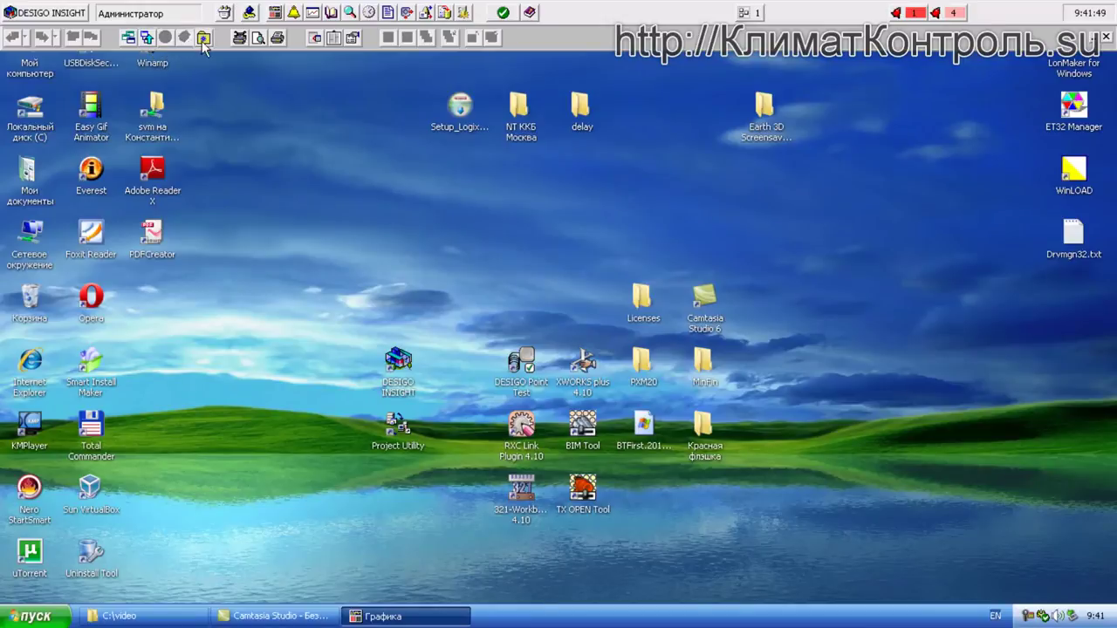
- Open the Top plant graphics page and shift its window slightly aside
{"action": "left_click", "coordinate": [147, 40]}
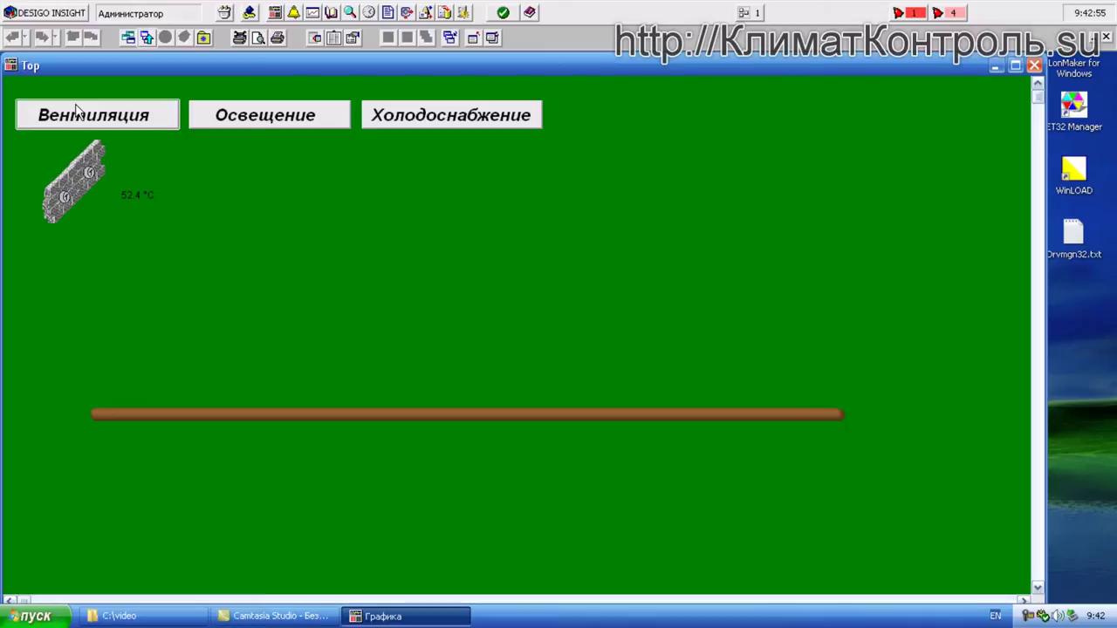
{"action": "left_click_drag", "start_coordinate": [180, 64], "coordinate": [217, 68]}
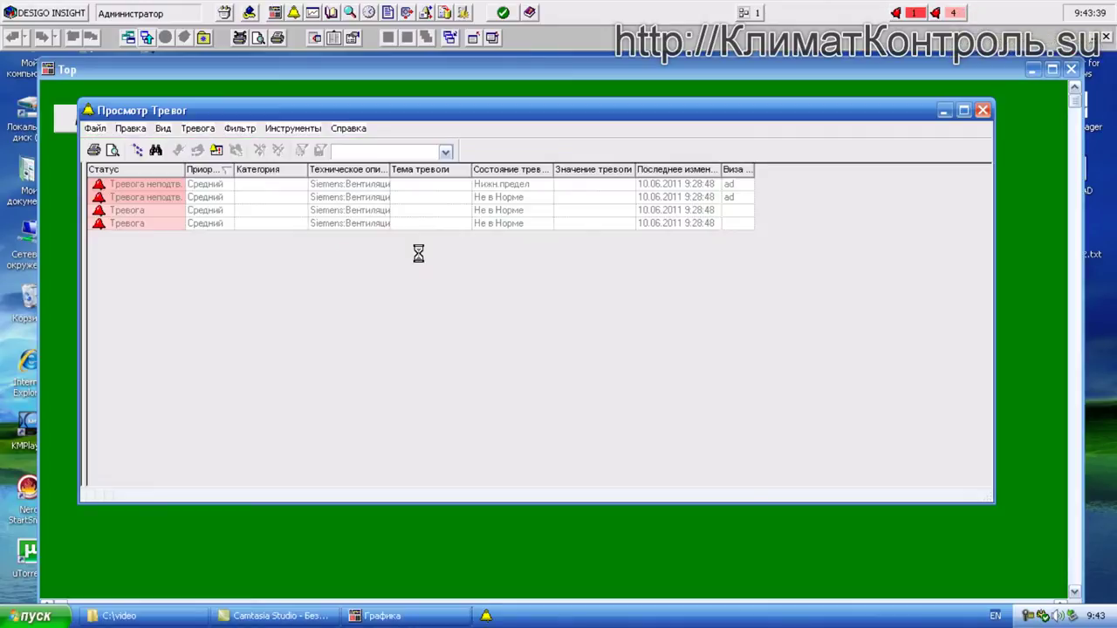
- Acknowledge the two unacknowledged medium-priority ventilation alarms in the alarm viewer
{"action": "left_click", "coordinate": [155, 210]}
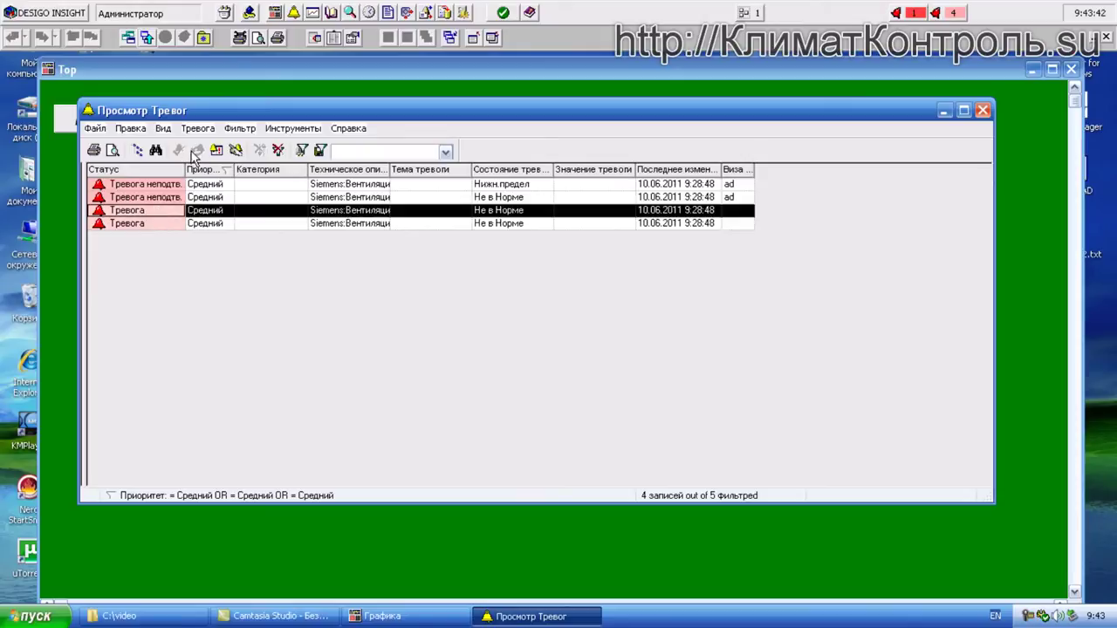
{"action": "left_click", "coordinate": [160, 186]}
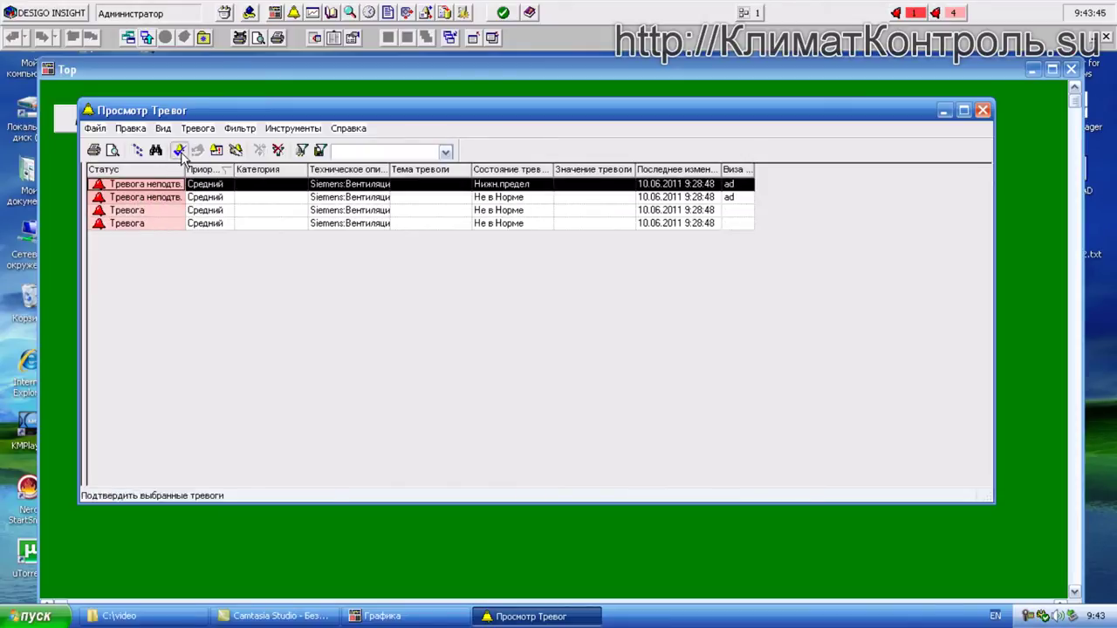
{"action": "left_click", "coordinate": [161, 199]}
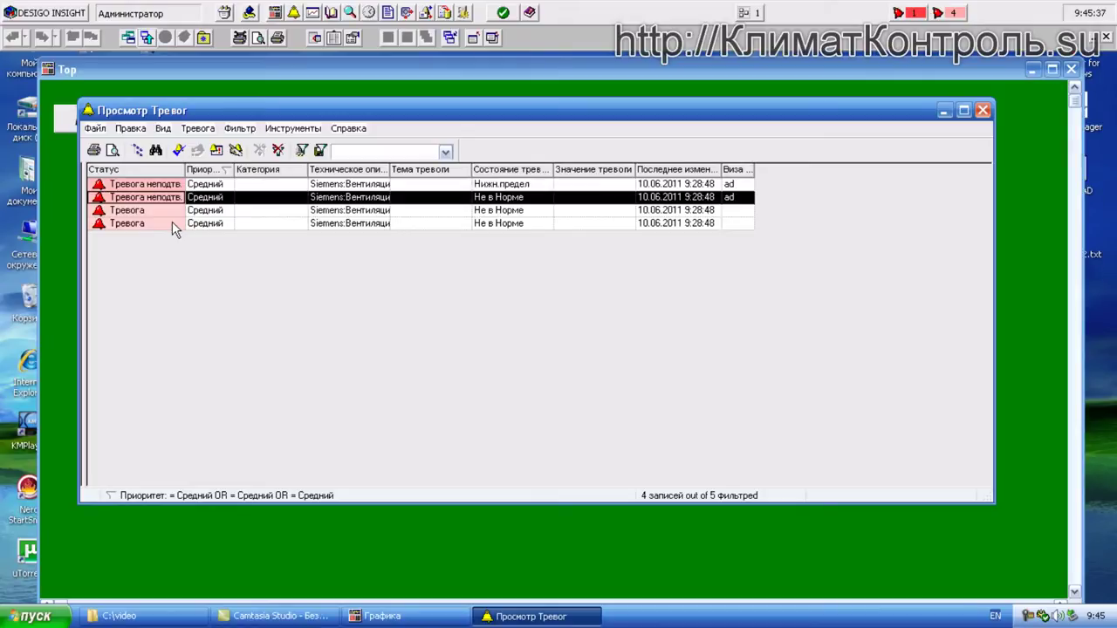
{"action": "key", "text": "Up"}
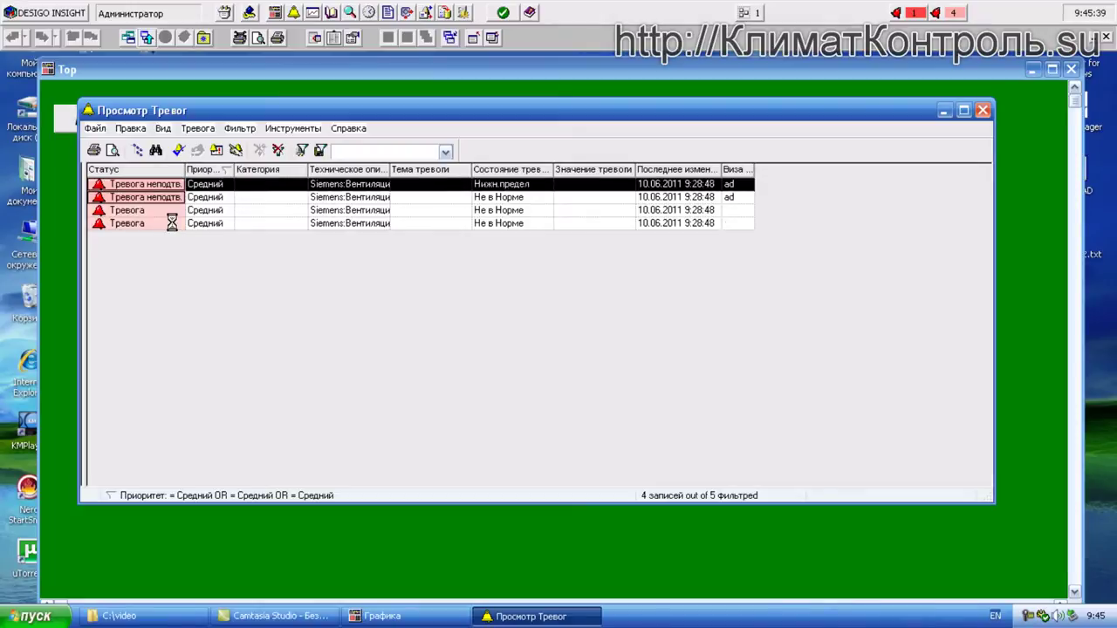
{"action": "left_click", "coordinate": [172, 224]}
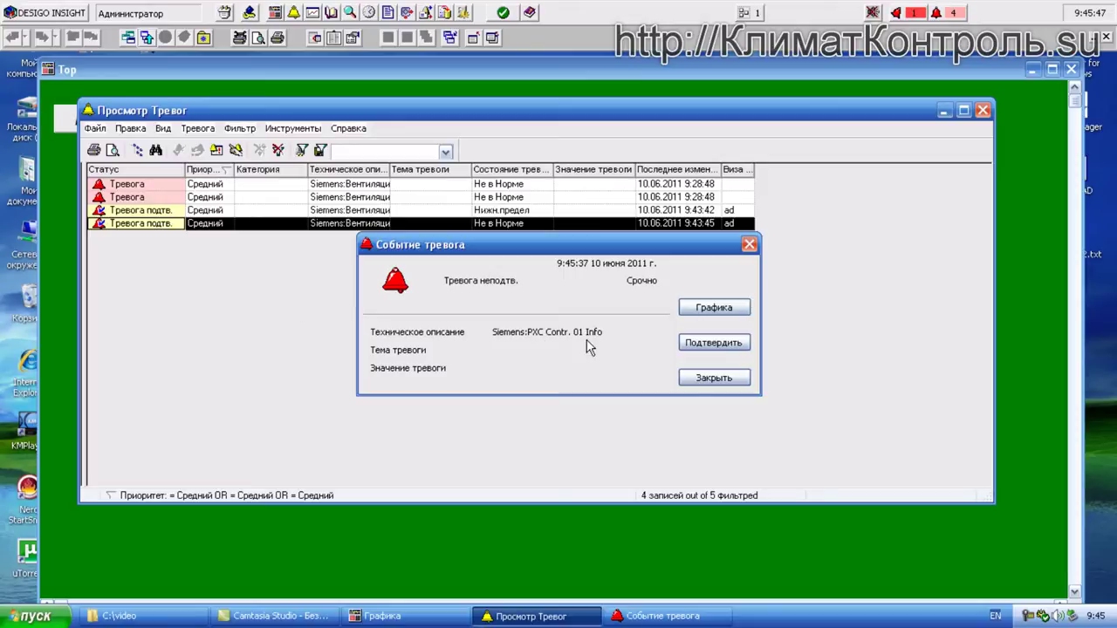
- Acknowledge the PXC Contr. 01 Info alarm event, and close the event, alarm viewer and Top page windows
{"action": "left_click", "coordinate": [725, 348]}
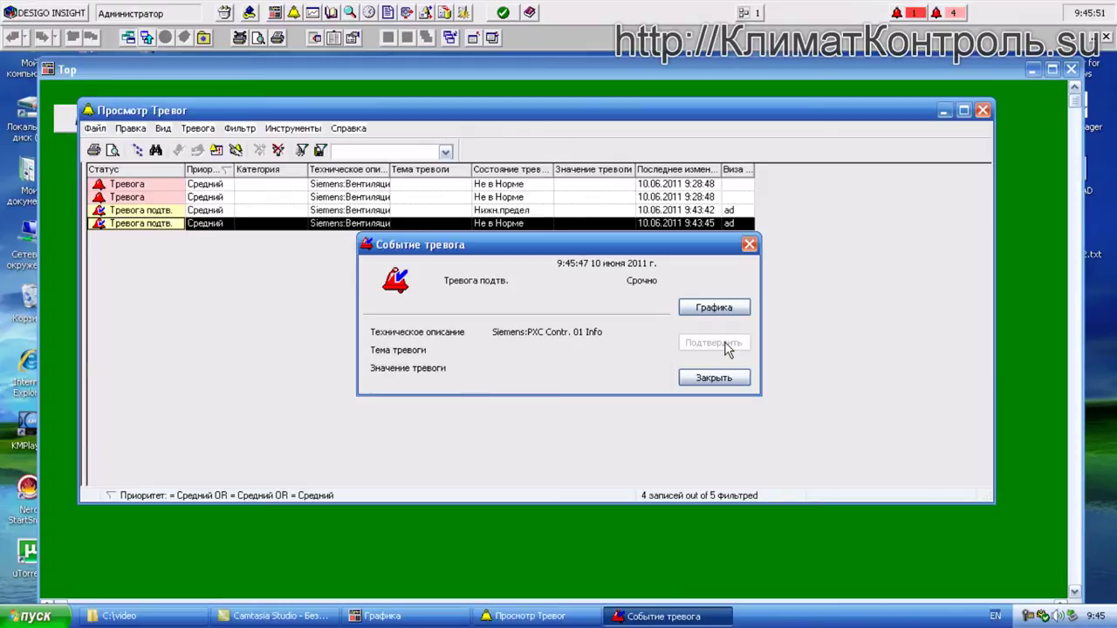
{"action": "left_click", "coordinate": [713, 381]}
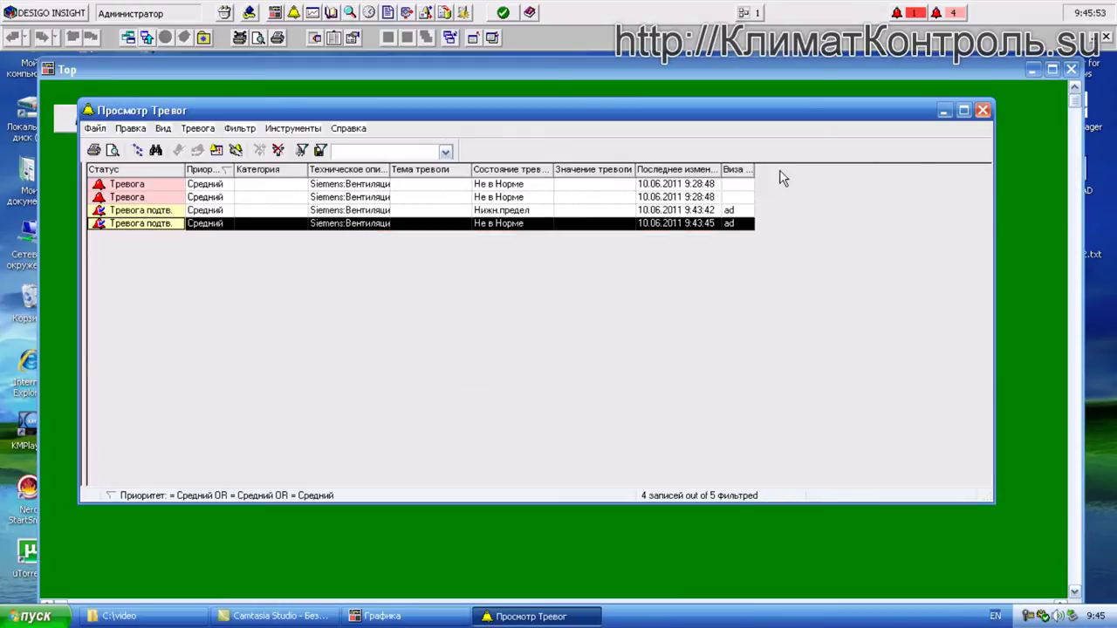
{"action": "left_click", "coordinate": [983, 110]}
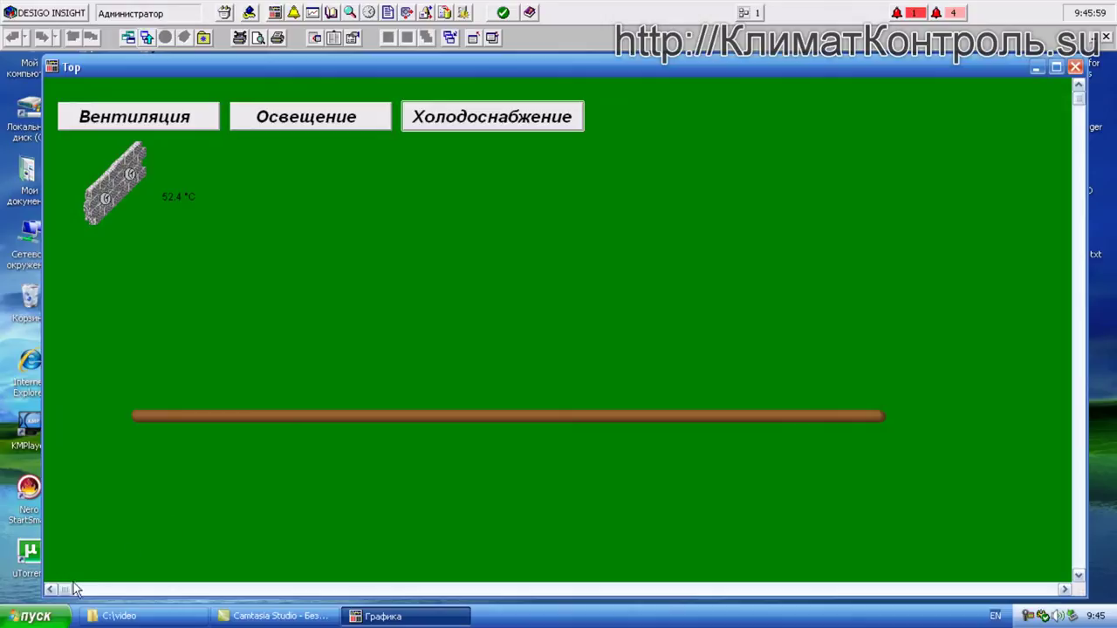
{"action": "left_click", "coordinate": [1075, 67]}
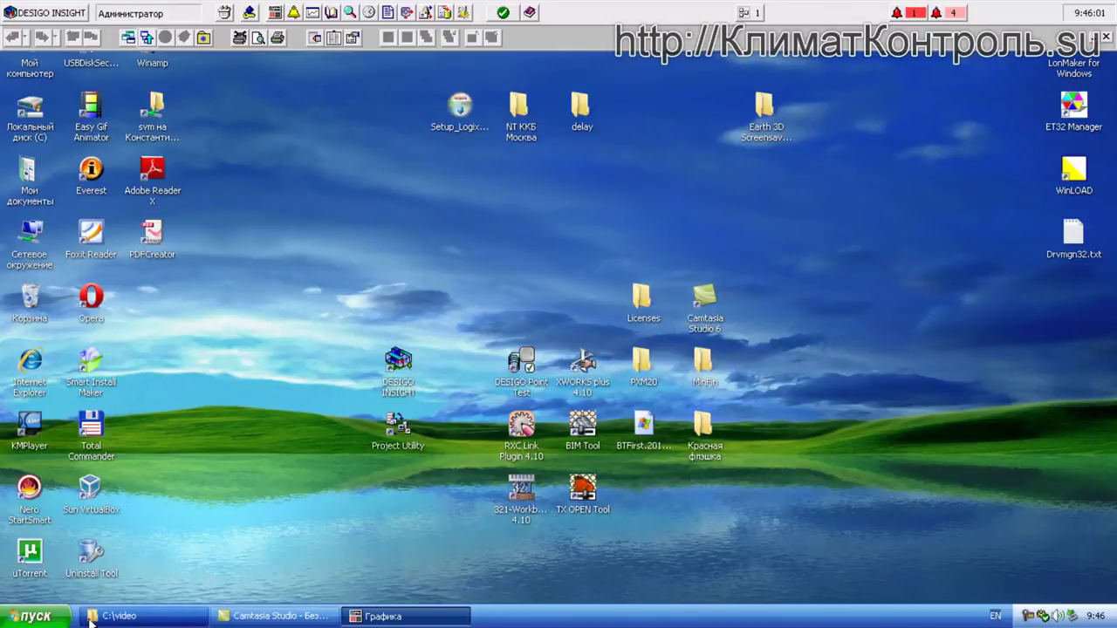
- Launch Citect Graphics Builder from the DESIGO INSIGHT 4.1 program group and close the C:\video folder window
{"action": "left_click", "coordinate": [35, 616]}
{"action": "left_click", "coordinate": [91, 564]}
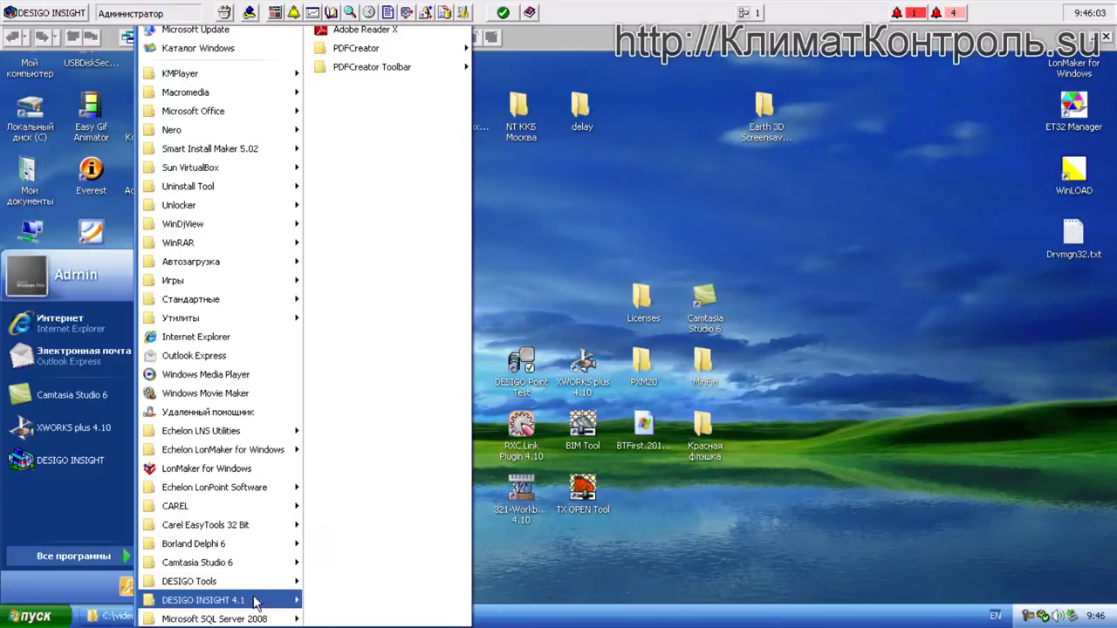
{"action": "mouse_move", "coordinate": [256, 604]}
{"action": "left_click_drag", "start_coordinate": [372, 440], "coordinate": [368, 431]}
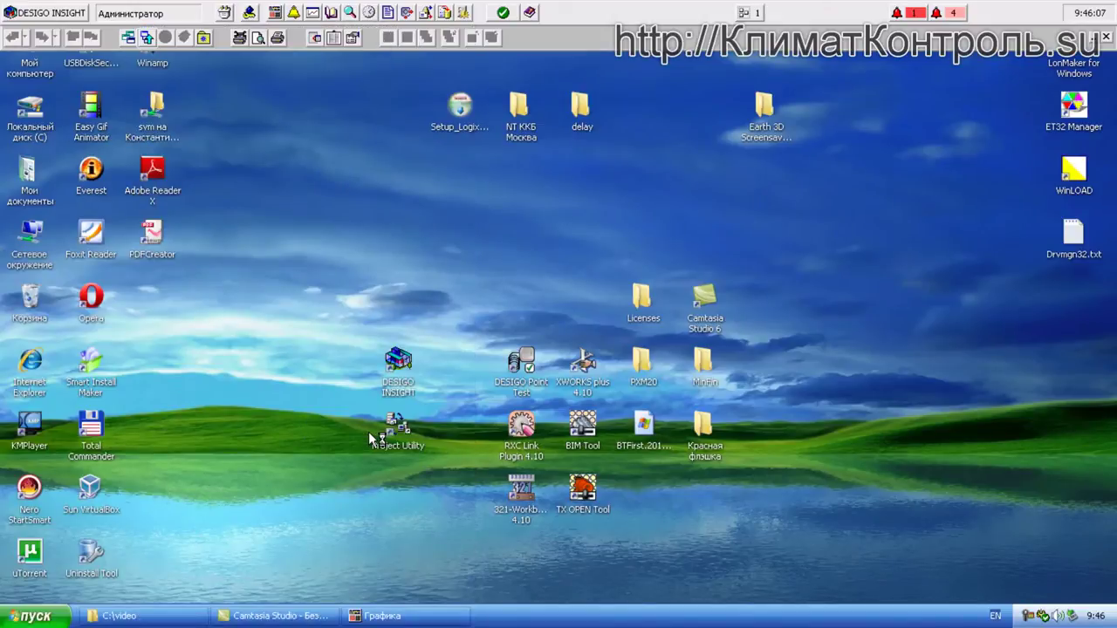
{"action": "double_click", "coordinate": [368, 431]}
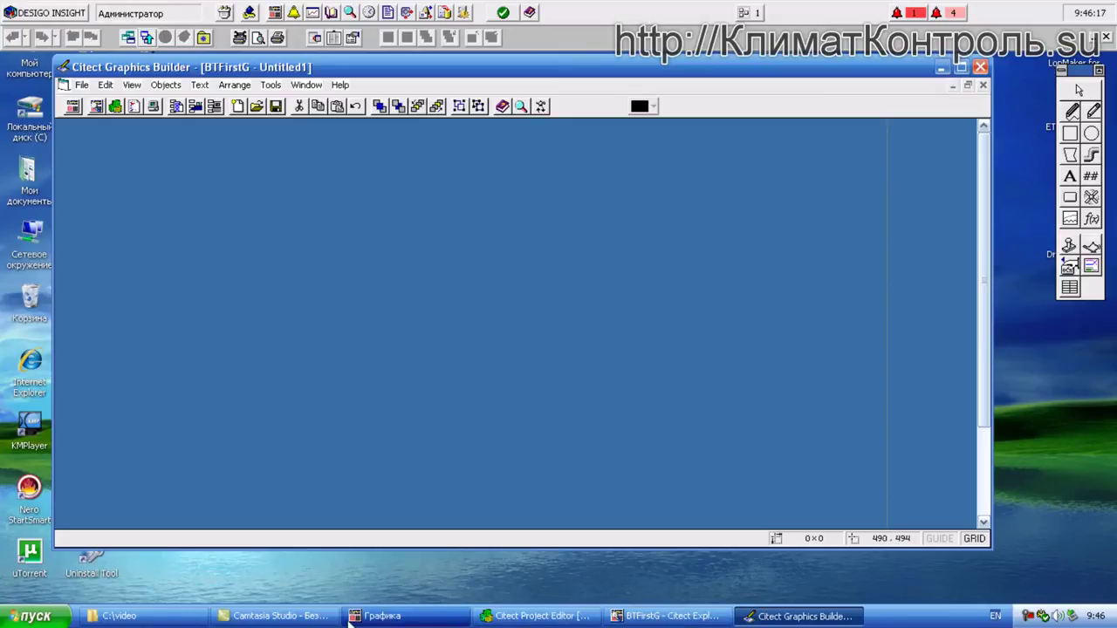
{"action": "right_click", "coordinate": [170, 621]}
{"action": "left_click", "coordinate": [174, 596]}
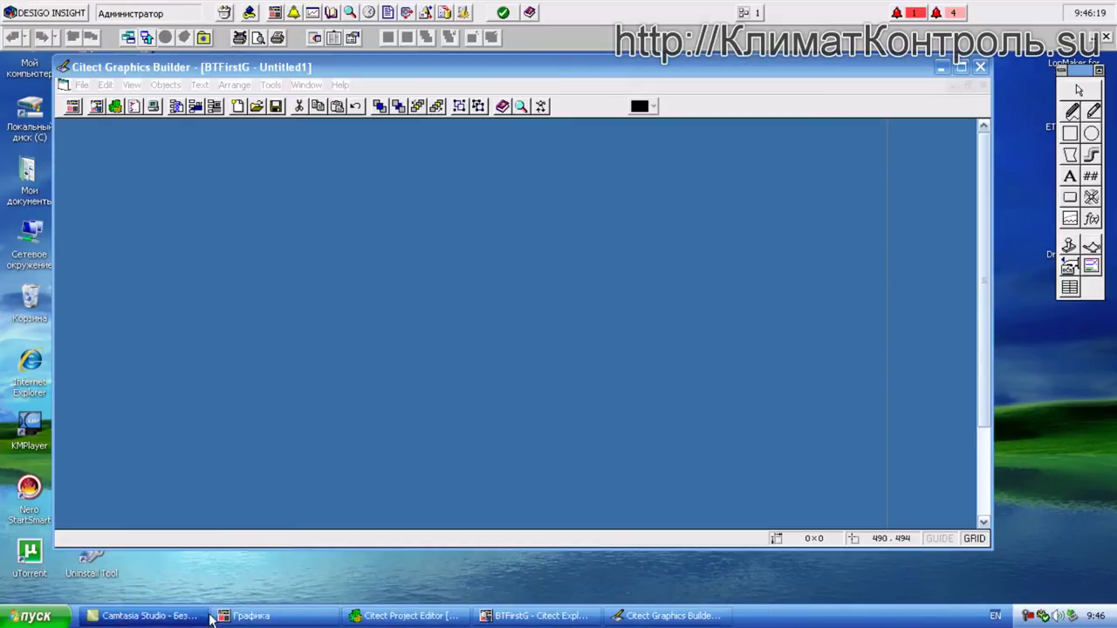
- Look over Citect Project Editor and the BTFirstG Templates folder in Citect Explorer, and return to Citect Graphics Builder
{"action": "left_click", "coordinate": [401, 616]}
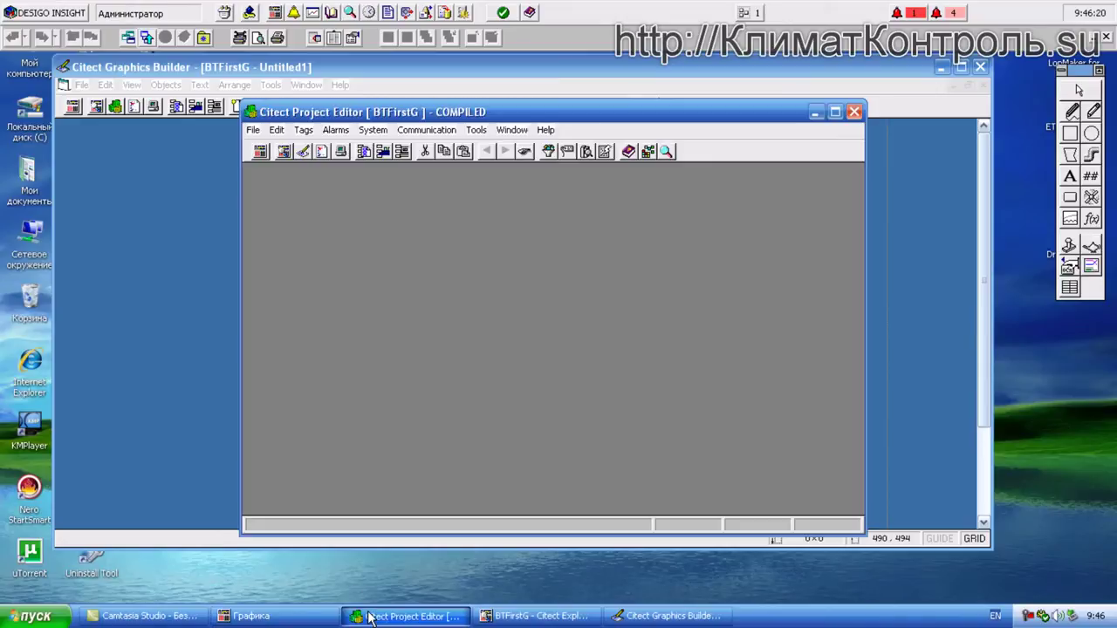
{"action": "left_click", "coordinate": [494, 611]}
{"action": "left_click", "coordinate": [188, 224]}
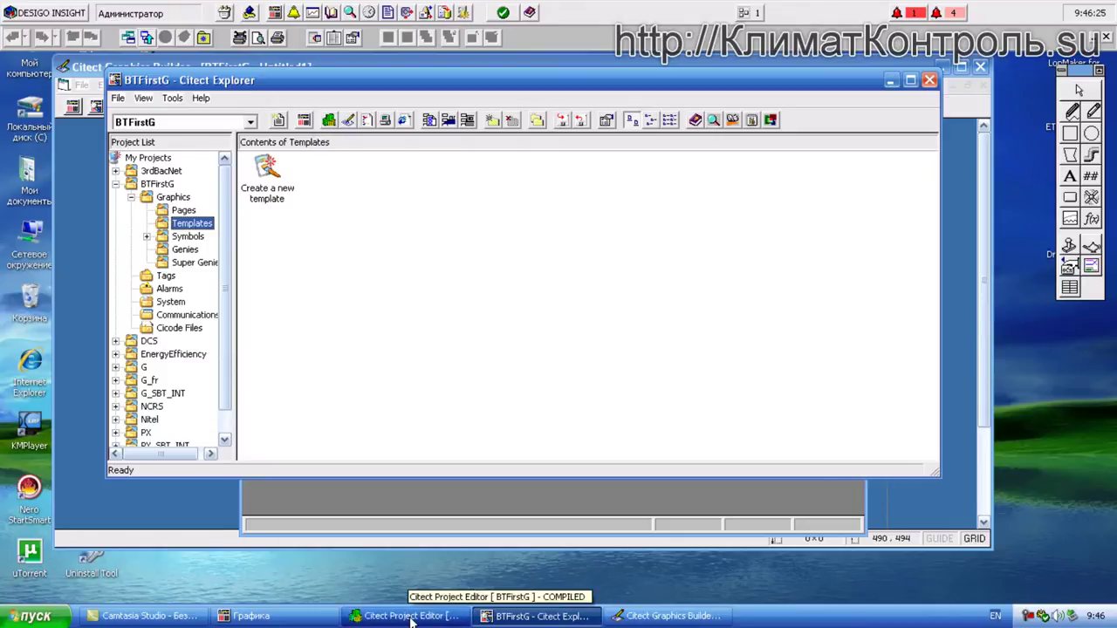
{"action": "left_click", "coordinate": [672, 617]}
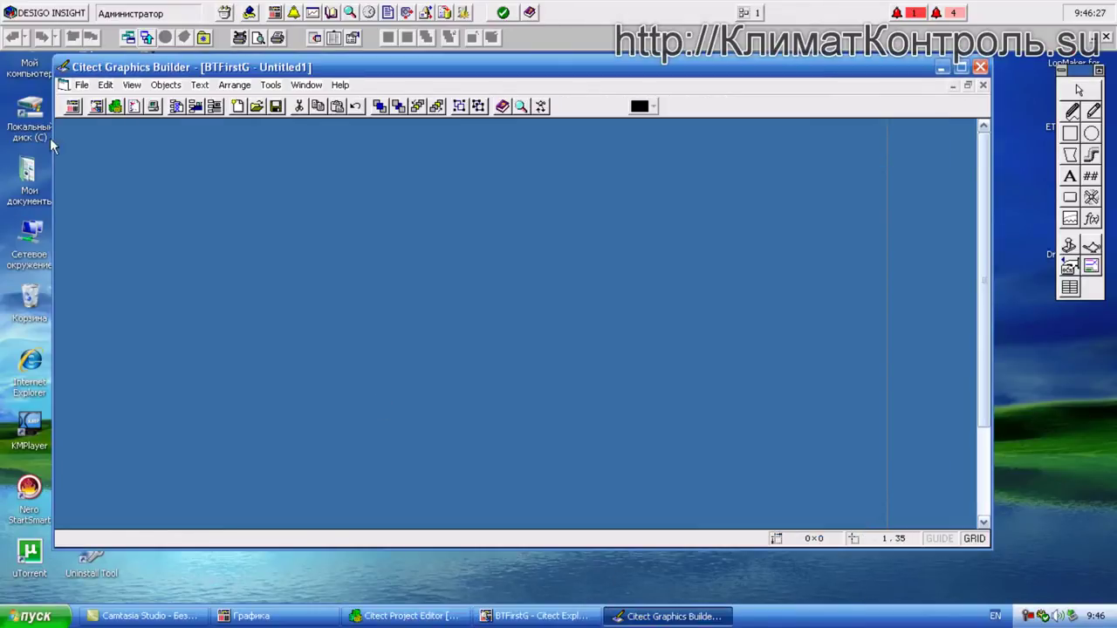
- Open the Top page of the BTFirstG project for editing
{"action": "left_click", "coordinate": [82, 87]}
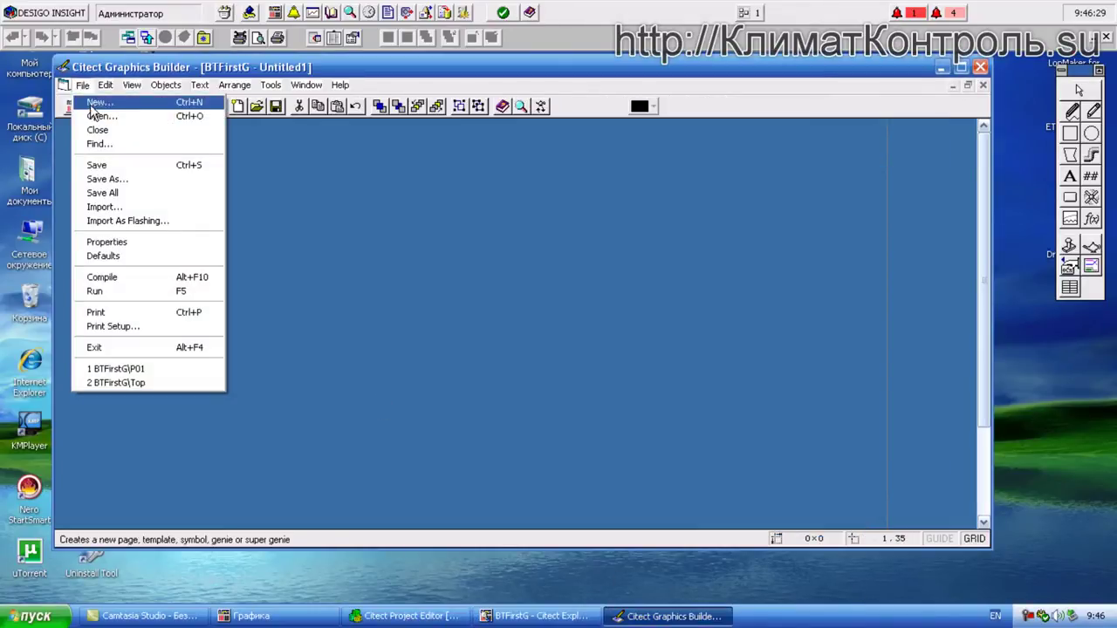
{"action": "left_click", "coordinate": [96, 117]}
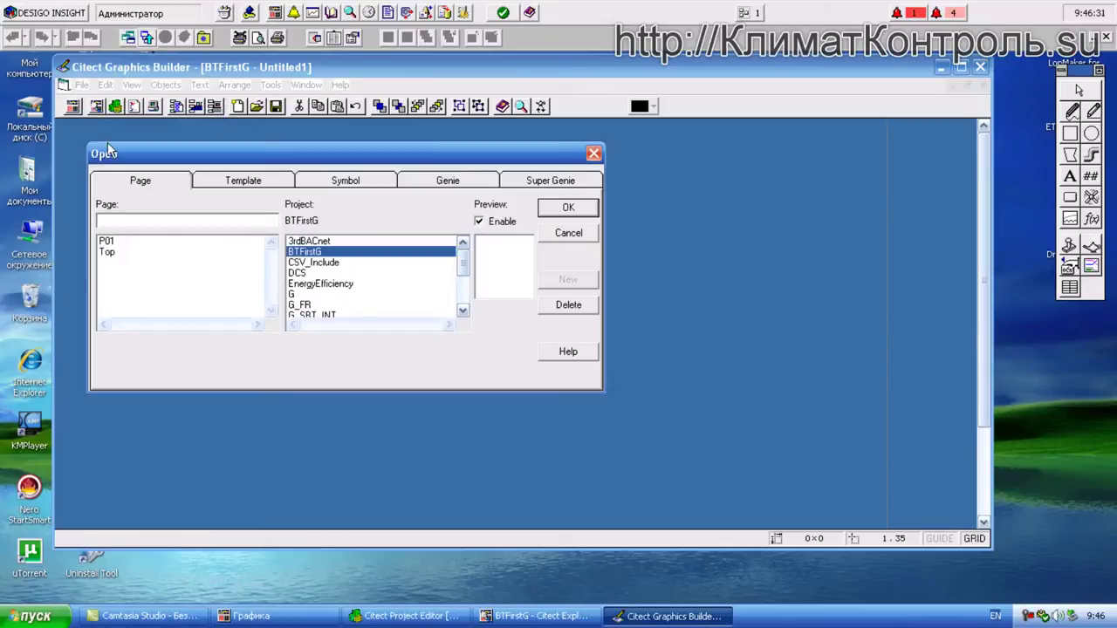
{"action": "left_click", "coordinate": [122, 253]}
{"action": "double_click", "coordinate": [121, 254]}
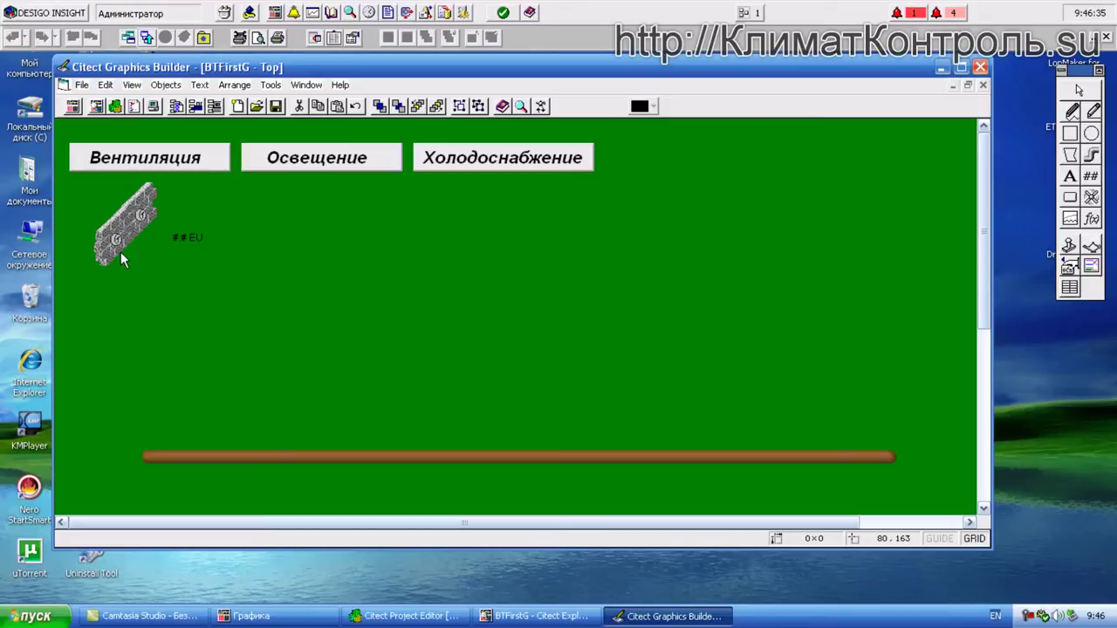
- Open page P01 of the BTFirstG project for editing
{"action": "left_click", "coordinate": [81, 86]}
{"action": "left_click", "coordinate": [360, 216]}
{"action": "left_click", "coordinate": [164, 171]}
{"action": "left_click", "coordinate": [81, 86]}
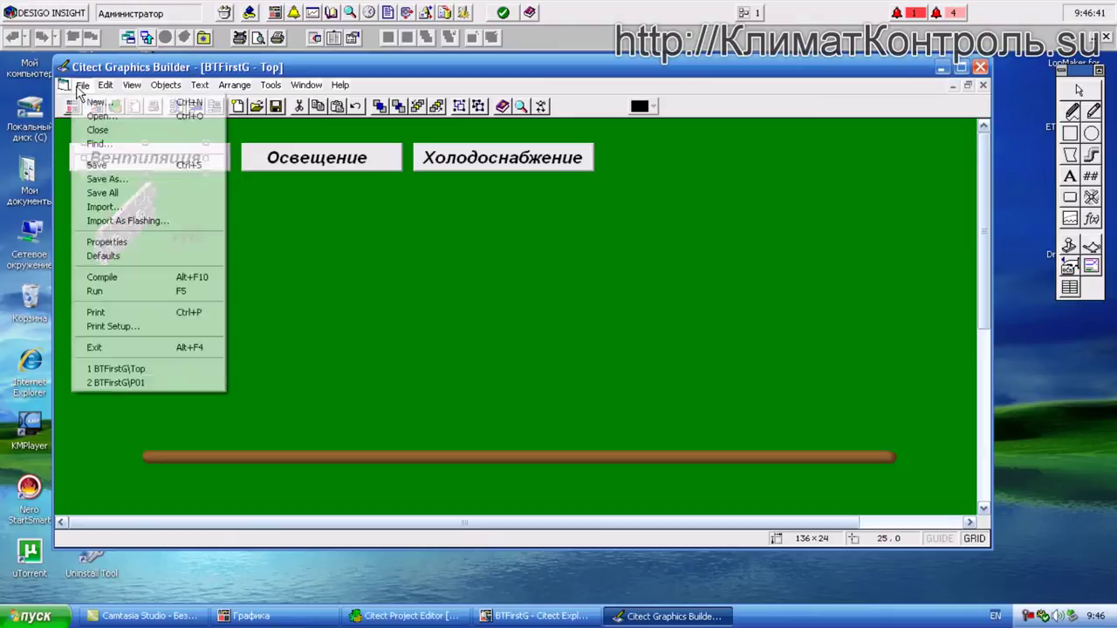
{"action": "left_click", "coordinate": [101, 116]}
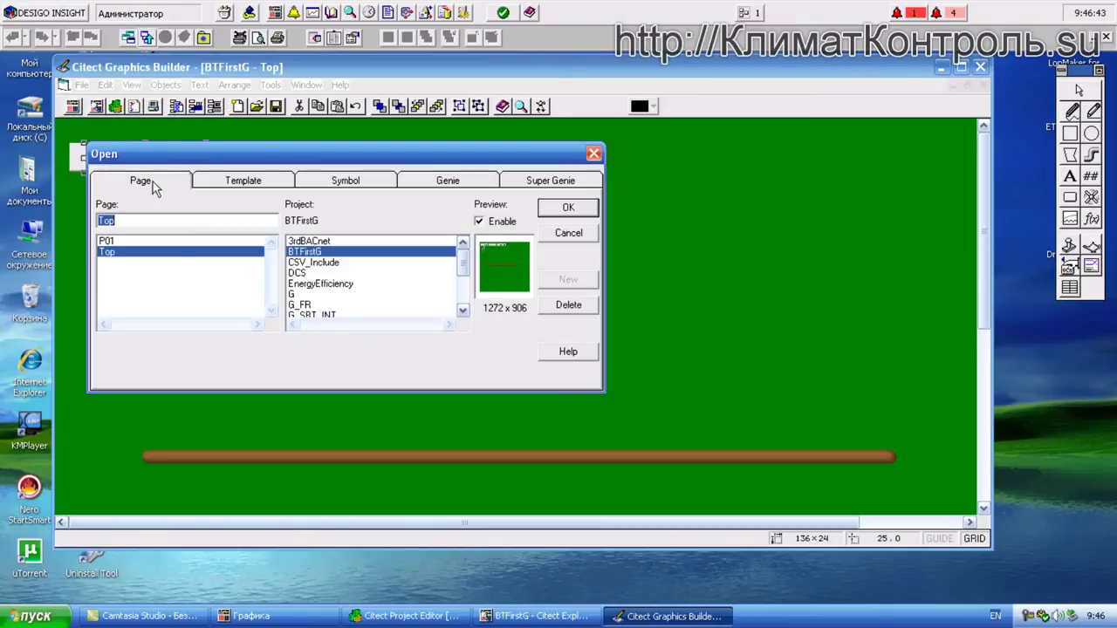
{"action": "double_click", "coordinate": [134, 242]}
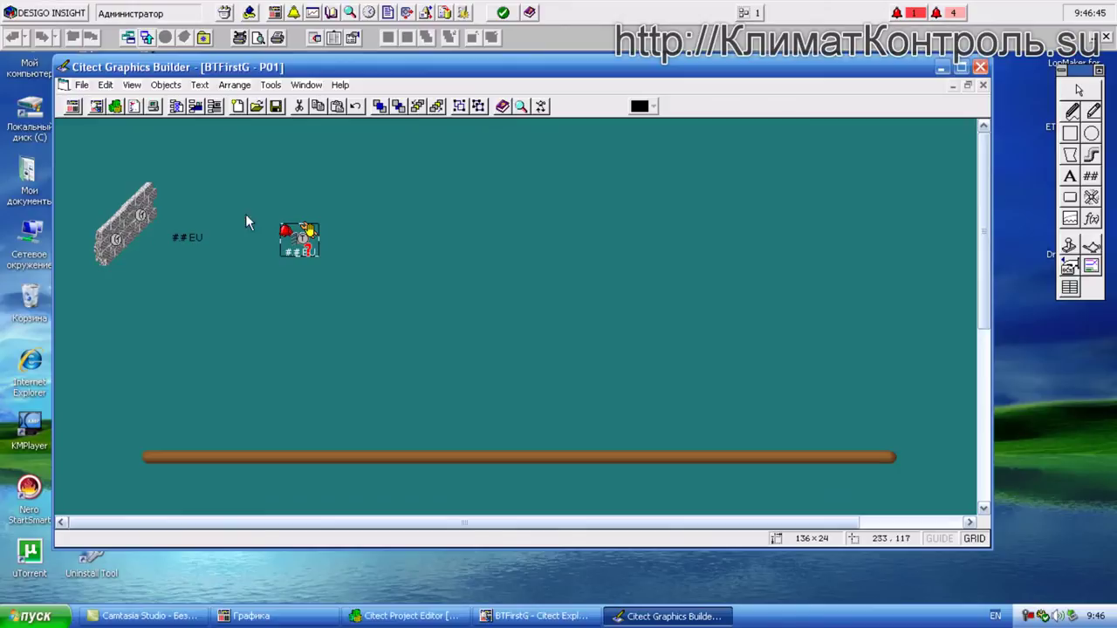
- Reposition and enlarge the Graphics Builder window, and move the horizontal brown pipe slightly lower on page P01
{"action": "left_click_drag", "start_coordinate": [345, 70], "coordinate": [312, 54]}
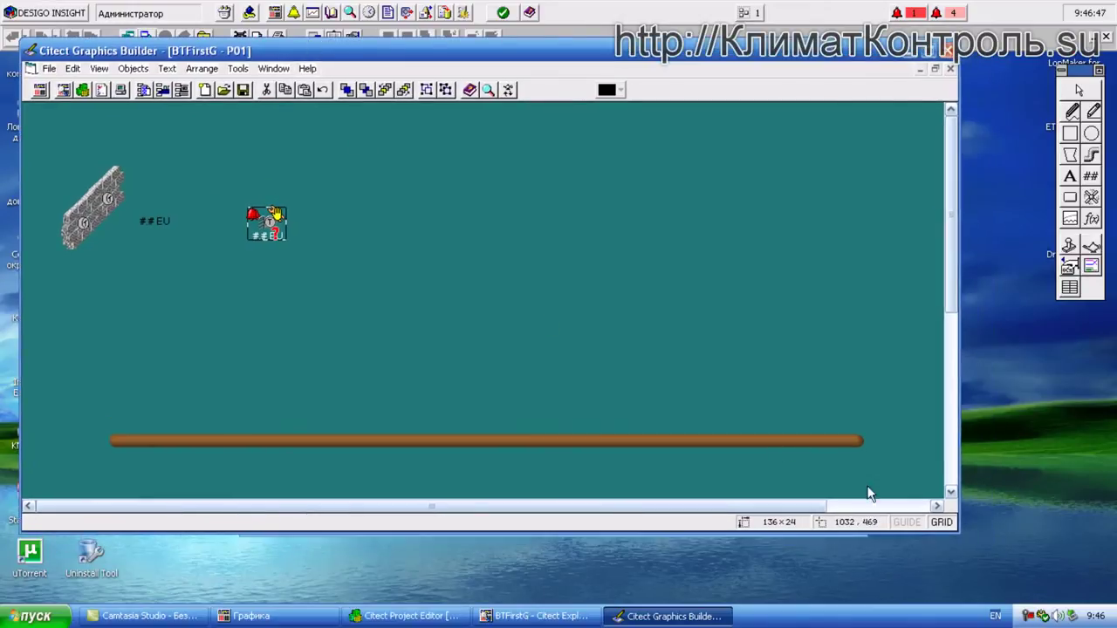
{"action": "left_click_drag", "start_coordinate": [964, 537], "coordinate": [1041, 590]}
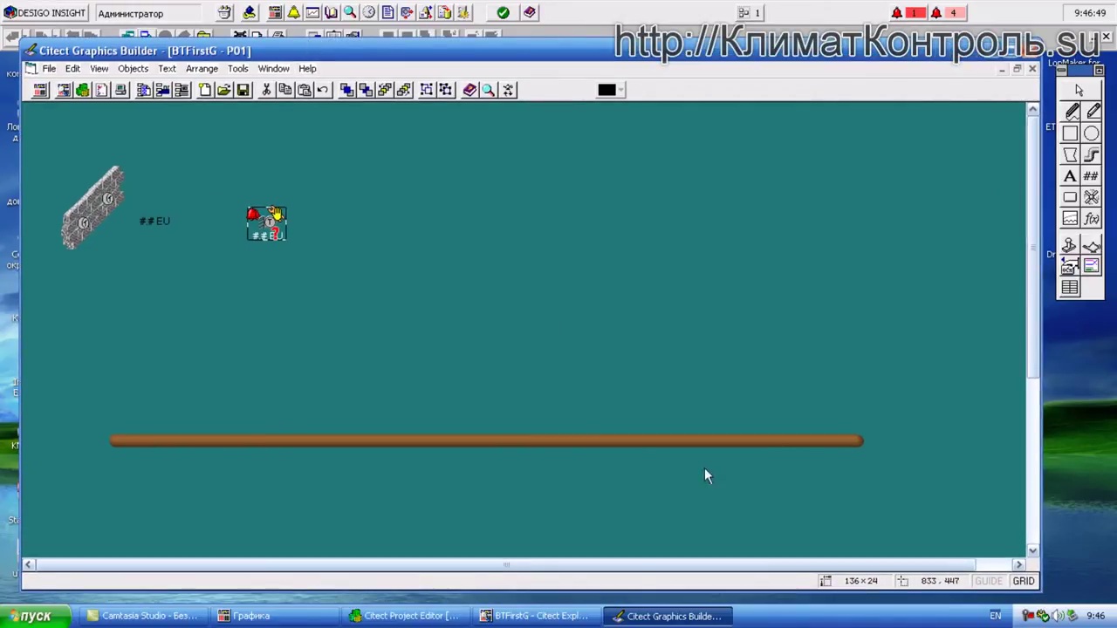
{"action": "left_click_drag", "start_coordinate": [585, 440], "coordinate": [601, 479]}
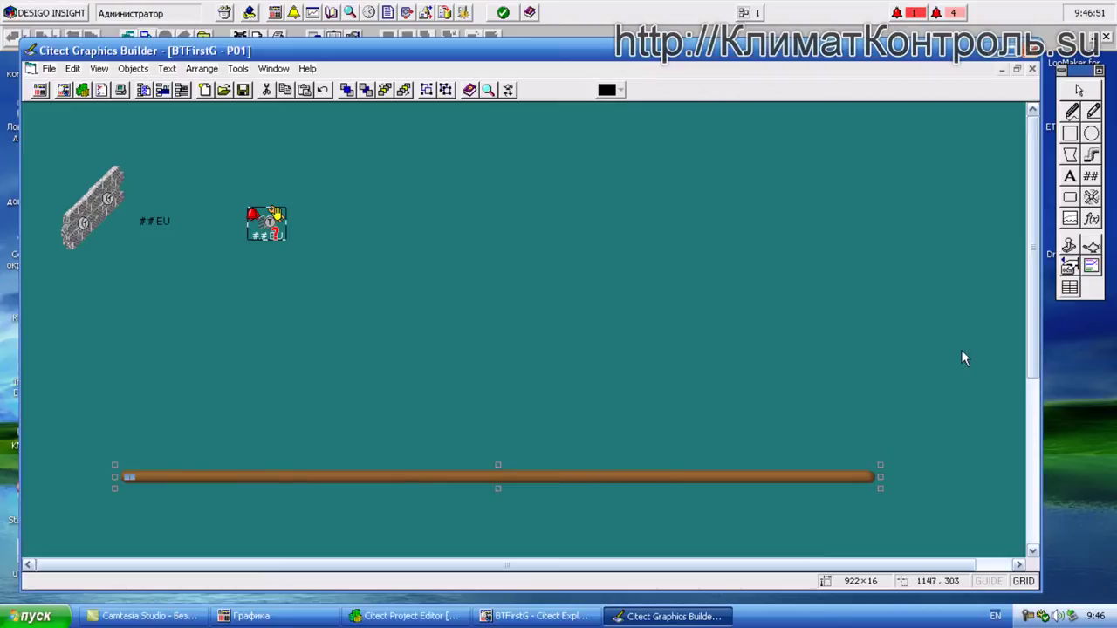
- Open the Citect graphics browser, widen its library tree, and view the list of symbol libraries from the beginning
{"action": "left_click", "coordinate": [1092, 249]}
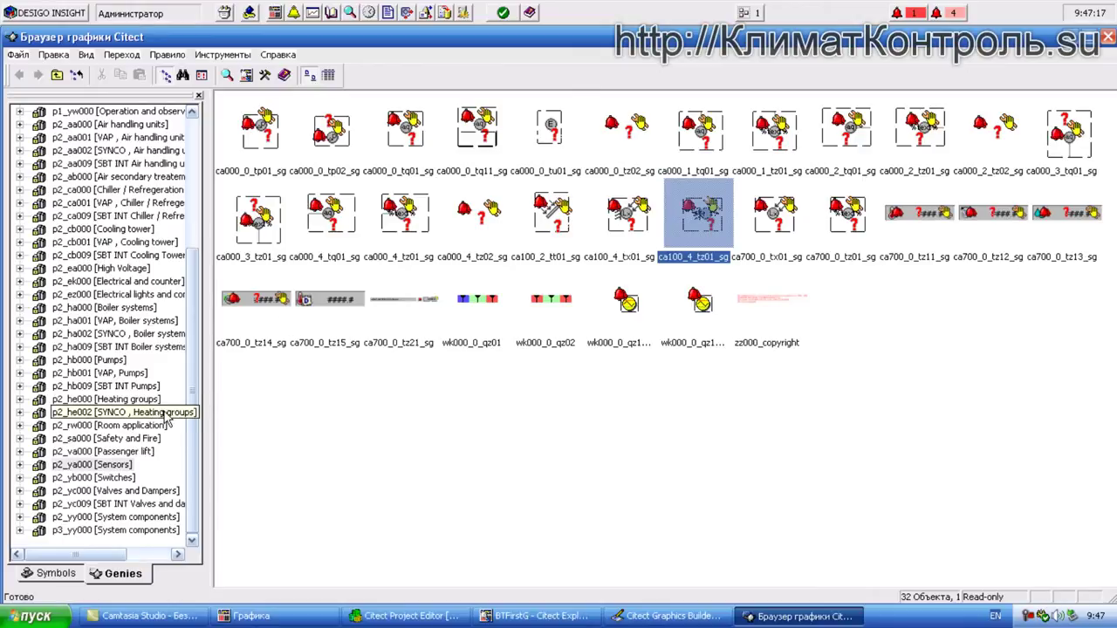
{"action": "left_click_drag", "start_coordinate": [211, 410], "coordinate": [281, 406]}
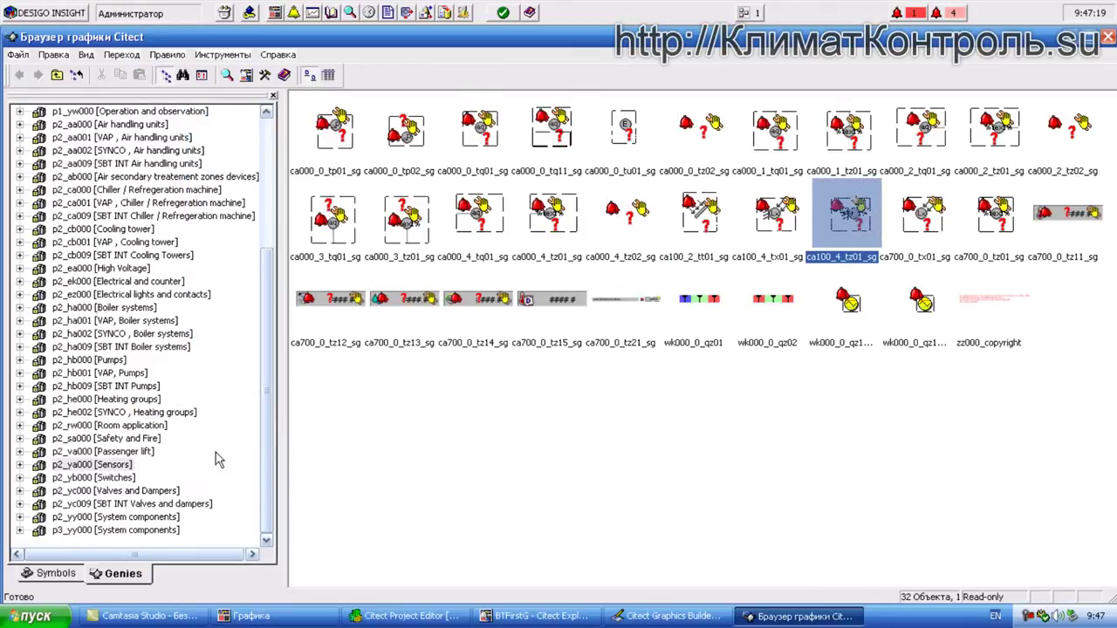
{"action": "left_click", "coordinate": [56, 574]}
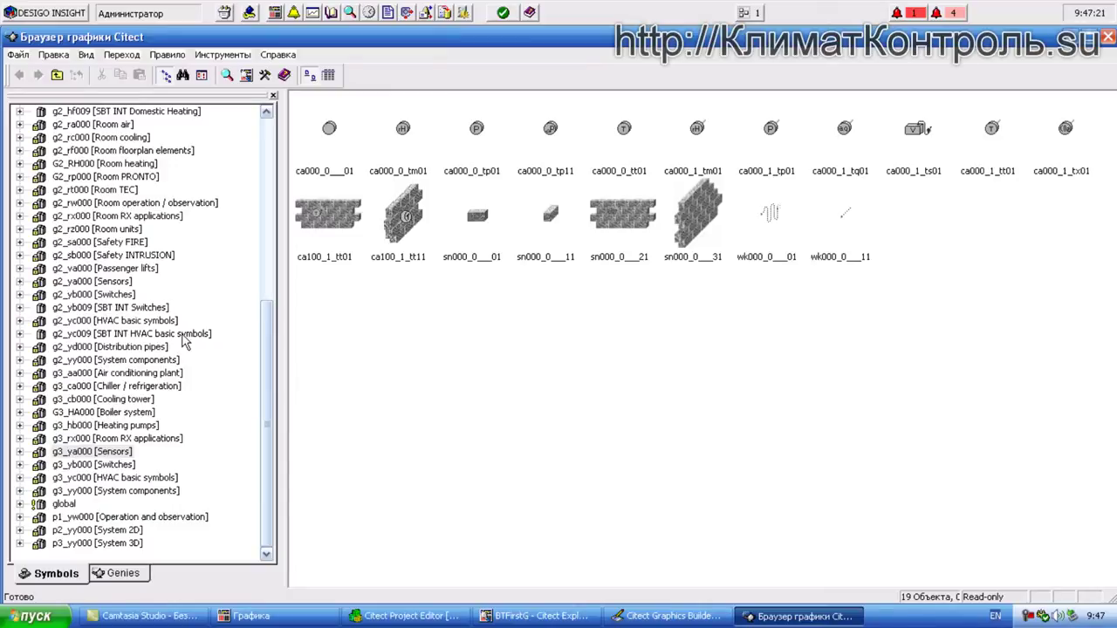
{"action": "left_click", "coordinate": [269, 335]}
{"action": "left_click_drag", "start_coordinate": [270, 336], "coordinate": [270, 144]}
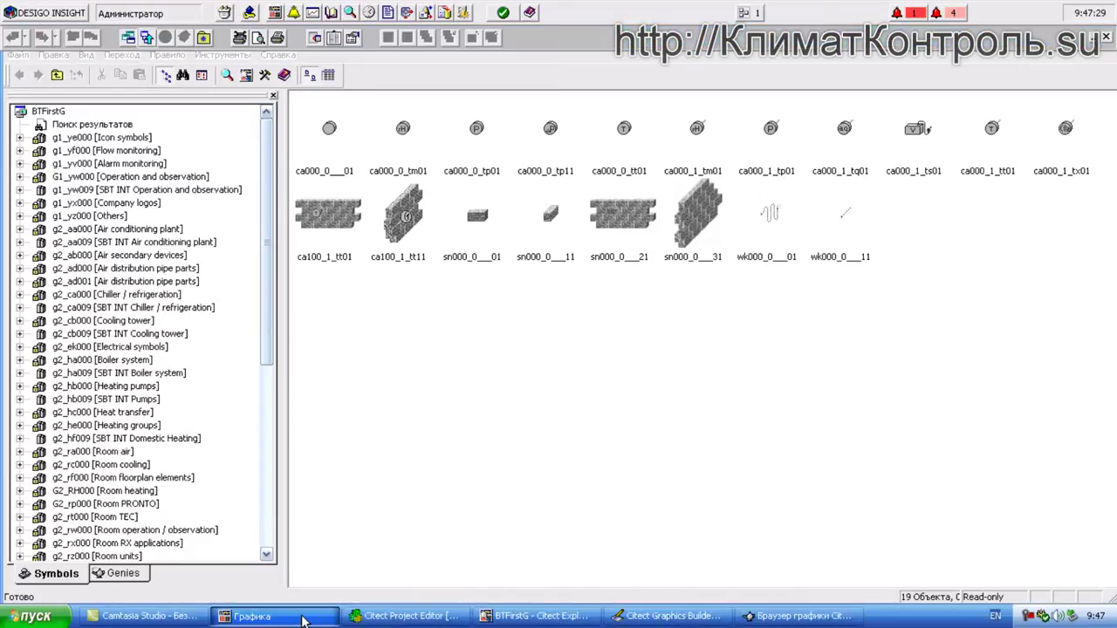
- Return to page P01, move the brown pipe near its lower edge, and shift the wall sensor graphics to the upper-left corner
{"action": "left_click", "coordinate": [618, 618]}
{"action": "left_click", "coordinate": [419, 506]}
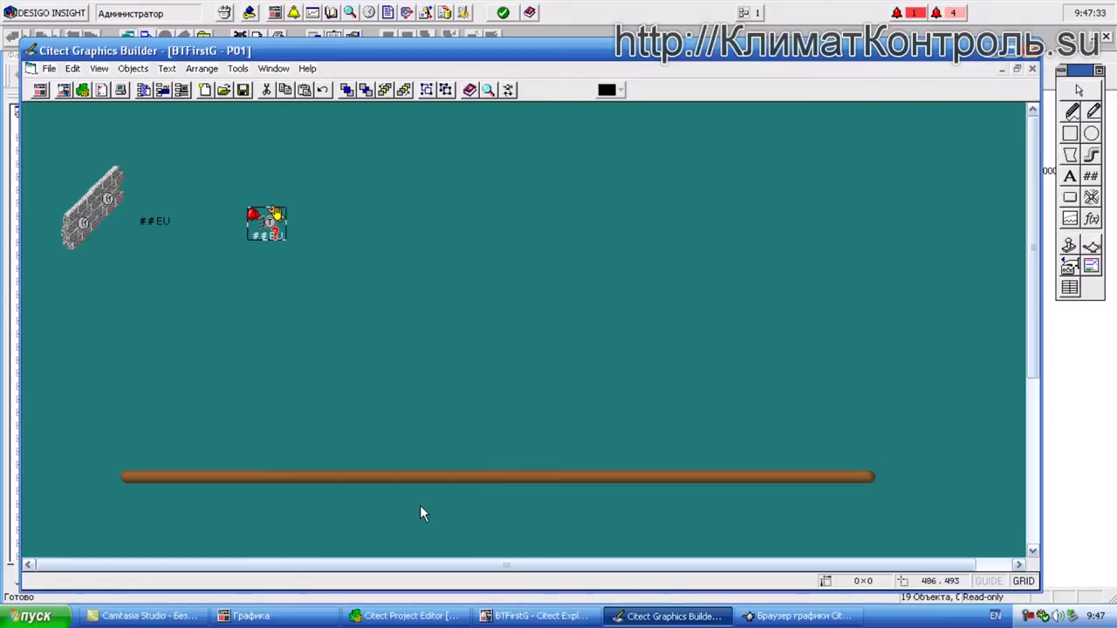
{"action": "left_click", "coordinate": [424, 480]}
{"action": "left_click_drag", "start_coordinate": [451, 482], "coordinate": [444, 544]}
{"action": "left_click", "coordinate": [423, 483]}
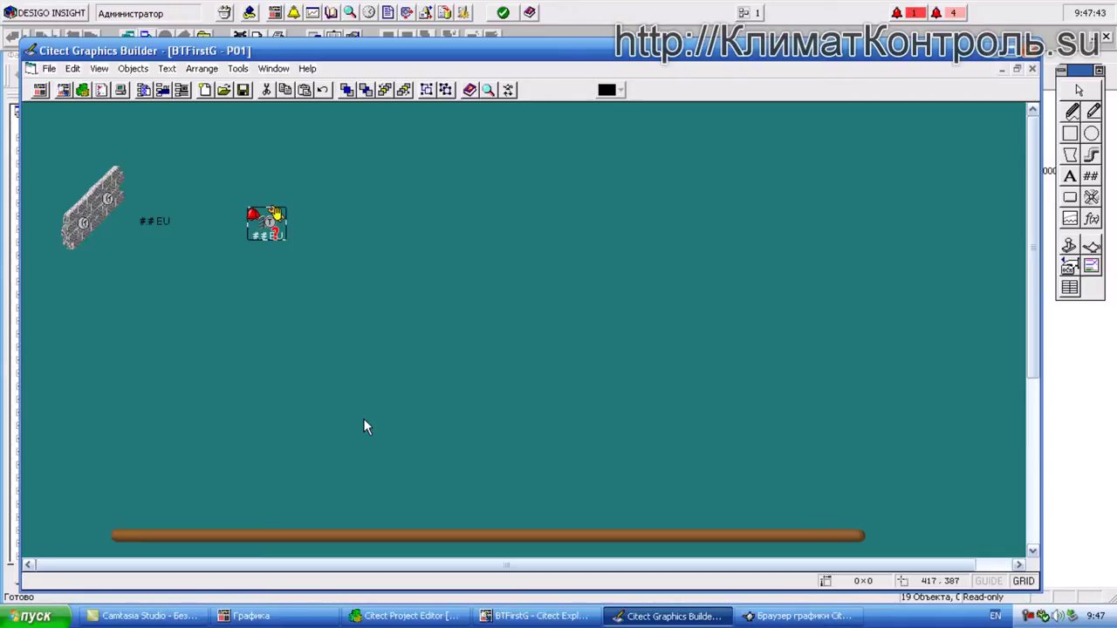
{"action": "left_click_drag", "start_coordinate": [426, 424], "coordinate": [55, 144]}
{"action": "left_click_drag", "start_coordinate": [98, 193], "coordinate": [66, 143]}
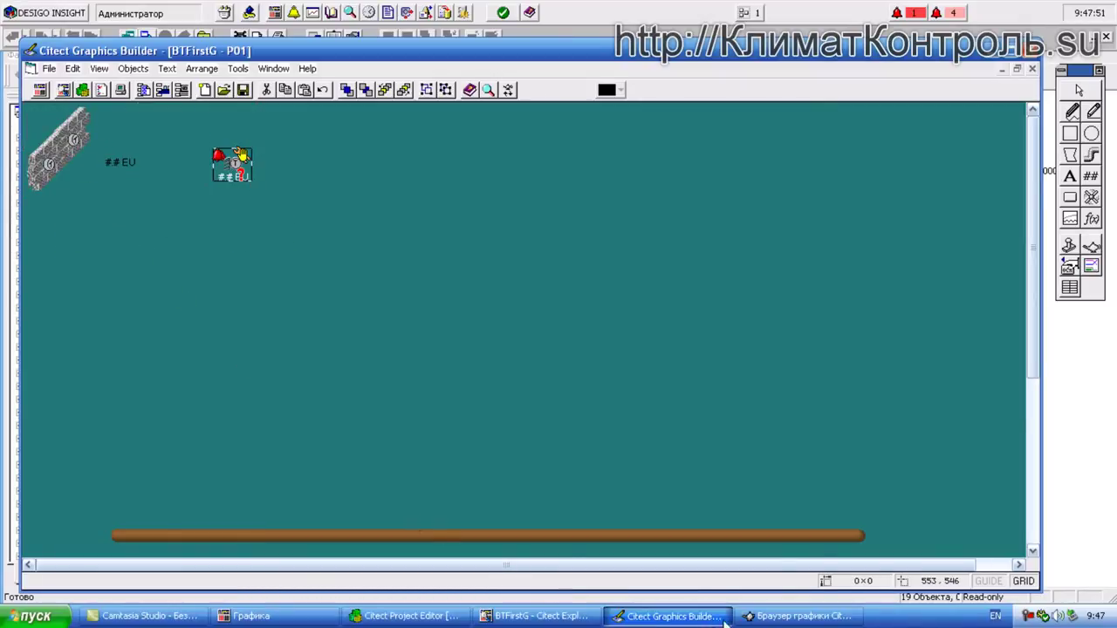
- Switch to the Citect graphics browser and examine the g2_ca009 SBT INT Chiller / refrigeration and g2_cb000 Cooling tower symbol libraries
{"action": "left_click", "coordinate": [762, 618]}
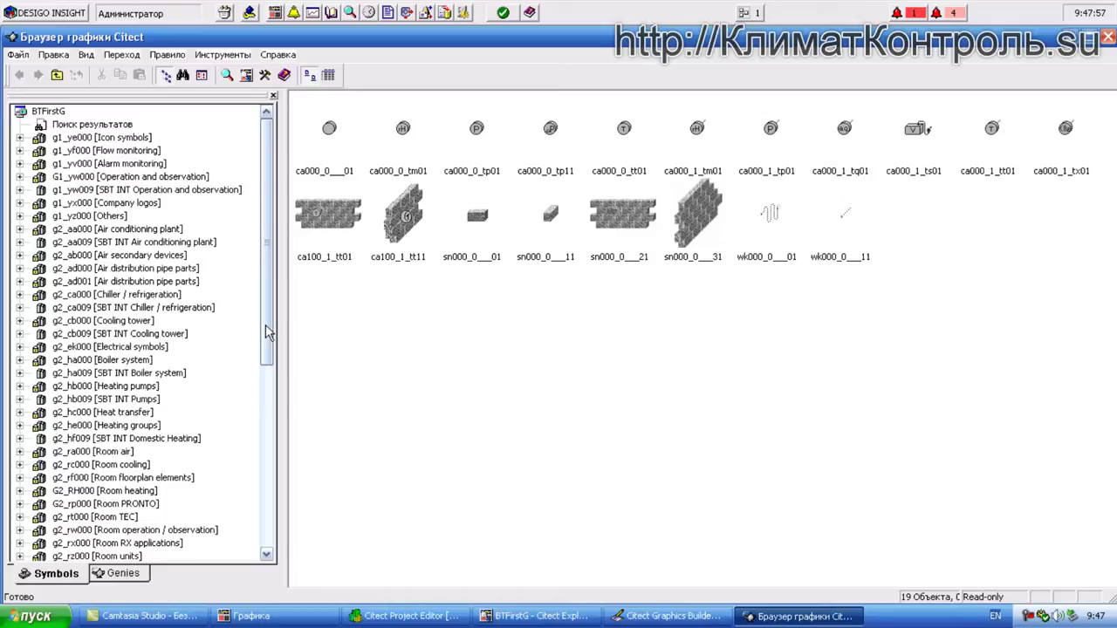
{"action": "left_click", "coordinate": [170, 309]}
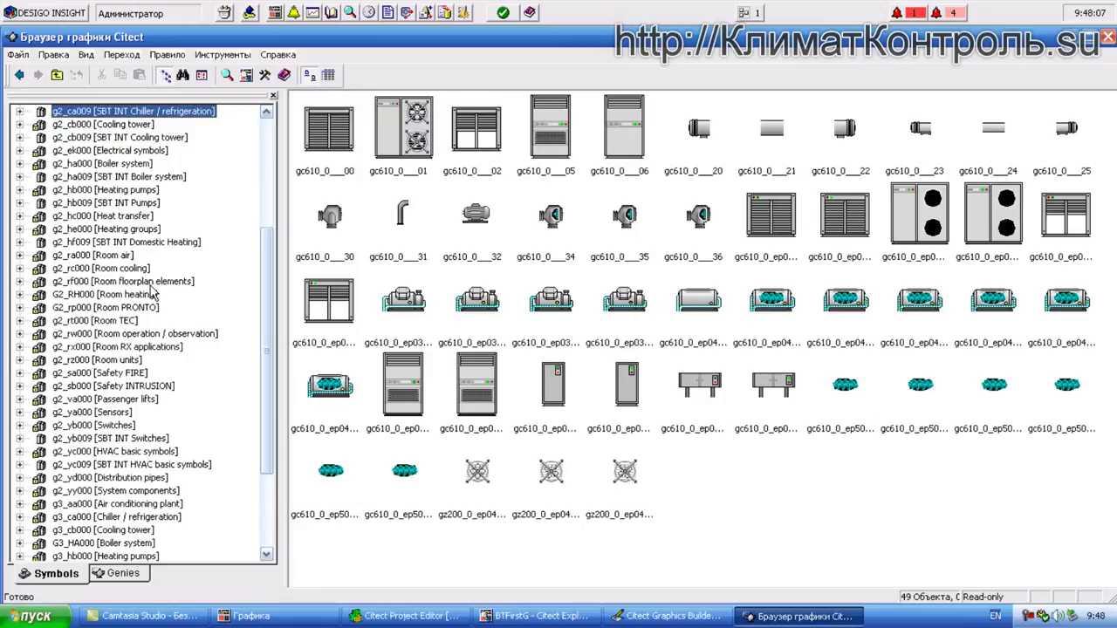
{"action": "left_click", "coordinate": [116, 126]}
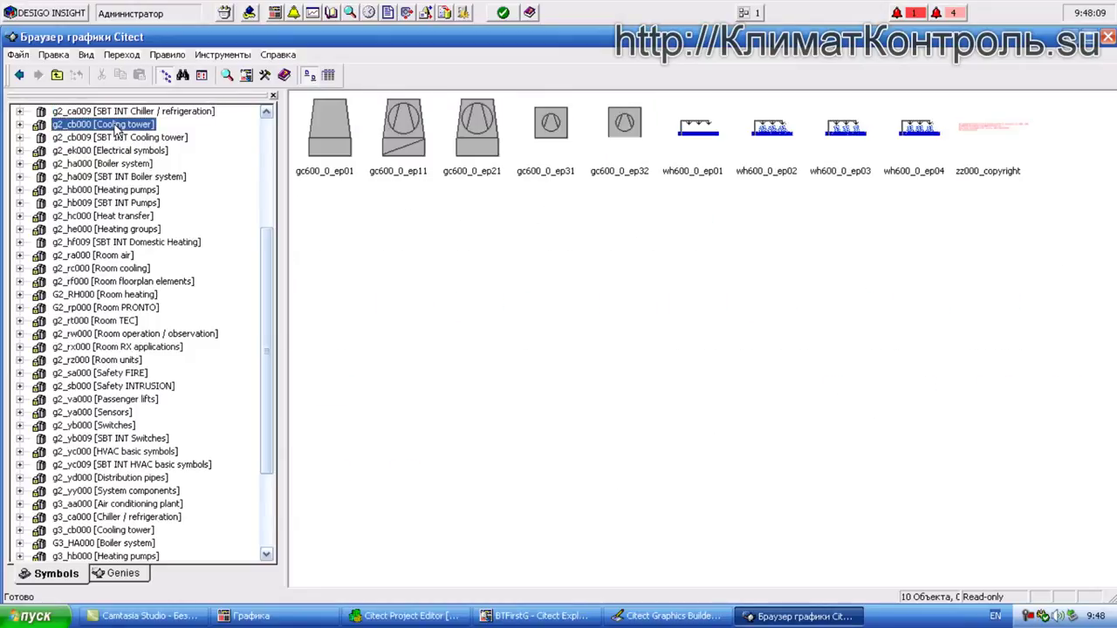
{"action": "scroll", "coordinate": [115, 140], "scroll_direction": "up", "scroll_amount": 4}
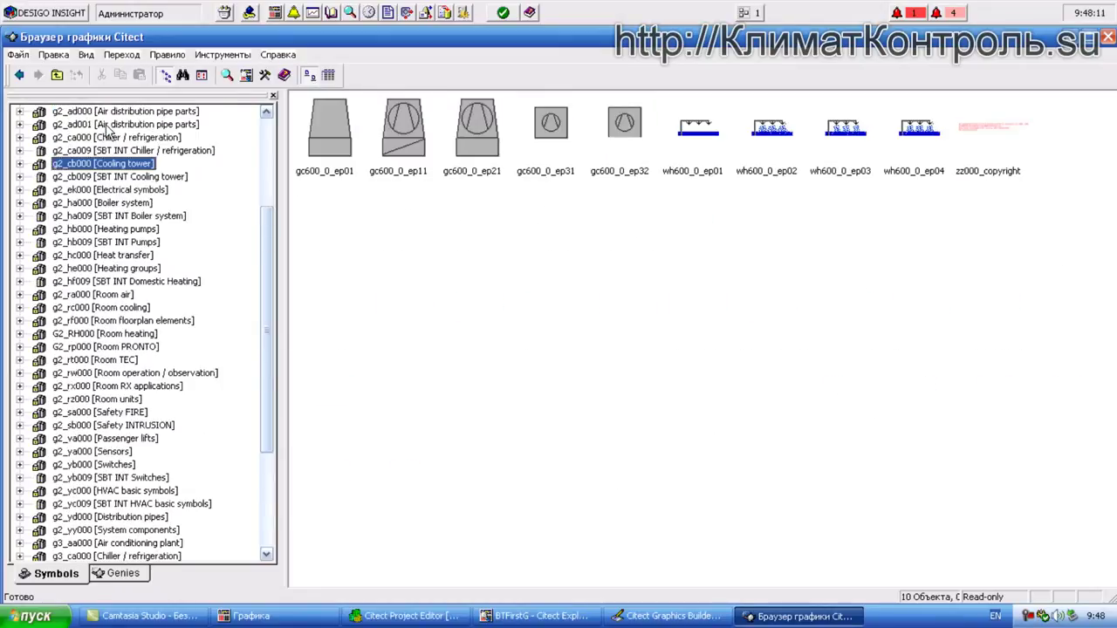
{"action": "scroll", "coordinate": [116, 173], "scroll_direction": "up", "scroll_amount": 1}
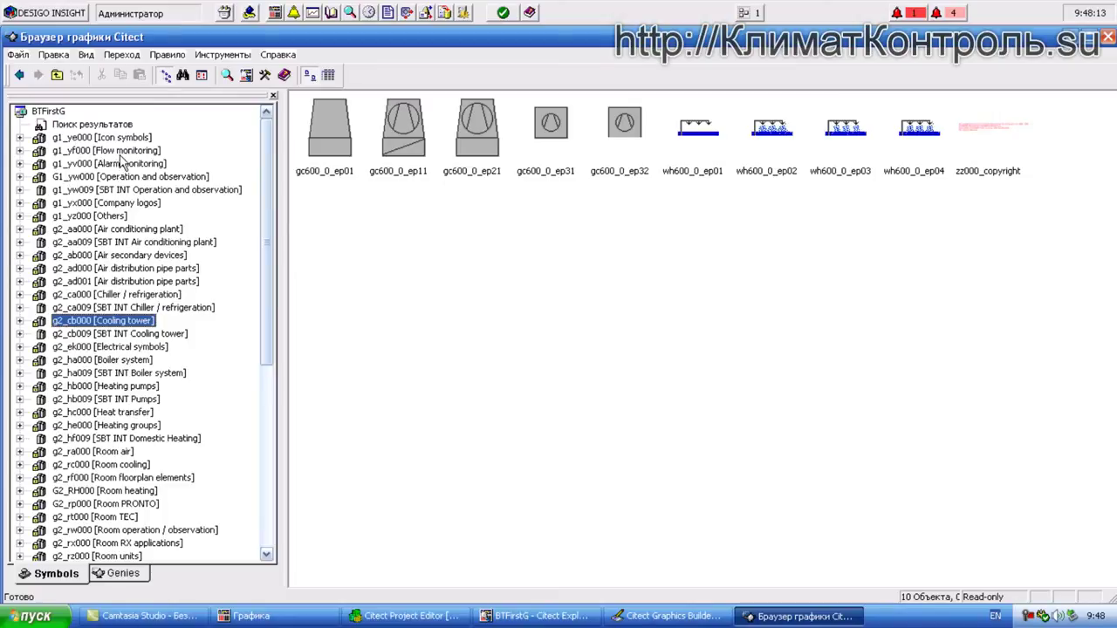
- Examine the symbol libraries one after another from g1_yf000 Flow monitoring through g2_aa009 SBT INT Air conditioning plant
{"action": "left_click", "coordinate": [114, 155]}
{"action": "scroll", "coordinate": [115, 158], "scroll_direction": "down", "scroll_amount": 1}
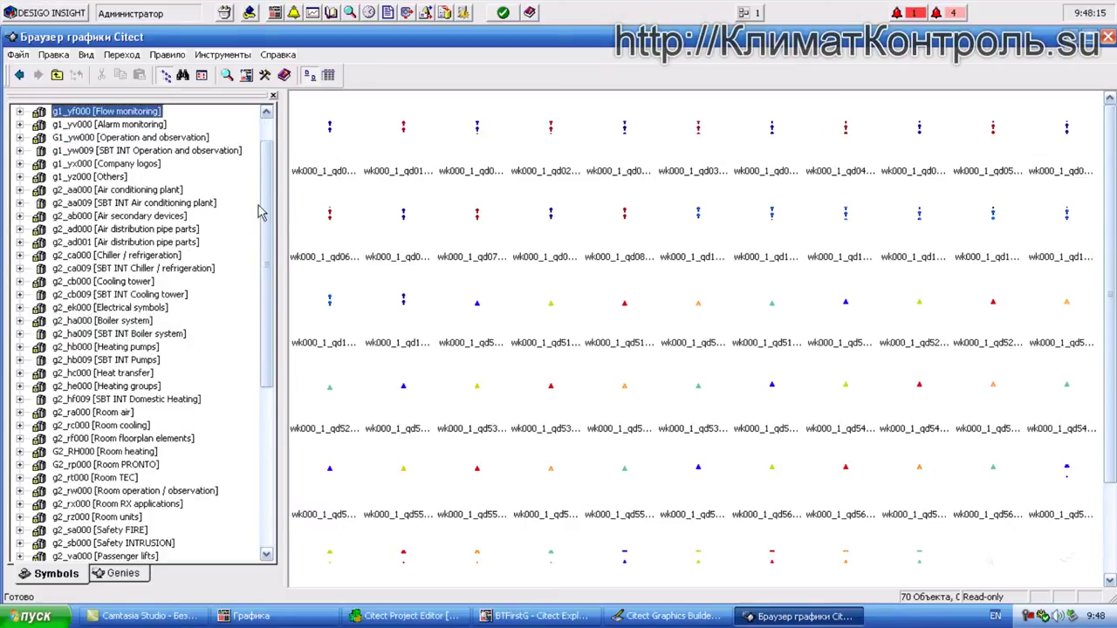
{"action": "scroll", "coordinate": [262, 213], "scroll_direction": "up", "scroll_amount": 1}
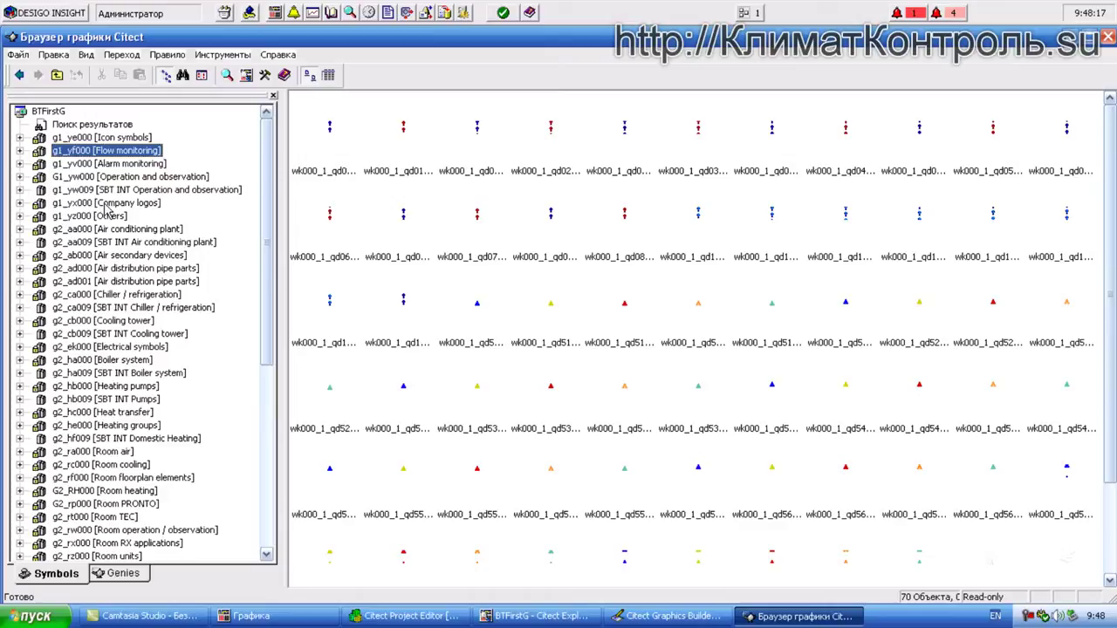
{"action": "key", "text": "Down"}
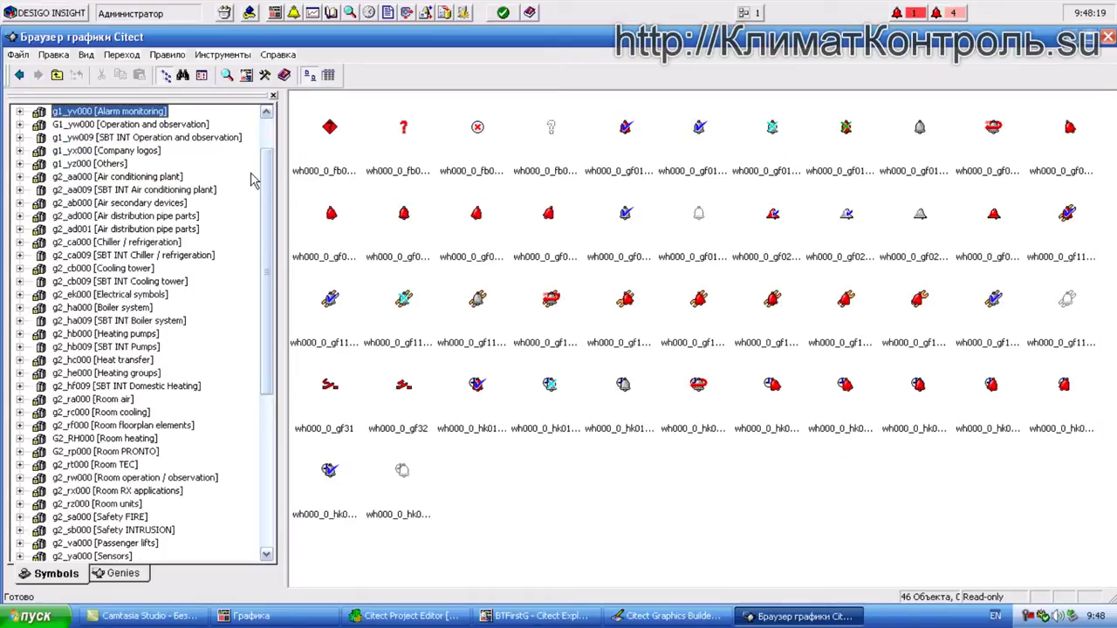
{"action": "key", "text": "Down"}
{"action": "key", "text": "Down"}
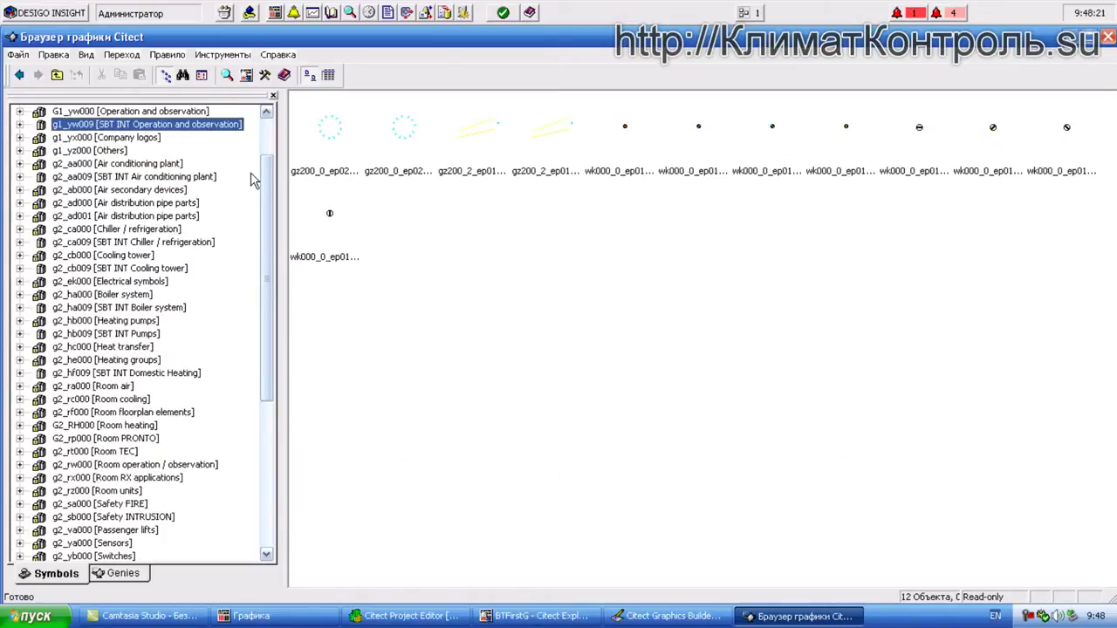
{"action": "key", "text": "Down"}
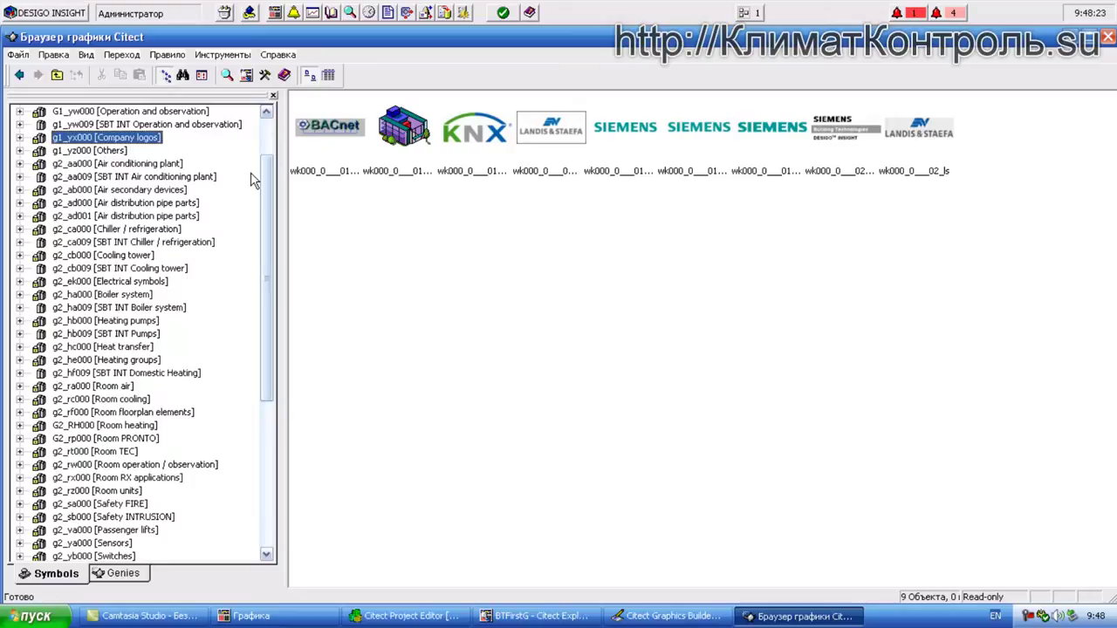
{"action": "key", "text": "Down"}
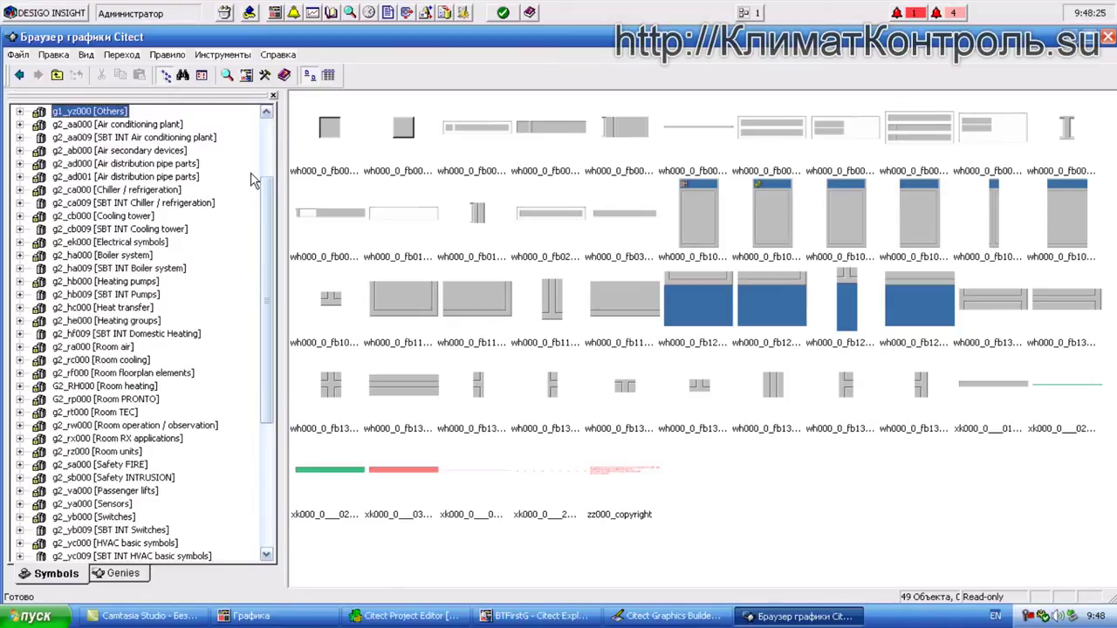
{"action": "key", "text": "Down"}
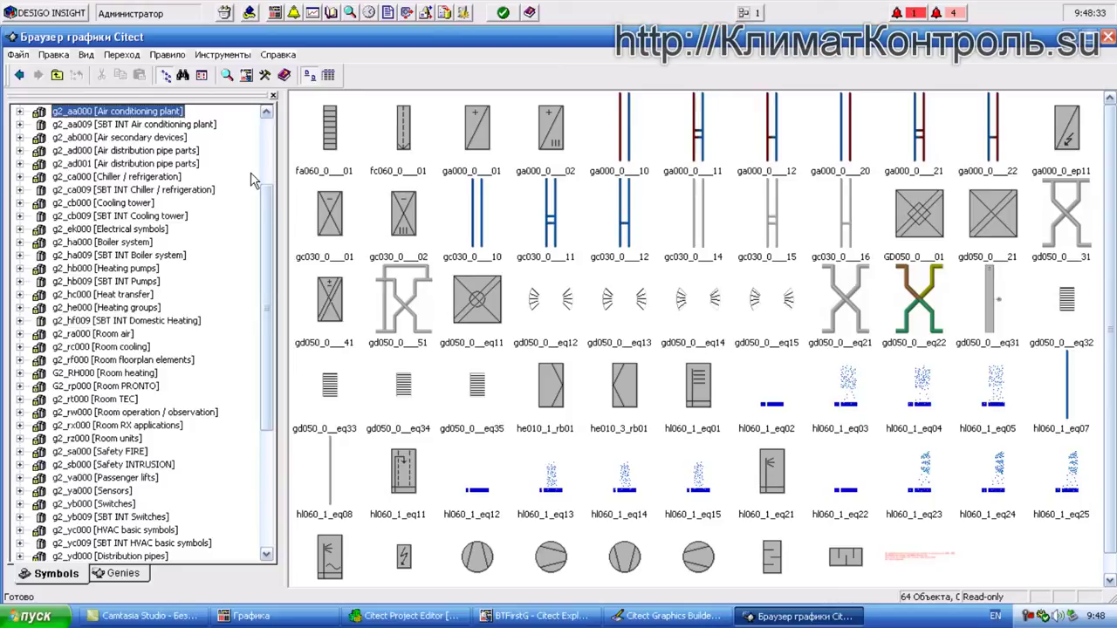
{"action": "key", "text": "Down"}
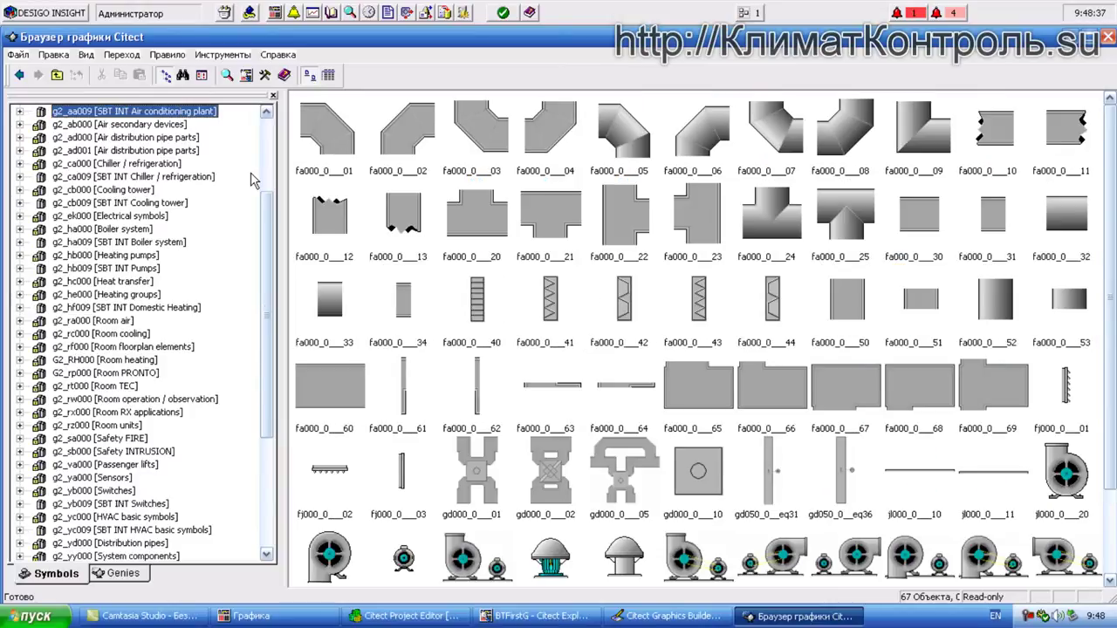
- Insert duct symbol fa000_0___30 from g2_aa009 on page P01 and stretch it into a horizontal duct about 936×45 across the page
{"action": "left_click", "coordinate": [925, 222]}
{"action": "scroll", "coordinate": [921, 223], "scroll_direction": "down", "scroll_amount": 3}
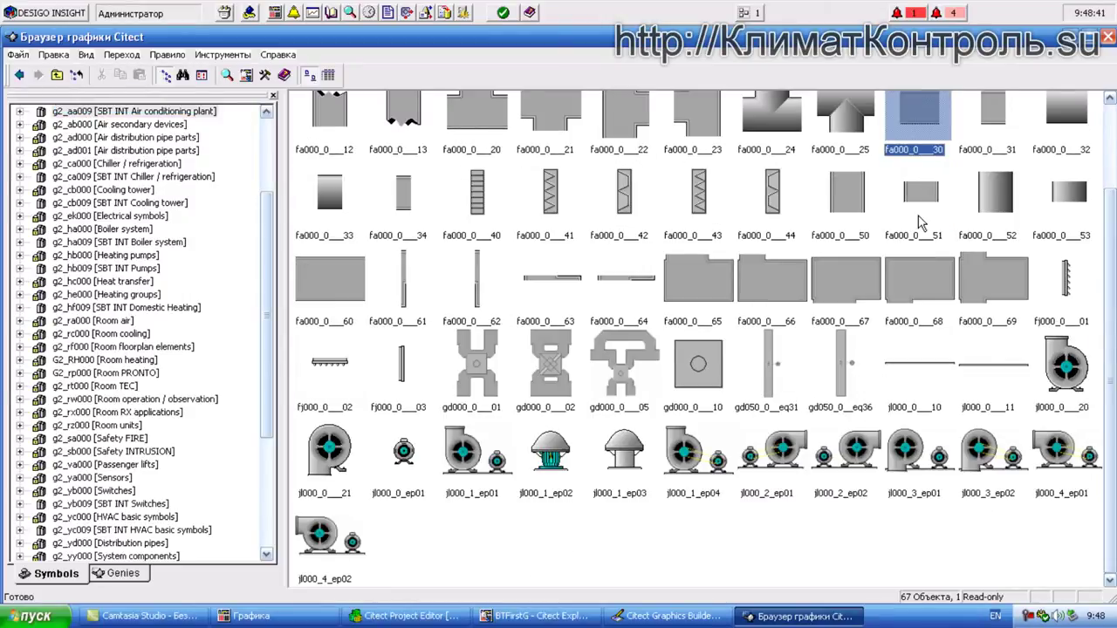
{"action": "double_click", "coordinate": [919, 218]}
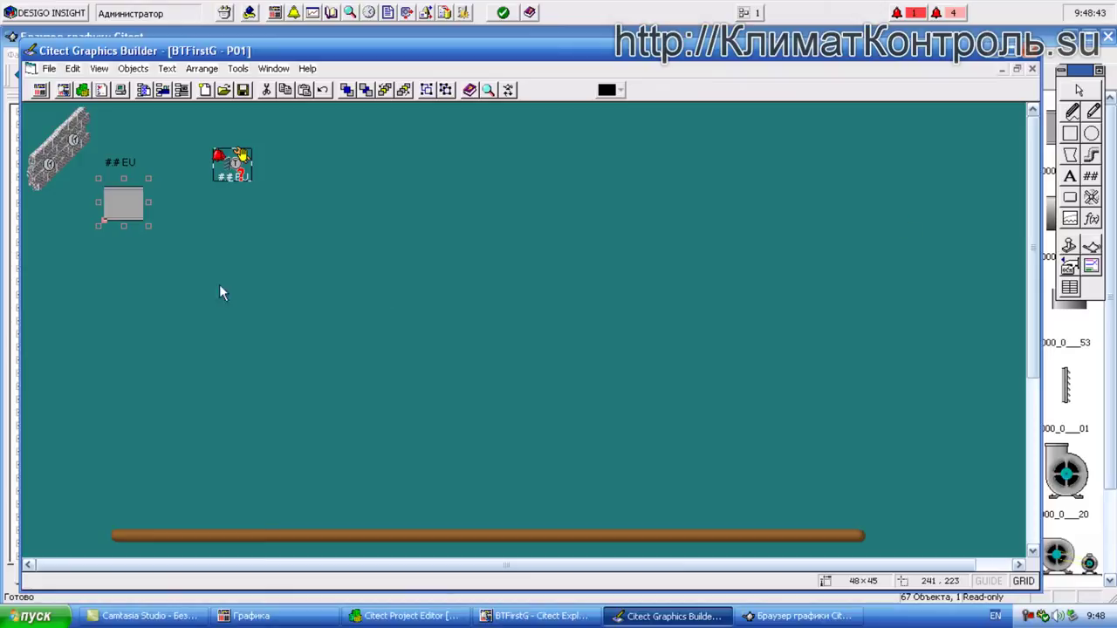
{"action": "left_click", "coordinate": [140, 282]}
{"action": "left_click_drag", "start_coordinate": [162, 282], "coordinate": [894, 267]}
{"action": "left_click", "coordinate": [558, 345]}
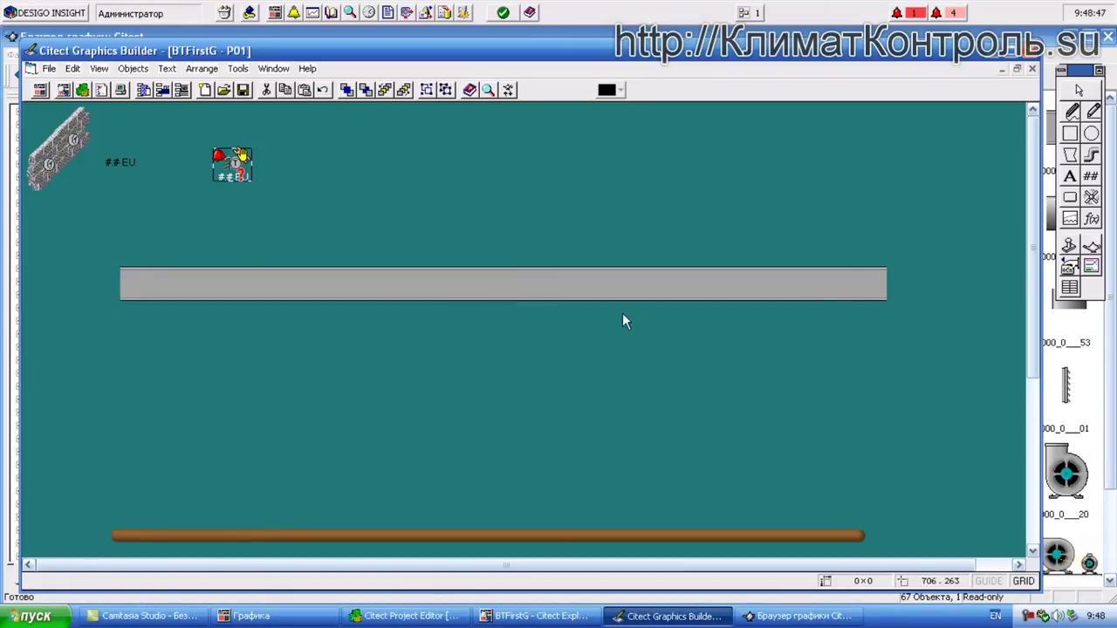
- Insert fan symbol jl000_2_ep02 from the g2_aa009 library and place it on the duct near its left end
{"action": "left_click", "coordinate": [1111, 327]}
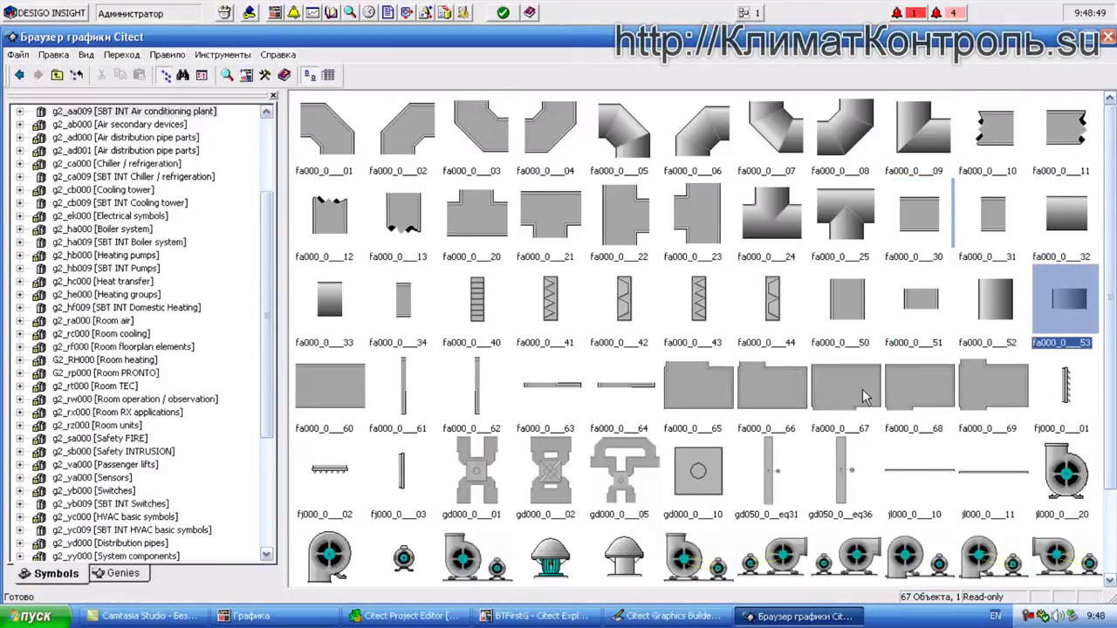
{"action": "scroll", "coordinate": [869, 401], "scroll_direction": "down", "scroll_amount": 1}
{"action": "left_click", "coordinate": [858, 451]}
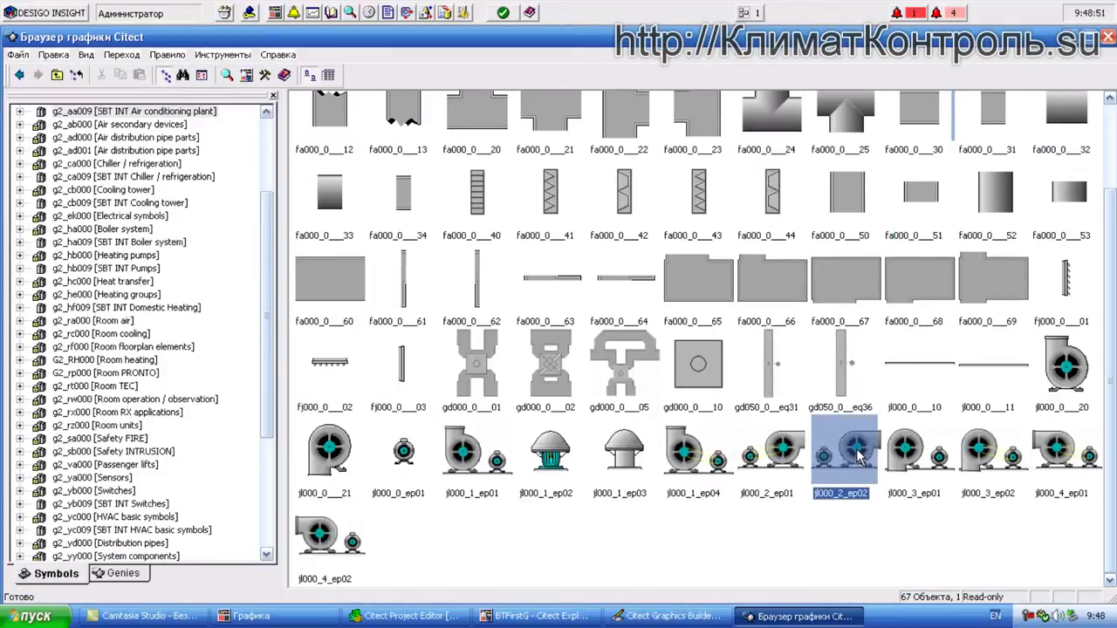
{"action": "double_click", "coordinate": [858, 451]}
{"action": "left_click_drag", "start_coordinate": [177, 224], "coordinate": [287, 288]}
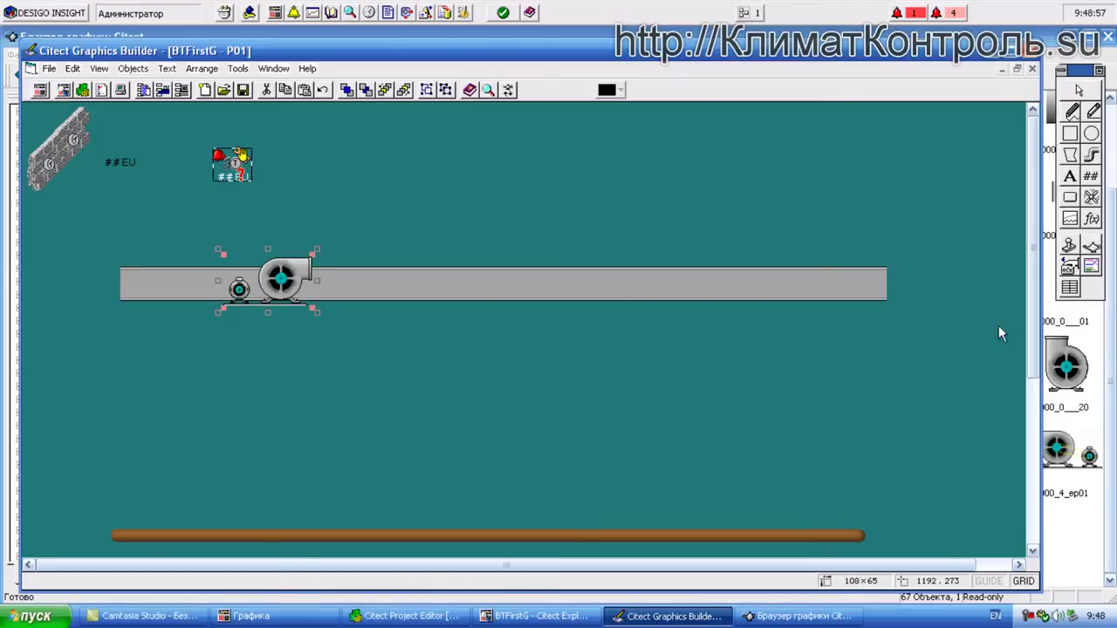
- Enlarge the duct upward to about 936×69 on page P01 and shift the fan slightly up so it fits inside
{"action": "left_click", "coordinate": [1091, 543]}
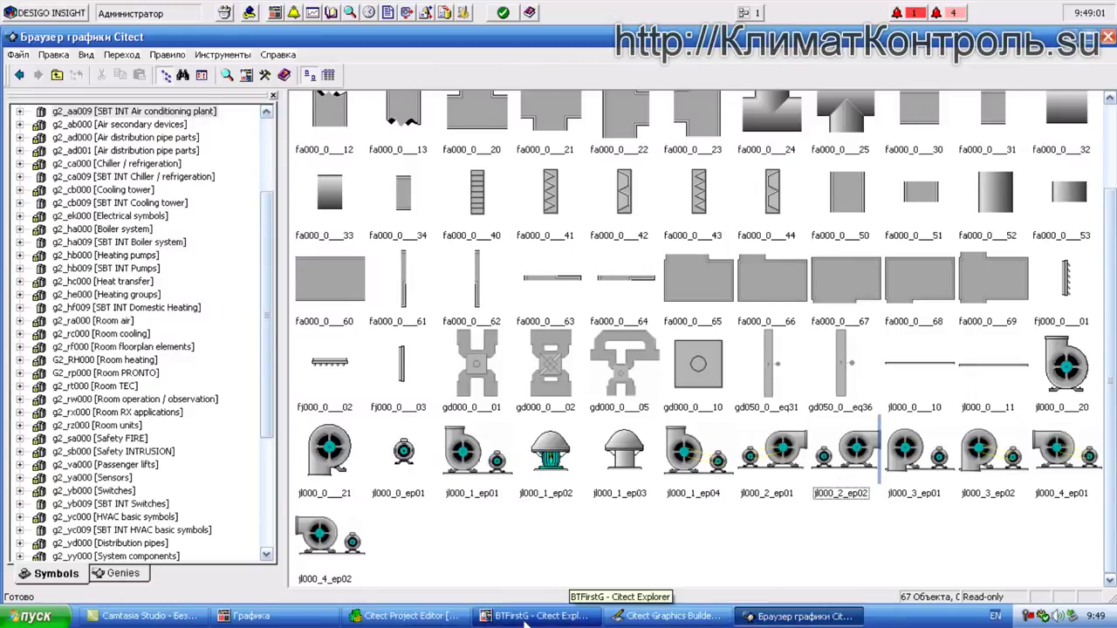
{"action": "left_click", "coordinate": [623, 613]}
{"action": "left_click", "coordinate": [562, 267]}
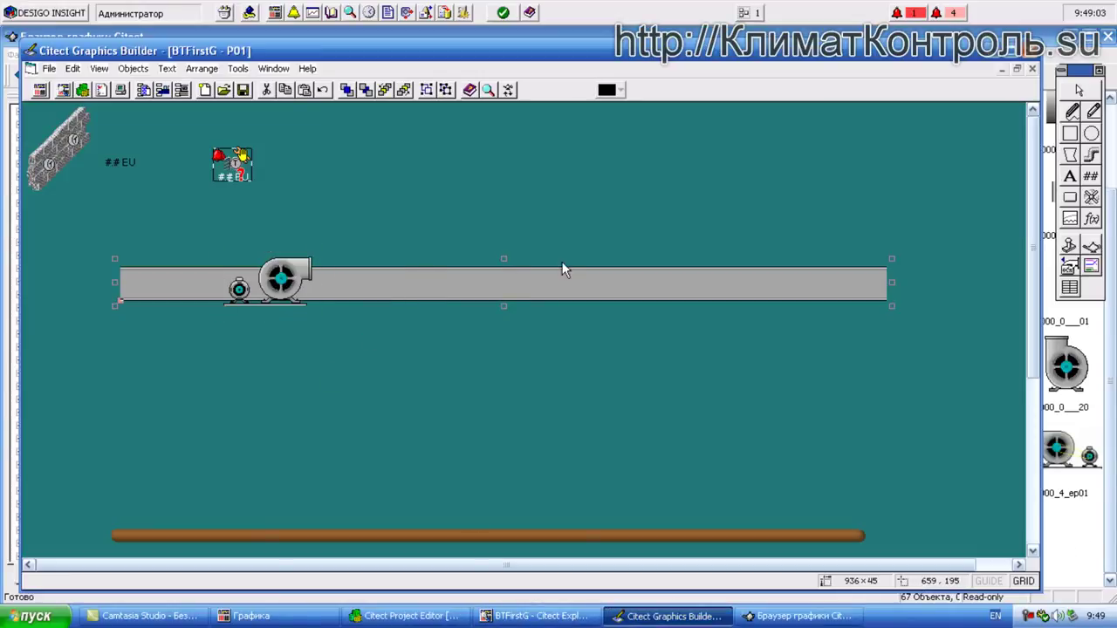
{"action": "left_click_drag", "start_coordinate": [504, 259], "coordinate": [503, 244]}
{"action": "left_click", "coordinate": [282, 279]}
{"action": "left_click_drag", "start_coordinate": [277, 284], "coordinate": [279, 277]}
{"action": "left_click", "coordinate": [349, 280]}
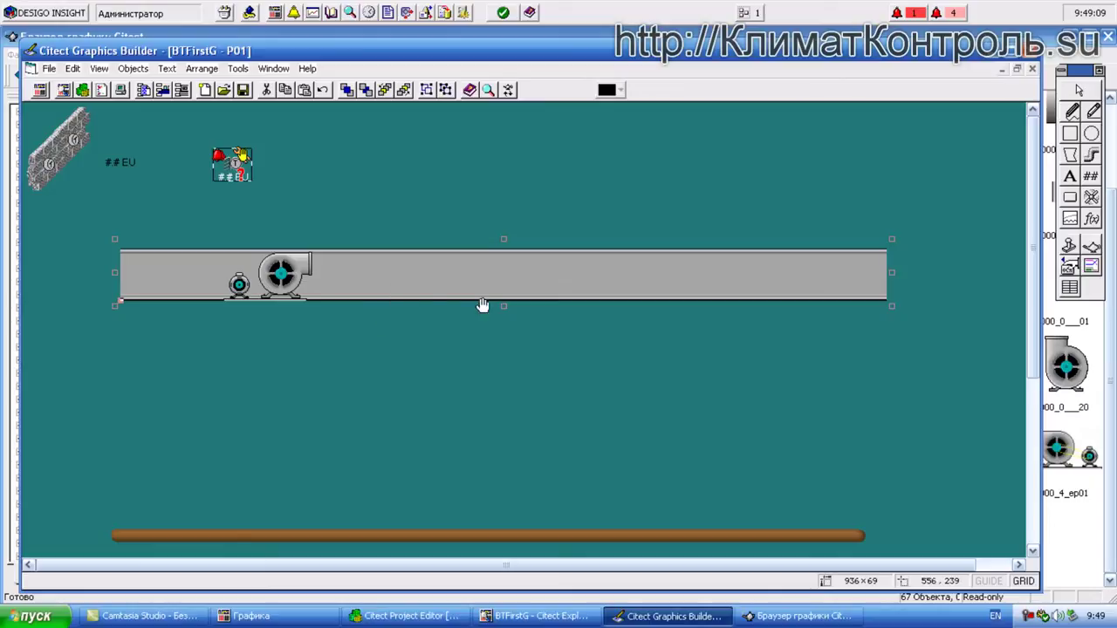
- Move the fan along the duct to about the middle of its length
{"action": "left_click_drag", "start_coordinate": [285, 276], "coordinate": [503, 308]}
{"action": "left_click", "coordinate": [594, 290]}
{"action": "left_click", "coordinate": [497, 338]}
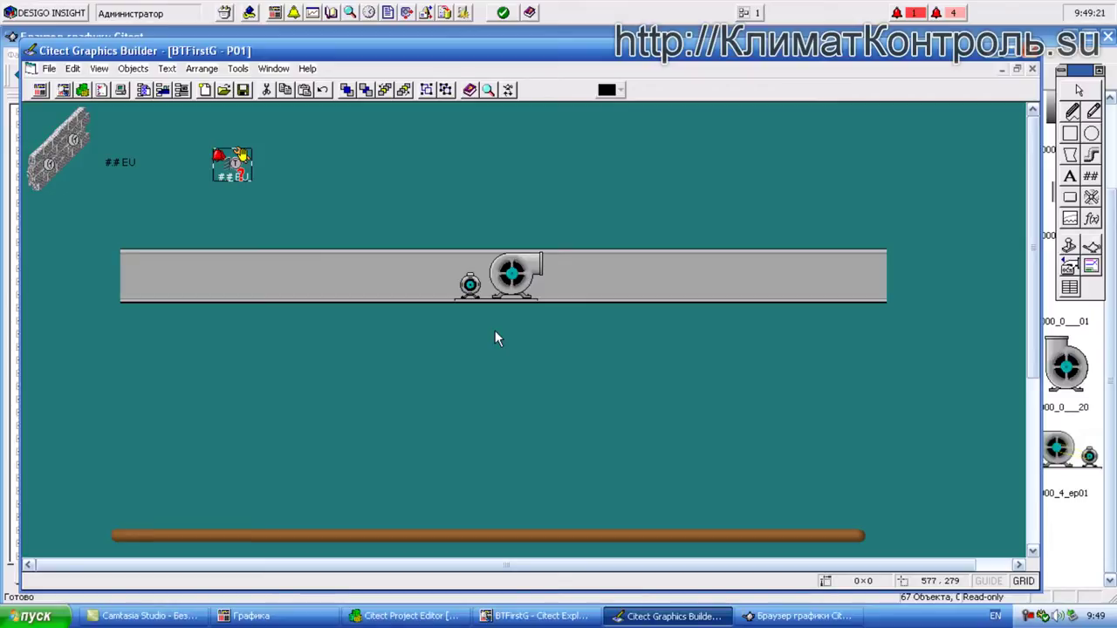
{"action": "left_click", "coordinate": [502, 293]}
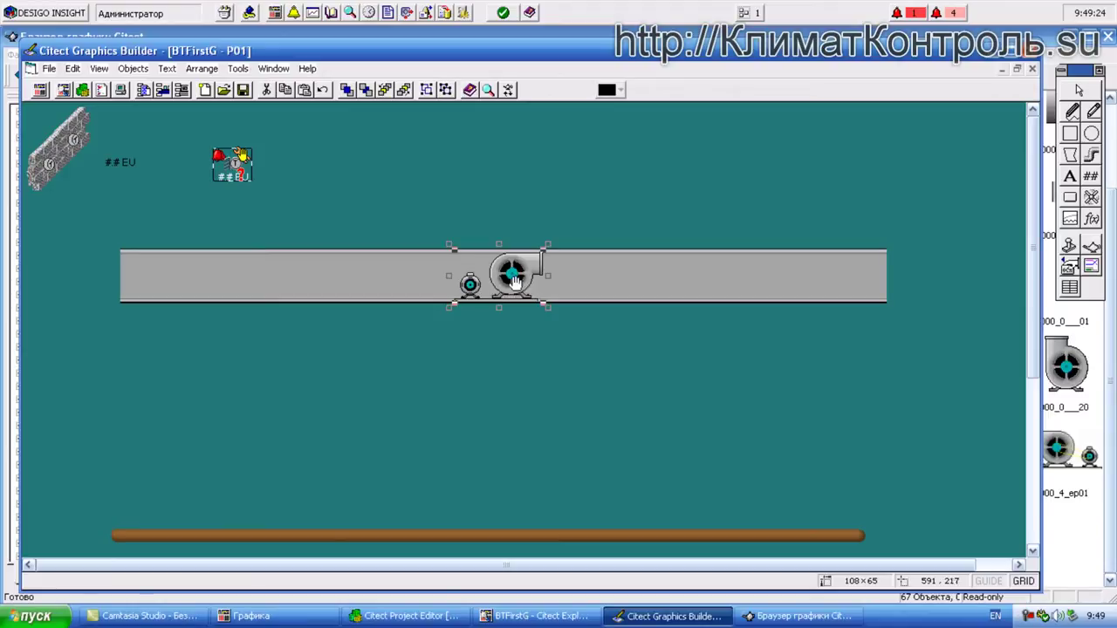
- Return to the graphics browser, show the genie libraries, and examine p2_aa002 SYNCO Air handling units and p2_aa000 Air handling units
{"action": "left_click", "coordinate": [1087, 579]}
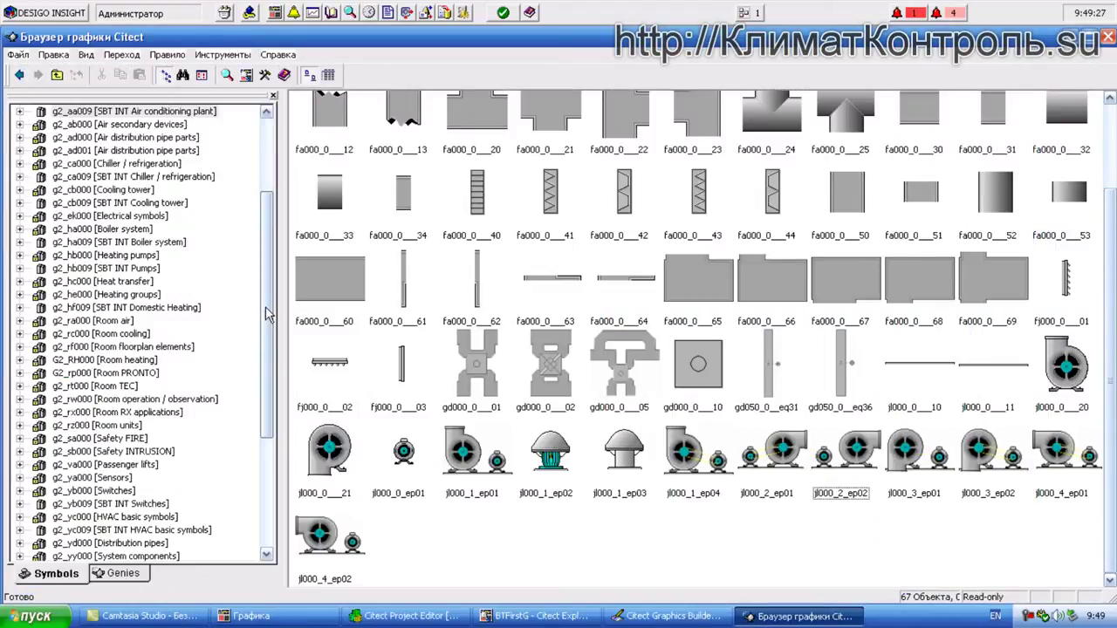
{"action": "left_click", "coordinate": [131, 569]}
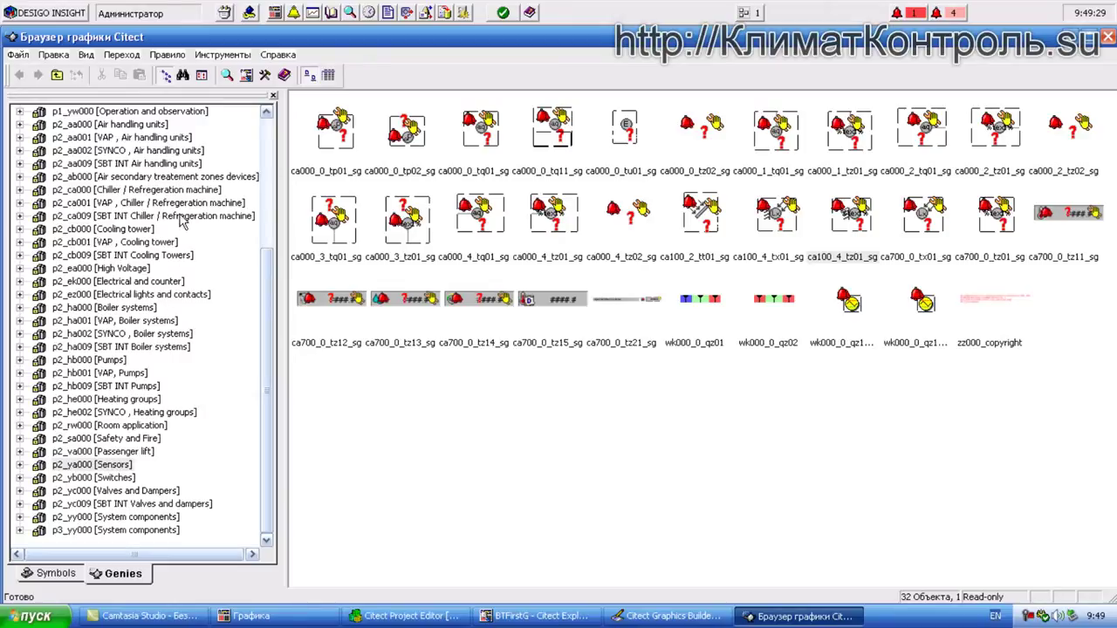
{"action": "left_click", "coordinate": [162, 154]}
{"action": "scroll", "coordinate": [161, 163], "scroll_direction": "up", "scroll_amount": 5}
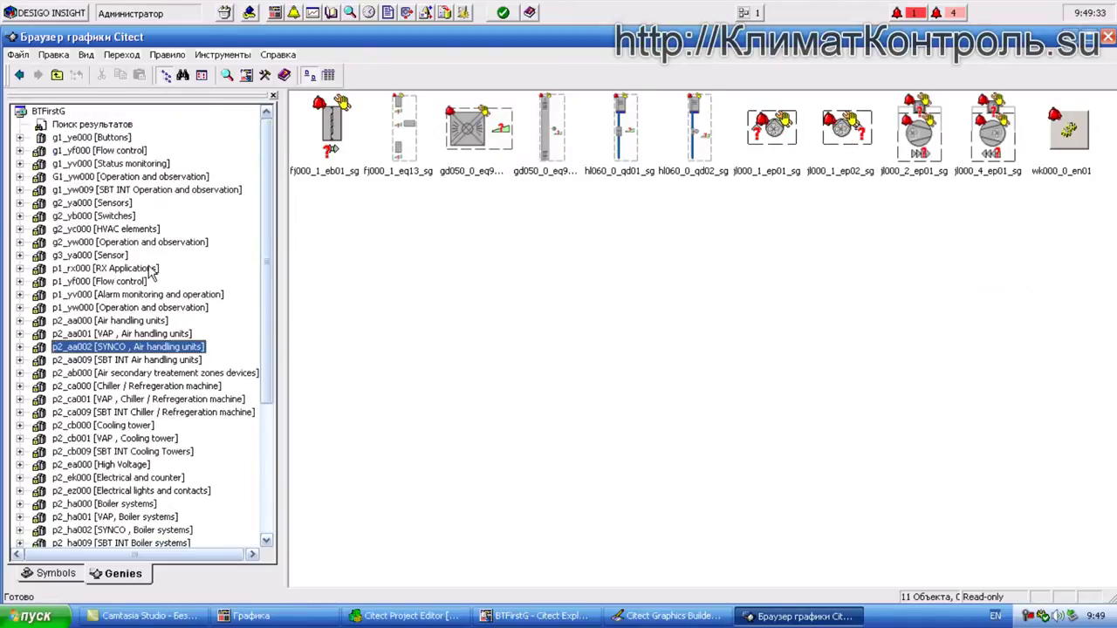
{"action": "left_click", "coordinate": [151, 319]}
{"action": "scroll", "coordinate": [152, 320], "scroll_direction": "down", "scroll_amount": 5}
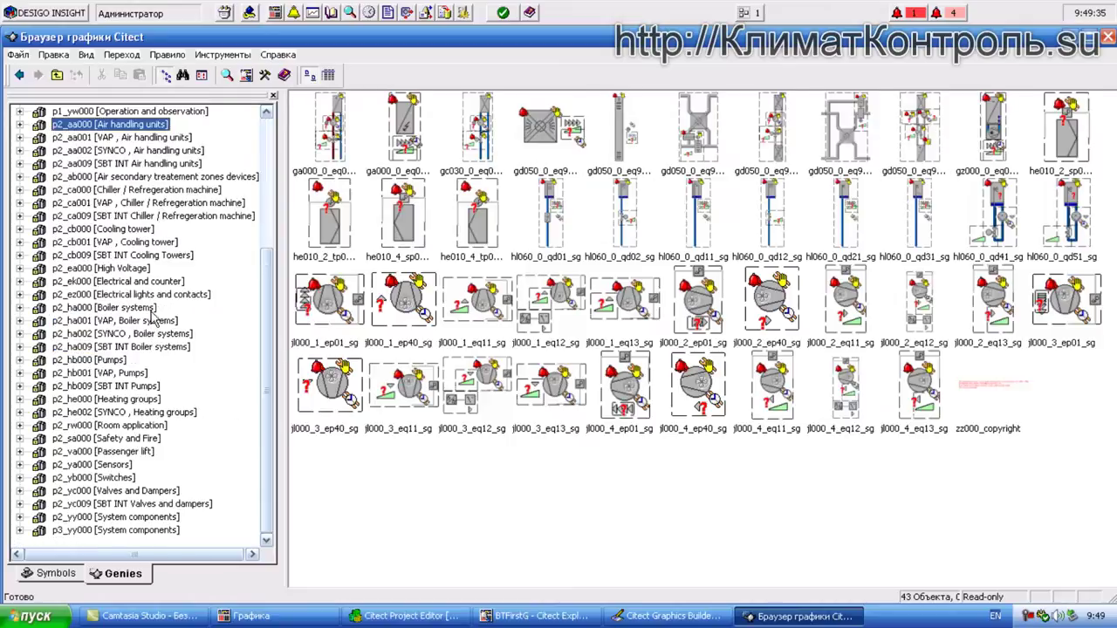
{"action": "scroll", "coordinate": [140, 144], "scroll_direction": "down", "scroll_amount": 5}
- Examine the genie libraries in order from g1_ye000 Buttons through p2_aa000 Air handling units
{"action": "left_click", "coordinate": [131, 138]}
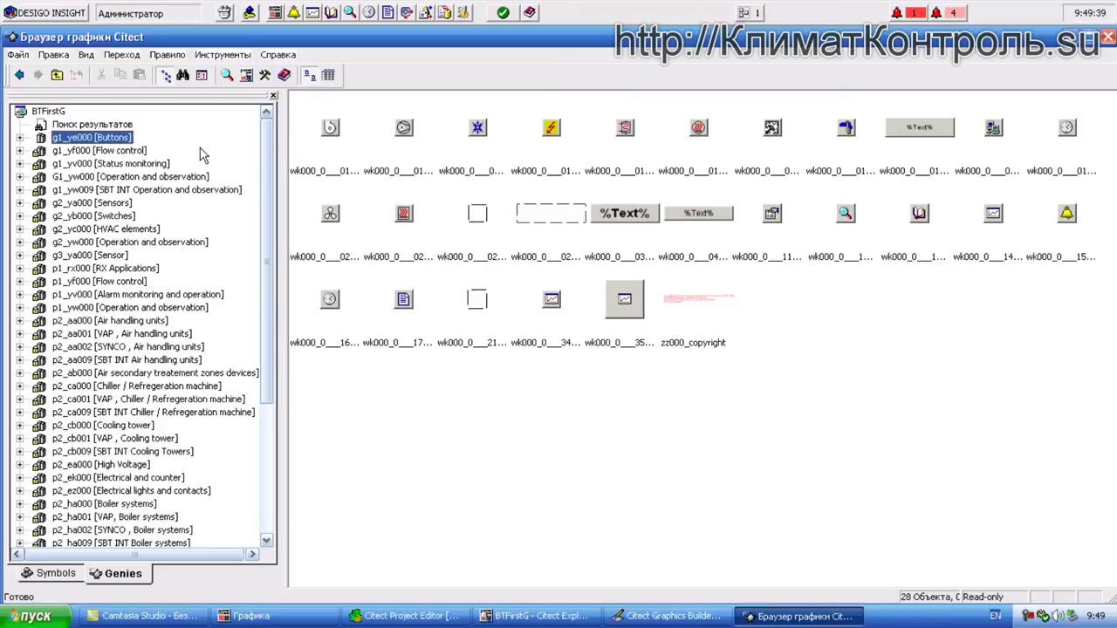
{"action": "key", "text": "Down"}
{"action": "key", "text": "Down"}
{"action": "key", "text": "Down"}
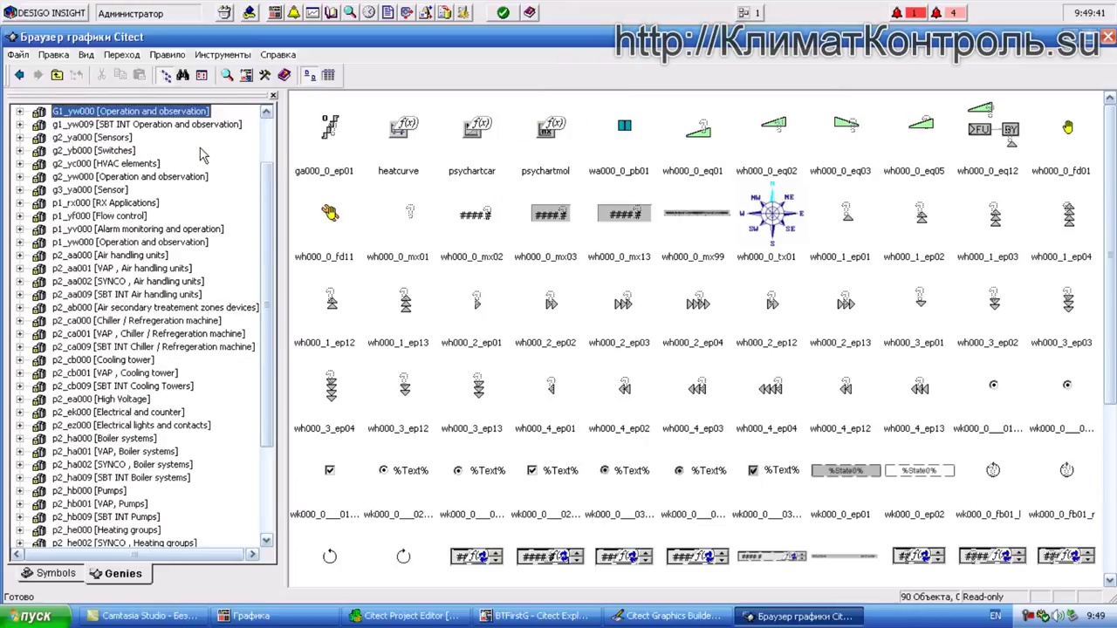
{"action": "key", "text": "Down"}
{"action": "key", "text": "Down"}
{"action": "key", "text": "Down"}
{"action": "key", "text": "Down"}
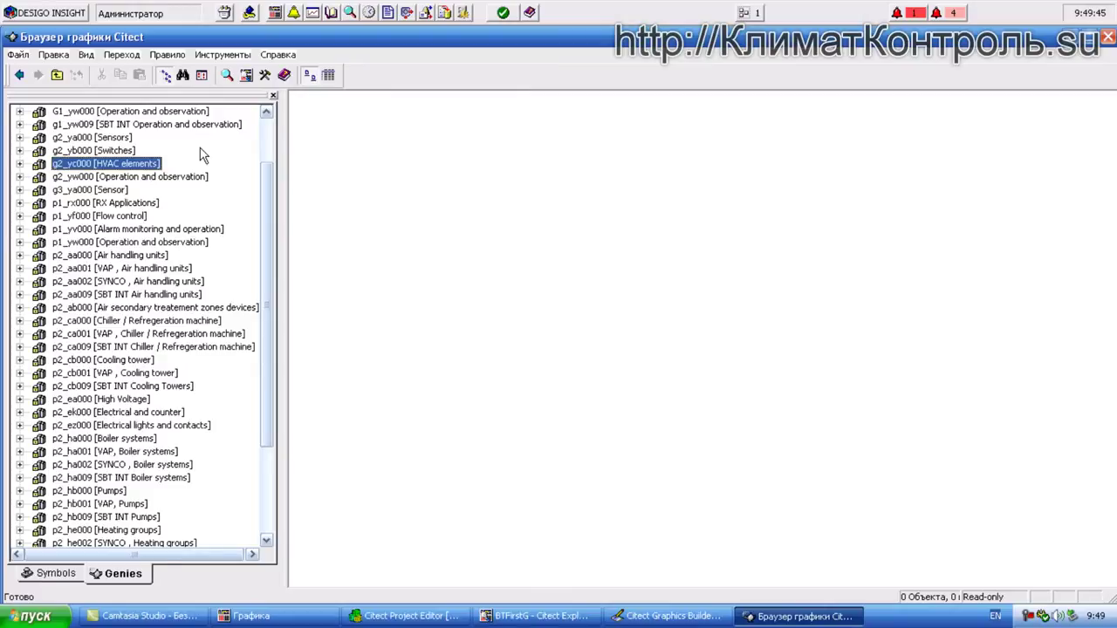
{"action": "key", "text": "Down"}
{"action": "key", "text": "Down"}
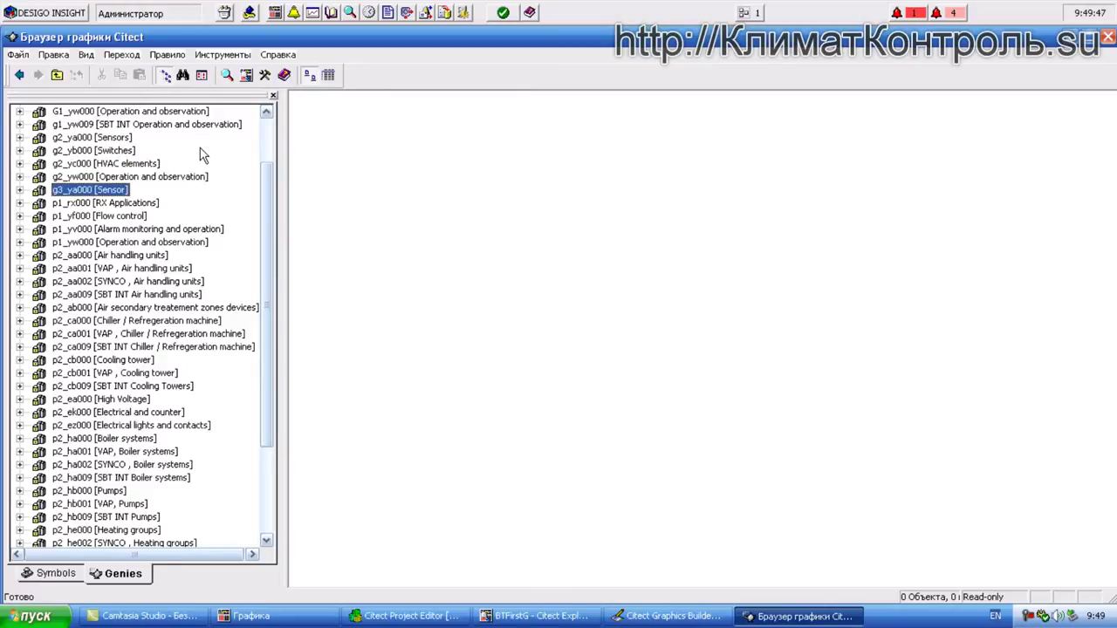
{"action": "key", "text": "Down"}
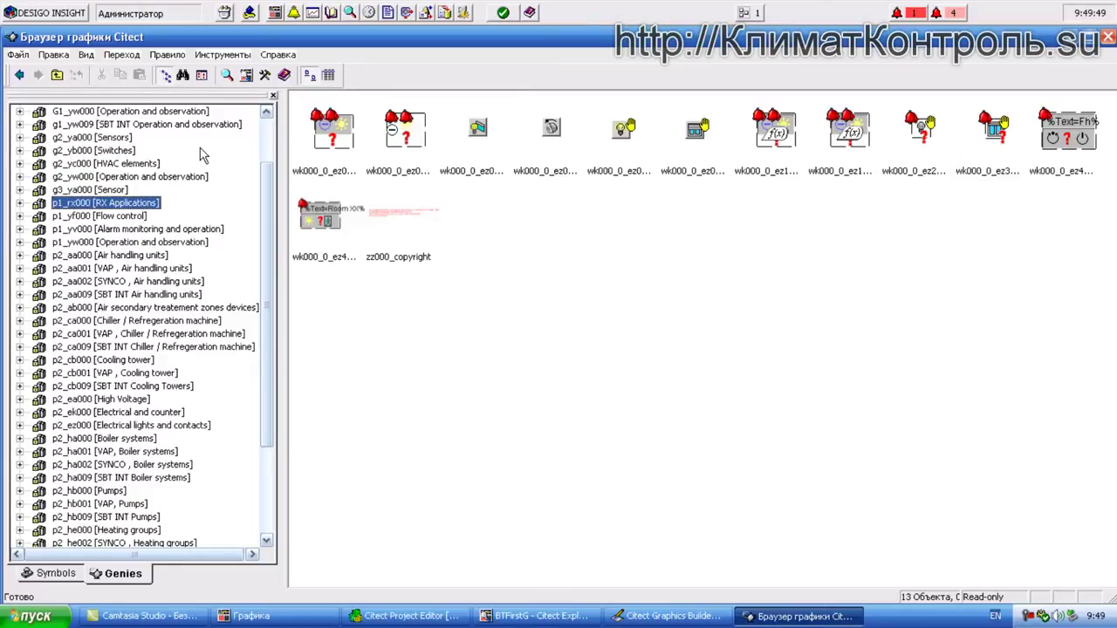
{"action": "key", "text": "Down"}
{"action": "key", "text": "Down"}
{"action": "key", "text": "Down"}
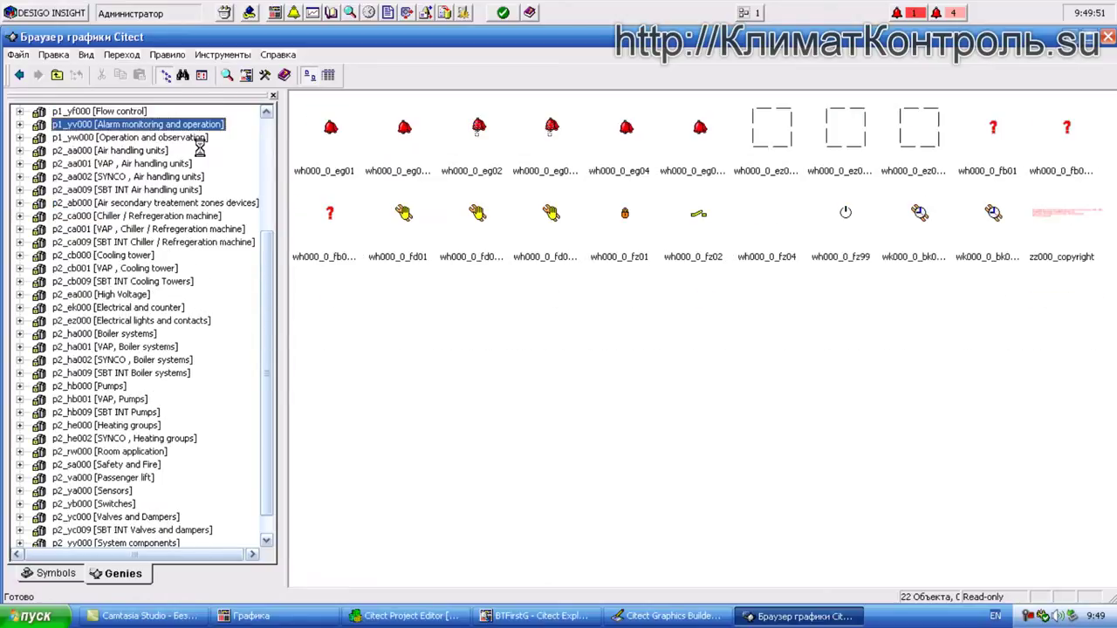
{"action": "key", "text": "Down"}
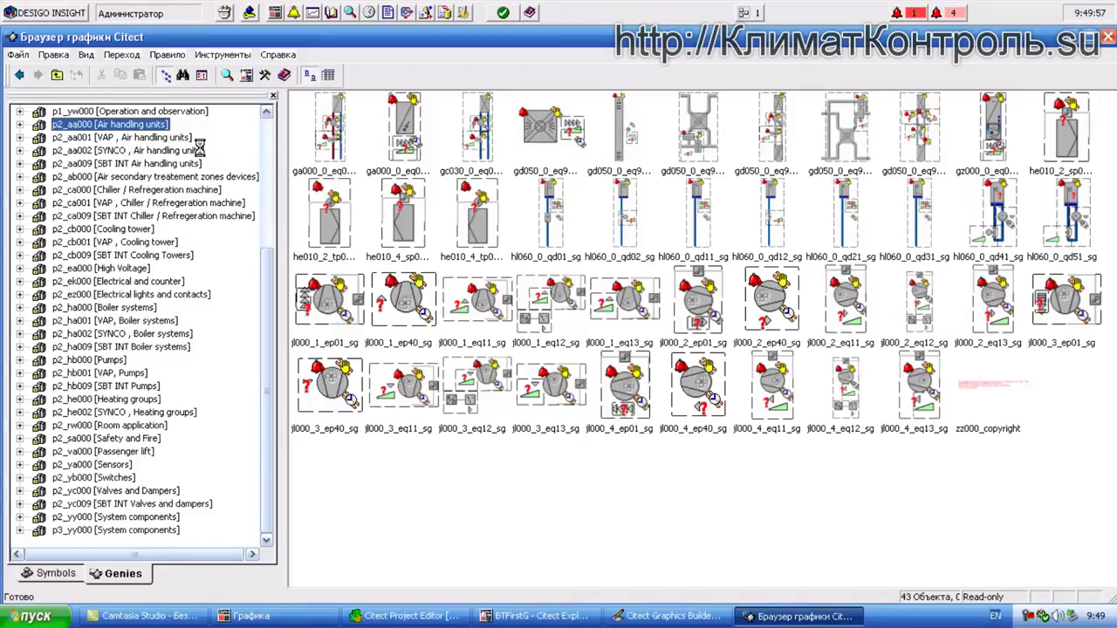
- Insert the jl000_2_ep01_sg fan genie from library p2_aa009 SBT INT Air handling units onto page P01
{"action": "key", "text": "Down"}
{"action": "key", "text": "Down"}
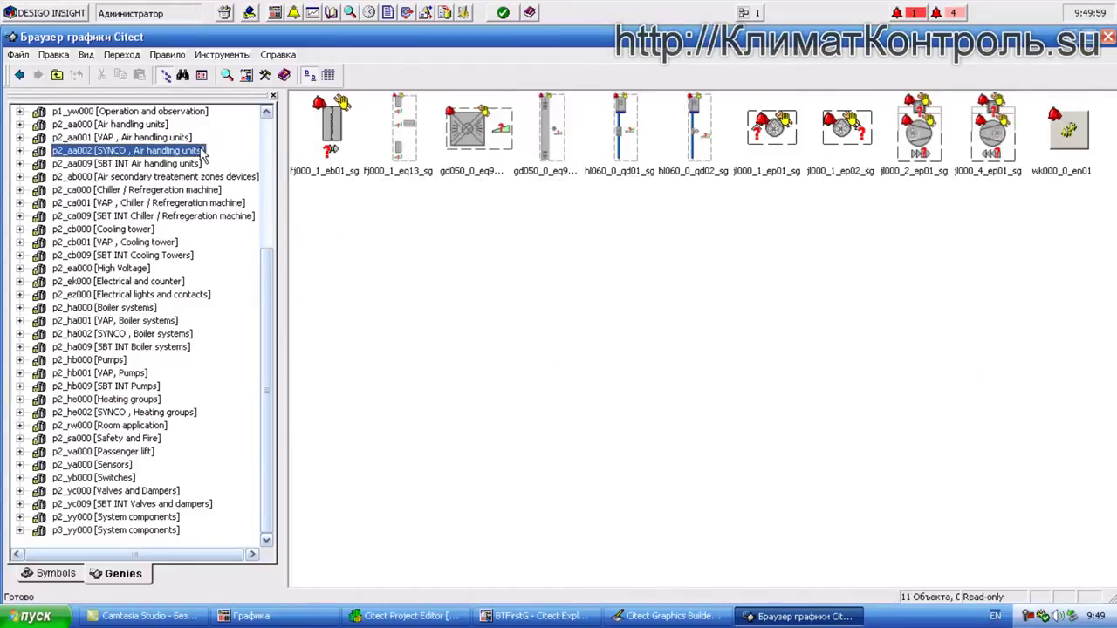
{"action": "key", "text": "Down"}
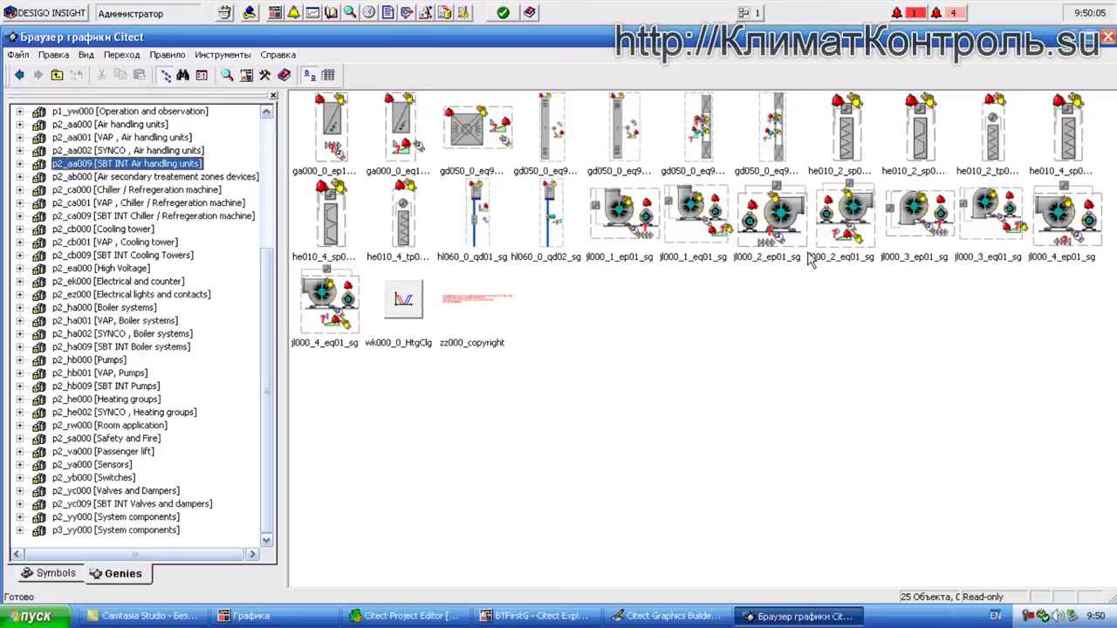
{"action": "left_click", "coordinate": [765, 264]}
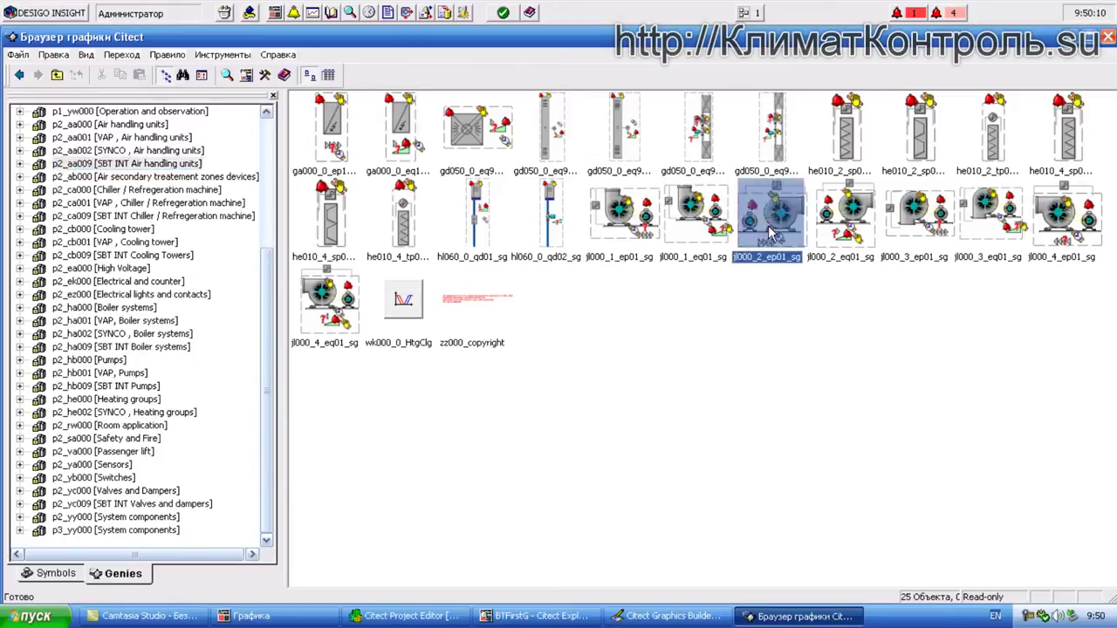
{"action": "left_click", "coordinate": [851, 217]}
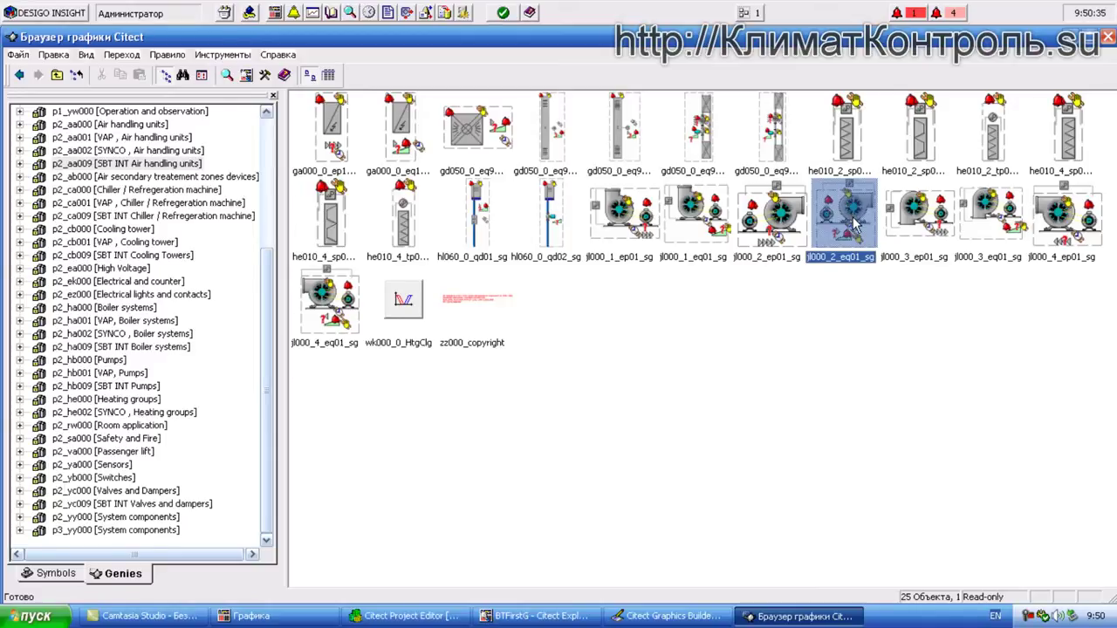
{"action": "left_click", "coordinate": [851, 297]}
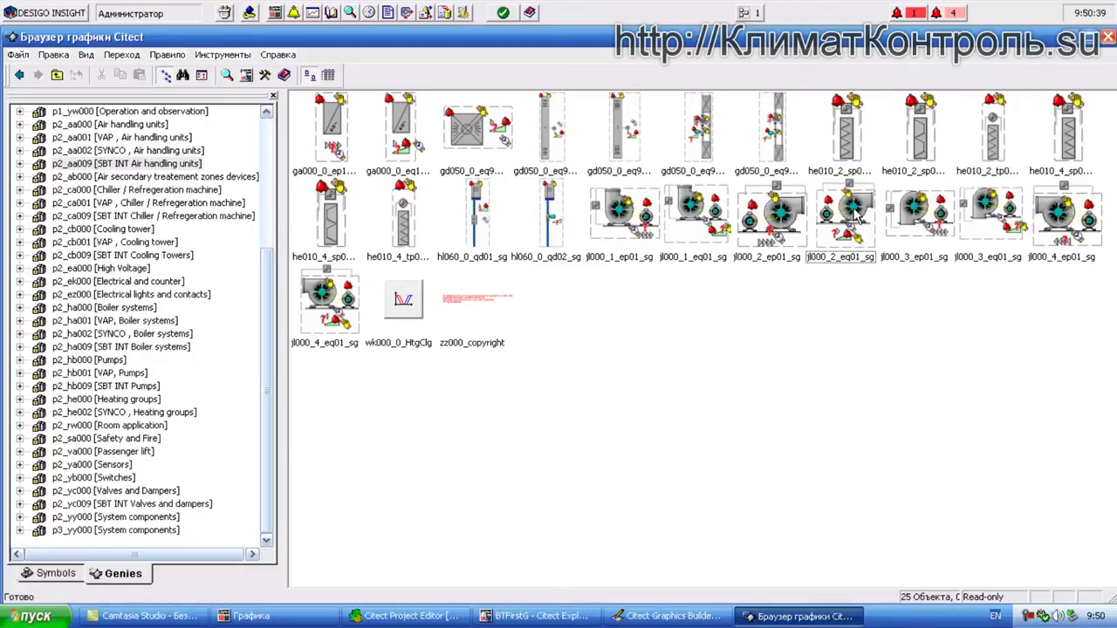
{"action": "double_click", "coordinate": [782, 218]}
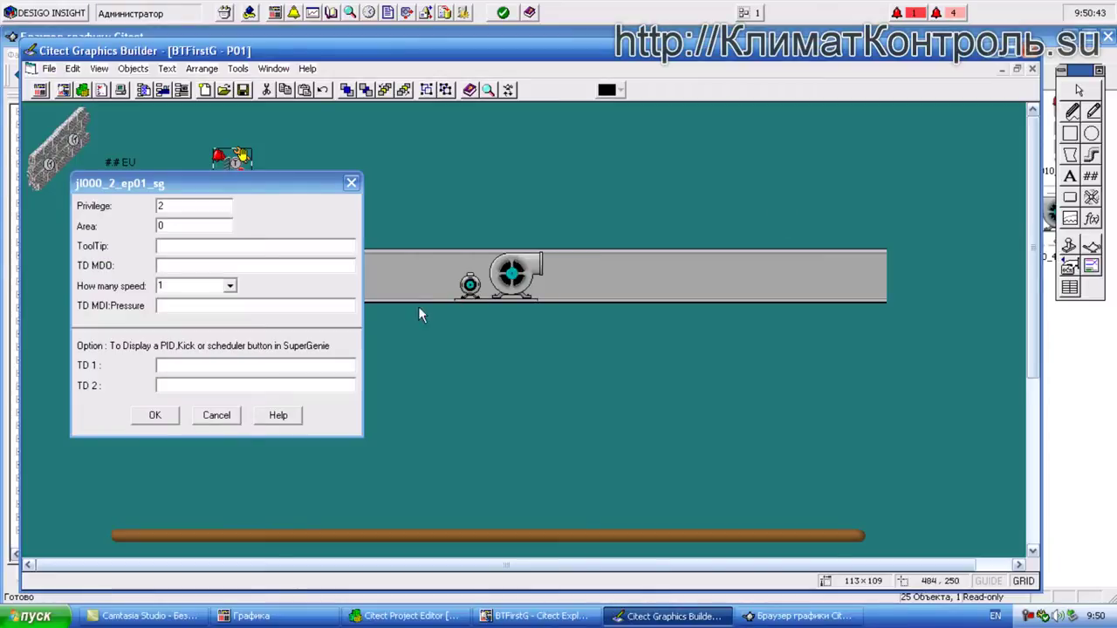
{"action": "left_click", "coordinate": [207, 247]}
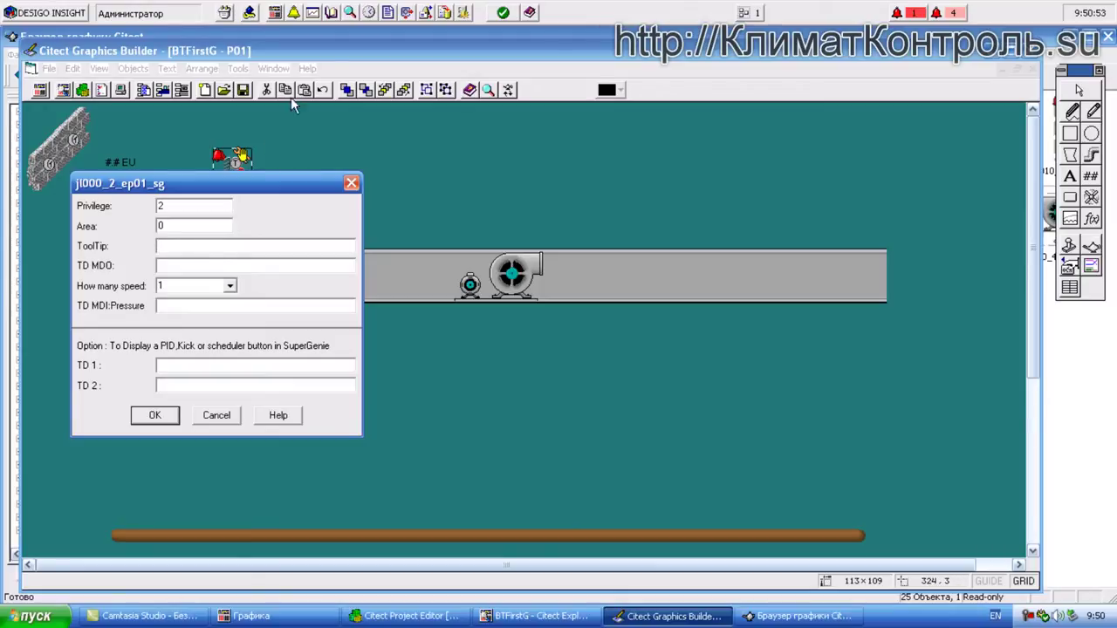
- Switch to the DESIGO INSIGHT object catalogue, expand Siemens, Vent and P01, and select the DM object
{"action": "left_click", "coordinate": [354, 18]}
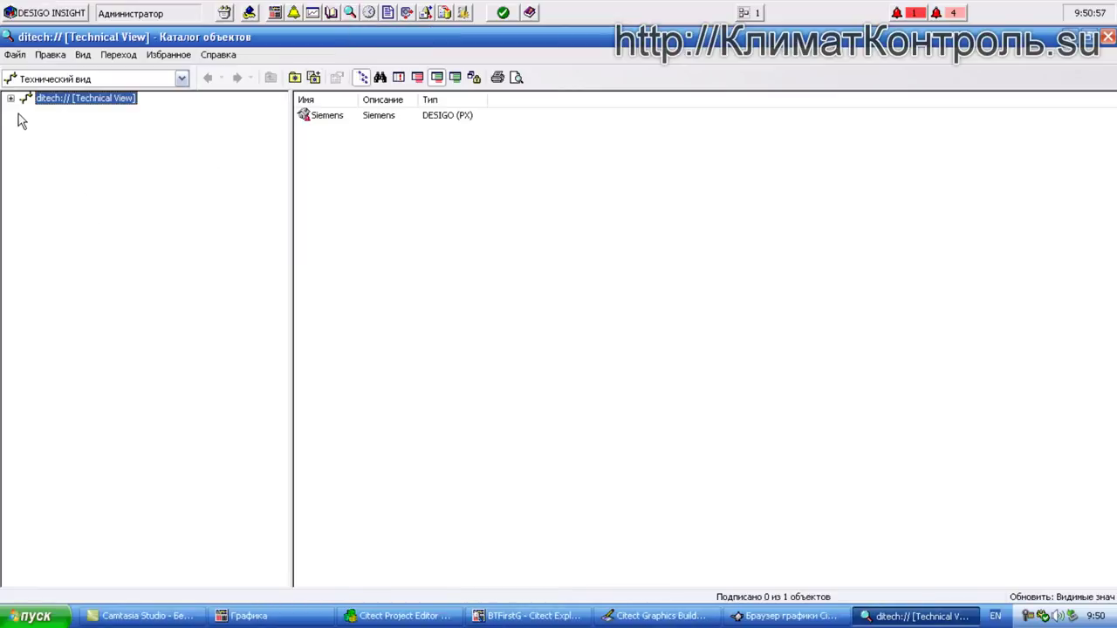
{"action": "left_click", "coordinate": [10, 99]}
{"action": "left_click", "coordinate": [26, 112]}
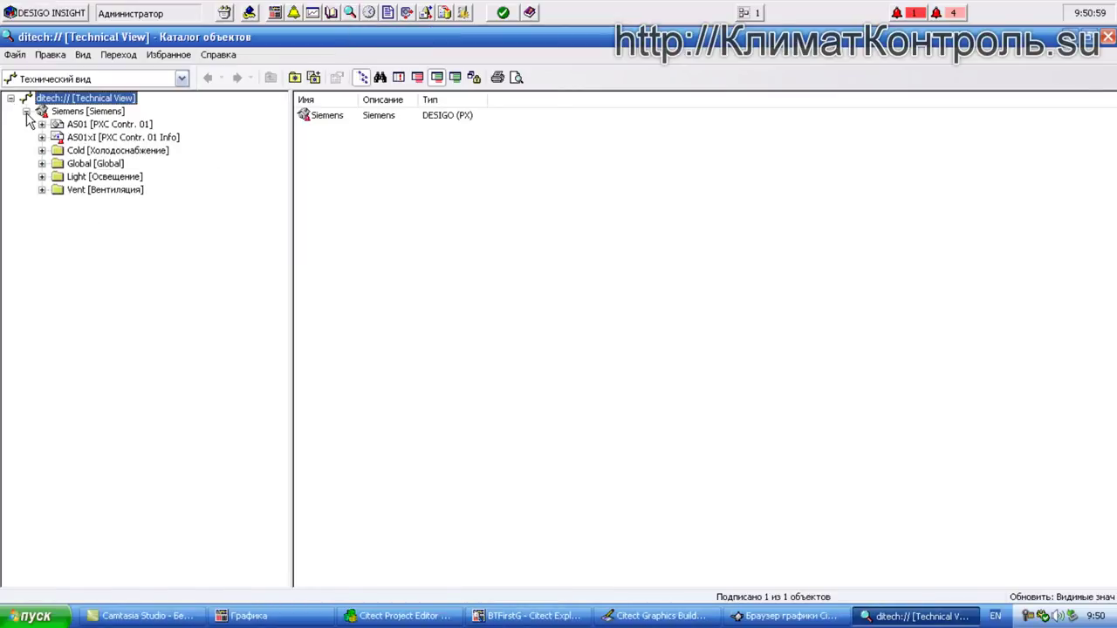
{"action": "left_click", "coordinate": [42, 189]}
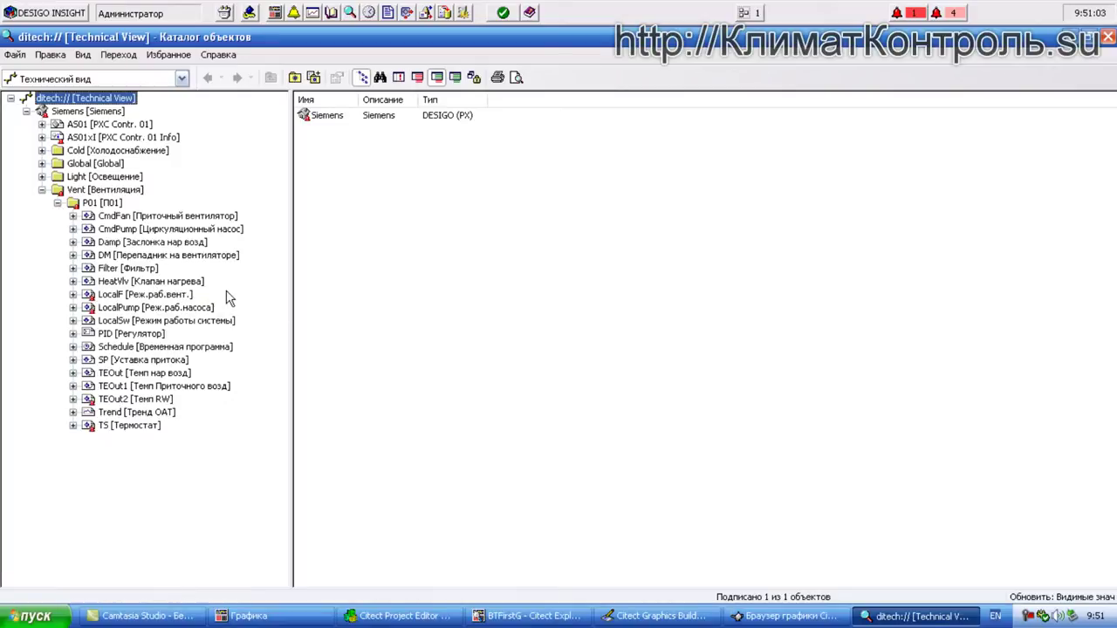
{"action": "left_click", "coordinate": [186, 256]}
{"action": "left_click", "coordinate": [73, 255]}
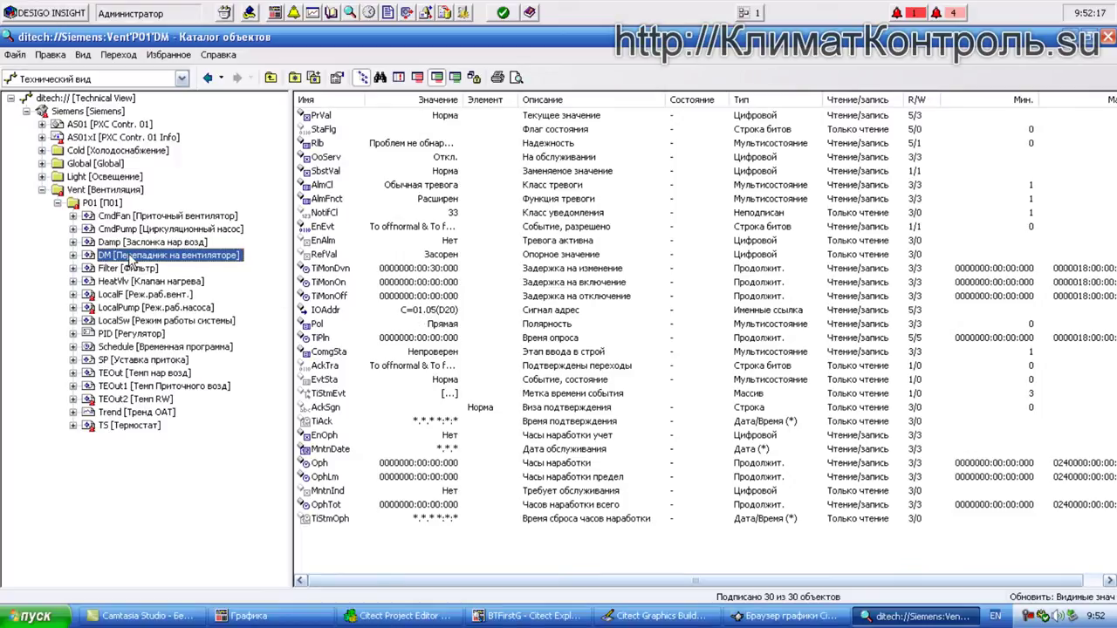
- Copy the Citect tag of DM, paste Siemens_Vent_P01_DM as the new fan genie's ToolTip in Graphics Builder, and accept its properties
{"action": "right_click", "coordinate": [131, 257]}
{"action": "left_click", "coordinate": [88, 259]}
{"action": "right_click", "coordinate": [88, 259]}
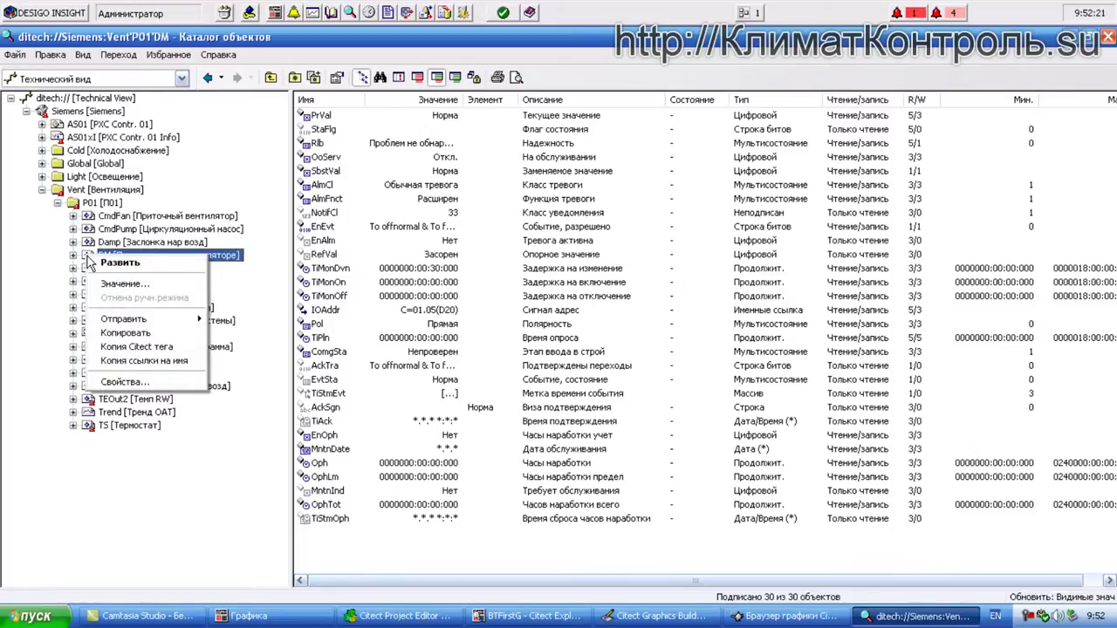
{"action": "left_click", "coordinate": [158, 348]}
{"action": "key", "text": "alt+Tab"}
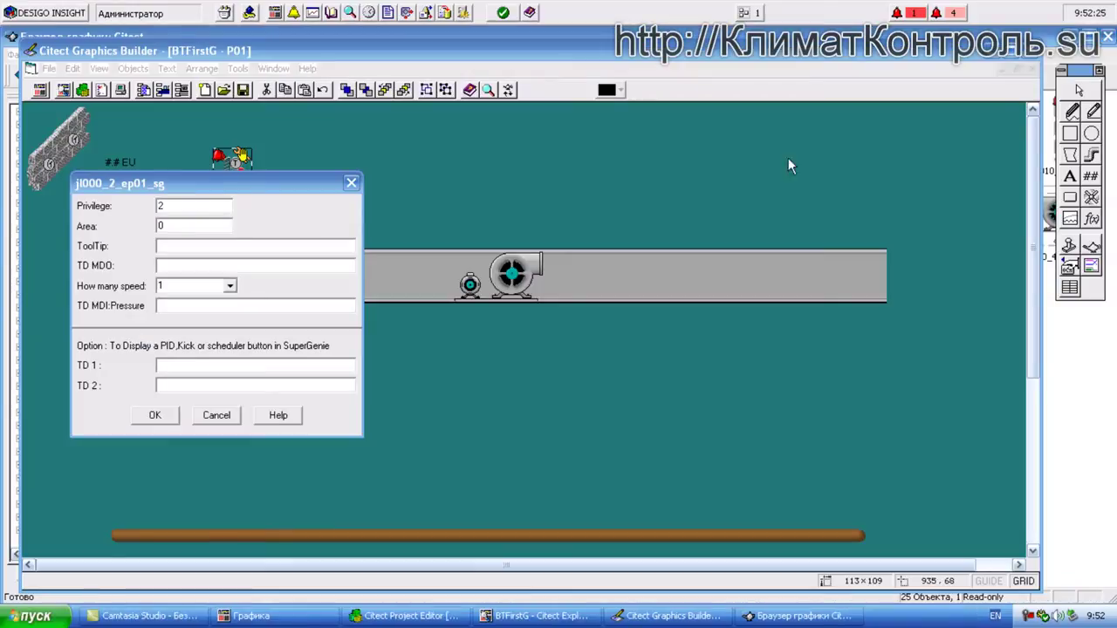
{"action": "right_click", "coordinate": [169, 246]}
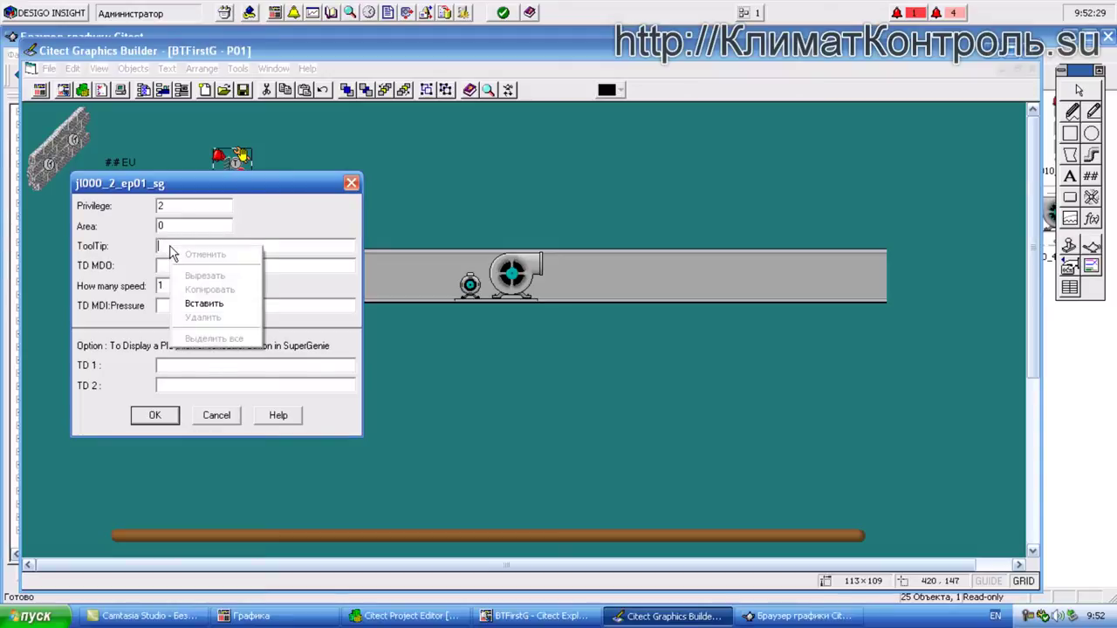
{"action": "left_click", "coordinate": [206, 302]}
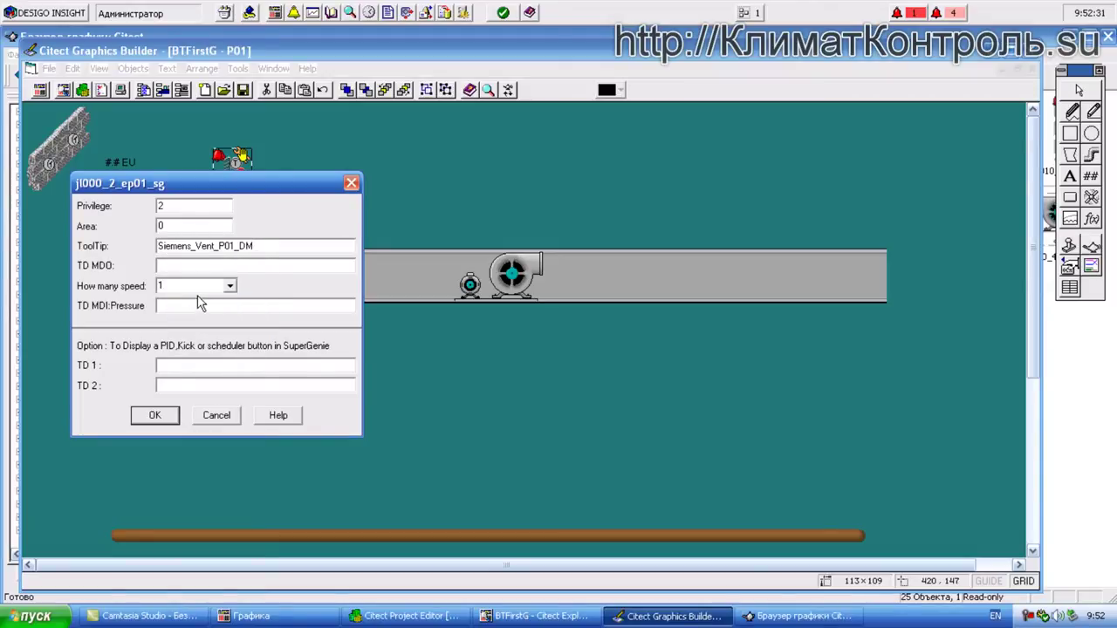
{"action": "left_click", "coordinate": [163, 415]}
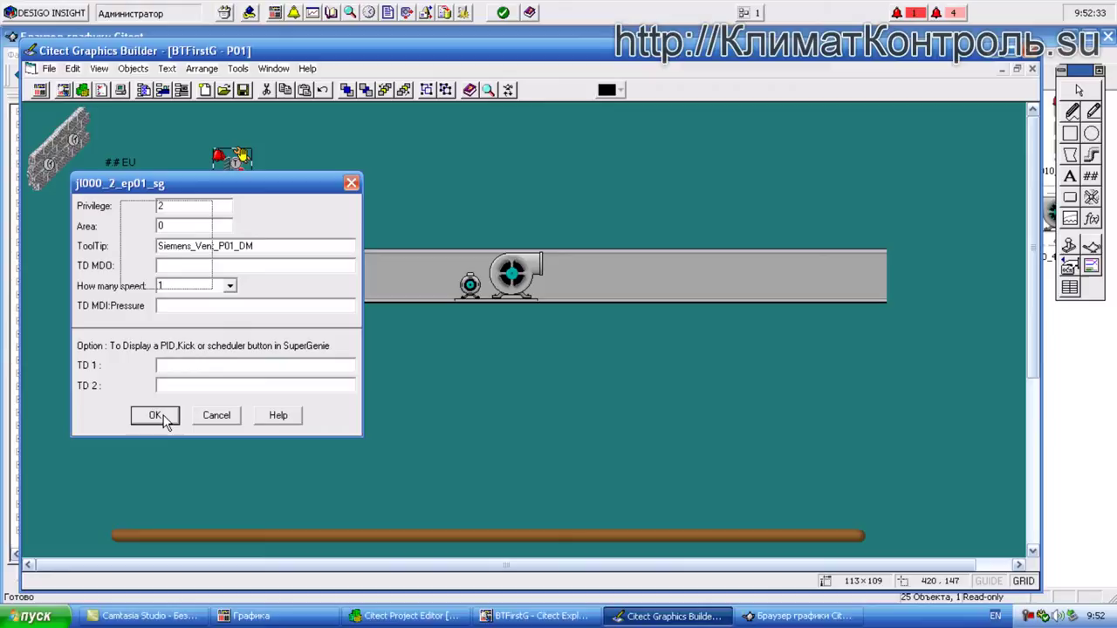
- Move the new fan genie to just below the left half of the duct and save page P01
{"action": "left_click_drag", "start_coordinate": [175, 254], "coordinate": [347, 387]}
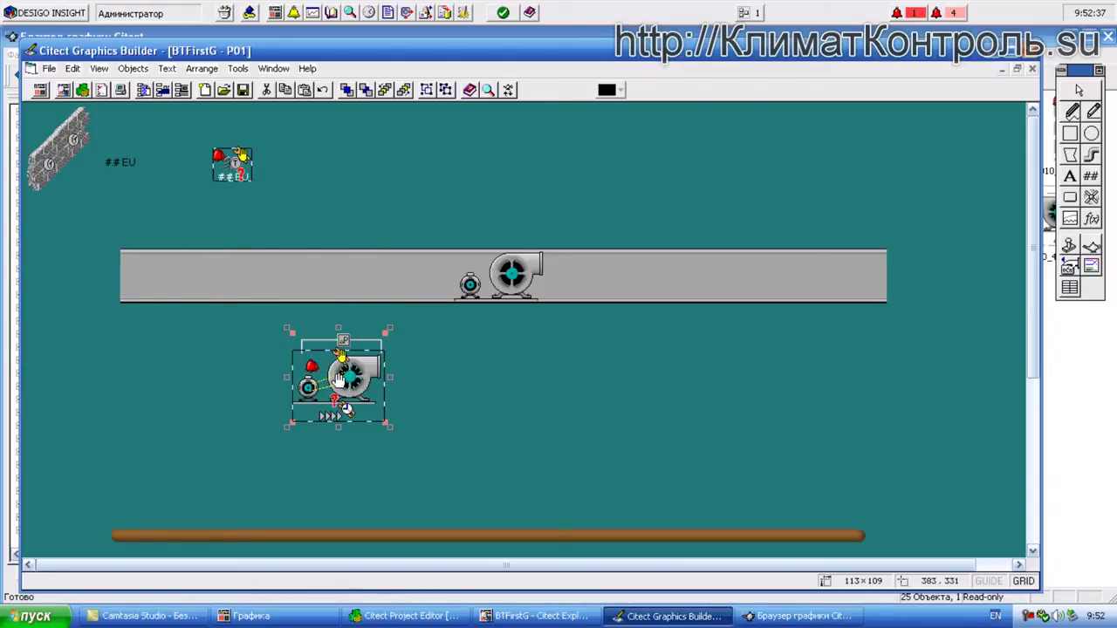
{"action": "left_click", "coordinate": [244, 89]}
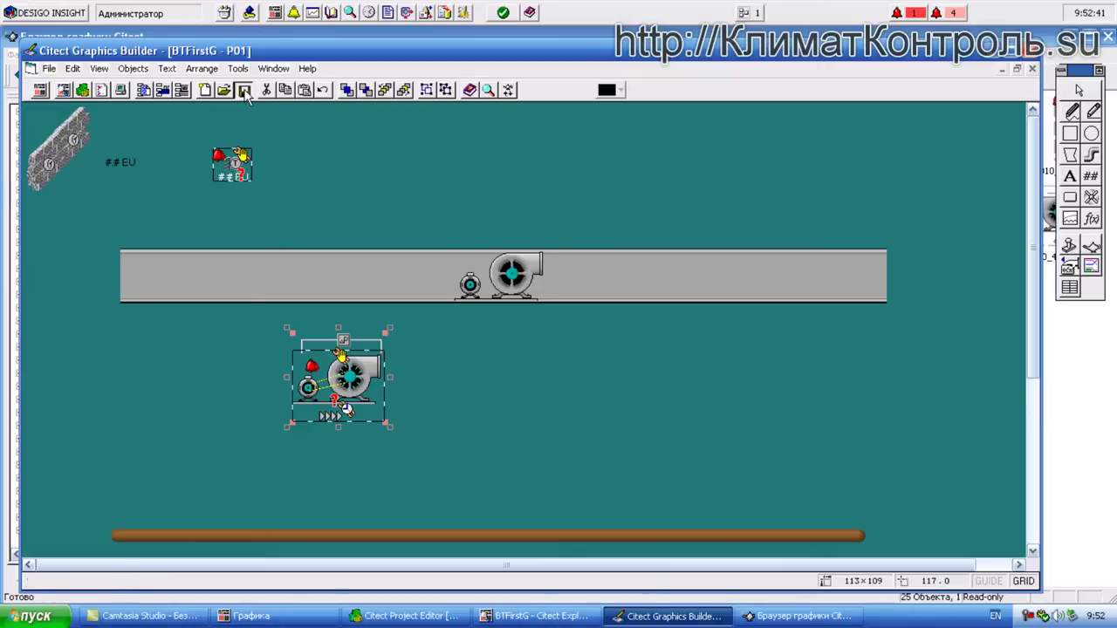
- Switch to Citect Project Editor, compile the BTFirstG project, and acknowledge the compiler and post-compiler reports
{"action": "left_click", "coordinate": [540, 616]}
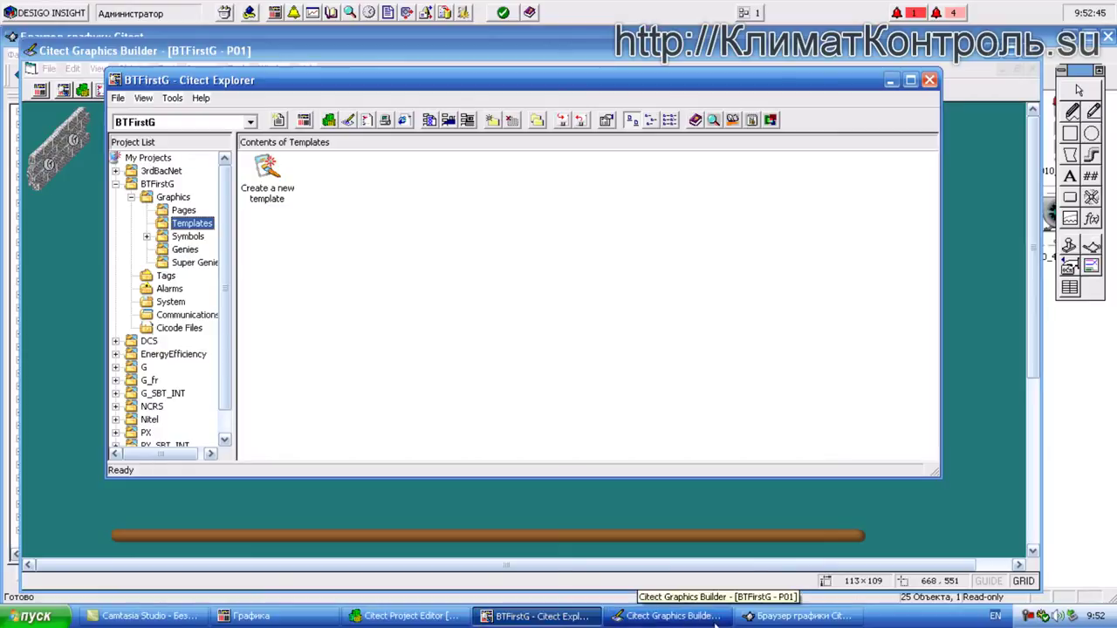
{"action": "left_click", "coordinate": [406, 616]}
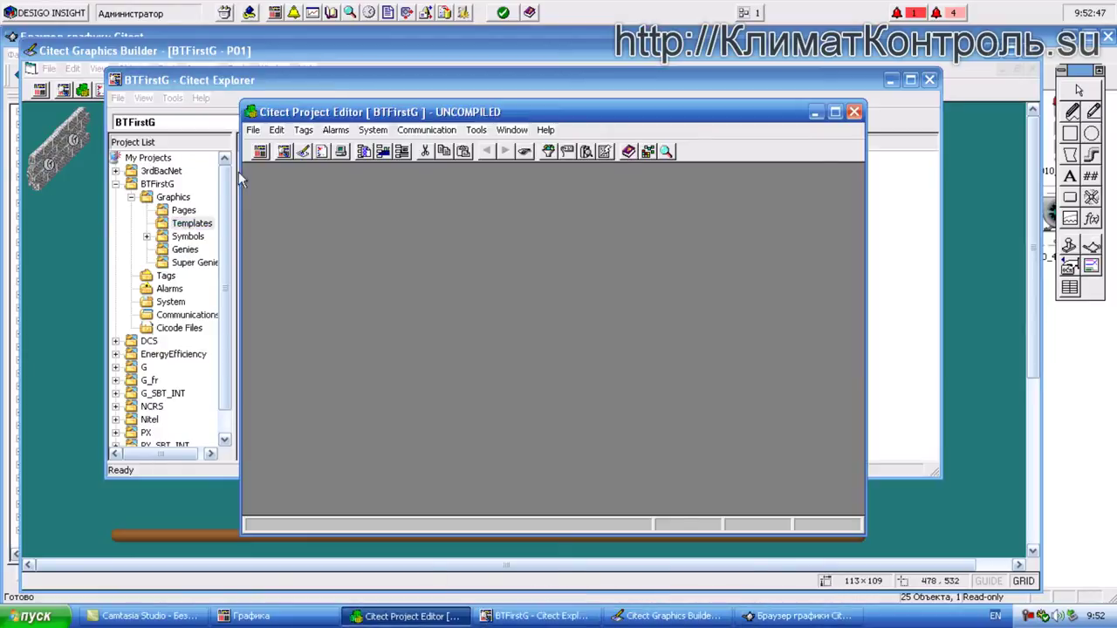
{"action": "left_click", "coordinate": [254, 130]}
{"action": "left_click", "coordinate": [270, 161]}
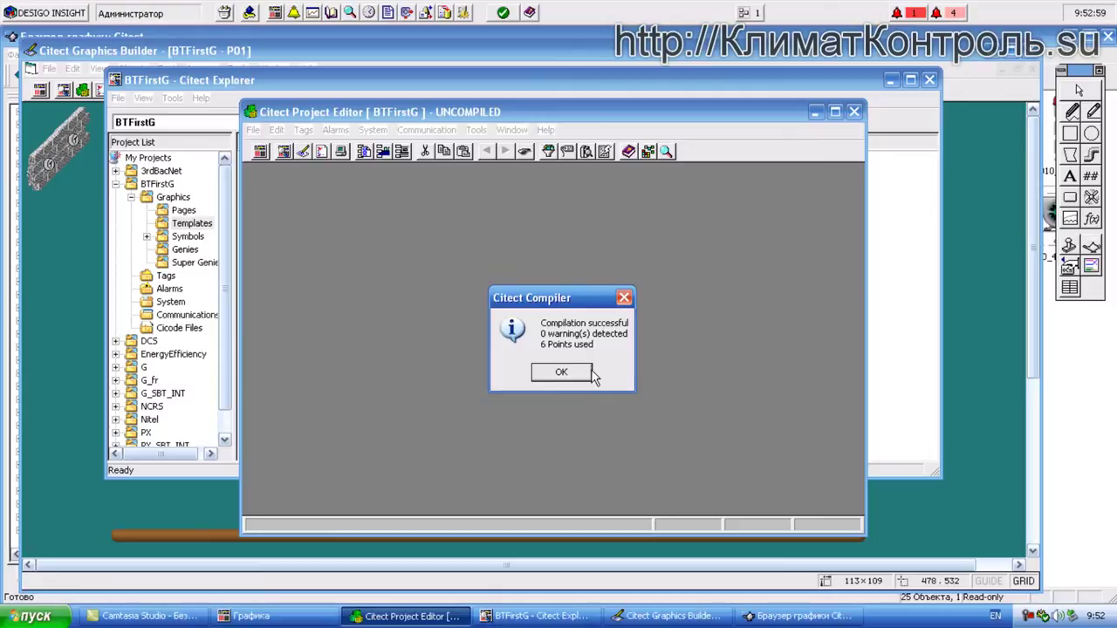
{"action": "left_click", "coordinate": [582, 369]}
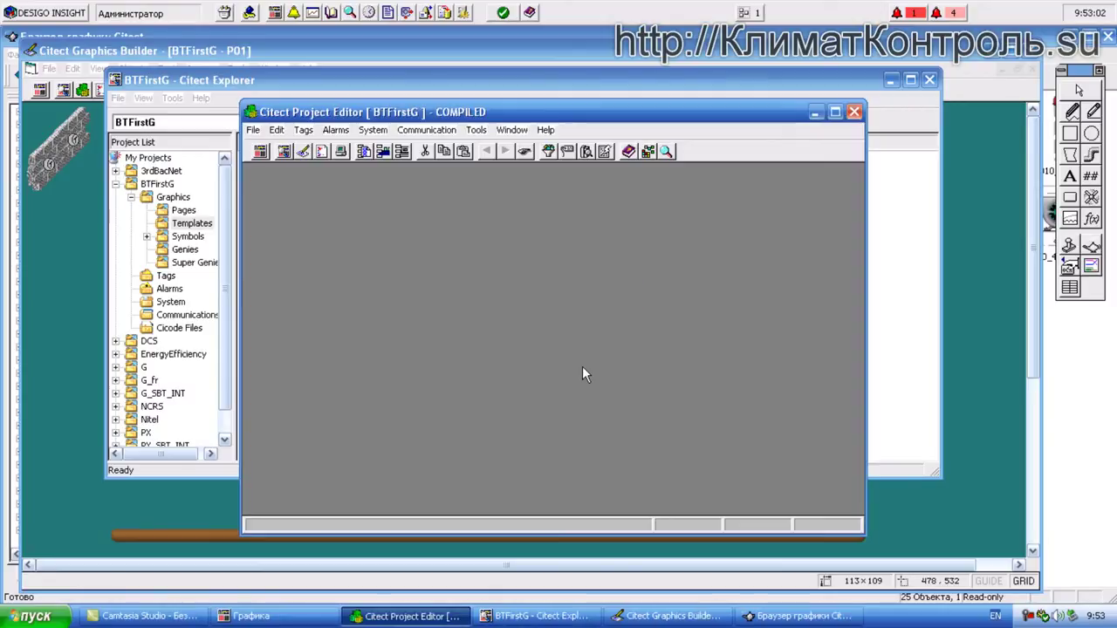
{"action": "left_click", "coordinate": [608, 406]}
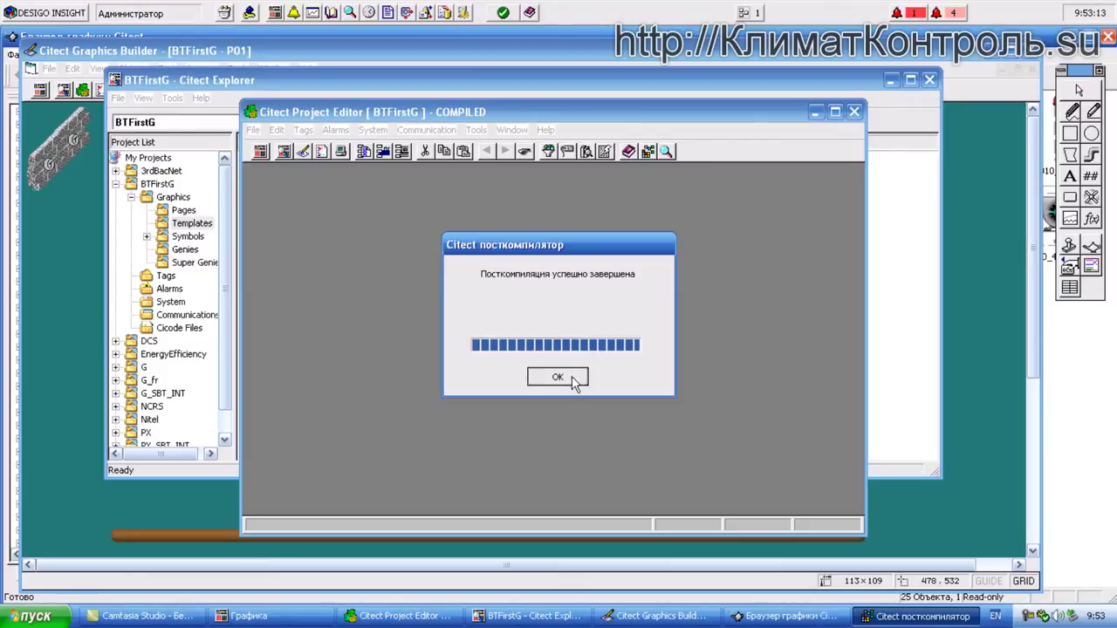
{"action": "left_click", "coordinate": [557, 376]}
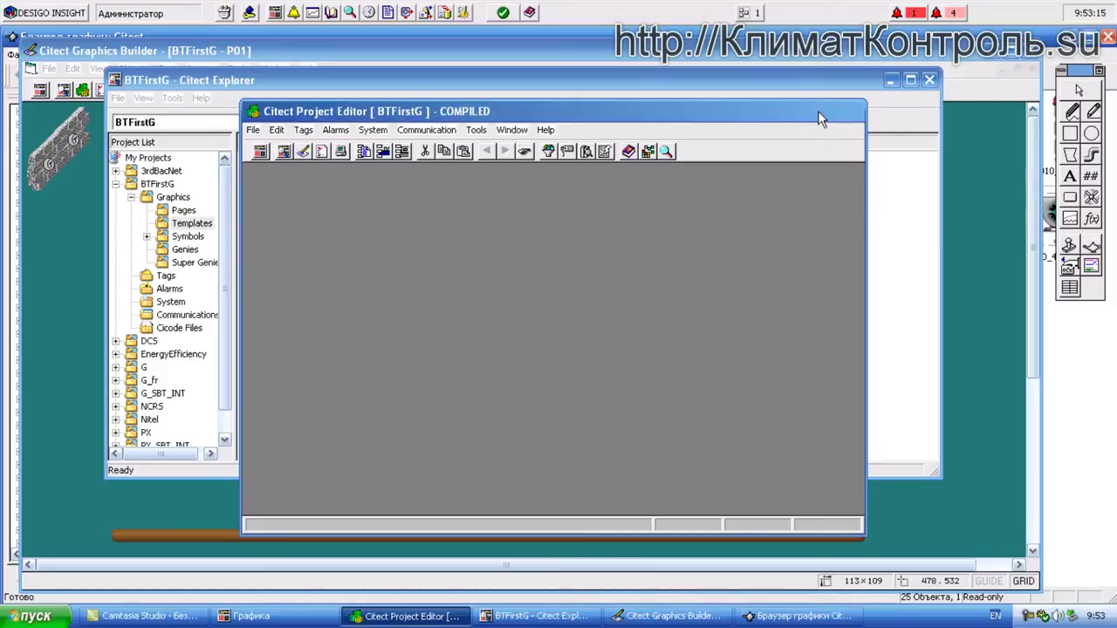
- Put the Citect engineering windows away and check page P01 in the runtime graphics viewer
{"action": "left_click", "coordinate": [855, 111]}
{"action": "left_click", "coordinate": [891, 80]}
{"action": "left_click", "coordinate": [1000, 50]}
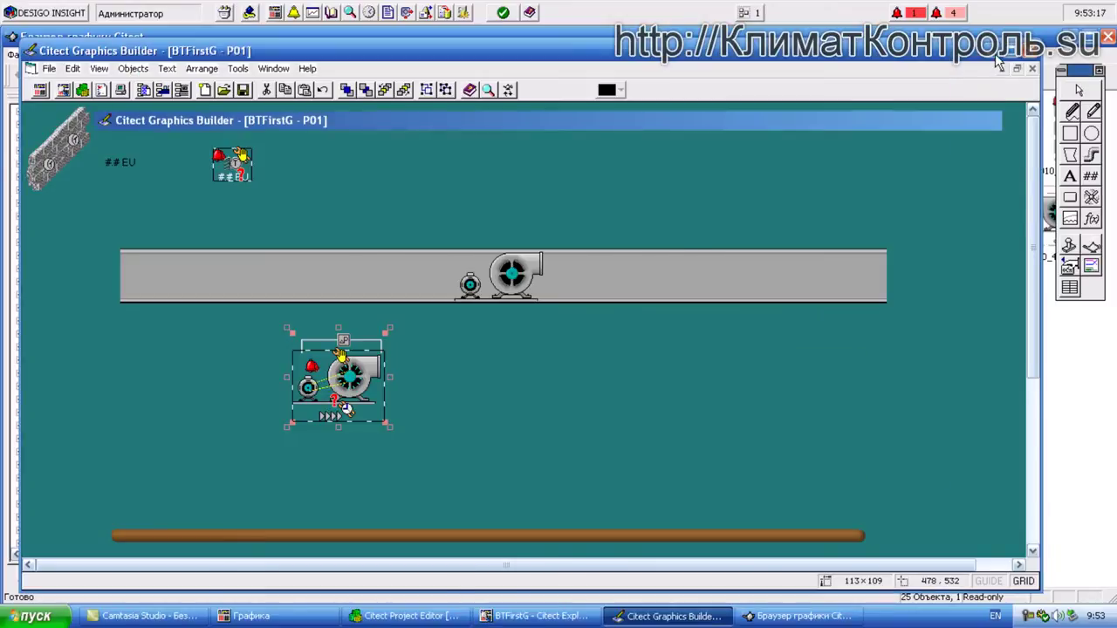
{"action": "left_click", "coordinate": [1073, 36]}
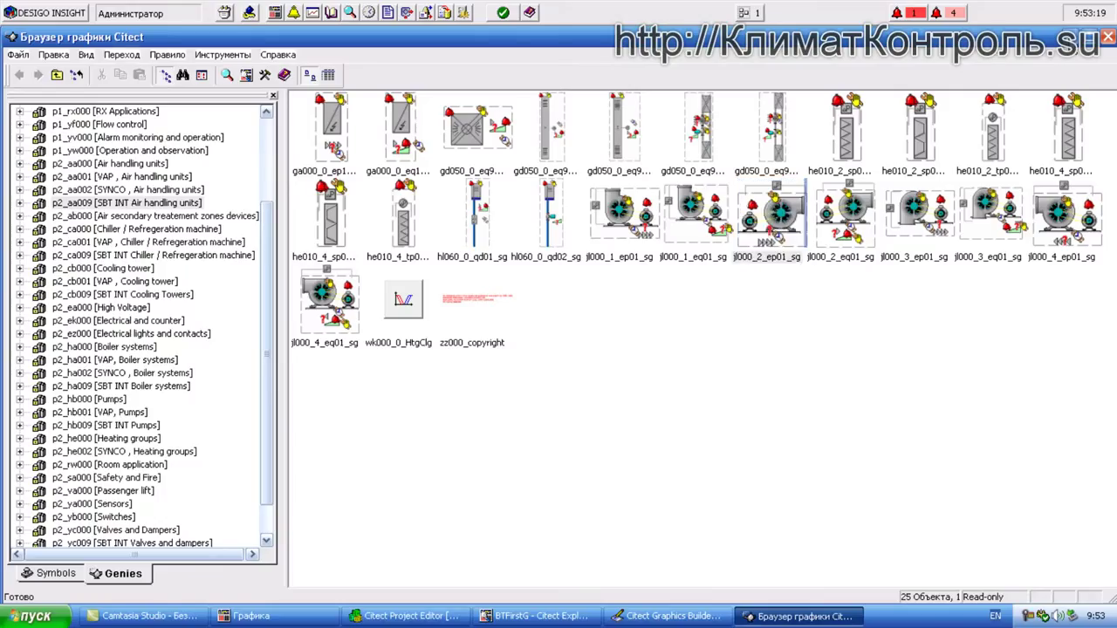
{"action": "left_click", "coordinate": [145, 38]}
{"action": "left_click", "coordinate": [103, 113]}
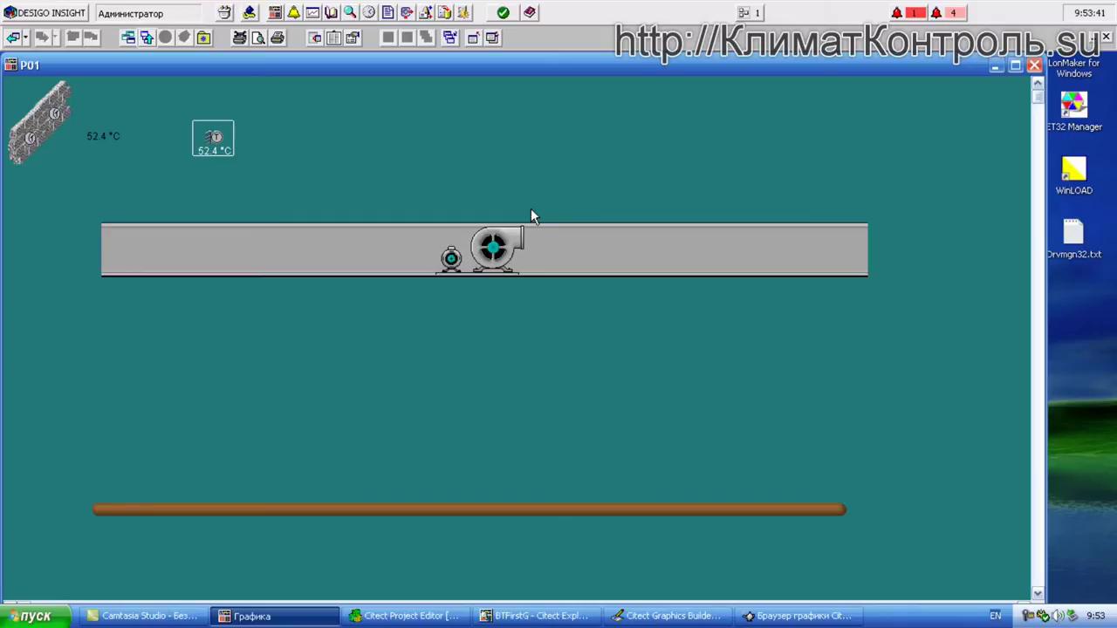
- Return to Graphics Builder and examine the parameters of the temperature sensor genie above the duct
{"action": "left_click", "coordinate": [669, 616]}
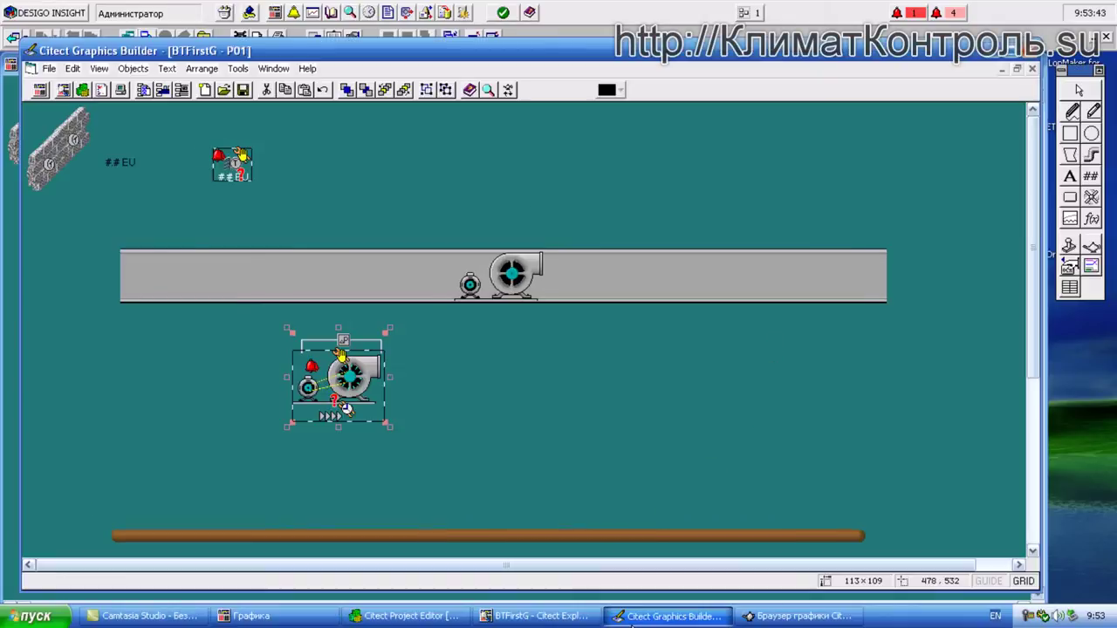
{"action": "double_click", "coordinate": [234, 169]}
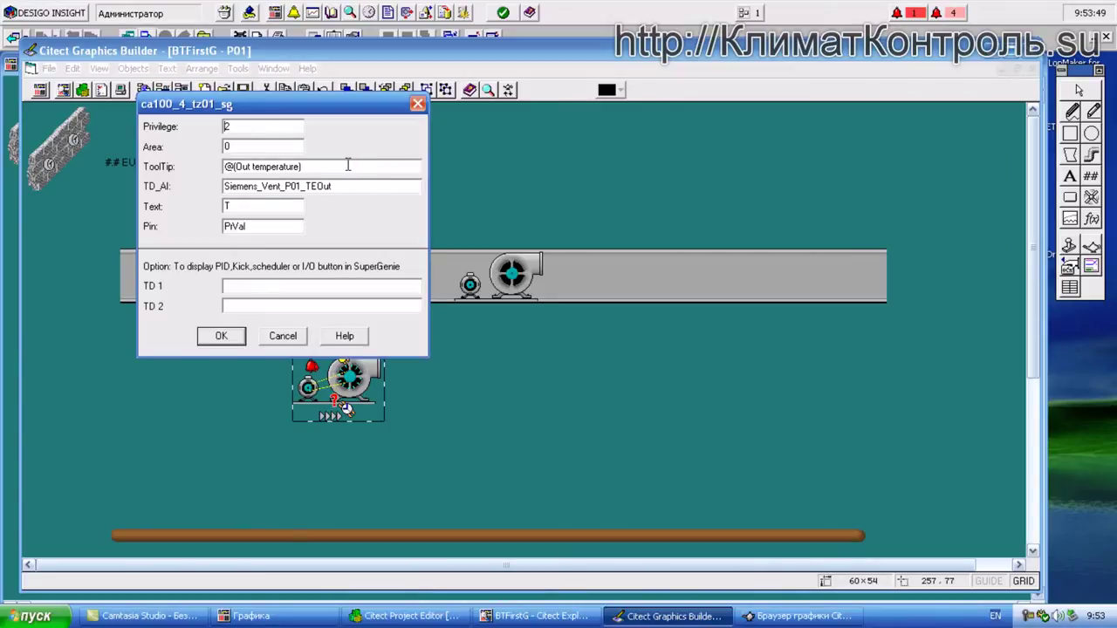
{"action": "left_click", "coordinate": [418, 103]}
- Move the tag Siemens_Vent_P01_DM from ToolTip to TD MDO in the fan genie below the duct, and save page P01
{"action": "double_click", "coordinate": [332, 373]}
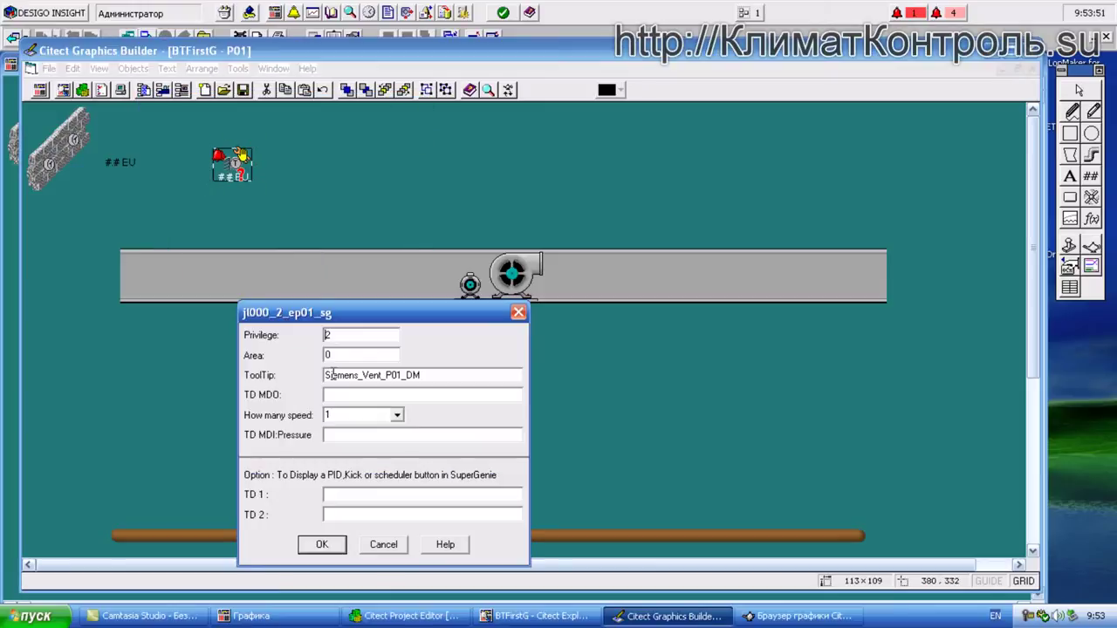
{"action": "double_click", "coordinate": [457, 376]}
{"action": "key", "text": "ctrl+c"}
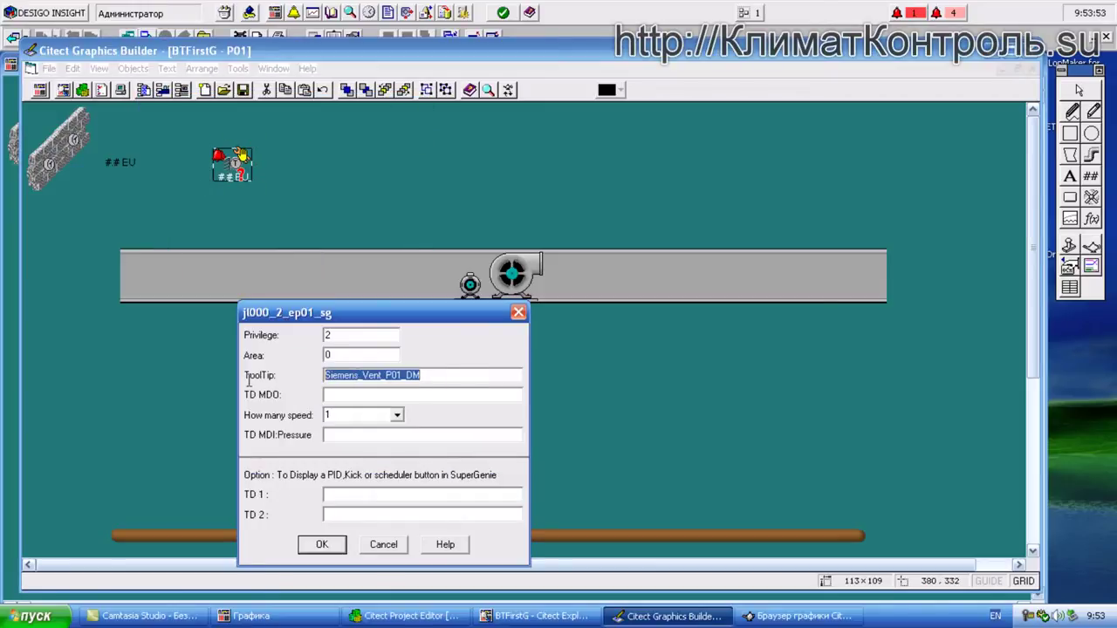
{"action": "key", "text": "Delete"}
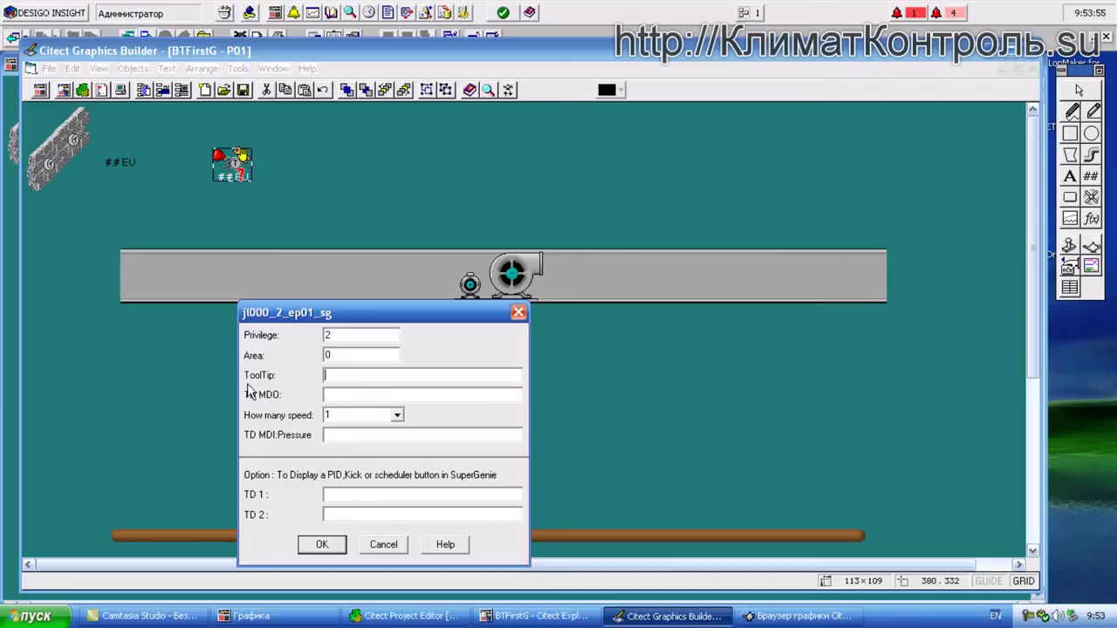
{"action": "left_click", "coordinate": [336, 395]}
{"action": "key", "text": "ctrl+v"}
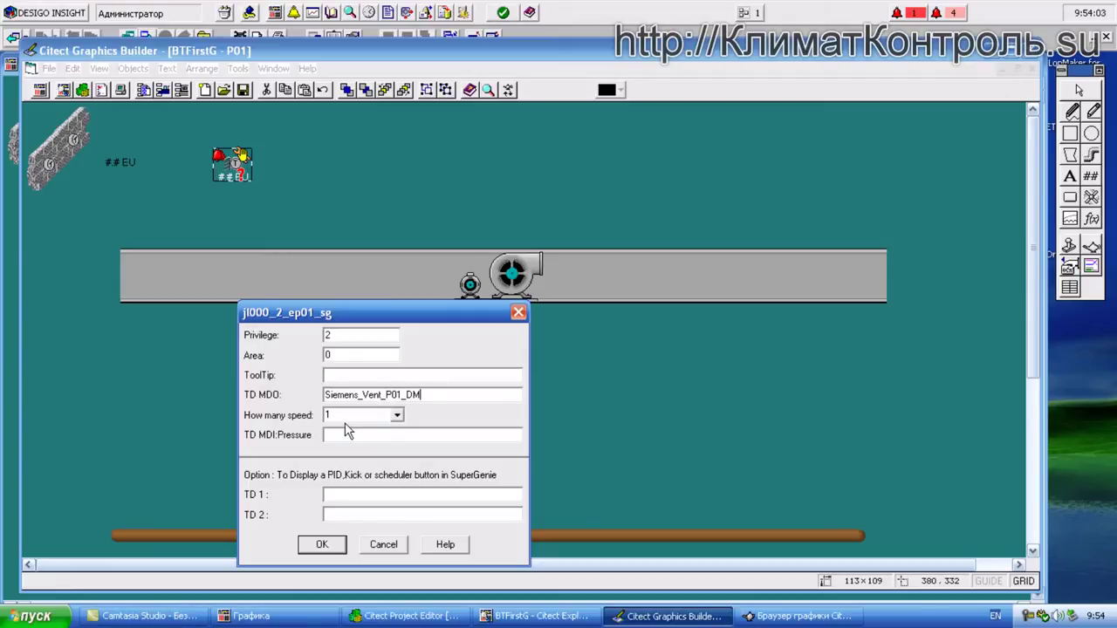
{"action": "left_click", "coordinate": [322, 543]}
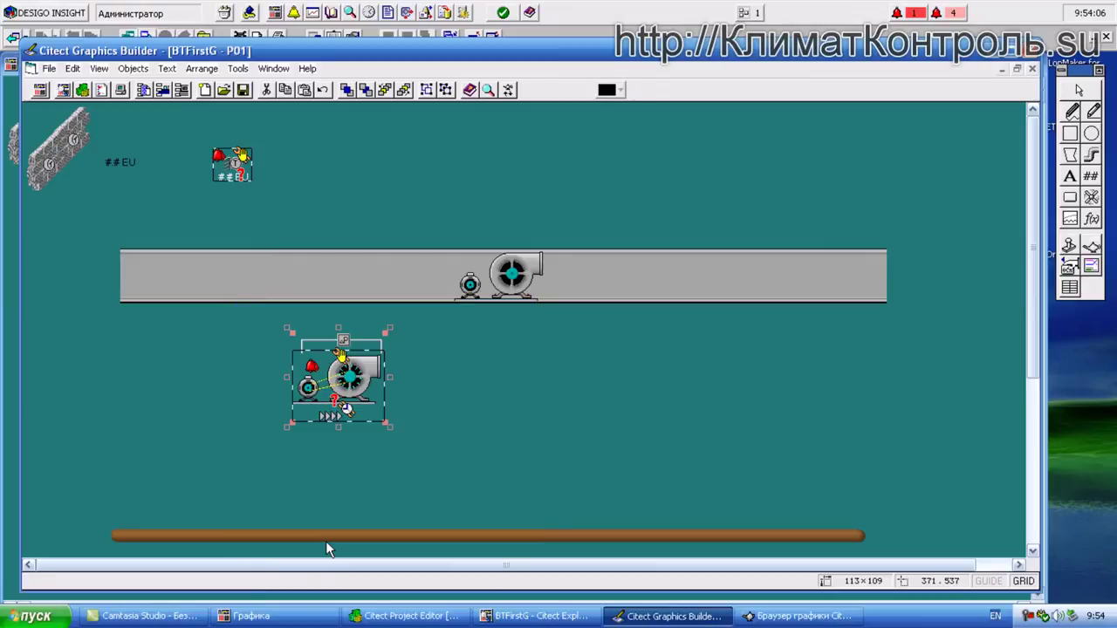
{"action": "left_click", "coordinate": [243, 91]}
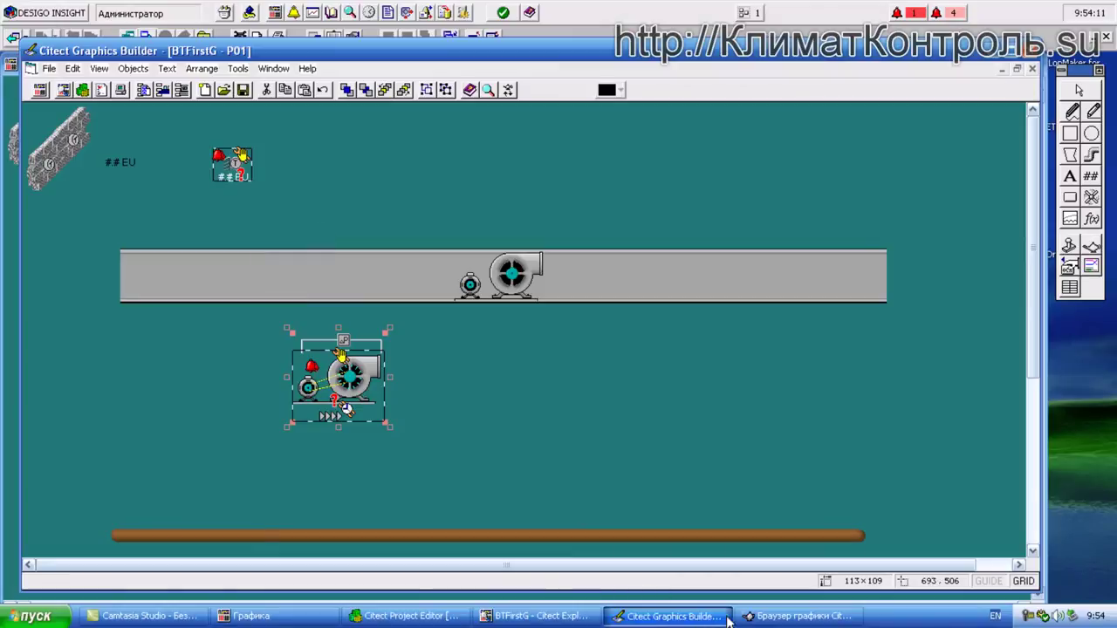
- Switch to Citect Project Editor, recompile the BTFirstG project, and acknowledge the post-compiler report
{"action": "left_click", "coordinate": [539, 616]}
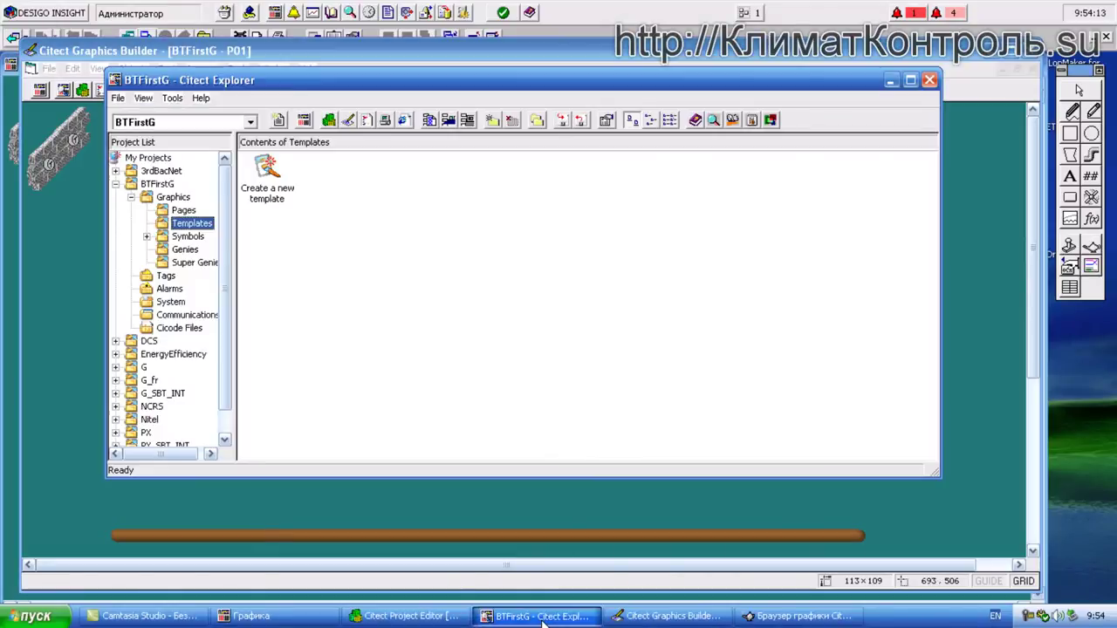
{"action": "left_click", "coordinate": [534, 617]}
{"action": "left_click", "coordinate": [425, 621]}
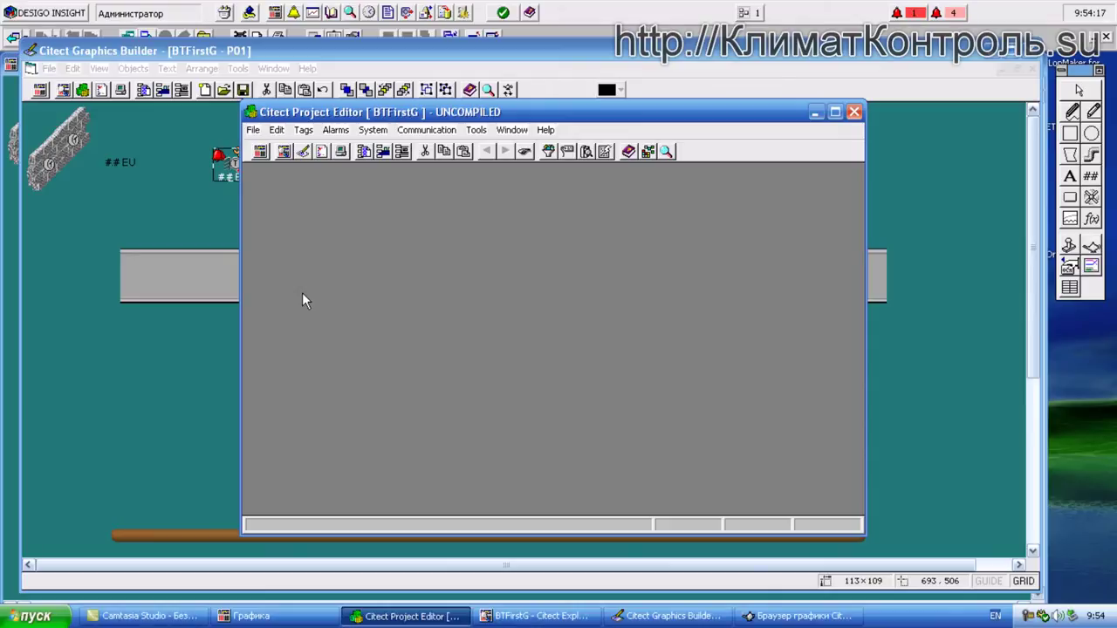
{"action": "left_click", "coordinate": [257, 131]}
{"action": "left_click", "coordinate": [294, 158]}
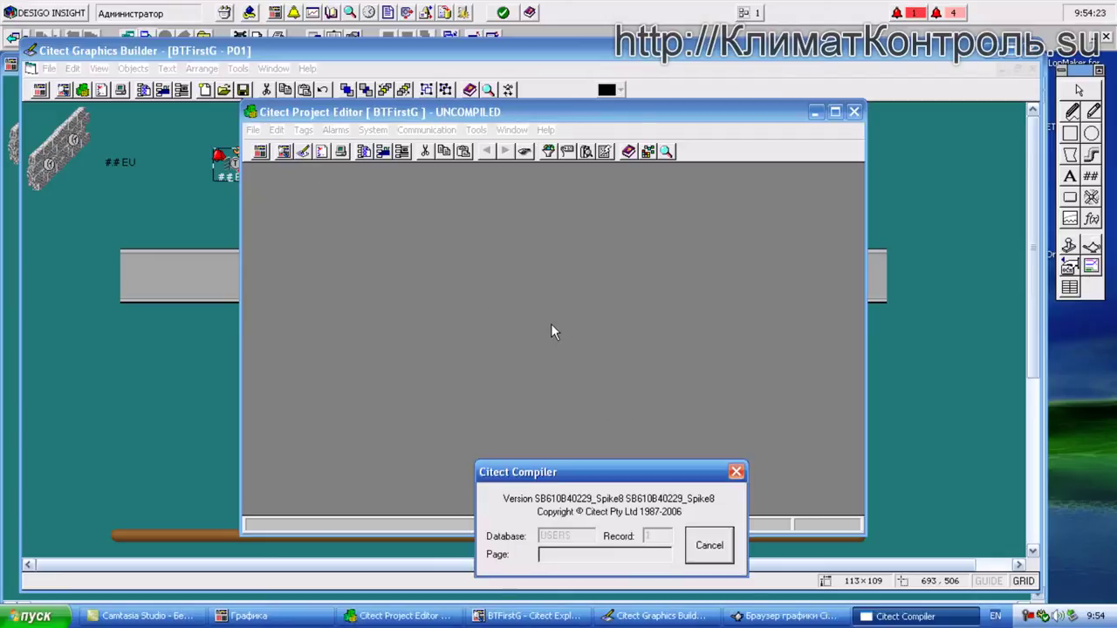
{"action": "left_click", "coordinate": [562, 373]}
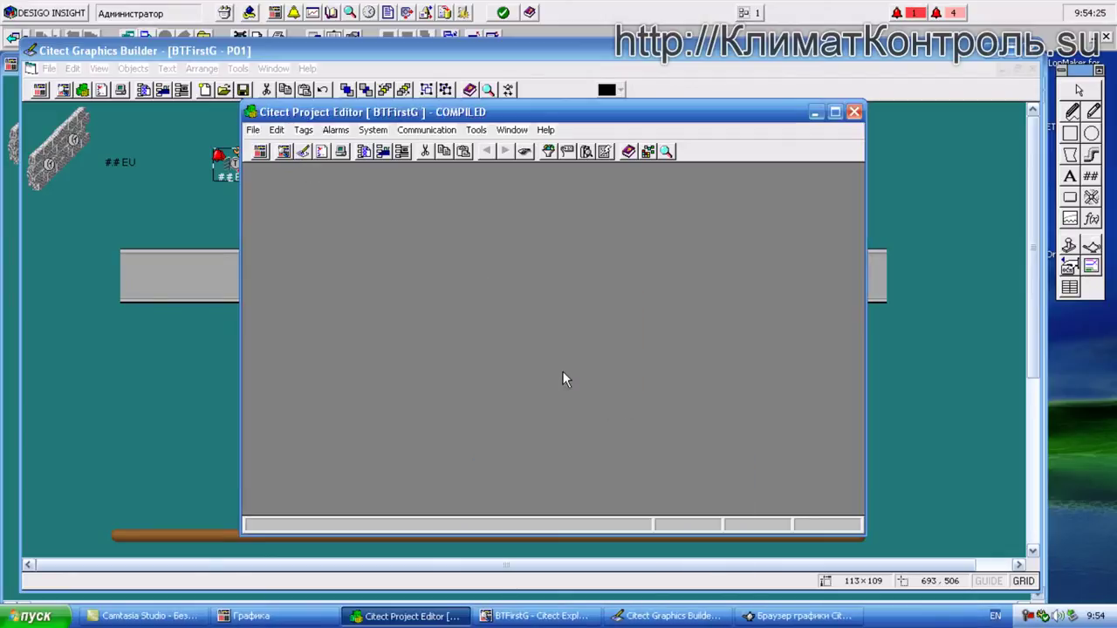
{"action": "left_click", "coordinate": [607, 405]}
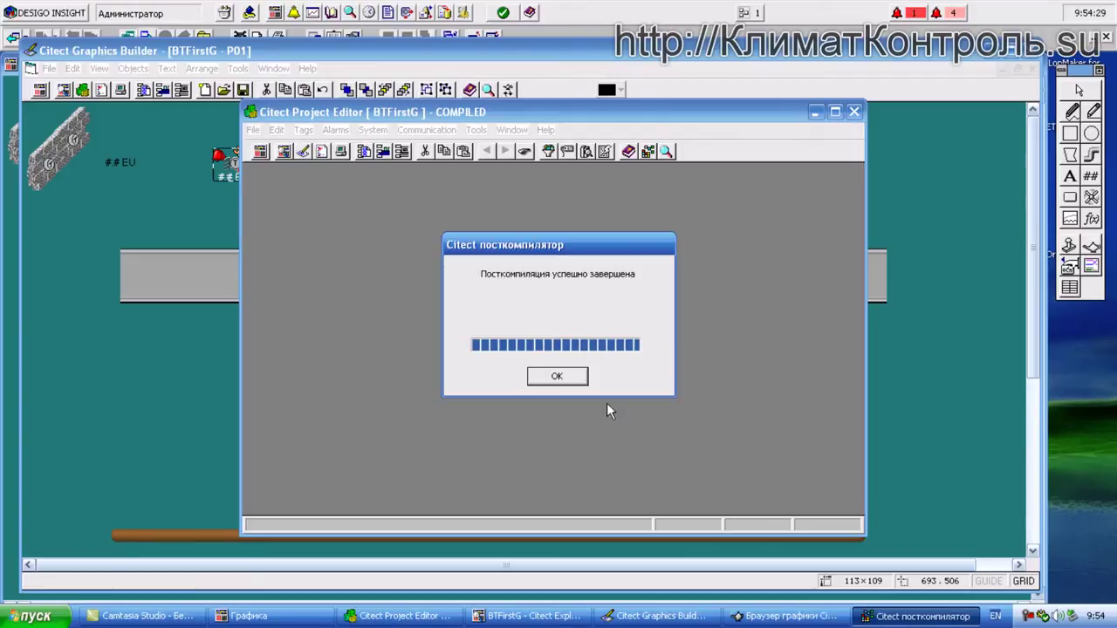
{"action": "left_click", "coordinate": [558, 377]}
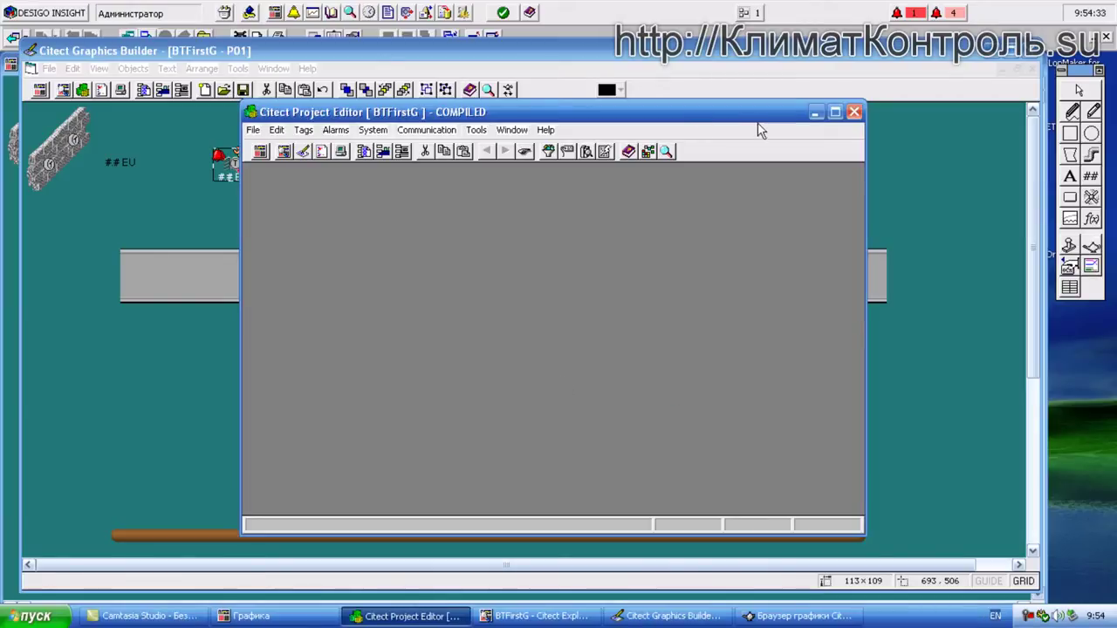
- Put the Citect engineering windows away and reload page P01 in the runtime viewer through the Вентиляция link on the Top page
{"action": "left_click", "coordinate": [815, 112]}
{"action": "left_click", "coordinate": [998, 50]}
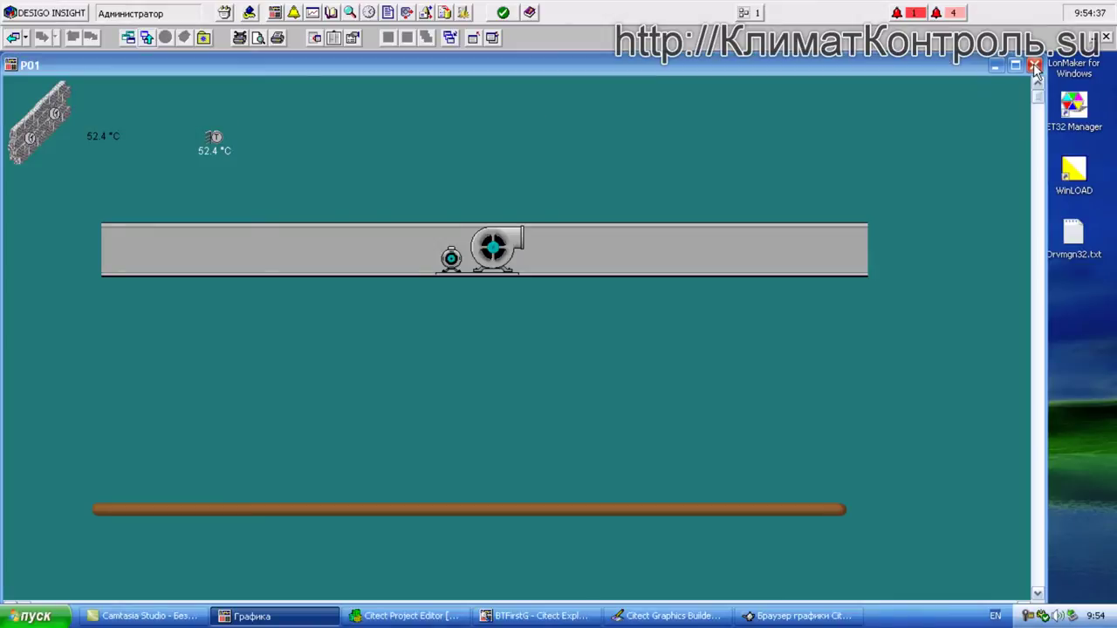
{"action": "left_click", "coordinate": [13, 38]}
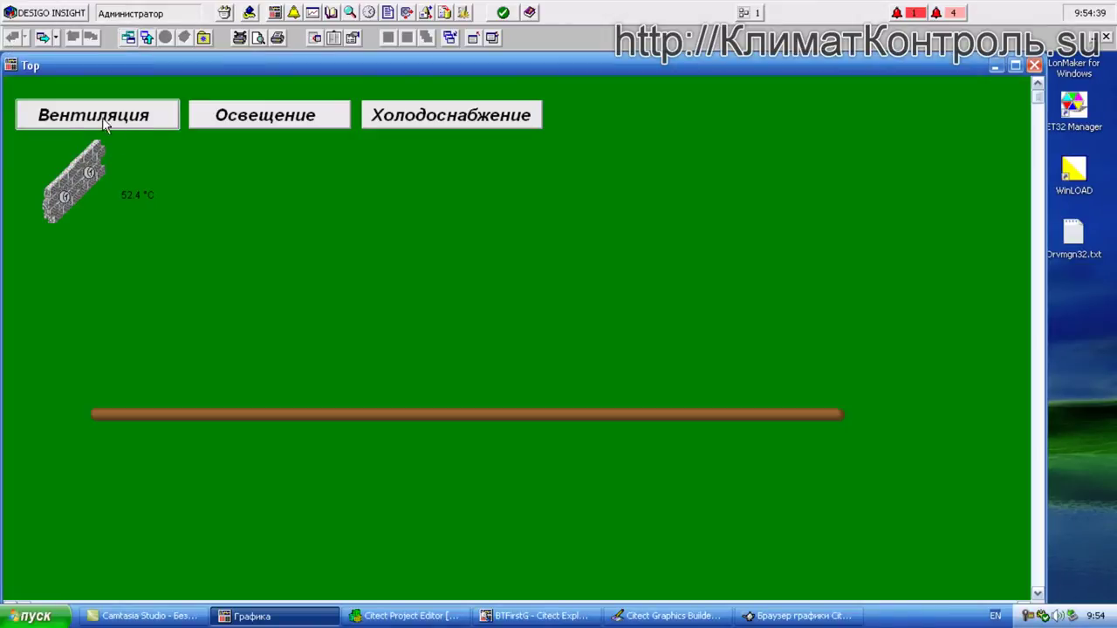
{"action": "left_click", "coordinate": [97, 112]}
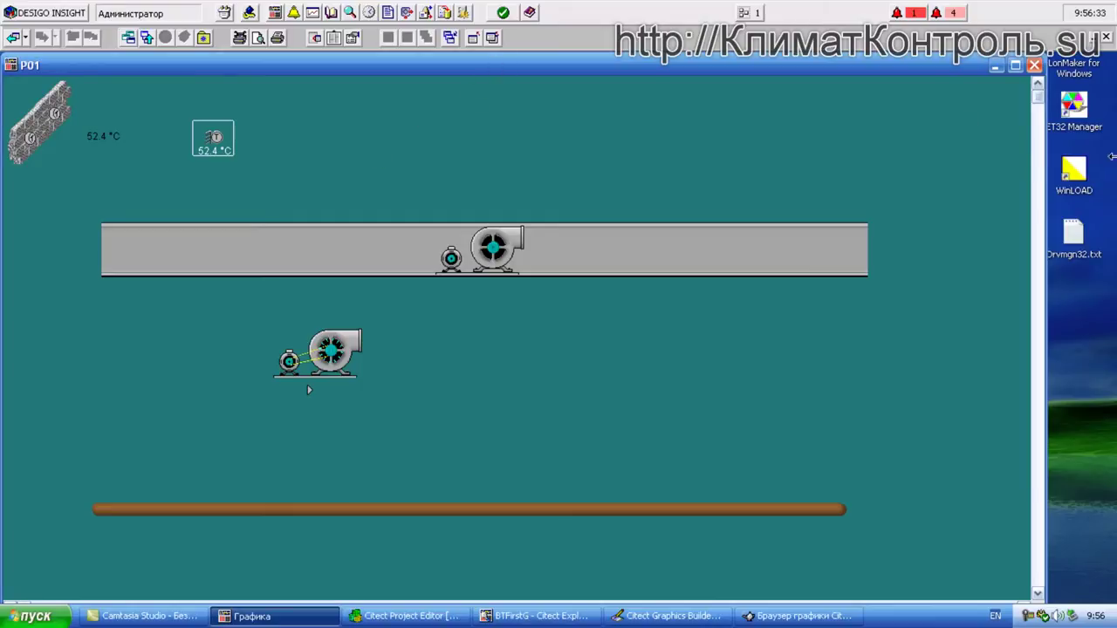
- Open the runtime dialog of the fan below the duct, force its present value manually, release it to automatic, and close the dialog
{"action": "left_click_drag", "start_coordinate": [534, 76], "coordinate": [581, 73]}
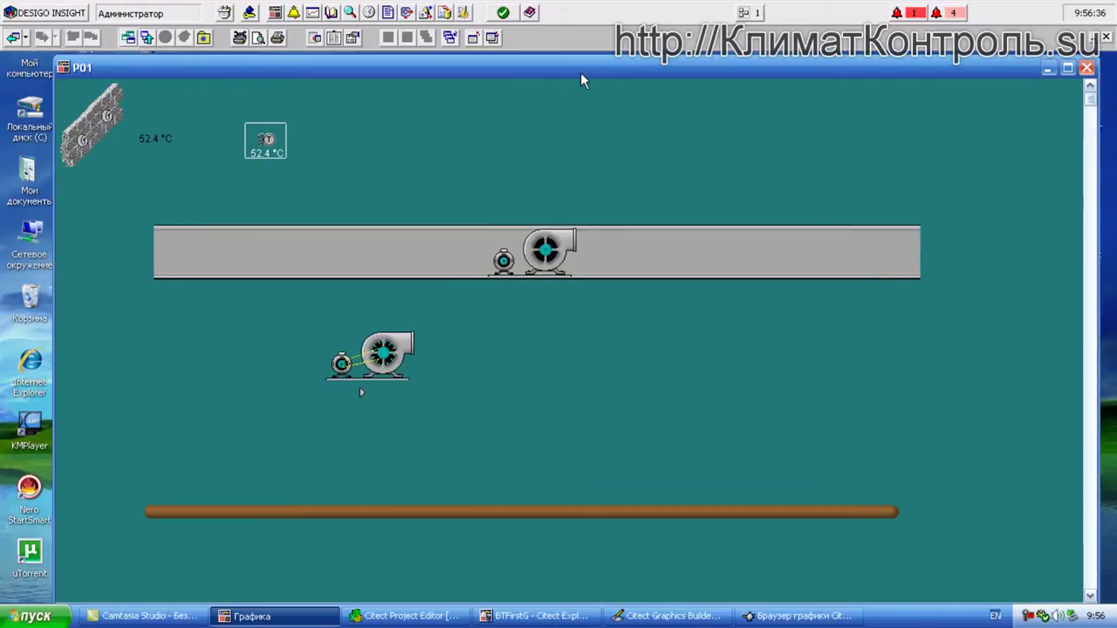
{"action": "left_click", "coordinate": [378, 366]}
{"action": "left_click_drag", "start_coordinate": [479, 303], "coordinate": [664, 190]}
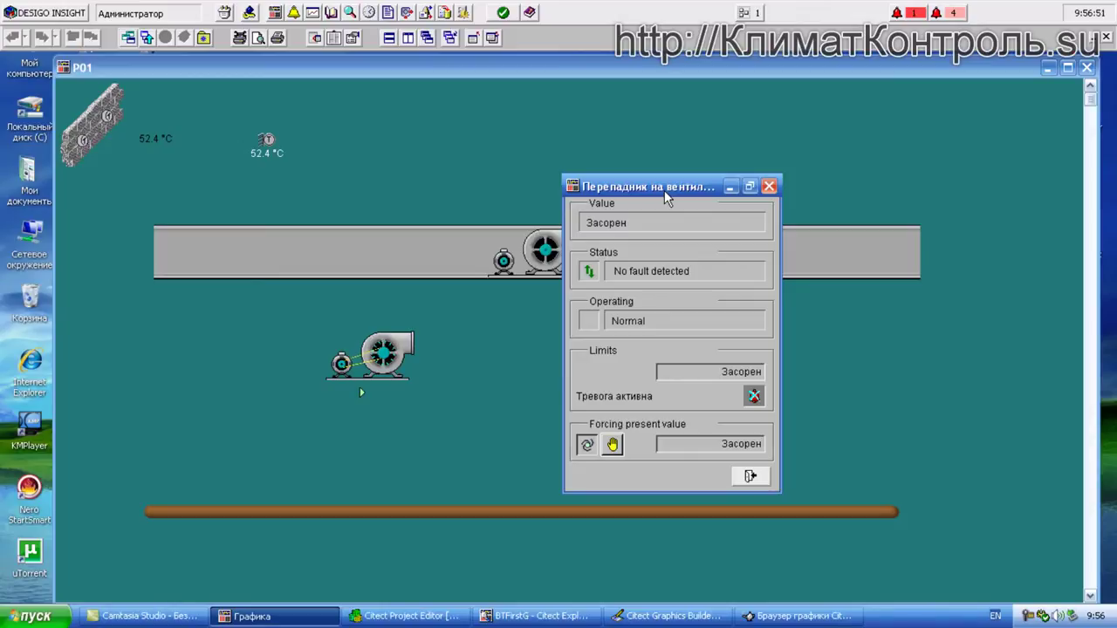
{"action": "left_click", "coordinate": [613, 446]}
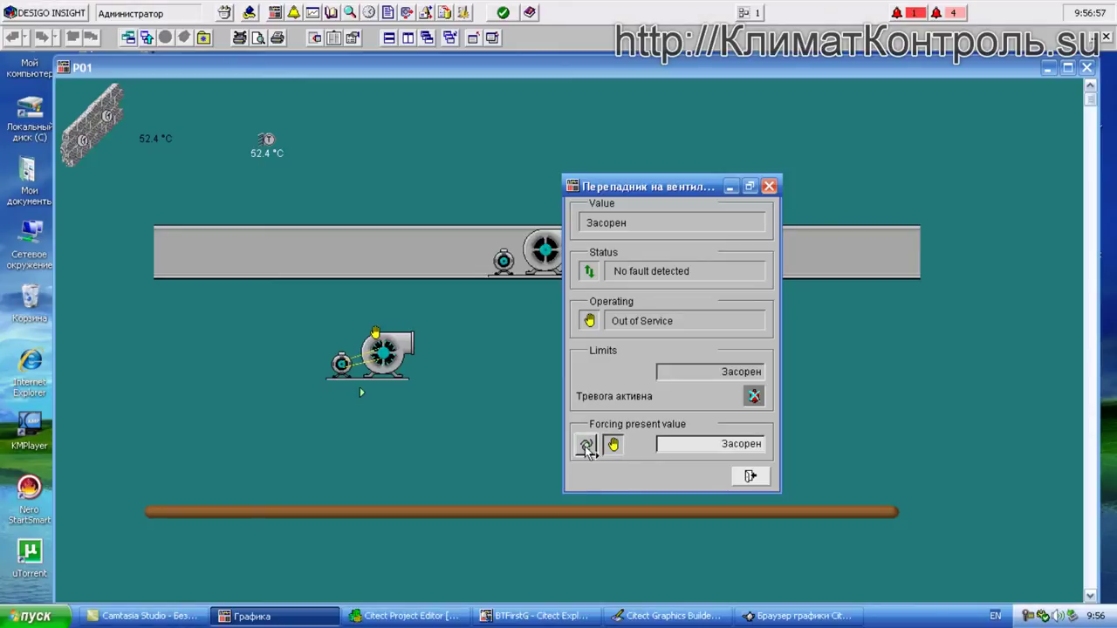
{"action": "left_click", "coordinate": [586, 448]}
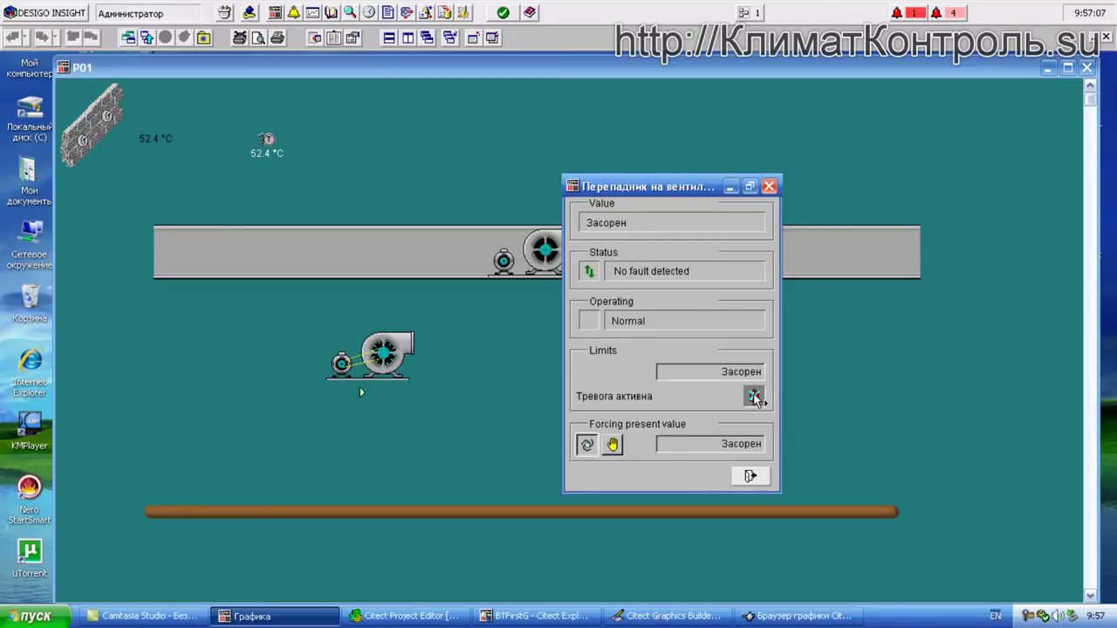
{"action": "left_click", "coordinate": [749, 476]}
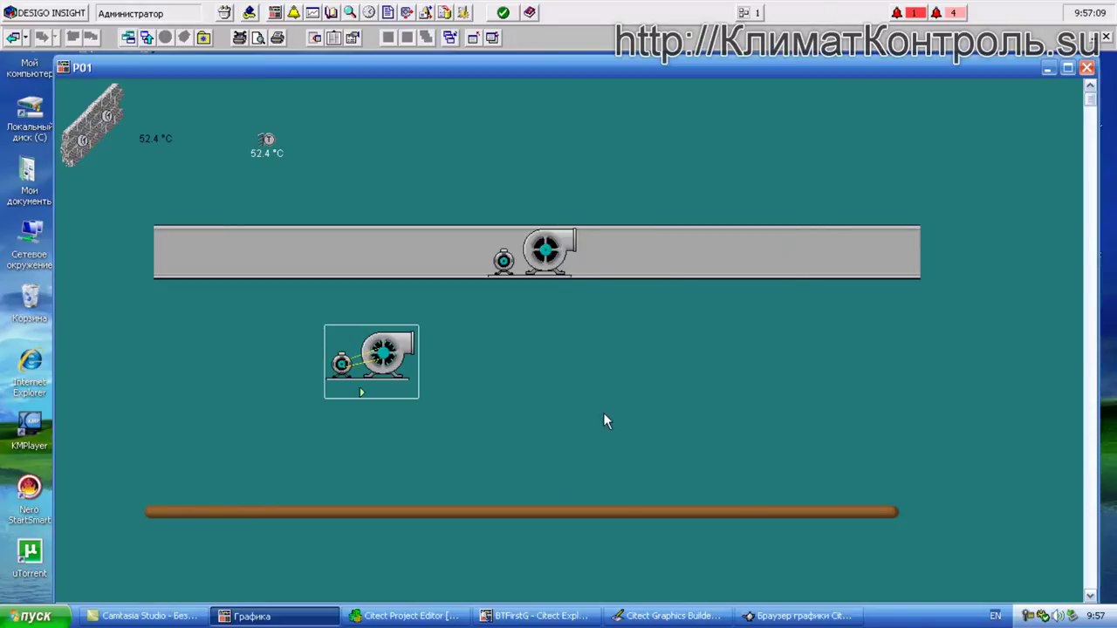
- Open the temperature sensor's runtime dialog, try its alarm activation switch, and close the dialog
{"action": "left_click", "coordinate": [275, 150]}
{"action": "left_click_drag", "start_coordinate": [369, 161], "coordinate": [446, 164]}
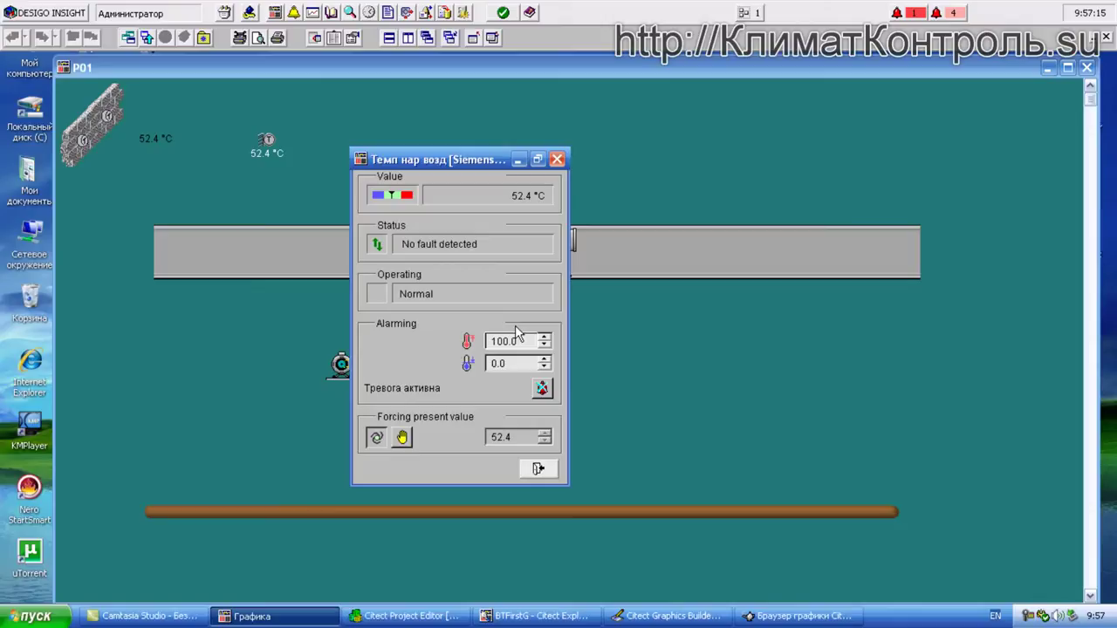
{"action": "left_click", "coordinate": [541, 388]}
{"action": "left_click", "coordinate": [543, 388]}
{"action": "left_click", "coordinate": [557, 158]}
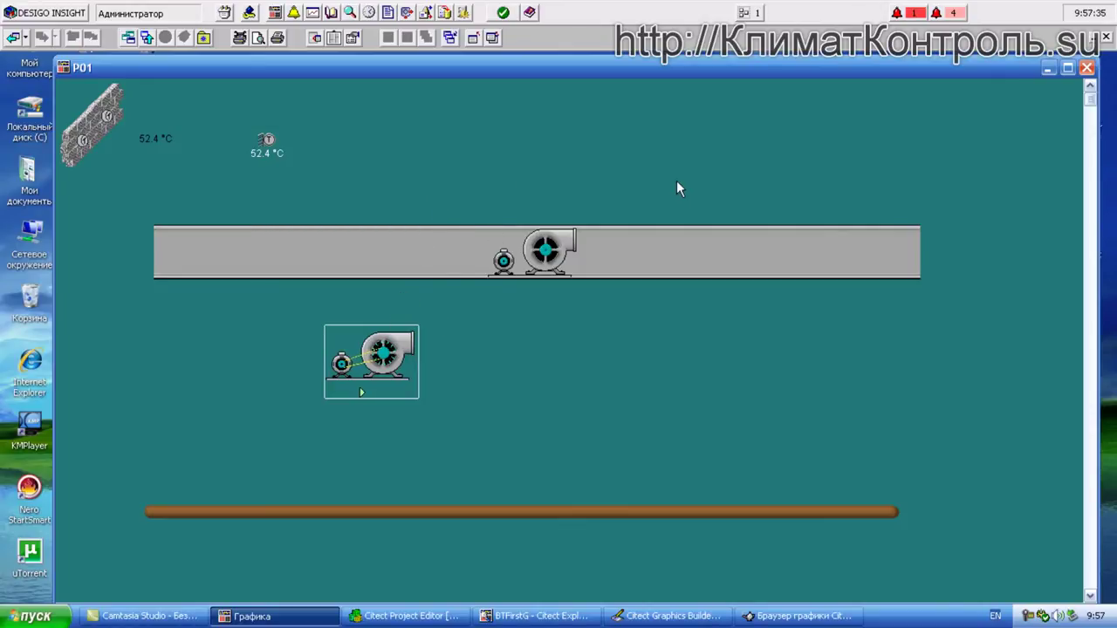
- Close runtime page P01, return to Graphics Builder, and move the fan genie from below the duct into the duct's left part
{"action": "left_click", "coordinate": [1087, 69]}
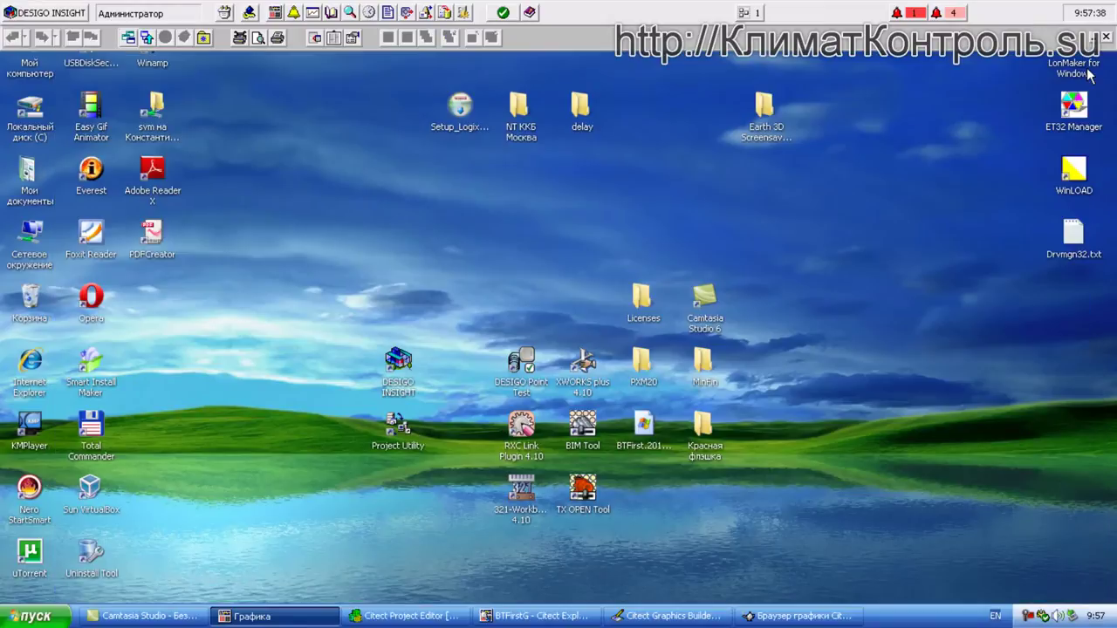
{"action": "left_click", "coordinate": [774, 620]}
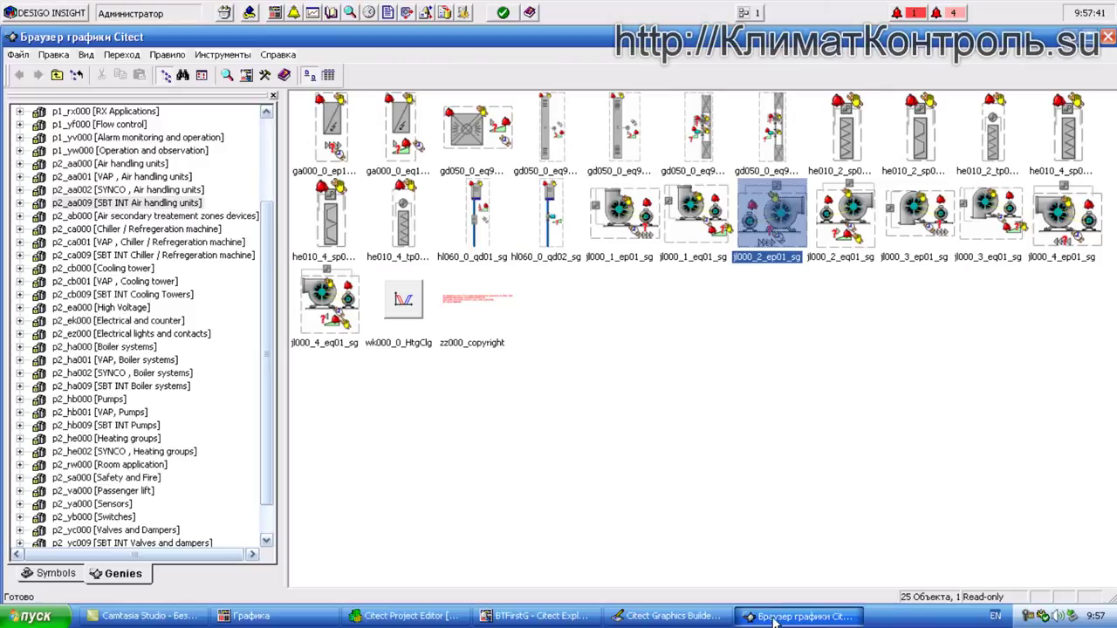
{"action": "left_click", "coordinate": [640, 617]}
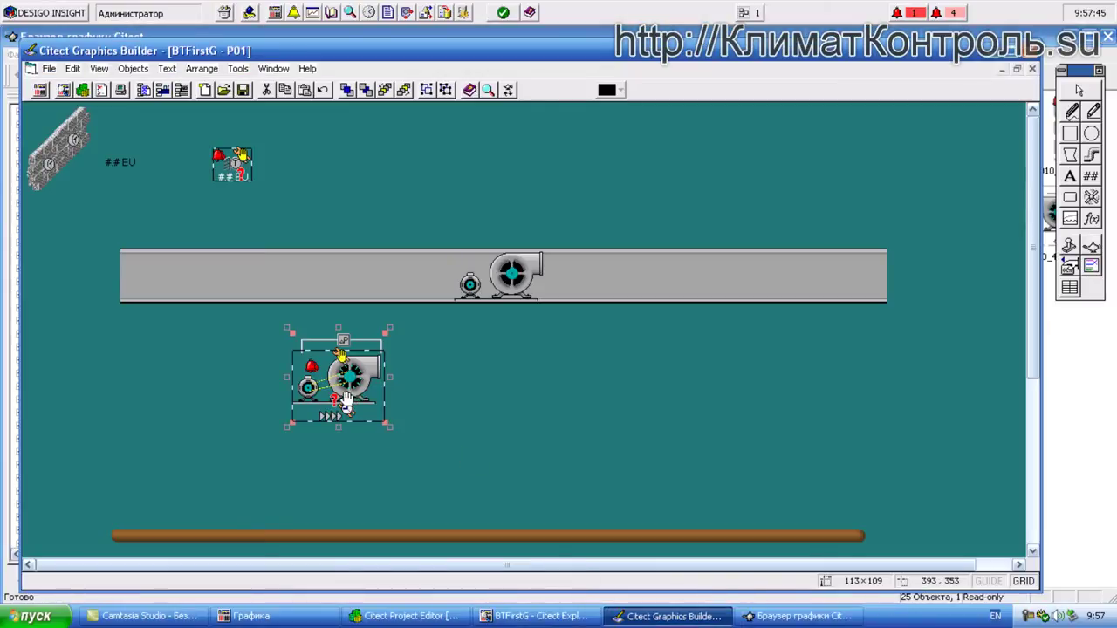
{"action": "left_click_drag", "start_coordinate": [347, 403], "coordinate": [355, 302]}
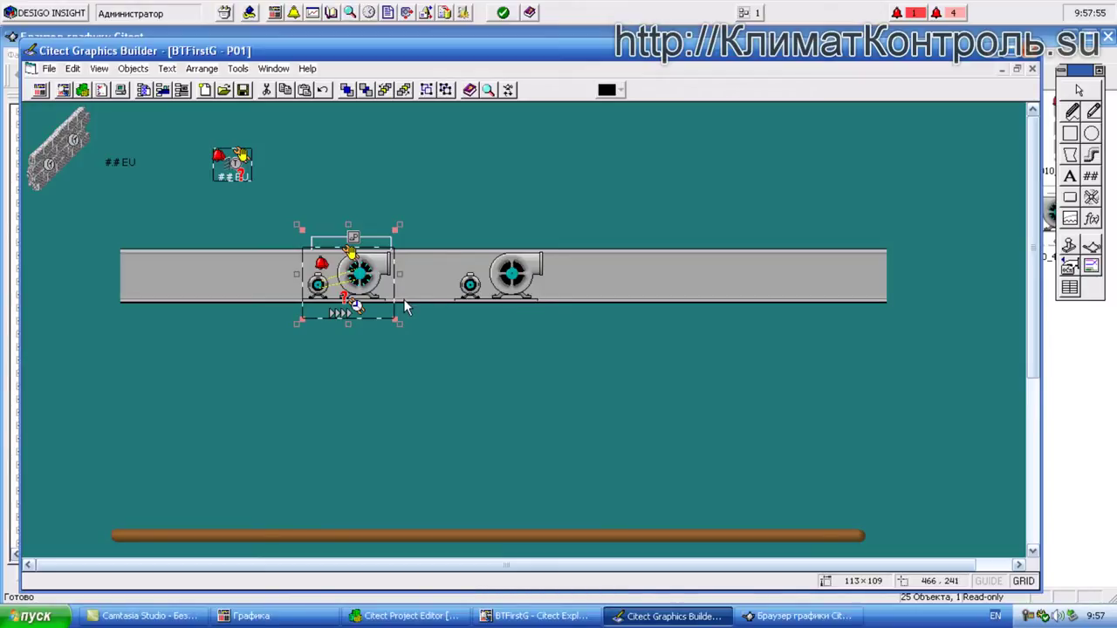
- Remove the plain fan symbol from the duct and place the fan genie just right of the duct's middle
{"action": "left_click", "coordinate": [425, 354]}
{"action": "left_click", "coordinate": [495, 273]}
{"action": "left_click", "coordinate": [495, 273]}
{"action": "left_click_drag", "start_coordinate": [494, 274], "coordinate": [592, 289]}
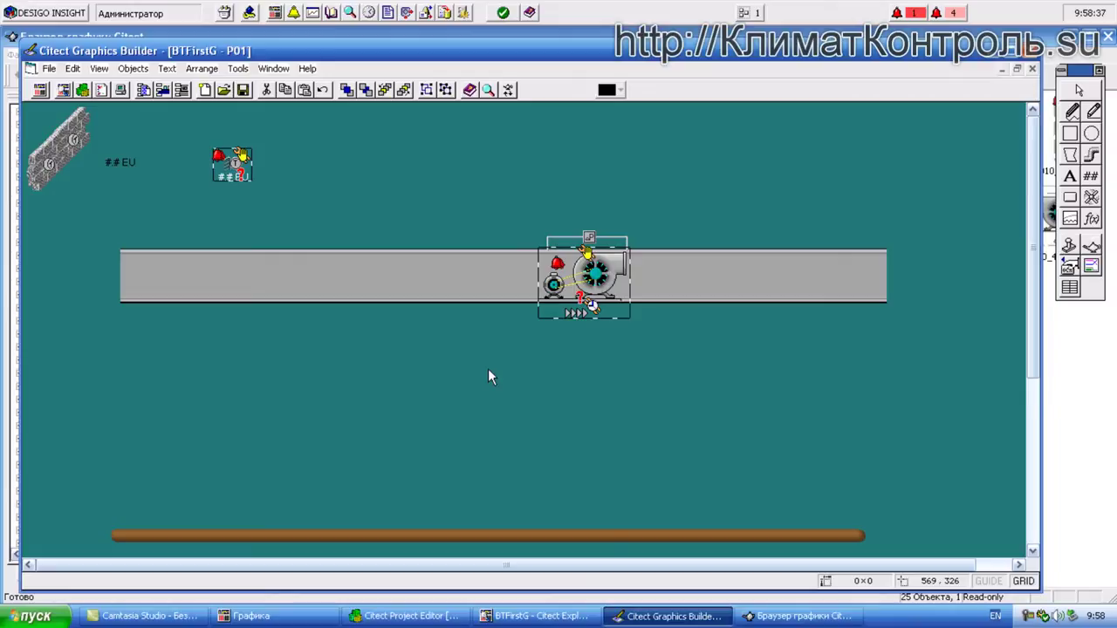
- In the Citect graphics browser, examine the genies in p2_hb001 [VAP, Pumps] and p2_ha000 [Boiler systems], and put the browser away
{"action": "left_click", "coordinate": [777, 617]}
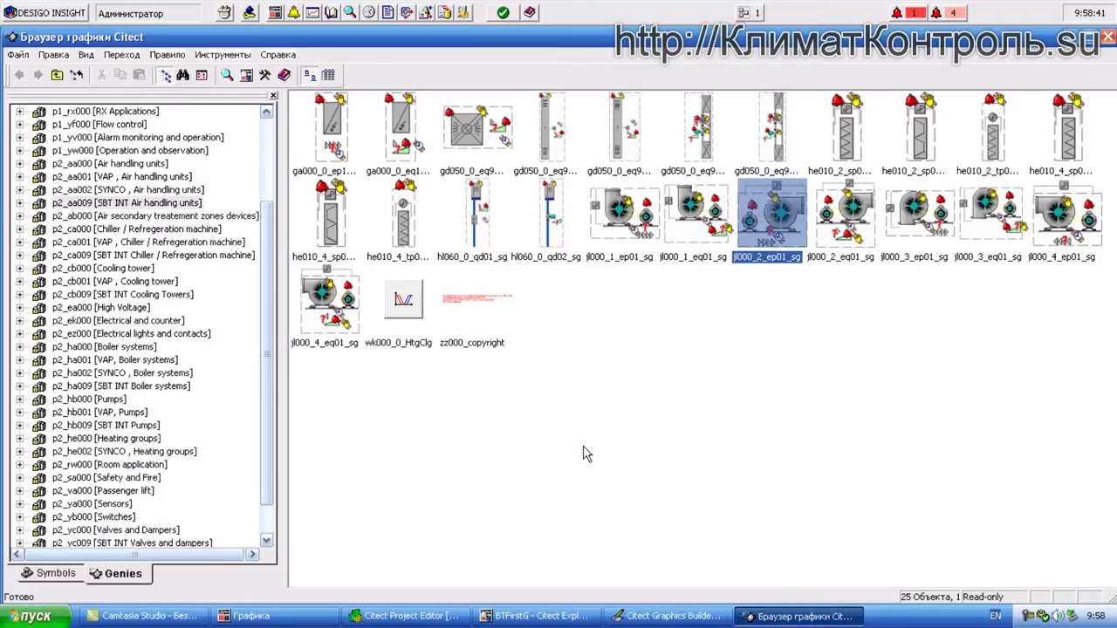
{"action": "left_click", "coordinate": [132, 414]}
{"action": "scroll", "coordinate": [132, 418], "scroll_direction": "down", "scroll_amount": 1}
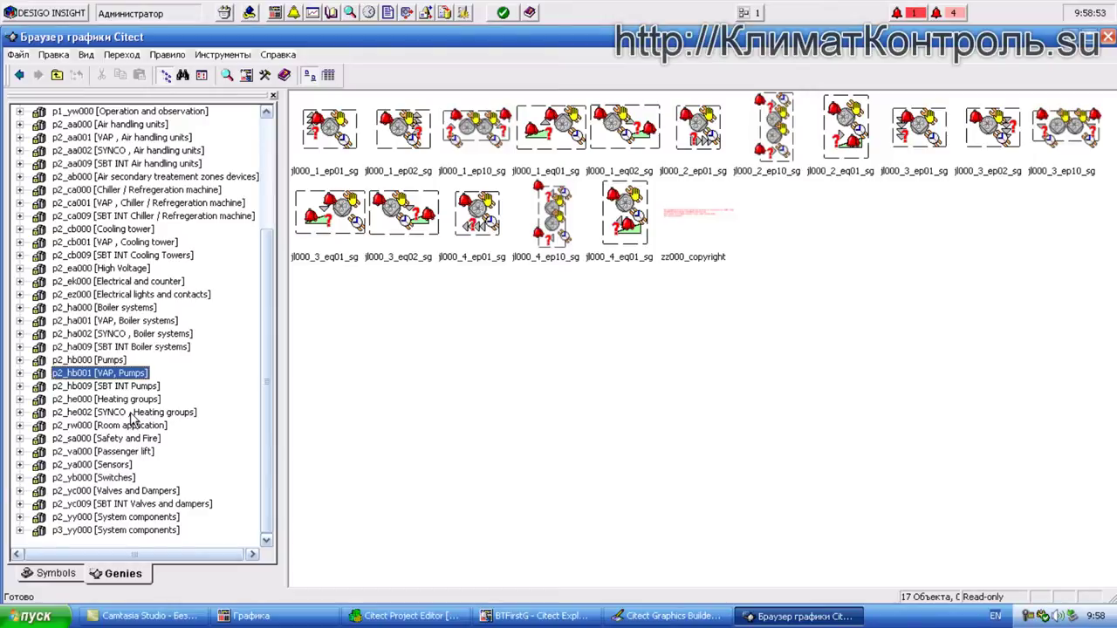
{"action": "left_click", "coordinate": [123, 311]}
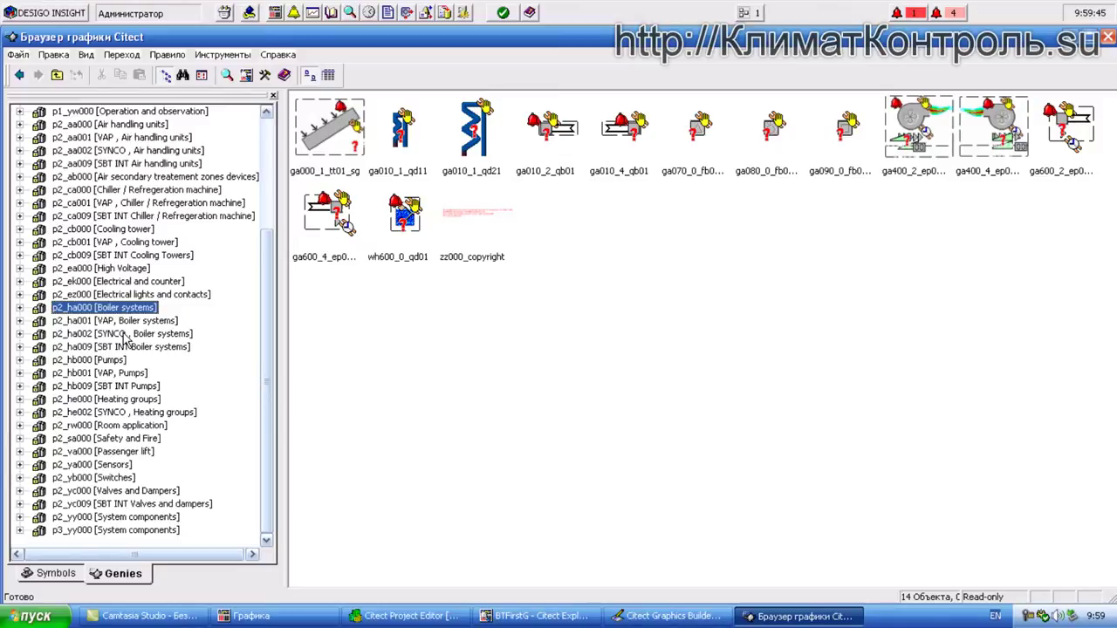
{"action": "left_click", "coordinate": [805, 617]}
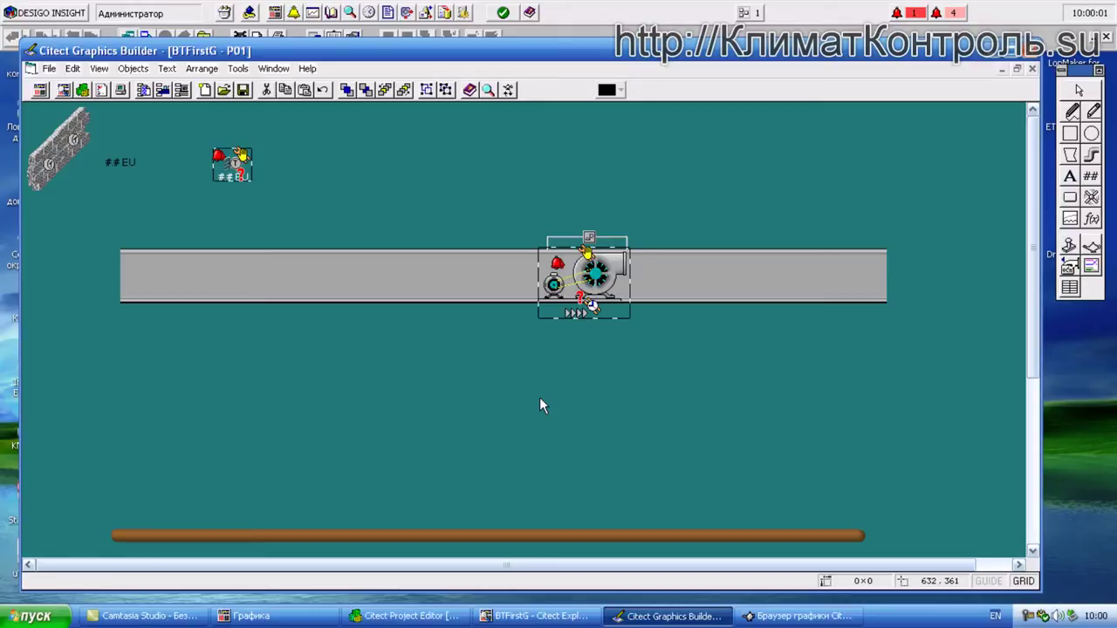
- In Citect Explorer, examine the Symbols, Genies and Pages folders of the BTFirstG project's graphics, and put the window away
{"action": "left_click", "coordinate": [567, 616]}
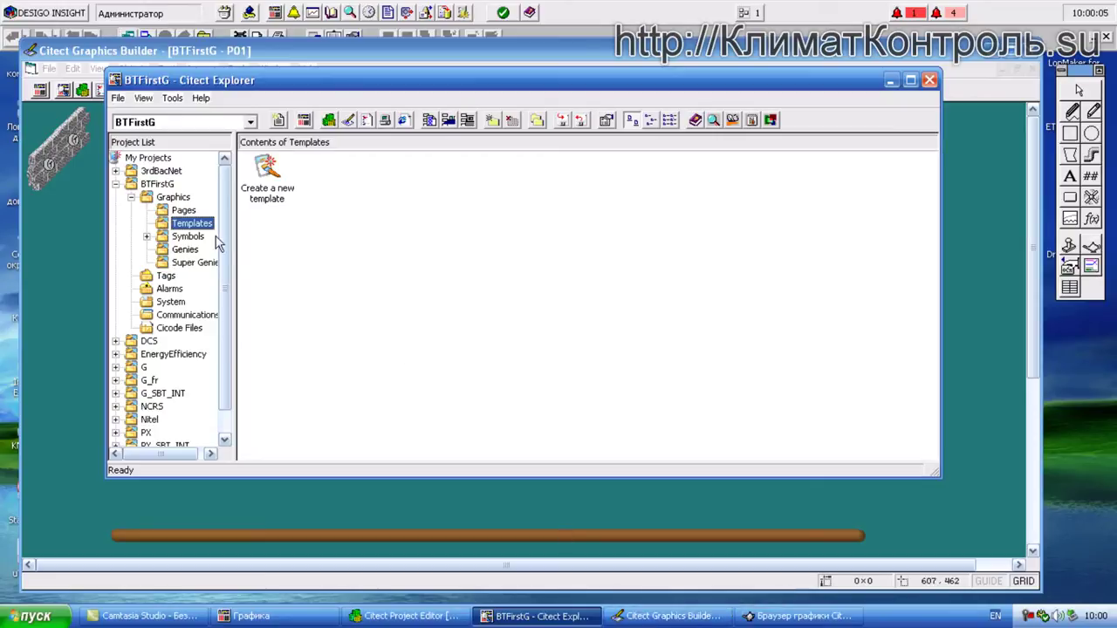
{"action": "left_click", "coordinate": [188, 236]}
{"action": "left_click", "coordinate": [184, 249]}
{"action": "left_click", "coordinate": [188, 237]}
{"action": "left_click", "coordinate": [185, 213]}
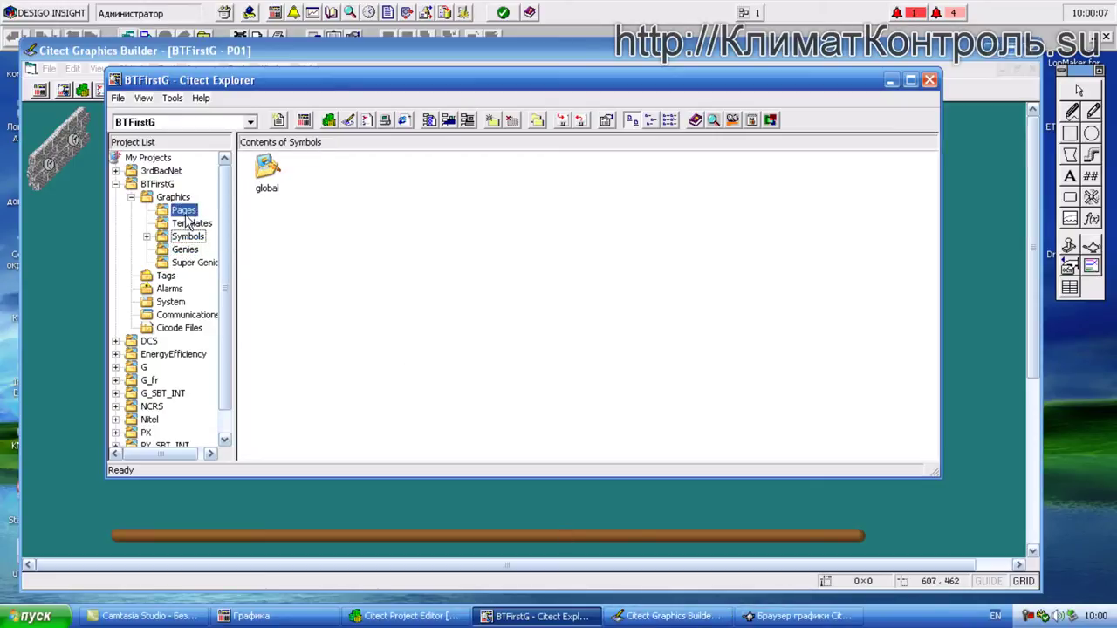
{"action": "left_click", "coordinate": [548, 616]}
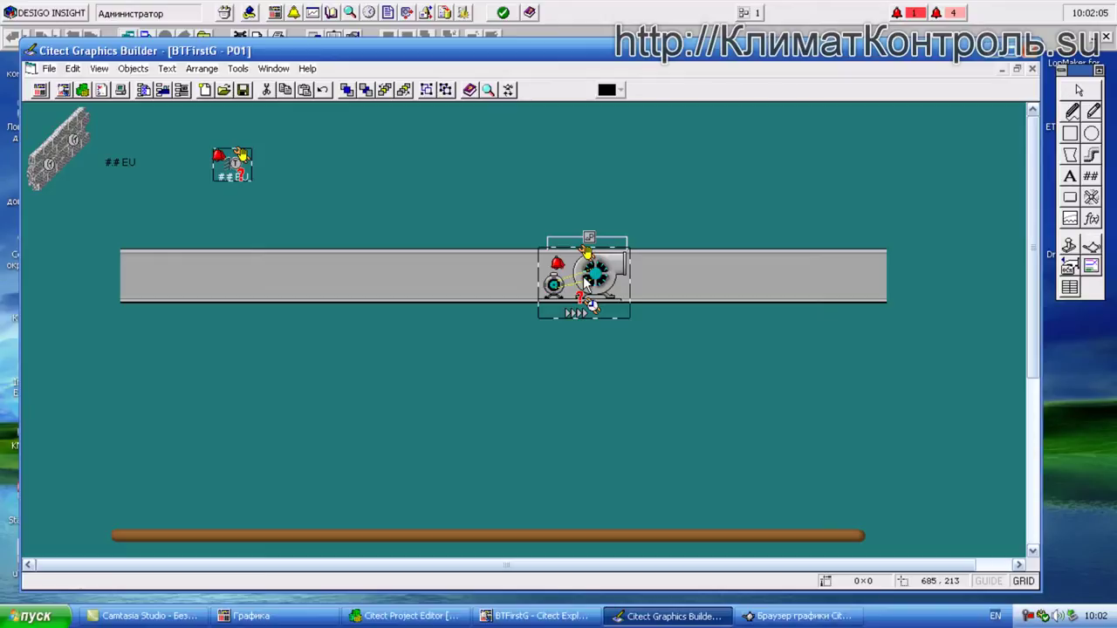
- Examine the duct and fan symbols in the Citect graphics browser's symbol libraries and return to Graphics Builder
{"action": "left_click", "coordinate": [816, 617]}
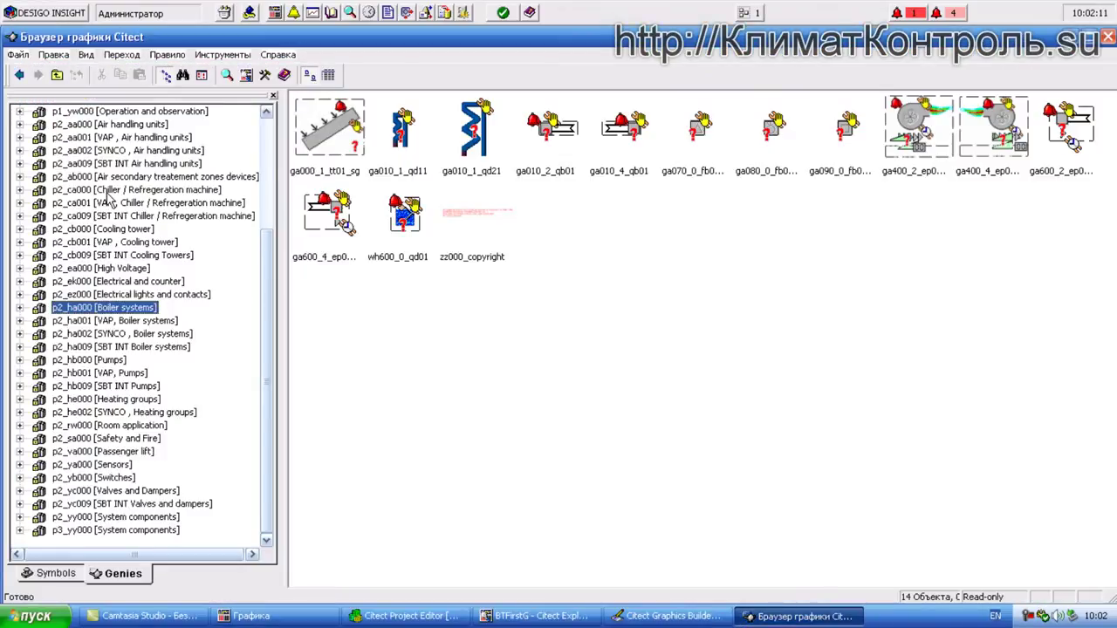
{"action": "left_click", "coordinate": [71, 578]}
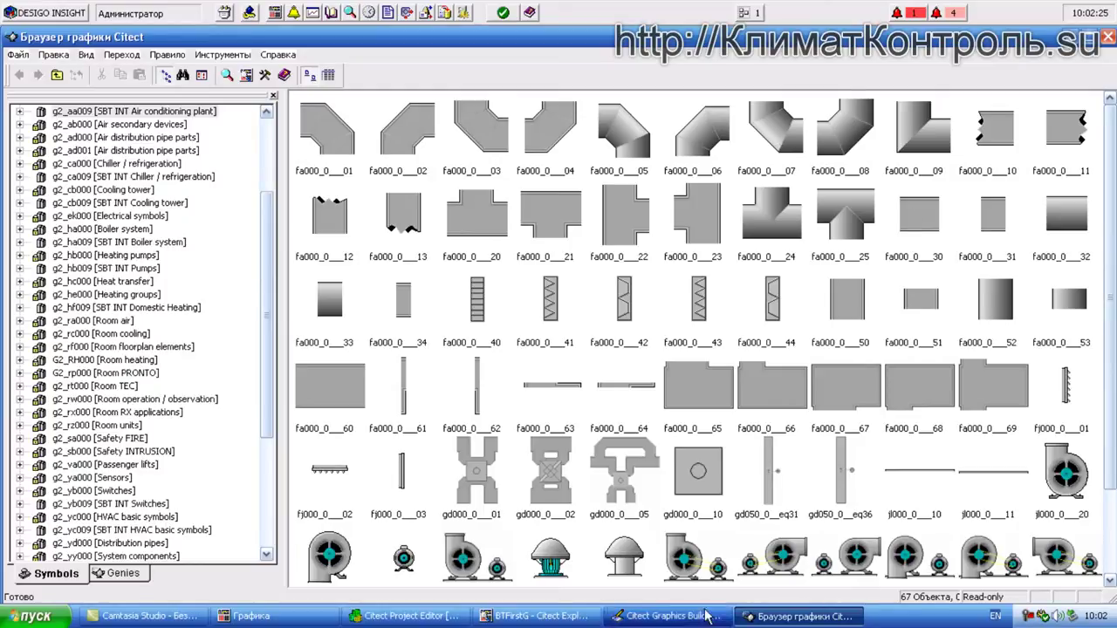
{"action": "left_click", "coordinate": [540, 616]}
{"action": "left_click", "coordinate": [635, 617]}
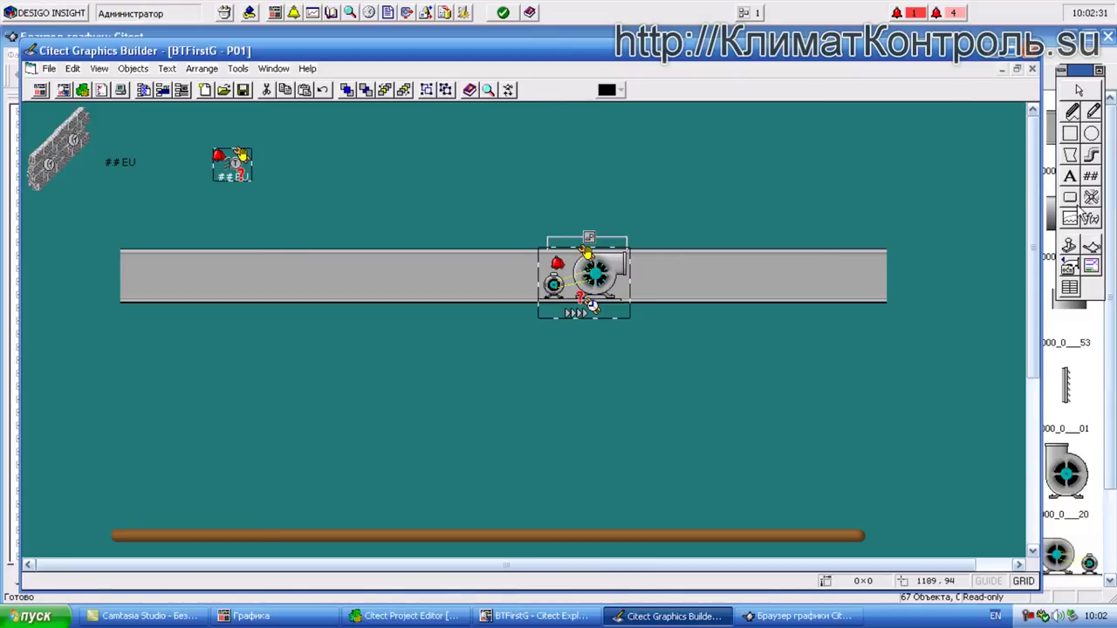
- Draw a rectangle about 456 × 114 pixels between the duct and the brown pipe and fill it green
{"action": "left_click", "coordinate": [1070, 133]}
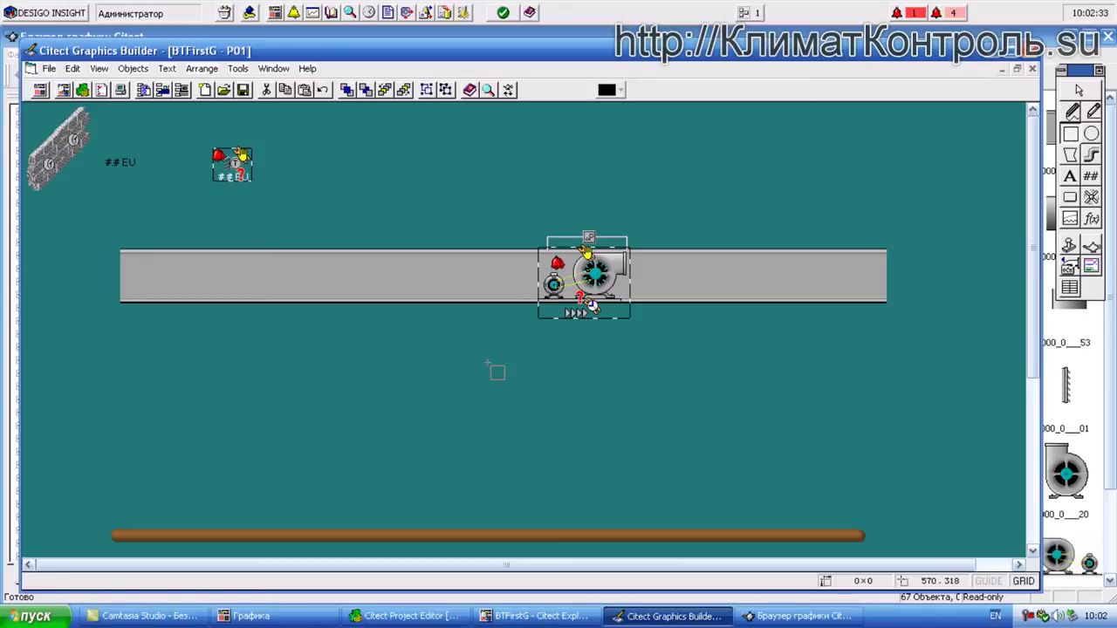
{"action": "left_click_drag", "start_coordinate": [200, 353], "coordinate": [573, 446]}
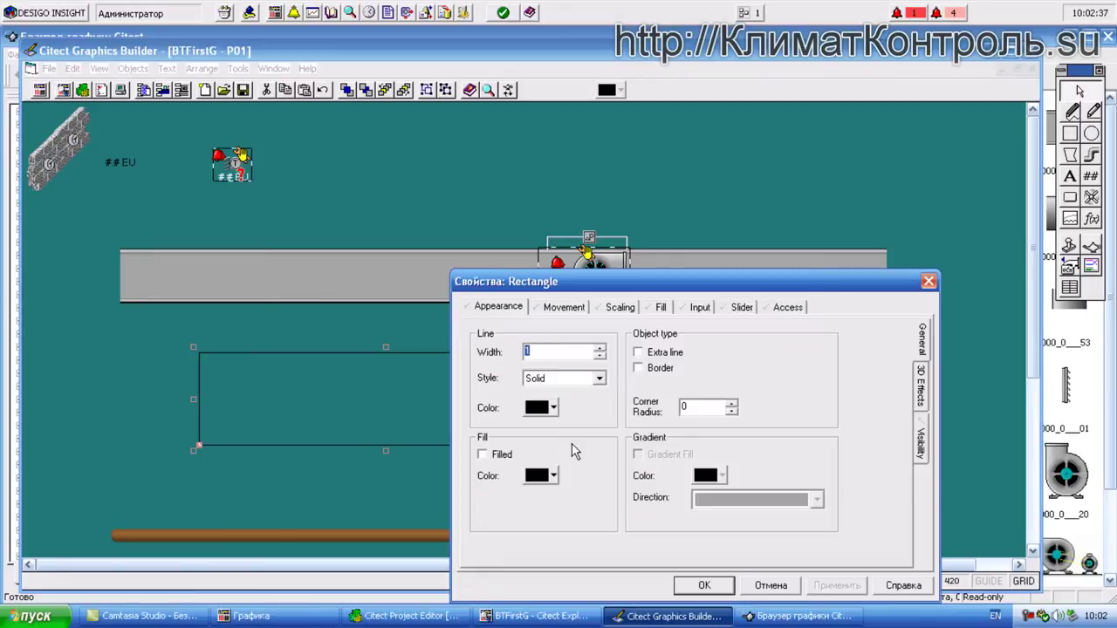
{"action": "left_click", "coordinate": [483, 455]}
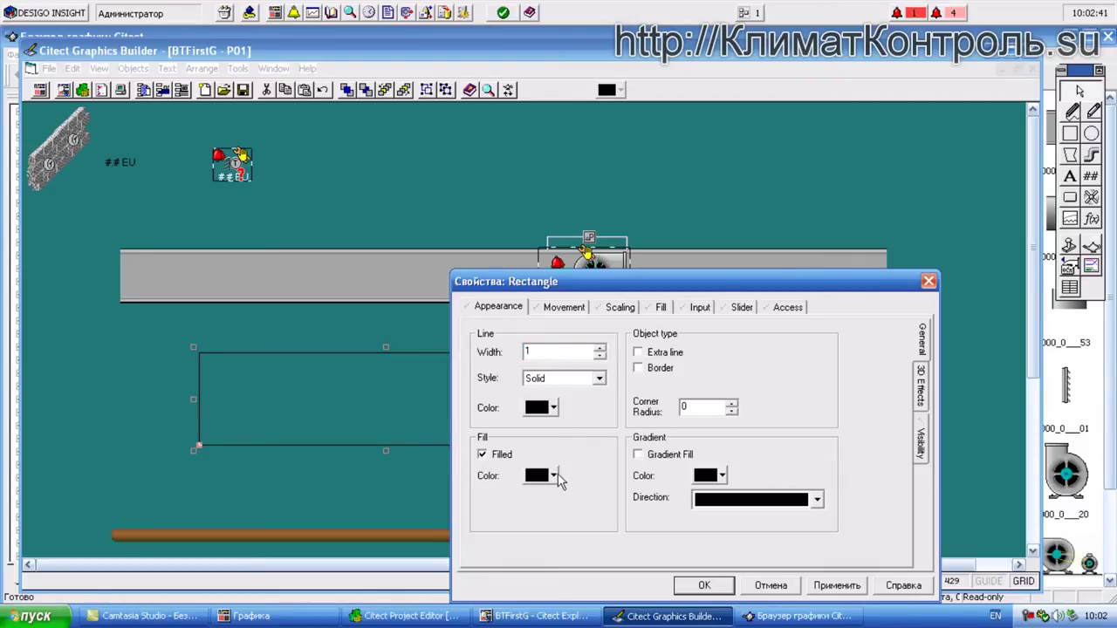
{"action": "left_click", "coordinate": [554, 477]}
{"action": "left_click", "coordinate": [624, 336]}
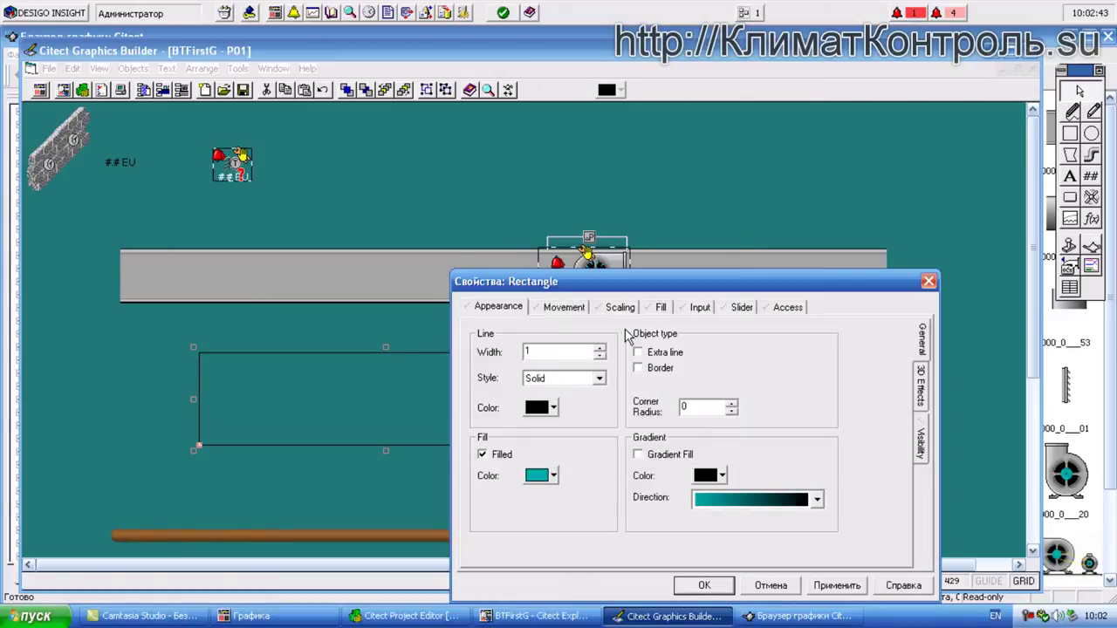
{"action": "left_click", "coordinate": [557, 478]}
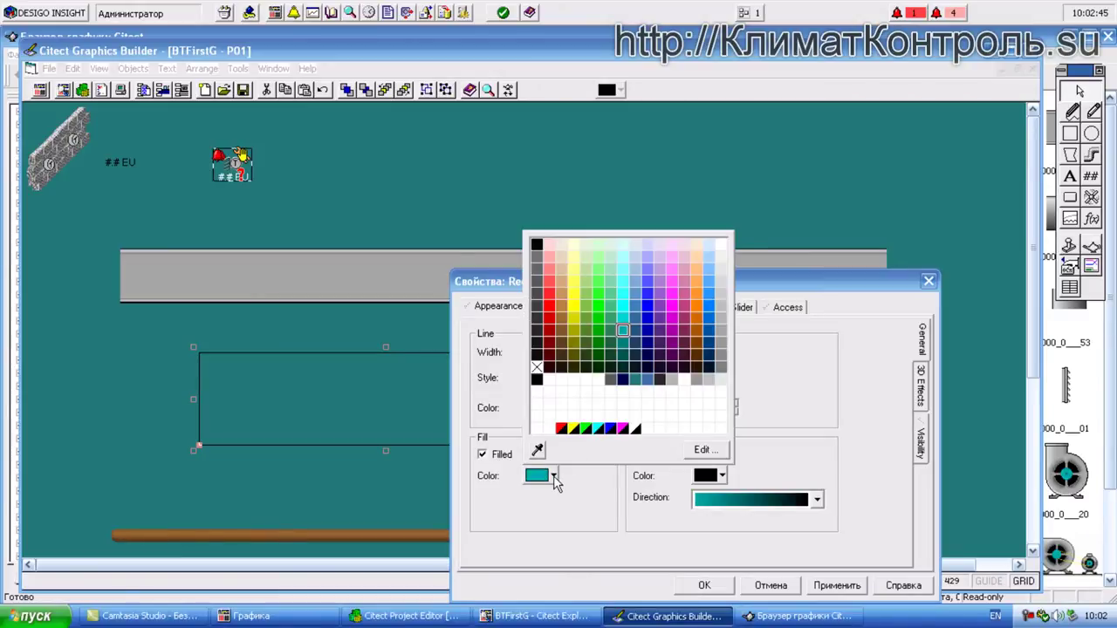
{"action": "left_click", "coordinate": [598, 321]}
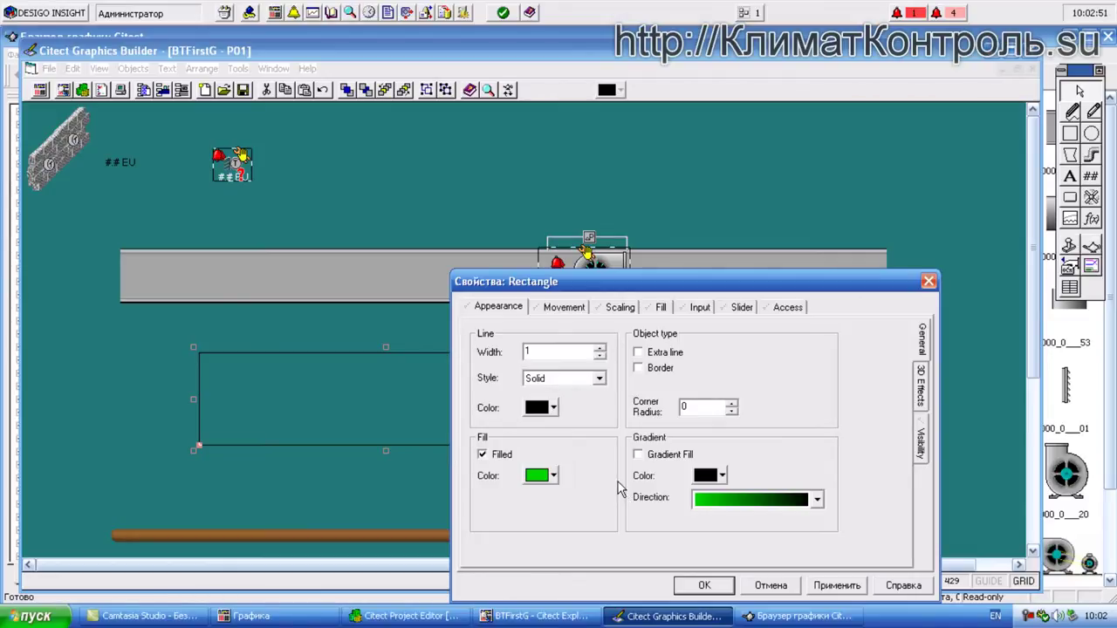
- Give the rectangle a gradient fill from bright green to dark green and apply it
{"action": "left_click", "coordinate": [639, 458]}
{"action": "left_click", "coordinate": [553, 477]}
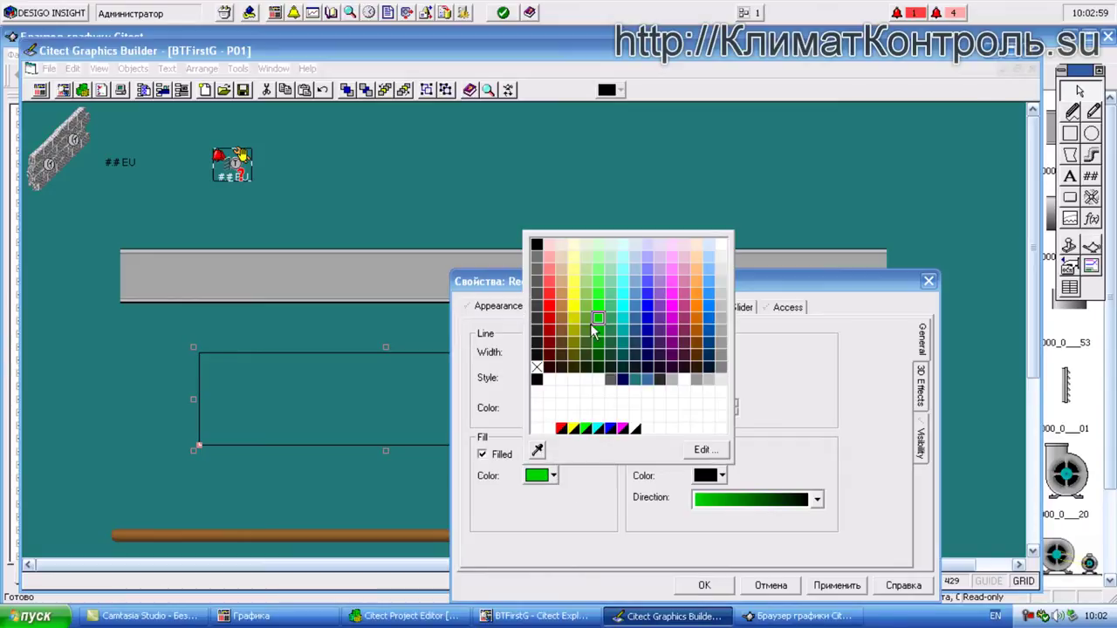
{"action": "left_click", "coordinate": [600, 297]}
{"action": "left_click", "coordinate": [721, 476]}
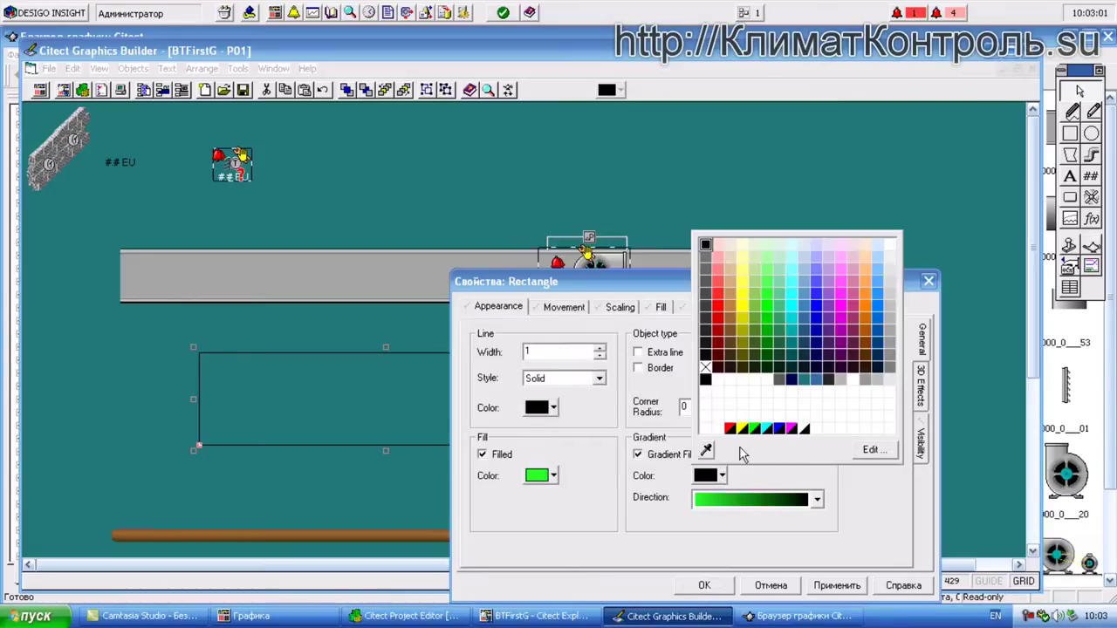
{"action": "left_click", "coordinate": [768, 347]}
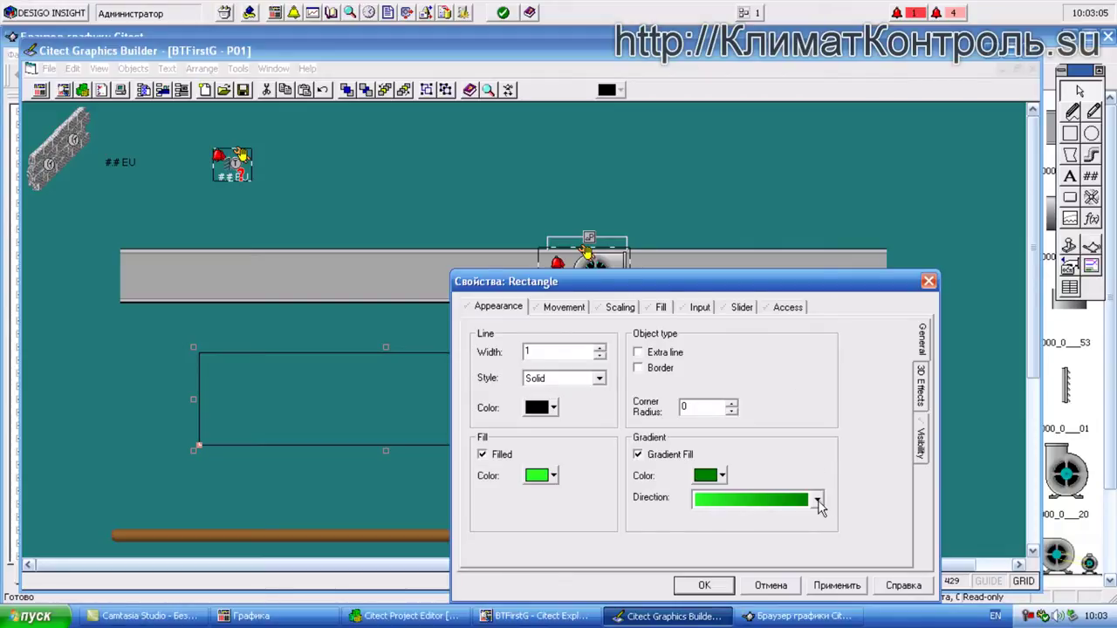
{"action": "left_click", "coordinate": [724, 476]}
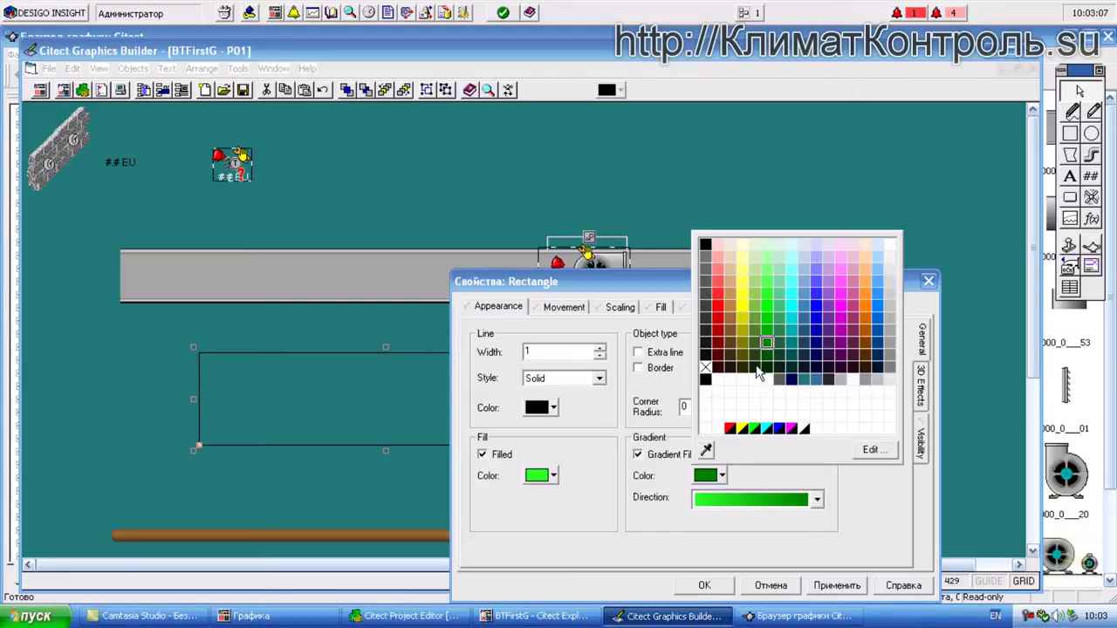
{"action": "left_click", "coordinate": [782, 381]}
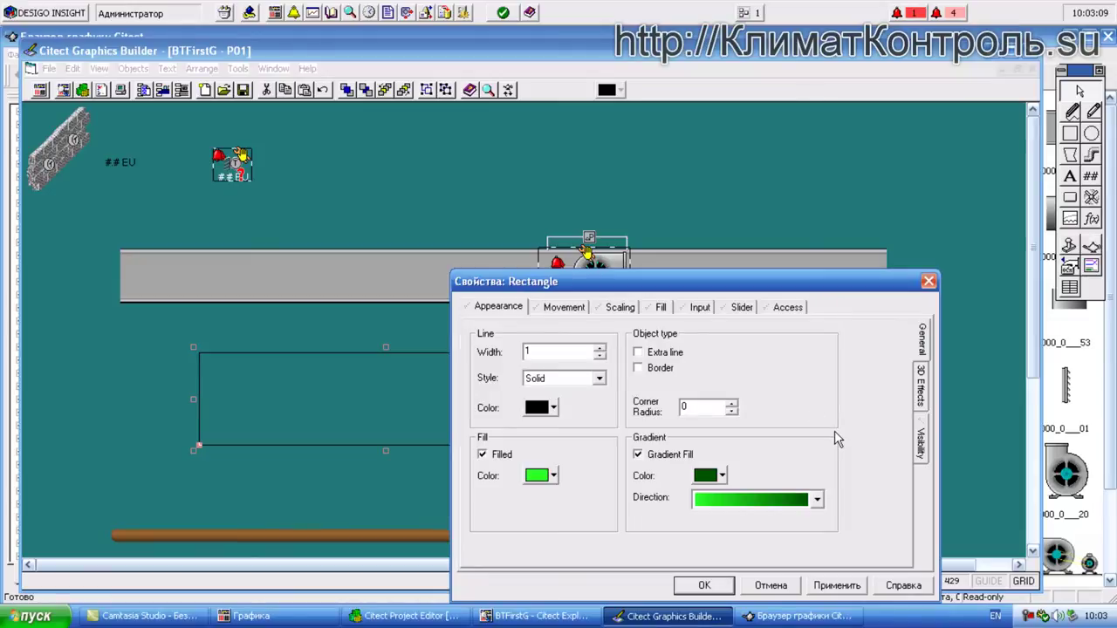
{"action": "left_click", "coordinate": [837, 585]}
{"action": "left_click", "coordinate": [712, 587]}
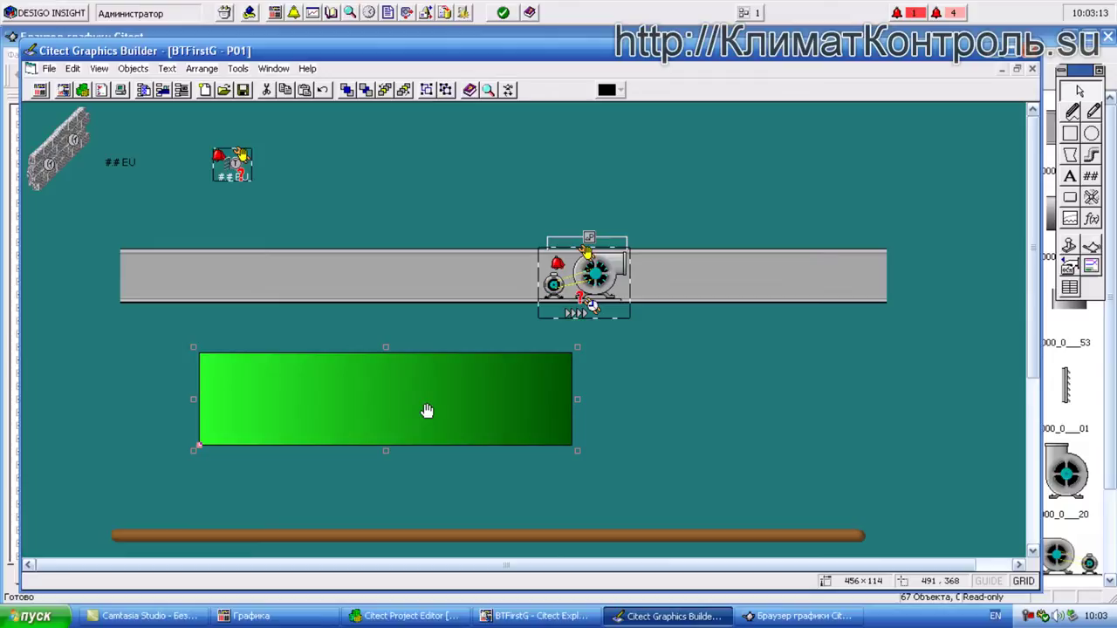
- Stretch the gradient rectangle to about 905 pixels wide and delete it
{"action": "left_click_drag", "start_coordinate": [409, 409], "coordinate": [337, 407]}
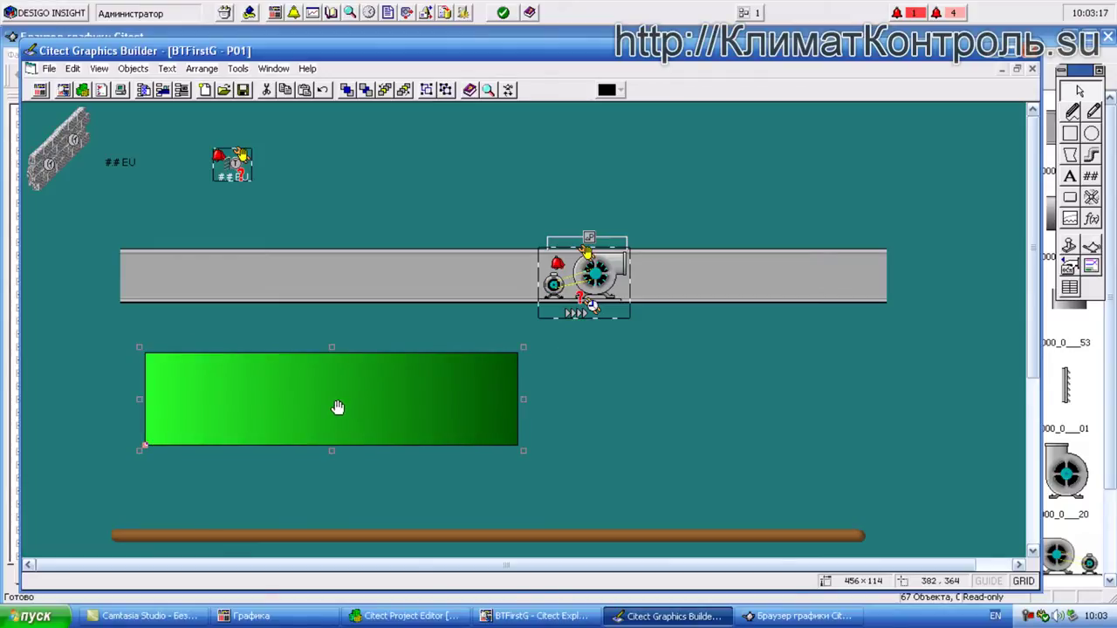
{"action": "left_click_drag", "start_coordinate": [522, 400], "coordinate": [886, 401]}
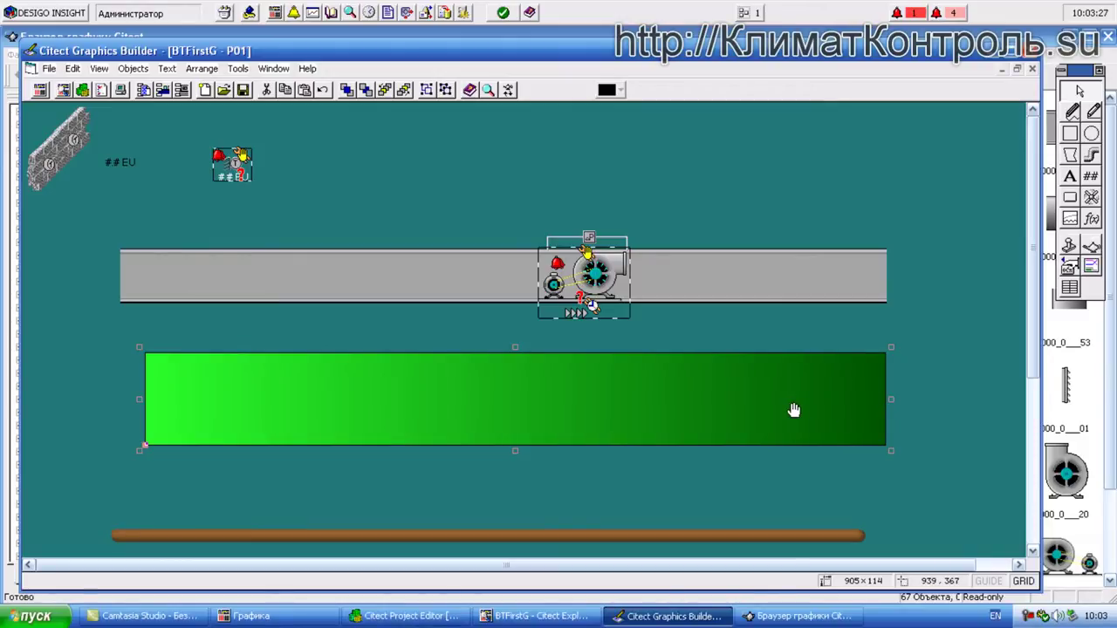
{"action": "key", "text": "Delete"}
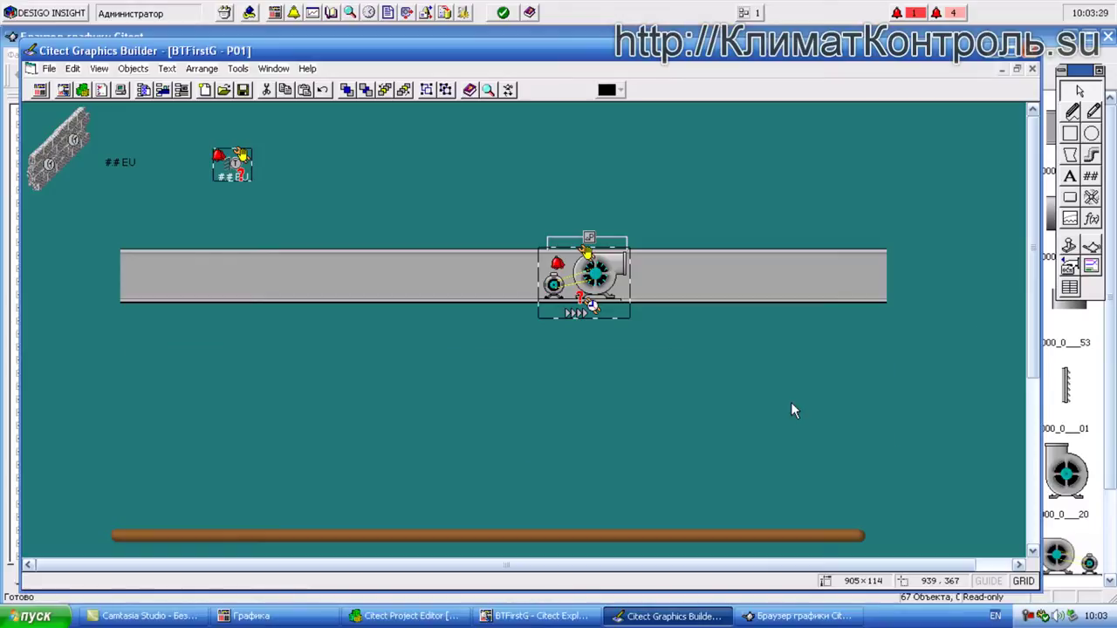
- Draw a straight horizontal pipe about 880 pixels long between the duct and the brown pipe, accepting its default properties
{"action": "left_click", "coordinate": [1092, 157]}
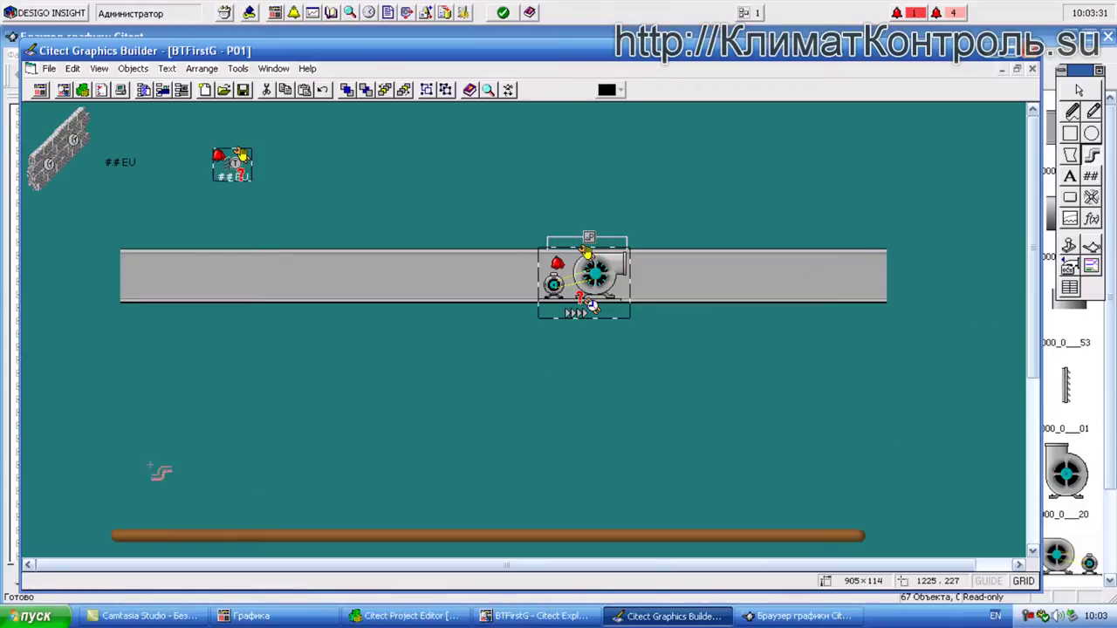
{"action": "left_click", "coordinate": [117, 425]}
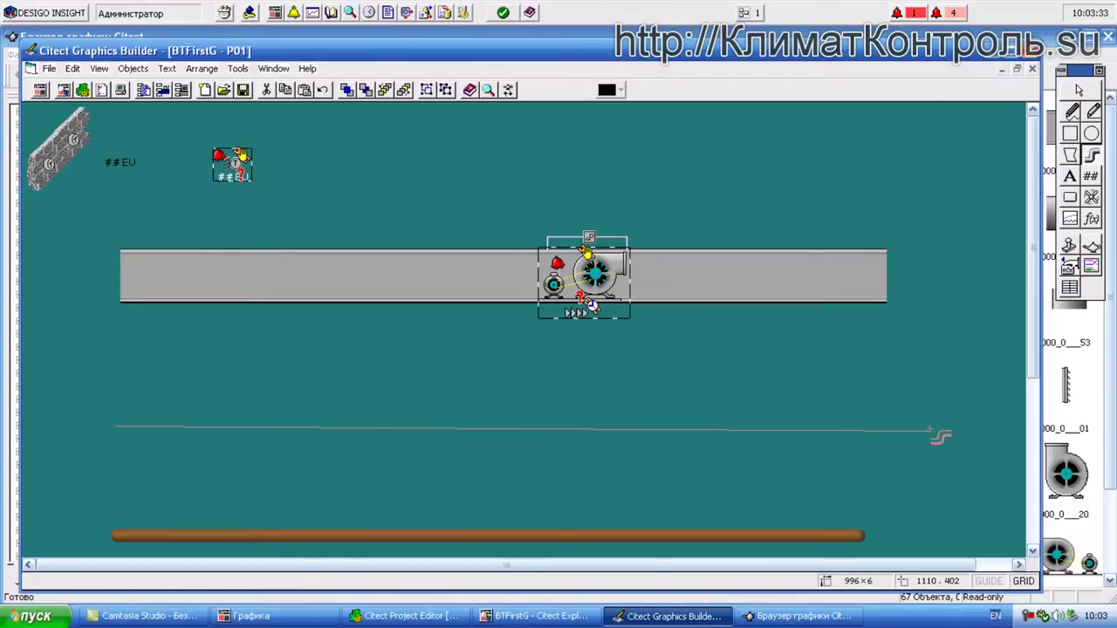
{"action": "left_click", "coordinate": [821, 427]}
{"action": "double_click", "coordinate": [822, 426]}
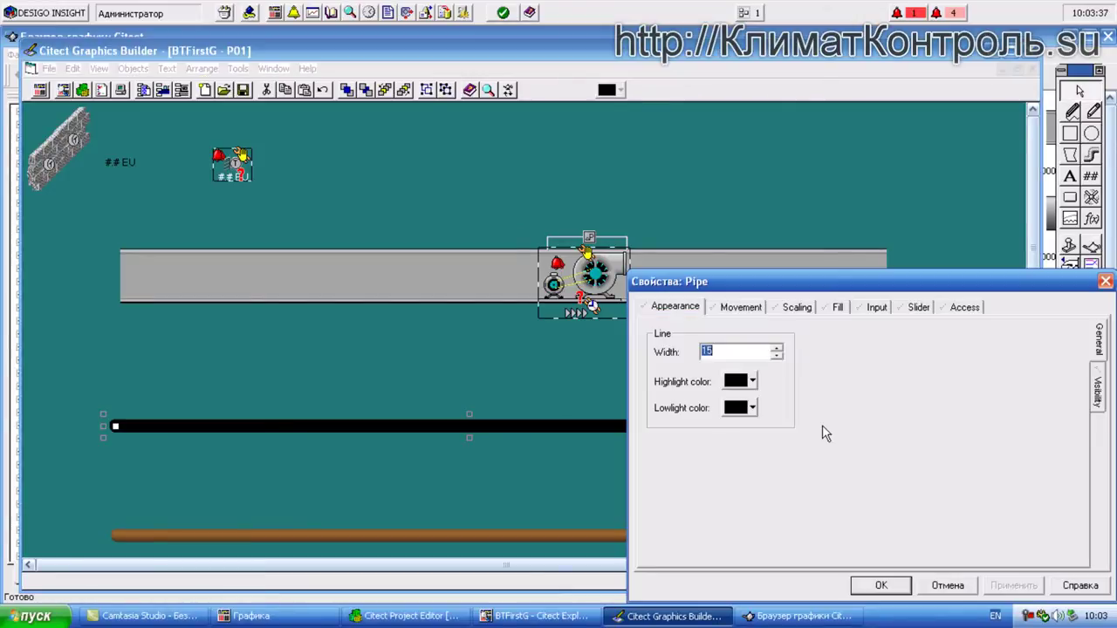
{"action": "left_click", "coordinate": [741, 308]}
{"action": "left_click", "coordinate": [677, 308]}
{"action": "key", "text": "Return"}
- Delete the black pipe below the duct
{"action": "left_click", "coordinate": [463, 289]}
{"action": "left_click", "coordinate": [508, 425]}
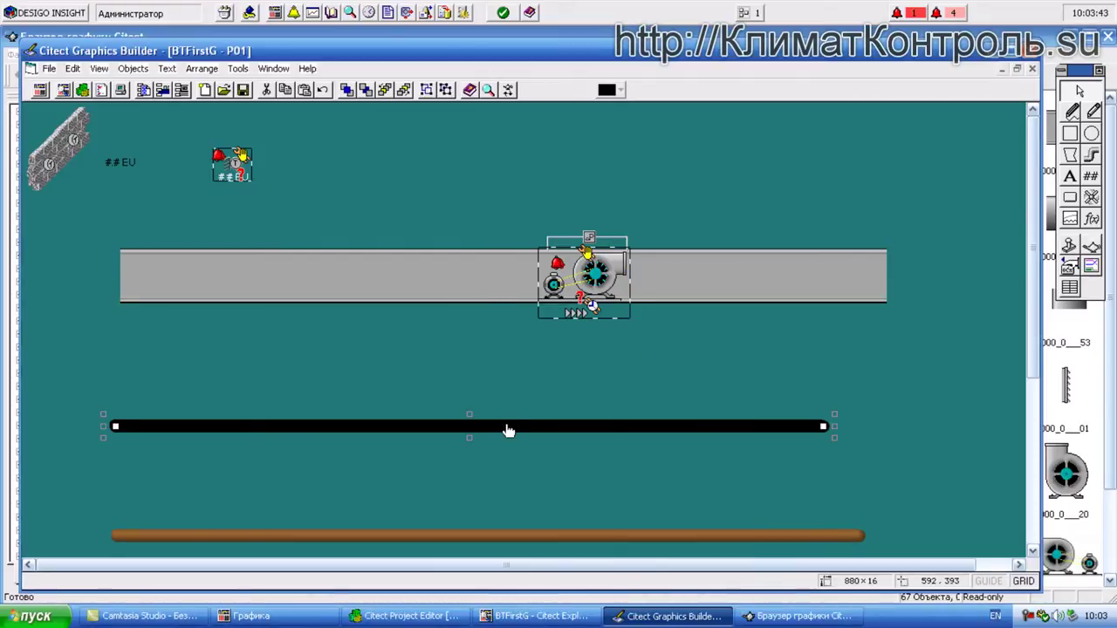
{"action": "key", "text": "Delete"}
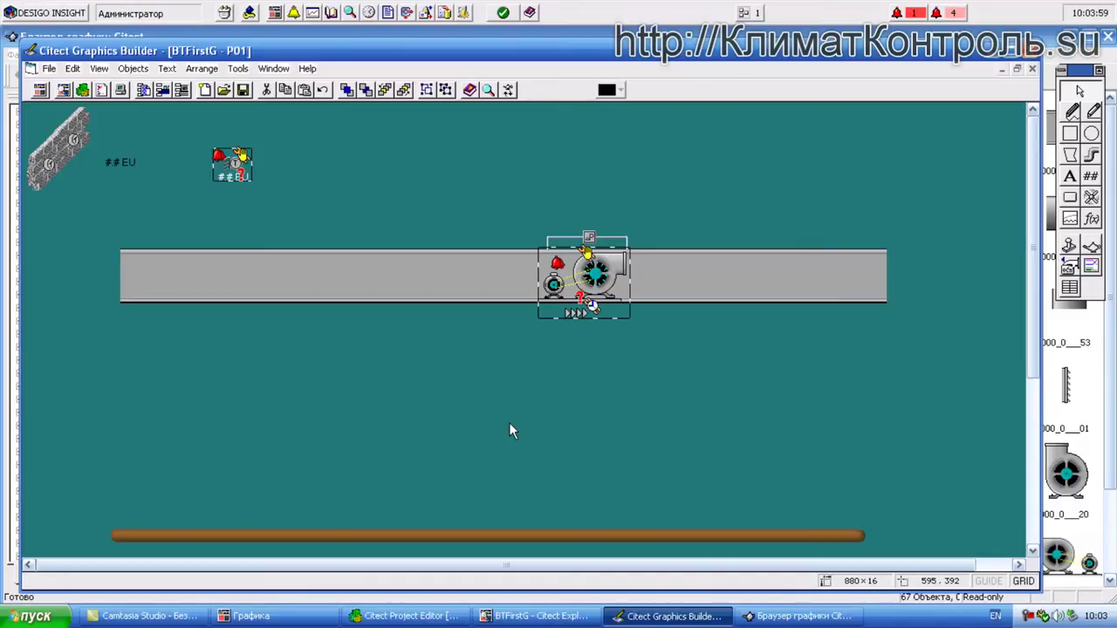
- Examine the symbol libraries in the Citect graphics browser, including g2_rt000 [Room TEC], and put the browser away
{"action": "left_click", "coordinate": [809, 618]}
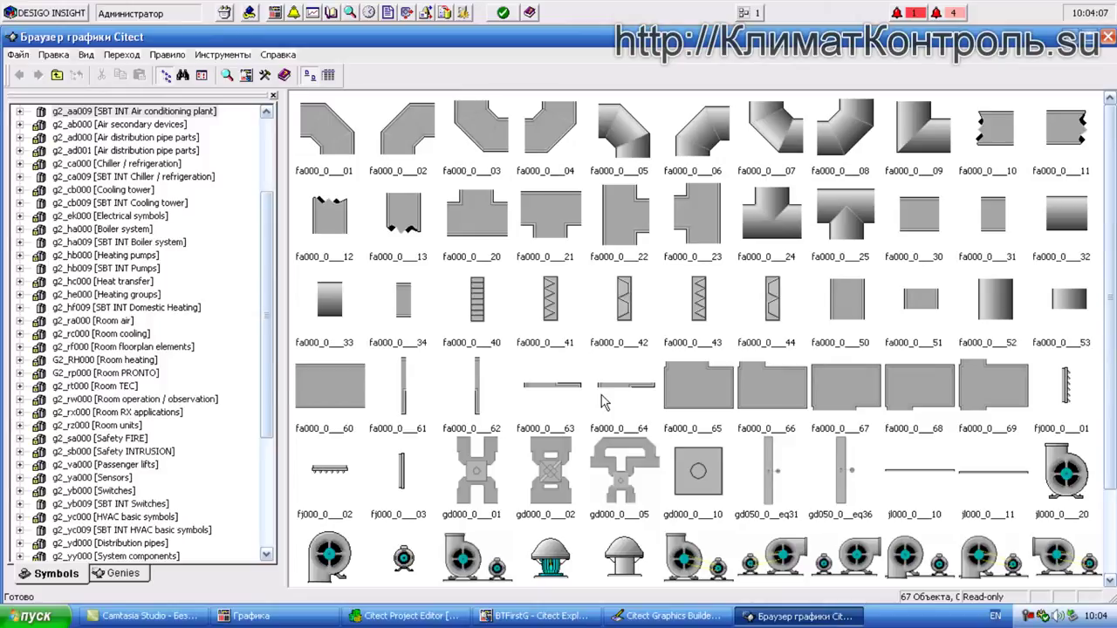
{"action": "left_click_drag", "start_coordinate": [273, 279], "coordinate": [273, 196]}
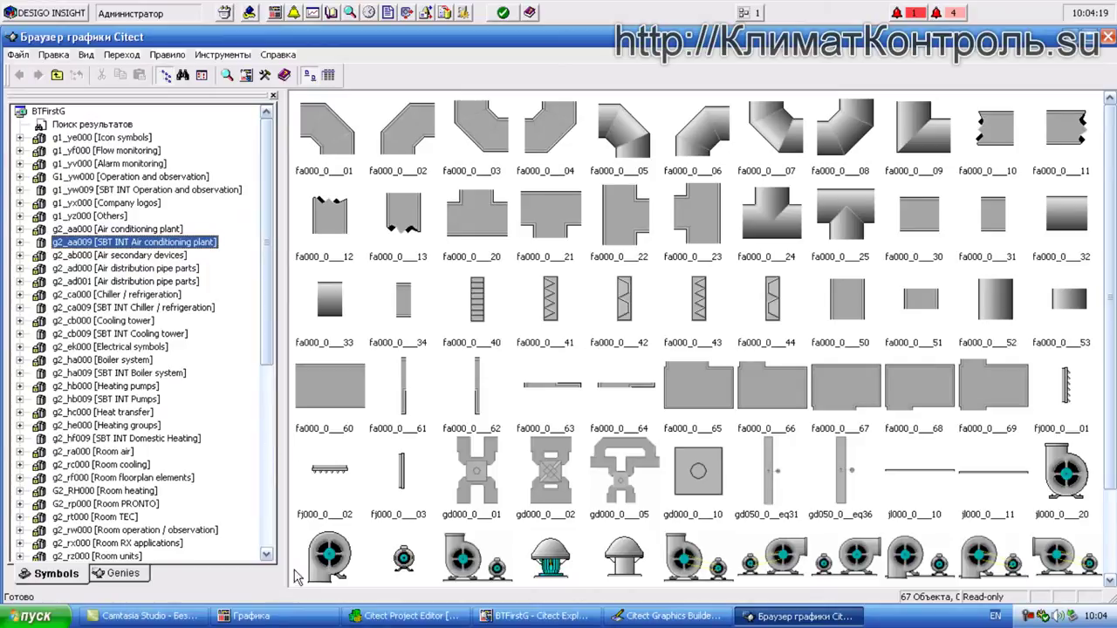
{"action": "left_click", "coordinate": [135, 521]}
{"action": "scroll", "coordinate": [135, 523], "scroll_direction": "down", "scroll_amount": 3}
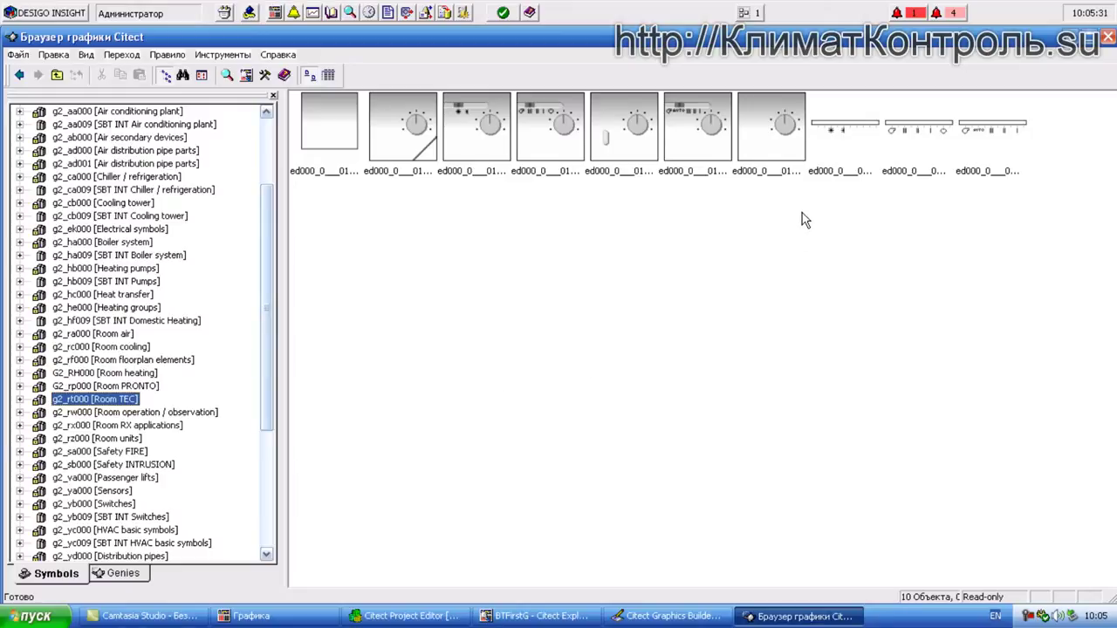
{"action": "left_click", "coordinate": [1074, 36]}
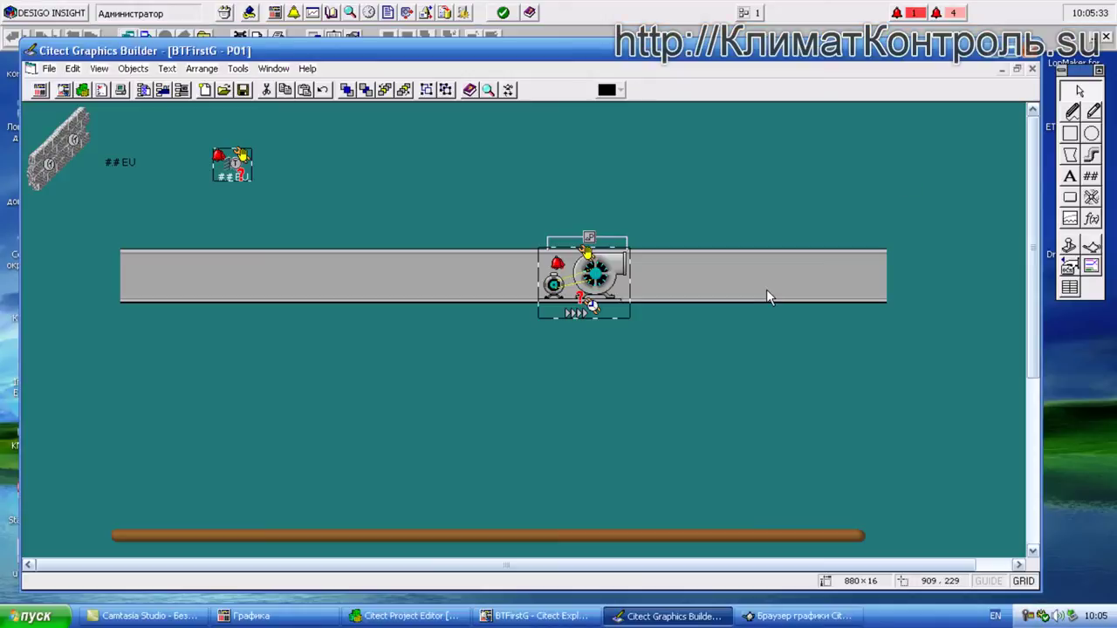
- Open the duct symbol's properties and examine its appearance, movement, scaling, fill, input, slider and access settings
{"action": "right_click", "coordinate": [756, 285]}
{"action": "key", "text": "Up"}
{"action": "key", "text": "Return"}
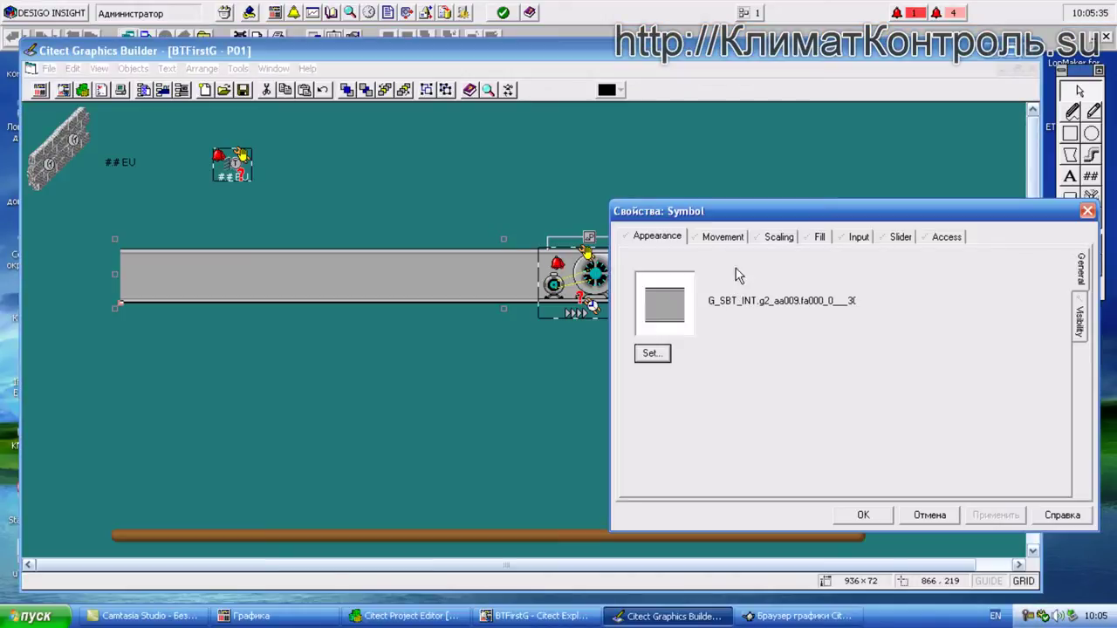
{"action": "left_click", "coordinate": [712, 238]}
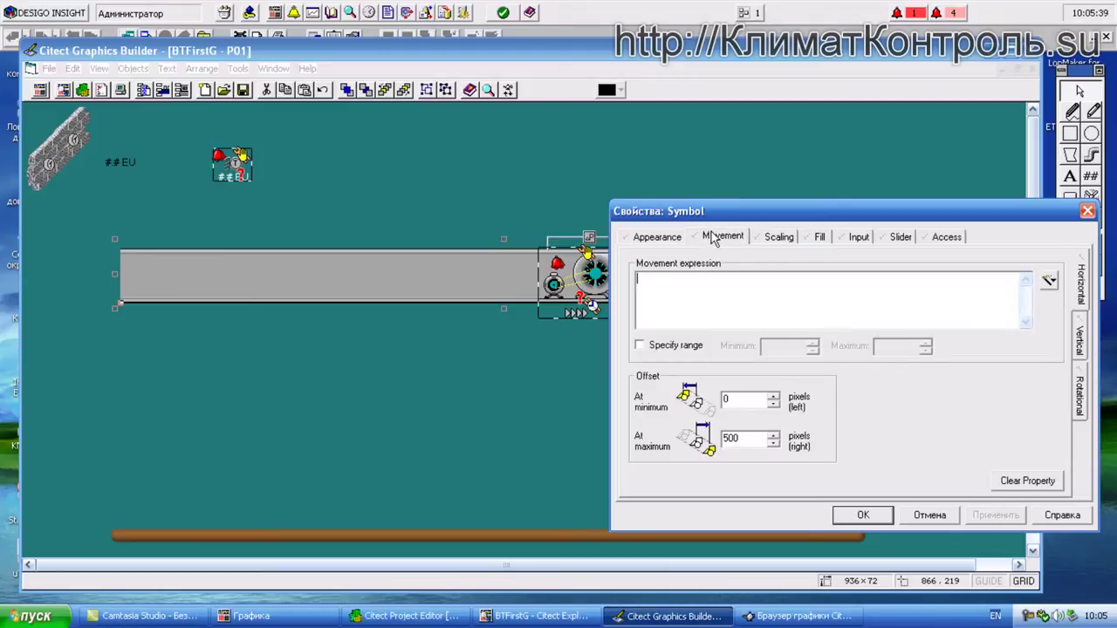
{"action": "left_click", "coordinate": [669, 247]}
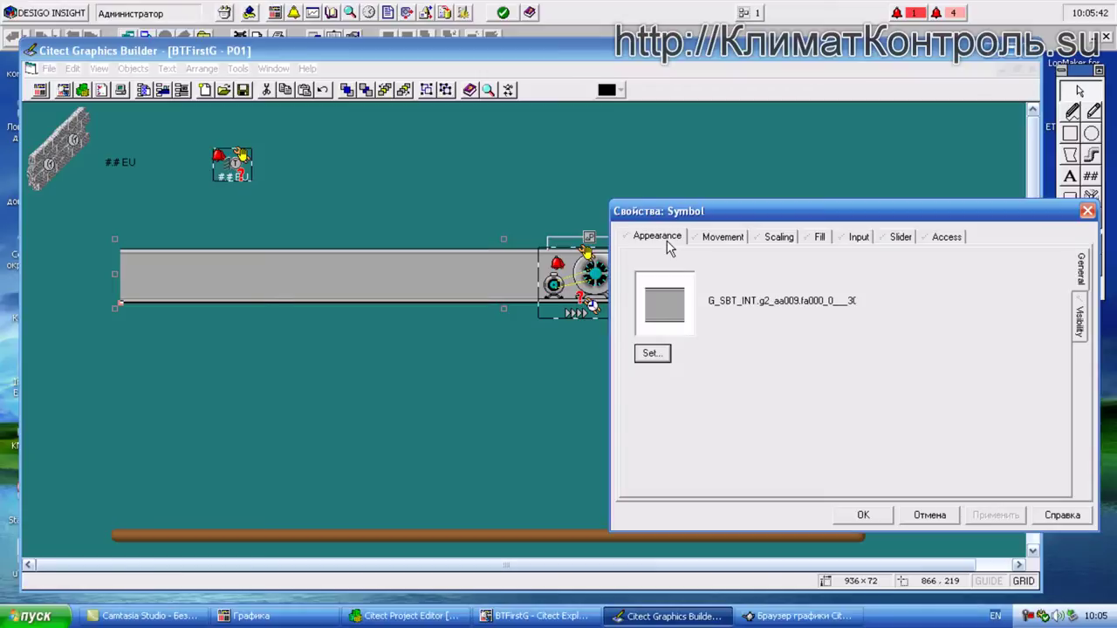
{"action": "left_click", "coordinate": [714, 236]}
{"action": "left_click", "coordinate": [779, 235]}
{"action": "left_click", "coordinate": [818, 237]}
{"action": "left_click", "coordinate": [859, 238]}
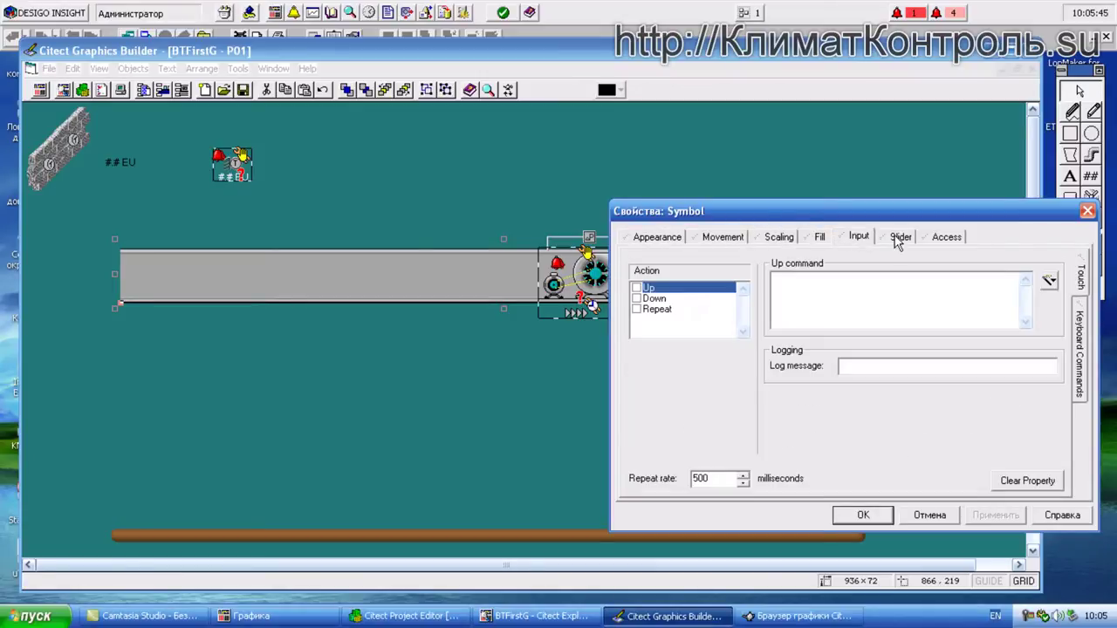
{"action": "left_click", "coordinate": [900, 239]}
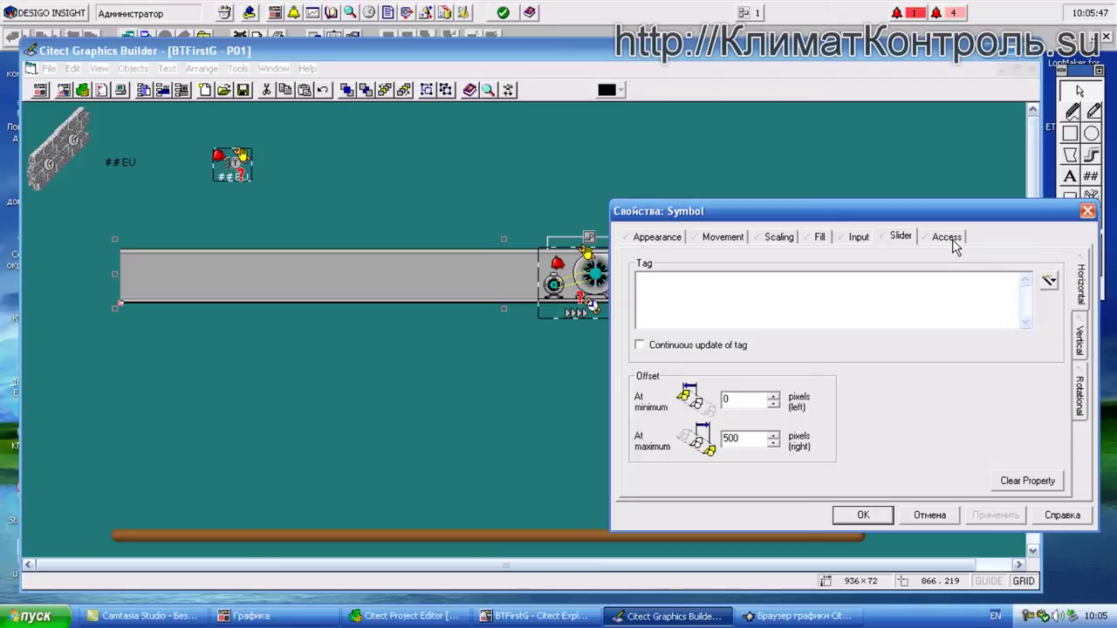
{"action": "left_click", "coordinate": [861, 239]}
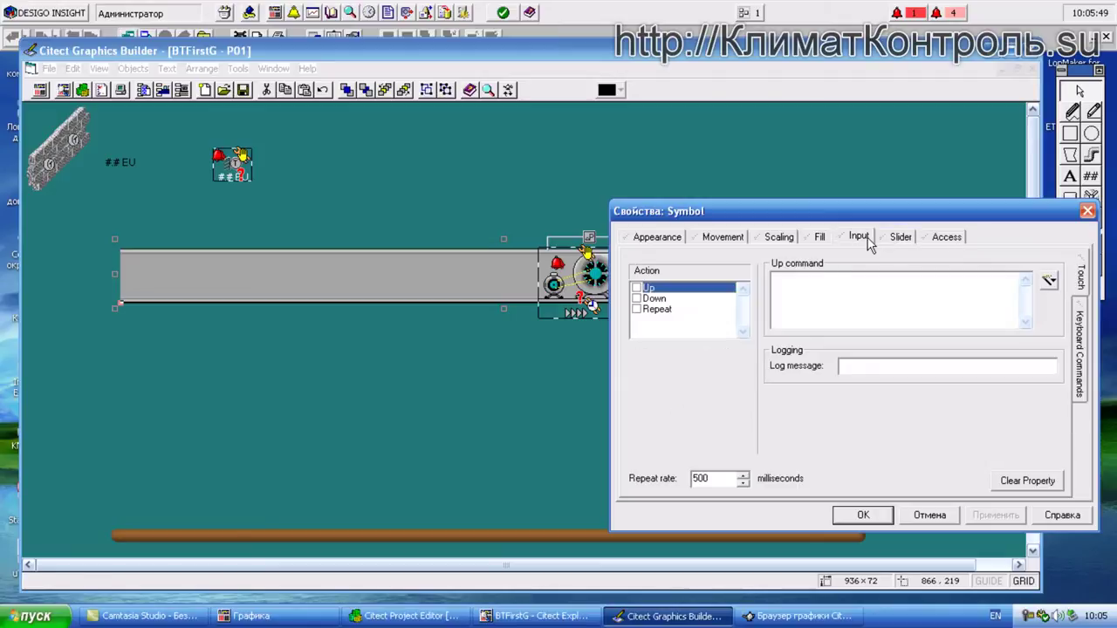
{"action": "left_click", "coordinate": [902, 239]}
{"action": "left_click", "coordinate": [936, 240]}
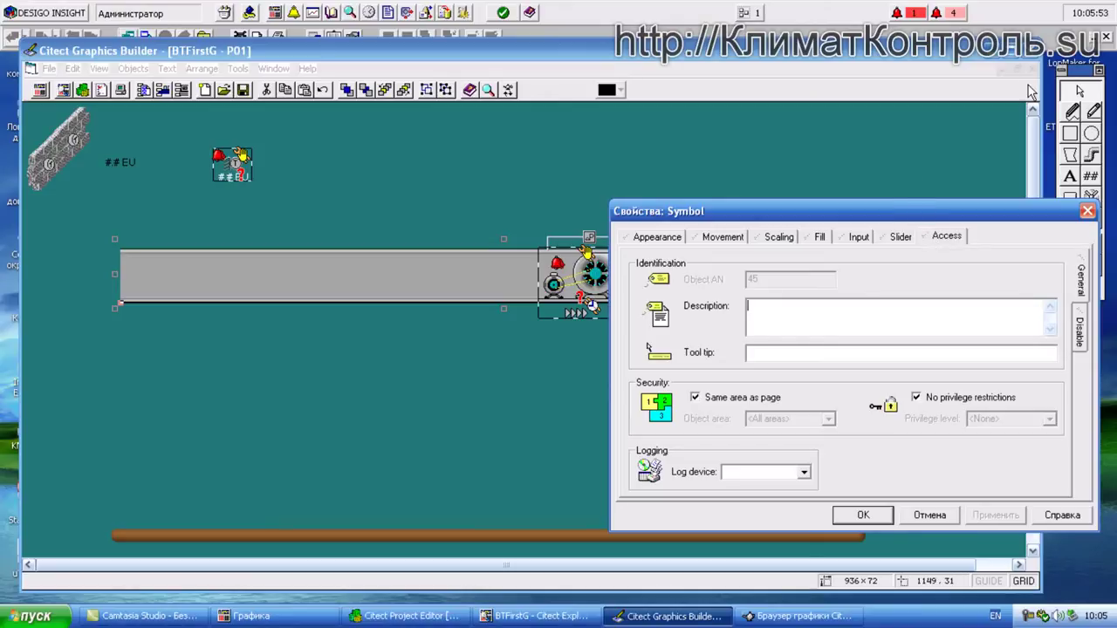
- Switch to the Citect graphics browser and examine the genies in p1_yw000 [Operation and observation]
{"action": "left_click", "coordinate": [816, 615]}
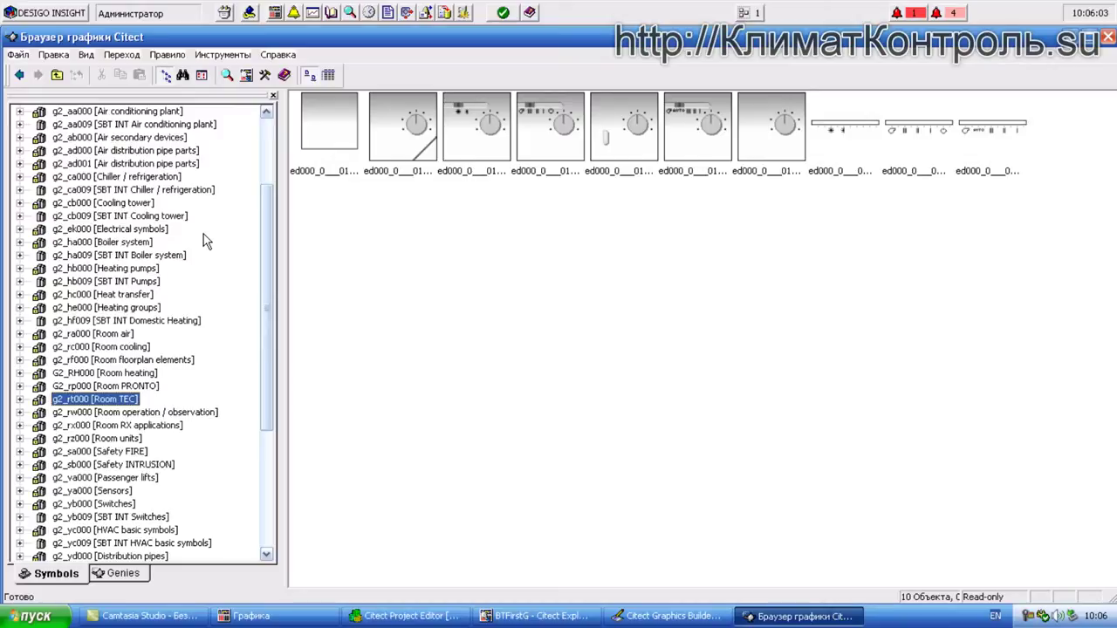
{"action": "scroll", "coordinate": [204, 234], "scroll_direction": "up", "scroll_amount": 3}
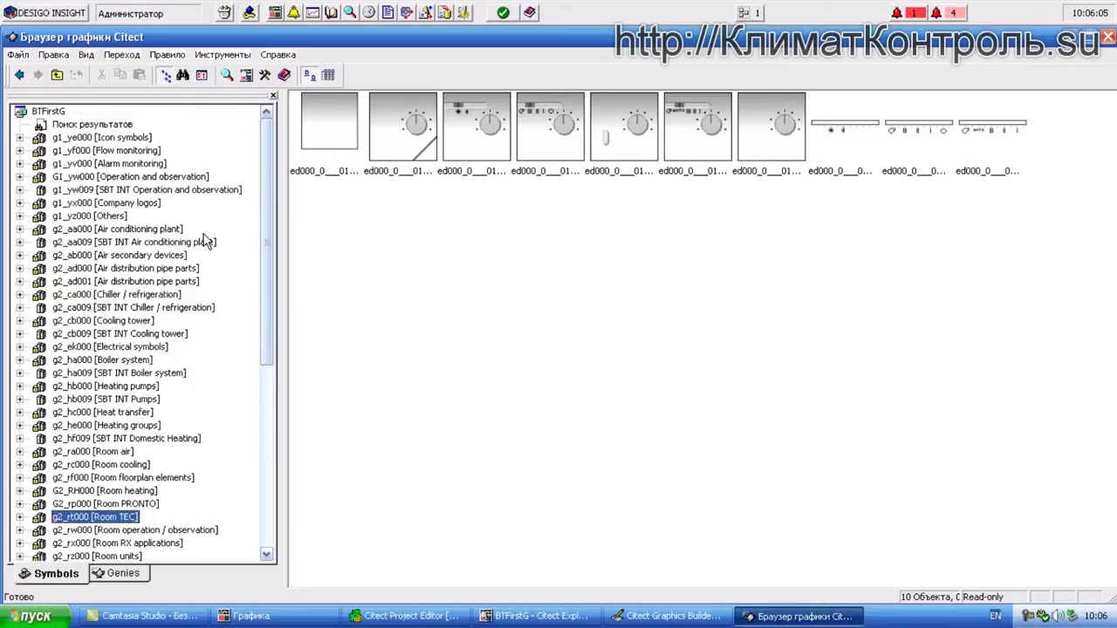
{"action": "left_click", "coordinate": [121, 573]}
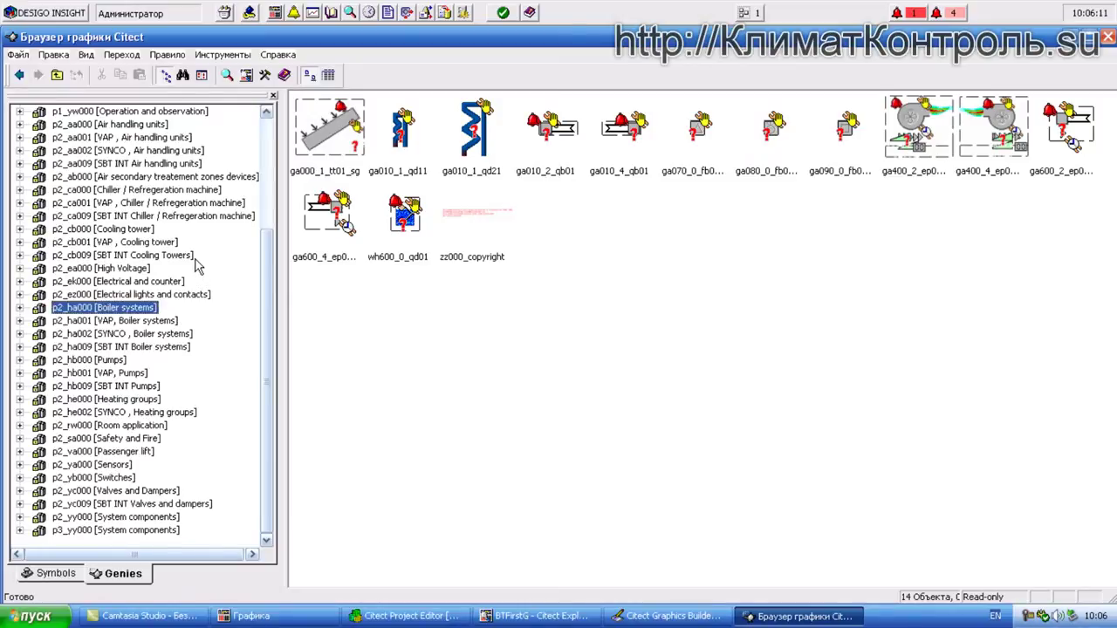
{"action": "left_click", "coordinate": [180, 229]}
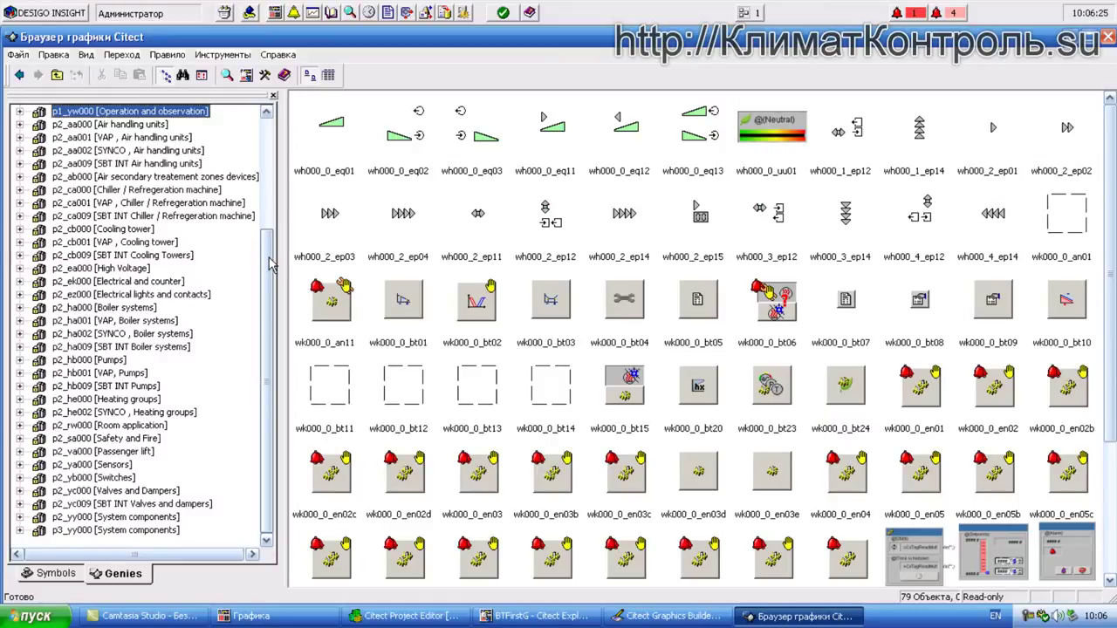
- Examine the air distribution pipe part symbols in libraries g2_ad000 and g2_ad001
{"action": "left_click", "coordinate": [65, 578]}
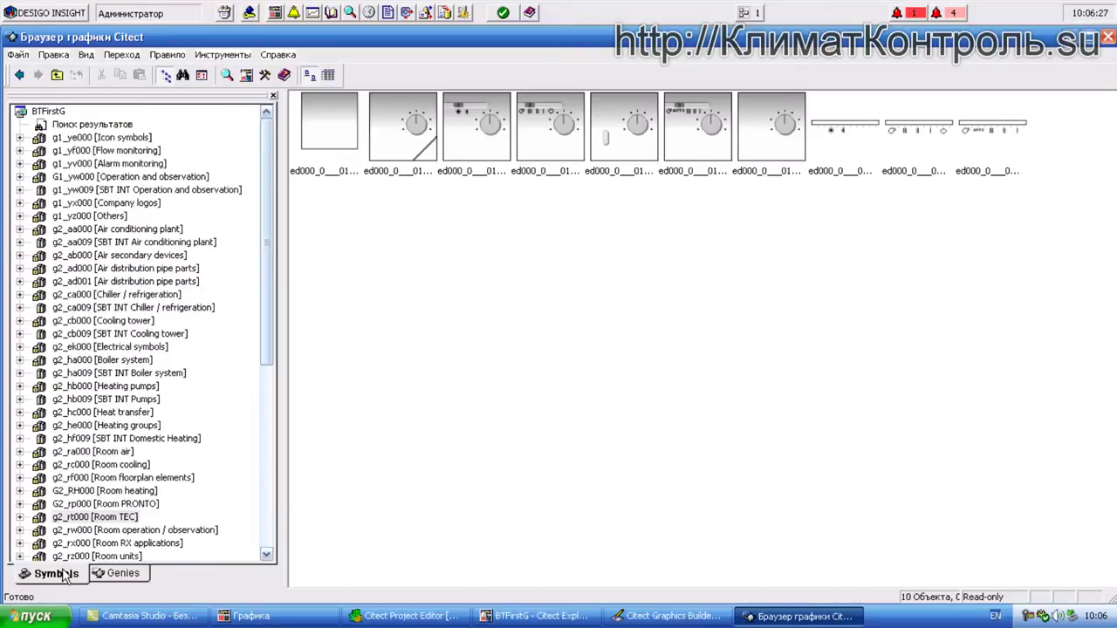
{"action": "left_click", "coordinate": [152, 270]}
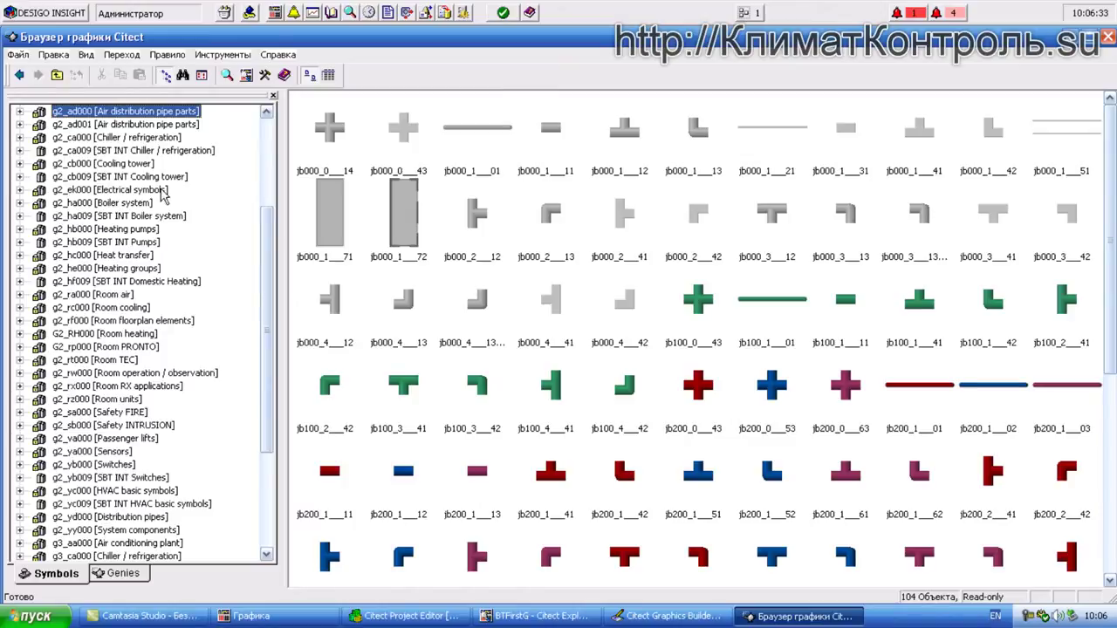
{"action": "left_click", "coordinate": [157, 126]}
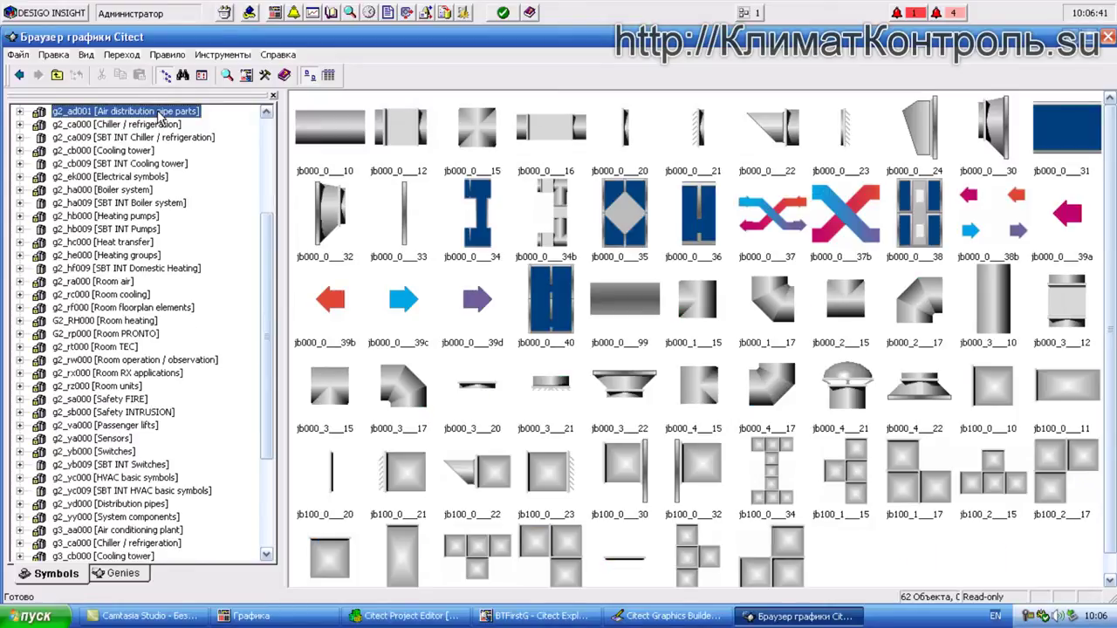
{"action": "scroll", "coordinate": [166, 124], "scroll_direction": "up", "scroll_amount": 1}
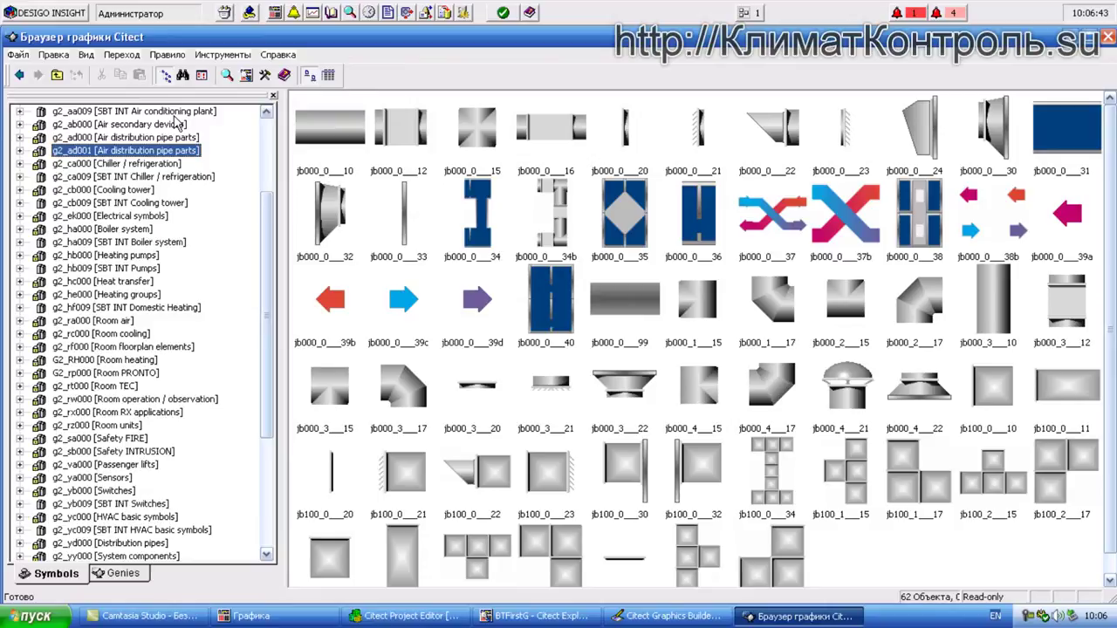
- Insert symbol jb000_1___72 from g2_ad000 [Air distribution pipe parts] on page P01 and move it to the duct's right end
{"action": "left_click", "coordinate": [162, 139]}
{"action": "double_click", "coordinate": [399, 216]}
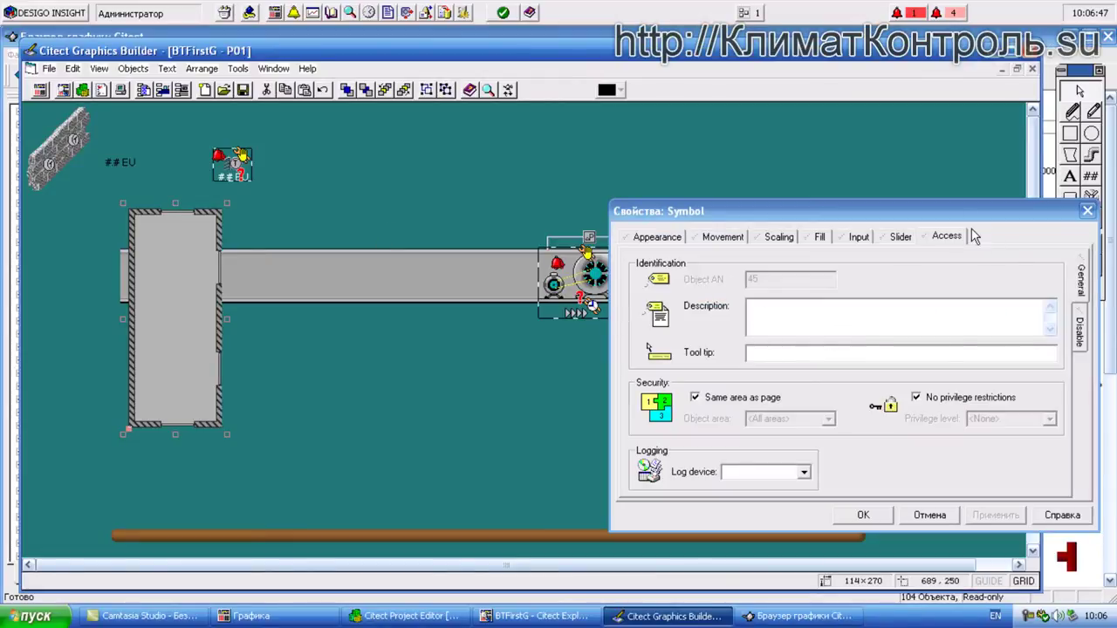
{"action": "left_click", "coordinate": [1087, 211]}
{"action": "left_click_drag", "start_coordinate": [171, 324], "coordinate": [937, 348]}
- Open the room symbol's properties and examine its symbol selection, movement and scaling settings, including the custom centre axis offset
{"action": "double_click", "coordinate": [937, 348]}
{"action": "left_click", "coordinate": [676, 416]}
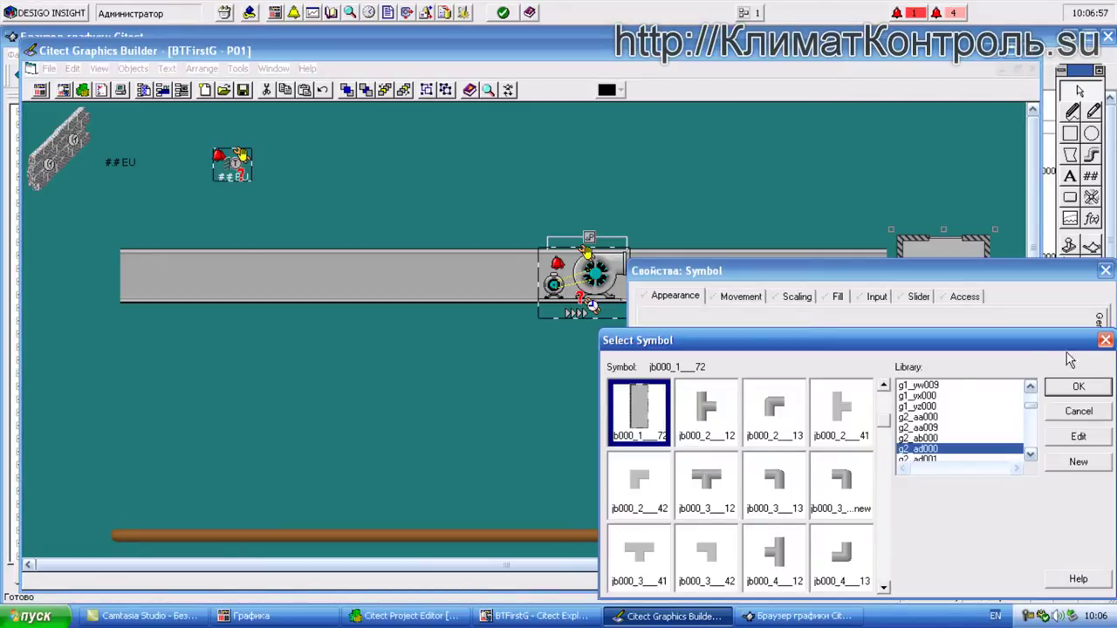
{"action": "left_click", "coordinate": [1106, 340]}
{"action": "left_click", "coordinate": [759, 299]}
{"action": "left_click", "coordinate": [796, 299]}
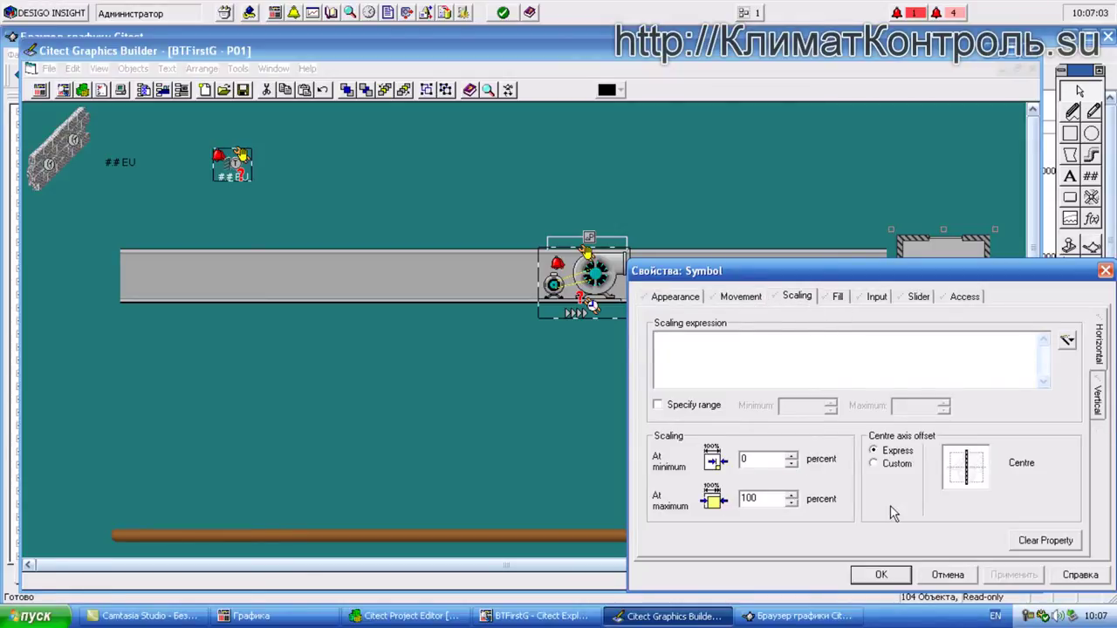
{"action": "left_click", "coordinate": [878, 463]}
{"action": "left_click", "coordinate": [881, 452]}
- Examine the room symbol's fill, input and slider settings, including the Up touch action, and close the properties without changes
{"action": "left_click", "coordinate": [838, 298]}
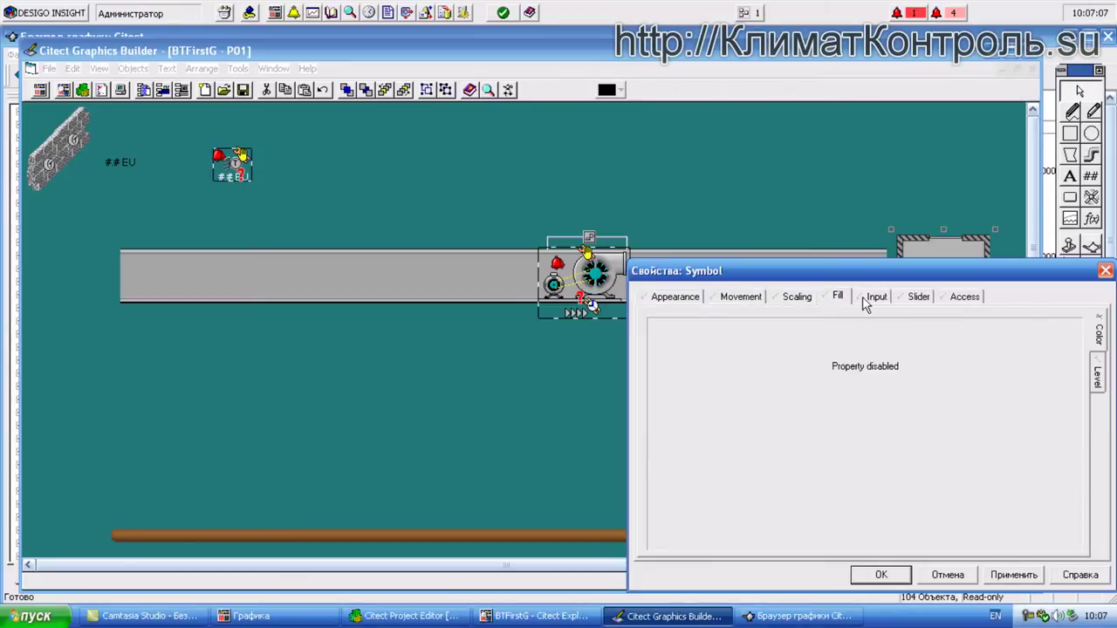
{"action": "left_click", "coordinate": [874, 299]}
{"action": "left_click", "coordinate": [916, 299]}
{"action": "left_click", "coordinate": [882, 298]}
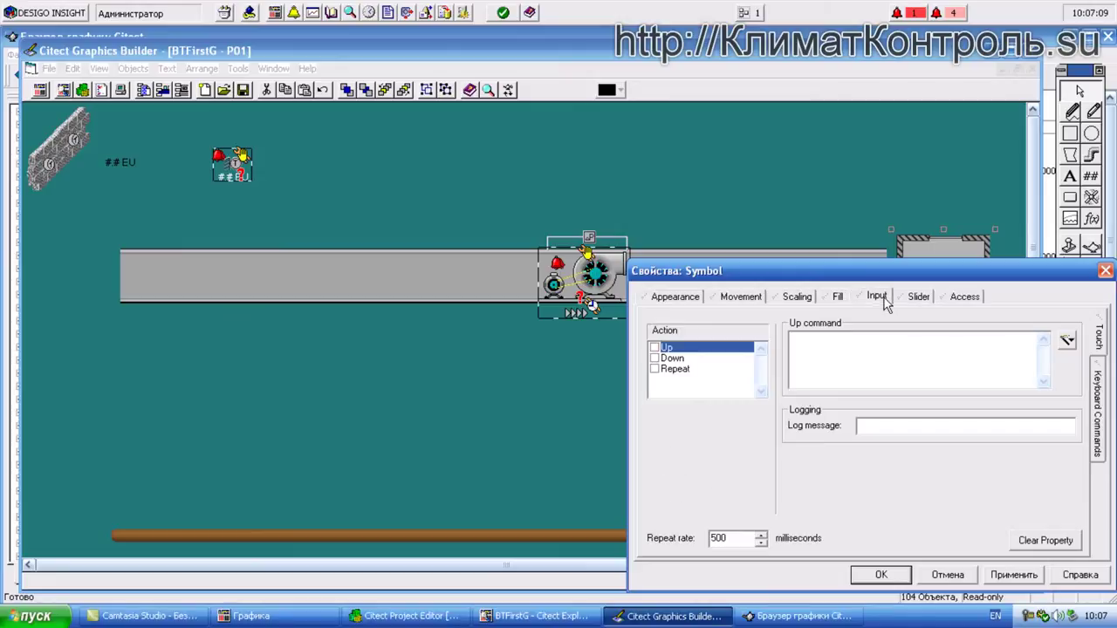
{"action": "left_click", "coordinate": [655, 349]}
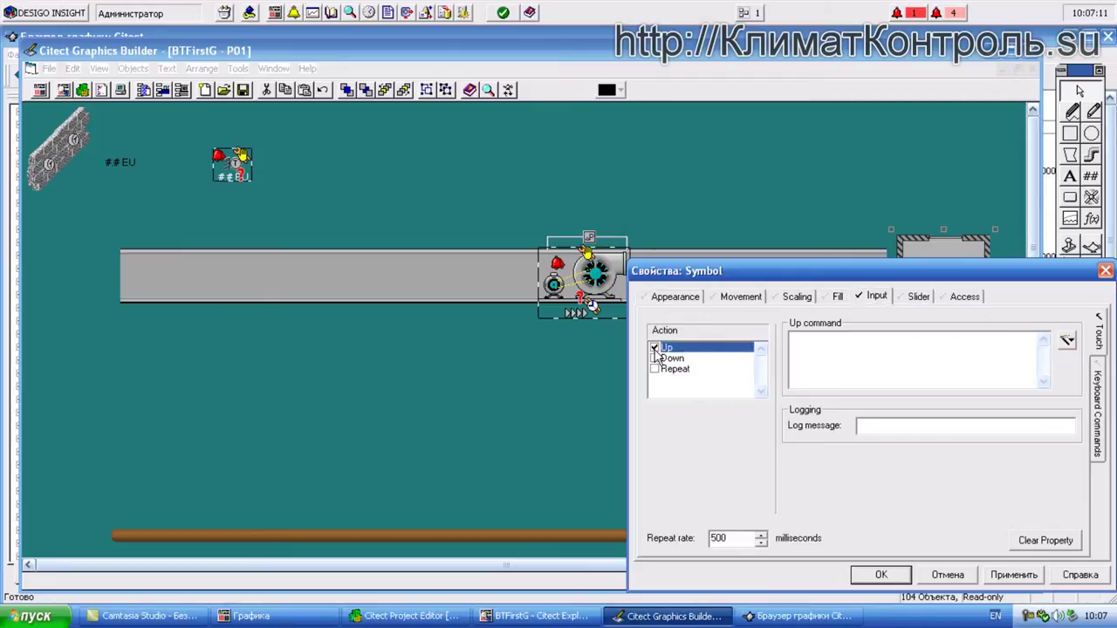
{"action": "left_click", "coordinate": [656, 349]}
{"action": "left_click", "coordinate": [1106, 272]}
- Try the room symbol at the duct's left end, return it to the right end and widen it to 180×270
{"action": "left_click_drag", "start_coordinate": [939, 297], "coordinate": [151, 311]}
{"action": "left_click", "coordinate": [133, 69]}
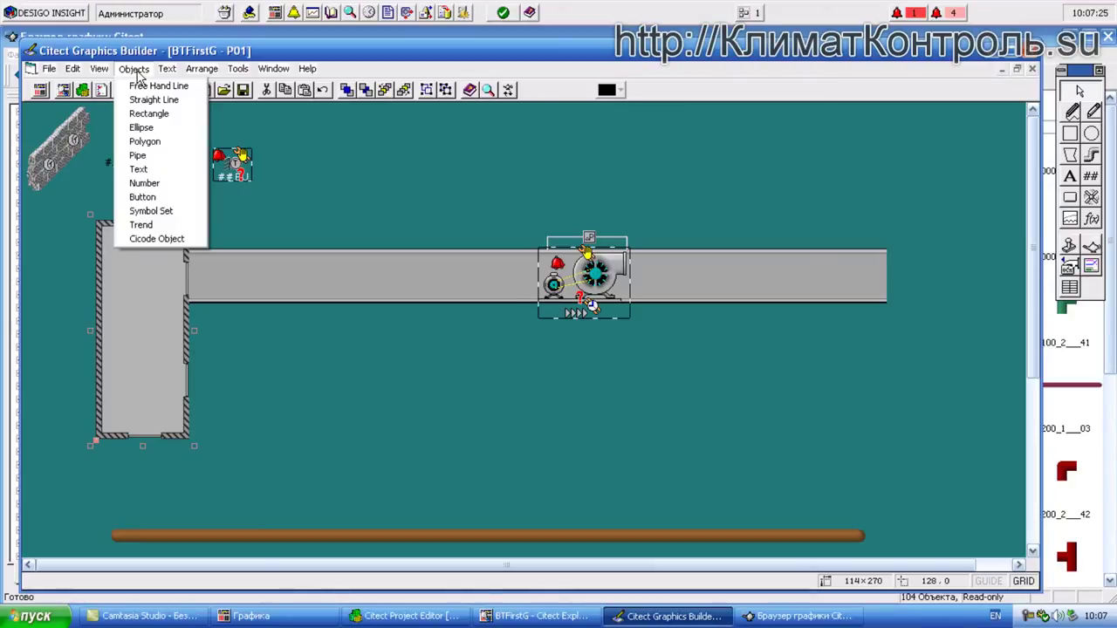
{"action": "mouse_move", "coordinate": [73, 72]}
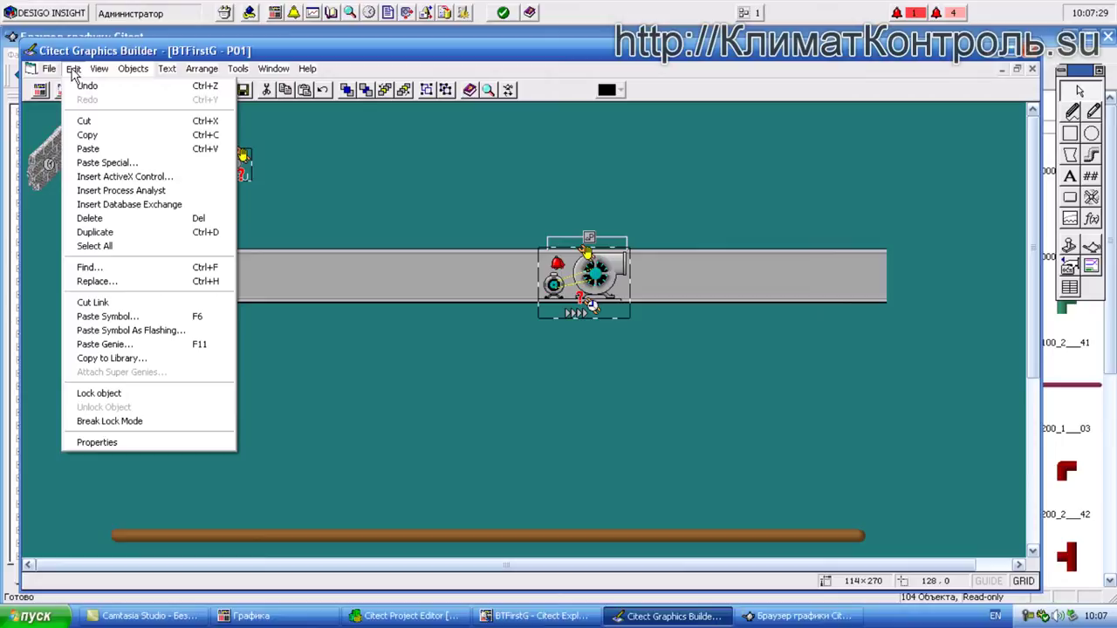
{"action": "left_click", "coordinate": [291, 461]}
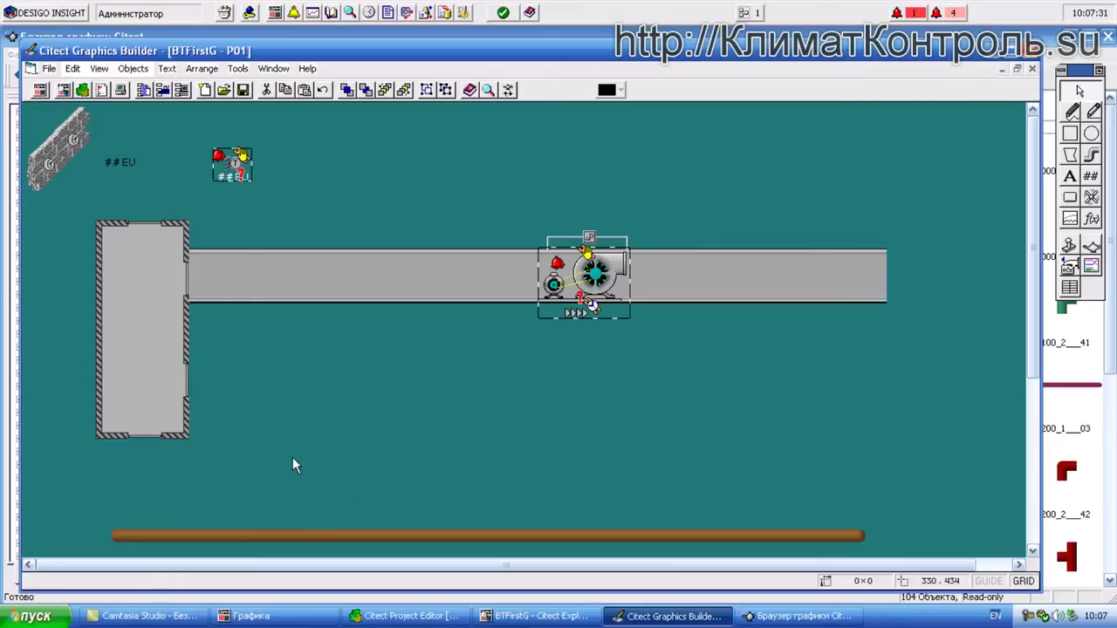
{"action": "left_click_drag", "start_coordinate": [137, 351], "coordinate": [862, 345]}
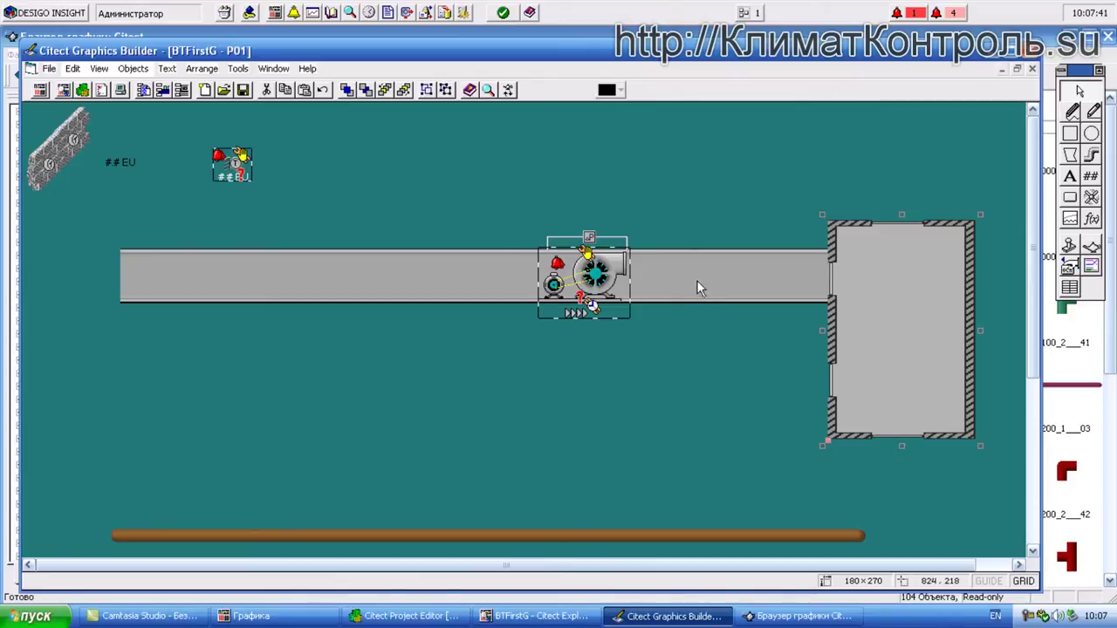
- Shorten the duct, shift it slightly down clear of the room symbol, and realign the fan genie on it
{"action": "left_click_drag", "start_coordinate": [771, 287], "coordinate": [704, 289]}
{"action": "left_click_drag", "start_coordinate": [795, 274], "coordinate": [640, 274]}
{"action": "left_click_drag", "start_coordinate": [459, 277], "coordinate": [594, 289]}
{"action": "left_click", "coordinate": [591, 288]}
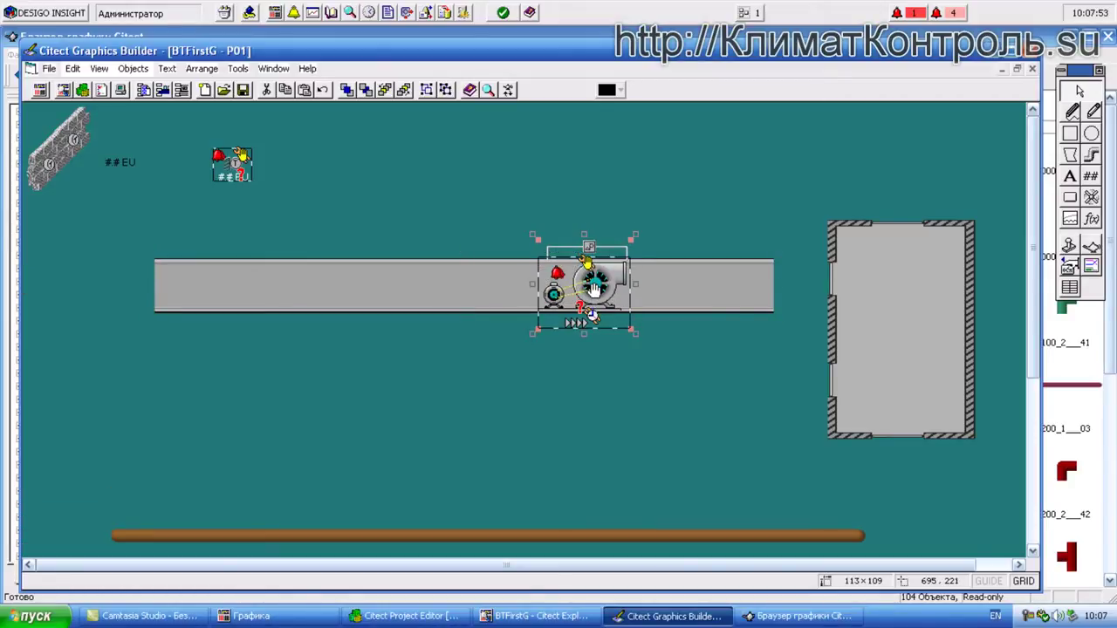
- Move the room symbol against the duct's right end and make it taller so its upper-left opening meets the duct
{"action": "left_click_drag", "start_coordinate": [904, 299], "coordinate": [861, 307]}
{"action": "left_click_drag", "start_coordinate": [856, 237], "coordinate": [850, 268]}
{"action": "left_click", "coordinate": [960, 234]}
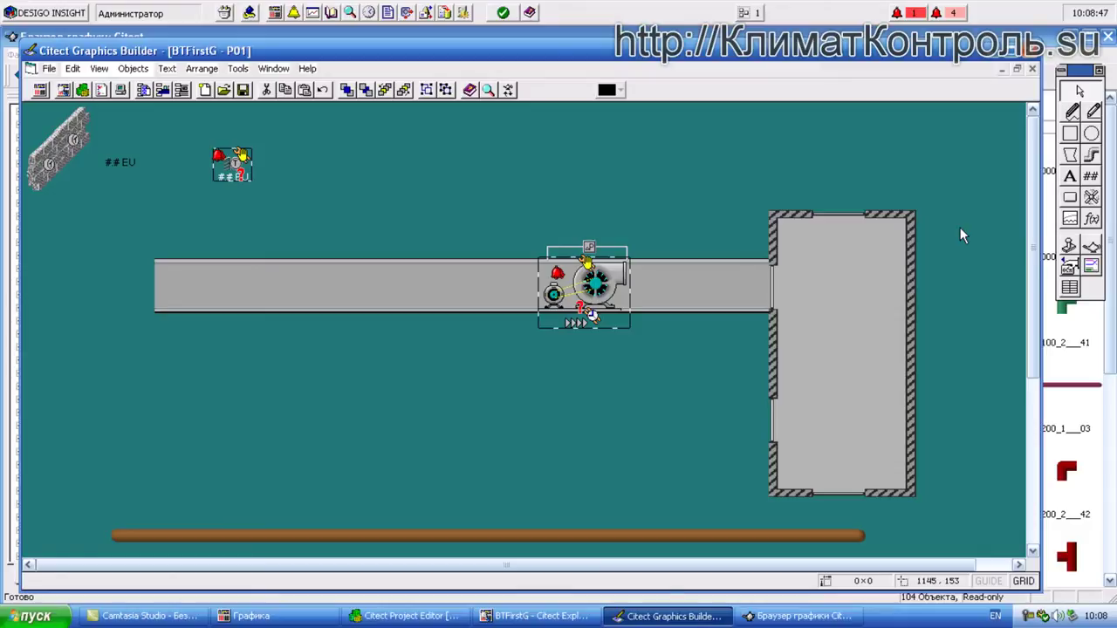
- Examine the parameters of the outside temperature genie ca100_4_tz01_sg and close its form unchanged
{"action": "double_click", "coordinate": [229, 164]}
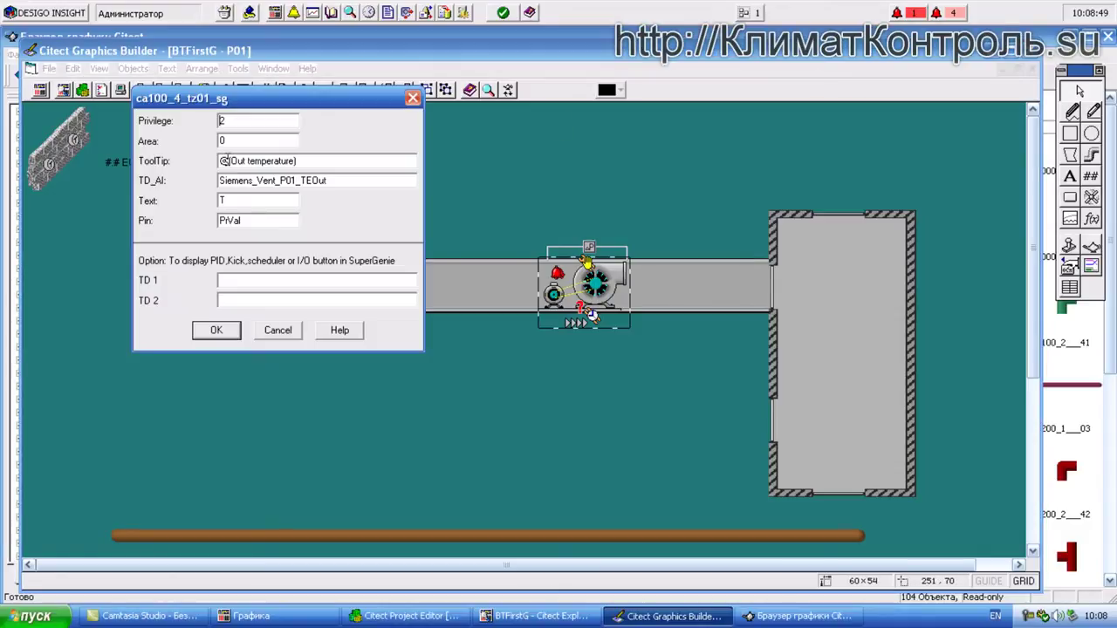
{"action": "left_click", "coordinate": [413, 99]}
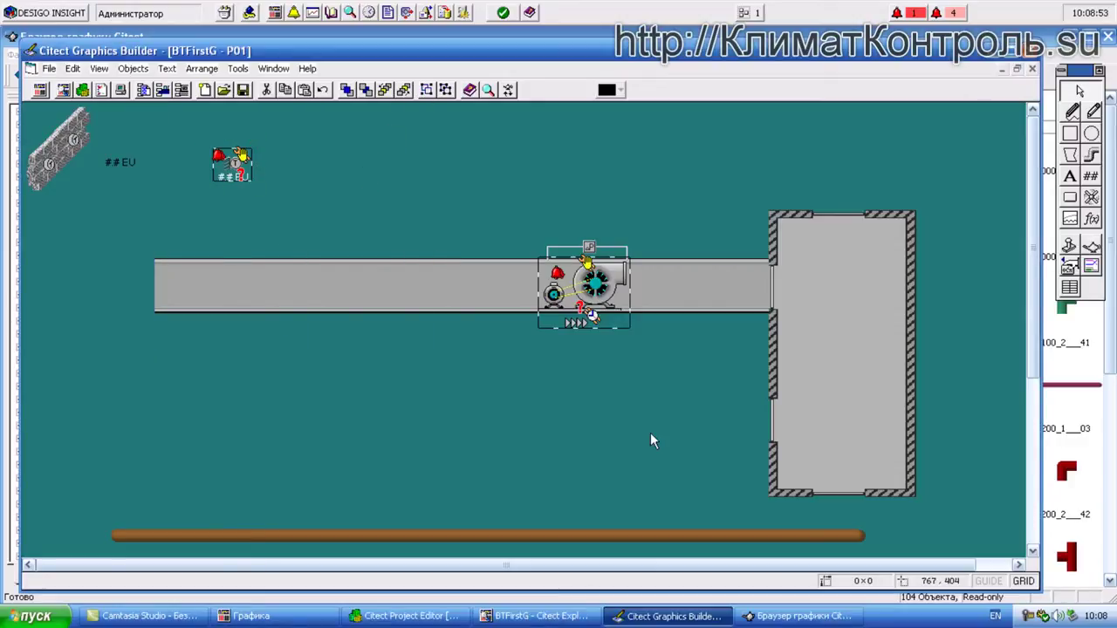
- Switch to the Citect graphics browser and examine the heating pump, boiler system, cooling tower and SBT INT chiller symbol libraries
{"action": "left_click", "coordinate": [803, 616]}
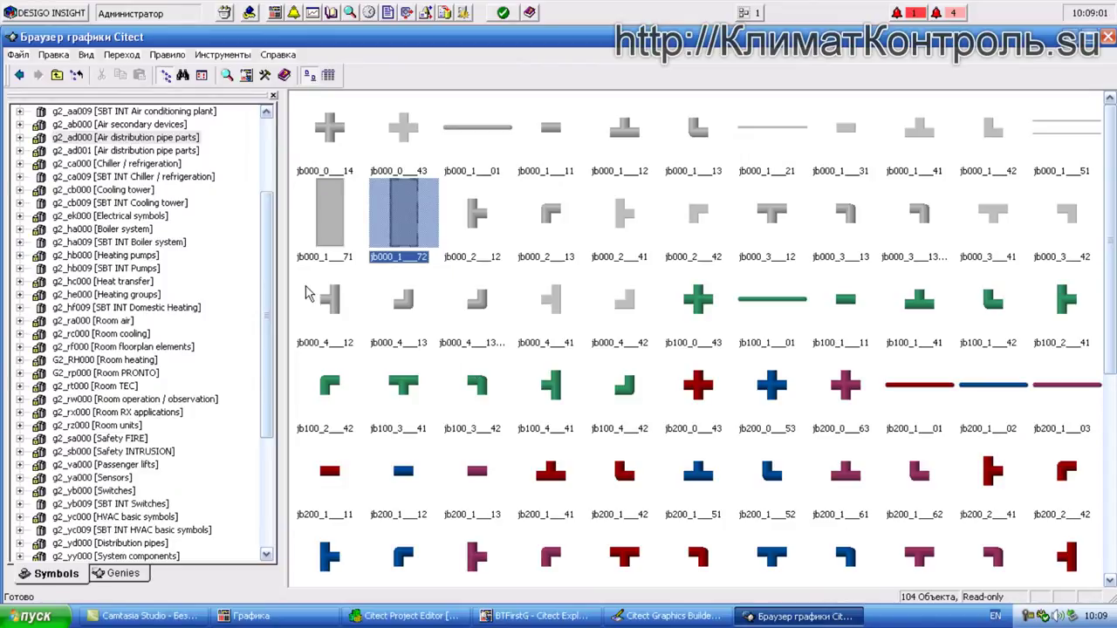
{"action": "scroll", "coordinate": [491, 295], "scroll_direction": "down", "scroll_amount": 5}
{"action": "scroll", "coordinate": [491, 295], "scroll_direction": "up", "scroll_amount": 5}
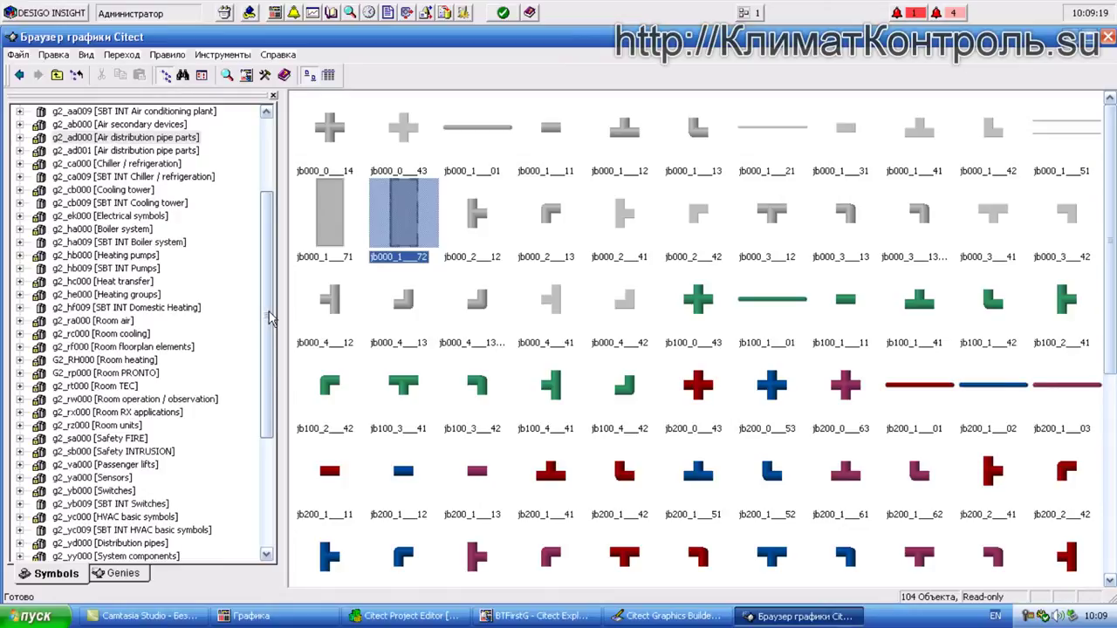
{"action": "left_click", "coordinate": [133, 256]}
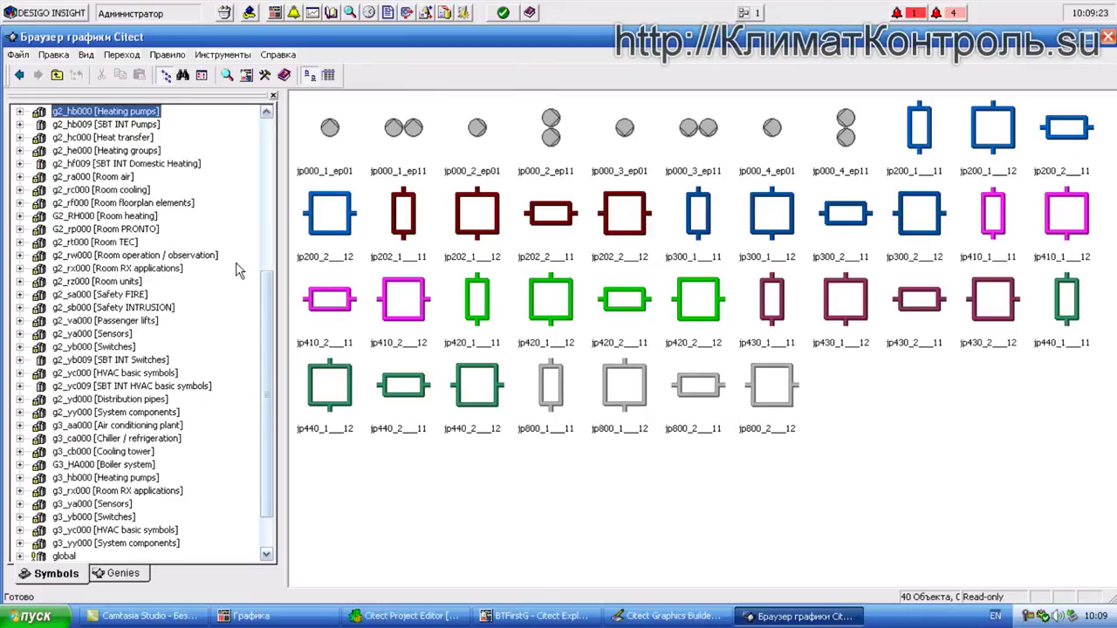
{"action": "scroll", "coordinate": [238, 270], "scroll_direction": "up", "scroll_amount": 6}
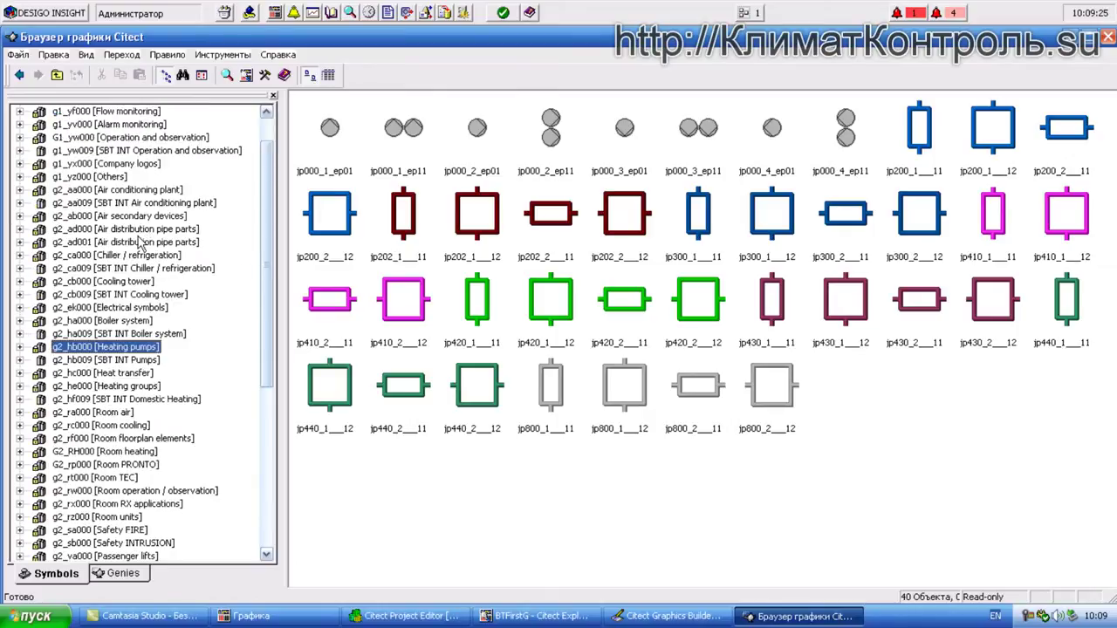
{"action": "left_click", "coordinate": [172, 269]}
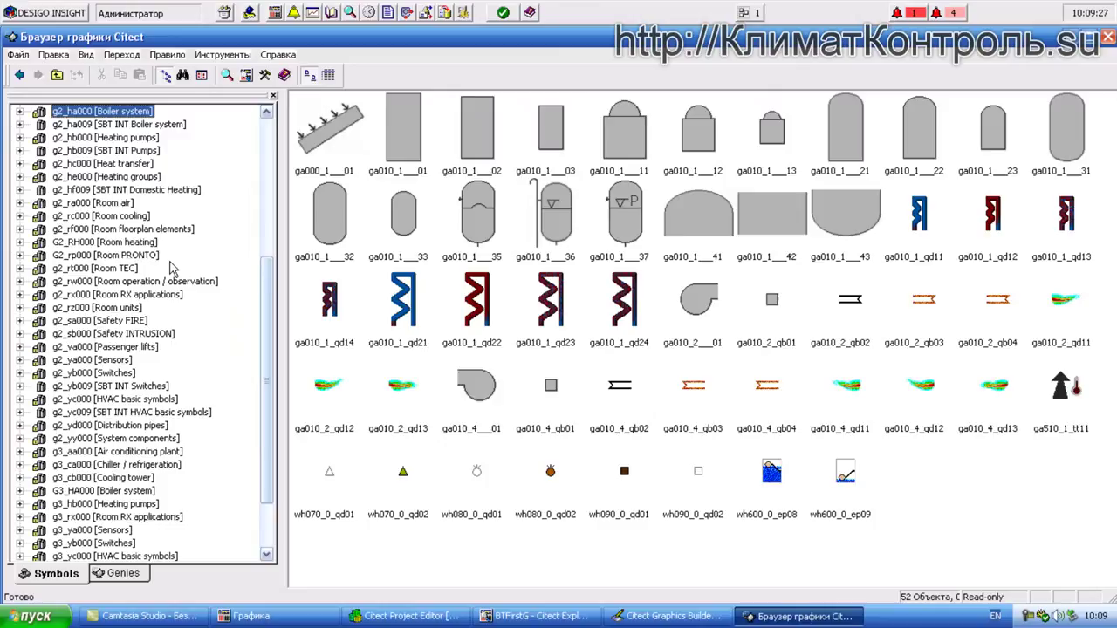
{"action": "key", "text": "Up"}
{"action": "key", "text": "Up"}
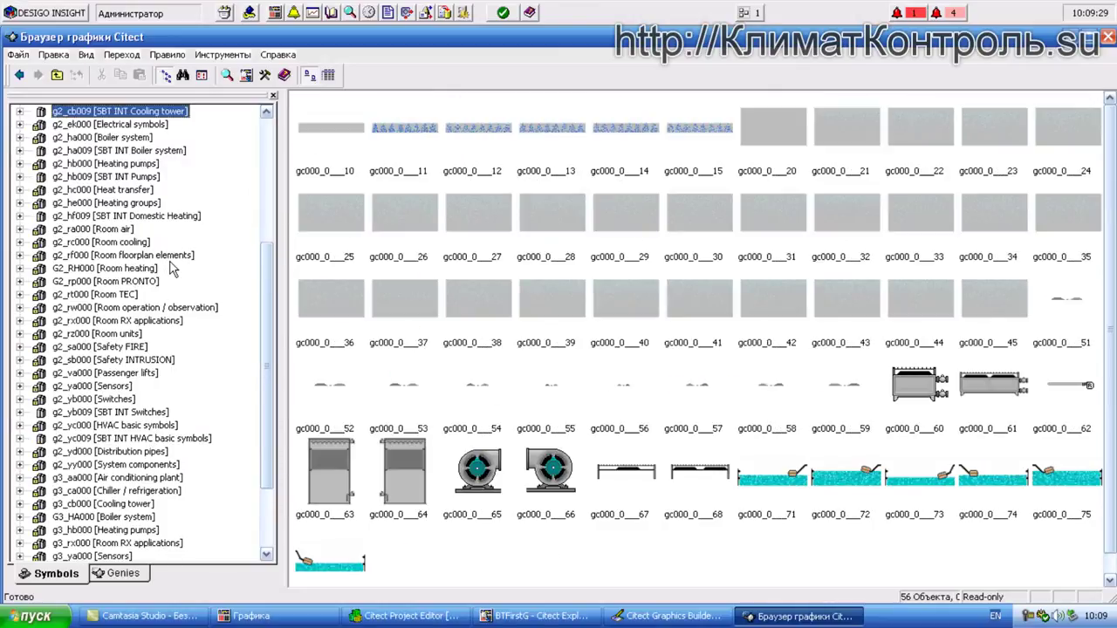
{"action": "key", "text": "Up"}
{"action": "key", "text": "Up"}
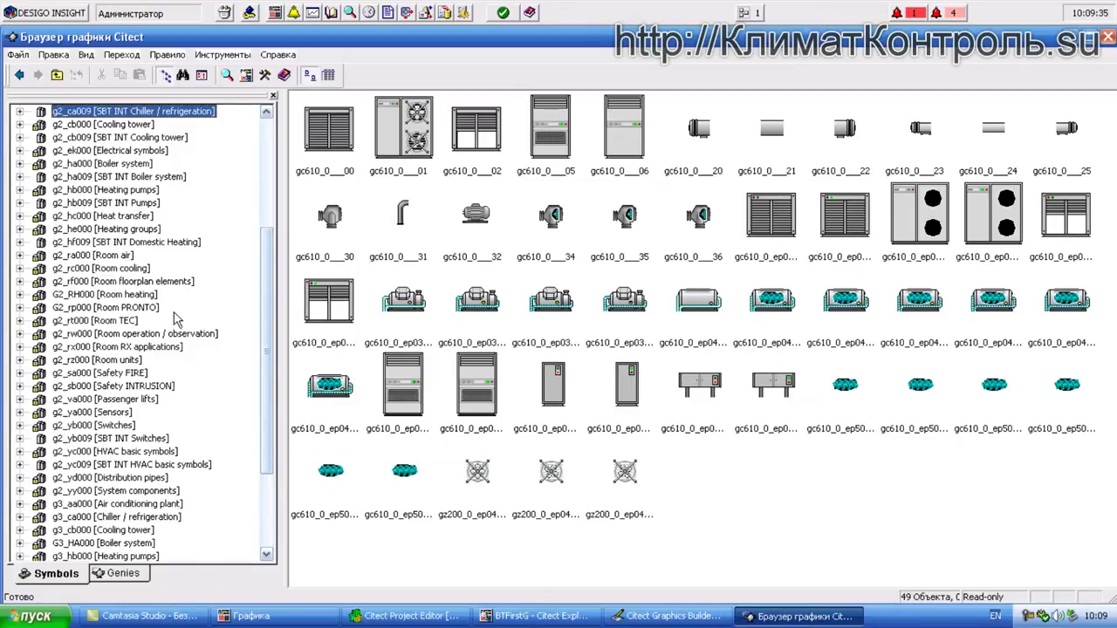
- Examine the symbol libraries from g2_ca000 [Chiller / refrigeration] up through air conditioning plant and company logos to g1_yw009
{"action": "scroll", "coordinate": [174, 320], "scroll_direction": "up", "scroll_amount": 5}
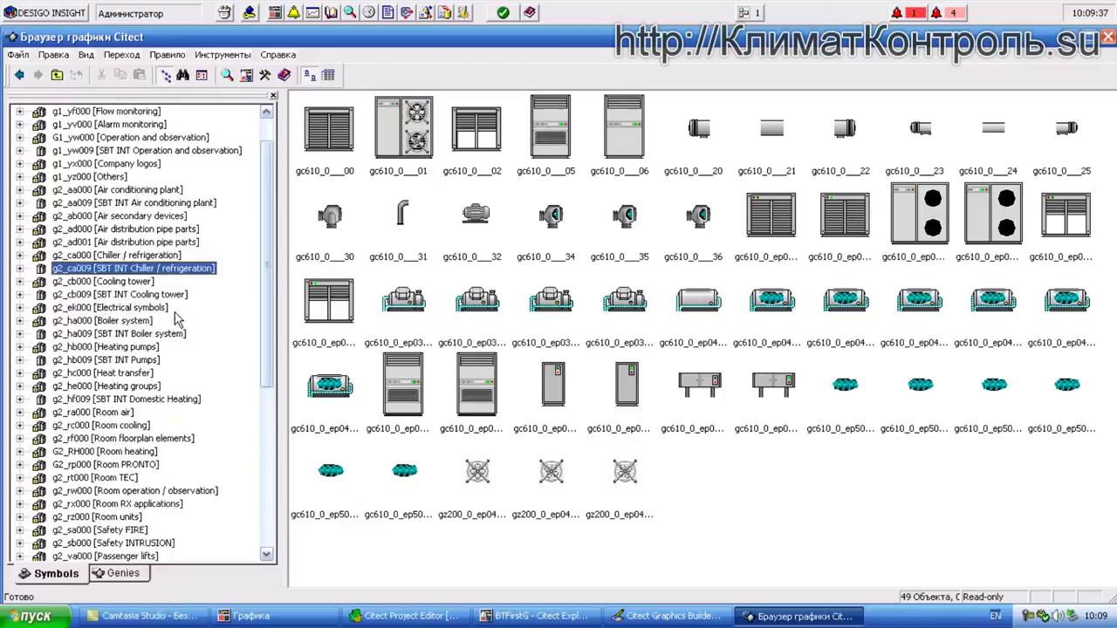
{"action": "left_click", "coordinate": [138, 296]}
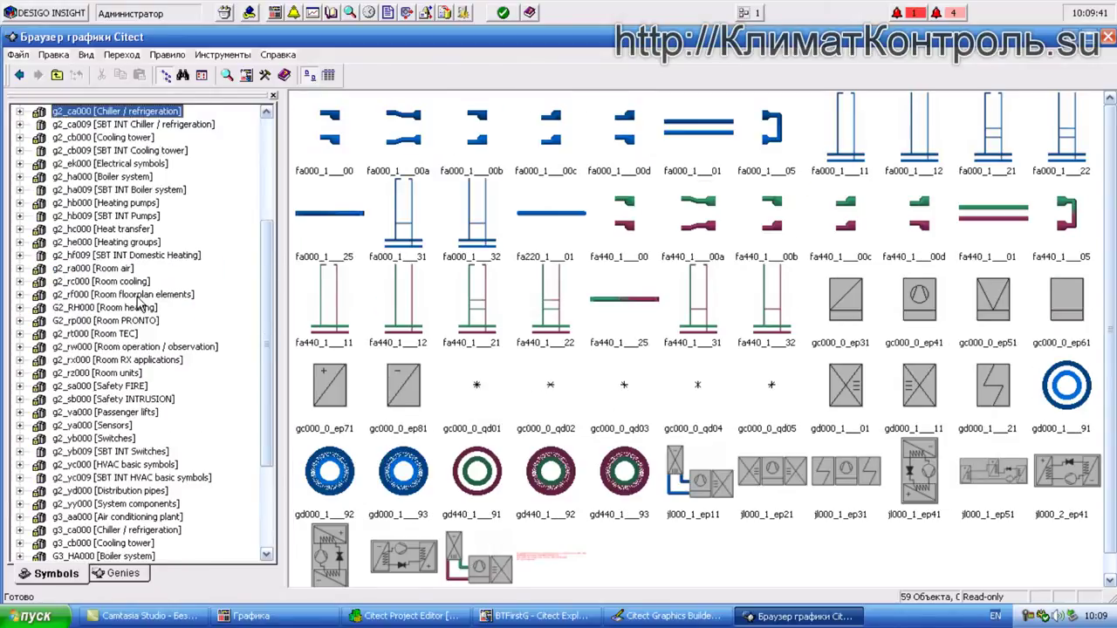
{"action": "key", "text": "Up"}
{"action": "key", "text": "Up"}
{"action": "key", "text": "Up"}
{"action": "key", "text": "Up"}
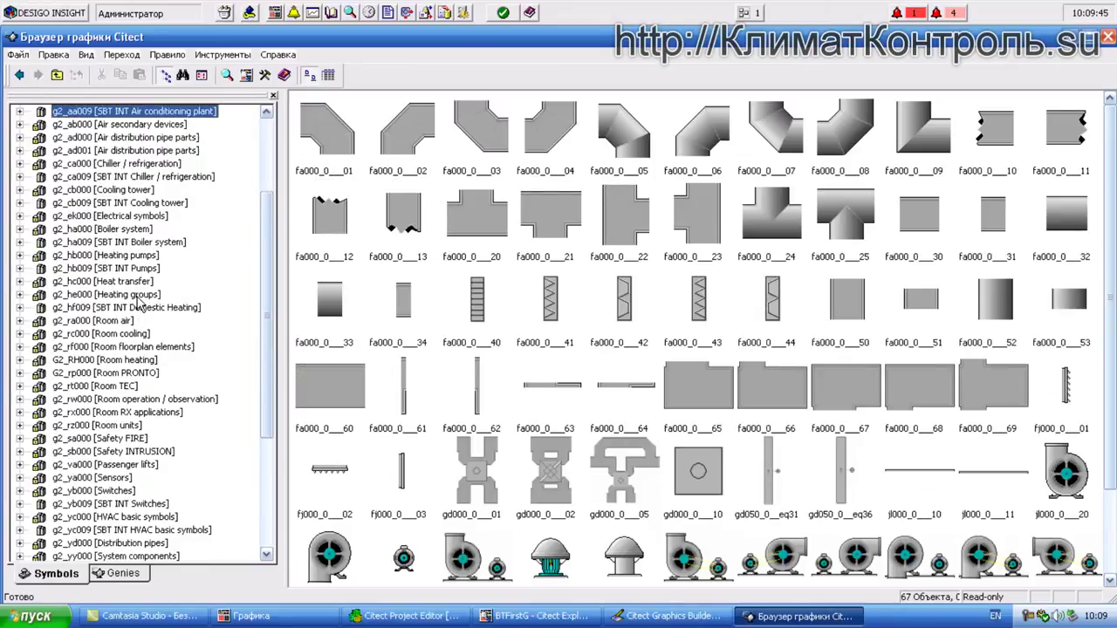
{"action": "key", "text": "Up"}
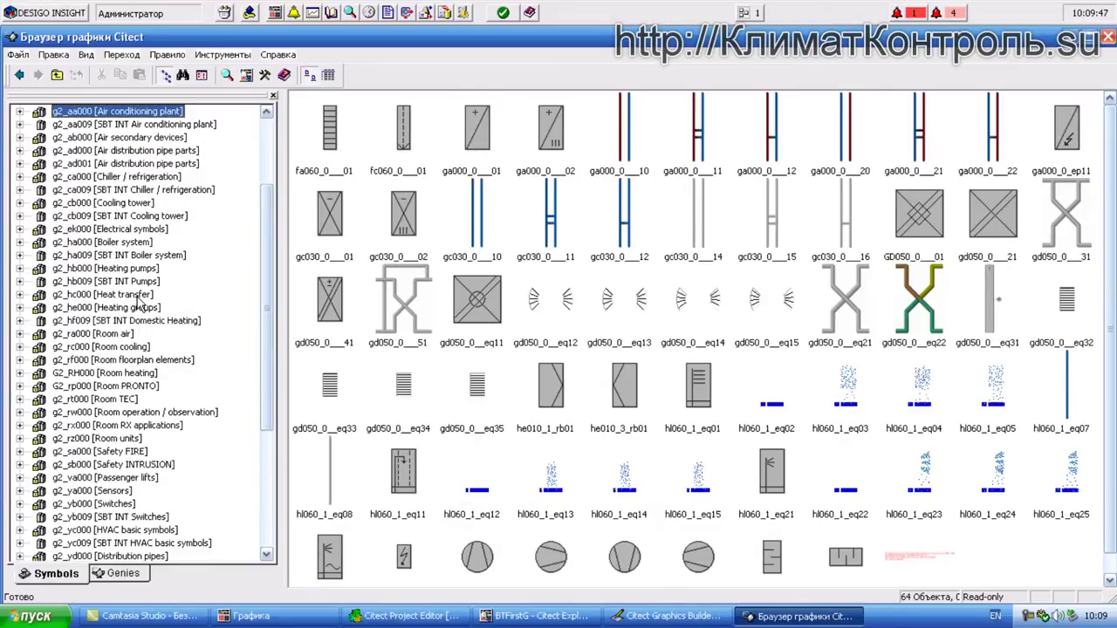
{"action": "key", "text": "Up"}
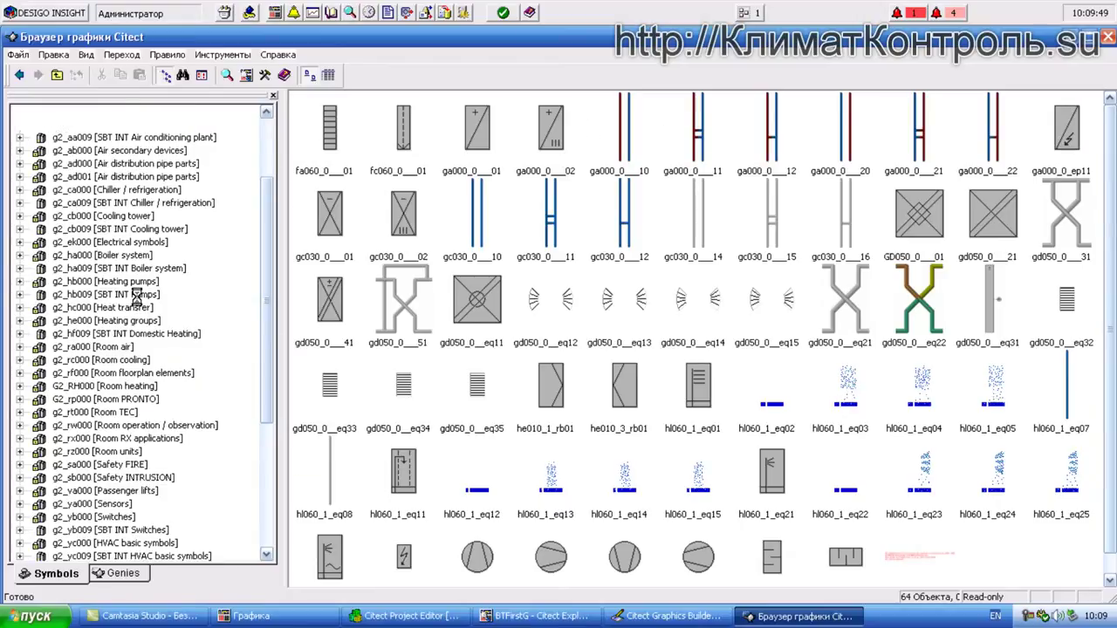
{"action": "key", "text": "Up"}
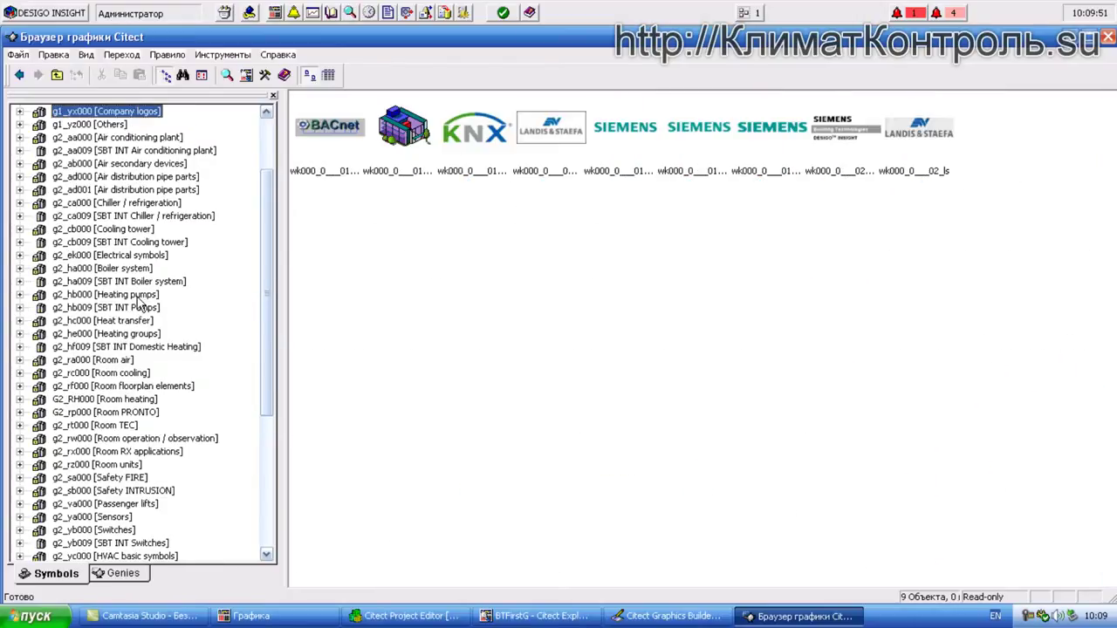
{"action": "key", "text": "Up"}
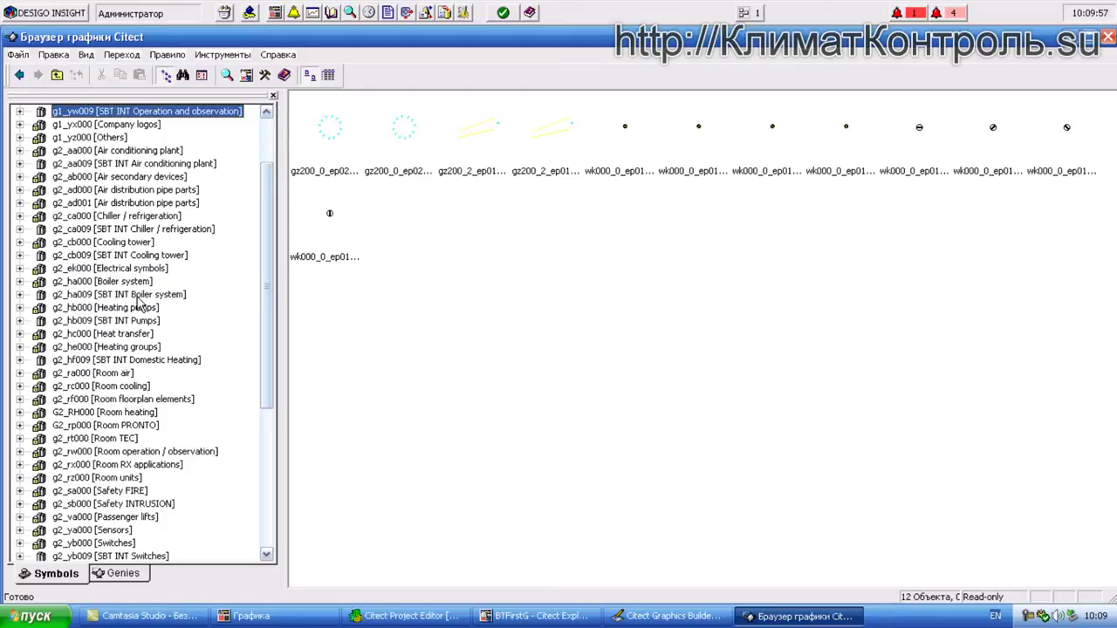
- Insert heater symbol ga000_0___01 from g2_aa000 [Air conditioning plant] and place it inside the duct, left of the fan
{"action": "left_click", "coordinate": [146, 154]}
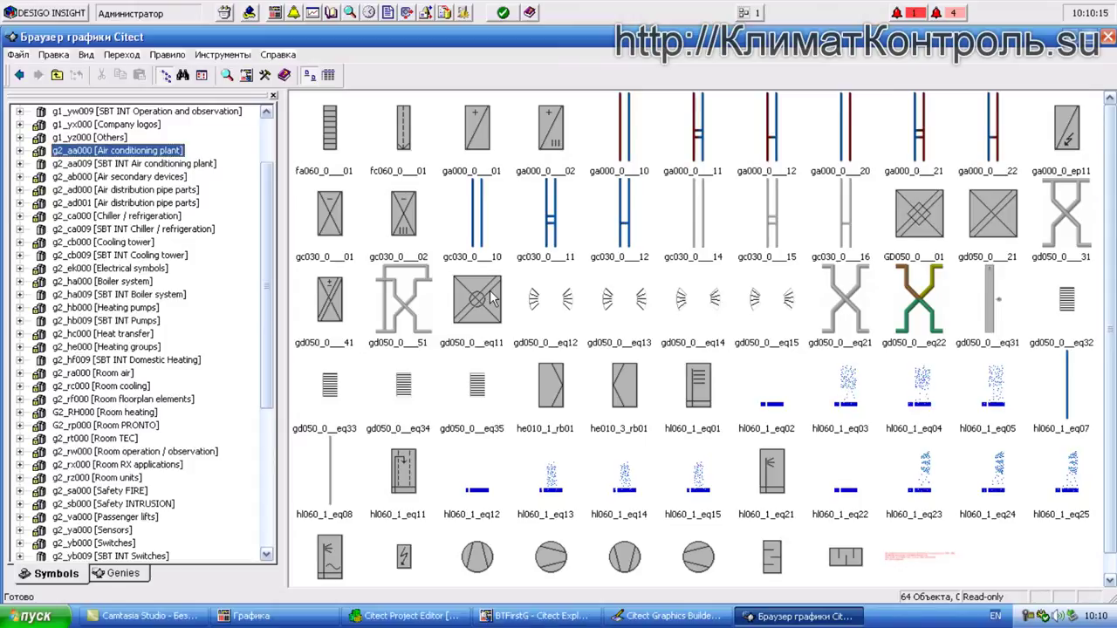
{"action": "left_click", "coordinate": [478, 131]}
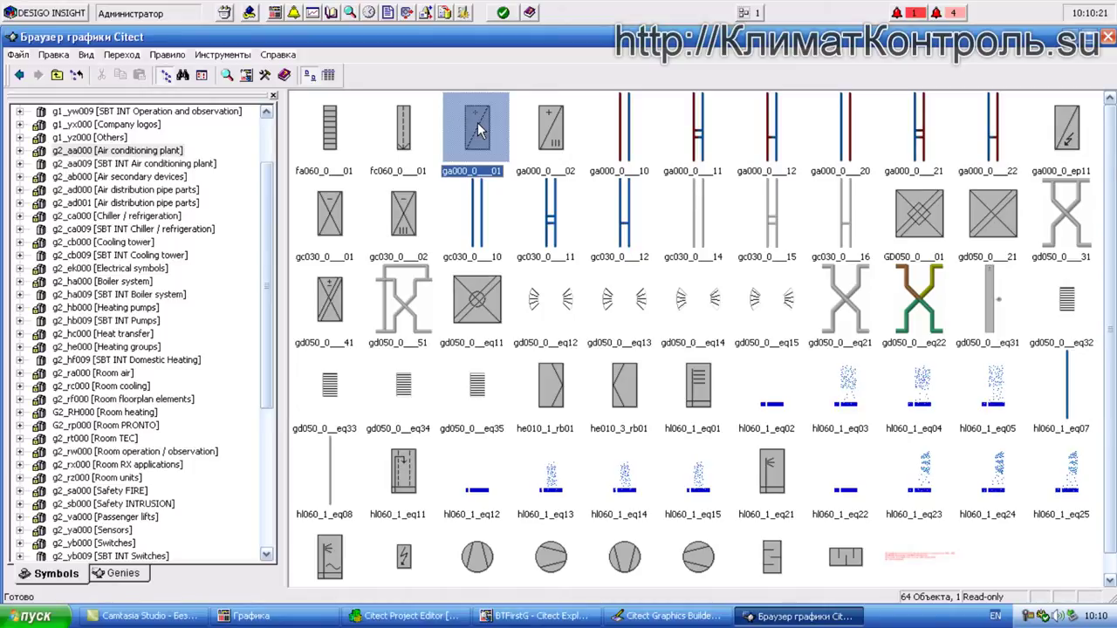
{"action": "double_click", "coordinate": [477, 131]}
{"action": "left_click", "coordinate": [410, 295]}
{"action": "left_click_drag", "start_coordinate": [437, 289], "coordinate": [427, 321]}
{"action": "left_click", "coordinate": [429, 332]}
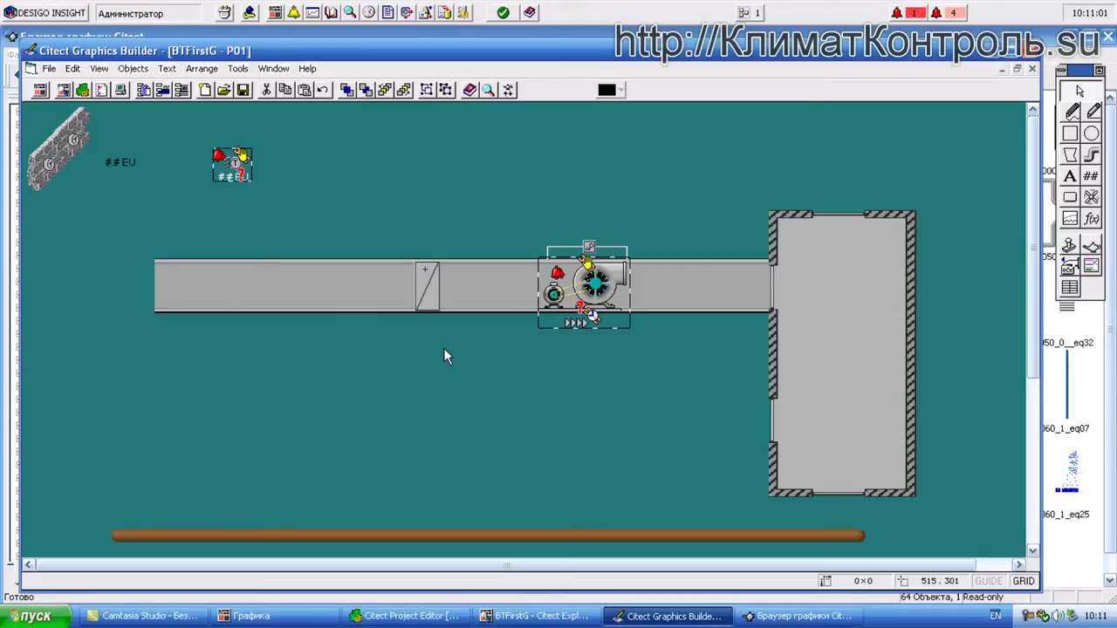
- Insert pipe symbol ga000_0___22 from g2_aa000 [Air conditioning plant] and place it directly below the heater
{"action": "left_click", "coordinate": [838, 616]}
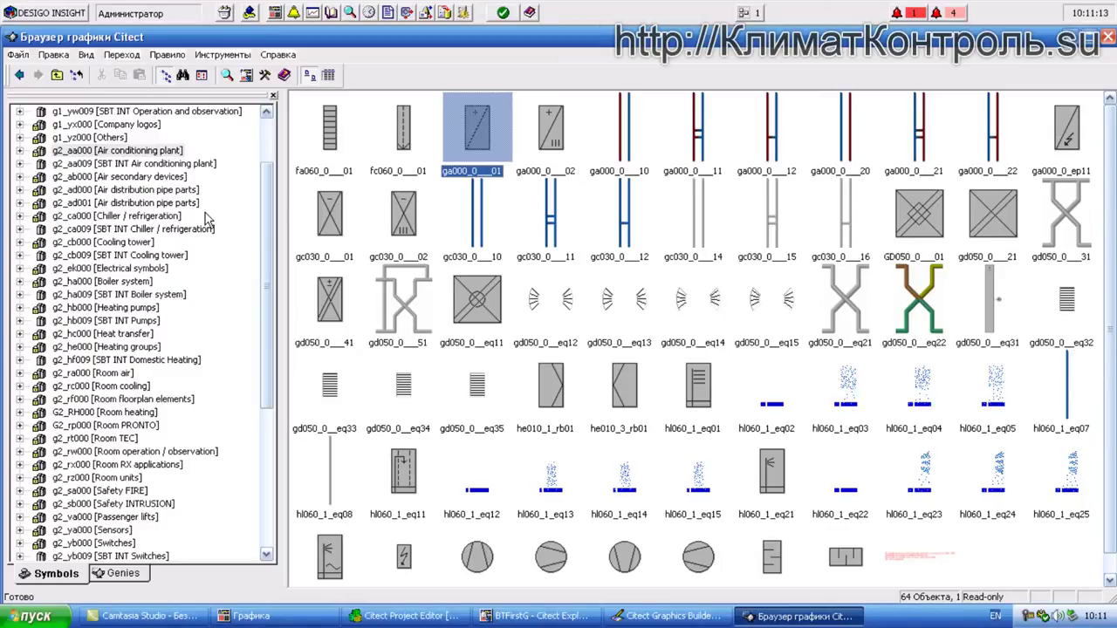
{"action": "left_click", "coordinate": [993, 124]}
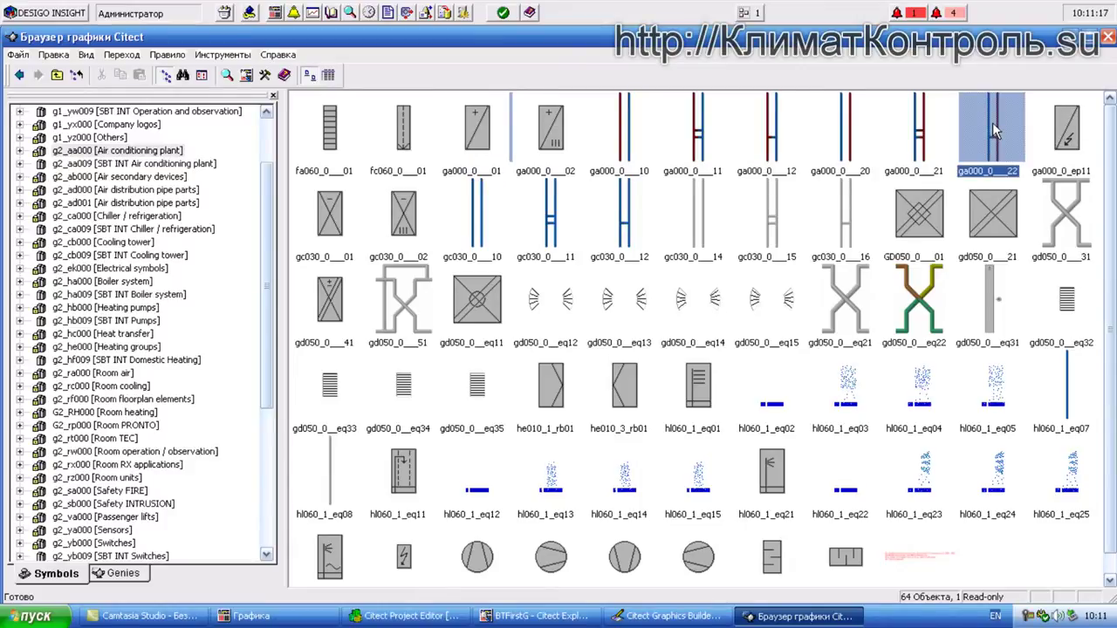
{"action": "double_click", "coordinate": [992, 124]}
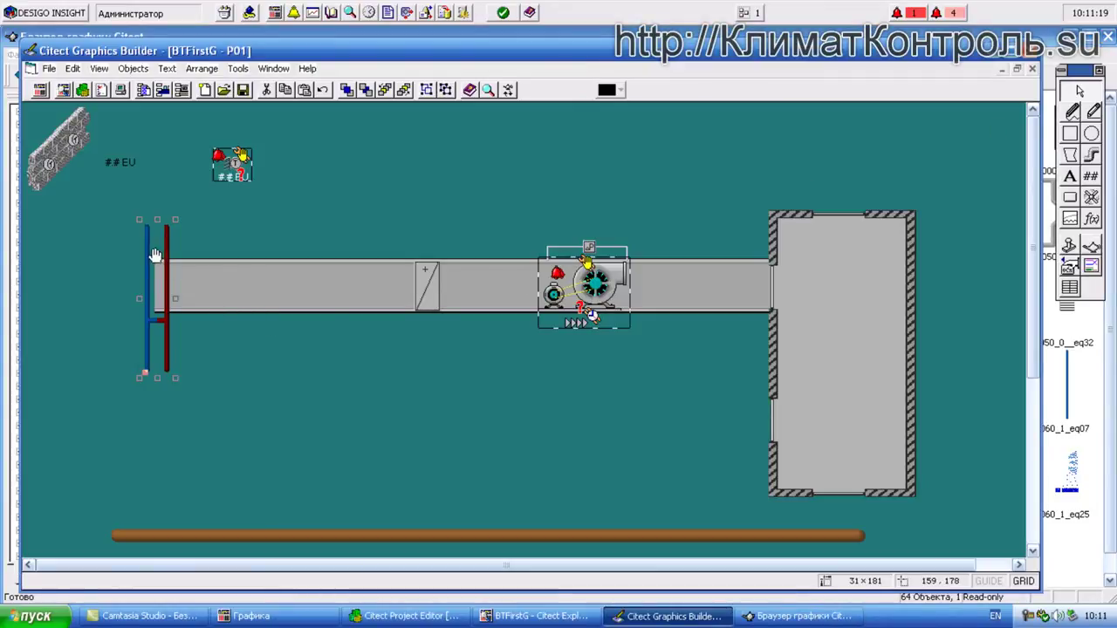
{"action": "left_click_drag", "start_coordinate": [168, 253], "coordinate": [438, 340]}
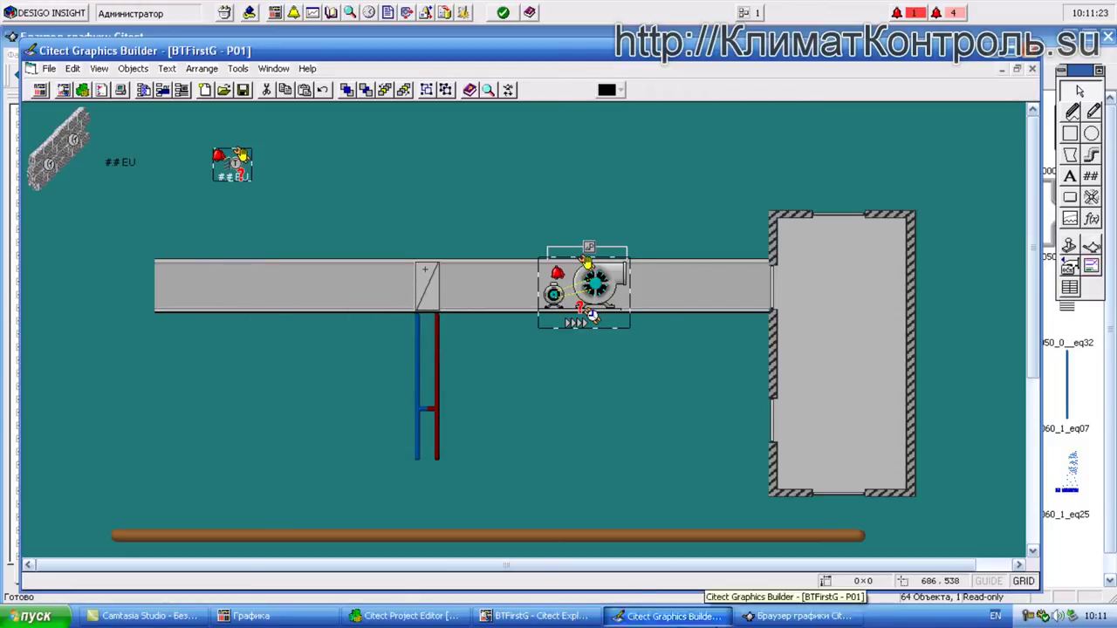
- Insert valve genie fj000_2_eq65_sg from the p2_yc009 [SBT INT Valves and dampers] library onto page P01
{"action": "left_click", "coordinate": [768, 624]}
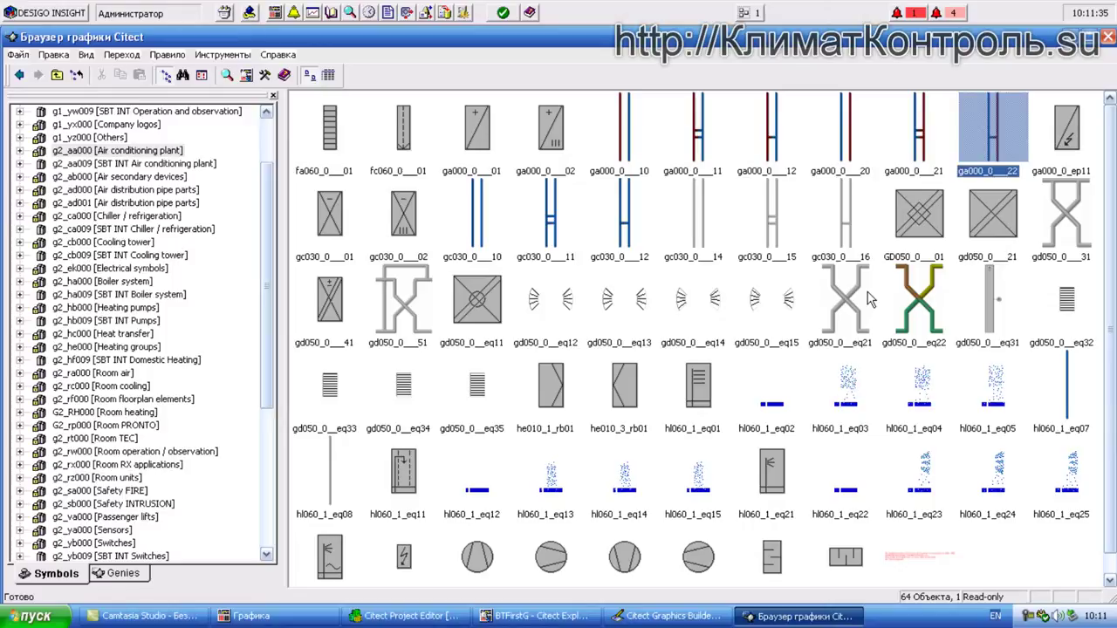
{"action": "left_click", "coordinate": [785, 616]}
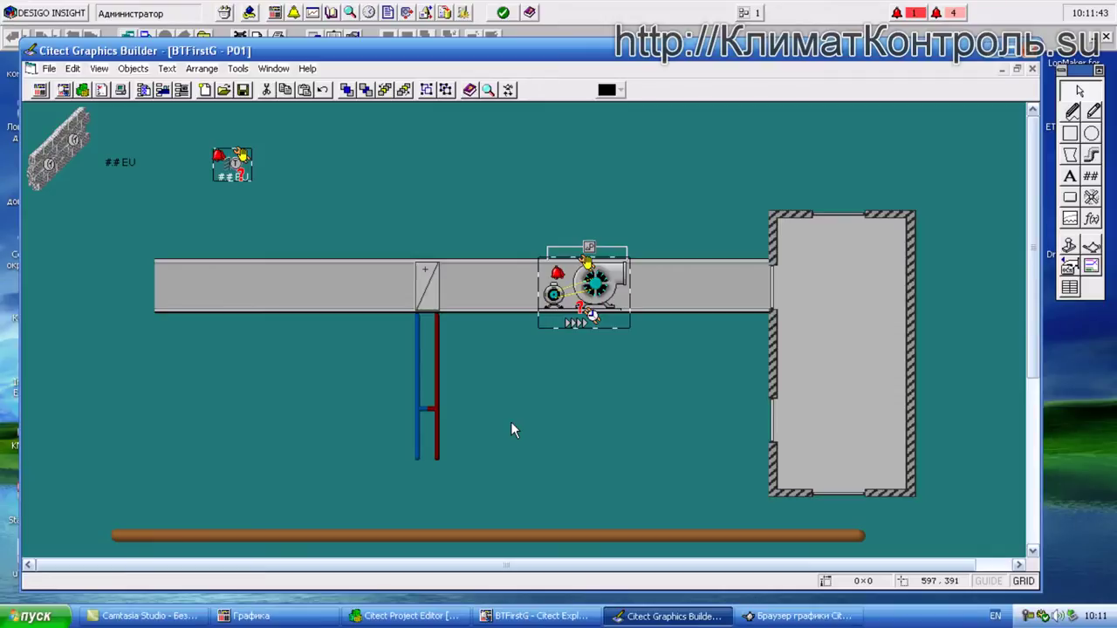
{"action": "left_click", "coordinate": [803, 616]}
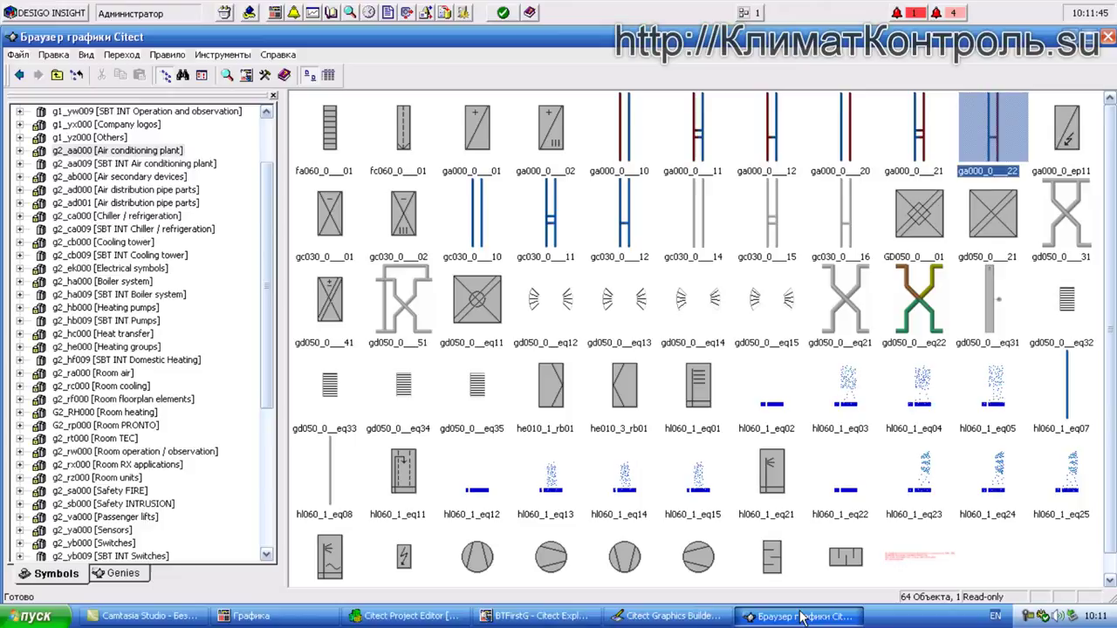
{"action": "scroll", "coordinate": [712, 467], "scroll_direction": "down", "scroll_amount": 1}
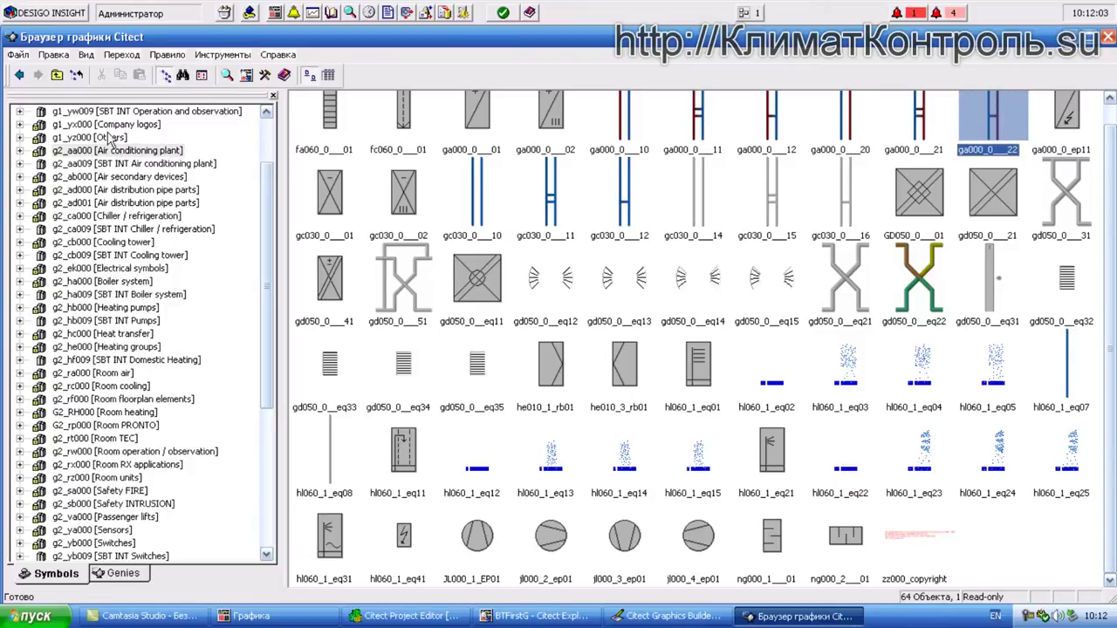
{"action": "left_click", "coordinate": [131, 576]}
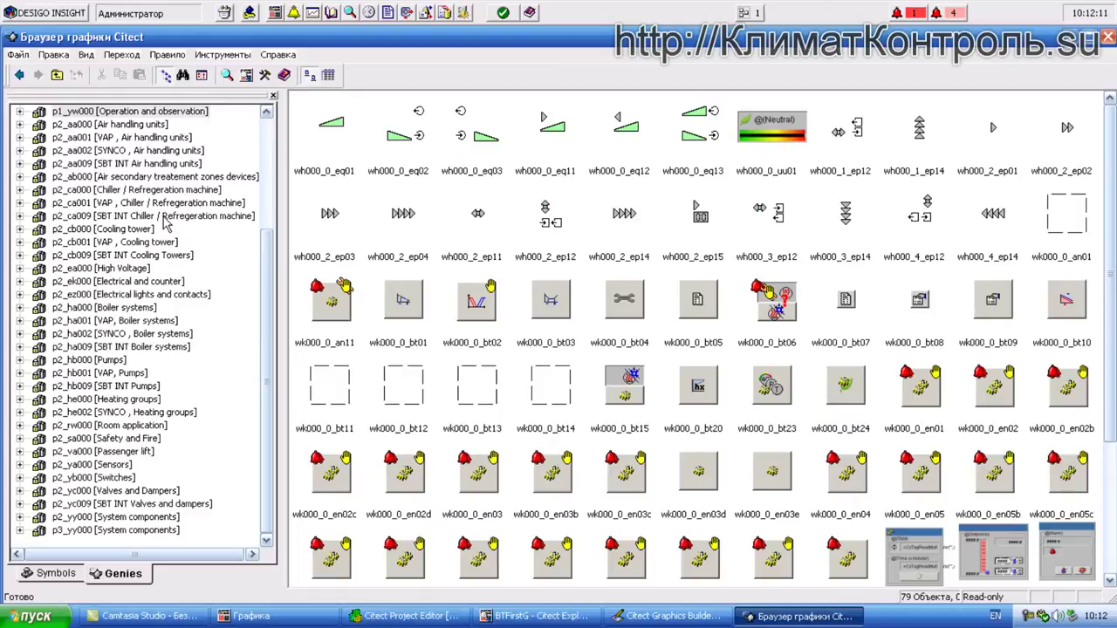
{"action": "left_click", "coordinate": [118, 504]}
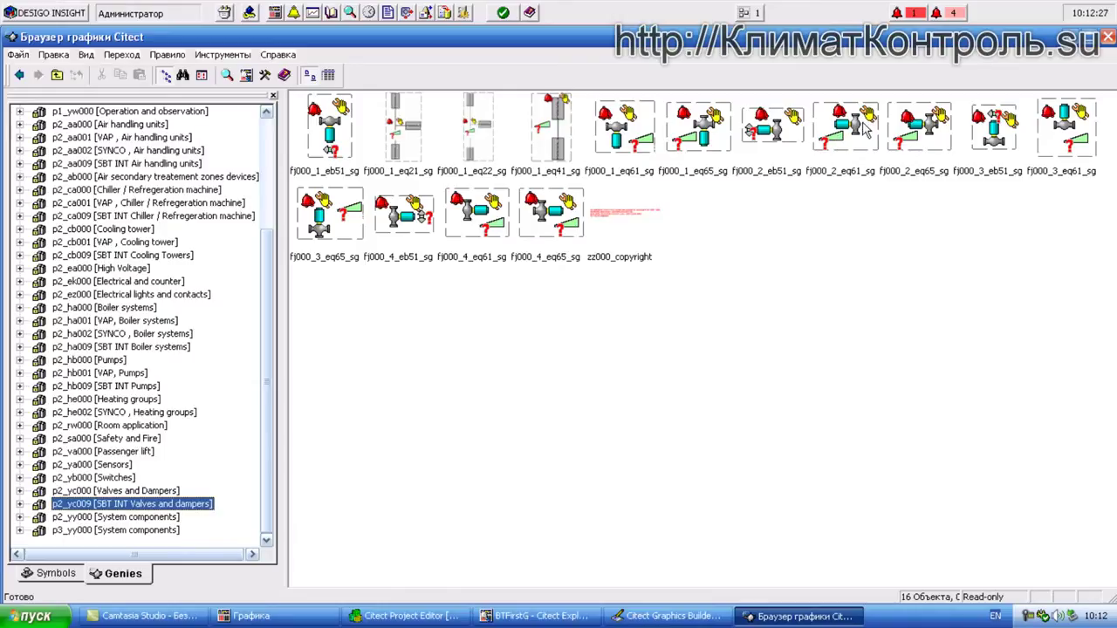
{"action": "left_click", "coordinate": [915, 131]}
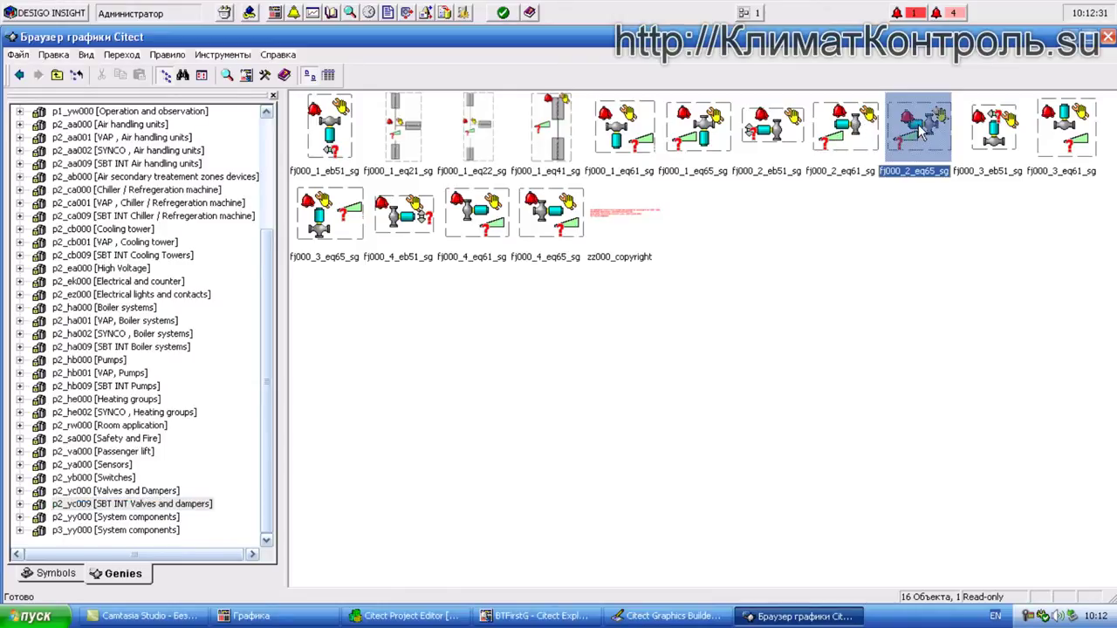
{"action": "double_click", "coordinate": [918, 126]}
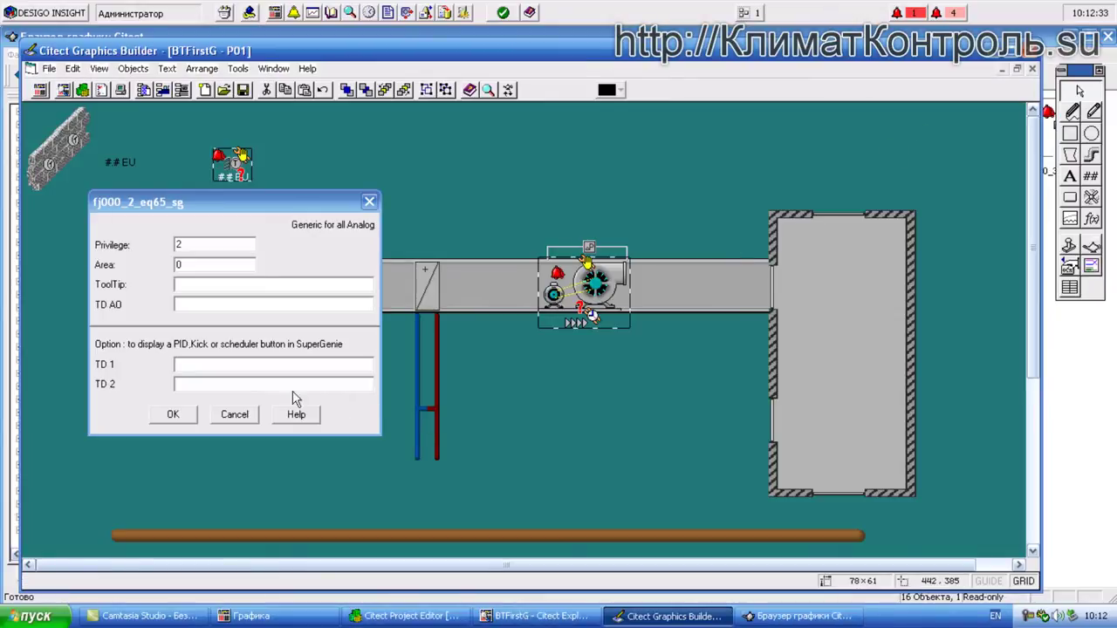
{"action": "left_click_drag", "start_coordinate": [238, 209], "coordinate": [347, 210]}
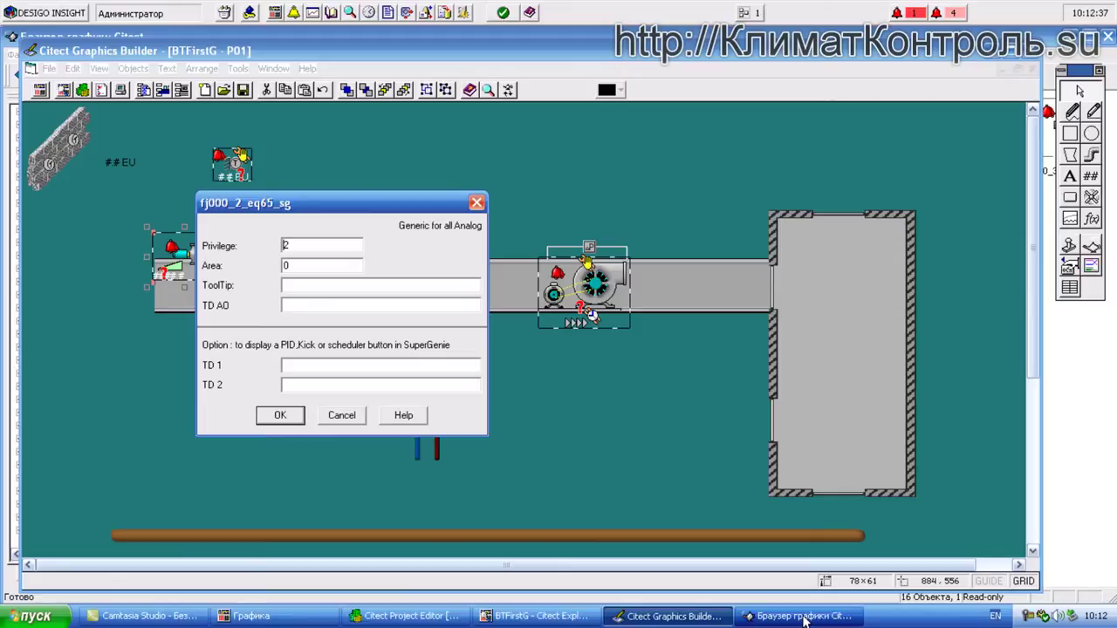
- Copy the Citect tag of the HeatVlv object under Siemens > Vent > P01 in the object catalogue and close the catalogue
{"action": "left_click", "coordinate": [349, 12]}
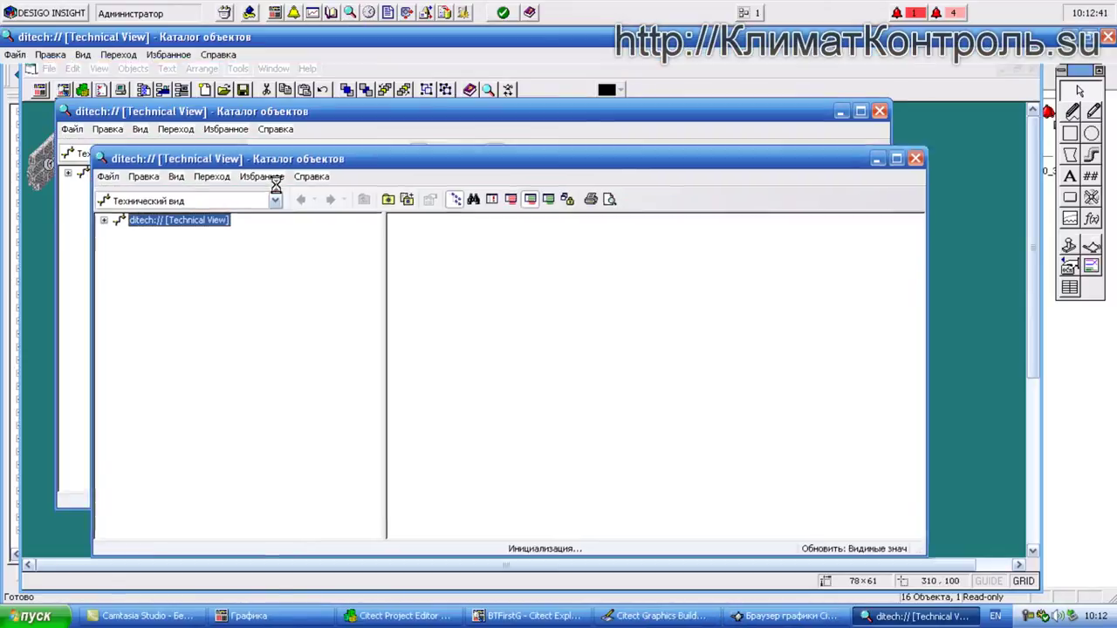
{"action": "left_click", "coordinate": [10, 98]}
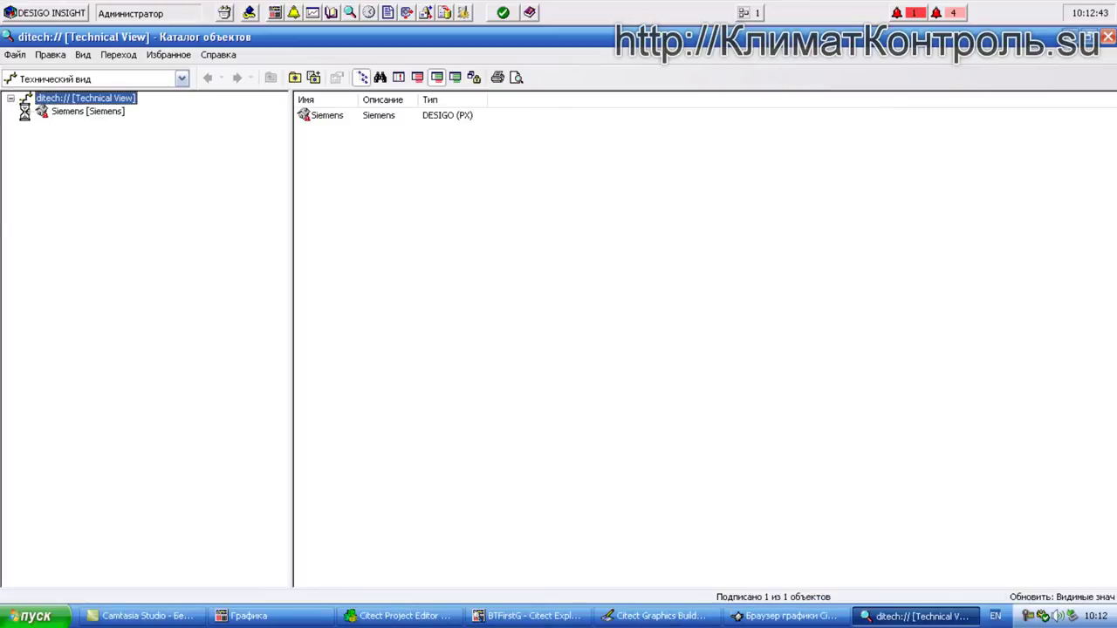
{"action": "left_click", "coordinate": [26, 110]}
{"action": "left_click", "coordinate": [42, 190]}
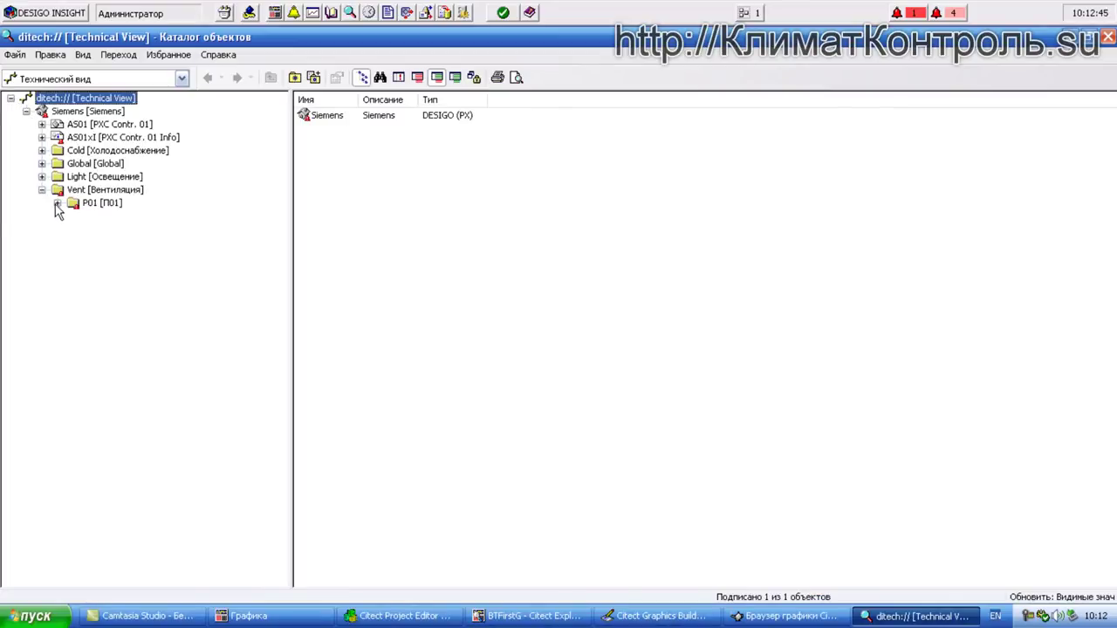
{"action": "left_click", "coordinate": [58, 203]}
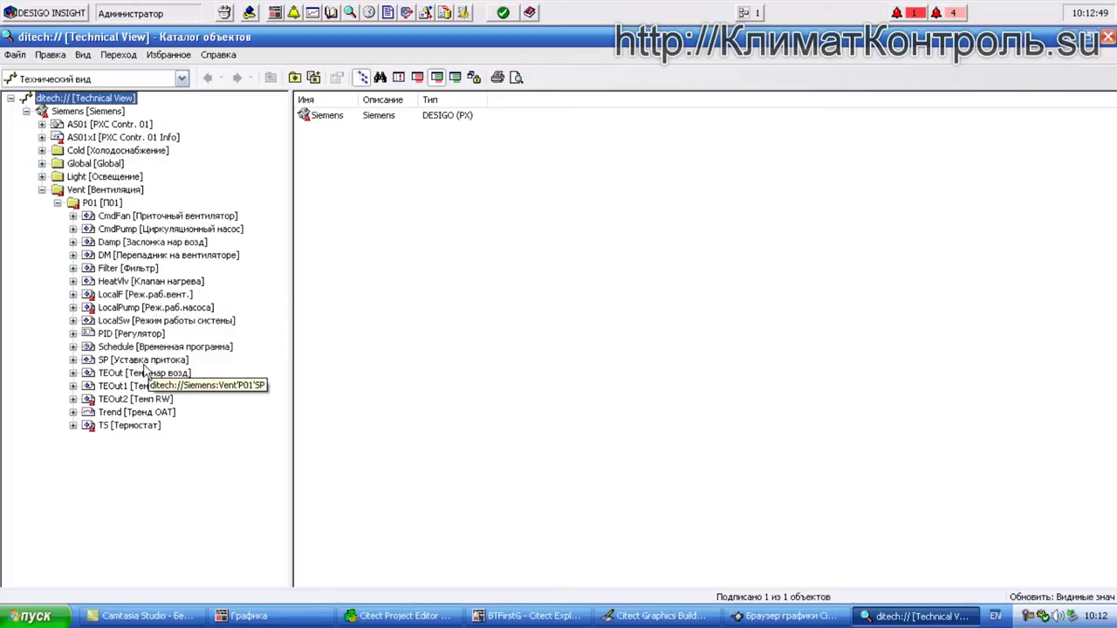
{"action": "right_click", "coordinate": [89, 285]}
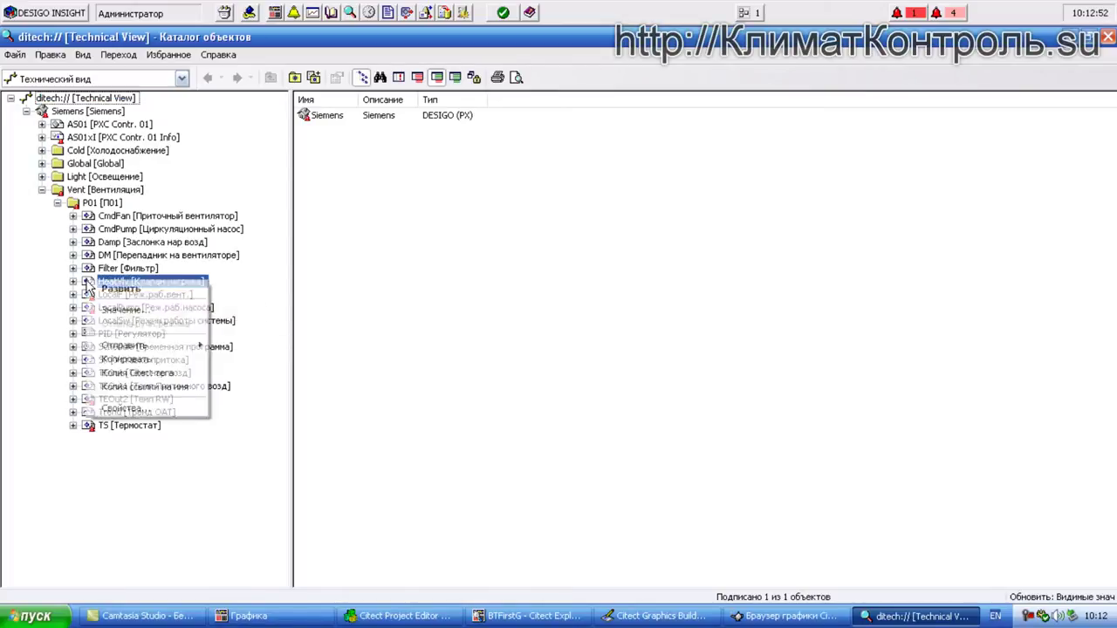
{"action": "left_click", "coordinate": [158, 377]}
{"action": "left_click", "coordinate": [1108, 37]}
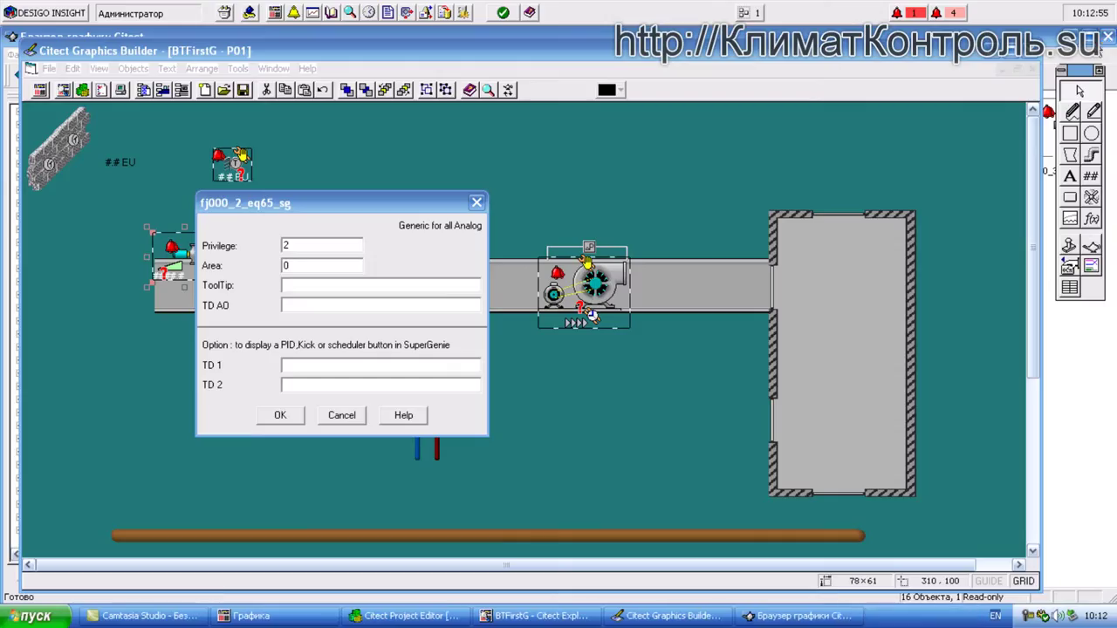
- Set the valve genie's TD AO parameter to the copied tag Siemens_Vent_P01_HeatVlv and accept the form
{"action": "right_click", "coordinate": [304, 307]}
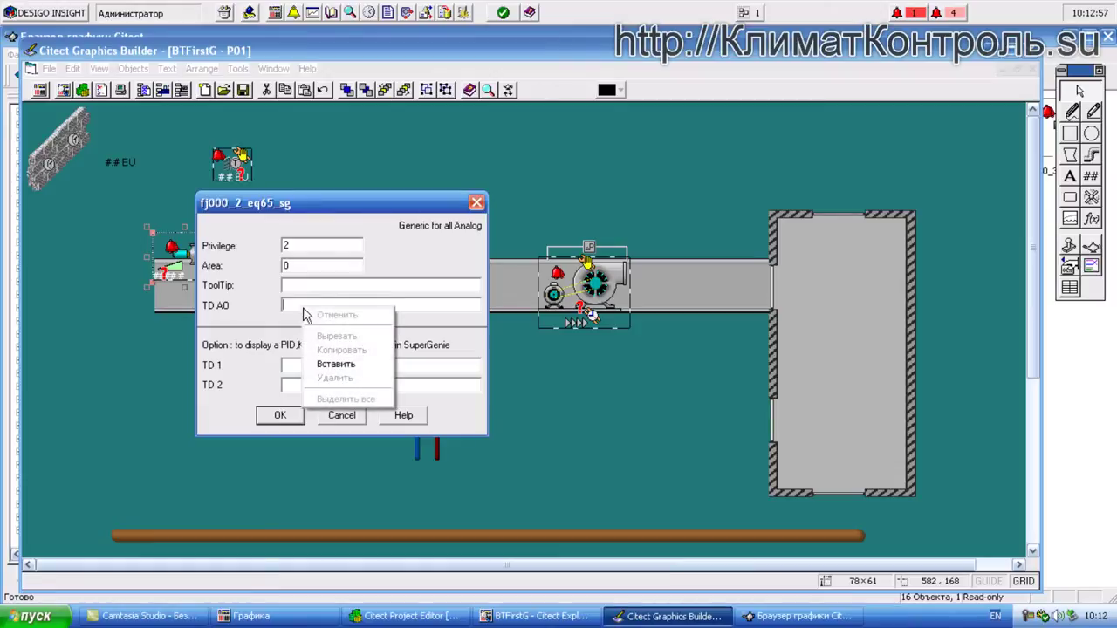
{"action": "left_click", "coordinate": [336, 364]}
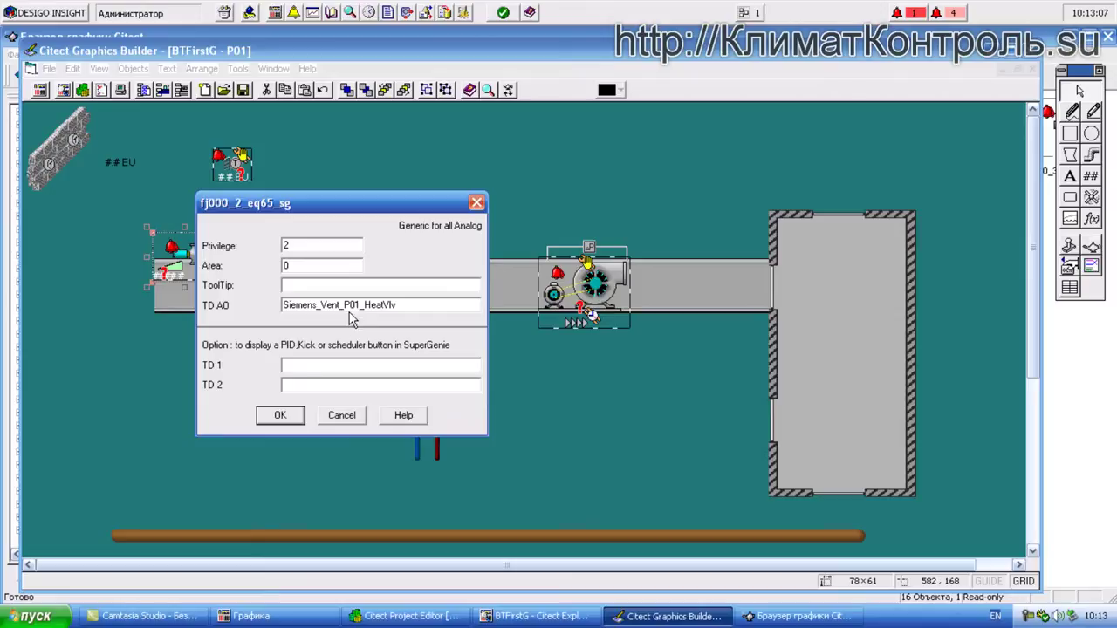
{"action": "left_click", "coordinate": [276, 416]}
- Place the valve genie below the heater with its valve body on the blue pipe, level with the crosspiece between the pipes
{"action": "left_click_drag", "start_coordinate": [200, 257], "coordinate": [448, 412]}
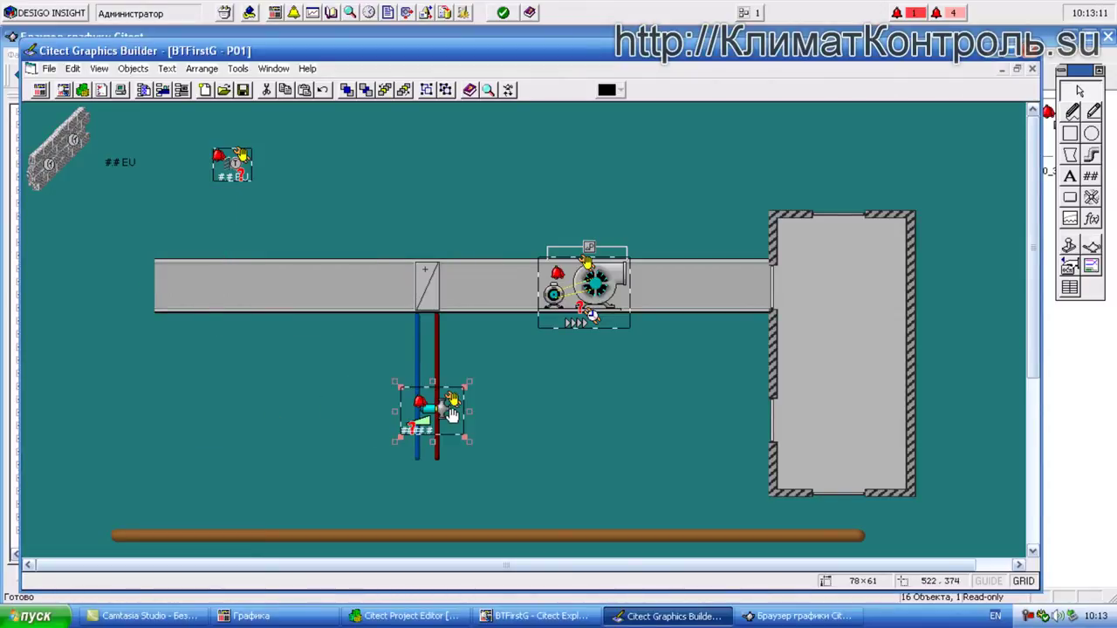
{"action": "key", "text": "Right"}
{"action": "key", "text": "Right"}
{"action": "key", "text": "Right"}
{"action": "left_click", "coordinate": [512, 395]}
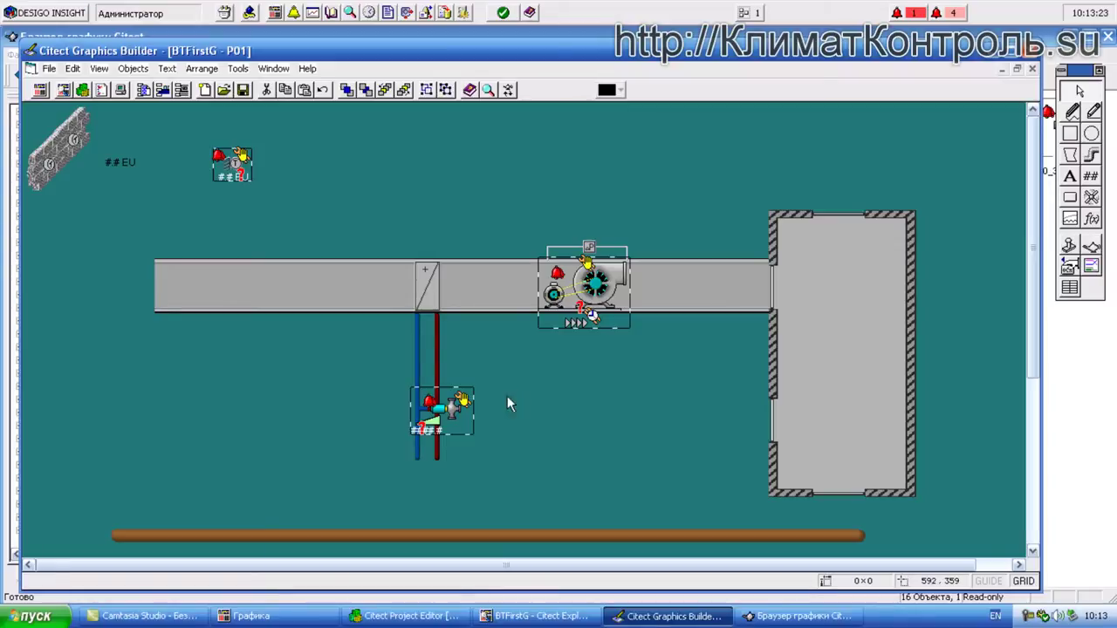
{"action": "left_click_drag", "start_coordinate": [459, 417], "coordinate": [440, 414]}
{"action": "left_click", "coordinate": [474, 409]}
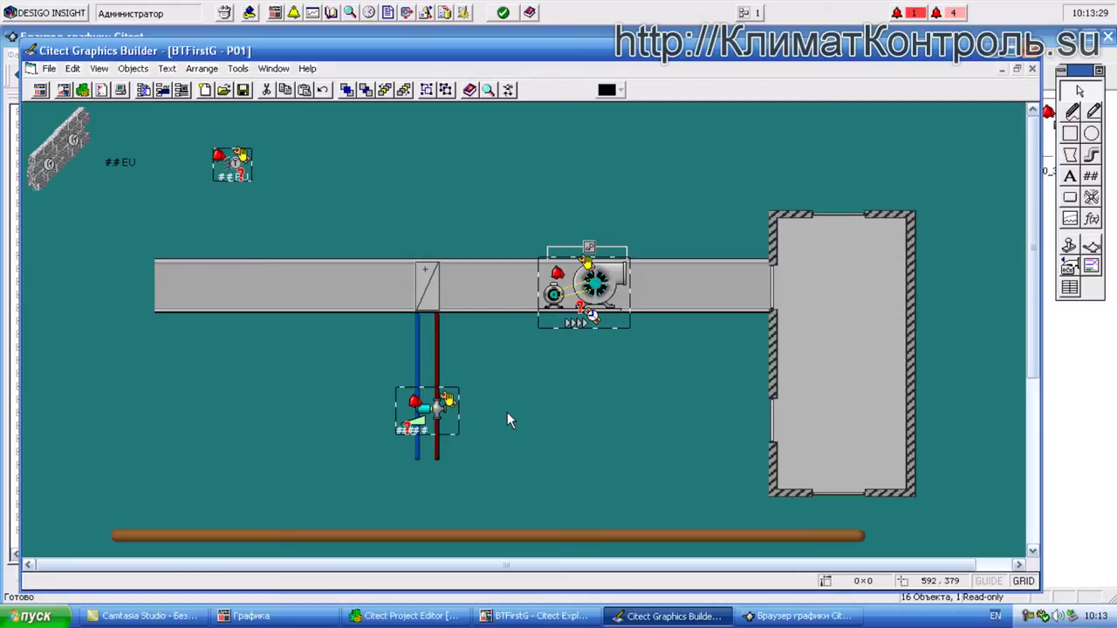
{"action": "left_click", "coordinate": [433, 415]}
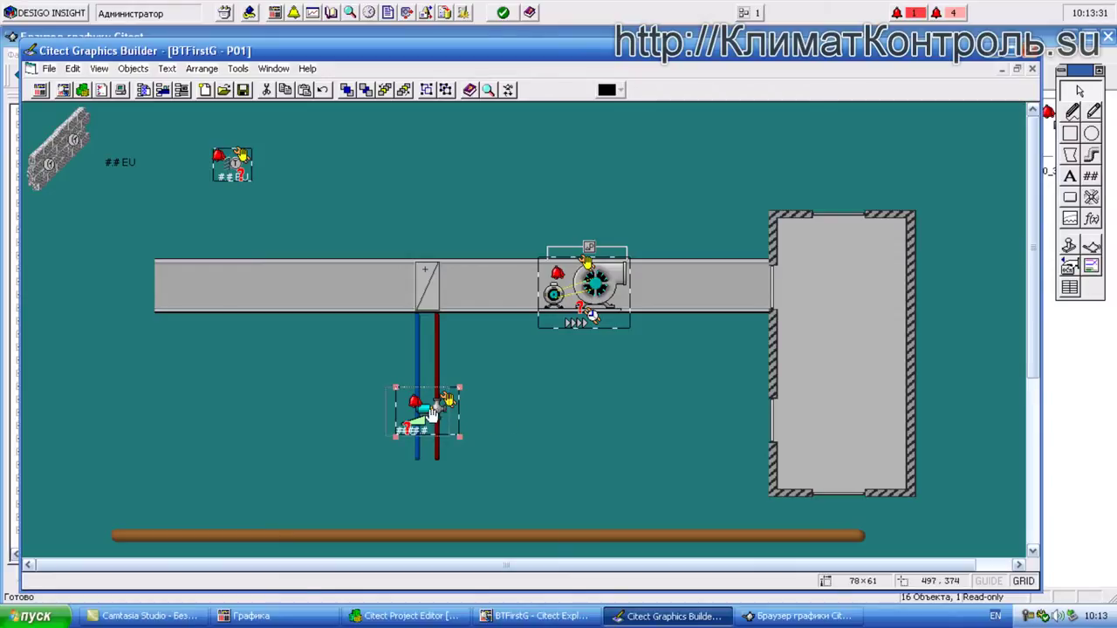
{"action": "left_click_drag", "start_coordinate": [433, 416], "coordinate": [414, 416]}
{"action": "left_click", "coordinate": [476, 413]}
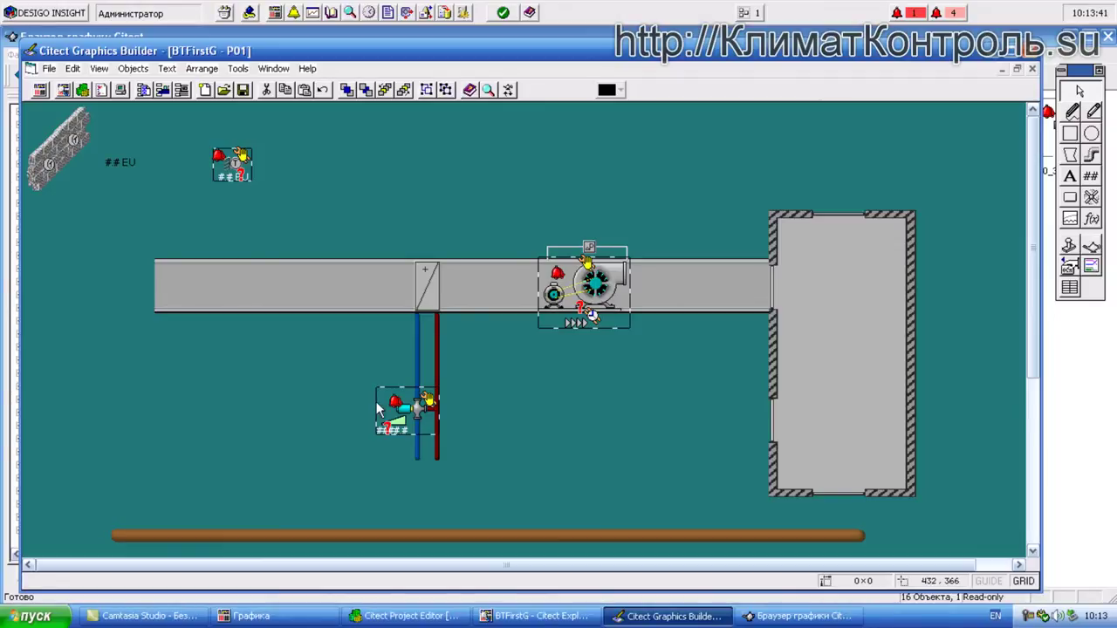
- Set the valve genie's ToolTip to @(Valve) and accept its form
{"action": "double_click", "coordinate": [405, 411]}
{"action": "left_click", "coordinate": [419, 429]}
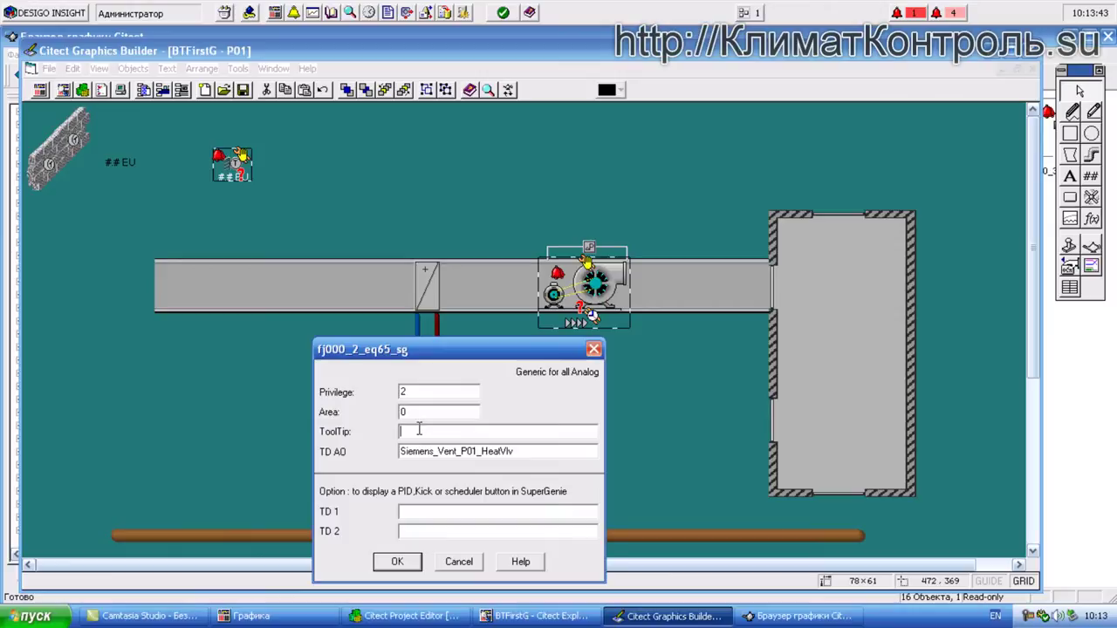
{"action": "type", "text": "\""}
{"action": "type", "text": "@"}
{"action": "type", "text": "()"}
{"action": "key", "text": "Left"}
{"action": "type", "text": "Мф"}
{"action": "key", "text": "BackSpace"}
{"action": "key", "text": "BackSpace"}
{"action": "type", "text": "Valve"}
{"action": "type", "text": ")"}
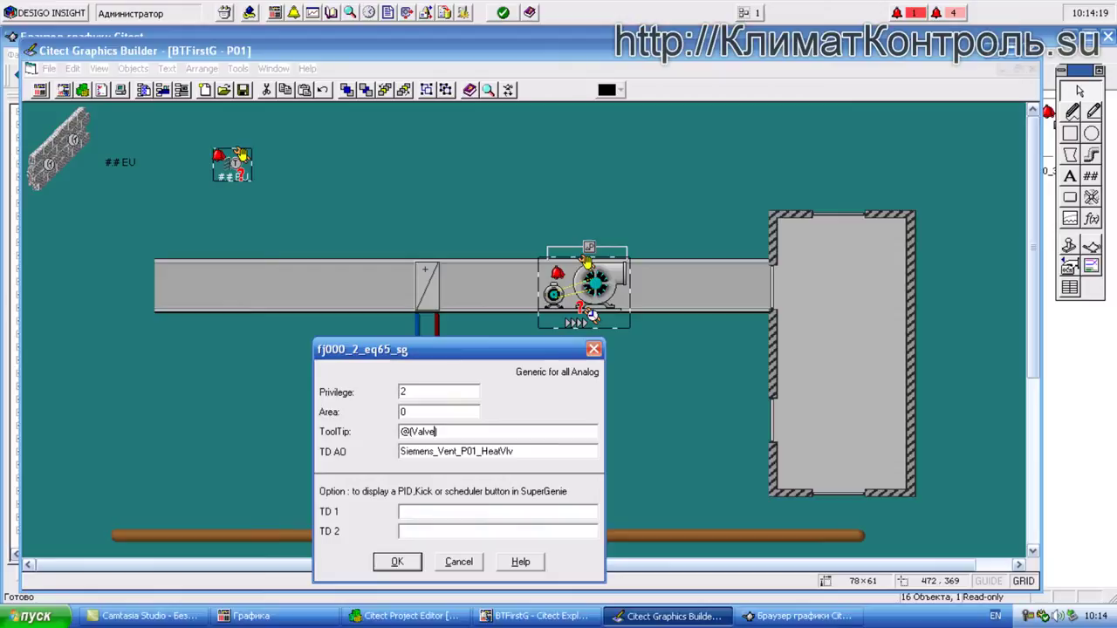
{"action": "left_click_drag", "start_coordinate": [470, 357], "coordinate": [268, 178]}
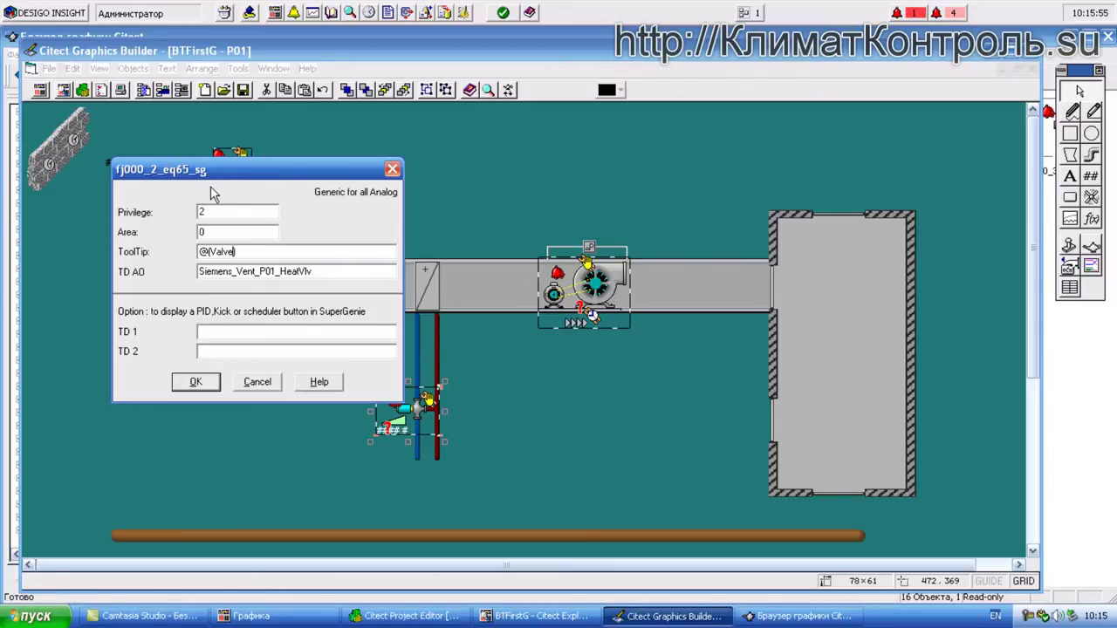
{"action": "left_click", "coordinate": [206, 387]}
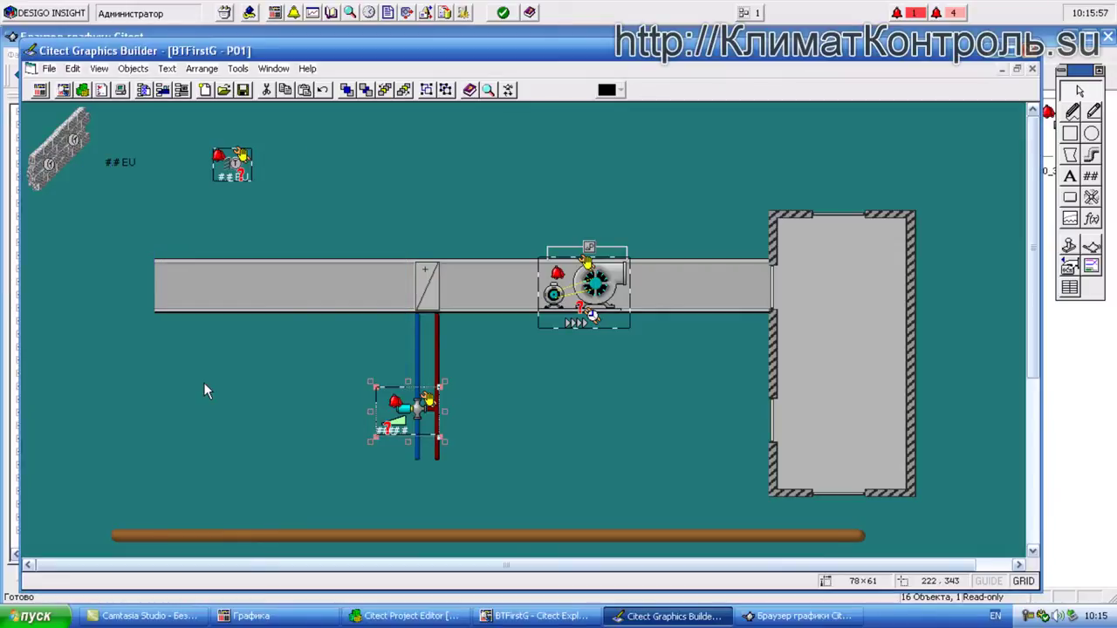
- Insert the pump genie jl000_3_ep02_sg from the p2_hb001 [VAP, Pumps] library of the Citect graphics browser onto page P01
{"action": "key", "text": "alt+Tab"}
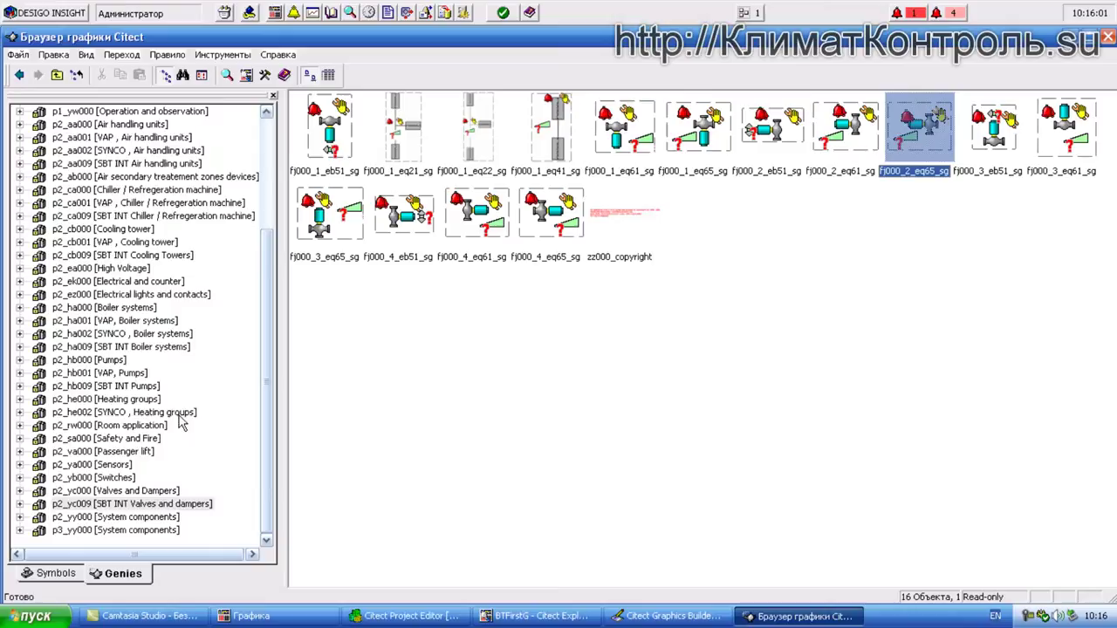
{"action": "left_click", "coordinate": [111, 365]}
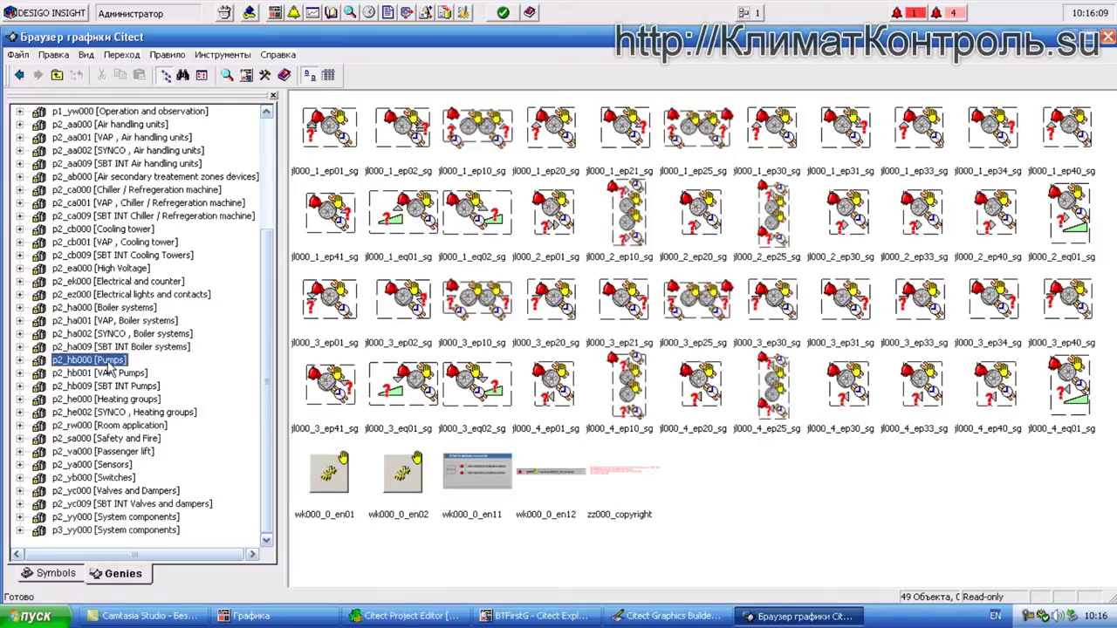
{"action": "left_click", "coordinate": [111, 373]}
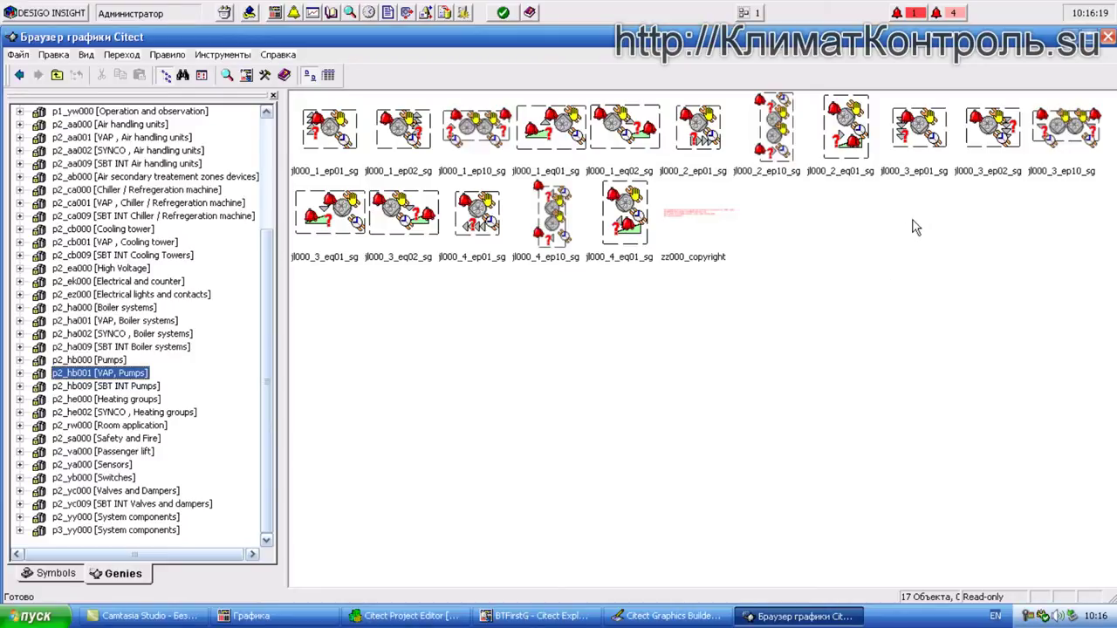
{"action": "left_click", "coordinate": [931, 147]}
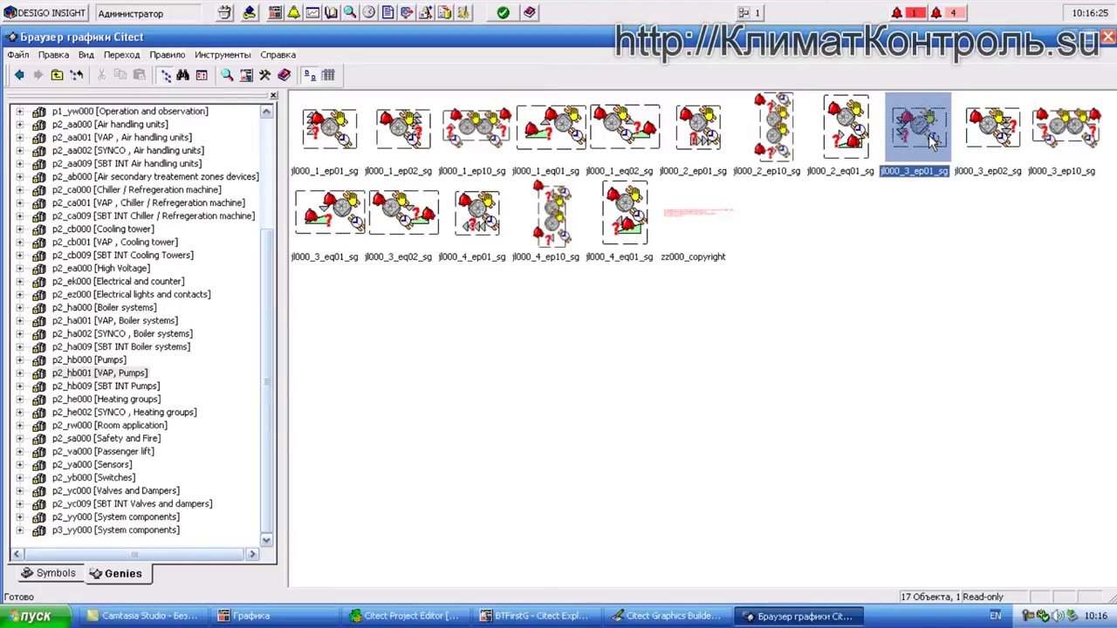
{"action": "left_click", "coordinate": [995, 131]}
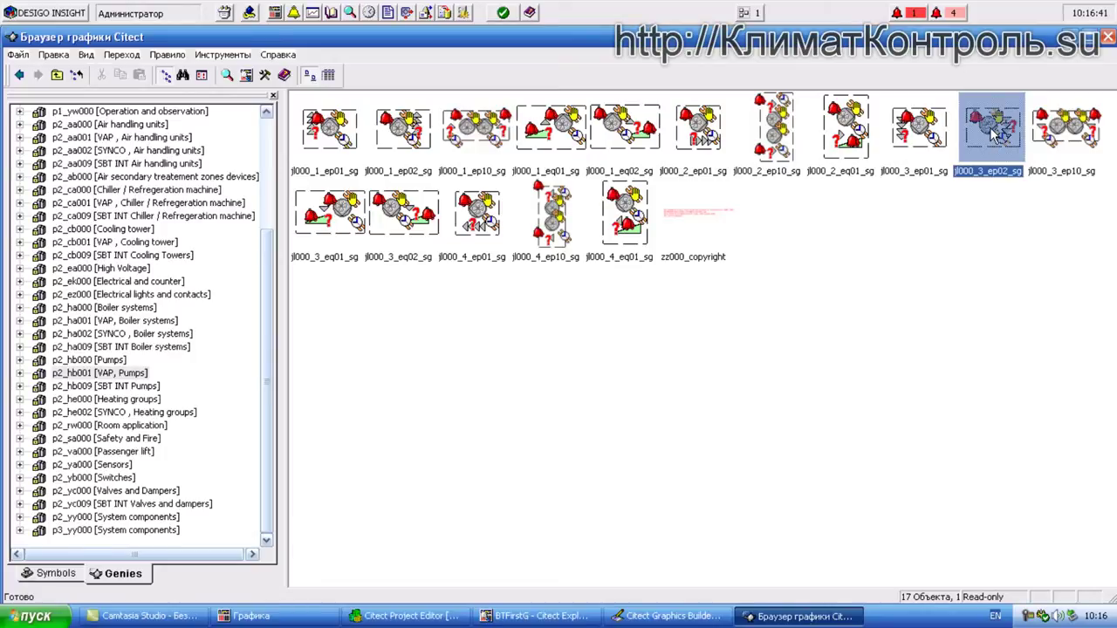
{"action": "double_click", "coordinate": [992, 128]}
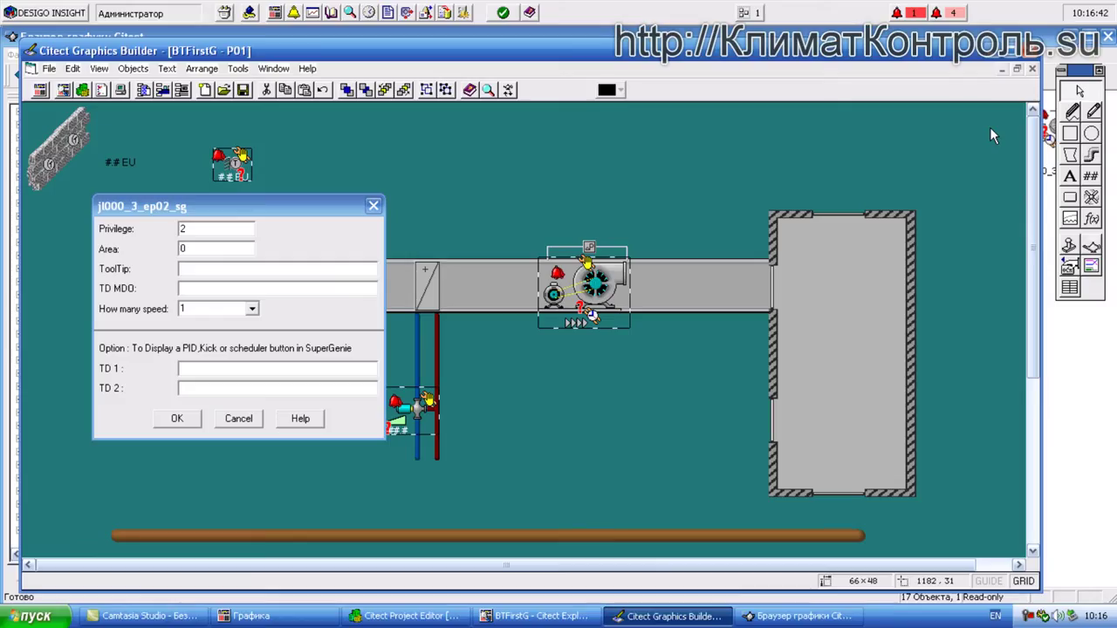
{"action": "left_click", "coordinate": [206, 267]}
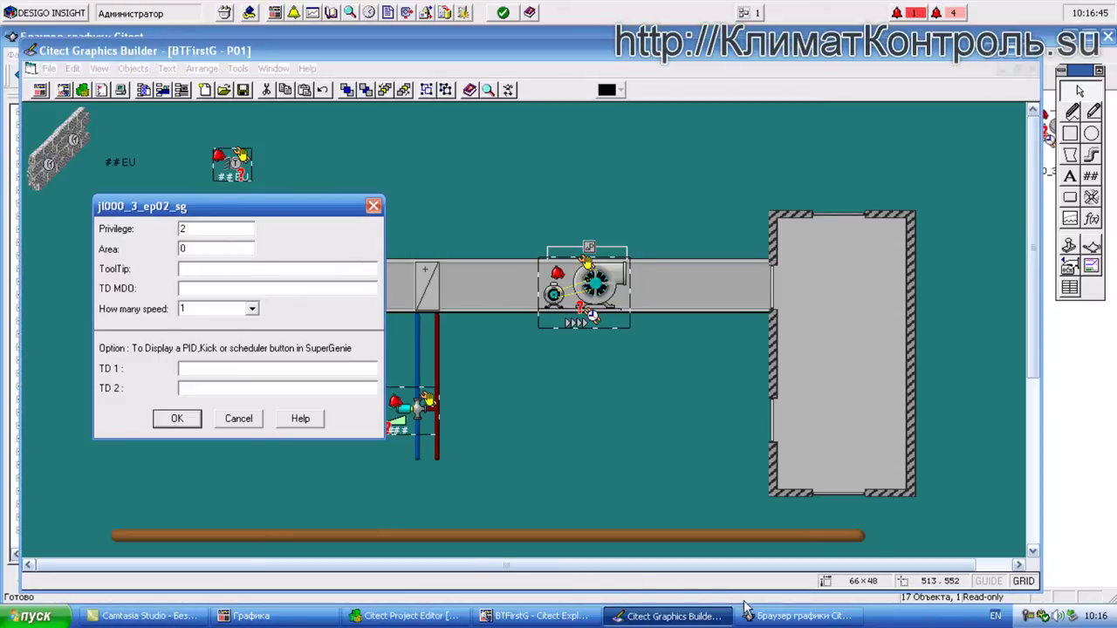
- Copy the Citect tag of the CmdPump object under Siemens > Vent > P01 in the object catalogue and close the catalogue
{"action": "left_click", "coordinate": [349, 12]}
{"action": "left_click", "coordinate": [10, 98]}
{"action": "left_click", "coordinate": [26, 112]}
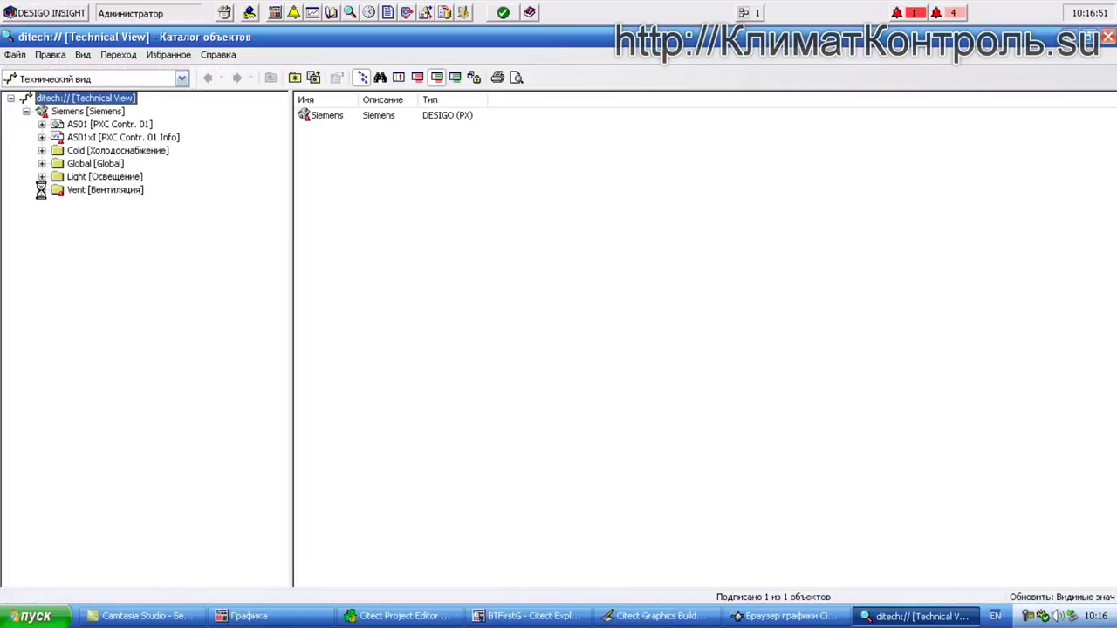
{"action": "left_click", "coordinate": [42, 189]}
{"action": "left_click", "coordinate": [56, 203]}
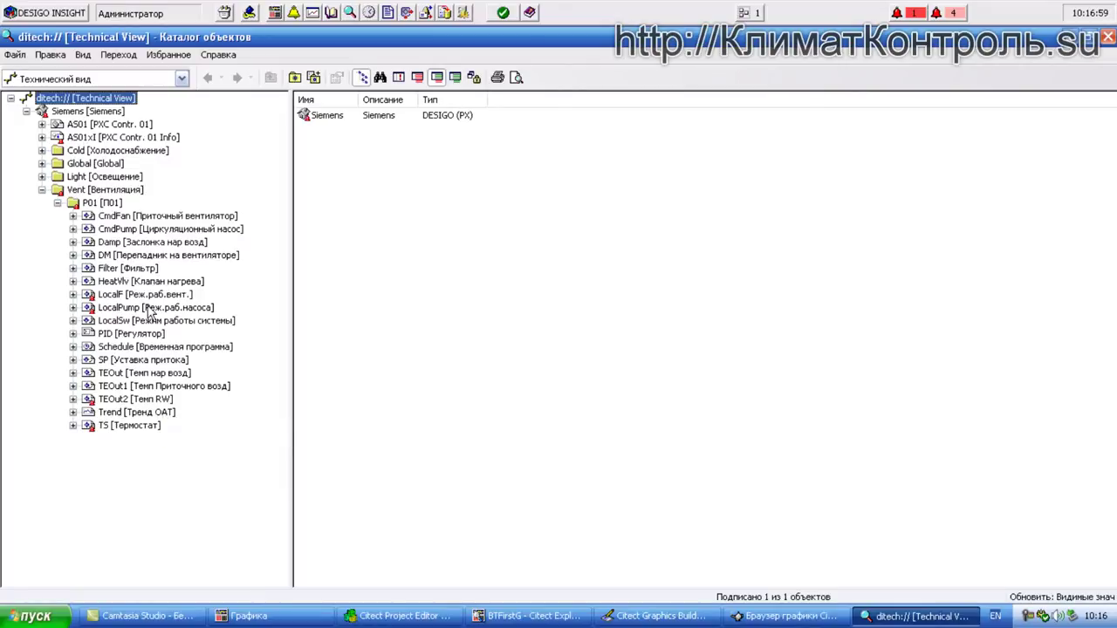
{"action": "left_click", "coordinate": [88, 230]}
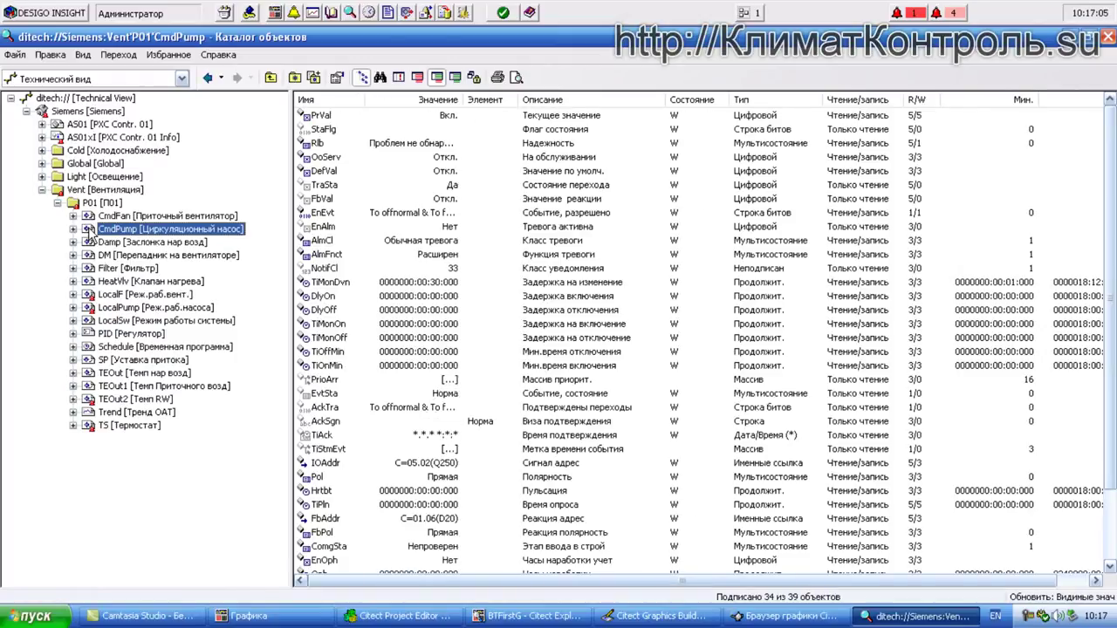
{"action": "right_click", "coordinate": [90, 232]}
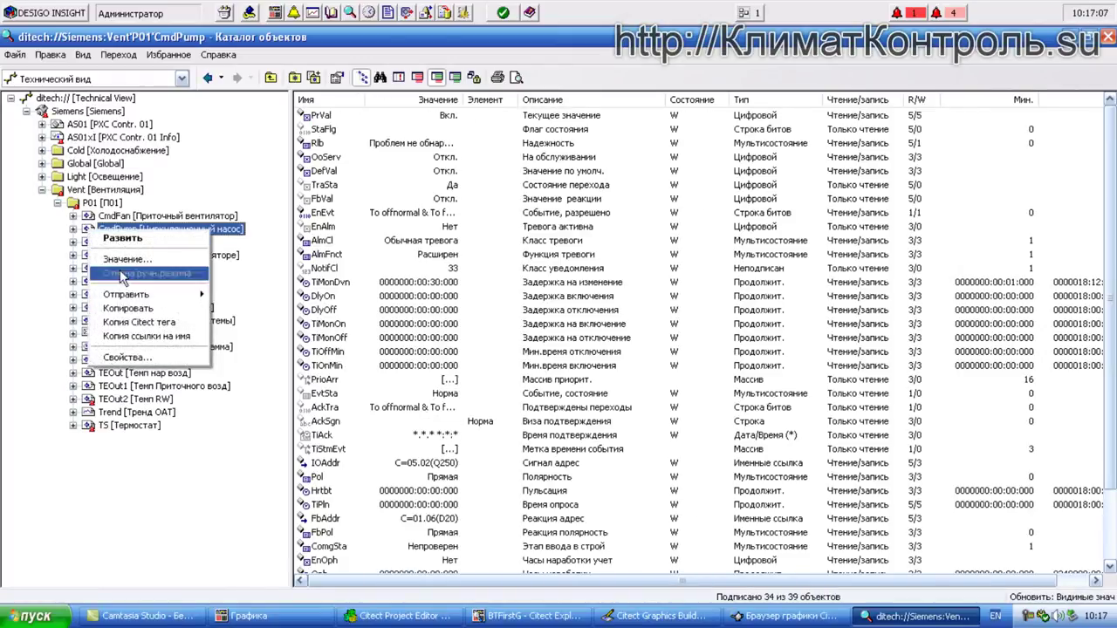
{"action": "left_click", "coordinate": [149, 322]}
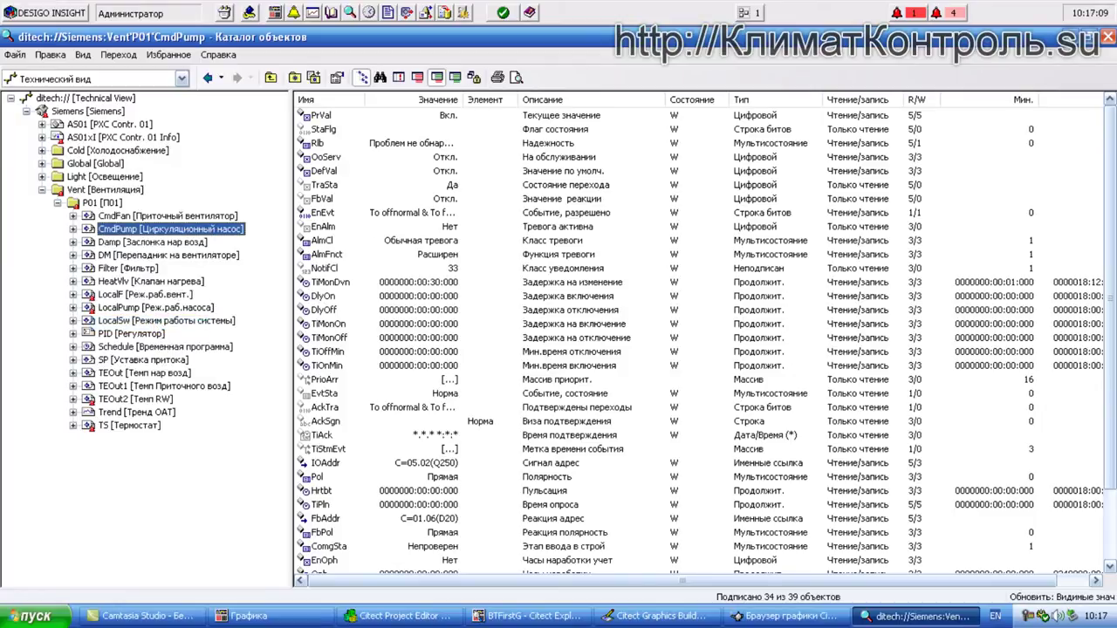
{"action": "key", "text": "alt+Tab"}
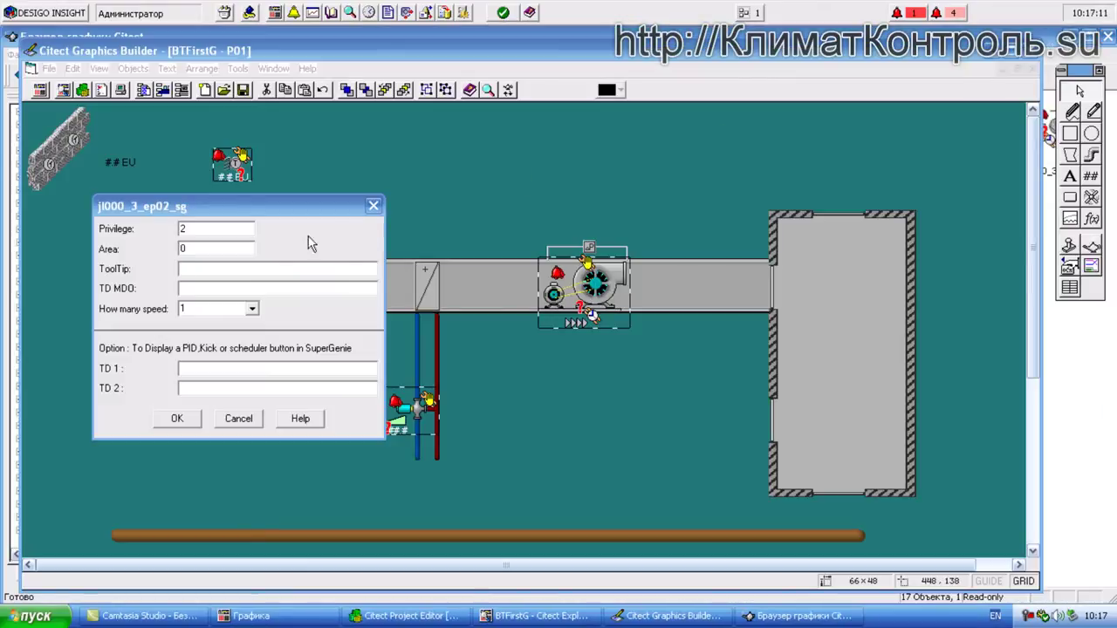
- Set the pump genie's TD MDO parameter to the copied tag Siemens_Vent_P01_CmdPump and accept the form
{"action": "right_click", "coordinate": [201, 291]}
{"action": "left_click", "coordinate": [222, 352]}
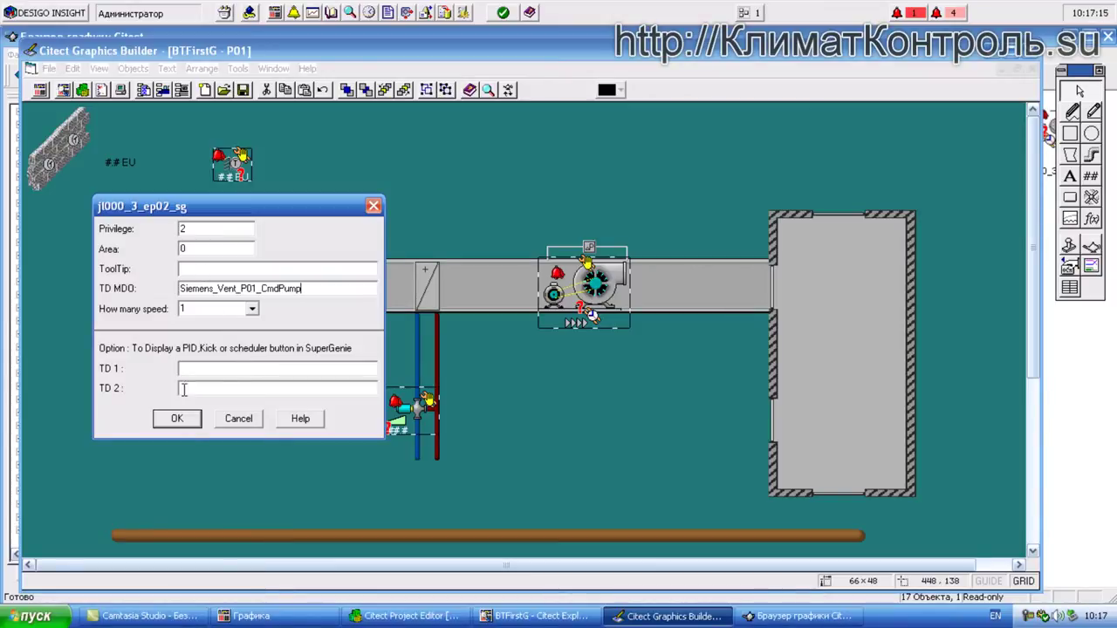
{"action": "left_click", "coordinate": [178, 420]}
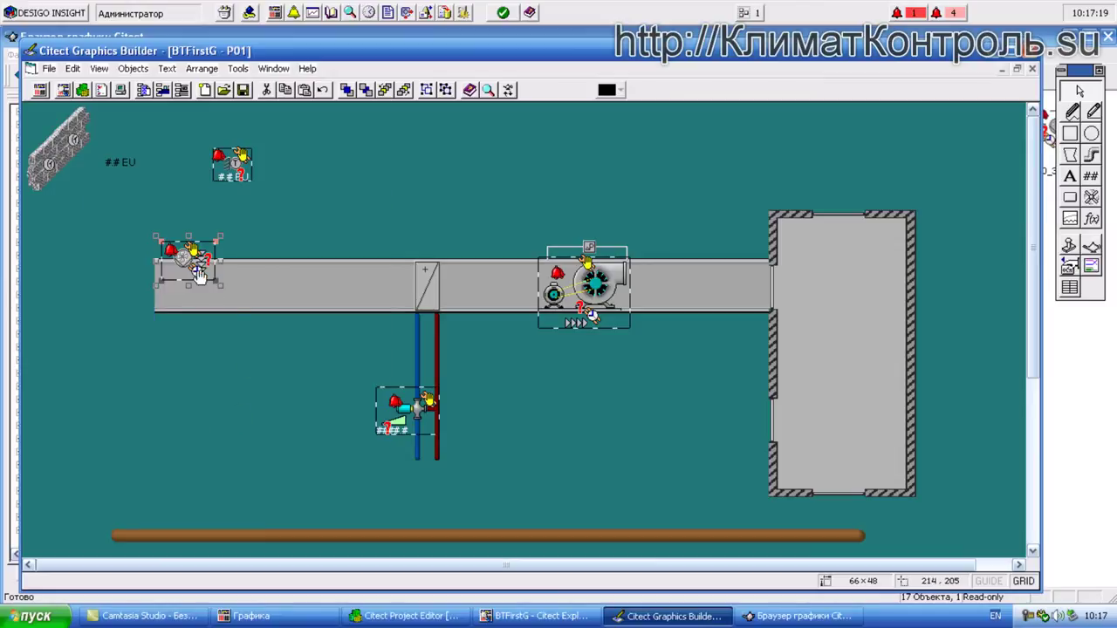
- Place the pump genie between the heater and the valve, with its pump body centred on the red pipe
{"action": "left_click_drag", "start_coordinate": [247, 301], "coordinate": [415, 356]}
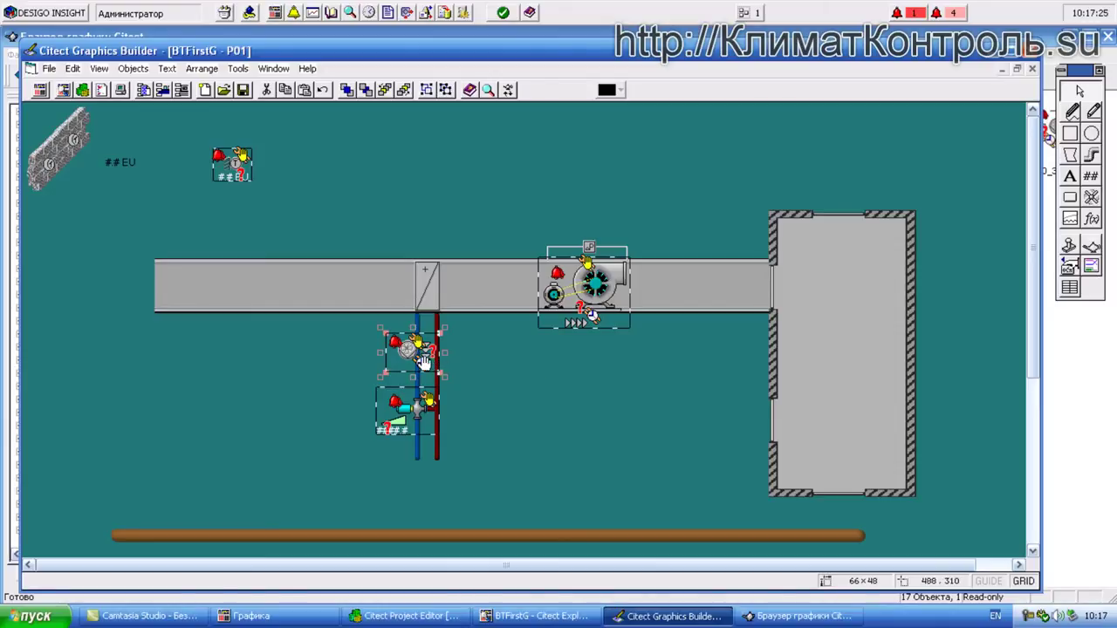
{"action": "left_click", "coordinate": [419, 356]}
{"action": "left_click_drag", "start_coordinate": [419, 356], "coordinate": [447, 358]}
{"action": "left_click", "coordinate": [519, 365]}
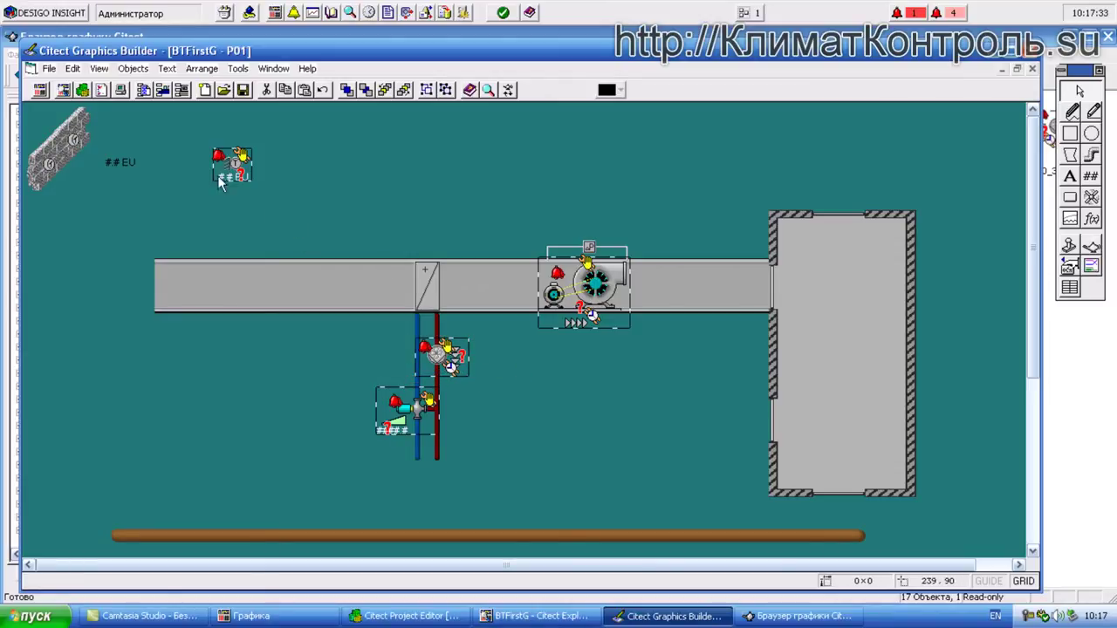
- Save page P01, then compile the BTFirstG project in the Citect Project Editor and close the post-compiler dialog
{"action": "left_click", "coordinate": [245, 94]}
{"action": "left_click", "coordinate": [245, 93]}
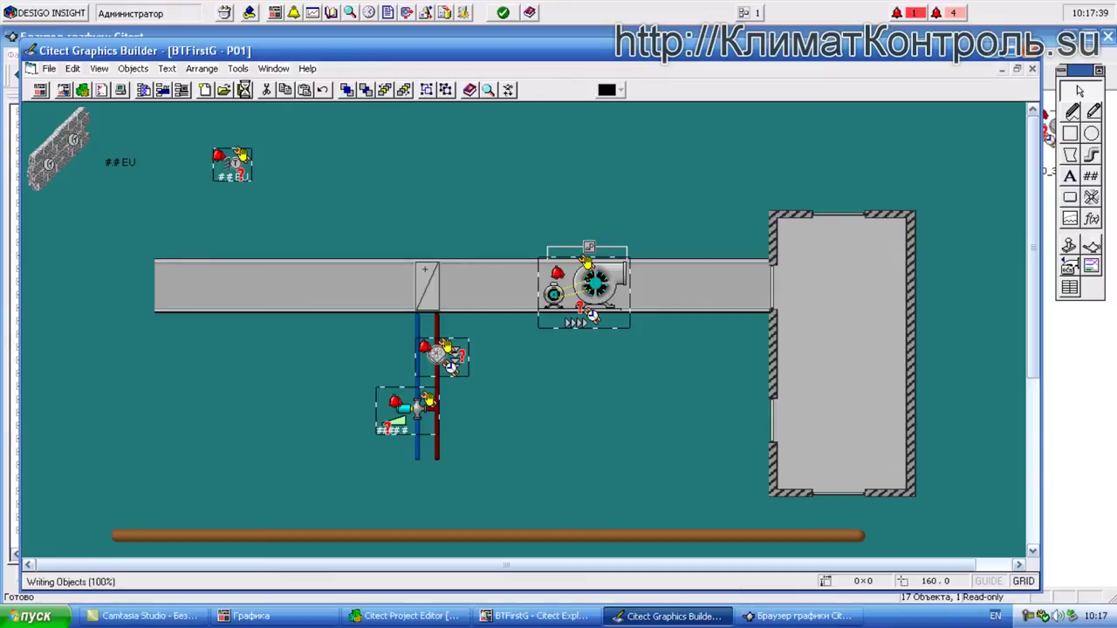
{"action": "left_click", "coordinate": [535, 616]}
{"action": "left_click", "coordinate": [406, 616]}
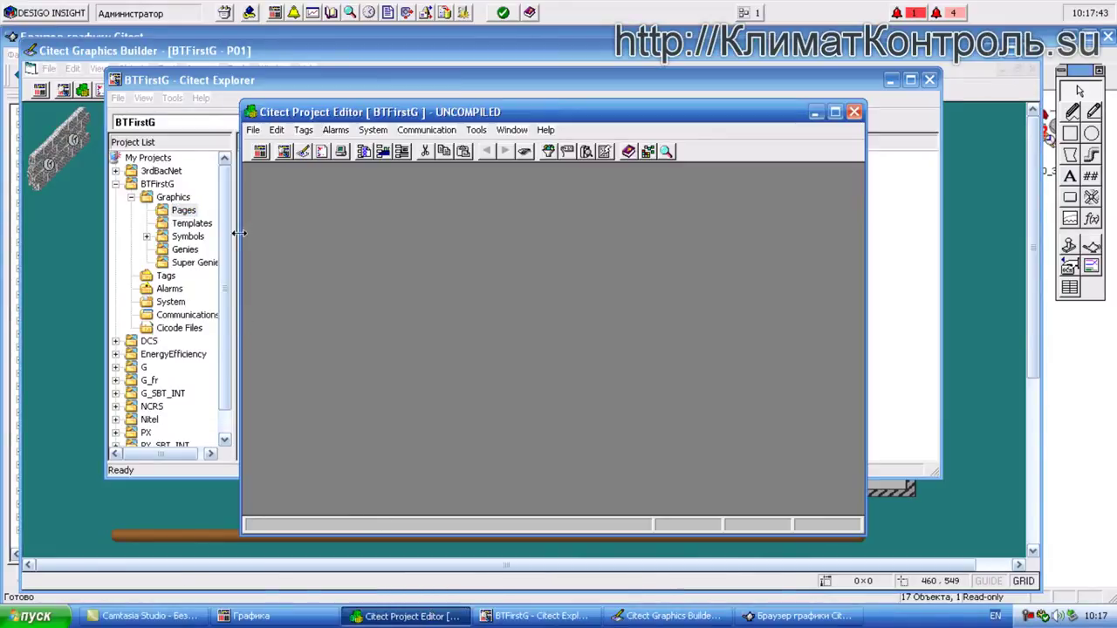
{"action": "left_click", "coordinate": [253, 129]}
{"action": "left_click", "coordinate": [273, 161]}
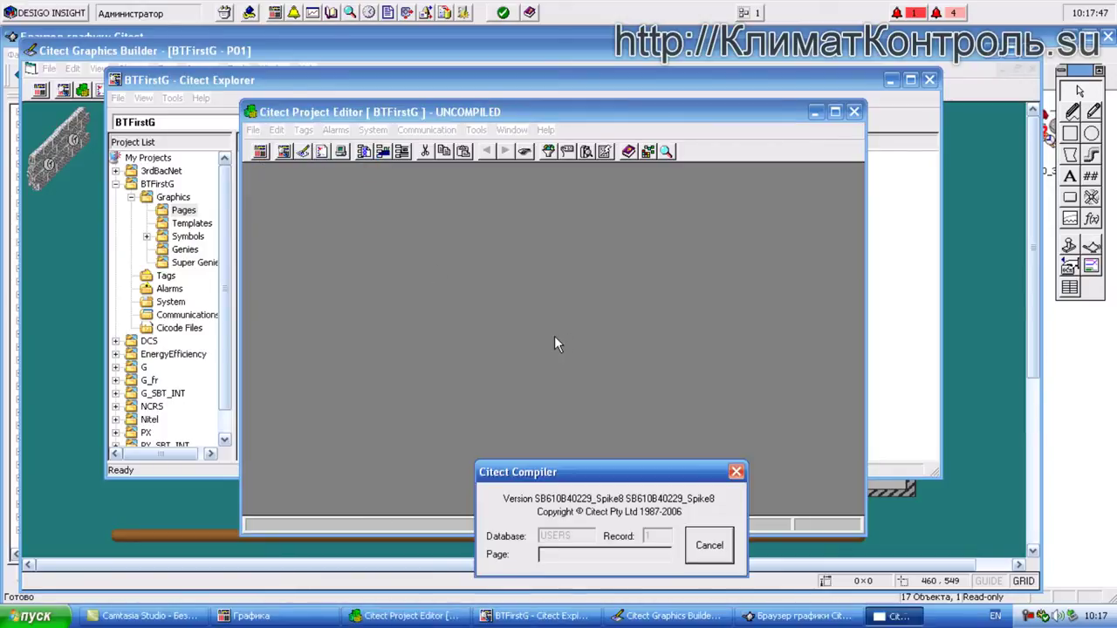
{"action": "left_click", "coordinate": [561, 372]}
{"action": "left_click", "coordinate": [606, 403]}
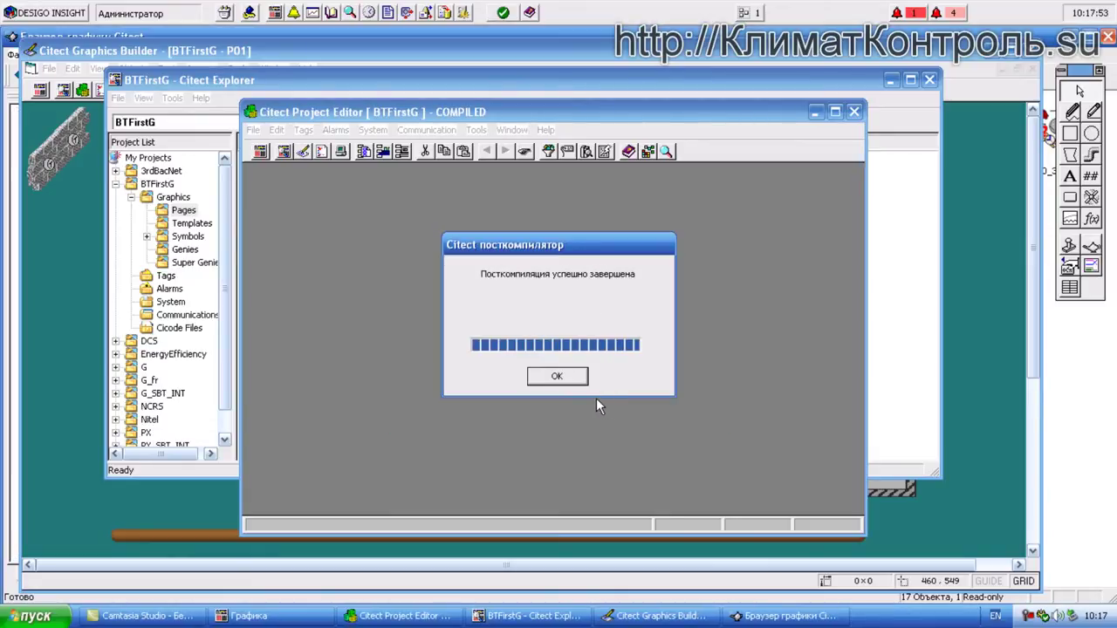
{"action": "left_click", "coordinate": [557, 378]}
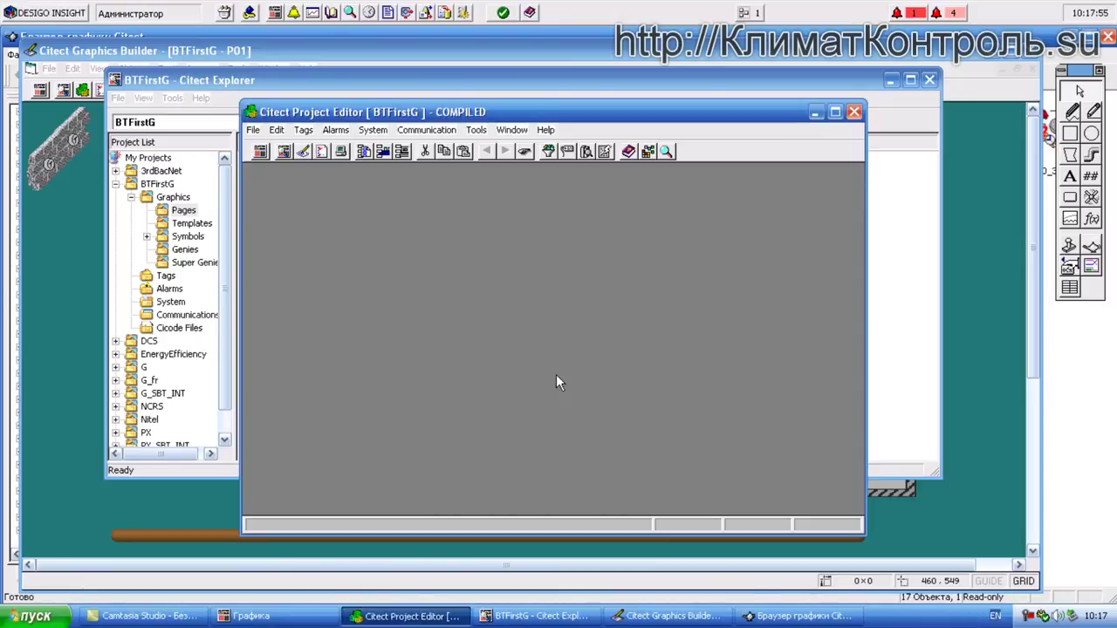
- Switch to the runtime graphics viewer and open page P01
{"action": "left_click", "coordinate": [59, 16]}
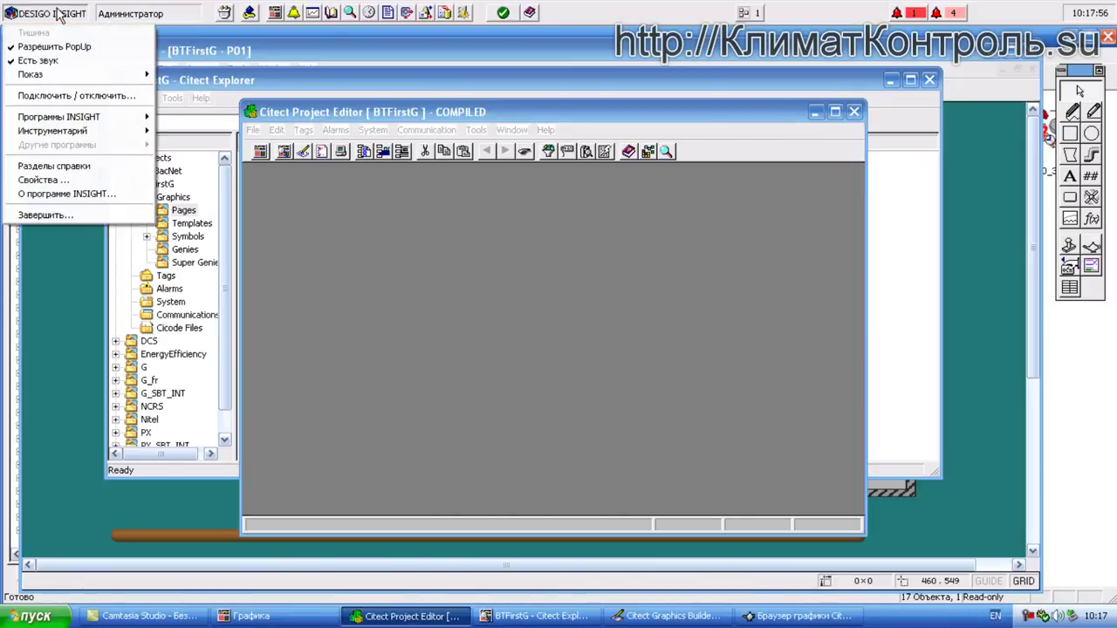
{"action": "left_click", "coordinate": [637, 10]}
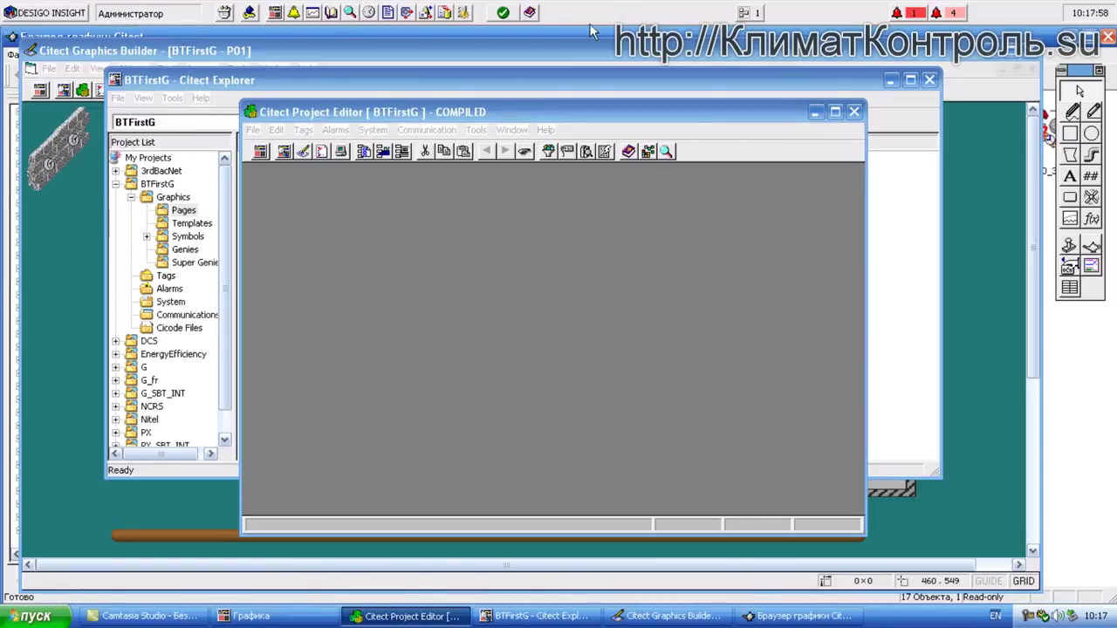
{"action": "left_click", "coordinate": [121, 50]}
{"action": "left_click_drag", "start_coordinate": [122, 36], "coordinate": [122, 55]}
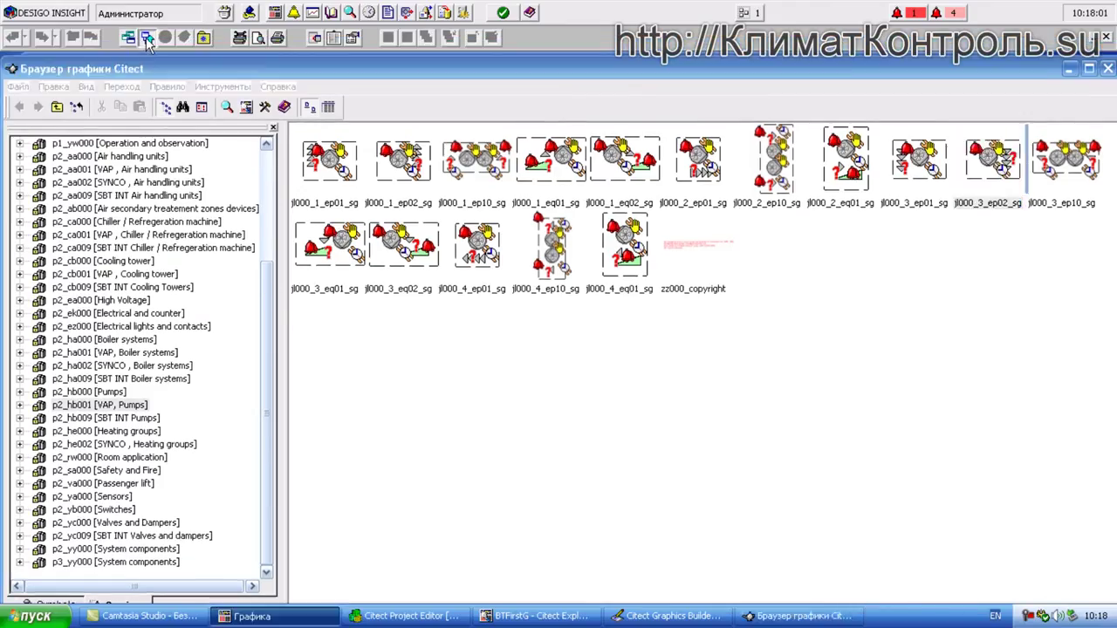
{"action": "left_click", "coordinate": [145, 38]}
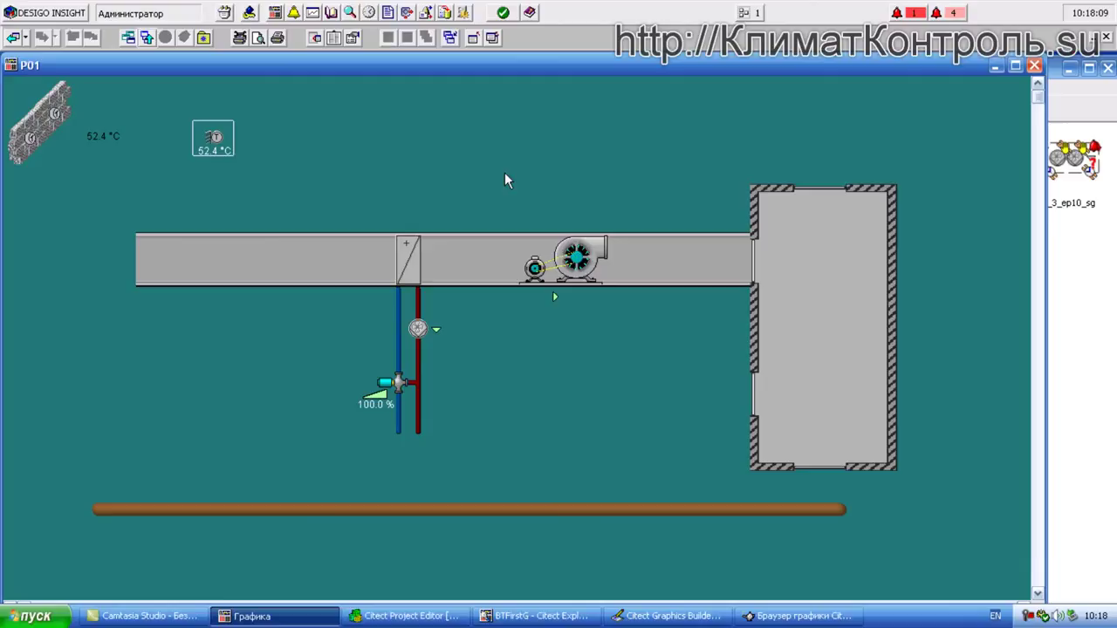
- Check the circulation pump's operating pop-up on the running page, then close the pop-up and page P01
{"action": "left_click", "coordinate": [433, 327]}
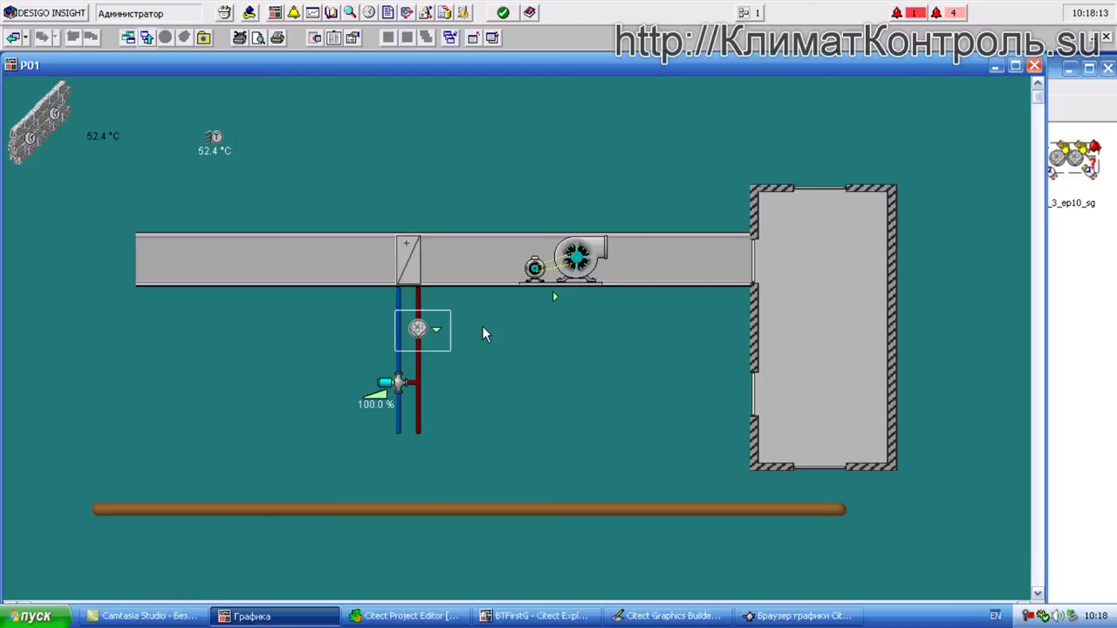
{"action": "left_click", "coordinate": [436, 334]}
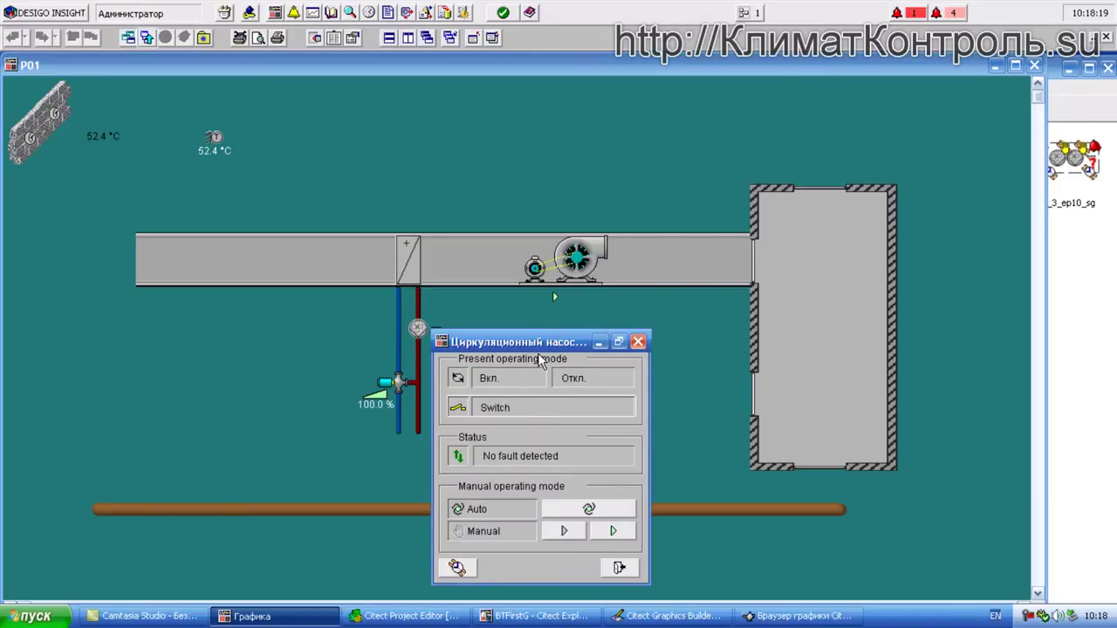
{"action": "left_click_drag", "start_coordinate": [542, 346], "coordinate": [590, 199]}
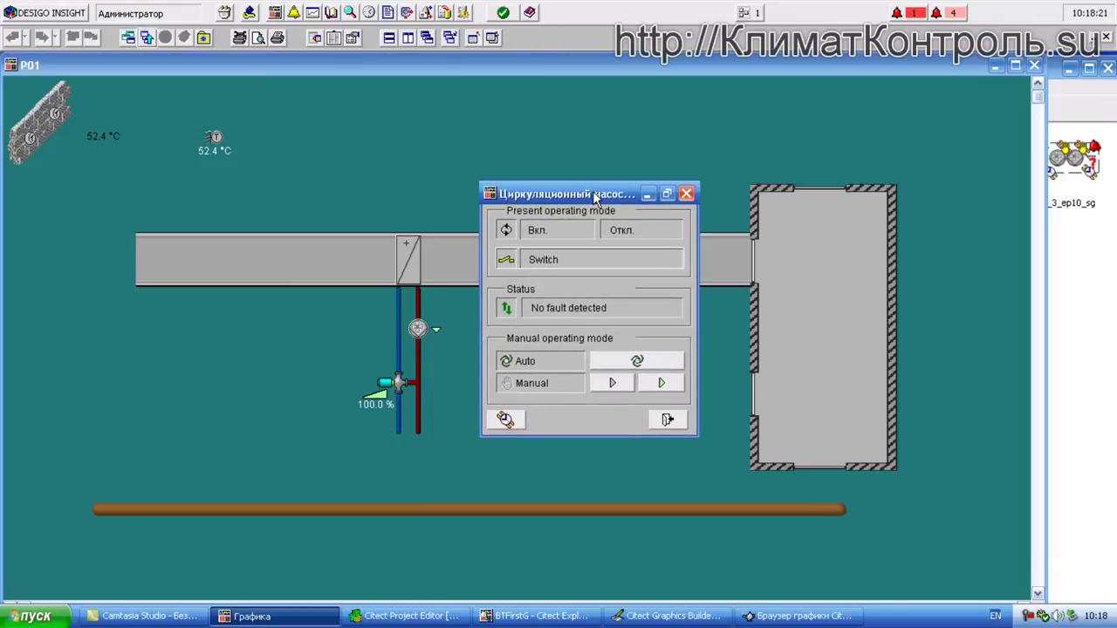
{"action": "left_click", "coordinate": [687, 194]}
{"action": "left_click", "coordinate": [1034, 67]}
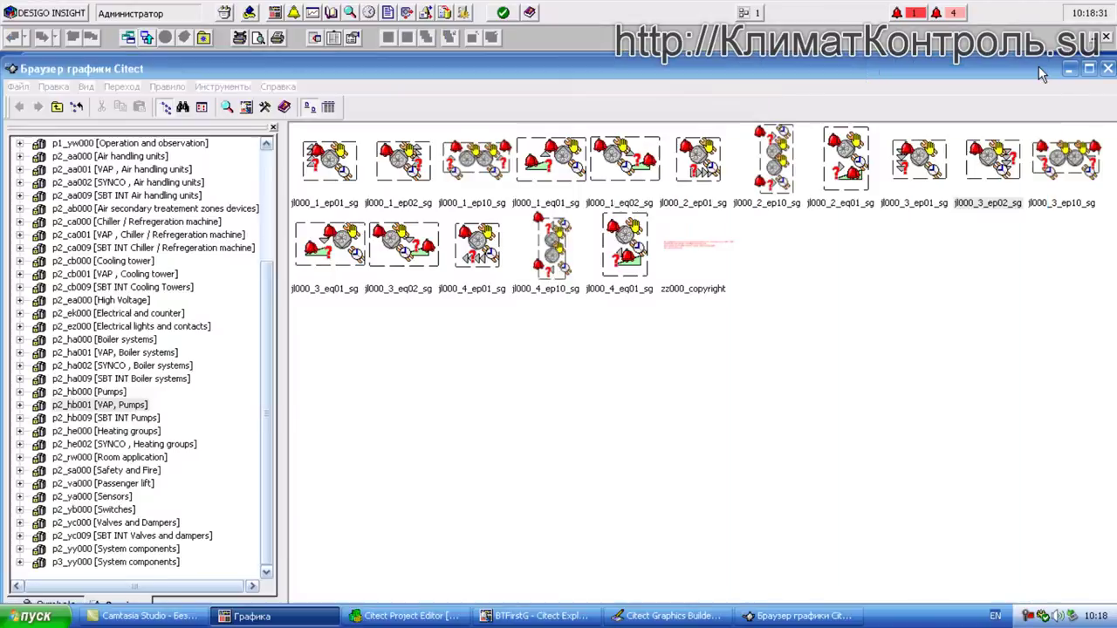
- Return to the Citect Graphics Builder, review the pump genie's parameters and accept its form without edits
{"action": "left_click", "coordinate": [696, 616]}
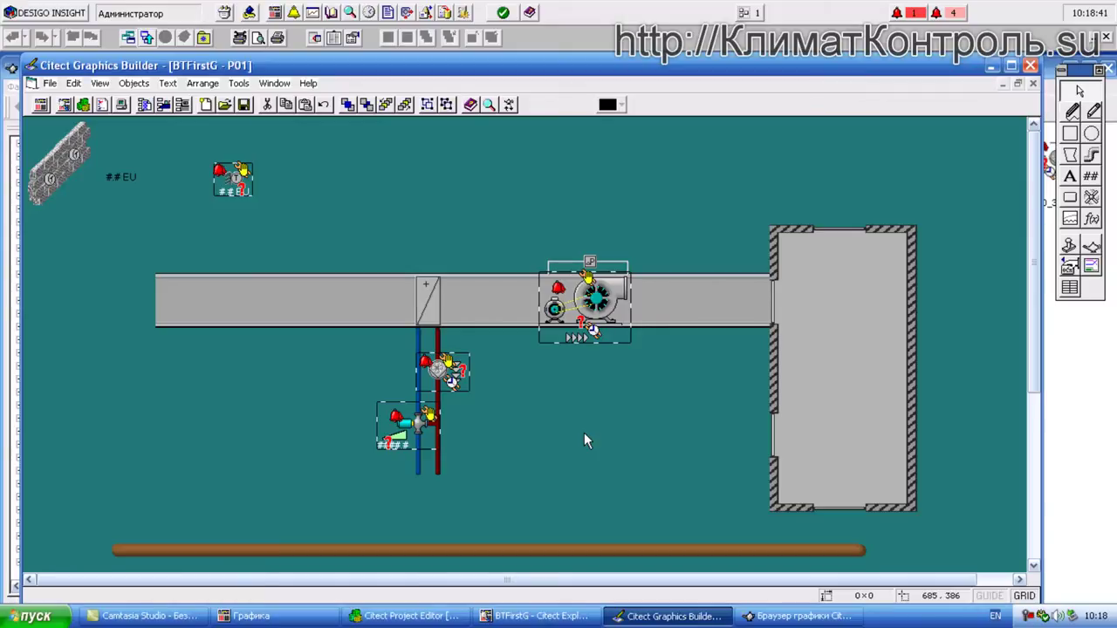
{"action": "double_click", "coordinate": [442, 371]}
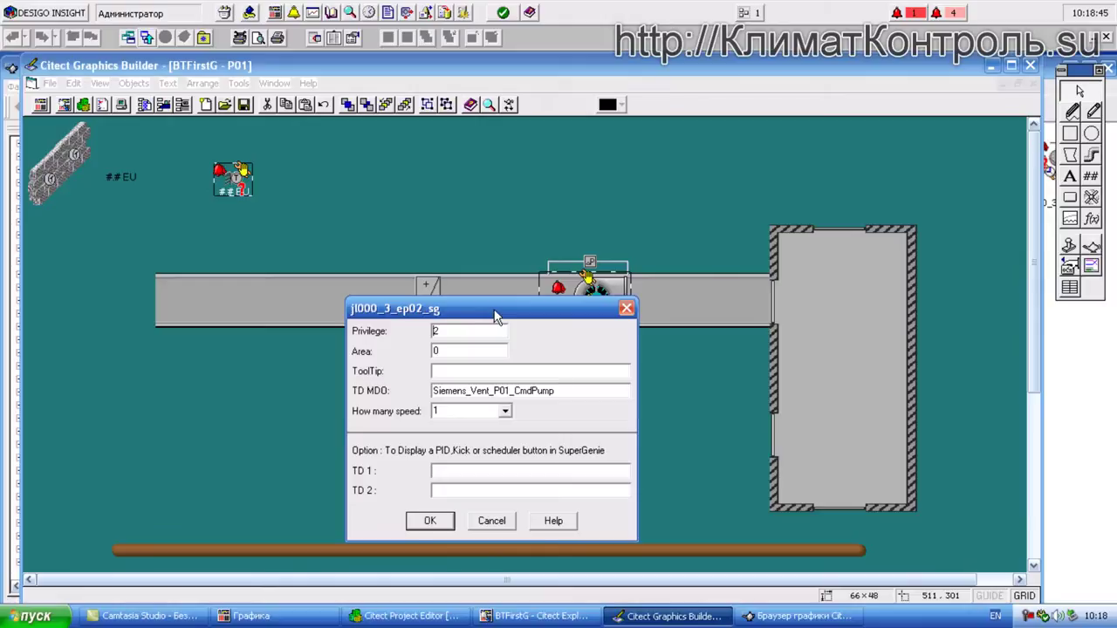
{"action": "left_click_drag", "start_coordinate": [494, 313], "coordinate": [463, 259]}
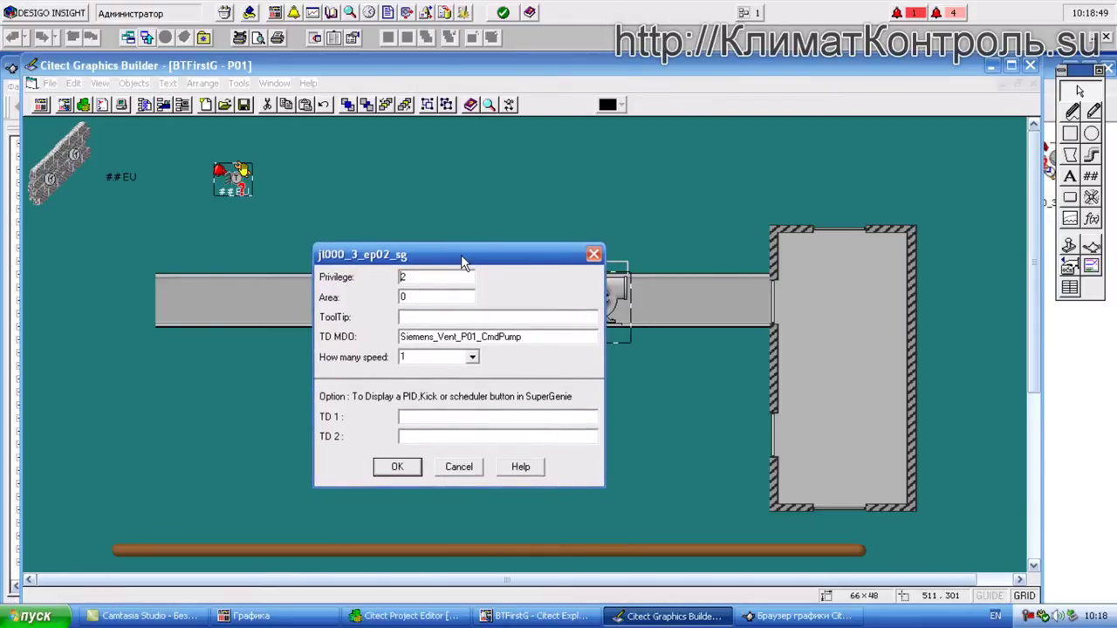
{"action": "left_click", "coordinate": [400, 467]}
{"action": "left_click", "coordinate": [537, 421]}
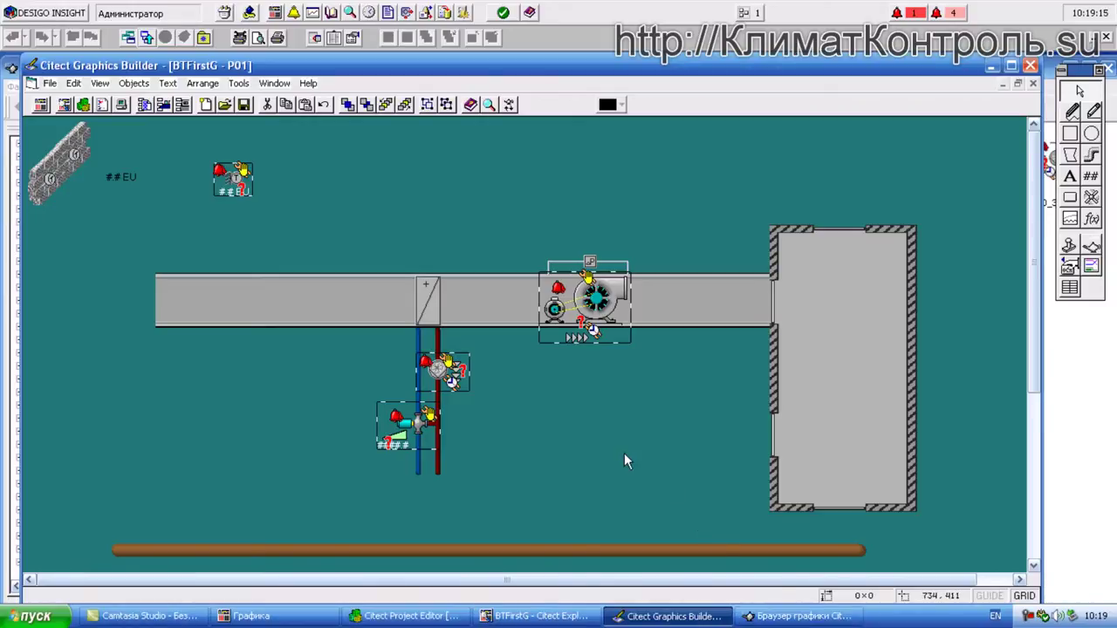
- Insert the pump genie jl000_3_ep01_sg from library p2_hb001 with TD MDO Siemens_Vent_P01_CmdPump and place it beside the existing pump, below the fan
{"action": "left_click", "coordinate": [794, 615]}
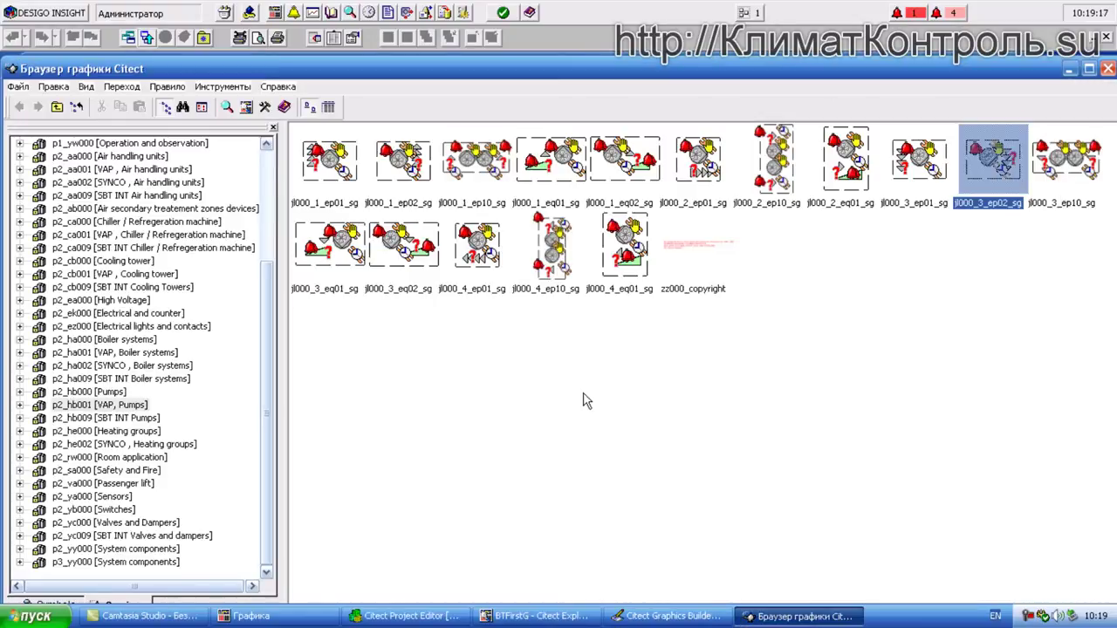
{"action": "left_click", "coordinate": [910, 314]}
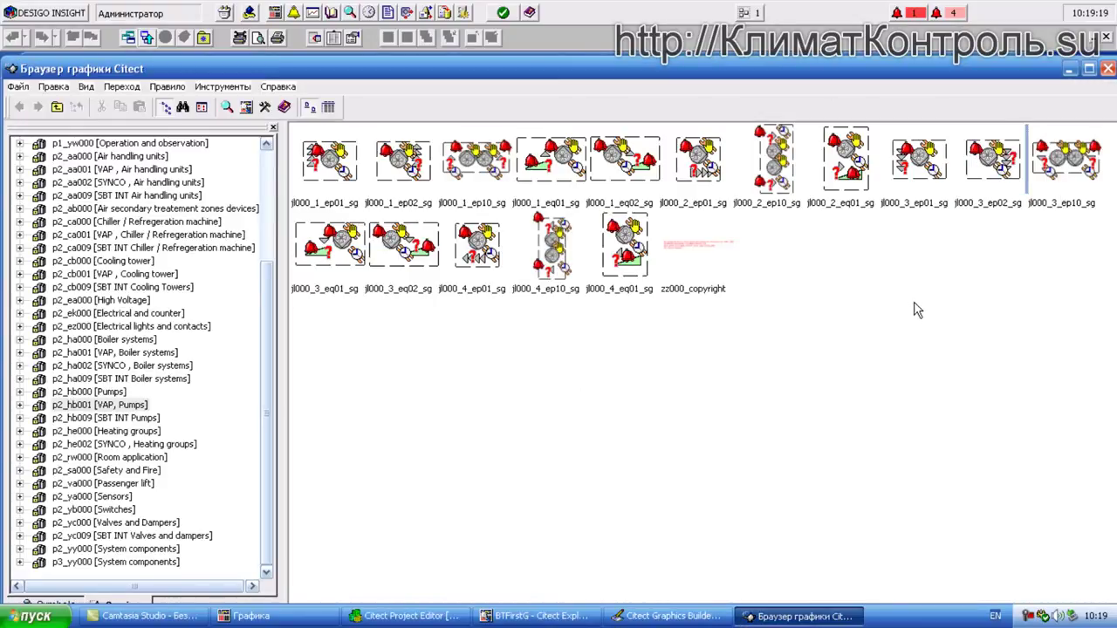
{"action": "double_click", "coordinate": [917, 161]}
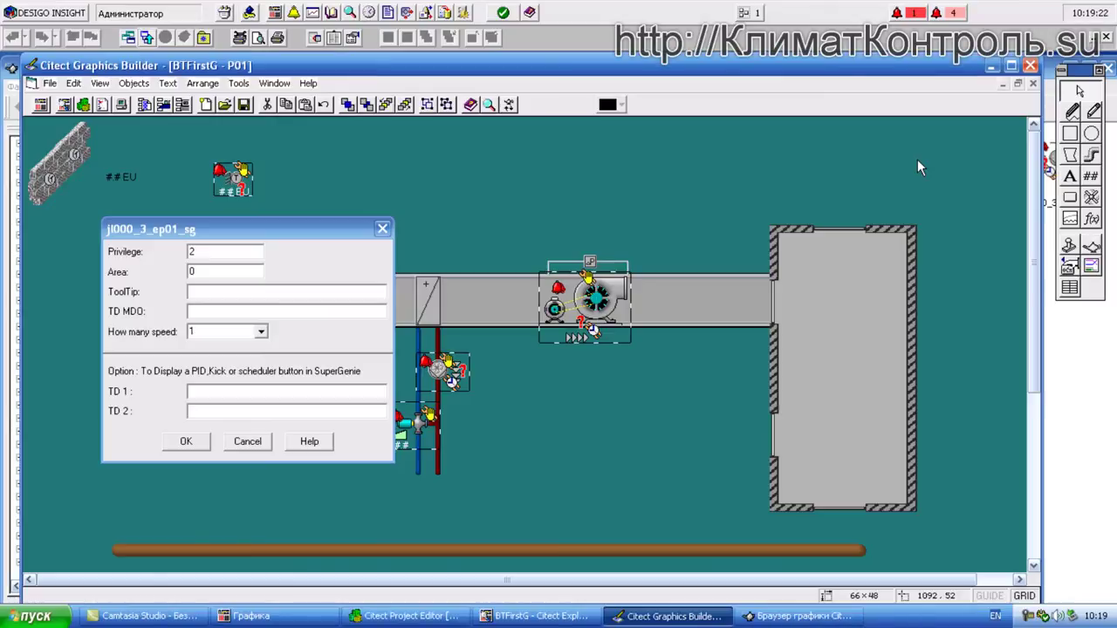
{"action": "right_click", "coordinate": [207, 311]}
{"action": "left_click", "coordinate": [256, 373]}
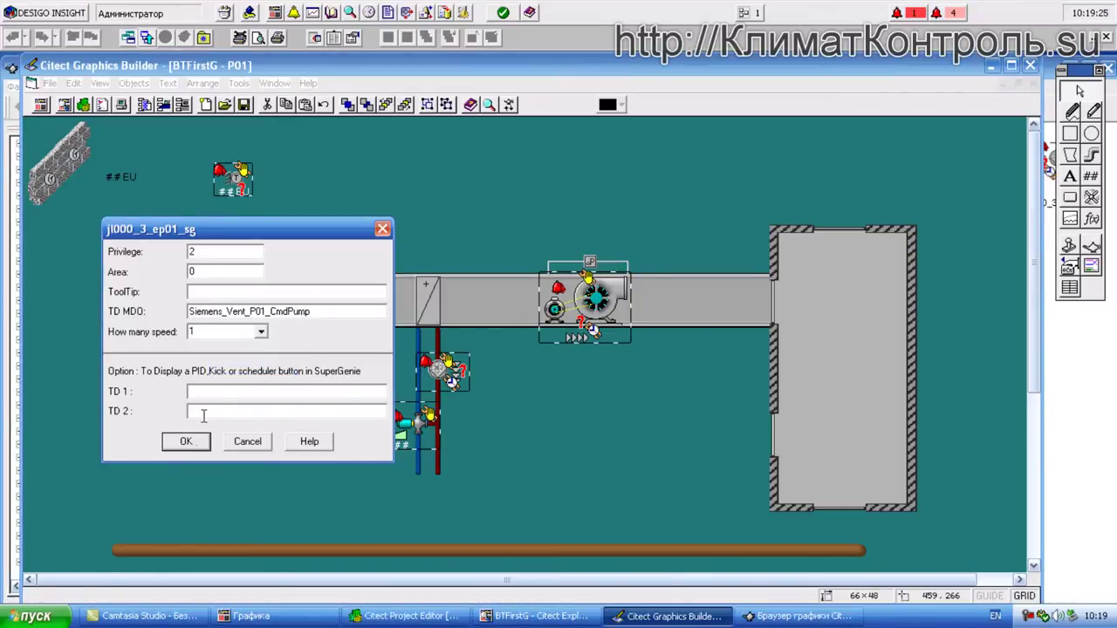
{"action": "left_click", "coordinate": [183, 443]}
{"action": "left_click_drag", "start_coordinate": [197, 288], "coordinate": [516, 381]}
- Save page P01, compile the BTFirstG project in the Citect Project Editor with tag database creation, and close the post-compiler dialog
{"action": "left_click", "coordinate": [244, 104]}
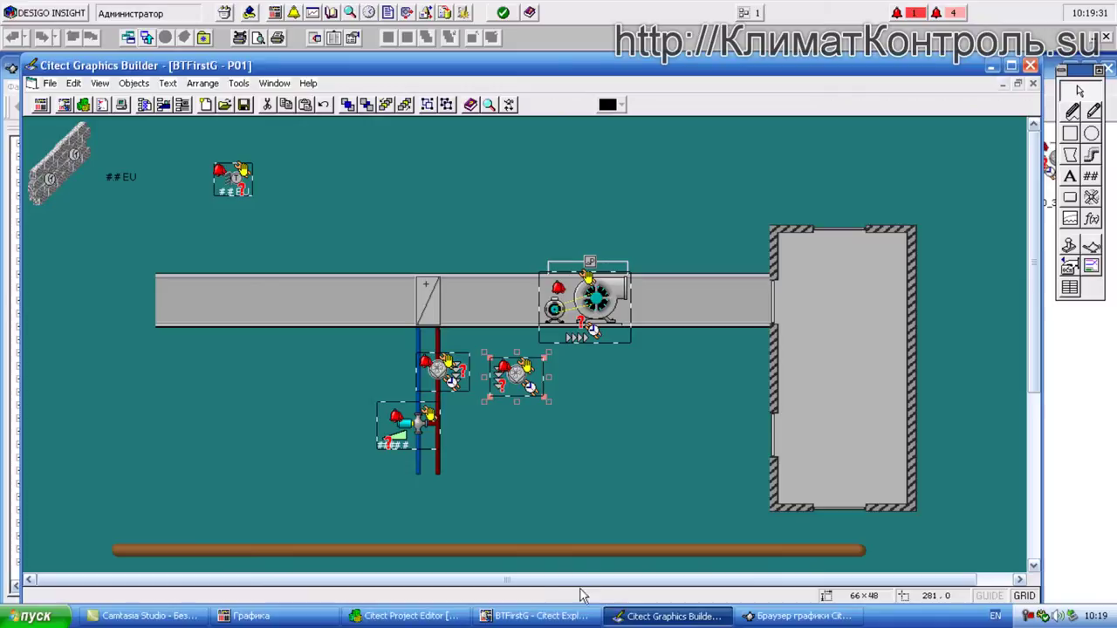
{"action": "left_click", "coordinate": [410, 616]}
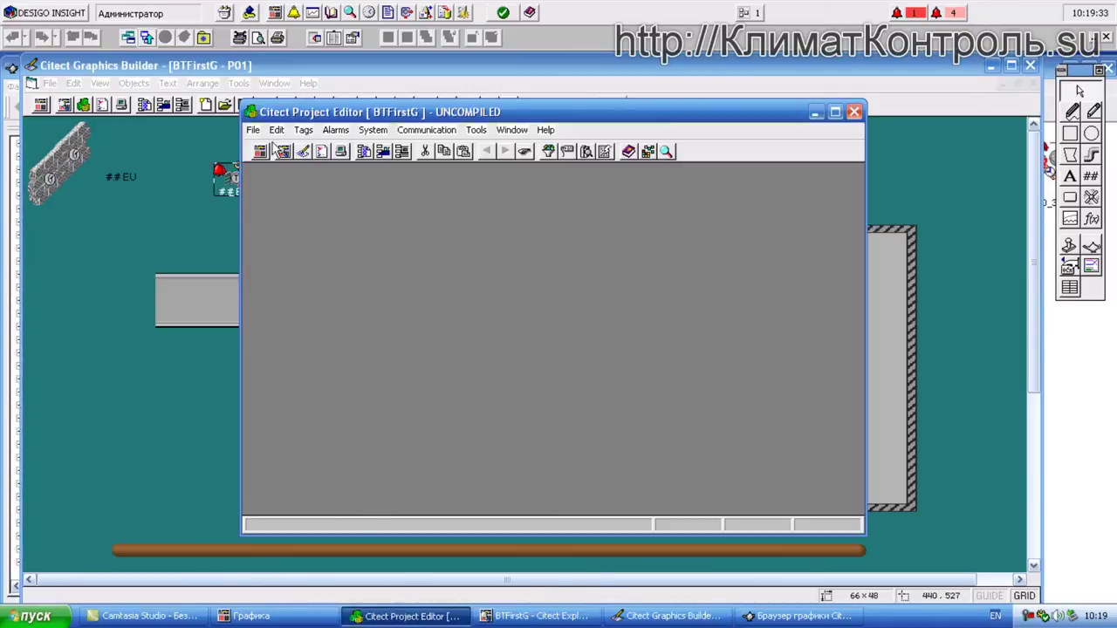
{"action": "left_click", "coordinate": [253, 130]}
{"action": "left_click", "coordinate": [294, 164]}
{"action": "left_click", "coordinate": [559, 374]}
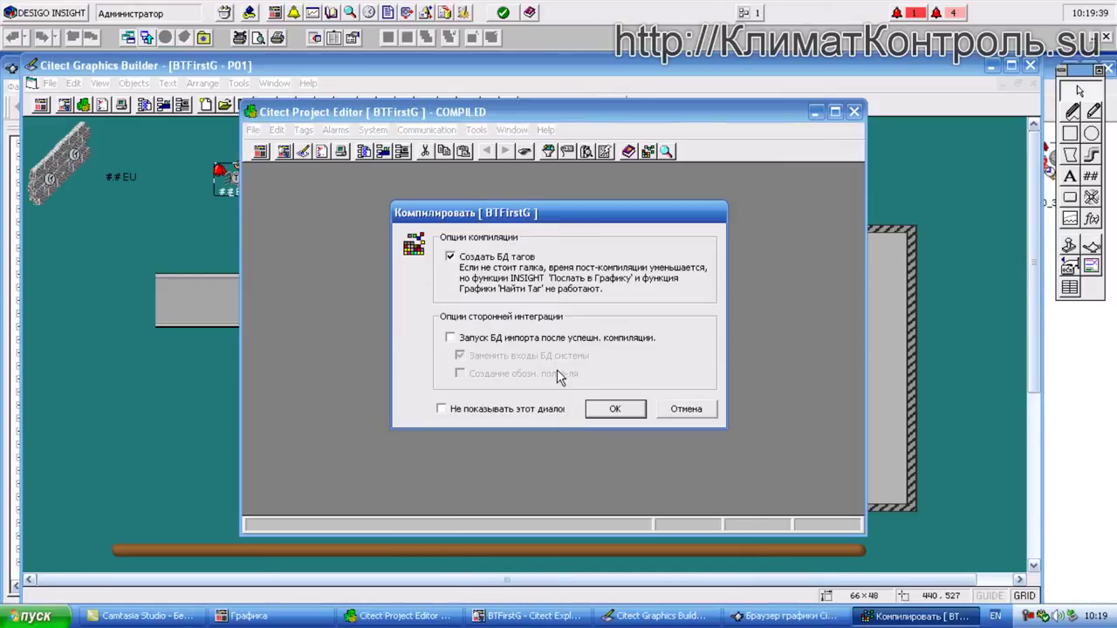
{"action": "left_click", "coordinate": [609, 410]}
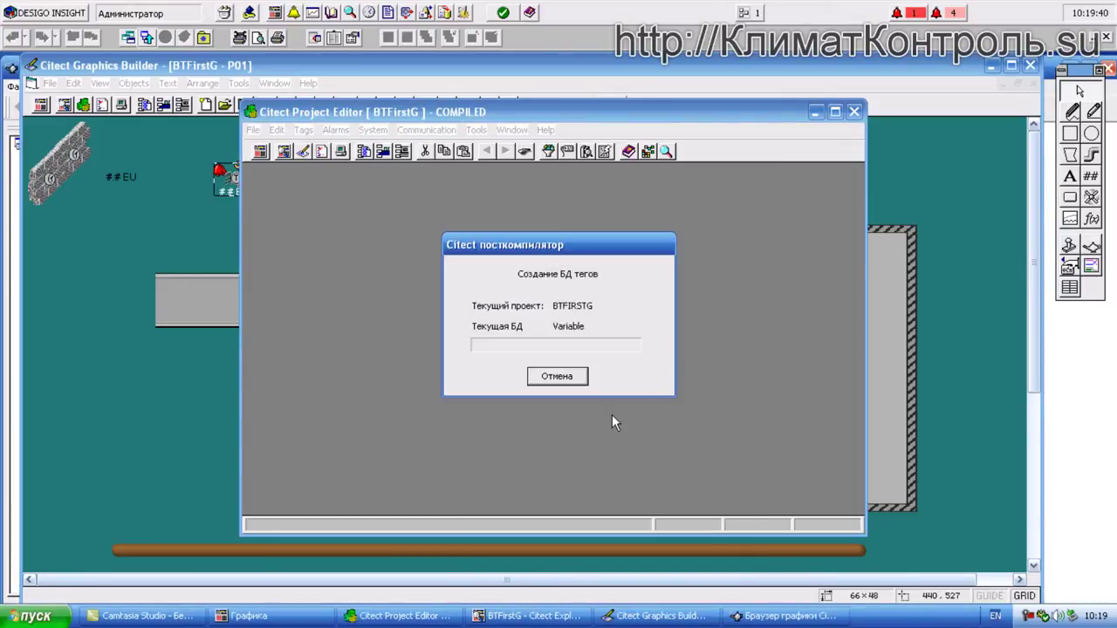
{"action": "left_click", "coordinate": [576, 380]}
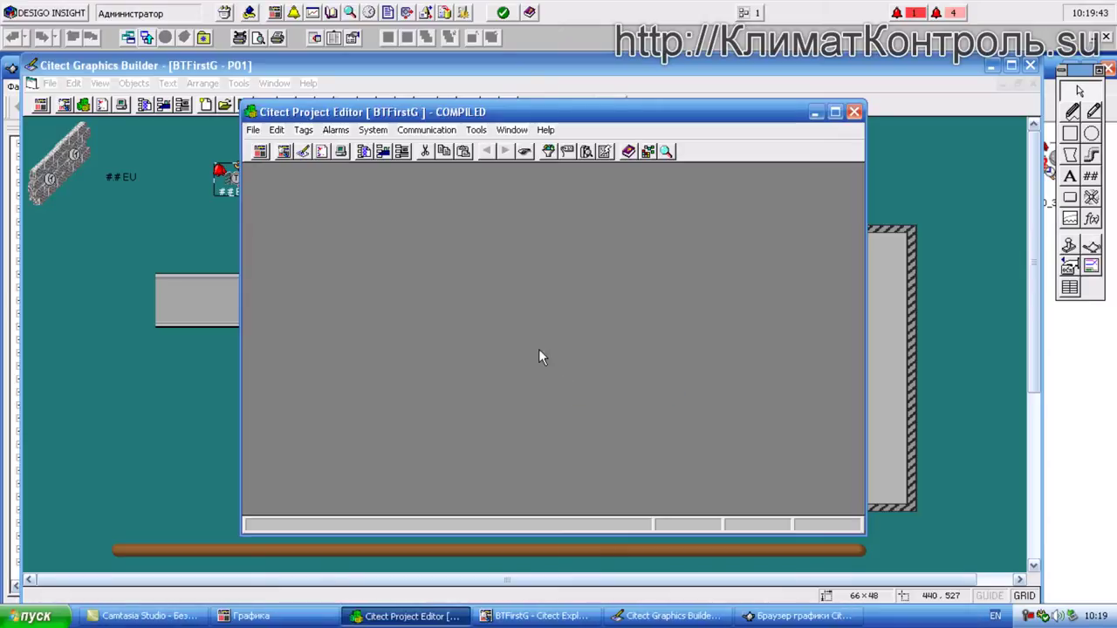
- Open page P01 in the runtime viewer and test the new pump's pop-up by switching it to manual and back to auto
{"action": "left_click", "coordinate": [146, 38]}
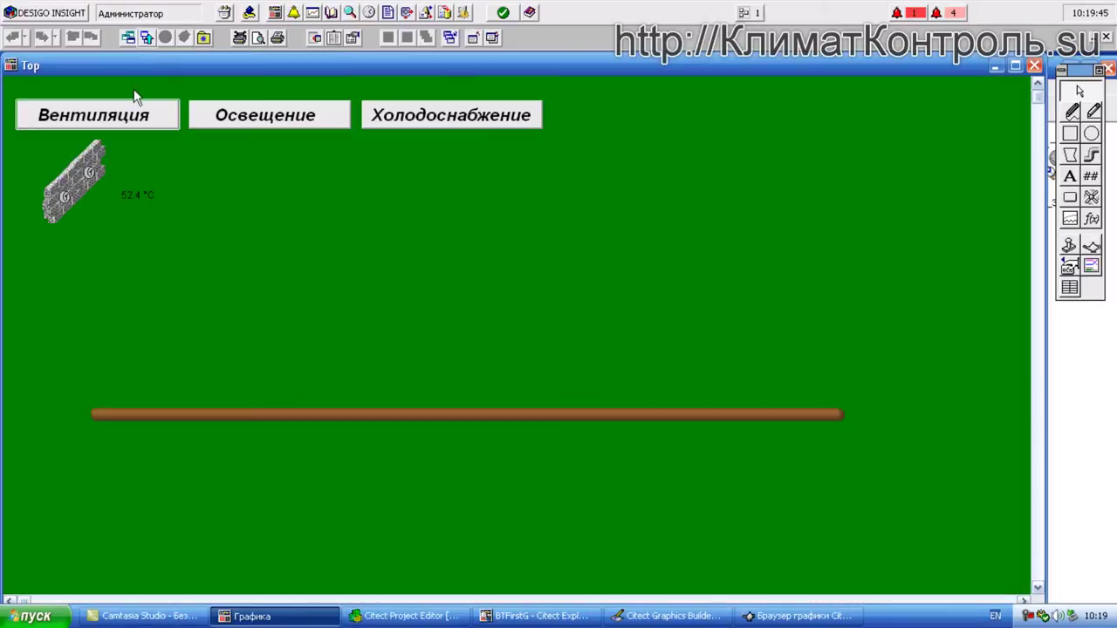
{"action": "left_click", "coordinate": [104, 109]}
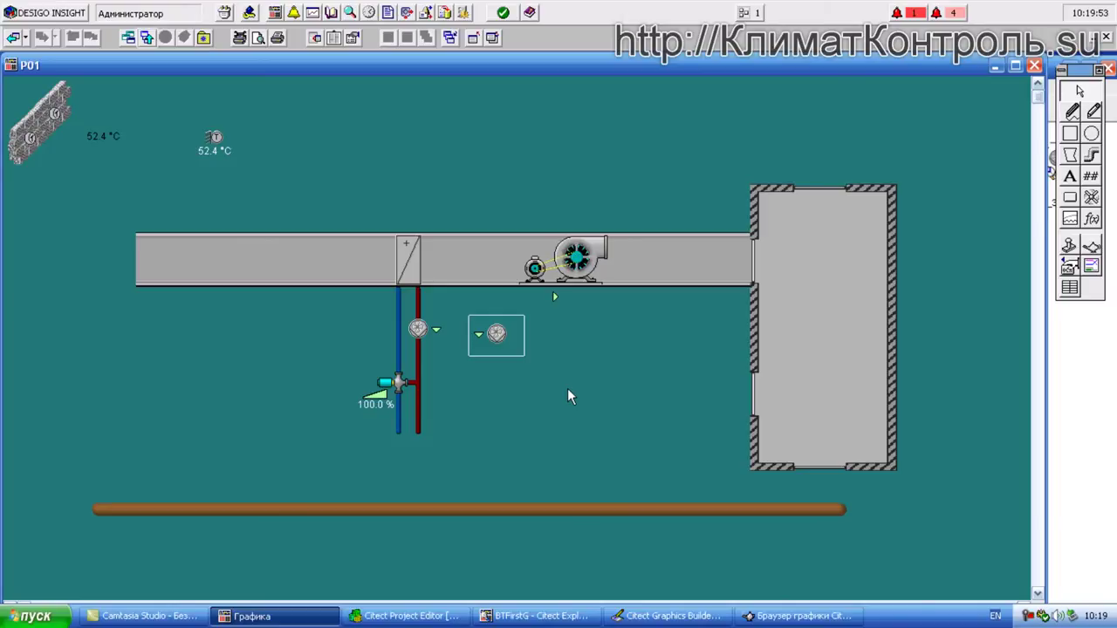
{"action": "left_click", "coordinate": [499, 336]}
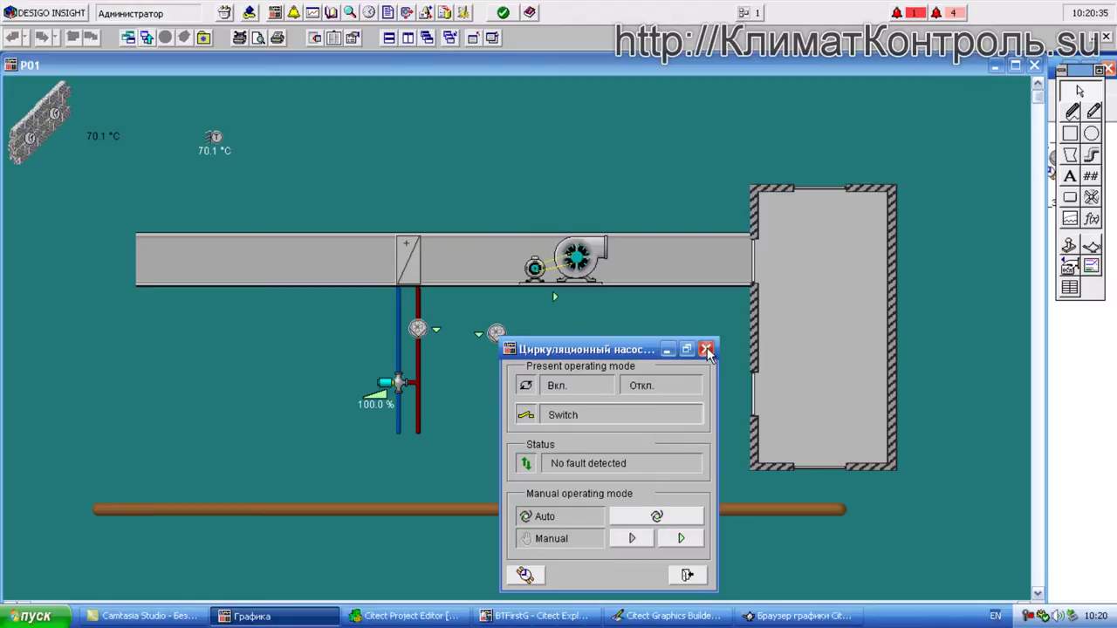
{"action": "left_click", "coordinate": [659, 518]}
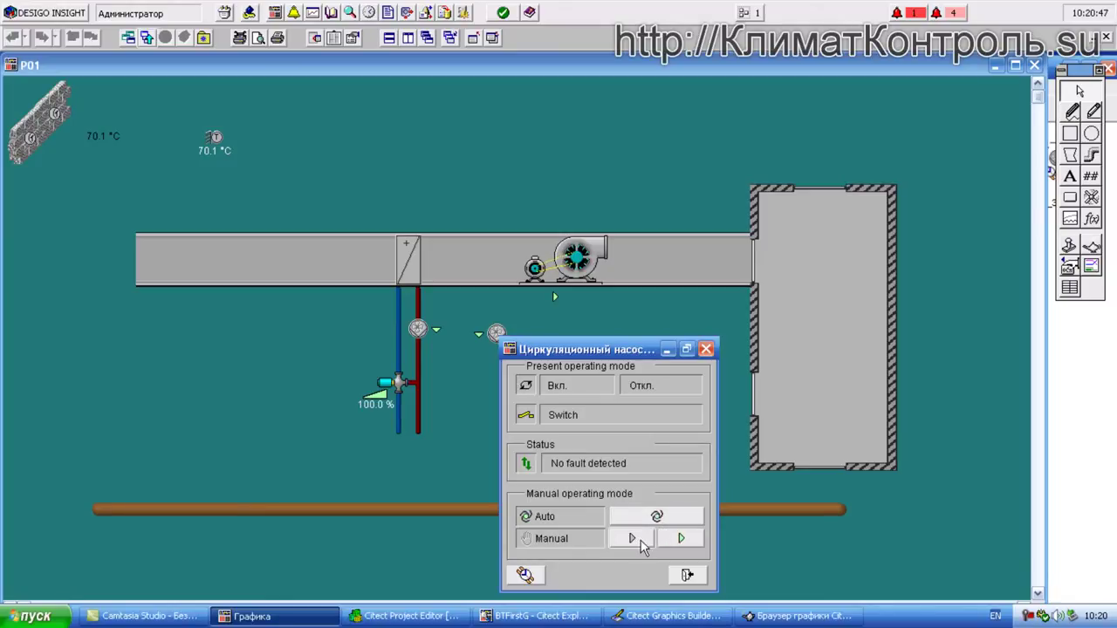
{"action": "left_click", "coordinate": [665, 541]}
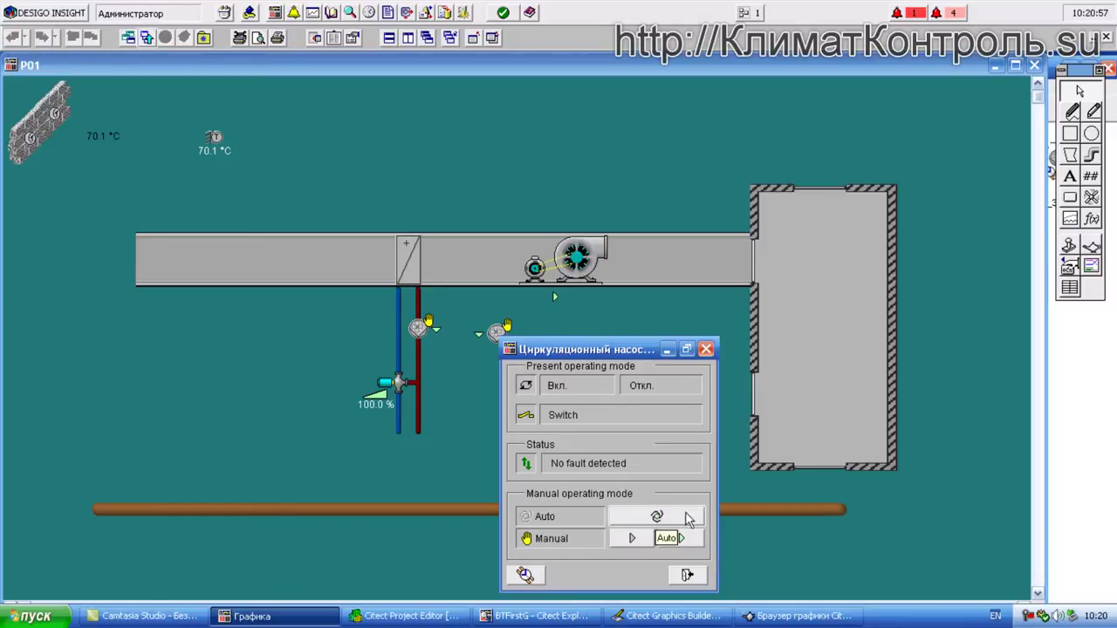
{"action": "left_click", "coordinate": [658, 517]}
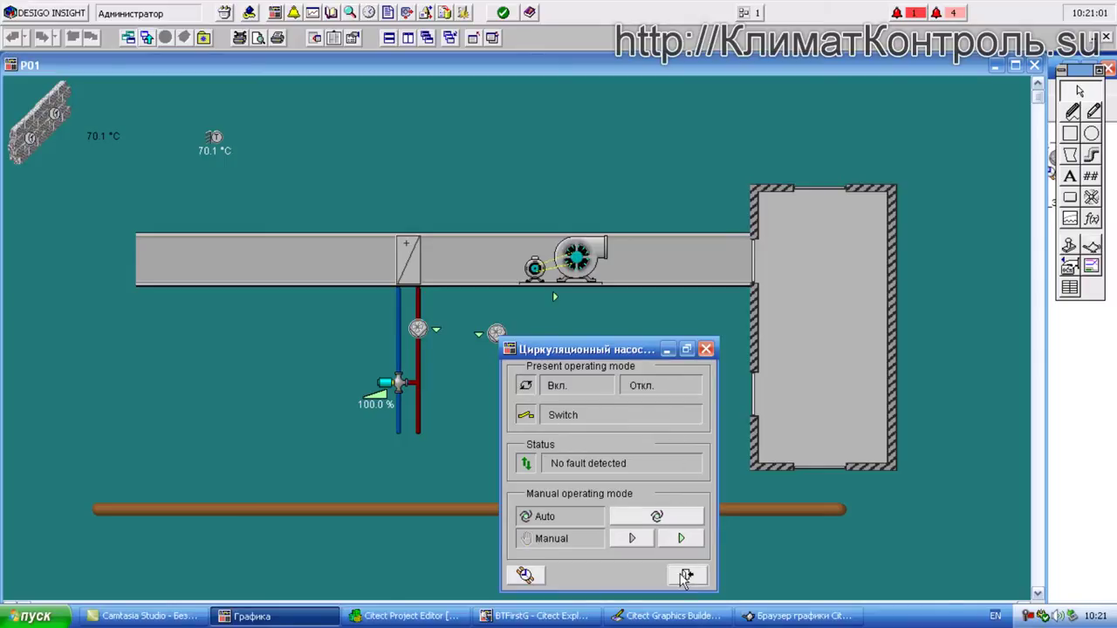
- Examine the circulation pump's hours counter window, then close it and the pump's pop-up
{"action": "left_click", "coordinate": [524, 575]}
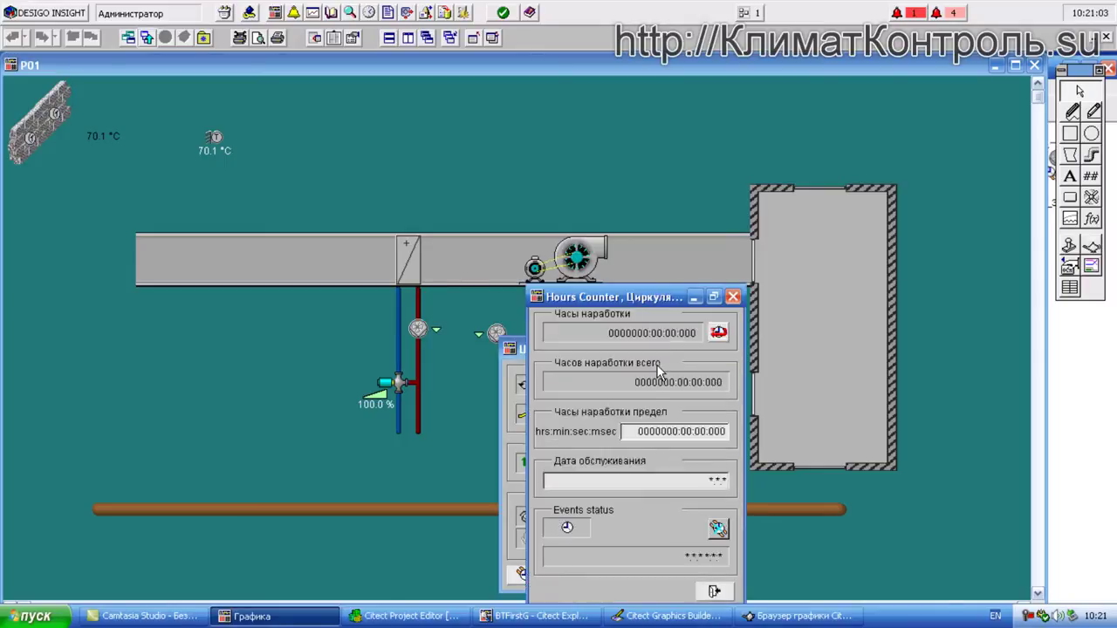
{"action": "left_click_drag", "start_coordinate": [635, 298], "coordinate": [588, 247]}
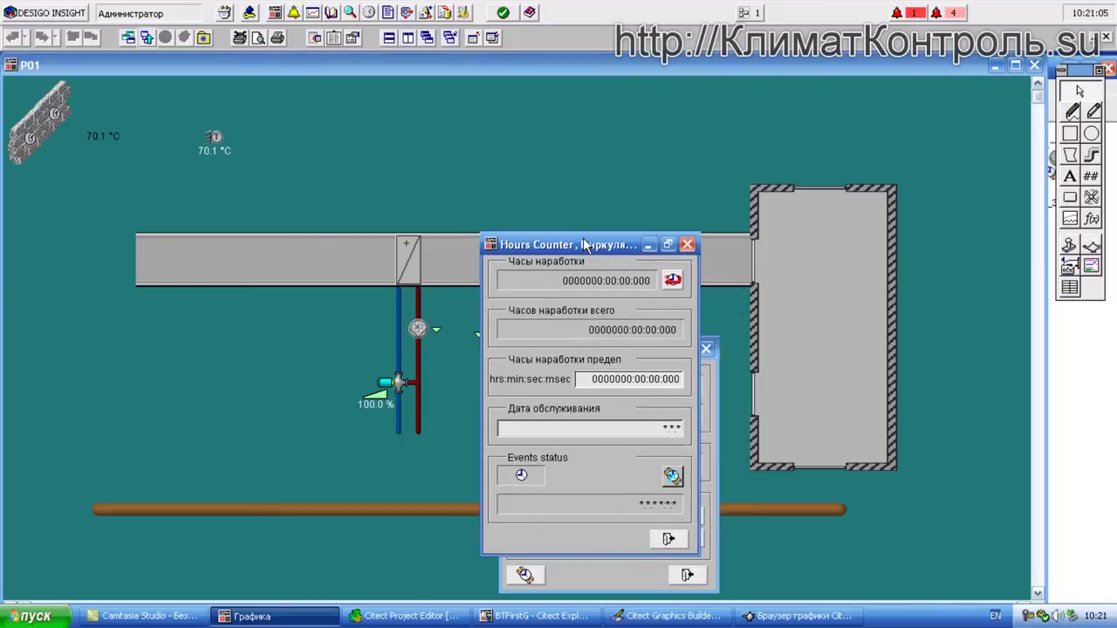
{"action": "left_click", "coordinate": [687, 245]}
{"action": "left_click", "coordinate": [706, 349]}
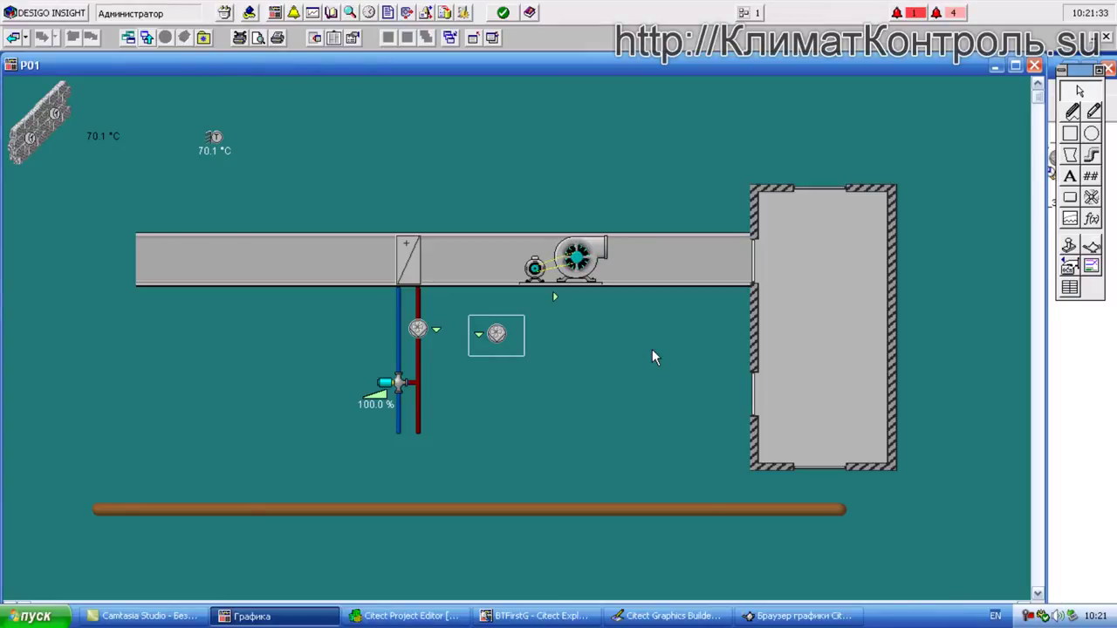
{"action": "left_click", "coordinate": [415, 380]}
{"action": "left_click", "coordinate": [554, 272]}
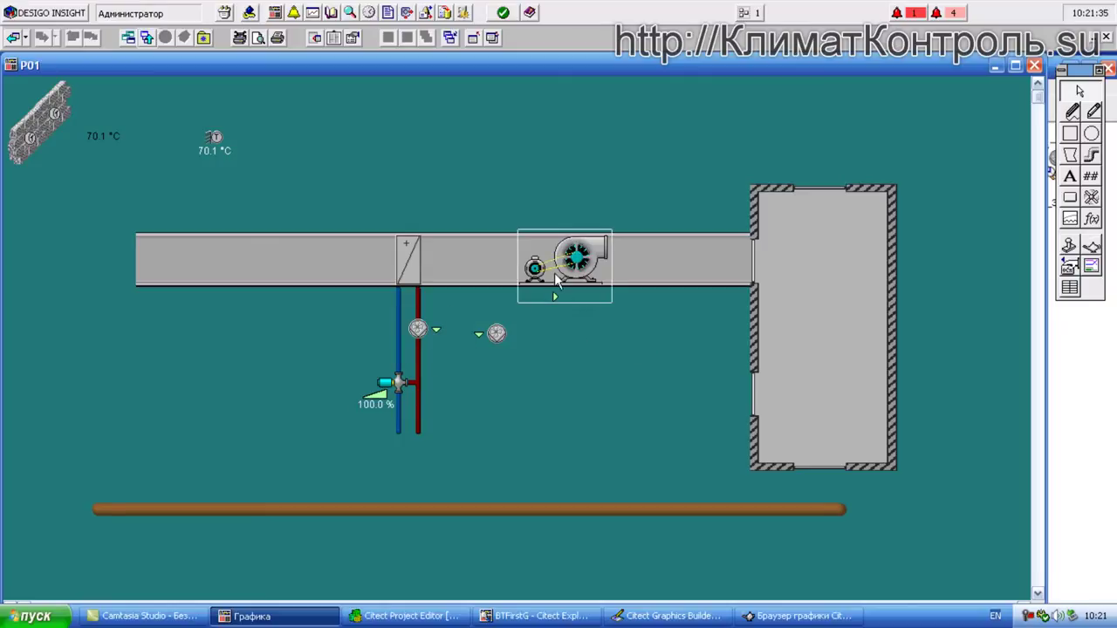
{"action": "left_click", "coordinate": [496, 333]}
{"action": "left_click", "coordinate": [395, 383]}
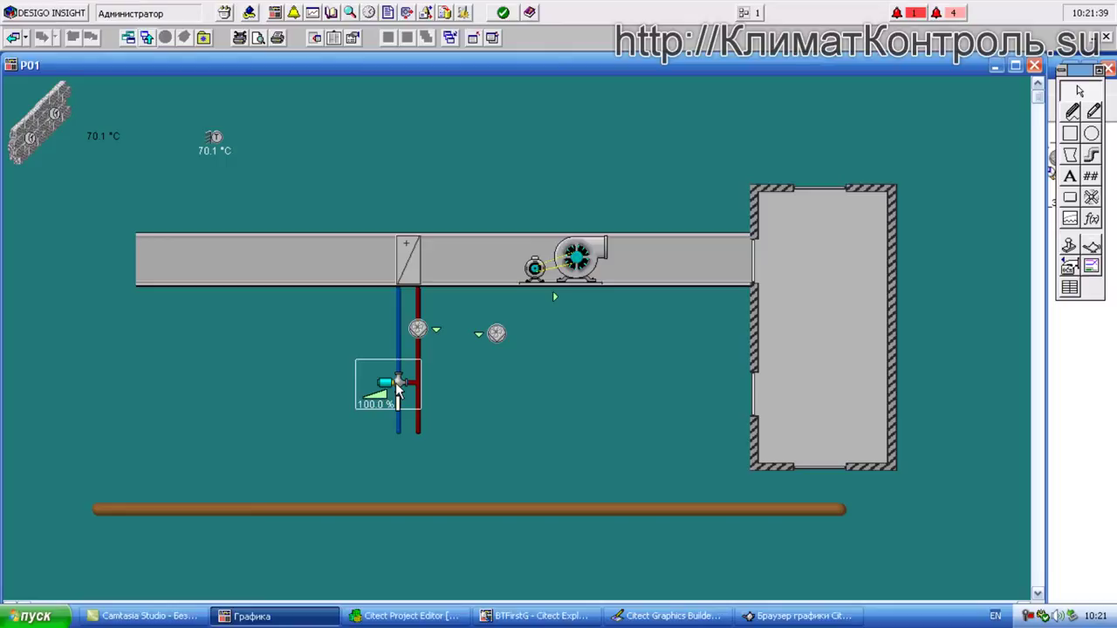
{"action": "left_click", "coordinate": [417, 332]}
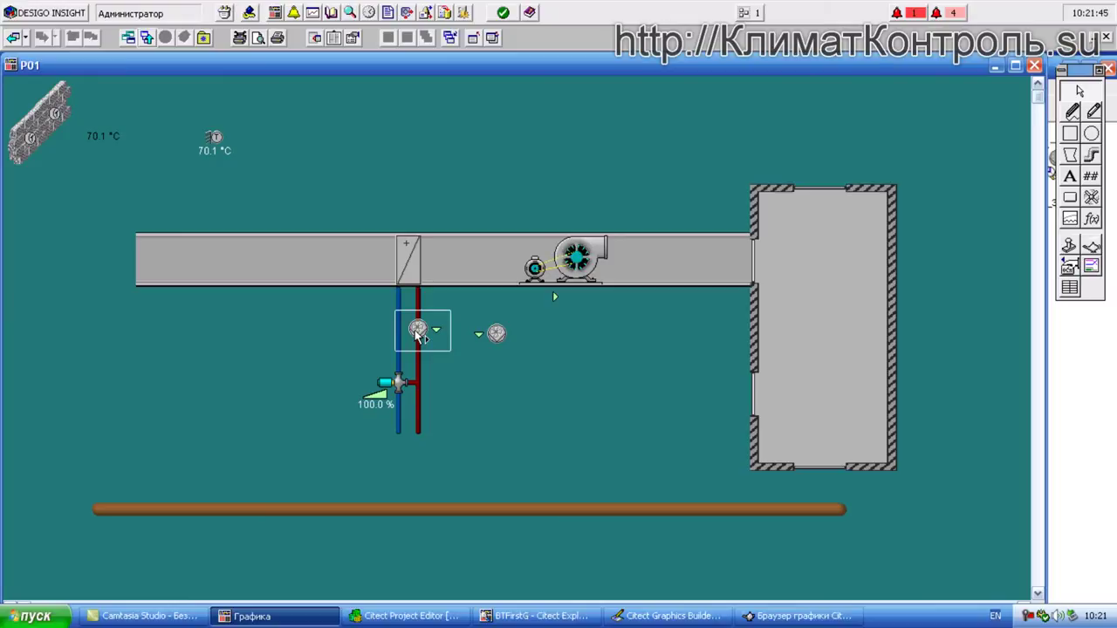
{"action": "left_click", "coordinate": [804, 618]}
{"action": "left_click", "coordinate": [674, 617]}
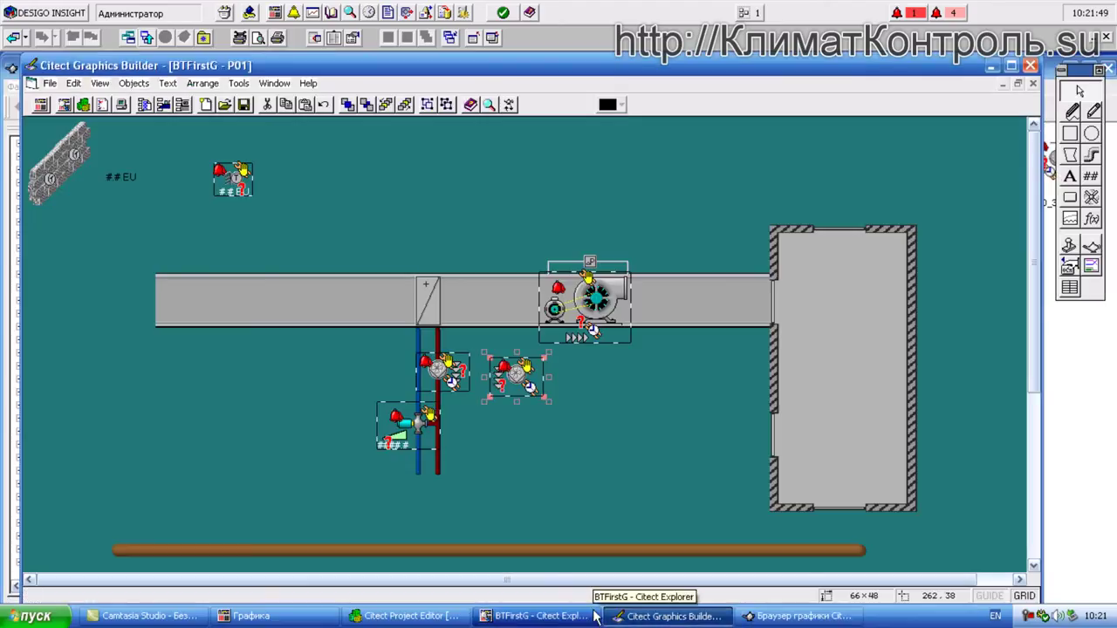
{"action": "left_click", "coordinate": [571, 617]}
{"action": "left_click", "coordinate": [407, 618]}
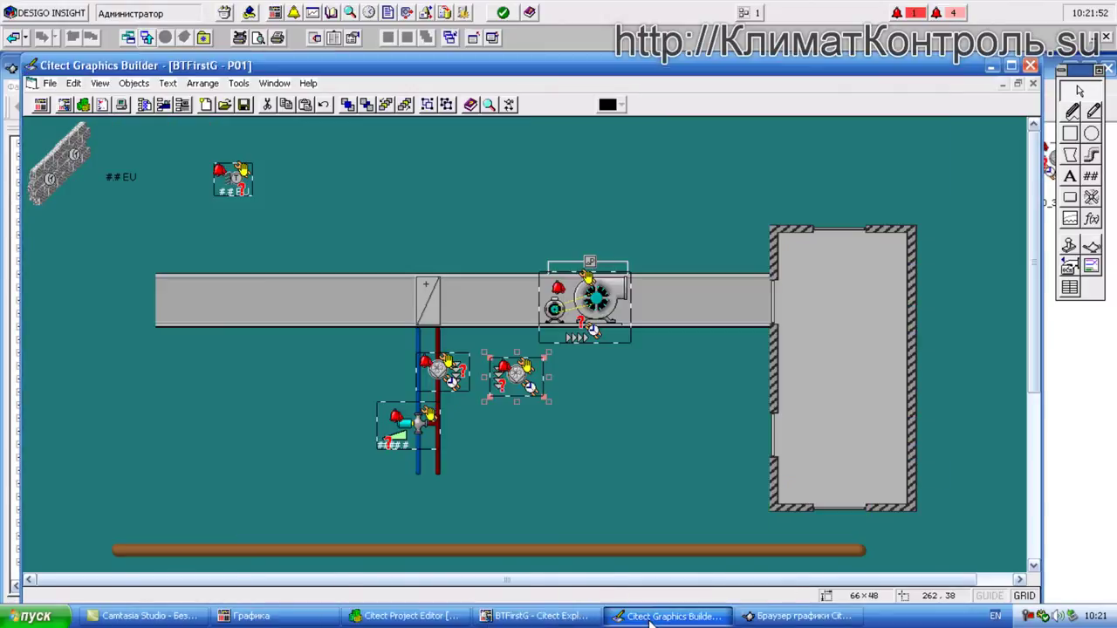
- Return to the Citect Graphics Builder and delete the extra pump genie beside the original pump
{"action": "left_click", "coordinate": [675, 617]}
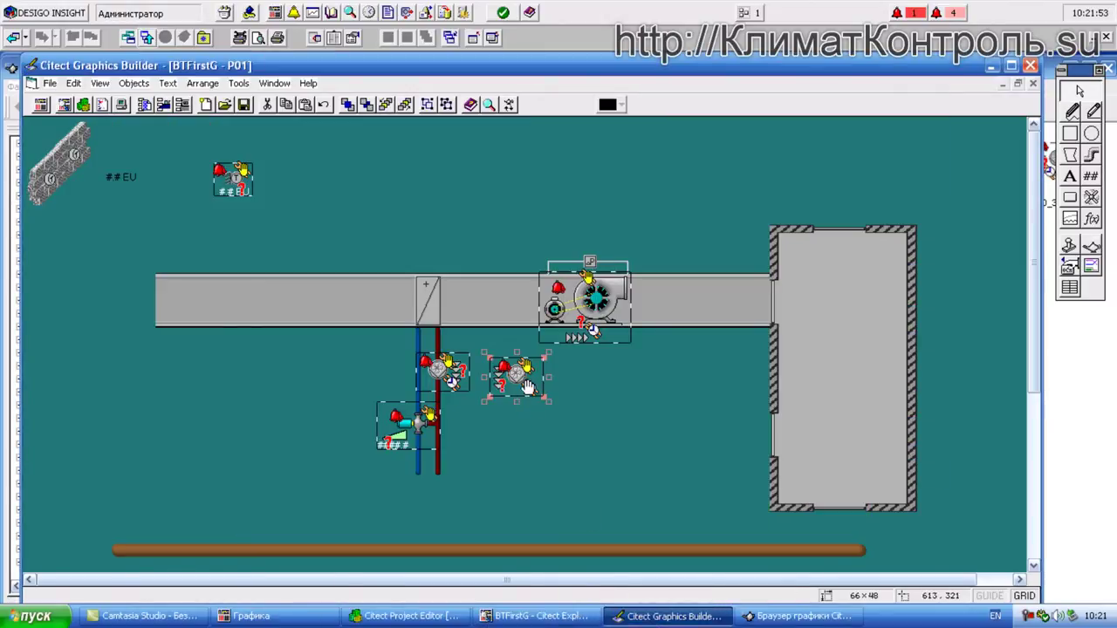
{"action": "left_click_drag", "start_coordinate": [513, 379], "coordinate": [555, 406]}
{"action": "key", "text": "Delete"}
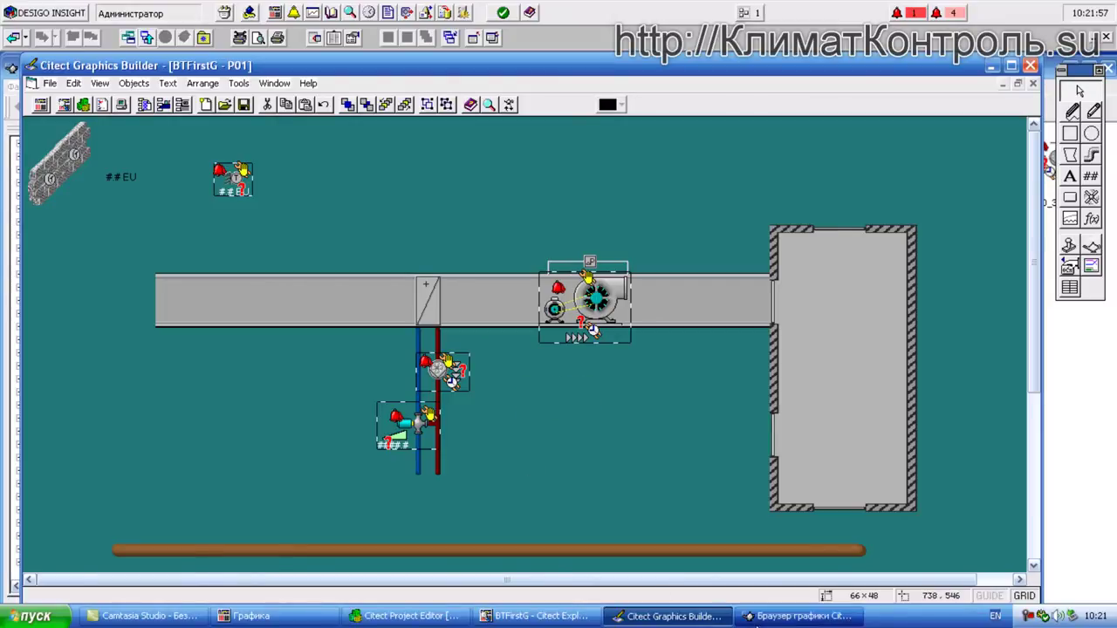
- Open the object catalogue, expand Siemens, Vent and P01 to review the available ventilation objects, then close it
{"action": "left_click", "coordinate": [798, 616]}
{"action": "left_click", "coordinate": [775, 617]}
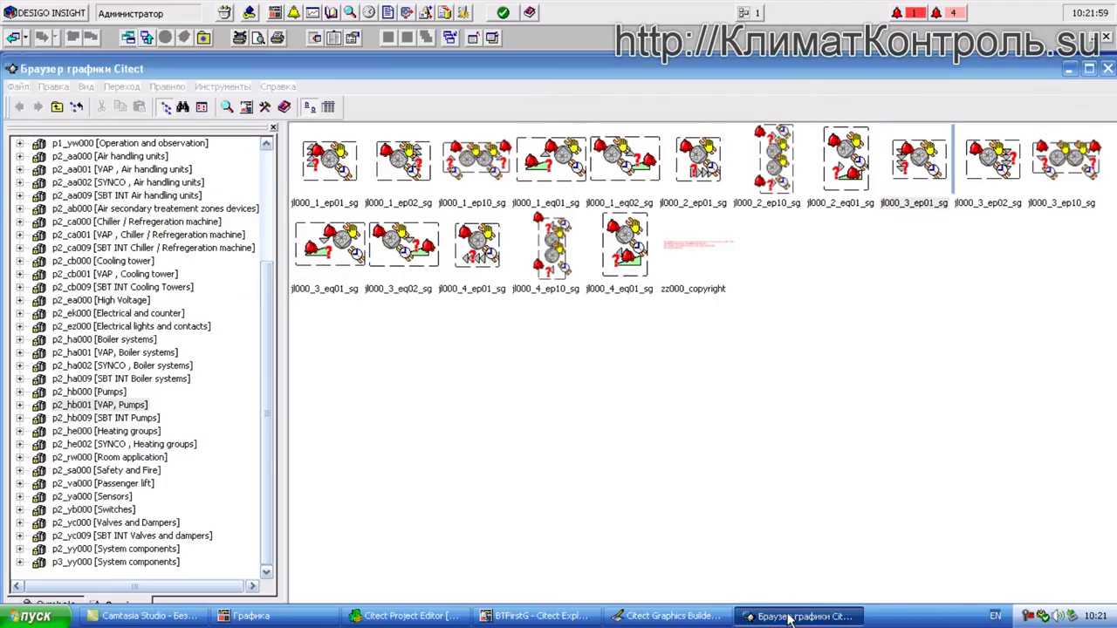
{"action": "left_click", "coordinate": [351, 12]}
{"action": "left_click", "coordinate": [10, 97]}
{"action": "left_click", "coordinate": [26, 111]}
{"action": "left_click", "coordinate": [42, 189]}
{"action": "left_click", "coordinate": [57, 202]}
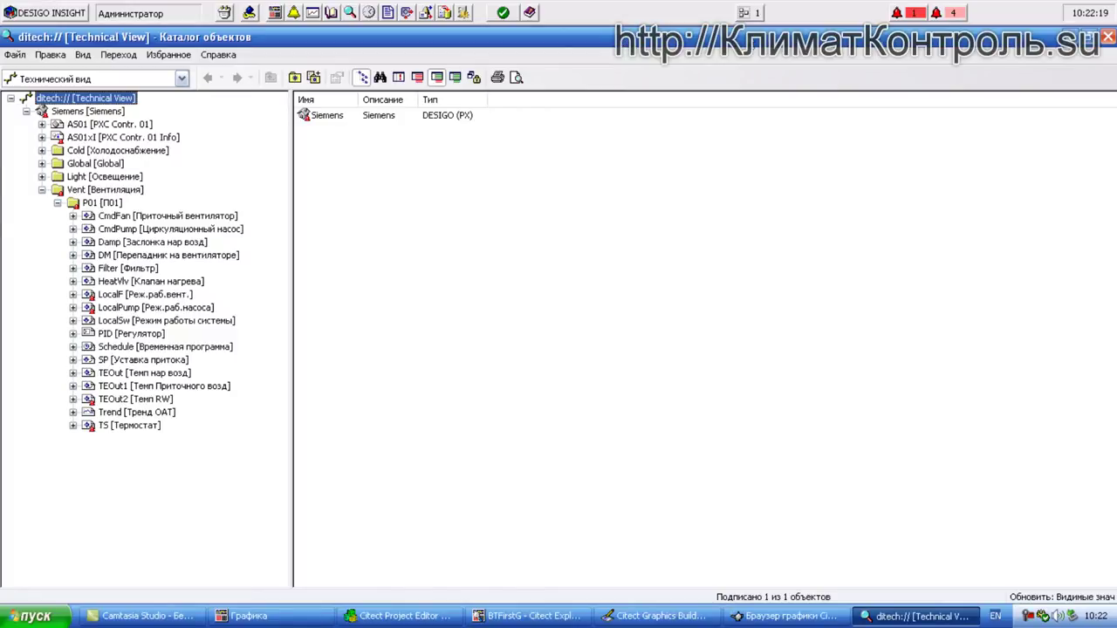
{"action": "left_click", "coordinate": [1107, 37]}
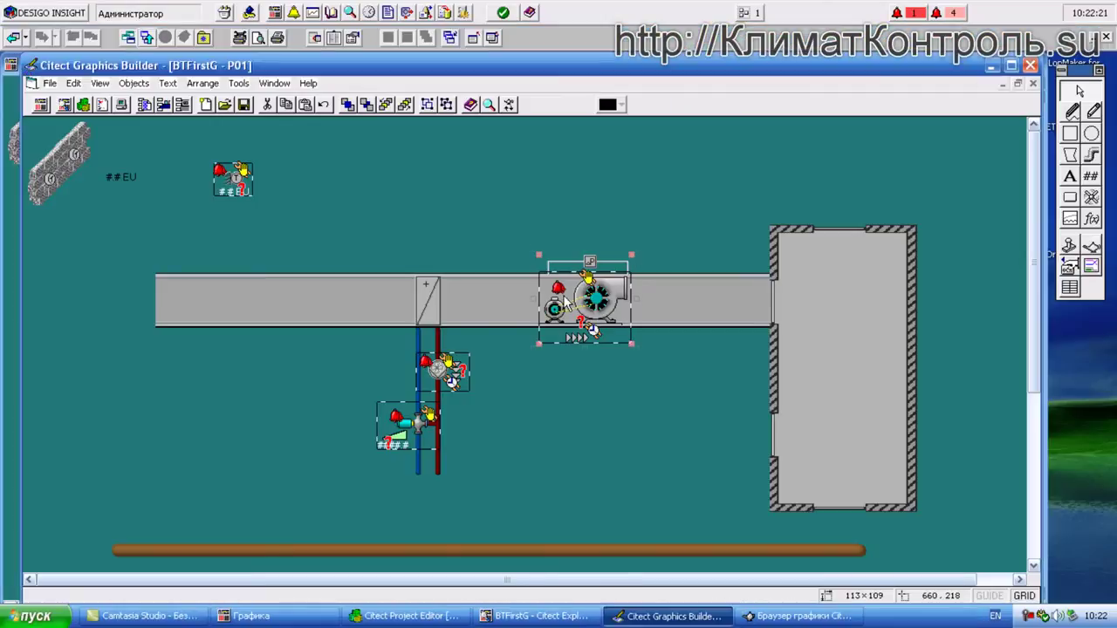
- Copy the fan genie's TD MDO tag Siemens_Vent_P01_DM into the pump genie's TD MDO parameter and accept the form
{"action": "left_click_drag", "start_coordinate": [685, 316], "coordinate": [468, 342]}
{"action": "key", "text": "ctrl+c"}
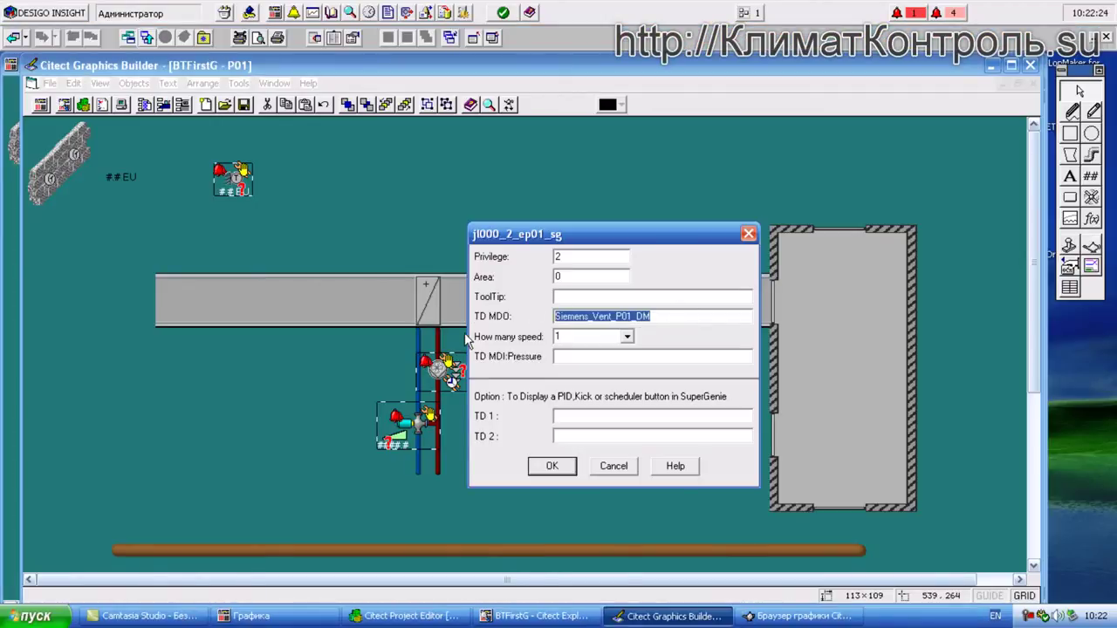
{"action": "left_click", "coordinate": [552, 466]}
{"action": "double_click", "coordinate": [440, 369]}
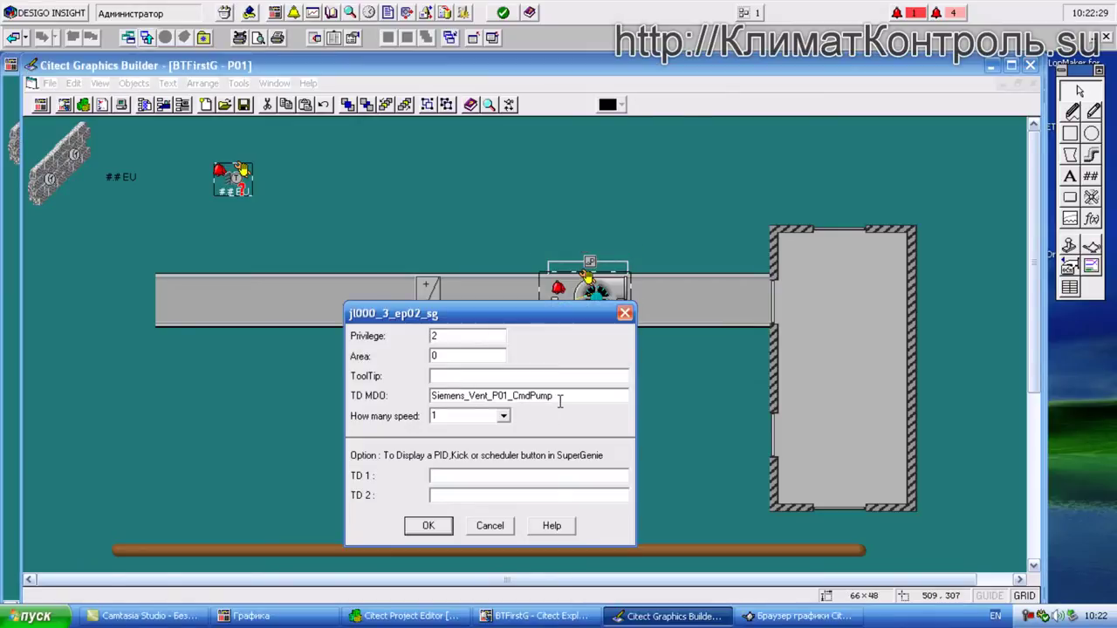
{"action": "left_click_drag", "start_coordinate": [572, 395], "coordinate": [403, 396]}
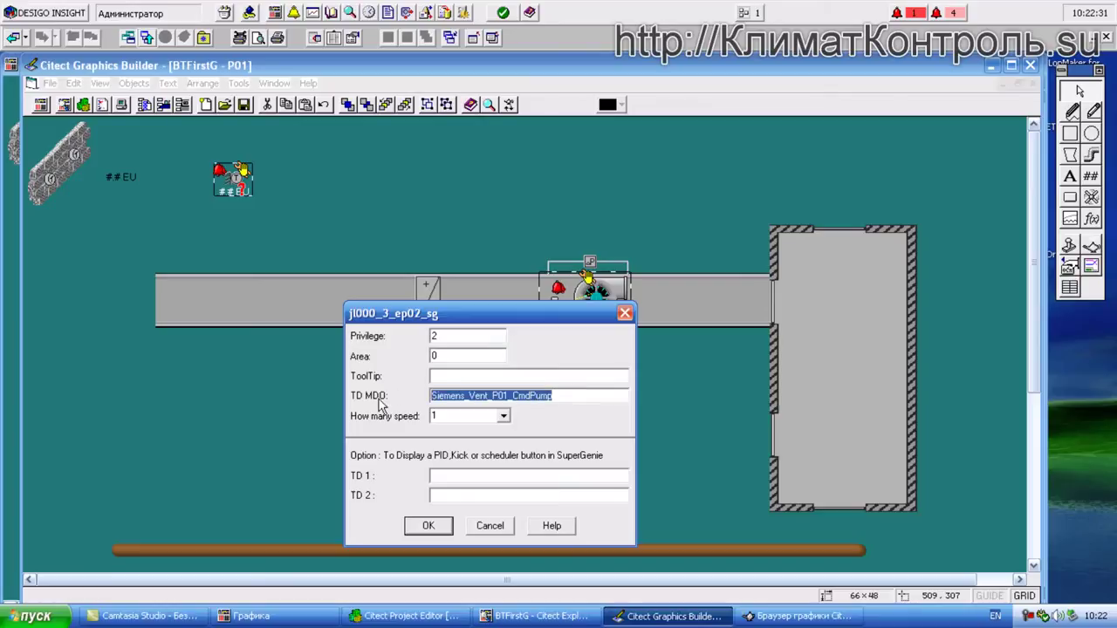
{"action": "key", "text": "ctrl+v"}
{"action": "left_click", "coordinate": [428, 525]}
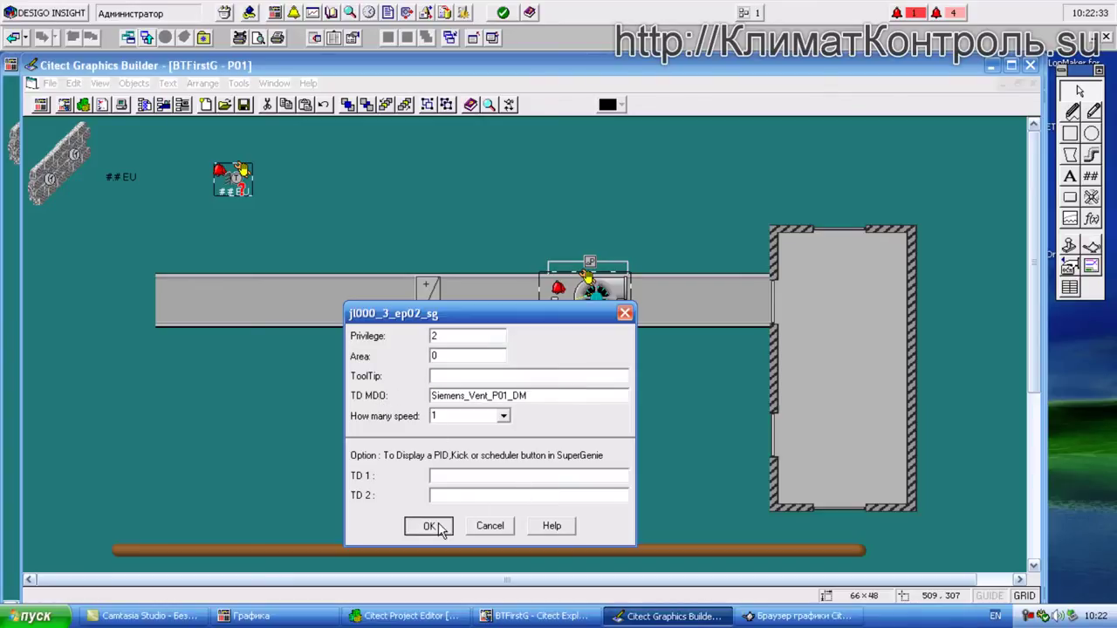
- Save page P01, switch to the Citect Project Editor and compile the BTFirstG project through to the end of post-compilation
{"action": "left_click", "coordinate": [245, 104]}
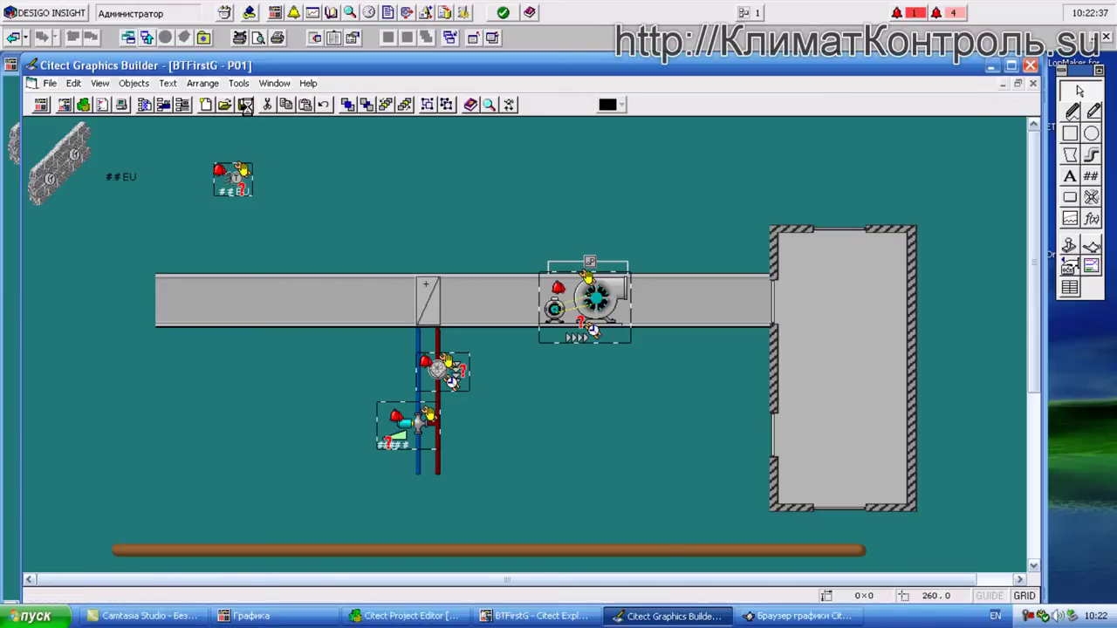
{"action": "left_click", "coordinate": [411, 616]}
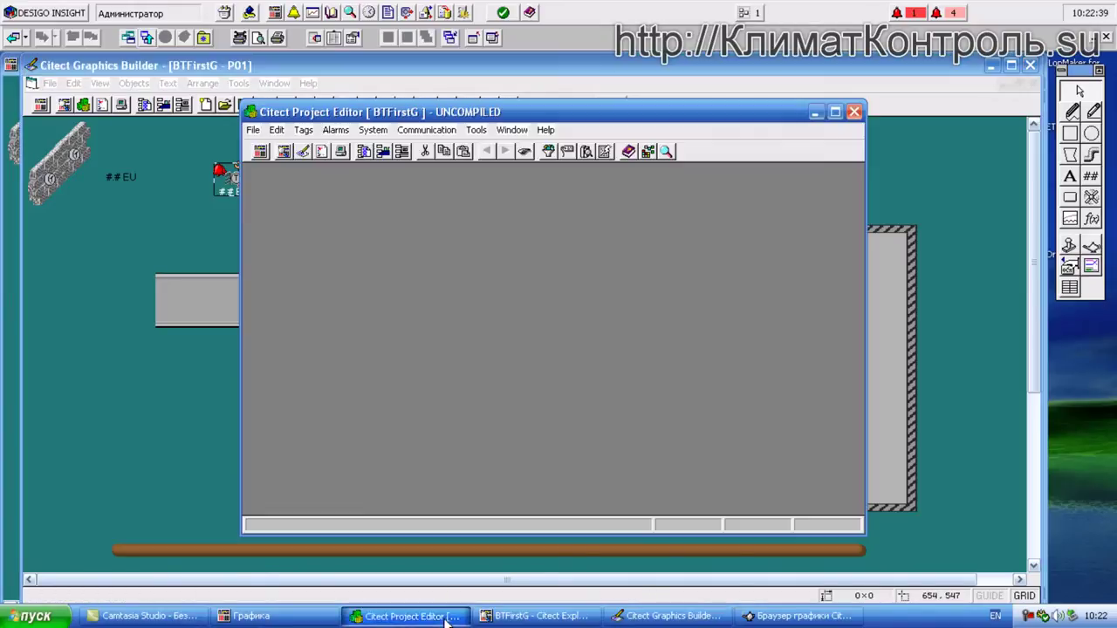
{"action": "left_click", "coordinate": [253, 129]}
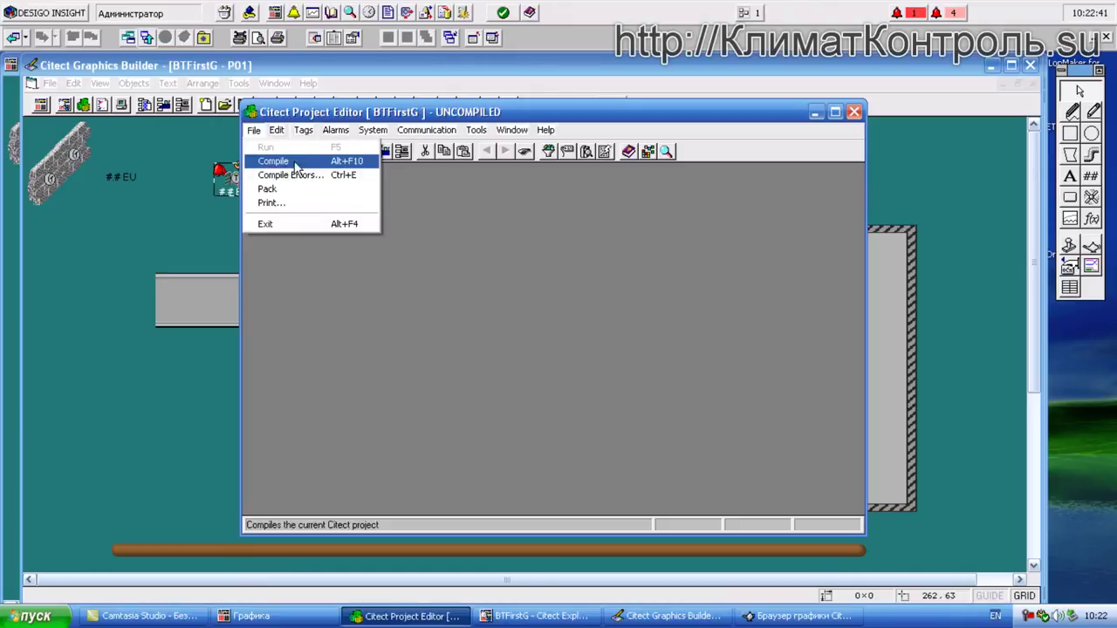
{"action": "left_click", "coordinate": [297, 163]}
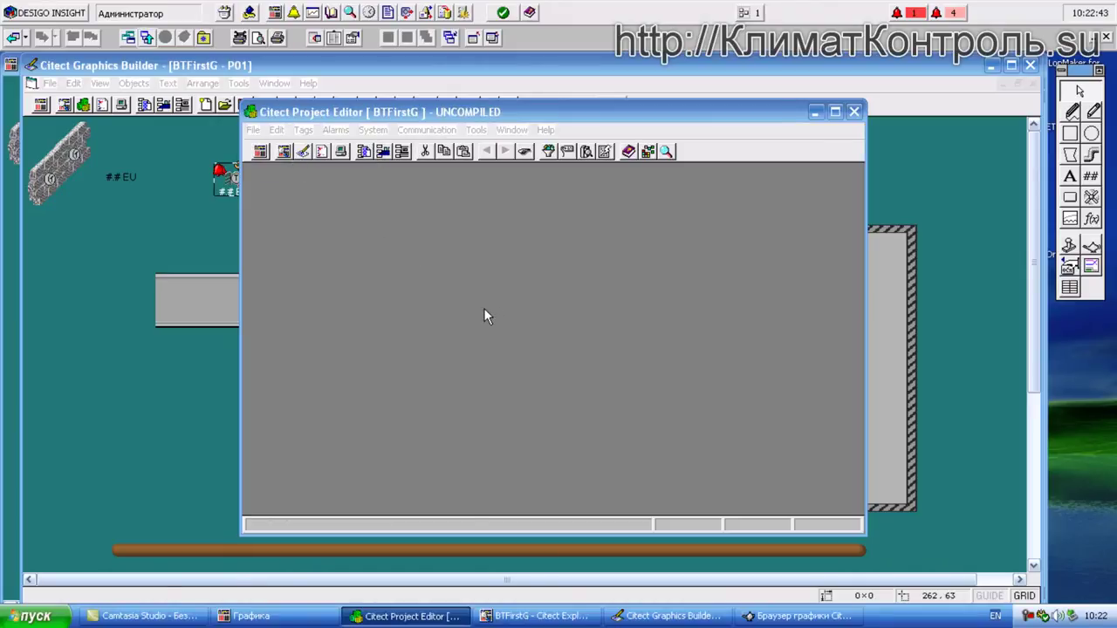
{"action": "left_click", "coordinate": [582, 380]}
{"action": "left_click", "coordinate": [613, 409]}
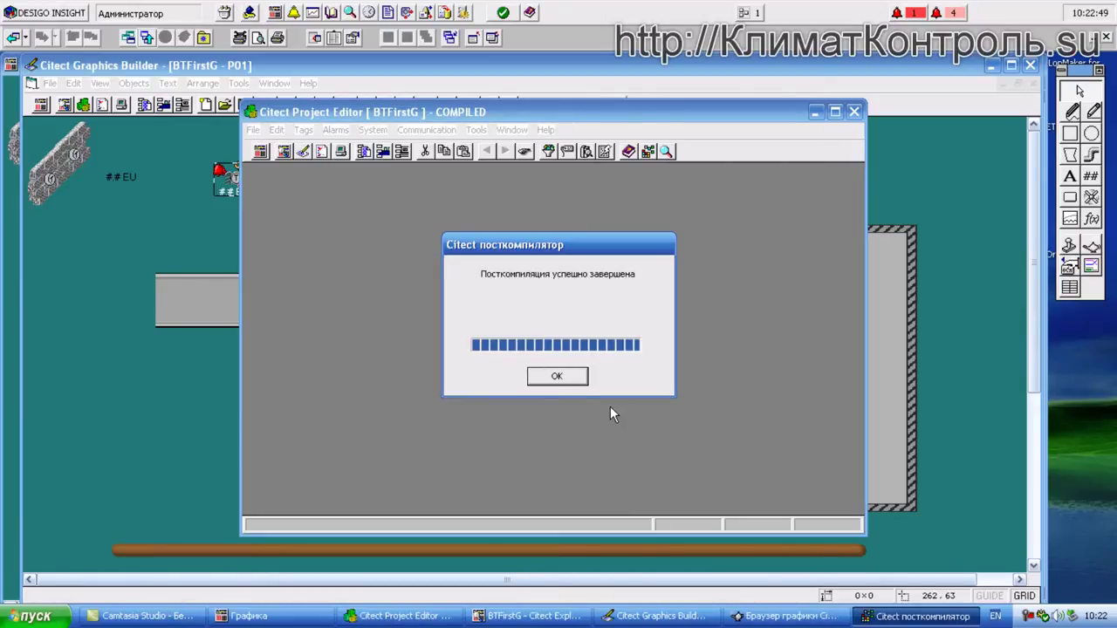
{"action": "left_click", "coordinate": [557, 377]}
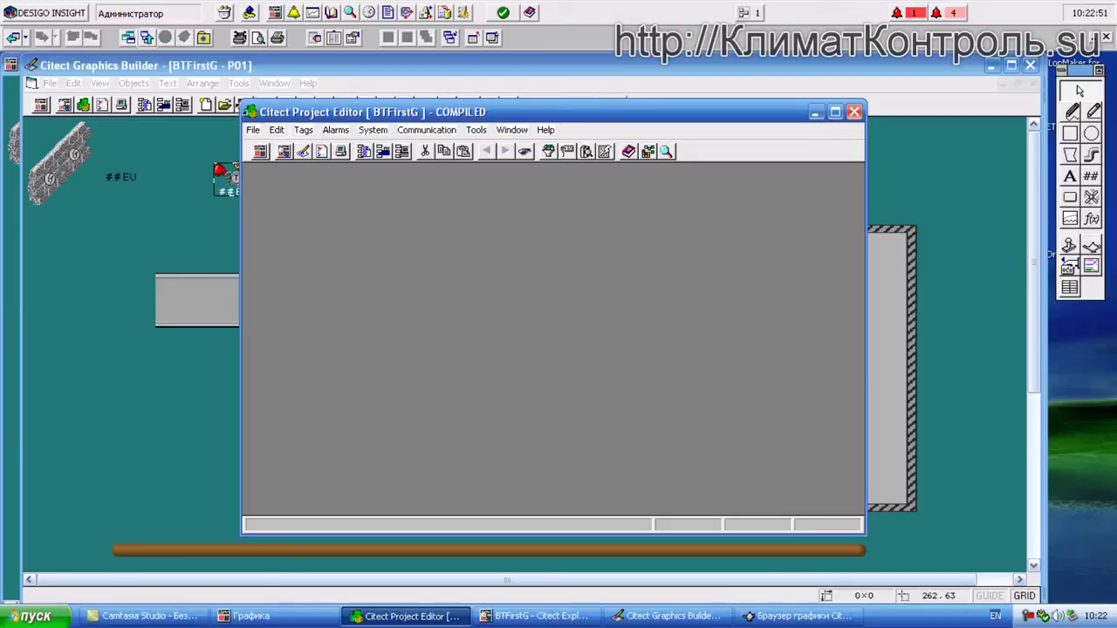
- Open page P01 in the runtime graphics viewer, examine the circulation pump's pop-up and close it
{"action": "left_click", "coordinate": [149, 39]}
{"action": "left_click", "coordinate": [127, 110]}
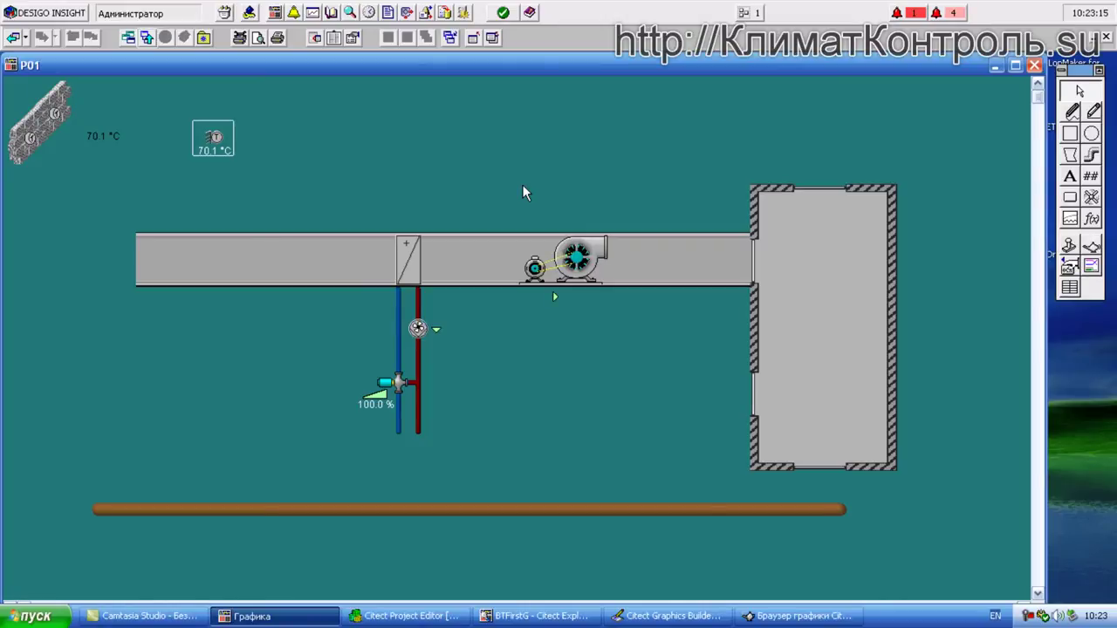
{"action": "left_click", "coordinate": [424, 328]}
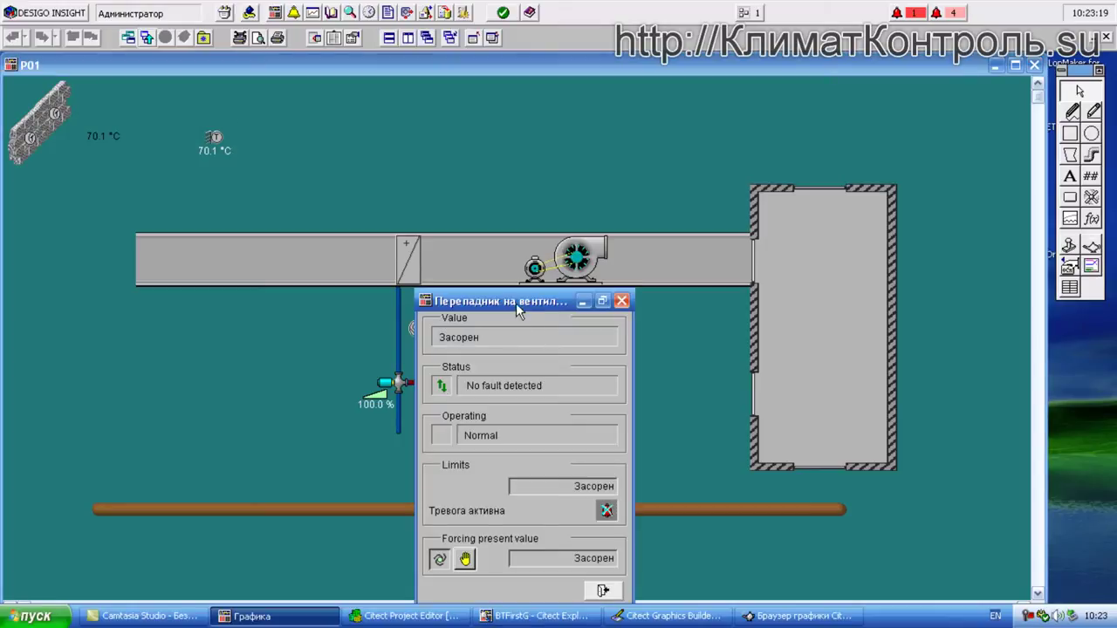
{"action": "left_click_drag", "start_coordinate": [518, 301], "coordinate": [479, 205]}
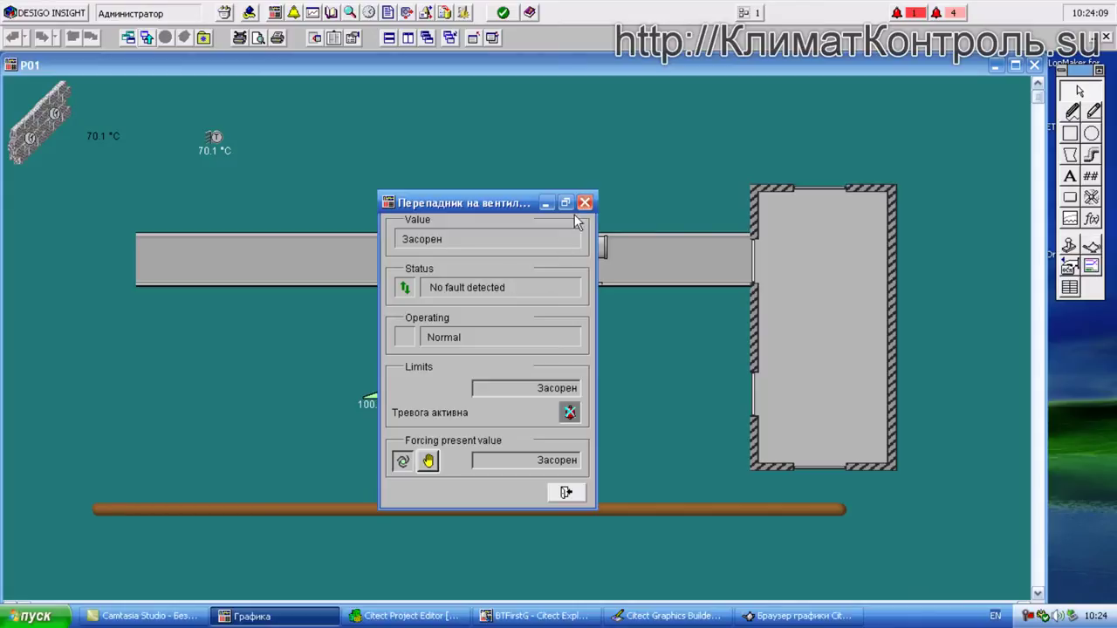
{"action": "left_click", "coordinate": [585, 203]}
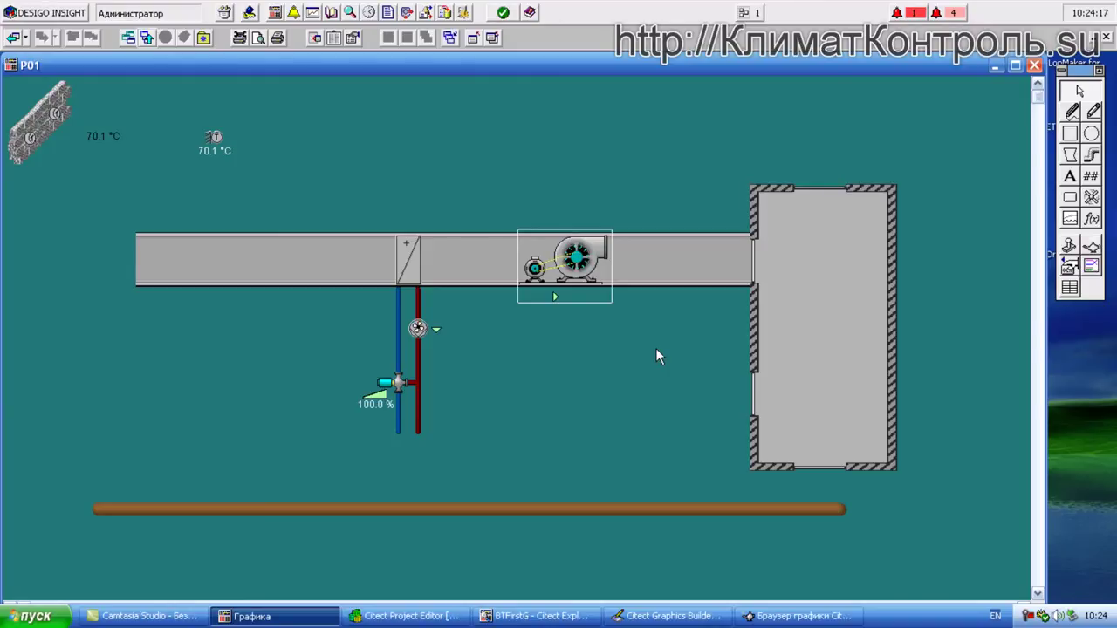
- Open the heating valve's pop-up, move it up the page and set the valve's manual value to 70
{"action": "left_click", "coordinate": [401, 384]}
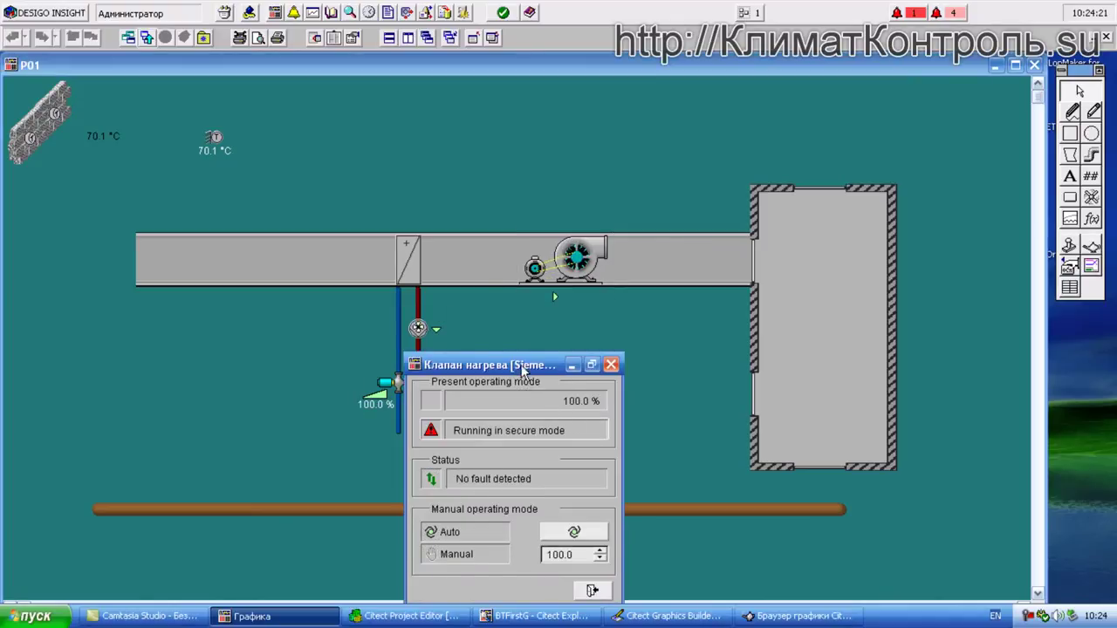
{"action": "left_click_drag", "start_coordinate": [524, 371], "coordinate": [522, 228]}
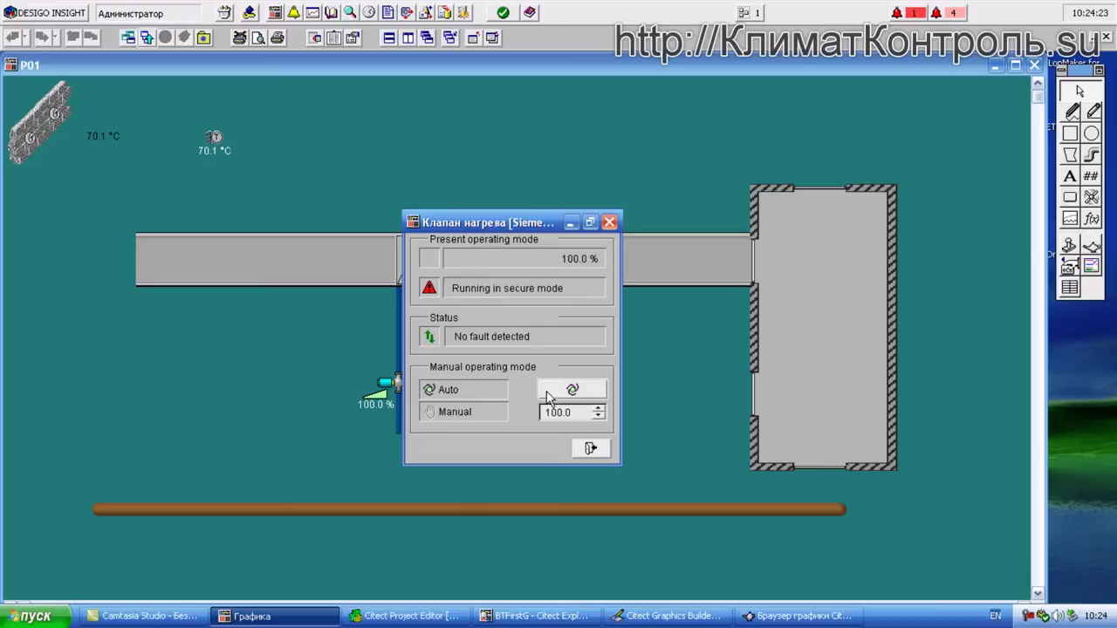
{"action": "double_click", "coordinate": [598, 416]}
{"action": "double_click", "coordinate": [599, 416]}
{"action": "left_click", "coordinate": [598, 410]}
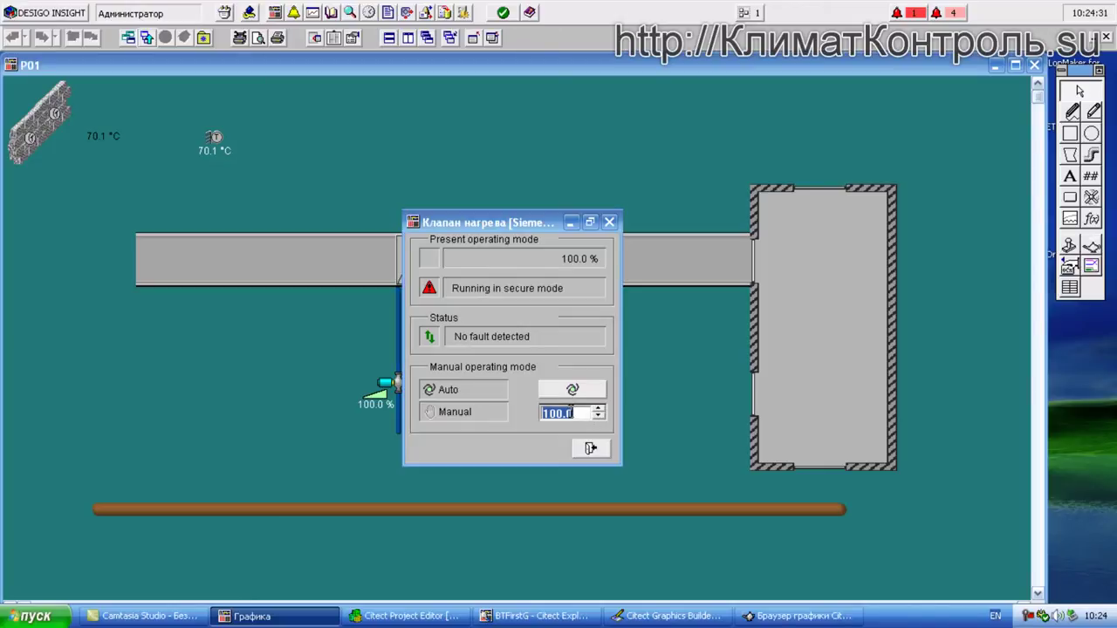
{"action": "type", "text": "70"}
{"action": "key", "text": "Return"}
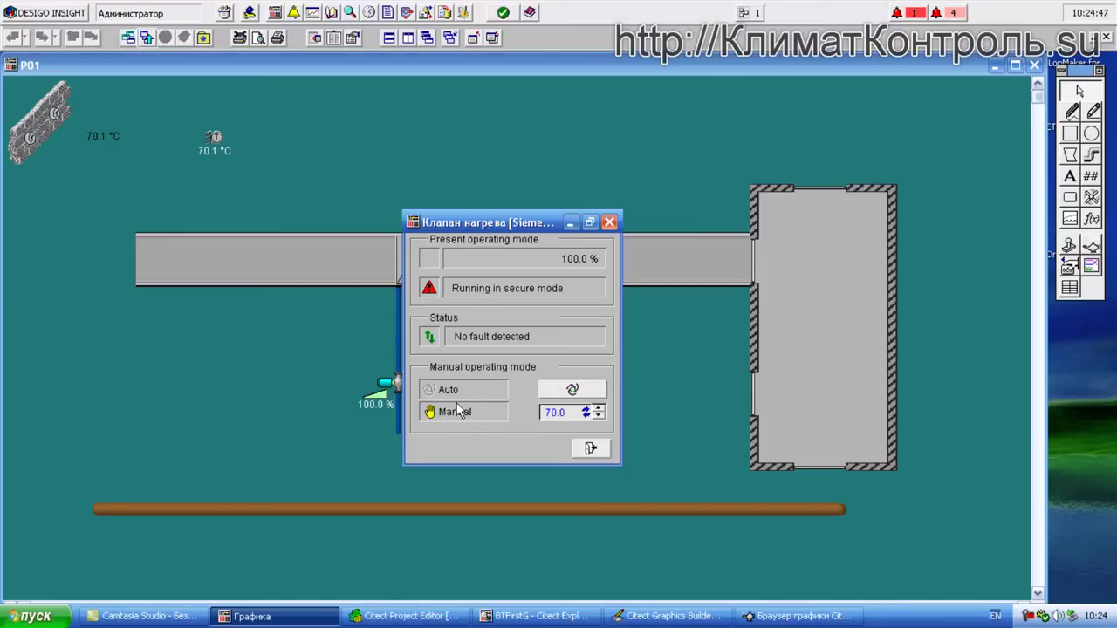
- Return the heating valve to automatic mode and dismiss the value-writing message
{"action": "left_click", "coordinate": [571, 389]}
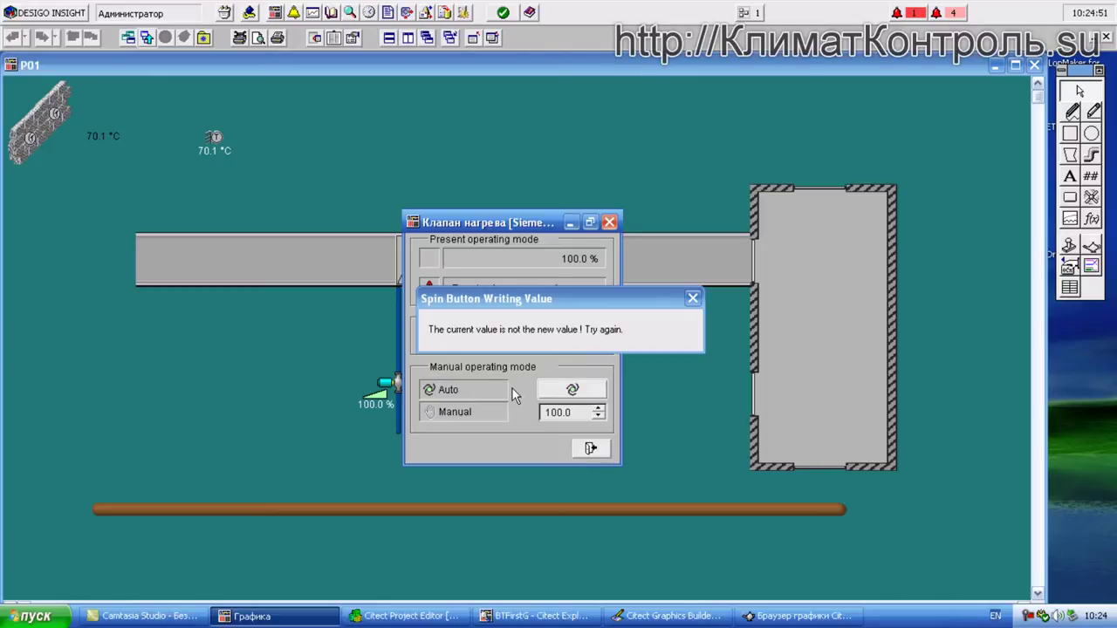
{"action": "left_click", "coordinate": [552, 332]}
{"action": "left_click", "coordinate": [692, 300]}
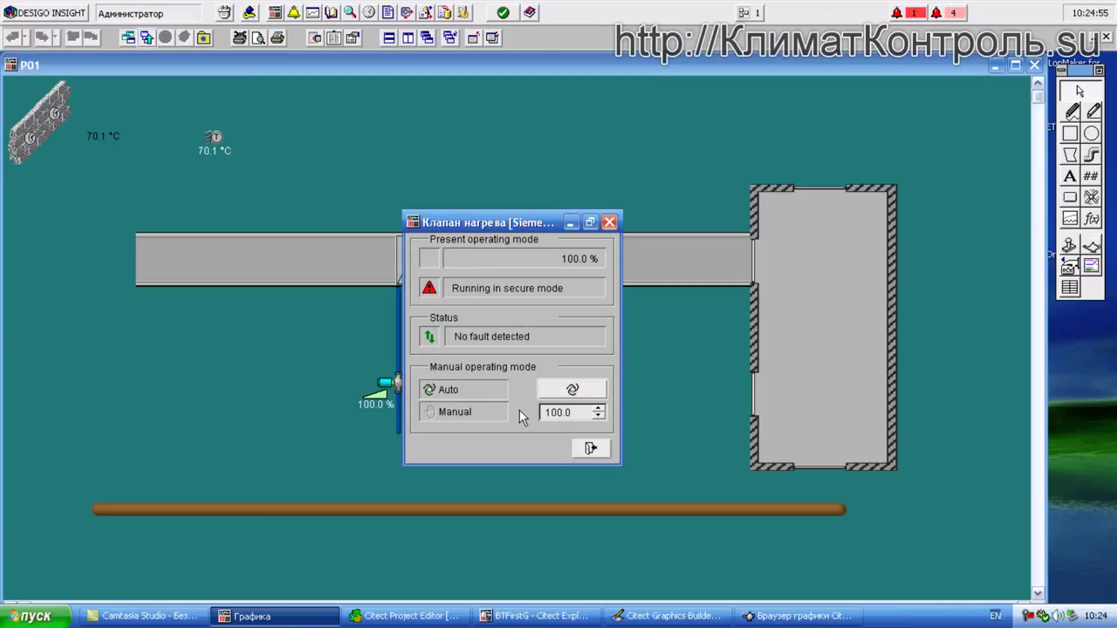
- Override the heating valve's manual value with 70 again and close its pop-up
{"action": "left_click", "coordinate": [599, 416]}
{"action": "left_click", "coordinate": [601, 415]}
{"action": "left_click", "coordinate": [567, 412]}
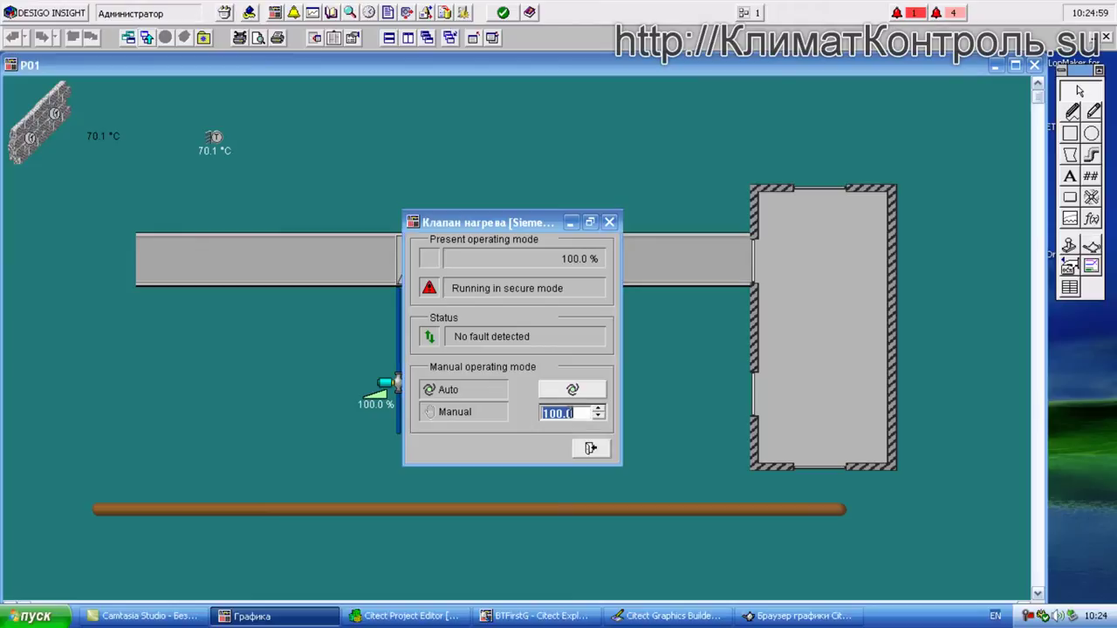
{"action": "type", "text": "70"}
{"action": "key", "text": "Return"}
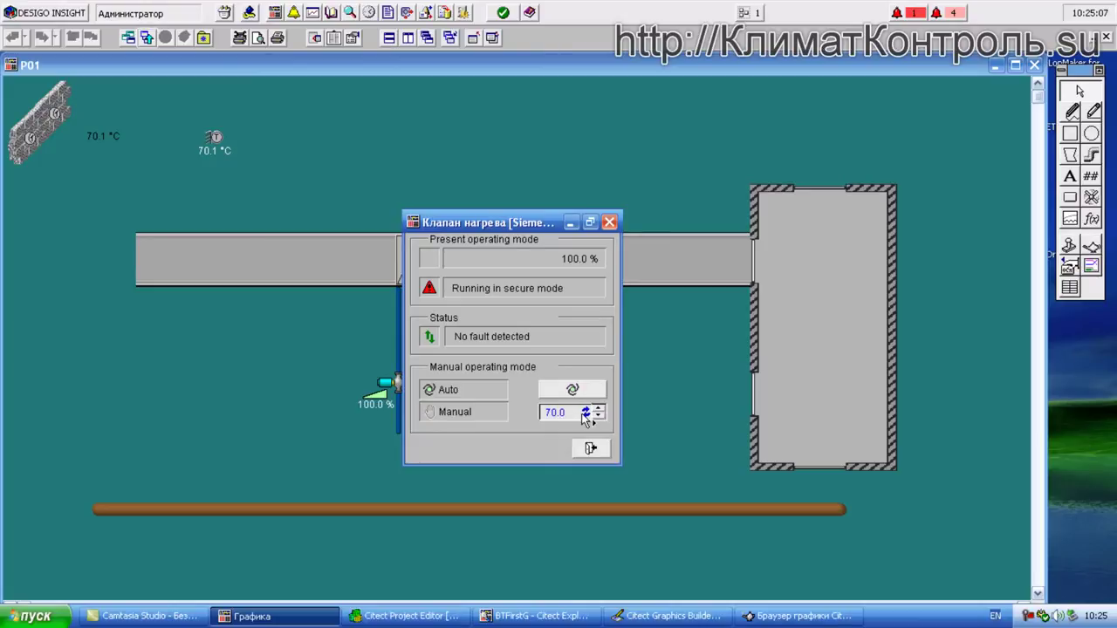
{"action": "left_click", "coordinate": [591, 451]}
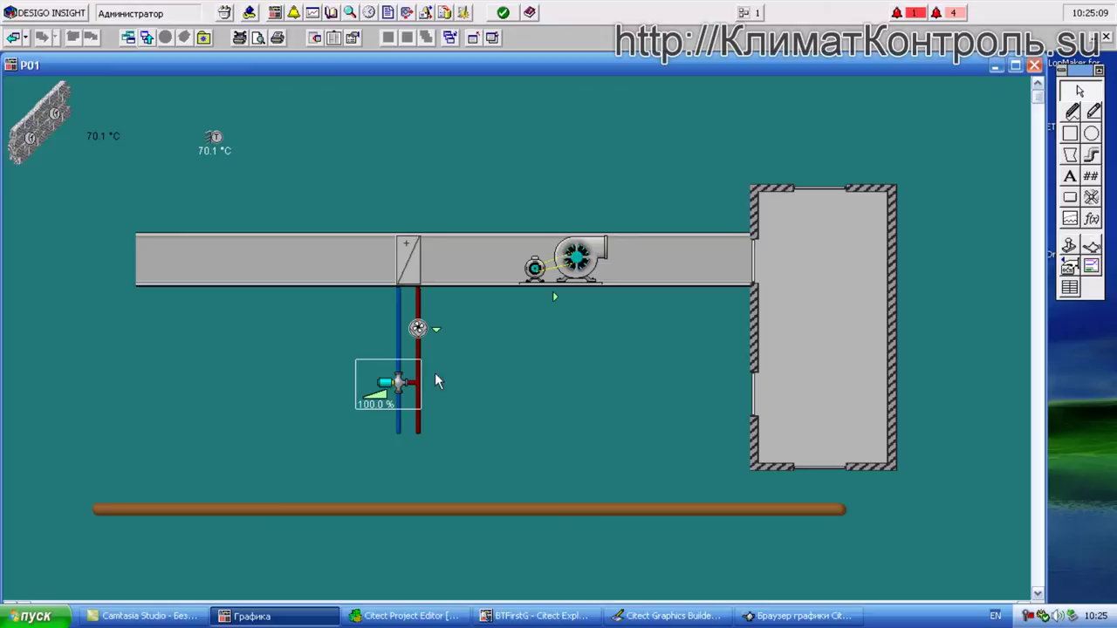
- Reopen the heating valve's pop-up to check its manual mode, then close it and the runtime page P01
{"action": "left_click", "coordinate": [399, 382]}
{"action": "left_click_drag", "start_coordinate": [520, 365], "coordinate": [525, 253]}
{"action": "left_click", "coordinate": [612, 254]}
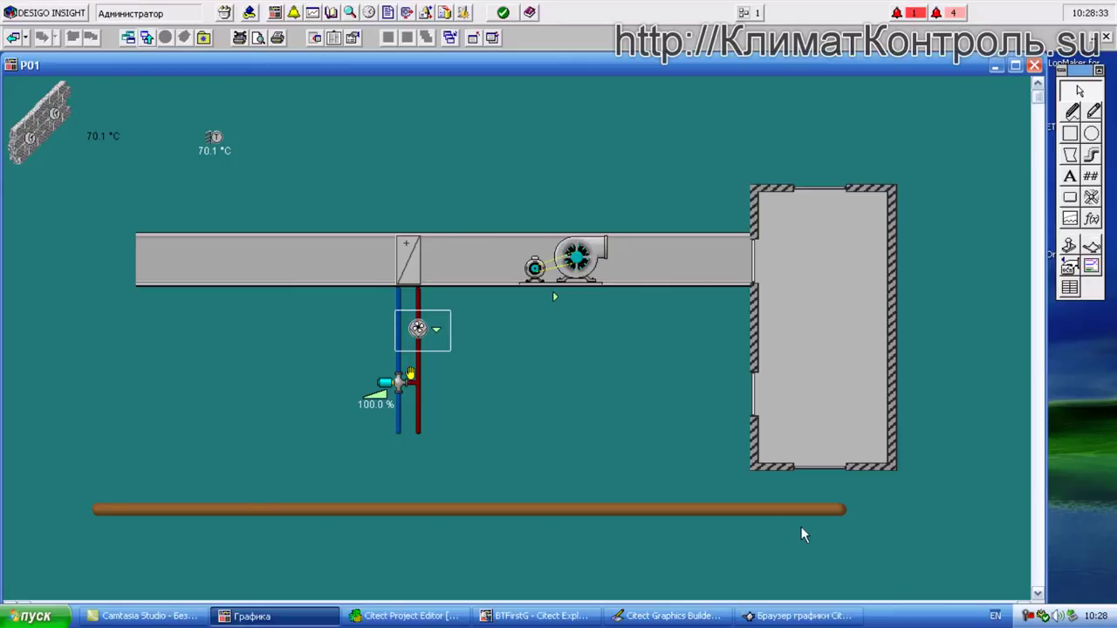
{"action": "left_click", "coordinate": [1034, 66]}
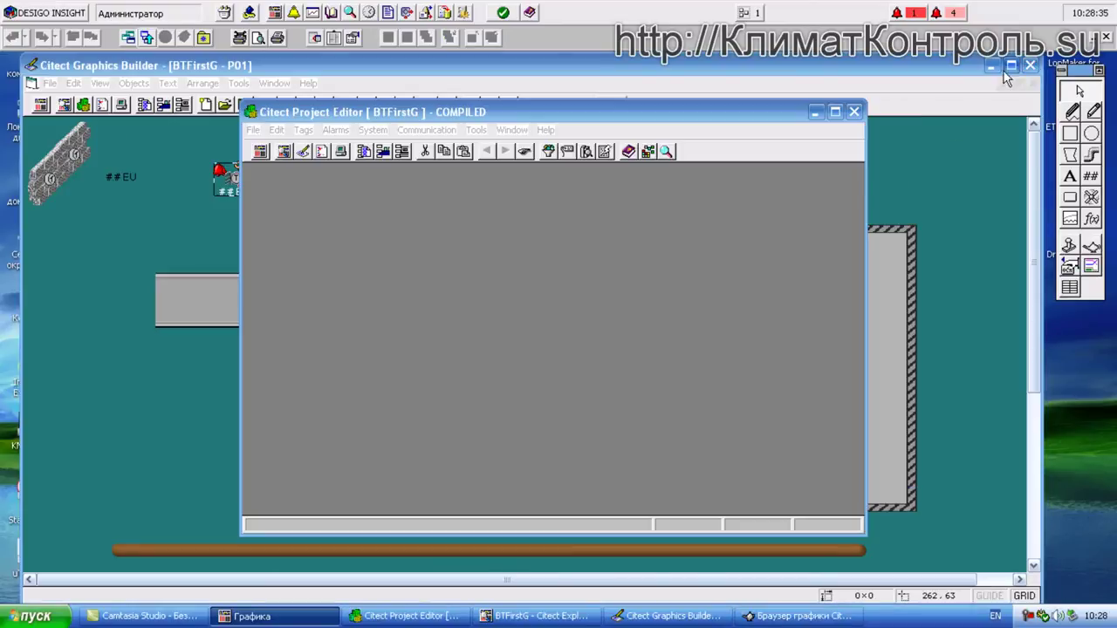
- Switch to the Citect graphics browser and insert the differential pressure genie cb000_0_sp01_sg from the p2_yb000 Switches library on page P01
{"action": "left_click", "coordinate": [805, 616]}
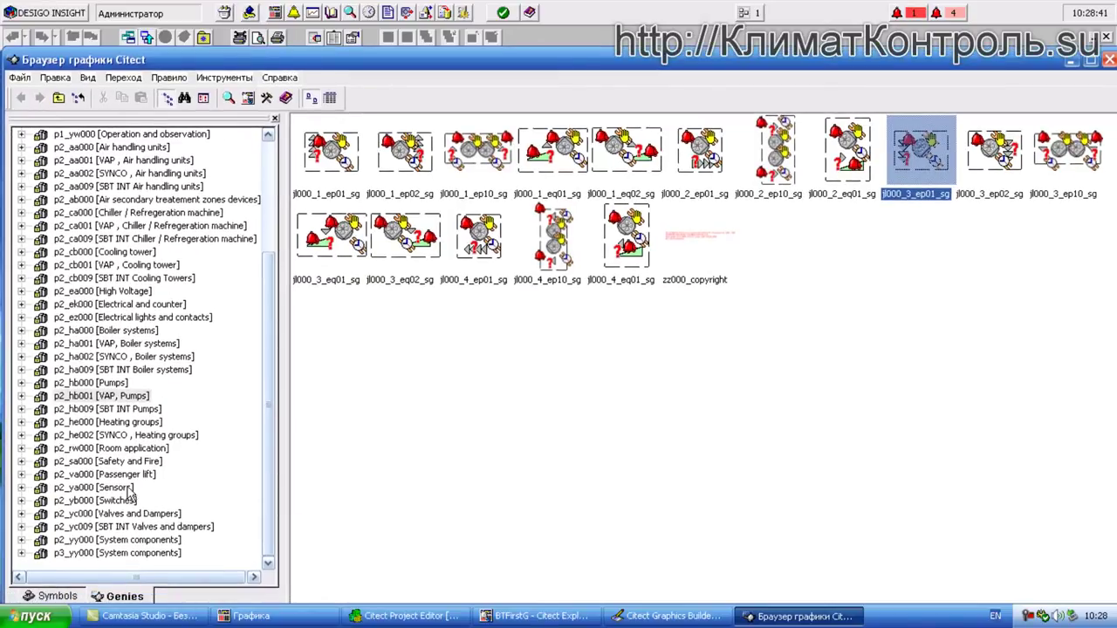
{"action": "double_click", "coordinate": [122, 501]}
{"action": "left_click", "coordinate": [330, 153]}
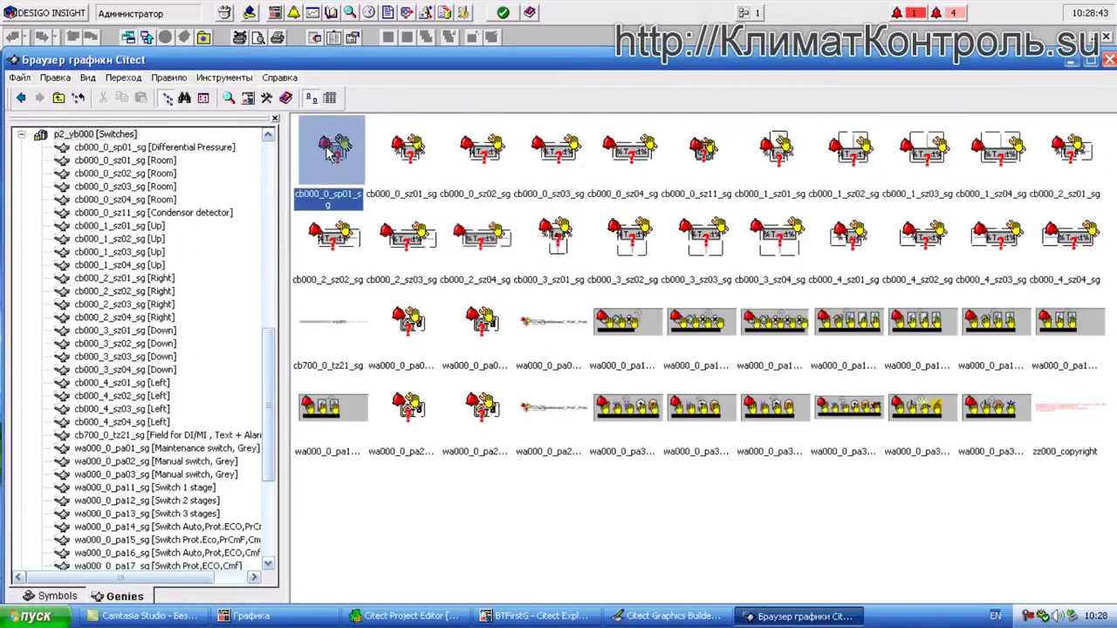
{"action": "double_click", "coordinate": [330, 152]}
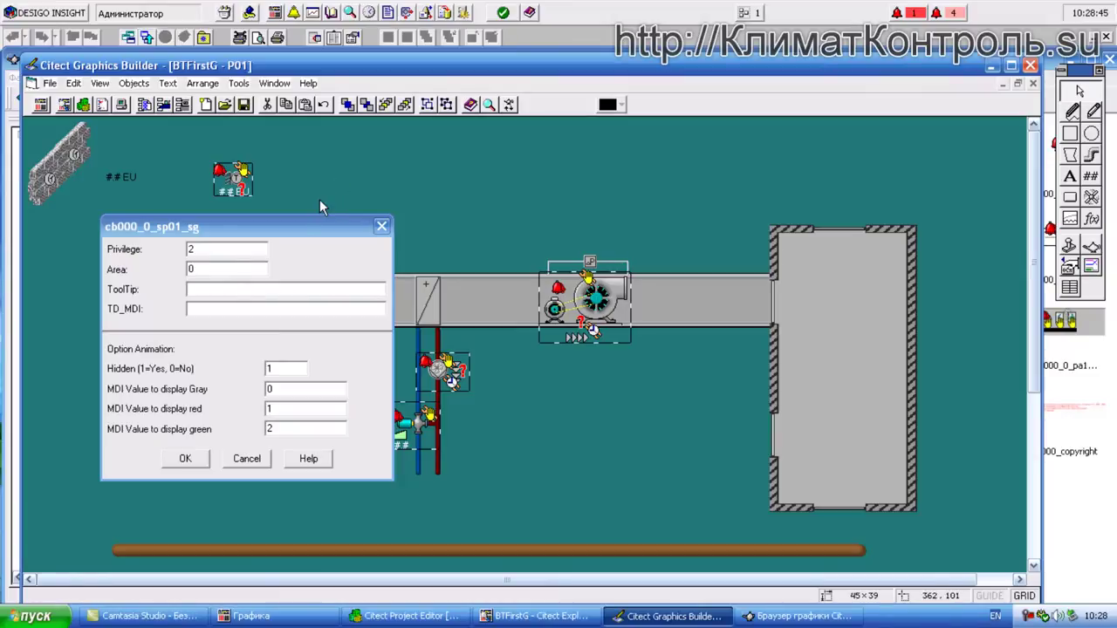
- Paste the tag Siemens_Vent_P01_DM into the pressure switch genie's TD_MDI parameter and accept the form
{"action": "right_click", "coordinate": [228, 309]}
{"action": "left_click", "coordinate": [265, 365]}
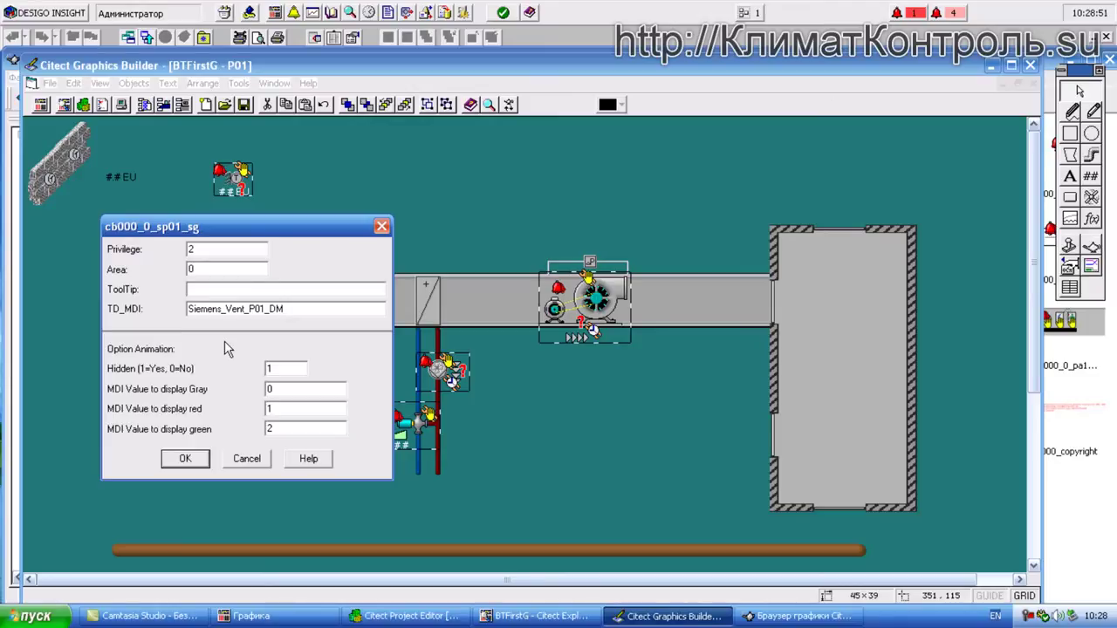
{"action": "left_click", "coordinate": [185, 458]}
- Move the pressure switch genie from the duct to above the fan, then into the open space up beside it
{"action": "left_click", "coordinate": [210, 288]}
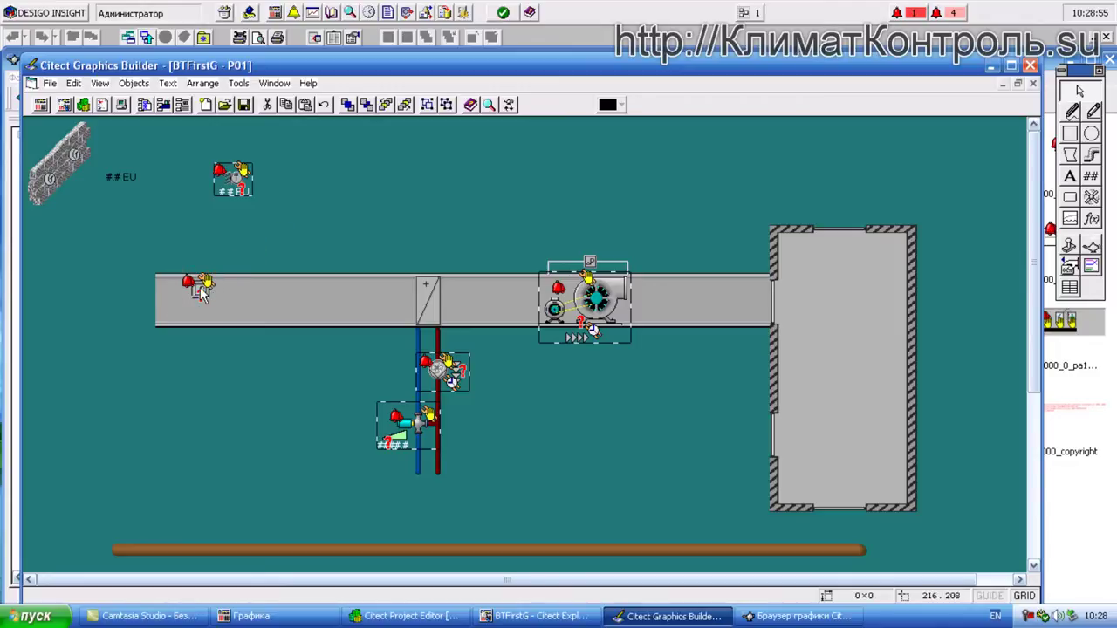
{"action": "left_click_drag", "start_coordinate": [596, 240], "coordinate": [593, 238]}
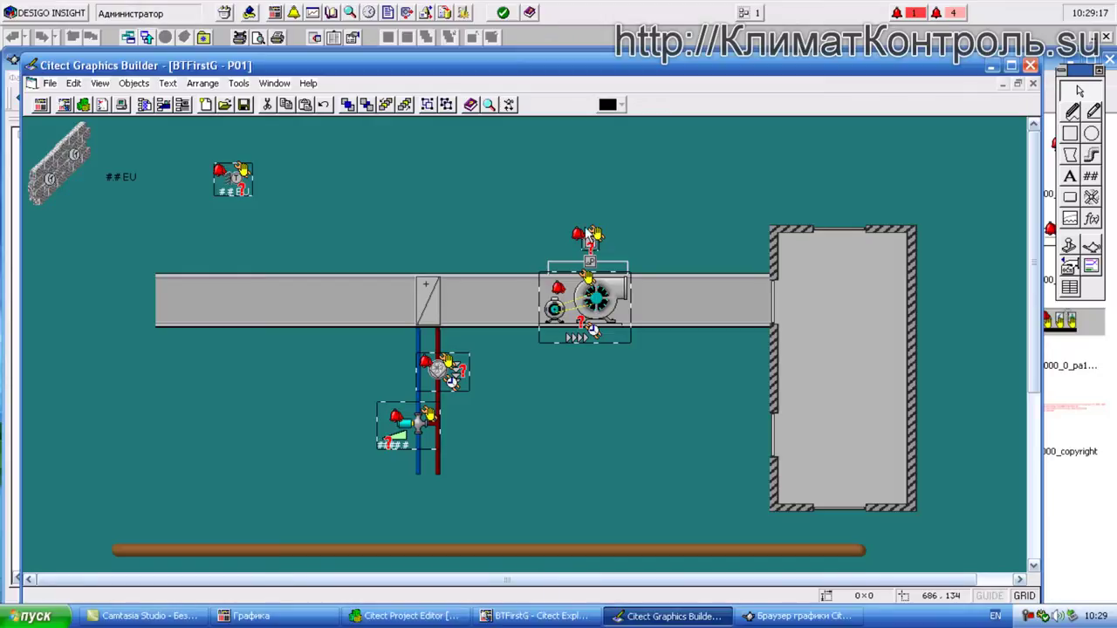
{"action": "left_click_drag", "start_coordinate": [594, 243], "coordinate": [523, 209]}
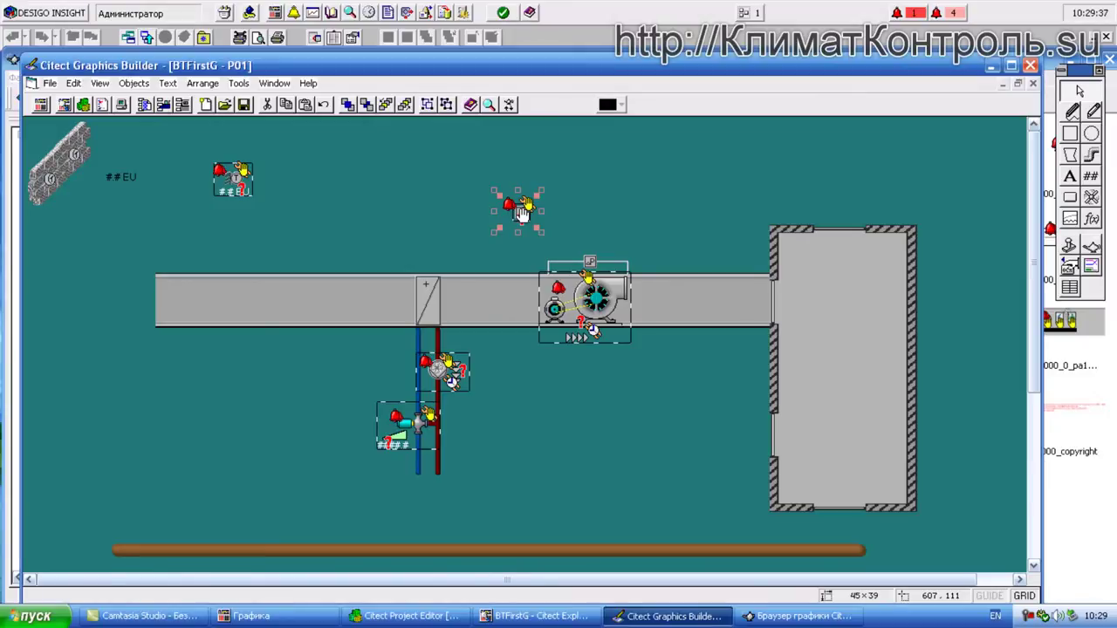
- Set the pressure switch genie's Hidden option to 0 and accept it, then check the pump genie's parameters without changing them
{"action": "double_click", "coordinate": [521, 212]}
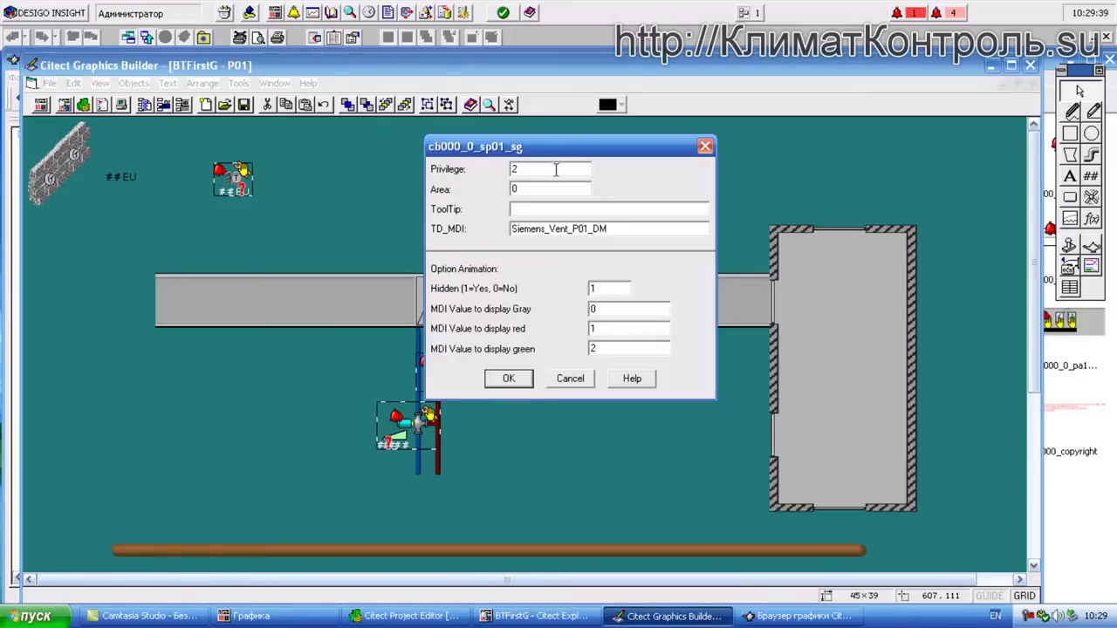
{"action": "left_click_drag", "start_coordinate": [578, 156], "coordinate": [339, 204]}
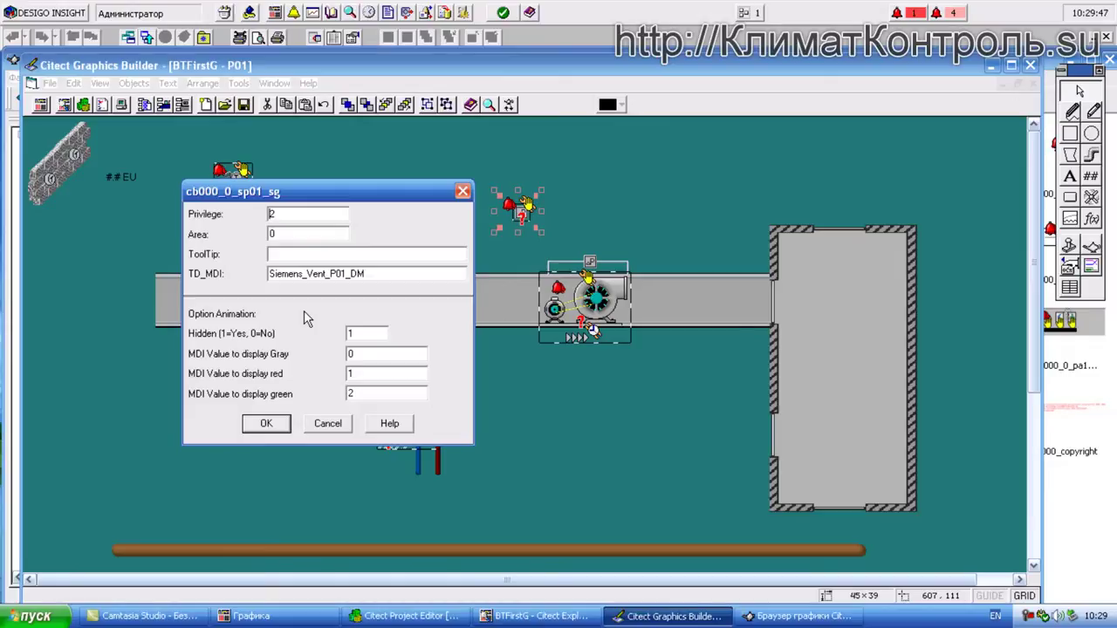
{"action": "left_click_drag", "start_coordinate": [362, 333], "coordinate": [306, 336]}
{"action": "type", "text": "0"}
{"action": "left_click", "coordinate": [375, 355]}
{"action": "left_click", "coordinate": [265, 422]}
{"action": "double_click", "coordinate": [450, 380]}
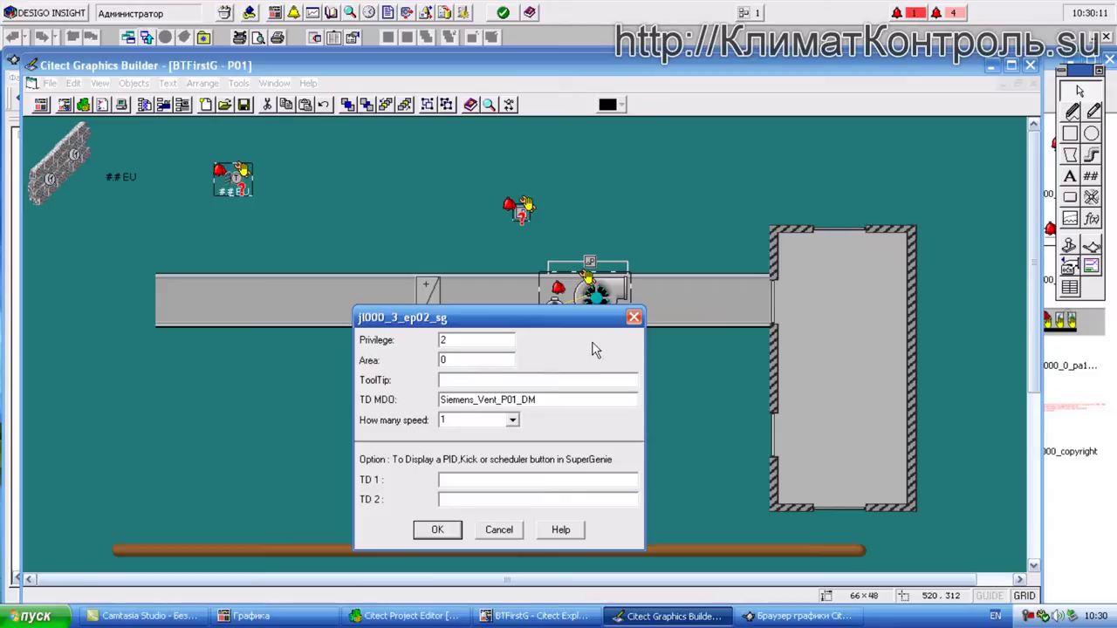
{"action": "left_click", "coordinate": [634, 317]}
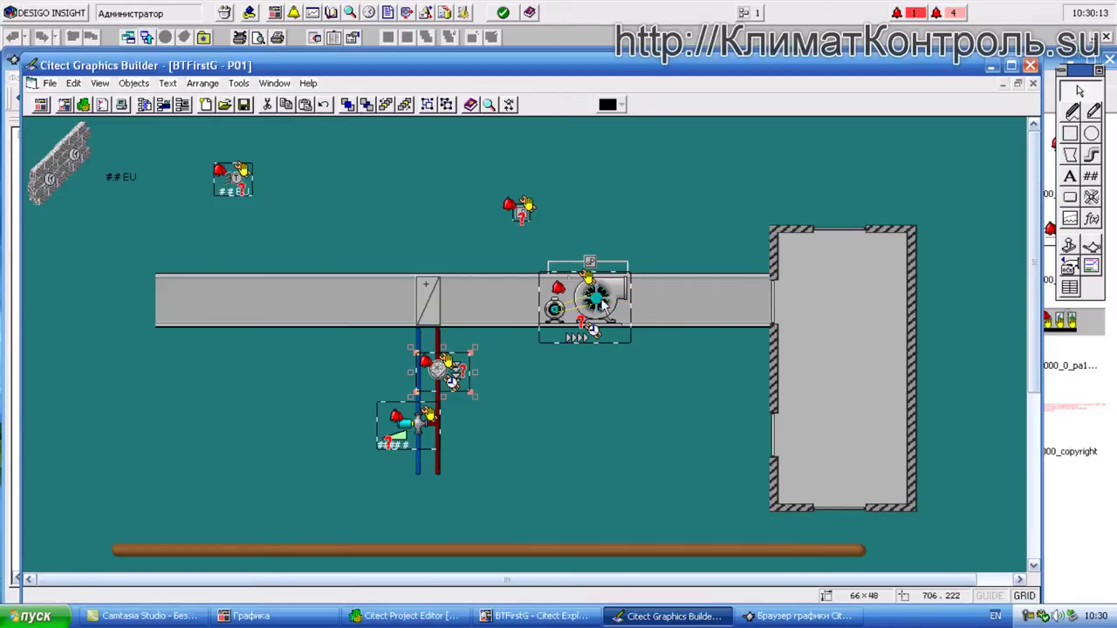
- Set the pressure switch genie's MDI value to 2 for red and 1 for green, then place it on the bracket above the fan
{"action": "double_click", "coordinate": [521, 213]}
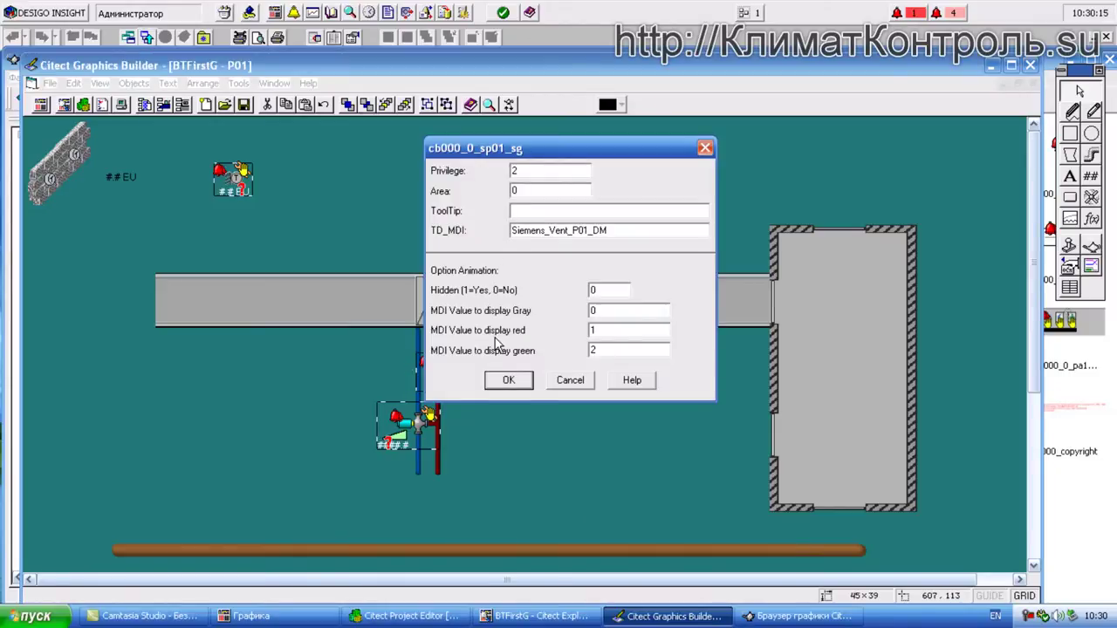
{"action": "double_click", "coordinate": [601, 330]}
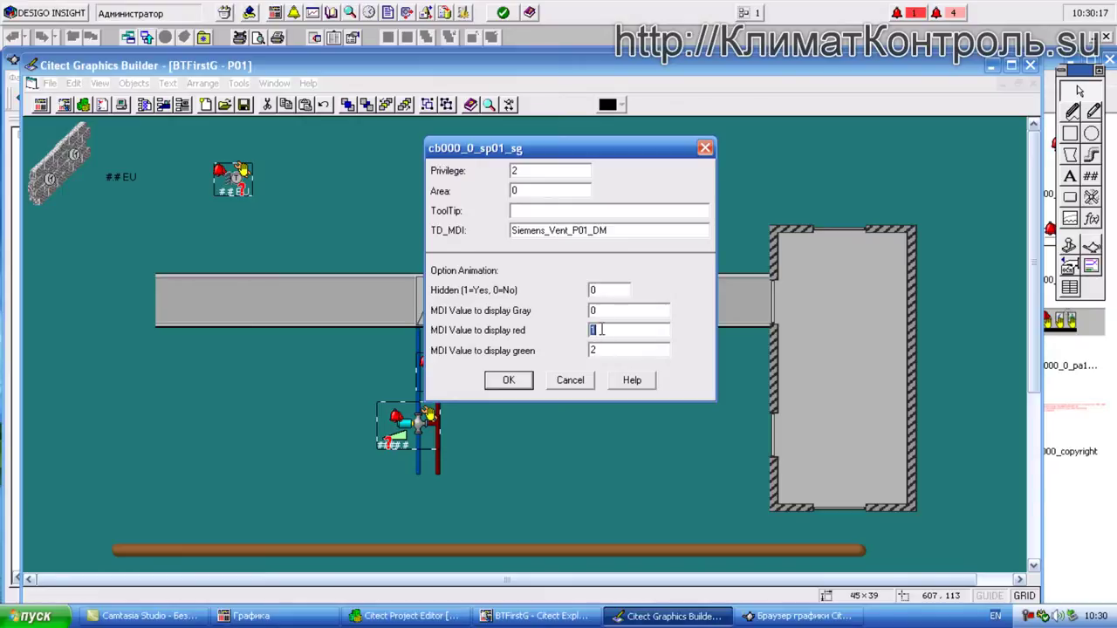
{"action": "type", "text": "2"}
{"action": "double_click", "coordinate": [643, 349]}
{"action": "type", "text": "1"}
{"action": "left_click", "coordinate": [509, 379]}
{"action": "left_click_drag", "start_coordinate": [524, 218], "coordinate": [599, 257]}
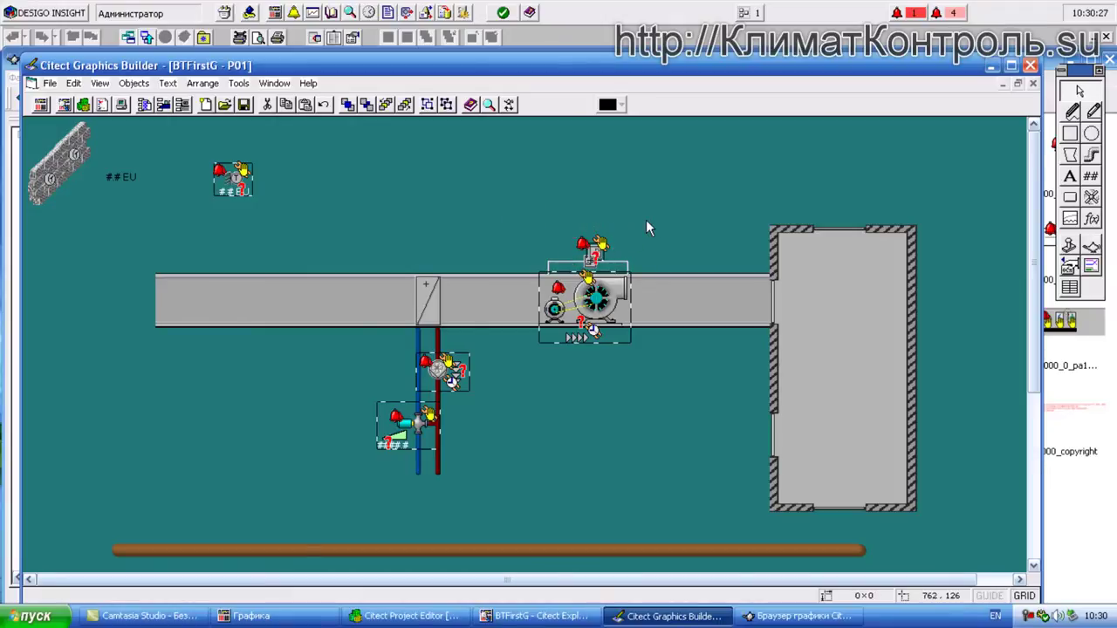
- Nudge the pressure switch genie into line on the bracket above the fan, and review and accept the fan genie's parameters
{"action": "left_click", "coordinate": [599, 255]}
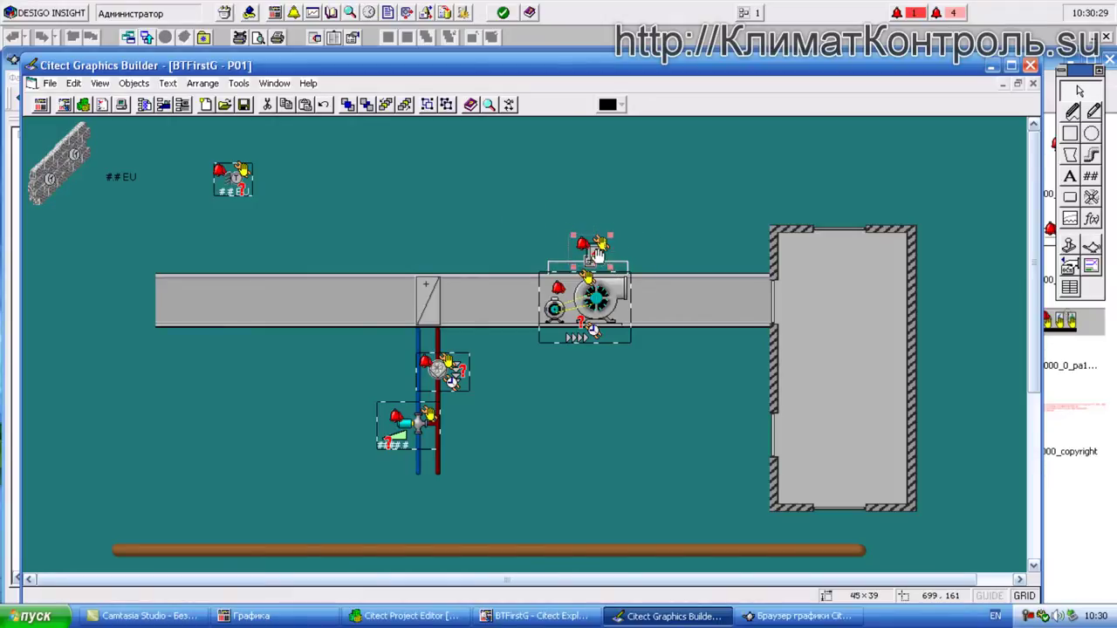
{"action": "double_click", "coordinate": [573, 298]}
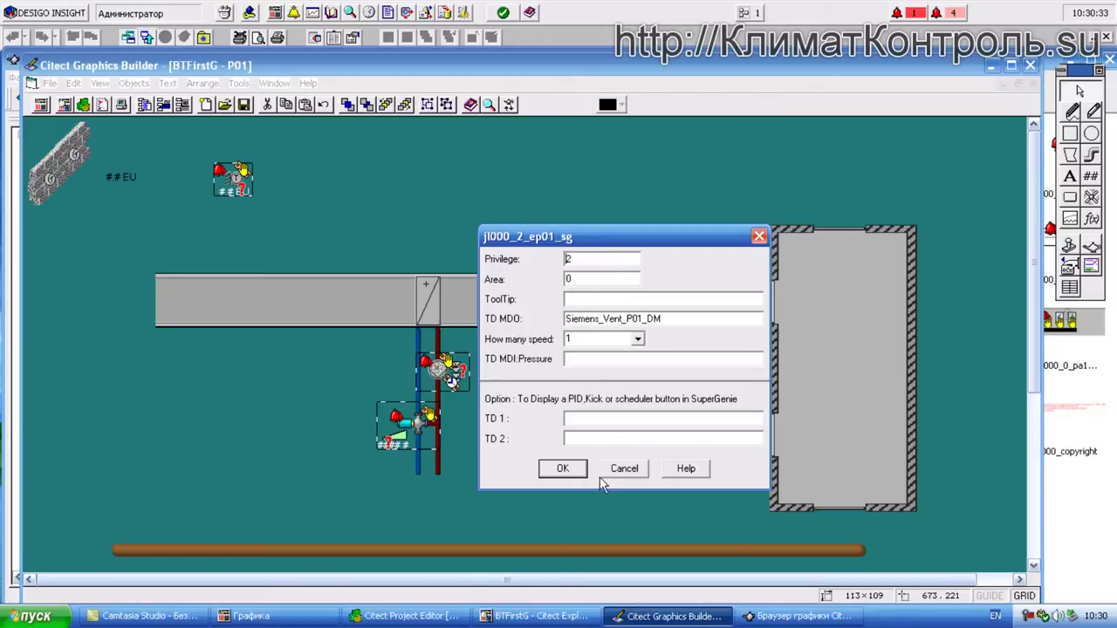
{"action": "left_click", "coordinate": [568, 471]}
{"action": "left_click", "coordinate": [584, 441]}
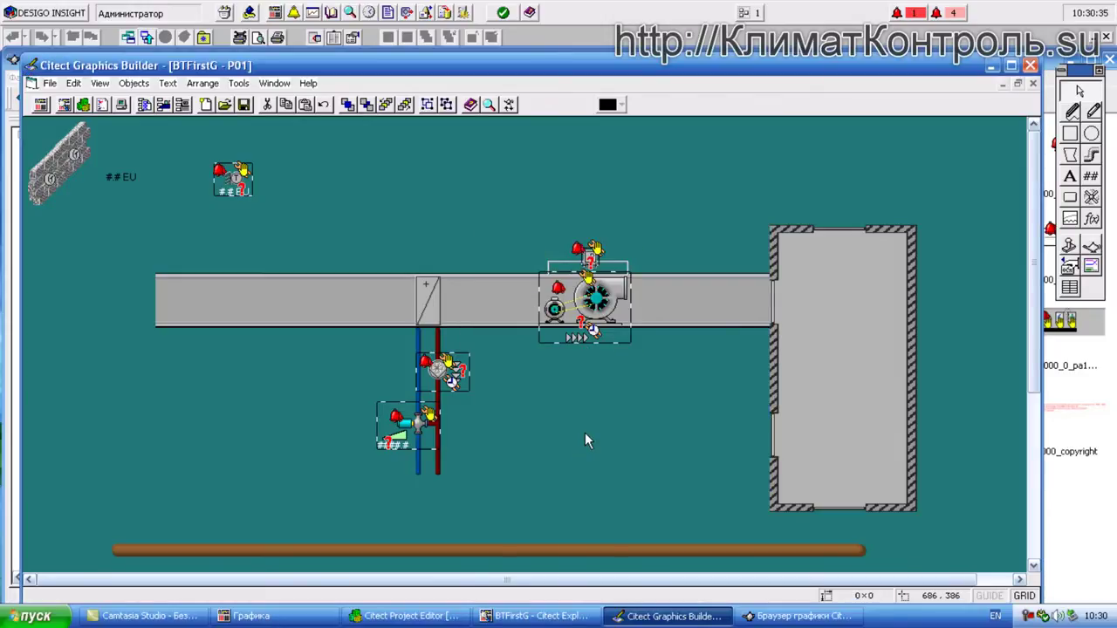
- Save page P01 with the pressure switch genie positioned on the bracket above the fan
{"action": "left_click", "coordinate": [243, 104]}
{"action": "left_click", "coordinate": [594, 255]}
{"action": "left_click", "coordinate": [594, 257]}
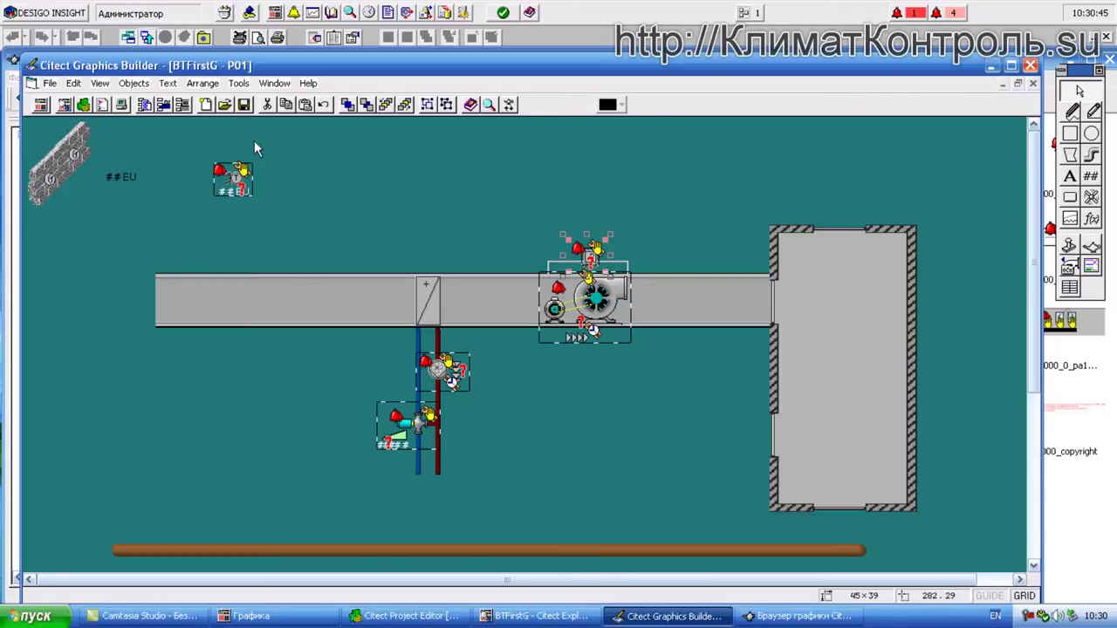
{"action": "left_click", "coordinate": [244, 104]}
- Switch to Citect Project Editor, compile the BTFirstG project and acknowledge the finished compilation and post-compilation
{"action": "left_click", "coordinate": [404, 616]}
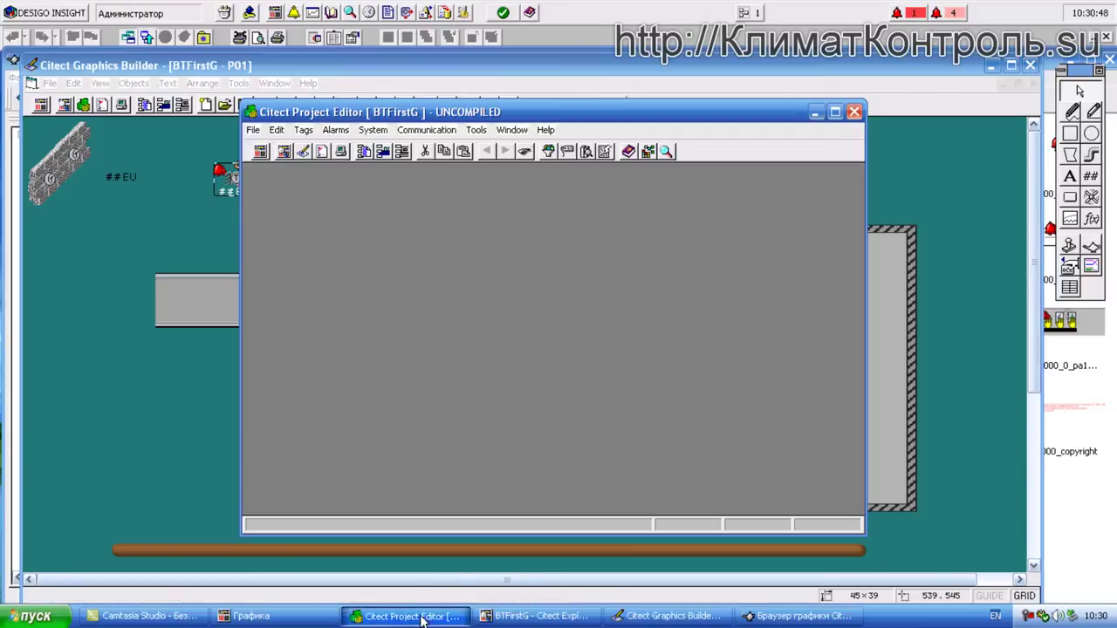
{"action": "left_click", "coordinate": [252, 129]}
{"action": "left_click", "coordinate": [307, 162]}
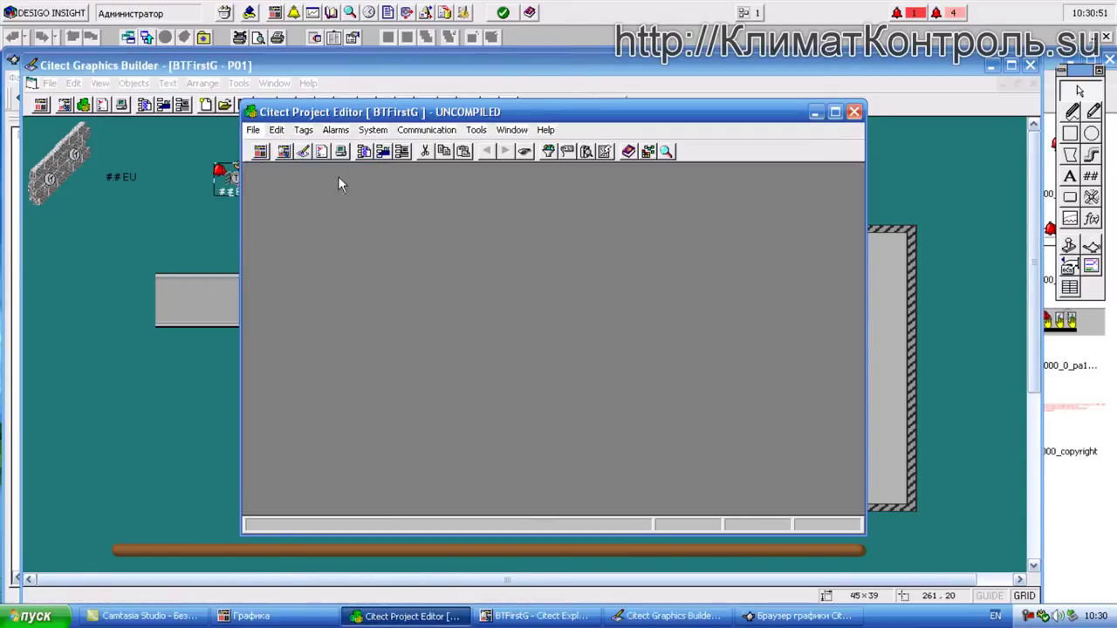
{"action": "left_click", "coordinate": [565, 370]}
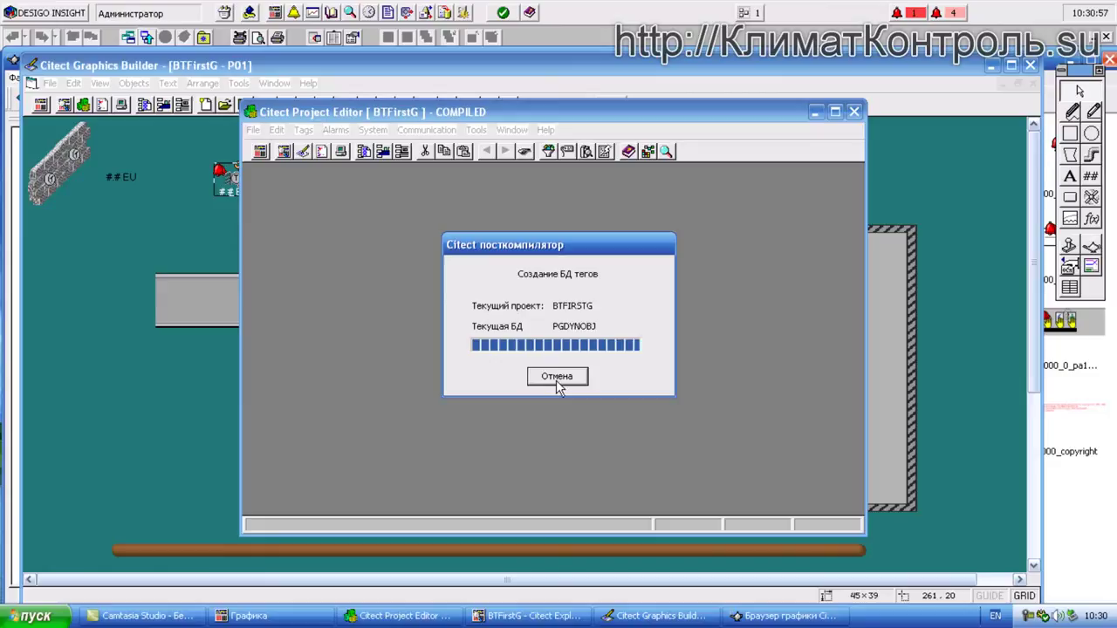
{"action": "left_click", "coordinate": [557, 377]}
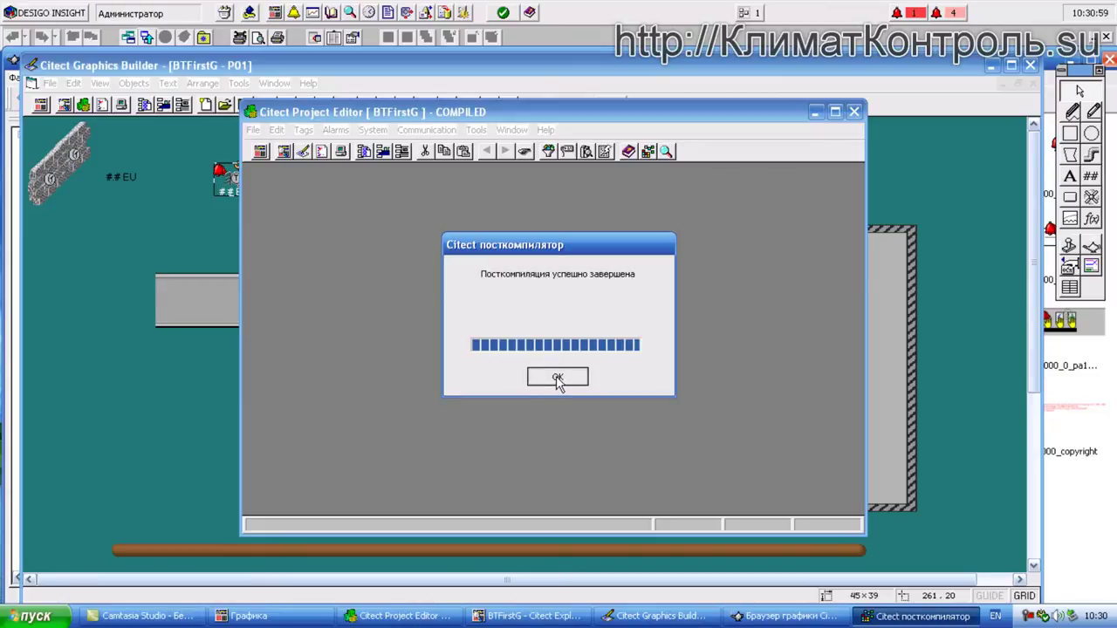
- Switch to the DESIGO INSIGHT runtime graphics and open the Top page
{"action": "left_click", "coordinate": [145, 41]}
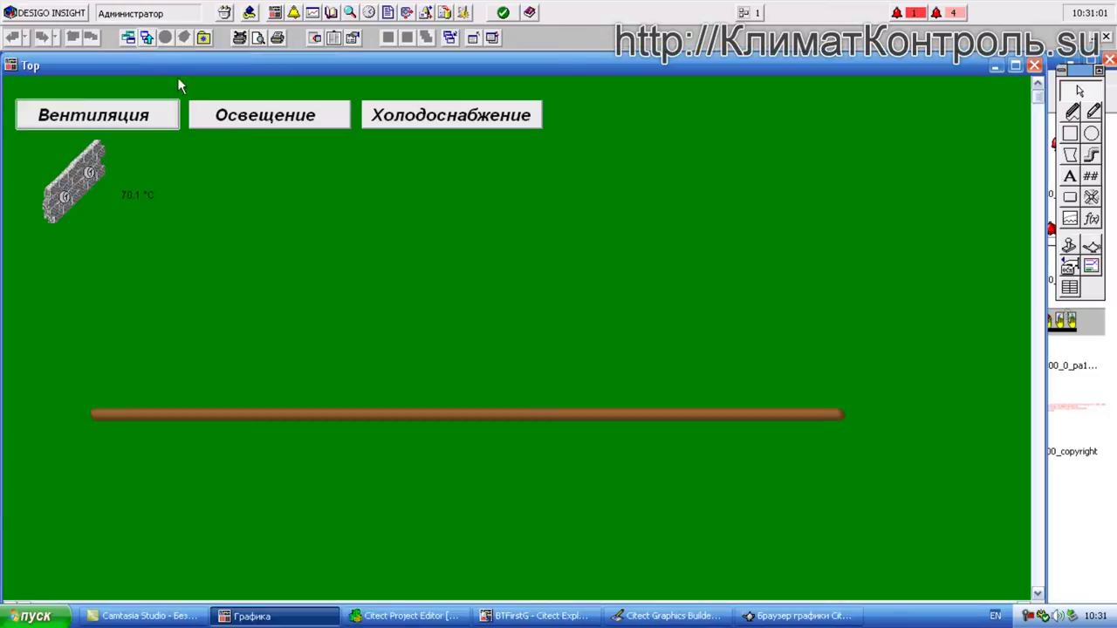
- Open the Вентиляция page in the runtime graphics, view the fan's differential pressure point details, and close the graphics window
{"action": "left_click", "coordinate": [103, 120]}
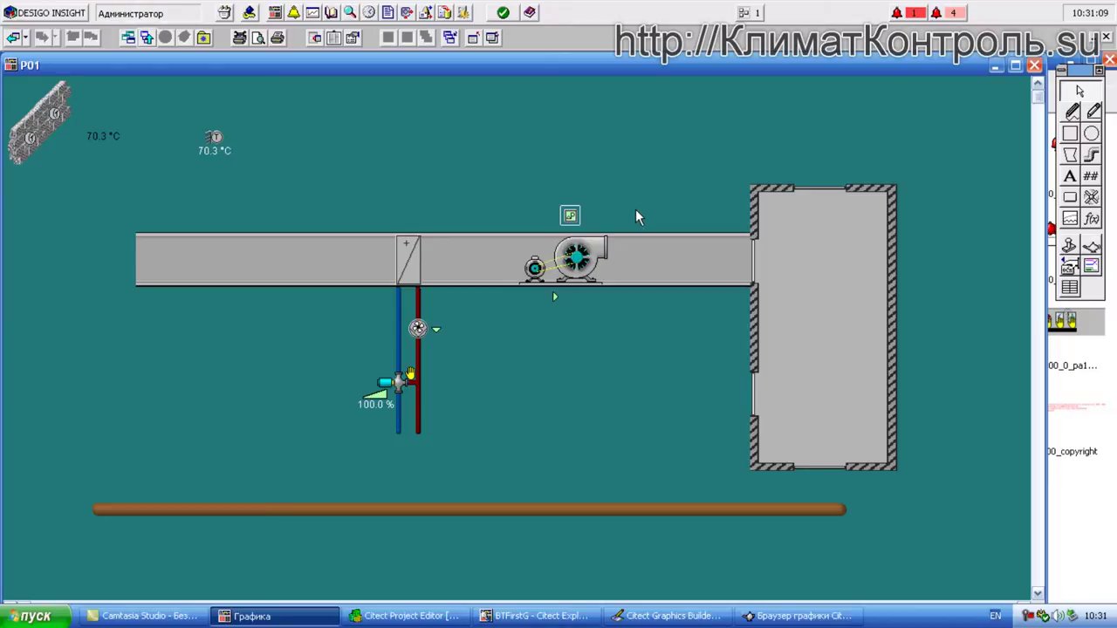
{"action": "left_click", "coordinate": [570, 215]}
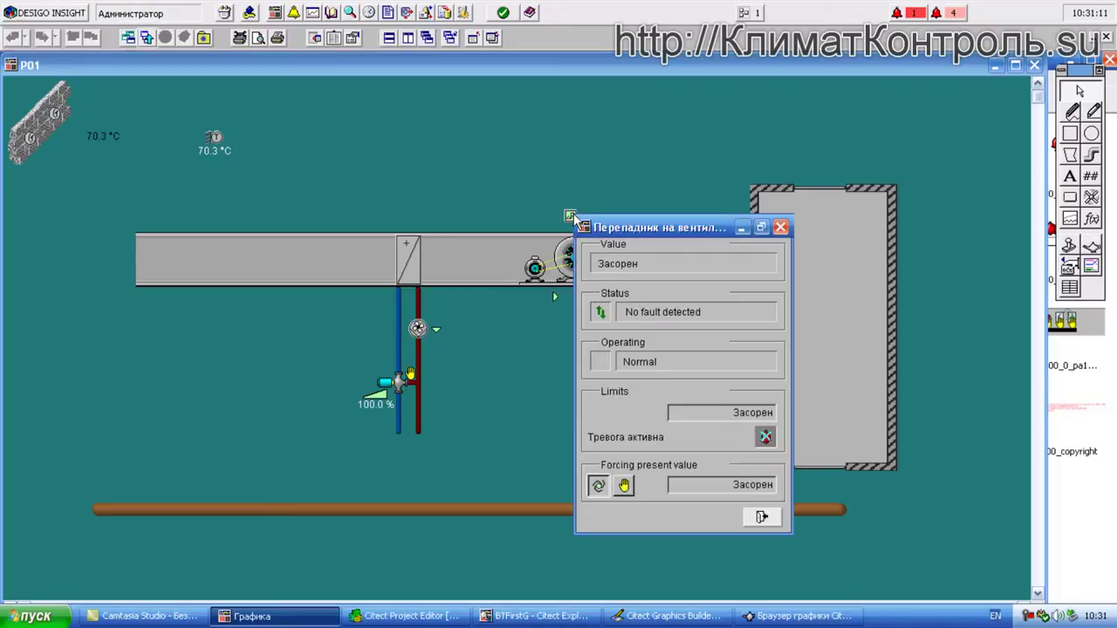
{"action": "left_click", "coordinate": [781, 228]}
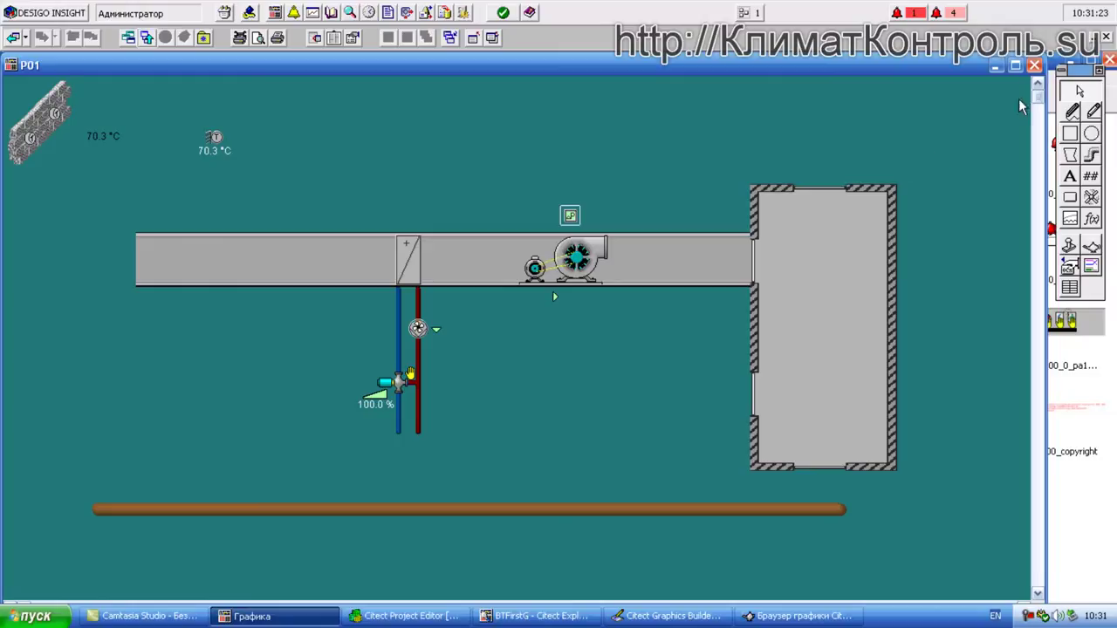
{"action": "left_click", "coordinate": [1034, 67]}
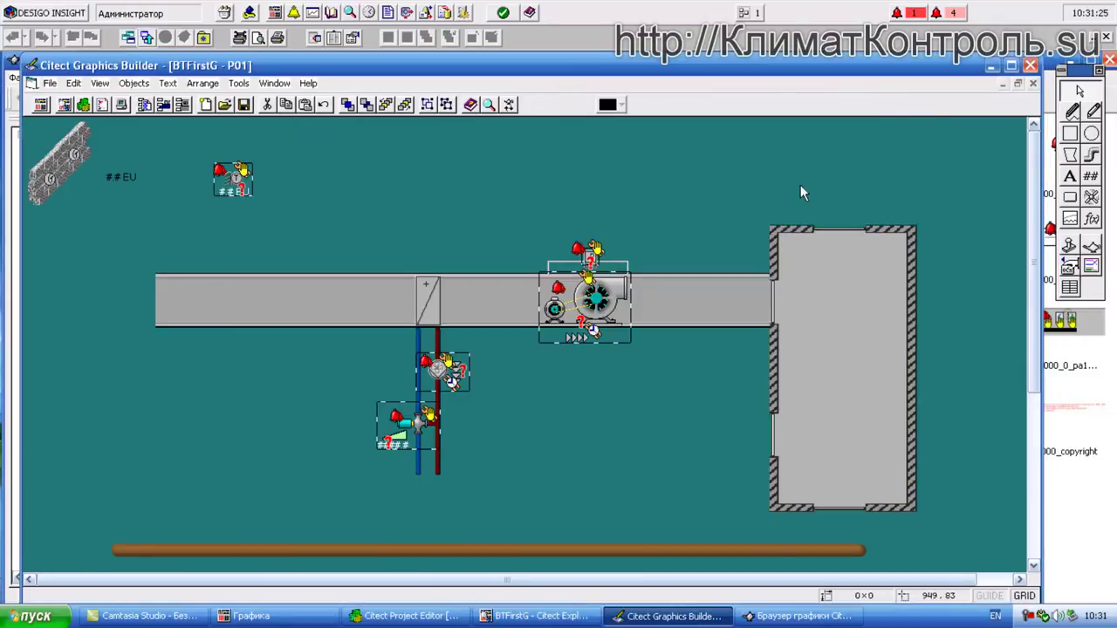
- Set the ToolTip of the differential pressure genie above the fan to @()dF and save page P01
{"action": "double_click", "coordinate": [586, 255]}
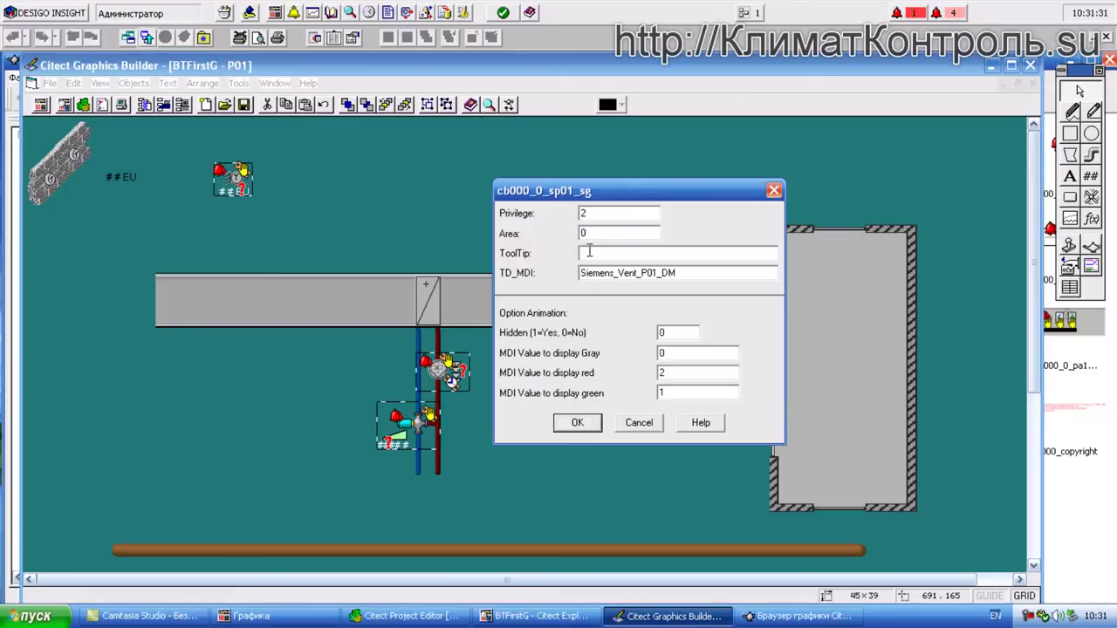
{"action": "left_click", "coordinate": [592, 253]}
{"action": "type", "text": "\""}
{"action": "key", "text": "BackSpace"}
{"action": "type", "text": "@()ar"}
{"action": "key", "text": "BackSpace"}
{"action": "key", "text": "BackSpace"}
{"action": "type", "text": "dF"}
{"action": "left_click", "coordinate": [569, 422]}
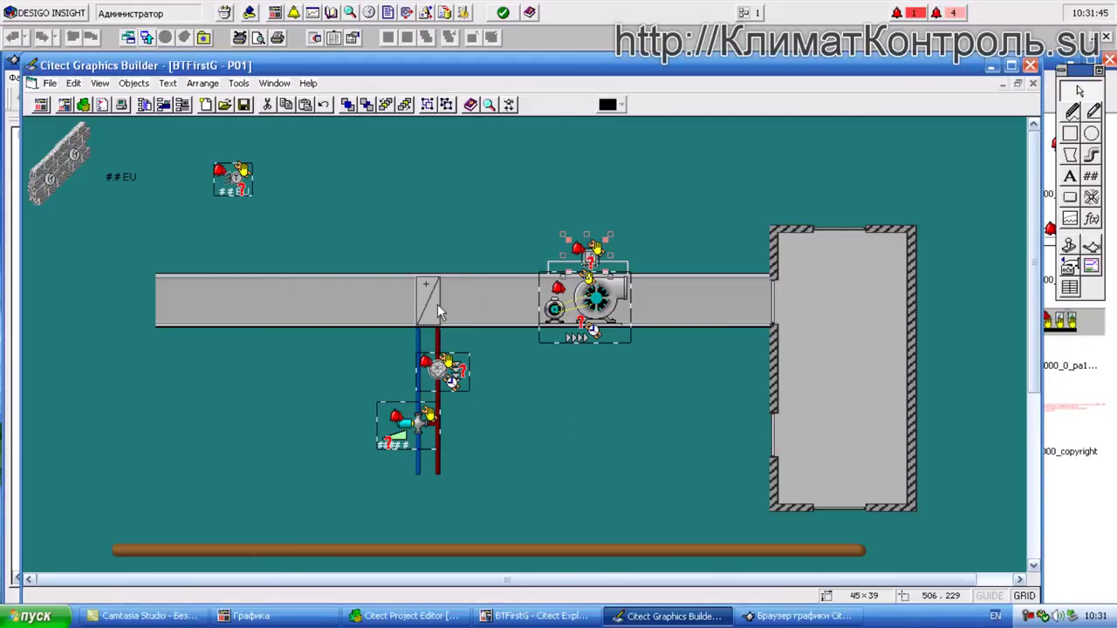
{"action": "left_click", "coordinate": [243, 105]}
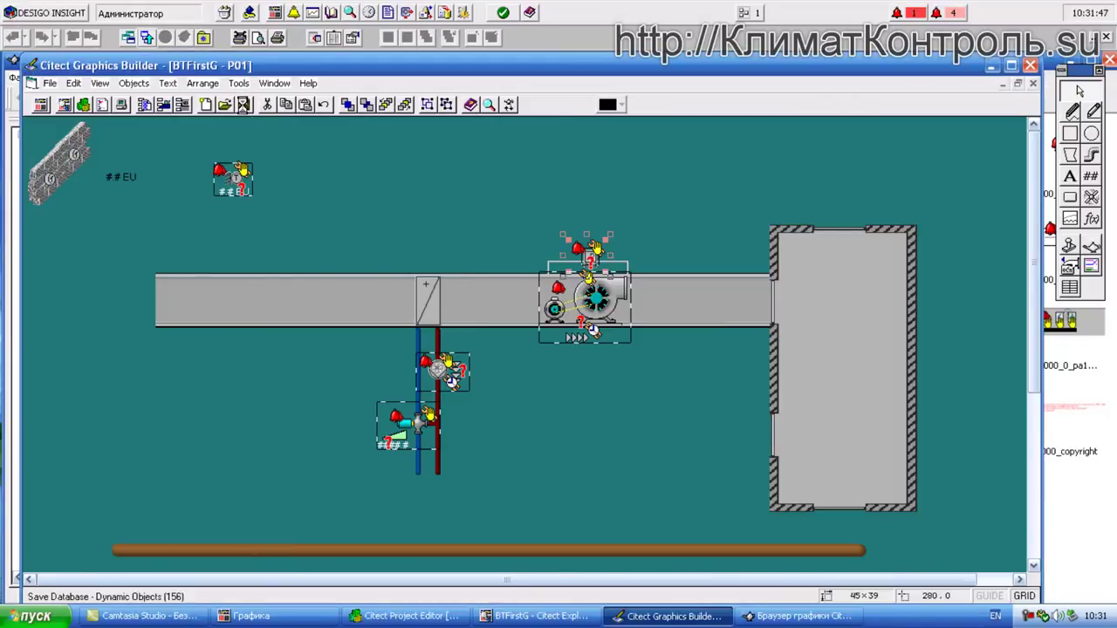
- Switch to Citect Project Editor, compile the BTFirstG project, and complete the post-compilation
{"action": "left_click", "coordinate": [410, 616]}
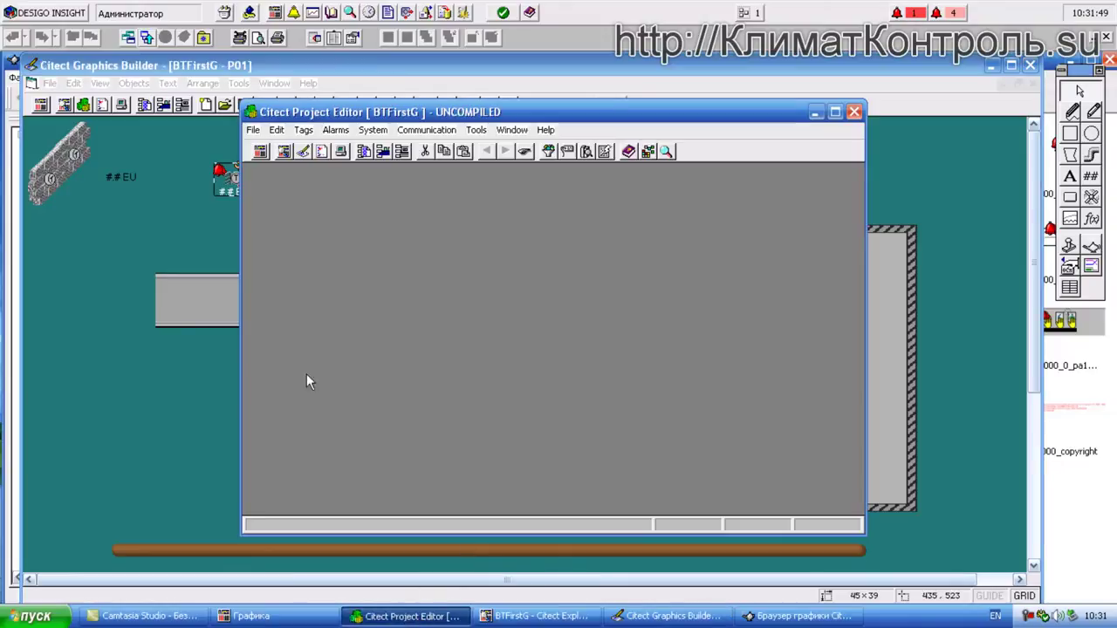
{"action": "left_click", "coordinate": [253, 129]}
{"action": "left_click", "coordinate": [302, 157]}
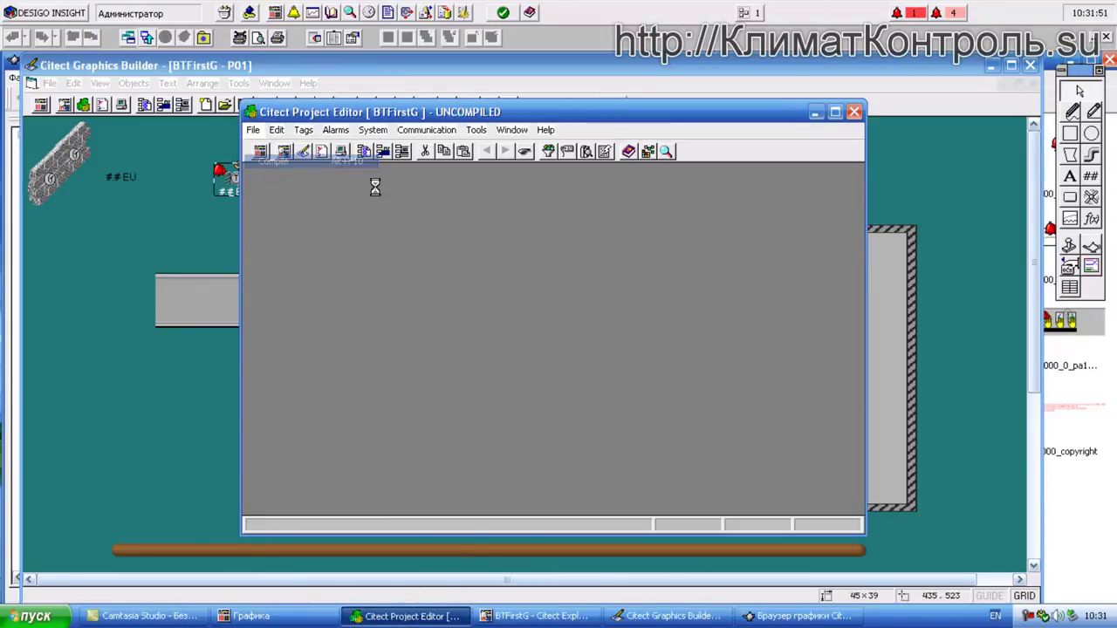
{"action": "left_click", "coordinate": [561, 370]}
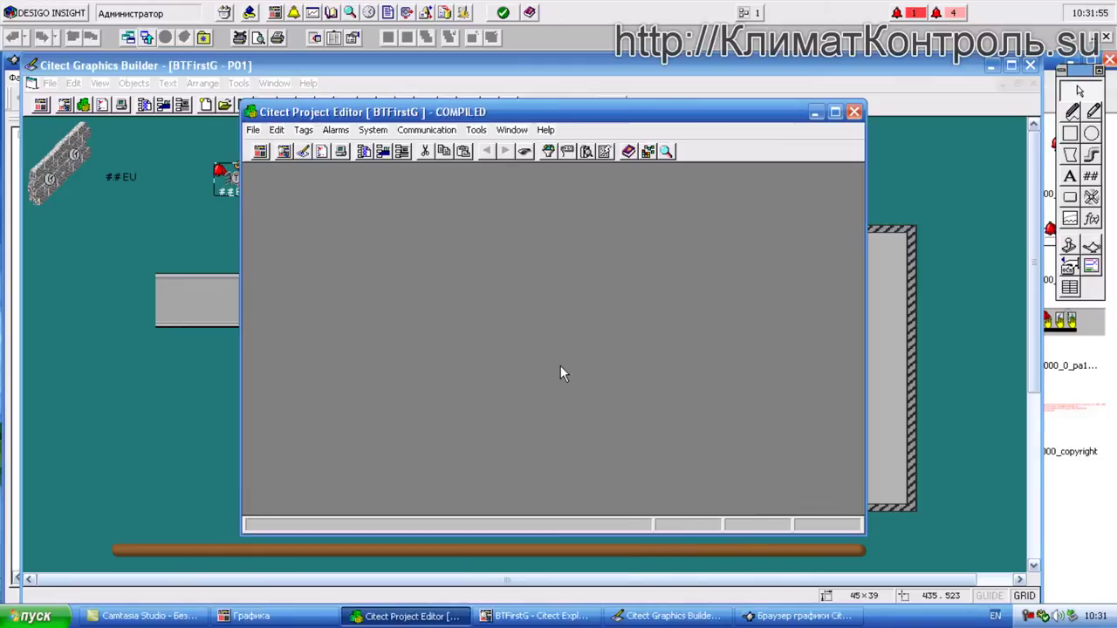
{"action": "left_click", "coordinate": [611, 408]}
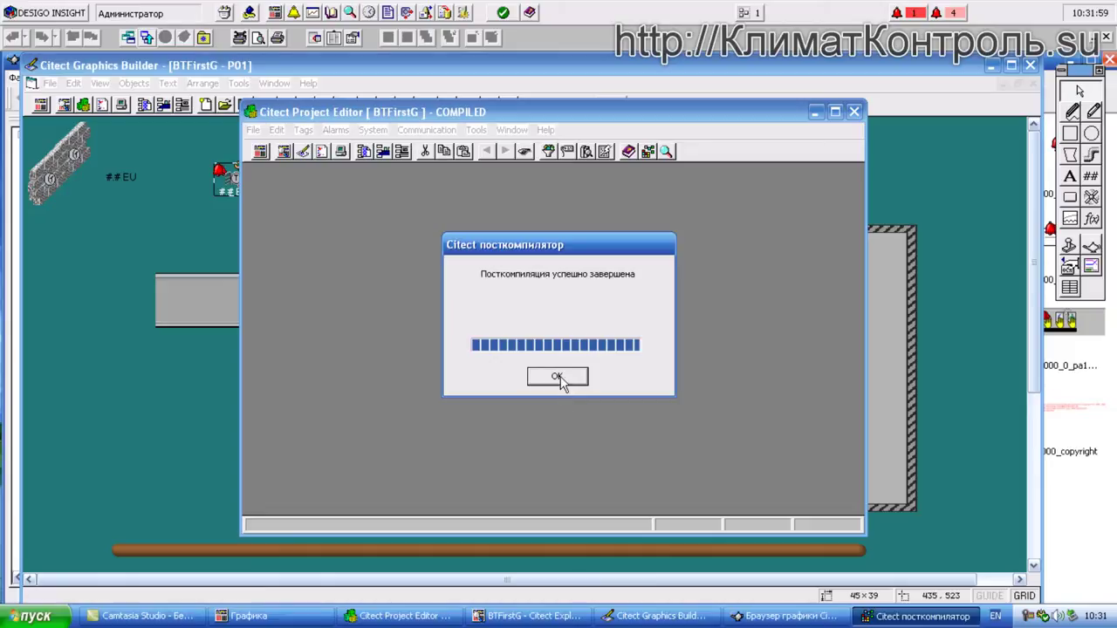
{"action": "left_click", "coordinate": [562, 377]}
- Reopen the runtime graphics and check the compiled Вентиляция page P01
{"action": "left_click", "coordinate": [138, 38]}
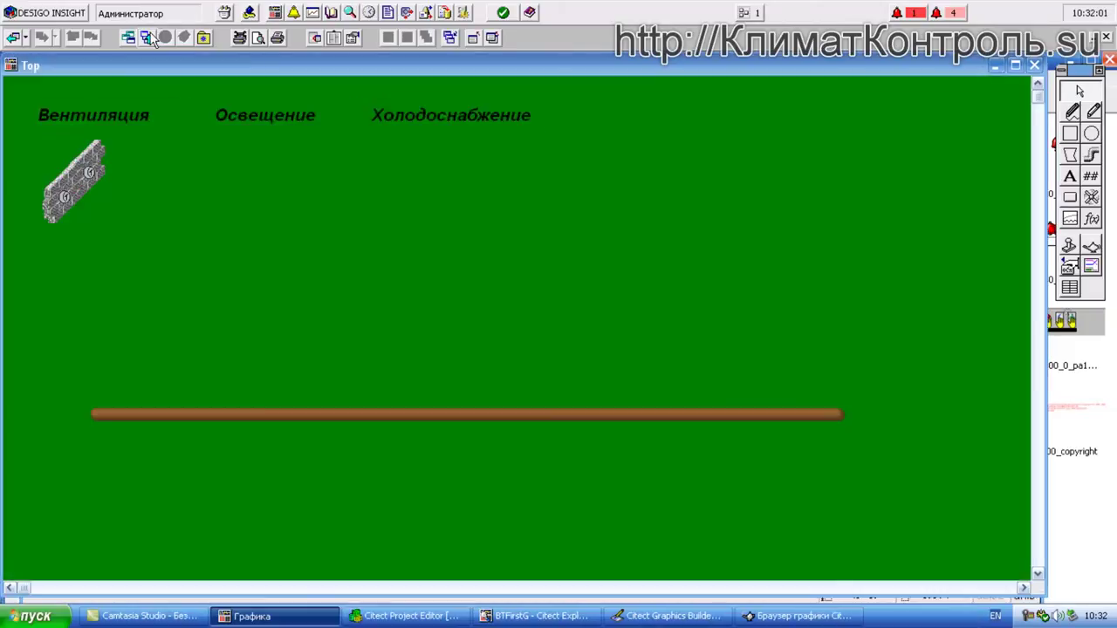
{"action": "left_click", "coordinate": [98, 127]}
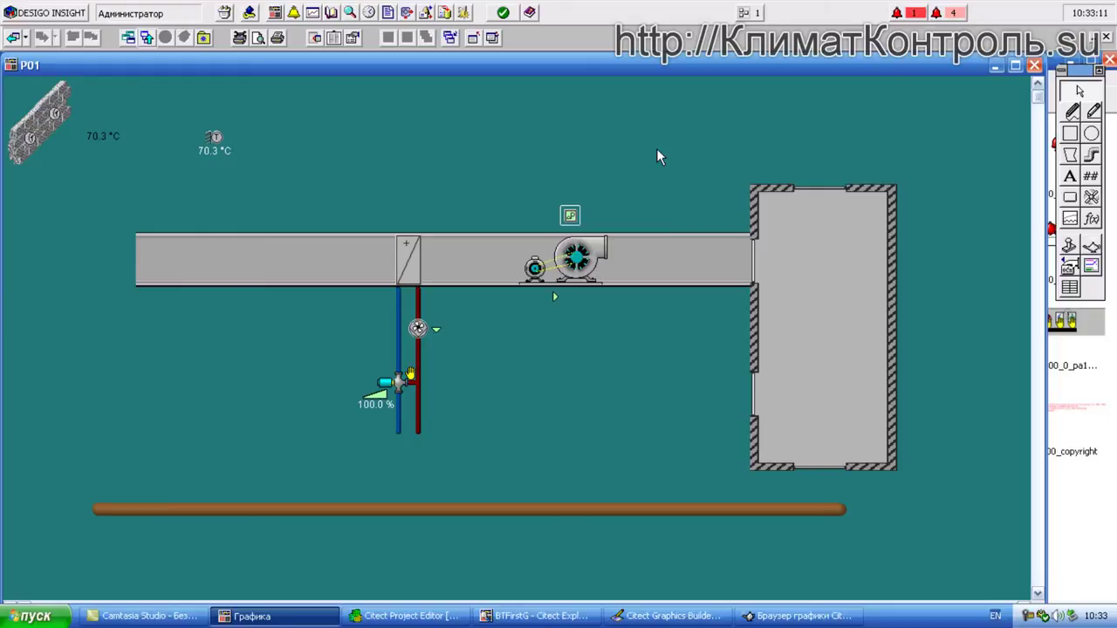
{"action": "key", "text": "Tab"}
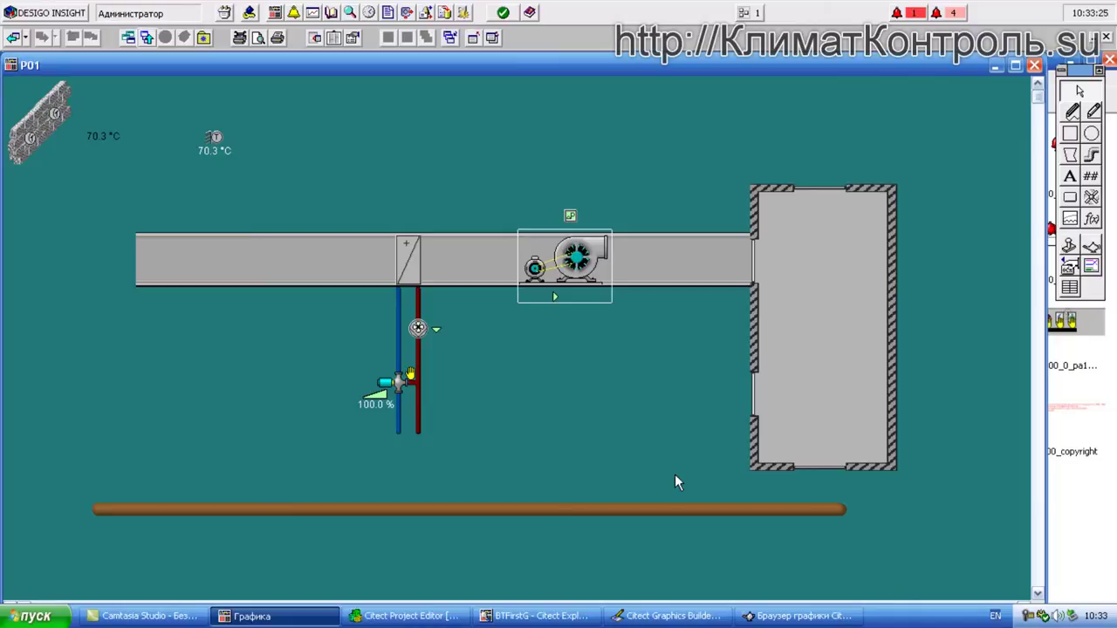
- Insert the switch genie cb000_2_sz02_sg from the Citect graphics browser's Switches library onto page P01
{"action": "left_click", "coordinate": [783, 618]}
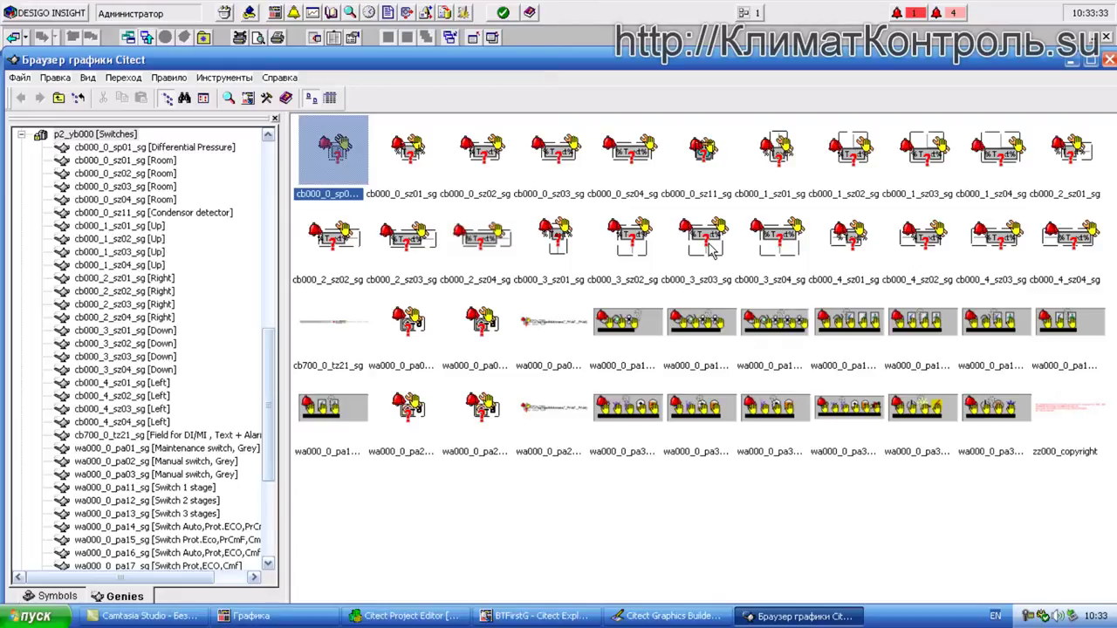
{"action": "left_click", "coordinate": [636, 245]}
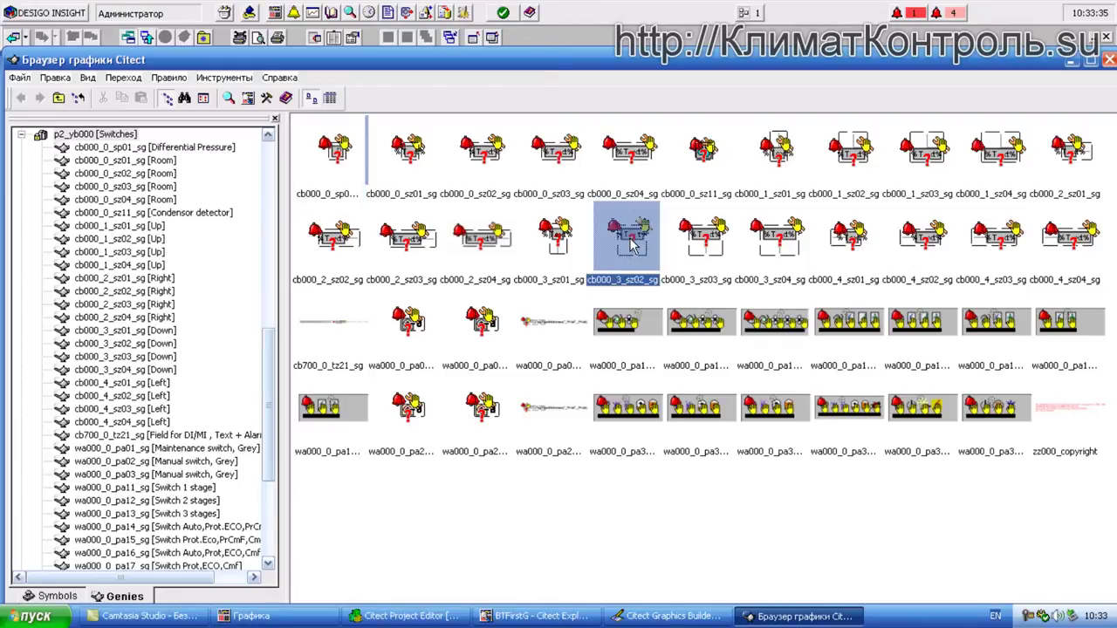
{"action": "left_click", "coordinate": [705, 244]}
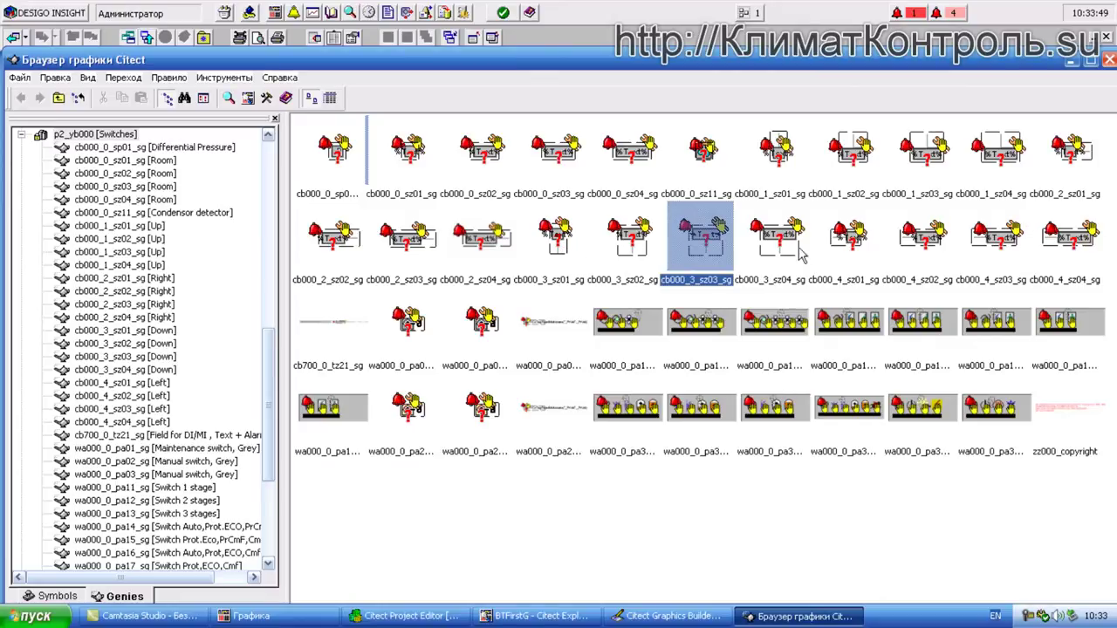
{"action": "double_click", "coordinate": [342, 253]}
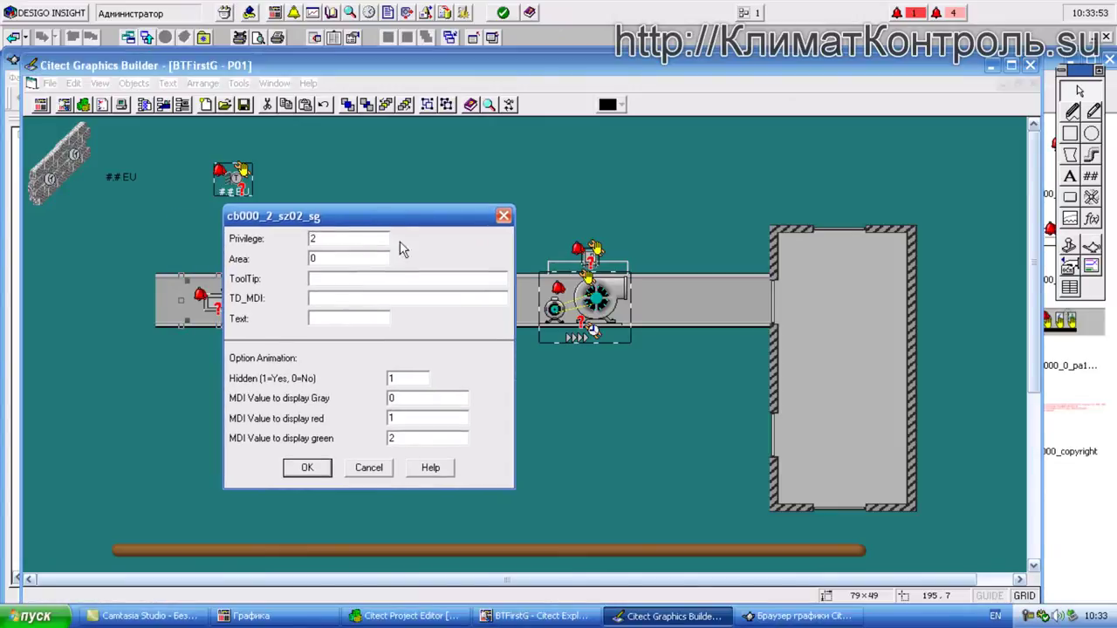
- Copy the Citect tag of the TS [Термостат] object under Siemens, Vent, P01 in the DESIGO object catalog, leaving the catalog closed
{"action": "left_click", "coordinate": [349, 12]}
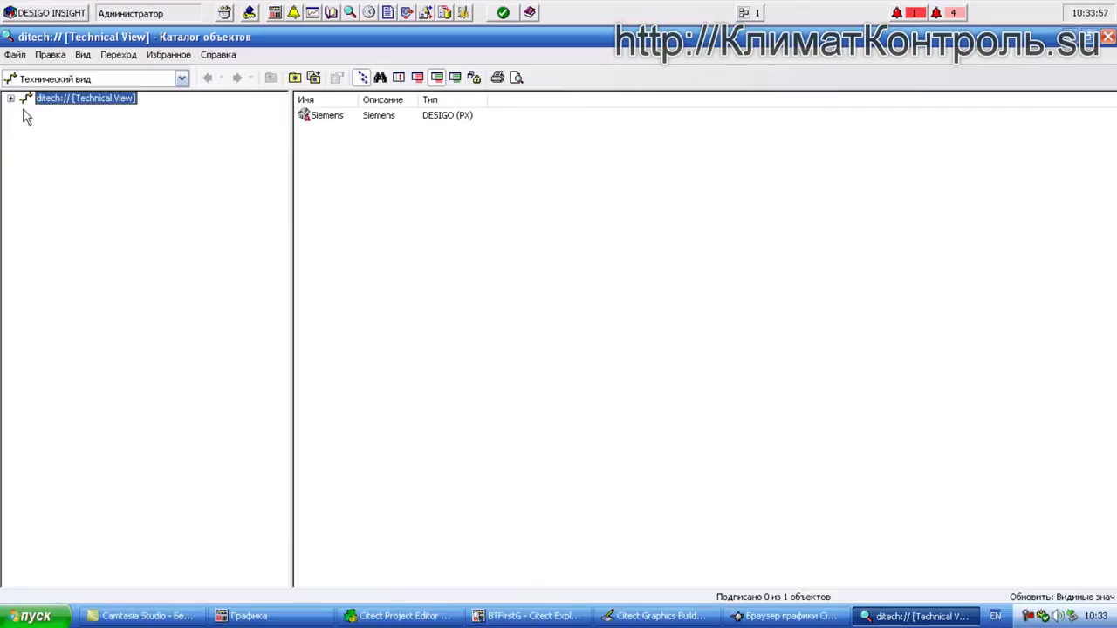
{"action": "left_click", "coordinate": [11, 97]}
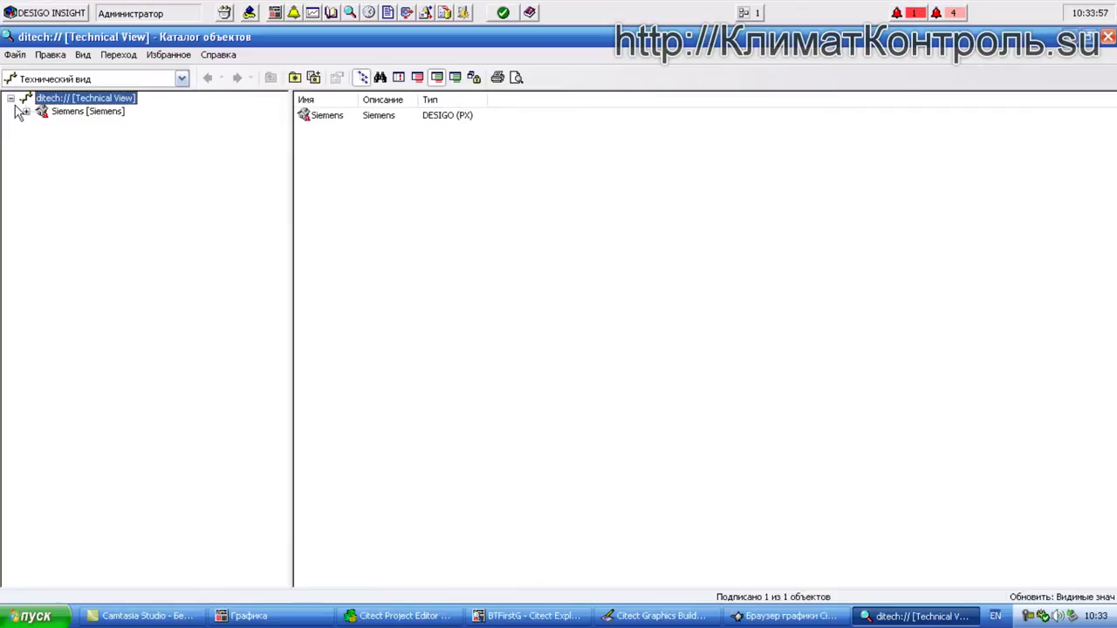
{"action": "left_click", "coordinate": [26, 111]}
{"action": "left_click", "coordinate": [42, 189]}
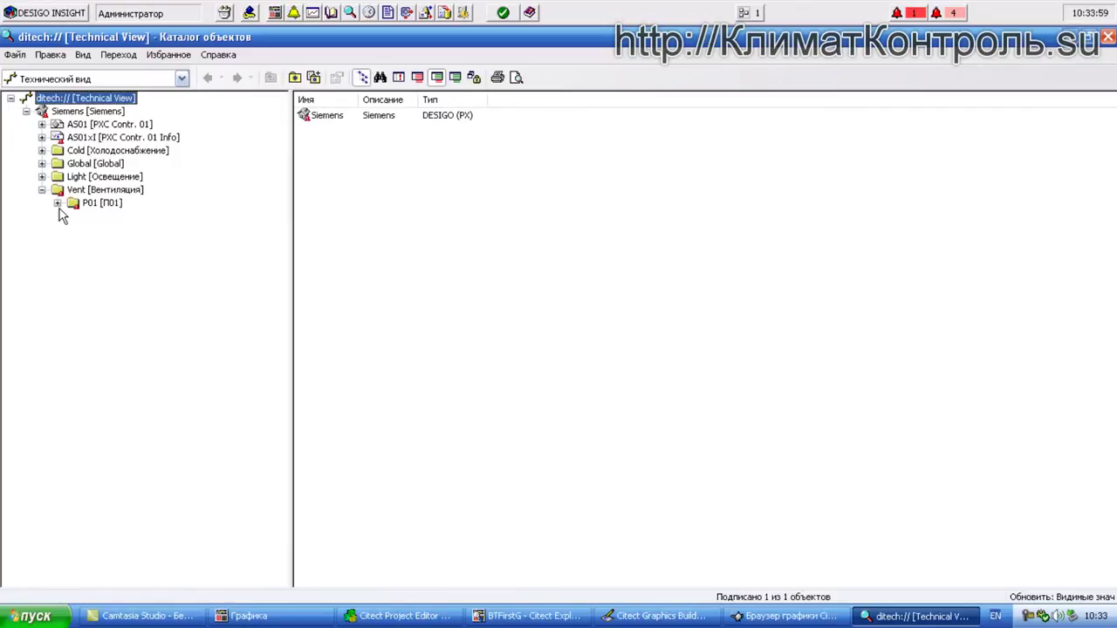
{"action": "left_click", "coordinate": [57, 203]}
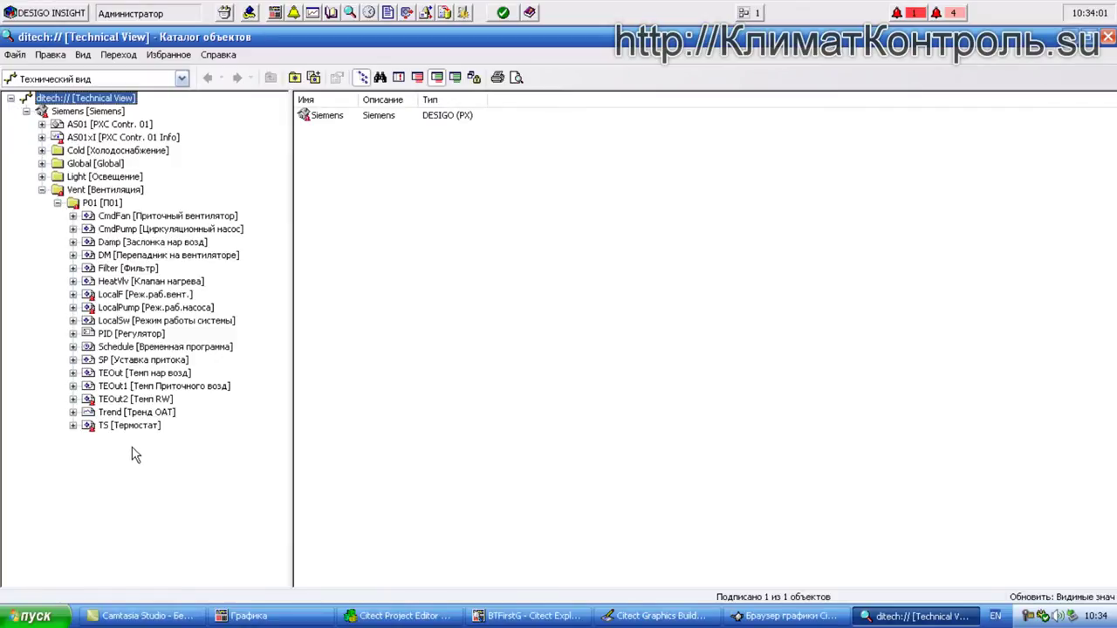
{"action": "left_click", "coordinate": [89, 428]}
{"action": "right_click", "coordinate": [88, 429]}
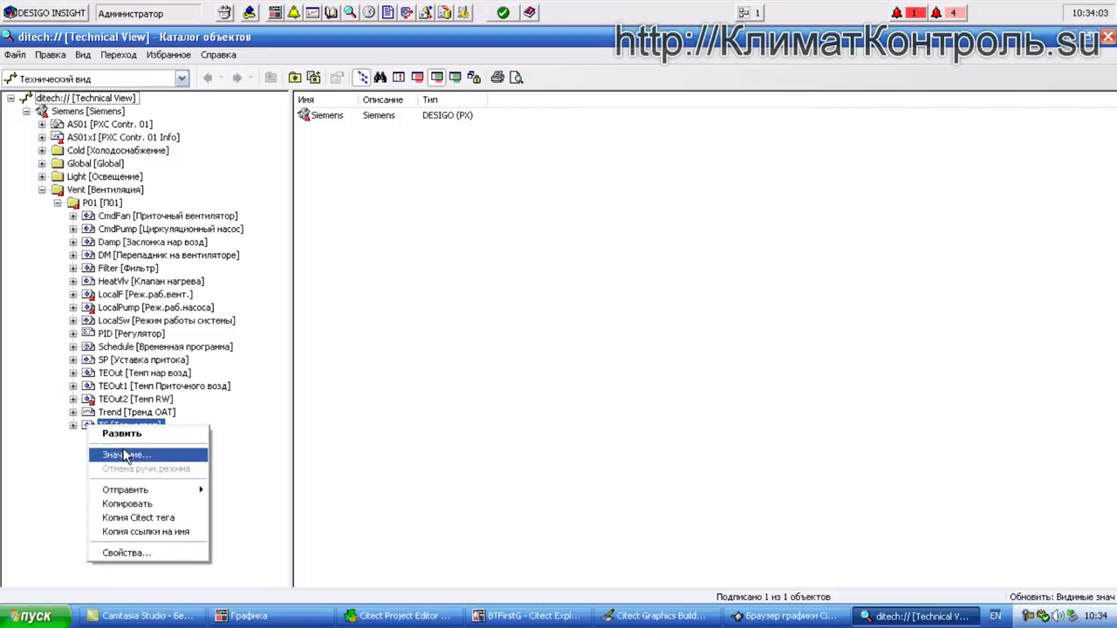
{"action": "left_click", "coordinate": [161, 524]}
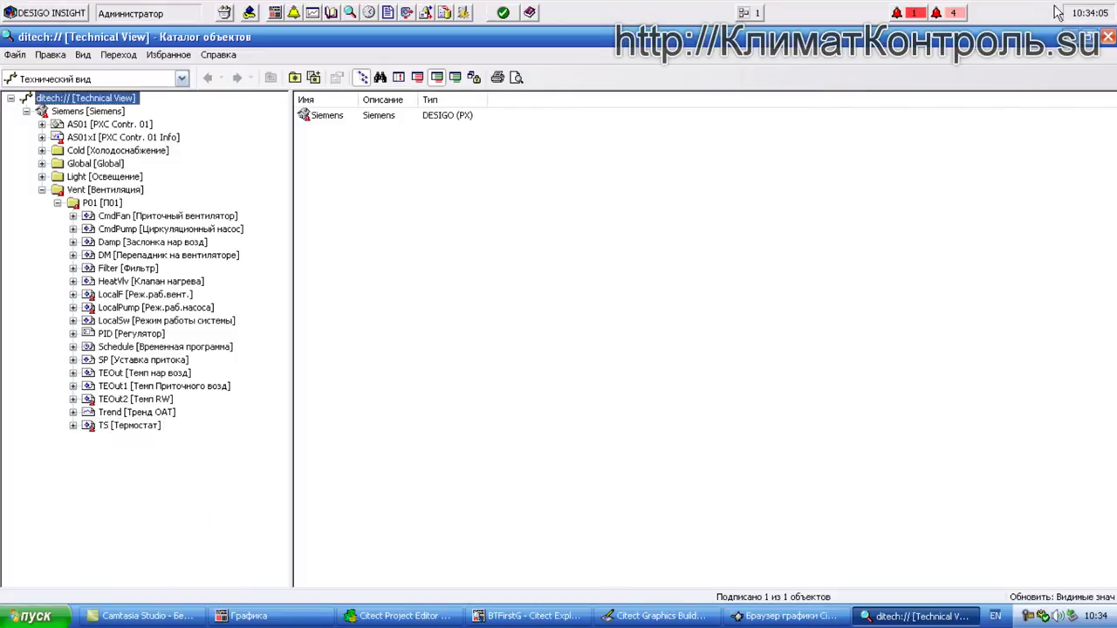
{"action": "left_click", "coordinate": [1107, 37]}
- Paste the tag Siemens_Vent_P01_TS as the new switch genie's TD_MDI and apply its properties
{"action": "right_click", "coordinate": [334, 297]}
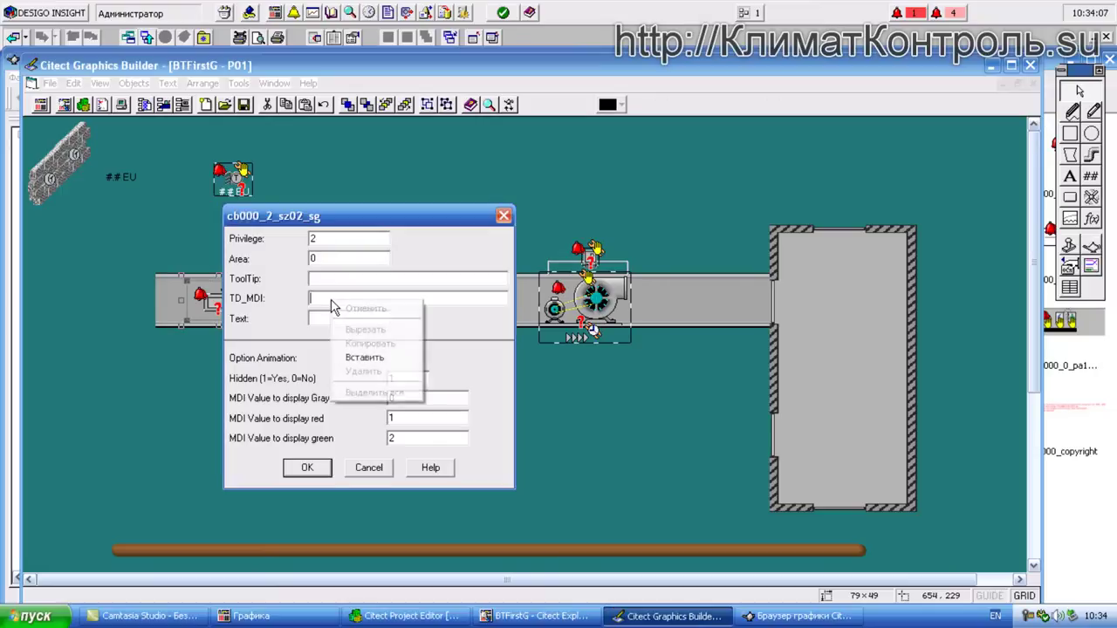
{"action": "left_click", "coordinate": [375, 358]}
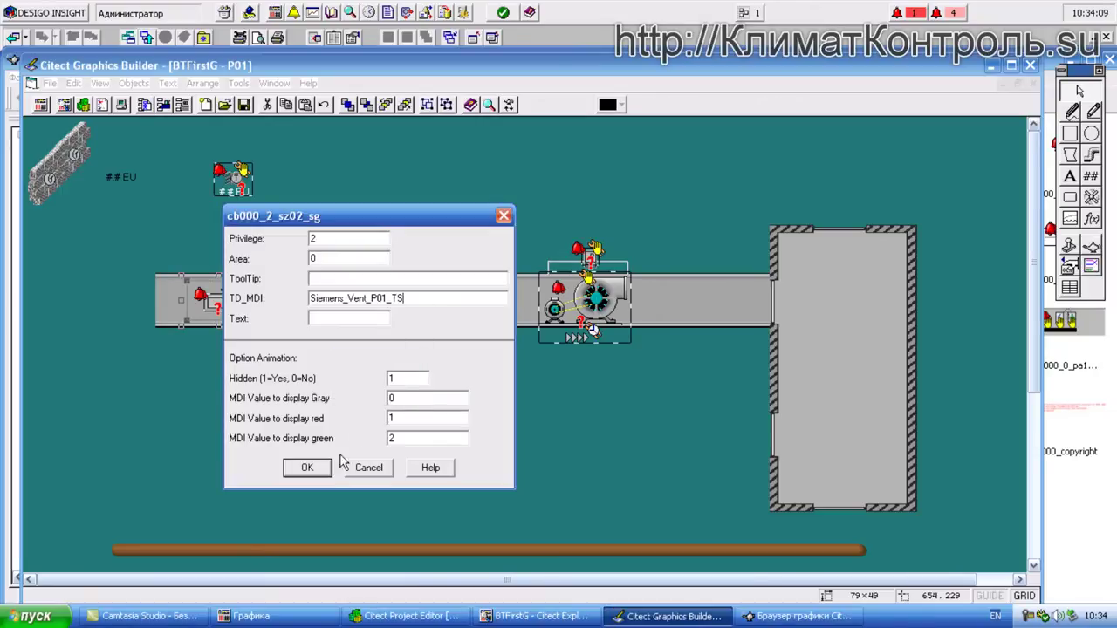
{"action": "left_click", "coordinate": [316, 472]}
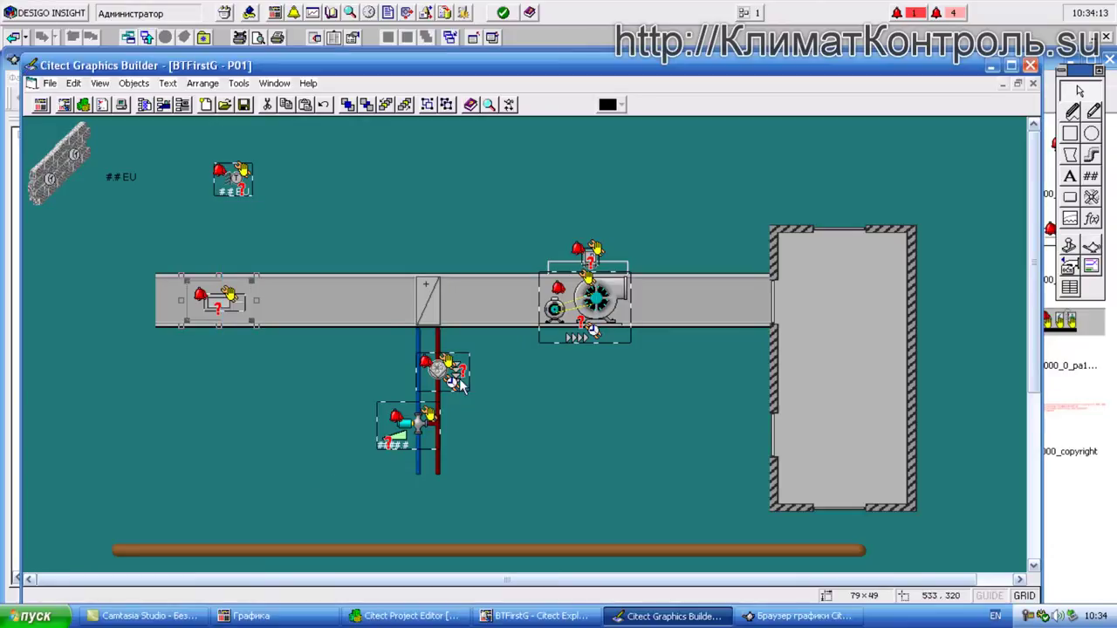
- Shift the temperature sensor genie slightly and move the new thermostat genie above the duct, between the heating coil and the fan
{"action": "left_click_drag", "start_coordinate": [250, 198], "coordinate": [284, 213]}
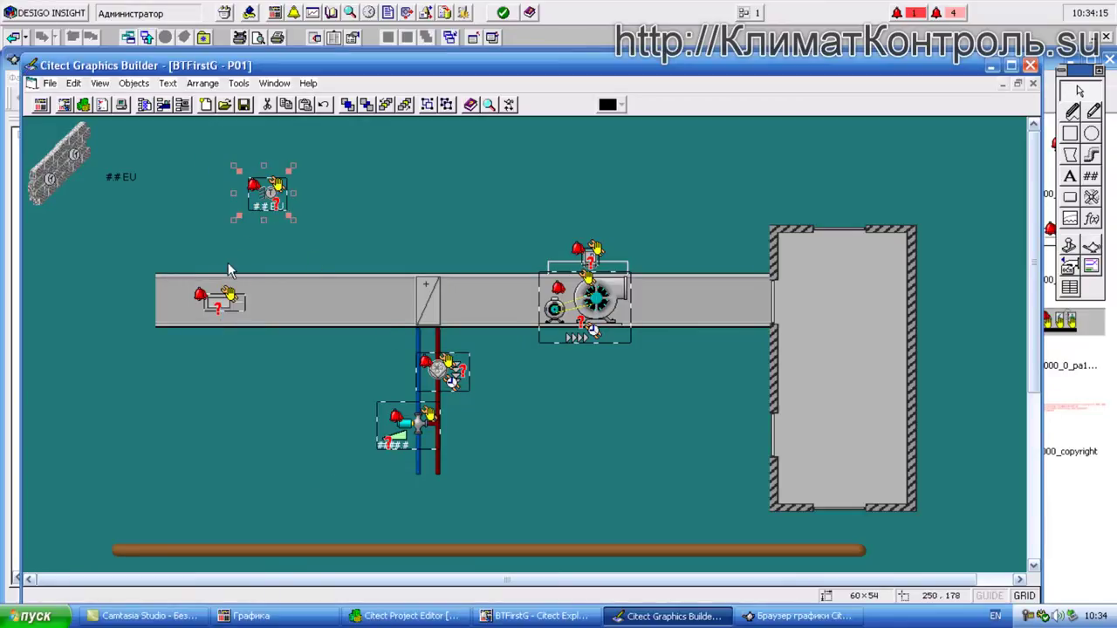
{"action": "left_click_drag", "start_coordinate": [224, 305], "coordinate": [494, 247]}
{"action": "left_click", "coordinate": [515, 199]}
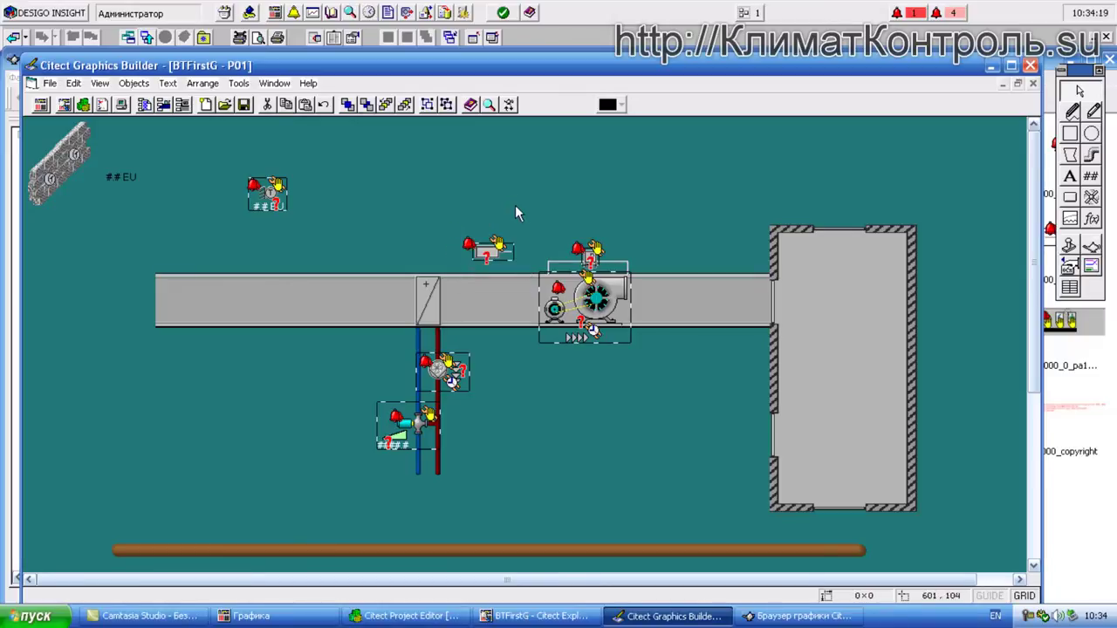
- Examine the TS [Термостат] object under Siemens, Vent, P01 in the DESIGO object catalog
{"action": "left_click", "coordinate": [349, 11]}
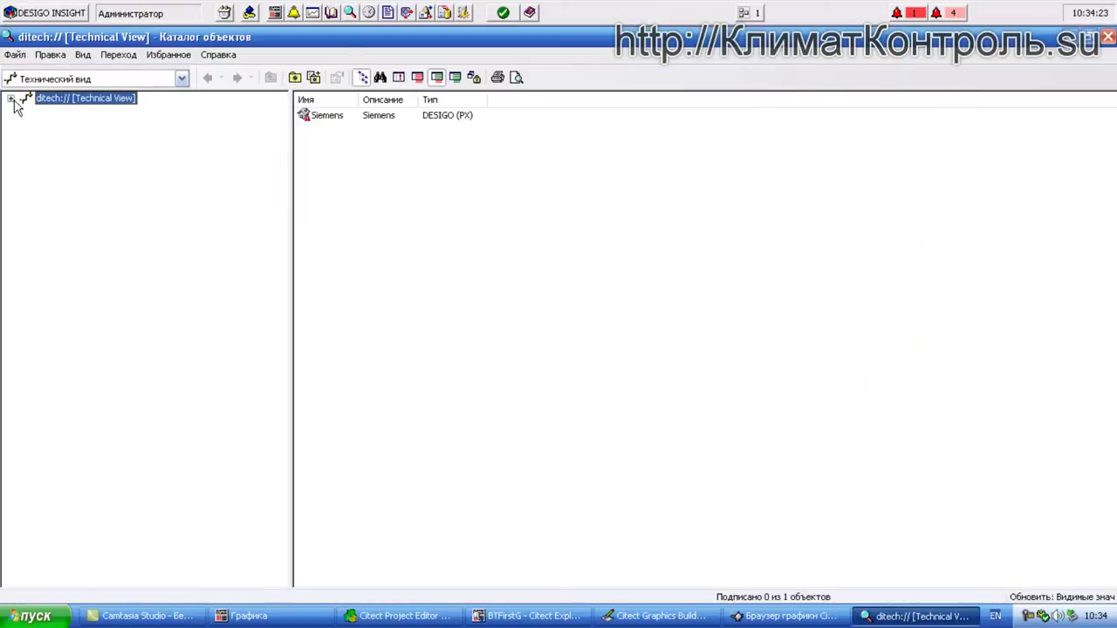
{"action": "left_click", "coordinate": [26, 112]}
{"action": "left_click", "coordinate": [42, 190]}
{"action": "left_click", "coordinate": [57, 203]}
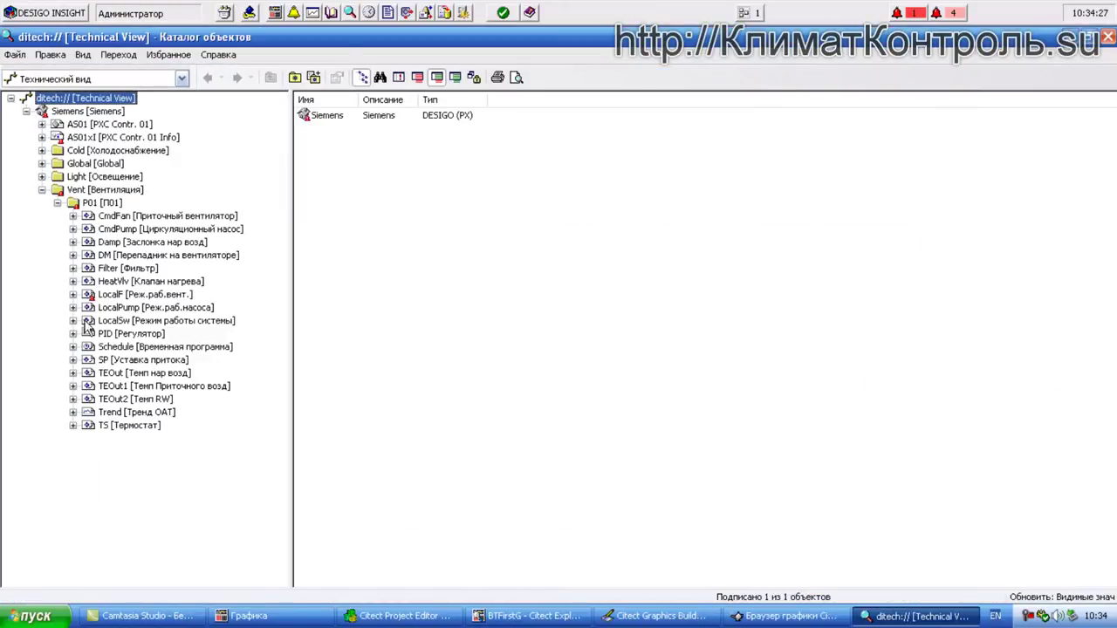
{"action": "left_click", "coordinate": [127, 427]}
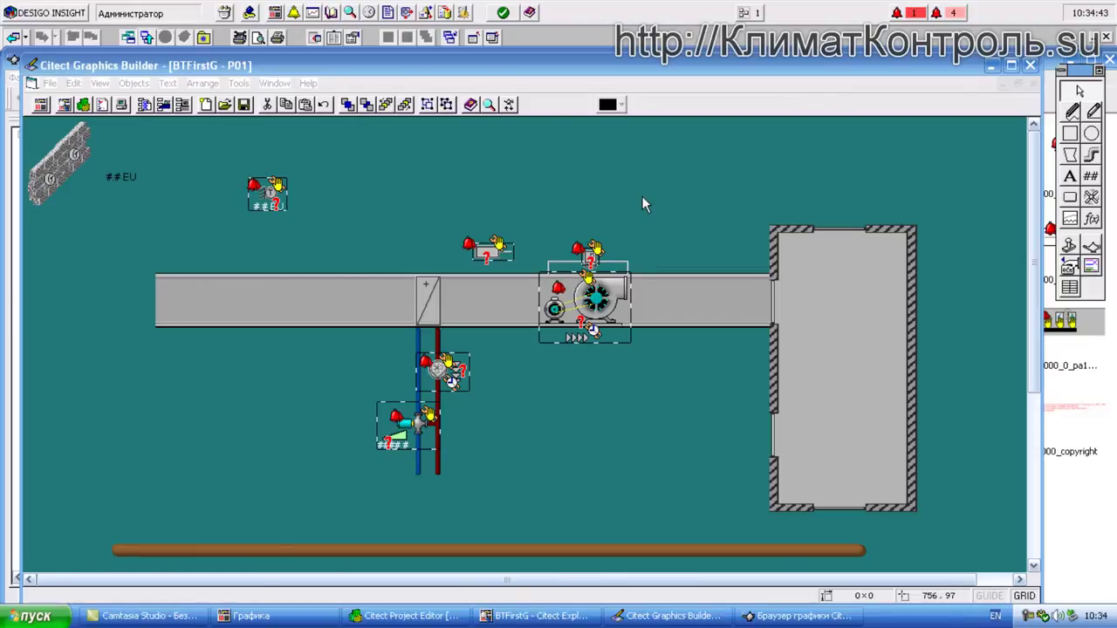
- Save the P01 page and compile the BTFirstG project in Citect Project Editor, including its tag database
{"action": "left_click", "coordinate": [244, 104]}
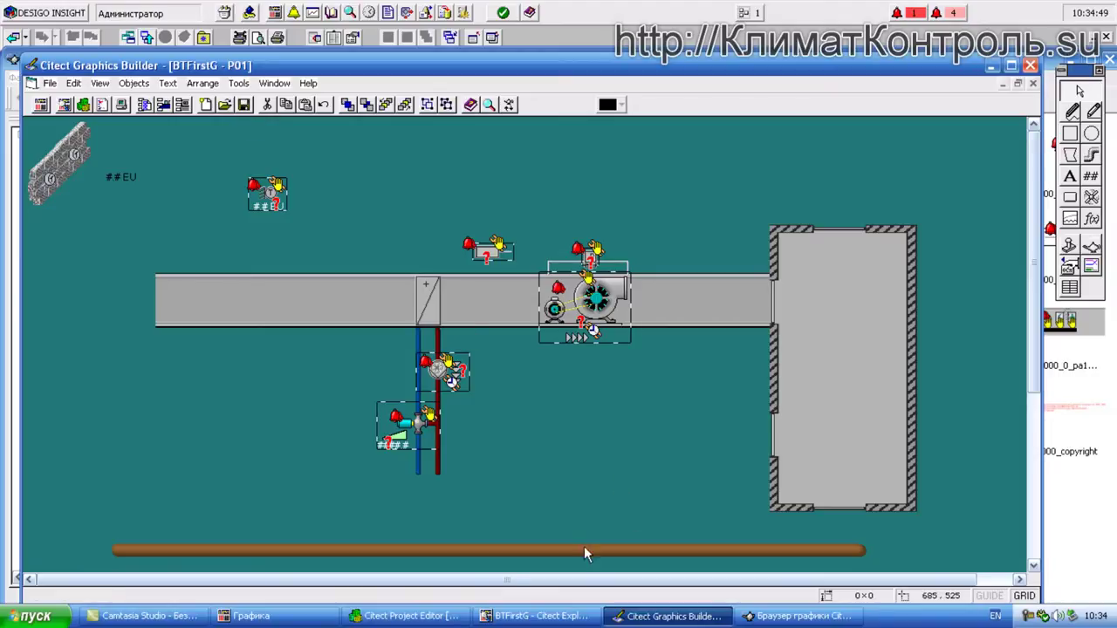
{"action": "left_click", "coordinate": [428, 616]}
{"action": "left_click", "coordinate": [252, 130]}
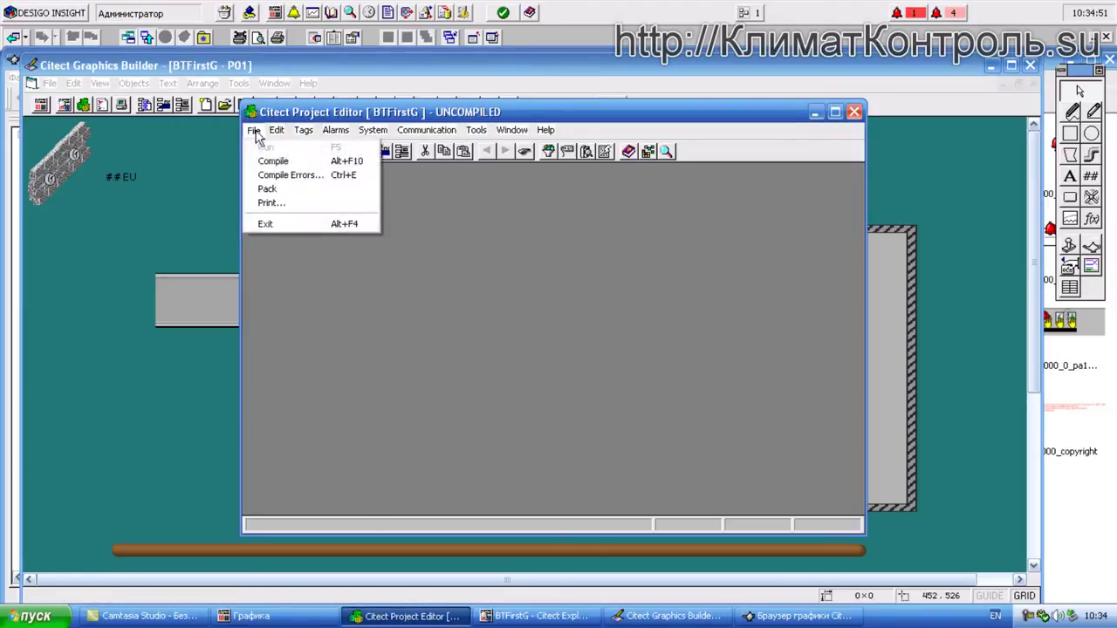
{"action": "left_click", "coordinate": [306, 159]}
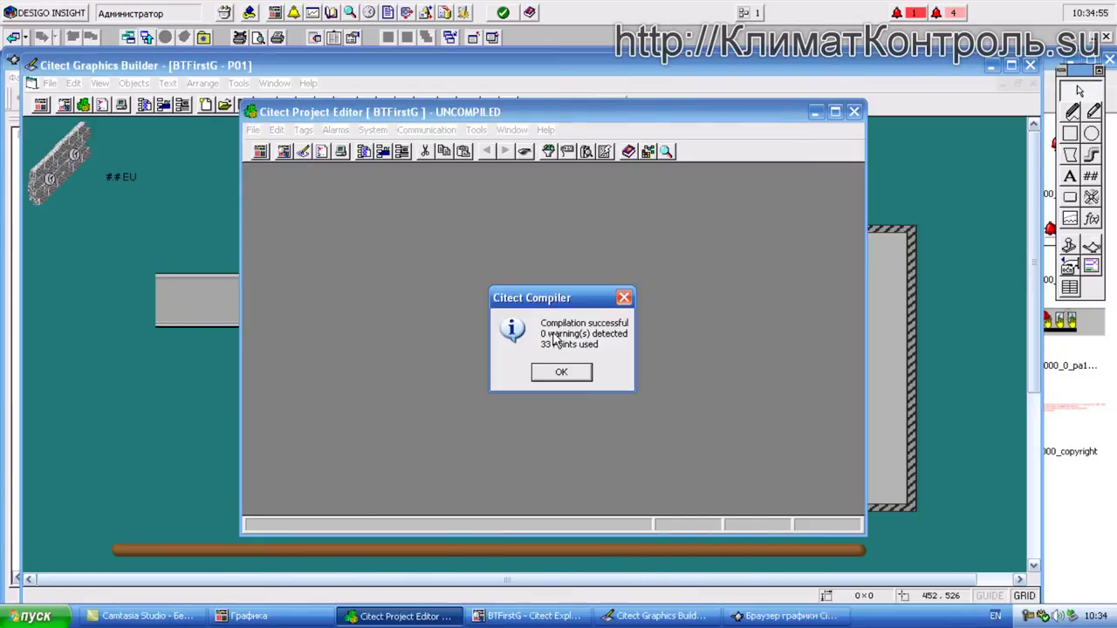
{"action": "left_click", "coordinate": [558, 372]}
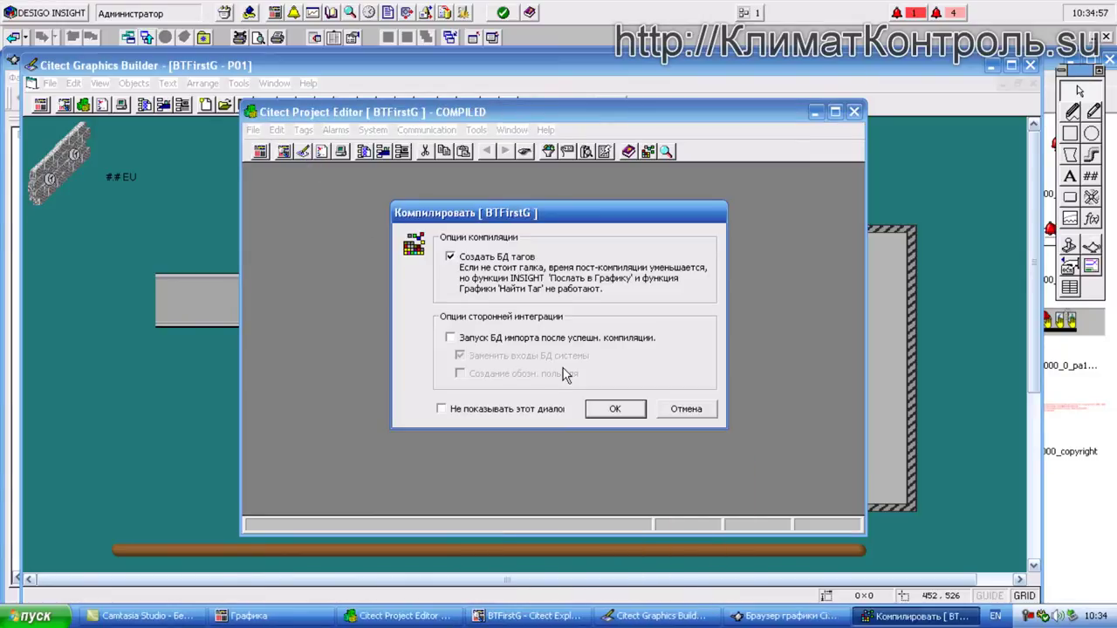
{"action": "left_click", "coordinate": [610, 406]}
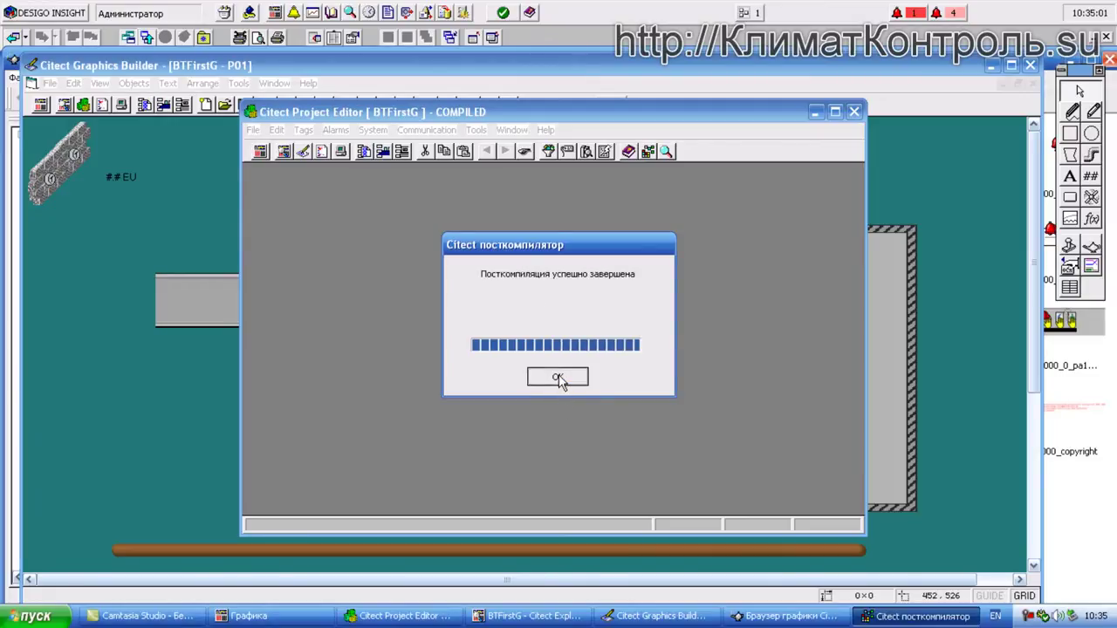
{"action": "left_click", "coordinate": [546, 376]}
- Open the runtime ventilation page P01, acknowledge the thermostat's Мороз alarm event, and close the runtime page
{"action": "left_click", "coordinate": [147, 41]}
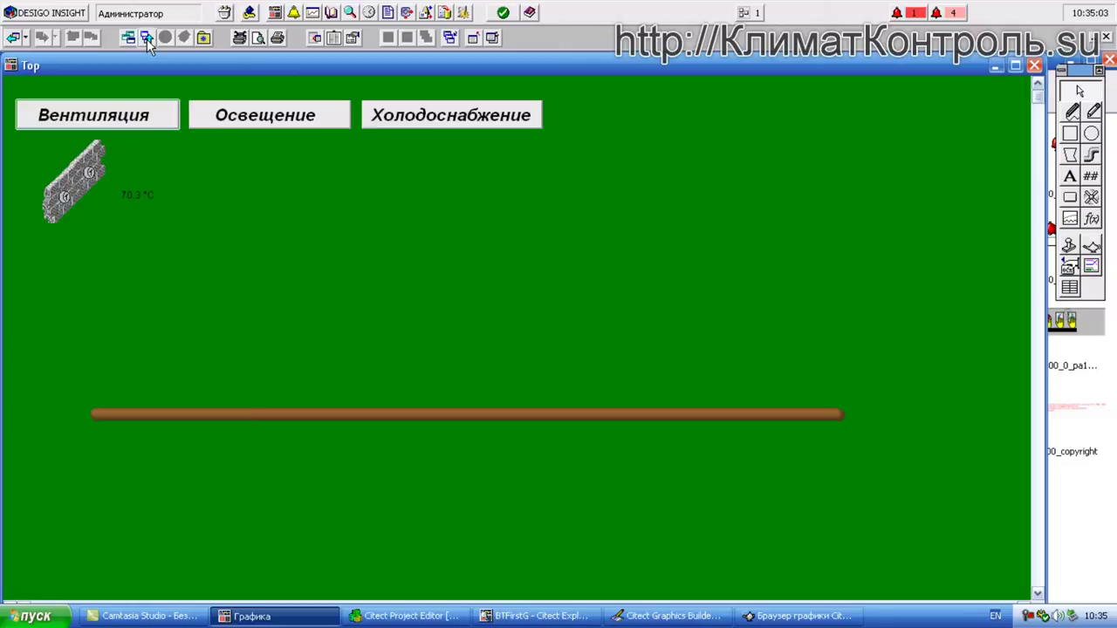
{"action": "left_click", "coordinate": [111, 115]}
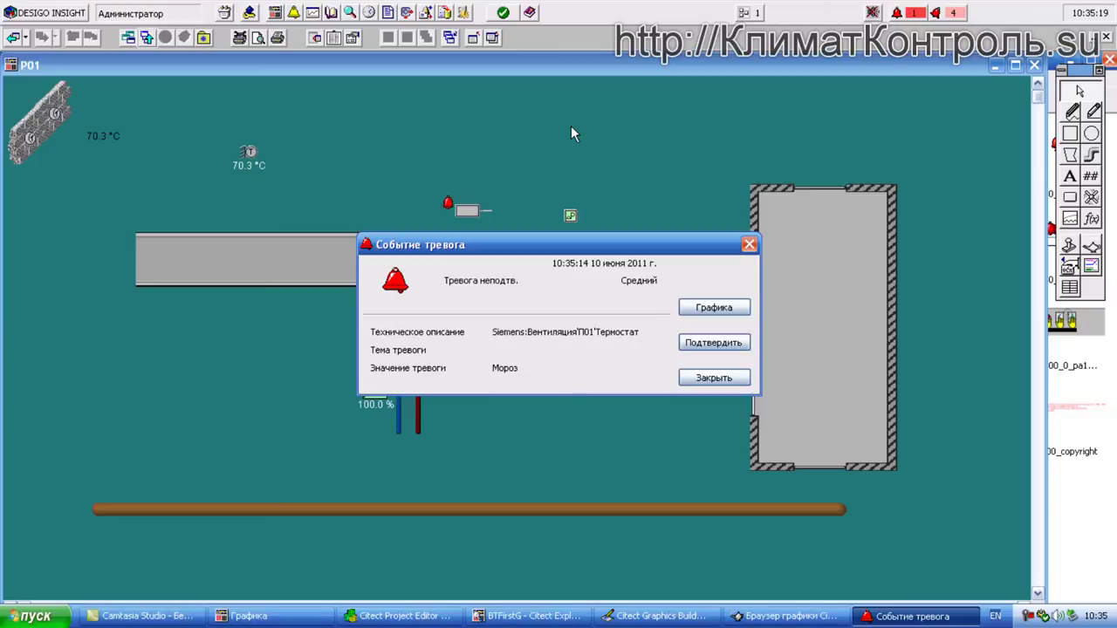
{"action": "left_click", "coordinate": [711, 350]}
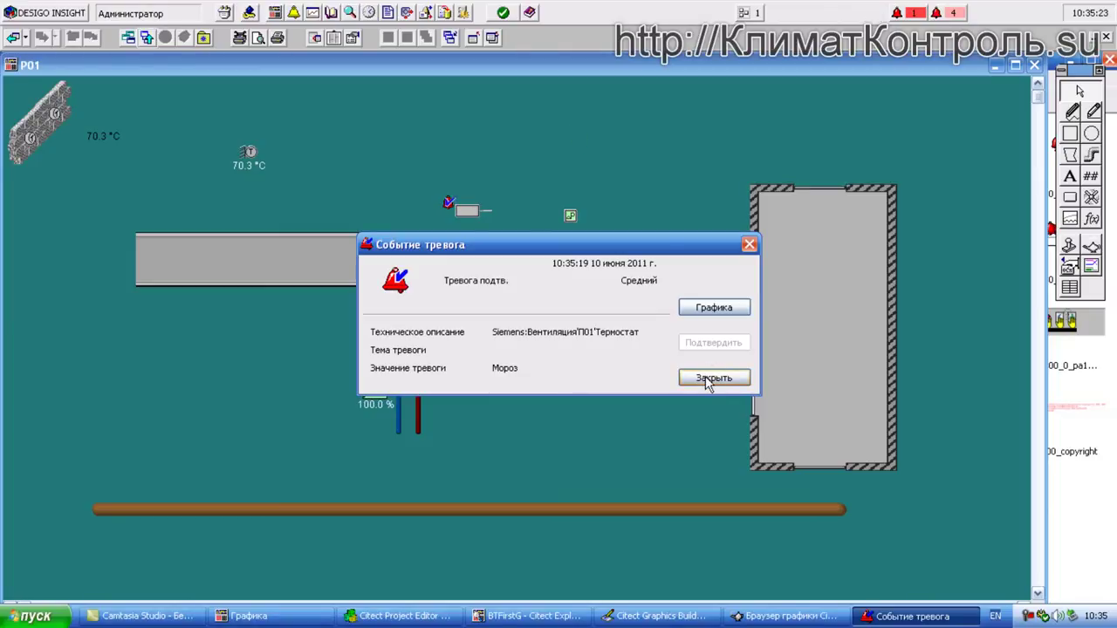
{"action": "left_click", "coordinate": [709, 378]}
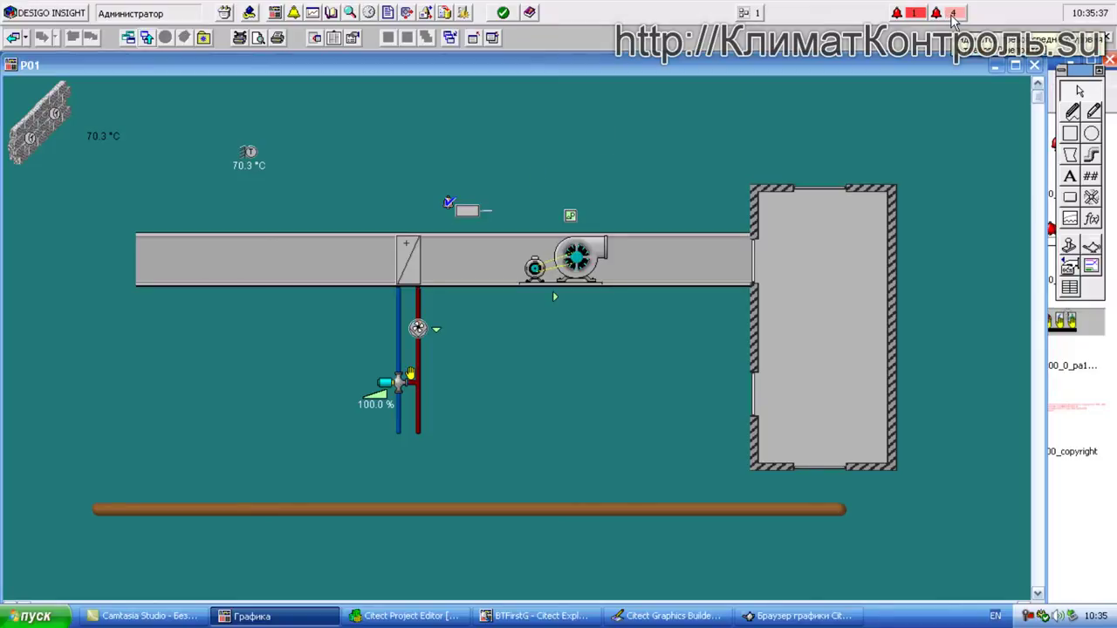
{"action": "left_click", "coordinate": [1034, 66]}
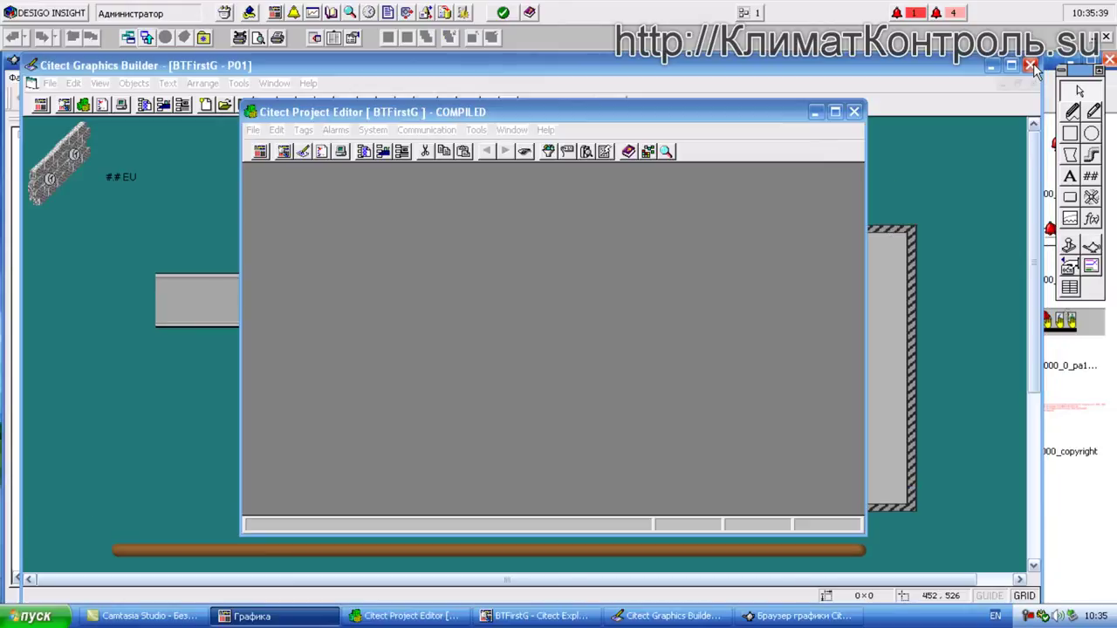
- Reset the unreset Мороз alarm of the thermostat in the alarm viewer and close the viewer
{"action": "left_click", "coordinate": [958, 12]}
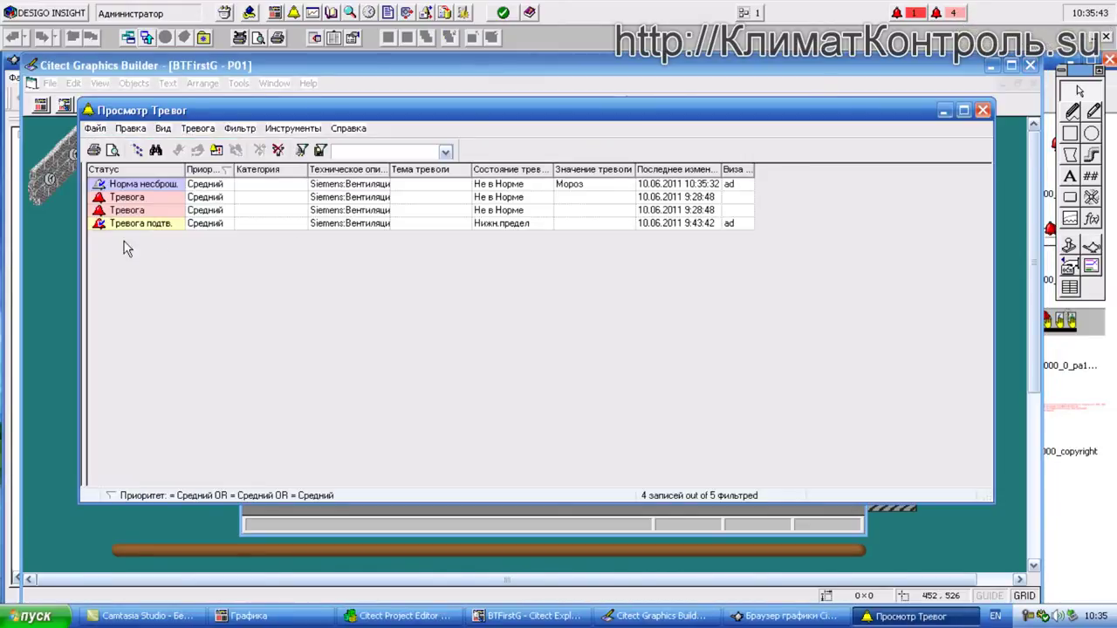
{"action": "left_click", "coordinate": [132, 187]}
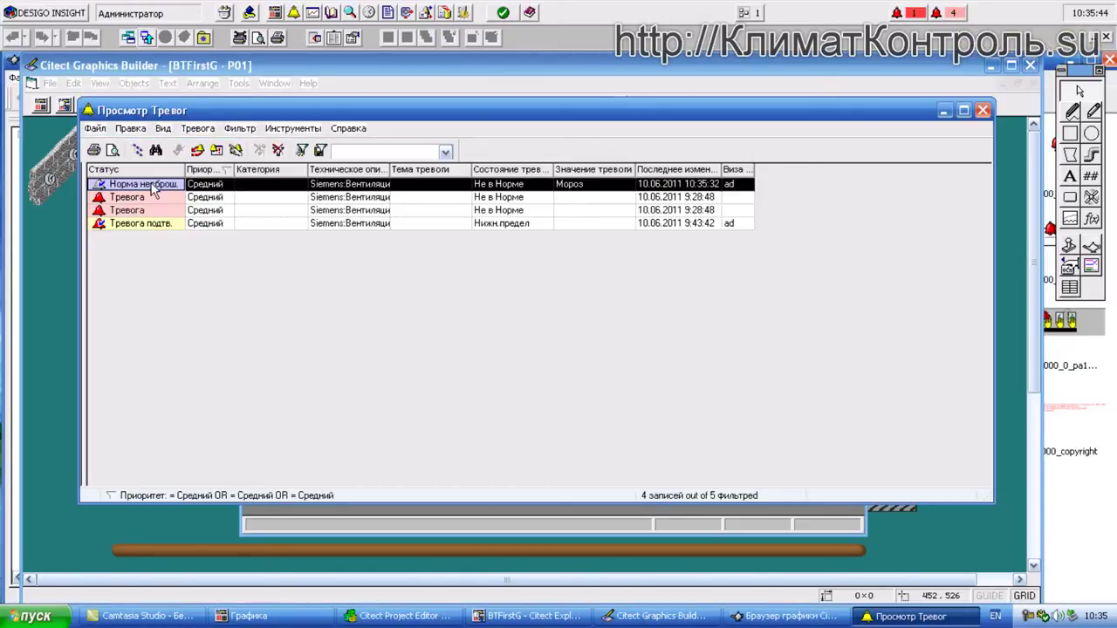
{"action": "left_click", "coordinate": [198, 151]}
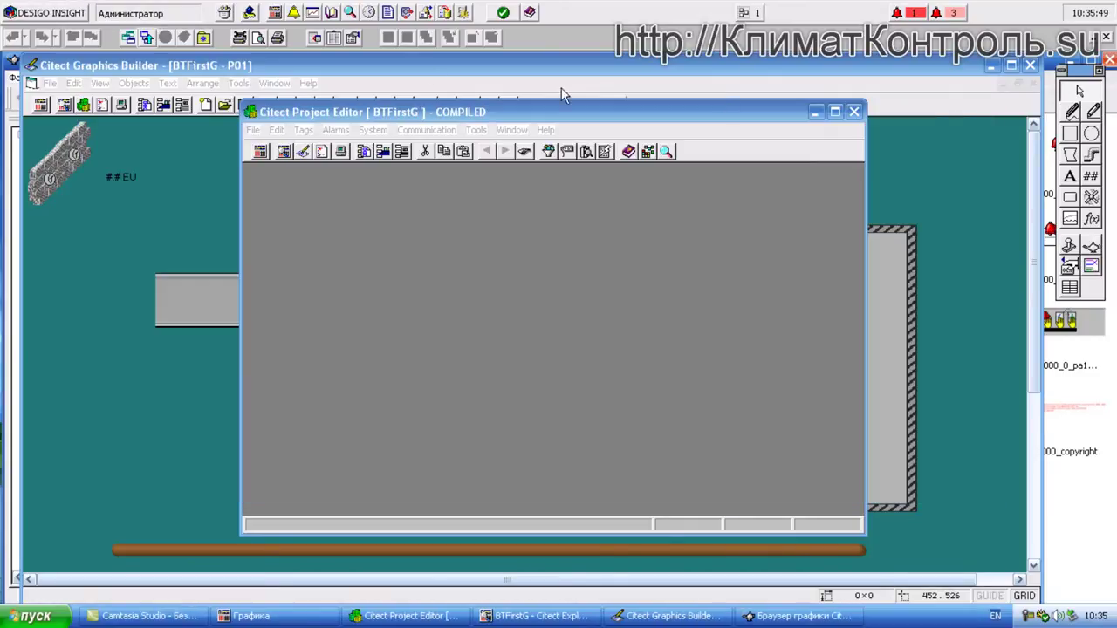
{"action": "left_click", "coordinate": [983, 110]}
- Examine the TEOut2 [Темп RW] object under Siemens, Vent, P01 in the DESIGO object catalog
{"action": "left_click", "coordinate": [349, 12]}
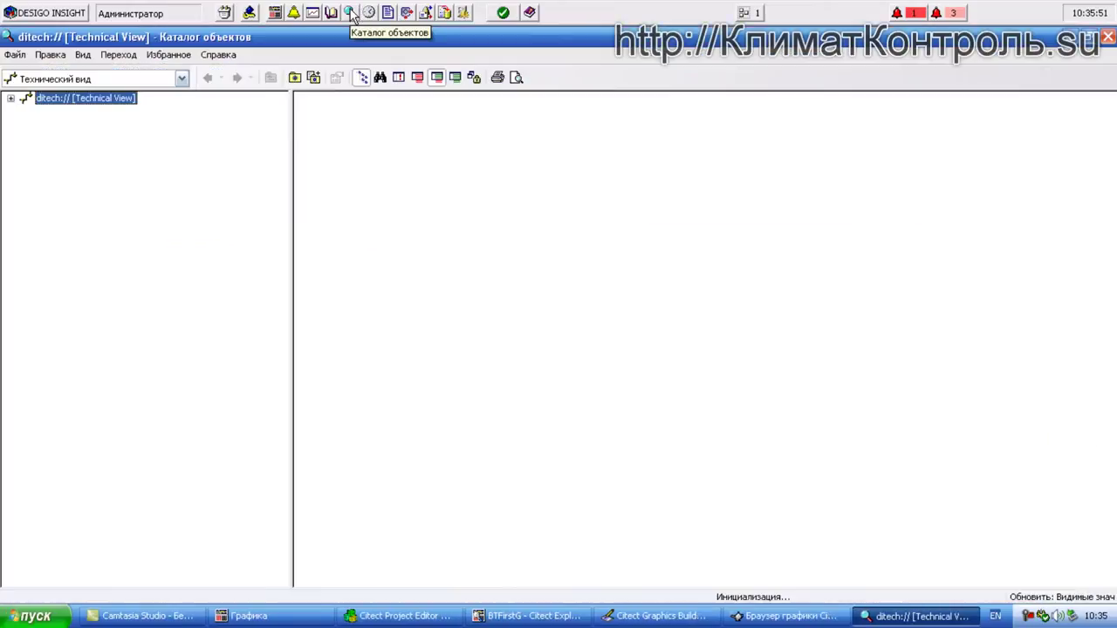
{"action": "left_click", "coordinate": [10, 98]}
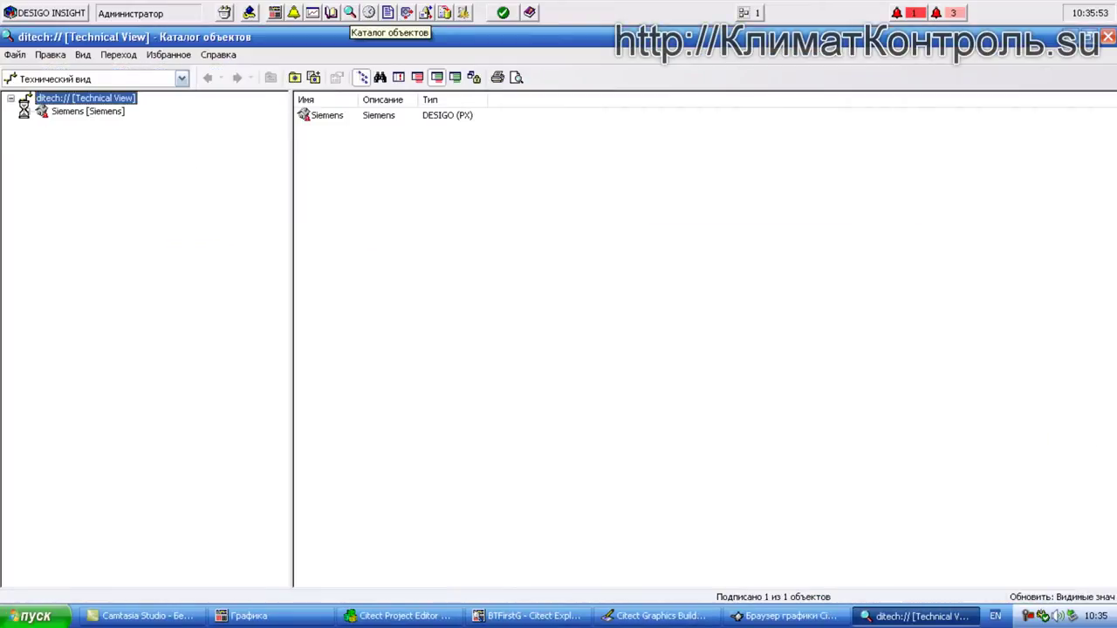
{"action": "left_click", "coordinate": [26, 110]}
{"action": "left_click", "coordinate": [42, 190]}
{"action": "left_click", "coordinate": [57, 202]}
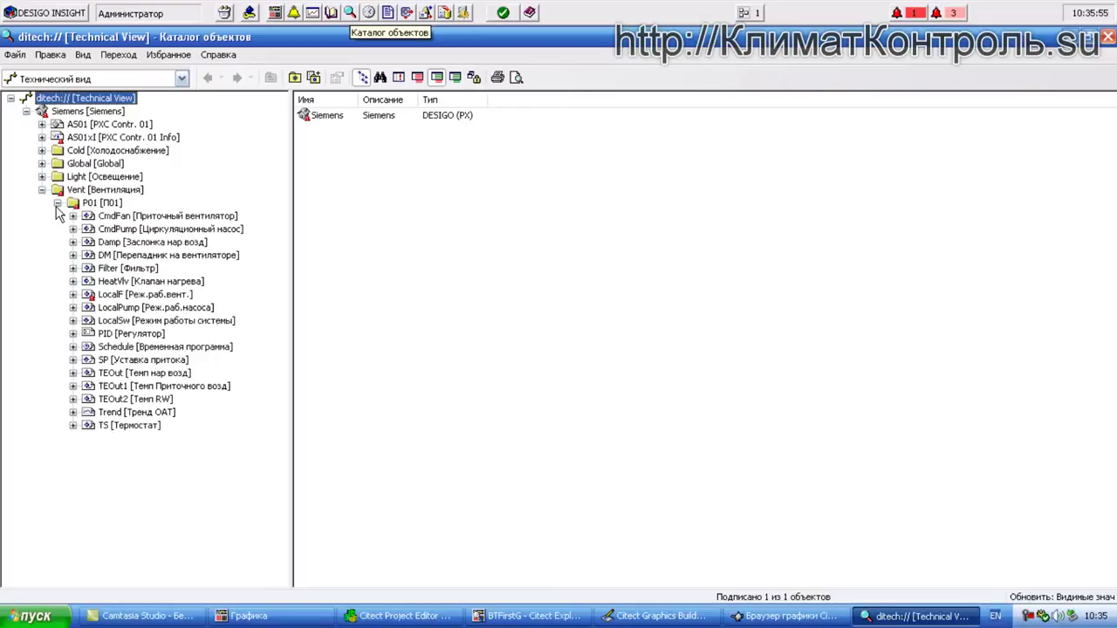
{"action": "left_click", "coordinate": [127, 399]}
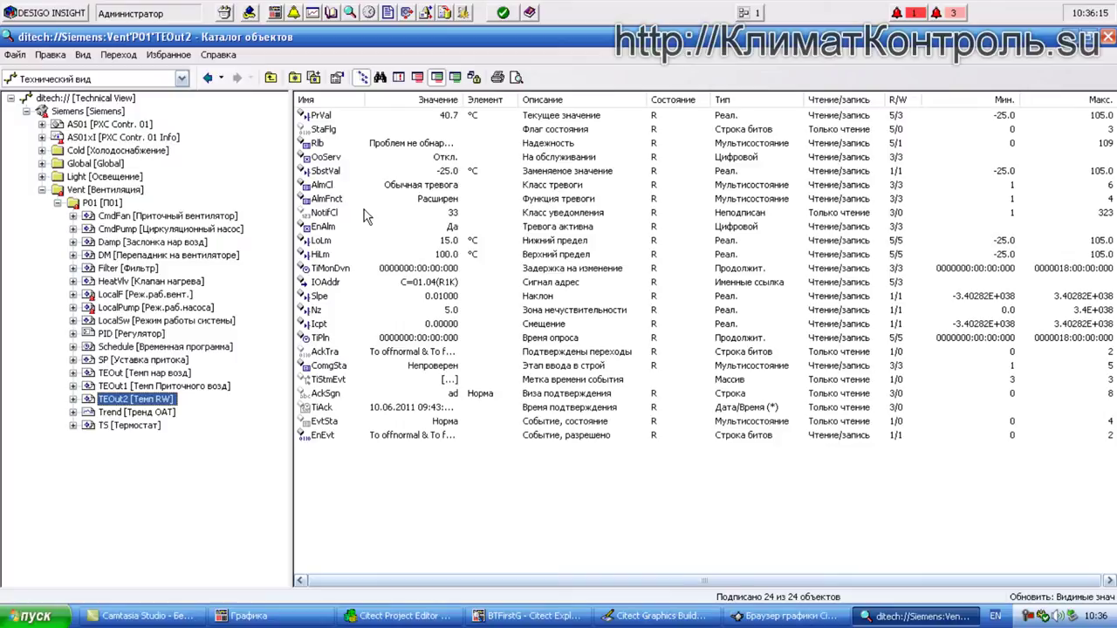
- Reset the unreset Нижн.предел alarm in the alarm viewer and close the viewer
{"action": "left_click", "coordinate": [938, 16]}
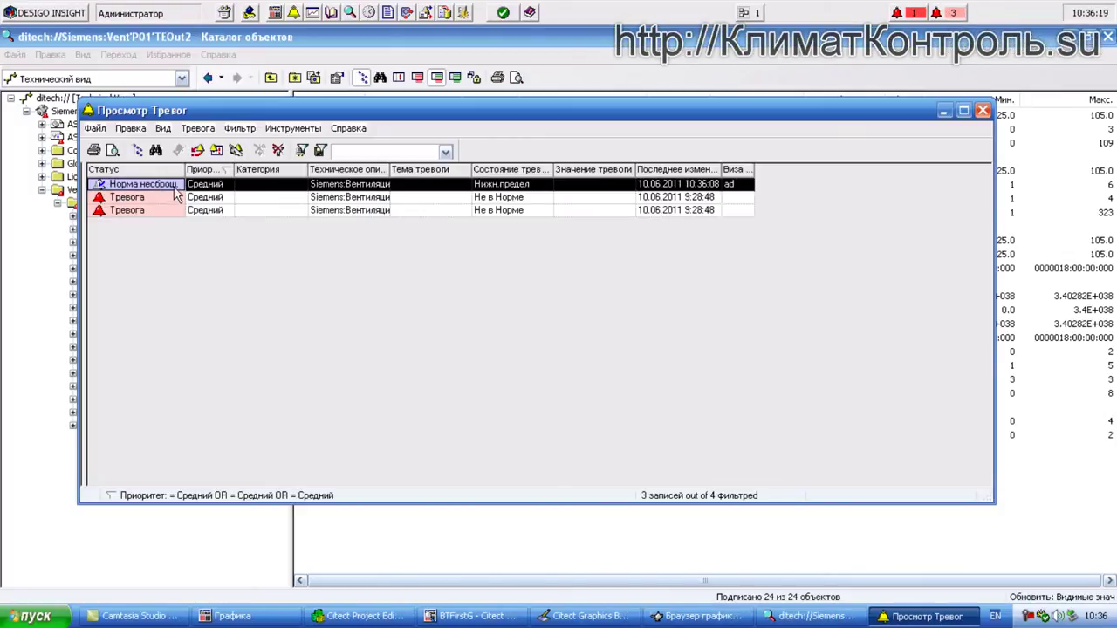
{"action": "left_click", "coordinate": [198, 150]}
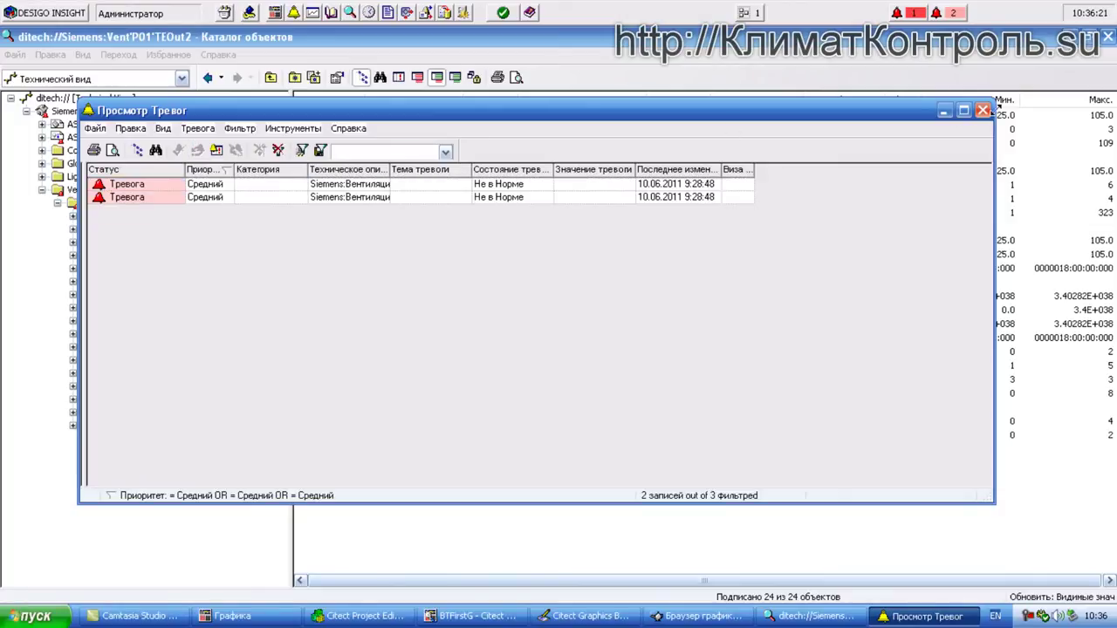
{"action": "left_click", "coordinate": [983, 111]}
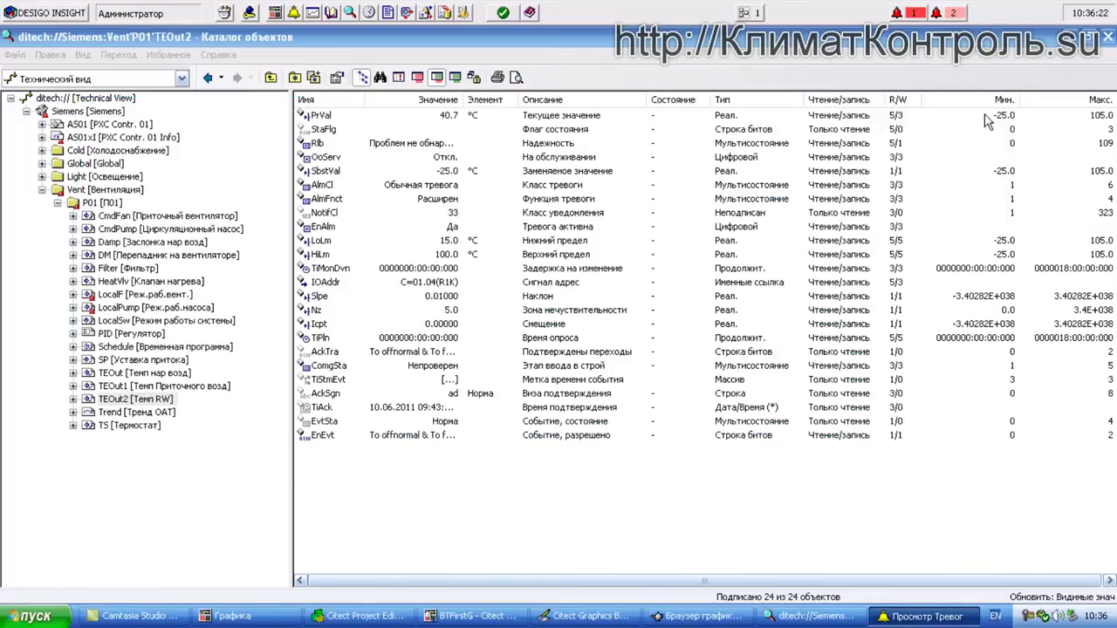
- Examine the LocalF [Реж.раб.вент.] and LocalPump [Реж.раб.насоса] objects under P01 in the object catalog
{"action": "left_click", "coordinate": [161, 297]}
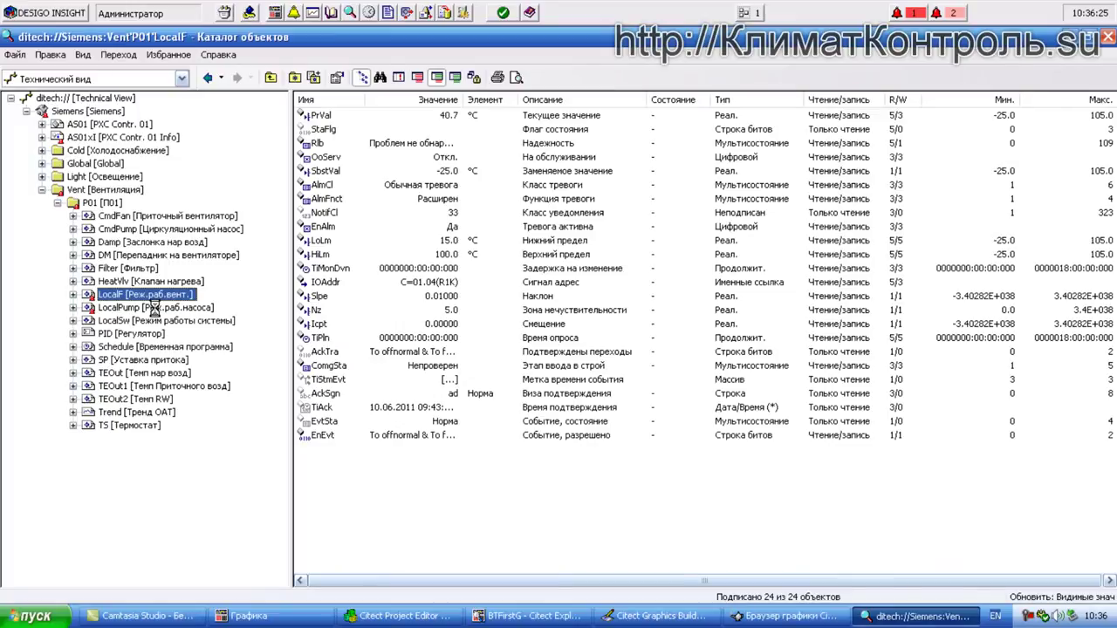
{"action": "left_click", "coordinate": [153, 308]}
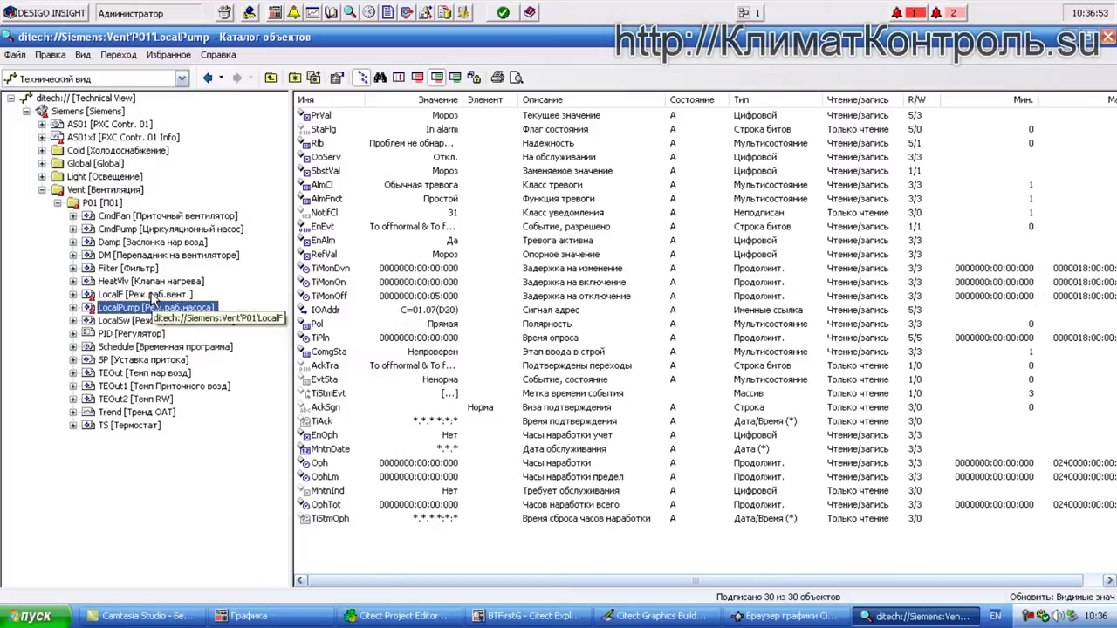
{"action": "left_click", "coordinate": [152, 299]}
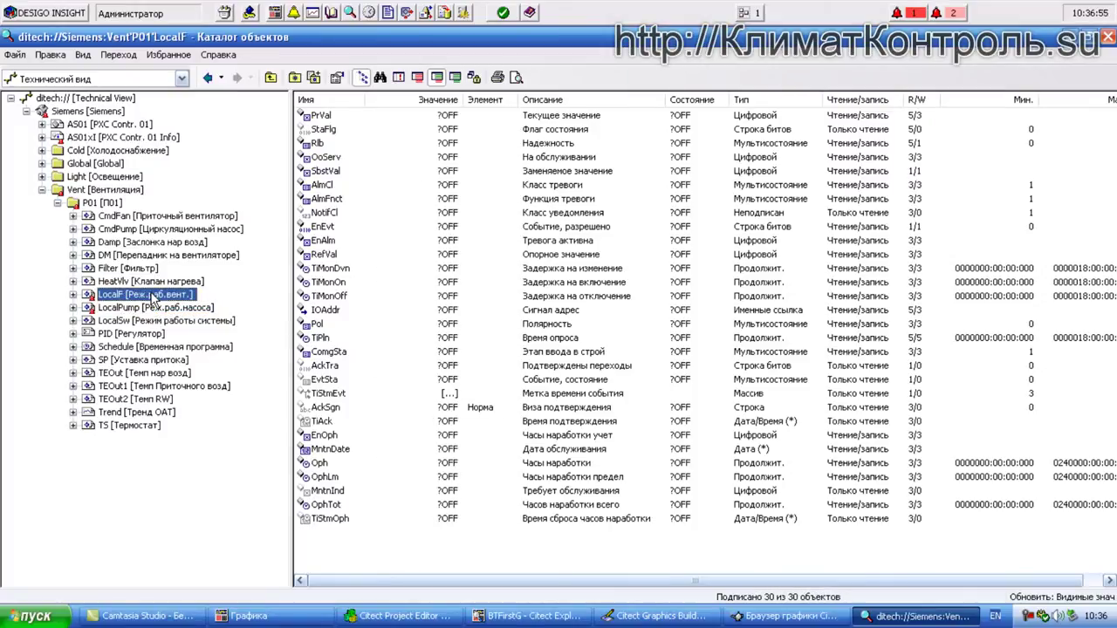
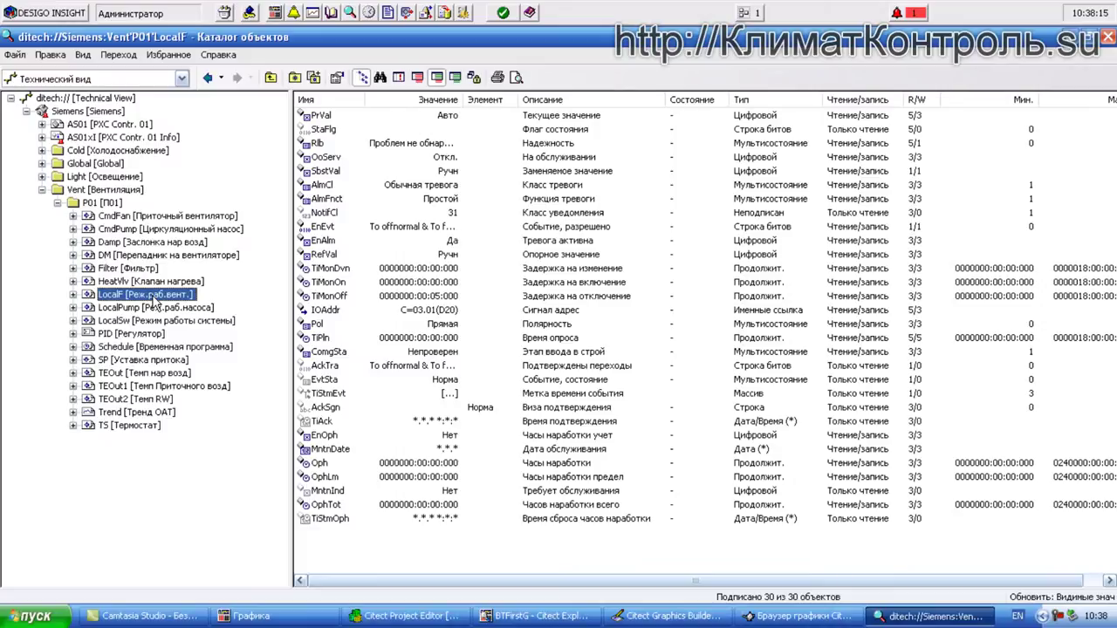
- Dismiss the filter alarm event and examine the Filter [Фильтр] object under P01, leaving the catalog closed
{"action": "left_click", "coordinate": [915, 13]}
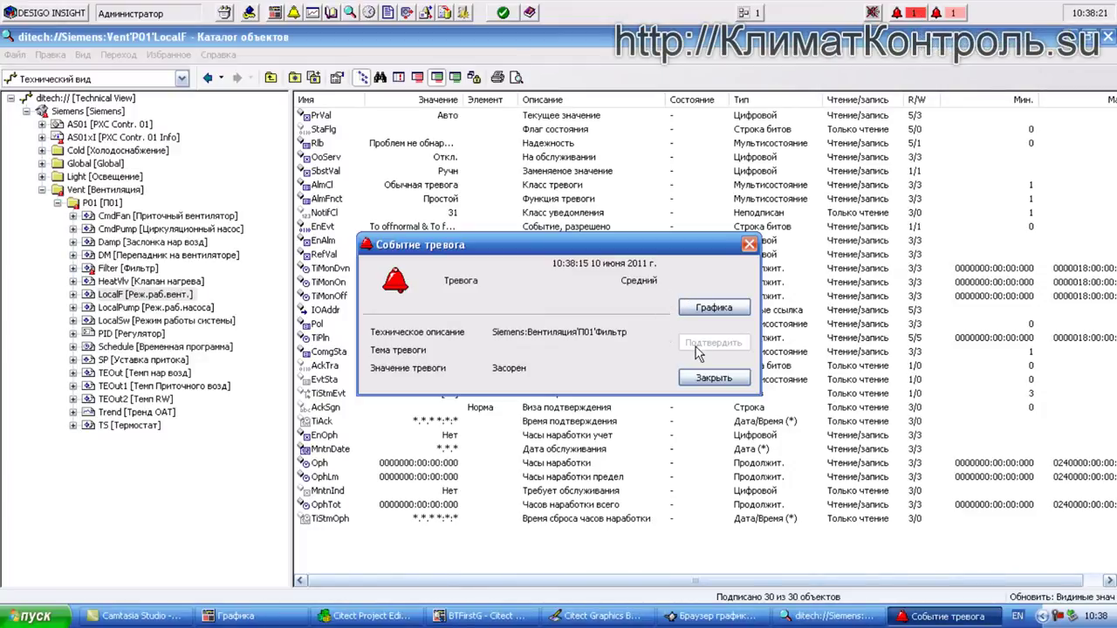
{"action": "left_click", "coordinate": [723, 378]}
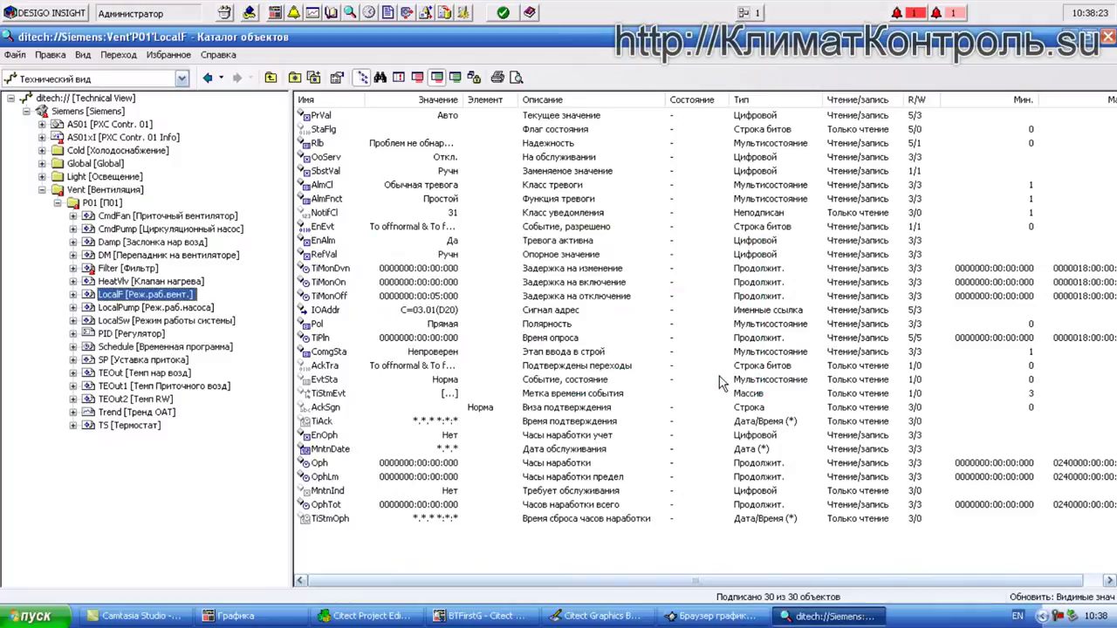
{"action": "left_click", "coordinate": [133, 272]}
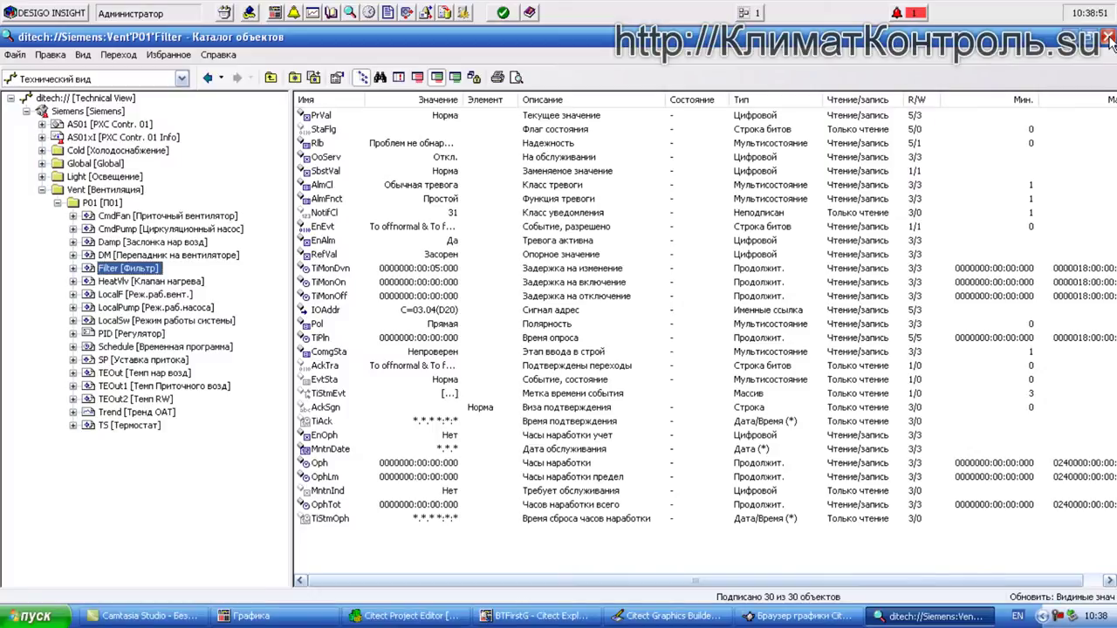
{"action": "left_click", "coordinate": [1109, 39]}
{"action": "left_click", "coordinate": [571, 118]}
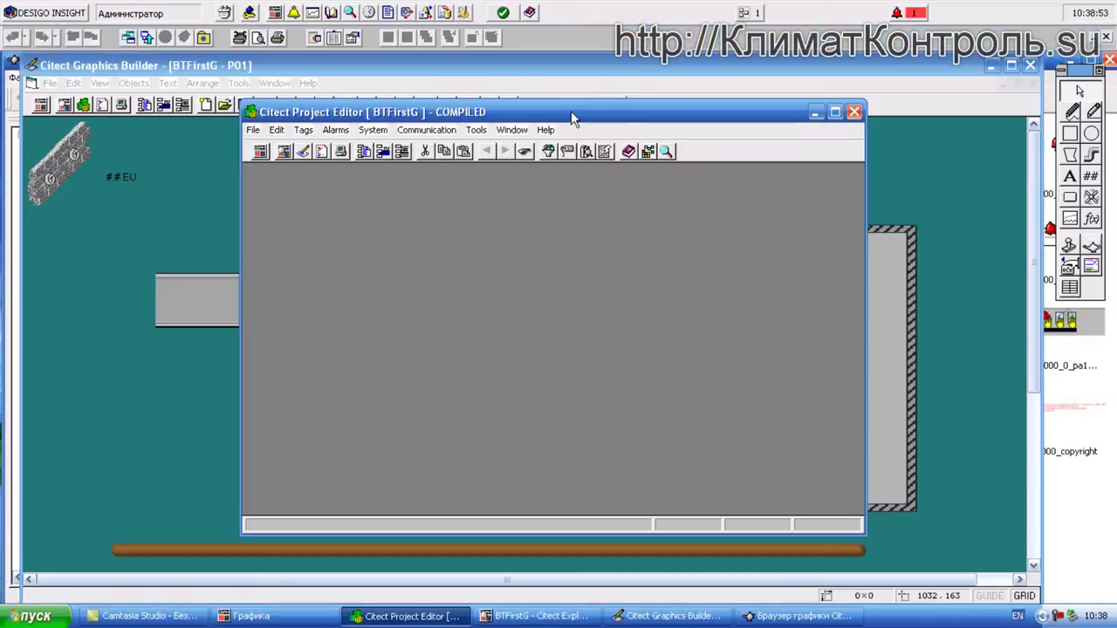
{"action": "left_click", "coordinate": [580, 68]}
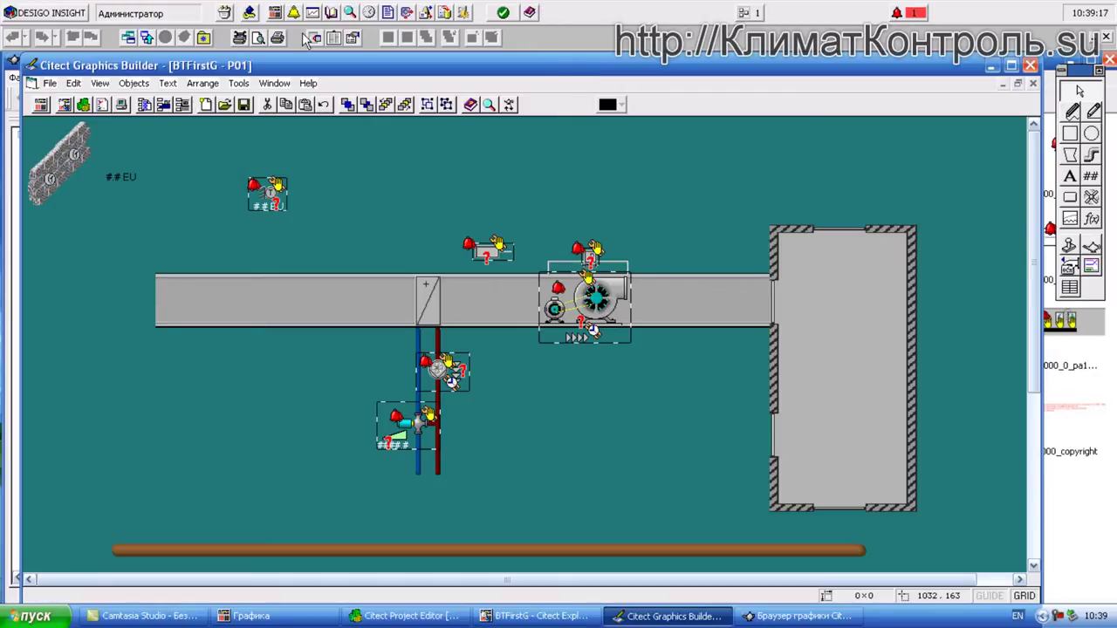
- Copy the Citect tag of CmdPump [Циркуляционный насос] under Siemens, Vent, P01 in the DESIGO object catalog and switch to Citect Graphics Builder
{"action": "left_click", "coordinate": [366, 12]}
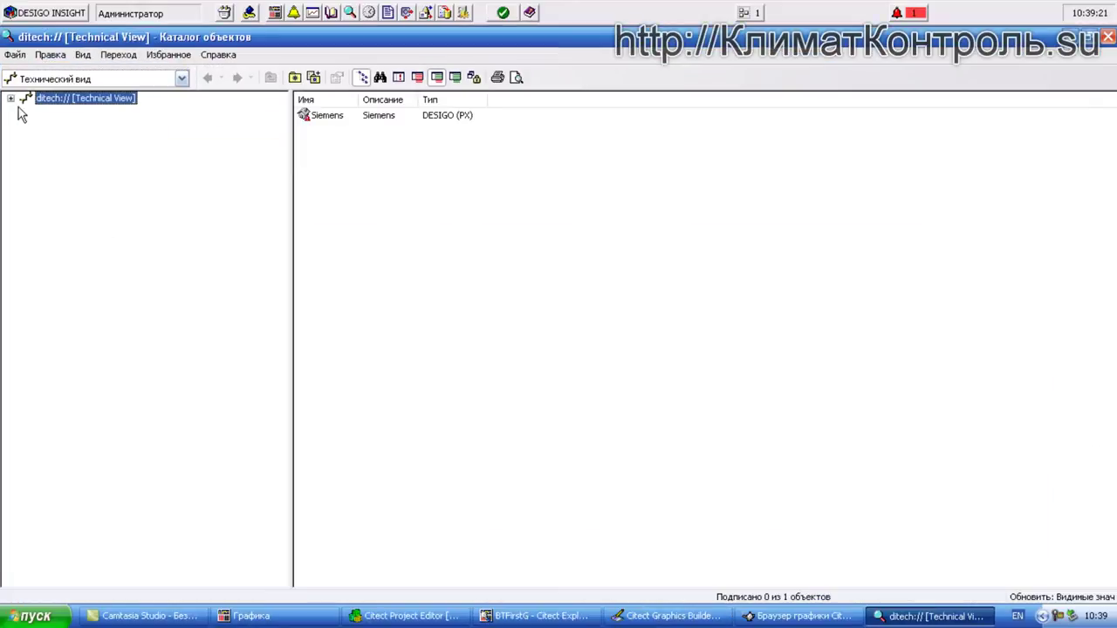
{"action": "left_click", "coordinate": [11, 97]}
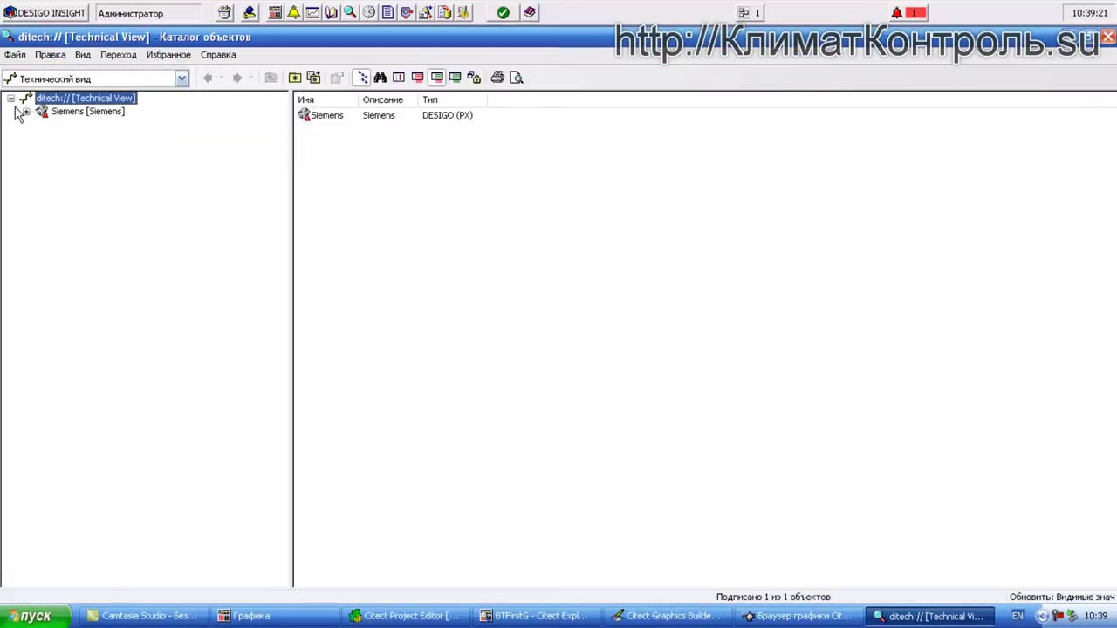
{"action": "left_click", "coordinate": [26, 111]}
{"action": "left_click", "coordinate": [42, 189]}
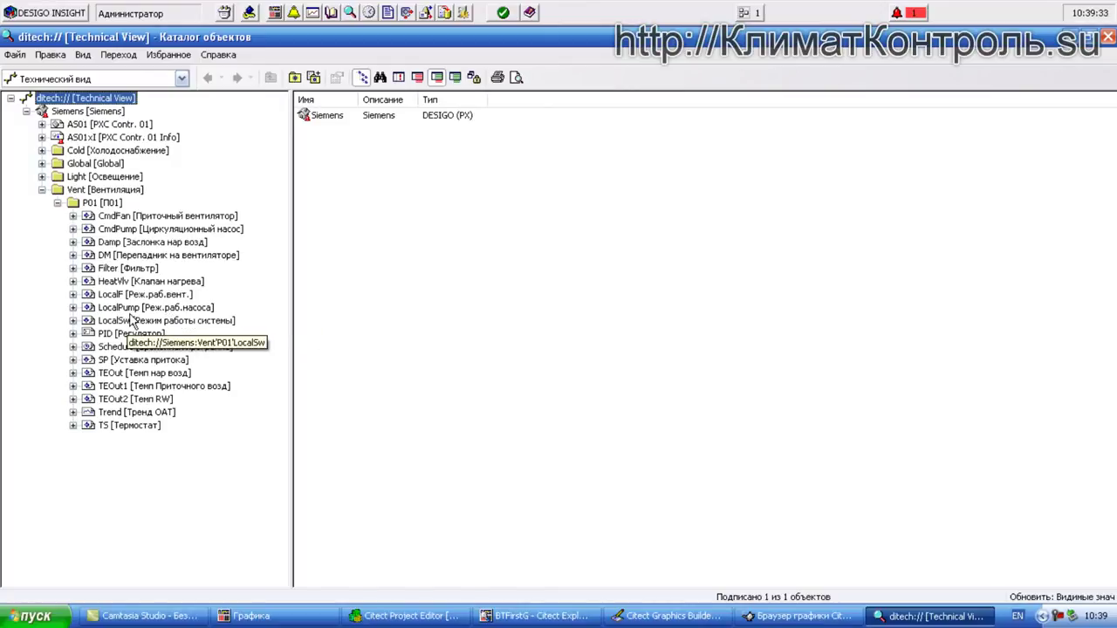
{"action": "left_click", "coordinate": [114, 230]}
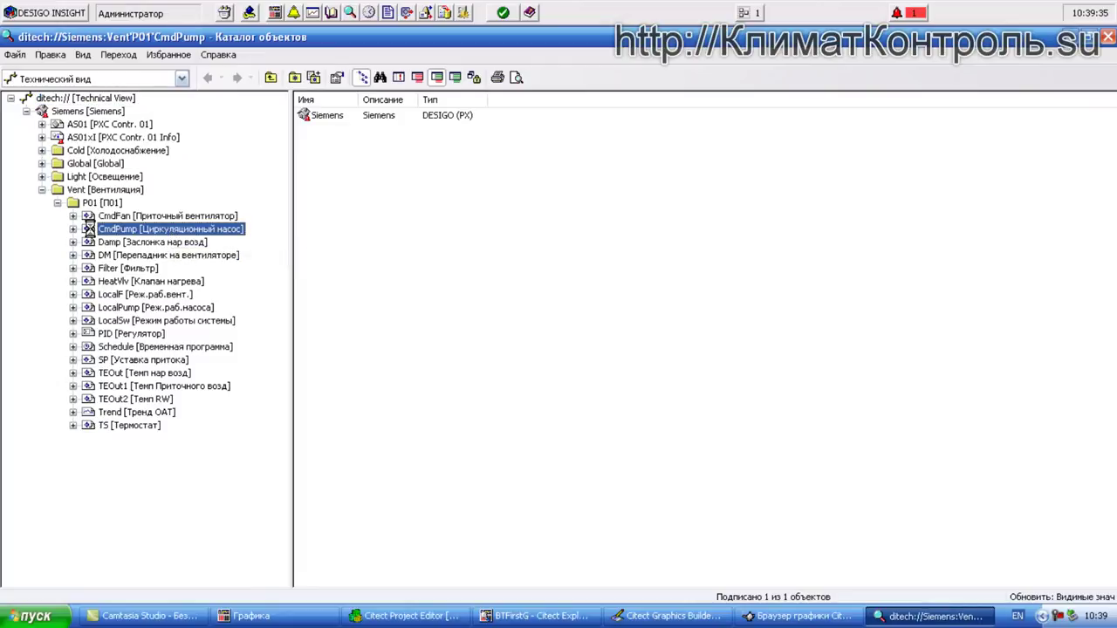
{"action": "right_click", "coordinate": [89, 229]}
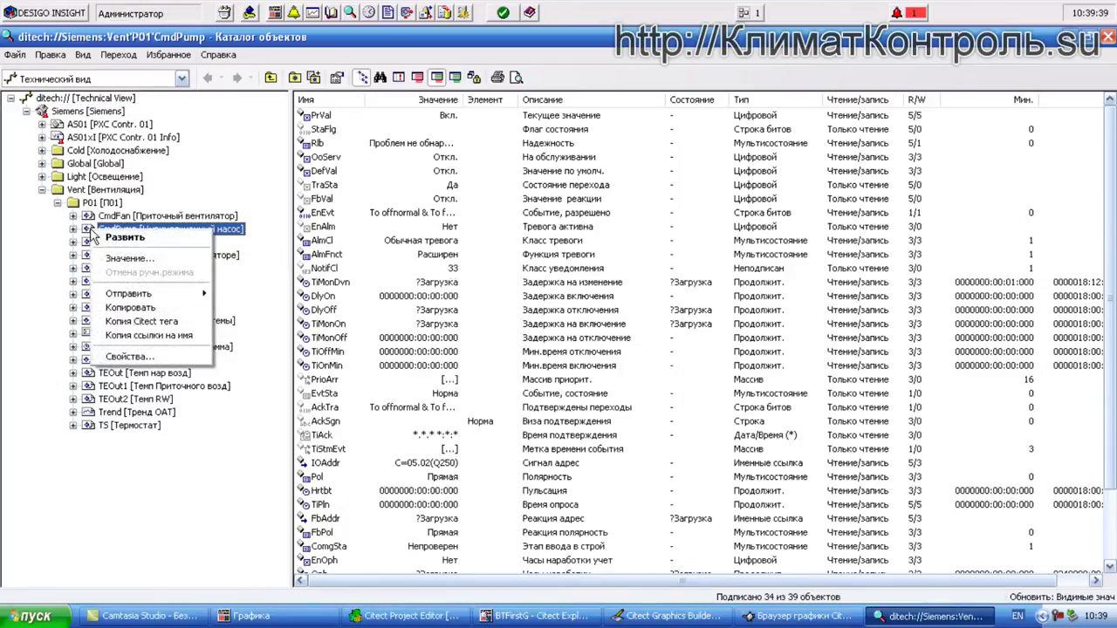
{"action": "left_click", "coordinate": [158, 322]}
{"action": "left_click", "coordinate": [658, 615]}
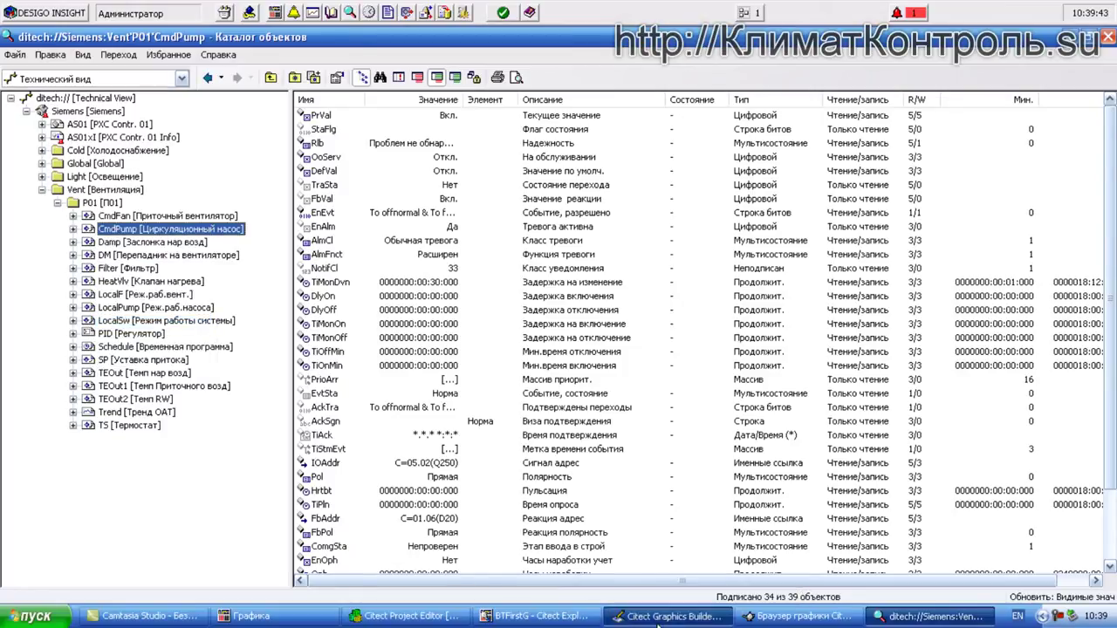
- Set the circulation pump genie's TD MDO tag to Siemens_Vent_P01_CmdPump and save page P01
{"action": "double_click", "coordinate": [441, 375]}
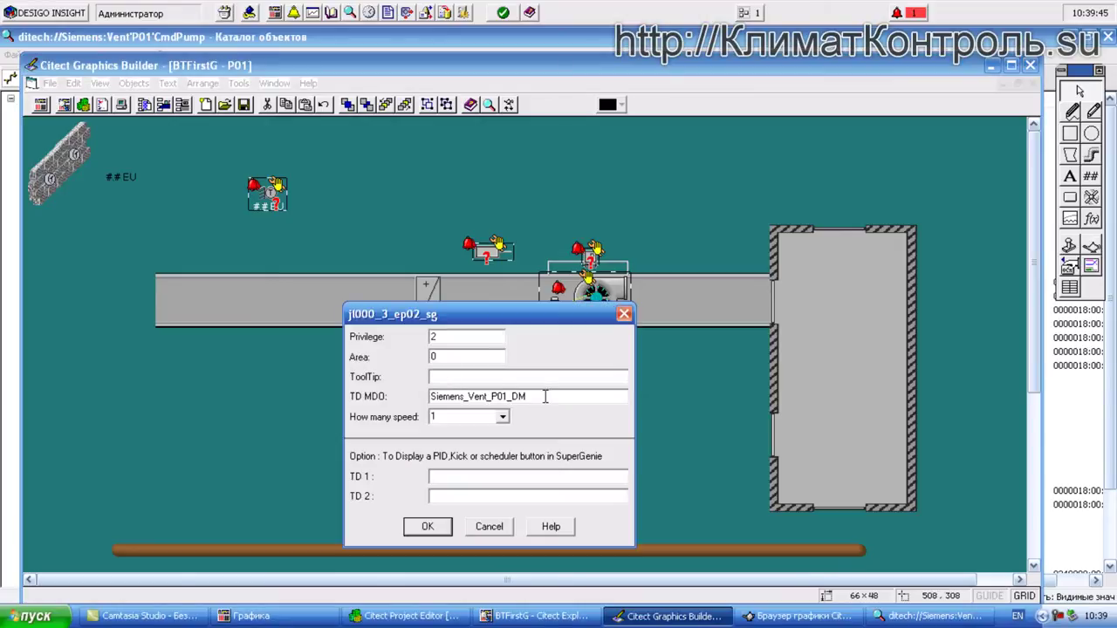
{"action": "left_click_drag", "start_coordinate": [546, 397], "coordinate": [409, 399]}
{"action": "type", "text": "Siemens_Vent_P01_CmdPump"}
{"action": "left_click", "coordinate": [438, 528]}
{"action": "left_click", "coordinate": [553, 396]}
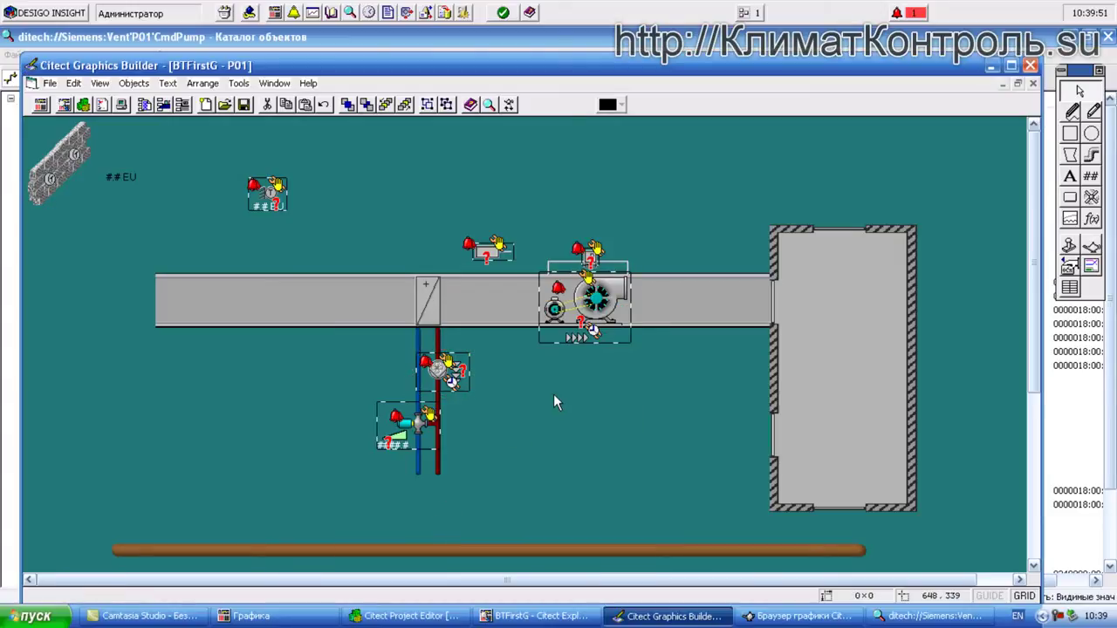
{"action": "left_click", "coordinate": [244, 106]}
- Compile the BTFirstG project in Citect Project Editor, including post-compilation with creation of the tag database
{"action": "left_click", "coordinate": [387, 616]}
{"action": "left_click", "coordinate": [252, 129]}
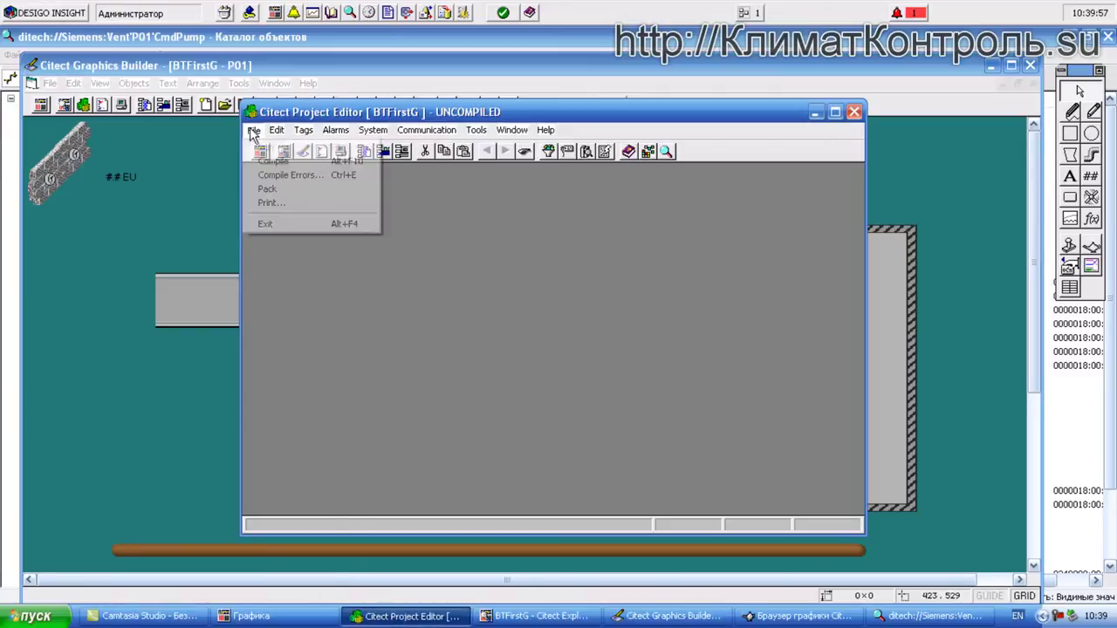
{"action": "left_click", "coordinate": [288, 160]}
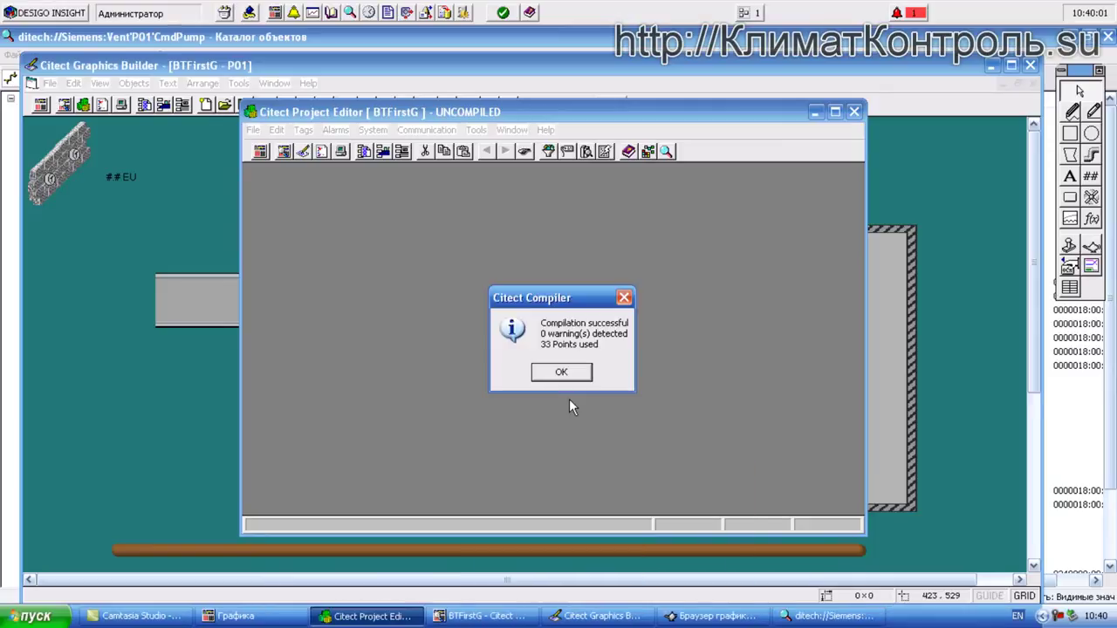
{"action": "left_click", "coordinate": [563, 374]}
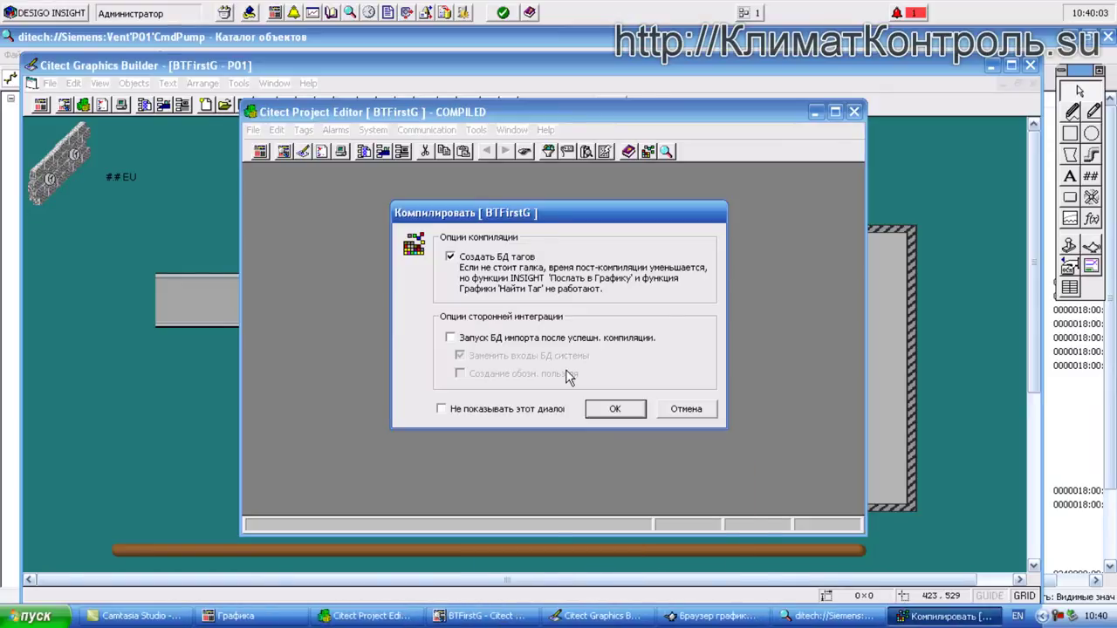
{"action": "left_click", "coordinate": [608, 406]}
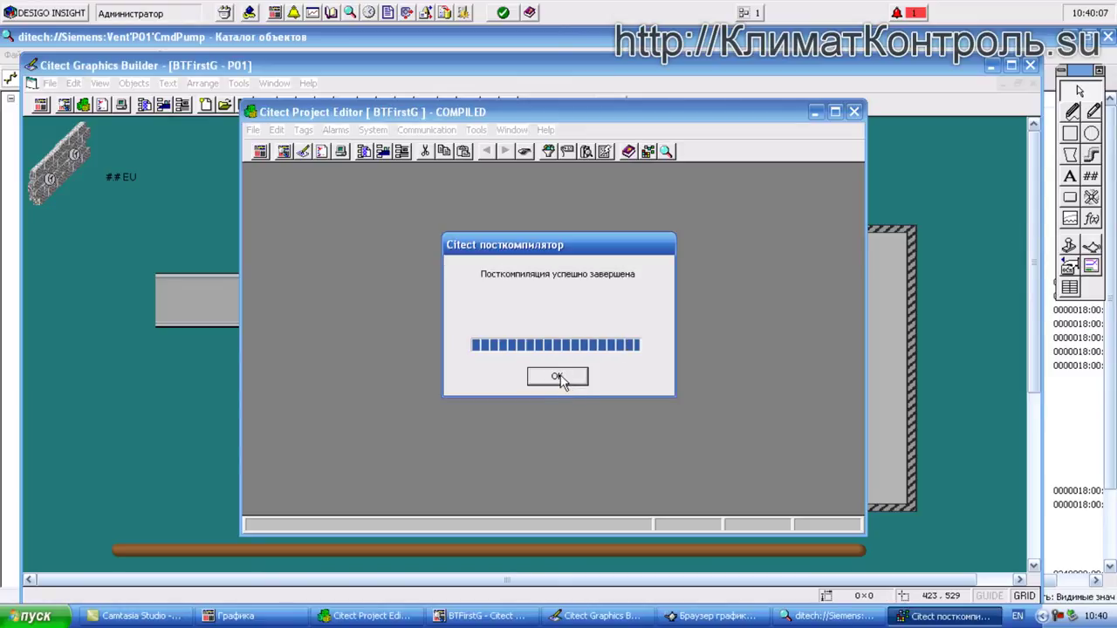
{"action": "left_click", "coordinate": [561, 376]}
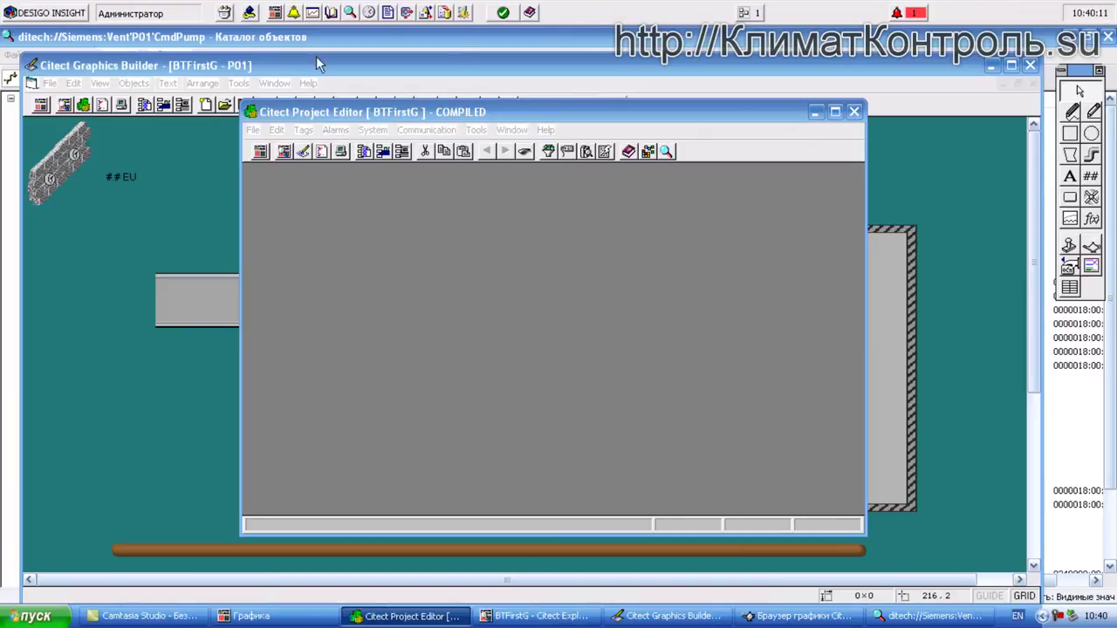
- Close the object catalog, check page P01 at runtime, and close the runtime page
{"action": "left_click", "coordinate": [149, 68]}
{"action": "left_click", "coordinate": [144, 48]}
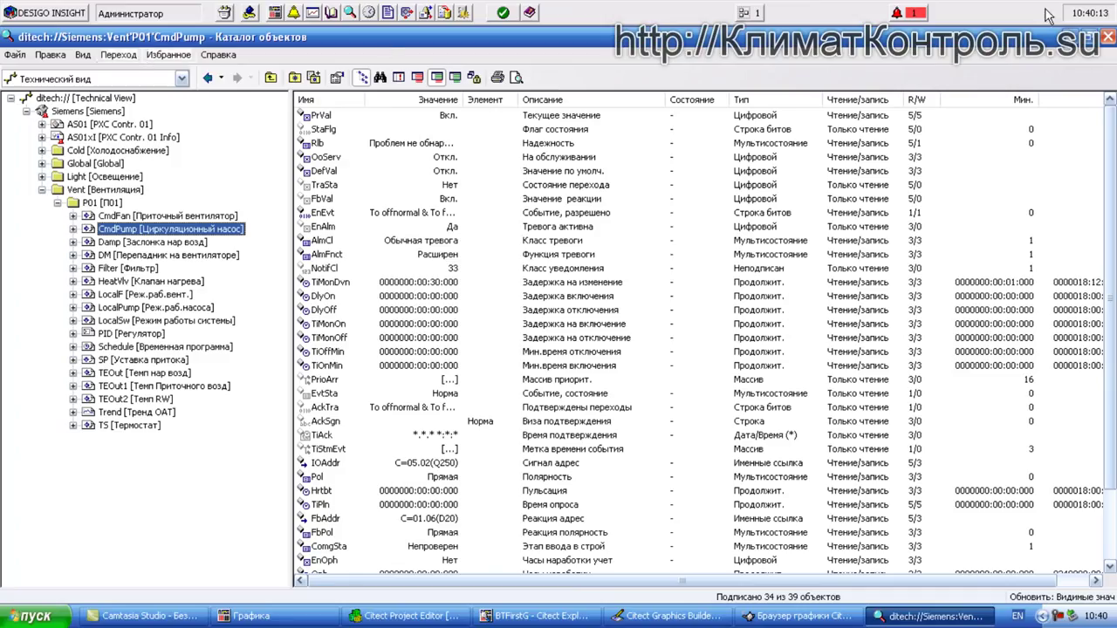
{"action": "left_click", "coordinate": [1107, 39]}
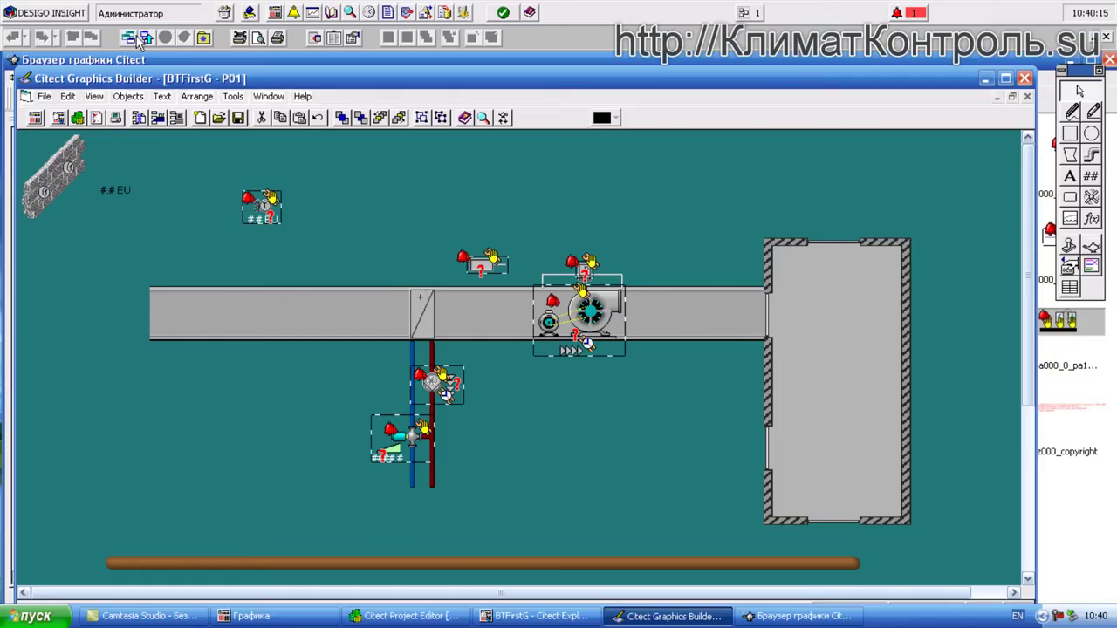
{"action": "left_click", "coordinate": [122, 56]}
{"action": "left_click", "coordinate": [87, 123]}
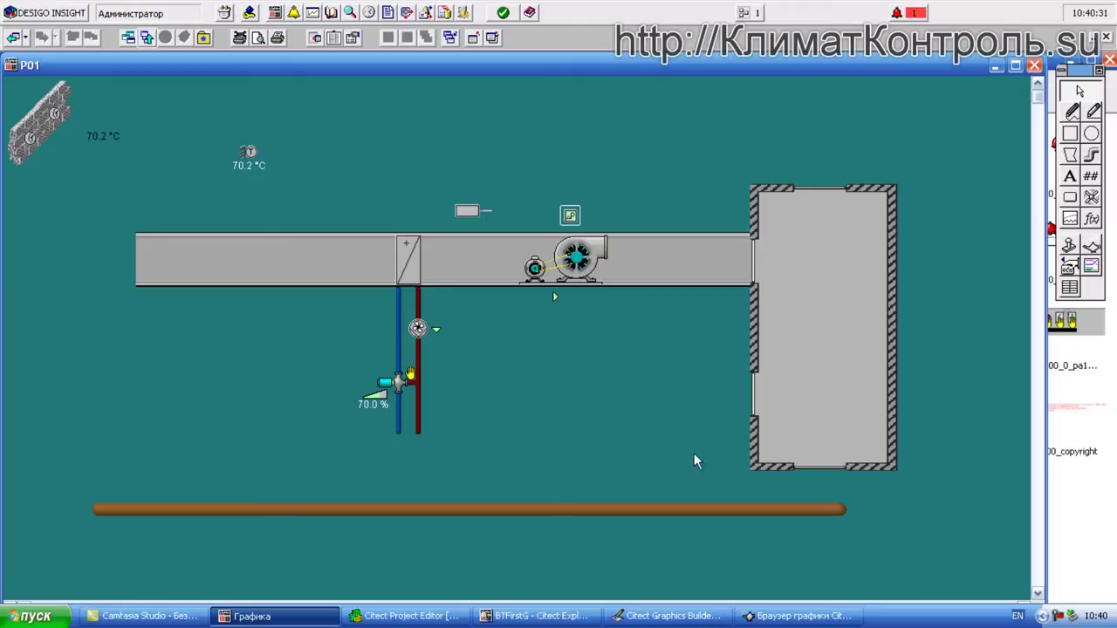
{"action": "left_click", "coordinate": [1036, 68]}
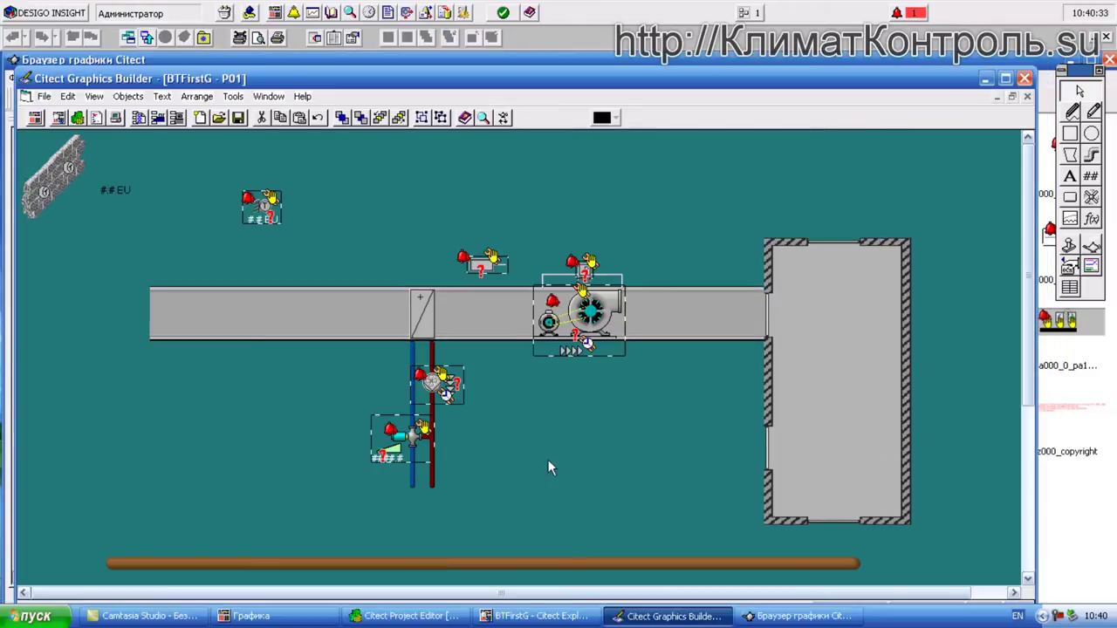
- Insert the genie wk000_0_mx02_n from the G1_yw000 [Operation and observation] library in the Citect graphics browser onto page P01
{"action": "left_click", "coordinate": [813, 616]}
{"action": "left_click_drag", "start_coordinate": [272, 420], "coordinate": [271, 323]}
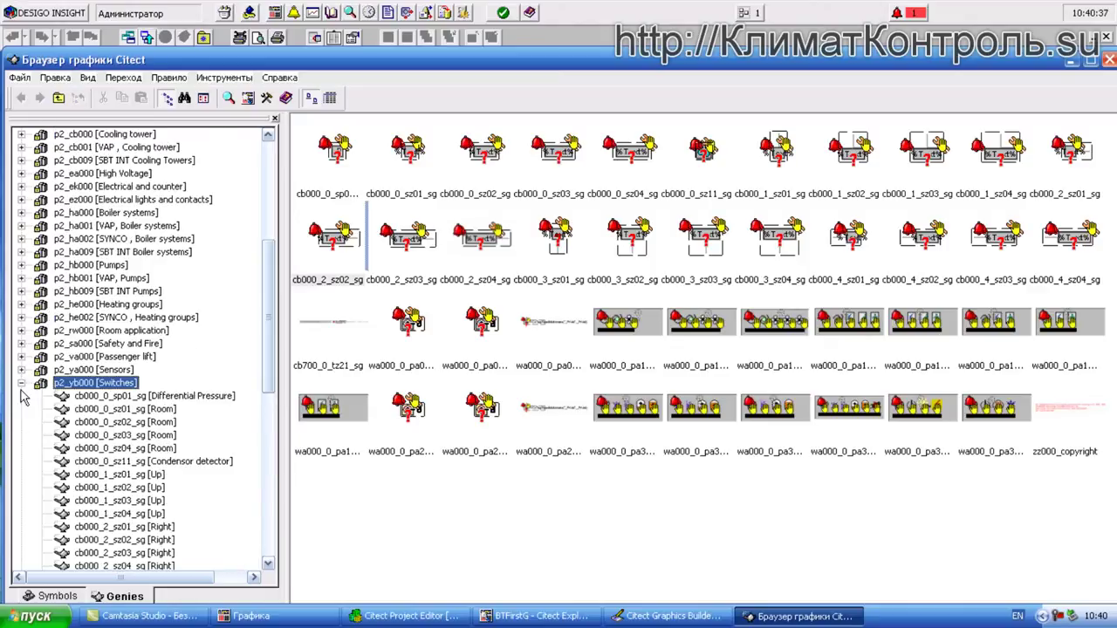
{"action": "left_click", "coordinate": [21, 388]}
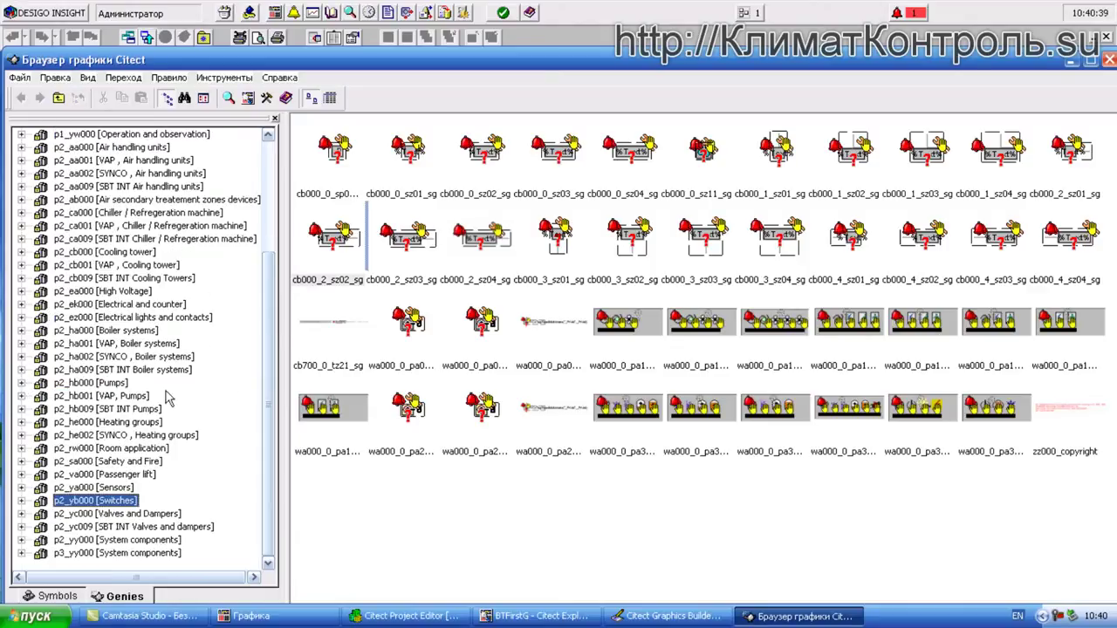
{"action": "scroll", "coordinate": [272, 275], "scroll_direction": "up", "scroll_amount": 4}
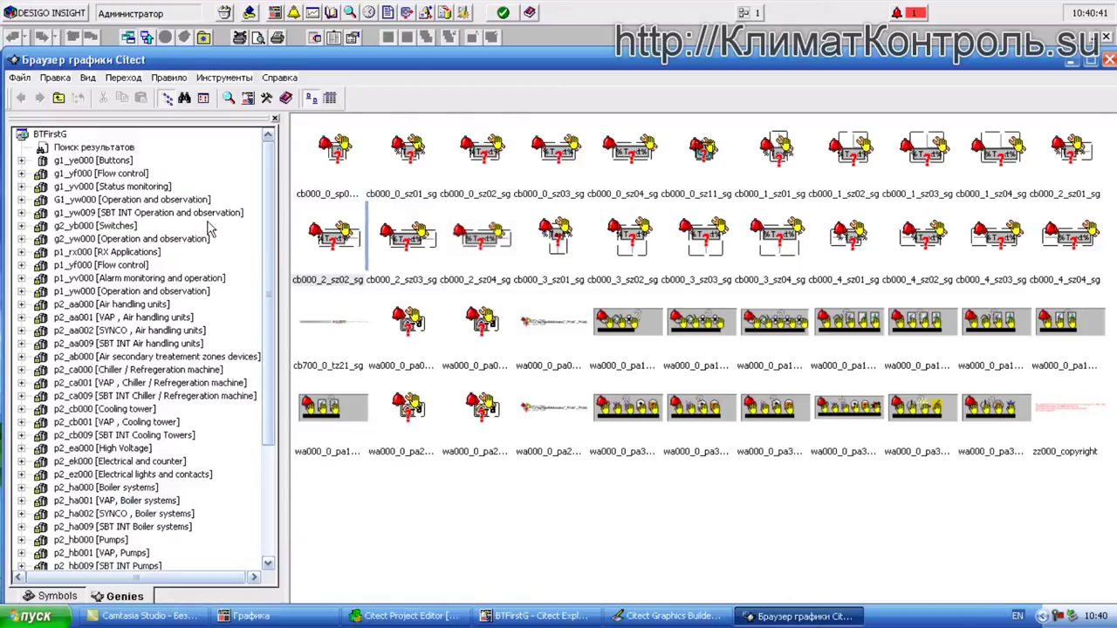
{"action": "left_click", "coordinate": [121, 201]}
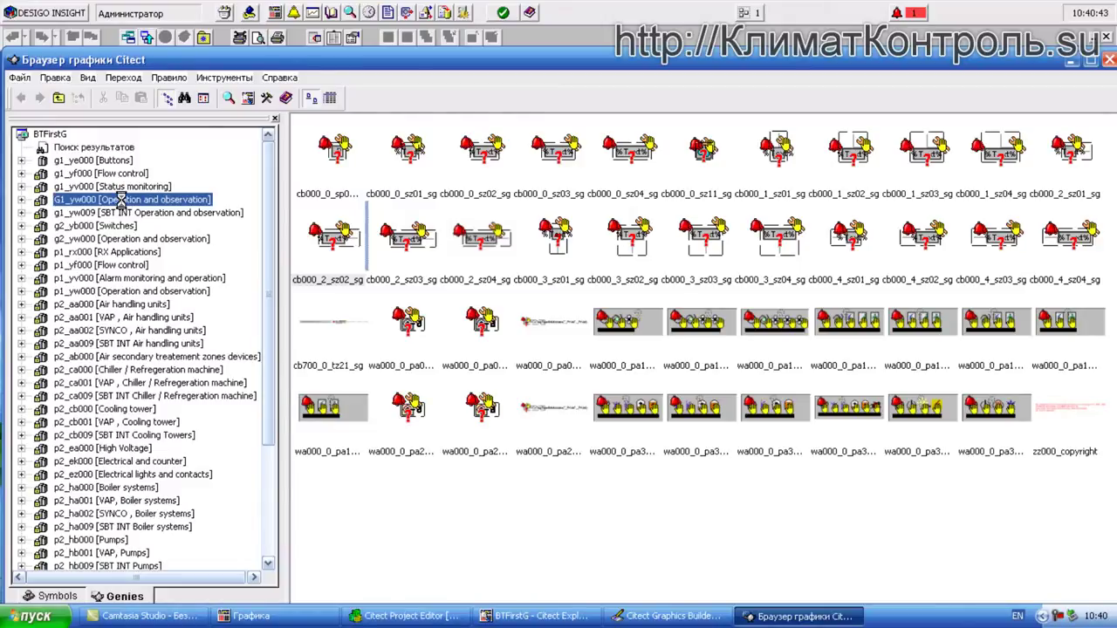
{"action": "left_click", "coordinate": [664, 380]}
{"action": "scroll", "coordinate": [664, 381], "scroll_direction": "down", "scroll_amount": 3}
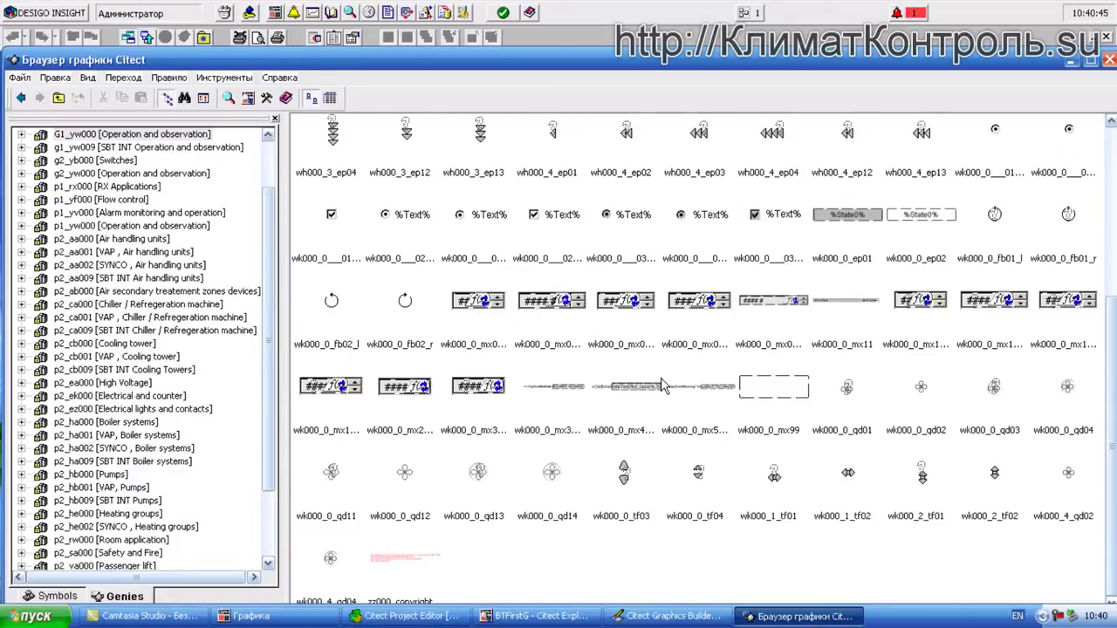
{"action": "left_click", "coordinate": [560, 354]}
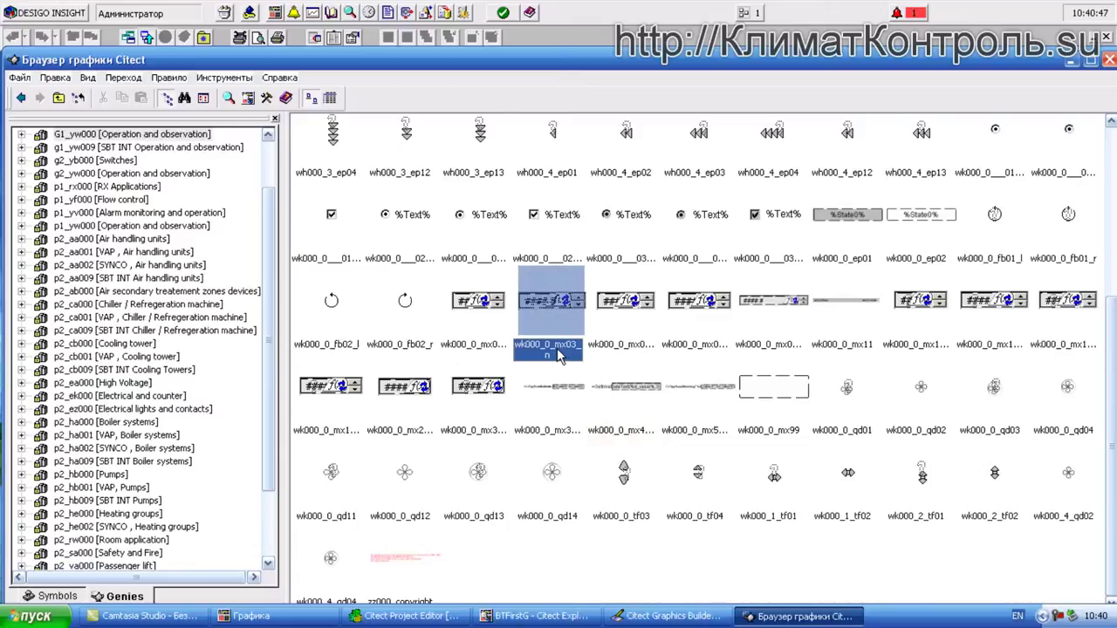
{"action": "left_click", "coordinate": [485, 350]}
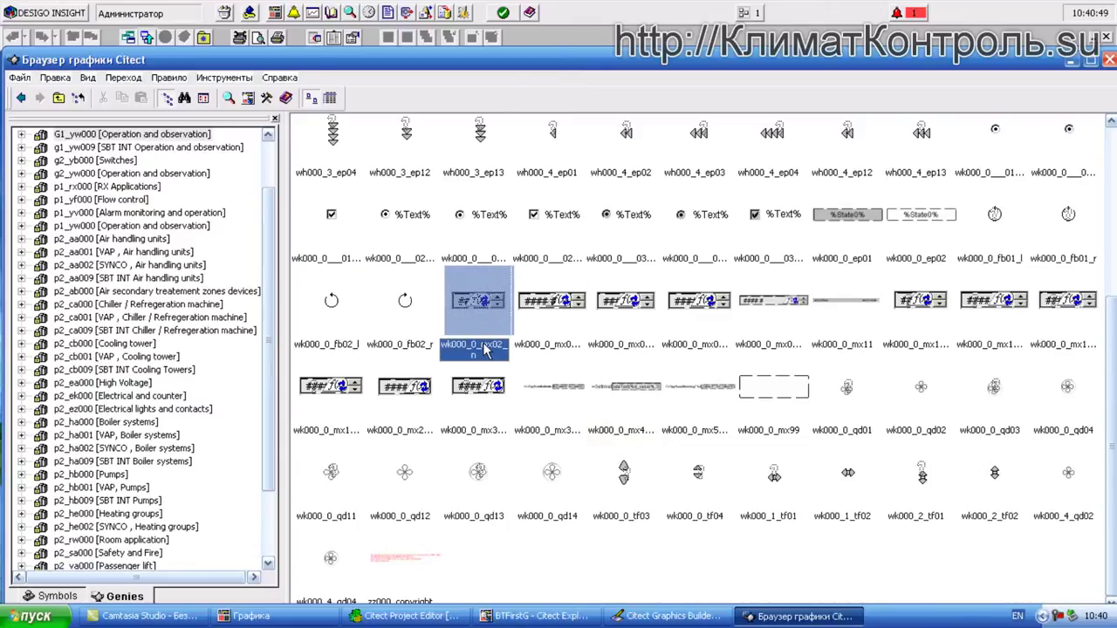
{"action": "double_click", "coordinate": [475, 303]}
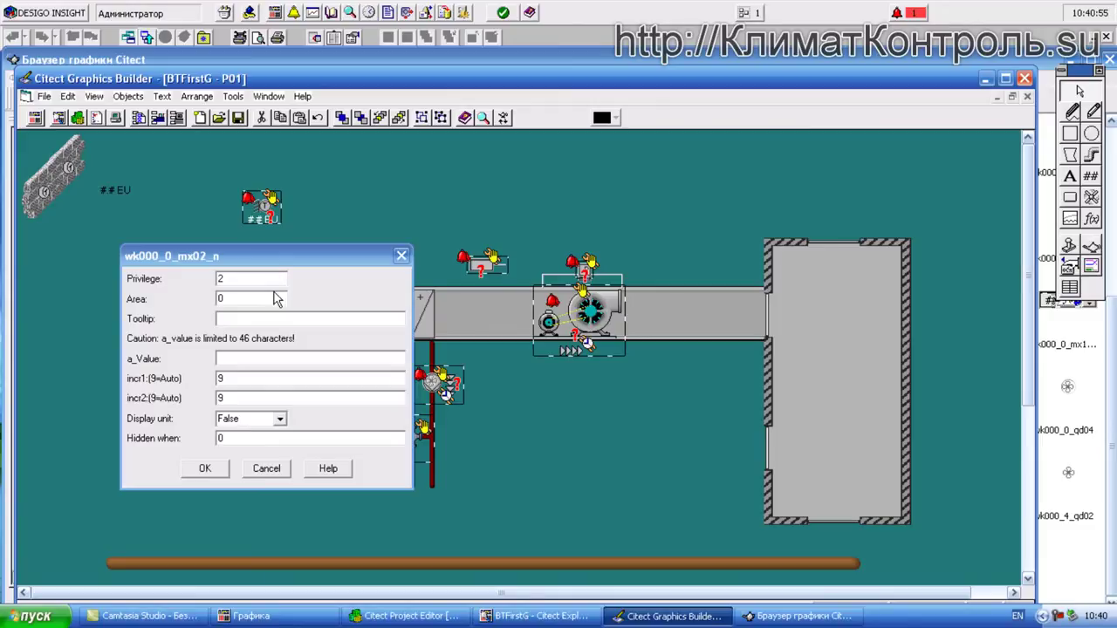
- Enter @(SP) as the tooltip of the wk000_0_mx02_n genie
{"action": "left_click_drag", "start_coordinate": [273, 265], "coordinate": [314, 247]}
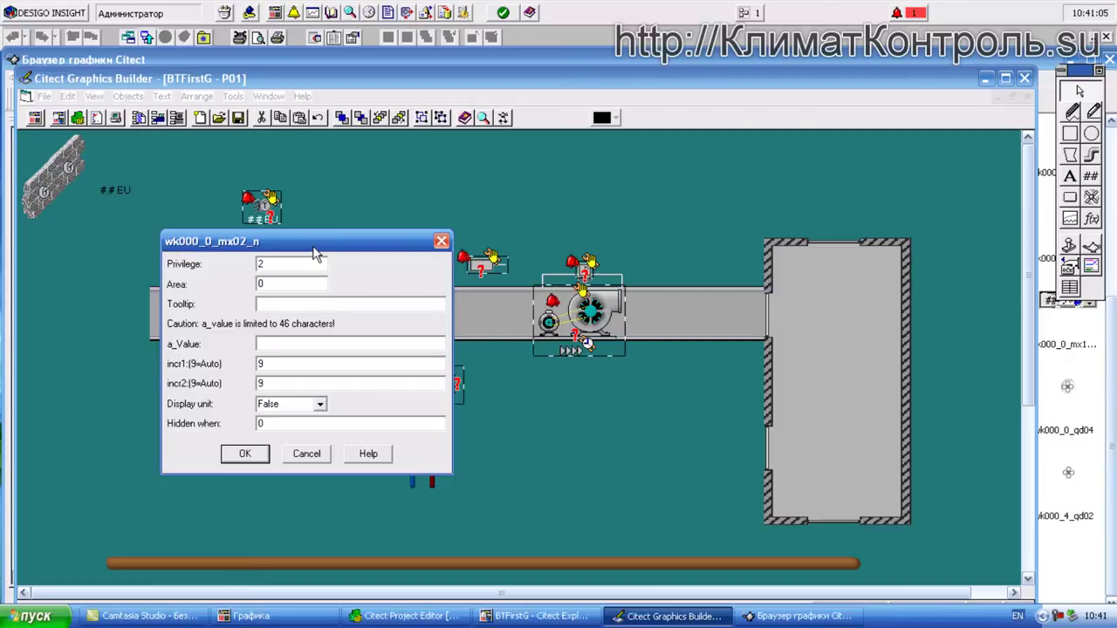
{"action": "left_click", "coordinate": [295, 306]}
{"action": "type", "text": "\"@(bl3"}
{"action": "key", "text": "BackSpace"}
{"action": "key", "text": "BackSpace"}
{"action": "type", "text": "SP"}
{"action": "left_click", "coordinate": [785, 617]}
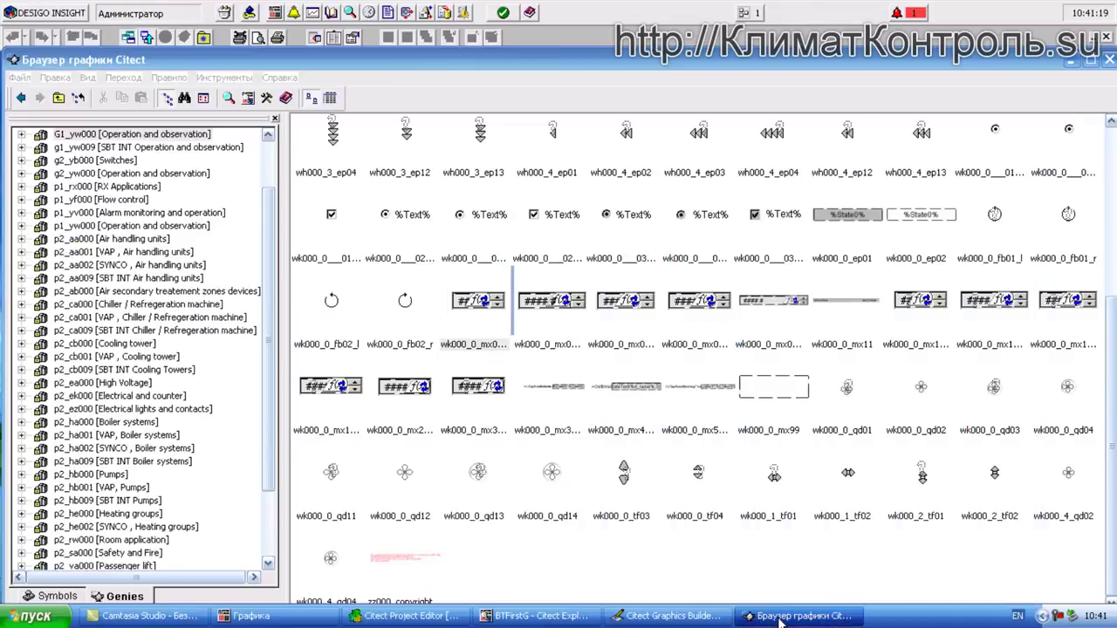
{"action": "left_click", "coordinate": [781, 617]}
{"action": "type", "text": ")"}
- Copy the Citect tag of SP [Уставка притока] under Siemens, Vent, P01 in the object catalog and return to Citect Graphics Builder
{"action": "left_click", "coordinate": [349, 13]}
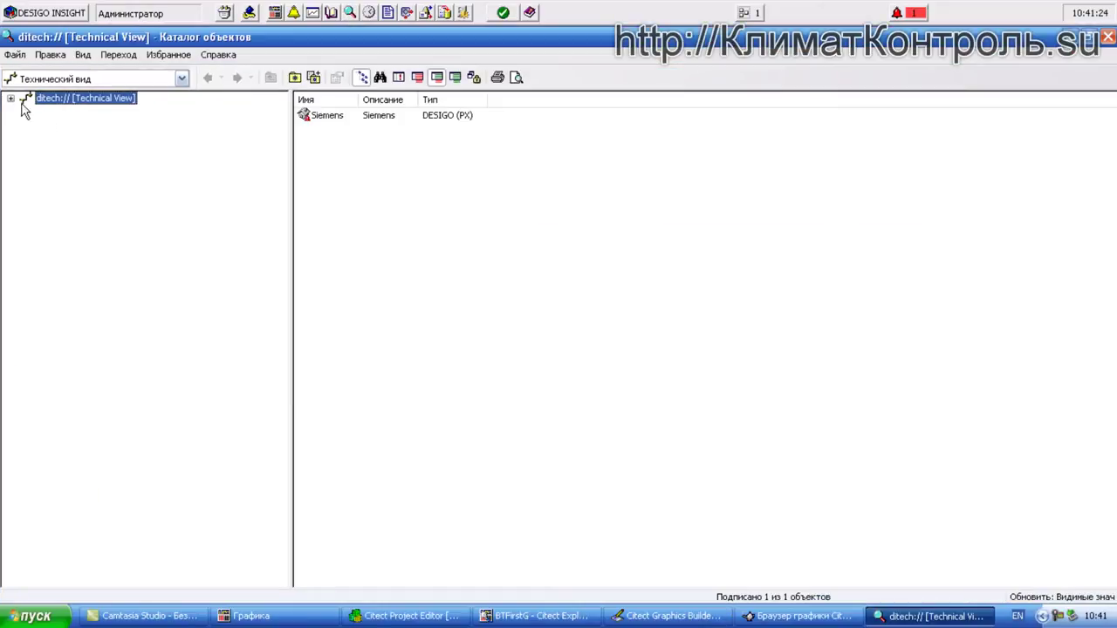
{"action": "left_click", "coordinate": [11, 99]}
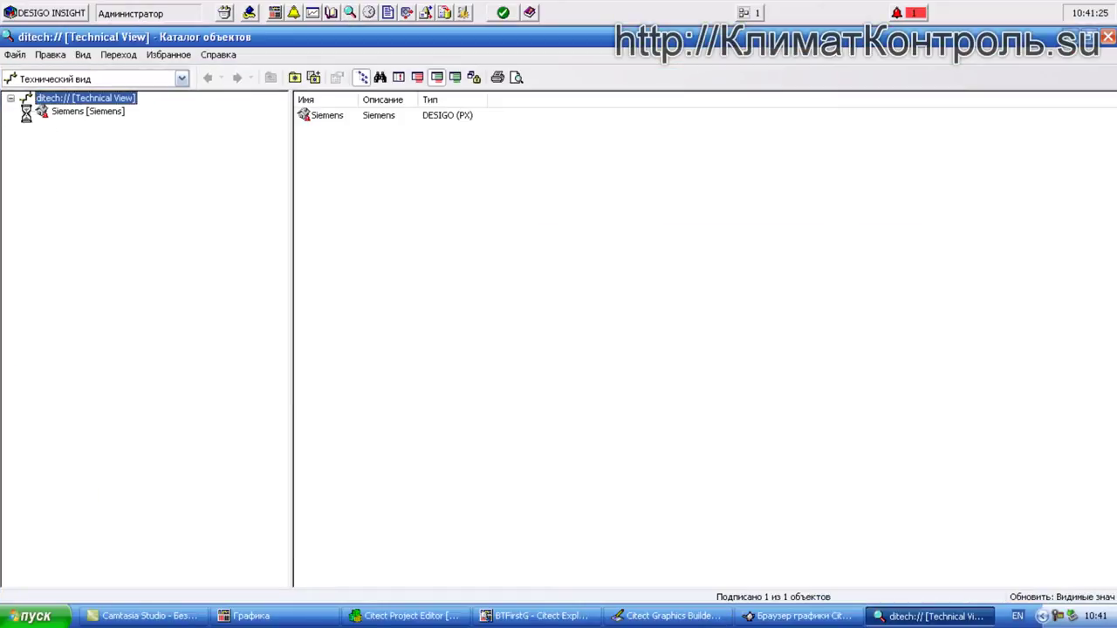
{"action": "left_click", "coordinate": [26, 112]}
{"action": "left_click", "coordinate": [42, 190]}
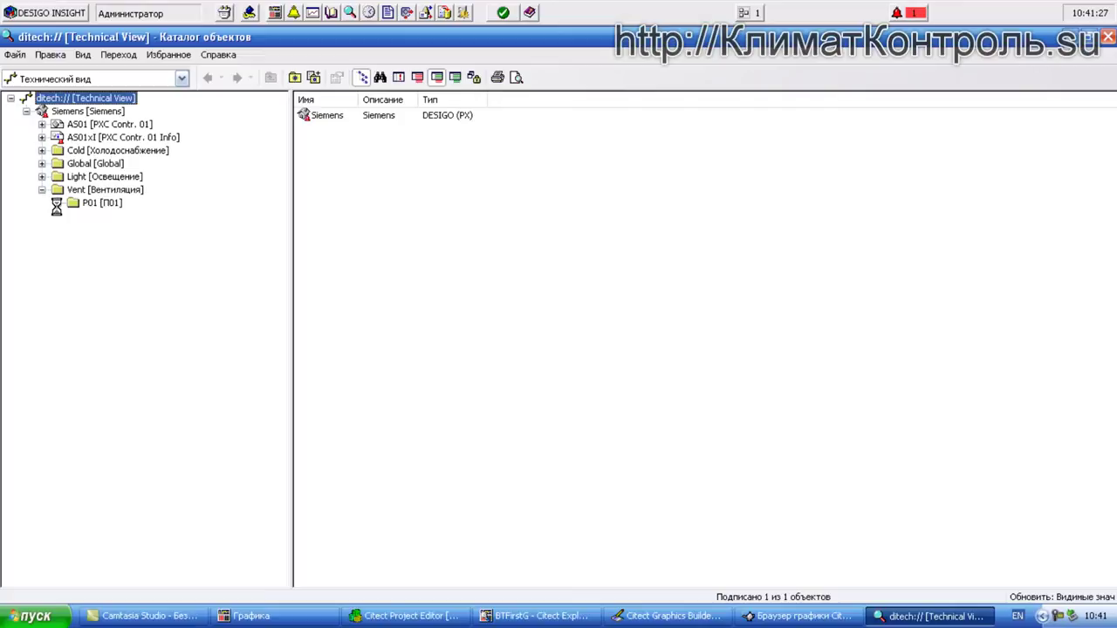
{"action": "left_click", "coordinate": [57, 202]}
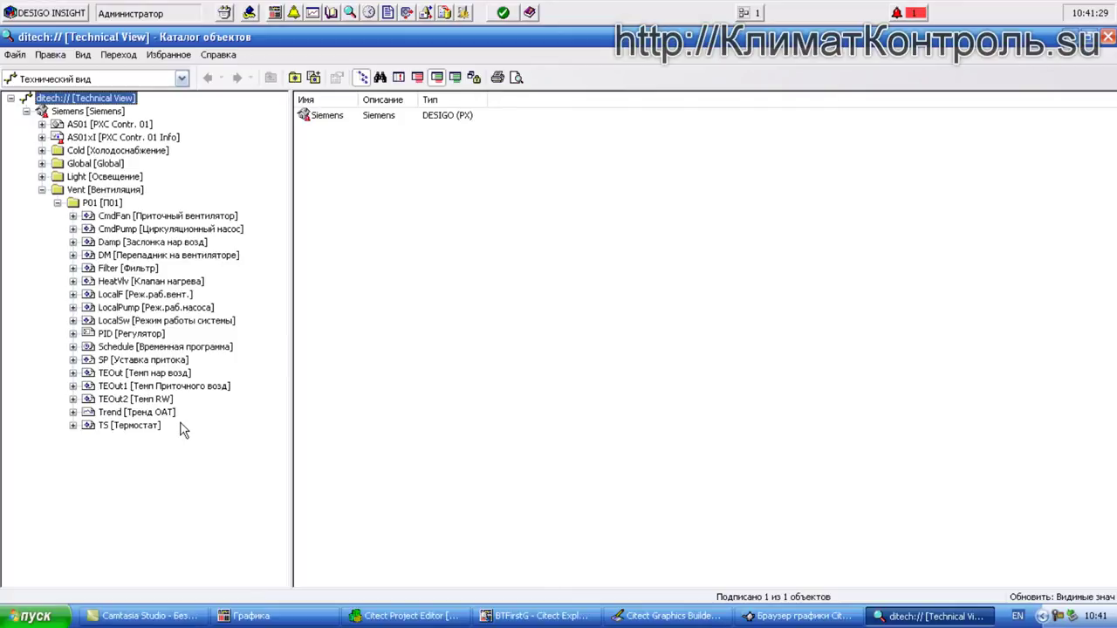
{"action": "left_click", "coordinate": [144, 360]}
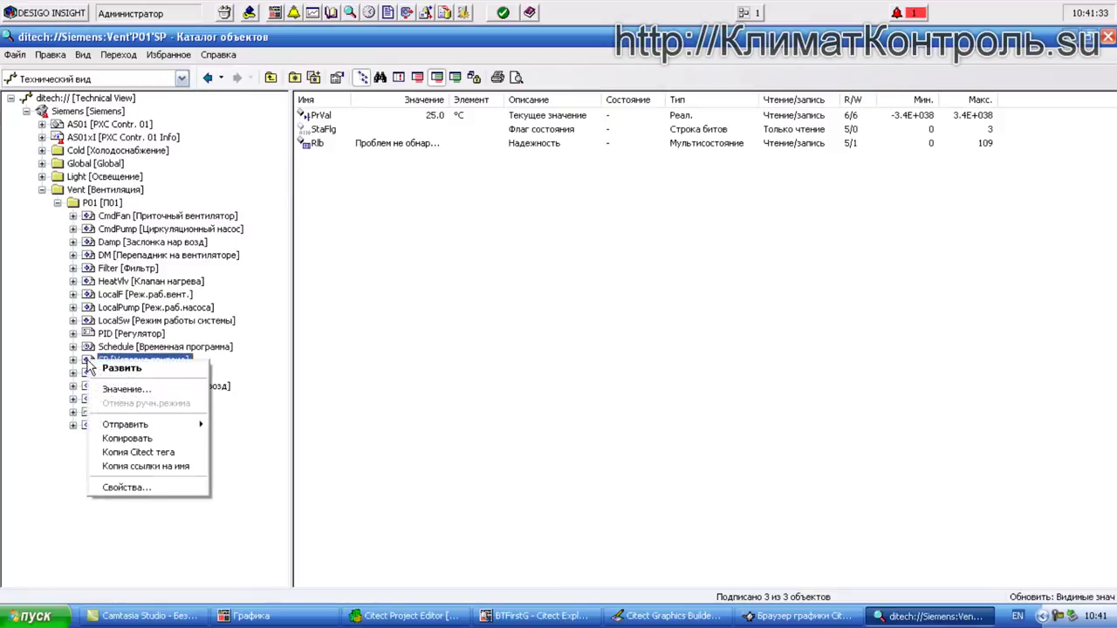
{"action": "left_click", "coordinate": [162, 453]}
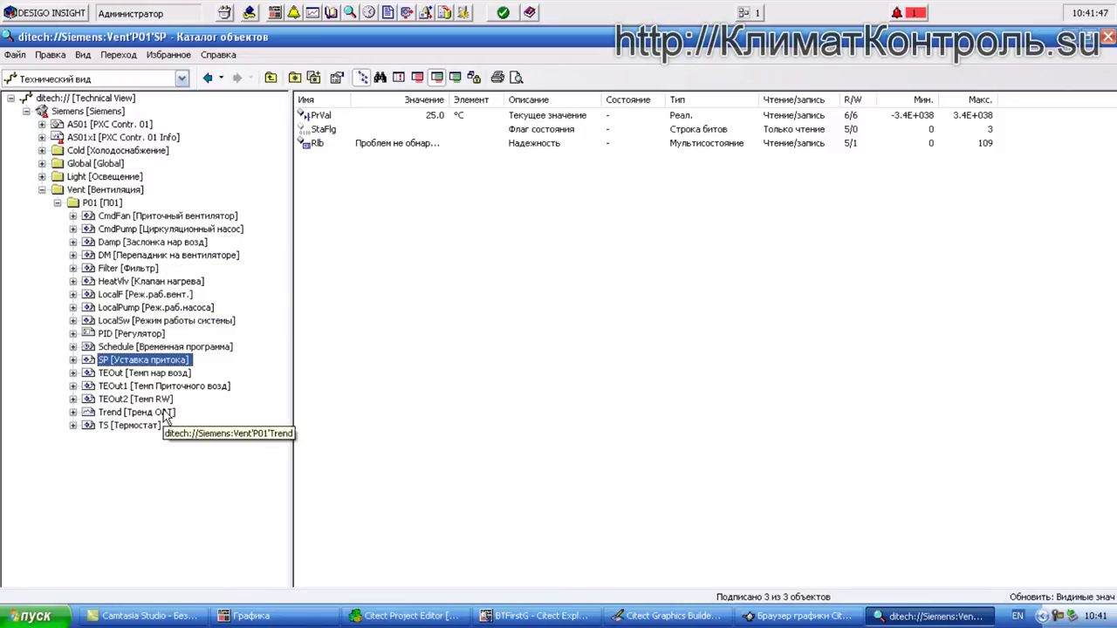
{"action": "left_click", "coordinate": [162, 281]}
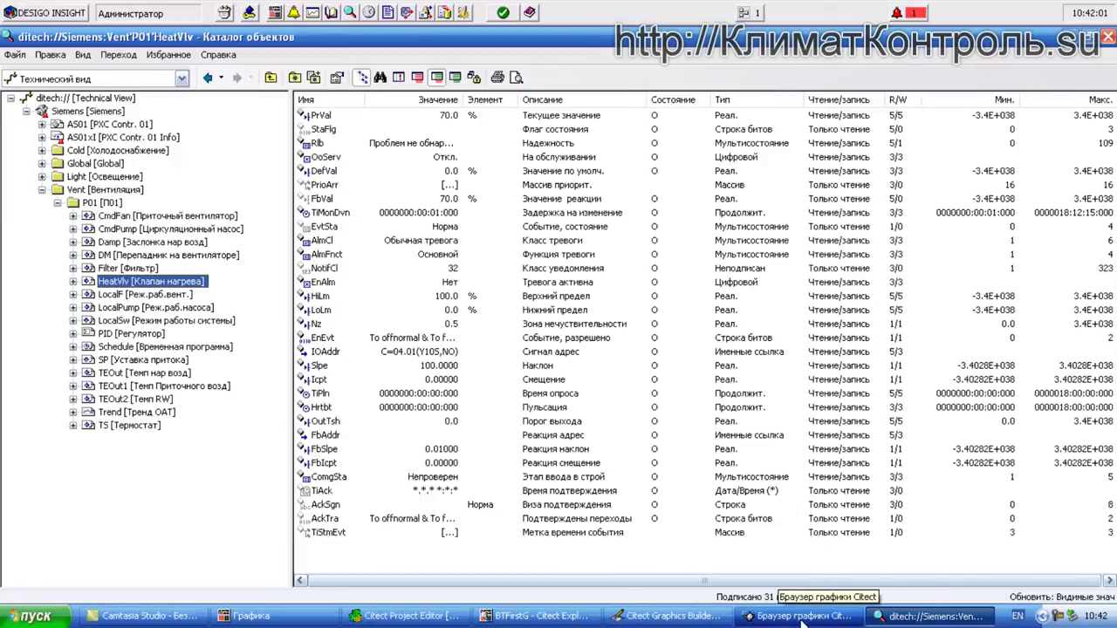
{"action": "left_click", "coordinate": [668, 616]}
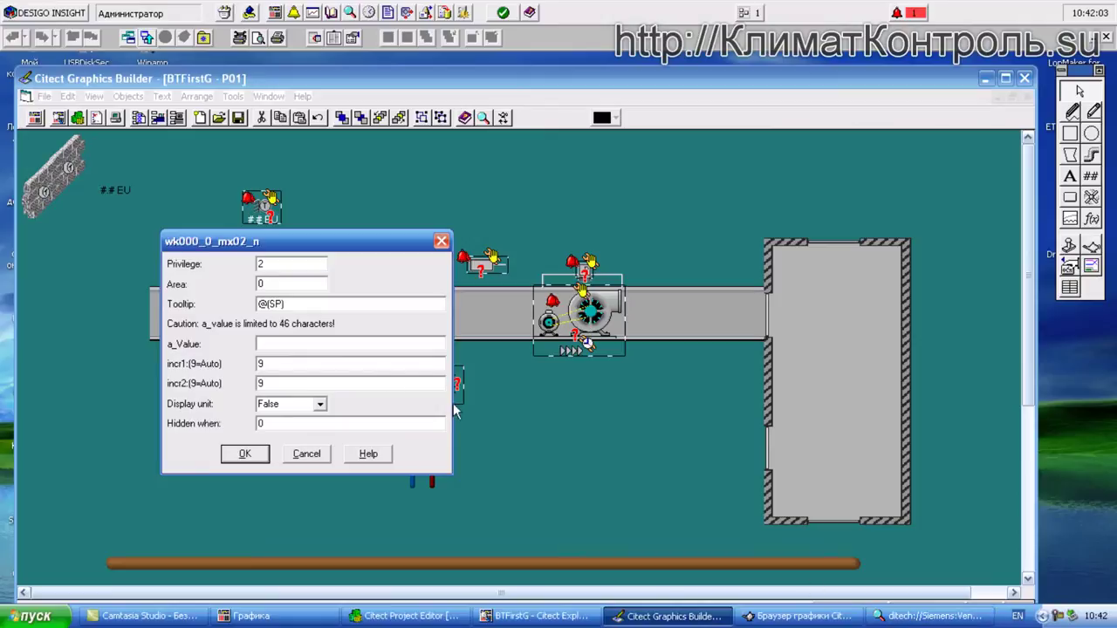
- Set the genie's a_Value to Siemens_Vent_P01_SP, confirm its settings, and move the setpoint genie above the air duct
{"action": "left_click", "coordinate": [275, 342]}
{"action": "right_click", "coordinate": [275, 343]}
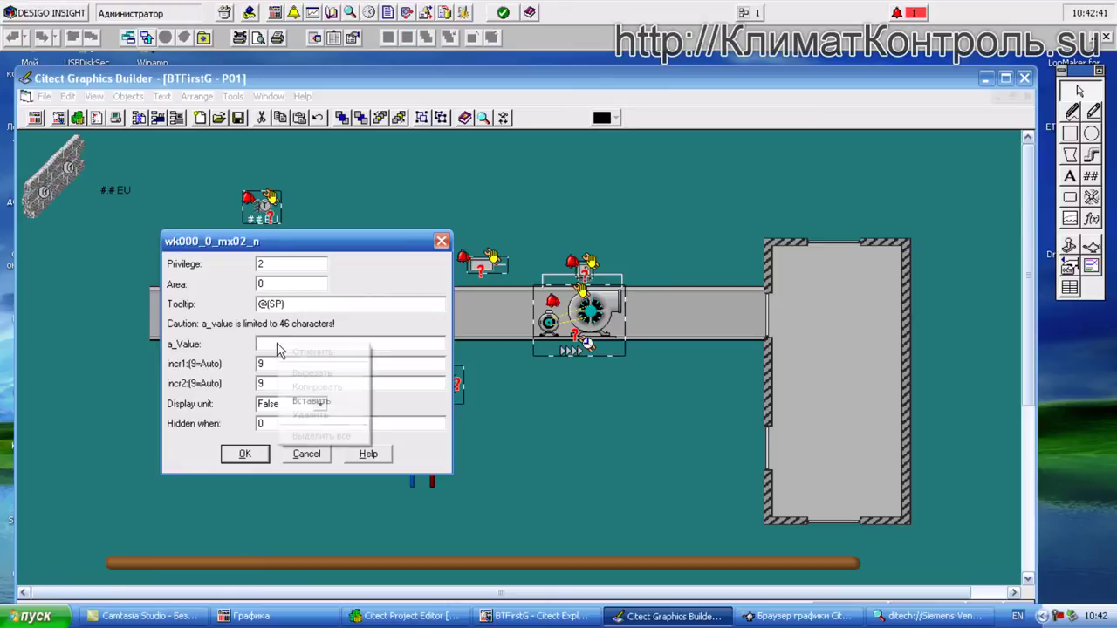
{"action": "left_click", "coordinate": [307, 389]}
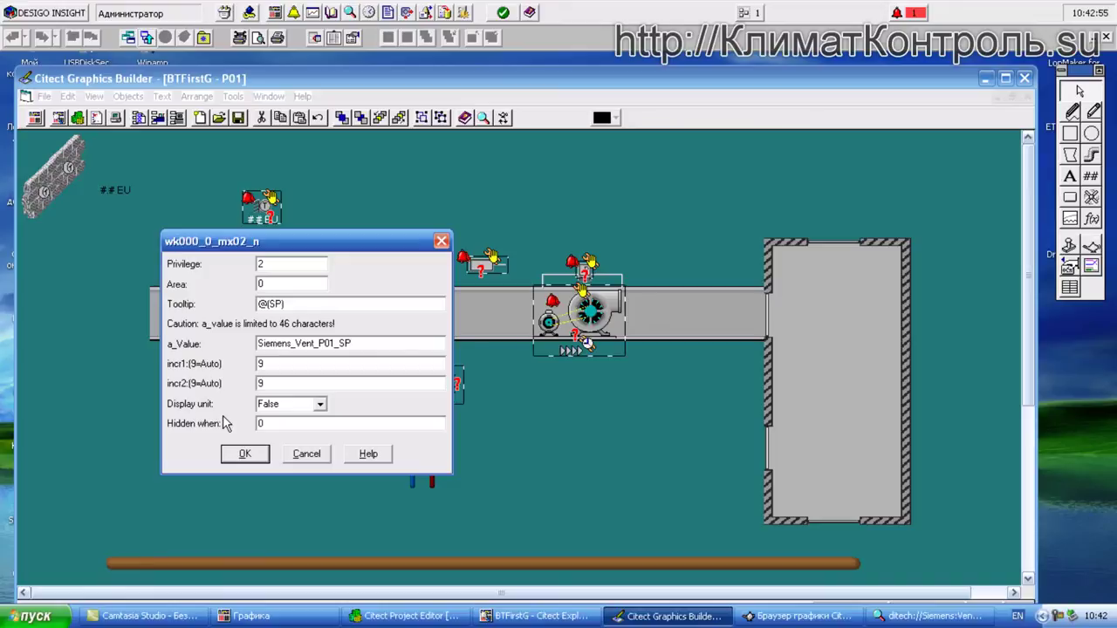
{"action": "left_click", "coordinate": [248, 454]}
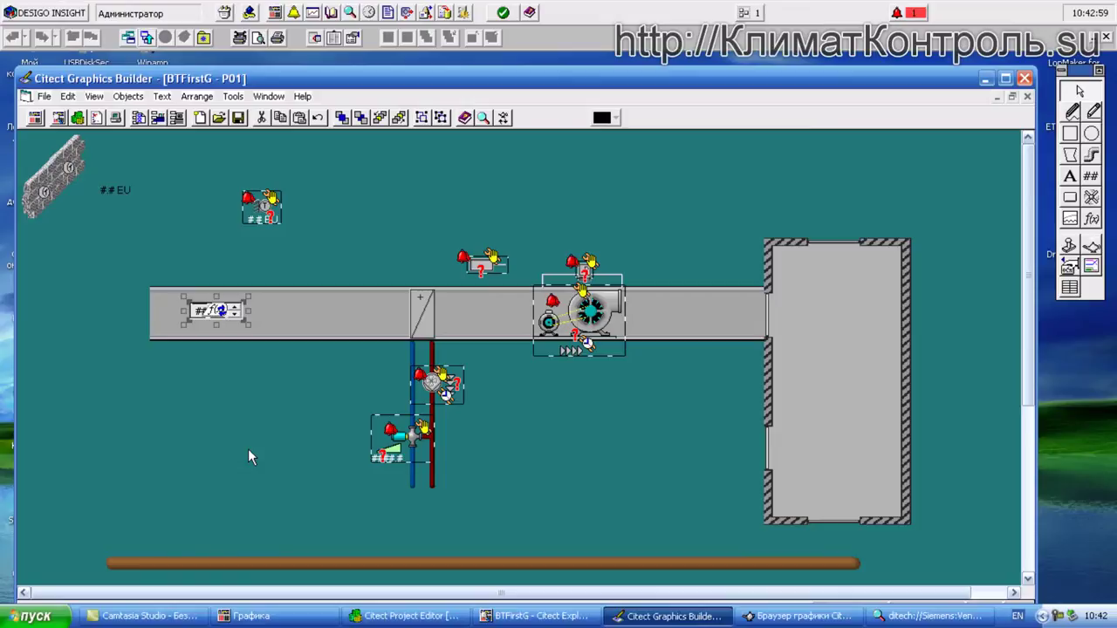
{"action": "left_click_drag", "start_coordinate": [215, 309], "coordinate": [396, 196]}
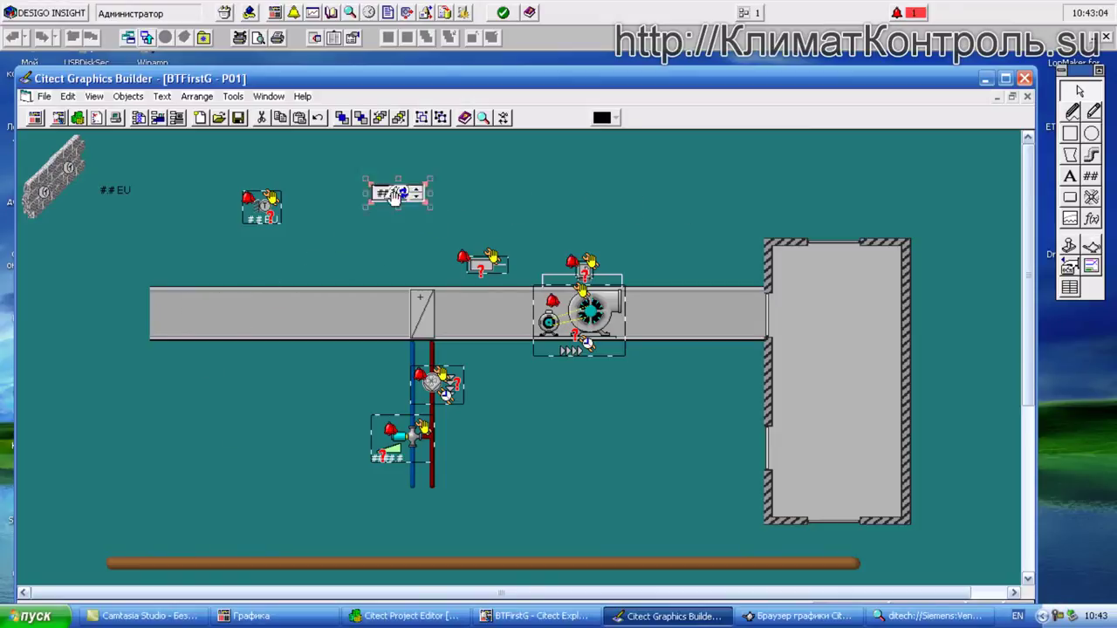
- Examine the numeric display expression of the standalone ##EU text beside the outdoor wall symbol, leaving its properties unchanged
{"action": "double_click", "coordinate": [129, 191]}
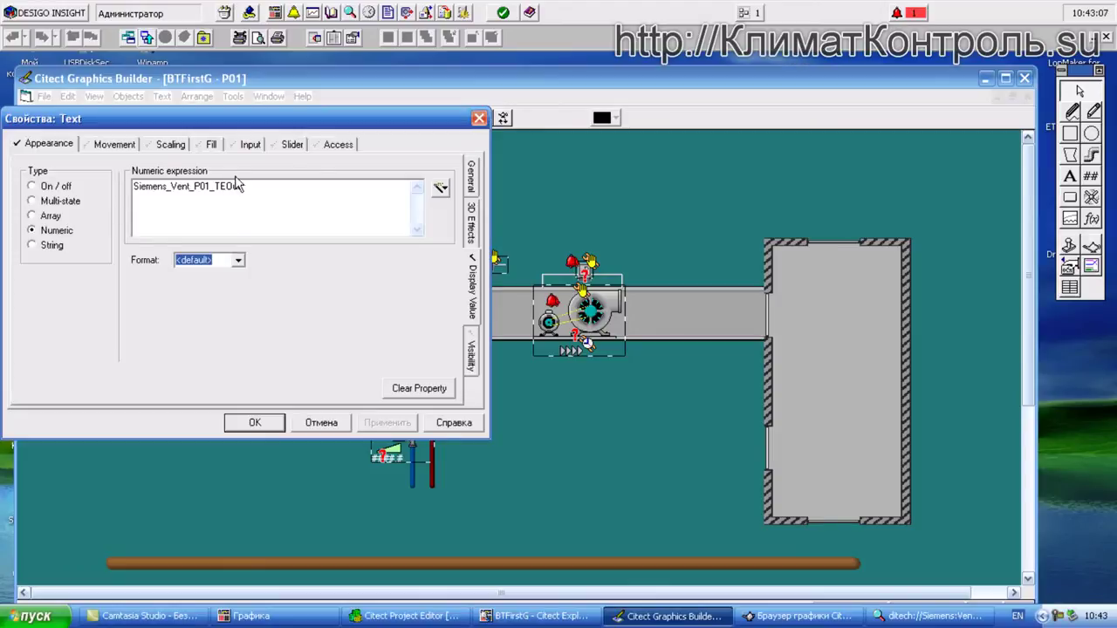
{"action": "left_click", "coordinate": [480, 118]}
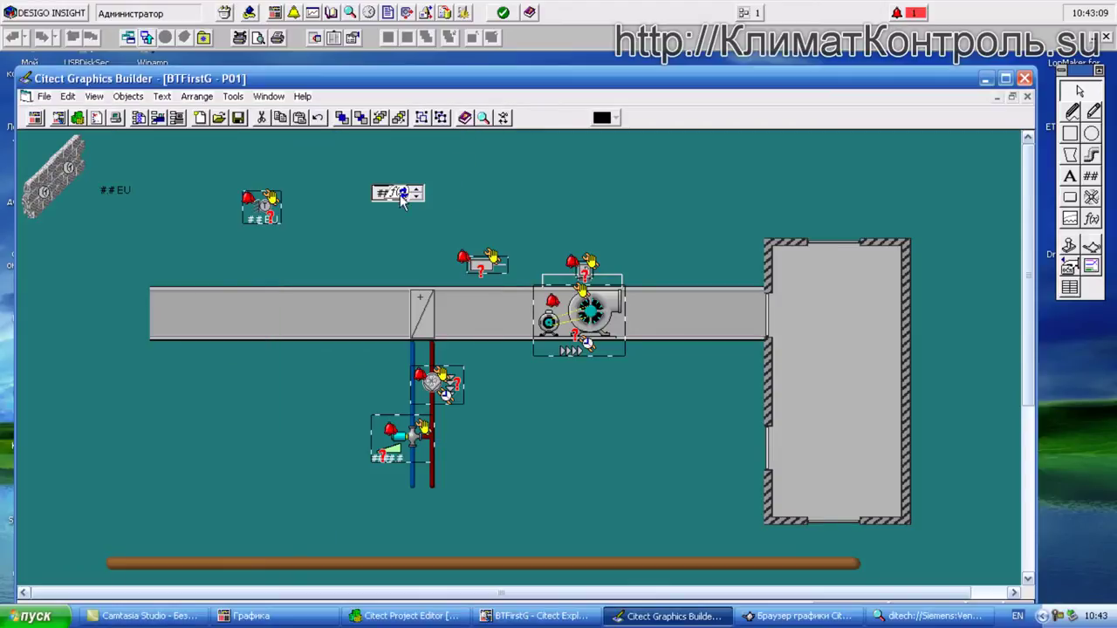
- Move the setpoint genie farther along above the air duct, check its wk000_0_mx02_n properties, and save page P01
{"action": "left_click_drag", "start_coordinate": [401, 199], "coordinate": [554, 194]}
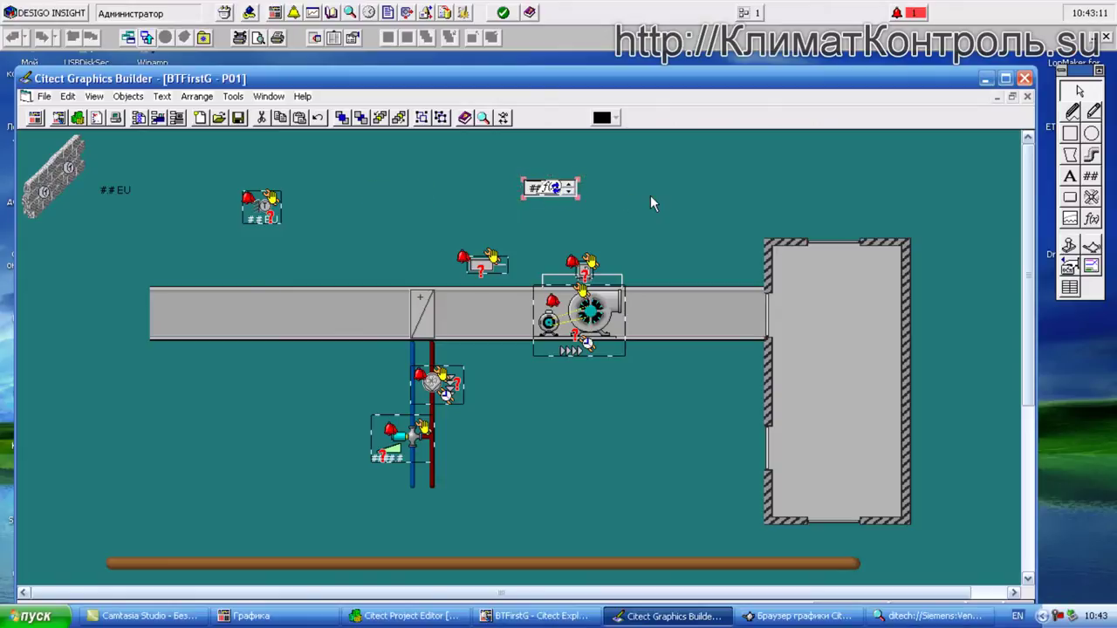
{"action": "left_click", "coordinate": [238, 118]}
{"action": "left_click", "coordinate": [236, 120]}
{"action": "double_click", "coordinate": [567, 187]}
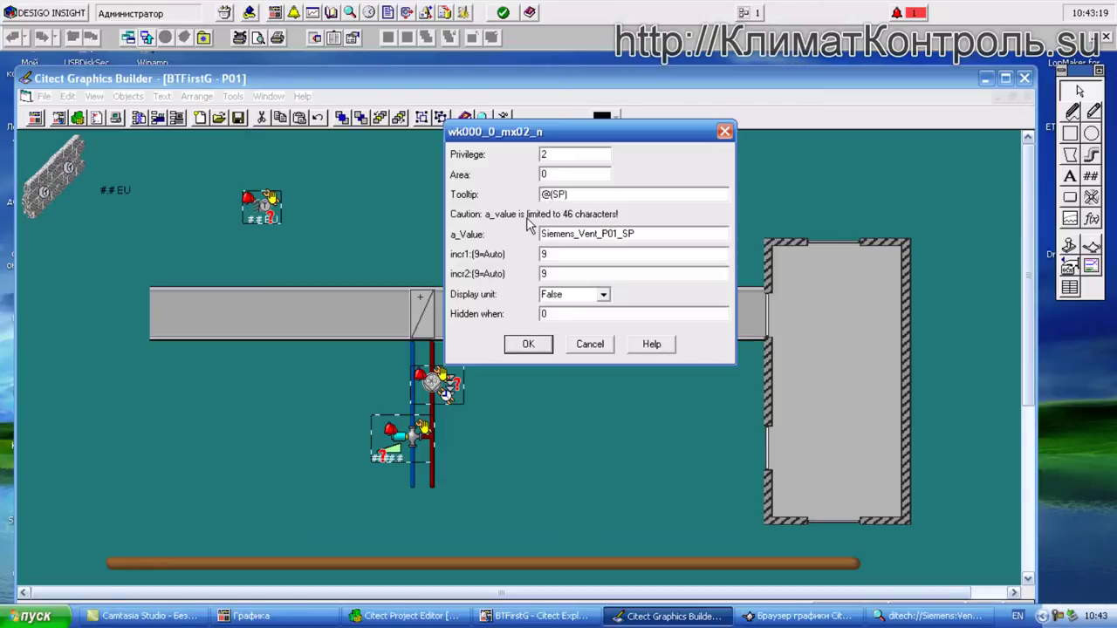
{"action": "left_click", "coordinate": [725, 131]}
{"action": "left_click", "coordinate": [237, 117]}
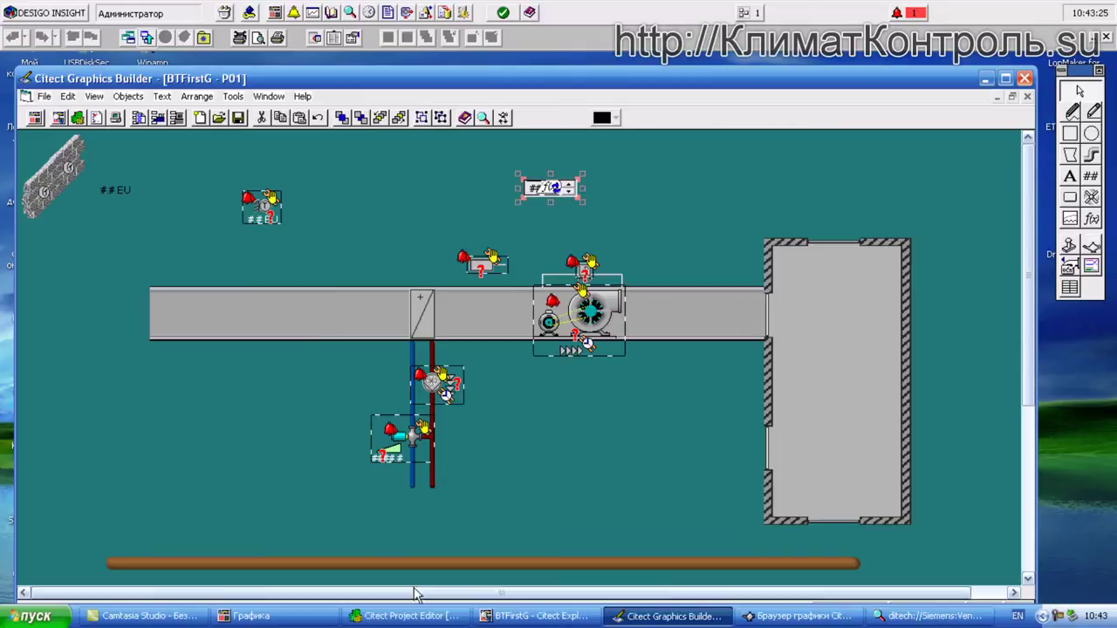
- Compile the BTFirstG project in Citect Project Editor with tag database creation enabled, and dismiss the post-compiler
{"action": "left_click", "coordinate": [462, 616]}
{"action": "left_click", "coordinate": [253, 129]}
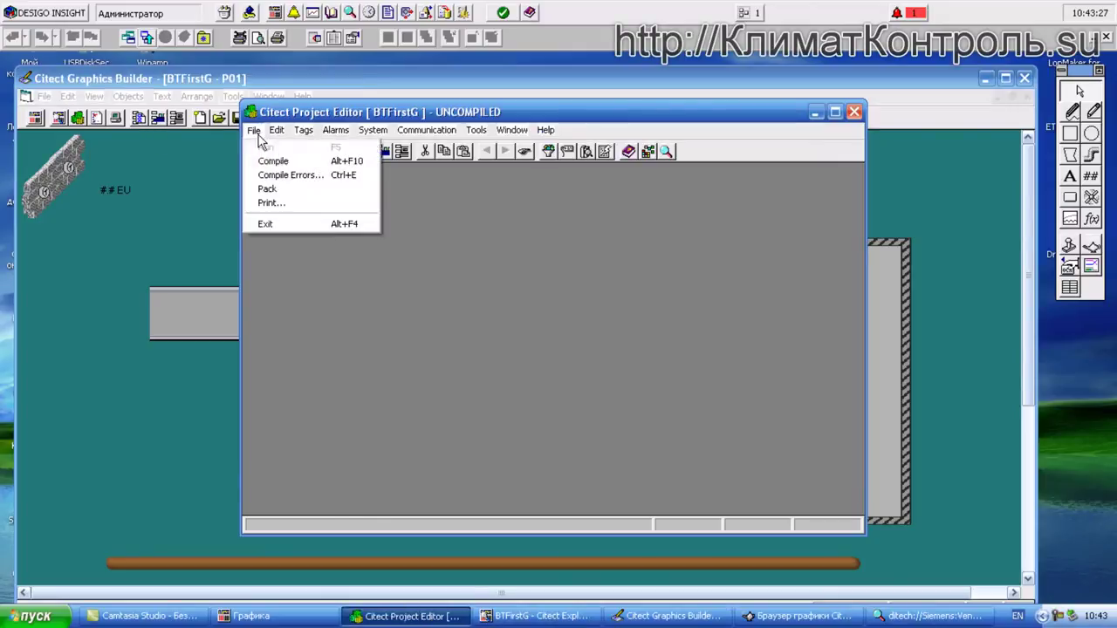
{"action": "left_click", "coordinate": [328, 161]}
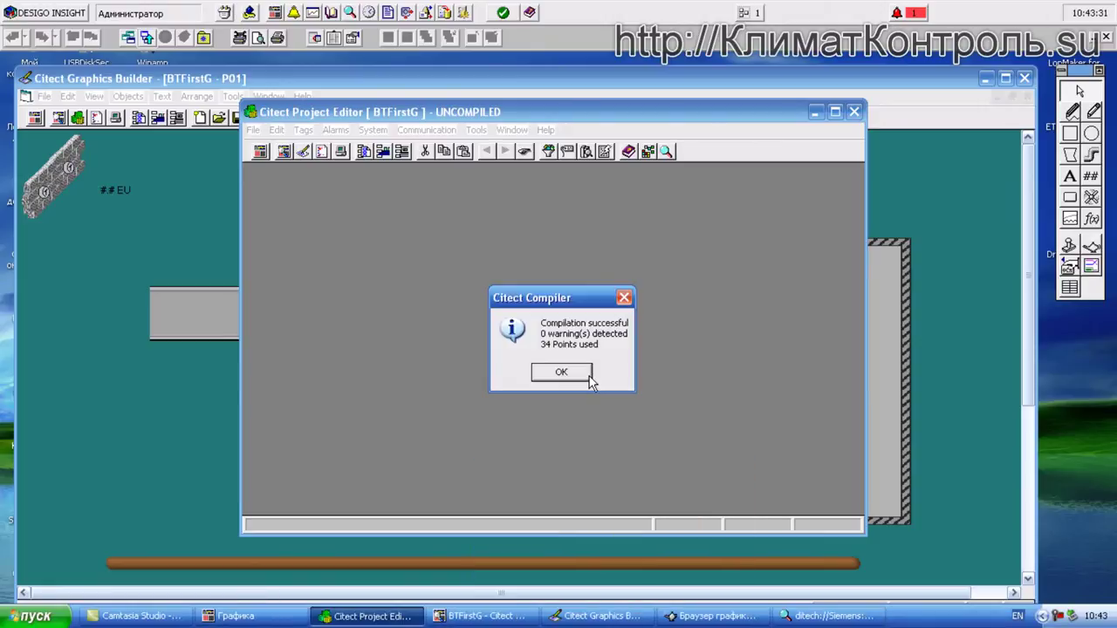
{"action": "left_click", "coordinate": [588, 373]}
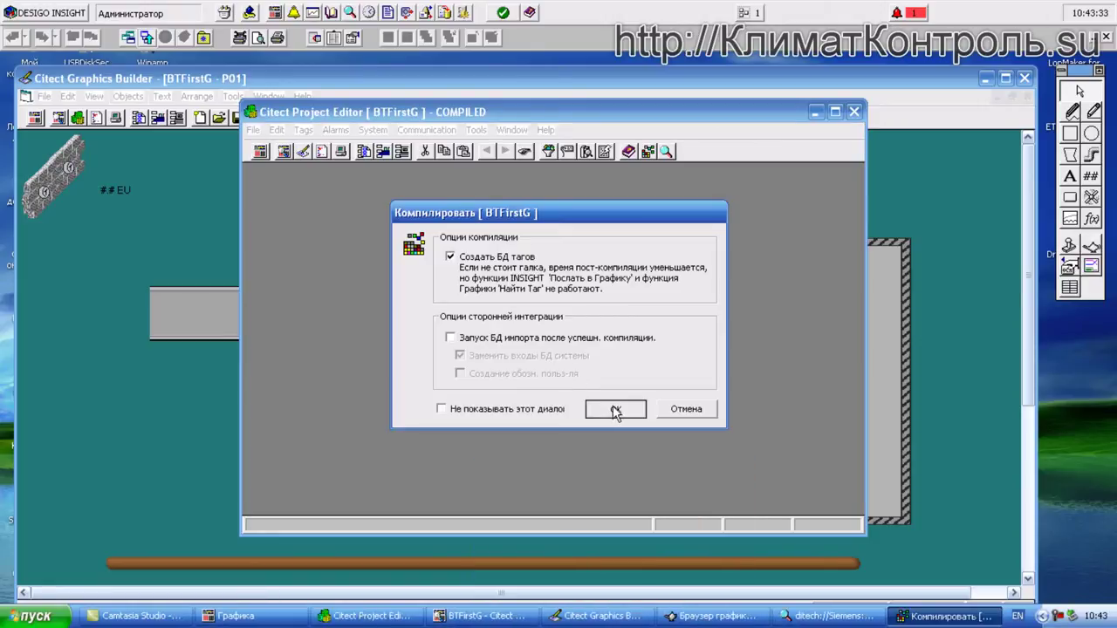
{"action": "left_click", "coordinate": [613, 411]}
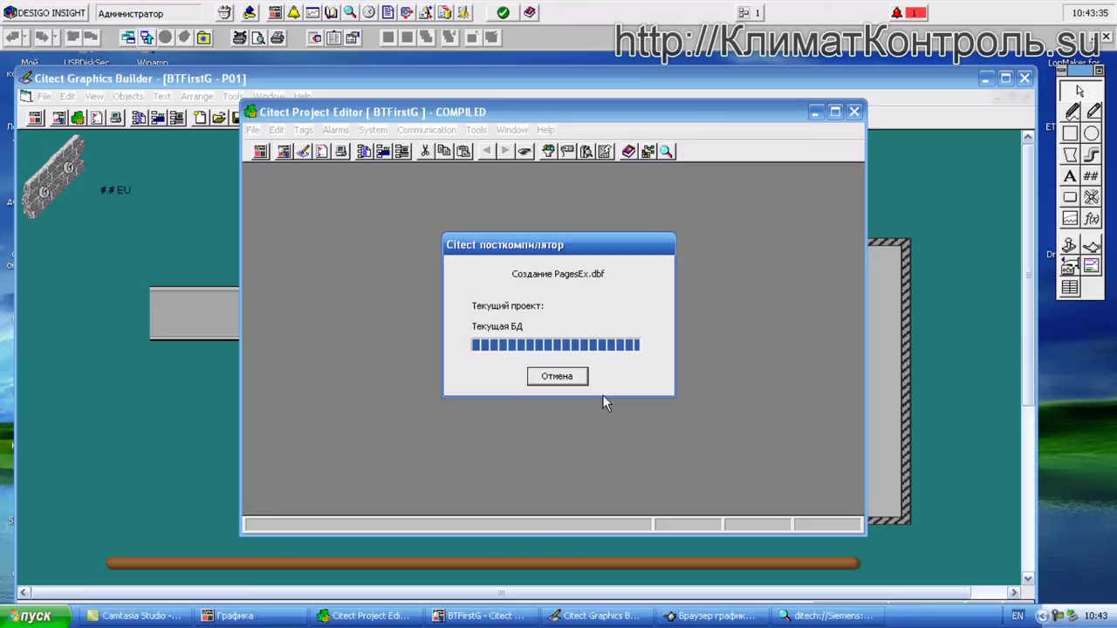
{"action": "left_click", "coordinate": [556, 377]}
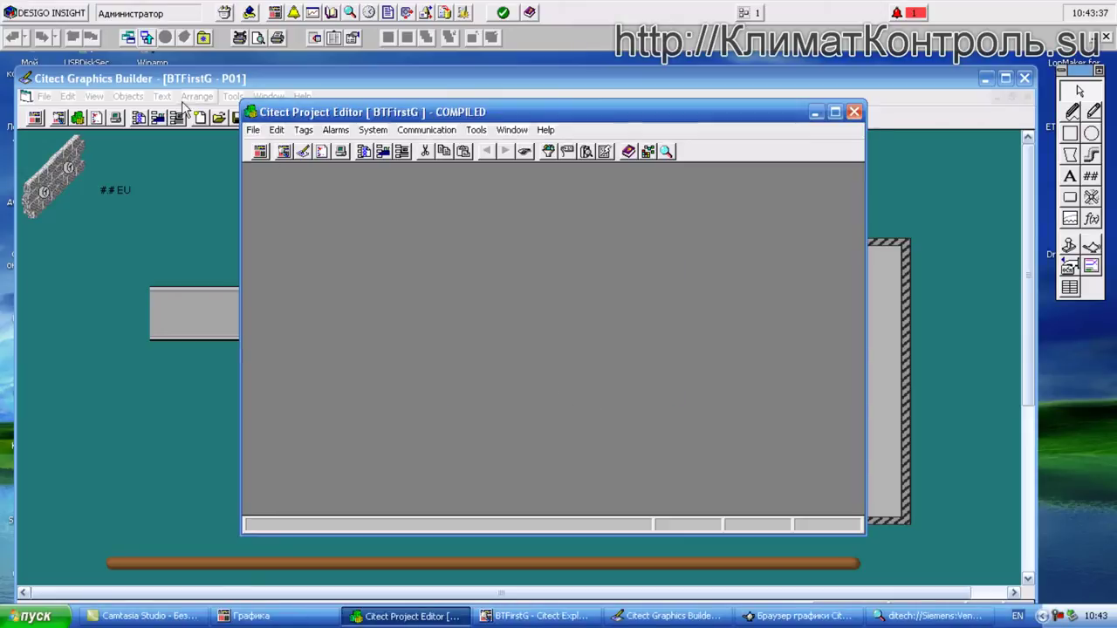
- Open page P01 at runtime and switch the heating valve [Клапан нагрева] to Auto mode
{"action": "left_click", "coordinate": [145, 36]}
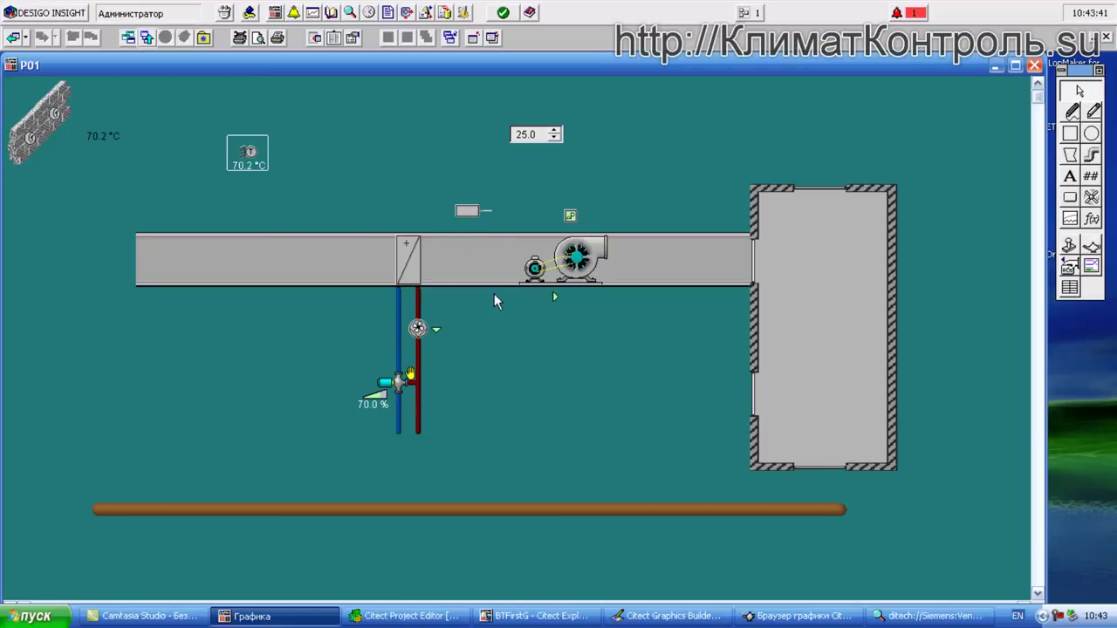
{"action": "left_click", "coordinate": [394, 384]}
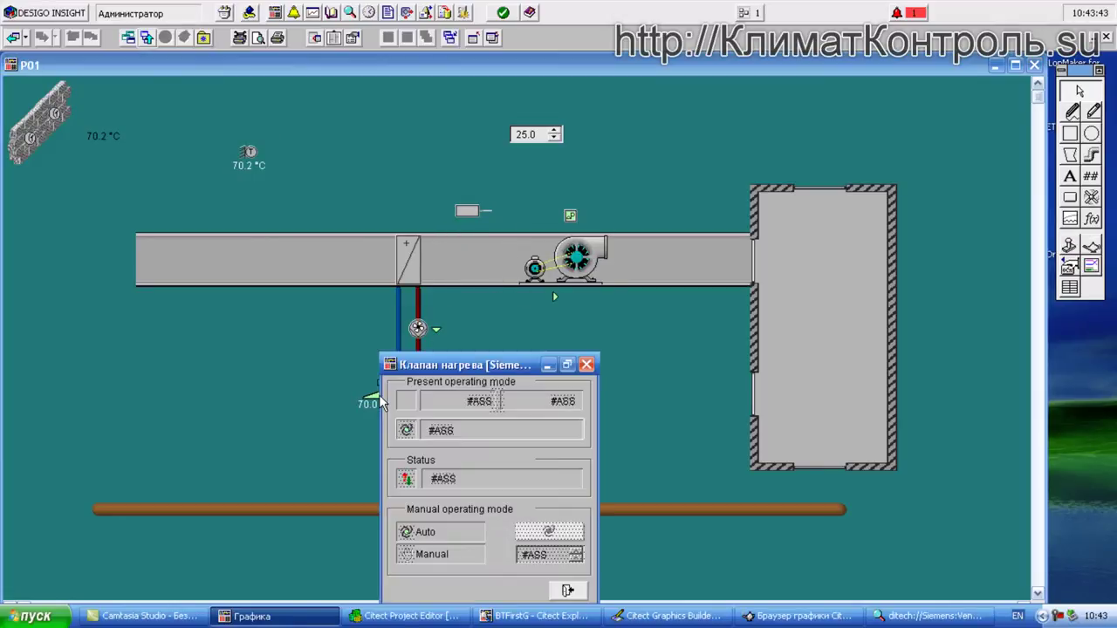
{"action": "left_click_drag", "start_coordinate": [474, 366], "coordinate": [510, 250]}
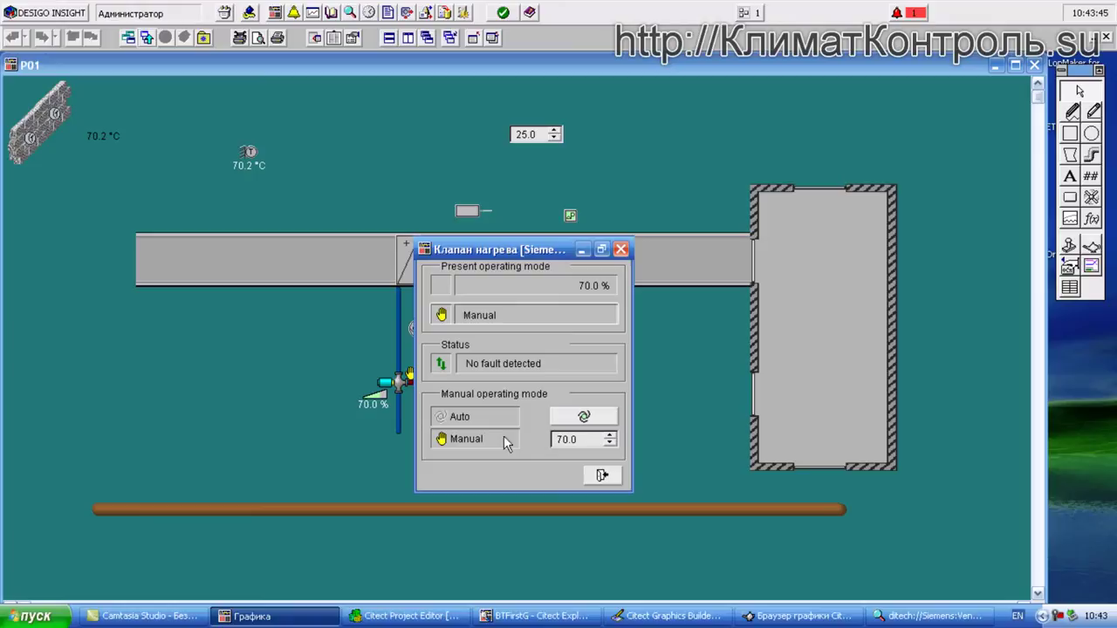
{"action": "left_click", "coordinate": [582, 419]}
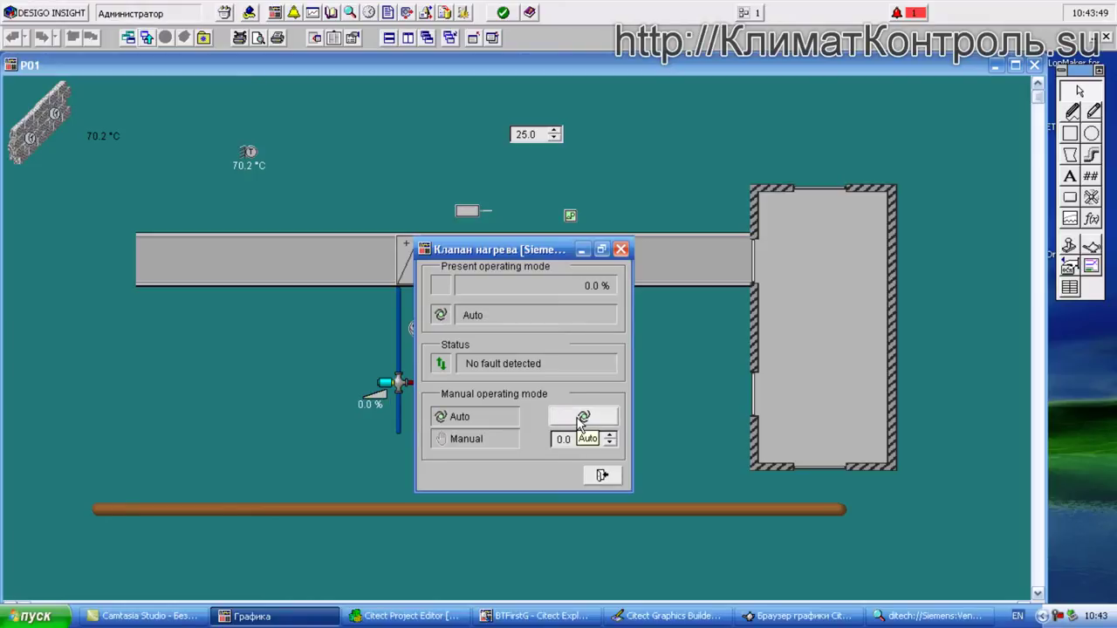
{"action": "left_click", "coordinate": [602, 475]}
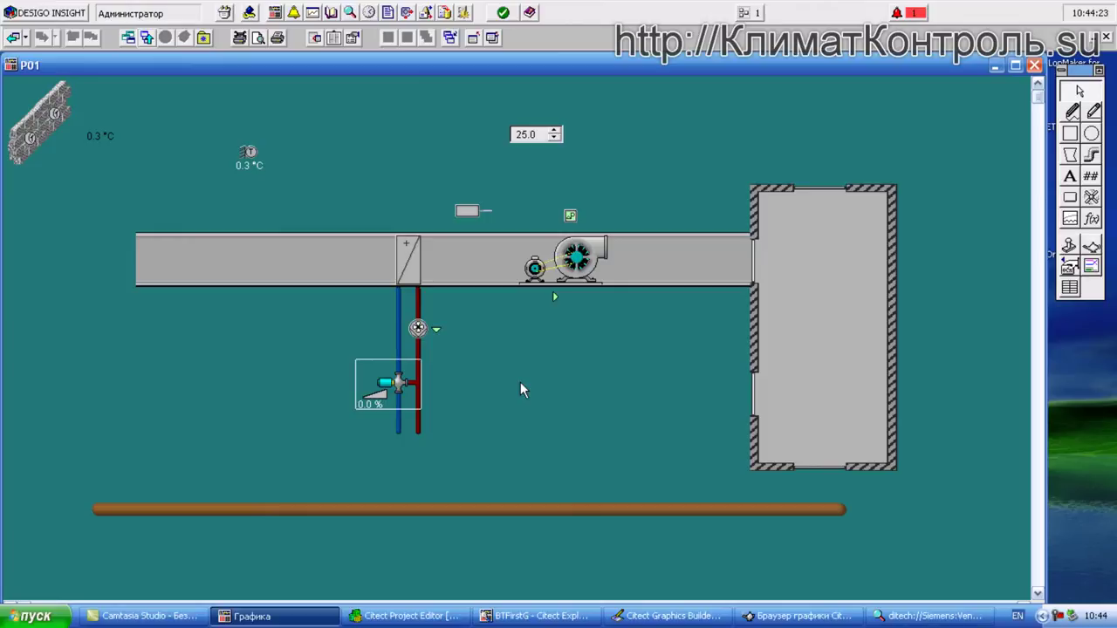
- Raise the supply setpoint above the duct to 26.3 on the P01 runtime page
{"action": "left_click", "coordinate": [550, 266]}
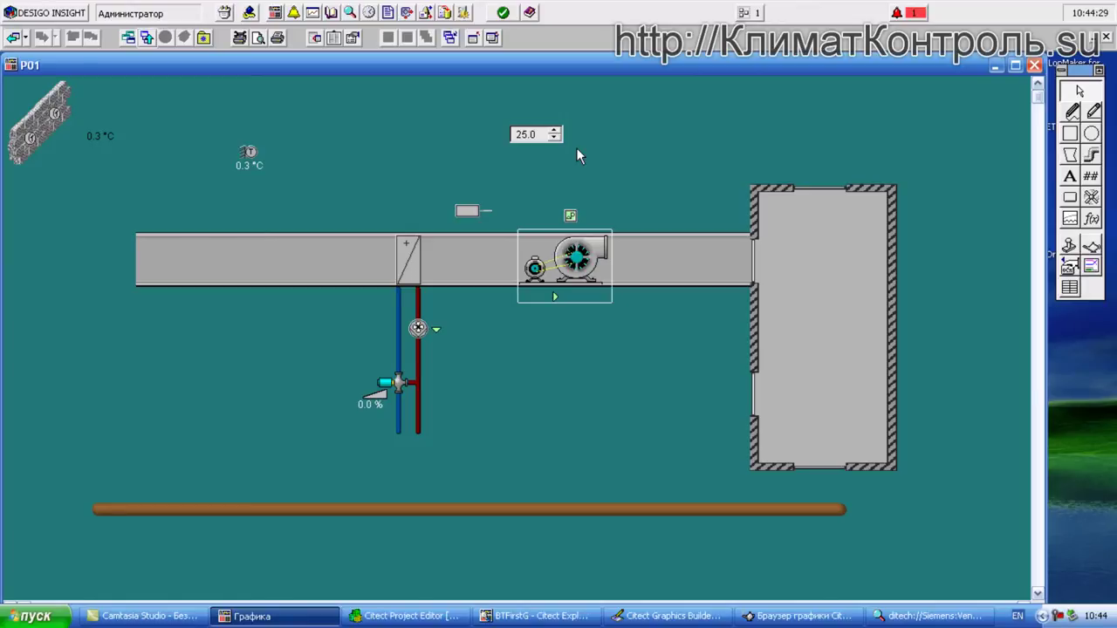
{"action": "left_click", "coordinate": [555, 131]}
{"action": "left_click", "coordinate": [556, 132]}
{"action": "left_click", "coordinate": [556, 131]}
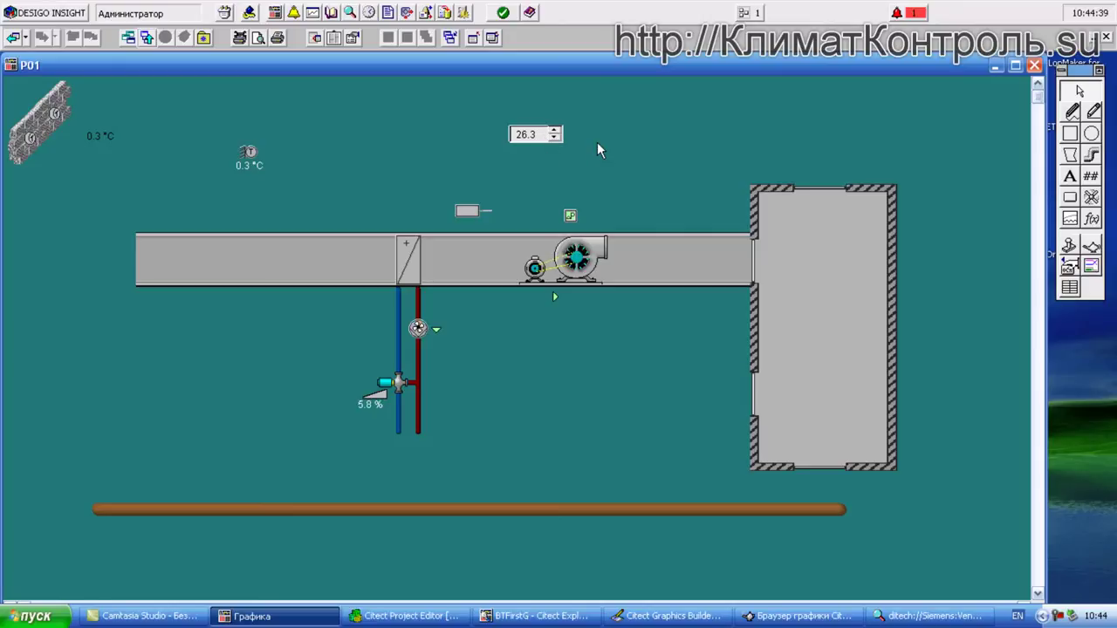
- Examine SP [Уставка притока] and TEOut1 [Темп Приточного возд] under Siemens, Vent, P01 in the object catalog
{"action": "left_click", "coordinate": [351, 14]}
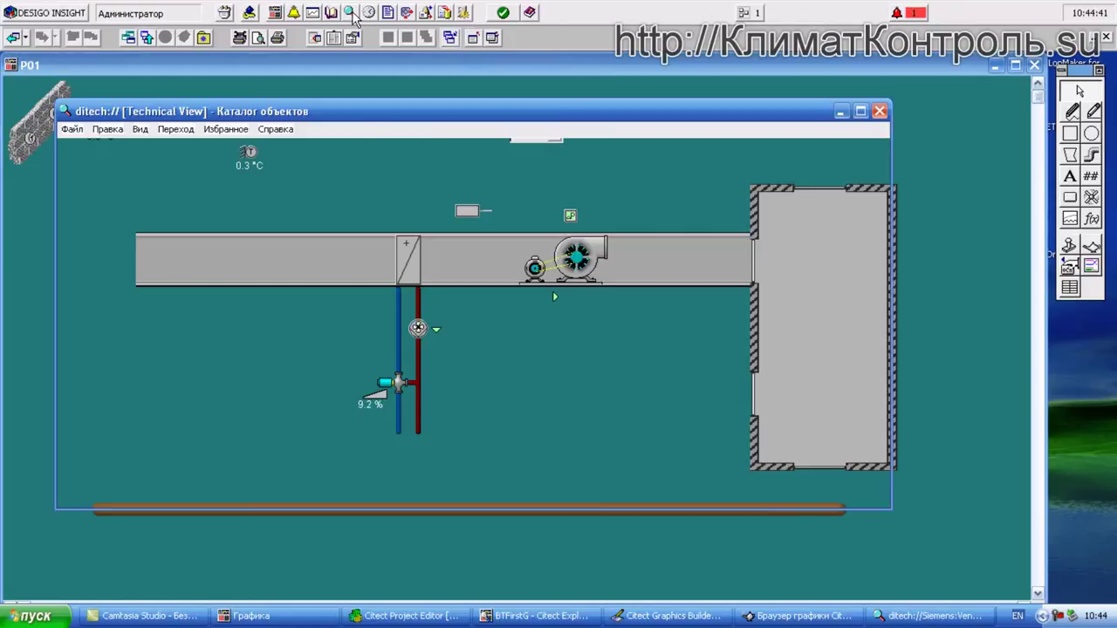
{"action": "left_click", "coordinate": [10, 98]}
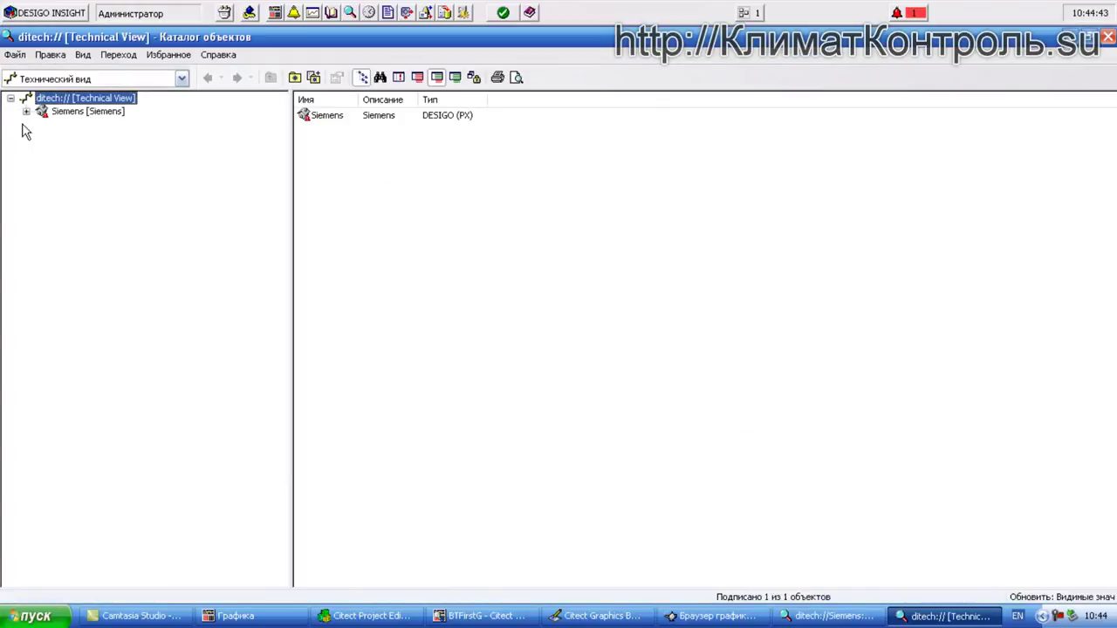
{"action": "left_click", "coordinate": [27, 111]}
{"action": "left_click", "coordinate": [41, 189]}
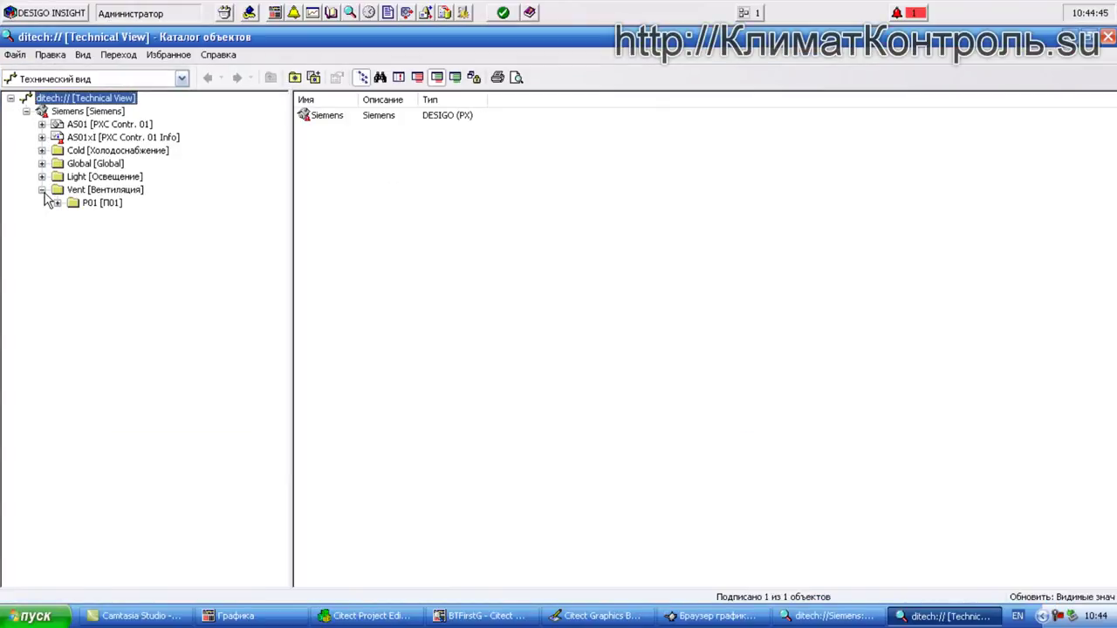
{"action": "left_click", "coordinate": [58, 204]}
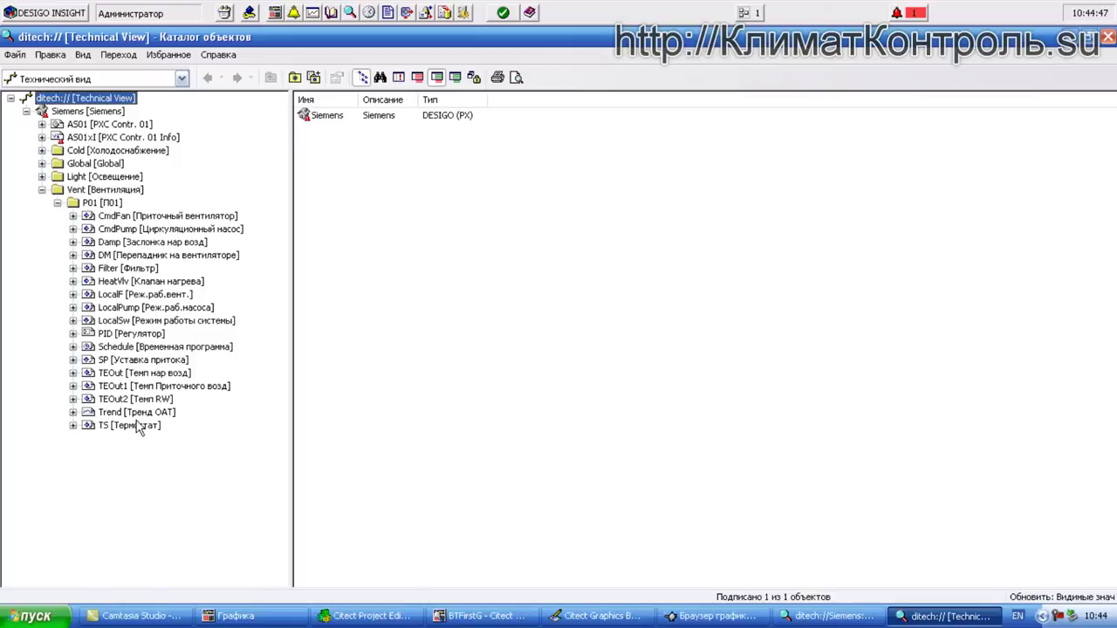
{"action": "left_click", "coordinate": [129, 361]}
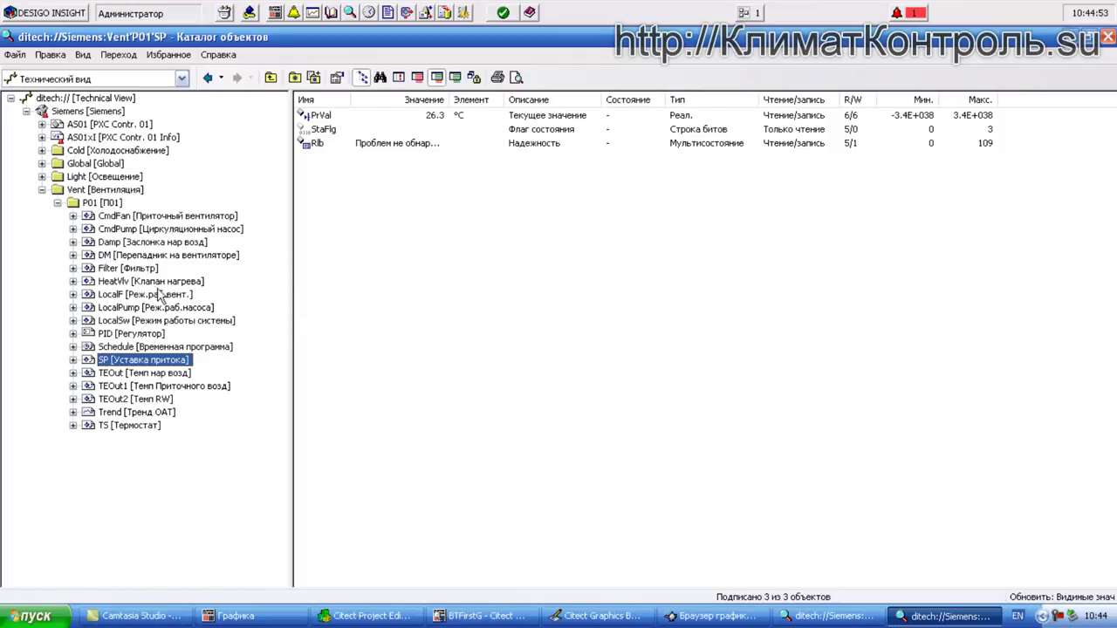
{"action": "left_click", "coordinate": [180, 388]}
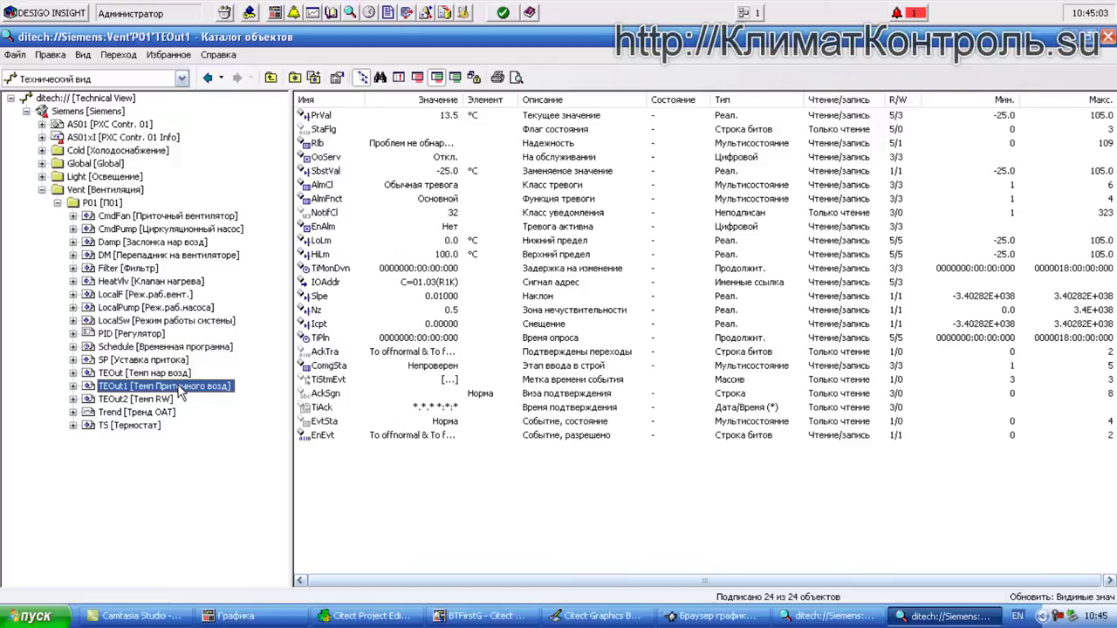
{"action": "double_click", "coordinate": [180, 391]}
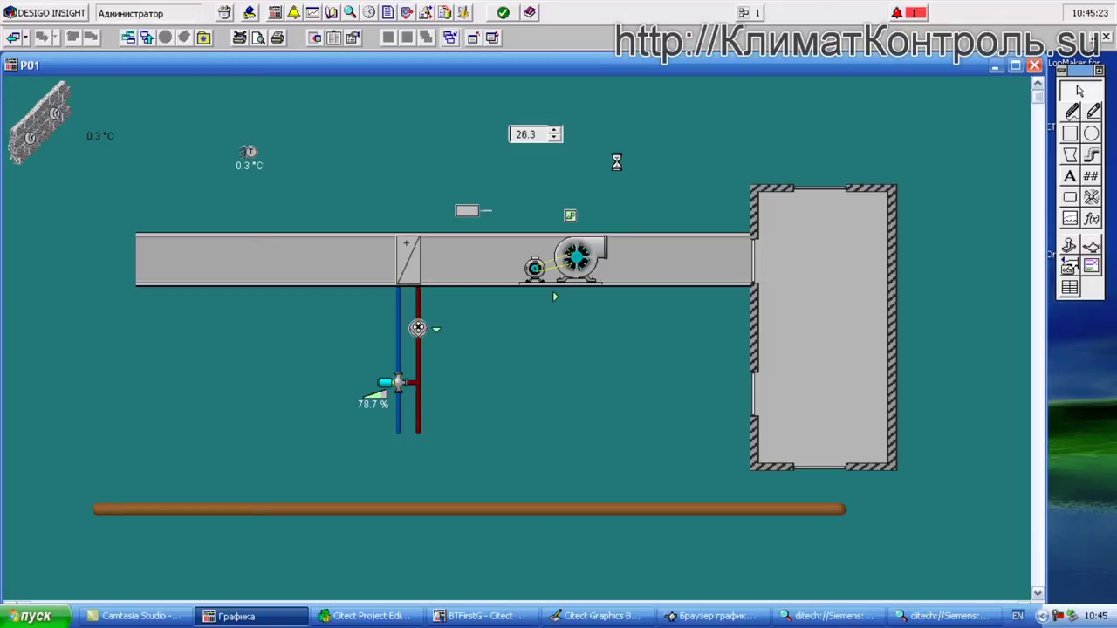
- Close both open object catalog windows
{"action": "left_click", "coordinate": [873, 624]}
{"action": "right_click", "coordinate": [838, 619]}
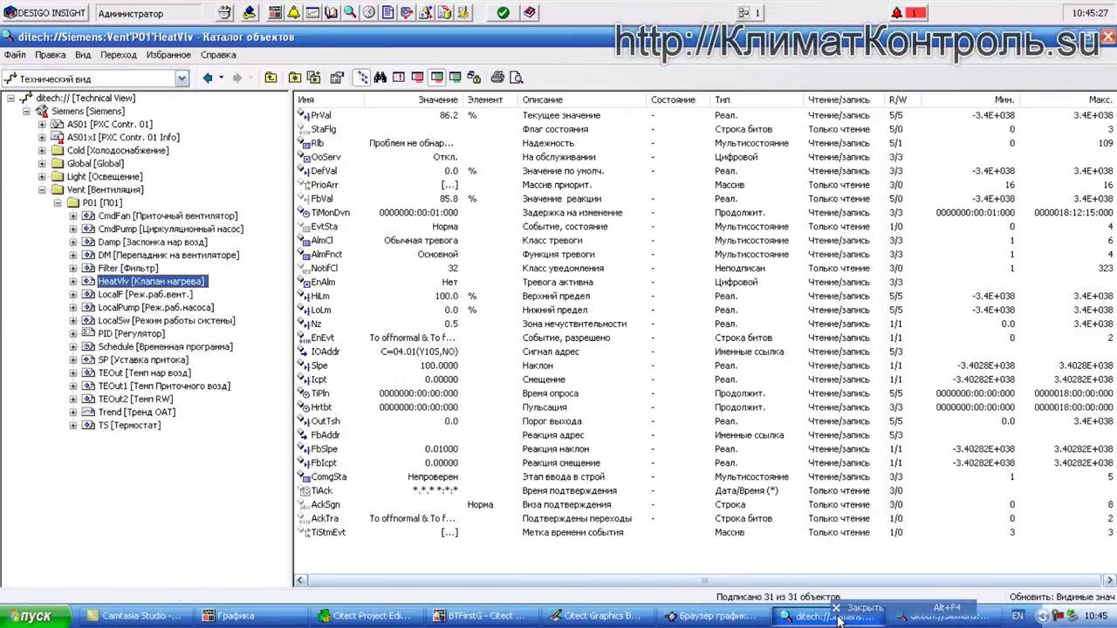
{"action": "left_click", "coordinate": [864, 608]}
{"action": "right_click", "coordinate": [899, 616]}
{"action": "left_click", "coordinate": [925, 602]}
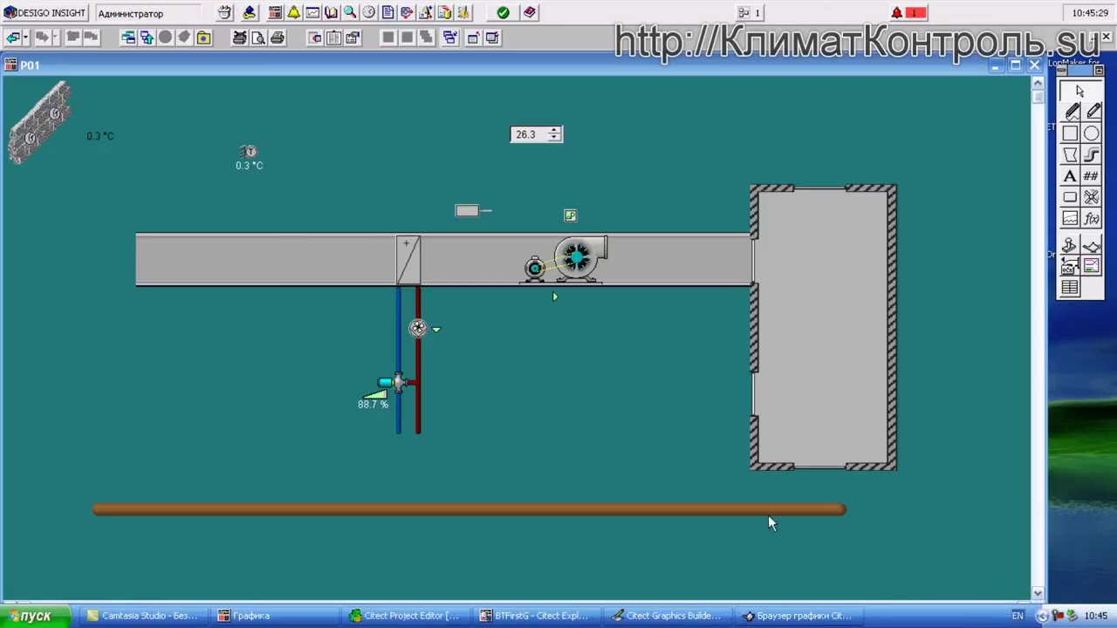
- Recheck the supply fan and setpoint control on P01 and close the runtime page
{"action": "left_click", "coordinate": [544, 359]}
{"action": "left_click", "coordinate": [555, 262]}
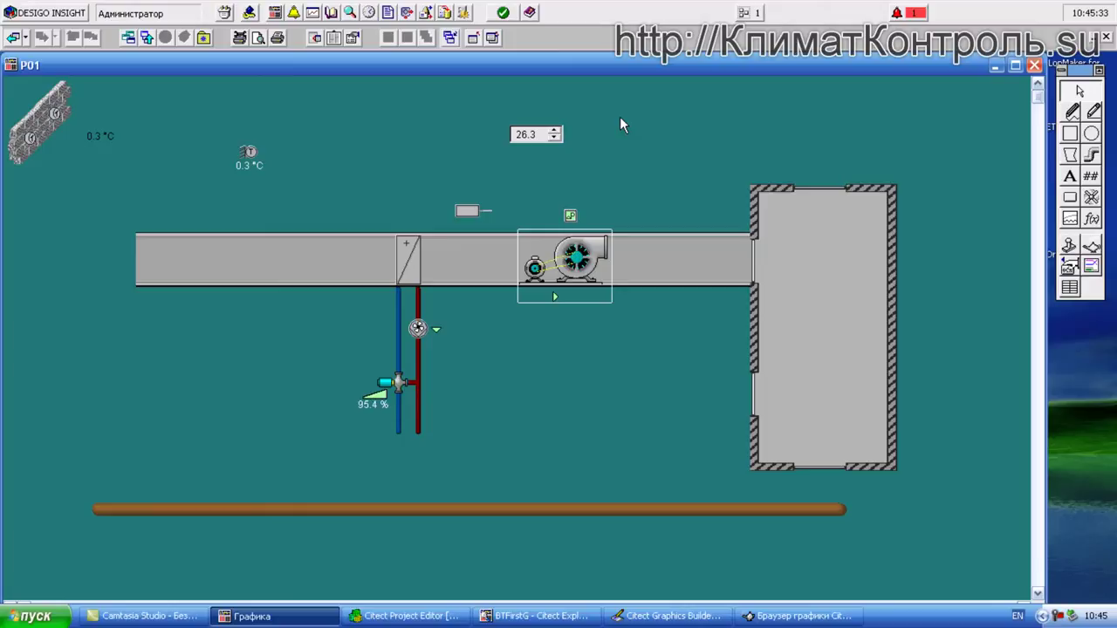
{"action": "left_click", "coordinate": [556, 138]}
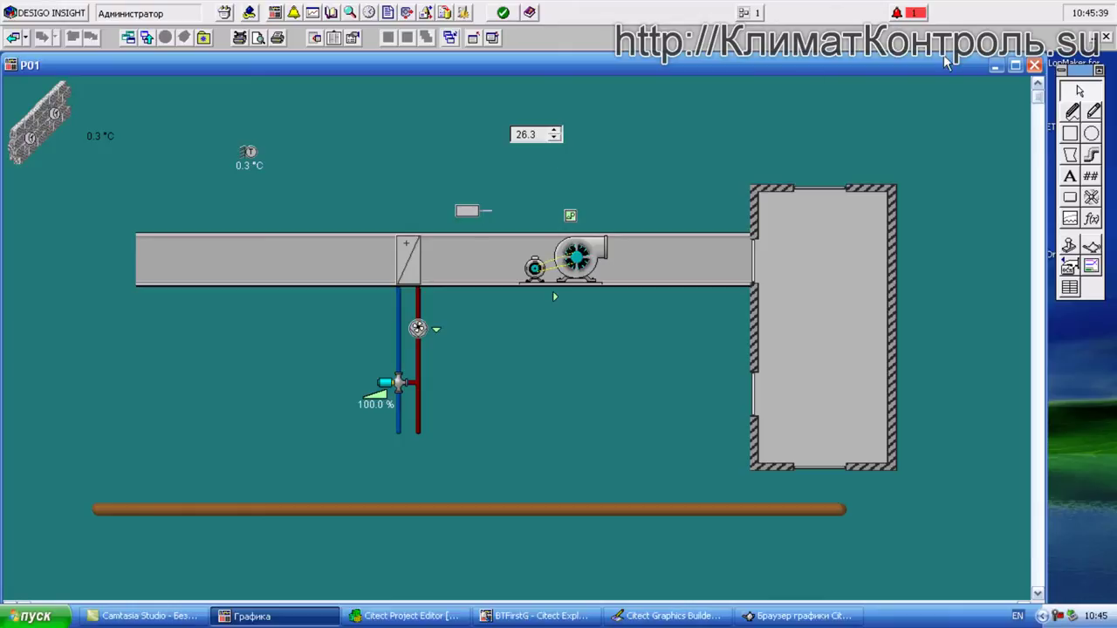
{"action": "left_click", "coordinate": [1034, 65]}
- Copy the Citect tag of TEOut1 [Темп Приточного возд] under Siemens, Vent, P01 in the object catalog
{"action": "left_click", "coordinate": [350, 12]}
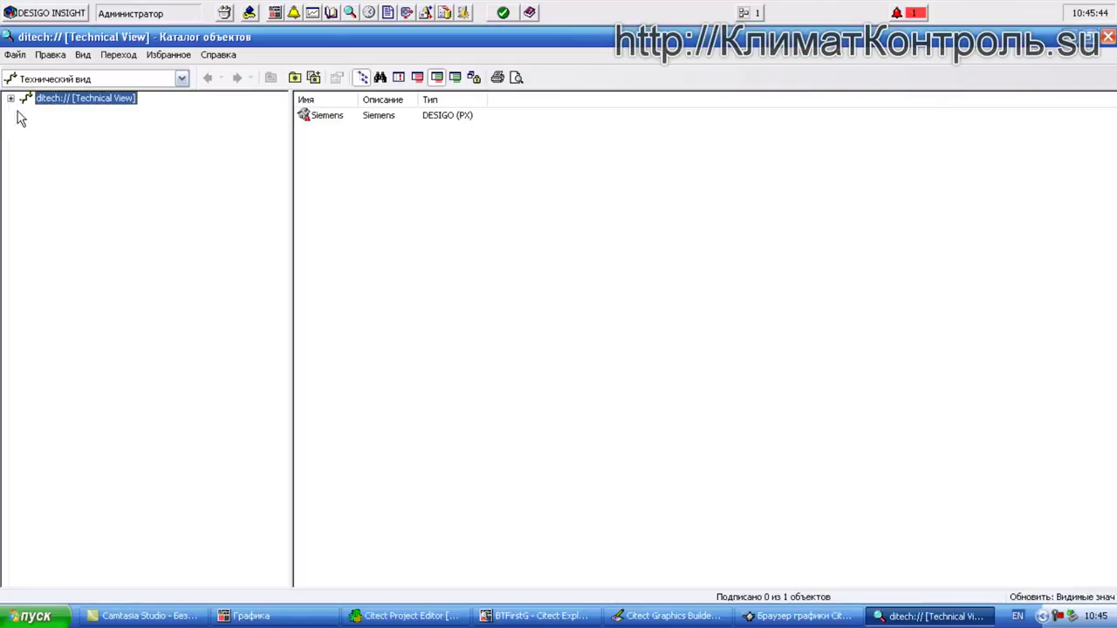
{"action": "left_click", "coordinate": [11, 98]}
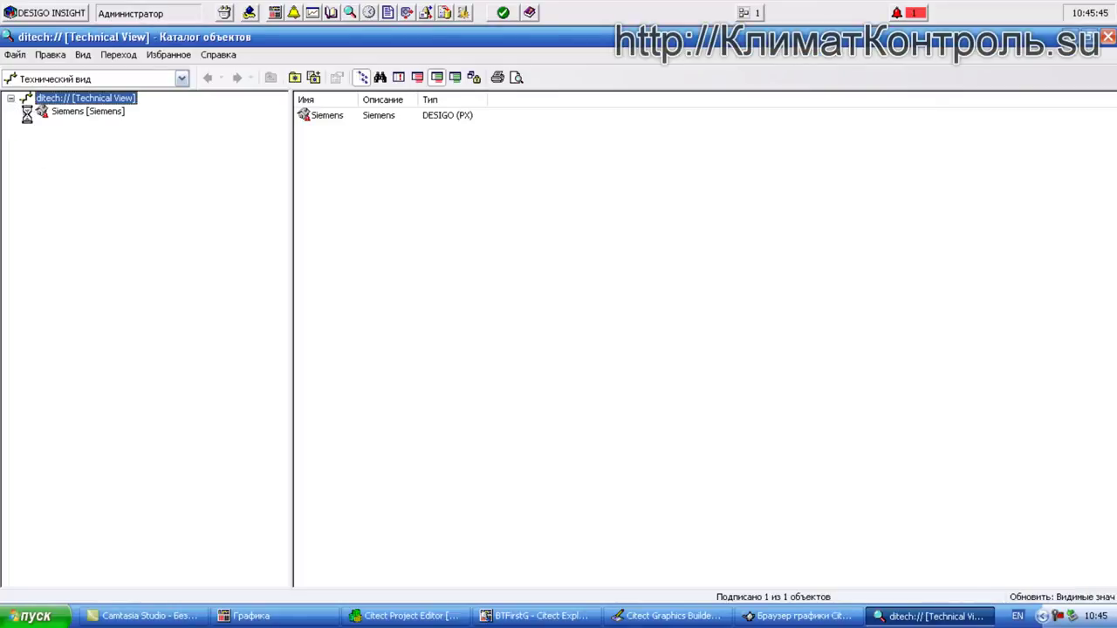
{"action": "left_click", "coordinate": [26, 111]}
{"action": "left_click", "coordinate": [41, 189]}
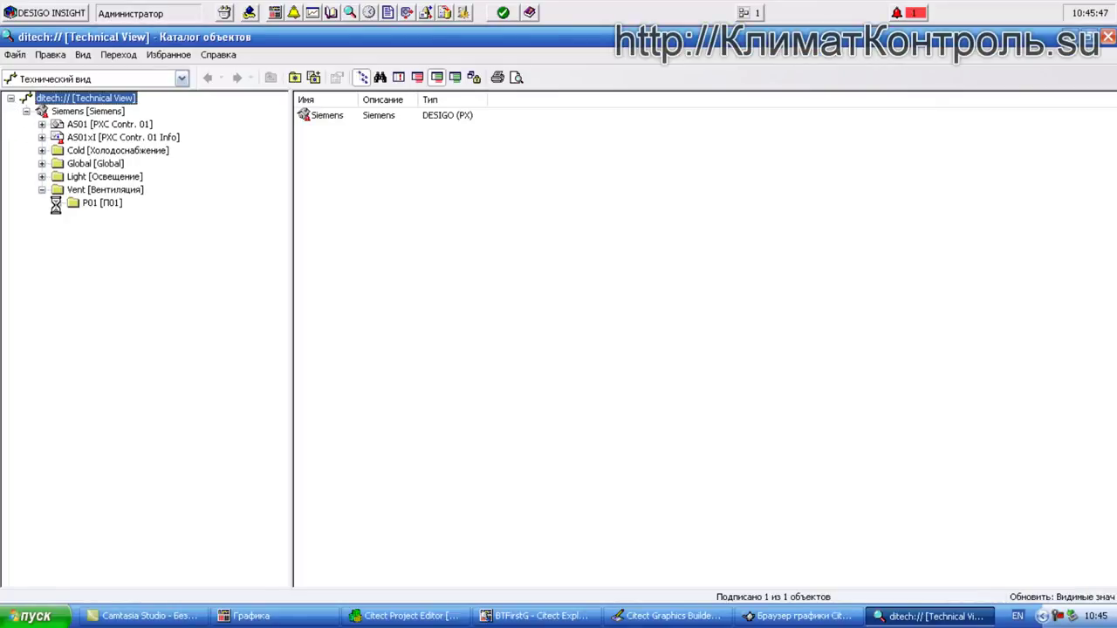
{"action": "left_click", "coordinate": [58, 203]}
{"action": "left_click", "coordinate": [173, 389]}
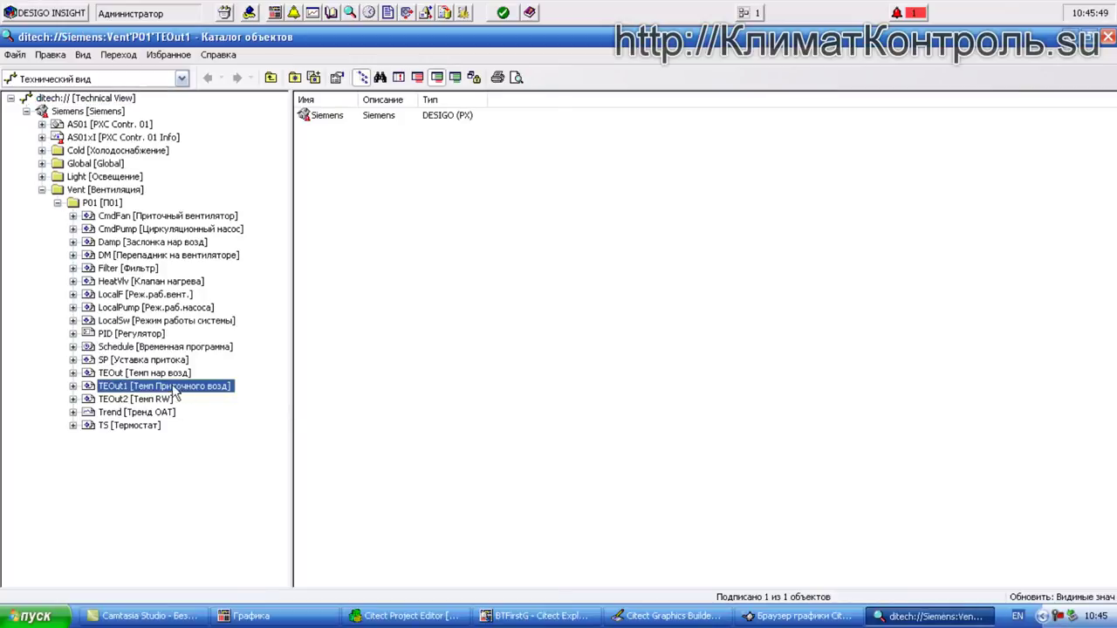
{"action": "right_click", "coordinate": [89, 392]}
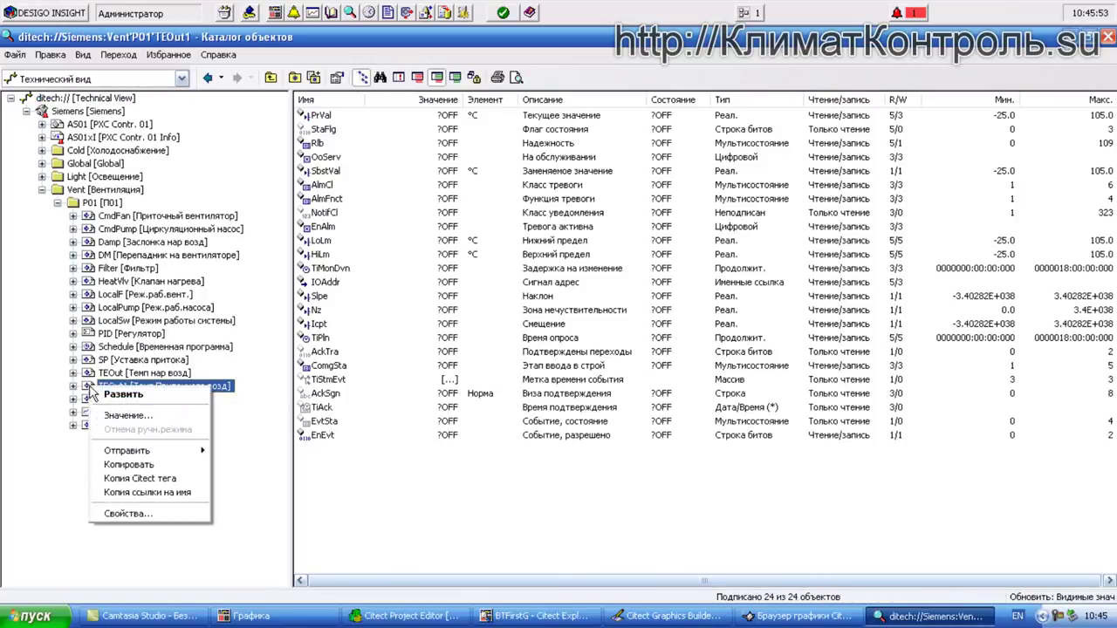
{"action": "left_click", "coordinate": [171, 480]}
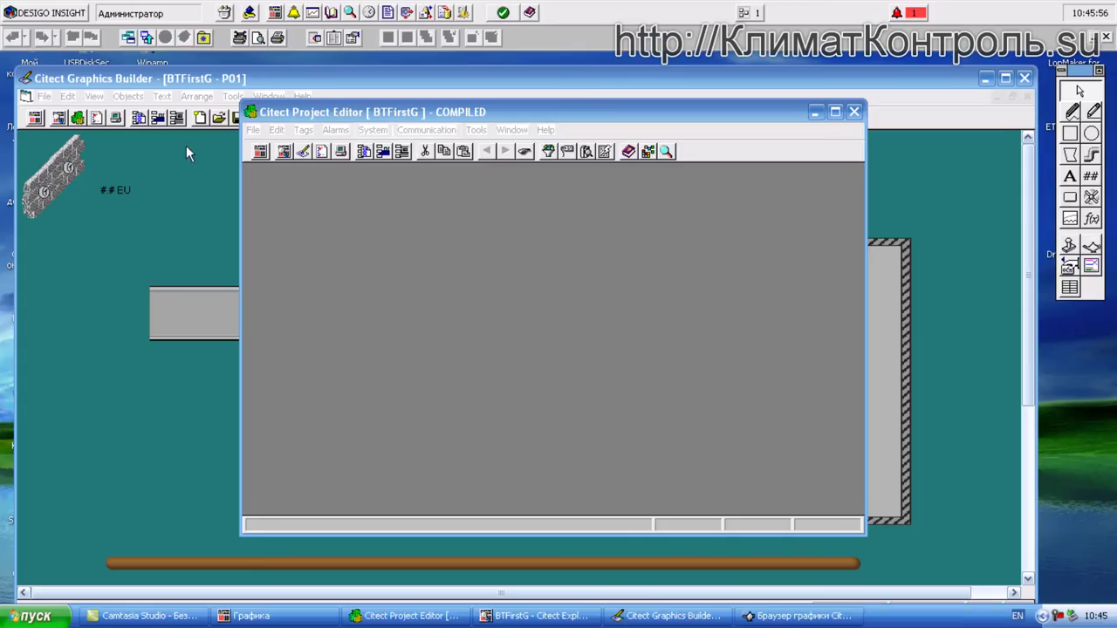
- Set the temperature sensor genie's TD_AI tag to Siemens_Vent_P01_TEOut1 and reduce its ToolTip to @()
{"action": "left_click", "coordinate": [201, 159]}
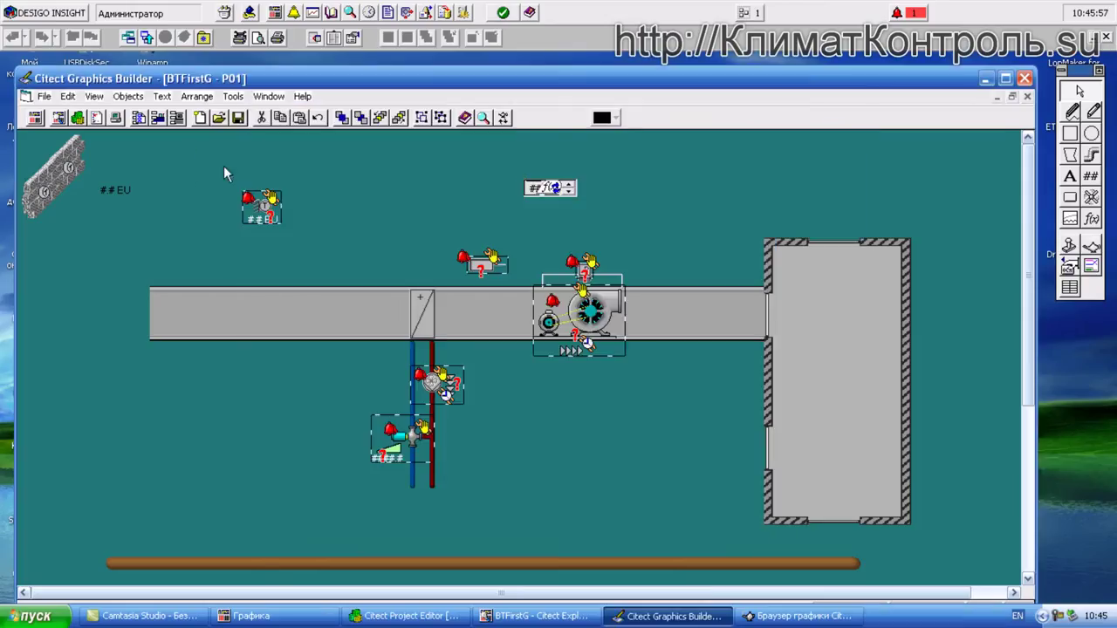
{"action": "double_click", "coordinate": [262, 214]}
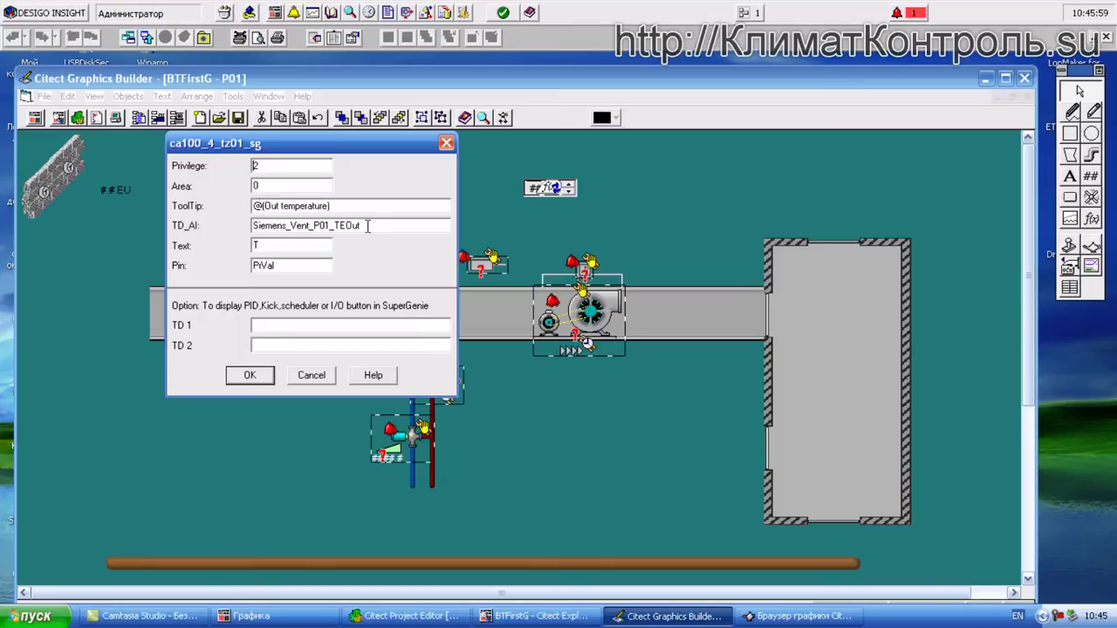
{"action": "left_click_drag", "start_coordinate": [377, 226], "coordinate": [212, 228]}
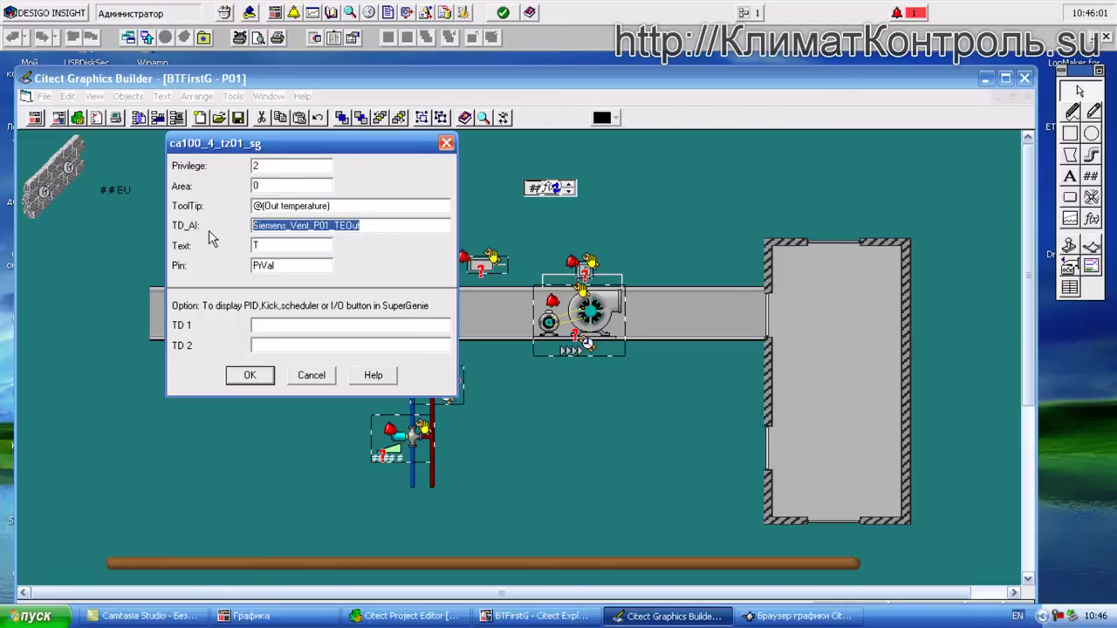
{"action": "key", "text": "End"}
{"action": "type", "text": "1"}
{"action": "left_click_drag", "start_coordinate": [331, 206], "coordinate": [265, 206]}
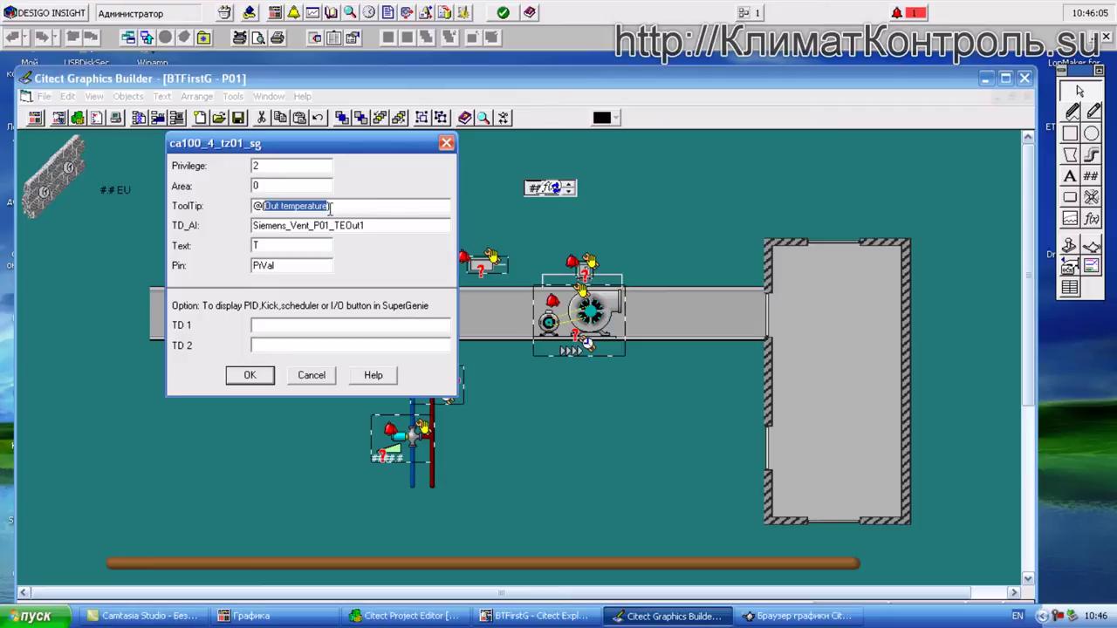
{"action": "key", "text": "BackSpace"}
{"action": "type", "text": ")"}
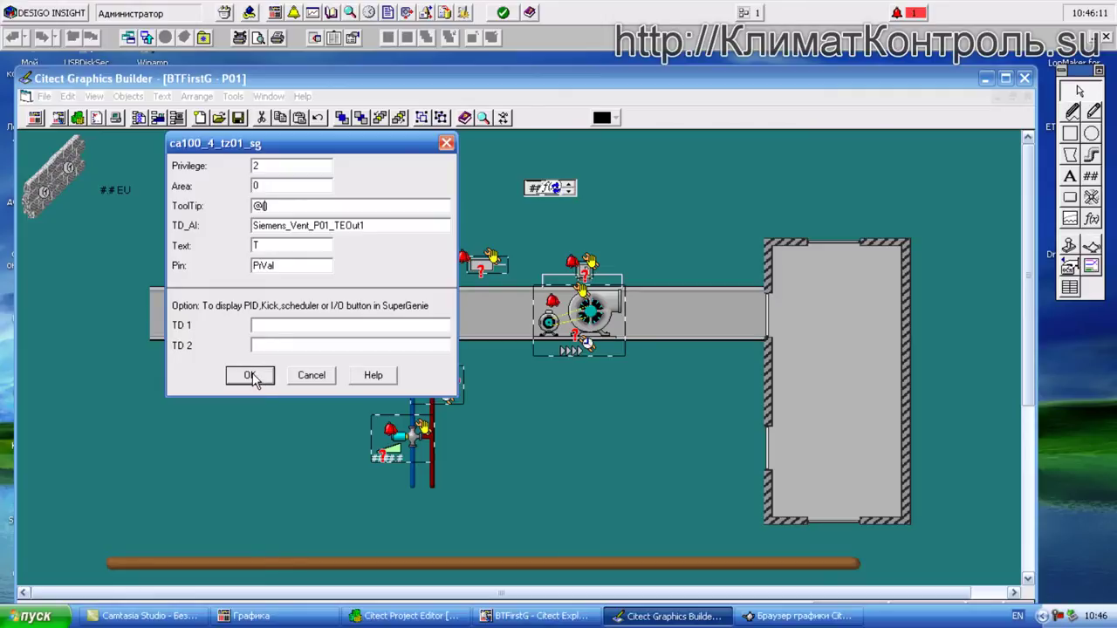
{"action": "left_click", "coordinate": [251, 375]}
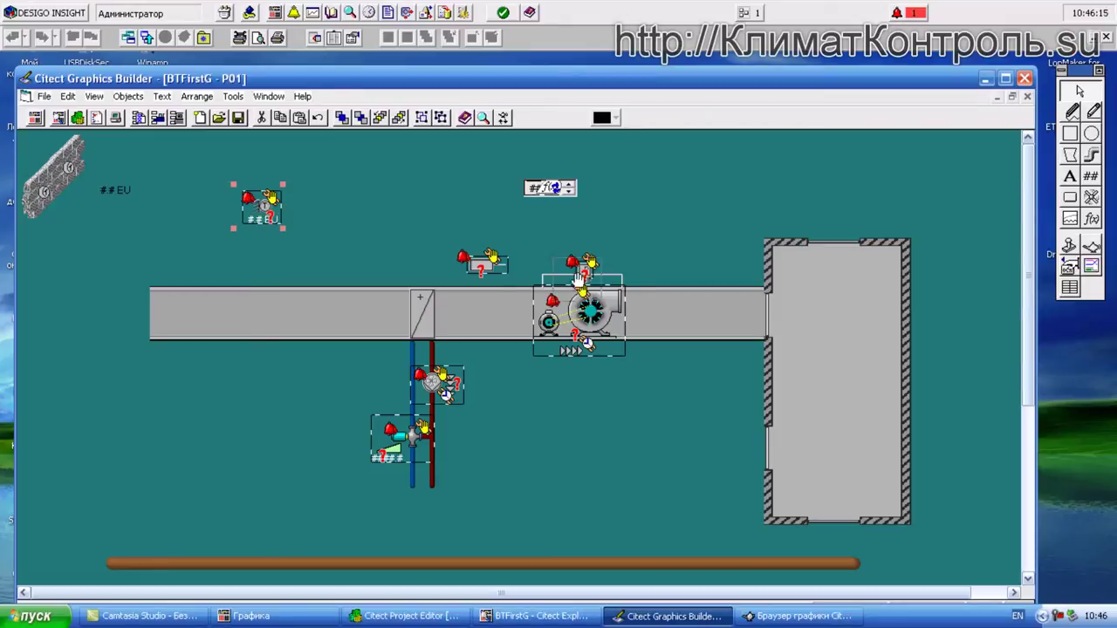
- Place the temperature sensor genie on the supply duct between the fan and the room, in front of the duct
{"action": "left_click", "coordinate": [723, 314]}
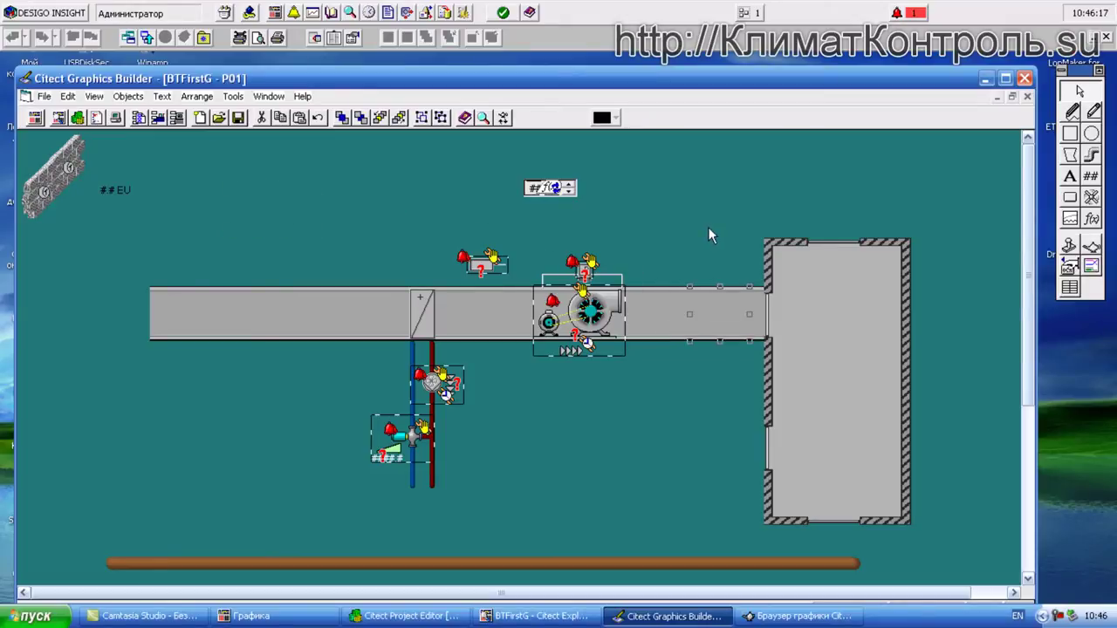
{"action": "left_click", "coordinate": [343, 120]}
{"action": "left_click", "coordinate": [746, 194]}
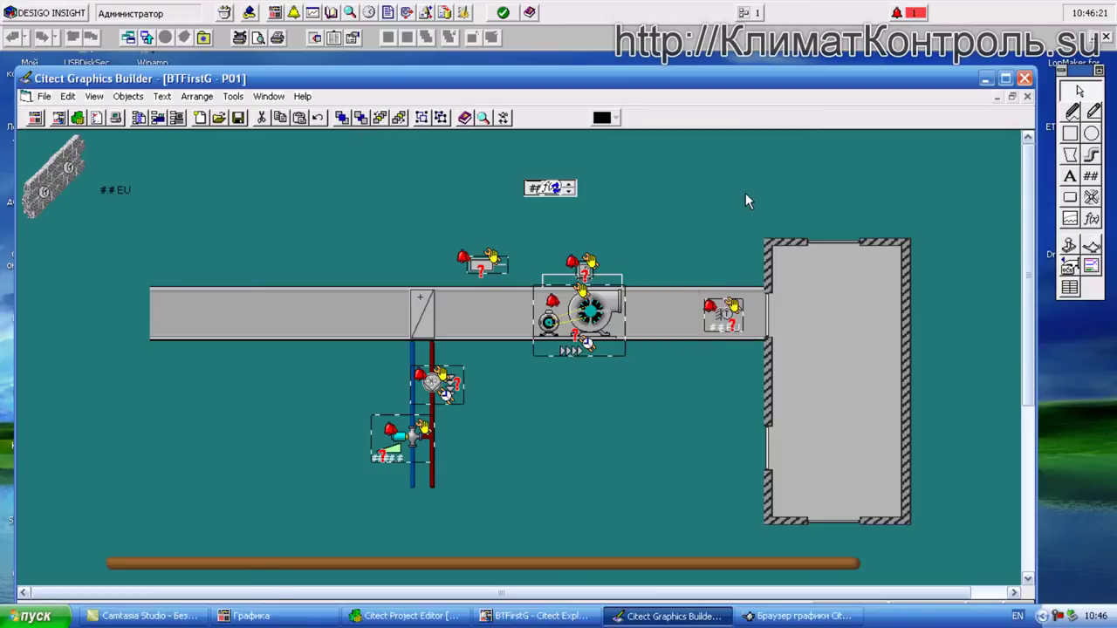
- Save page P01 and compile the BTFirstG project with creation of the tag database enabled
{"action": "left_click", "coordinate": [236, 121]}
{"action": "left_click", "coordinate": [373, 610]}
{"action": "left_click", "coordinate": [252, 129]}
{"action": "left_click", "coordinate": [292, 164]}
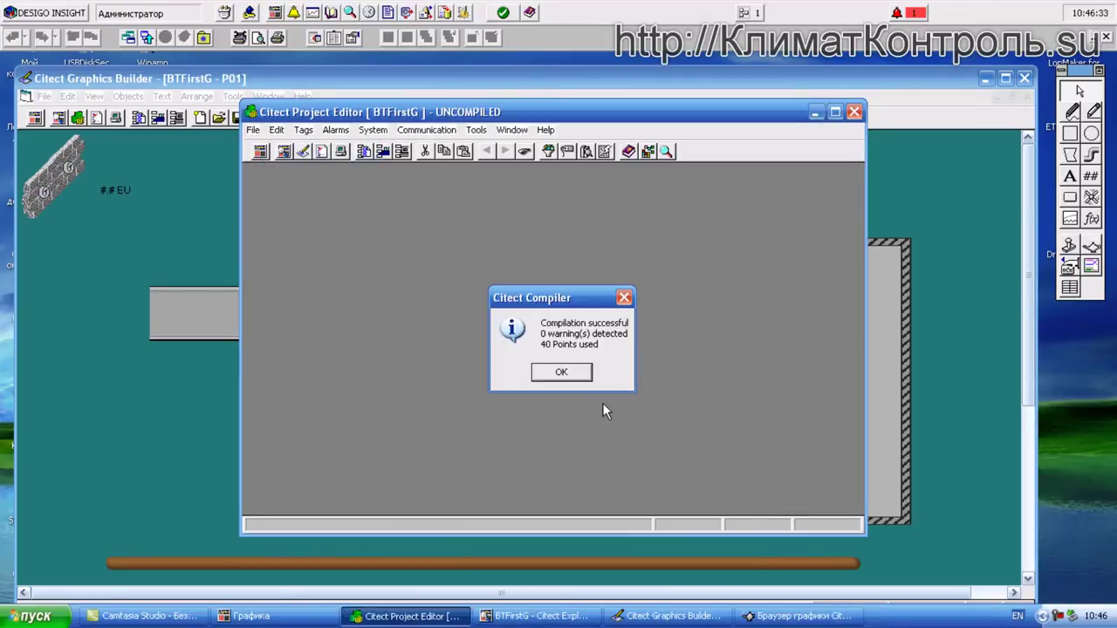
{"action": "left_click", "coordinate": [571, 386]}
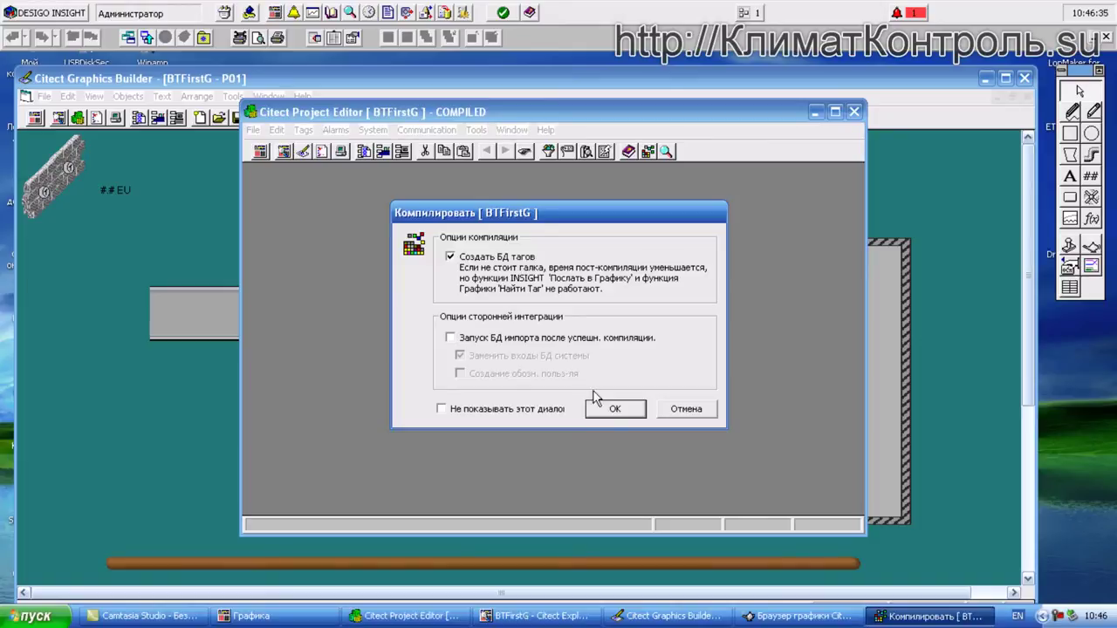
{"action": "left_click", "coordinate": [590, 405]}
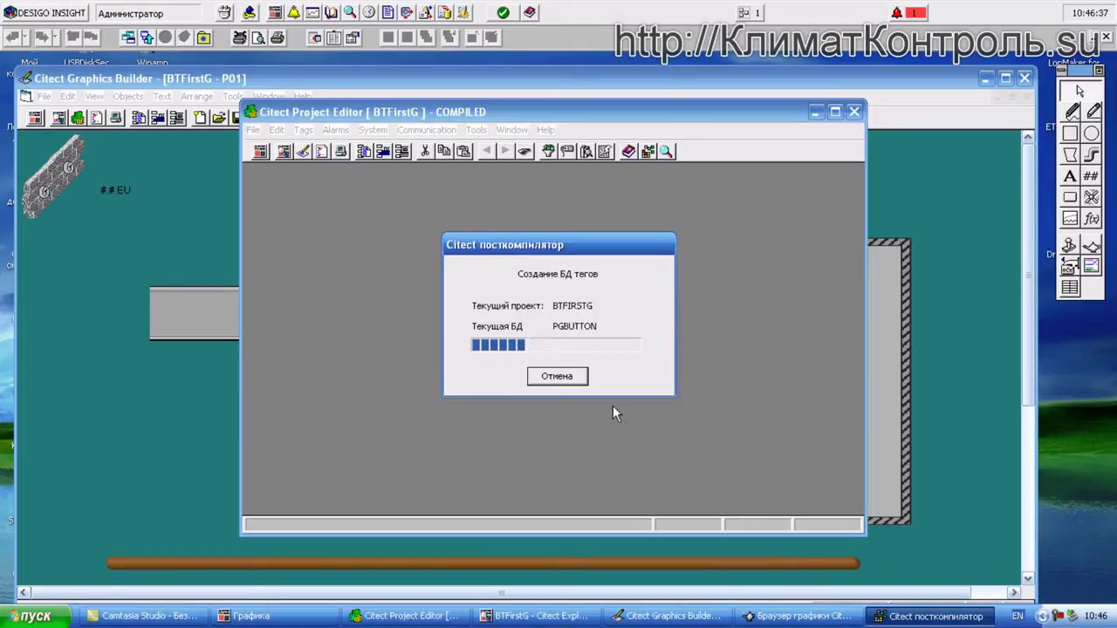
{"action": "left_click", "coordinate": [572, 378]}
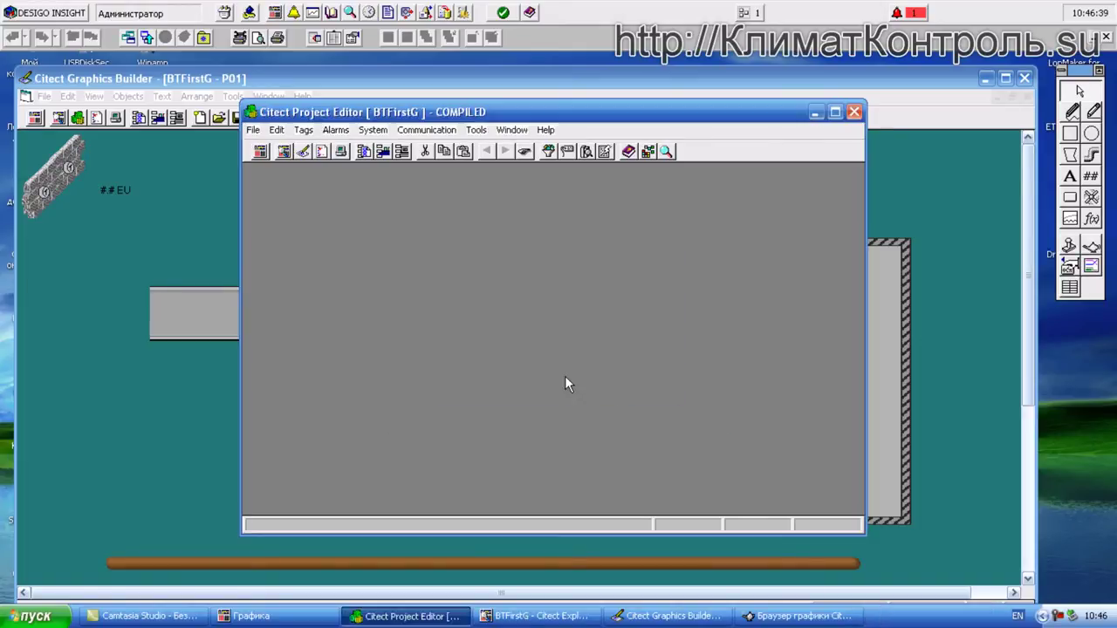
- Open the P01 ventilation page at runtime, check the thermostat's detail window and close it
{"action": "left_click", "coordinate": [146, 36]}
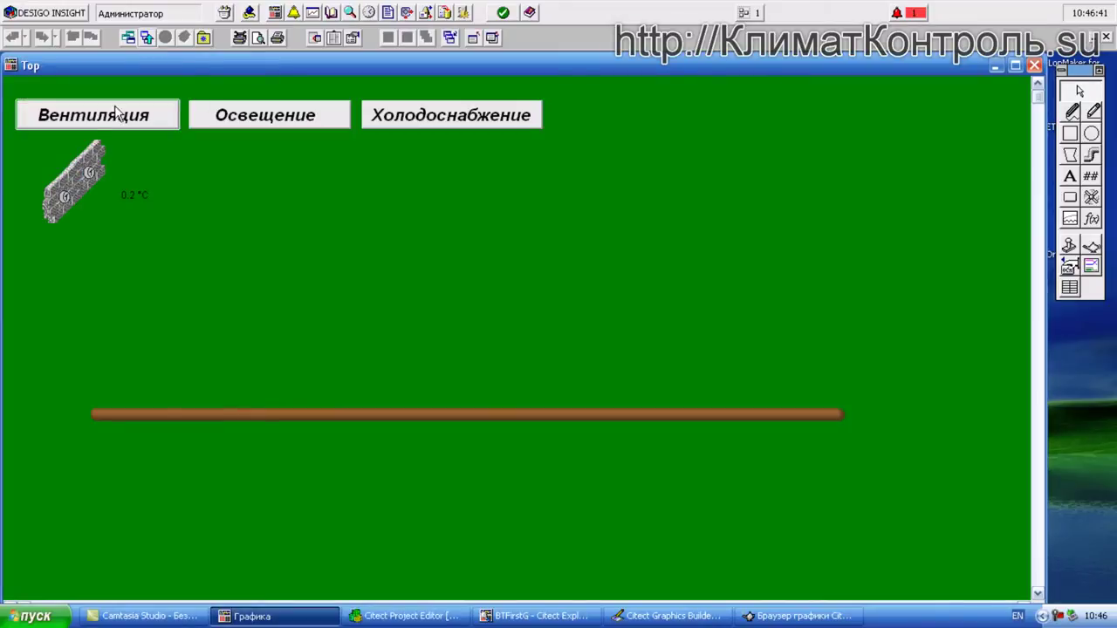
{"action": "left_click", "coordinate": [95, 114]}
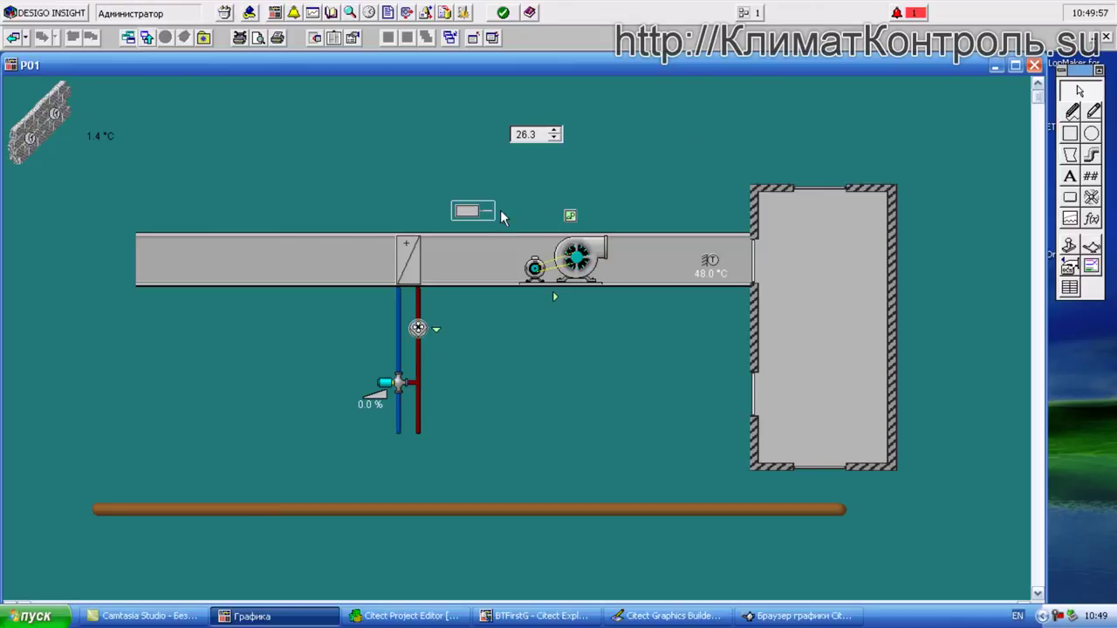
{"action": "left_click", "coordinate": [478, 214]}
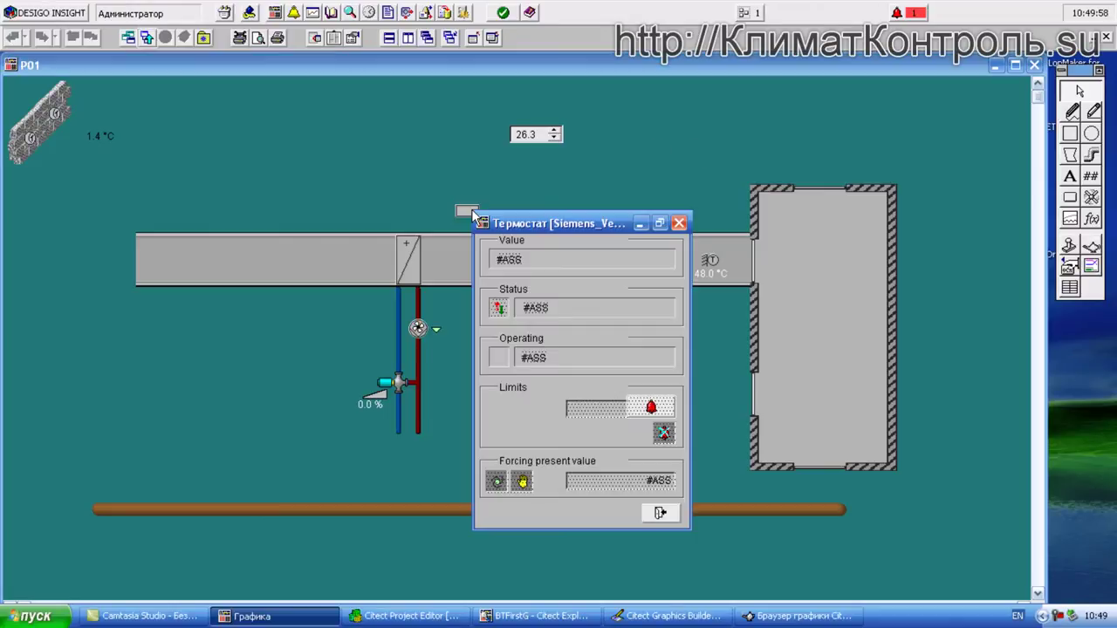
{"action": "left_click", "coordinate": [680, 225]}
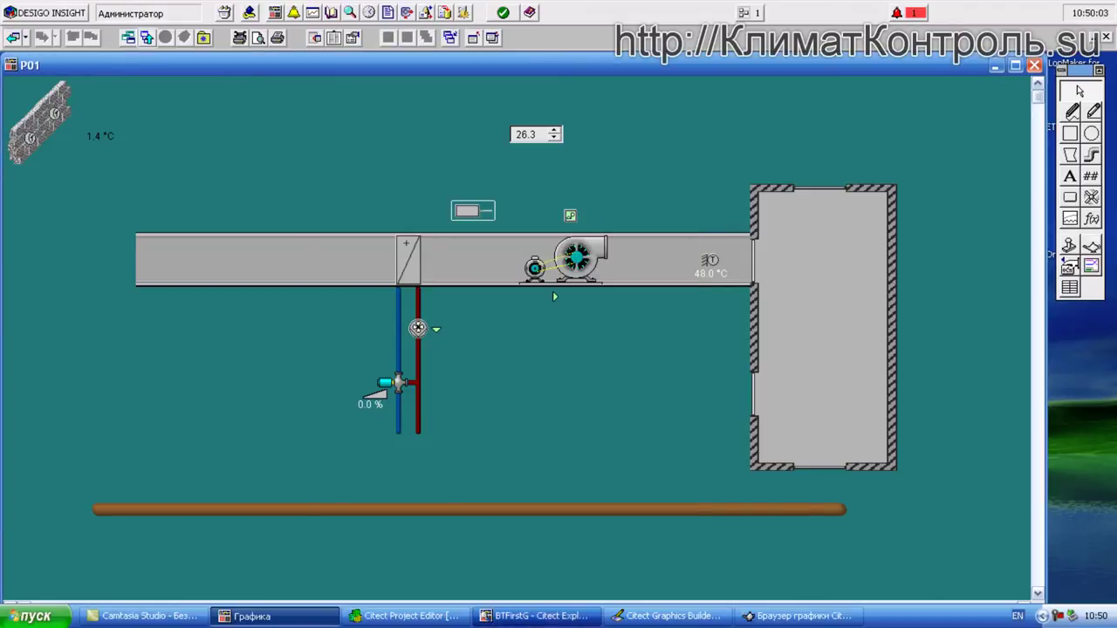
- In Citect Graphics Builder, examine the supply temperature genie on P01 through an enlarged Zoom window, then close the magnifier
{"action": "left_click", "coordinate": [668, 616]}
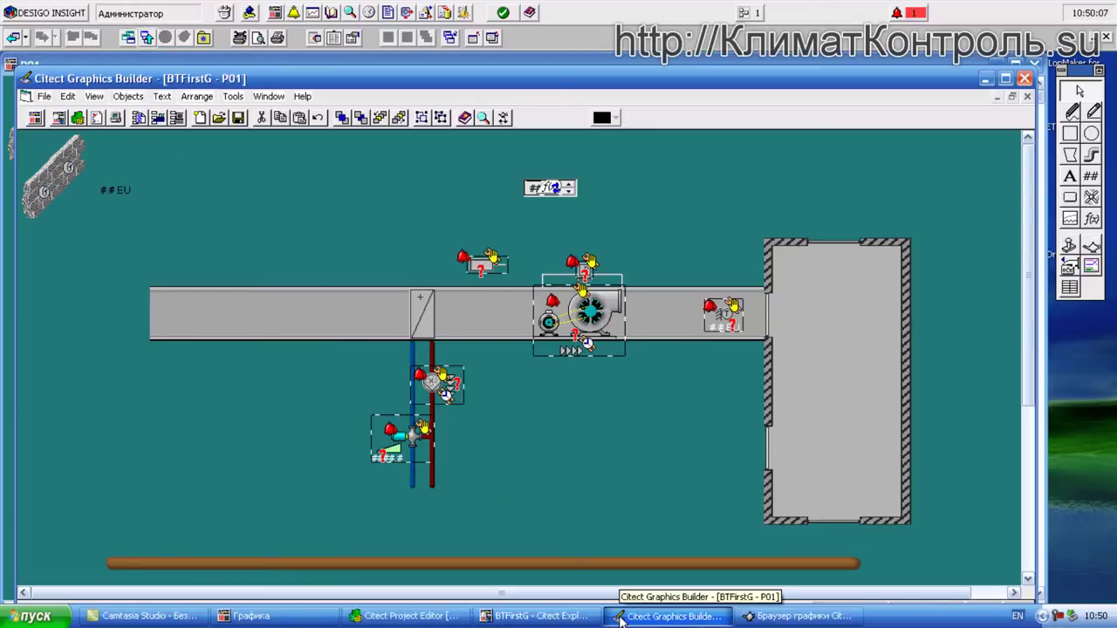
{"action": "left_click", "coordinate": [96, 97]}
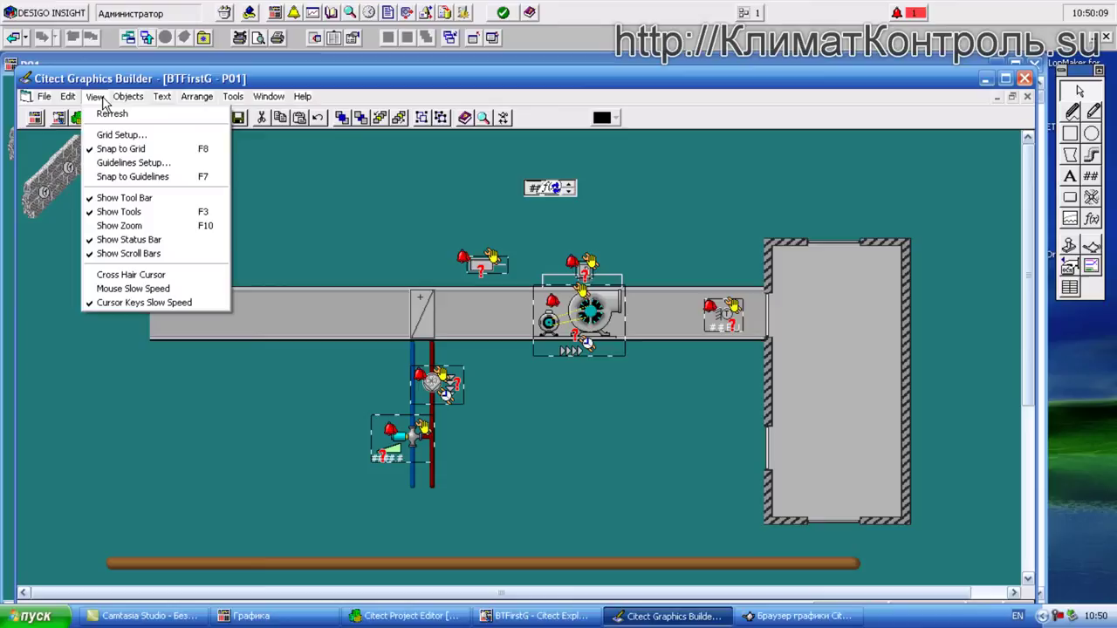
{"action": "mouse_move", "coordinate": [76, 99]}
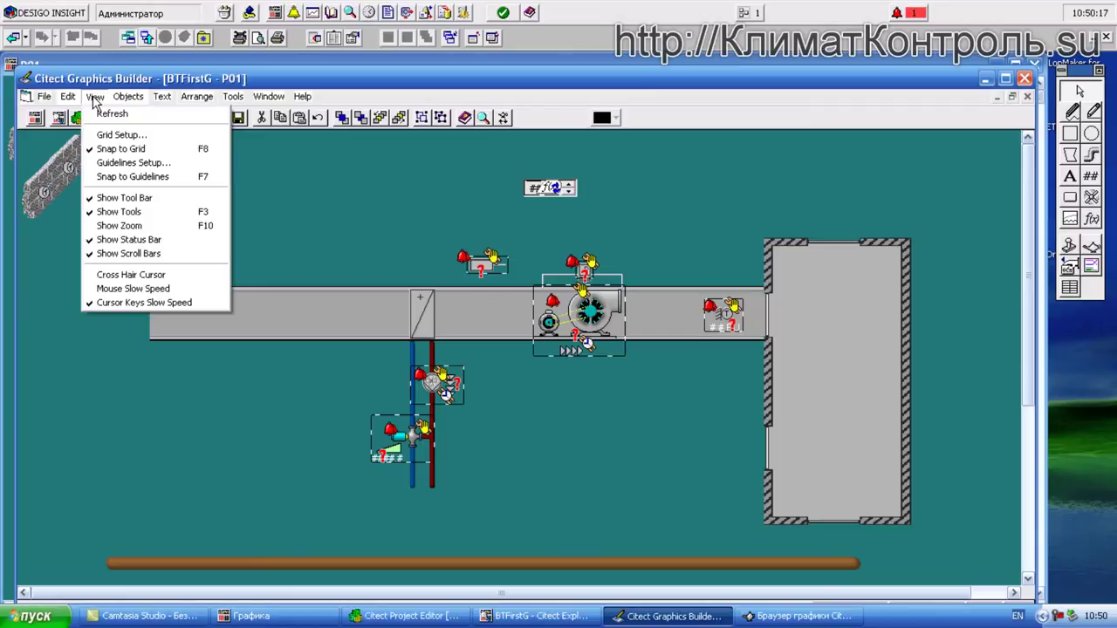
{"action": "left_click", "coordinate": [131, 225]}
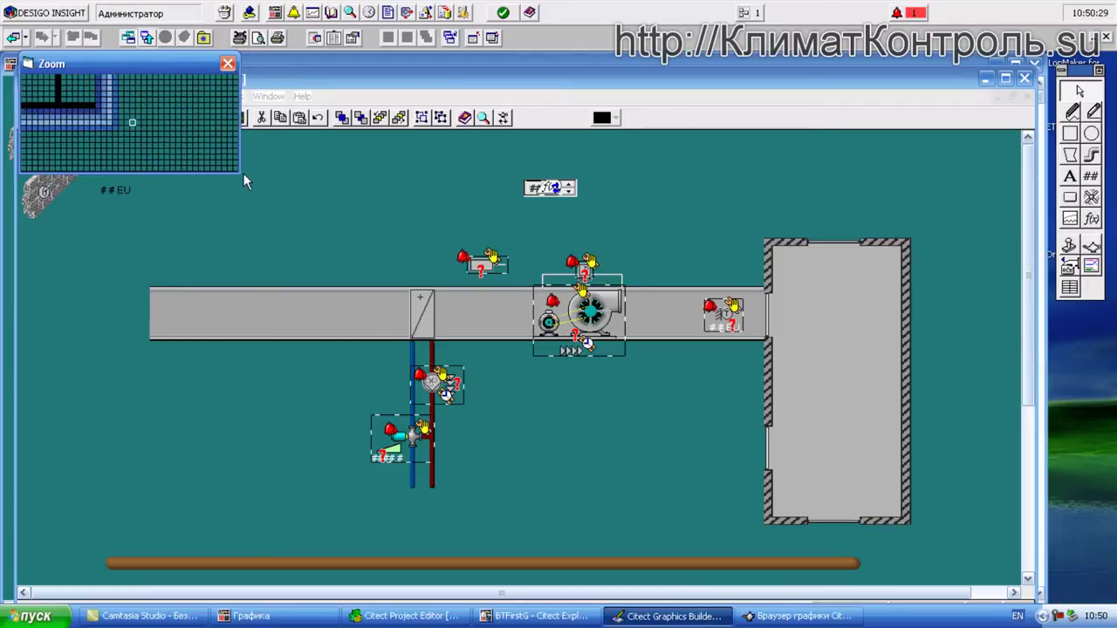
{"action": "left_click_drag", "start_coordinate": [244, 175], "coordinate": [385, 276]}
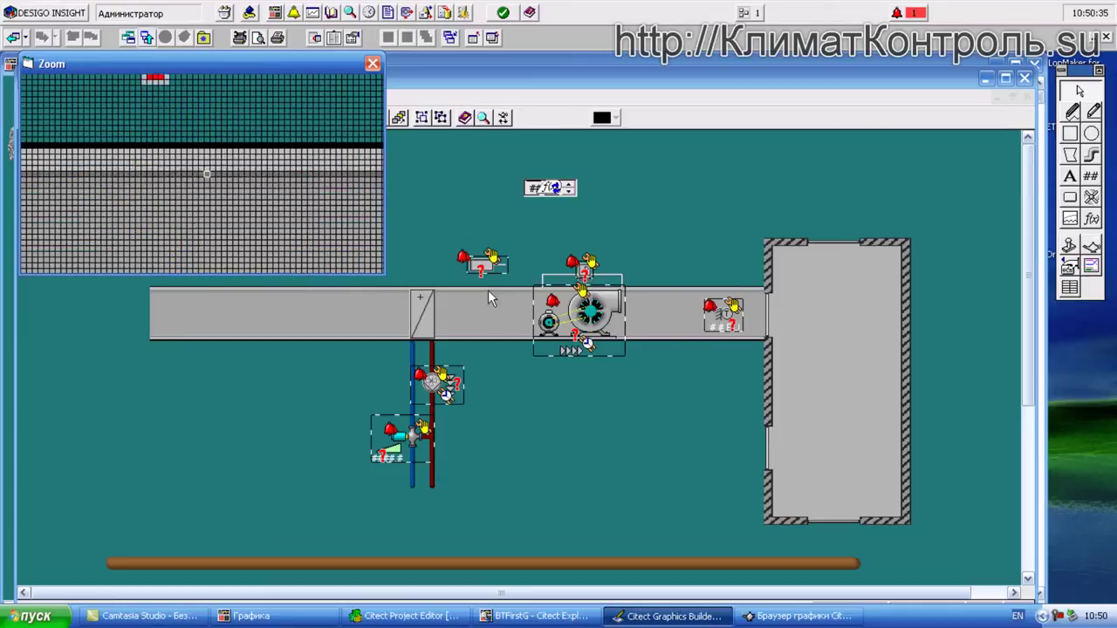
{"action": "left_click_drag", "start_coordinate": [385, 276], "coordinate": [593, 469]}
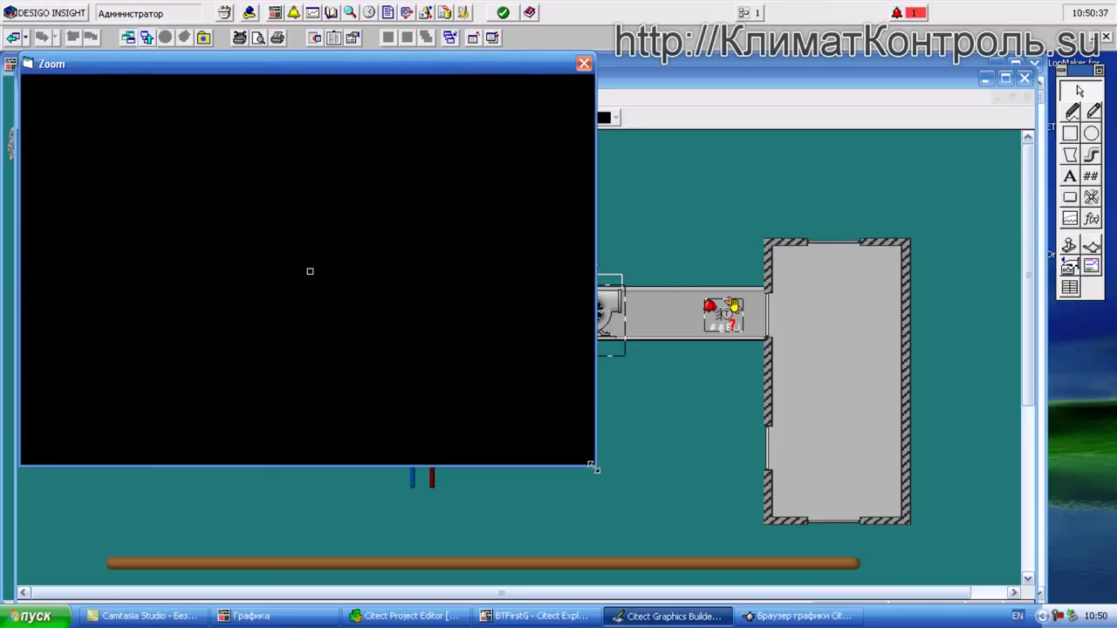
{"action": "left_click", "coordinate": [725, 322]}
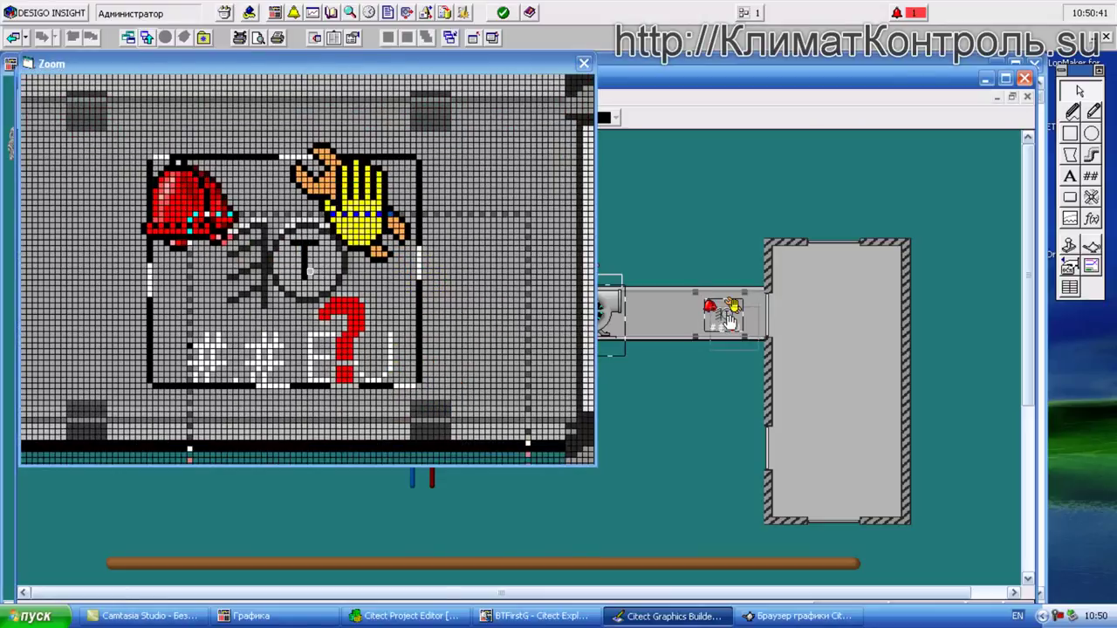
{"action": "left_click_drag", "start_coordinate": [723, 318], "coordinate": [723, 319]}
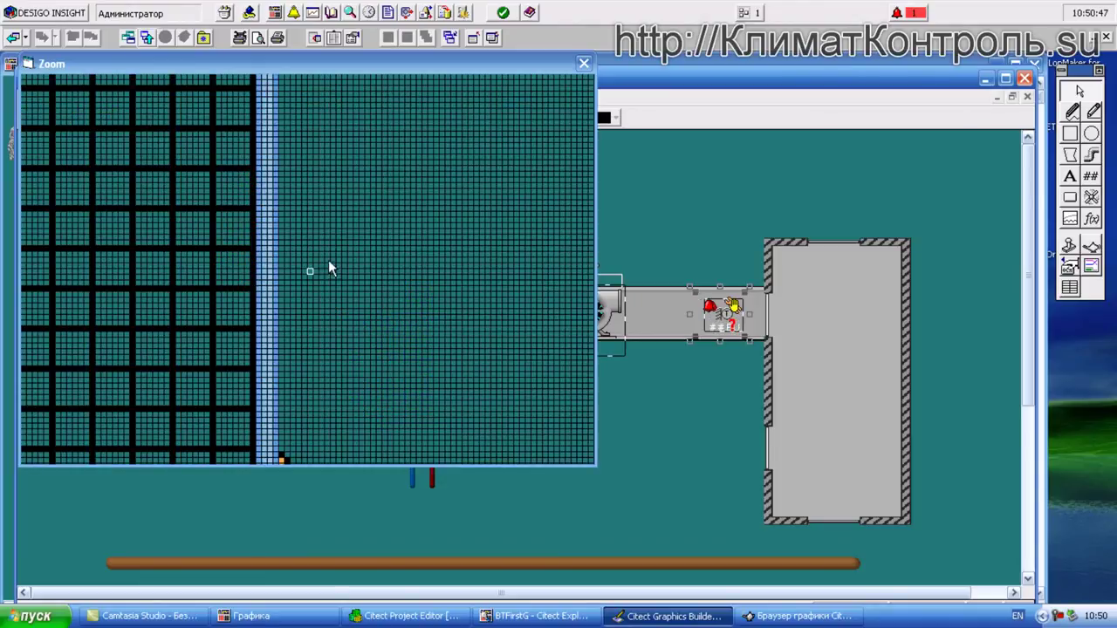
{"action": "left_click", "coordinate": [584, 62]}
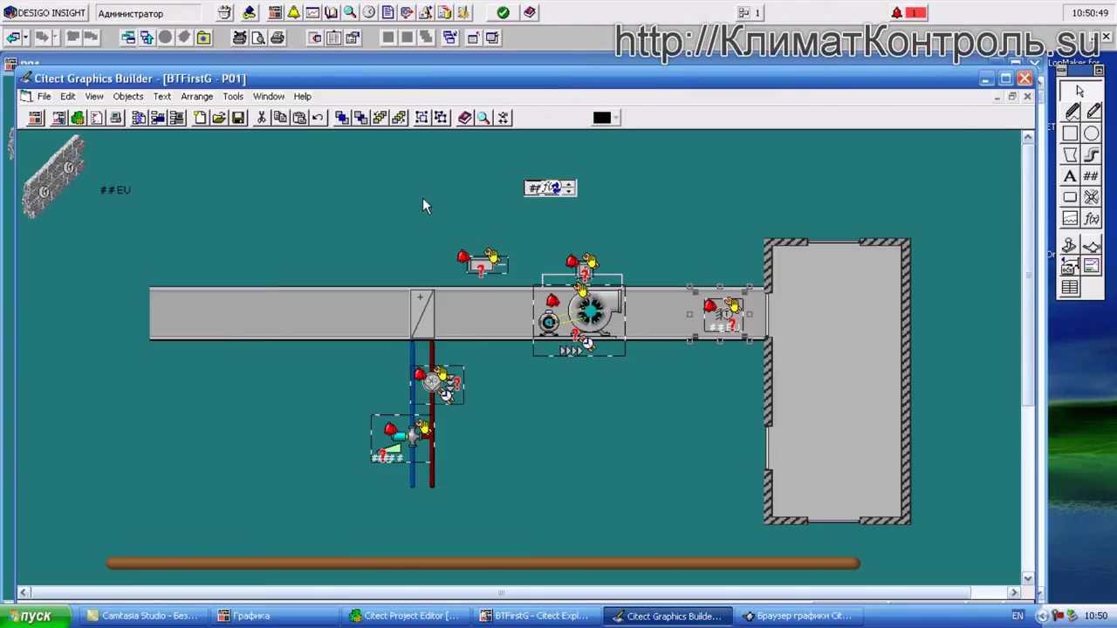
- Review the tag and animation settings of the thermostat genie above the duct without changing them
{"action": "double_click", "coordinate": [476, 81]}
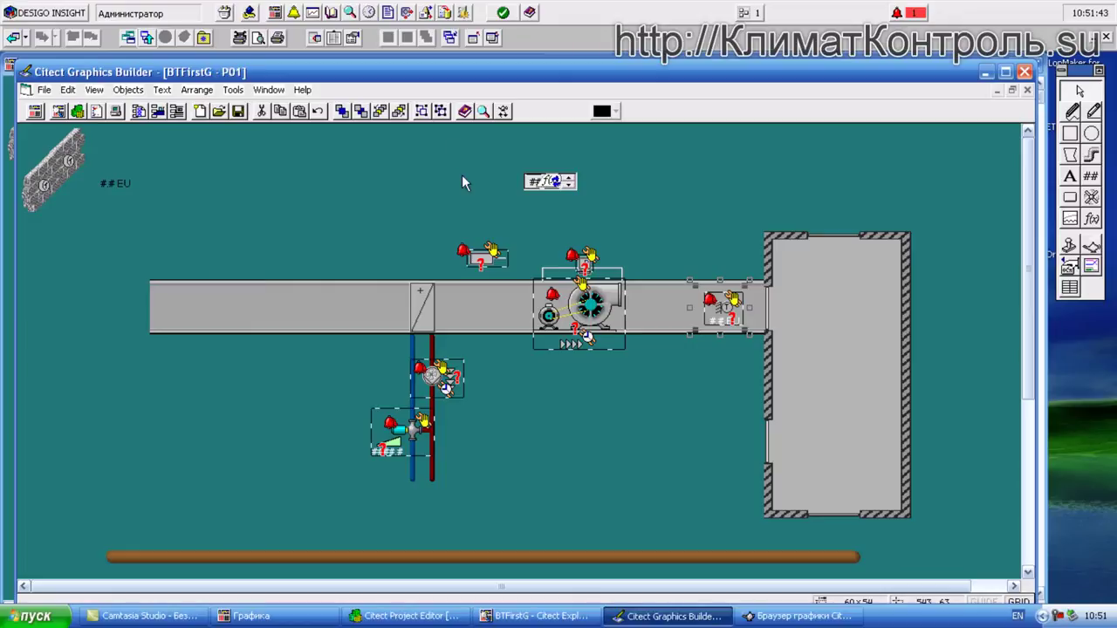
{"action": "double_click", "coordinate": [484, 260]}
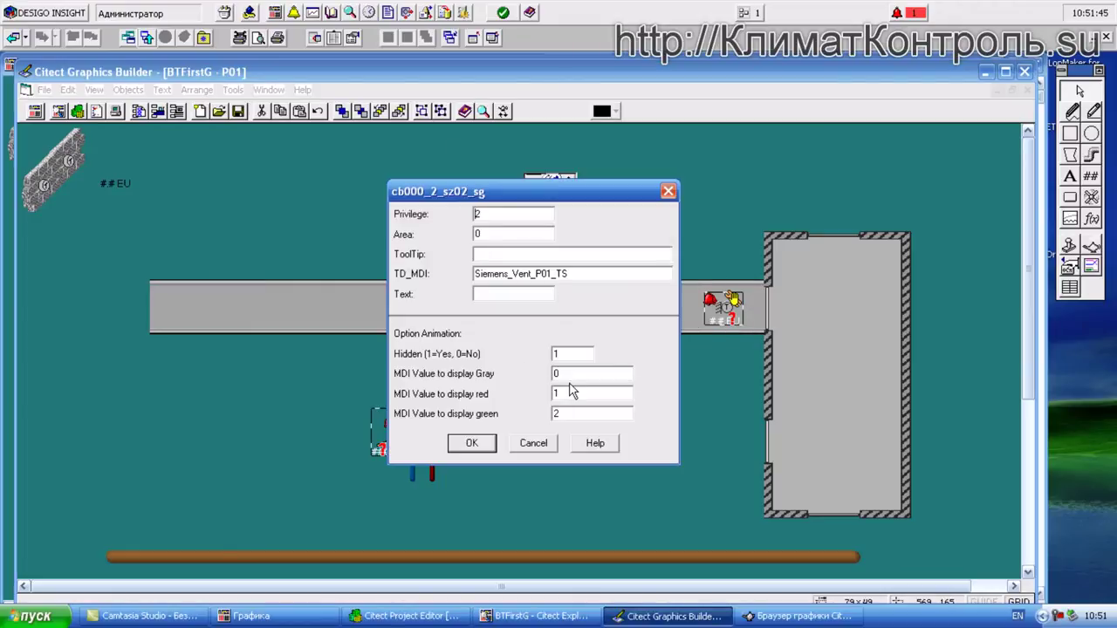
{"action": "left_click", "coordinate": [665, 192]}
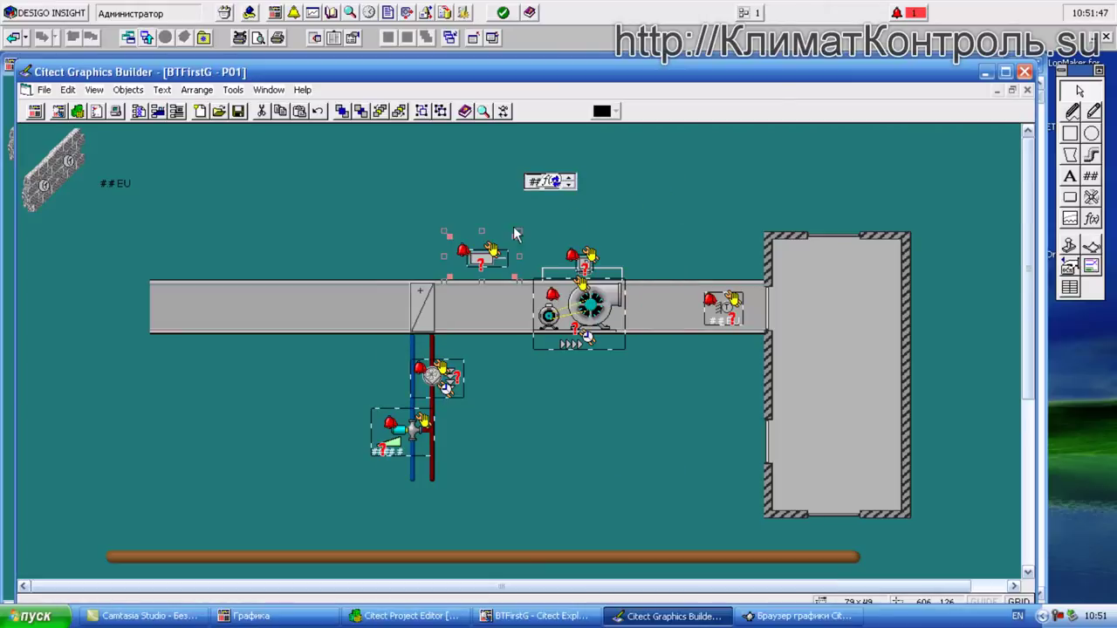
{"action": "double_click", "coordinate": [487, 260]}
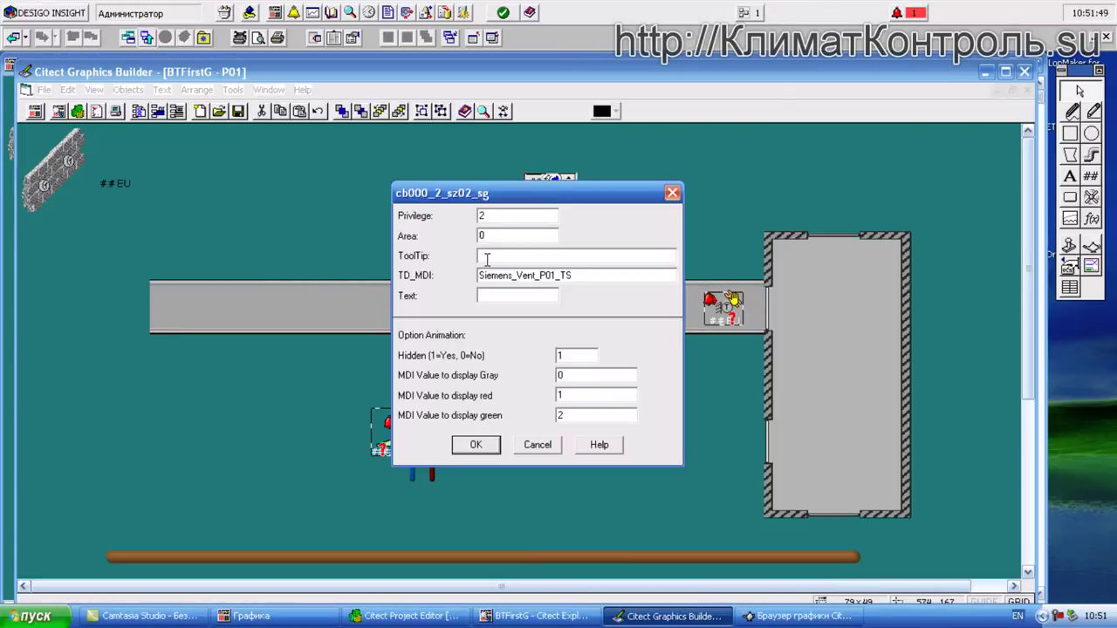
{"action": "left_click", "coordinate": [672, 192]}
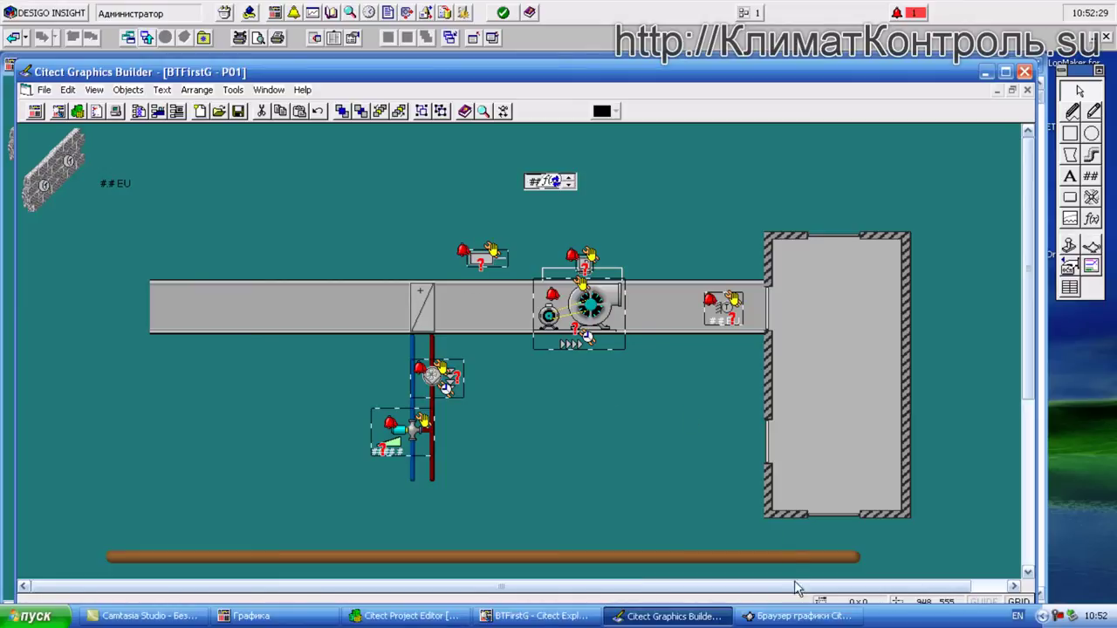
- In the Citect graphics browser, find the yellow manual switch genie wa000_0_pa22_sg in p2_yb000 [Switches] and insert it on page P01
{"action": "left_click", "coordinate": [801, 617]}
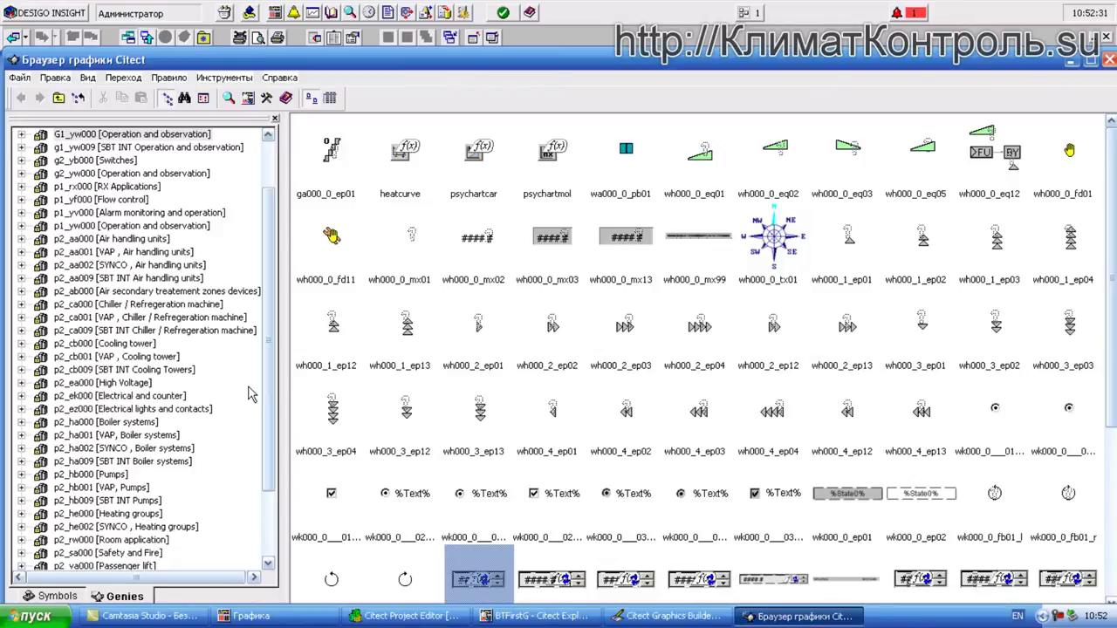
{"action": "scroll", "coordinate": [250, 389], "scroll_direction": "down", "scroll_amount": 3}
{"action": "left_click", "coordinate": [120, 502]}
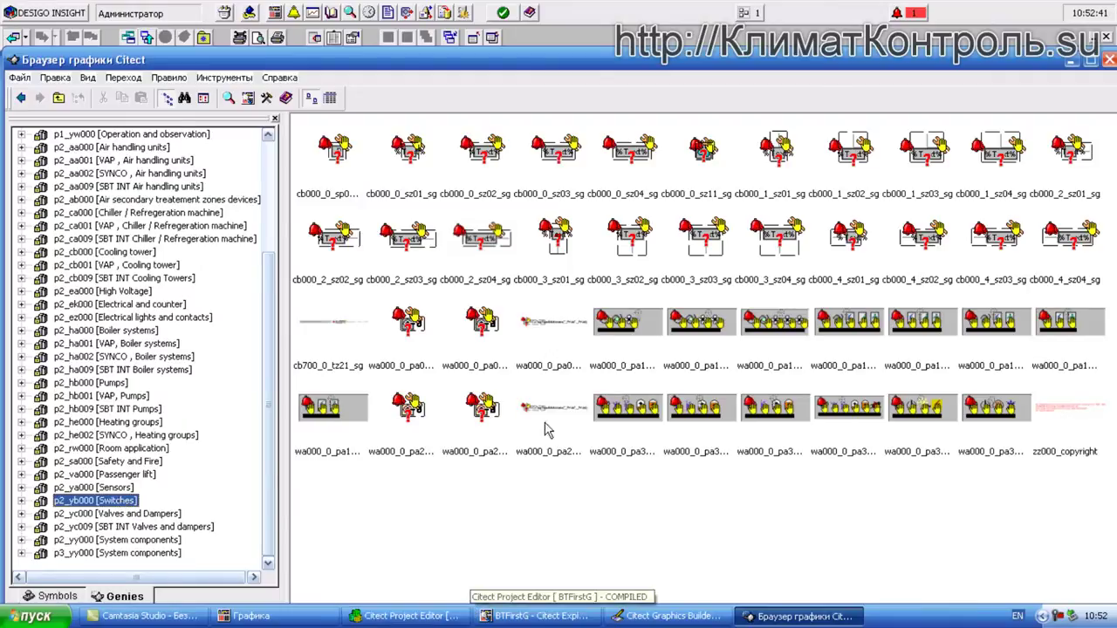
{"action": "left_click", "coordinate": [331, 98]}
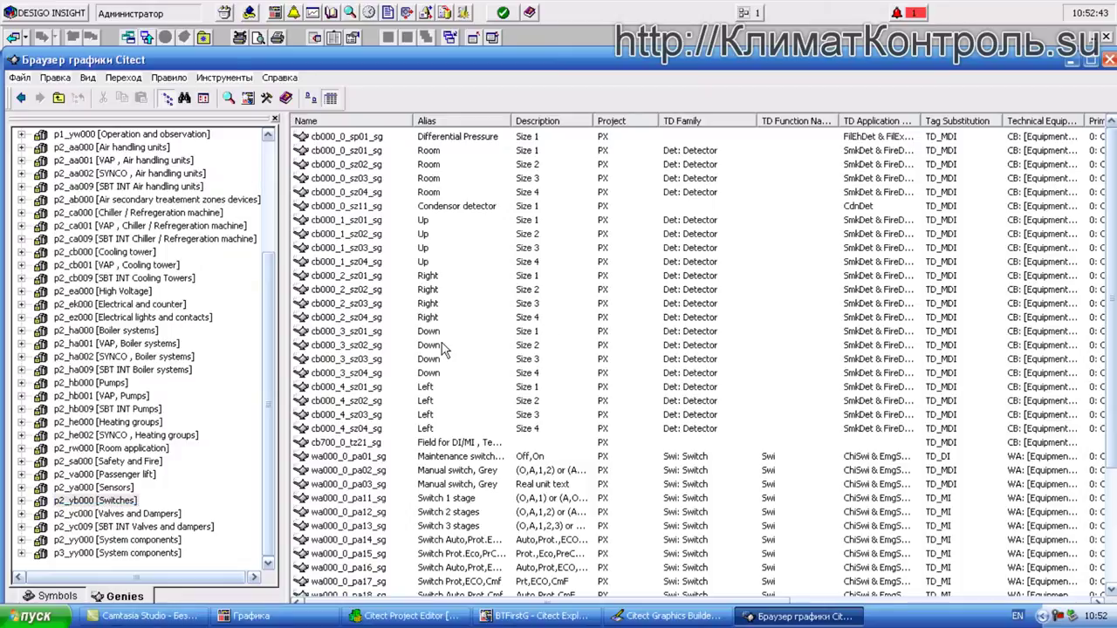
{"action": "scroll", "coordinate": [445, 349], "scroll_direction": "down", "scroll_amount": 4}
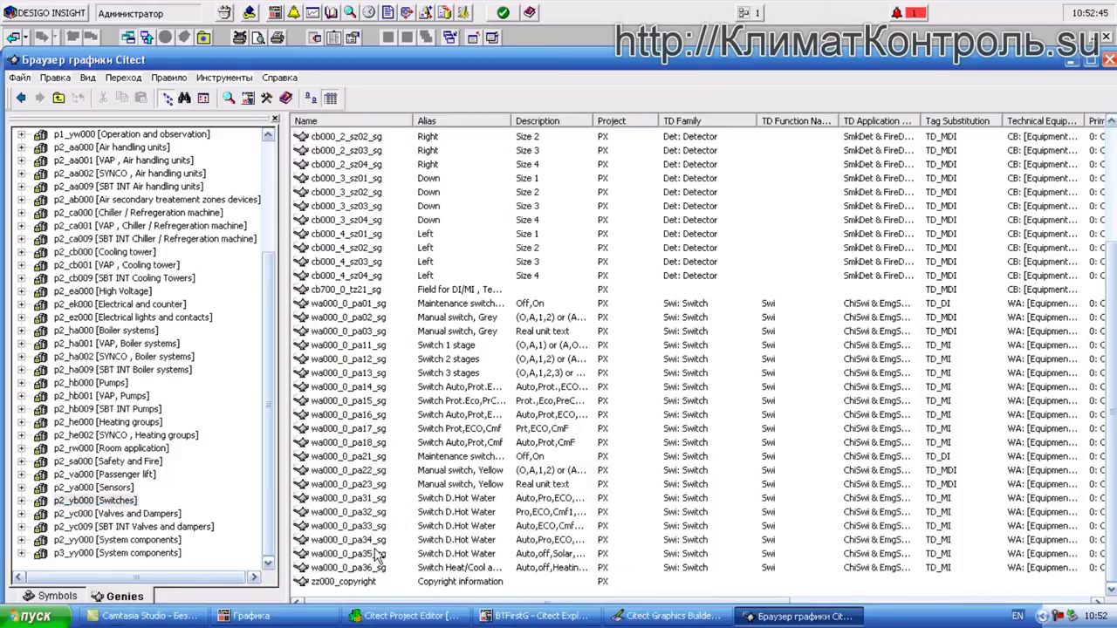
{"action": "double_click", "coordinate": [374, 472]}
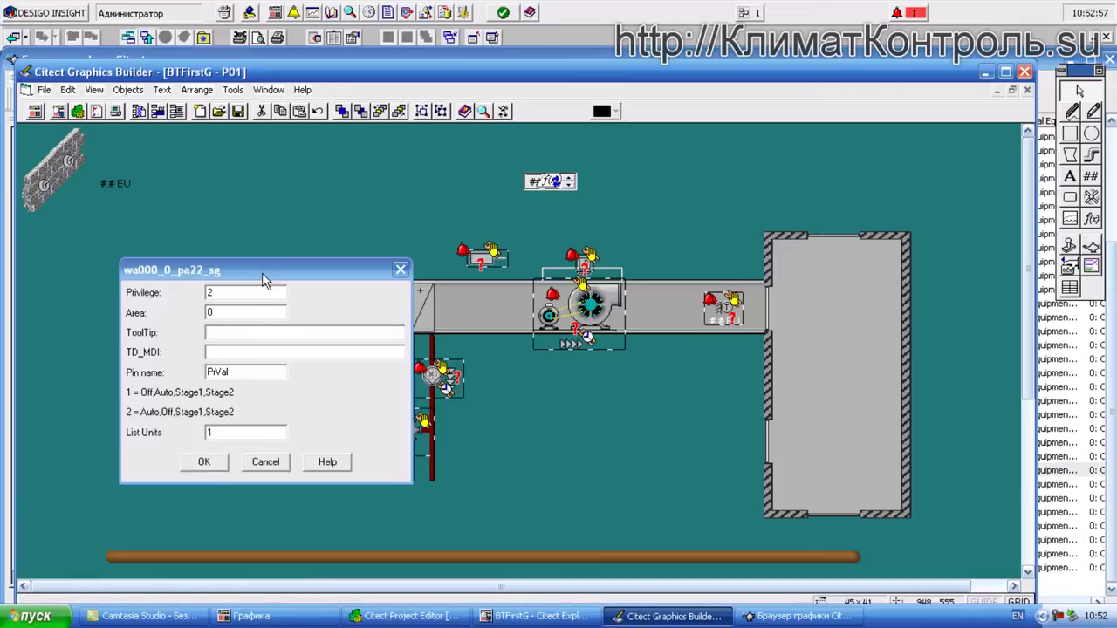
{"action": "left_click_drag", "start_coordinate": [258, 267], "coordinate": [434, 263]}
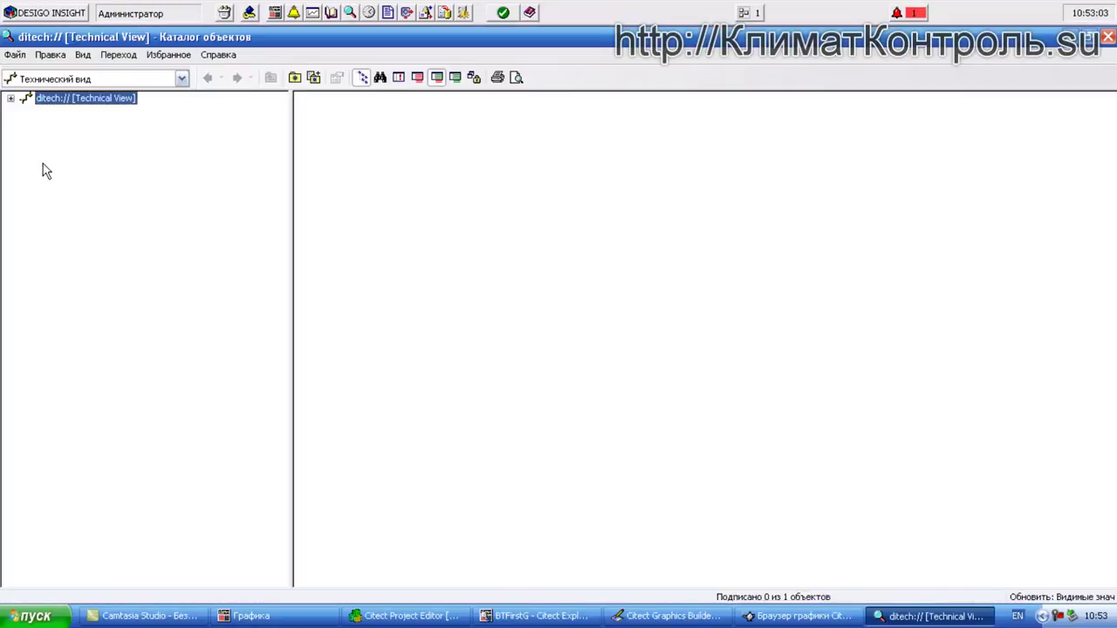
- In the object catalog's Technical View, copy the Citect tag of LocalF under Siemens, Vent, P01, then close the catalog
{"action": "left_click", "coordinate": [26, 112]}
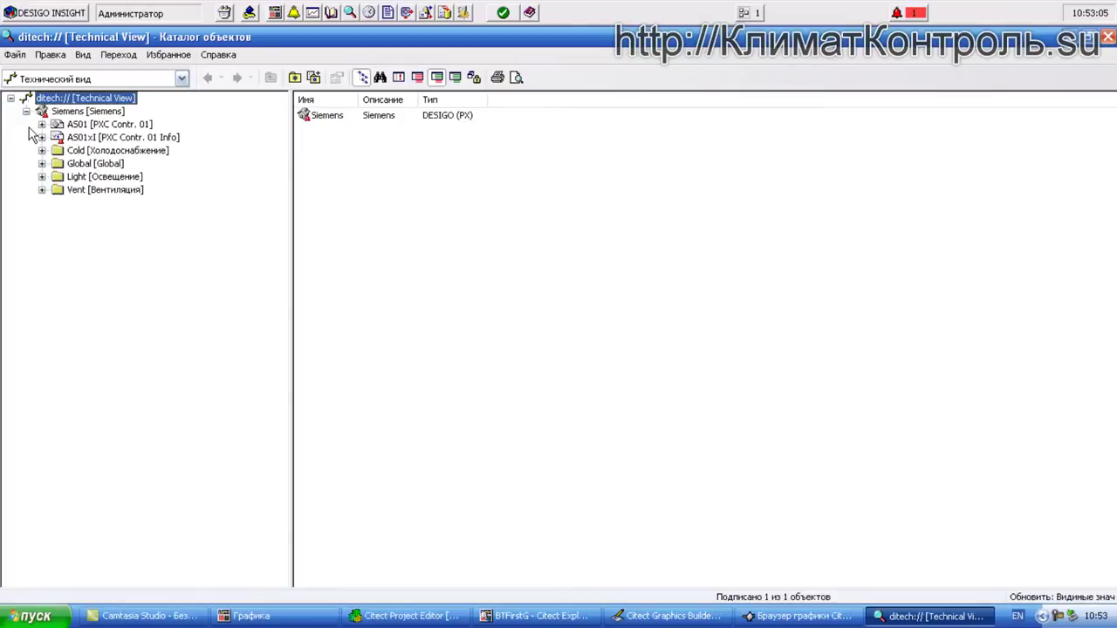
{"action": "left_click", "coordinate": [42, 190]}
{"action": "left_click", "coordinate": [56, 202]}
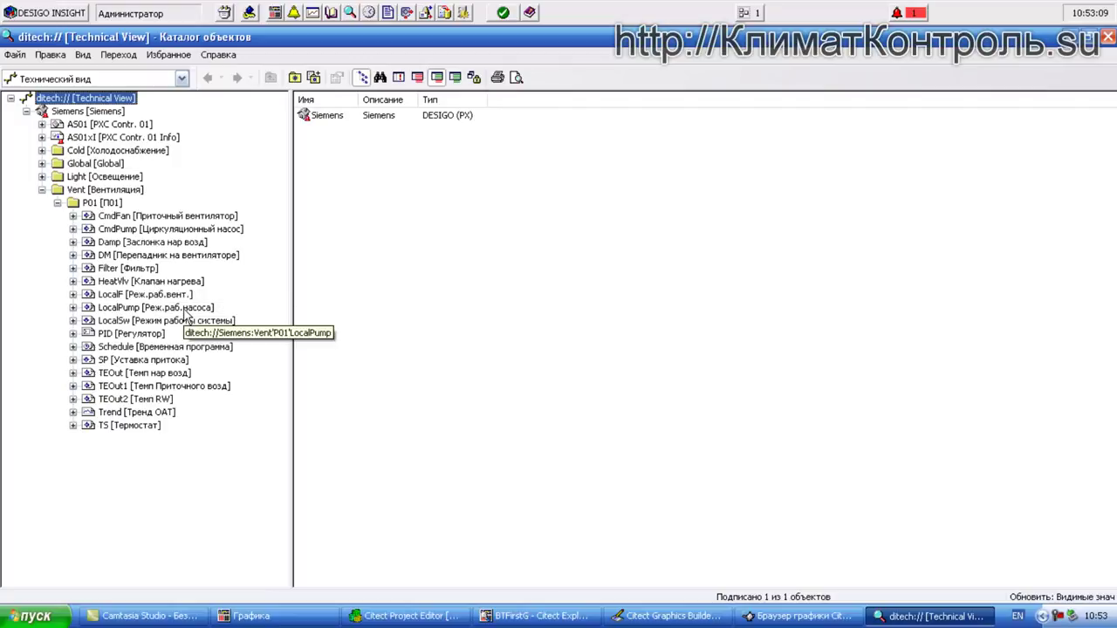
{"action": "left_click", "coordinate": [163, 296]}
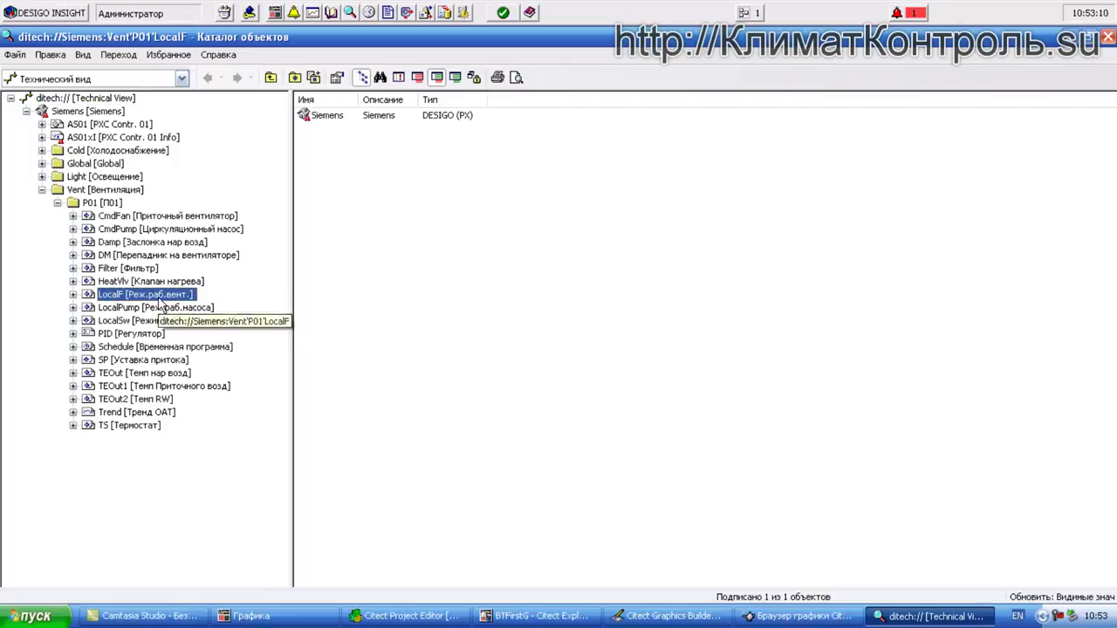
{"action": "right_click", "coordinate": [87, 295]}
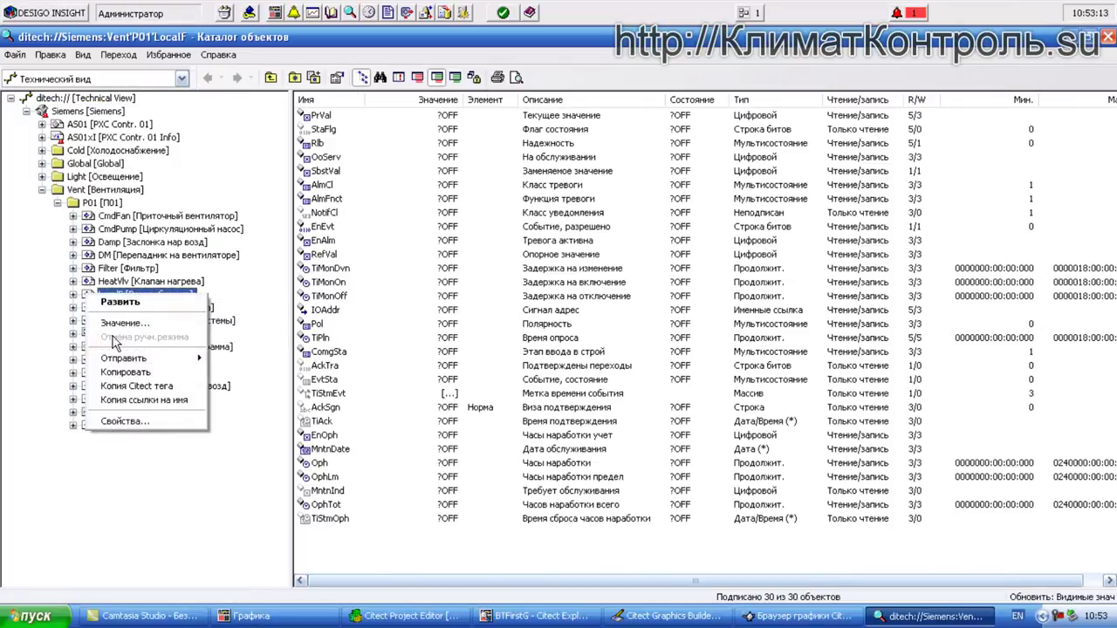
{"action": "left_click", "coordinate": [145, 386]}
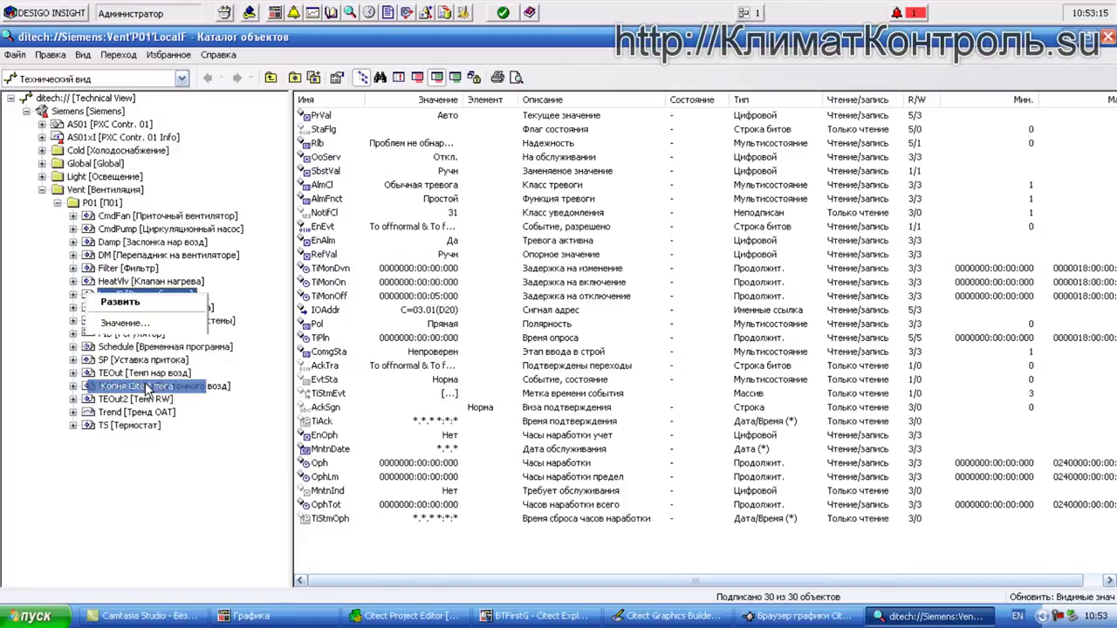
{"action": "left_click", "coordinate": [1108, 36]}
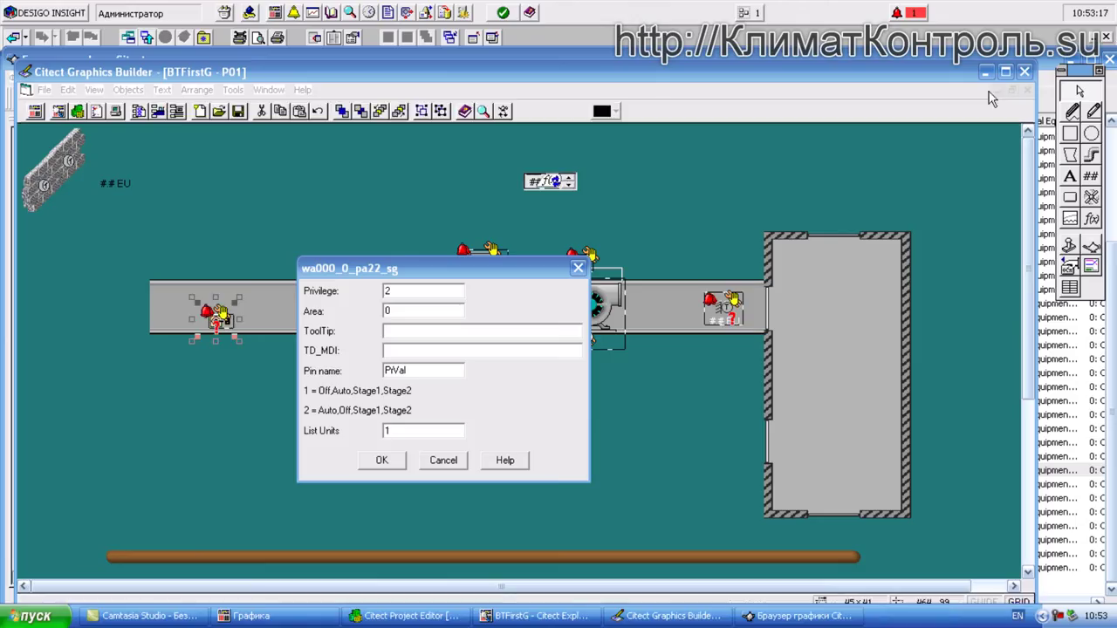
- Assign Siemens_Vent_P01_LocalF as the TD_MDI of the switch genie and move the genie above the duct, beside the setpoint field
{"action": "right_click", "coordinate": [397, 350]}
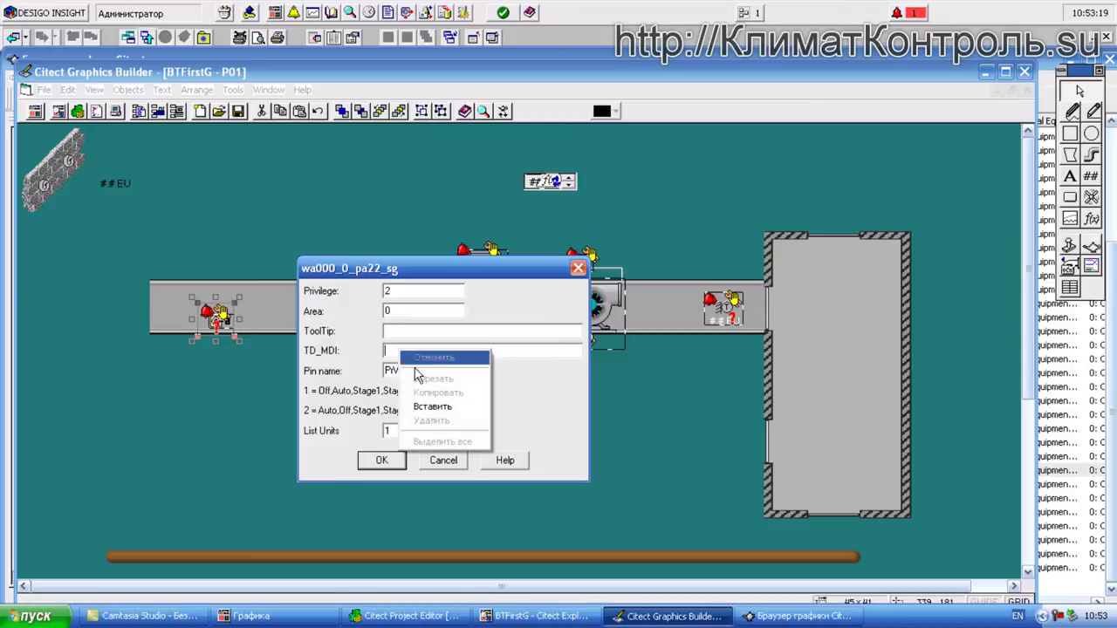
{"action": "left_click", "coordinate": [454, 410]}
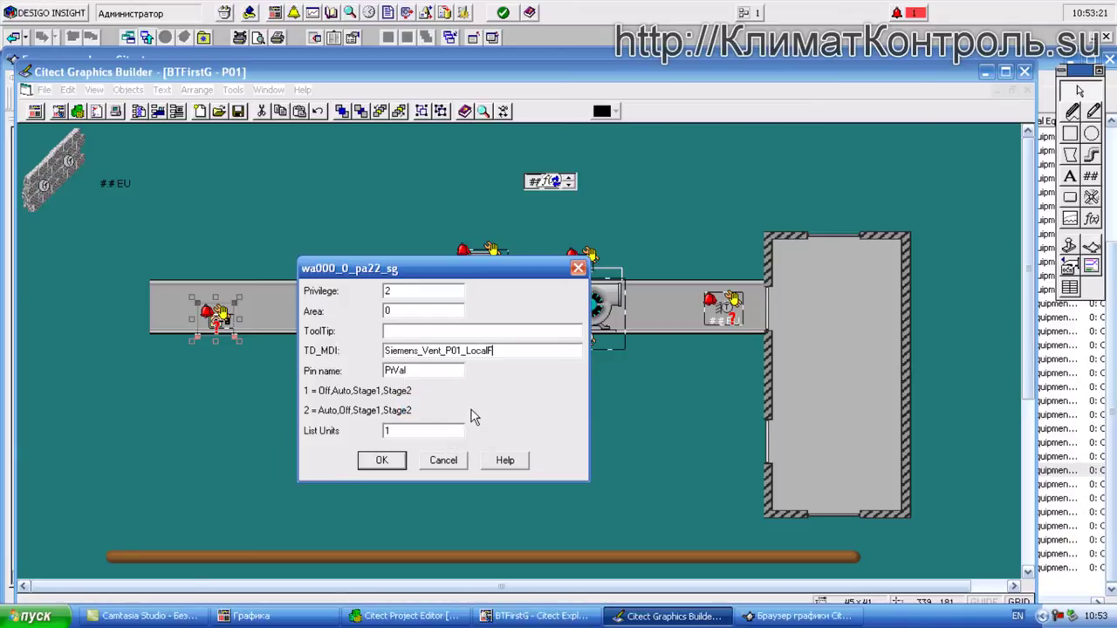
{"action": "left_click", "coordinate": [392, 464]}
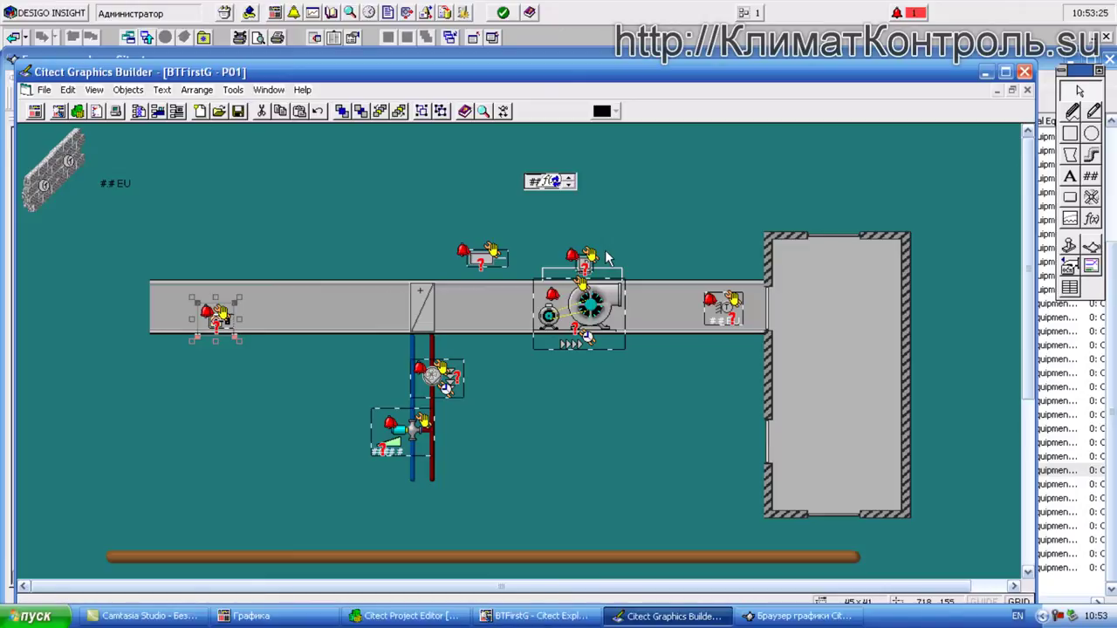
{"action": "left_click_drag", "start_coordinate": [217, 323], "coordinate": [373, 182]}
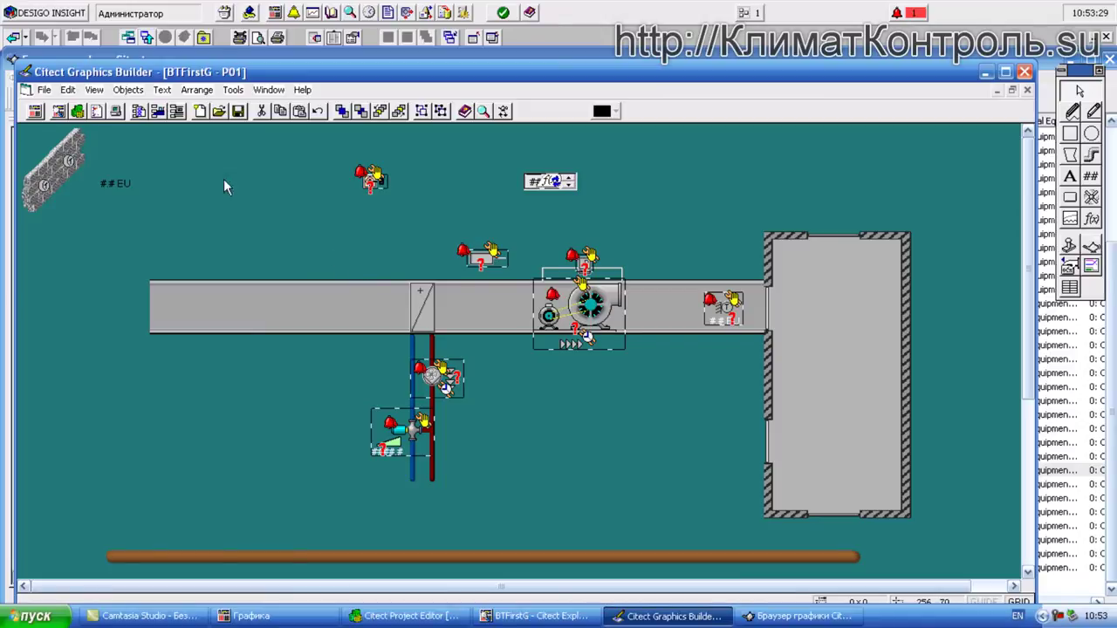
- Save page P01, compile the BTFirstG project in Citect Project Editor and complete the postcompilation
{"action": "left_click", "coordinate": [237, 110]}
{"action": "left_click", "coordinate": [409, 617]}
{"action": "left_click", "coordinate": [253, 130]}
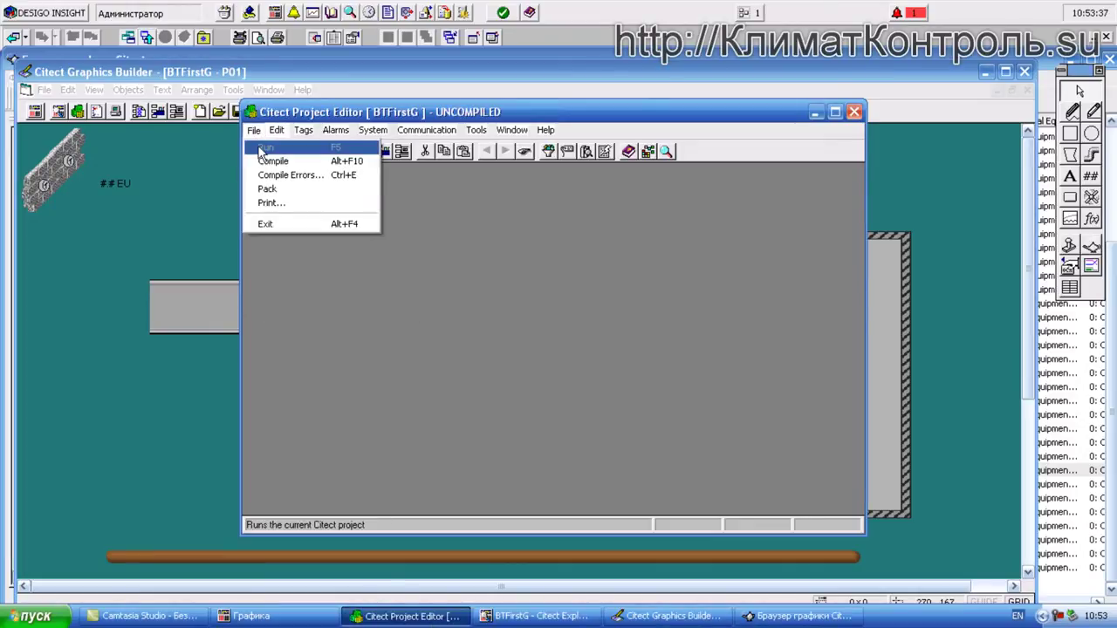
{"action": "left_click", "coordinate": [265, 161]}
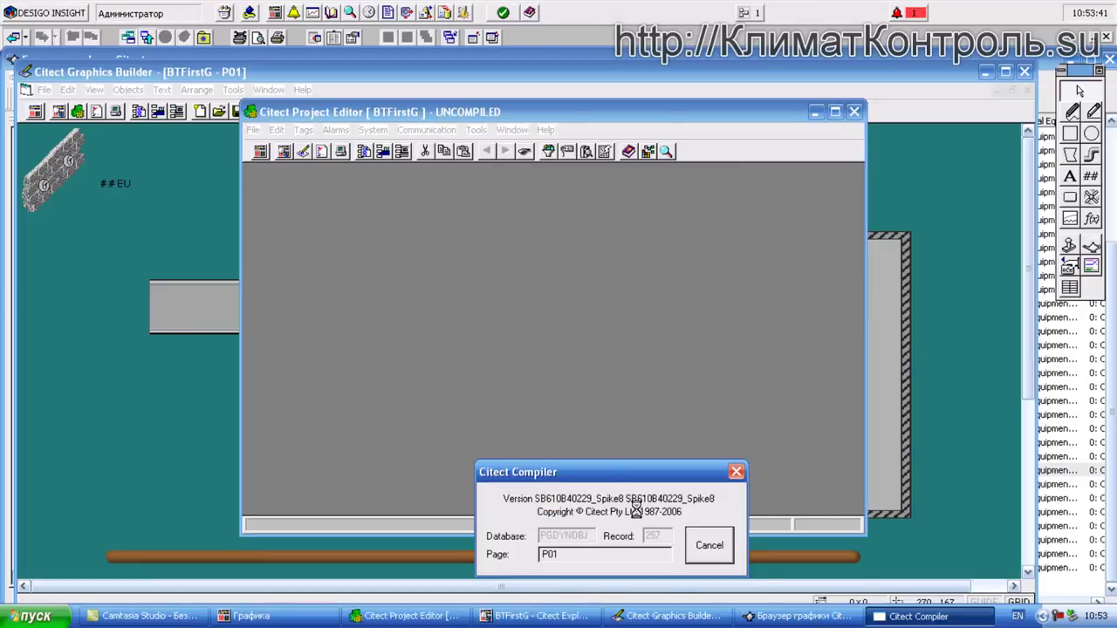
{"action": "left_click", "coordinate": [563, 372]}
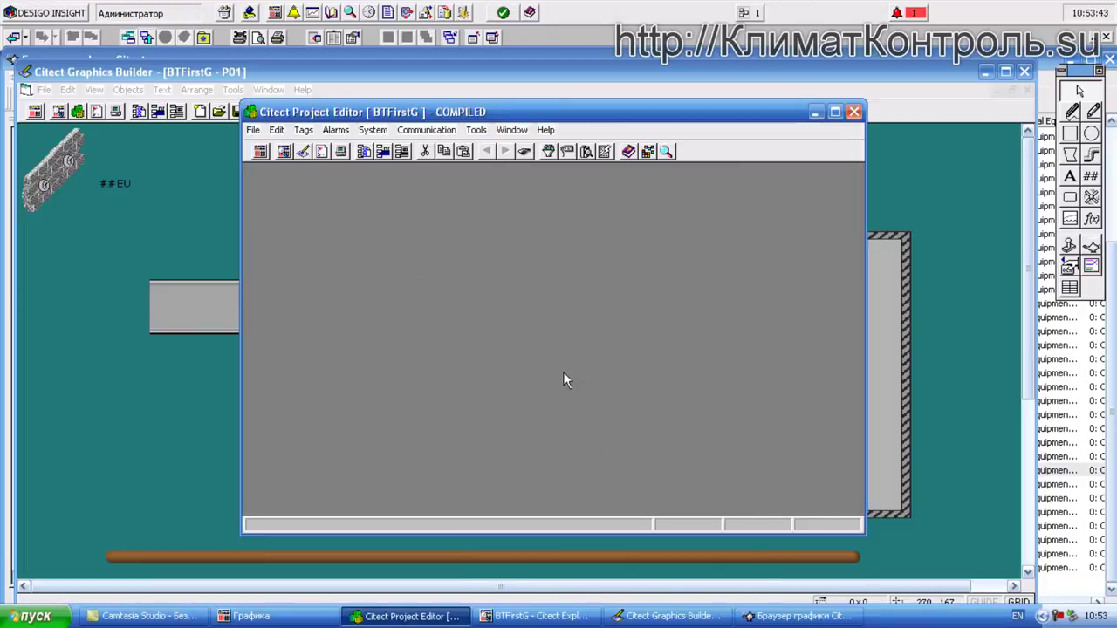
{"action": "left_click", "coordinate": [608, 410]}
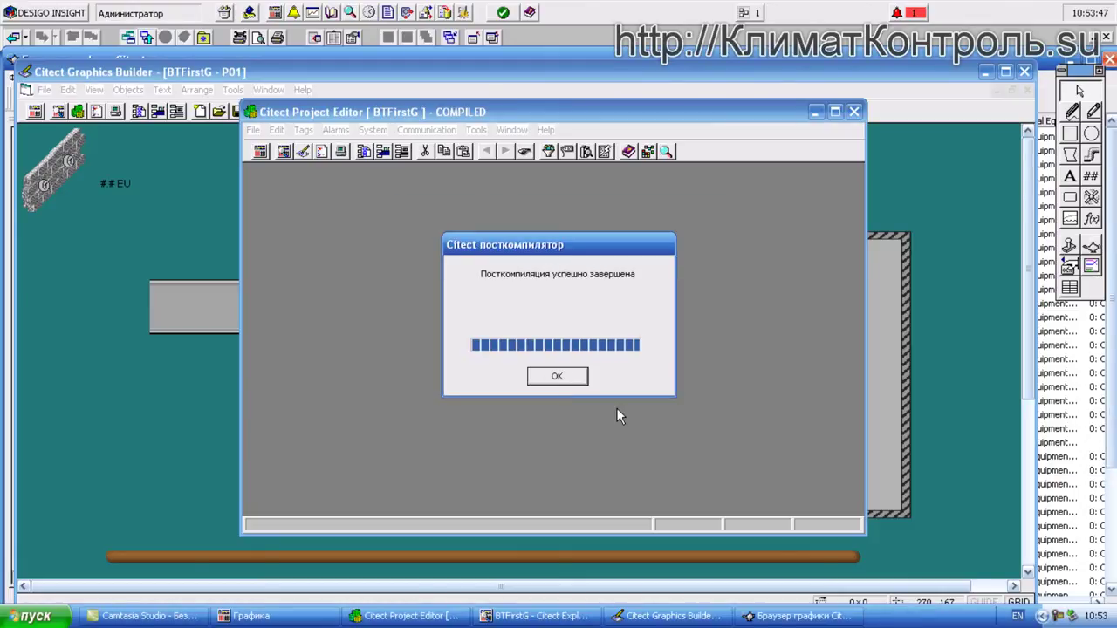
{"action": "left_click", "coordinate": [558, 377]}
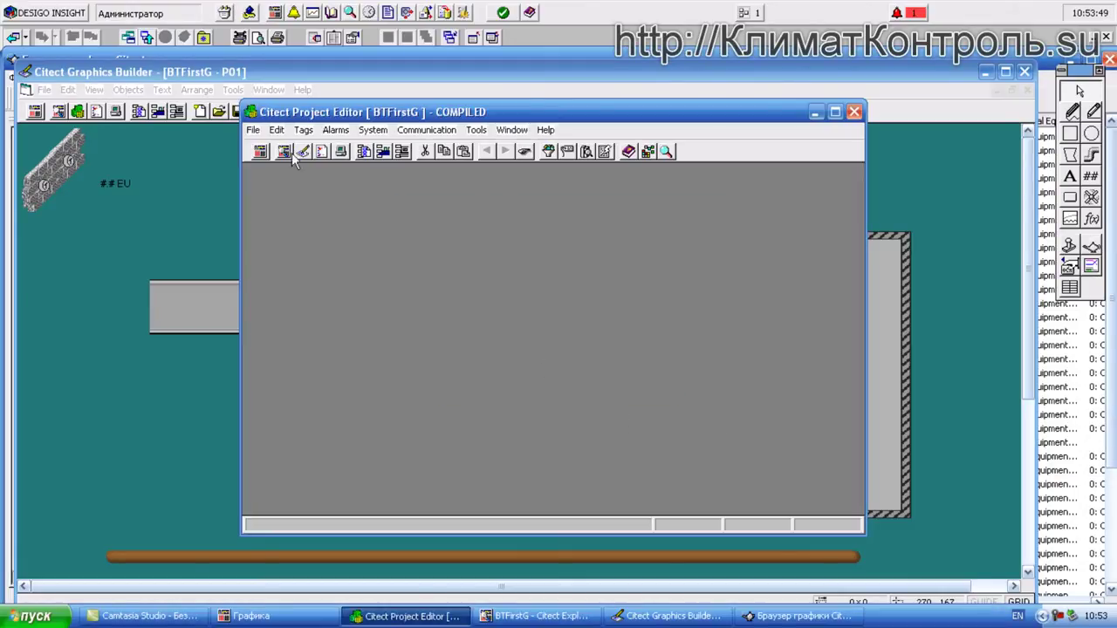
- Open the P01 ventilation page at runtime, inspect the fan mode switch's detail window and close it
{"action": "left_click", "coordinate": [146, 37]}
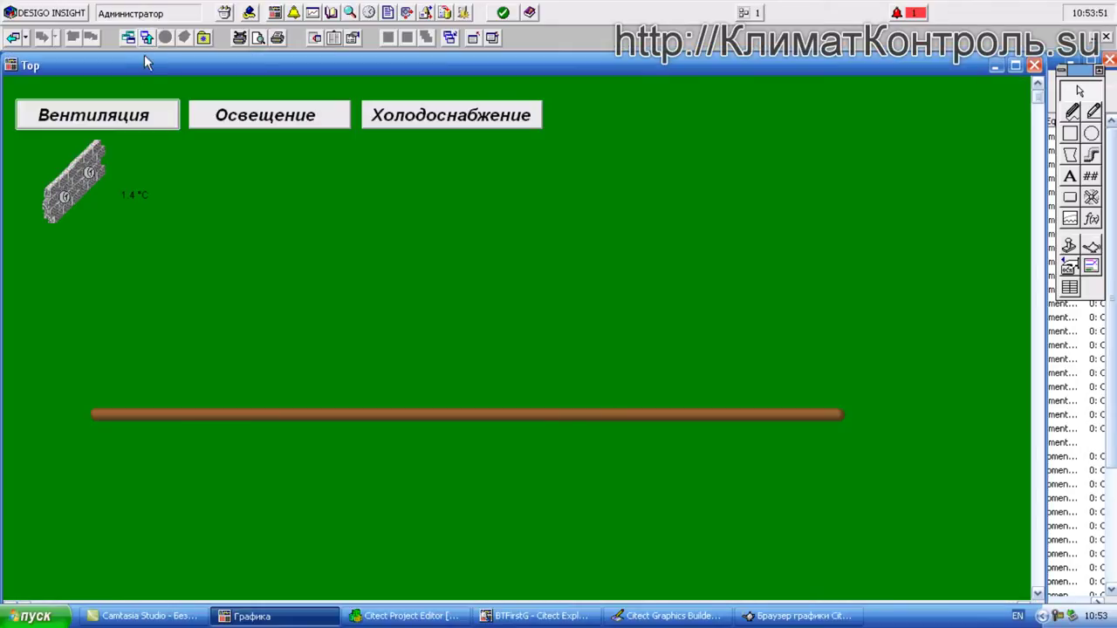
{"action": "left_click", "coordinate": [106, 115]}
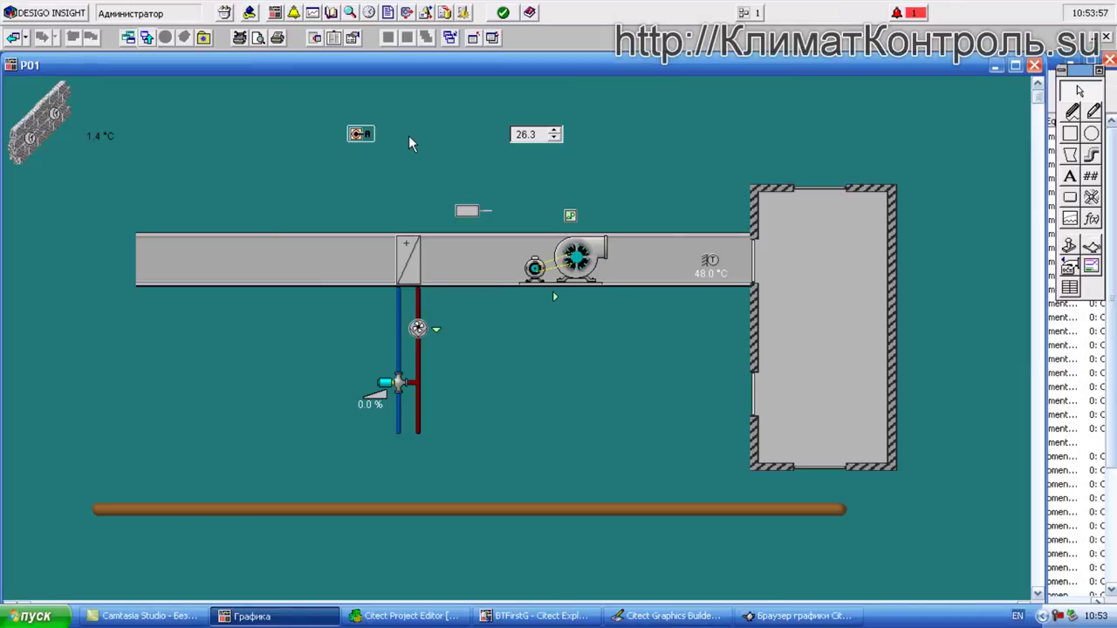
{"action": "left_click", "coordinate": [361, 135]}
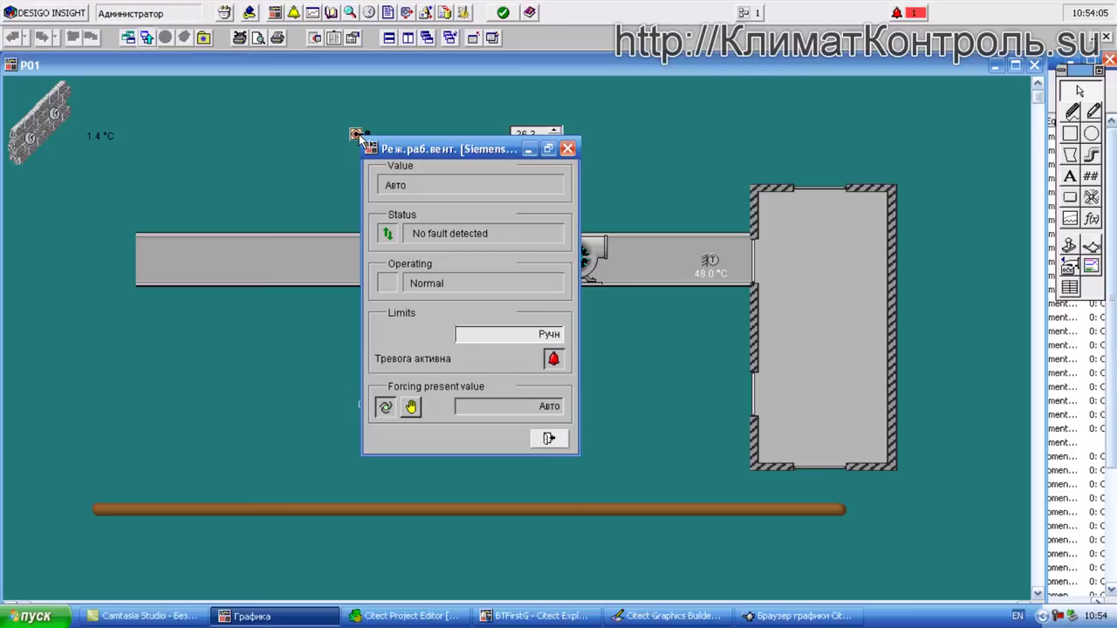
{"action": "left_click_drag", "start_coordinate": [463, 148], "coordinate": [428, 131]}
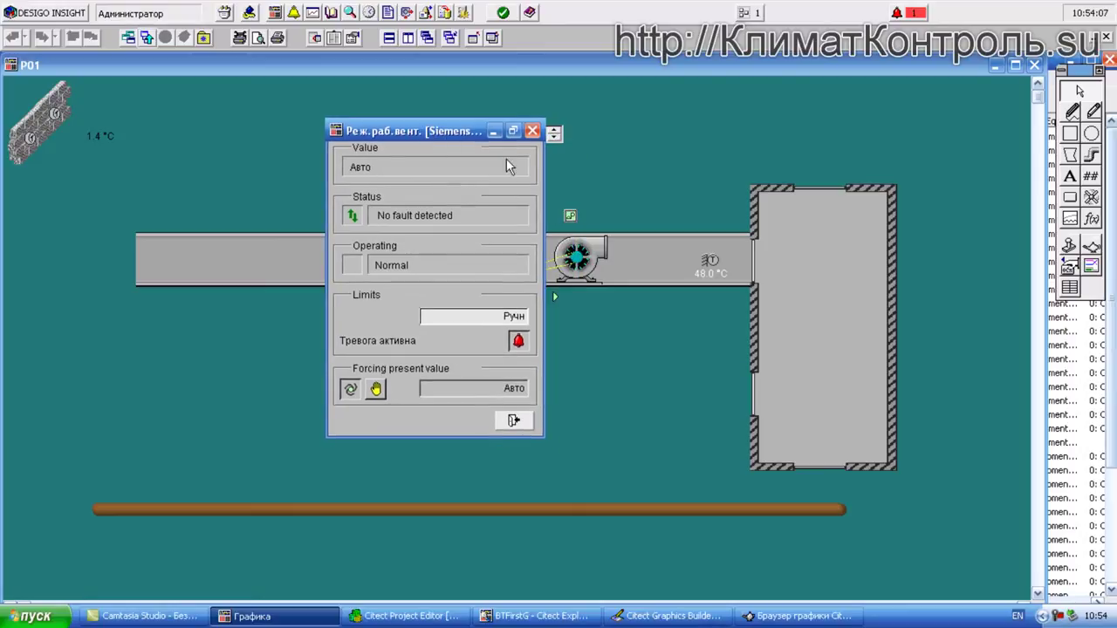
{"action": "left_click", "coordinate": [531, 131]}
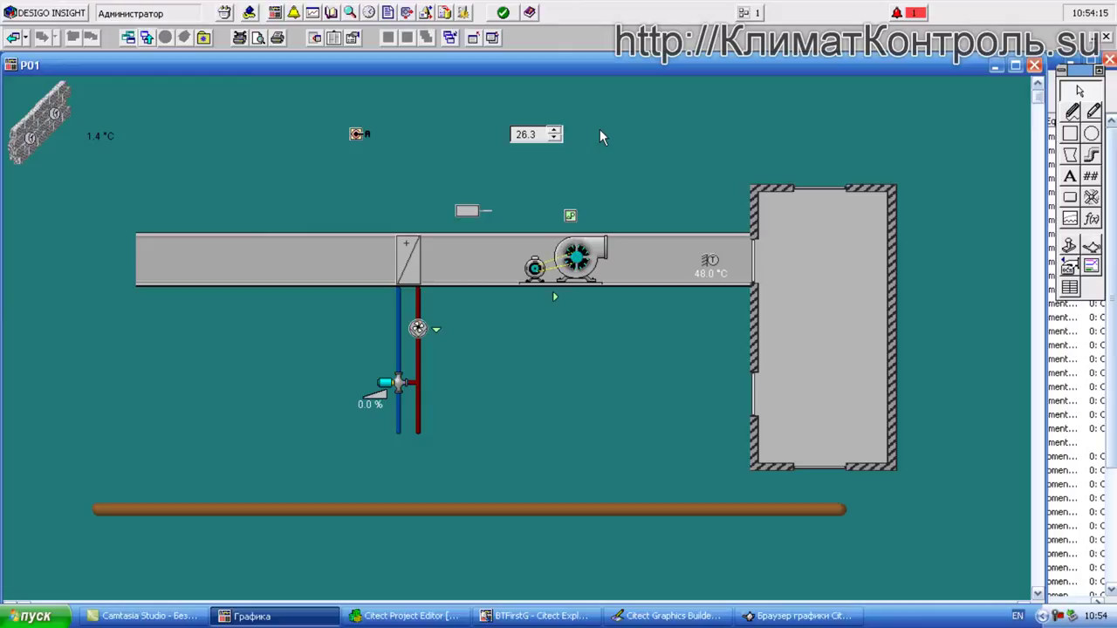
- Force the fan mode switch's present value to Ручн from its detail window and dismiss the alarm event
{"action": "left_click", "coordinate": [359, 134]}
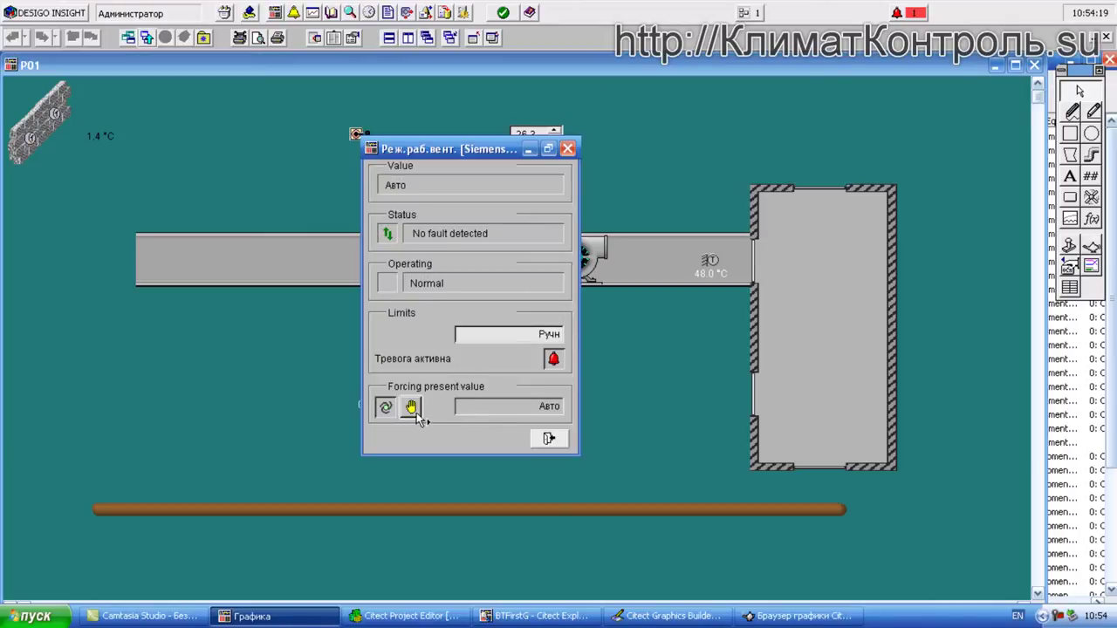
{"action": "left_click", "coordinate": [412, 408]}
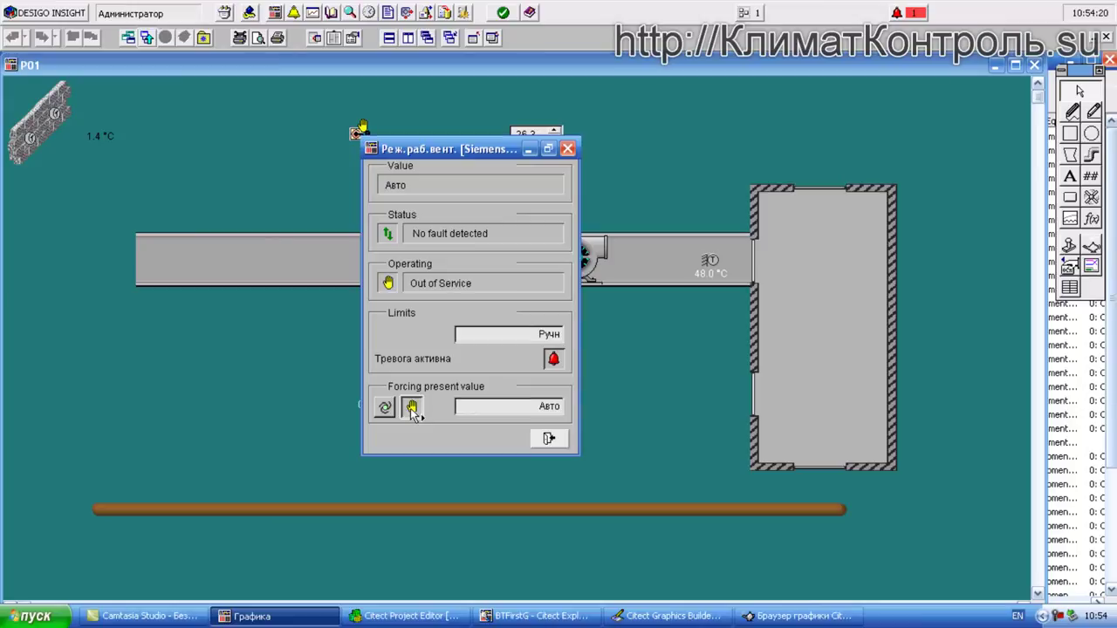
{"action": "left_click", "coordinate": [534, 411]}
{"action": "left_click", "coordinate": [567, 418]}
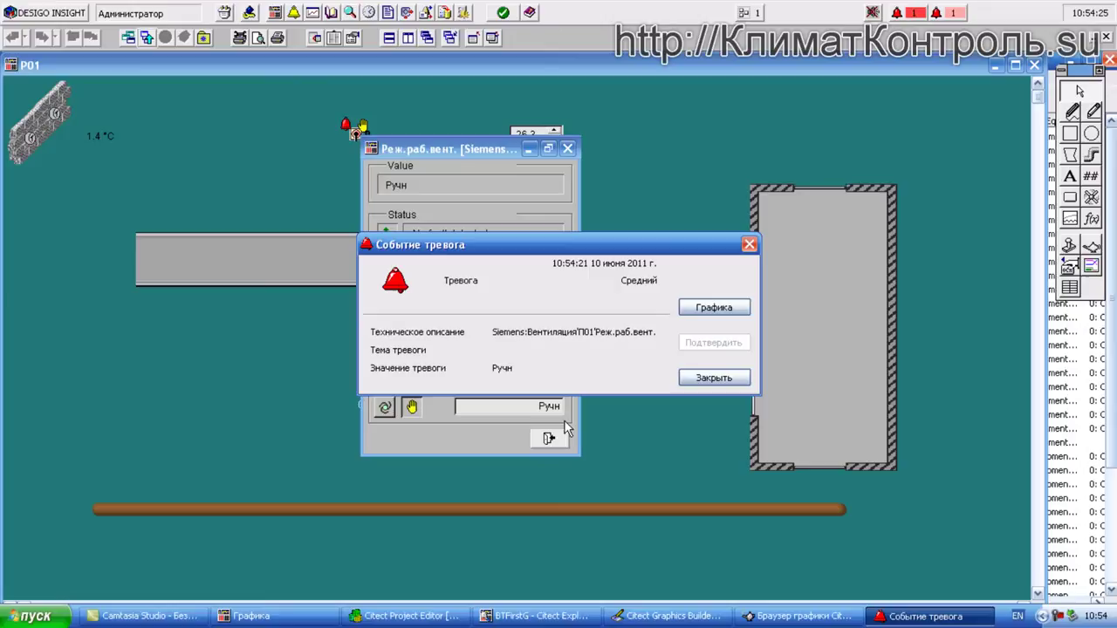
{"action": "left_click", "coordinate": [703, 378]}
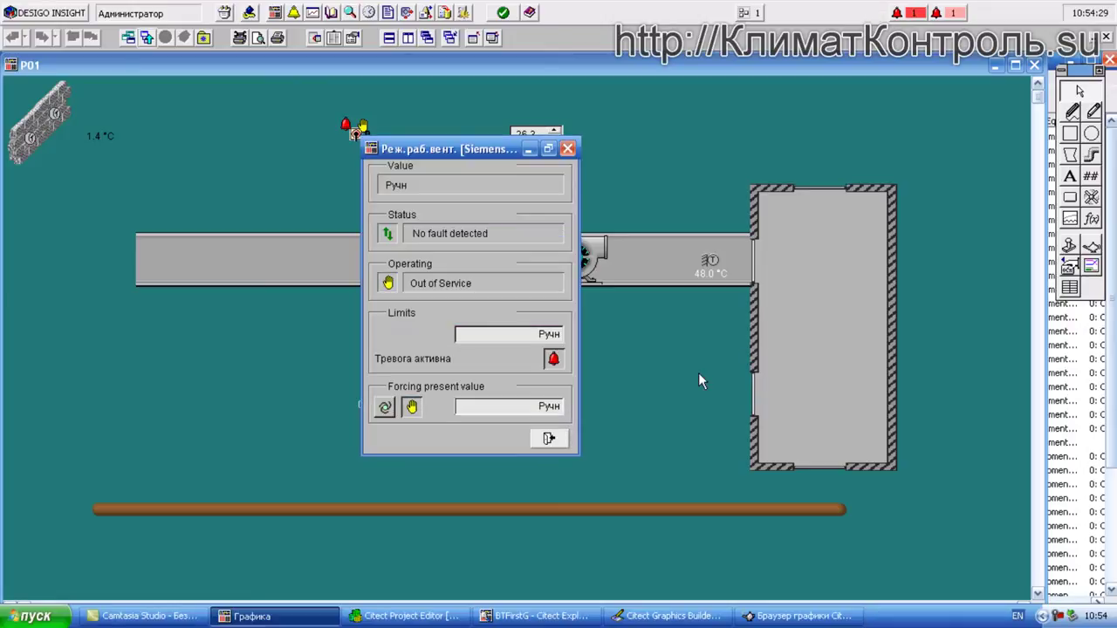
- Release the fan mode switch's manual override back to automatic operation and close its detail window
{"action": "left_click", "coordinate": [548, 410]}
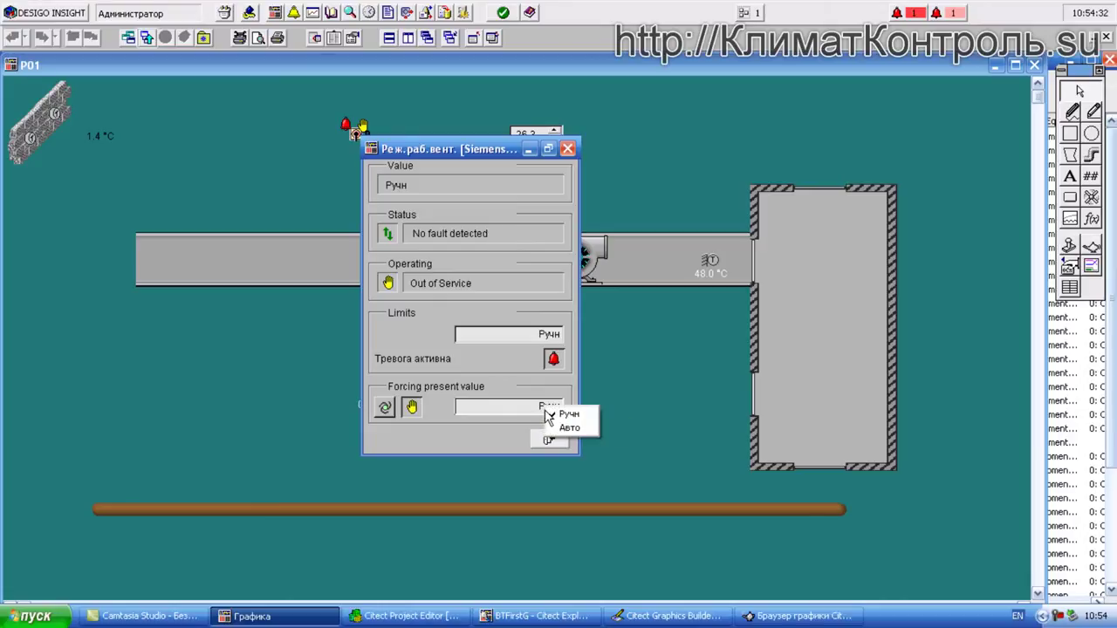
{"action": "left_click", "coordinate": [385, 408]}
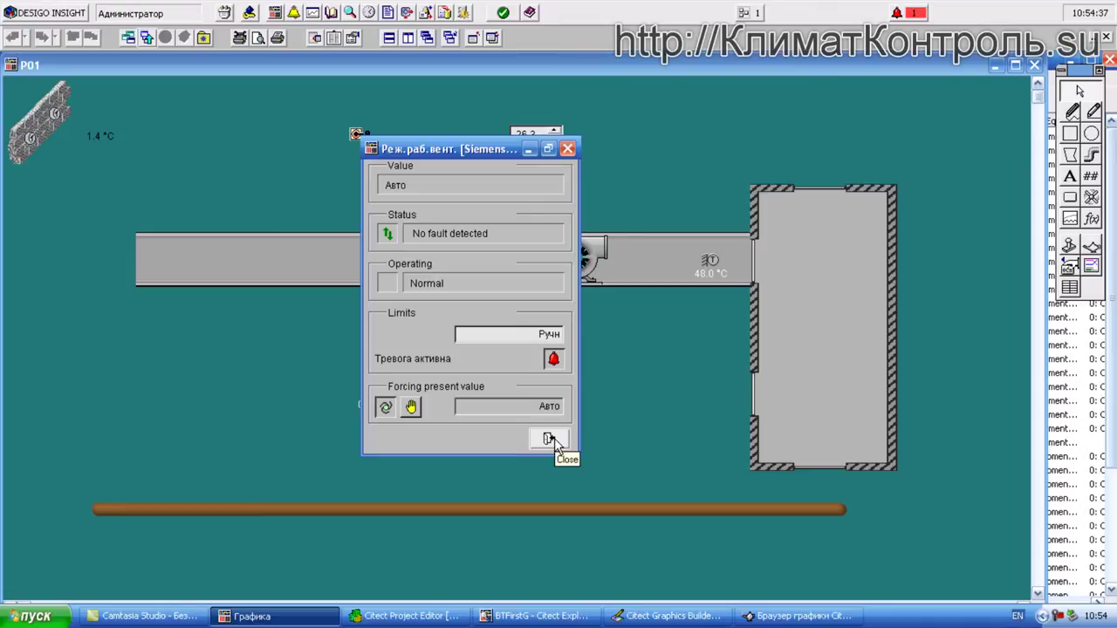
{"action": "left_click", "coordinate": [549, 439]}
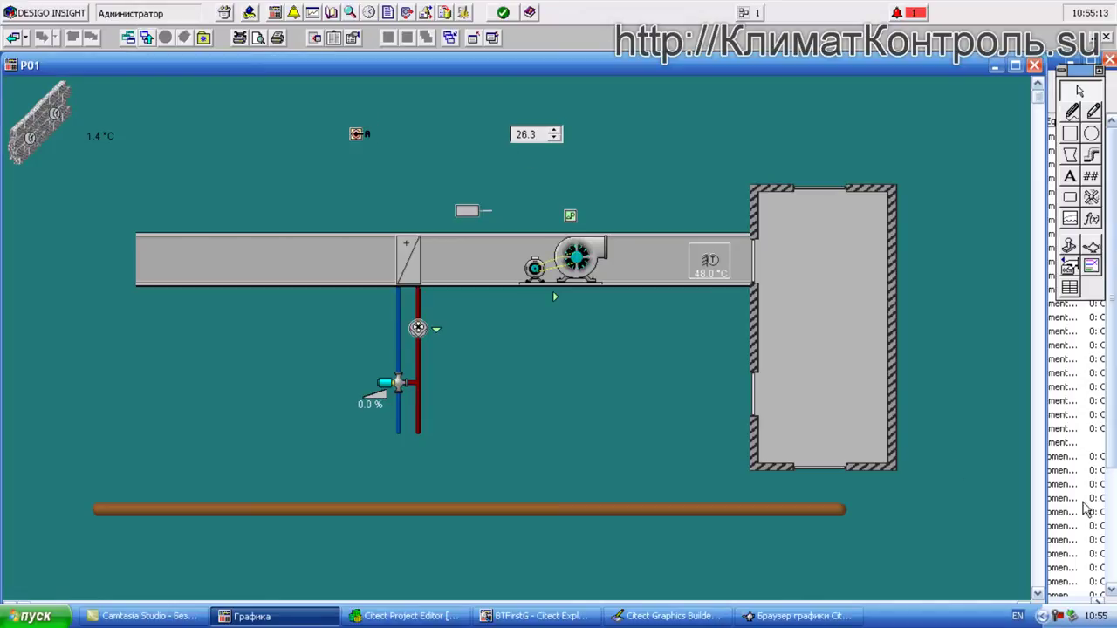
{"action": "left_click", "coordinate": [1058, 615]}
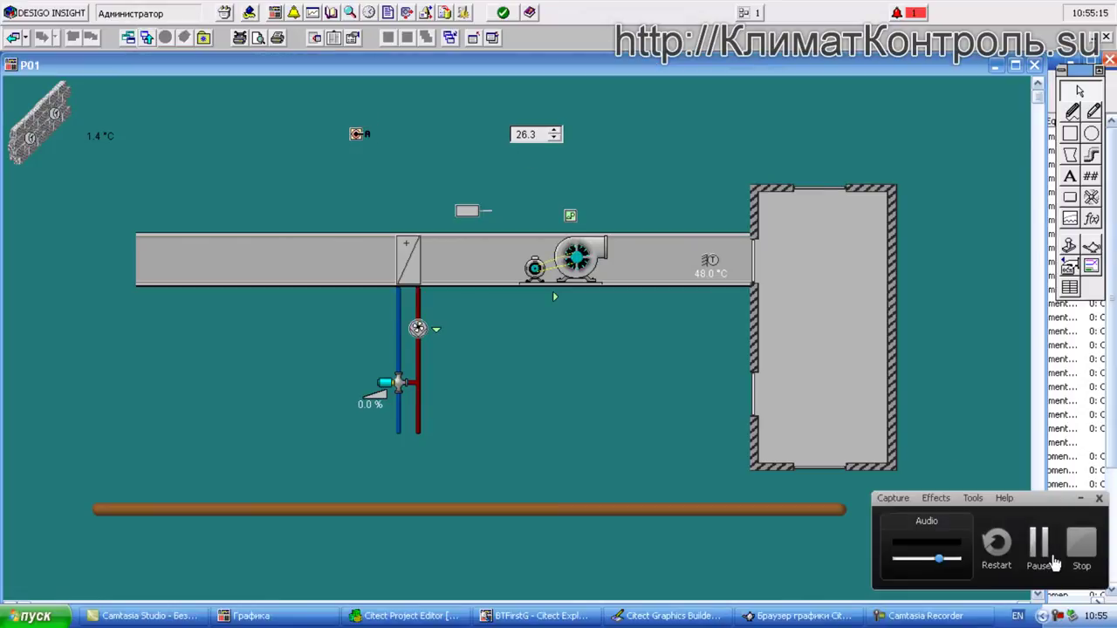
{"action": "left_click", "coordinate": [1081, 545]}
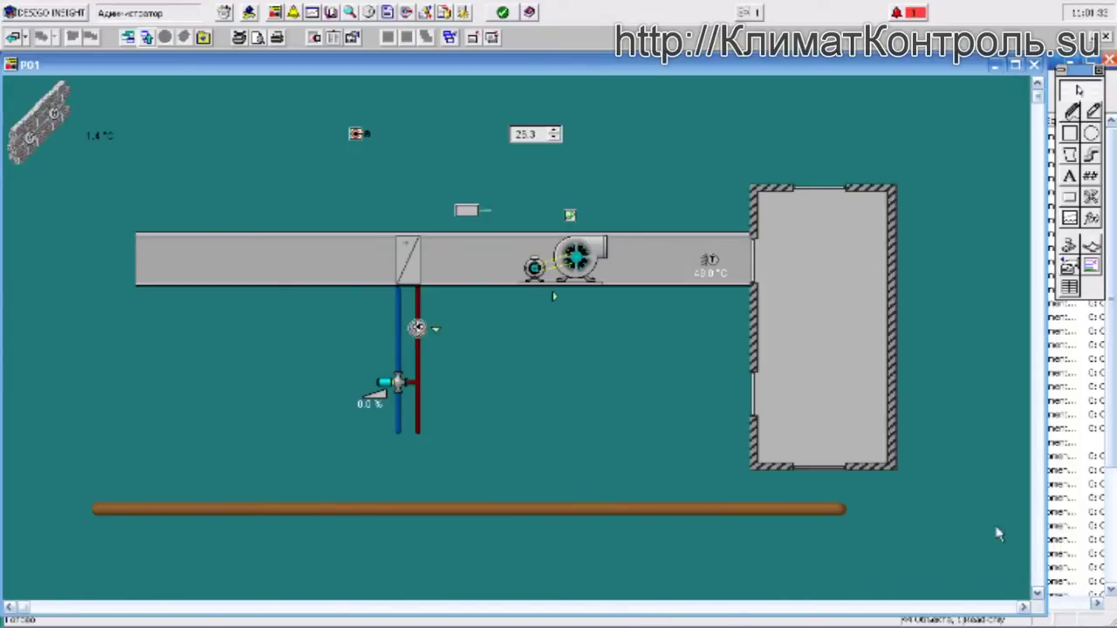
- Force the fan differential pressure switch to Норма from its detail window on page P01, release it to automatic and close the window
{"action": "left_click", "coordinate": [1060, 65]}
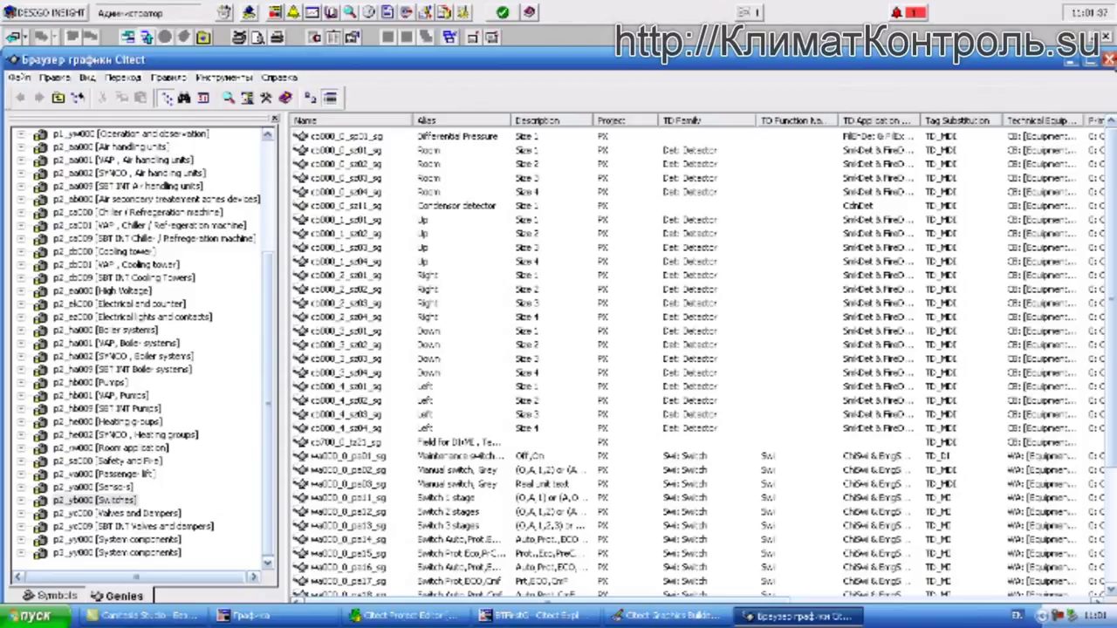
{"action": "left_click", "coordinate": [1071, 61]}
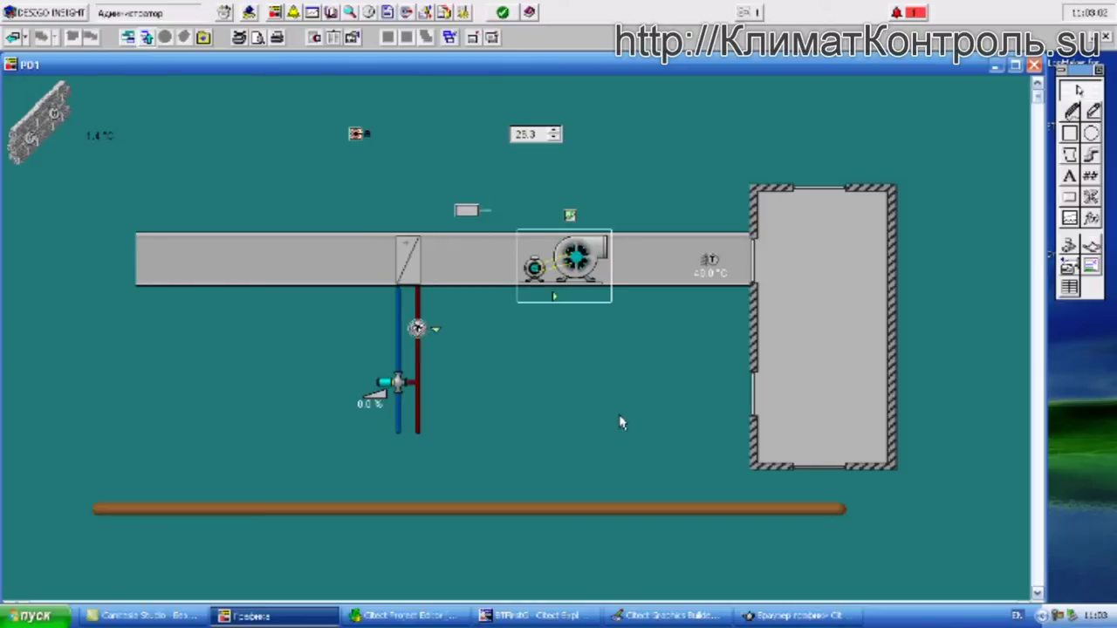
{"action": "left_click", "coordinate": [559, 297]}
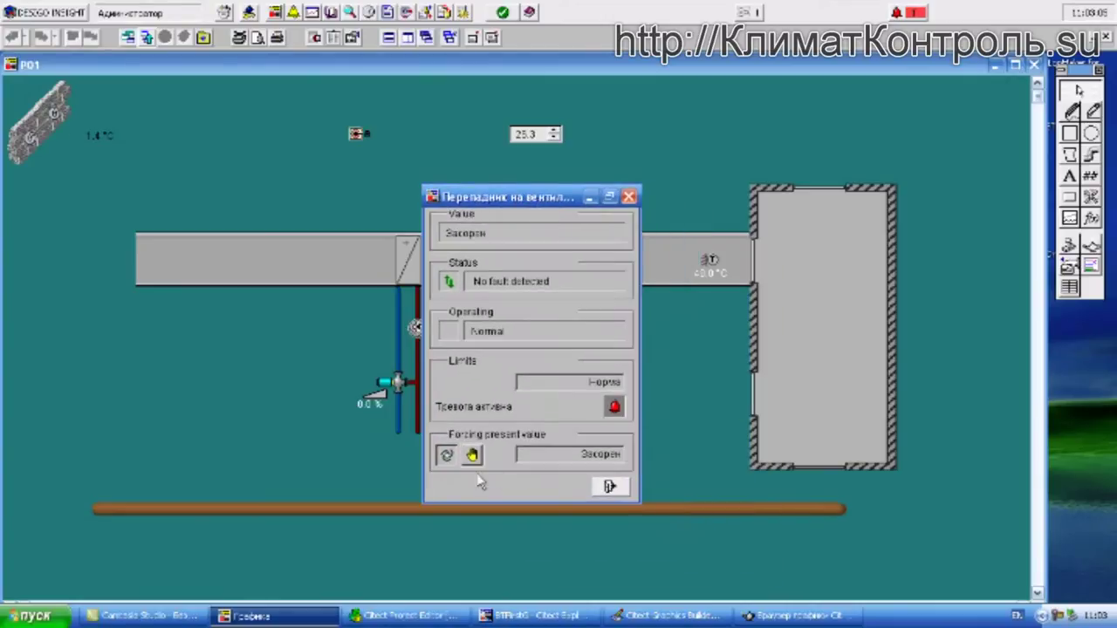
{"action": "left_click", "coordinate": [475, 457]}
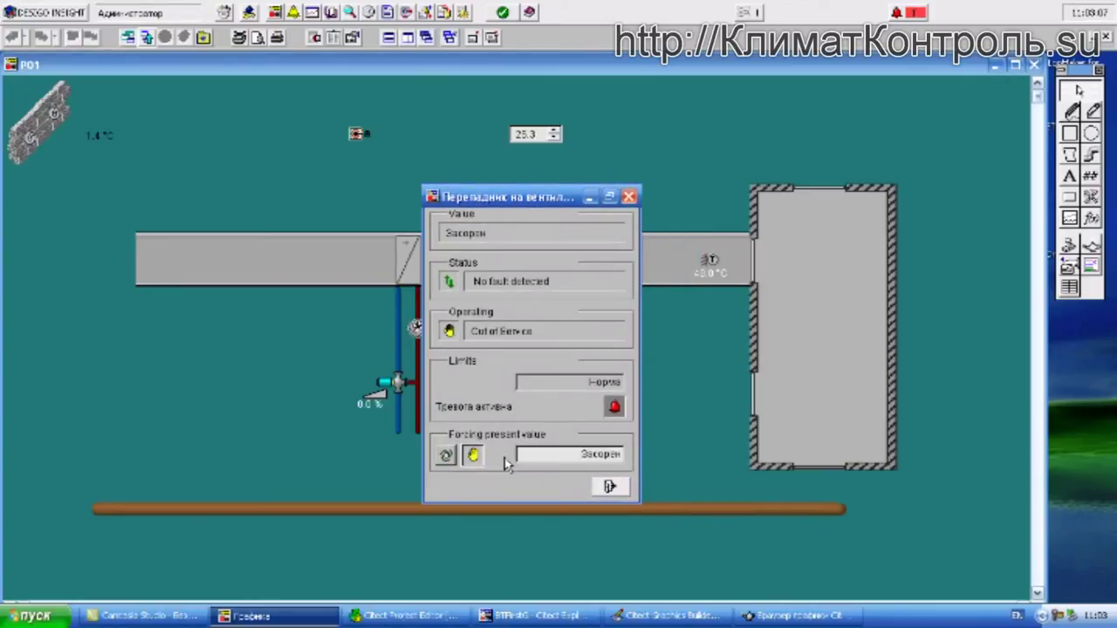
{"action": "left_click", "coordinate": [561, 459]}
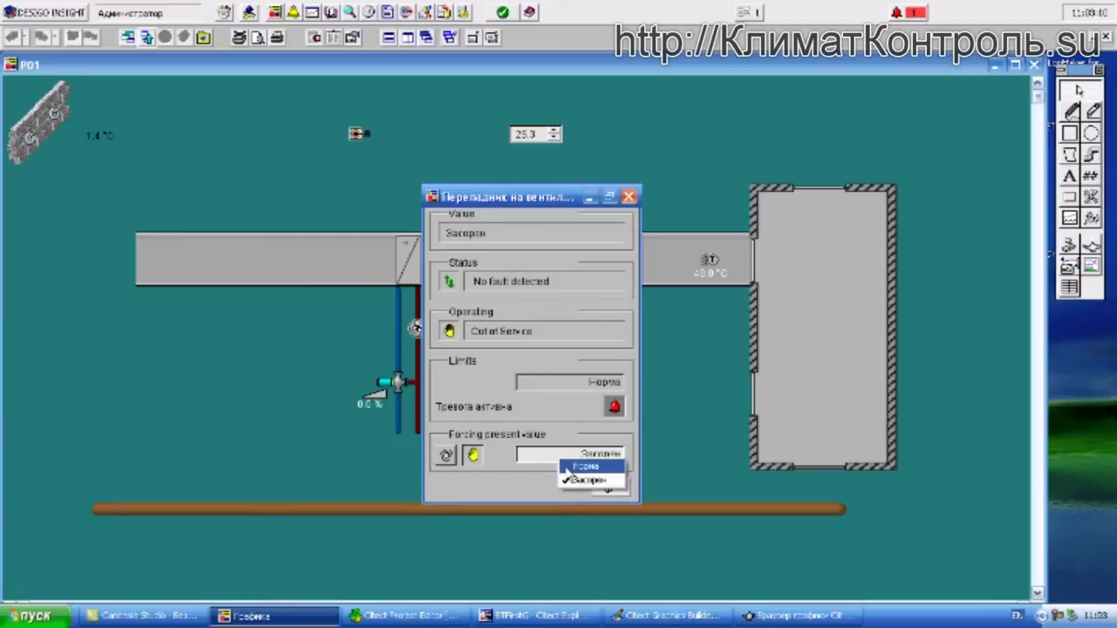
{"action": "left_click", "coordinate": [569, 467]}
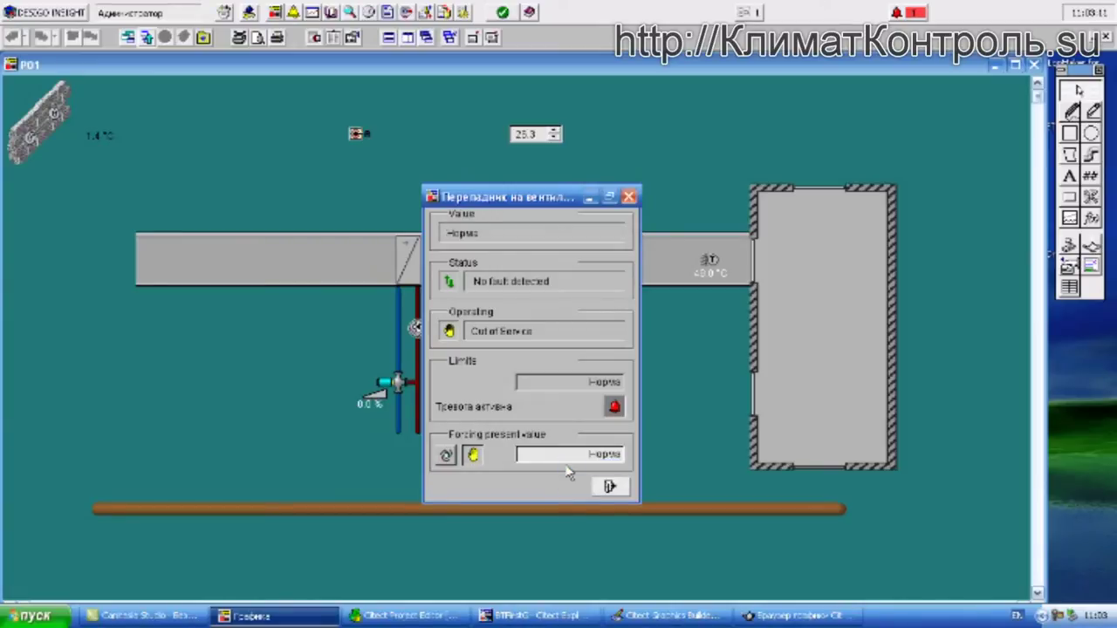
{"action": "left_click", "coordinate": [445, 457]}
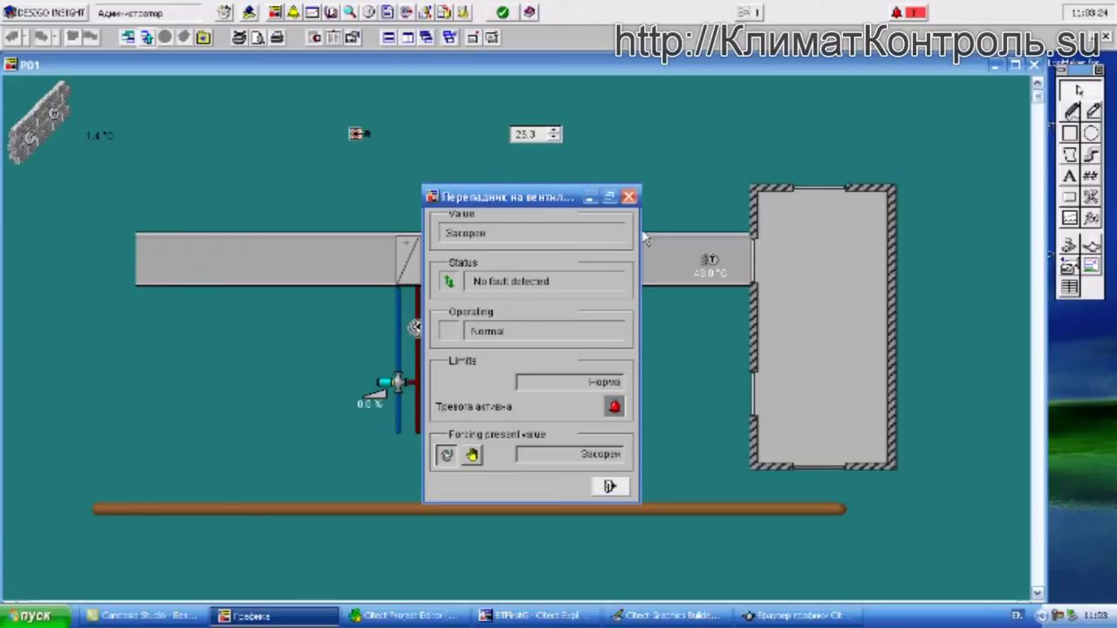
{"action": "left_click", "coordinate": [628, 196]}
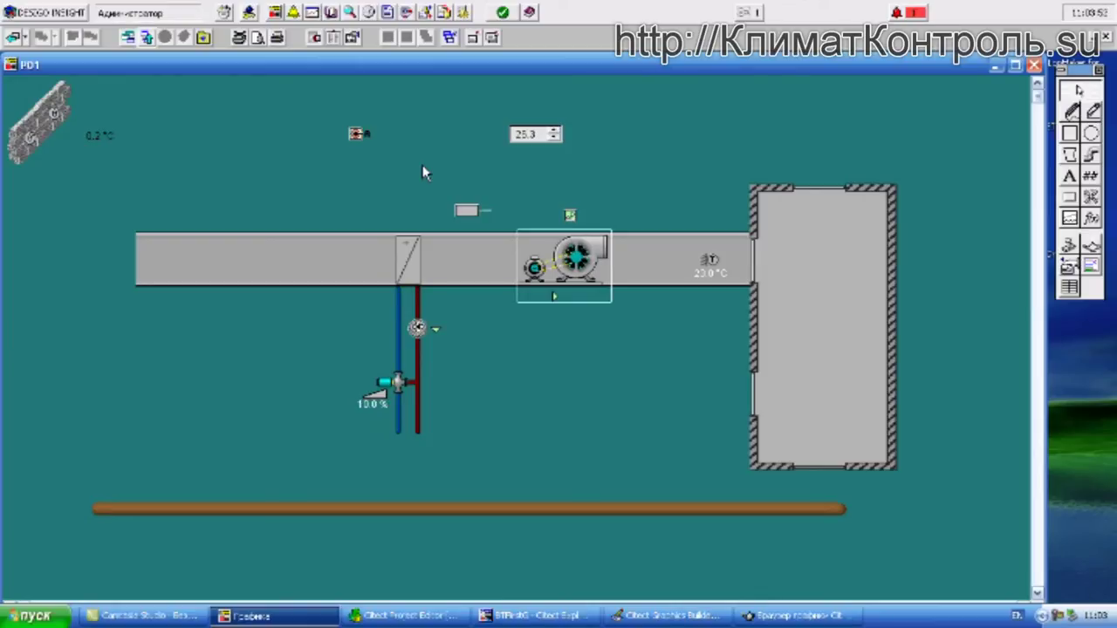
- Lower the supply air temperature setpoint on the runtime page P01 to 22.9
{"action": "left_click", "coordinate": [570, 216]}
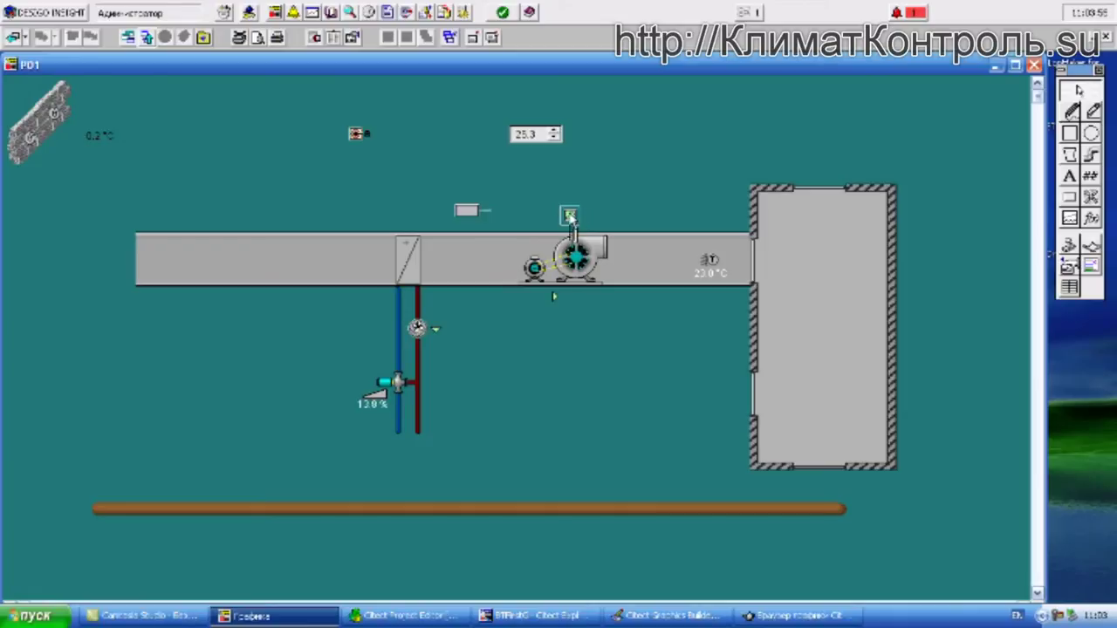
{"action": "left_click", "coordinate": [559, 144]}
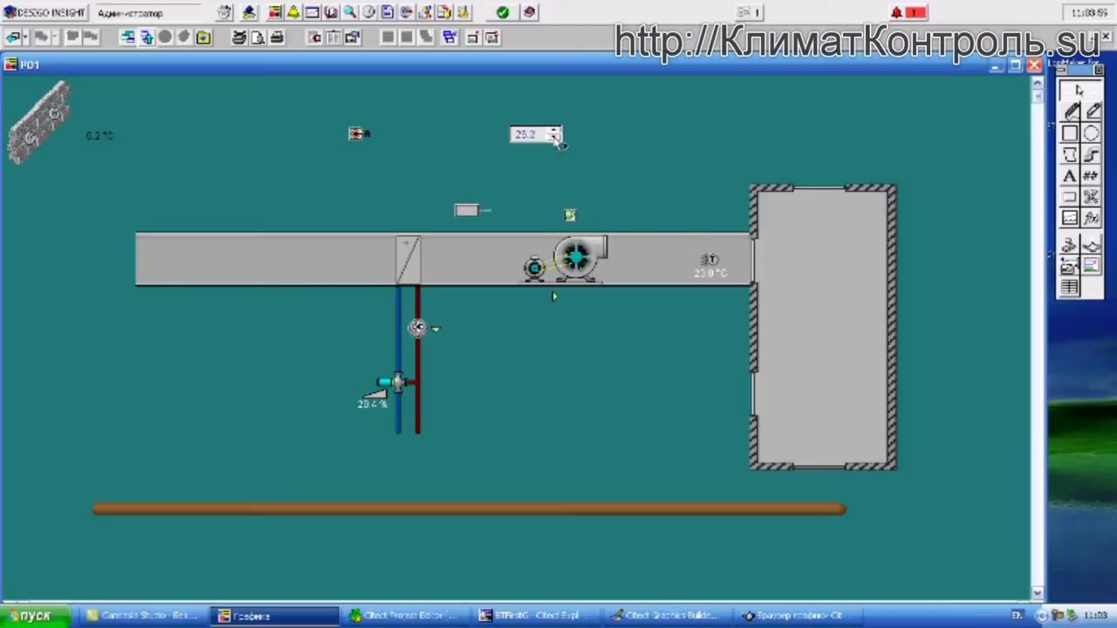
{"action": "left_click", "coordinate": [557, 140]}
{"action": "left_click", "coordinate": [557, 140]}
{"action": "left_click", "coordinate": [557, 140]}
{"action": "left_click", "coordinate": [556, 140]}
{"action": "left_click", "coordinate": [557, 140]}
{"action": "left_click", "coordinate": [557, 139]}
{"action": "left_click", "coordinate": [556, 139]}
{"action": "left_click", "coordinate": [557, 140]}
{"action": "left_click", "coordinate": [557, 140]}
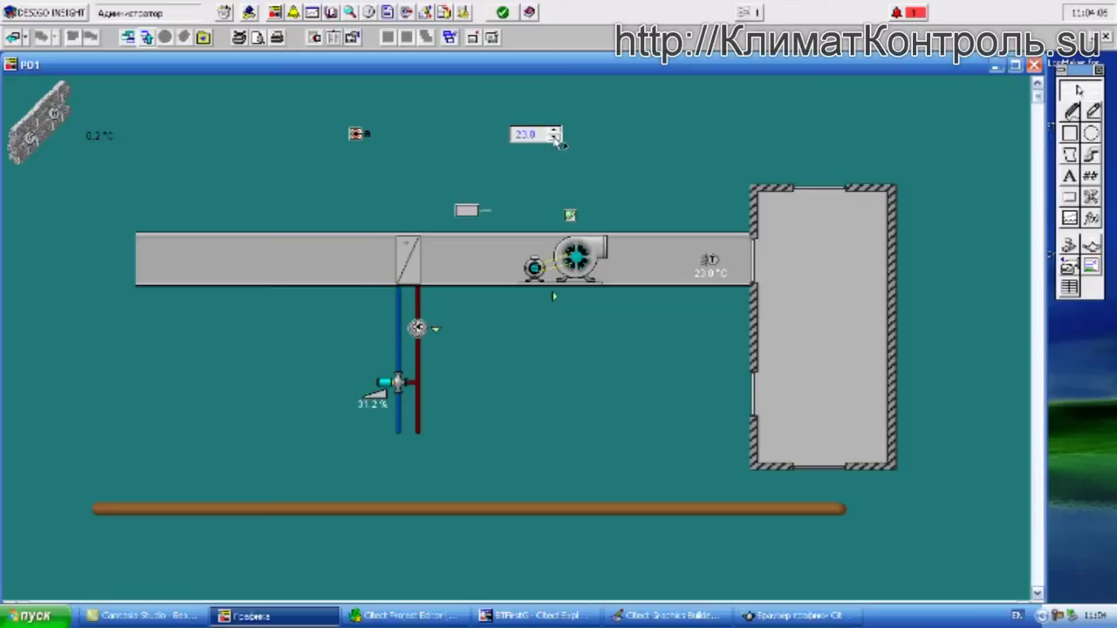
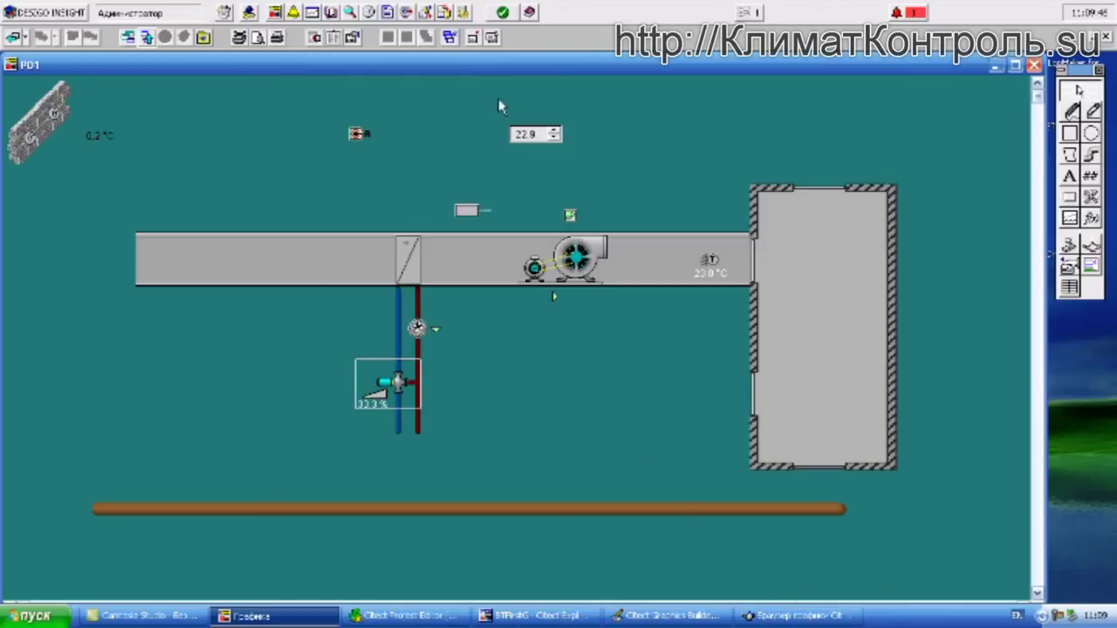
- Open the object catalogue and copy the Citect tag of the PID controller under Siemens, Vent, P01
{"action": "left_click", "coordinate": [350, 13]}
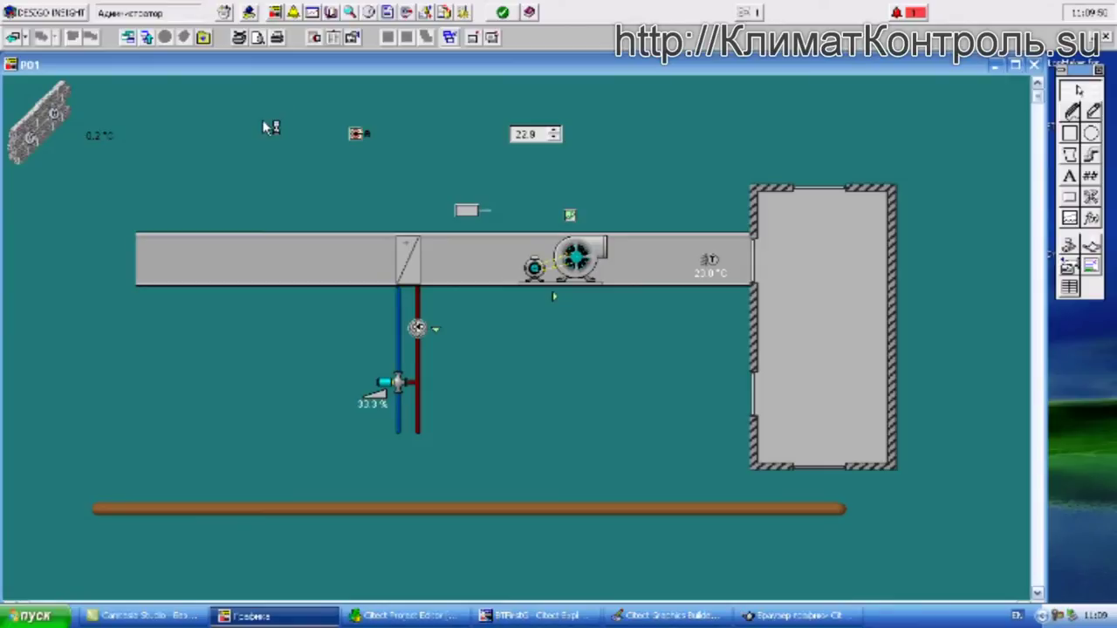
{"action": "left_click", "coordinate": [263, 119]}
{"action": "left_click", "coordinate": [11, 98]}
{"action": "left_click", "coordinate": [26, 112]}
{"action": "left_click", "coordinate": [42, 189]}
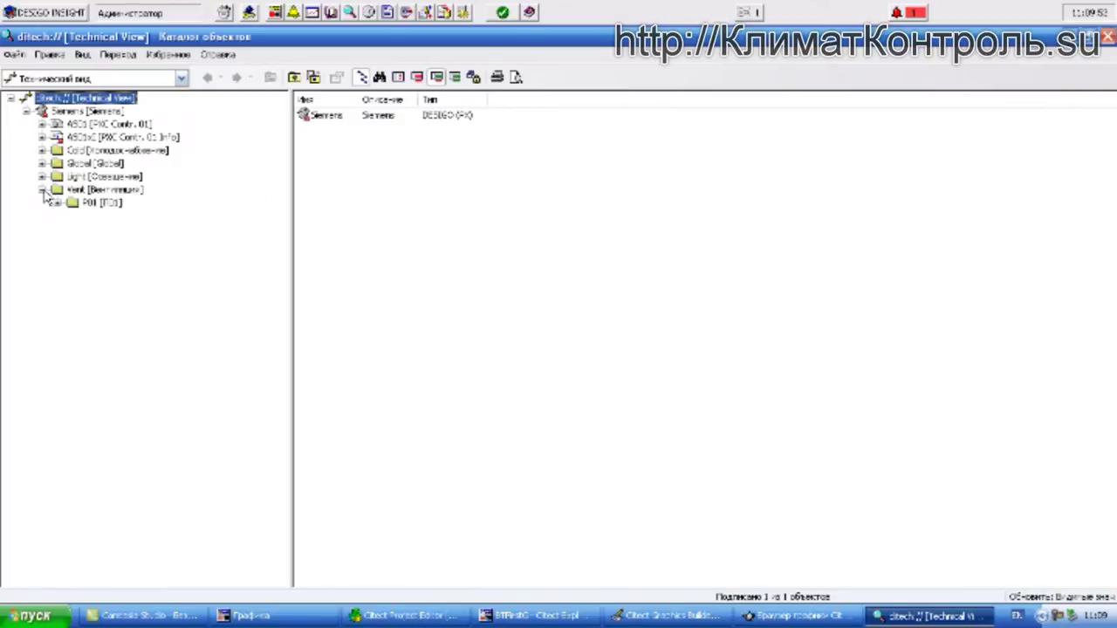
{"action": "left_click", "coordinate": [58, 202]}
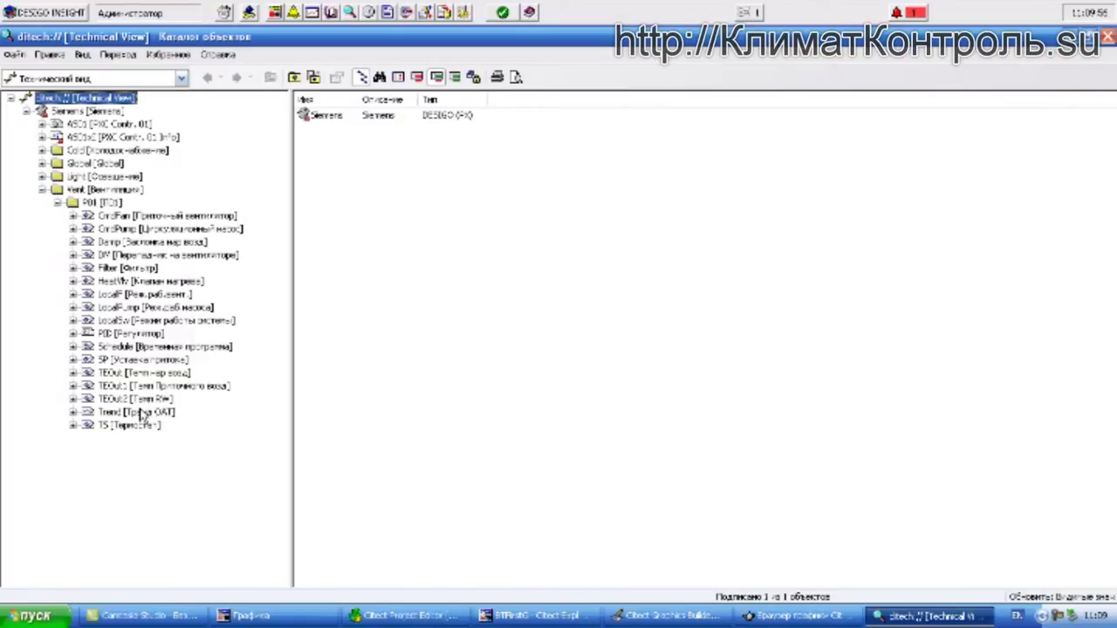
{"action": "right_click", "coordinate": [117, 335]}
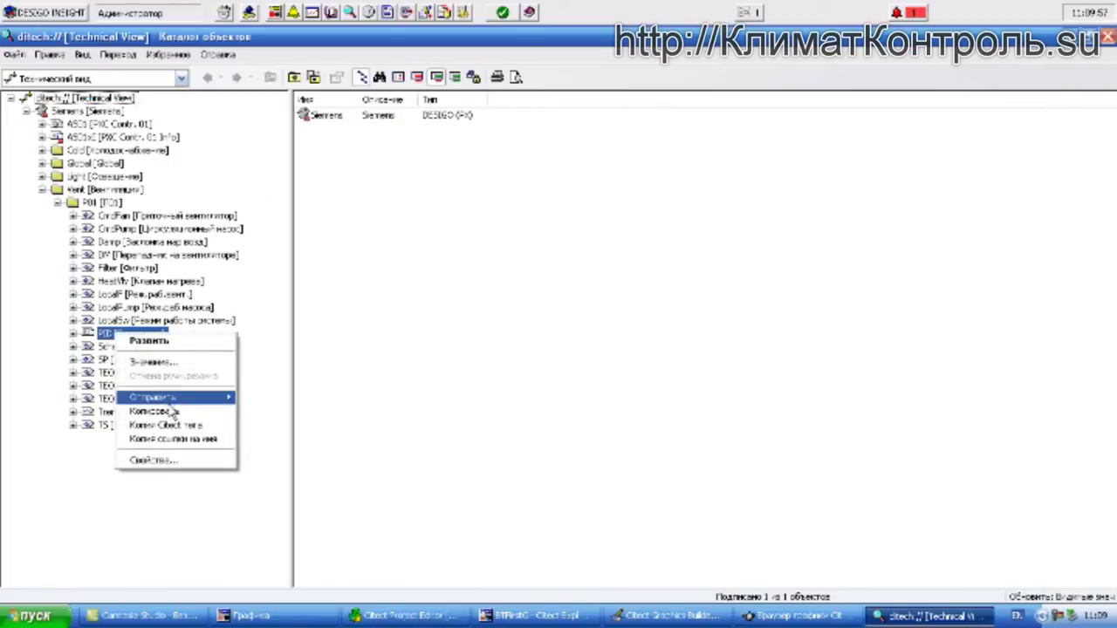
{"action": "left_click", "coordinate": [177, 425]}
{"action": "left_click", "coordinate": [892, 618]}
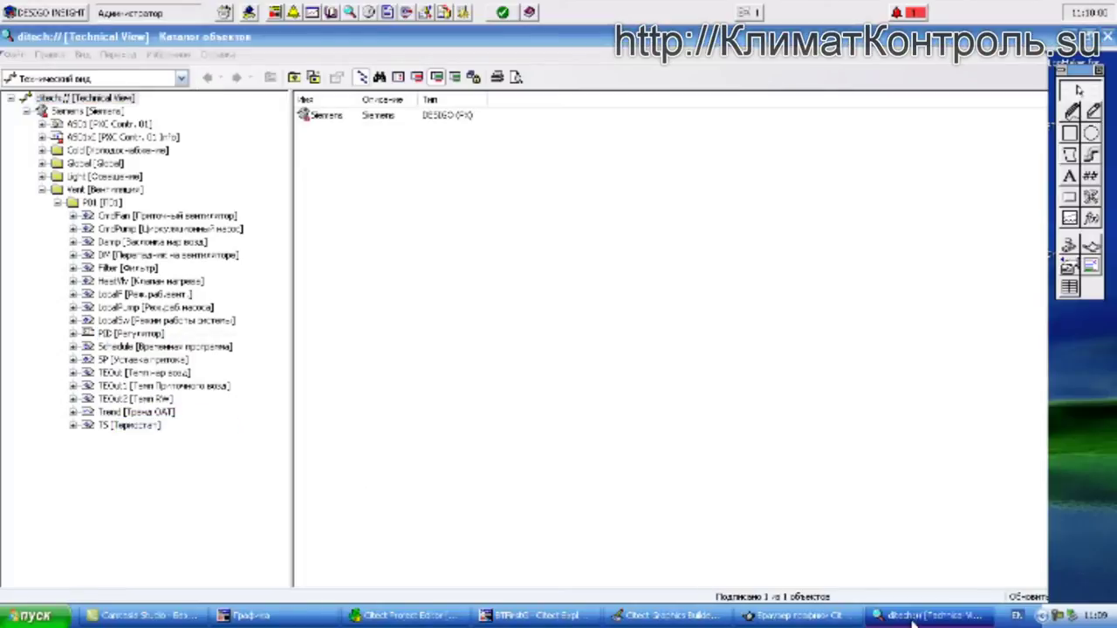
- Inspect the heating valve's detail window at runtime, then close it and the runtime page P01
{"action": "left_click", "coordinate": [387, 391]}
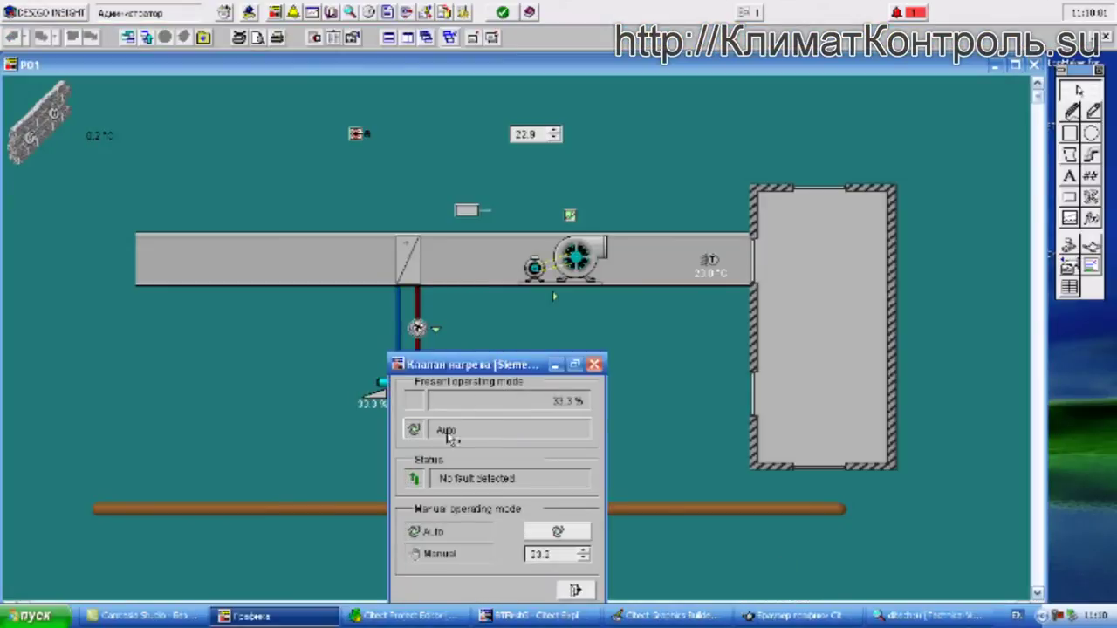
{"action": "left_click", "coordinate": [594, 364]}
{"action": "left_click", "coordinate": [1034, 67]}
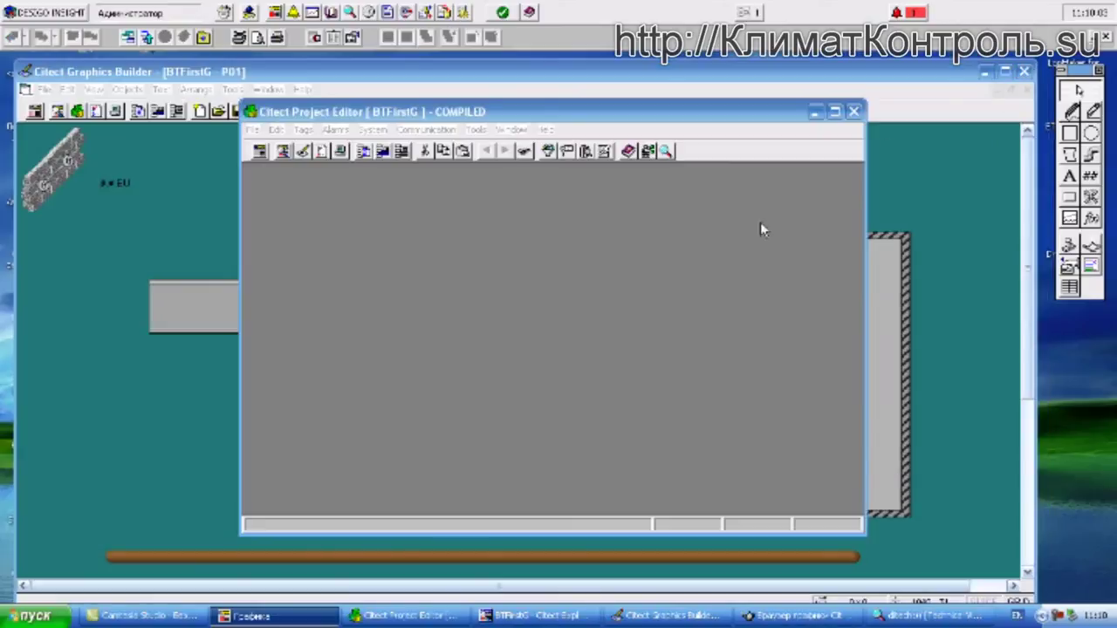
- In Citect Graphics Builder, set the heating valve genie's optional TD 1 field to Siemens_Vent_P01_PID and accept the dialog
{"action": "left_click", "coordinate": [179, 351]}
{"action": "double_click", "coordinate": [404, 425]}
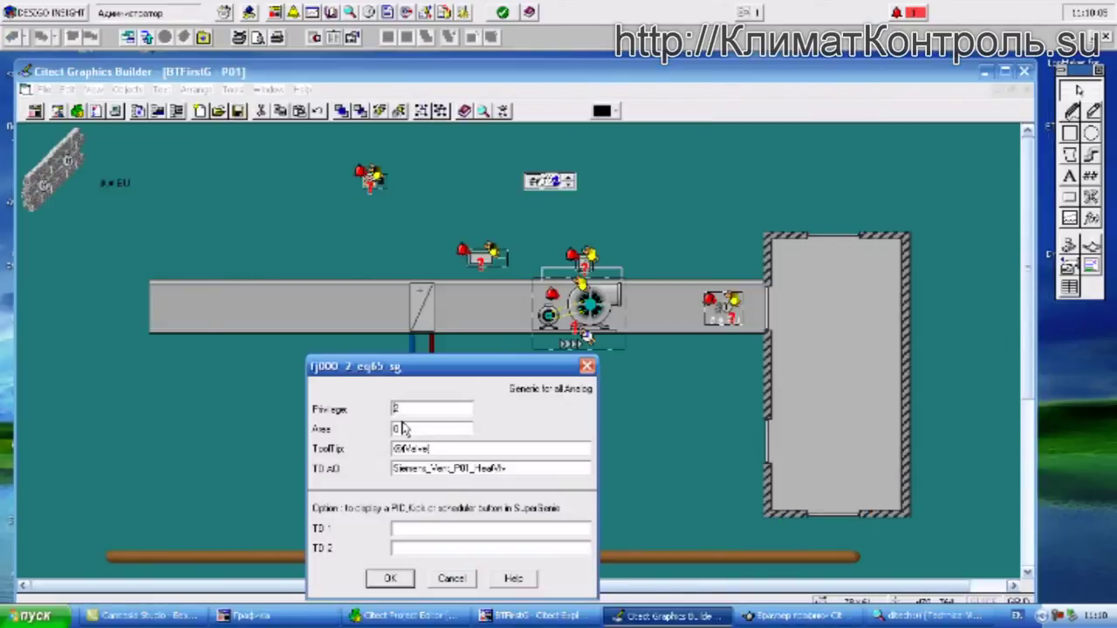
{"action": "right_click", "coordinate": [421, 534]}
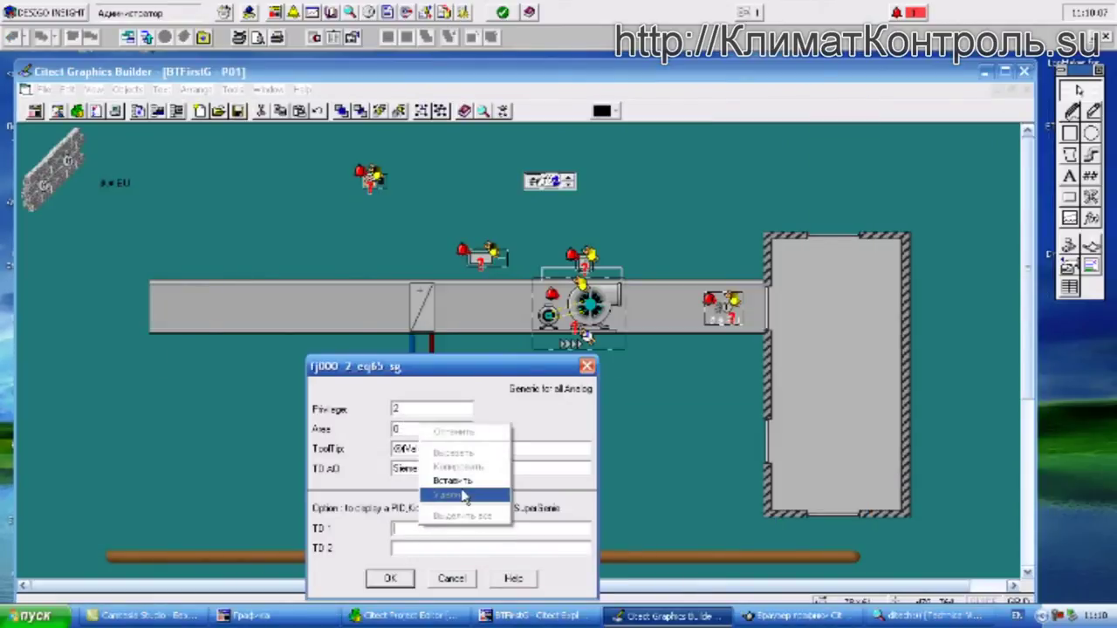
{"action": "left_click", "coordinate": [463, 481]}
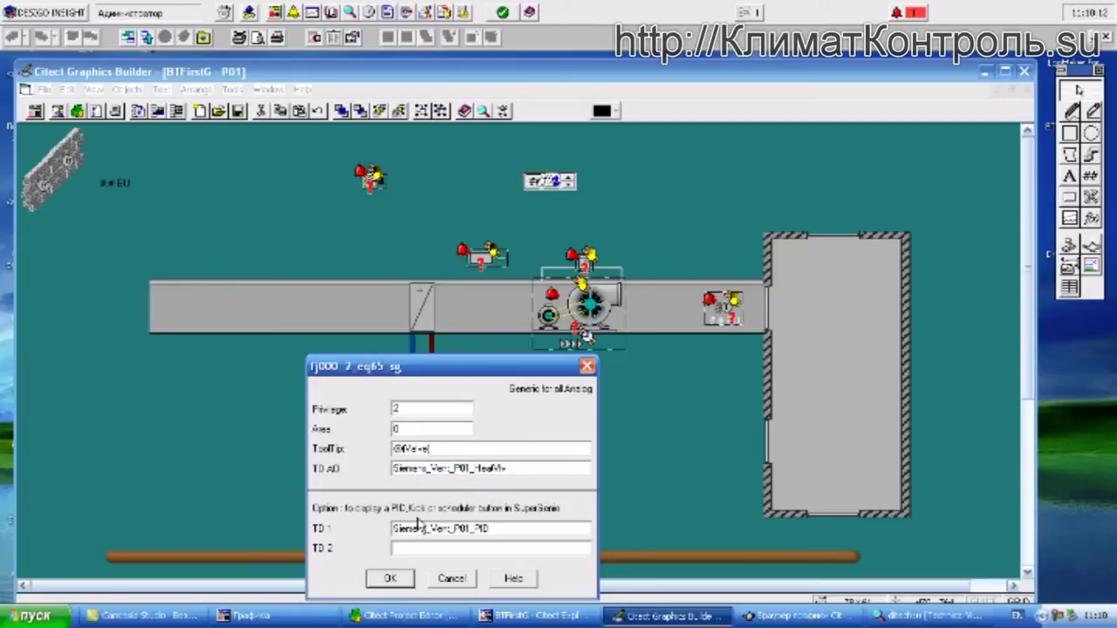
{"action": "left_click", "coordinate": [390, 580]}
{"action": "left_click", "coordinate": [263, 463]}
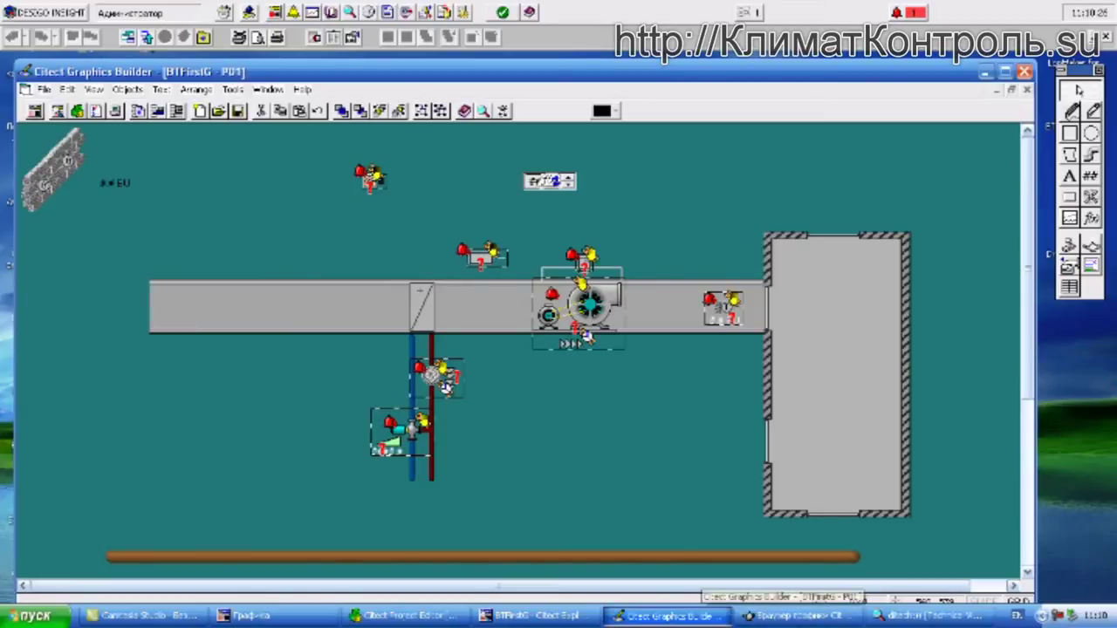
- Insert the time schedule button genie wk000_0___01_timesch from the g1_ye000 [Buttons] library of the Citect graphics browser into page P01
{"action": "left_click", "coordinate": [795, 615]}
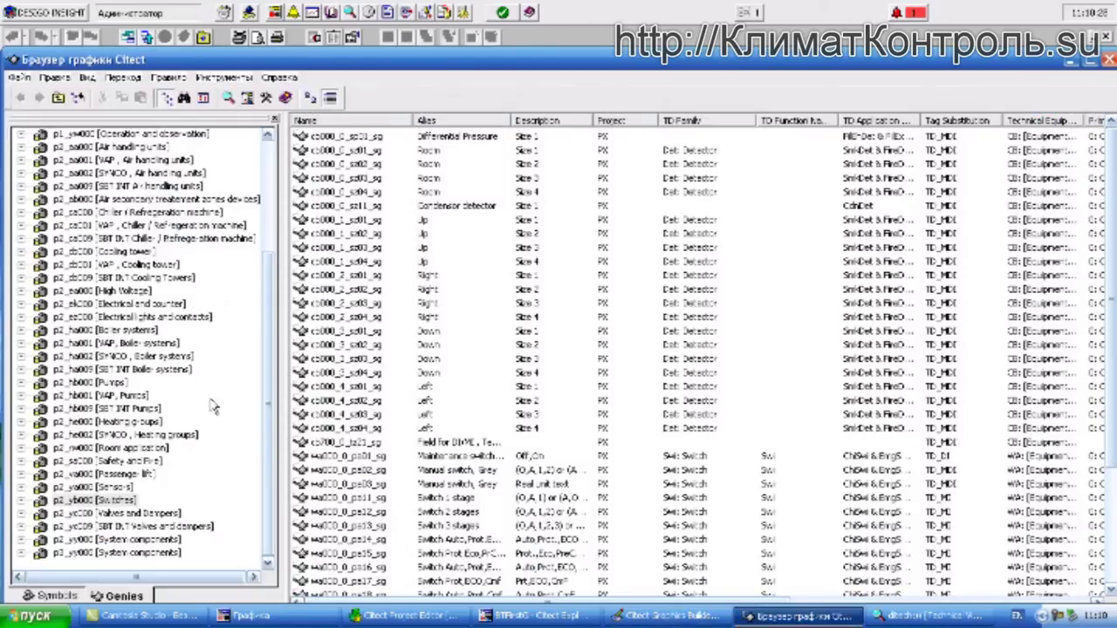
{"action": "left_click", "coordinate": [310, 99]}
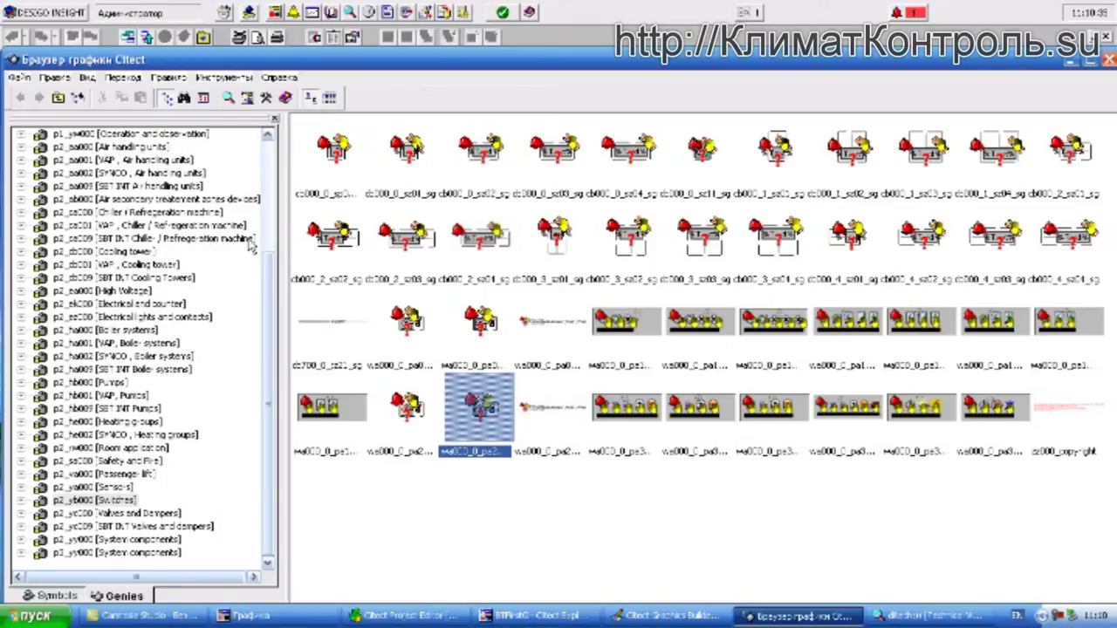
{"action": "left_click", "coordinate": [265, 282]}
{"action": "scroll", "coordinate": [266, 281], "scroll_direction": "up", "scroll_amount": 4}
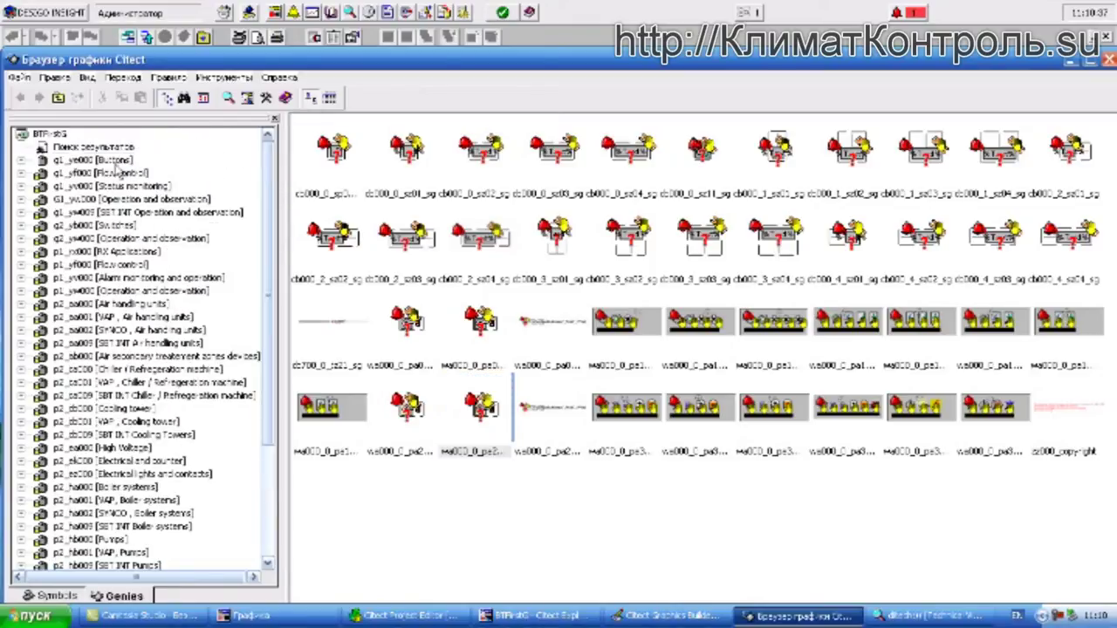
{"action": "left_click", "coordinate": [111, 164]}
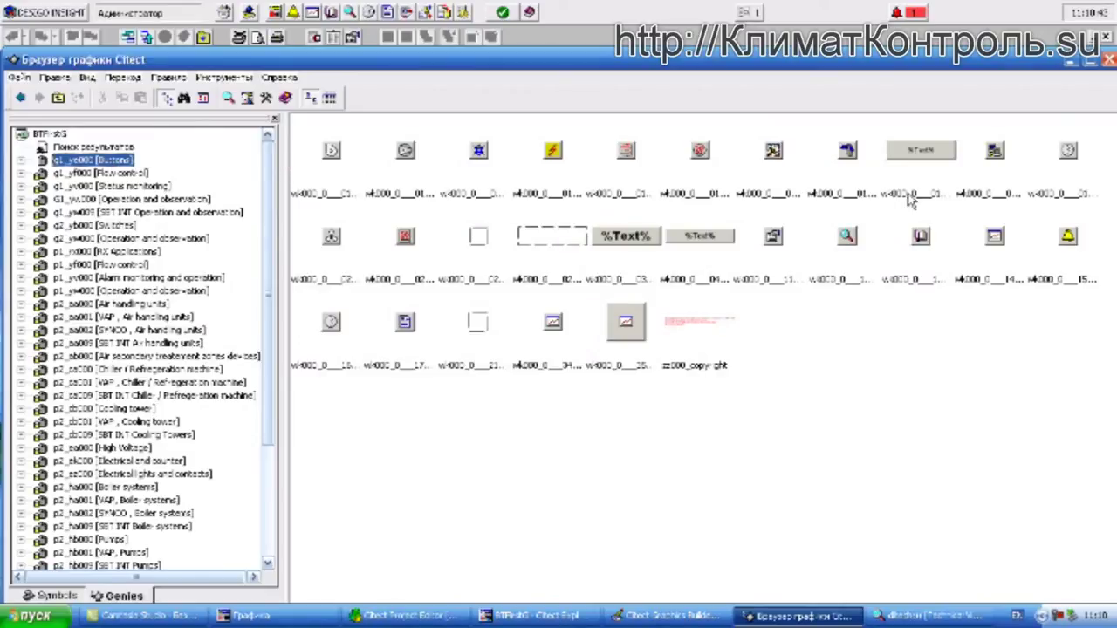
{"action": "left_click", "coordinate": [1058, 161]}
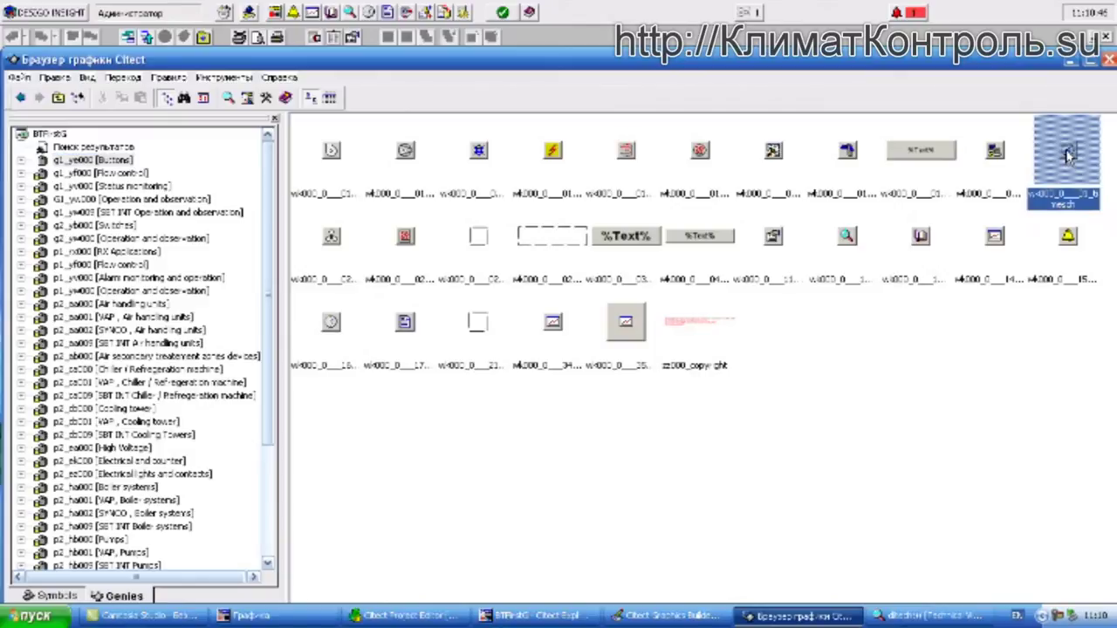
{"action": "double_click", "coordinate": [1067, 154]}
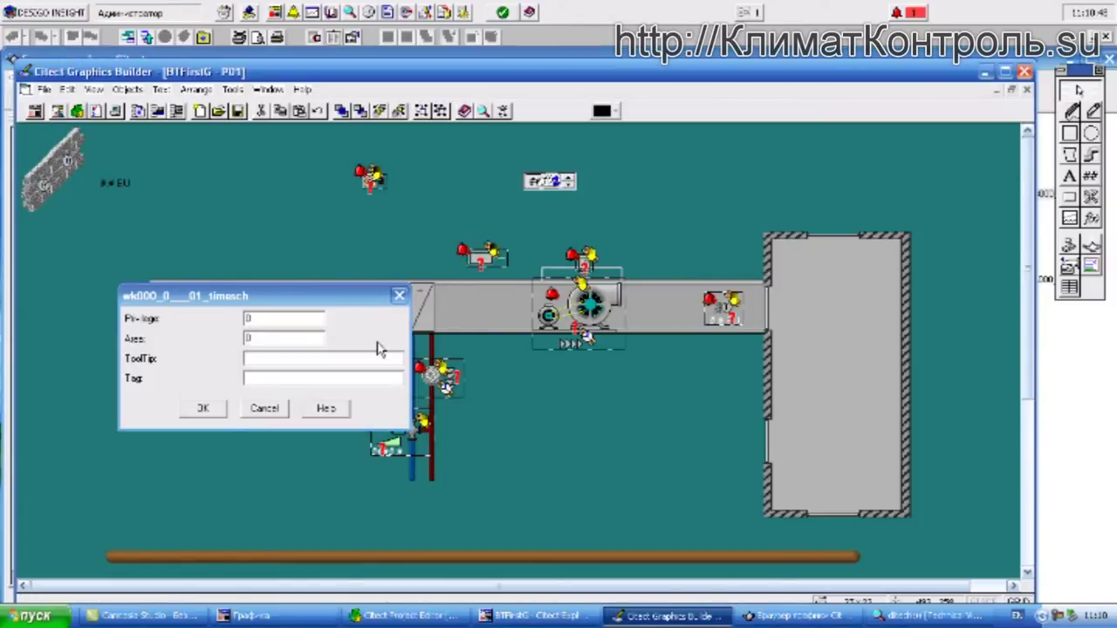
{"action": "left_click_drag", "start_coordinate": [273, 295], "coordinate": [330, 289]}
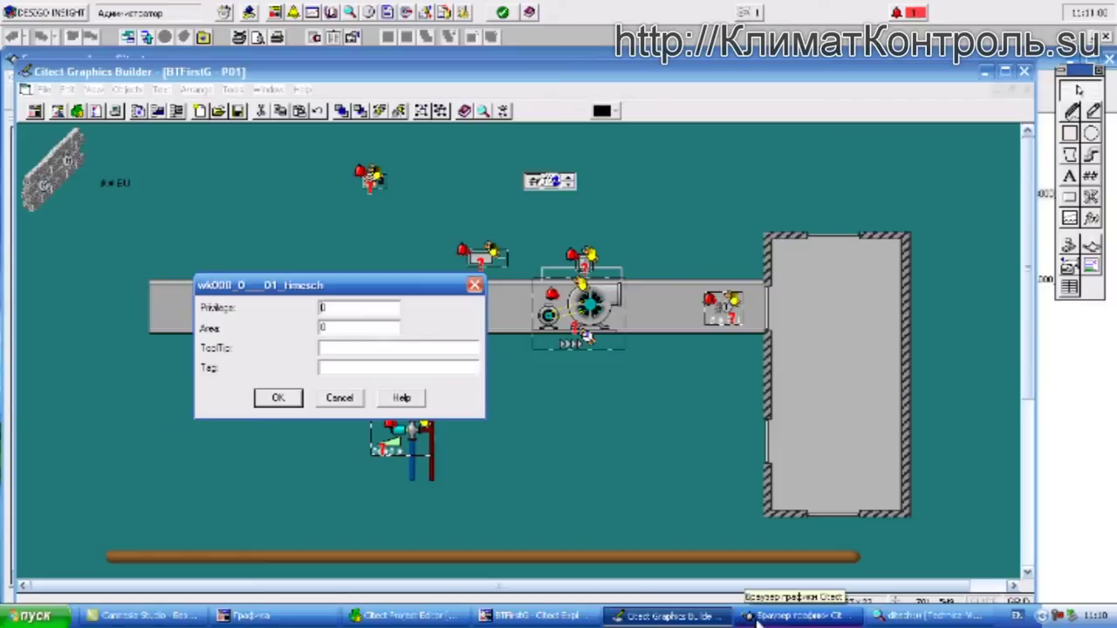
- In the object catalogue, copy the Citect tag of the Schedule object under Siemens, Vent, P01
{"action": "left_click", "coordinate": [903, 617]}
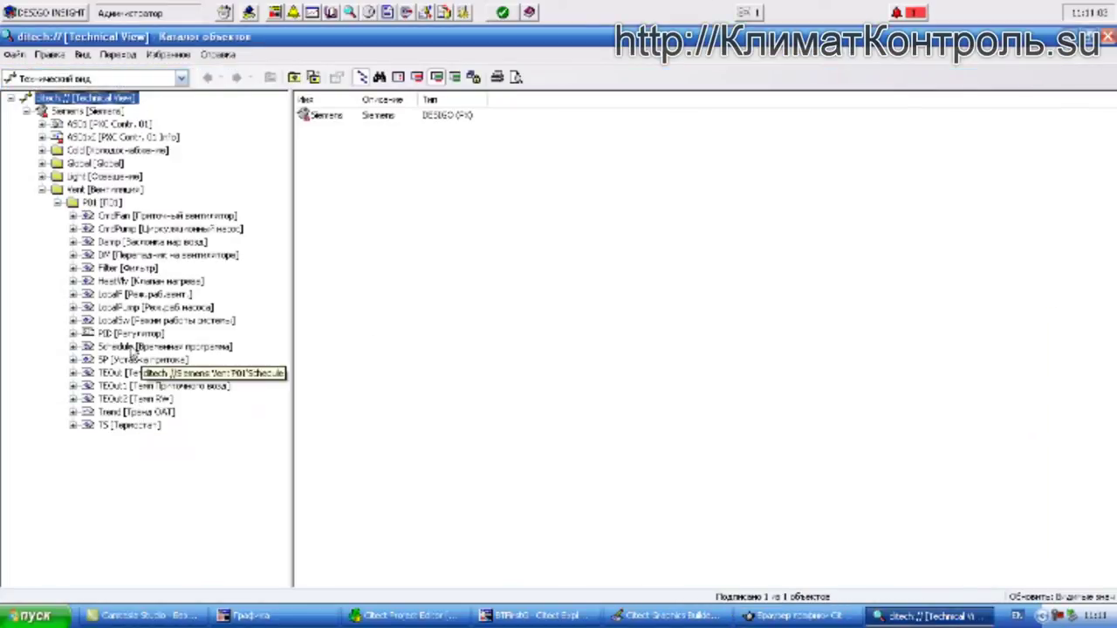
{"action": "left_click", "coordinate": [139, 346]}
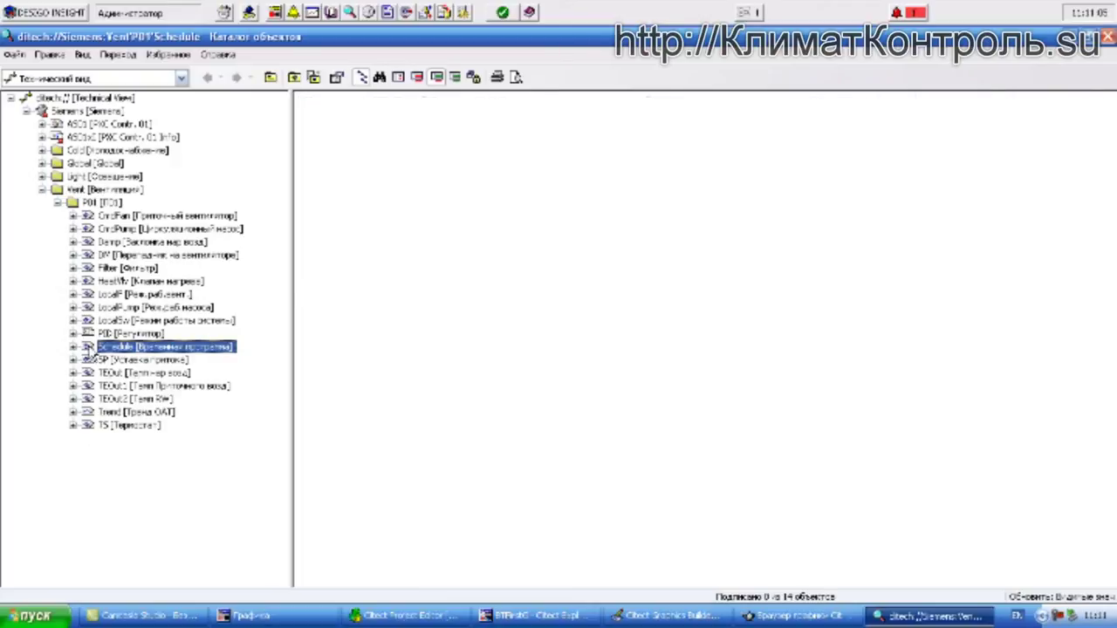
{"action": "right_click", "coordinate": [92, 349]}
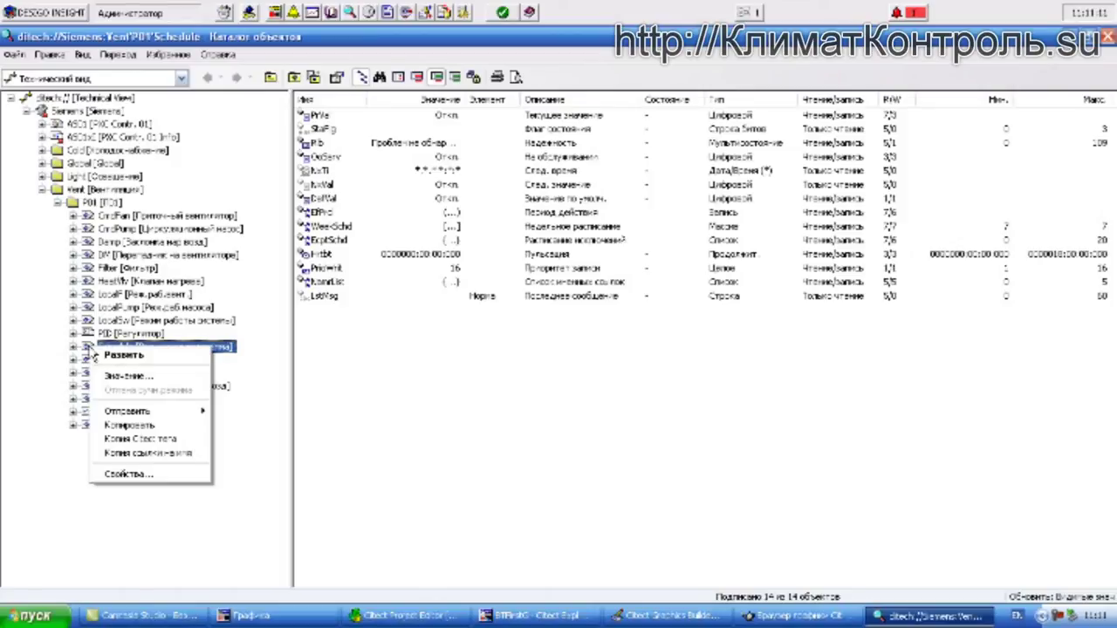
{"action": "left_click", "coordinate": [158, 439]}
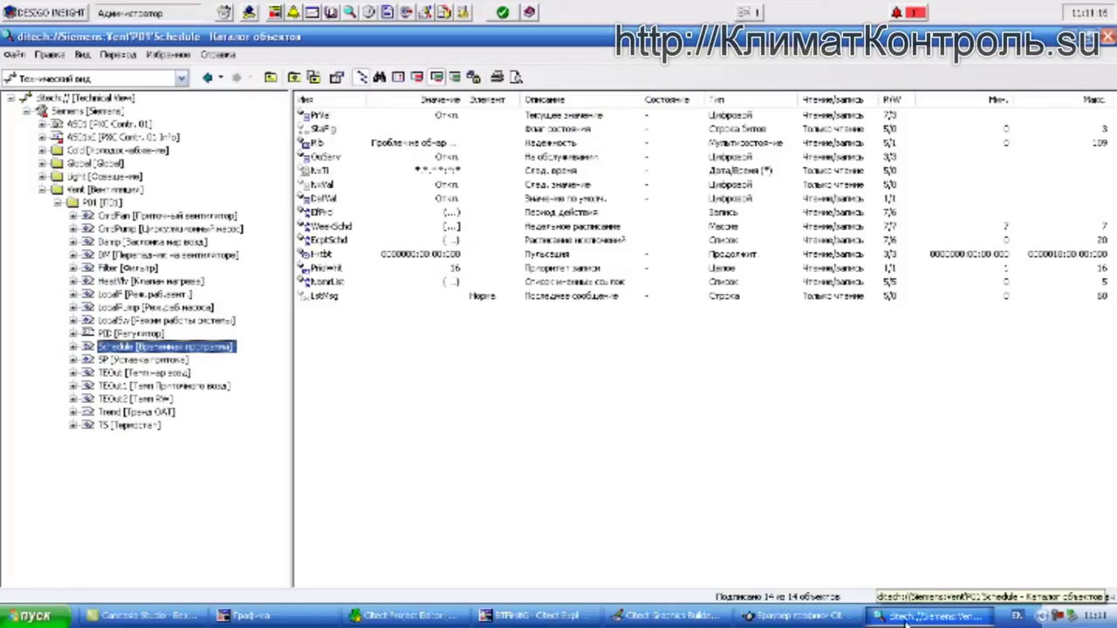
- Back in Citect Graphics Builder, paste Siemens_Vent_P01_Schedule as the time schedule genie's Tag and move the button into the upper part of the room
{"action": "left_click", "coordinate": [665, 616]}
{"action": "left_click", "coordinate": [337, 367]}
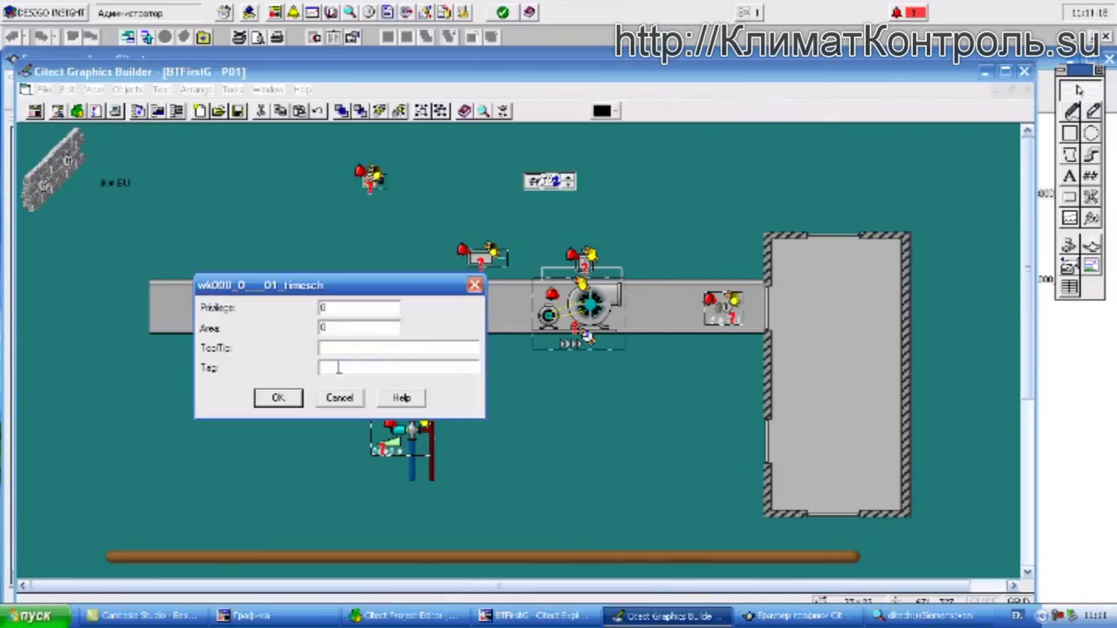
{"action": "right_click", "coordinate": [325, 368]}
{"action": "left_click", "coordinate": [349, 417]}
{"action": "left_click", "coordinate": [278, 397]}
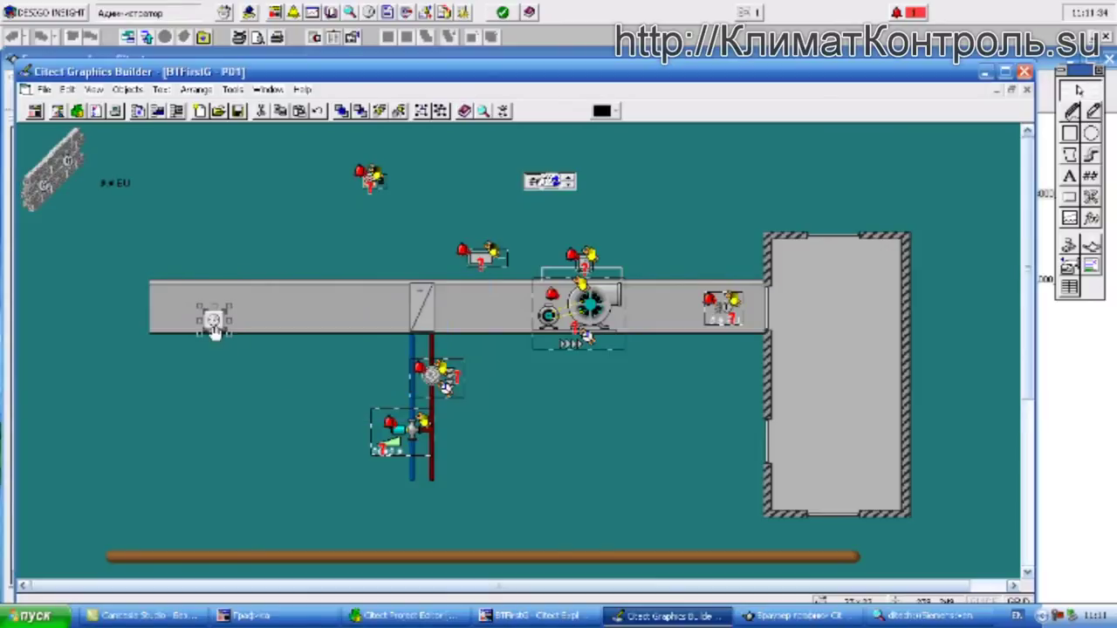
{"action": "left_click_drag", "start_coordinate": [213, 322], "coordinate": [834, 309]}
{"action": "left_click", "coordinate": [807, 200]}
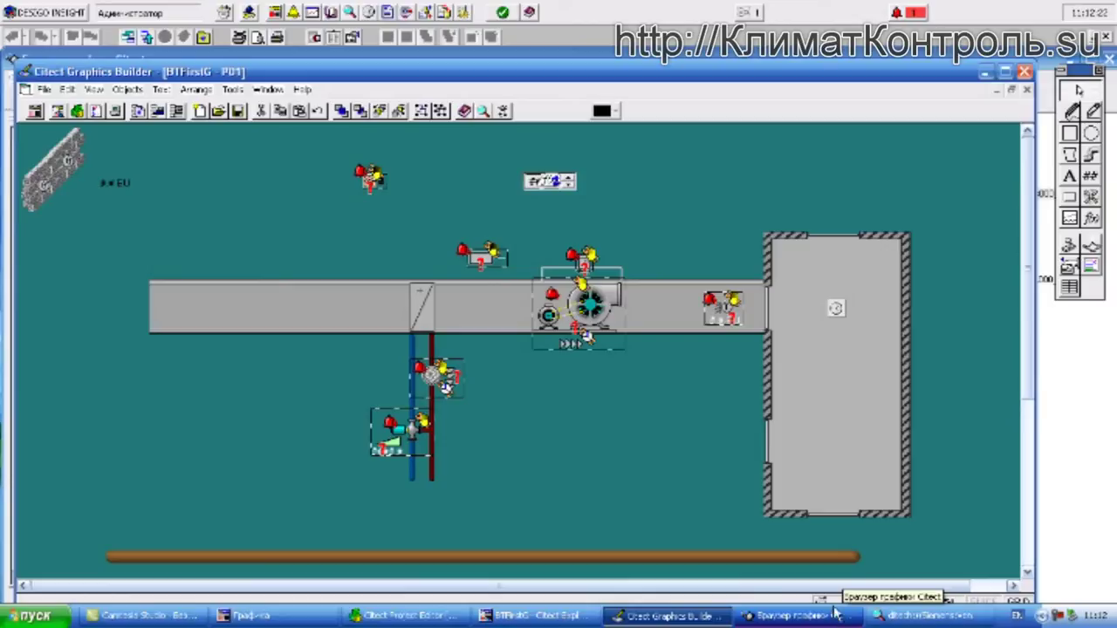
- Place a number display object below the schedule button and set its ON text condition to Siemens_Vent_P01_Schedule
{"action": "left_click", "coordinate": [1091, 177]}
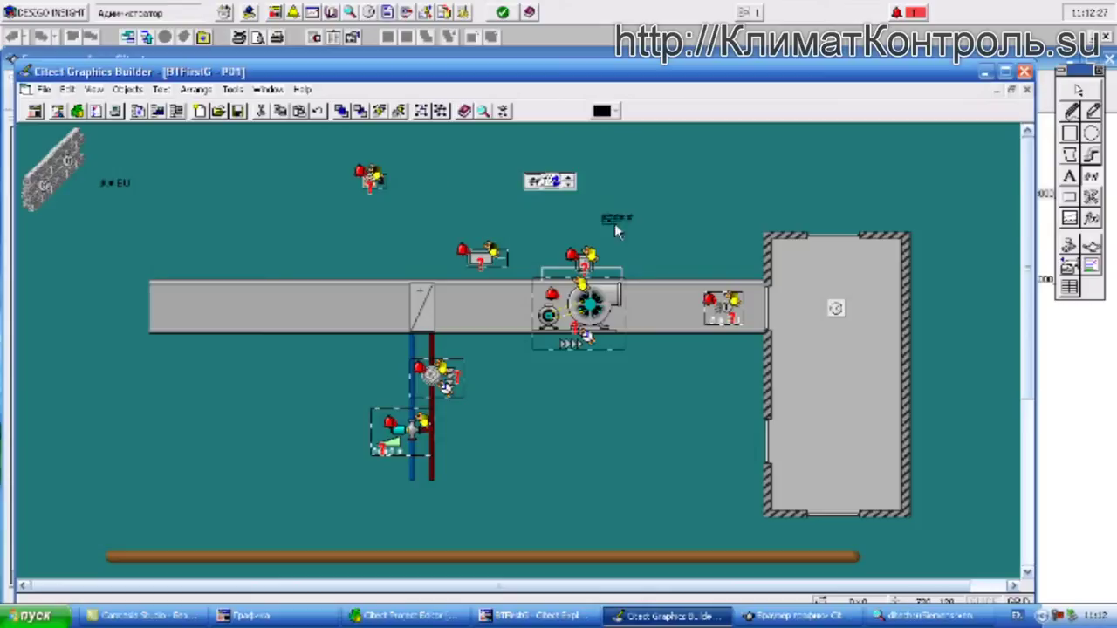
{"action": "left_click", "coordinate": [822, 331]}
{"action": "left_click", "coordinate": [678, 331]}
{"action": "left_click_drag", "start_coordinate": [720, 269], "coordinate": [511, 174]}
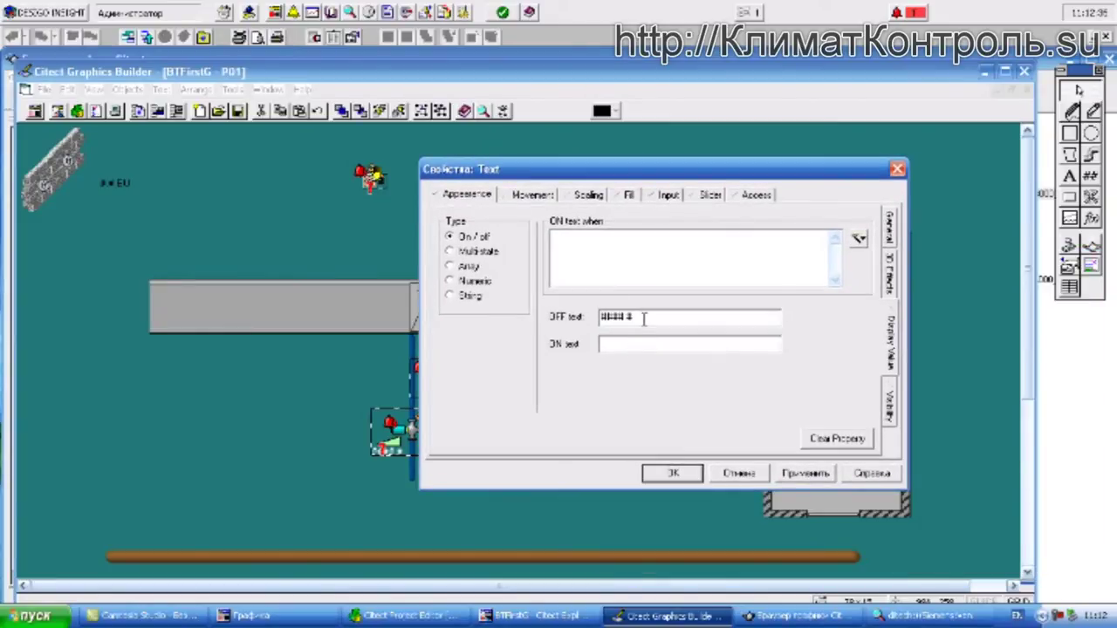
{"action": "left_click", "coordinate": [656, 263]}
{"action": "right_click", "coordinate": [658, 269]}
{"action": "left_click", "coordinate": [686, 320]}
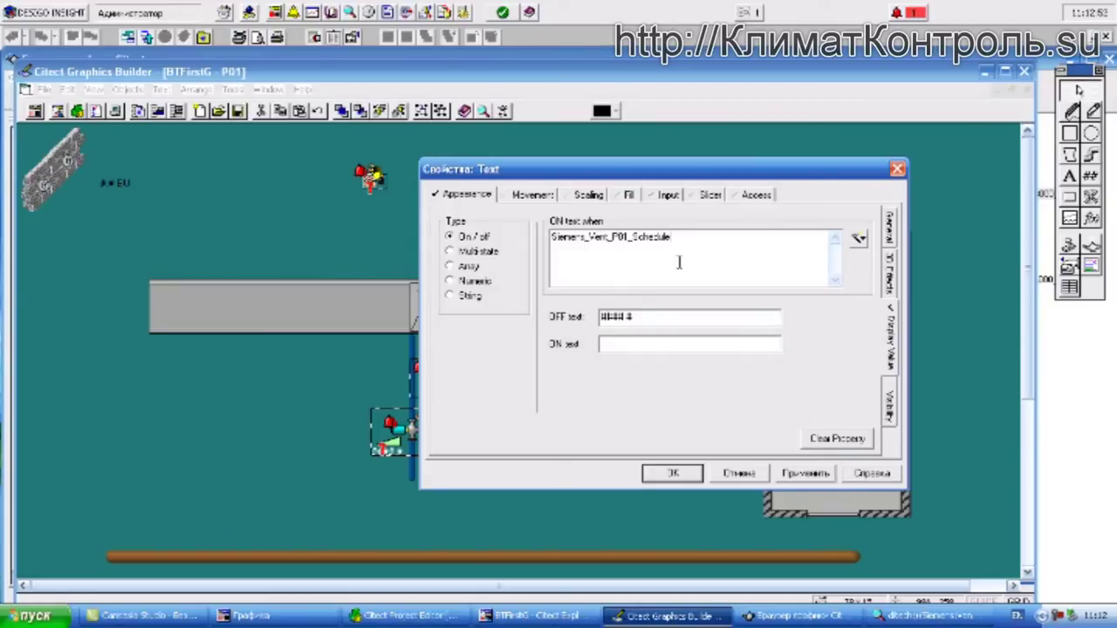
- Set the OFF text to "По расписанию" and the ON text to "Без расписания", accept, and centre the text below the schedule button
{"action": "left_click_drag", "start_coordinate": [647, 317], "coordinate": [569, 326]}
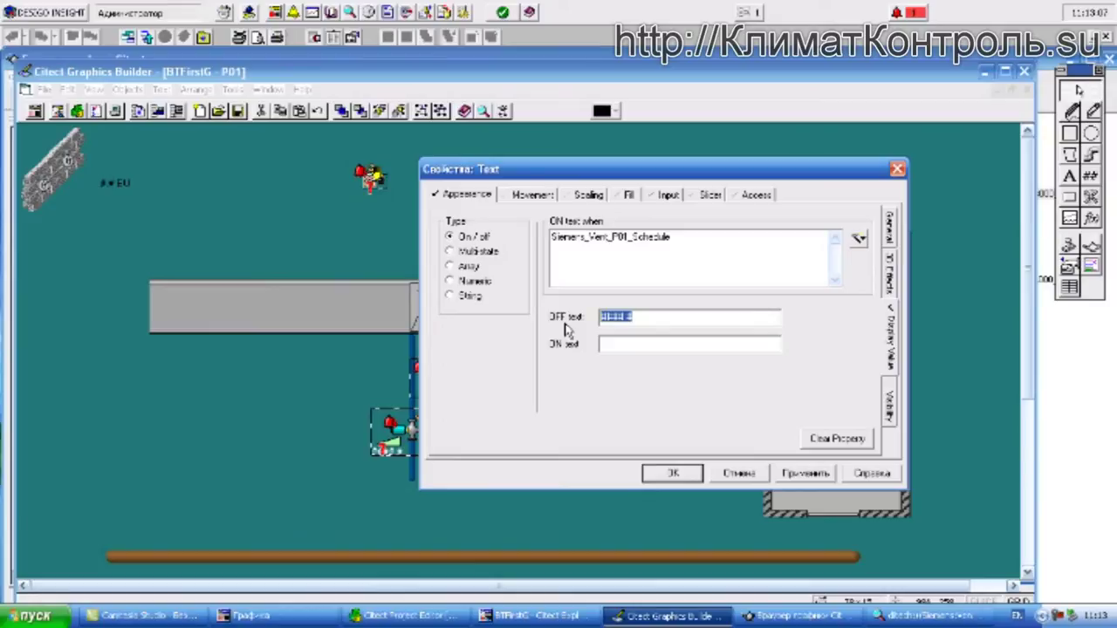
{"action": "type", "text": "0"}
{"action": "key", "text": "BackSpace"}
{"action": "type", "text": "0"}
{"action": "key", "text": "BackSpace"}
{"action": "type", "text": "По расписанию"}
{"action": "left_click", "coordinate": [631, 344]}
{"action": "type", "text": "Без расписания"}
{"action": "left_click", "coordinate": [670, 473]}
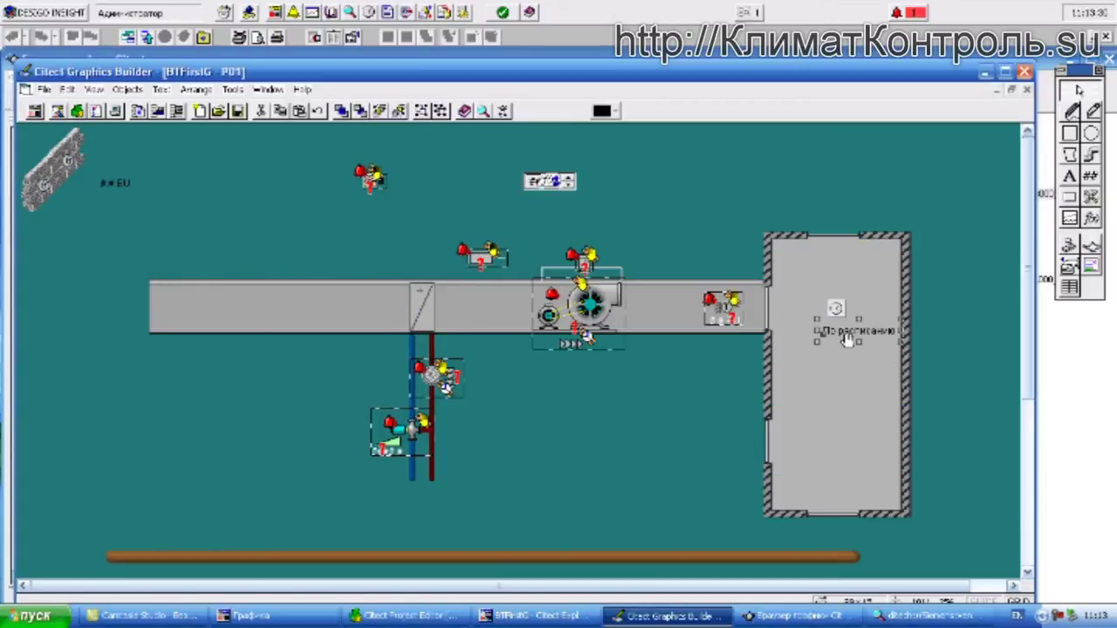
{"action": "left_click", "coordinate": [825, 339]}
{"action": "left_click", "coordinate": [672, 414]}
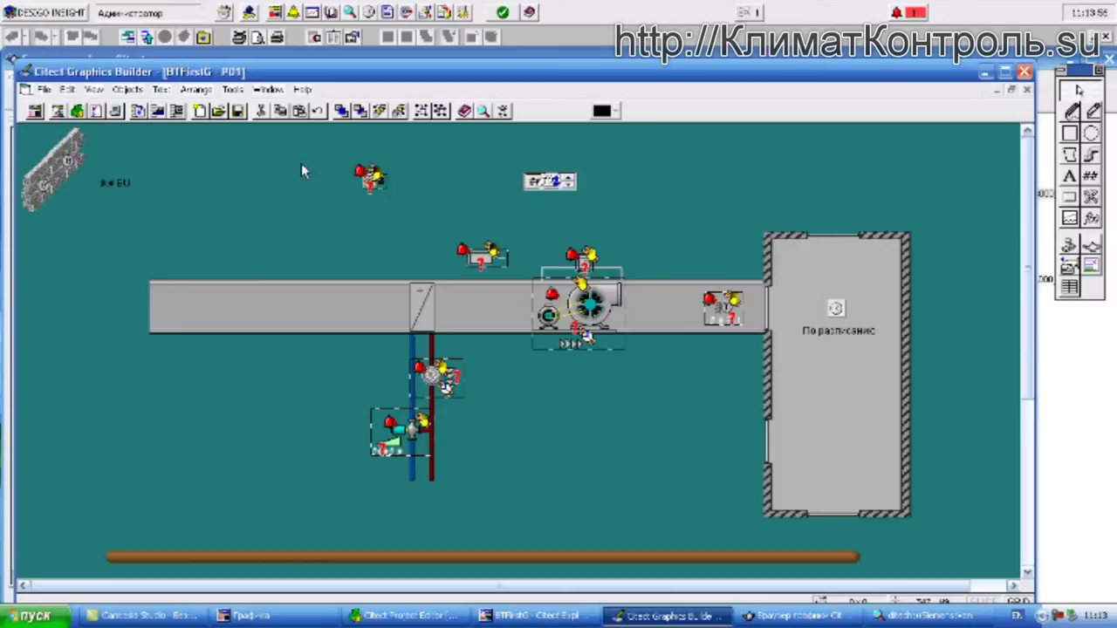
- Save page P01 and compile the BTFirstG project in Citect Project Editor, accepting the compiler dialogs
{"action": "left_click", "coordinate": [238, 111]}
{"action": "left_click", "coordinate": [406, 616]}
{"action": "left_click", "coordinate": [253, 129]}
{"action": "left_click", "coordinate": [287, 162]}
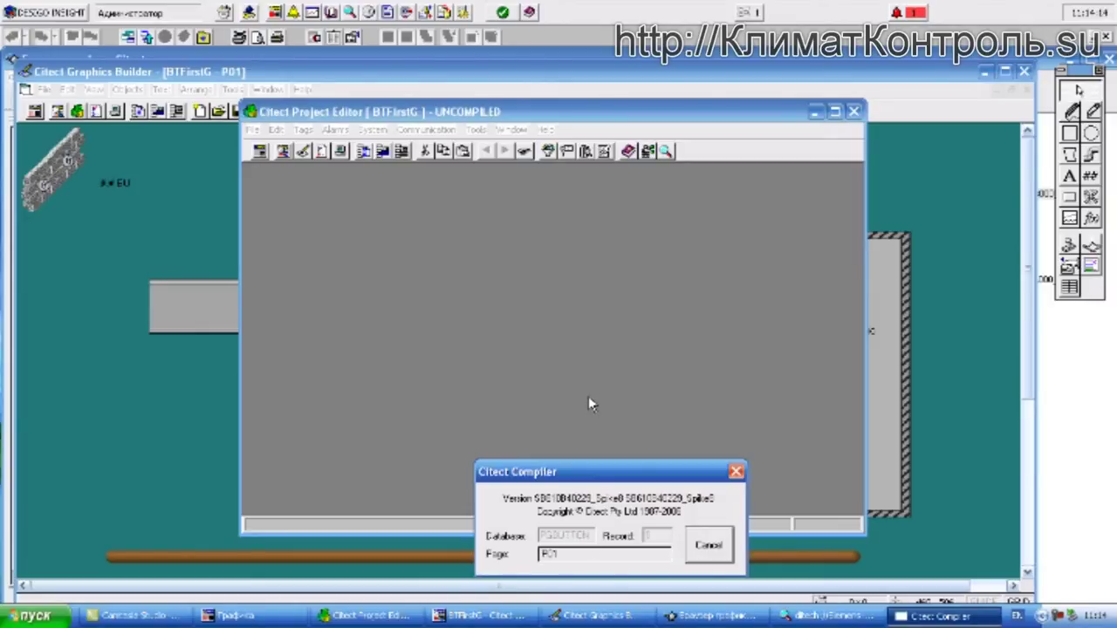
{"action": "left_click", "coordinate": [560, 372]}
{"action": "left_click", "coordinate": [615, 408]}
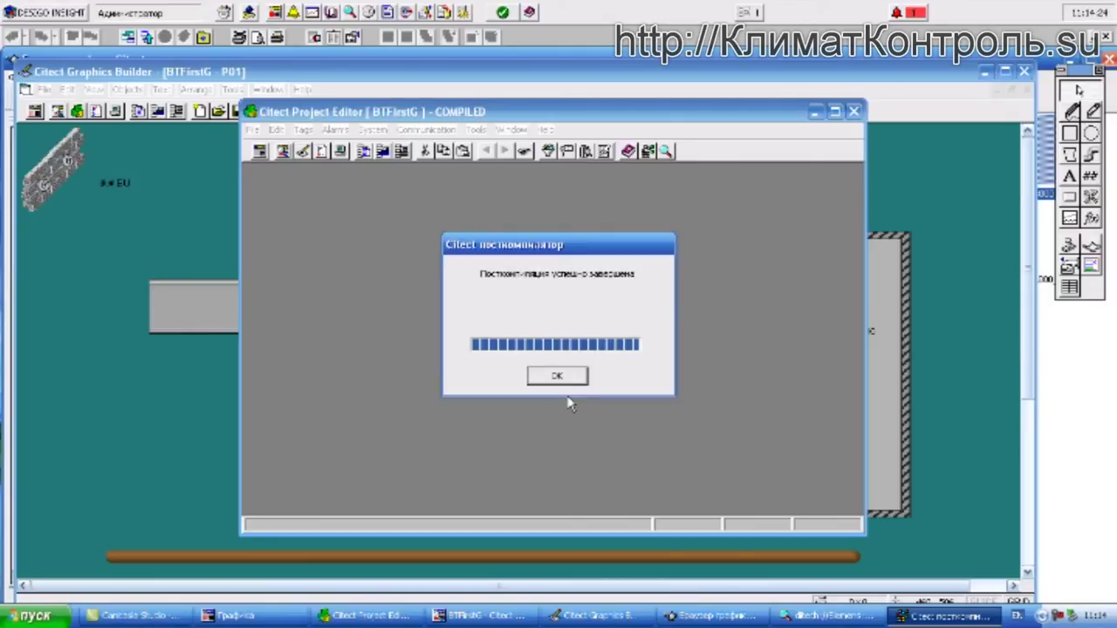
{"action": "left_click", "coordinate": [565, 379]}
- Open page P01 at runtime, inspect the weekly schedule through the schedule button, then close the schedule and the page
{"action": "left_click", "coordinate": [129, 38]}
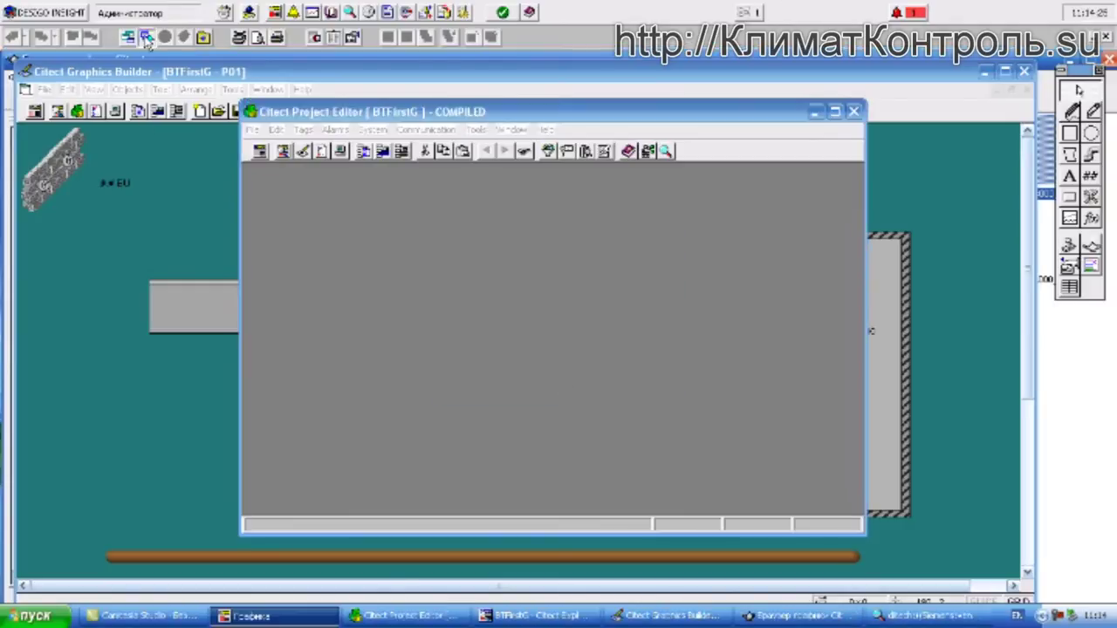
{"action": "left_click", "coordinate": [92, 112]}
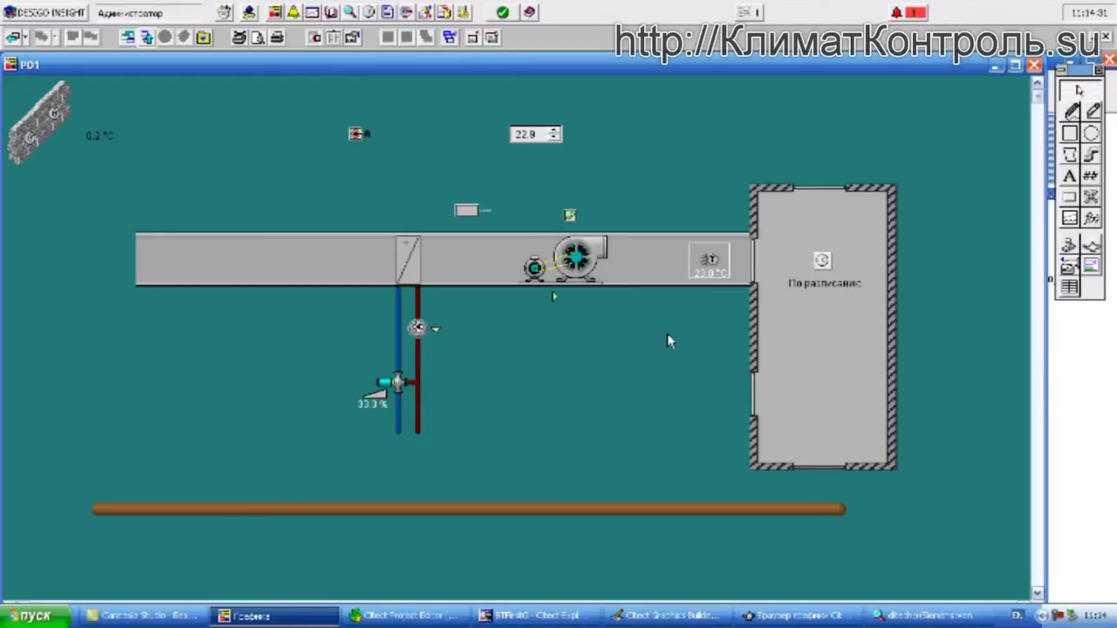
{"action": "left_click", "coordinate": [822, 262]}
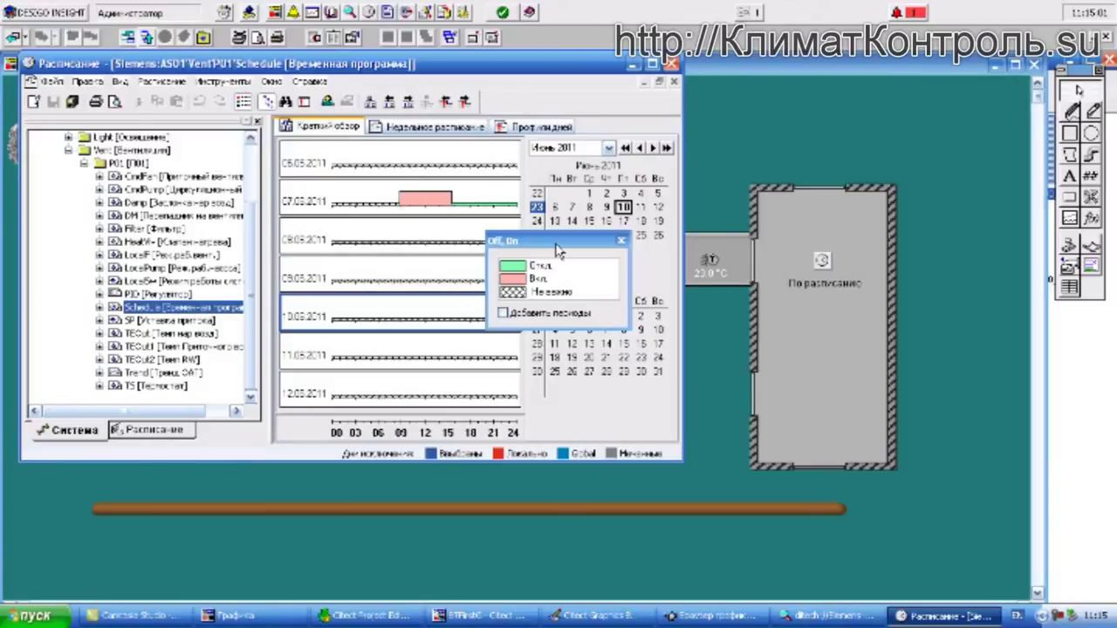
{"action": "left_click", "coordinate": [621, 241]}
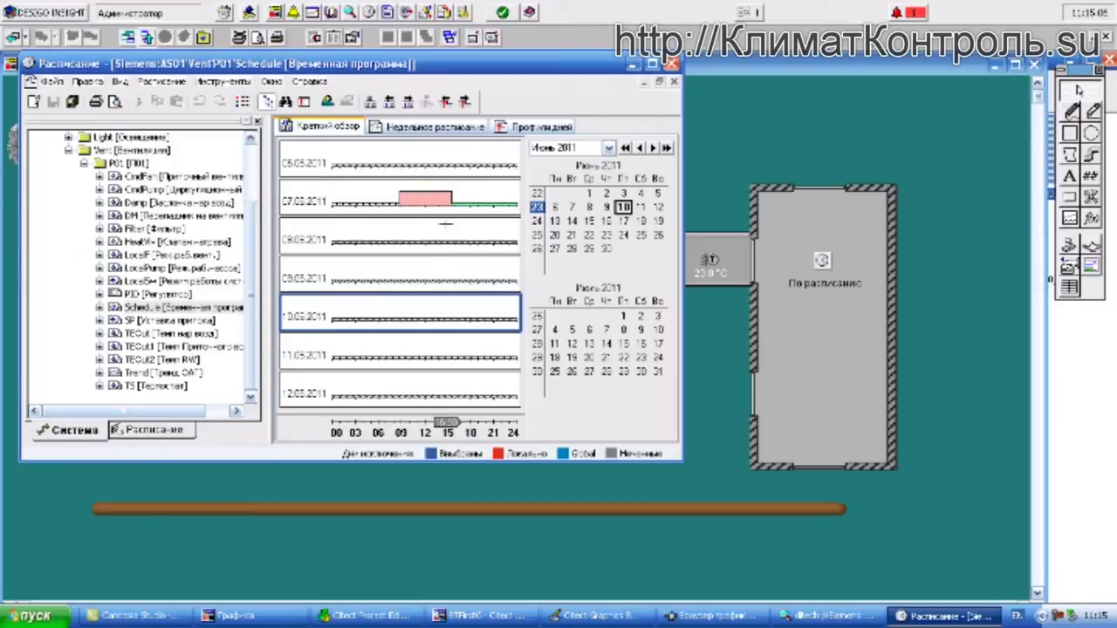
{"action": "left_click", "coordinate": [417, 131]}
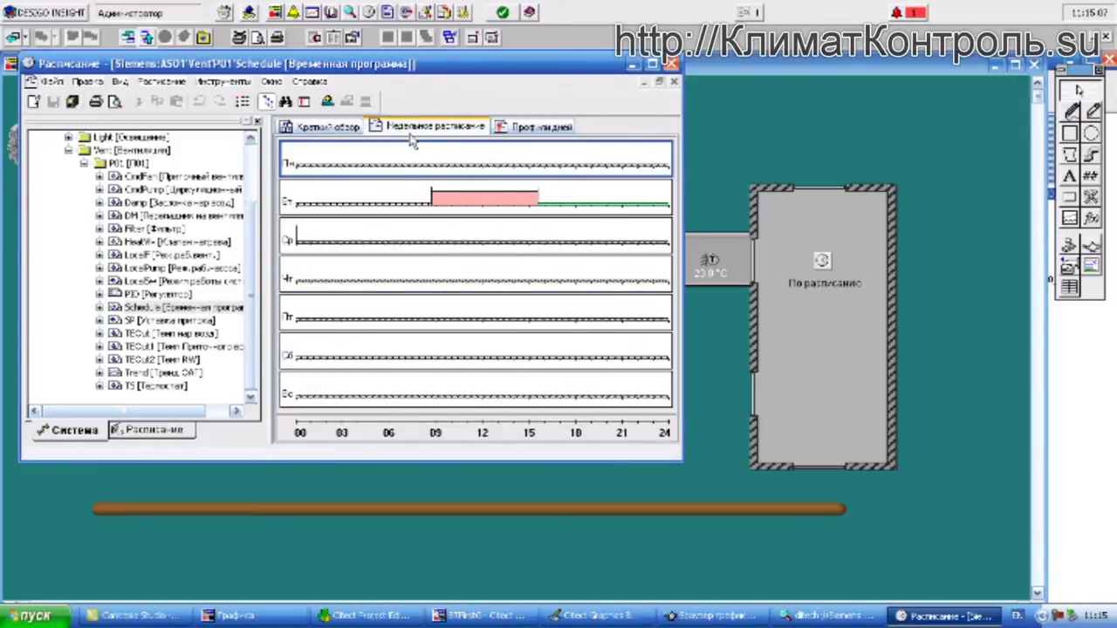
{"action": "left_click", "coordinate": [672, 66]}
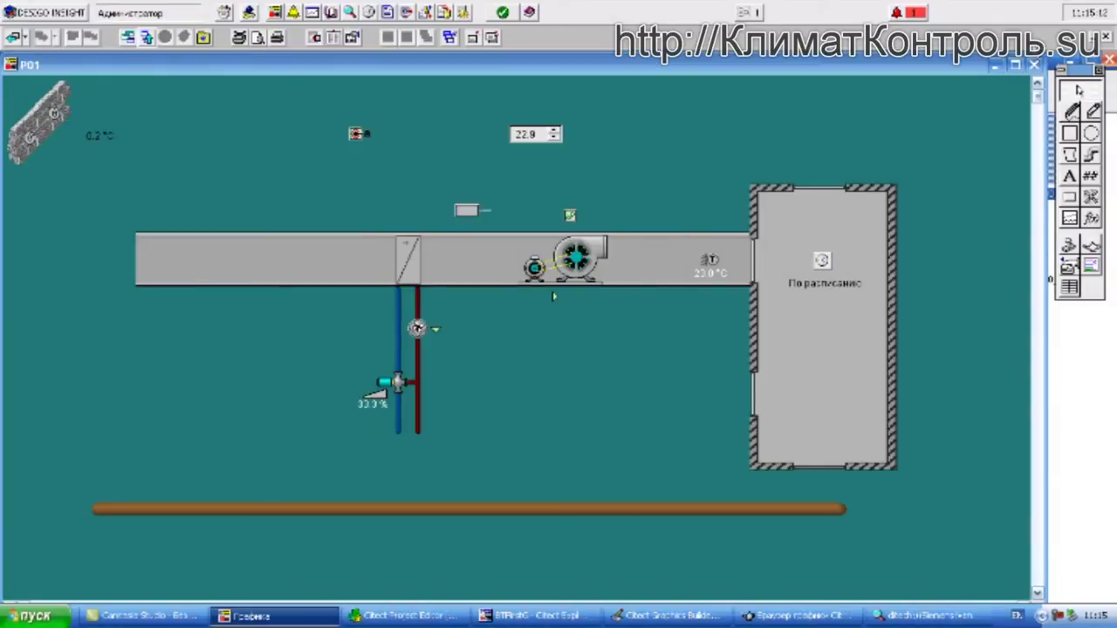
{"action": "left_click", "coordinate": [1033, 64]}
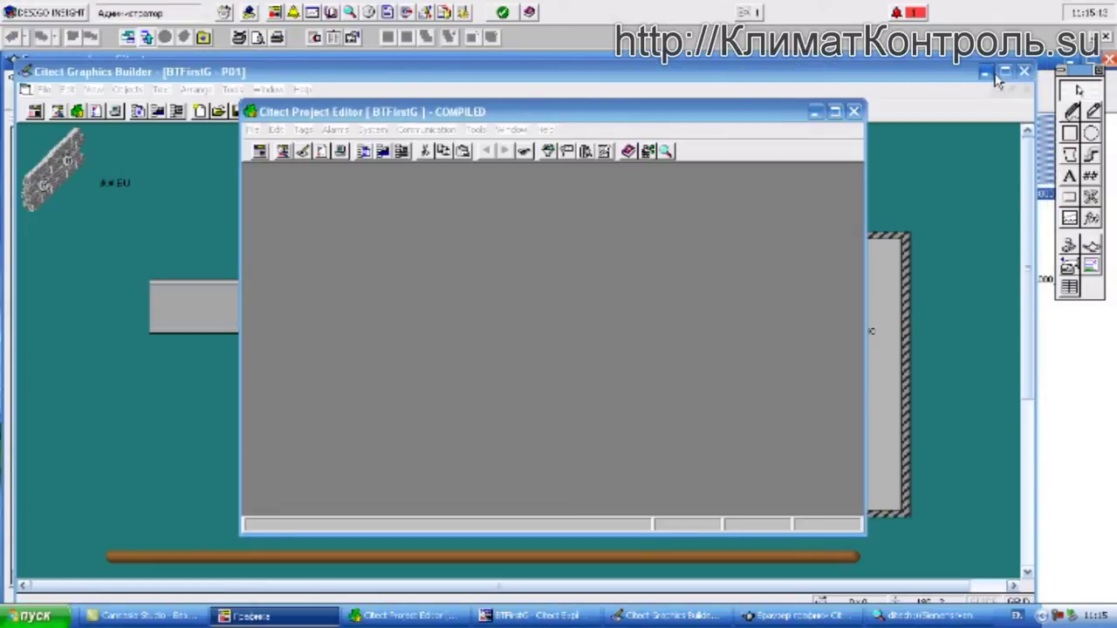
- Insert the genie wk000_0___02_page from the Citect graphics browser's Buttons library and fit it over the lower half of the room
{"action": "left_click", "coordinate": [954, 218]}
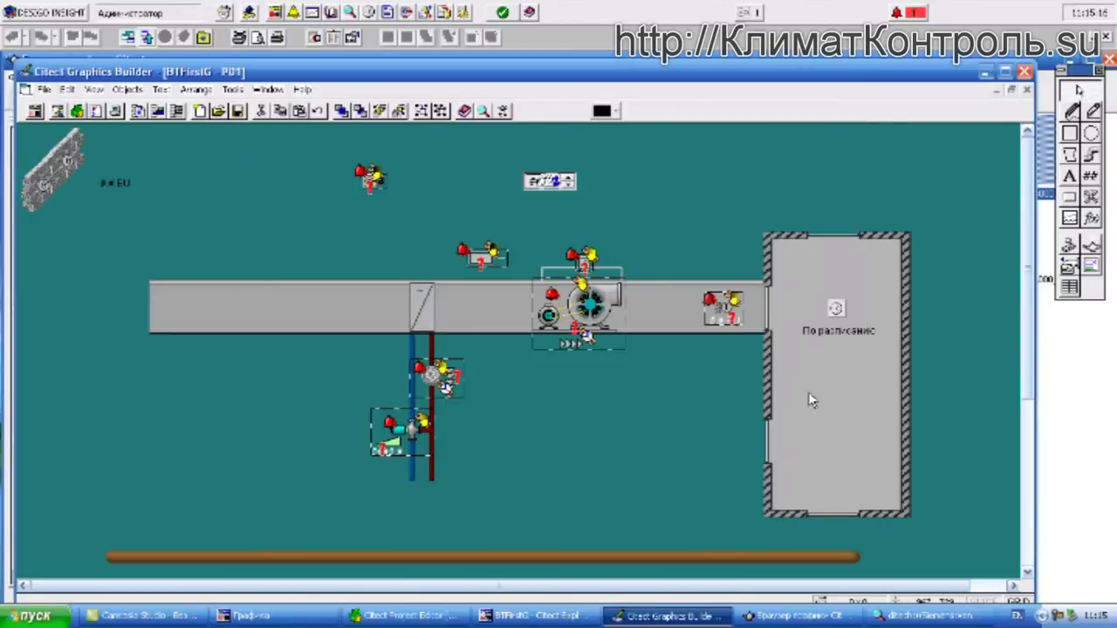
{"action": "left_click", "coordinate": [821, 616]}
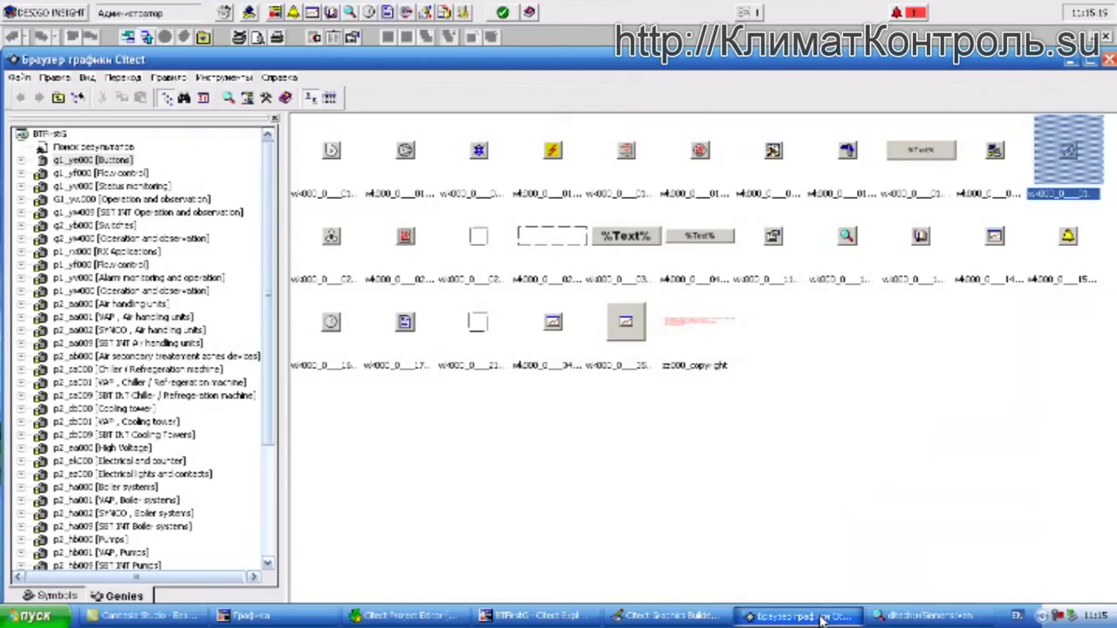
{"action": "left_click", "coordinate": [563, 247]}
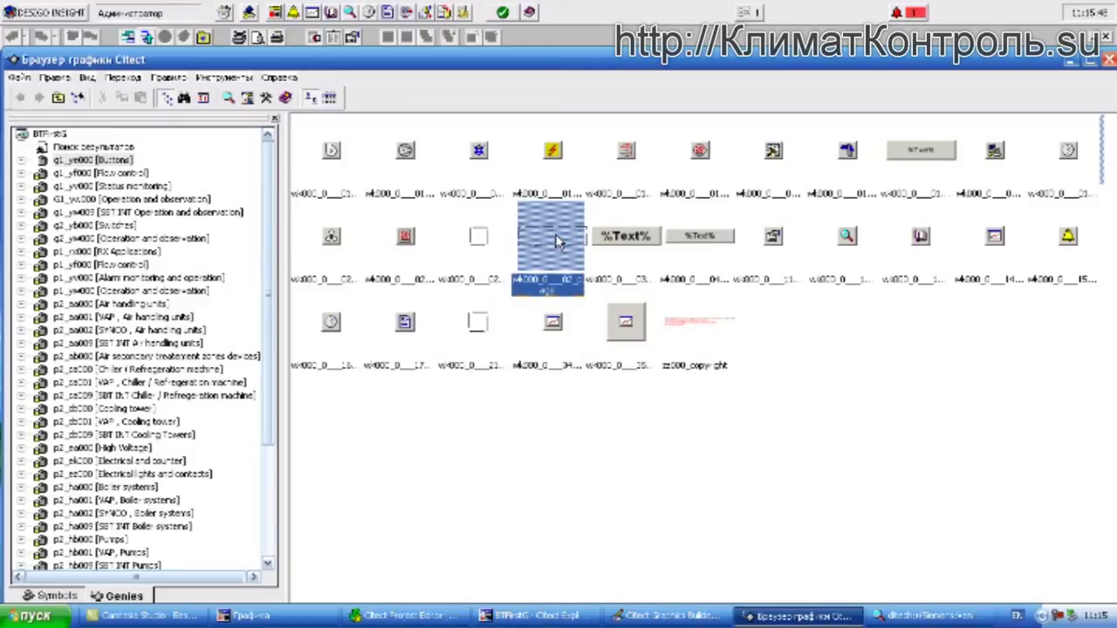
{"action": "double_click", "coordinate": [559, 241]}
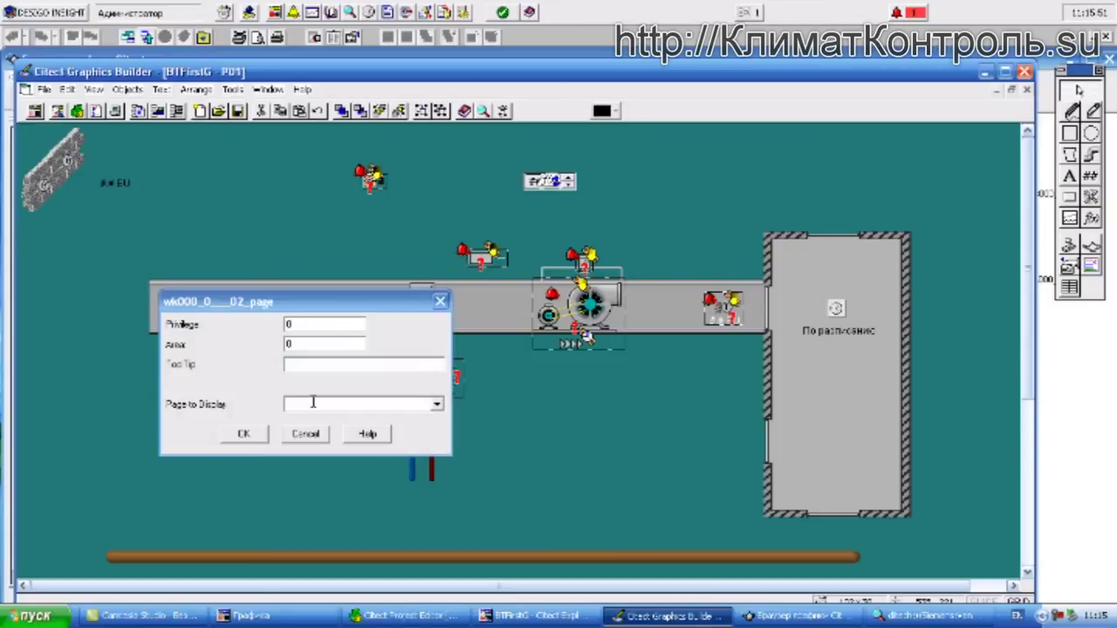
{"action": "left_click", "coordinate": [253, 433]}
{"action": "left_click_drag", "start_coordinate": [266, 340], "coordinate": [918, 521]}
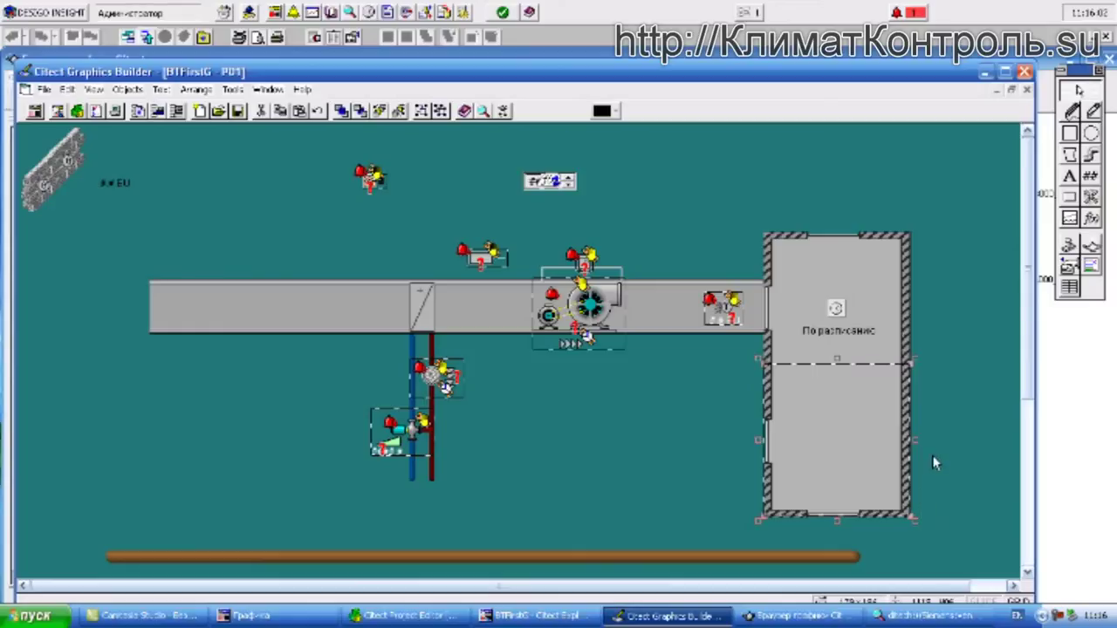
- Set the page genie's Page to Display to Top and accept the dialog
{"action": "double_click", "coordinate": [847, 424]}
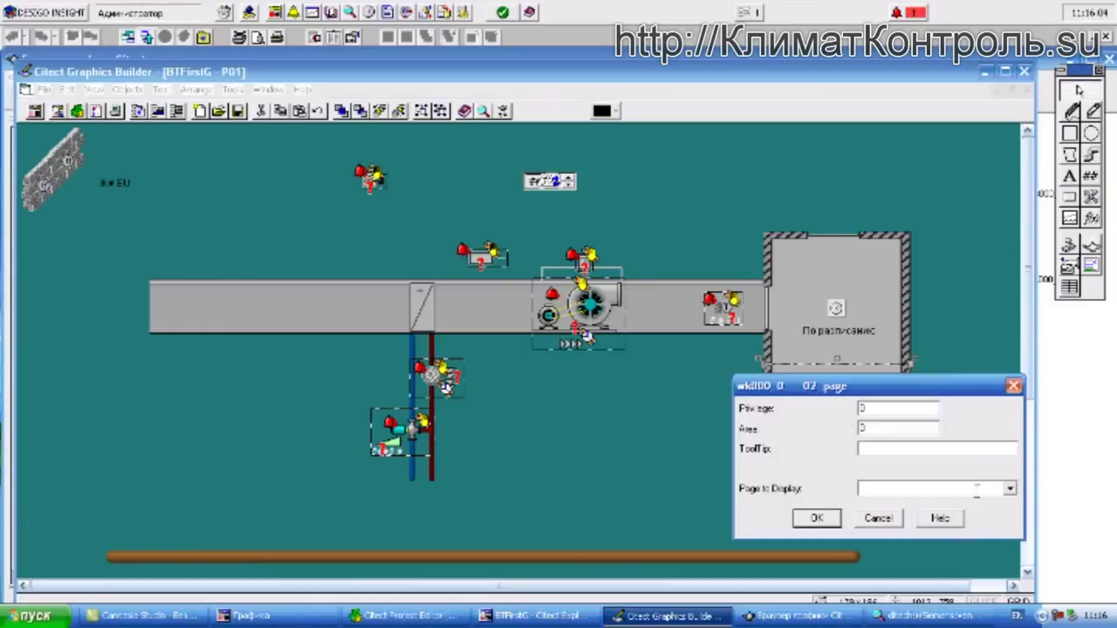
{"action": "left_click", "coordinate": [1010, 489]}
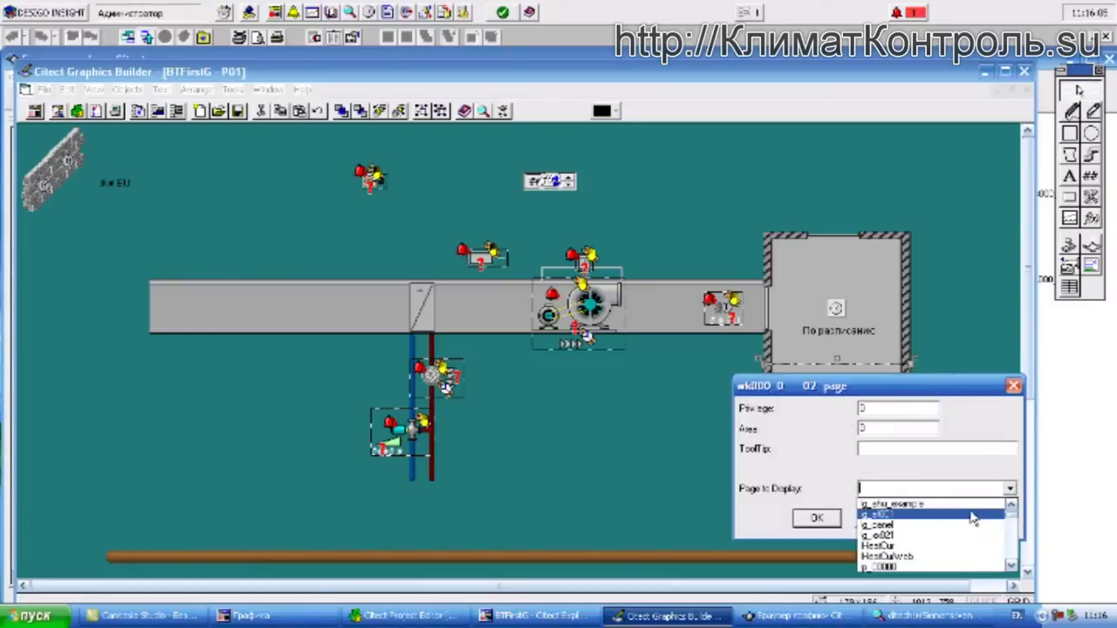
{"action": "type", "text": "esu"}
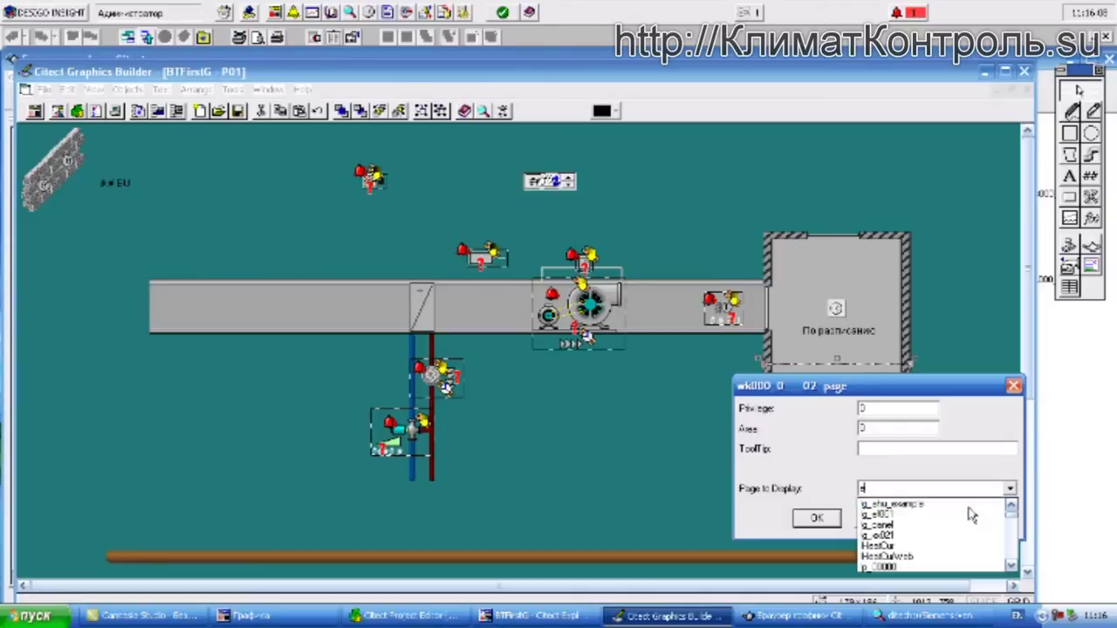
{"action": "key", "text": "BackSpace"}
{"action": "key", "text": "BackSpace"}
{"action": "key", "text": "BackSpace"}
{"action": "type", "text": "st"}
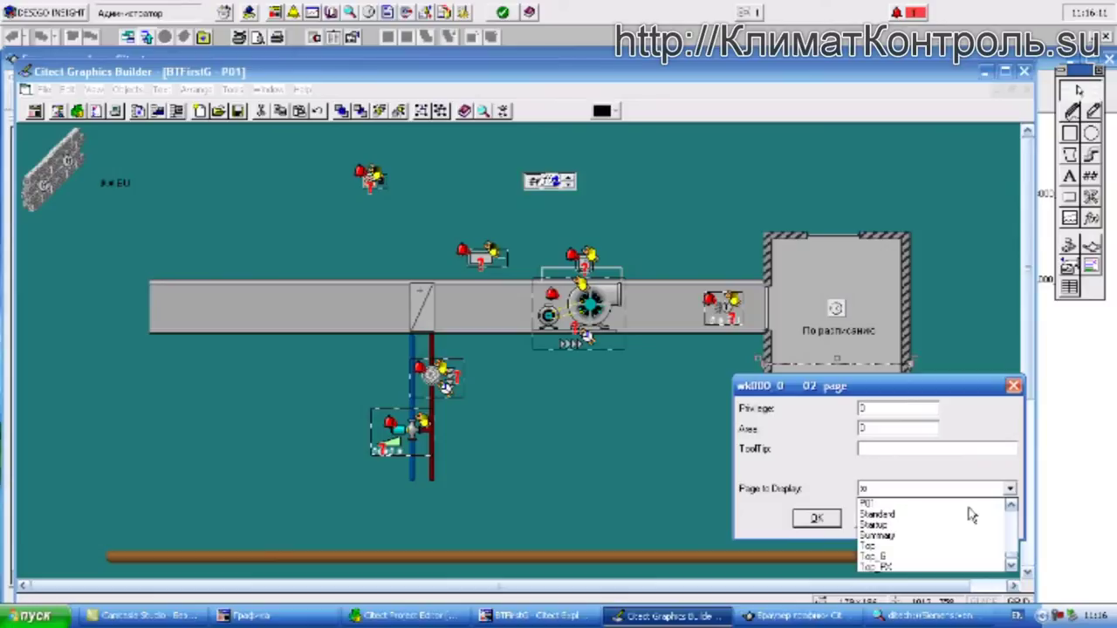
{"action": "left_click", "coordinate": [928, 552]}
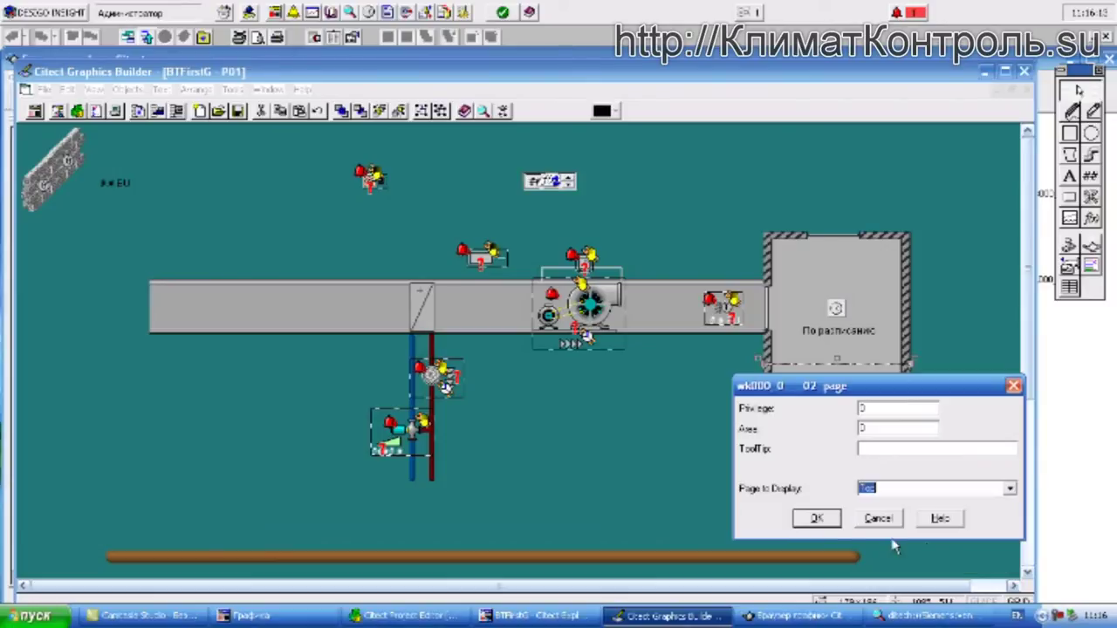
{"action": "left_click", "coordinate": [817, 519]}
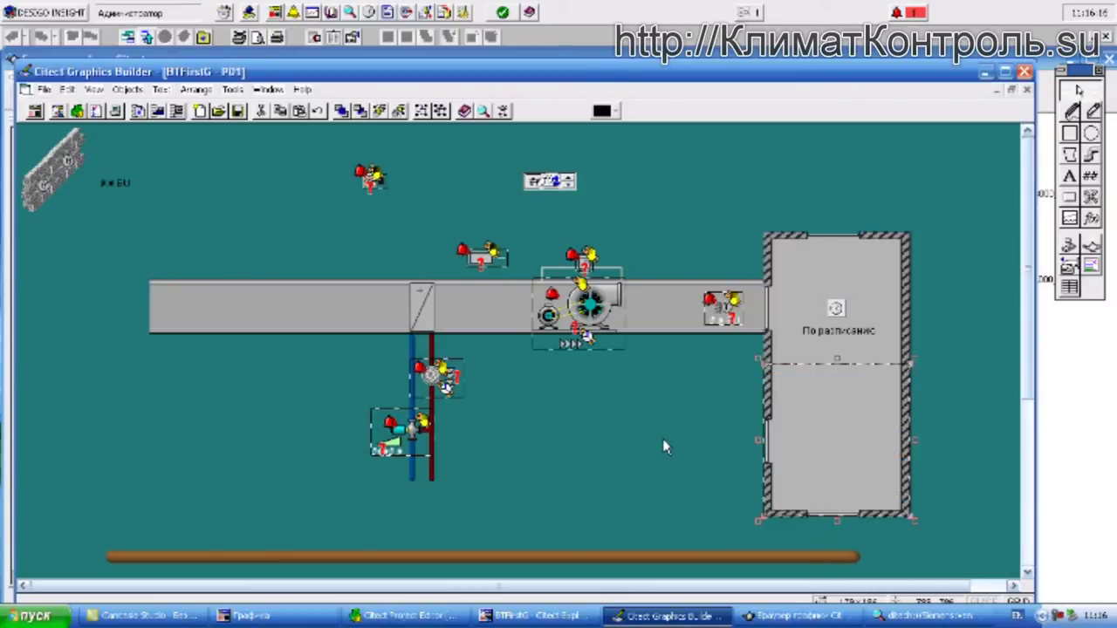
- Insert the genie wk000_0_mx99 from the Citect graphics browser's G1_yw000 Operation and observation library into page P01
{"action": "left_click", "coordinate": [789, 616]}
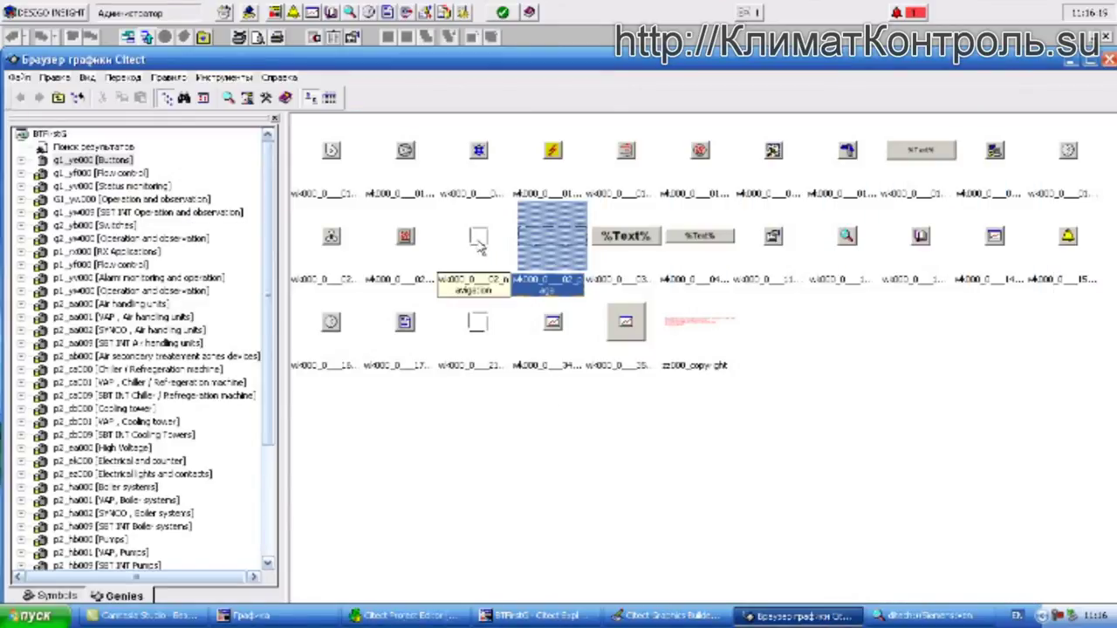
{"action": "left_click", "coordinate": [270, 387]}
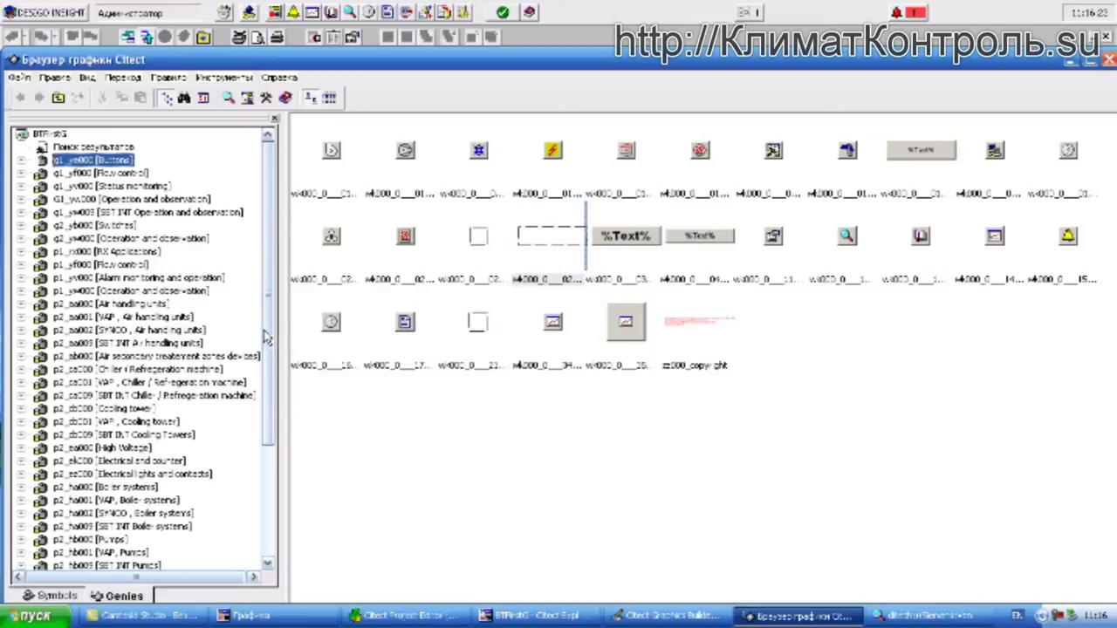
{"action": "left_click", "coordinate": [155, 200]}
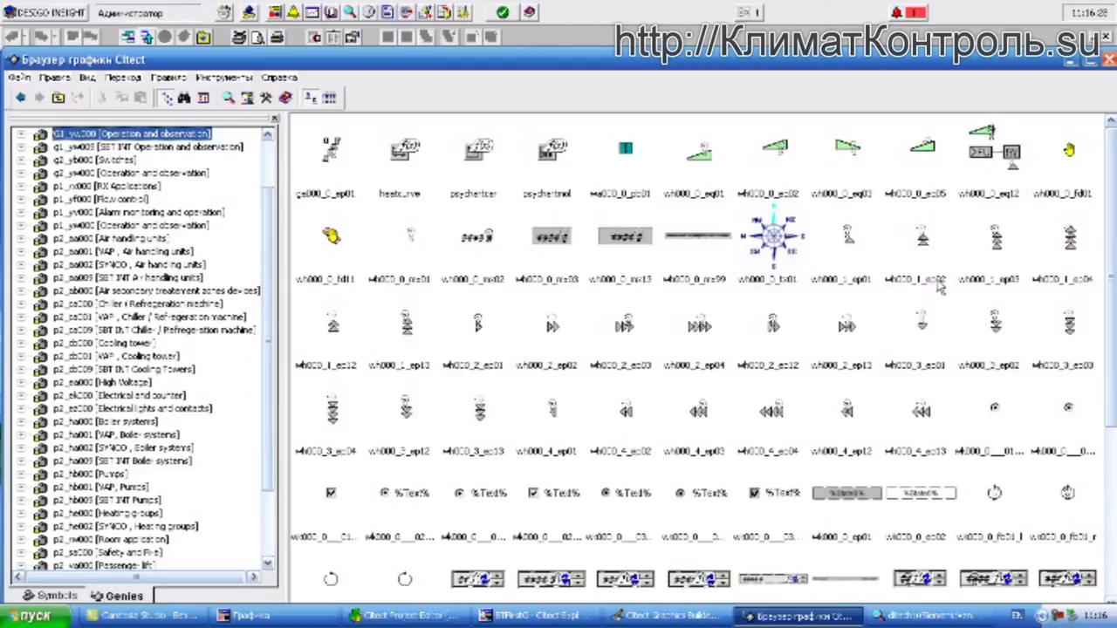
{"action": "left_click_drag", "start_coordinate": [1113, 207], "coordinate": [1114, 375]}
{"action": "double_click", "coordinate": [783, 398]}
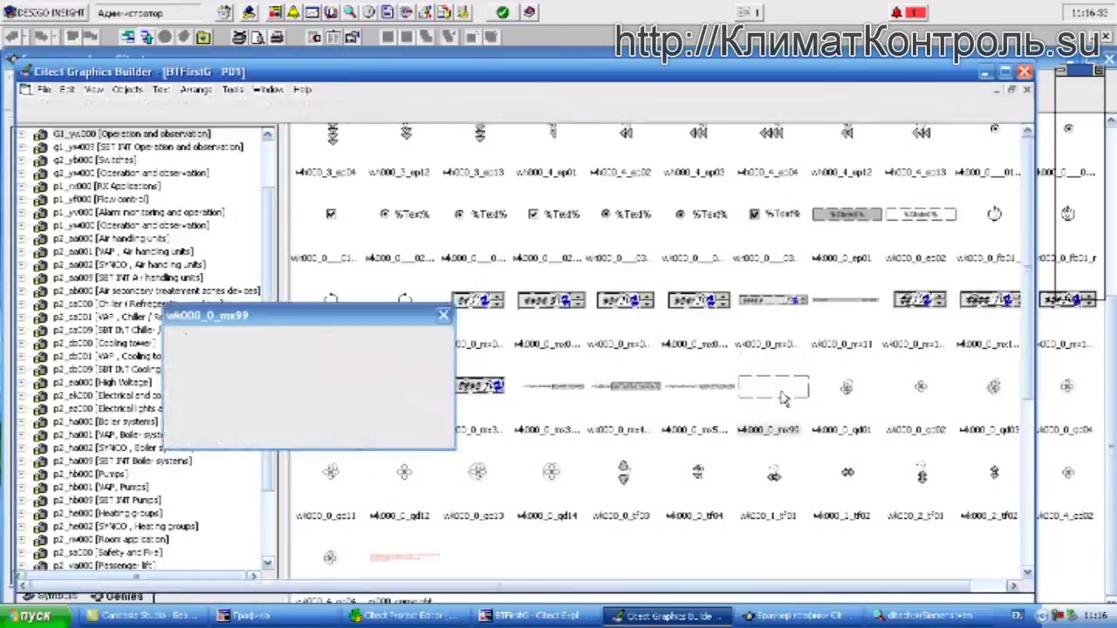
- Set the new genie's Tag to Siemens_Vent_P01_Schedule
{"action": "left_click", "coordinate": [271, 398]}
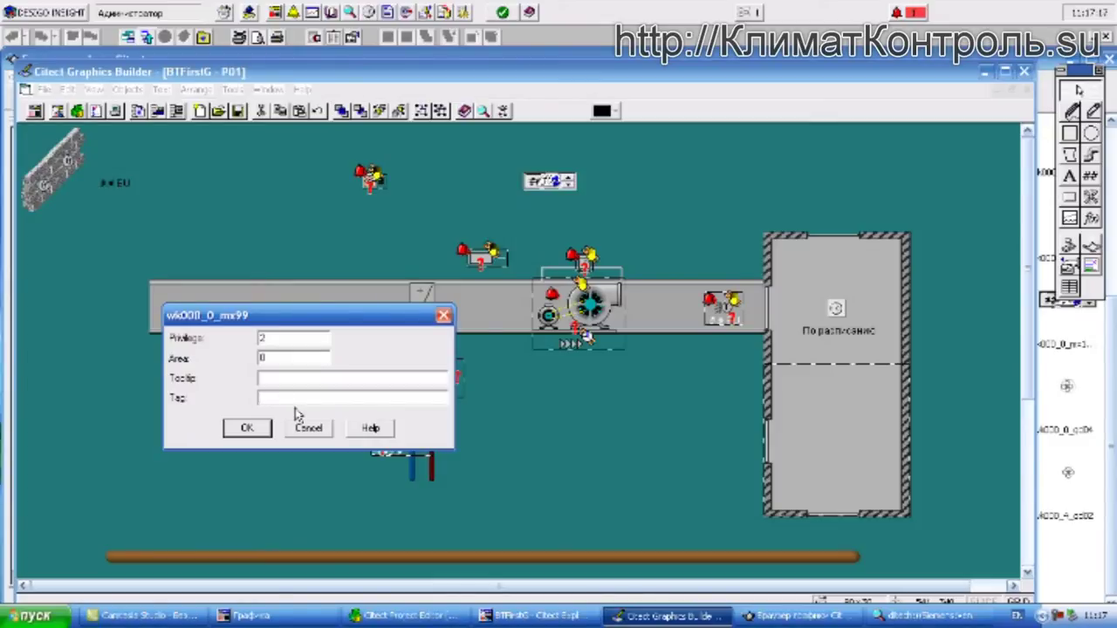
{"action": "right_click", "coordinate": [285, 398]}
{"action": "left_click", "coordinate": [314, 455]}
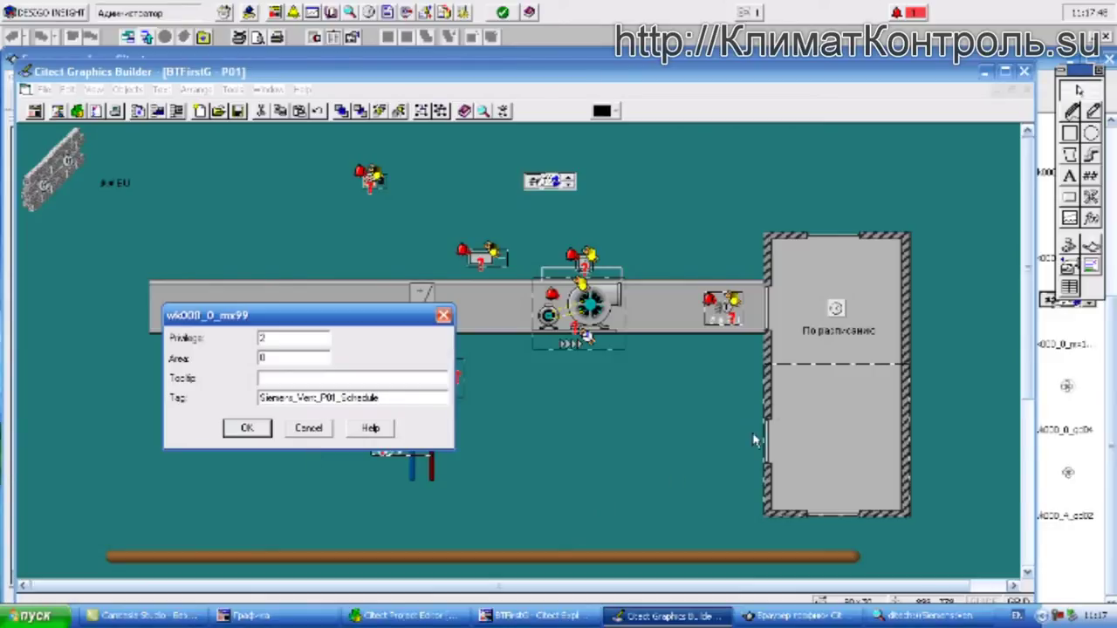
- Swap the schedule status text's display values so OFF text is "Без расписания" and ON text is "По расписанию"
{"action": "double_click", "coordinate": [825, 339]}
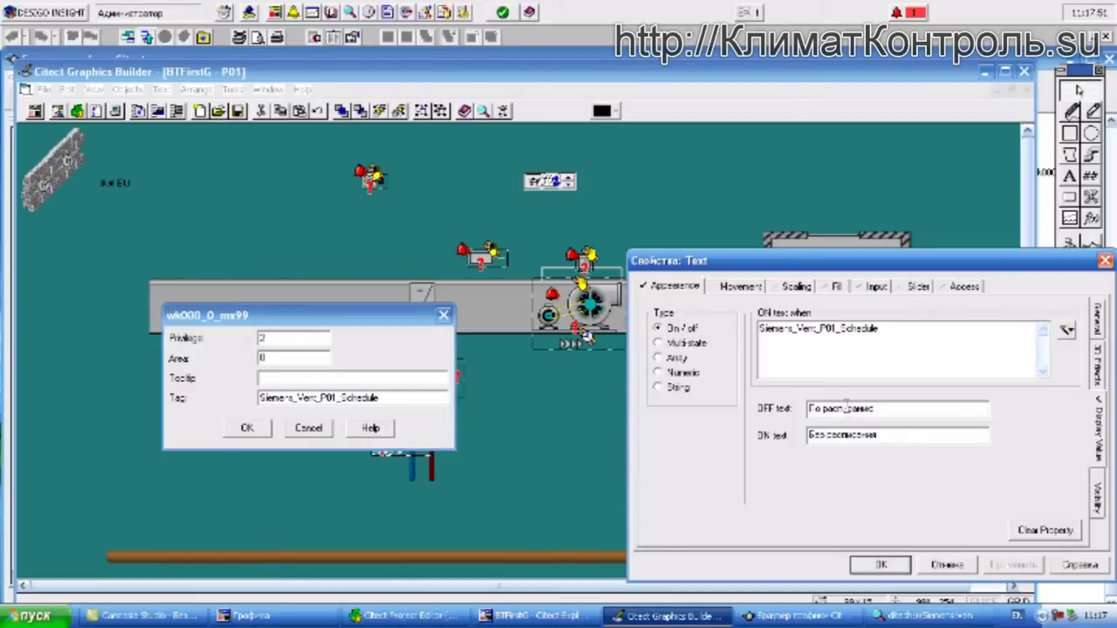
{"action": "left_click_drag", "start_coordinate": [886, 408], "coordinate": [752, 408]}
{"action": "key", "text": "ctrl+c"}
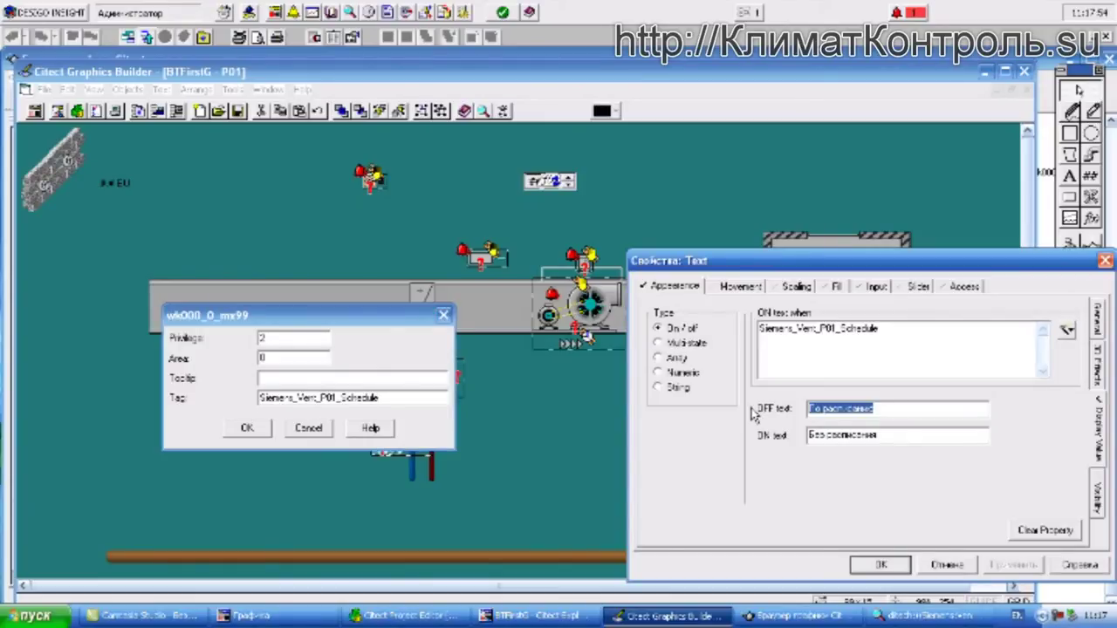
{"action": "key", "text": "Delete"}
{"action": "left_click", "coordinate": [918, 436]}
{"action": "key", "text": "ctrl+v"}
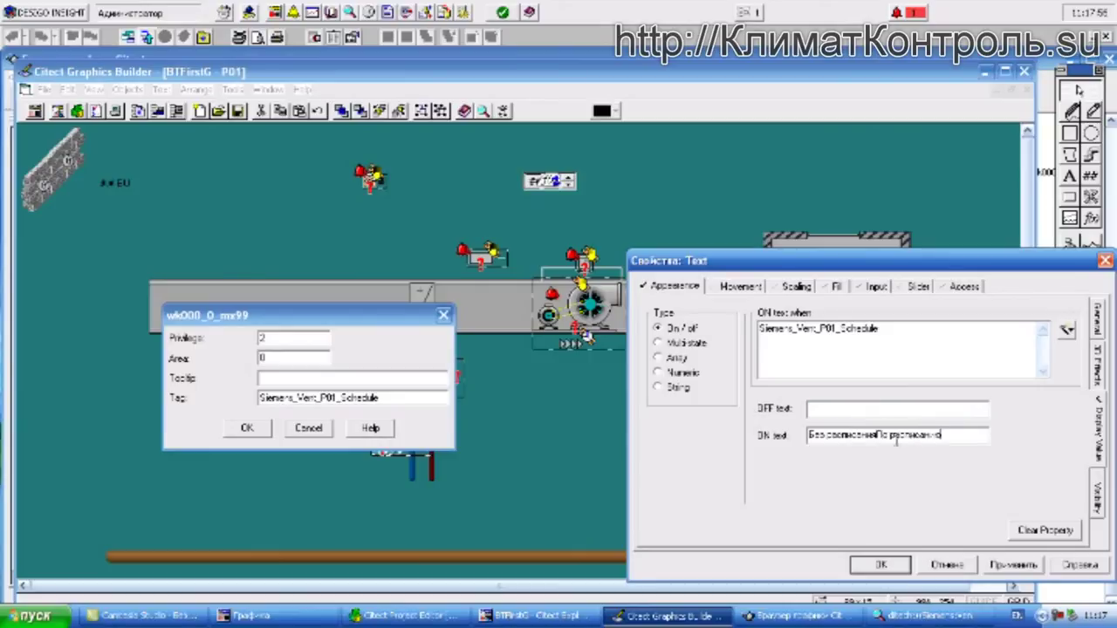
{"action": "left_click_drag", "start_coordinate": [875, 437], "coordinate": [715, 436]}
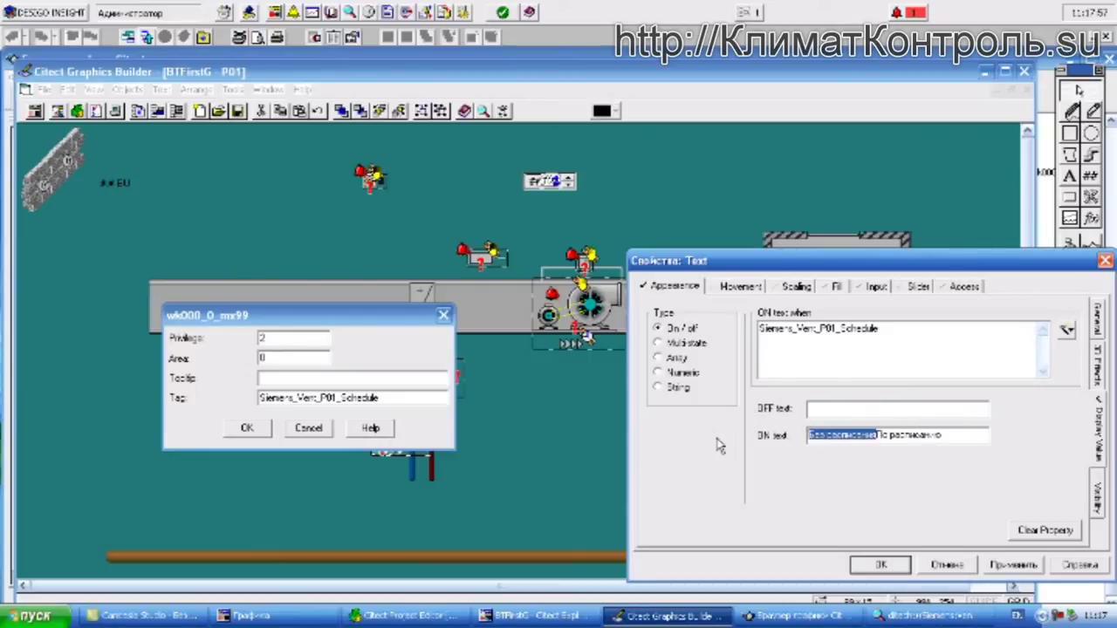
{"action": "key", "text": "ctrl+x"}
{"action": "left_click", "coordinate": [810, 411]}
{"action": "key", "text": "ctrl+v"}
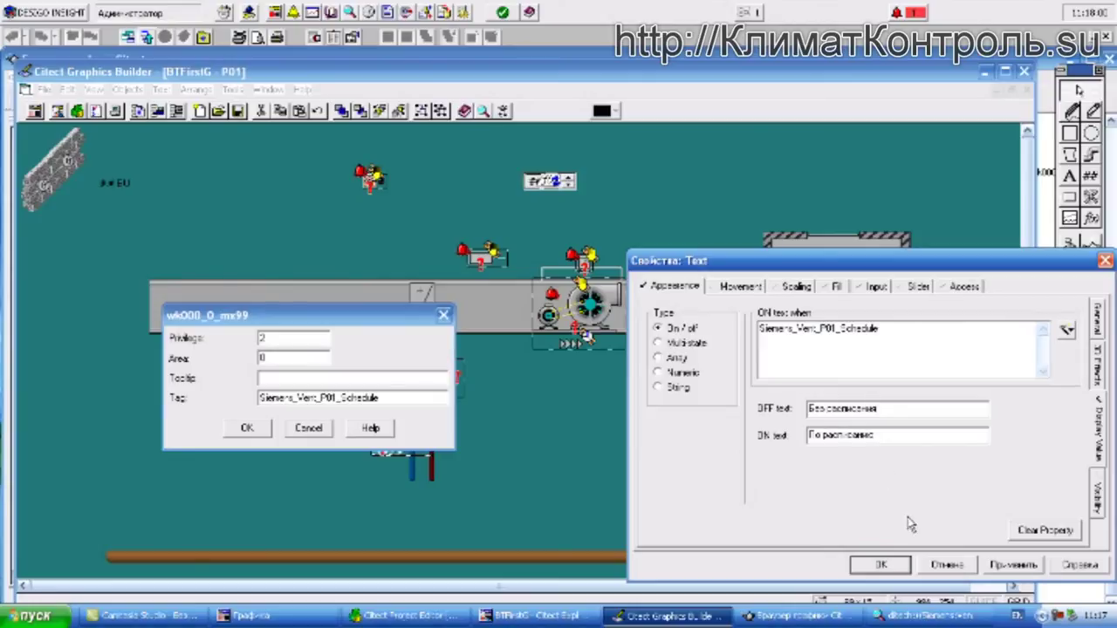
{"action": "left_click", "coordinate": [883, 564]}
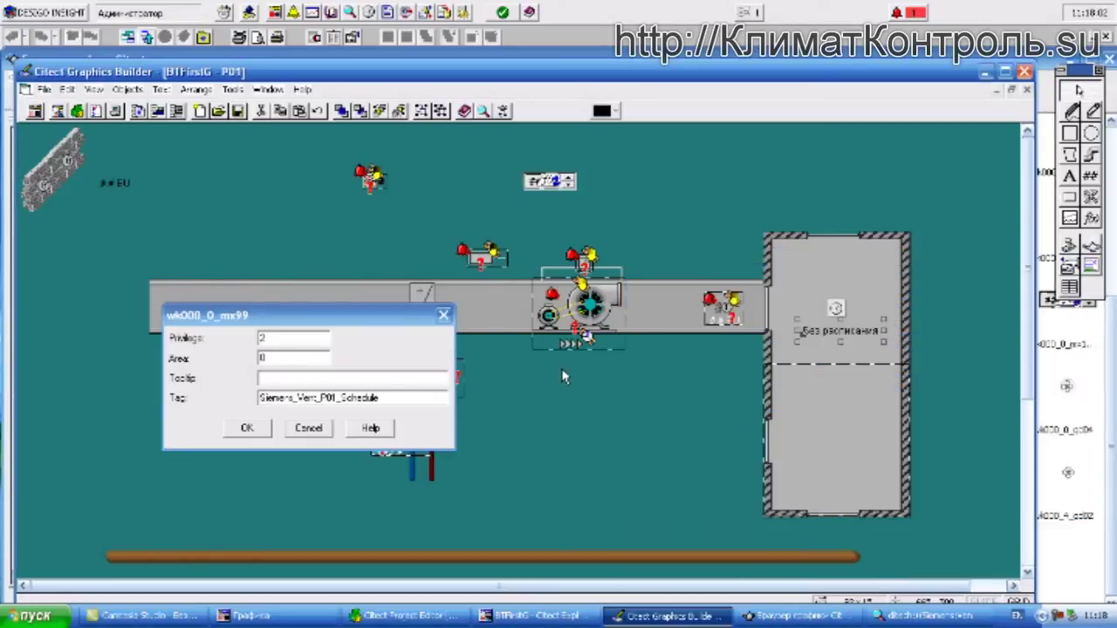
- Copy the Citect tag of the LocalSw object under Vent, P01 in the object catalogue
{"action": "left_click", "coordinate": [315, 323]}
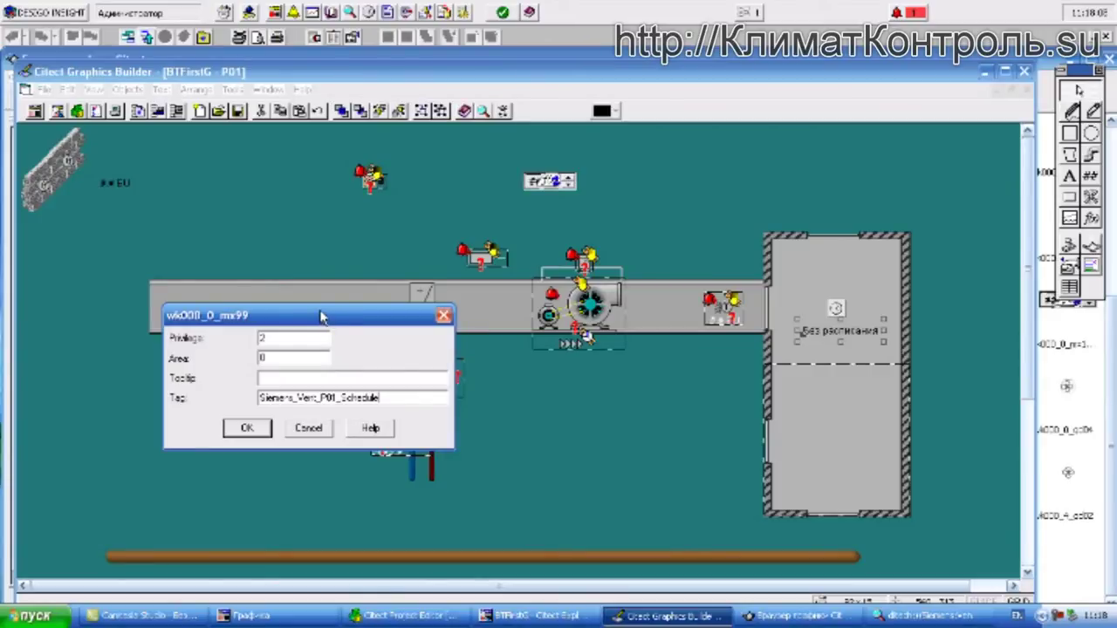
{"action": "left_click_drag", "start_coordinate": [315, 317], "coordinate": [355, 275]}
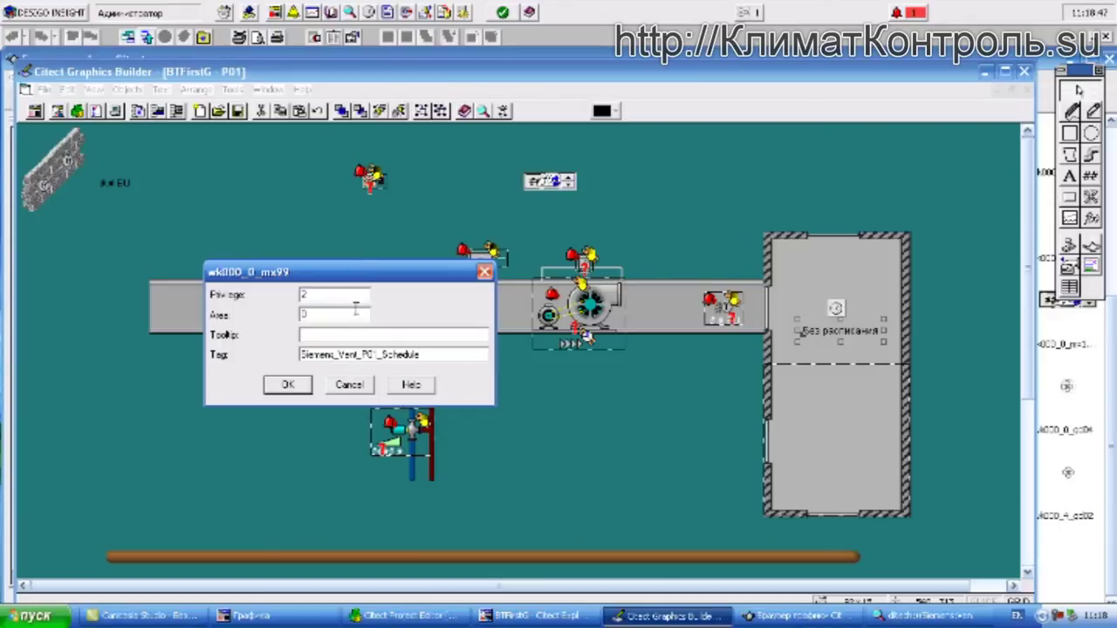
{"action": "left_click", "coordinate": [795, 616]}
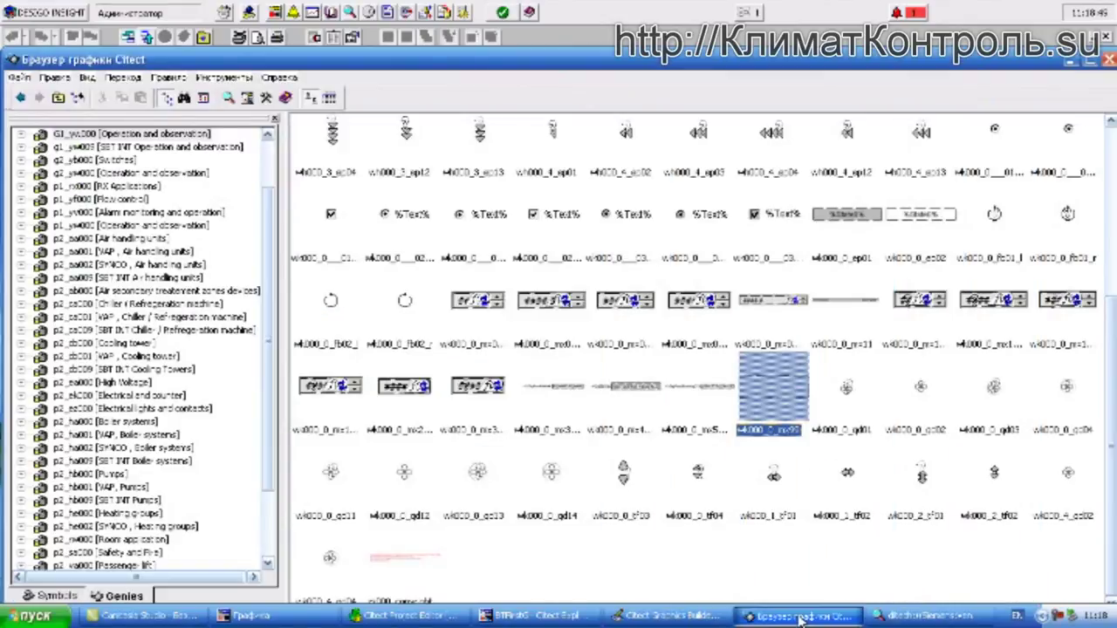
{"action": "left_click", "coordinate": [798, 618]}
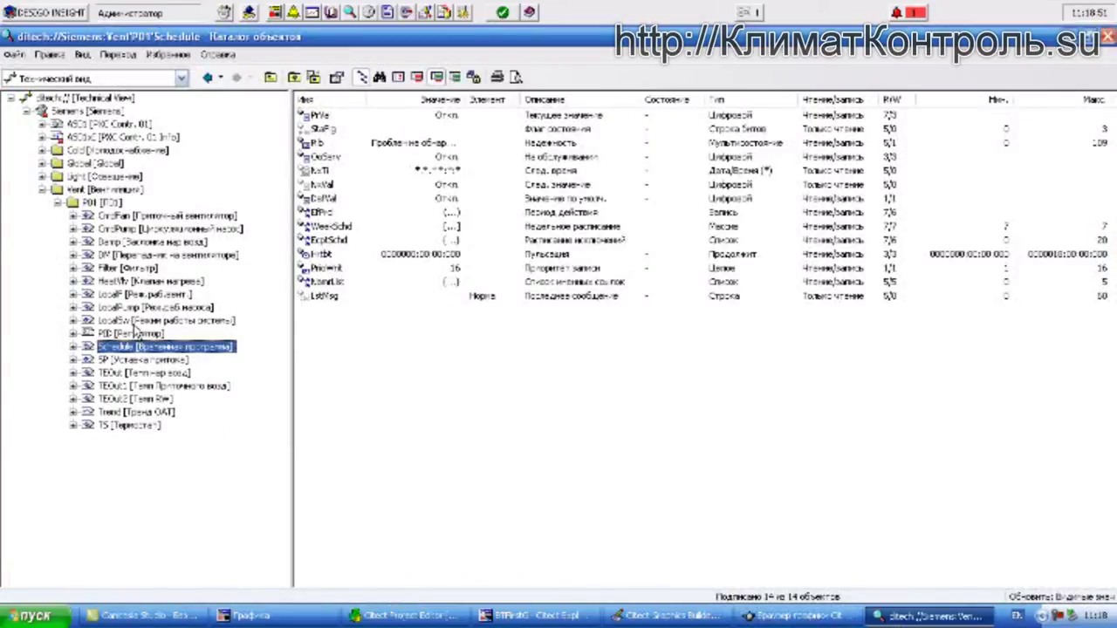
{"action": "left_click", "coordinate": [133, 321]}
{"action": "right_click", "coordinate": [114, 321]}
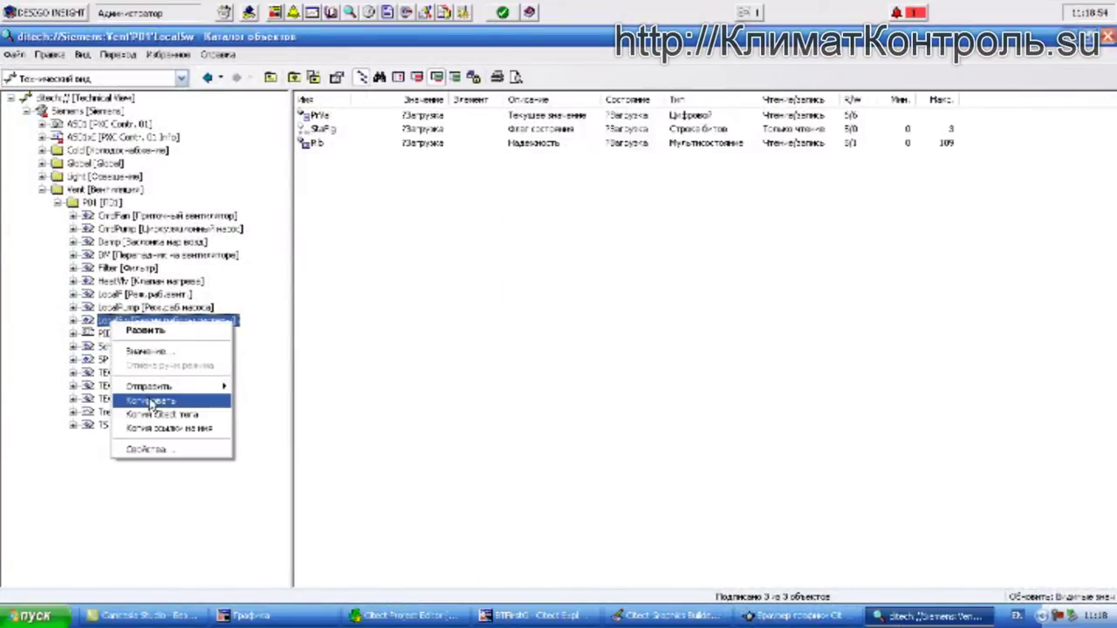
{"action": "left_click", "coordinate": [168, 414]}
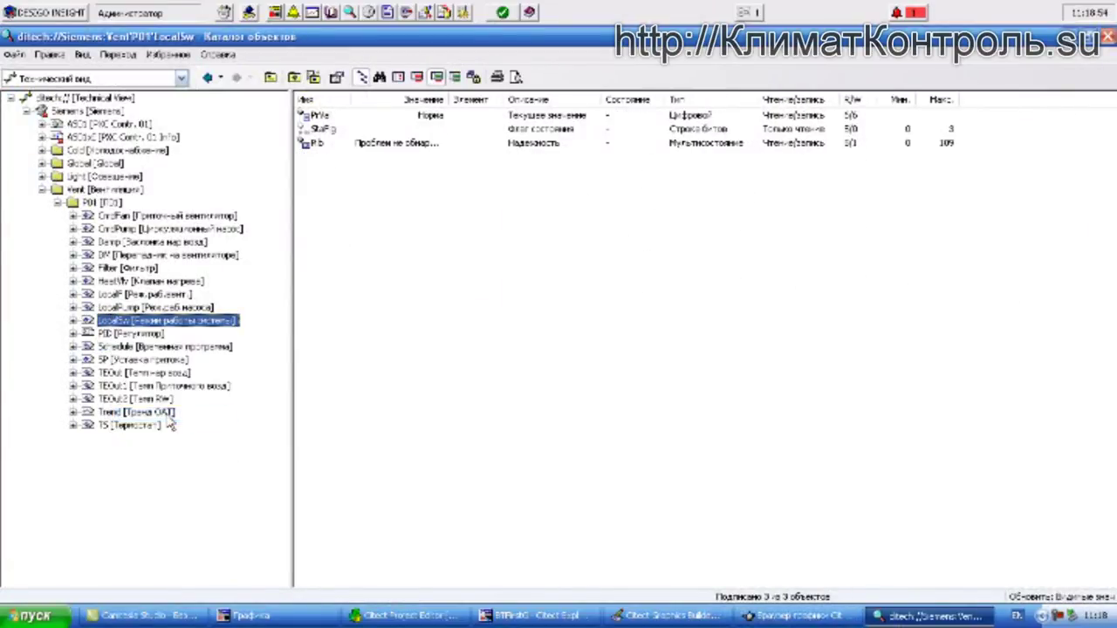
- Replace the wk000_0_mx99 genie's Tag with the copied LocalSw tag in Citect Graphics Builder and accept the dialog
{"action": "left_click", "coordinate": [719, 620]}
{"action": "left_click_drag", "start_coordinate": [427, 354], "coordinate": [246, 354]}
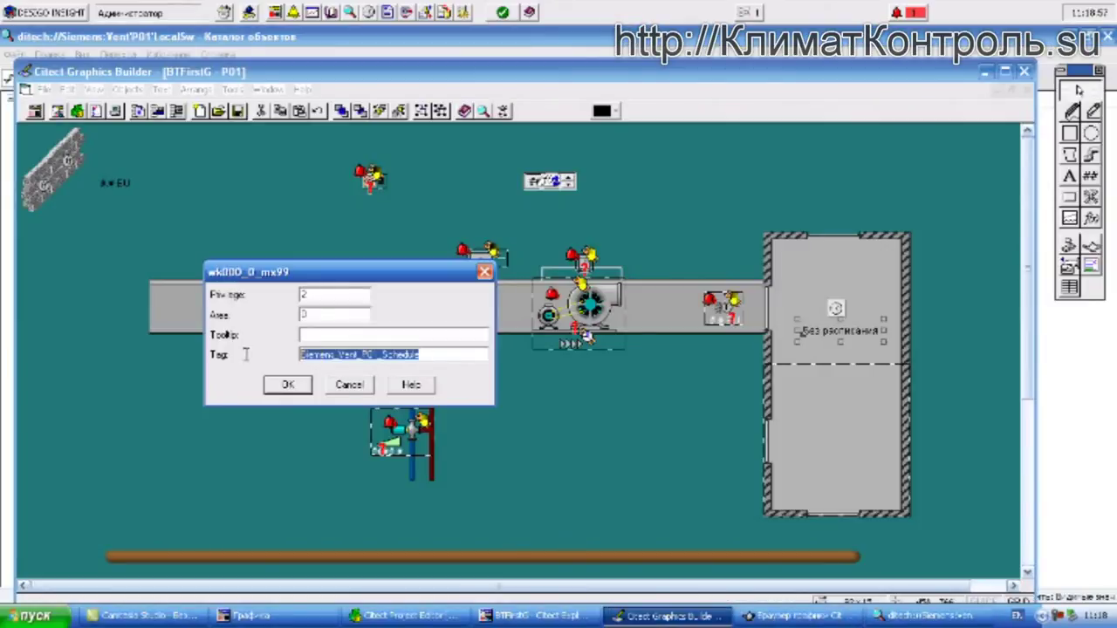
{"action": "key", "text": "ctrl+v"}
{"action": "left_click", "coordinate": [288, 386]}
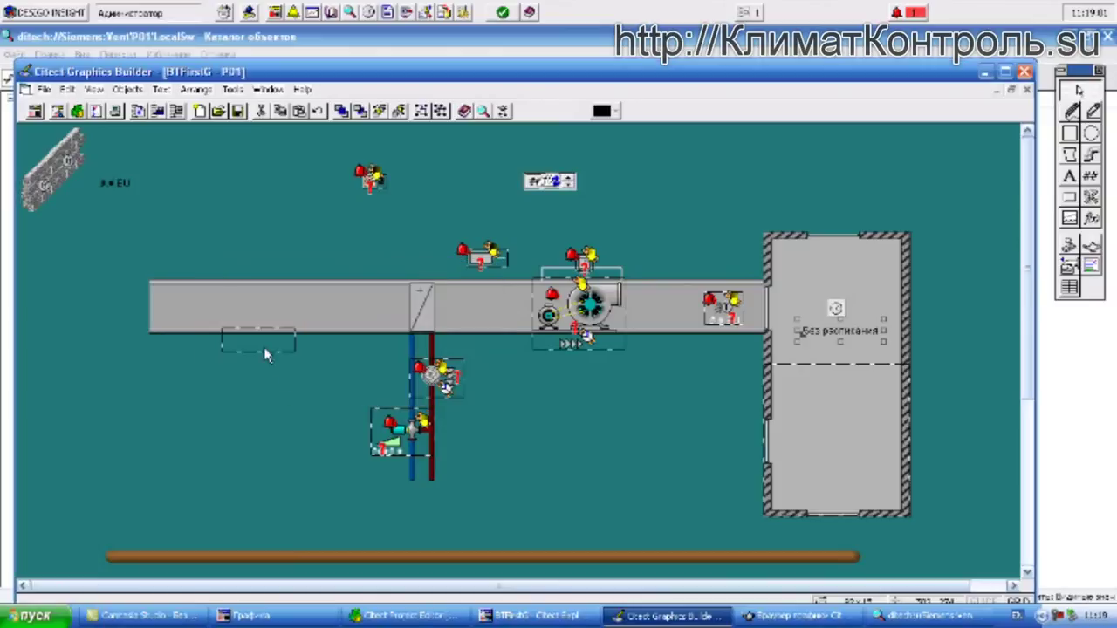
- Fit the genie around the schedule status text and move it with the text and schedule button above the duct, beside the setpoint field
{"action": "left_click", "coordinate": [838, 341]}
{"action": "left_click_drag", "start_coordinate": [872, 333], "coordinate": [894, 332]}
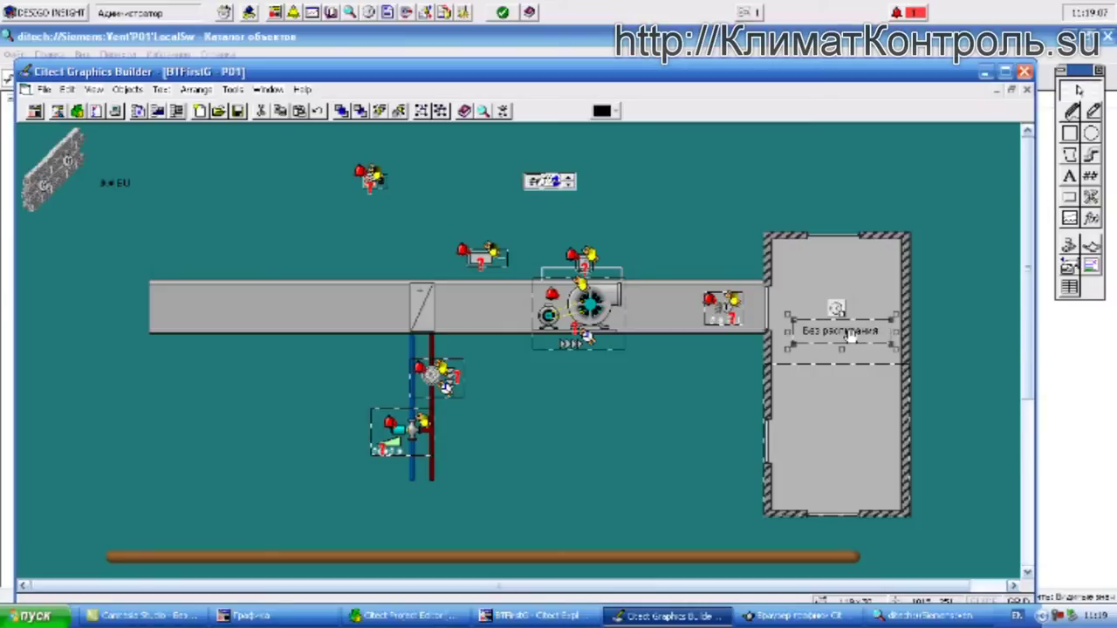
{"action": "left_click_drag", "start_coordinate": [788, 315], "coordinate": [674, 172]}
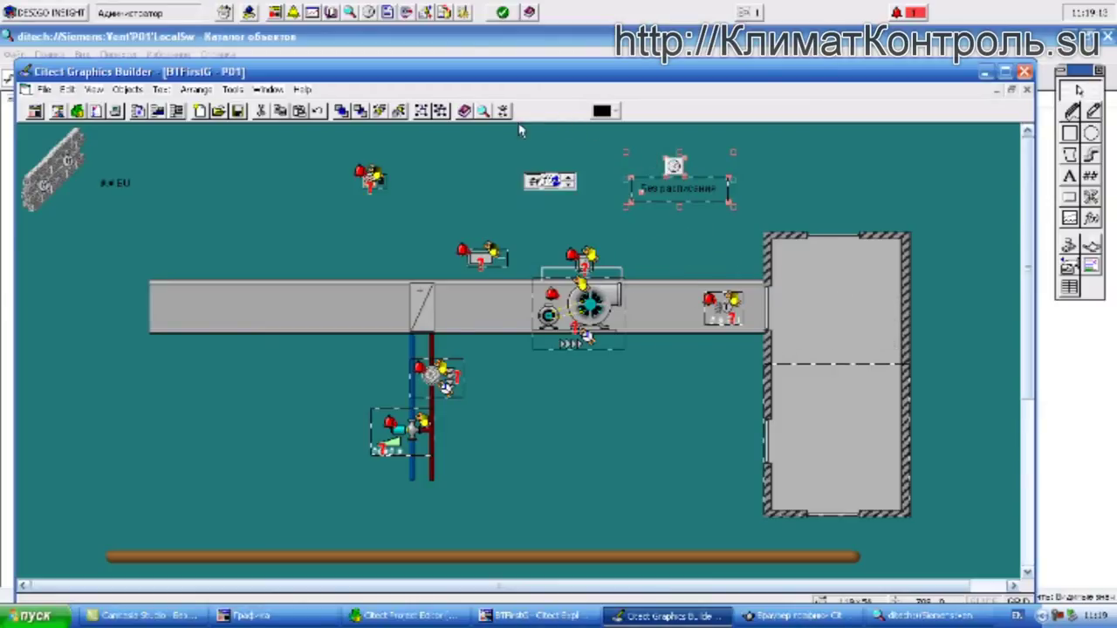
- Save page P01 and compile the BTFirstG project in Citect Project Editor, accepting the compiler dialogs
{"action": "left_click", "coordinate": [440, 168]}
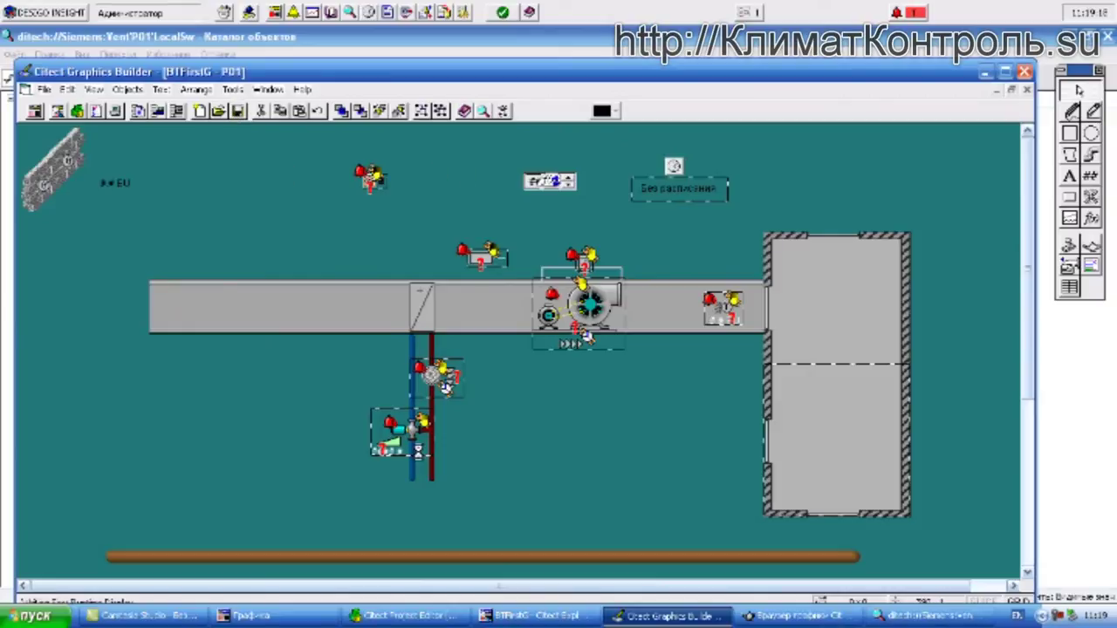
{"action": "left_click", "coordinate": [403, 616]}
{"action": "left_click", "coordinate": [253, 130]}
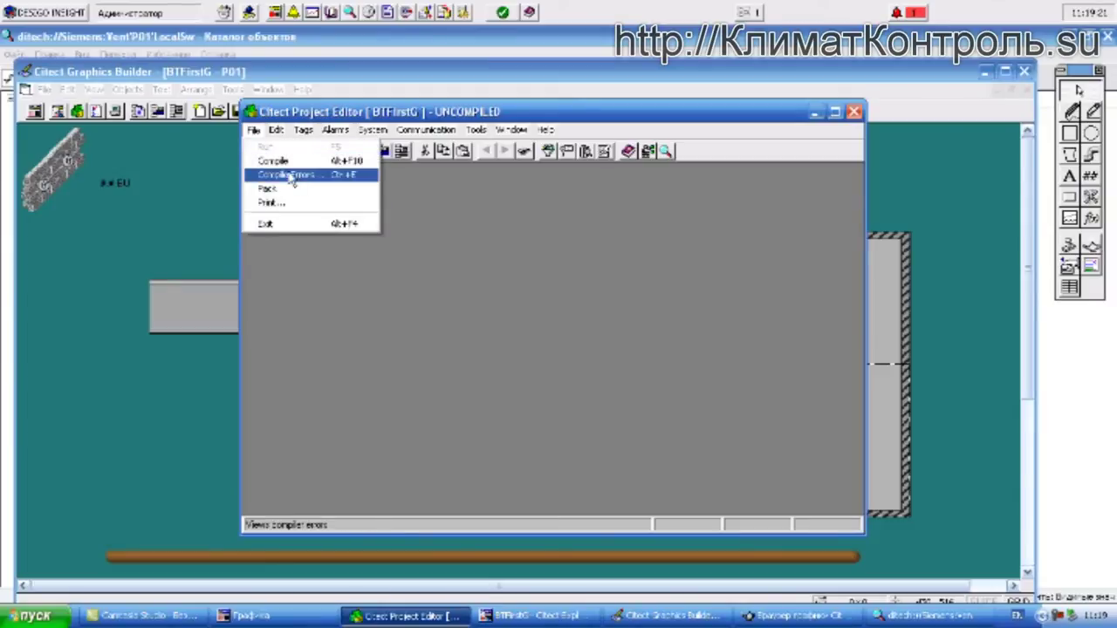
{"action": "left_click", "coordinate": [320, 162]}
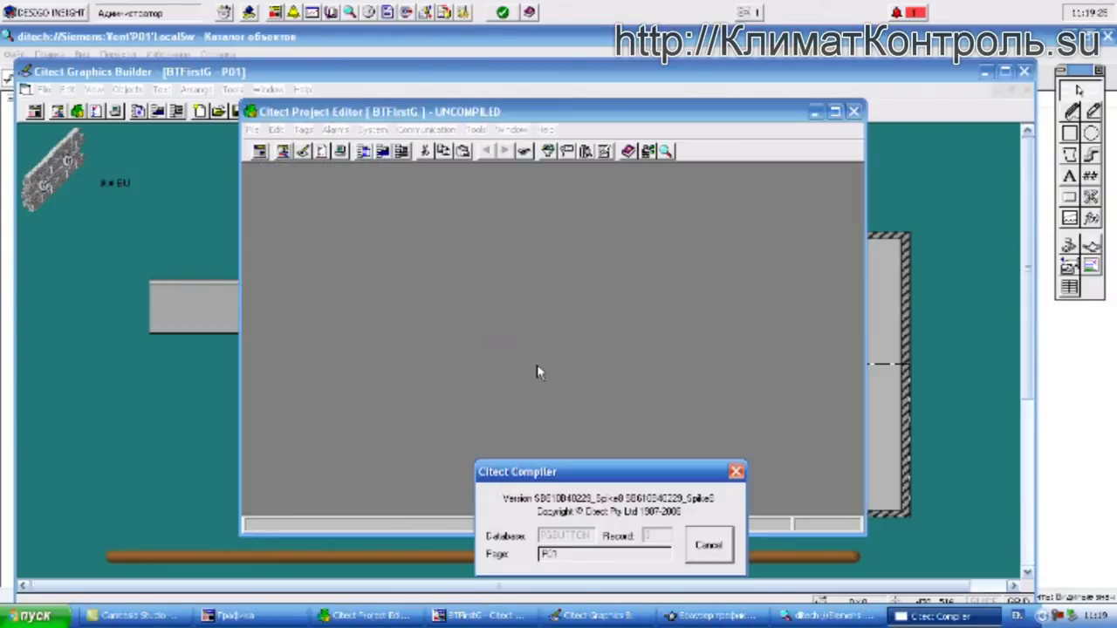
{"action": "left_click", "coordinate": [561, 373]}
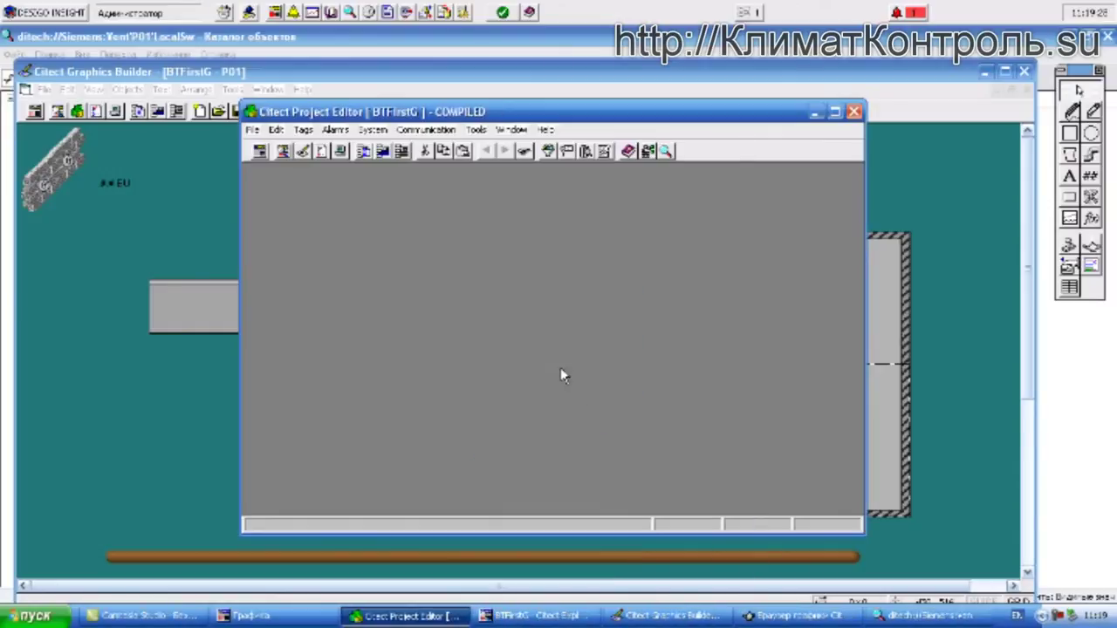
{"action": "left_click", "coordinate": [621, 410]}
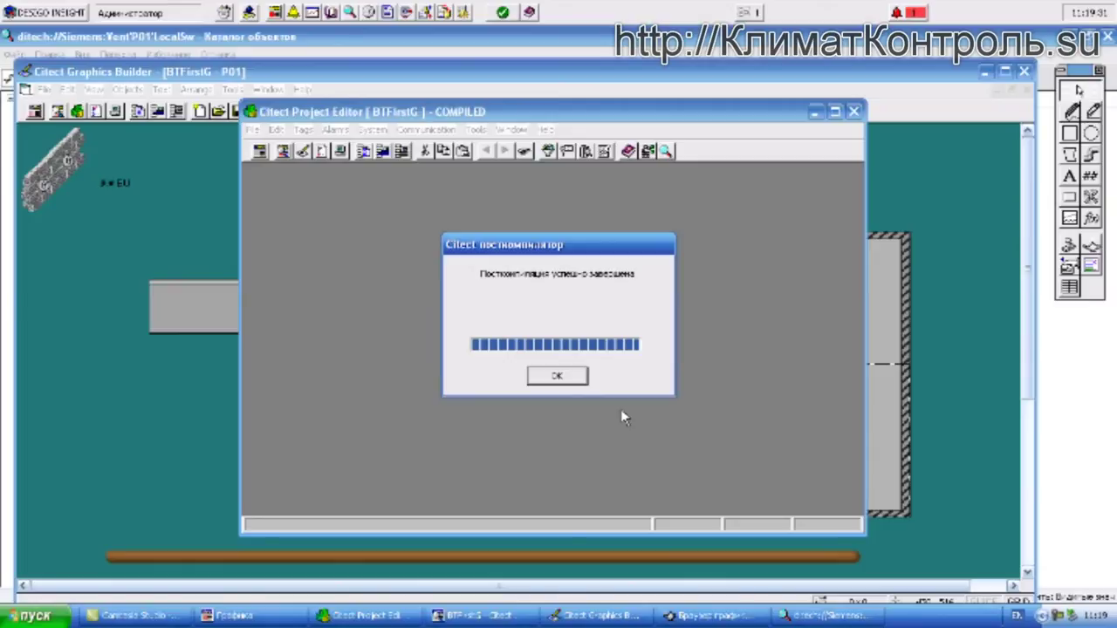
{"action": "left_click", "coordinate": [557, 376]}
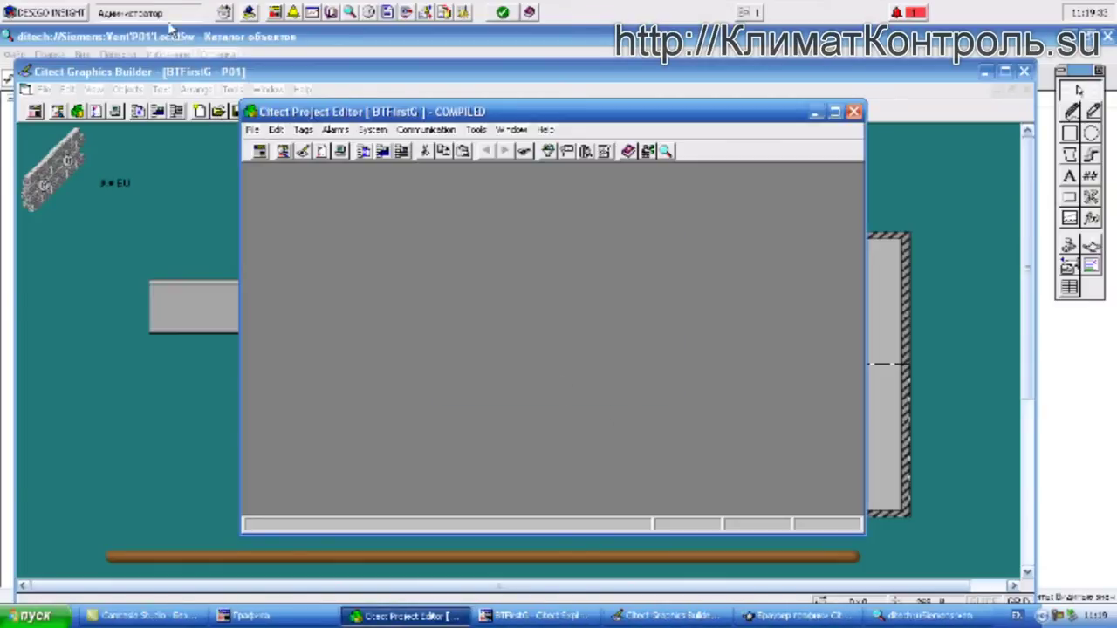
- Close the object catalogue and open page P01 at runtime
{"action": "left_click", "coordinate": [303, 38]}
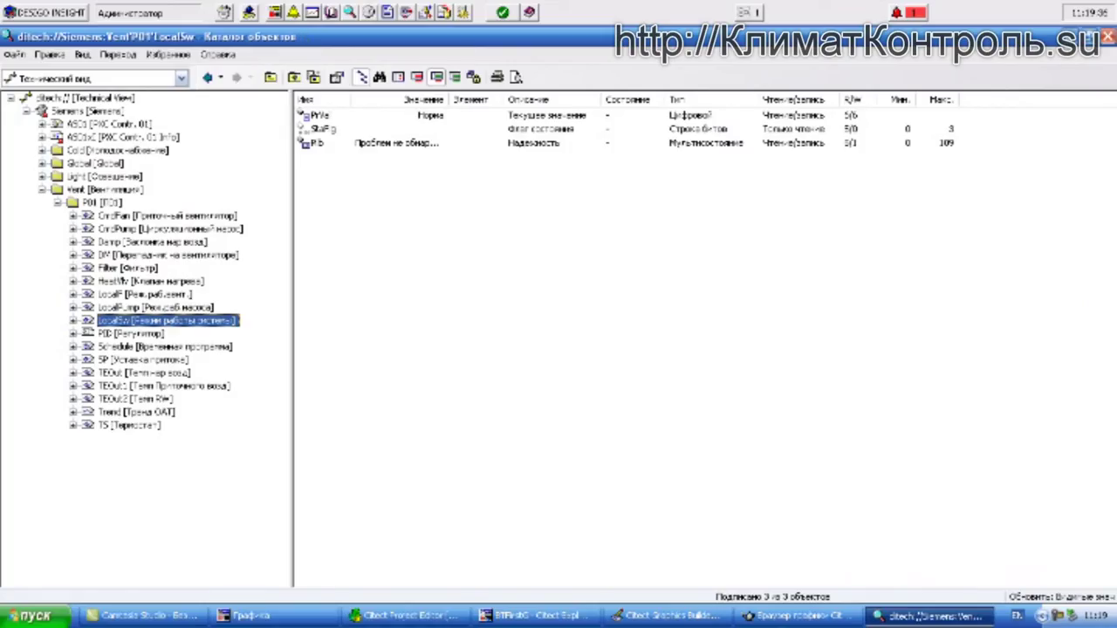
{"action": "left_click", "coordinate": [1107, 36]}
{"action": "left_click", "coordinate": [148, 46]}
{"action": "left_click", "coordinate": [142, 114]}
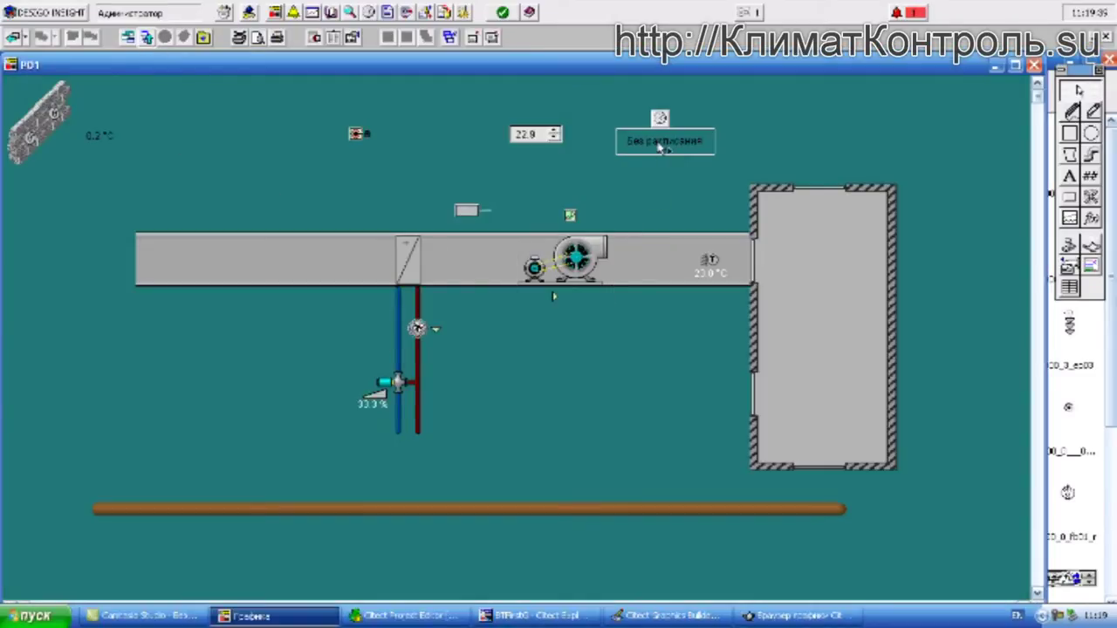
- Test the operating mode control over the schedule status text by switching it to "Мороз" and back to "Норма"
{"action": "left_click", "coordinate": [665, 146]}
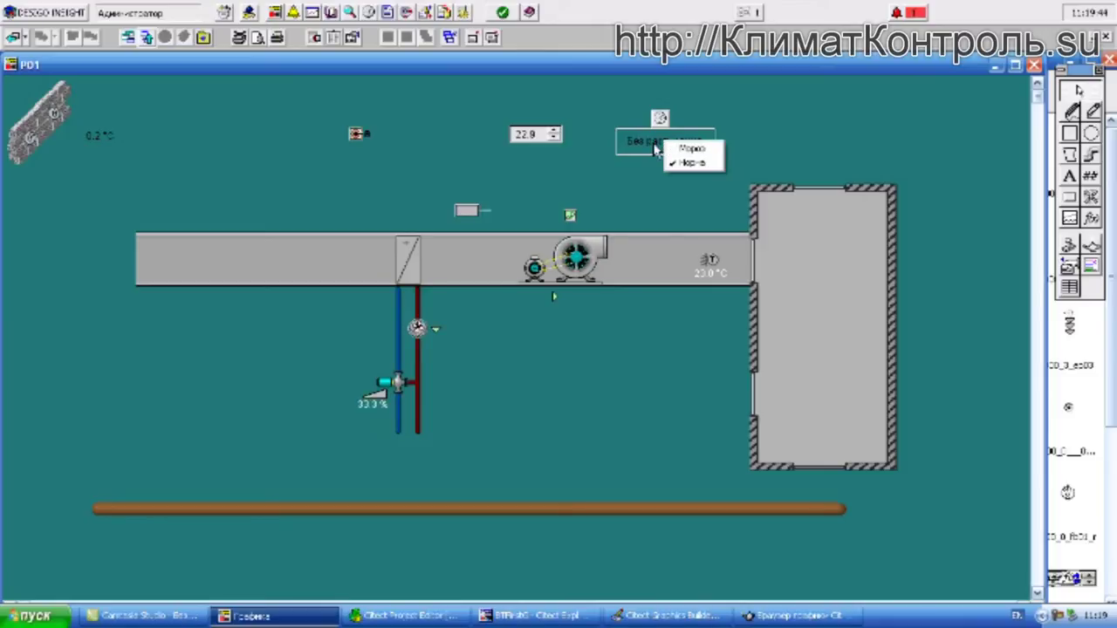
{"action": "left_click", "coordinate": [677, 150]}
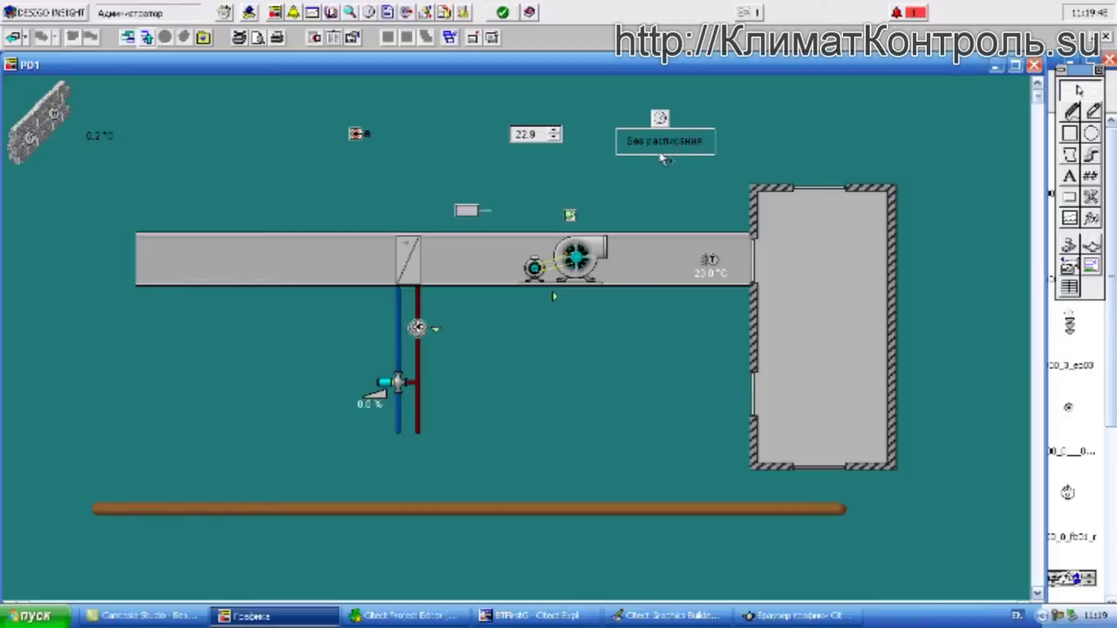
{"action": "left_click", "coordinate": [665, 146]}
{"action": "left_click", "coordinate": [631, 185]}
{"action": "left_click", "coordinate": [668, 171]}
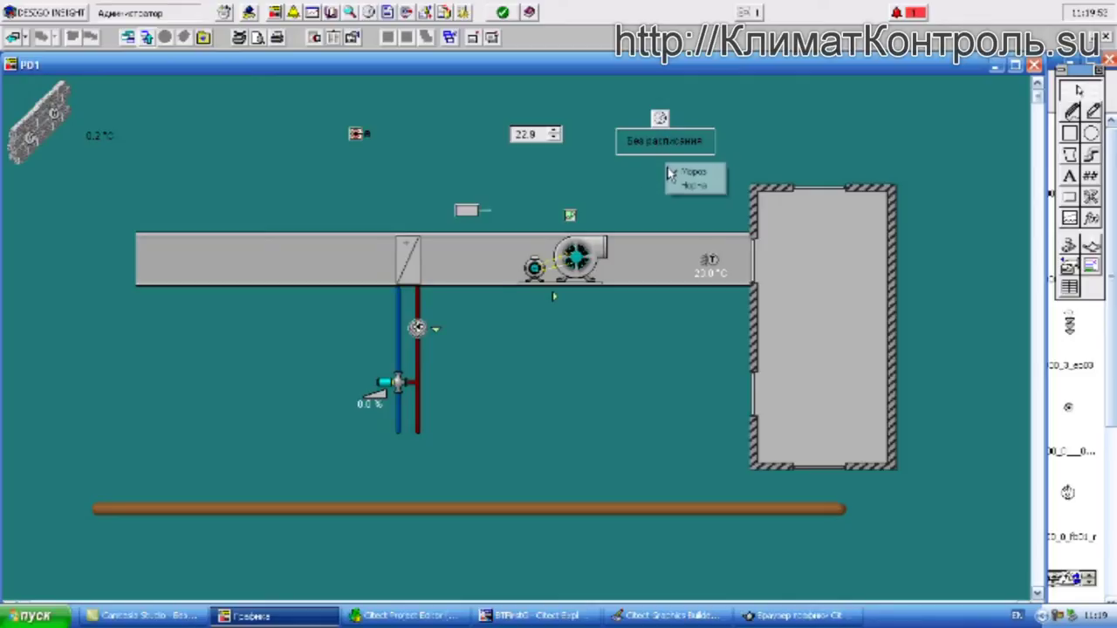
{"action": "left_click", "coordinate": [677, 187]}
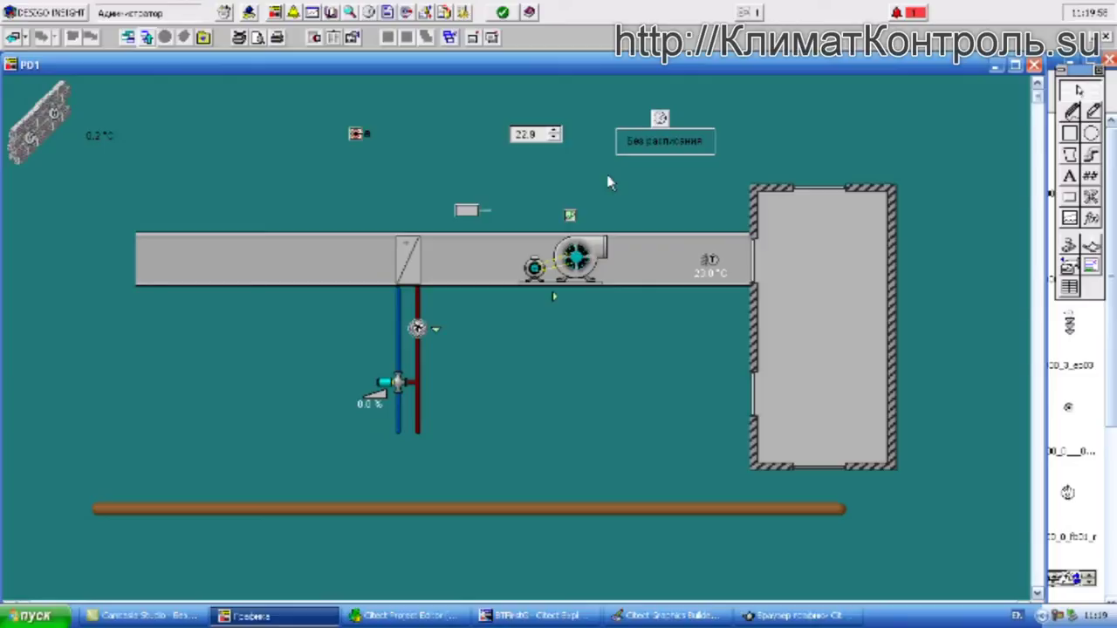
- Test the runtime navigation from page P01 to the Top page through the room area, and back with "Вентиляция"
{"action": "left_click", "coordinate": [807, 410]}
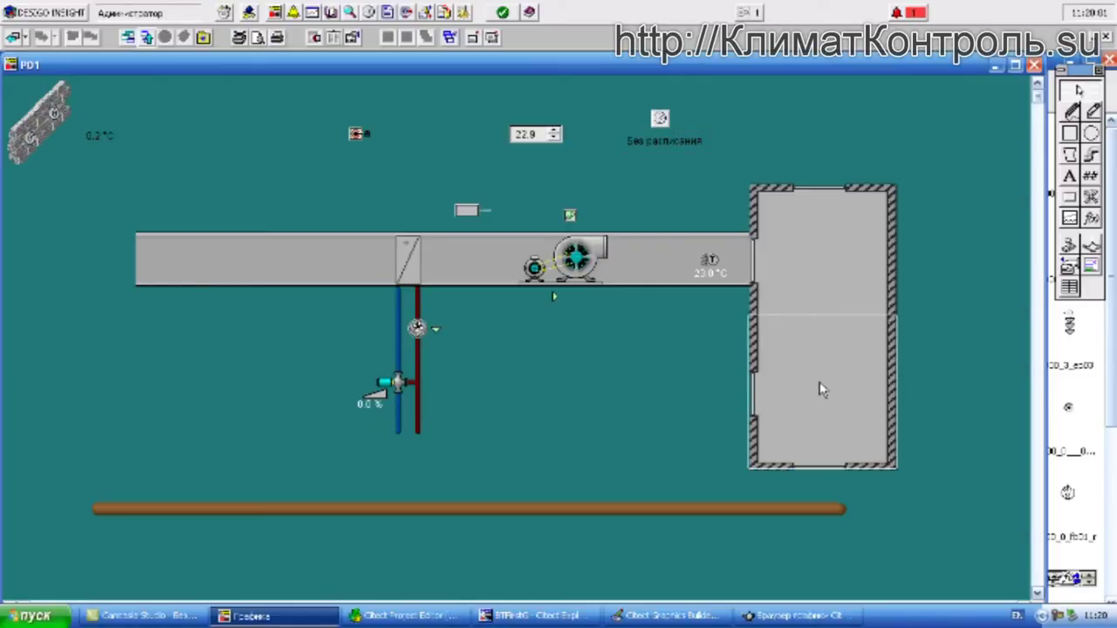
{"action": "left_click", "coordinate": [812, 373]}
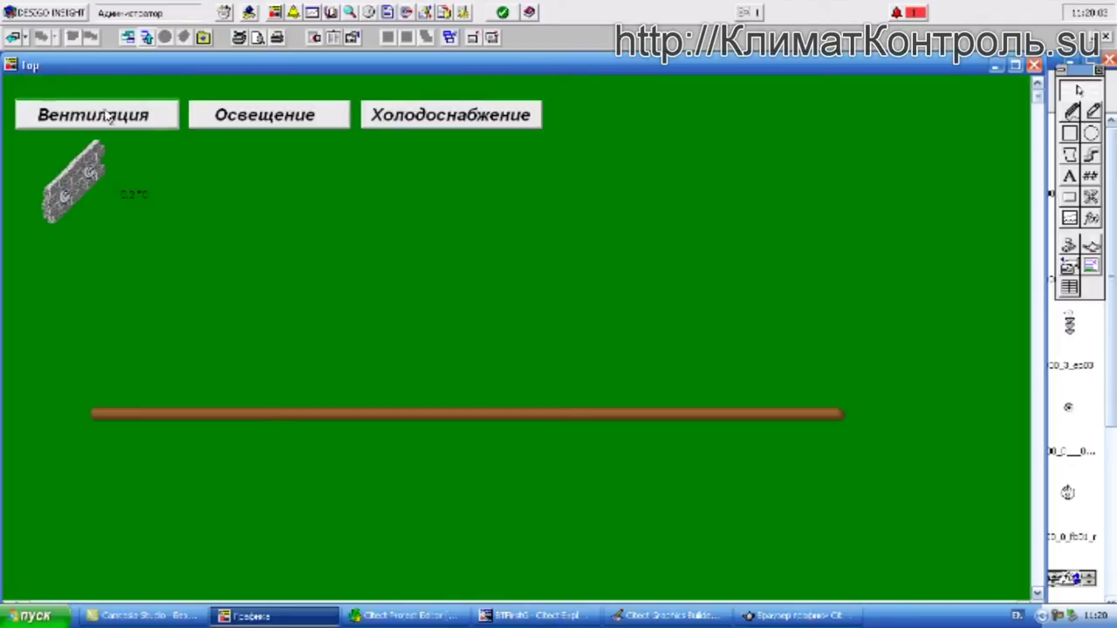
{"action": "left_click", "coordinate": [107, 115]}
{"action": "left_click", "coordinate": [661, 148]}
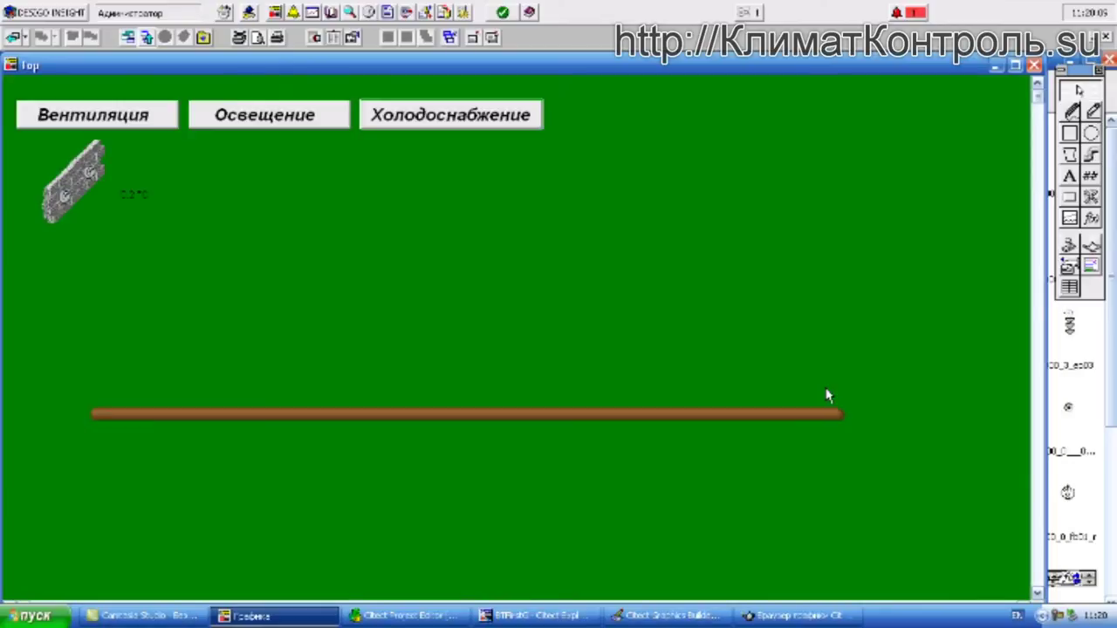
{"action": "left_click", "coordinate": [828, 393]}
{"action": "left_click", "coordinate": [119, 124]}
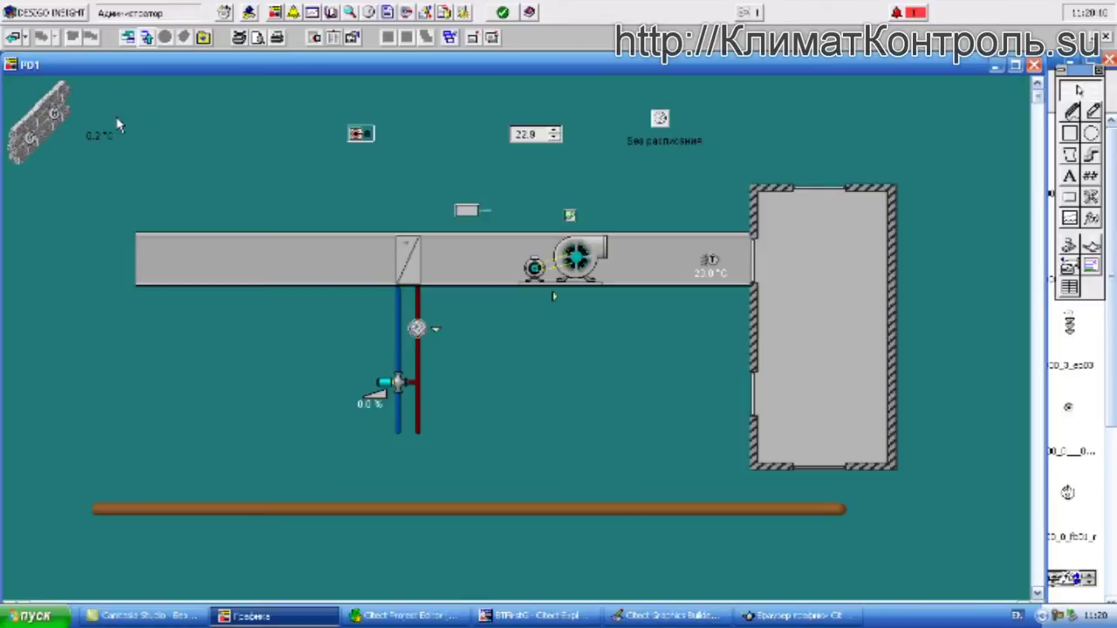
- Test the operating mode control over the schedule status text by switching between "Норма" and "Мороз", and close runtime page P01
{"action": "left_click", "coordinate": [663, 146]}
{"action": "left_click", "coordinate": [677, 169]}
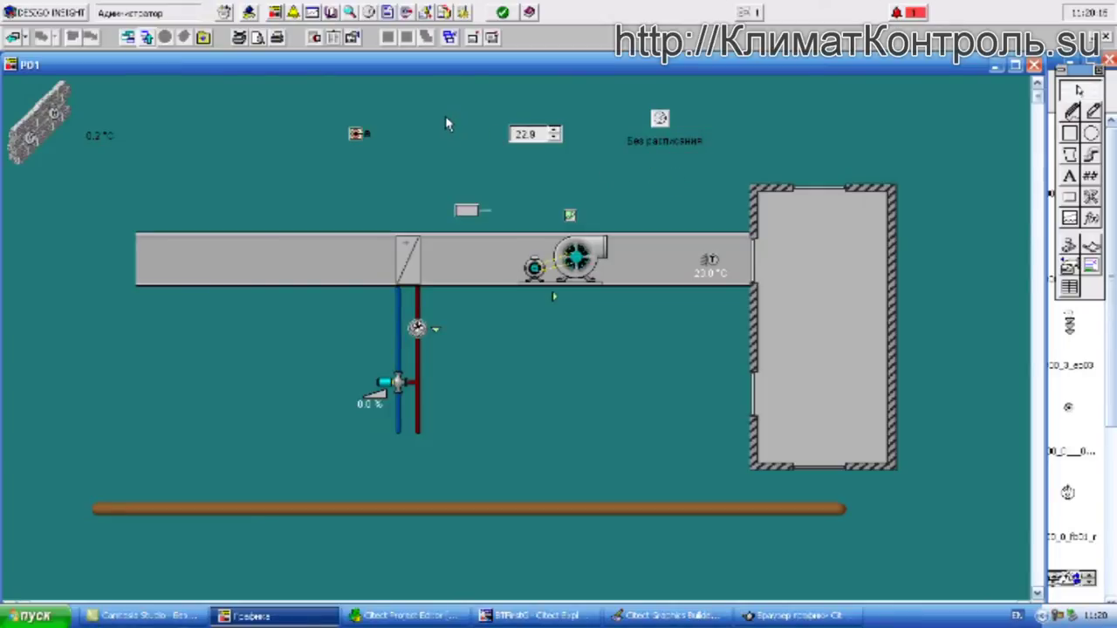
{"action": "left_click", "coordinate": [643, 147]}
{"action": "left_click", "coordinate": [677, 170]}
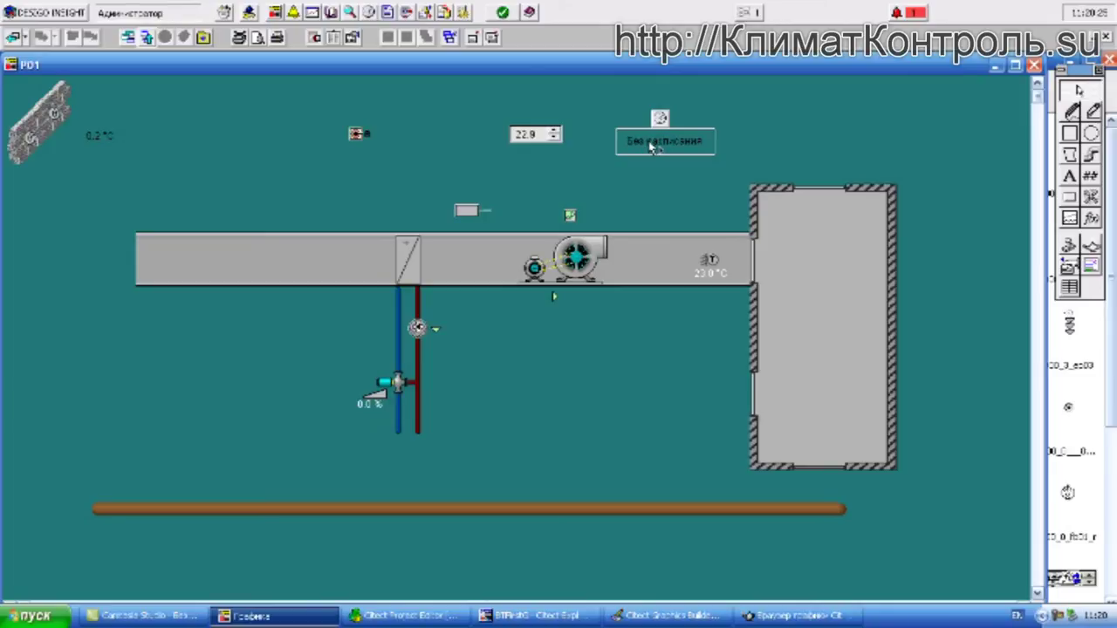
{"action": "left_click", "coordinate": [652, 147]}
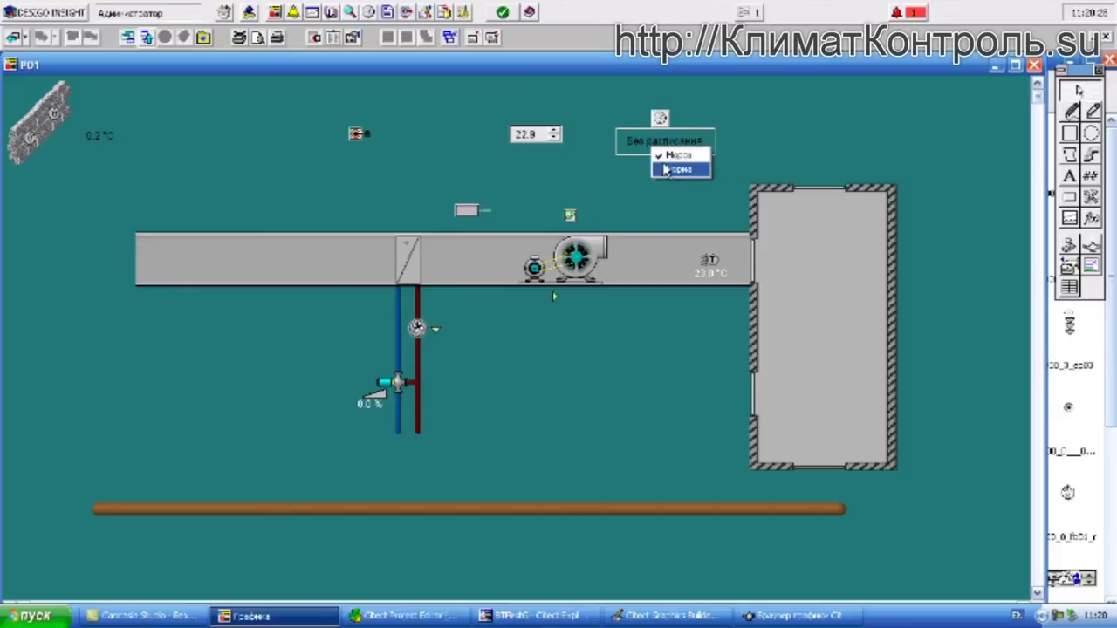
{"action": "left_click", "coordinate": [665, 171]}
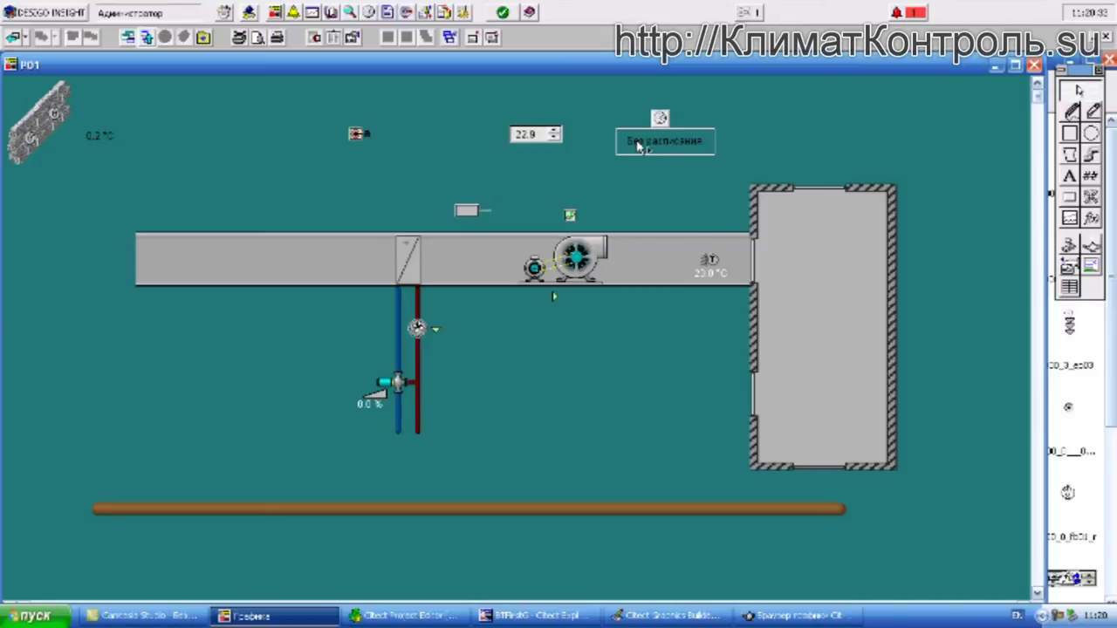
{"action": "left_click", "coordinate": [640, 147]}
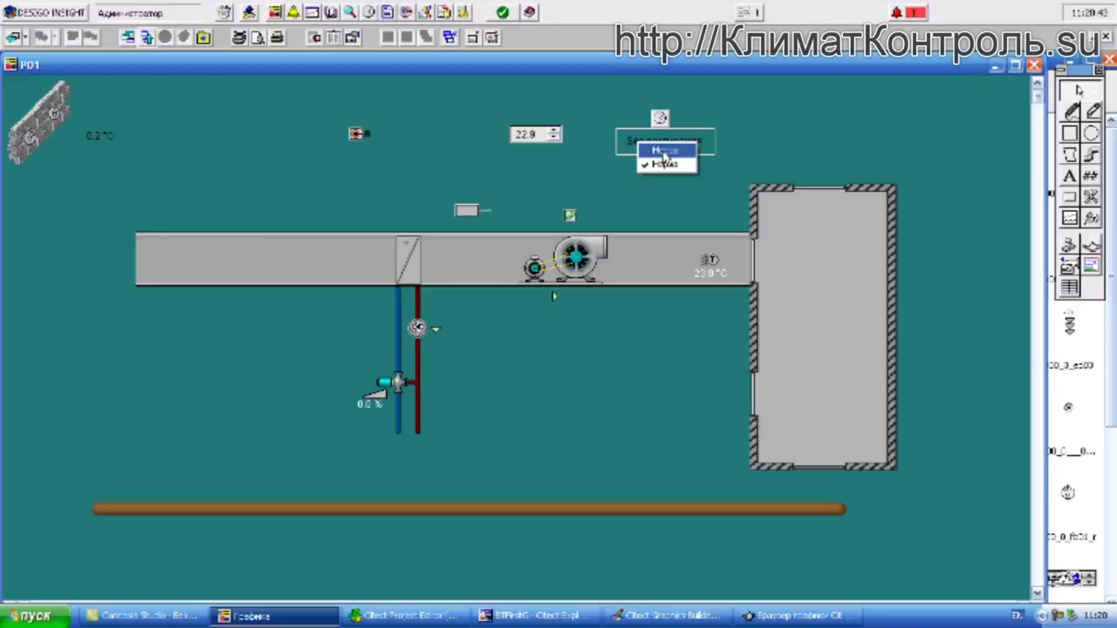
{"action": "left_click", "coordinate": [665, 153]}
{"action": "left_click", "coordinate": [1033, 65]}
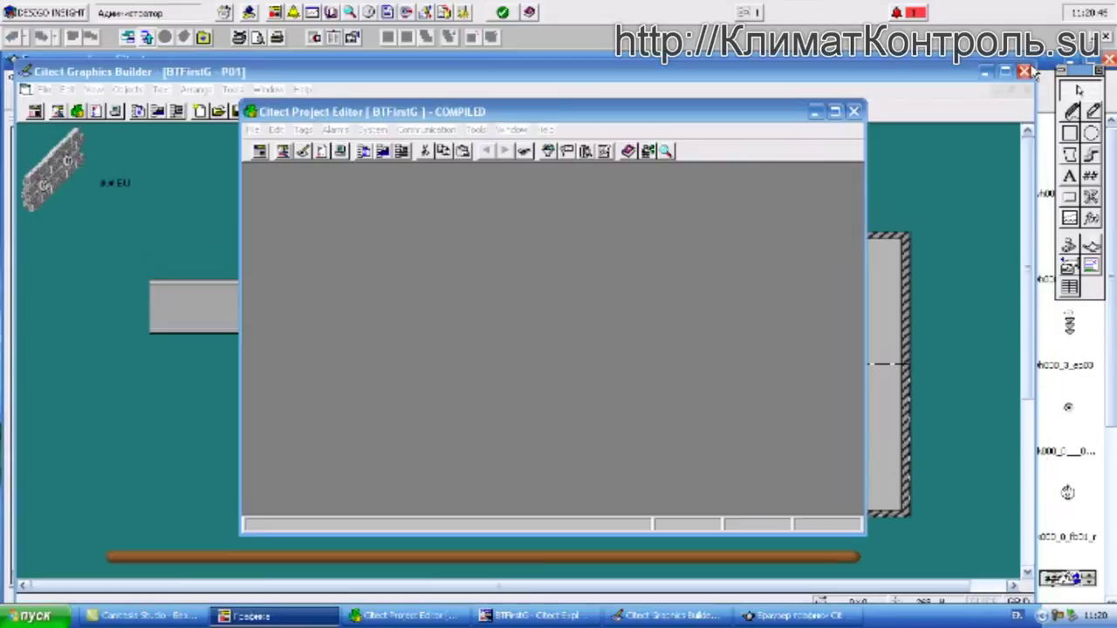
- Switch to Citect Graphics Builder and copy the tag Siemens_Vent_P01_LocalSw from the properties of the genie over the schedule status text
{"action": "left_click_drag", "start_coordinate": [556, 117], "coordinate": [504, 133]}
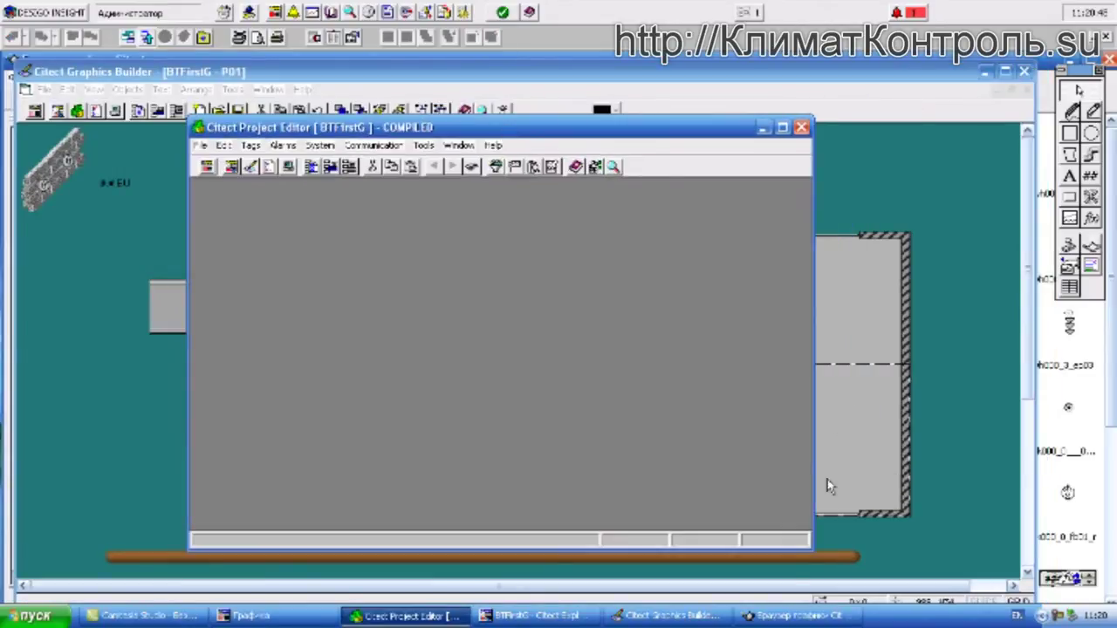
{"action": "left_click", "coordinate": [885, 213]}
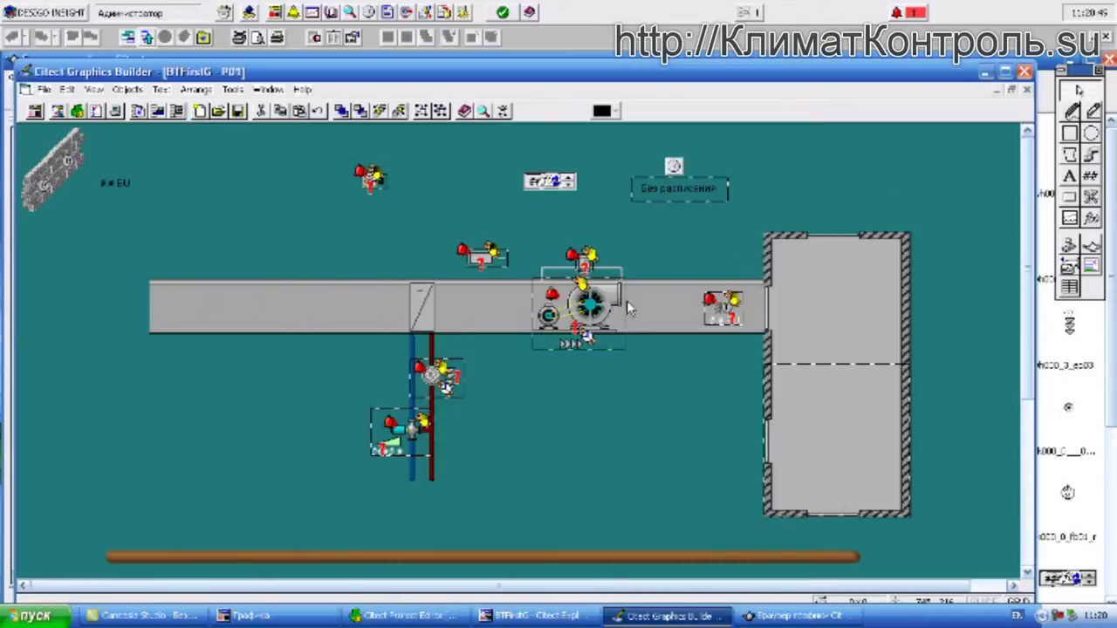
{"action": "double_click", "coordinate": [673, 188]}
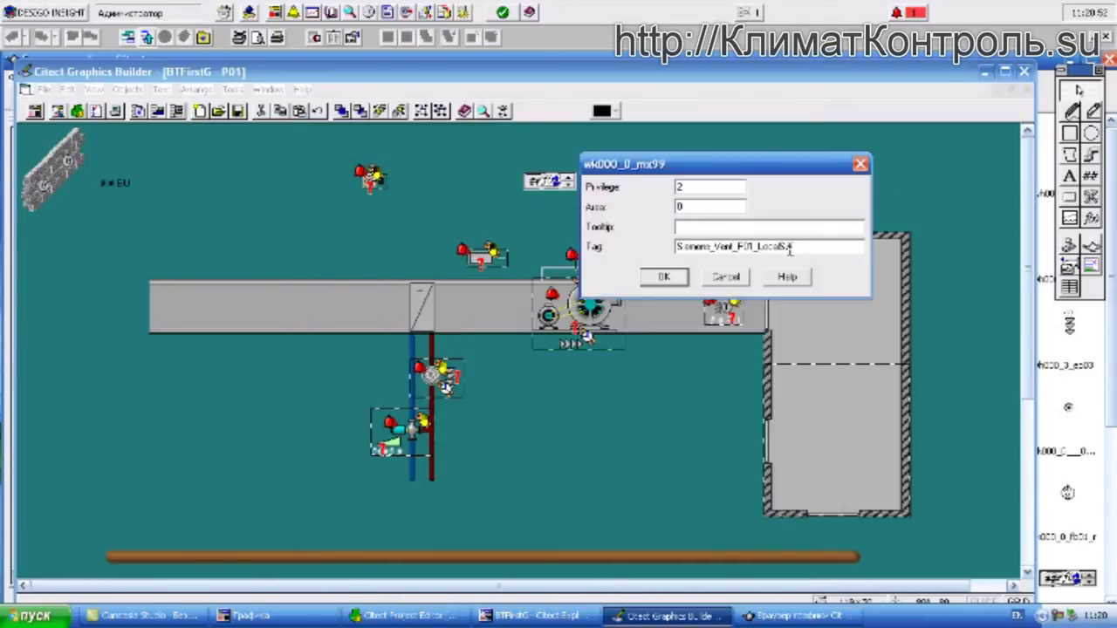
{"action": "left_click_drag", "start_coordinate": [792, 247], "coordinate": [645, 248]}
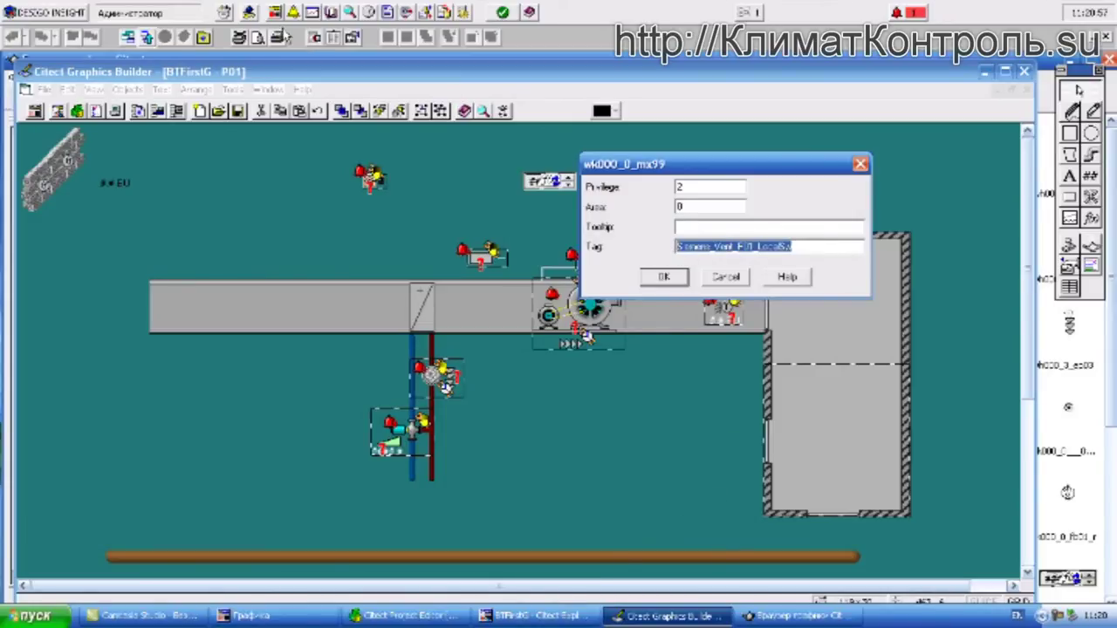
- Examine the PrVal value options of LocalSw under Siemens, Vent, P01 in the object catalogue
{"action": "left_click", "coordinate": [348, 14]}
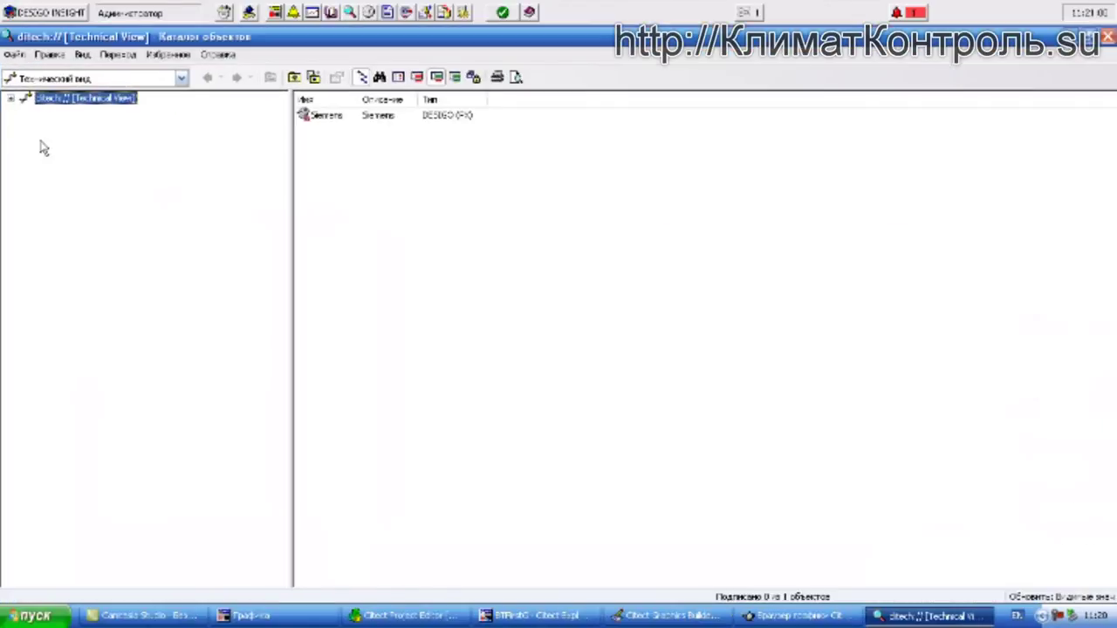
{"action": "left_click", "coordinate": [10, 99]}
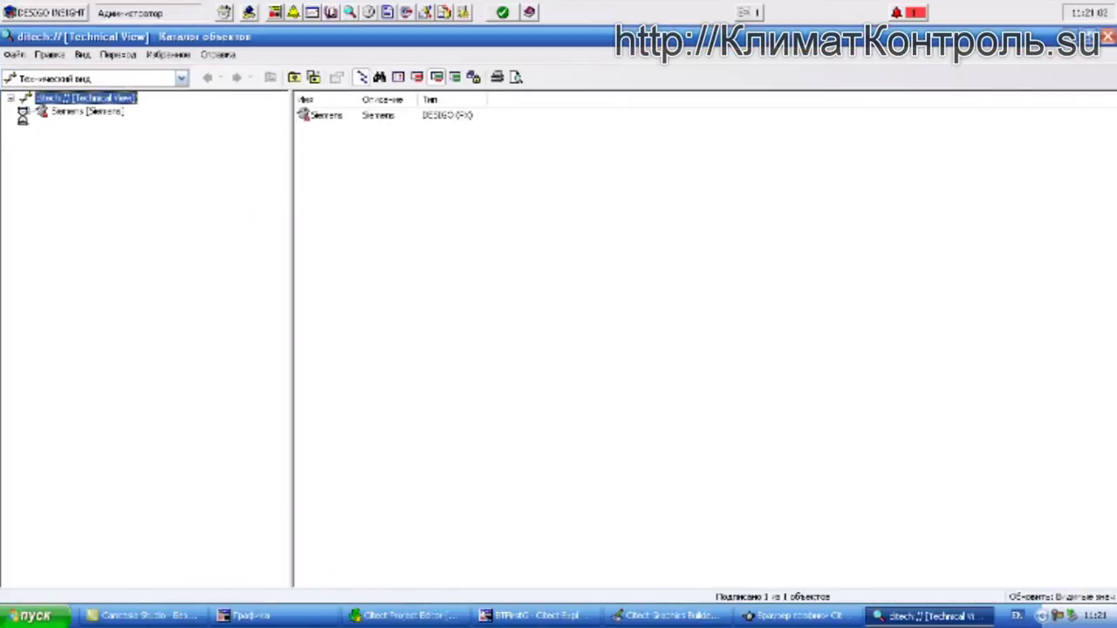
{"action": "left_click", "coordinate": [26, 112]}
{"action": "left_click", "coordinate": [41, 189]}
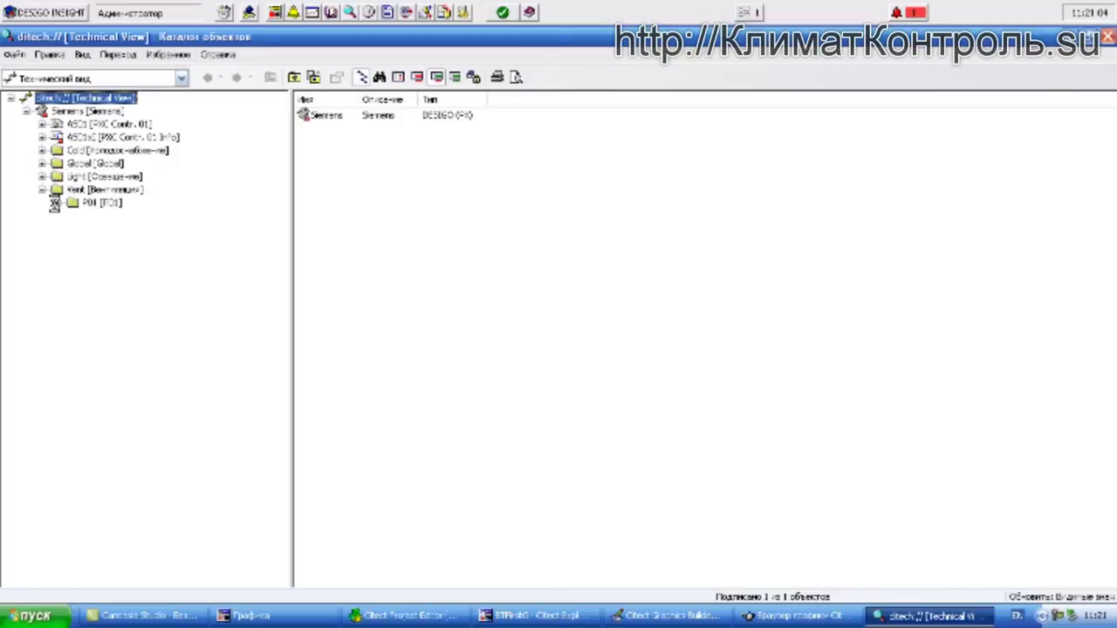
{"action": "left_click", "coordinate": [57, 203]}
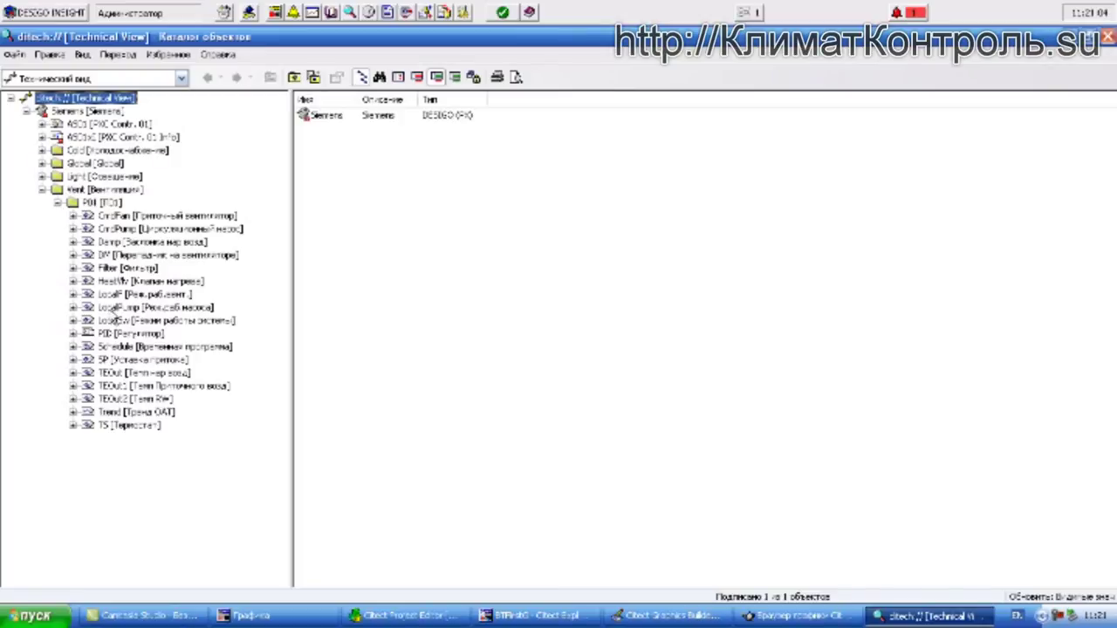
{"action": "left_click", "coordinate": [172, 321]}
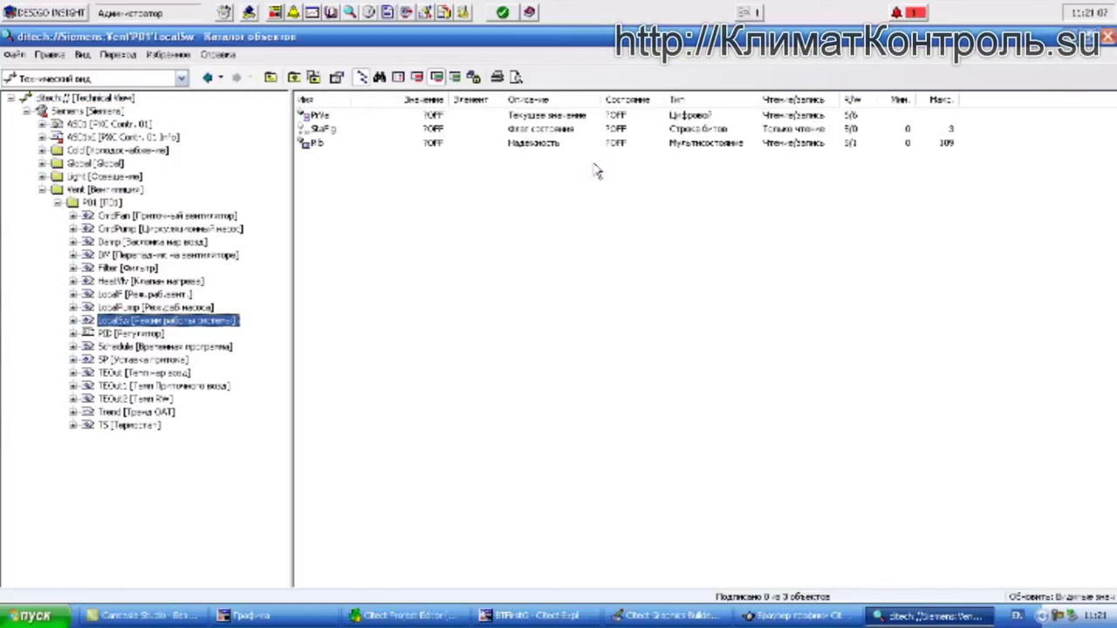
{"action": "left_click", "coordinate": [443, 118]}
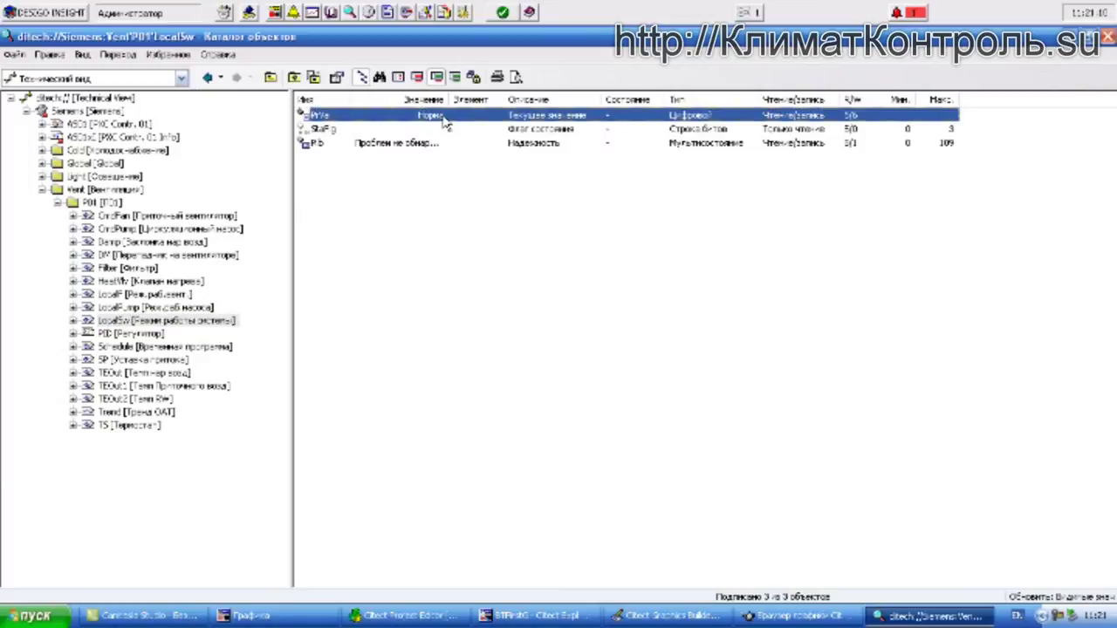
{"action": "double_click", "coordinate": [443, 120]}
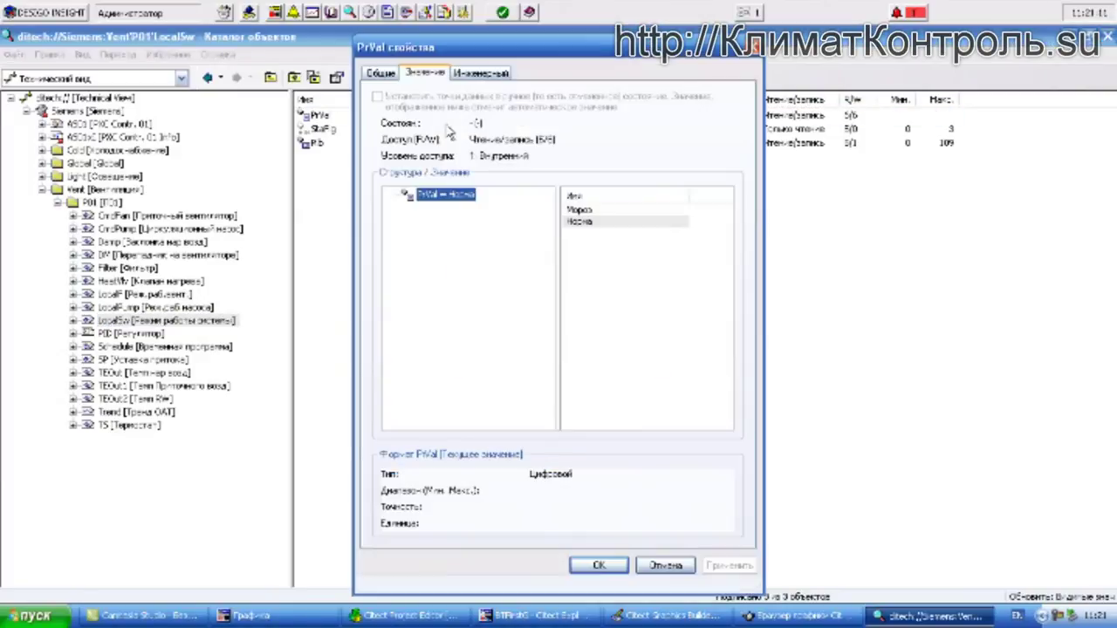
{"action": "left_click", "coordinate": [756, 48]}
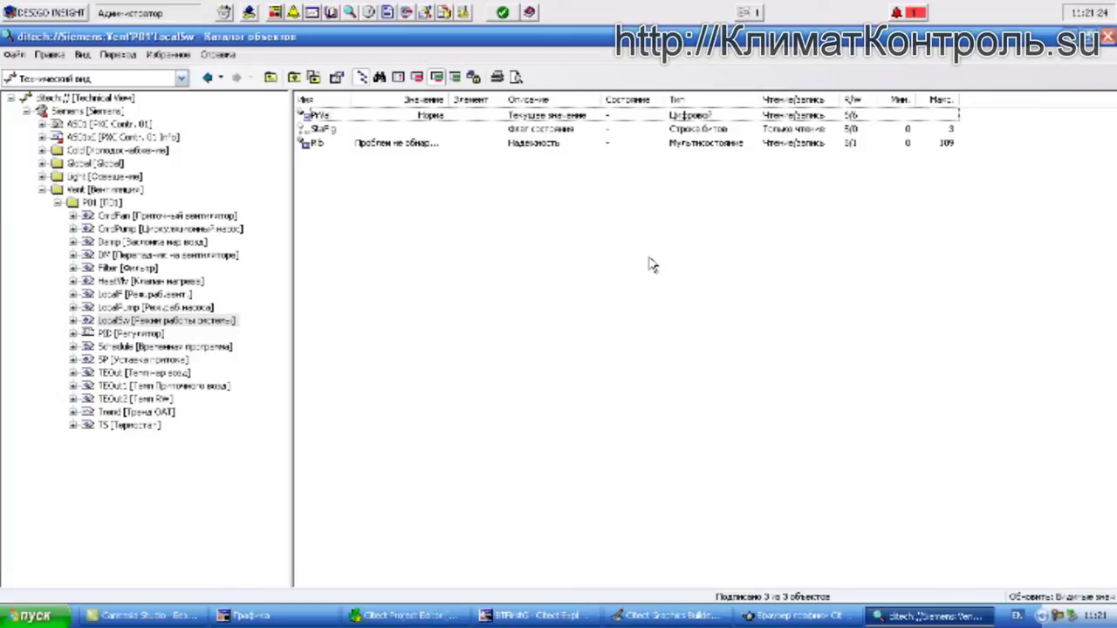
- Return to Citect Graphics Builder, dismiss the genie's properties and move the genie below the schedule status text
{"action": "left_click", "coordinate": [794, 616]}
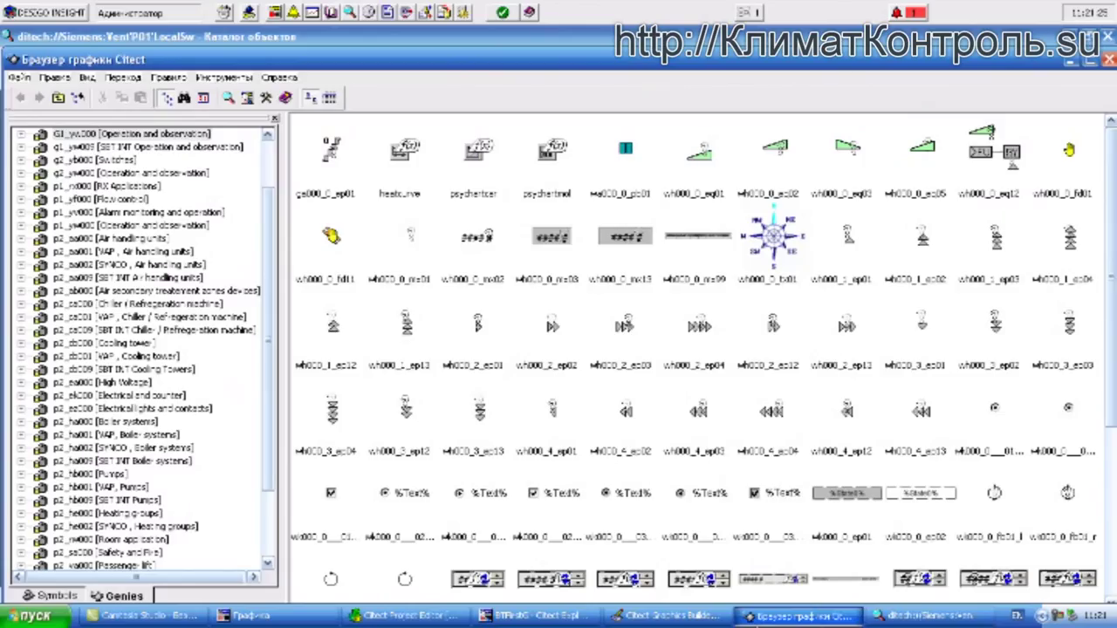
{"action": "left_click", "coordinate": [698, 617]}
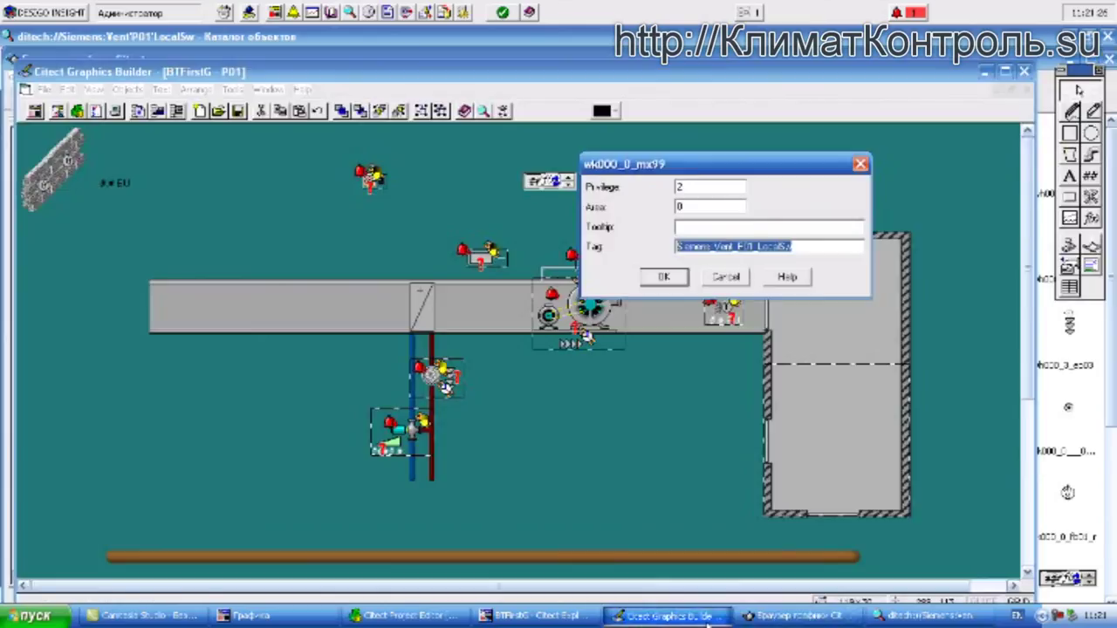
{"action": "left_click", "coordinate": [861, 165]}
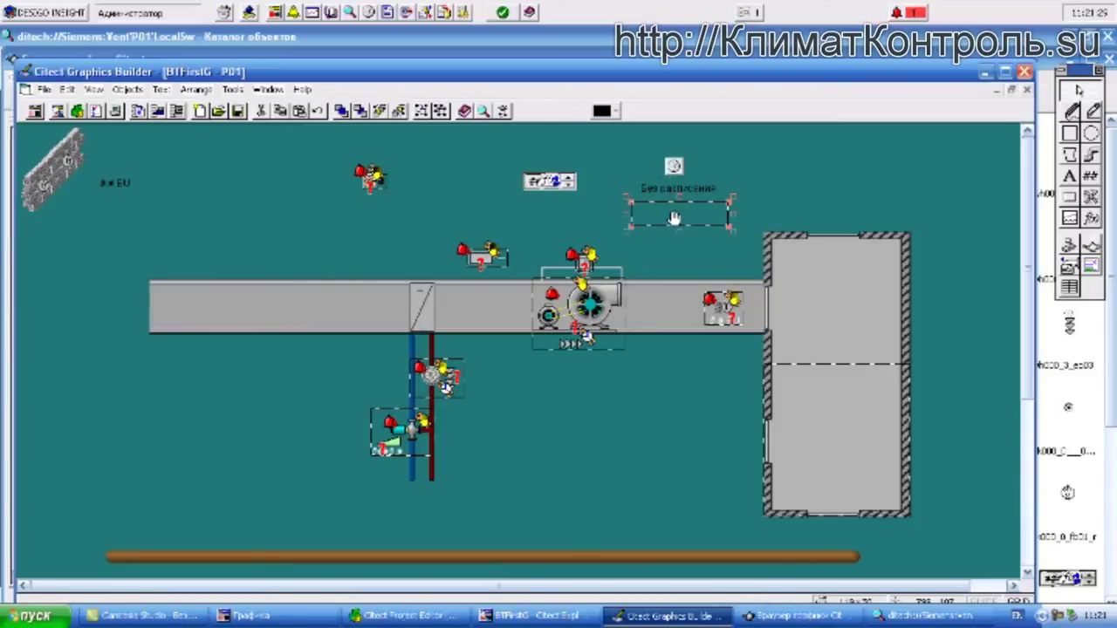
- Set the schedule status text's ON condition to Siemens_Vent_P01_LocalSw and apply the text properties
{"action": "double_click", "coordinate": [675, 198]}
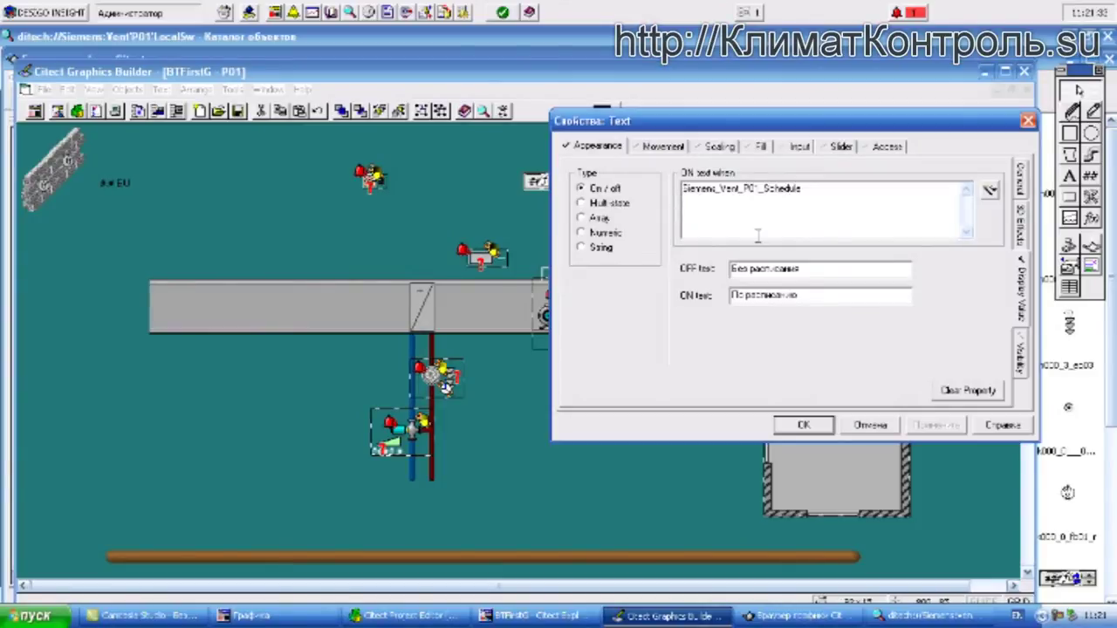
{"action": "left_click_drag", "start_coordinate": [820, 199], "coordinate": [653, 194]}
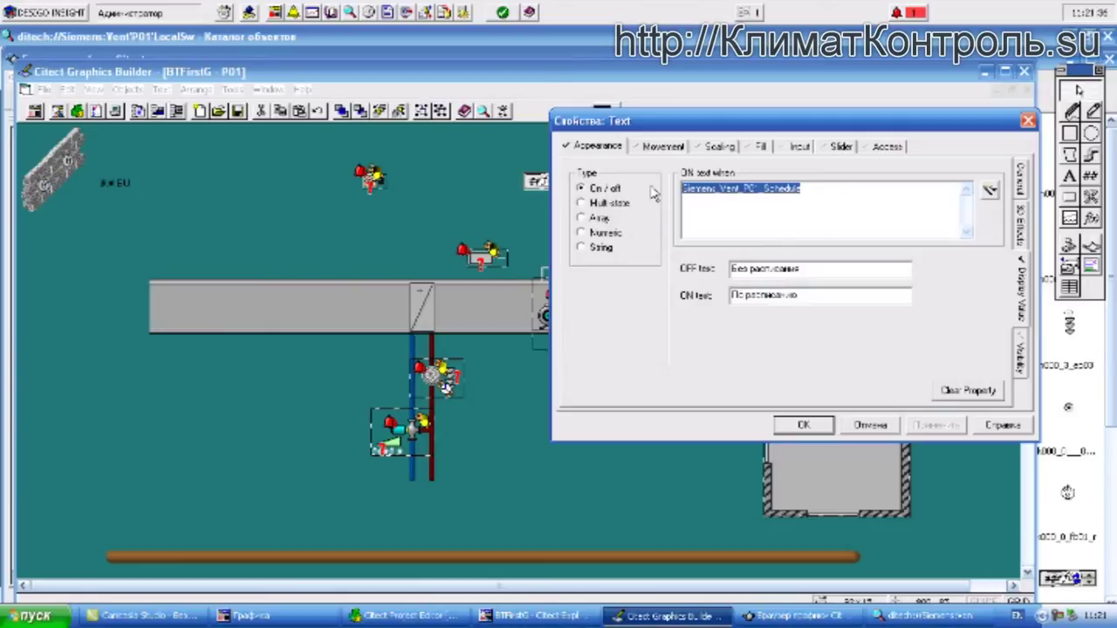
{"action": "type", "text": "Siemens_Vent_P01_LocalSw"}
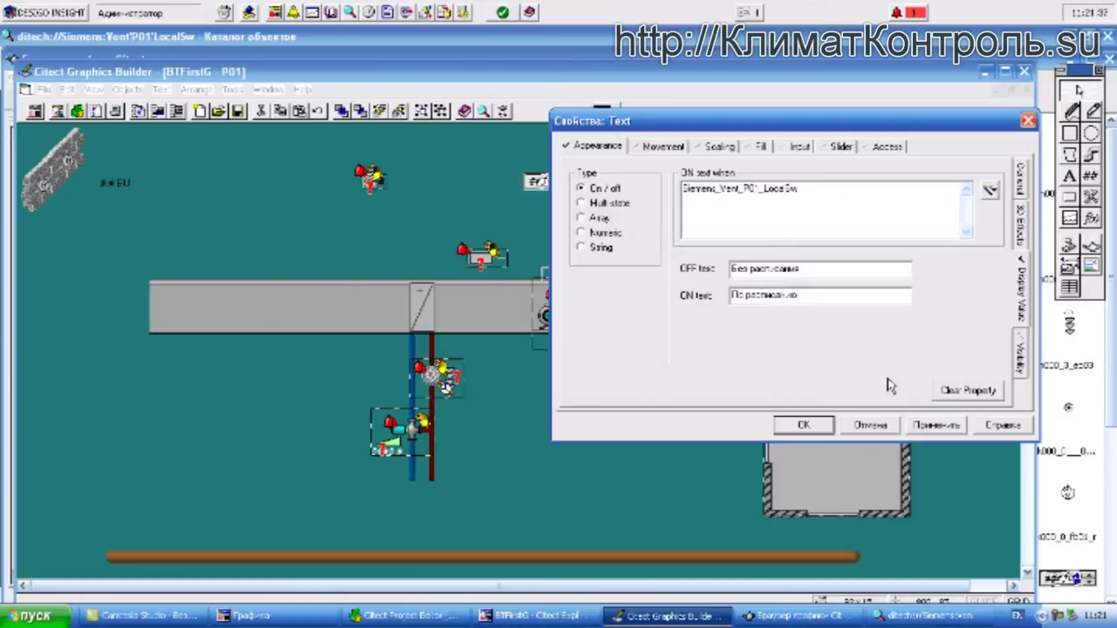
{"action": "left_click", "coordinate": [934, 426]}
{"action": "left_click", "coordinate": [803, 425]}
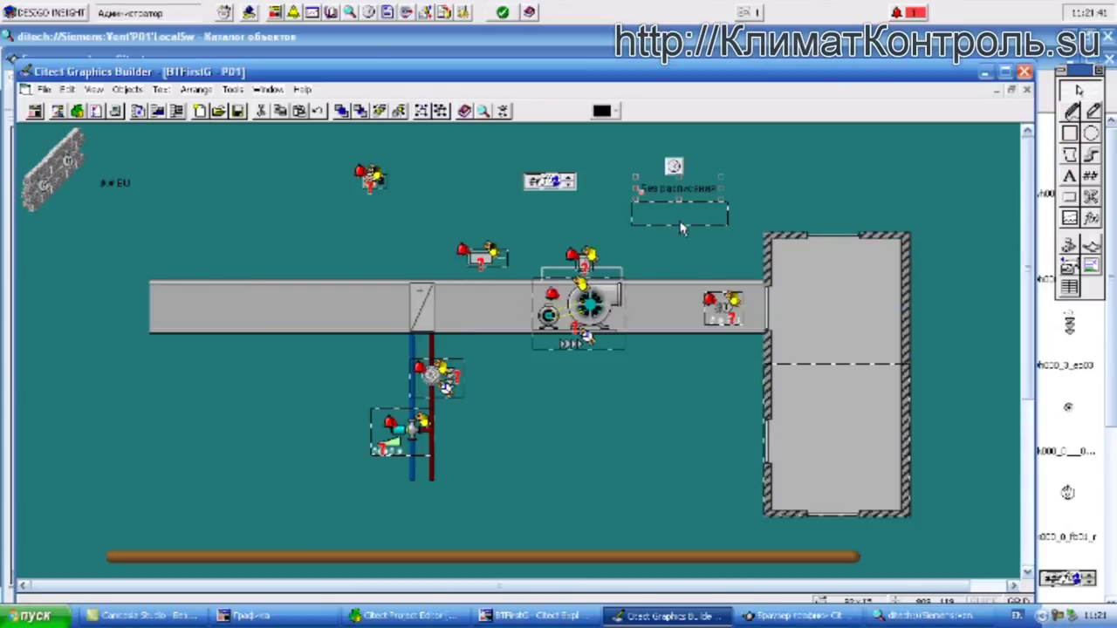
- Move the operating mode genie back over the schedule status text and deselect it
{"action": "left_click", "coordinate": [681, 201]}
{"action": "left_click_drag", "start_coordinate": [681, 199], "coordinate": [681, 173]}
{"action": "left_click", "coordinate": [788, 184]}
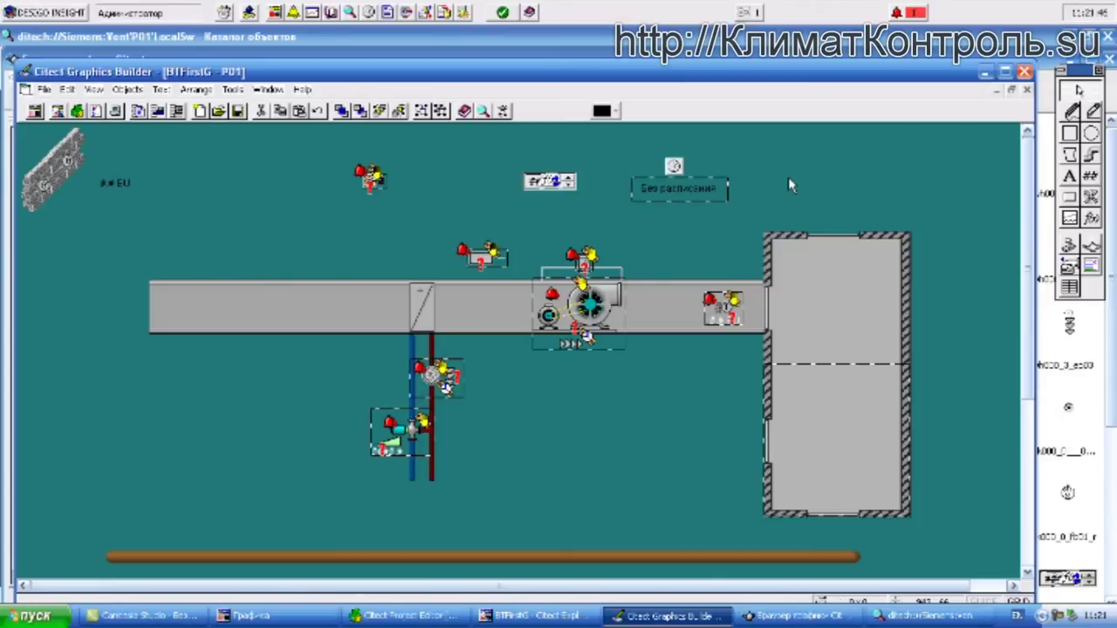
- Save page P01 and clear the object catalogue and the Citect graphics browser from view
{"action": "left_click", "coordinate": [237, 111]}
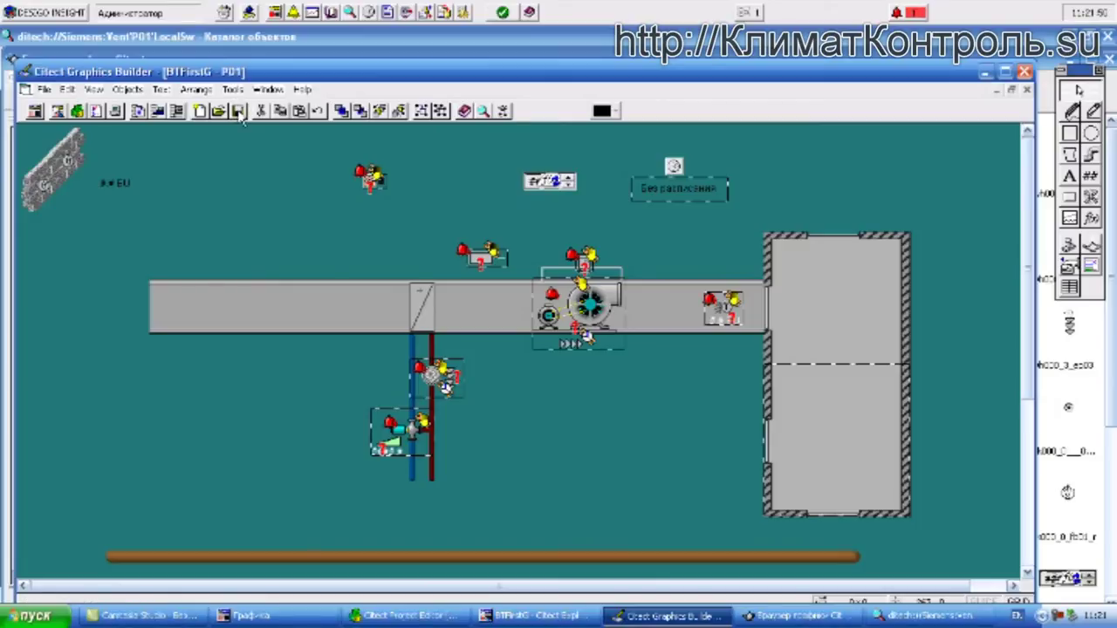
{"action": "left_click", "coordinate": [781, 616]}
{"action": "left_click", "coordinate": [927, 616]}
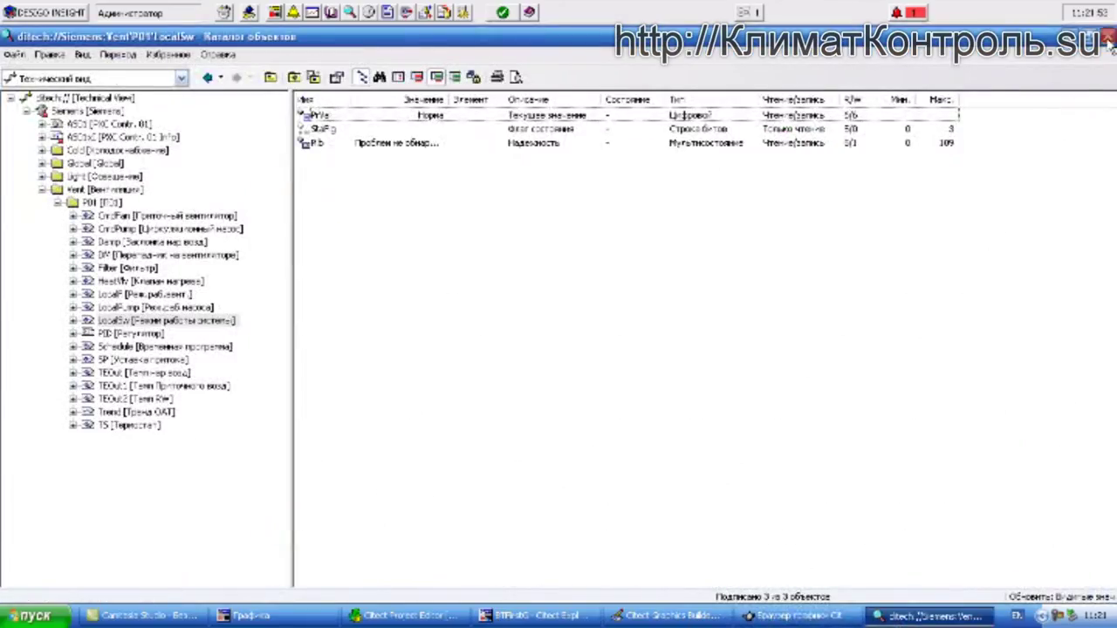
{"action": "left_click", "coordinate": [1108, 38]}
{"action": "left_click", "coordinate": [807, 616]}
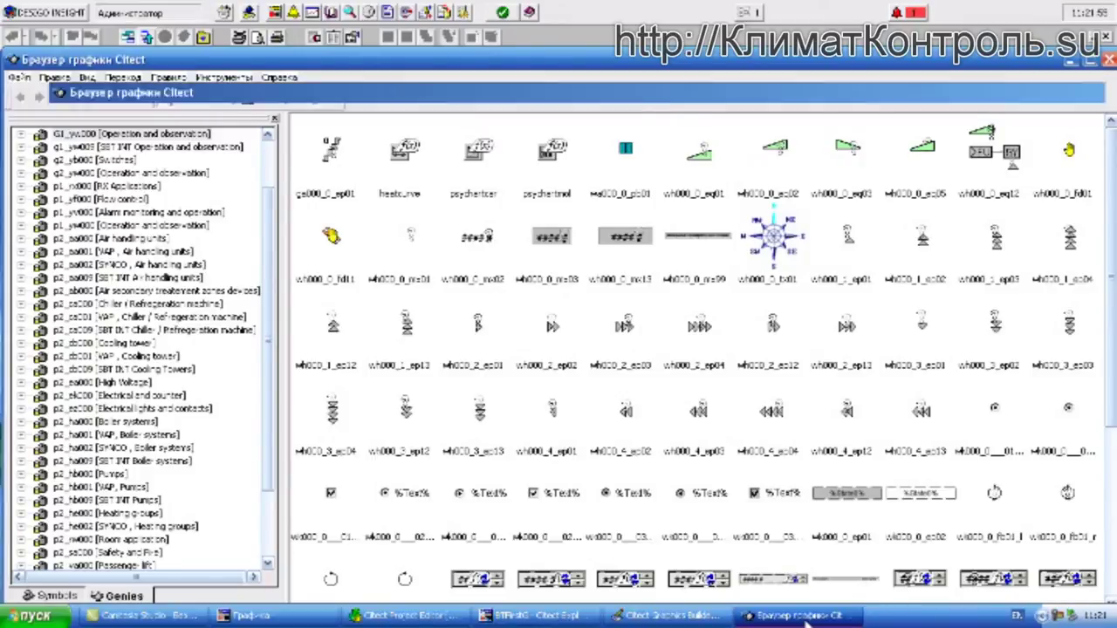
{"action": "left_click", "coordinate": [807, 617]}
{"action": "left_click", "coordinate": [237, 111]}
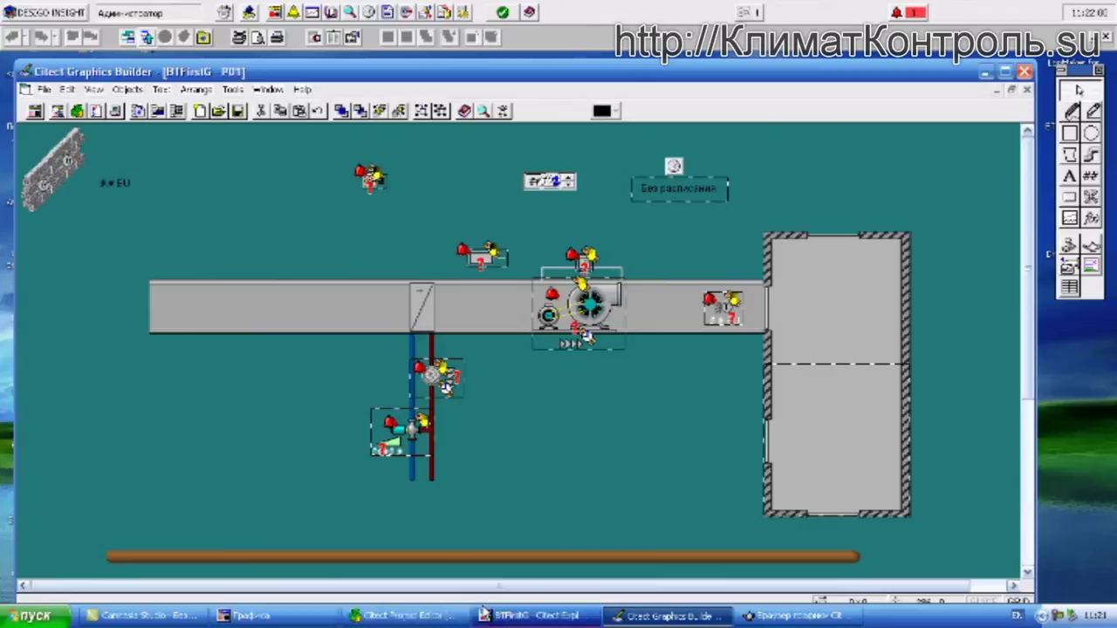
- Switch to Citect Project Editor and compile the BTFirstG project with tag database creation enabled, completing the post-compilation
{"action": "left_click", "coordinate": [405, 615]}
{"action": "left_click", "coordinate": [200, 145]}
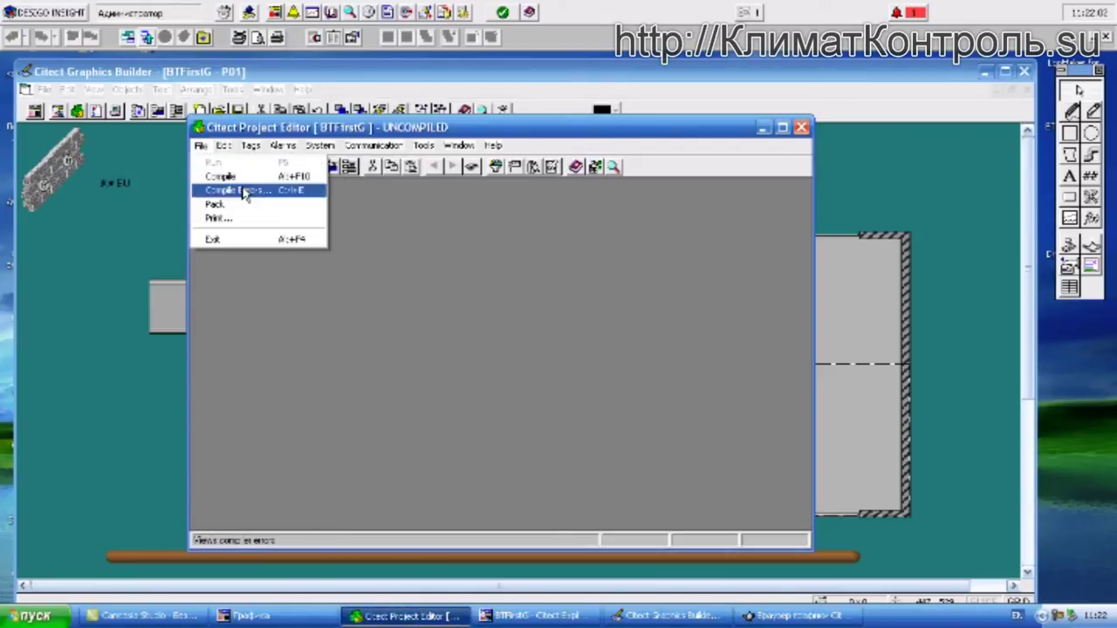
{"action": "left_click", "coordinate": [255, 176]}
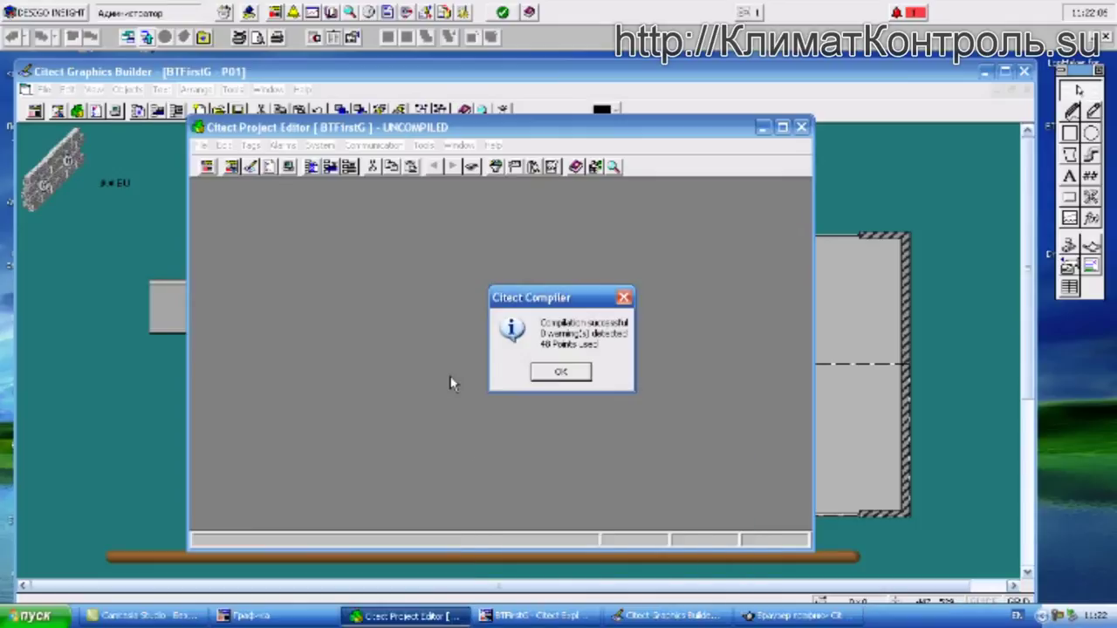
{"action": "left_click", "coordinate": [559, 372]}
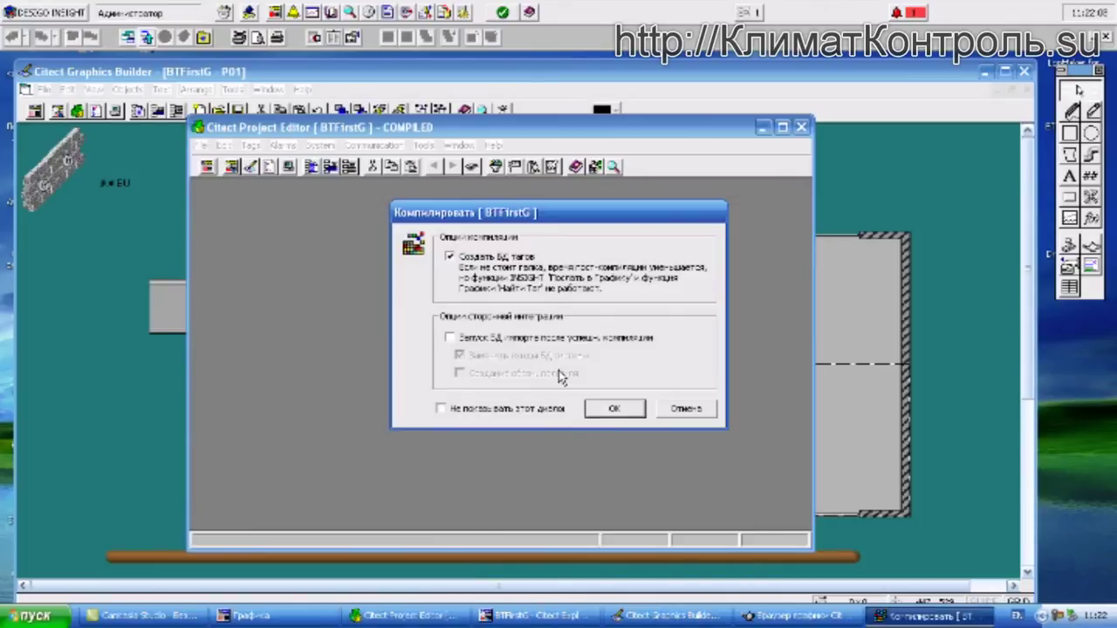
{"action": "left_click", "coordinate": [596, 407]}
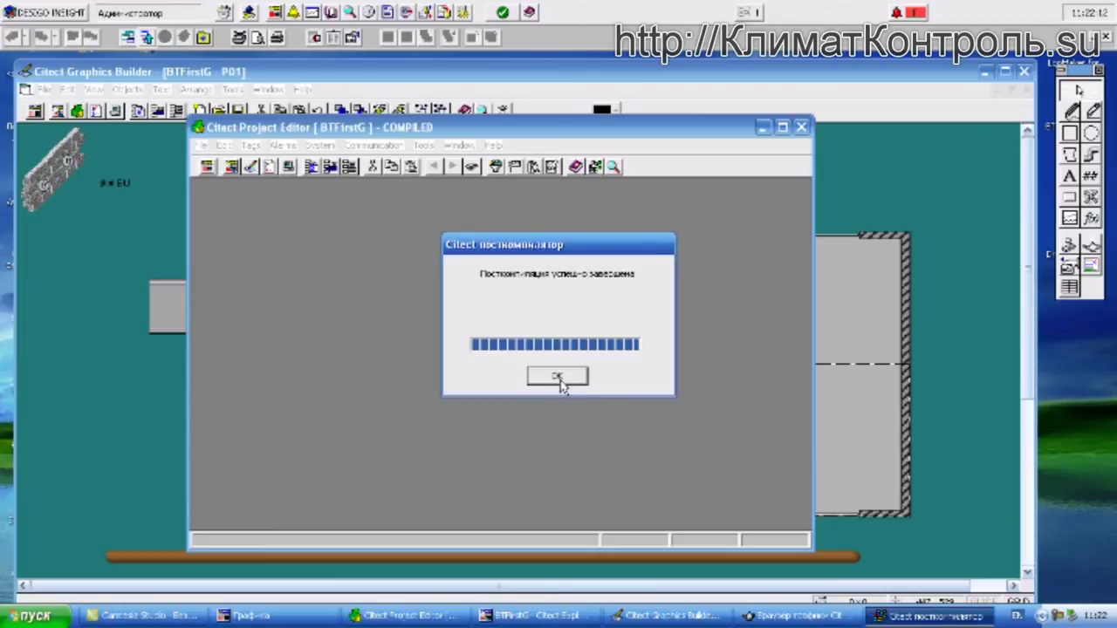
{"action": "left_click", "coordinate": [558, 375]}
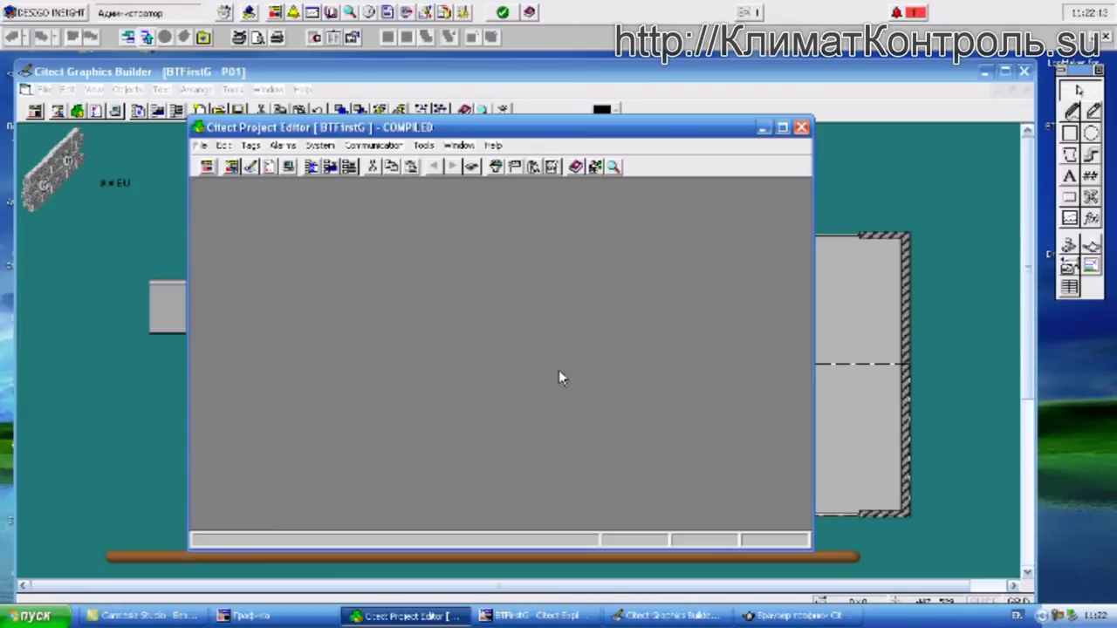
- In the graphics runtime, open the Вентиляция page and test the operating mode by switching to Без расписания and back to По расписанию
{"action": "left_click", "coordinate": [146, 36]}
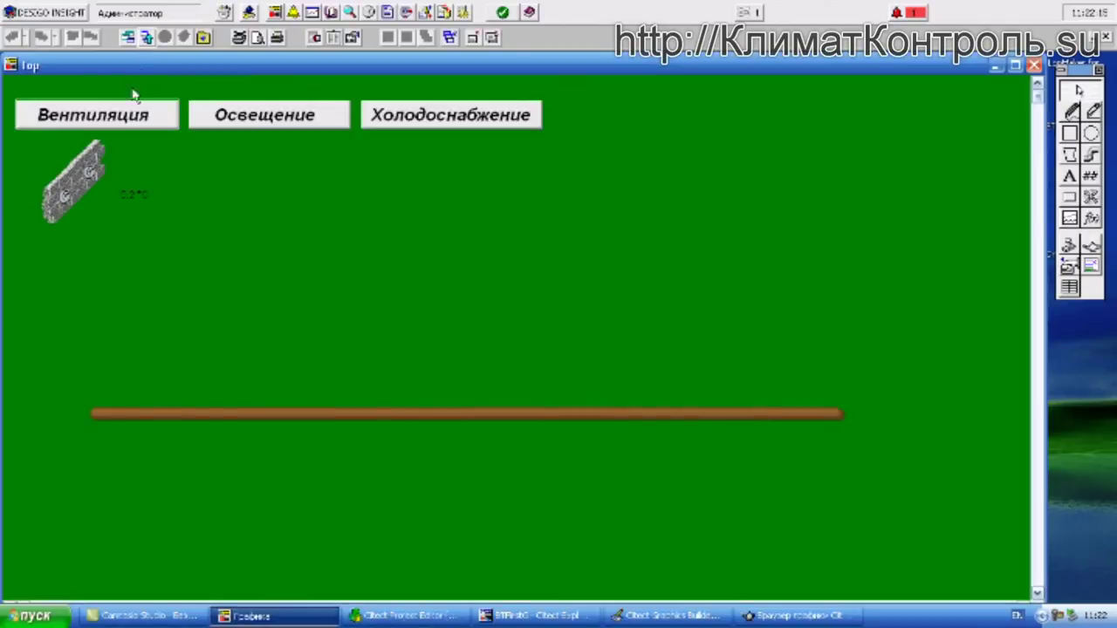
{"action": "left_click", "coordinate": [115, 117]}
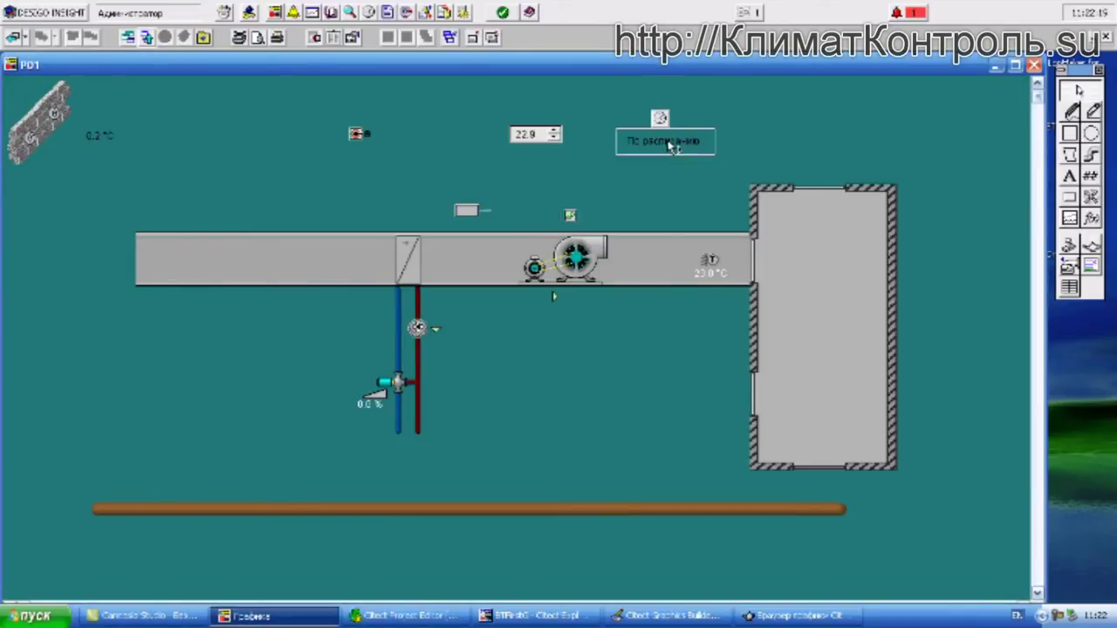
{"action": "left_click", "coordinate": [672, 146]}
{"action": "left_click", "coordinate": [660, 175]}
{"action": "left_click", "coordinate": [661, 145]}
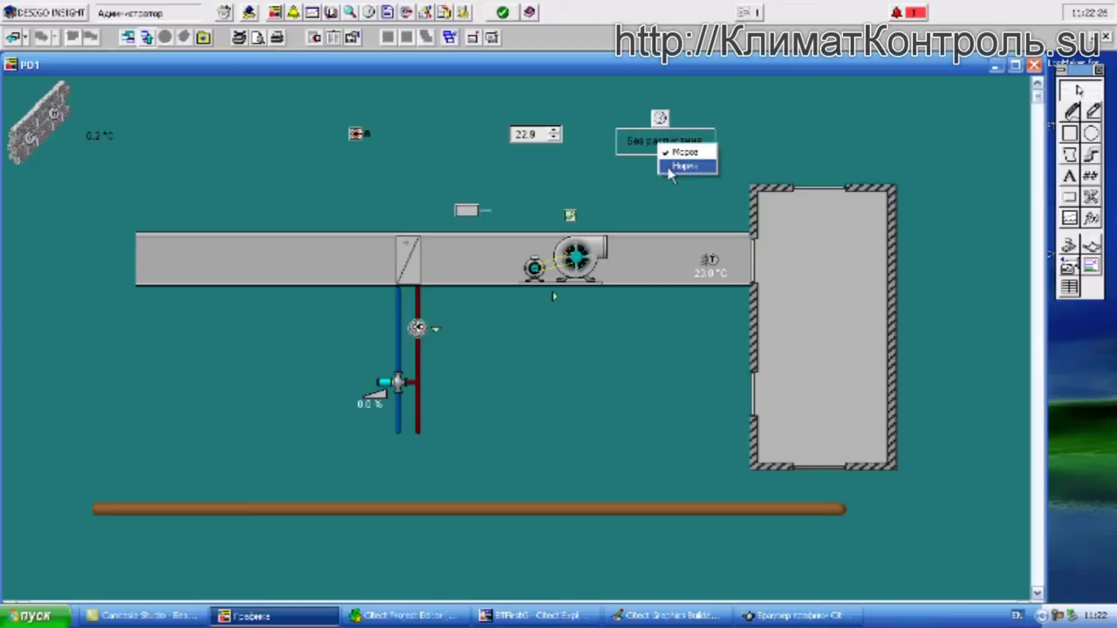
{"action": "left_click", "coordinate": [671, 167]}
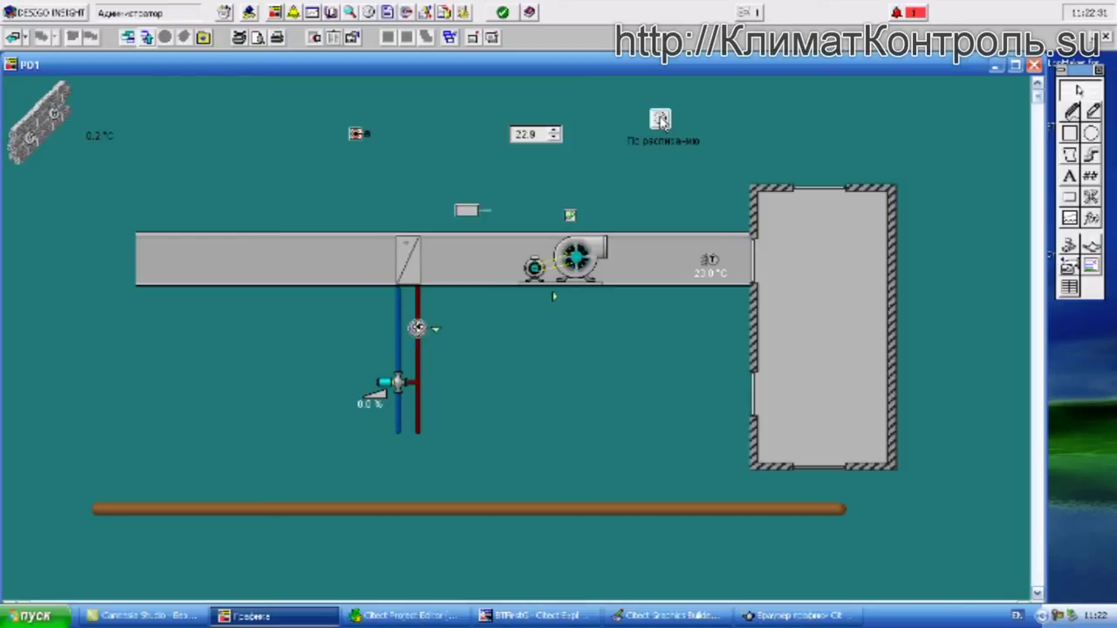
- Open the P01 time schedule from the page, show the system tree, enlarge the schedule window and inspect Friday's entry in the weekly overview
{"action": "left_click", "coordinate": [661, 120]}
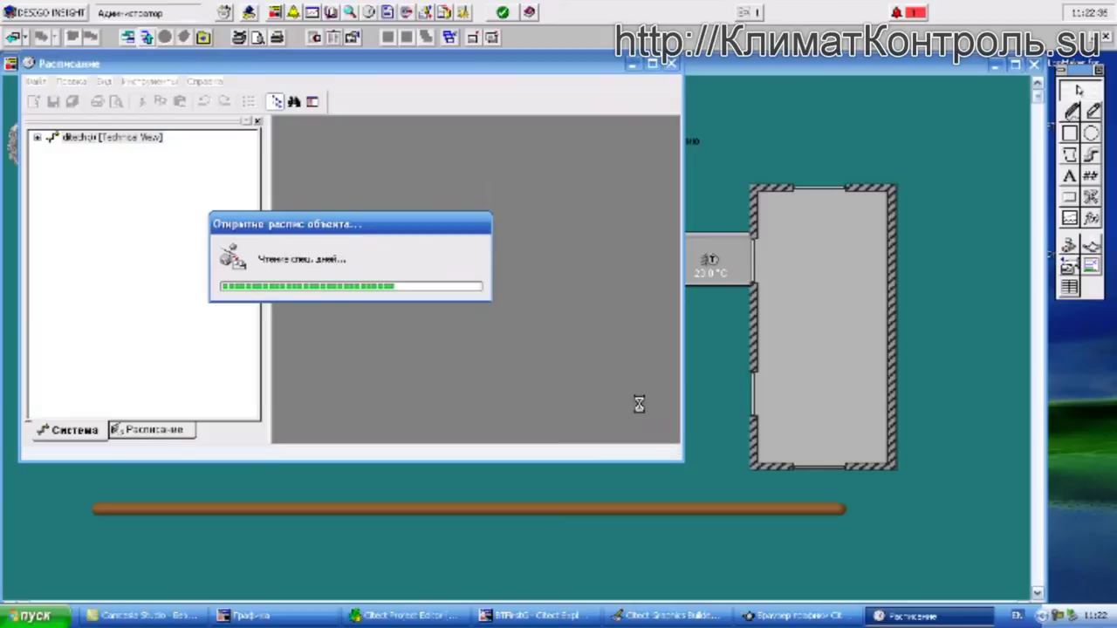
{"action": "left_click", "coordinate": [155, 430]}
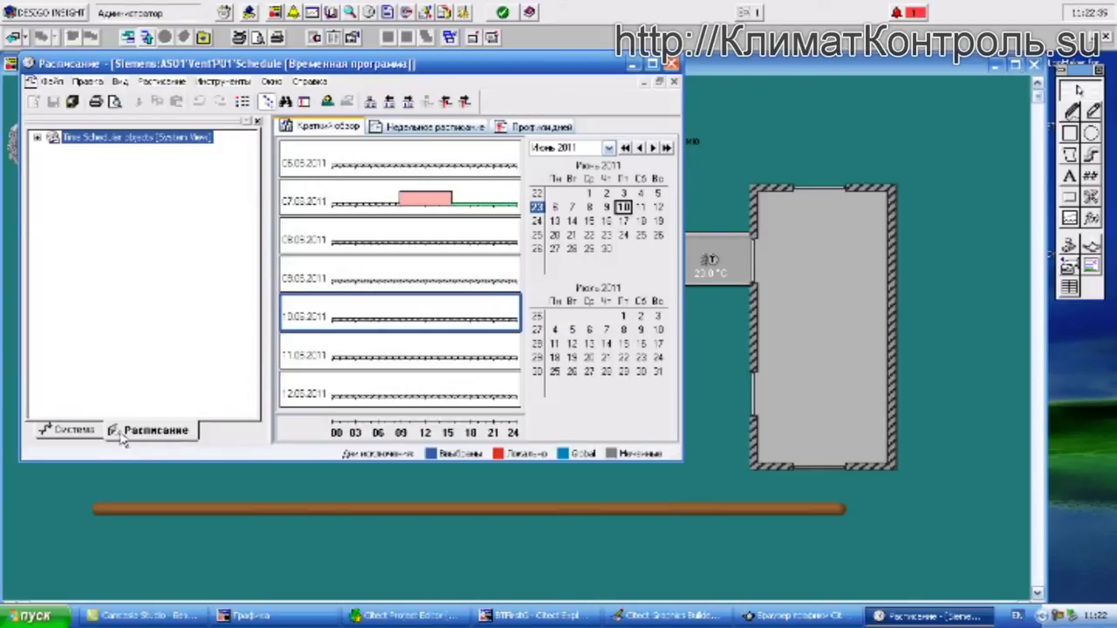
{"action": "left_click", "coordinate": [70, 430]}
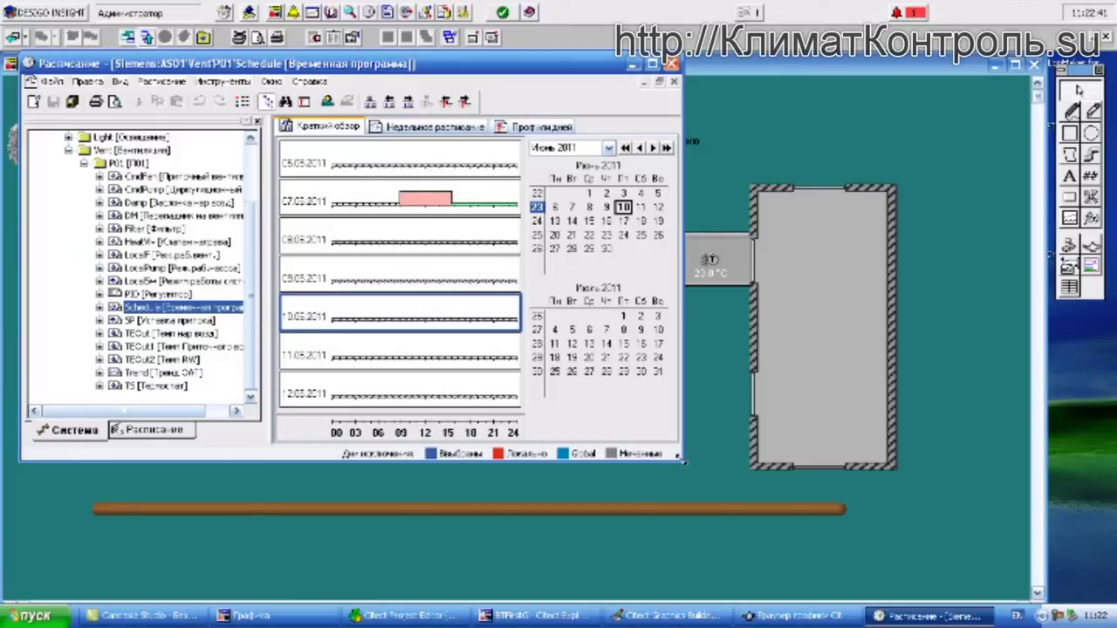
{"action": "left_click_drag", "start_coordinate": [683, 465], "coordinate": [949, 581]}
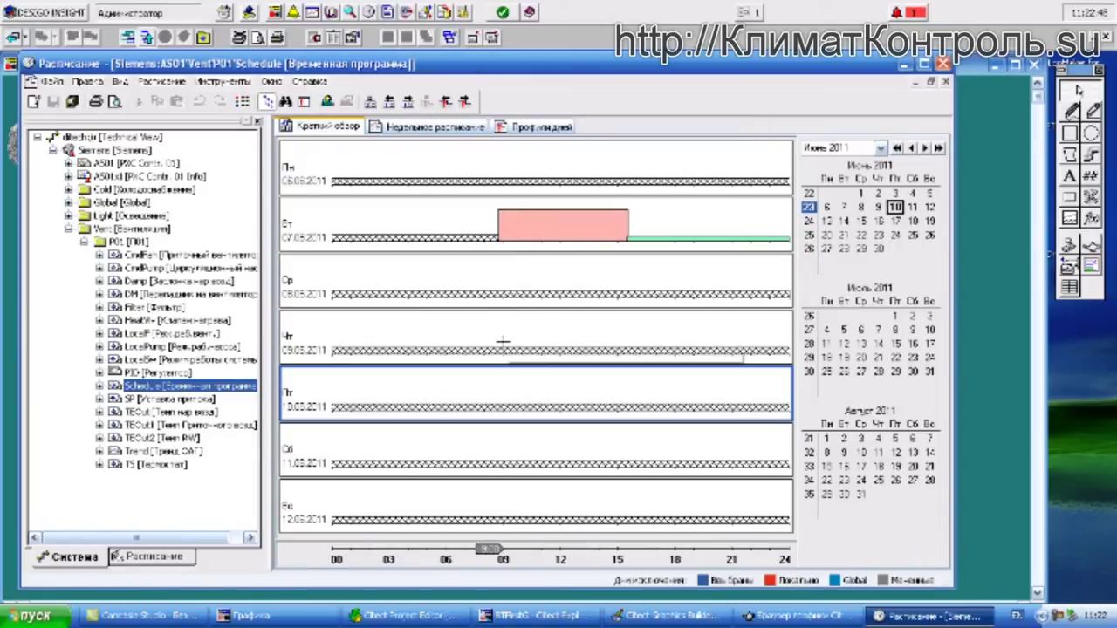
{"action": "mouse_move", "coordinate": [430, 405]}
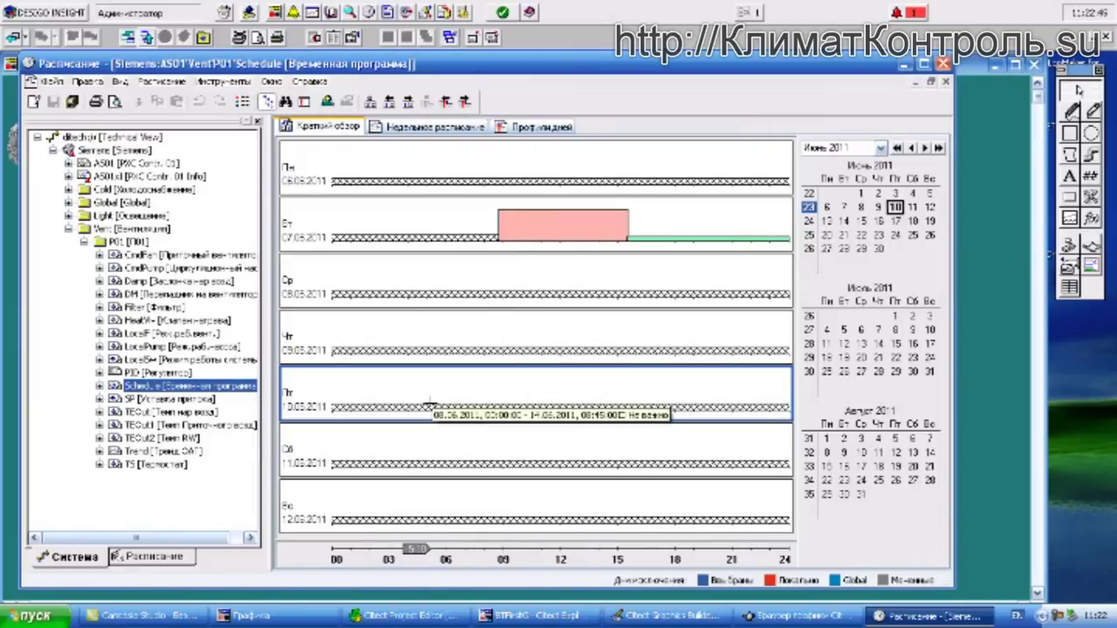
- Display the weekly schedule of the ventilation time program and check the settings of the period covering Friday
{"action": "mouse_move", "coordinate": [429, 404]}
{"action": "left_mouse_down"}
{"action": "mouse_move", "coordinate": [505, 385]}
{"action": "mouse_move", "coordinate": [726, 380]}
{"action": "mouse_move", "coordinate": [488, 419]}
{"action": "mouse_move", "coordinate": [403, 419]}
{"action": "mouse_move", "coordinate": [389, 407]}
{"action": "left_mouse_up"}
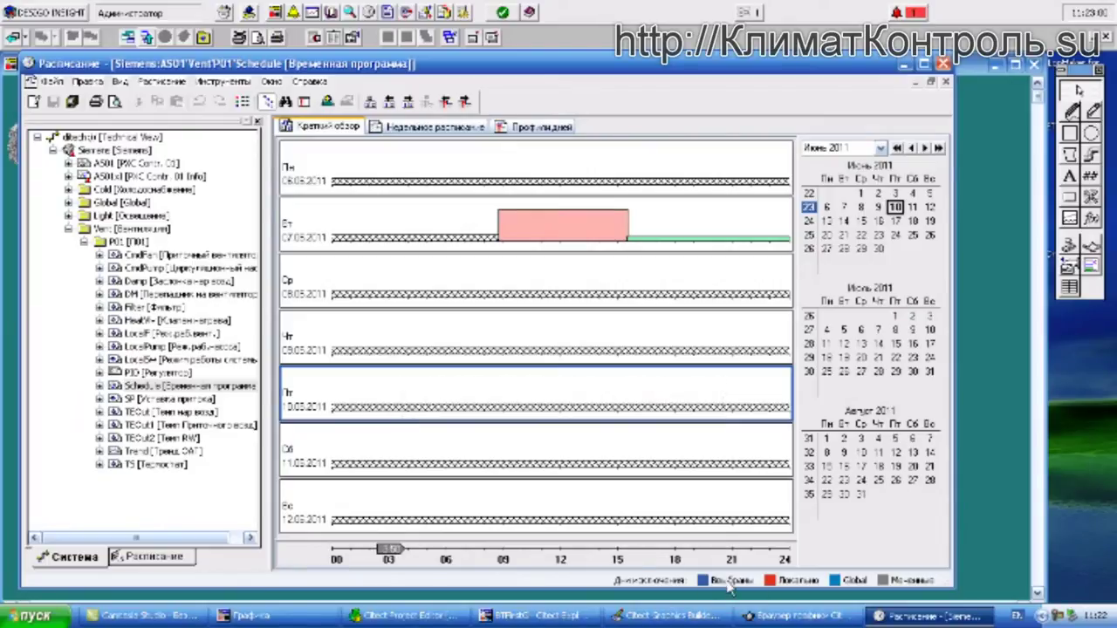
{"action": "mouse_move", "coordinate": [402, 394]}
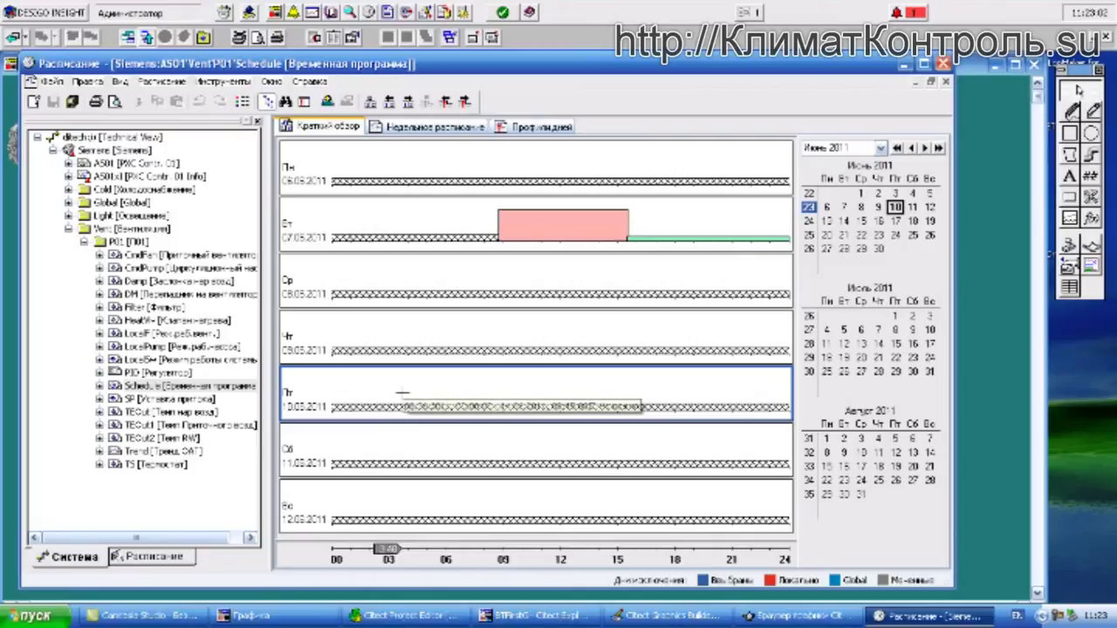
{"action": "left_click", "coordinate": [435, 128]}
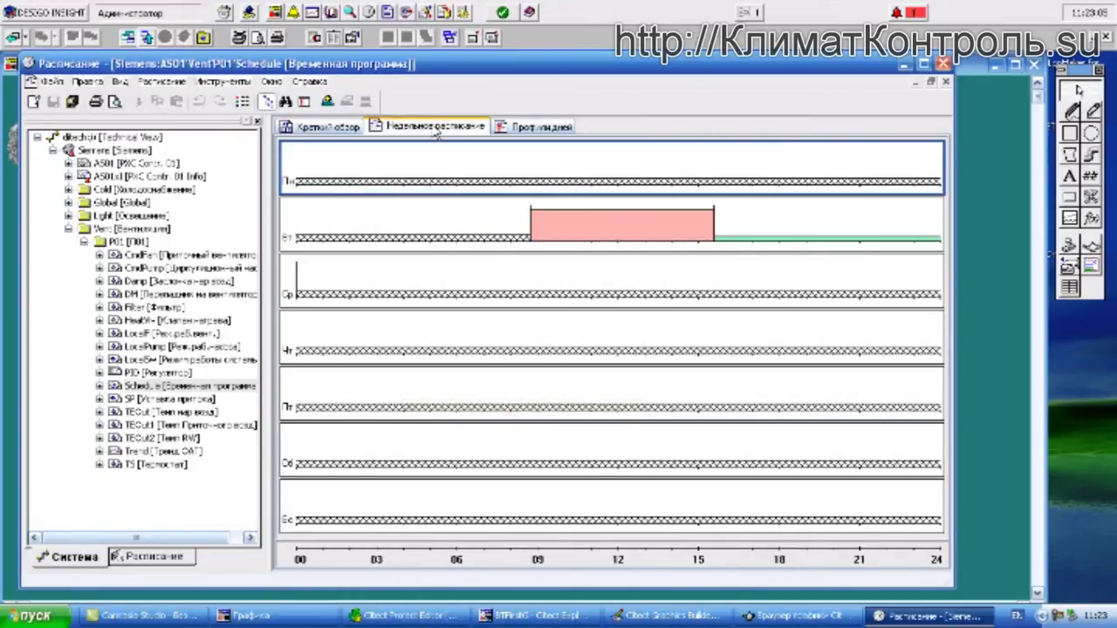
{"action": "left_click_drag", "start_coordinate": [450, 387], "coordinate": [369, 384]}
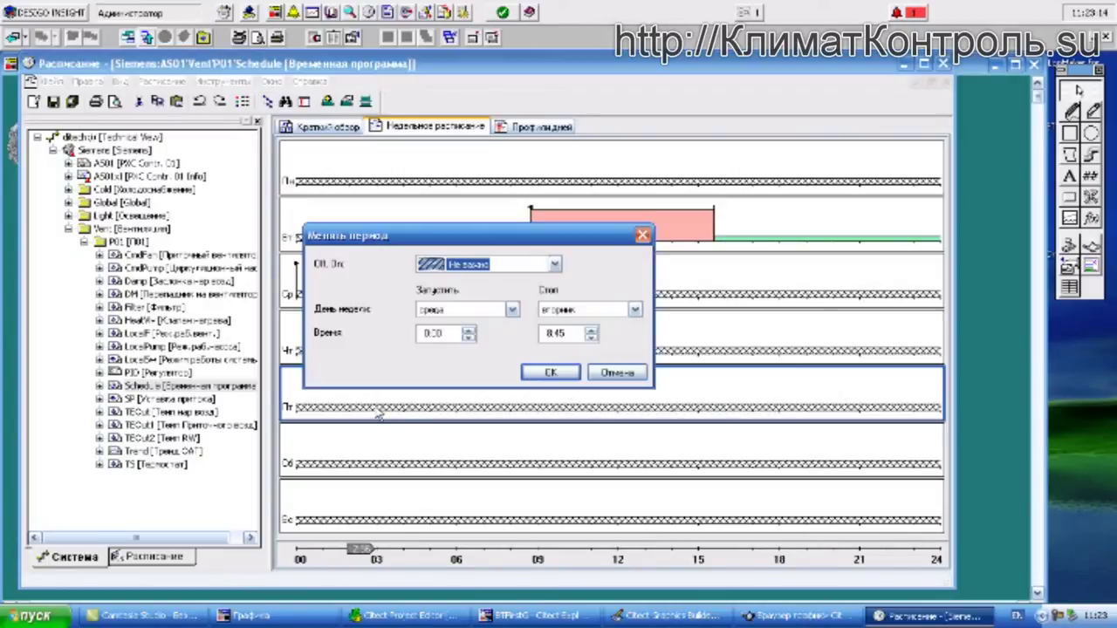
{"action": "left_click", "coordinate": [550, 373]}
- Display the day profiles of the ventilation time program
{"action": "left_click", "coordinate": [530, 129]}
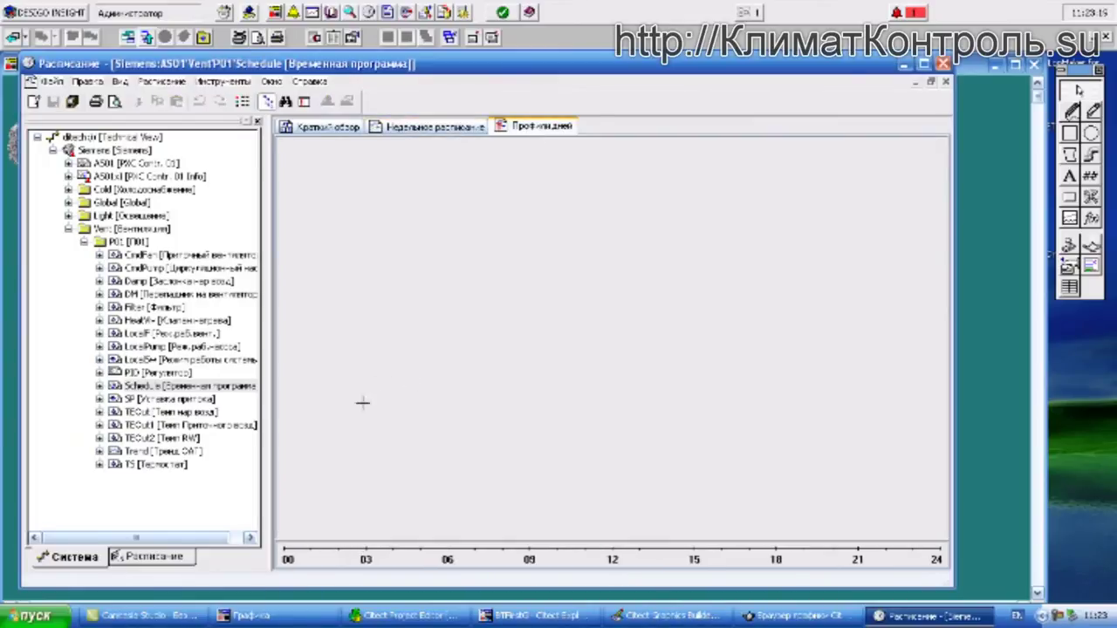
{"action": "left_click", "coordinate": [672, 550]}
{"action": "left_click", "coordinate": [793, 550]}
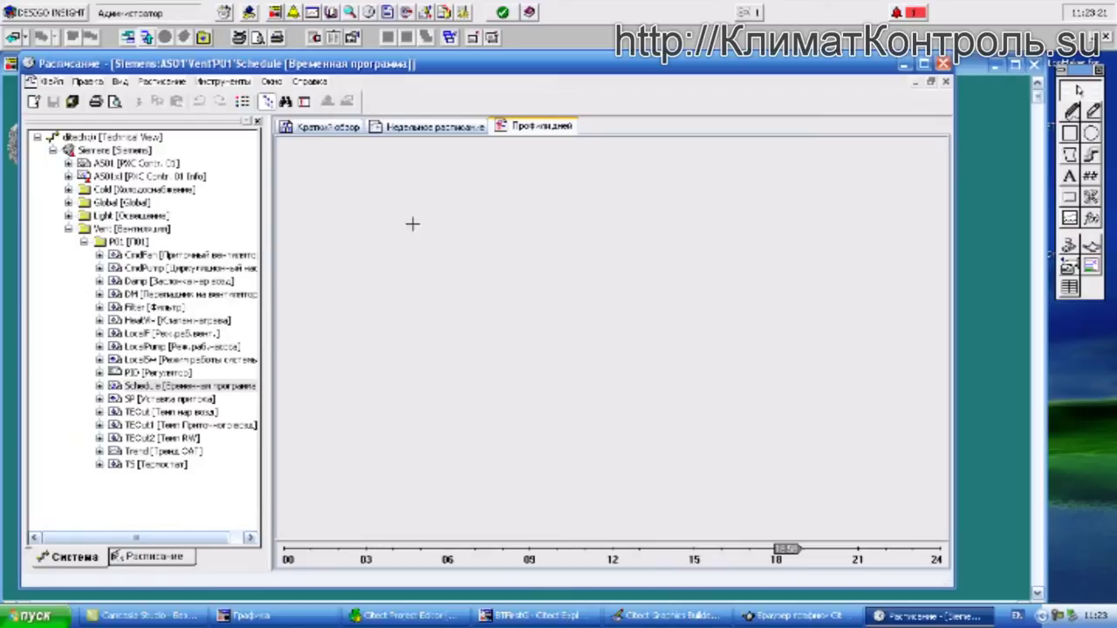
- Return to the weekly schedule and replace Tuesday's active period with one on Monday from about 06:30 to about 22:00
{"action": "left_click", "coordinate": [332, 128]}
{"action": "left_click", "coordinate": [400, 127]}
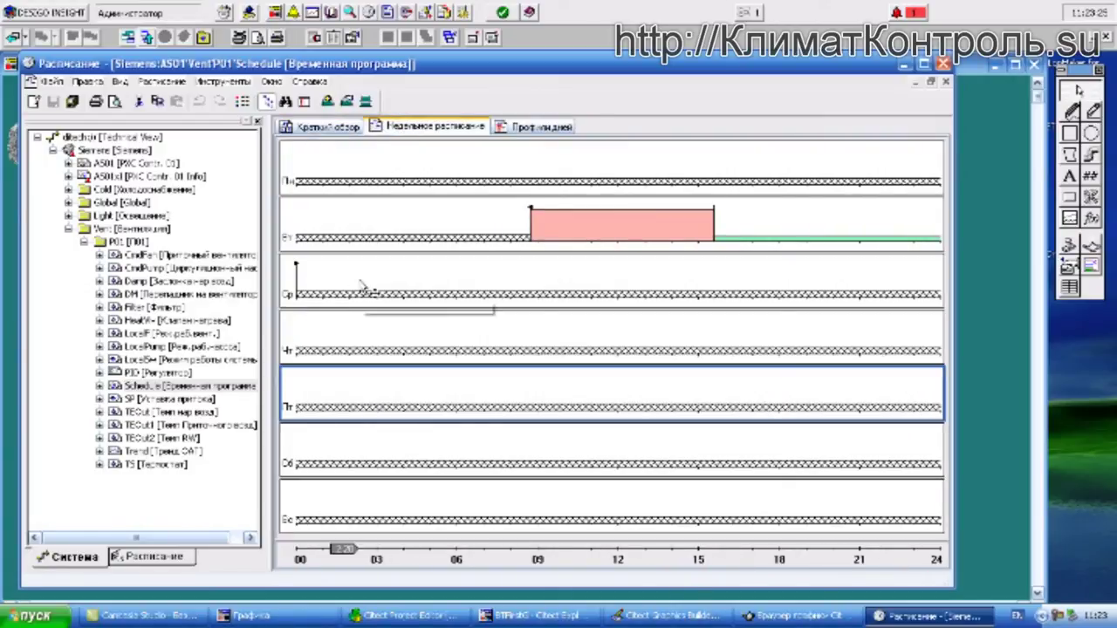
{"action": "left_click_drag", "start_coordinate": [374, 299], "coordinate": [304, 234]}
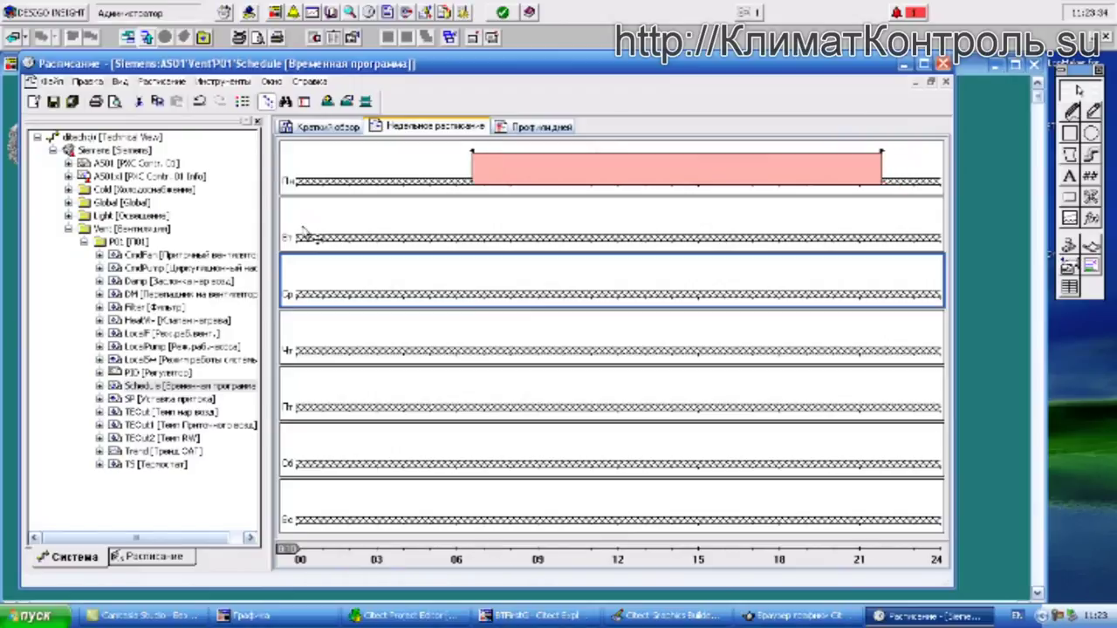
- Browse the time scheduler objects down to Light'Group1'Schedule, and close the schedule editor without saving the changes
{"action": "left_click", "coordinate": [144, 560]}
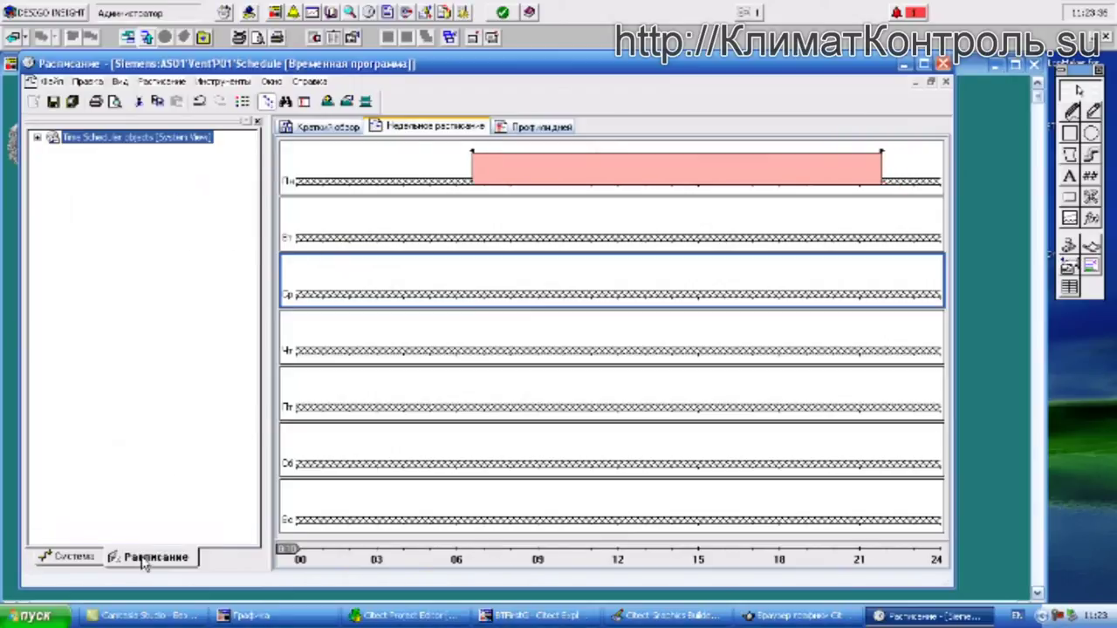
{"action": "left_click", "coordinate": [37, 137]}
{"action": "left_click", "coordinate": [53, 150]}
{"action": "left_click", "coordinate": [68, 177]}
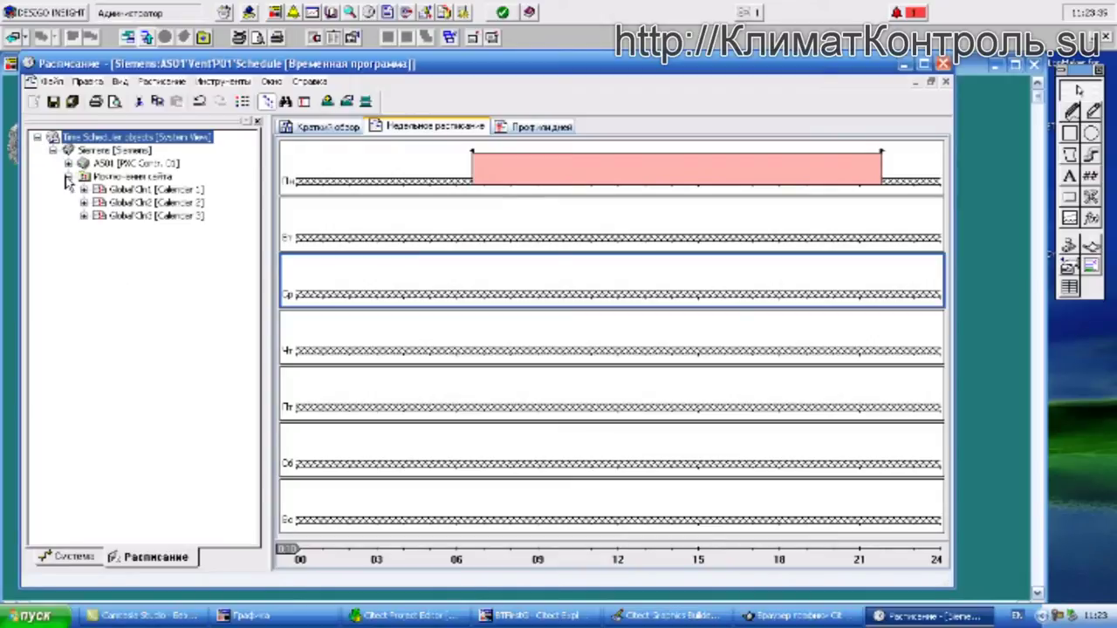
{"action": "left_click", "coordinate": [68, 163]}
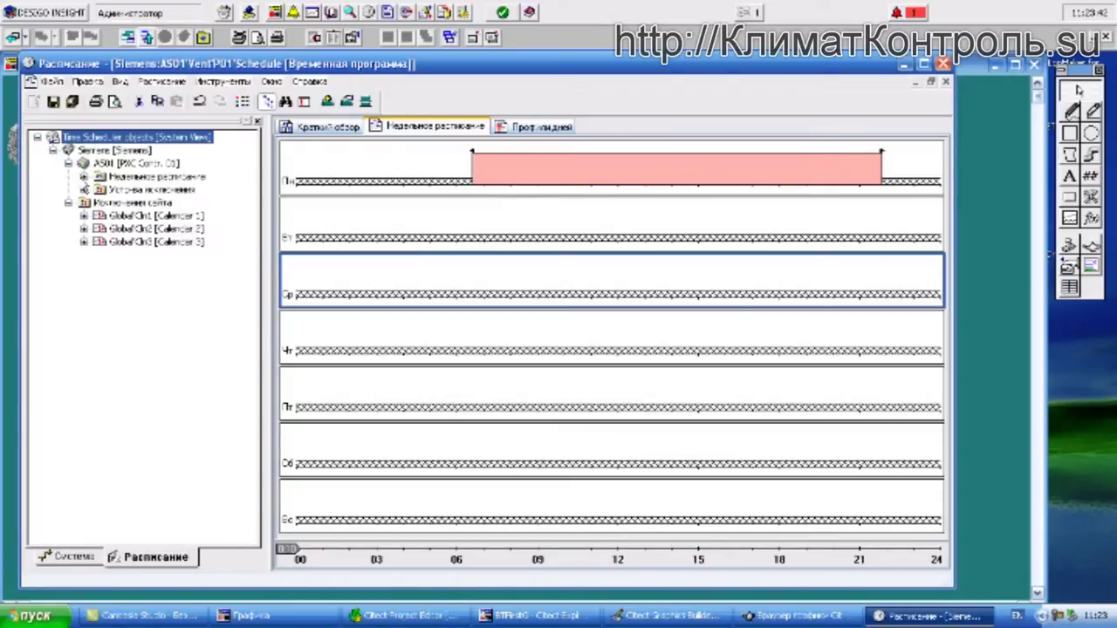
{"action": "left_click", "coordinate": [84, 177]}
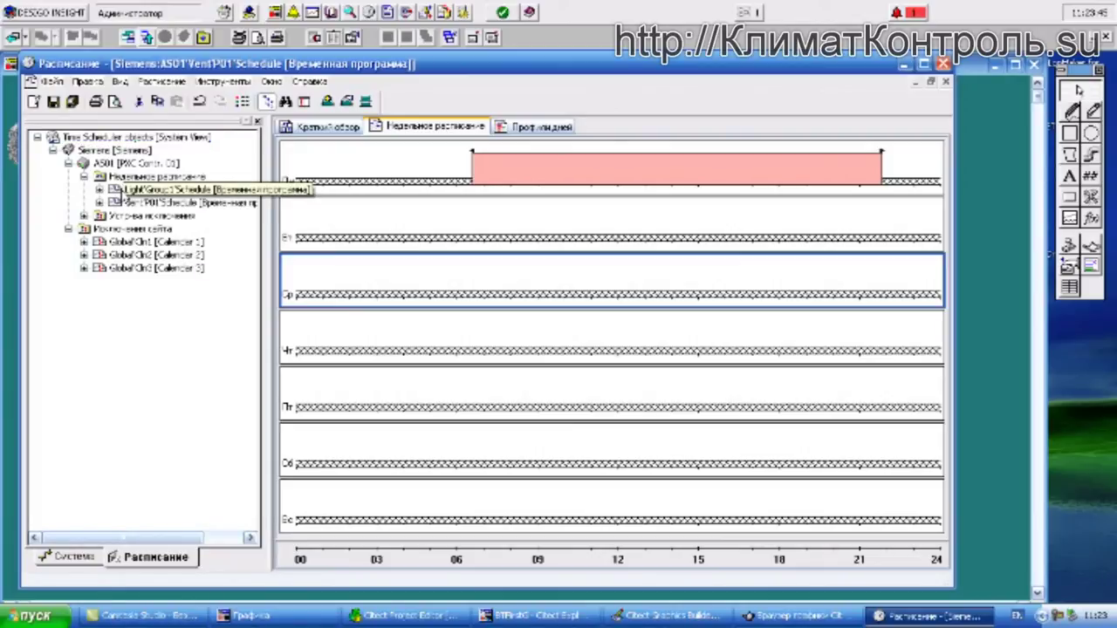
{"action": "left_click", "coordinate": [124, 191]}
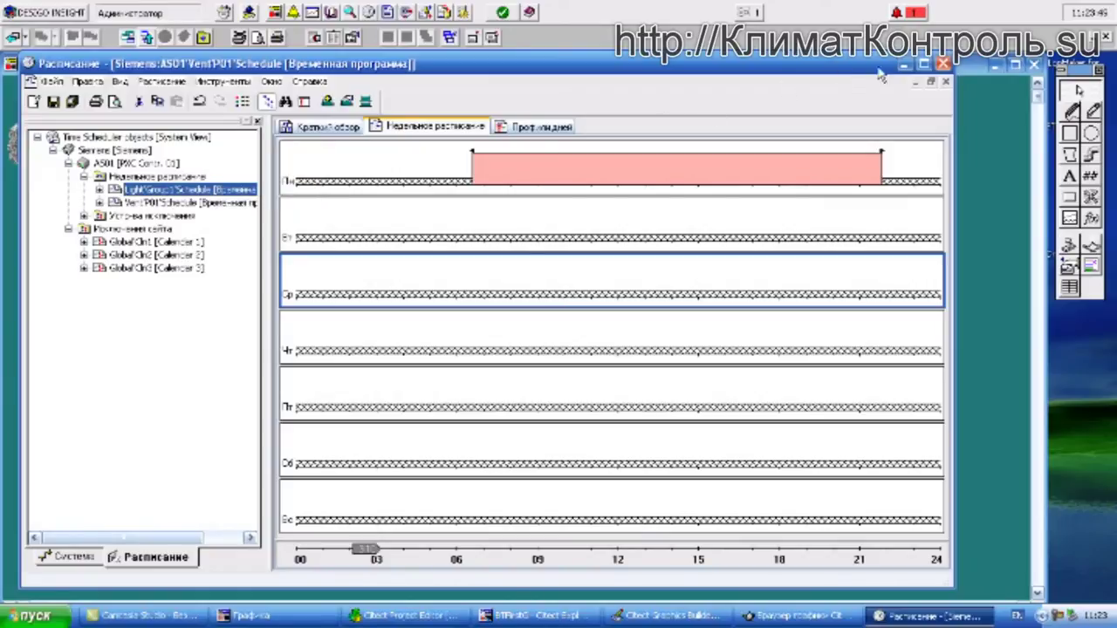
{"action": "left_click", "coordinate": [943, 63]}
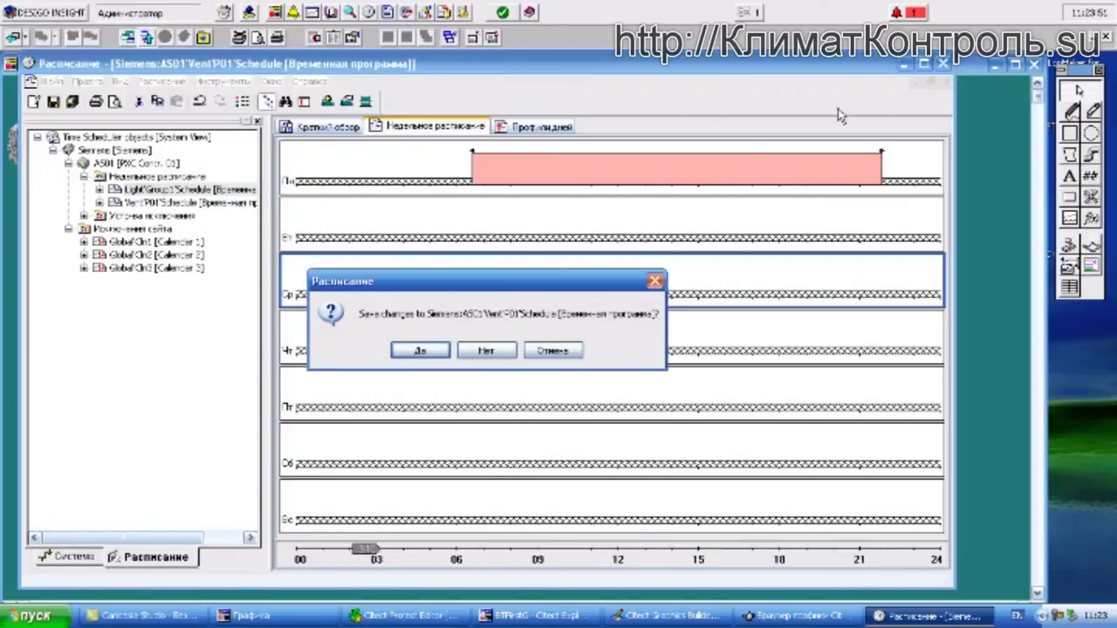
{"action": "left_click", "coordinate": [486, 350]}
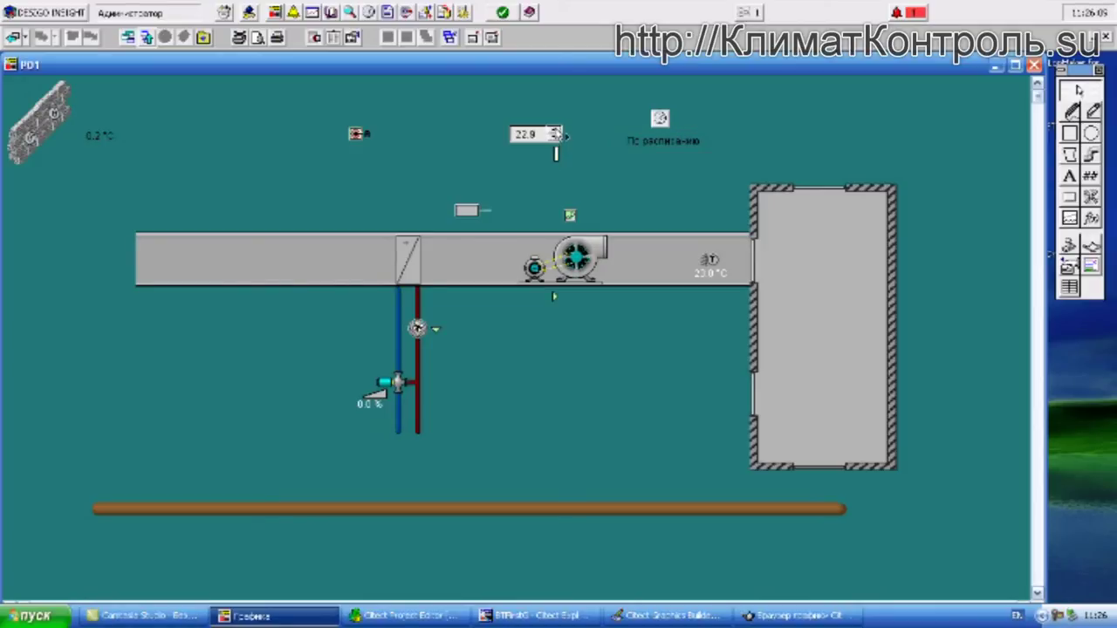
- Raise the temperature setpoint on the P01 ventilation graphic to 24.0
{"action": "left_click", "coordinate": [555, 131]}
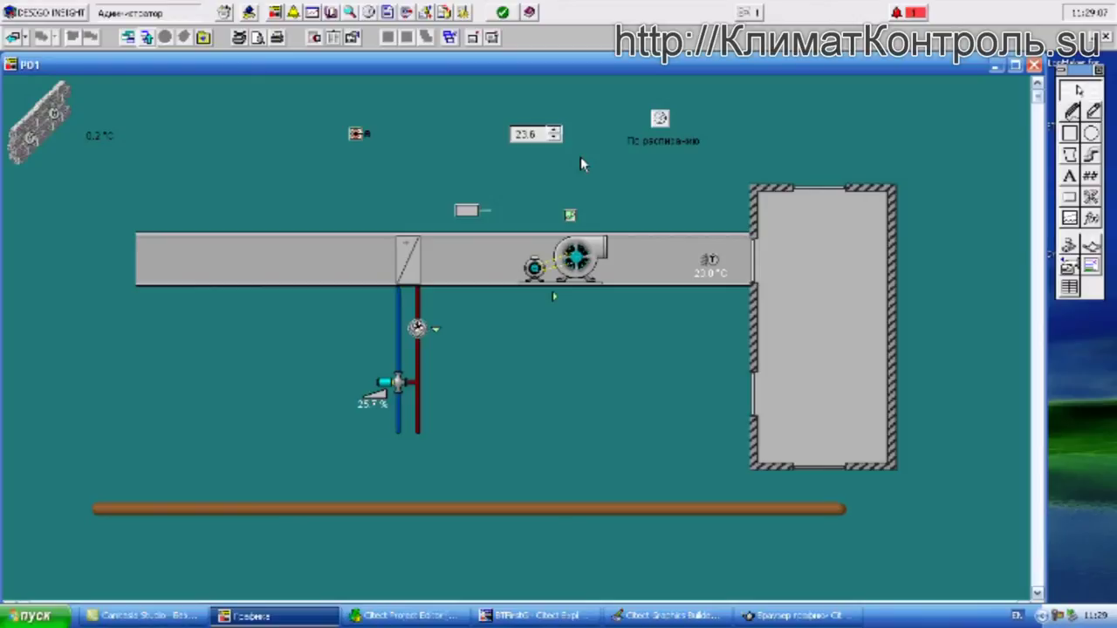
{"action": "left_click", "coordinate": [555, 130]}
{"action": "left_click", "coordinate": [556, 130]}
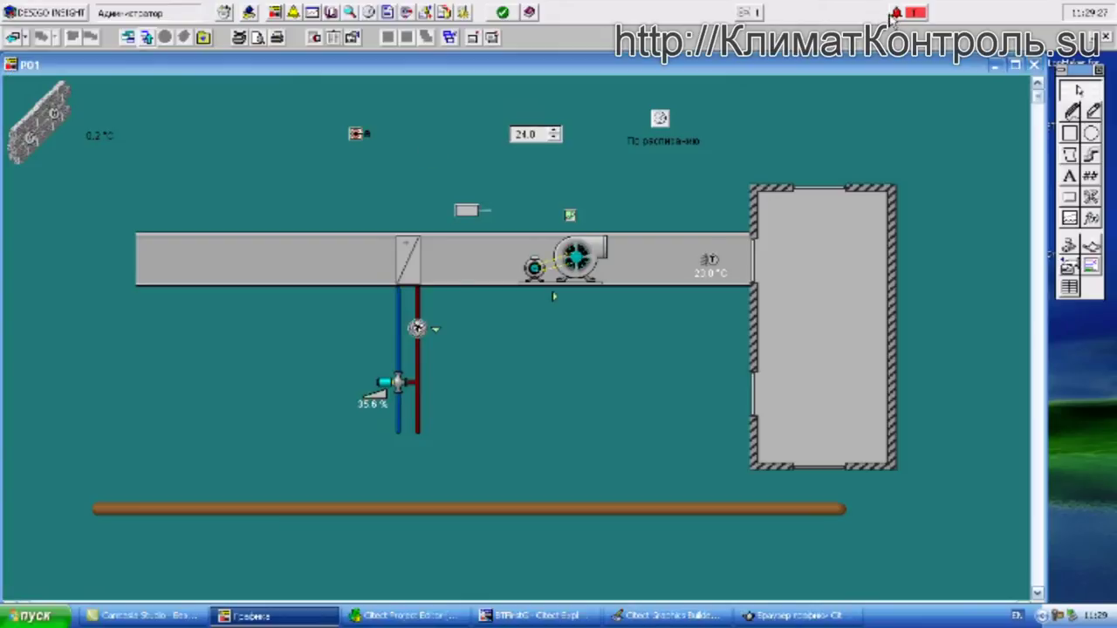
- Open the alarm viewer and display the properties of the urgent alarm from the PXC controller
{"action": "left_click", "coordinate": [919, 16]}
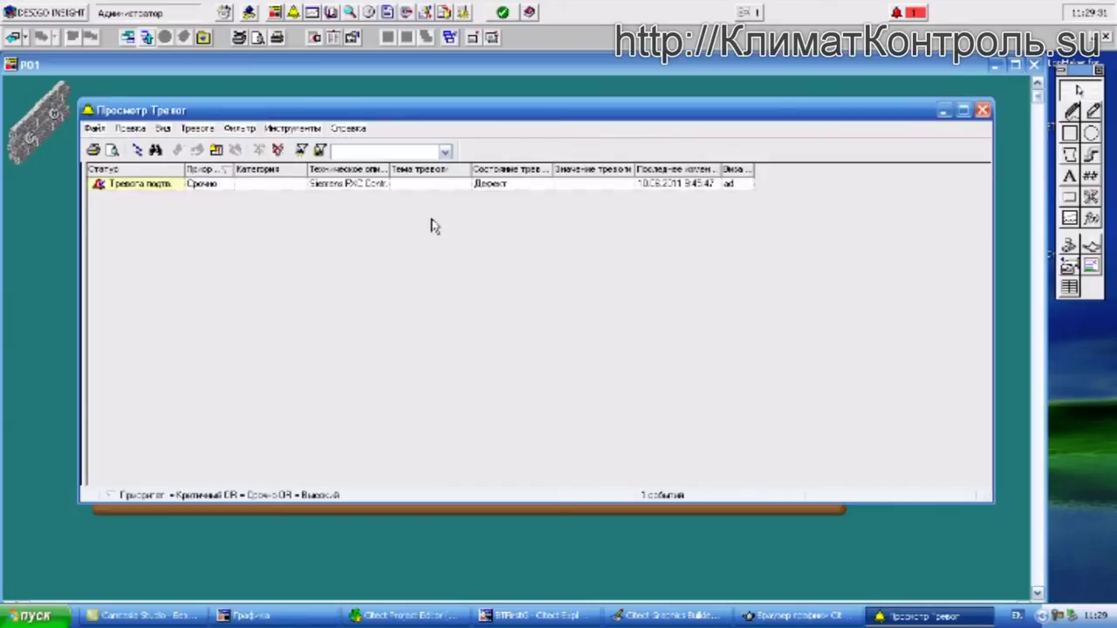
{"action": "left_click", "coordinate": [559, 186]}
{"action": "left_click", "coordinate": [503, 187]}
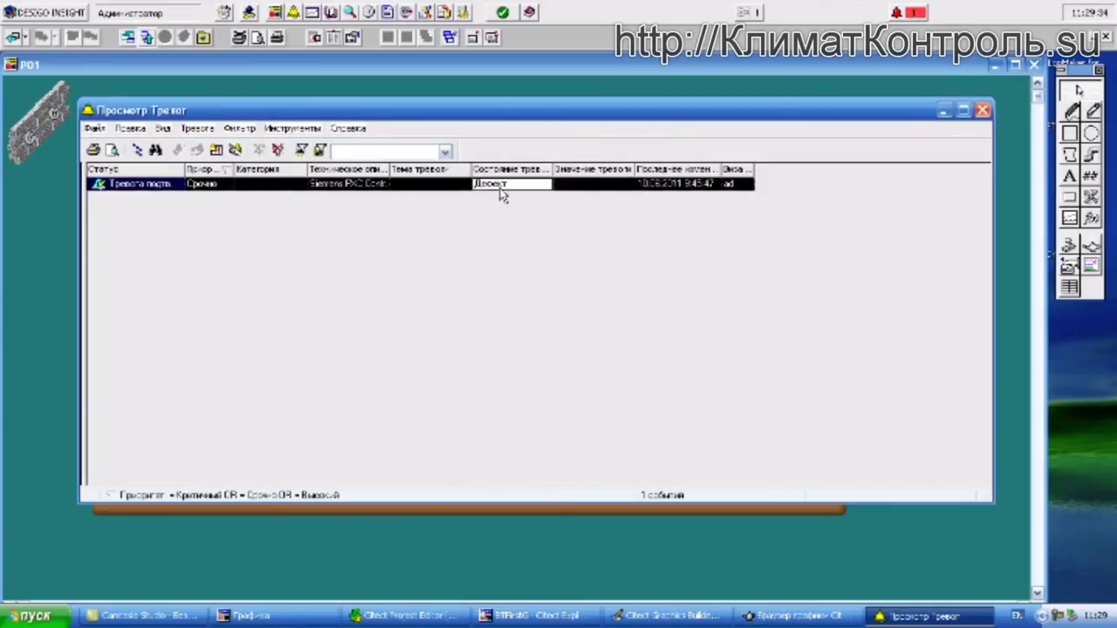
{"action": "right_click", "coordinate": [502, 193]}
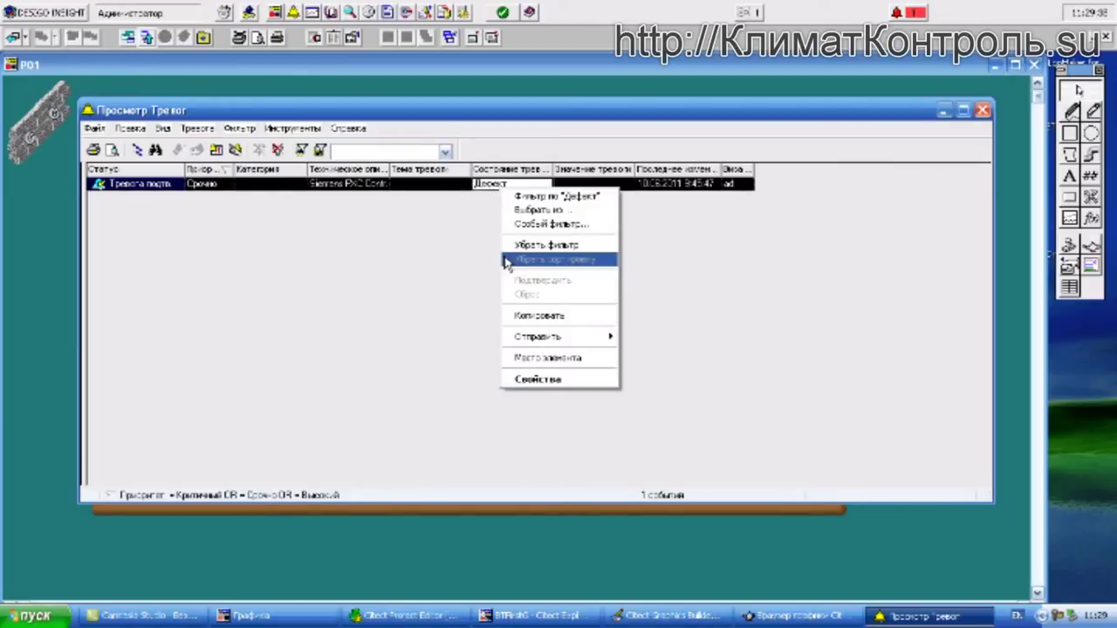
{"action": "left_click", "coordinate": [597, 381]}
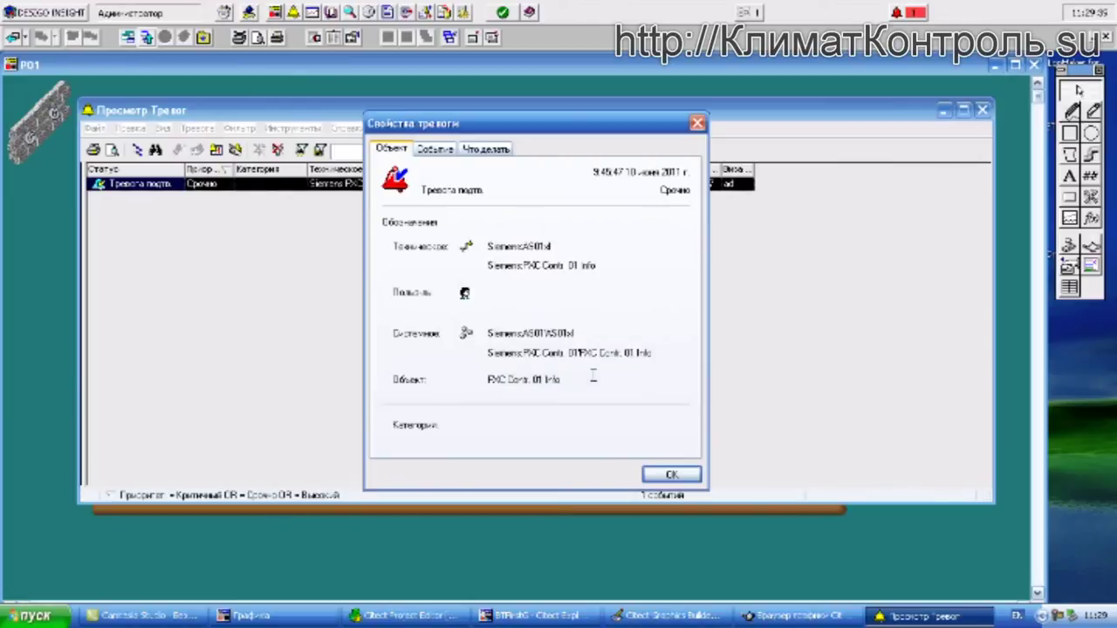
- Review the alarm's event details, what-to-do text and object information, and close the properties and the alarm viewer
{"action": "left_click", "coordinate": [435, 149]}
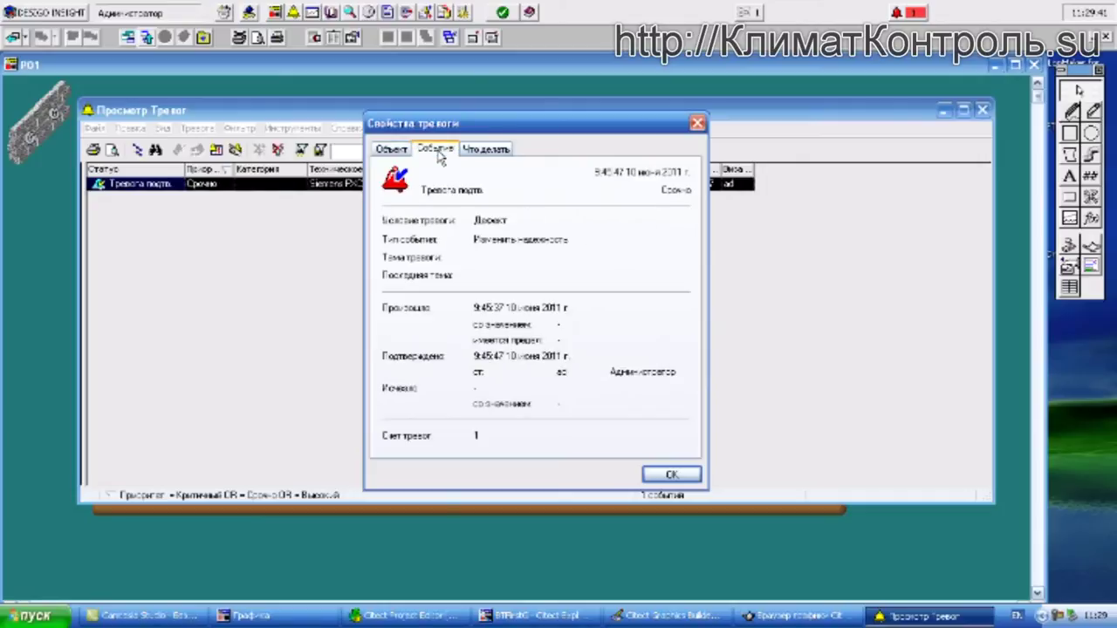
{"action": "left_click", "coordinate": [483, 149]}
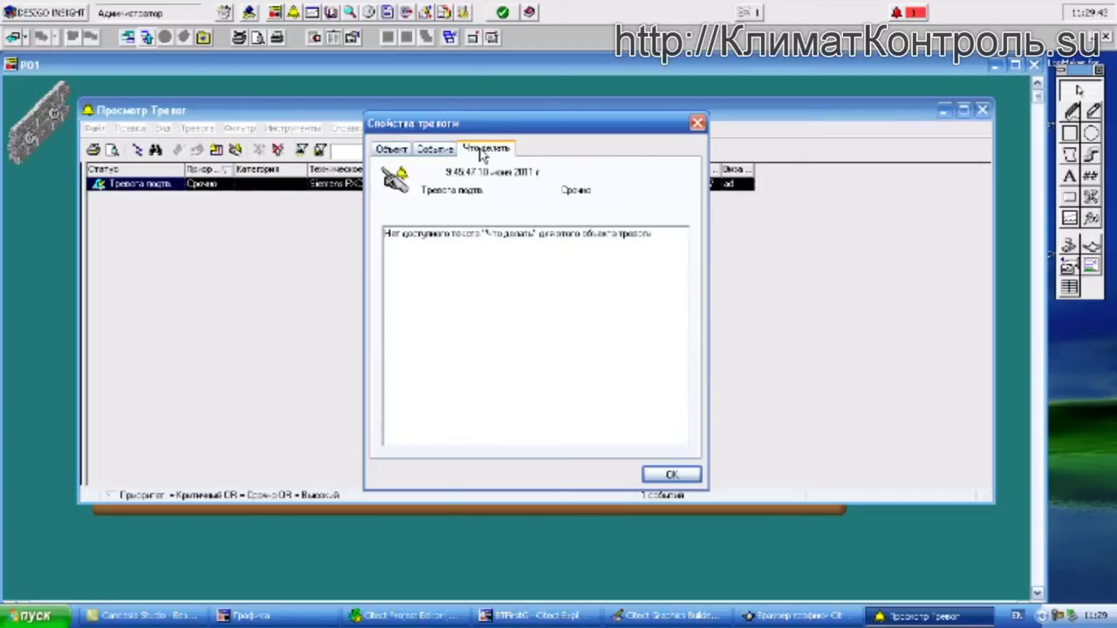
{"action": "left_click", "coordinate": [391, 149]}
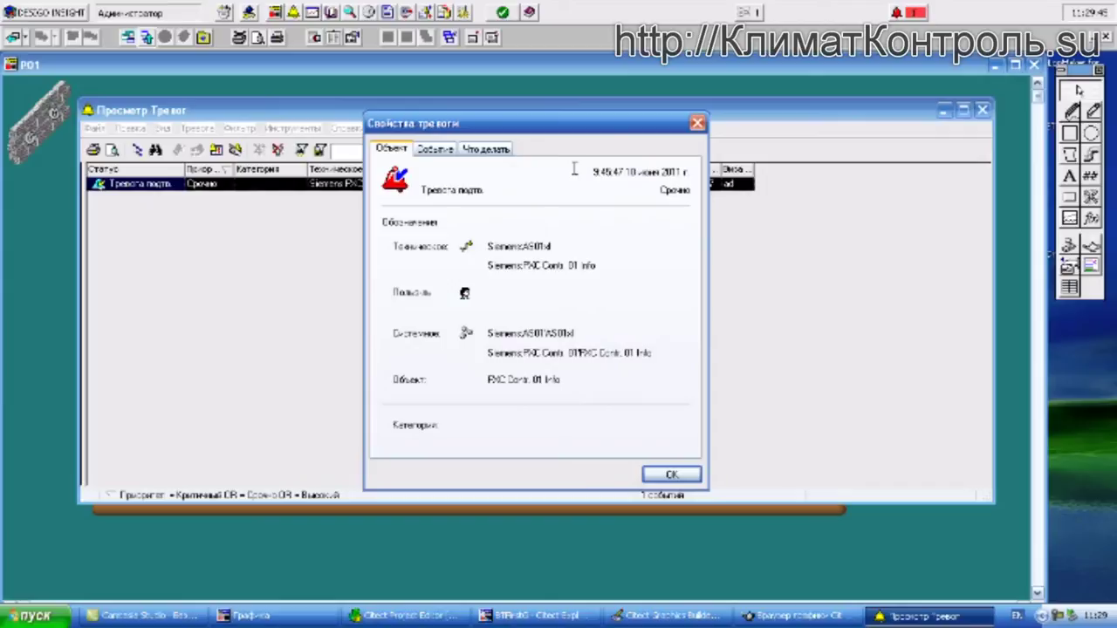
{"action": "left_click", "coordinate": [697, 125]}
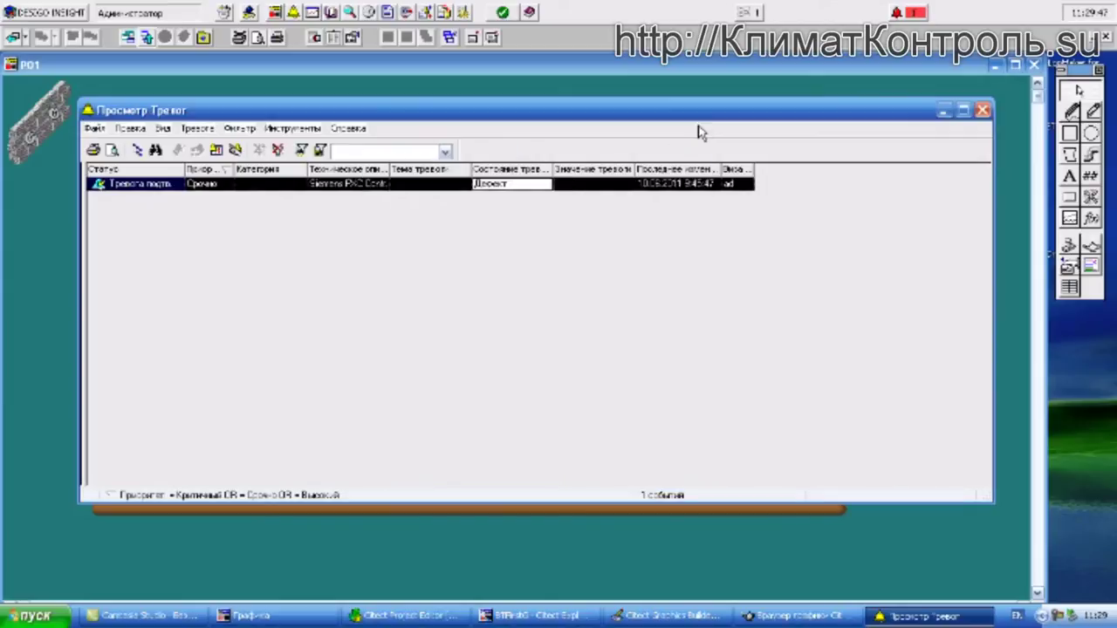
{"action": "left_click", "coordinate": [981, 110]}
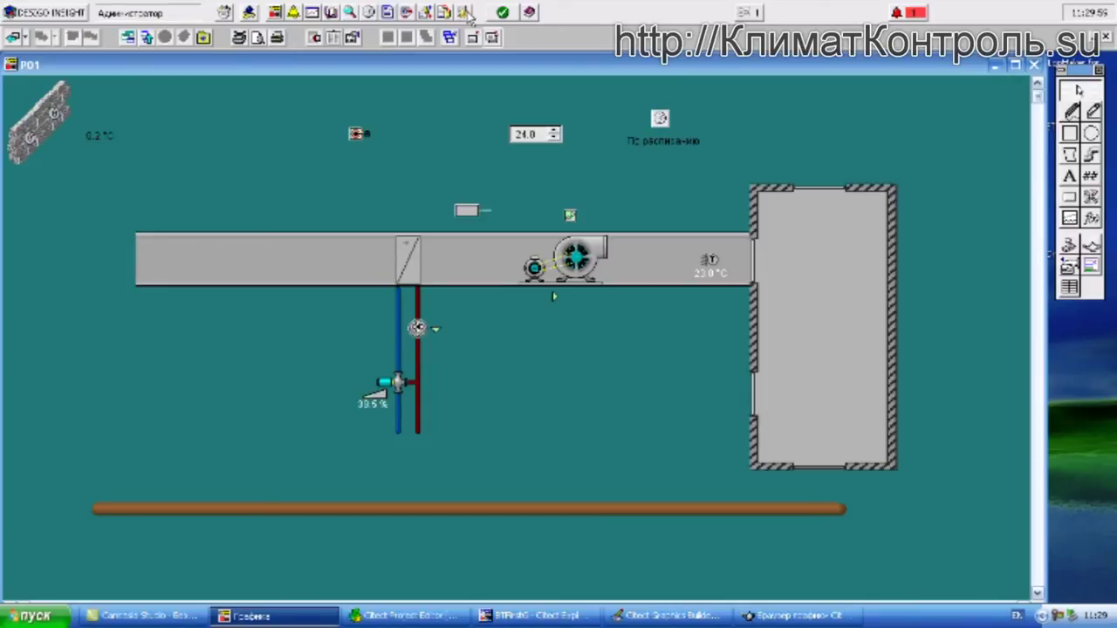
- Open the system configurator, list its user groups, and close it again
{"action": "left_click", "coordinate": [466, 12]}
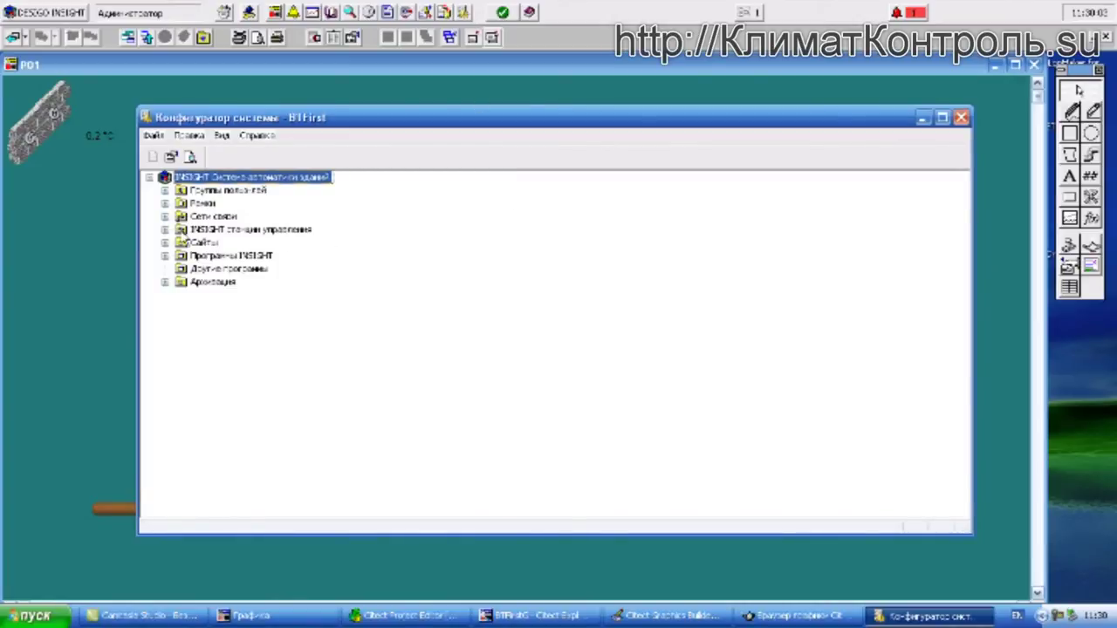
{"action": "left_click", "coordinate": [165, 192]}
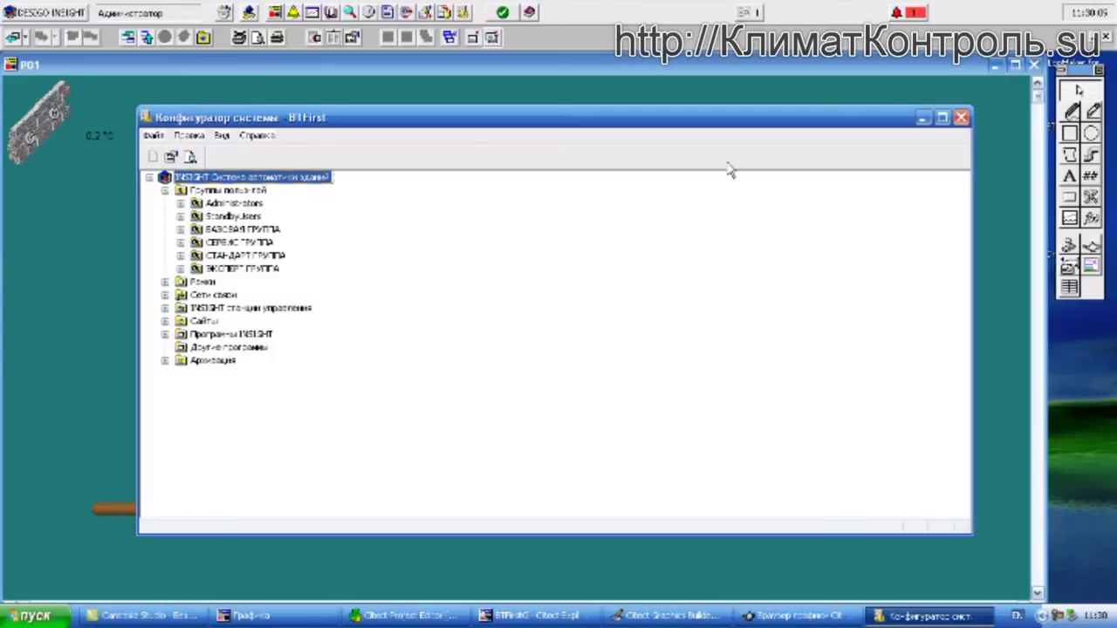
{"action": "left_click", "coordinate": [961, 117]}
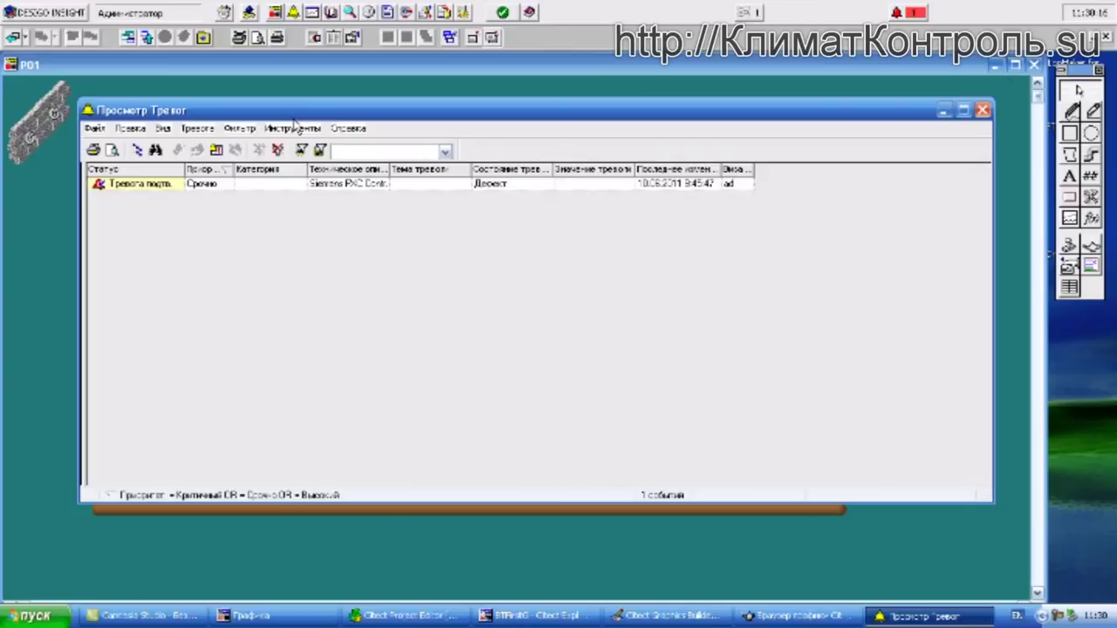
- Check the filter options available for the listed alarm's priority in the alarm viewer, and close the viewer
{"action": "left_click", "coordinate": [214, 192]}
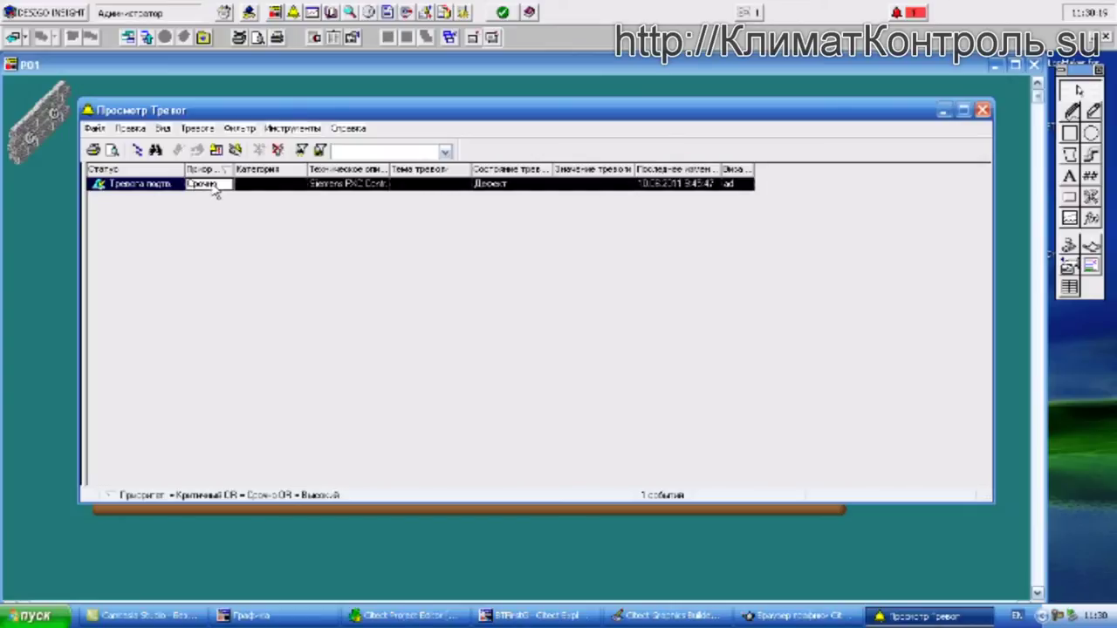
{"action": "right_click", "coordinate": [215, 192]}
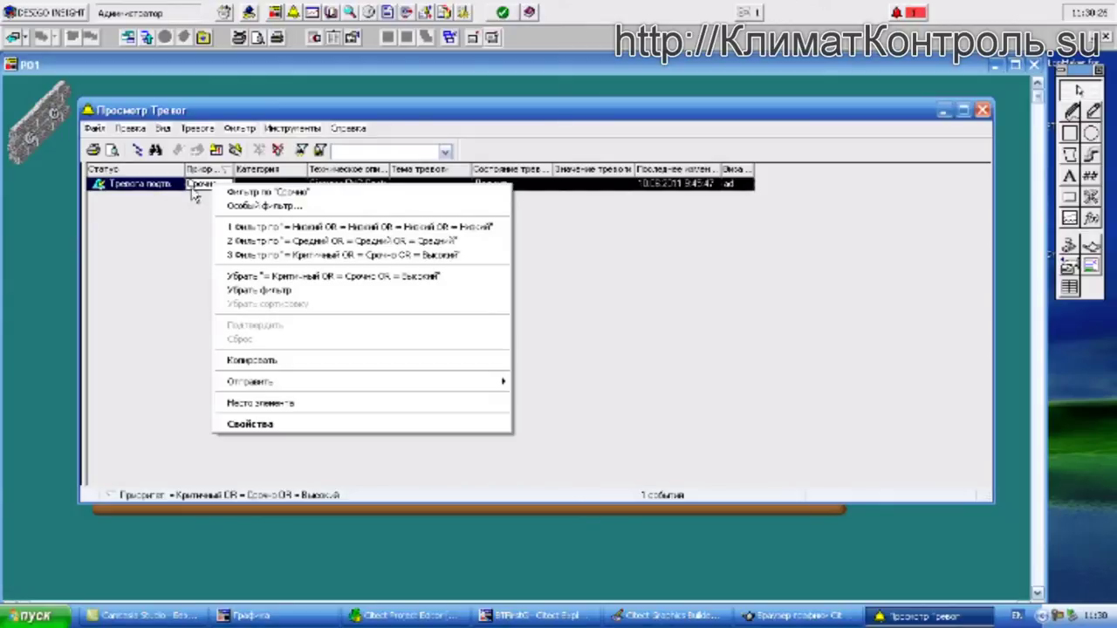
{"action": "left_click", "coordinate": [158, 231]}
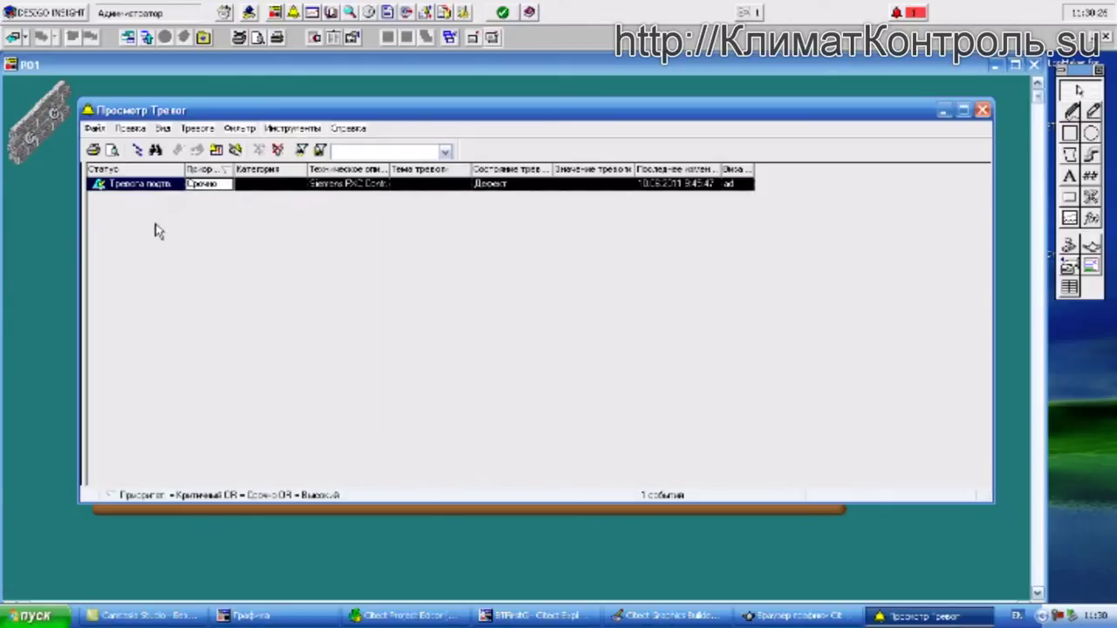
{"action": "left_click", "coordinate": [981, 110]}
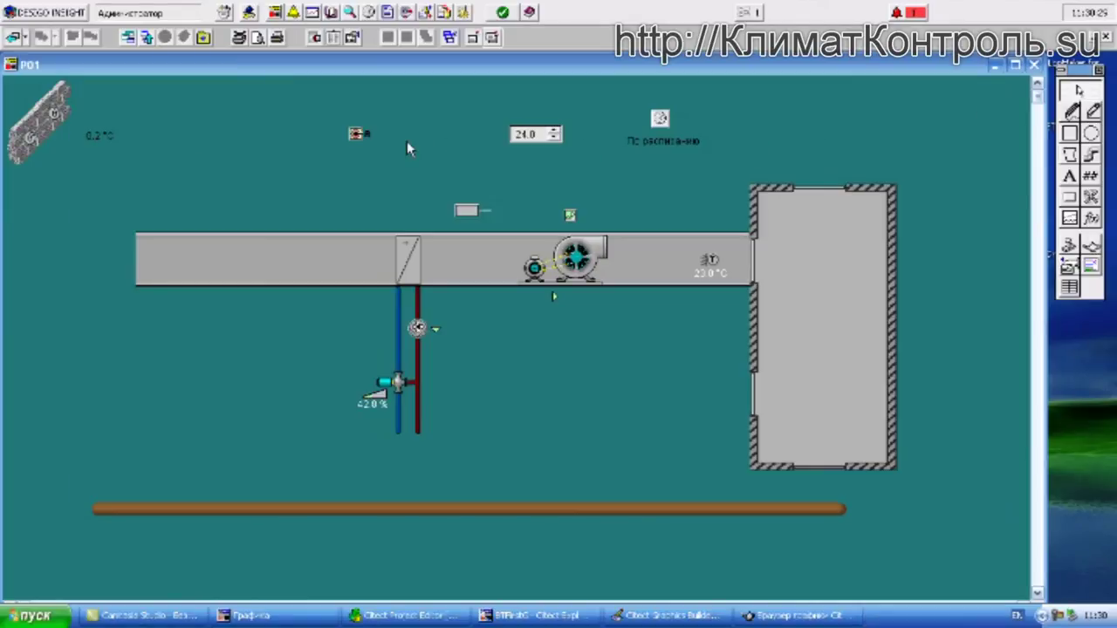
{"action": "left_click", "coordinate": [665, 149]}
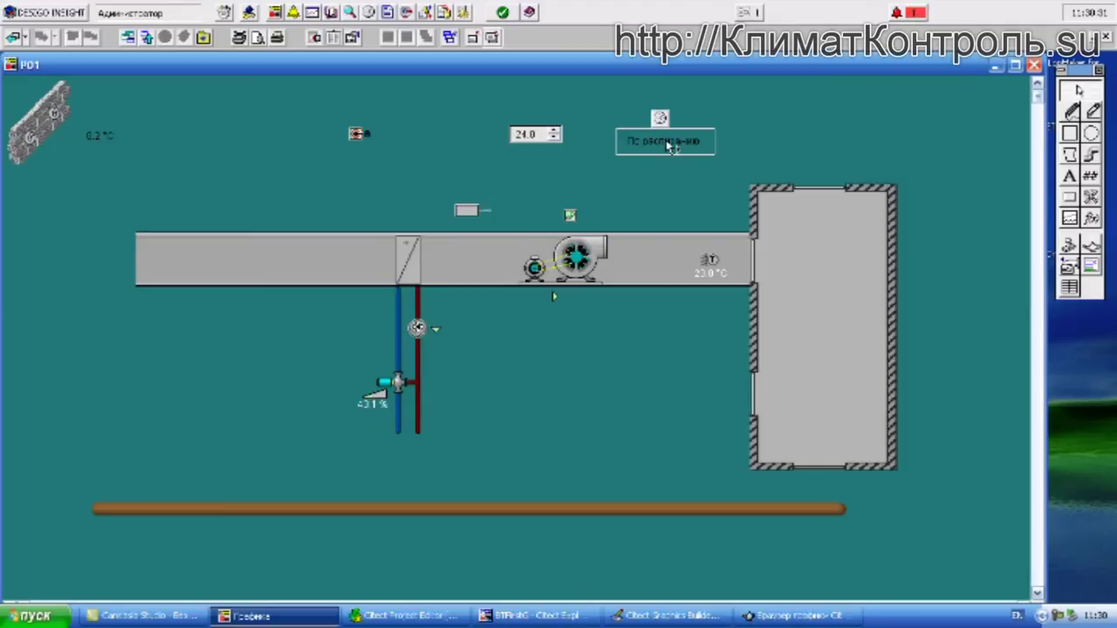
{"action": "left_click", "coordinate": [681, 156]}
{"action": "left_click", "coordinate": [663, 145]}
{"action": "left_click", "coordinate": [672, 159]}
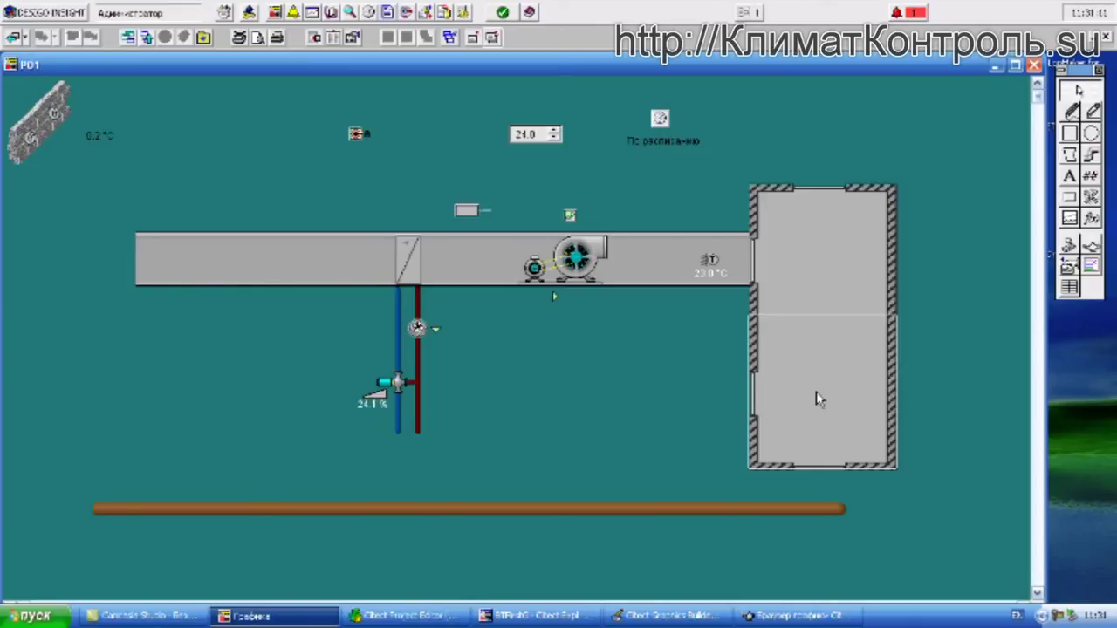
- Return from the P01 graphic to the Top overview and reopen the ventilation (Вентиляция) graphic
{"action": "left_click", "coordinate": [820, 397]}
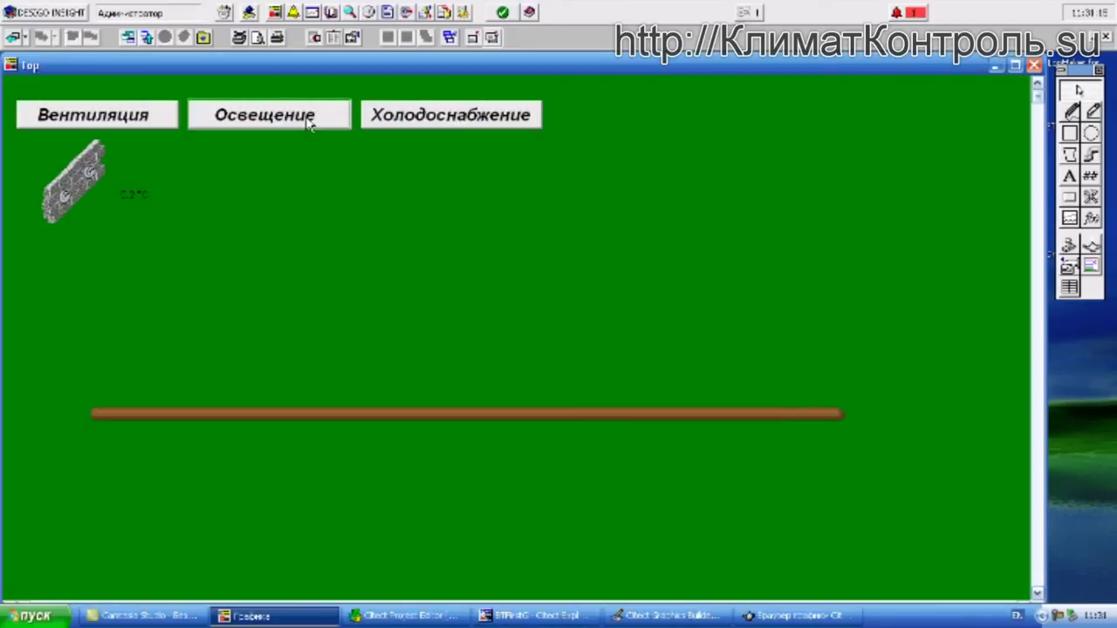
{"action": "left_click", "coordinate": [91, 120]}
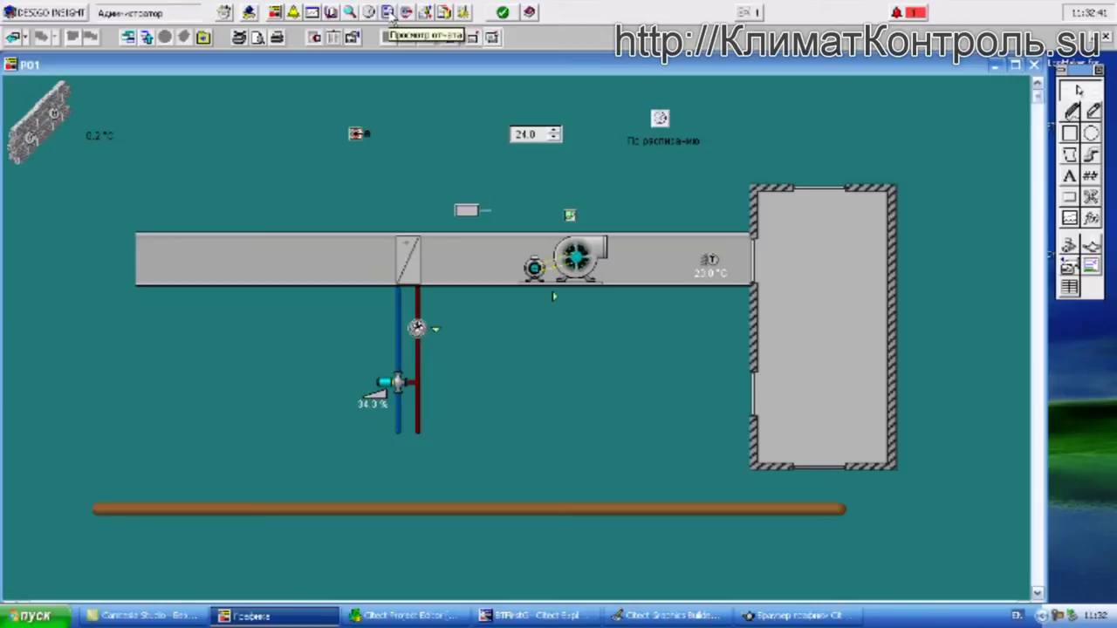
- Open the report viewer, look through its report definitions, report package definitions and file commands, and close it
{"action": "left_click", "coordinate": [390, 14]}
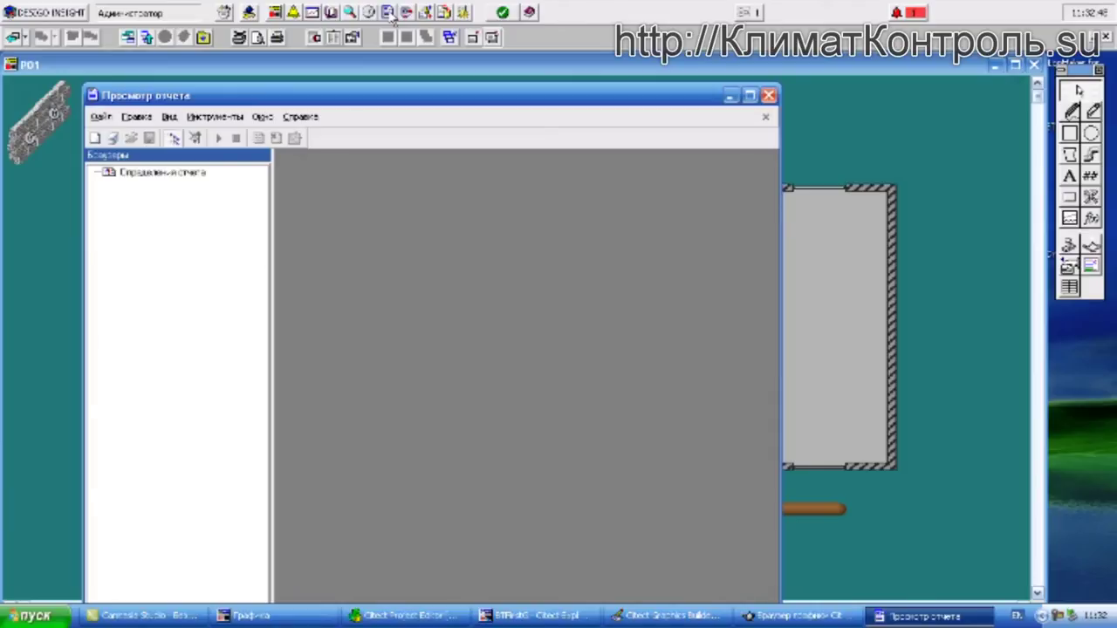
{"action": "left_click", "coordinate": [151, 175]}
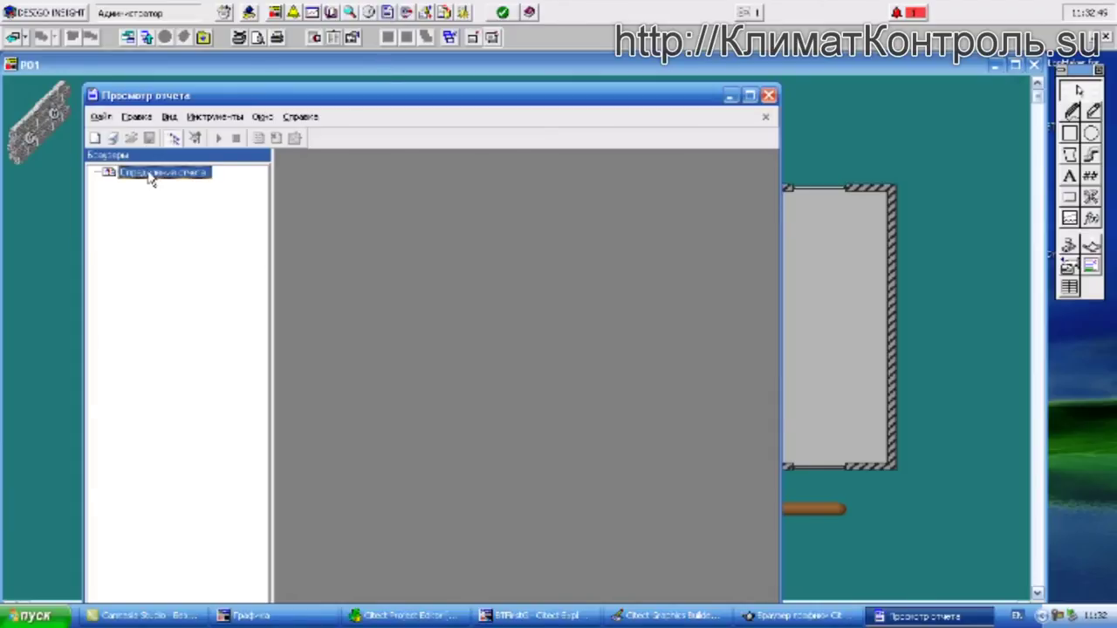
{"action": "left_click_drag", "start_coordinate": [231, 98], "coordinate": [192, 31]}
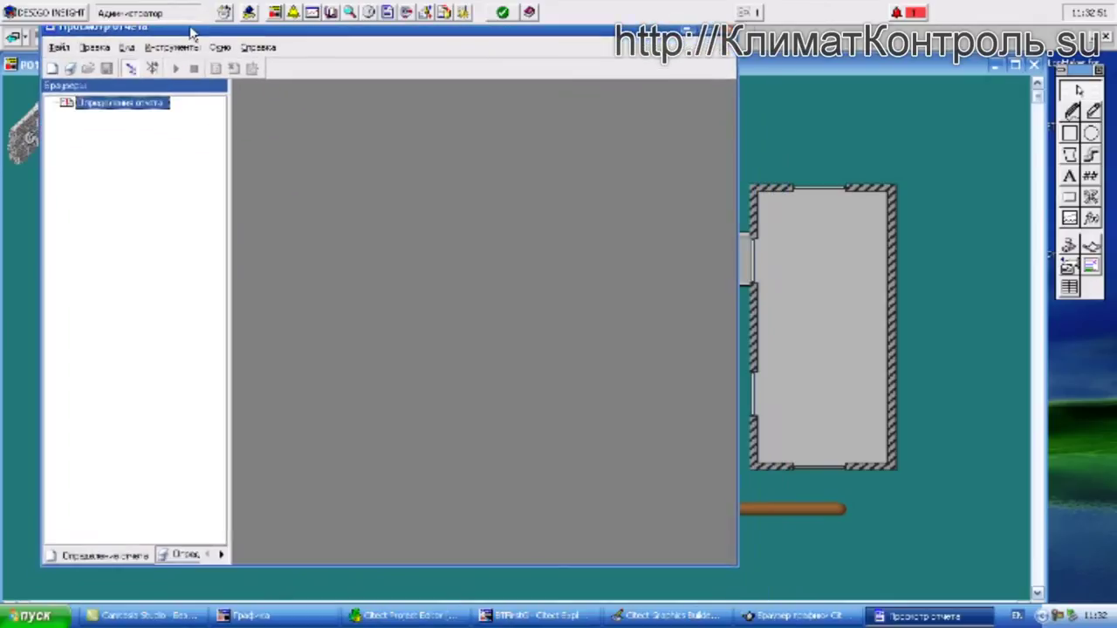
{"action": "left_click", "coordinate": [186, 567]}
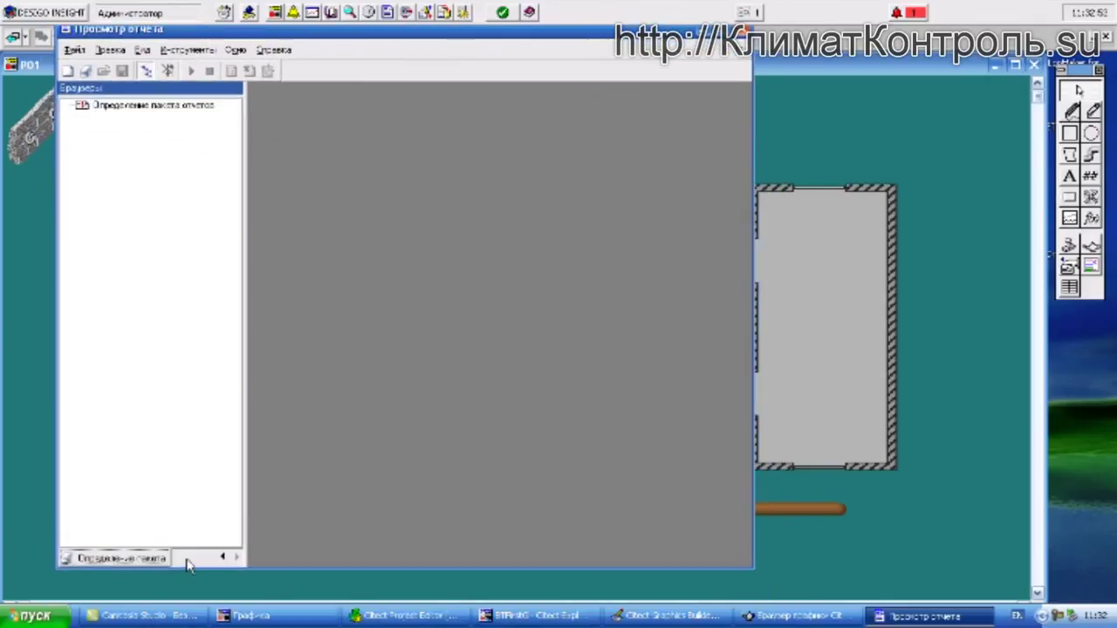
{"action": "left_click", "coordinate": [73, 50]}
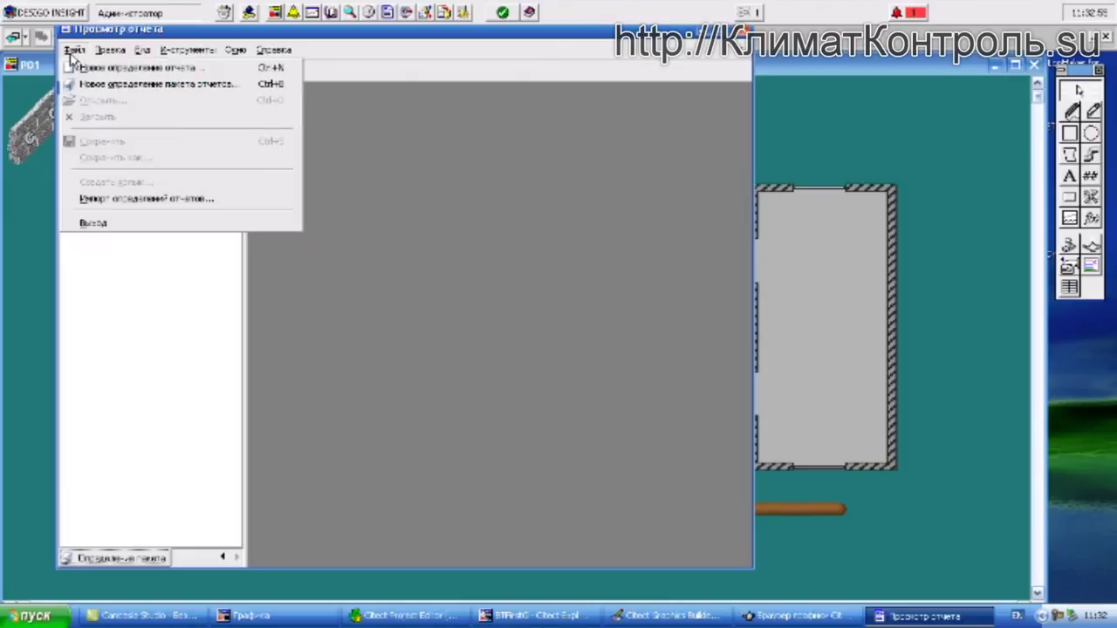
{"action": "key", "text": "Escape"}
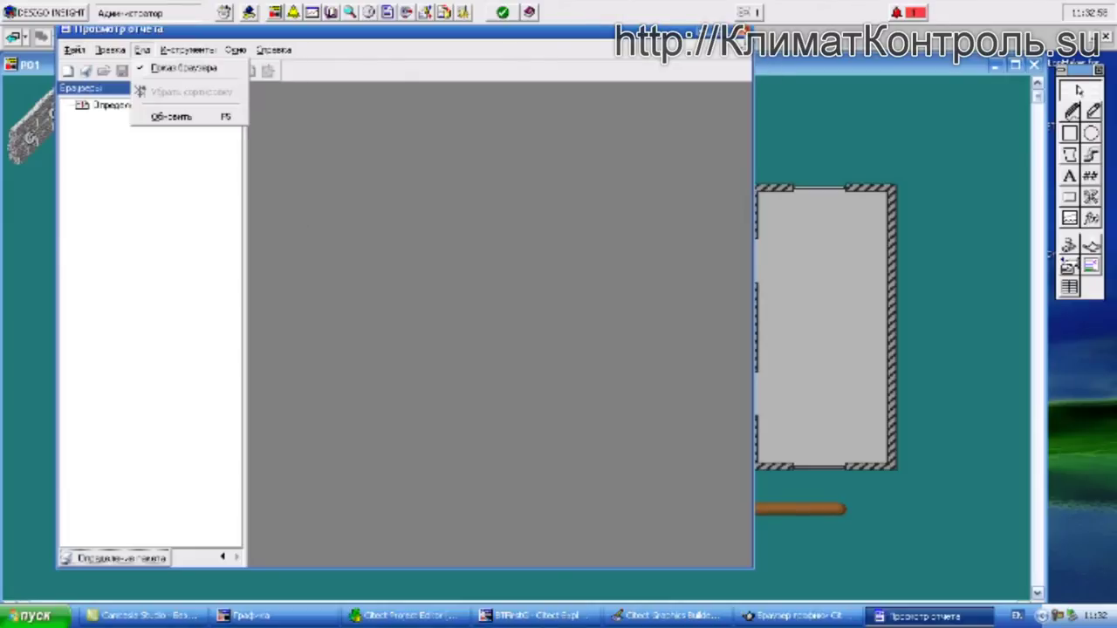
{"action": "key", "text": "alt+F4"}
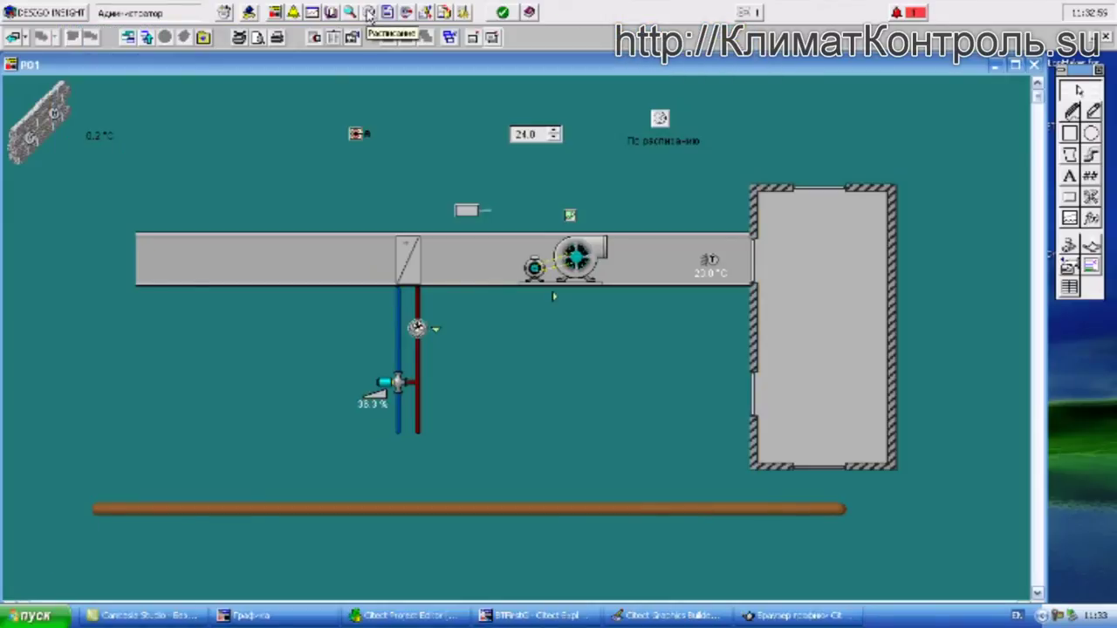
- Open the time scheduler, display its technical system view, and close it
{"action": "left_click", "coordinate": [370, 12]}
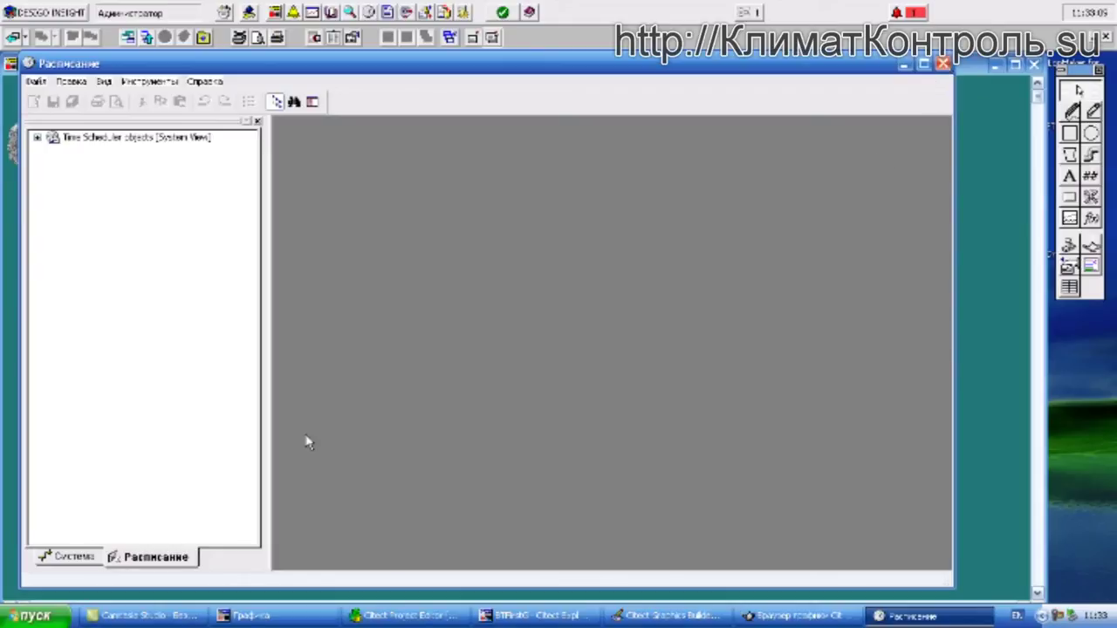
{"action": "left_click", "coordinate": [70, 562]}
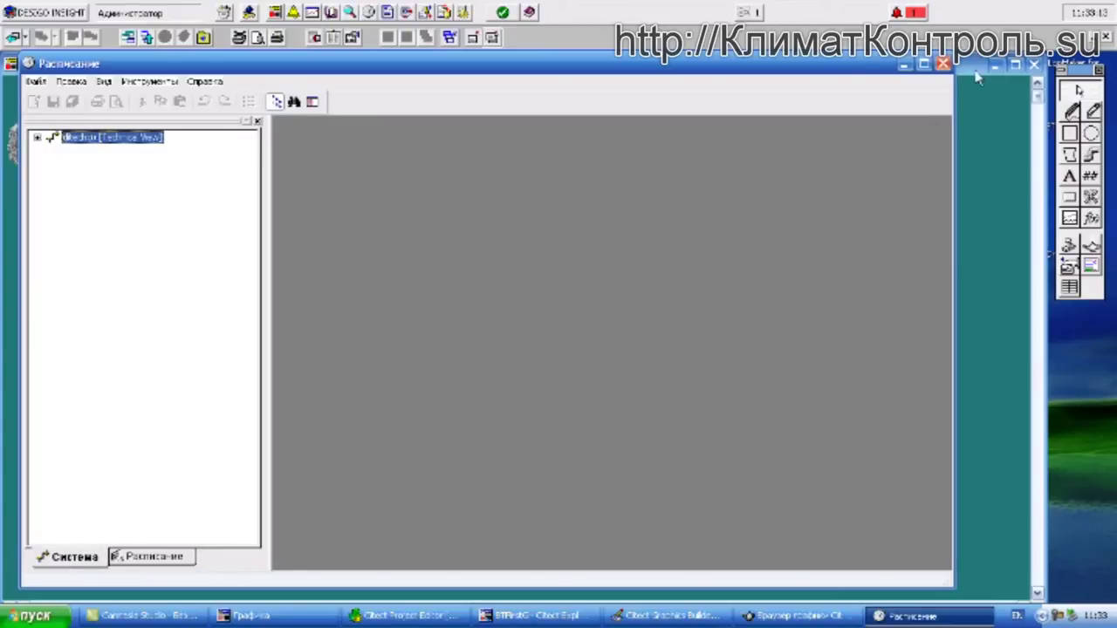
{"action": "left_click", "coordinate": [944, 64]}
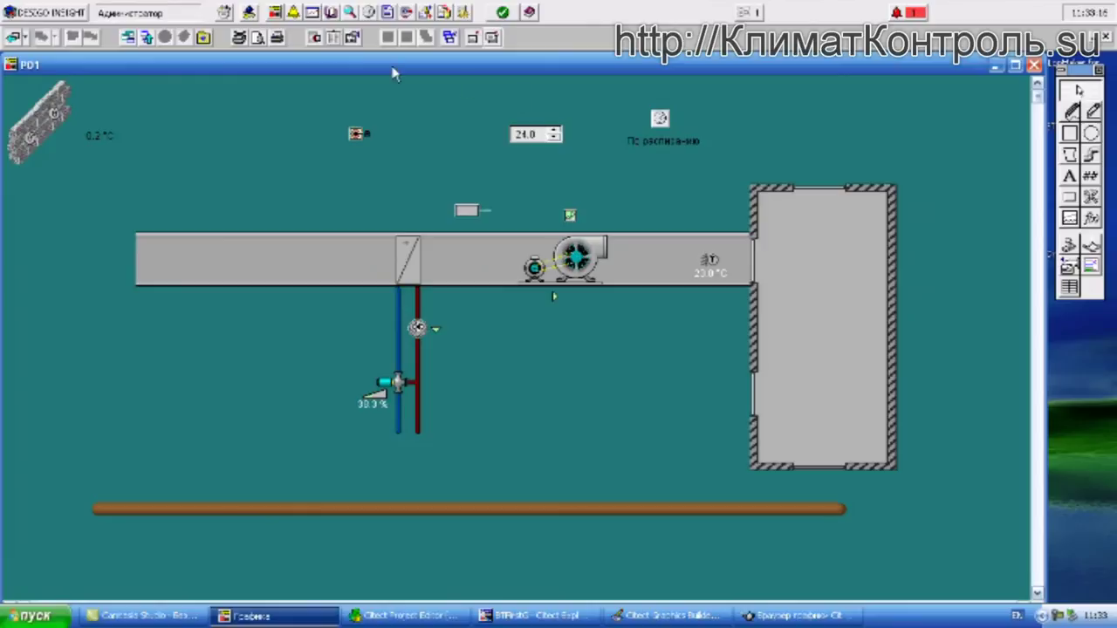
- Open the trend viewer, enlarge and reposition its window, and maximize the empty trend chart inside it
{"action": "left_click", "coordinate": [312, 13]}
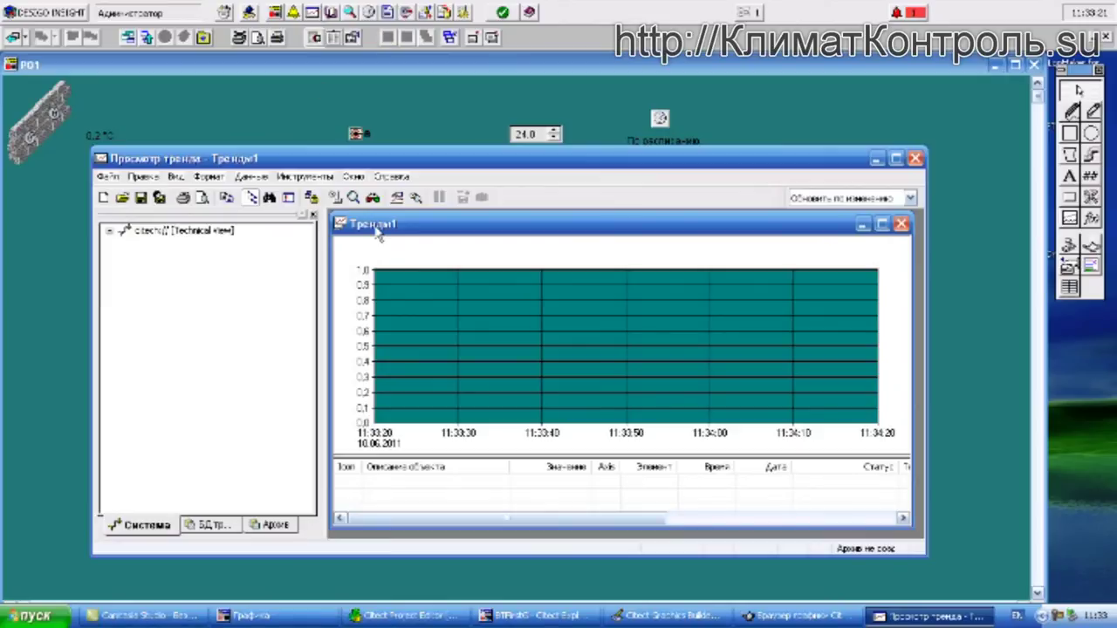
{"action": "left_click_drag", "start_coordinate": [353, 164], "coordinate": [268, 42]}
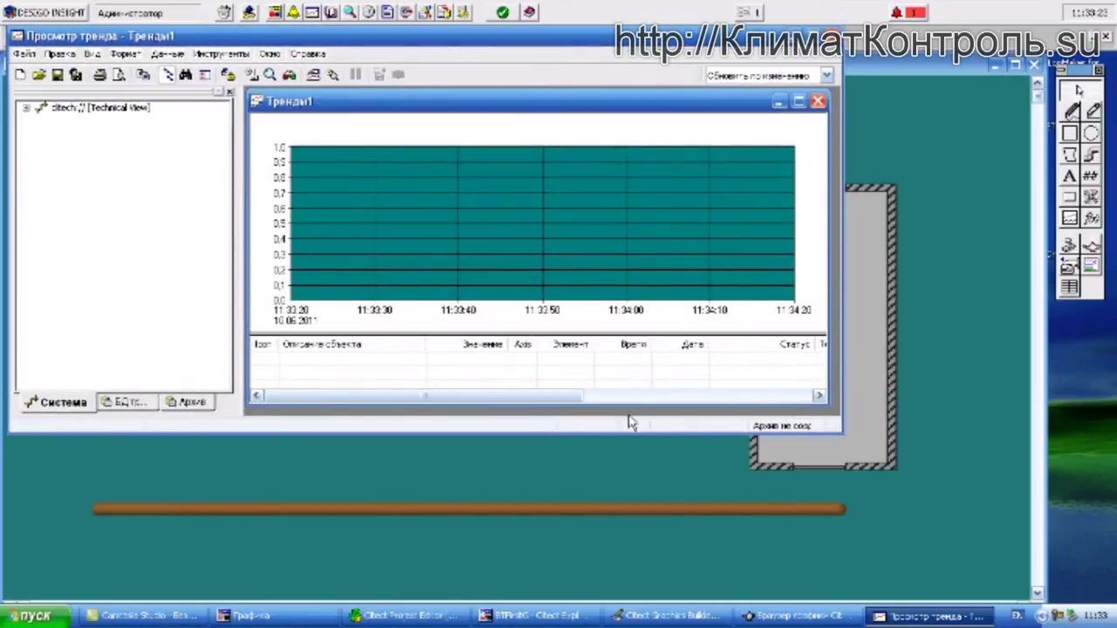
{"action": "left_click_drag", "start_coordinate": [841, 432], "coordinate": [976, 568]}
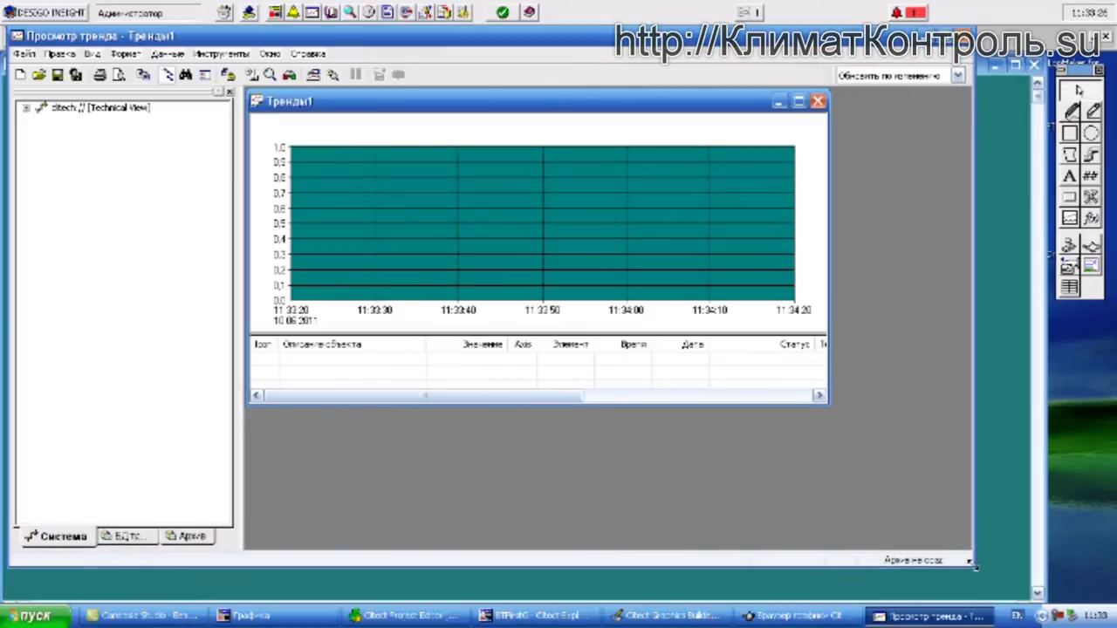
{"action": "double_click", "coordinate": [678, 105]}
{"action": "left_click_drag", "start_coordinate": [584, 39], "coordinate": [664, 61]}
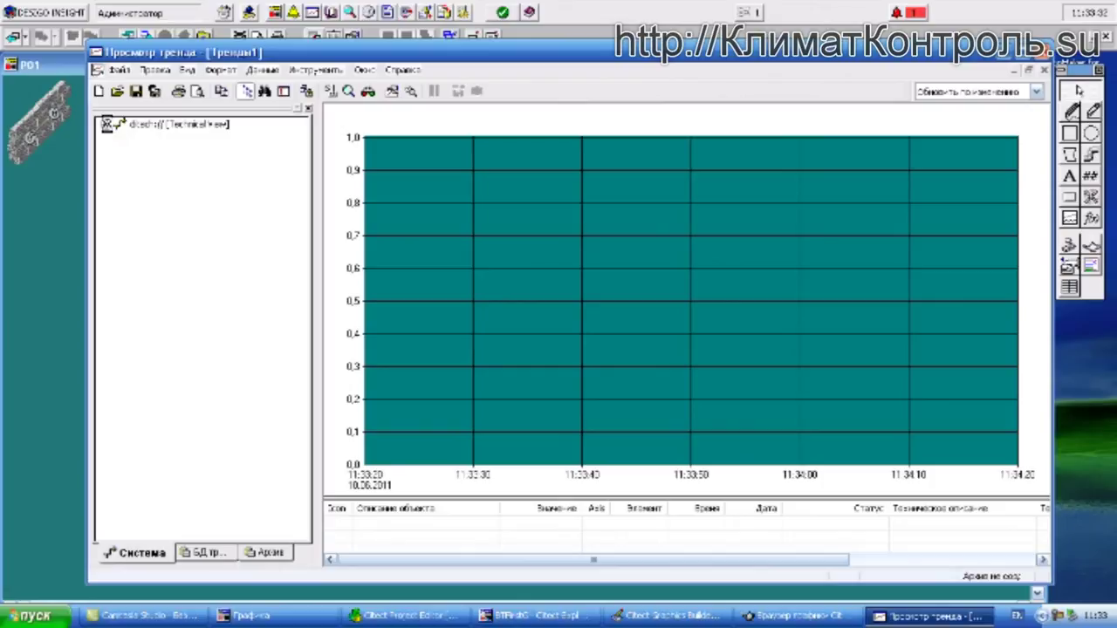
- Expand the system tree through Siemens and Vent to P01, and add the Trend [Тренд OAT] object to the chart
{"action": "left_click", "coordinate": [103, 125]}
{"action": "left_click", "coordinate": [119, 138]}
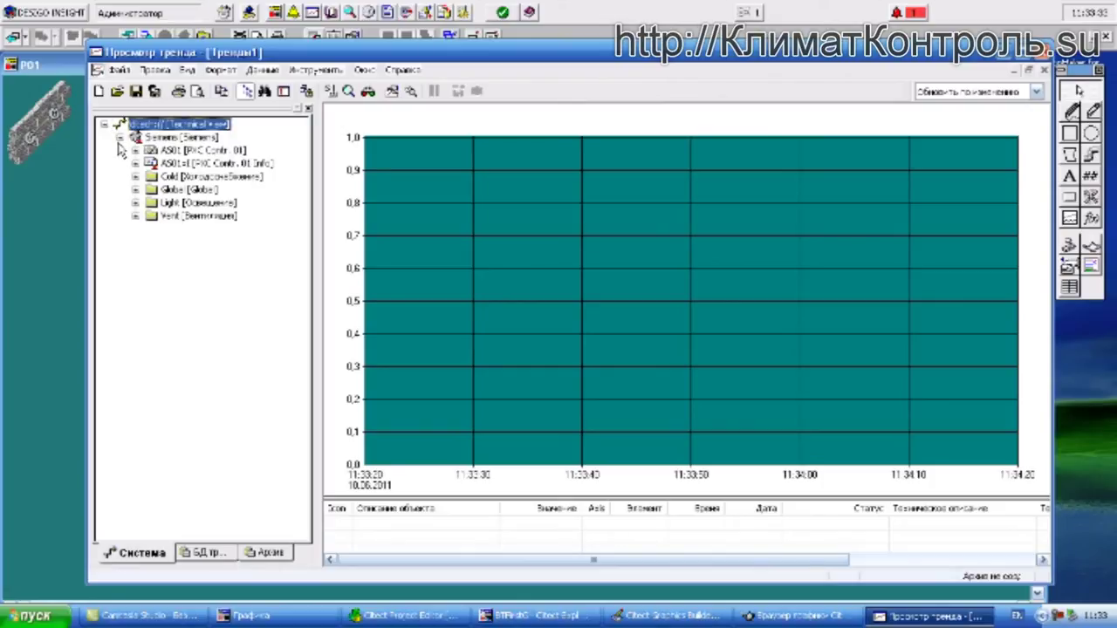
{"action": "left_click", "coordinate": [136, 216]}
{"action": "left_click", "coordinate": [151, 229]}
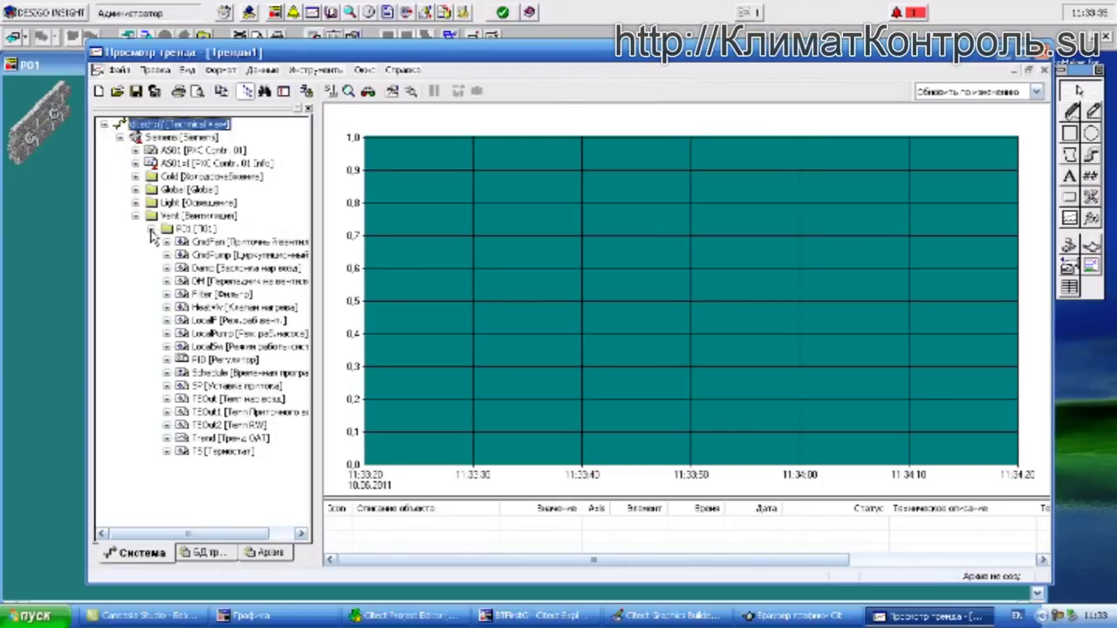
{"action": "left_click_drag", "start_coordinate": [224, 440], "coordinate": [441, 424]}
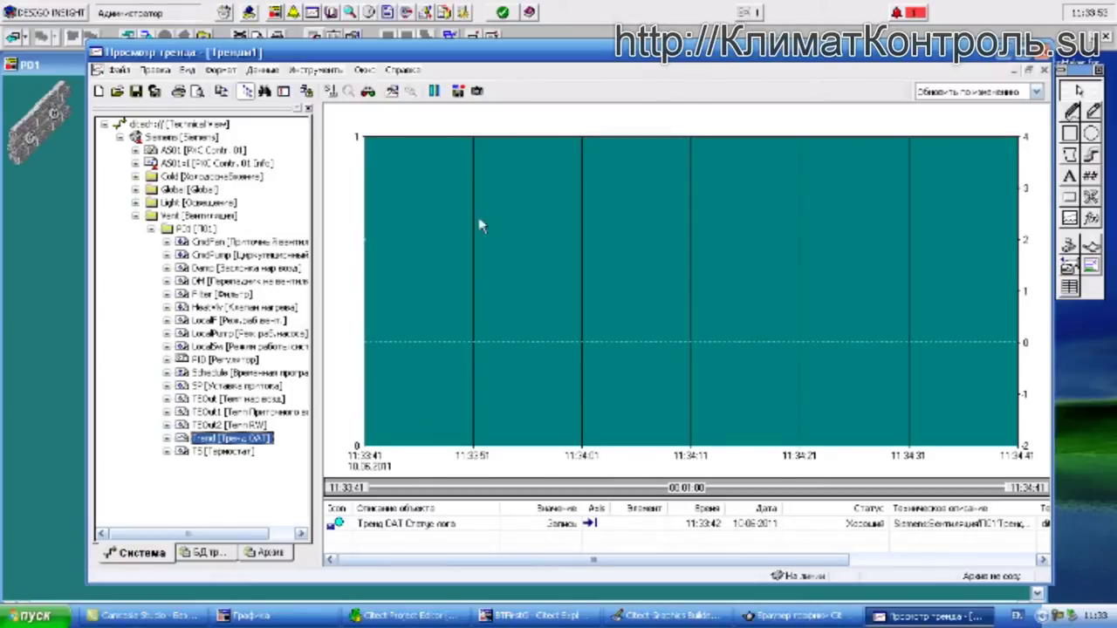
- Display the trend view's general properties, covering legend, markers and grid lines, and close them
{"action": "left_click", "coordinate": [659, 489]}
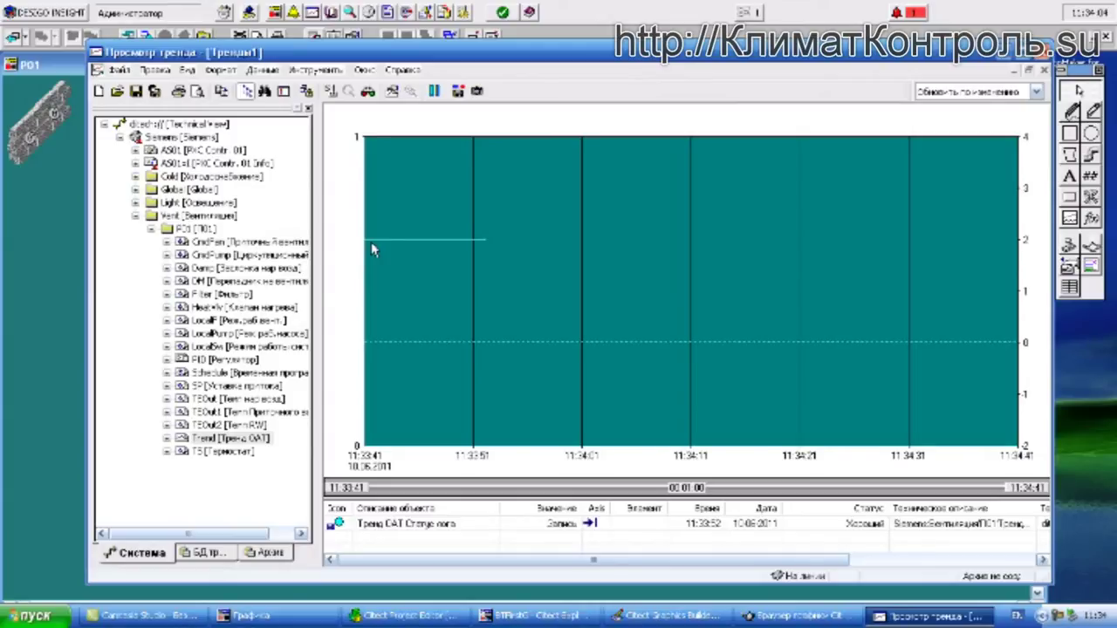
{"action": "right_click", "coordinate": [587, 491]}
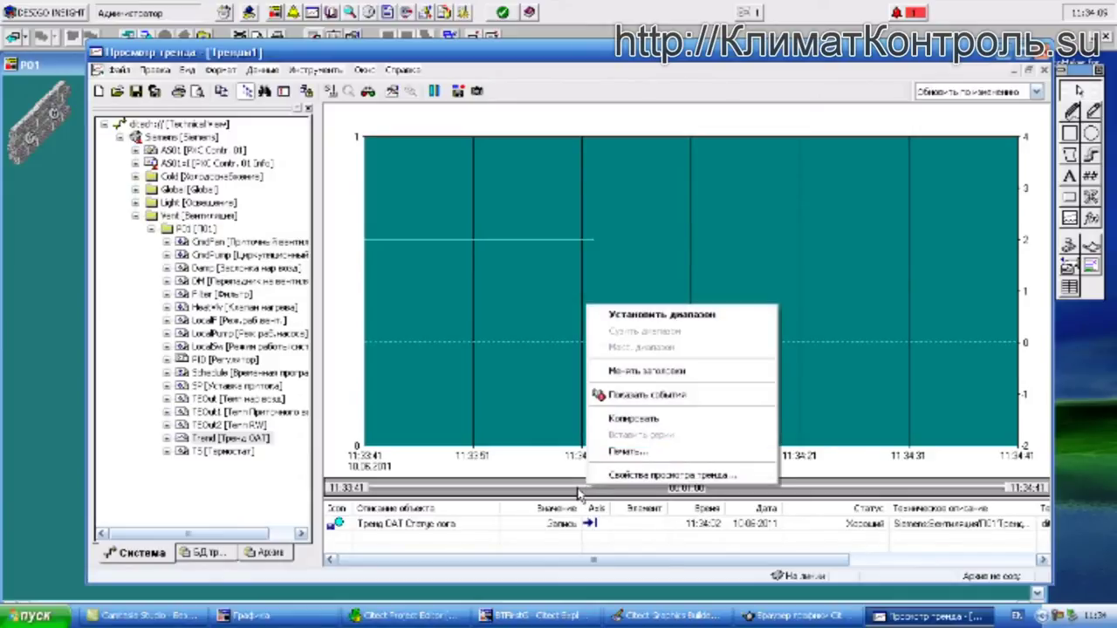
{"action": "right_click", "coordinate": [579, 496]}
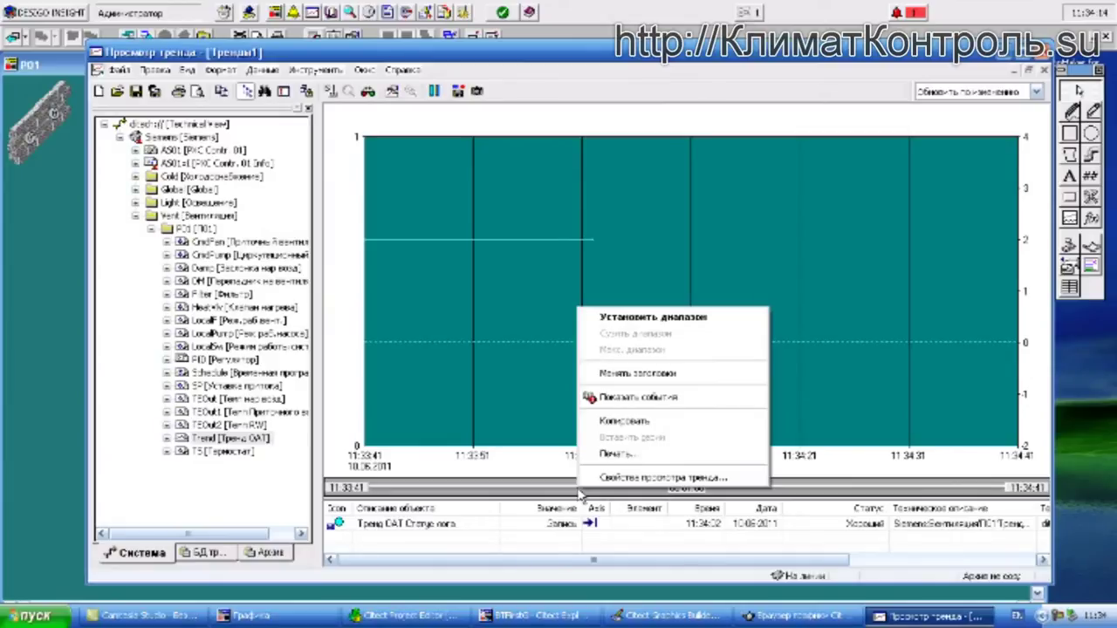
{"action": "left_click", "coordinate": [590, 480]}
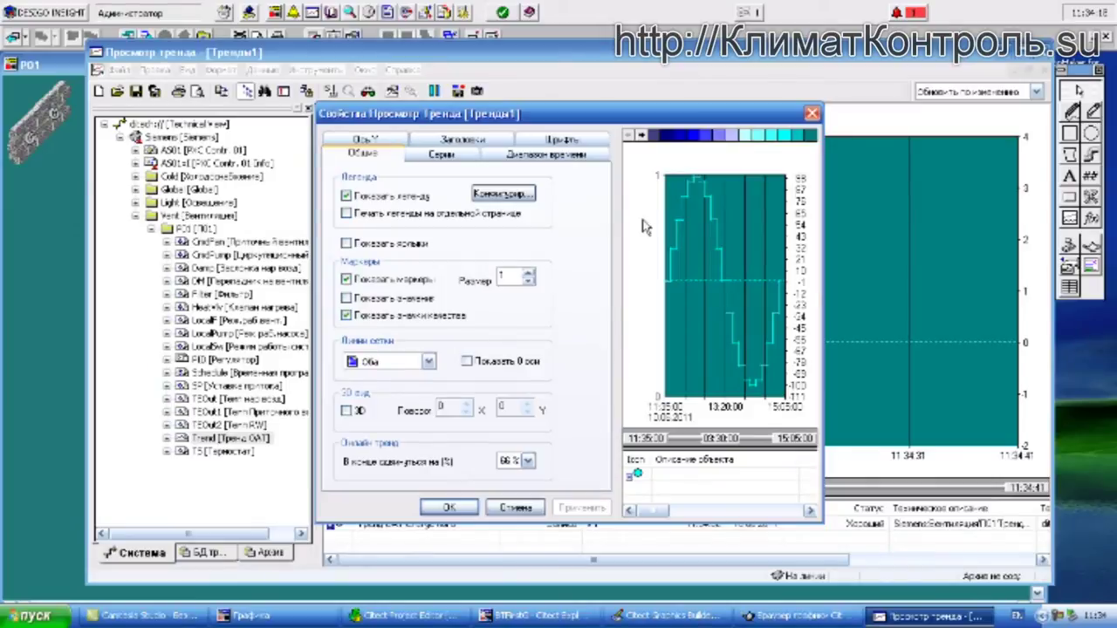
{"action": "left_click", "coordinate": [811, 113]}
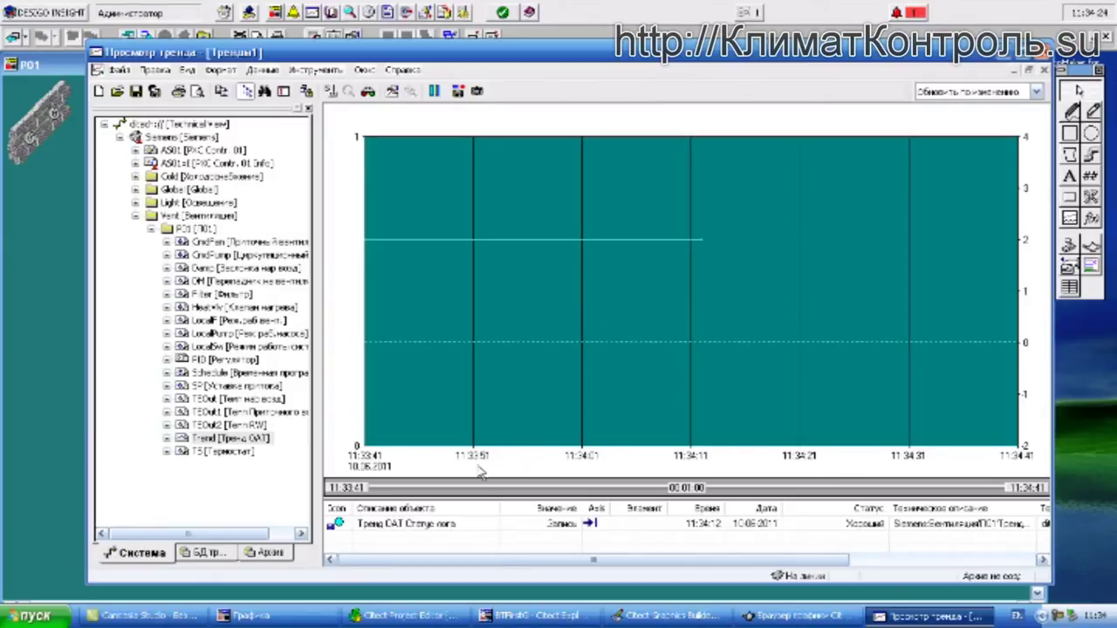
- Check the archive and trend database trees, and expand the Trend [Тренд OAT] object's elements in the system tree
{"action": "left_click", "coordinate": [269, 553]}
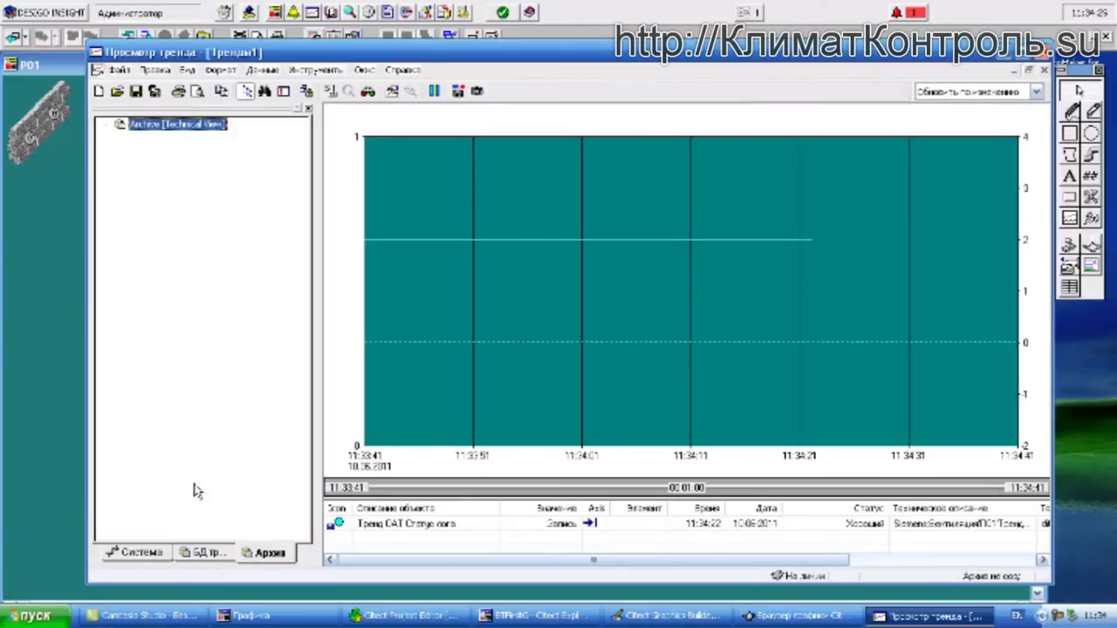
{"action": "left_click", "coordinate": [206, 552]}
{"action": "left_click", "coordinate": [104, 124]}
{"action": "left_click", "coordinate": [141, 552]}
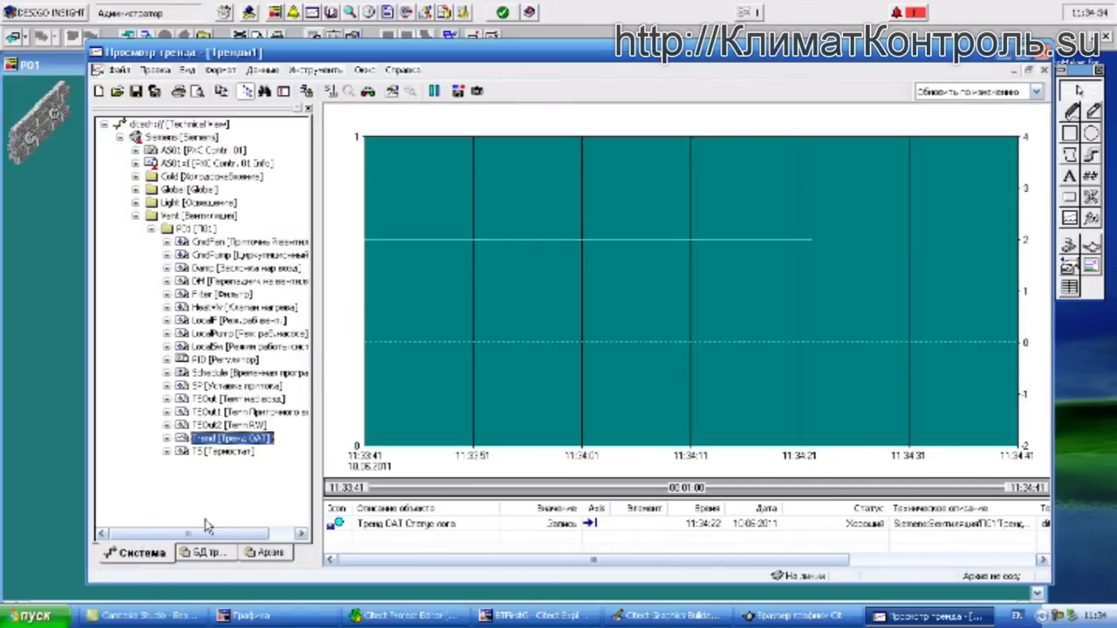
{"action": "double_click", "coordinate": [242, 439]}
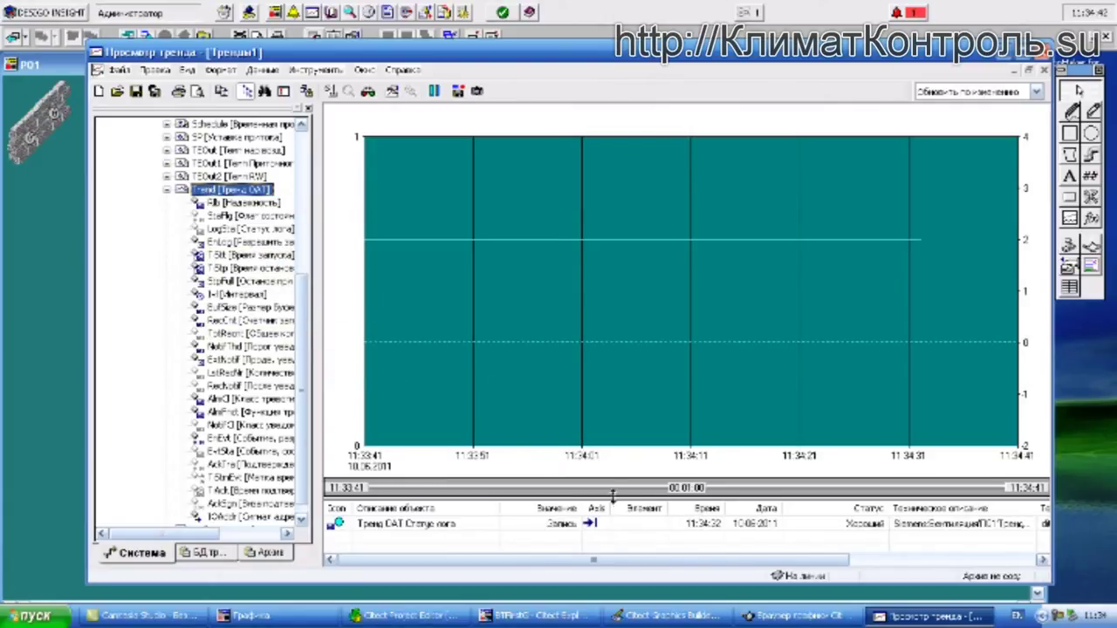
- Show the events for the trend, decline the new filter for the event log, and close the log
{"action": "right_click", "coordinate": [617, 494]}
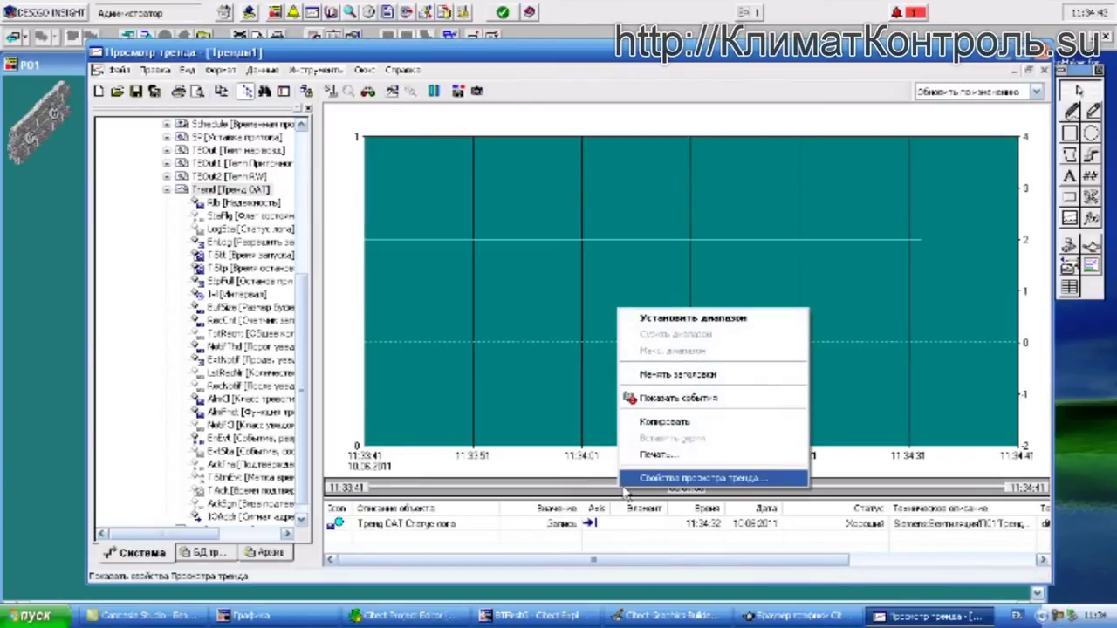
{"action": "left_click", "coordinate": [647, 398]}
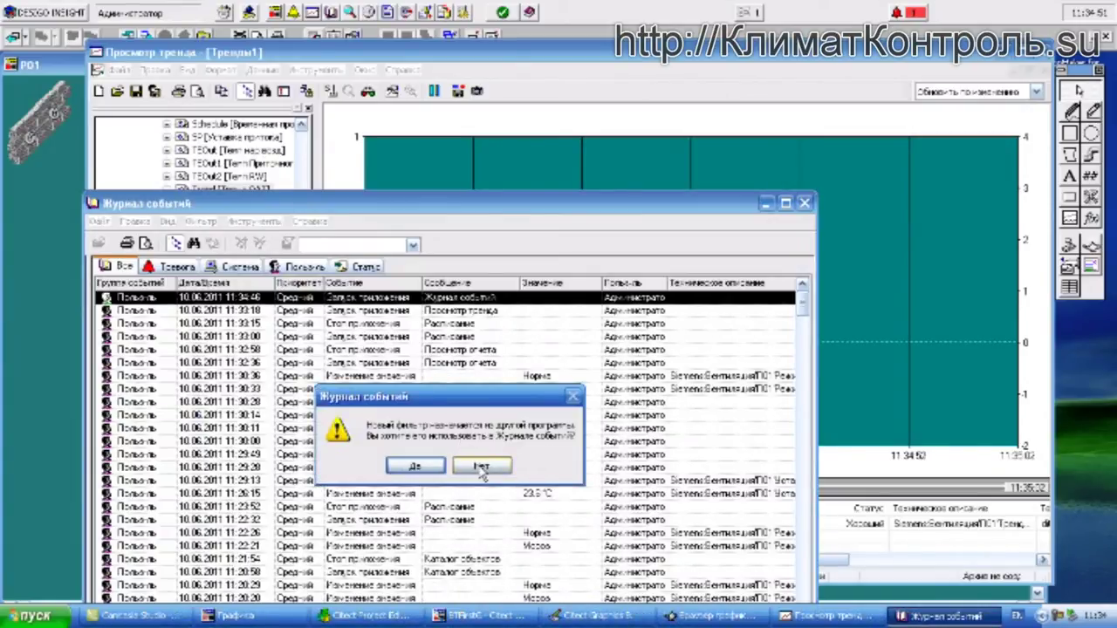
{"action": "left_click", "coordinate": [481, 467]}
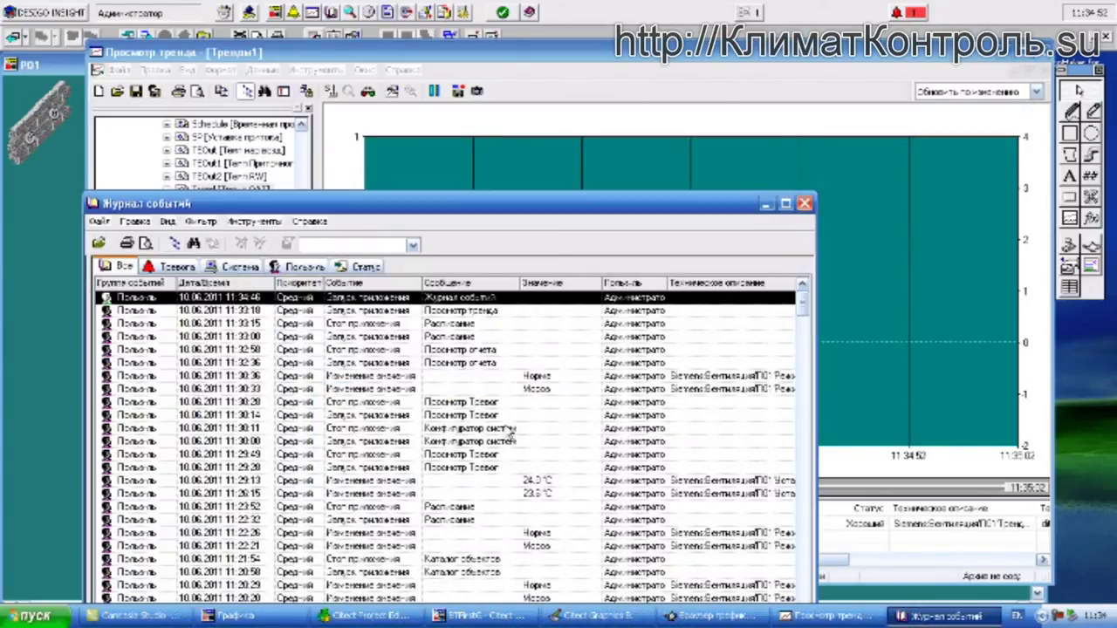
{"action": "left_click", "coordinate": [805, 203]}
- Set the trend view's time range to the relative range previous day [Предыдущий день] and apply it
{"action": "right_click", "coordinate": [656, 488]}
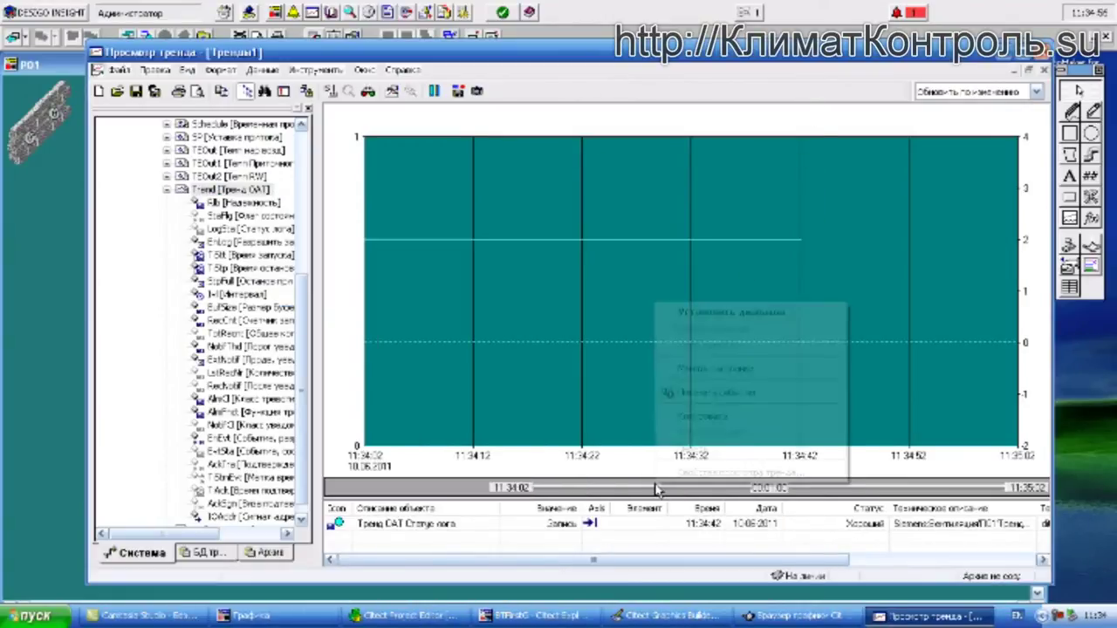
{"action": "left_click", "coordinate": [534, 494]}
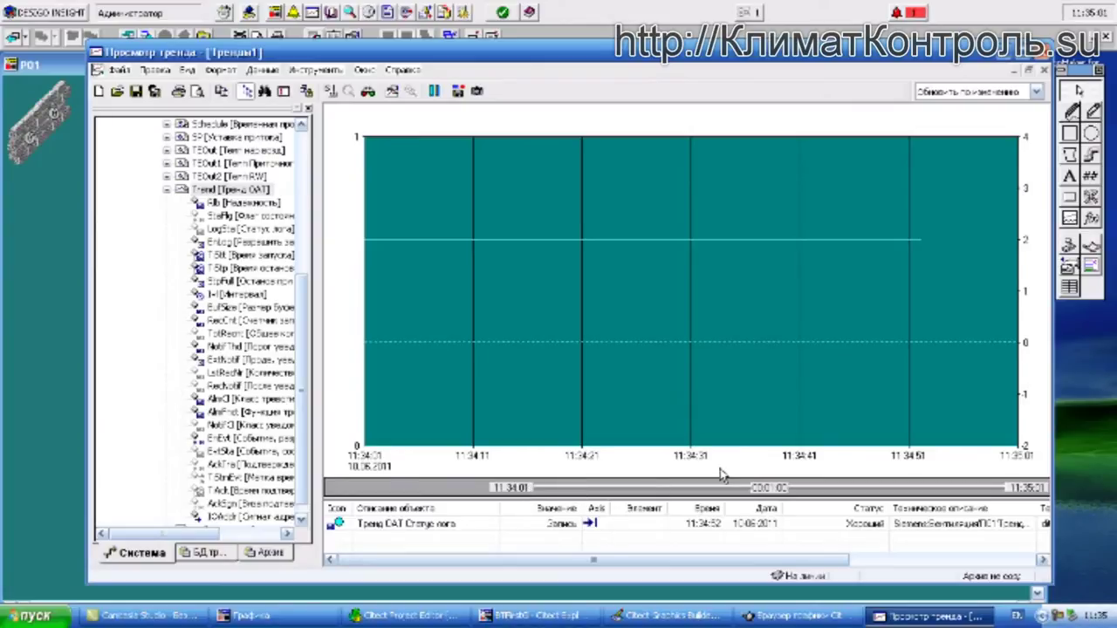
{"action": "right_click", "coordinate": [740, 490]}
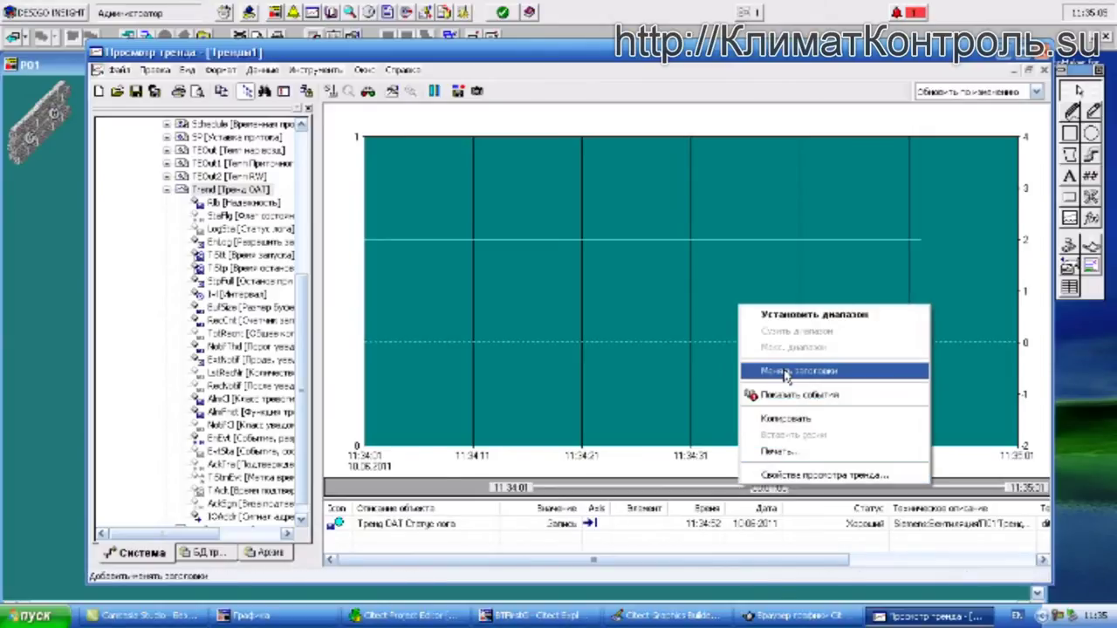
{"action": "left_click", "coordinate": [786, 318]}
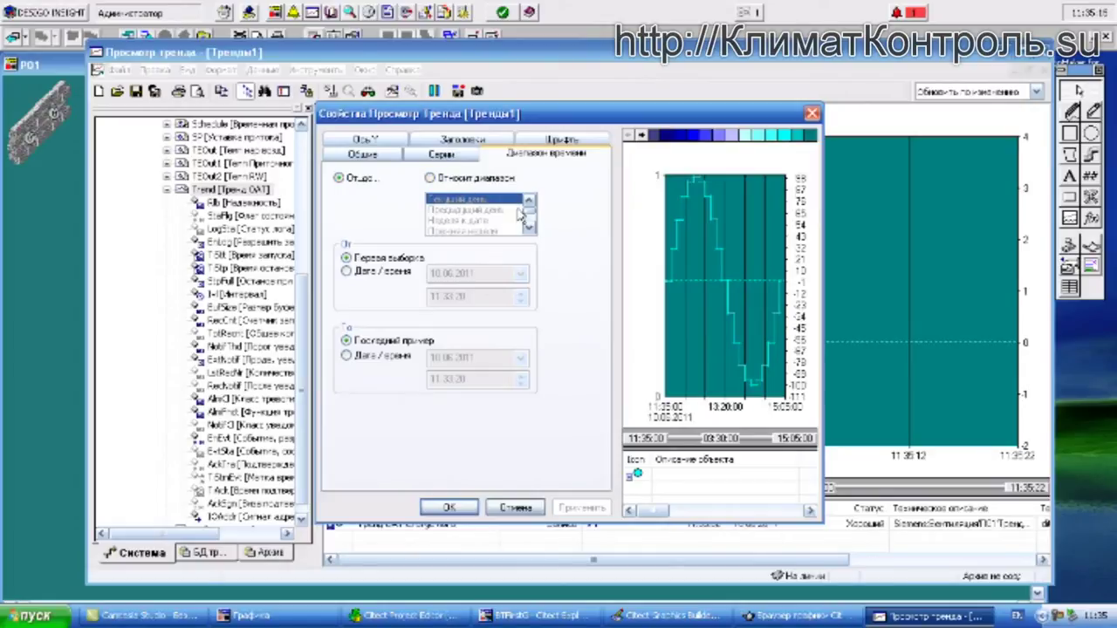
{"action": "left_click", "coordinate": [467, 178]}
{"action": "left_click", "coordinate": [467, 211]}
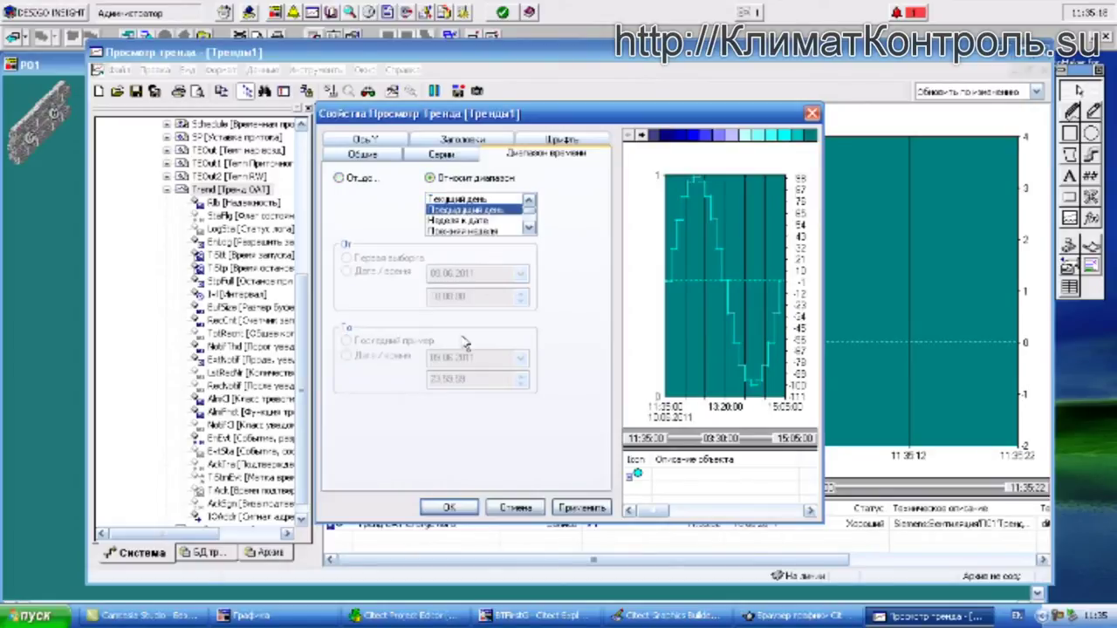
{"action": "left_click", "coordinate": [572, 507]}
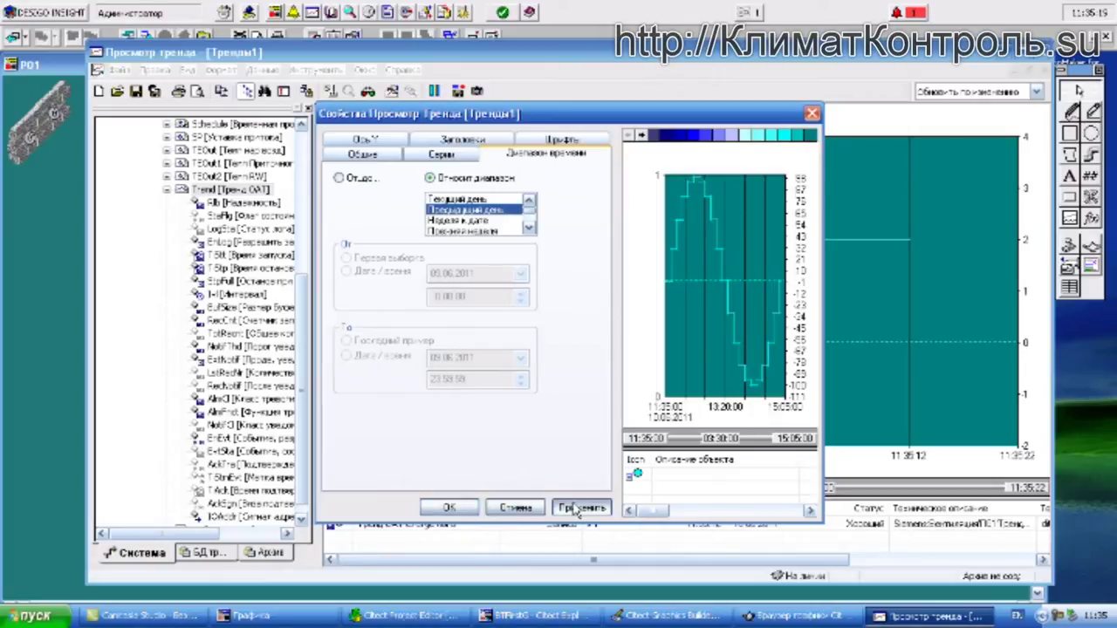
{"action": "left_click", "coordinate": [472, 509]}
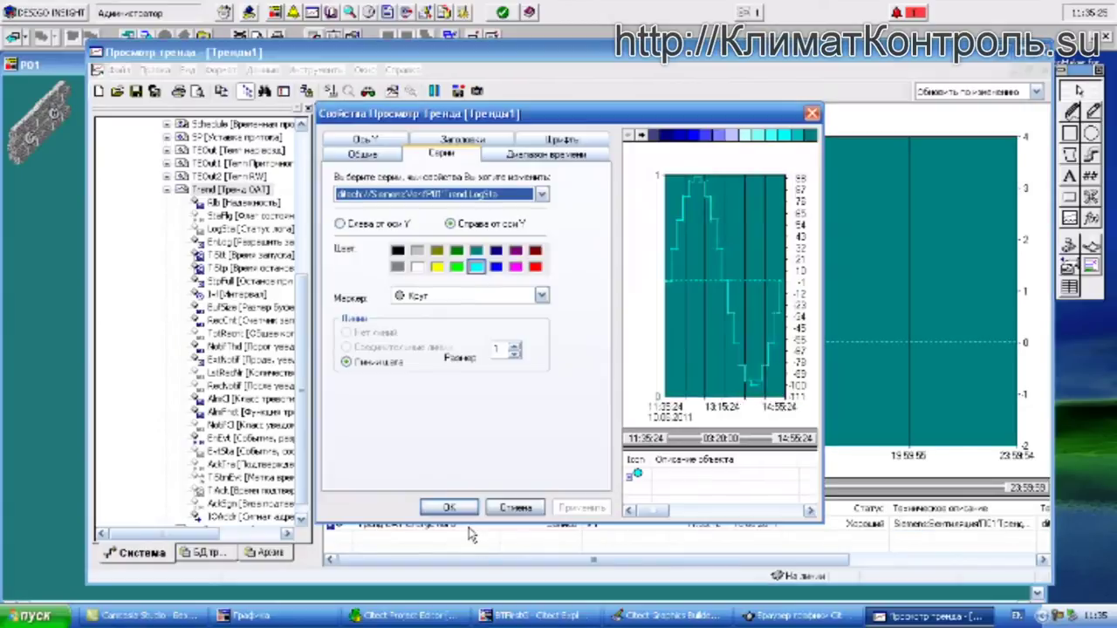
- Open the properties from the Тренд OAT series and set the relative time range to previous week [Прежняя неделя]
{"action": "double_click", "coordinate": [465, 527]}
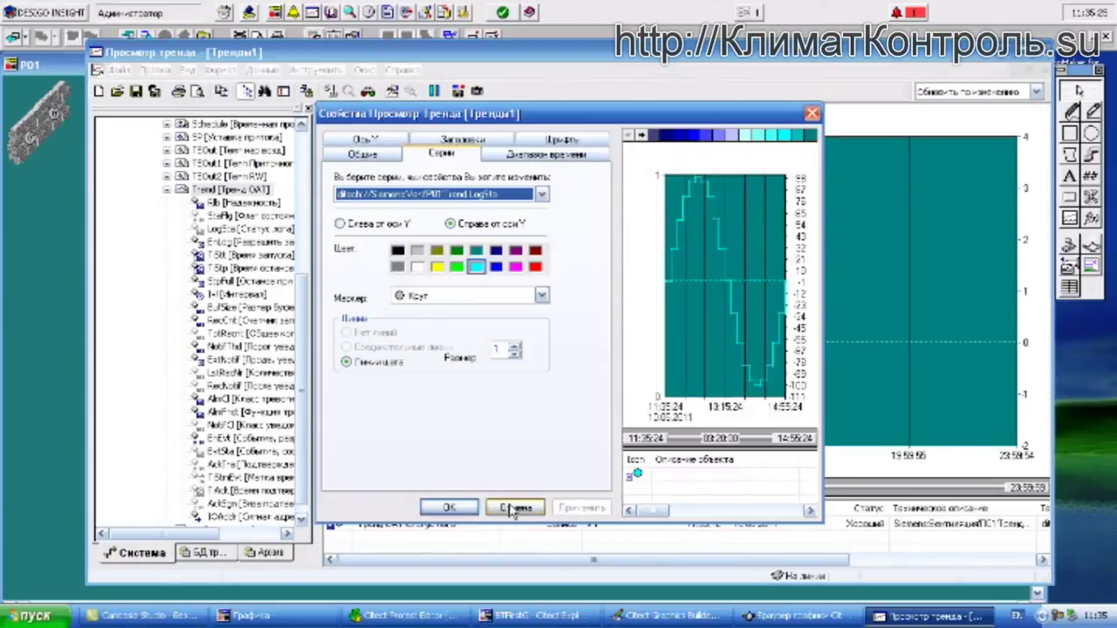
{"action": "left_click_drag", "start_coordinate": [515, 511], "coordinate": [494, 487]}
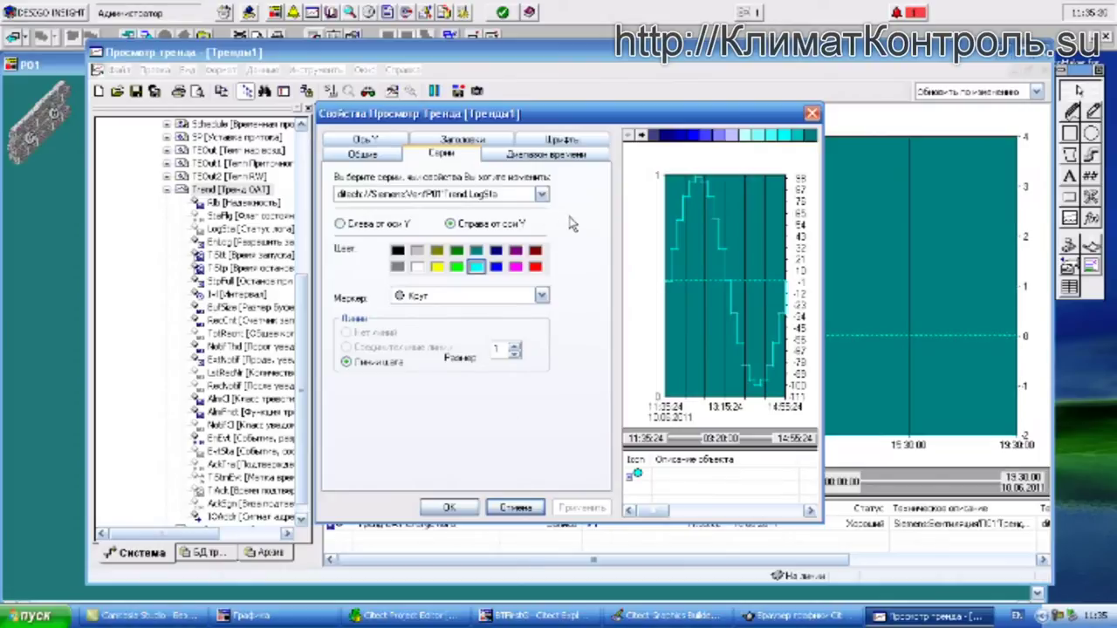
{"action": "left_click", "coordinate": [536, 156]}
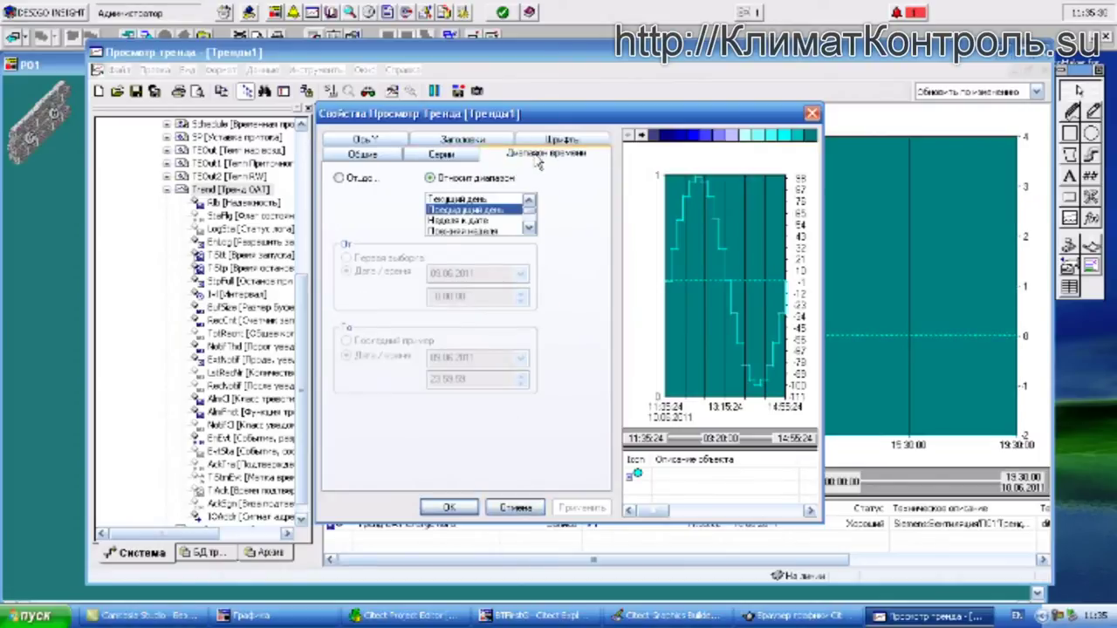
{"action": "left_click", "coordinate": [529, 228]}
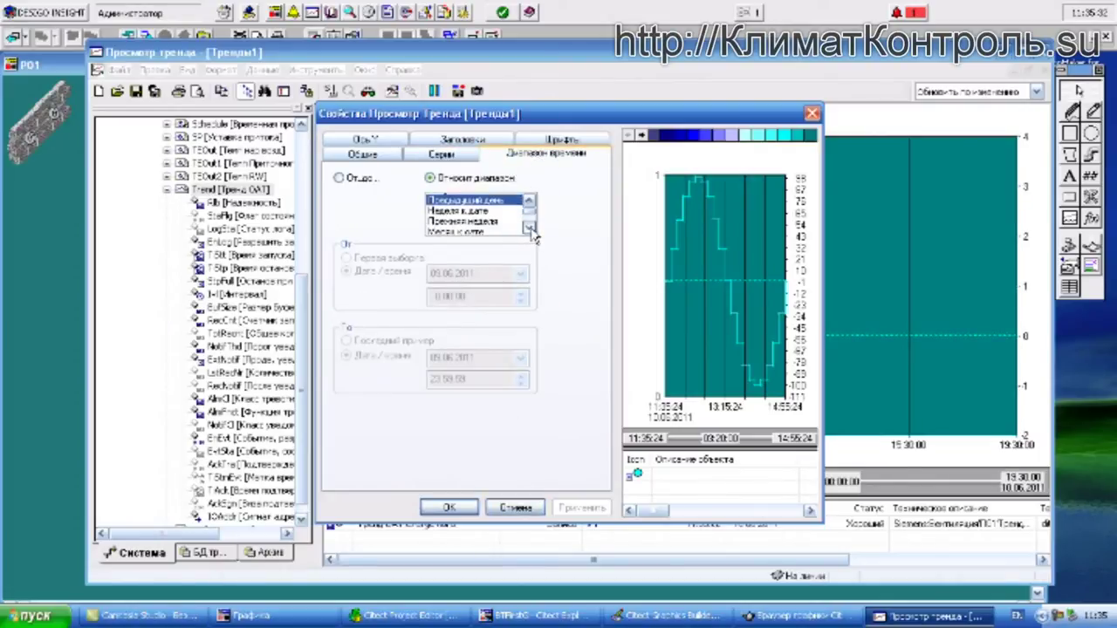
{"action": "left_click", "coordinate": [510, 220]}
{"action": "left_click", "coordinate": [578, 507]}
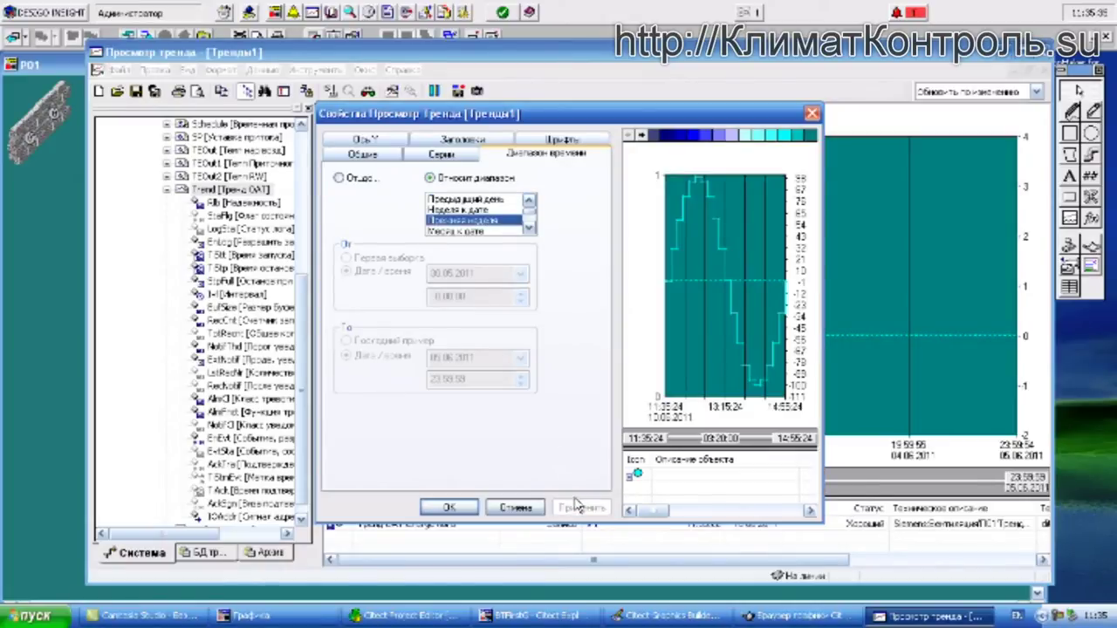
{"action": "left_click", "coordinate": [448, 507]}
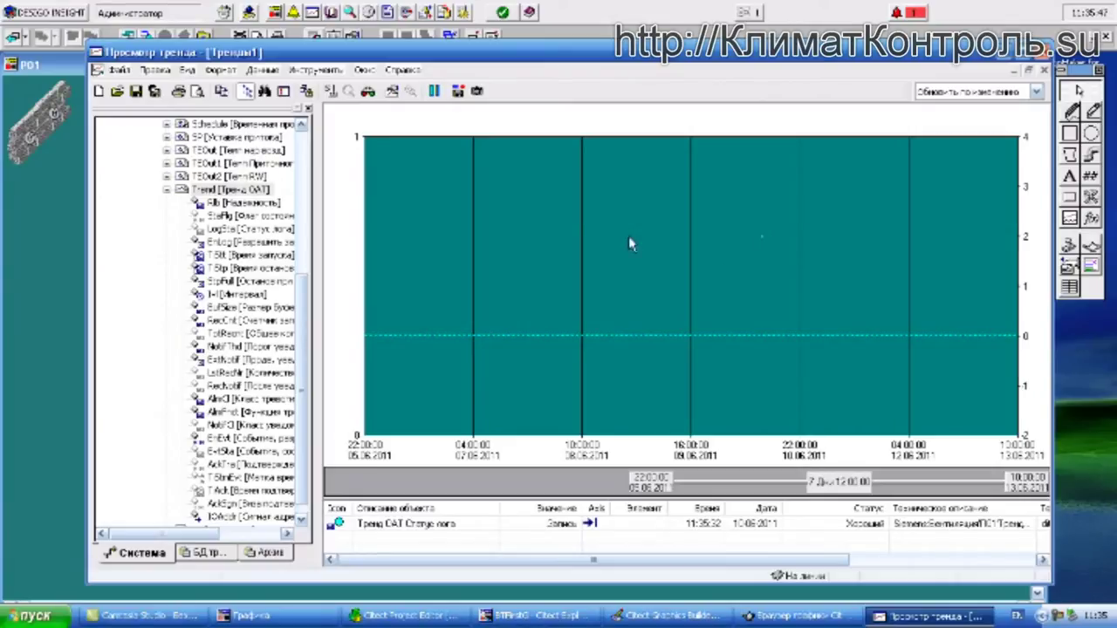
- Switch the trend chart to the 3D view, check the trend database tree, and return to the system tree
{"action": "left_click", "coordinate": [435, 92]}
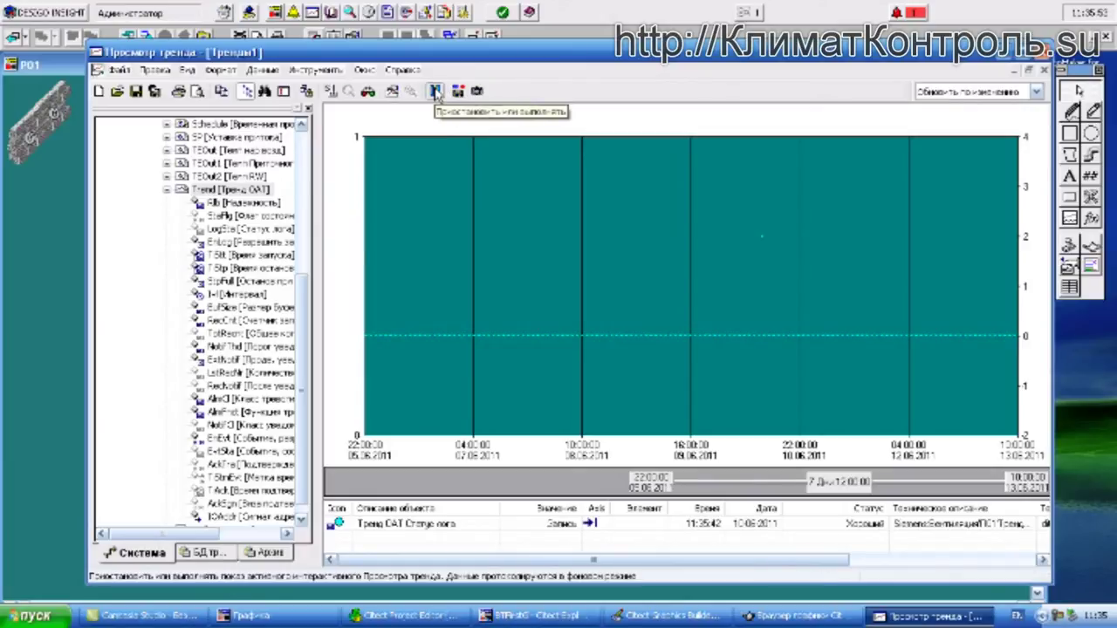
{"action": "left_click", "coordinate": [367, 94]}
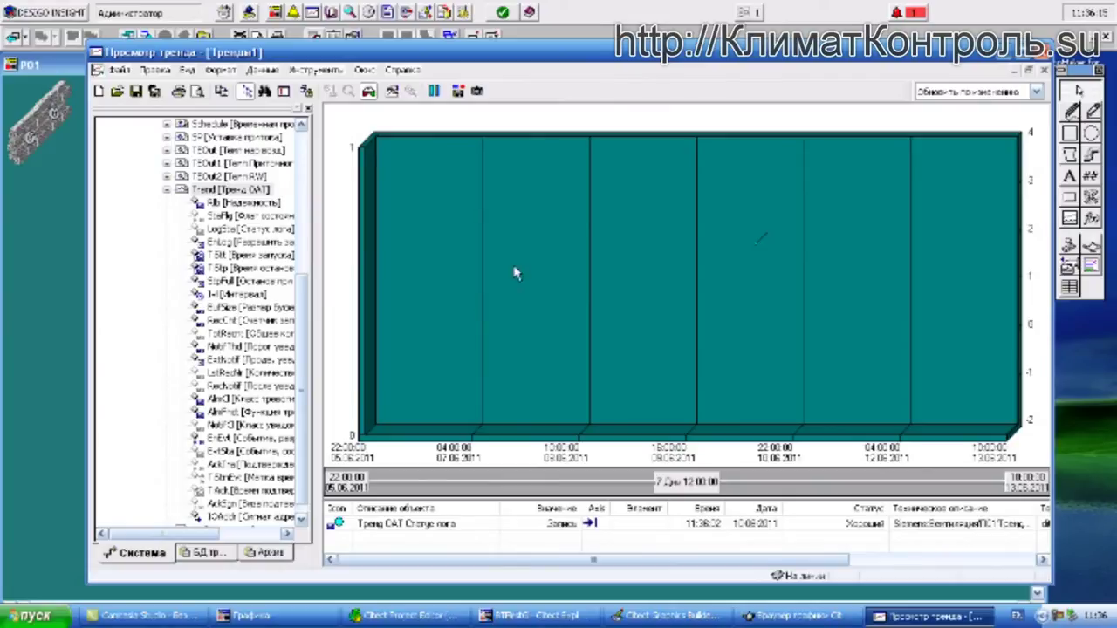
{"action": "left_click", "coordinate": [205, 553]}
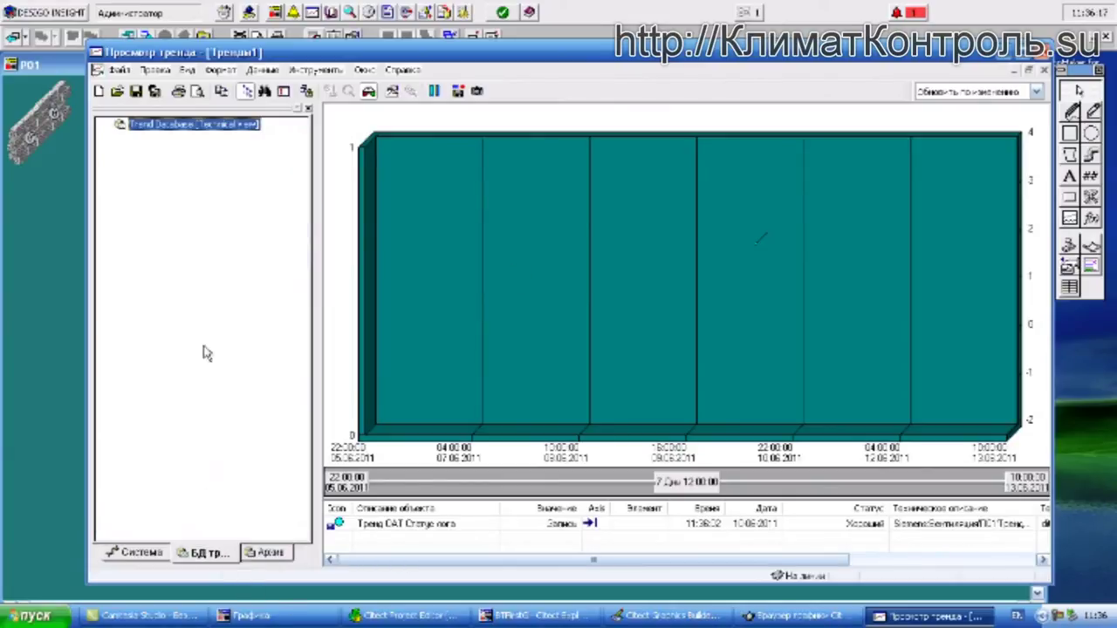
{"action": "left_click", "coordinate": [146, 553]}
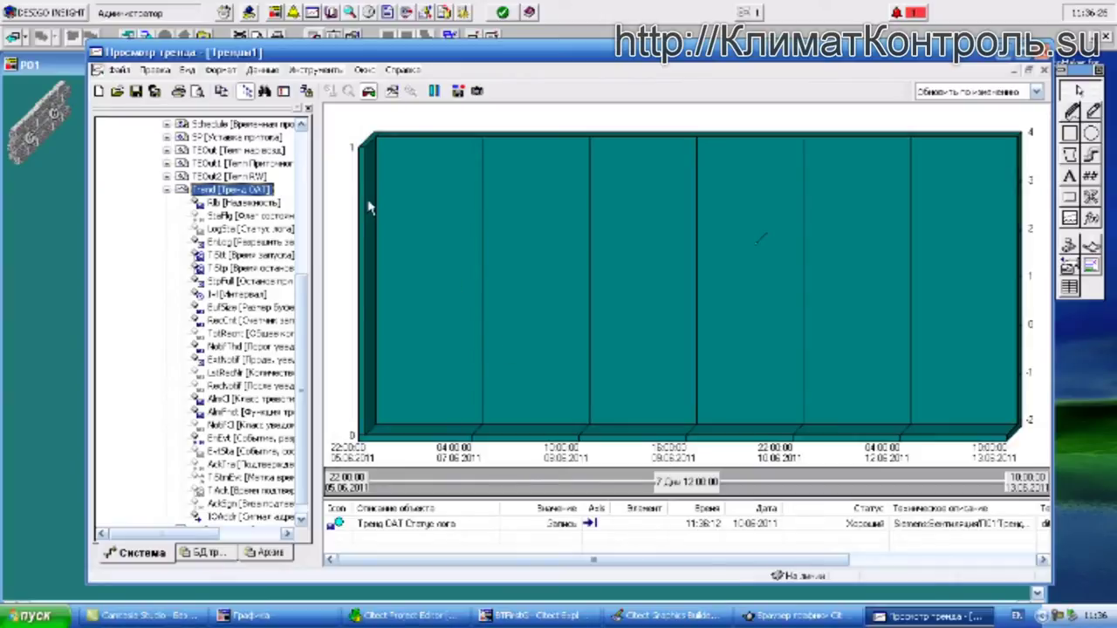
- Set the trend view's time range to the relative range current day [Текущий день]
{"action": "right_click", "coordinate": [480, 229]}
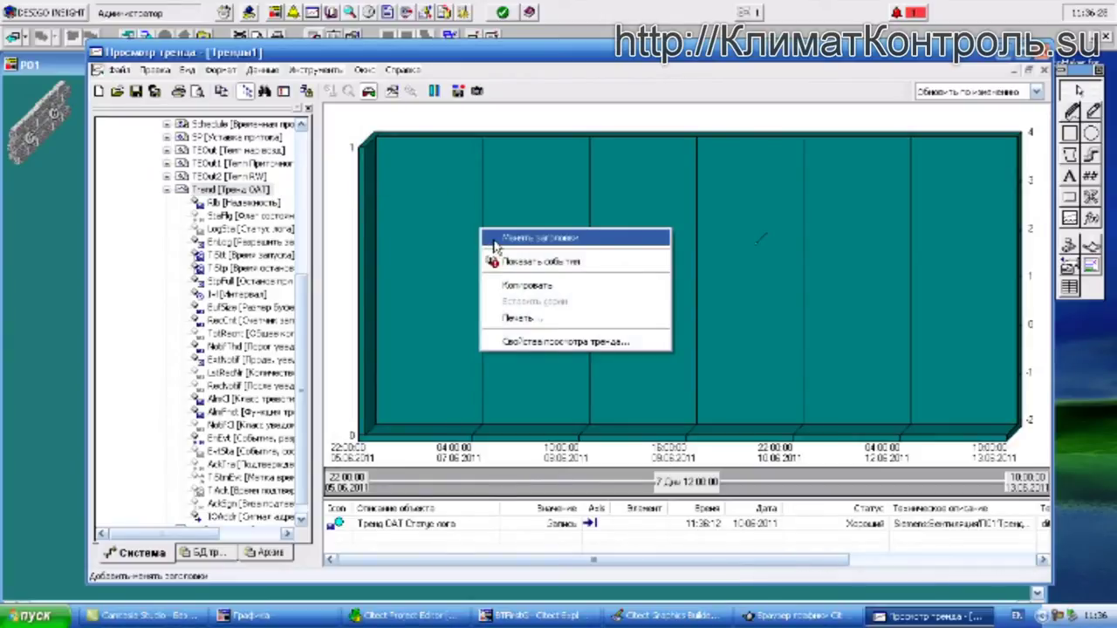
{"action": "left_click", "coordinate": [527, 343]}
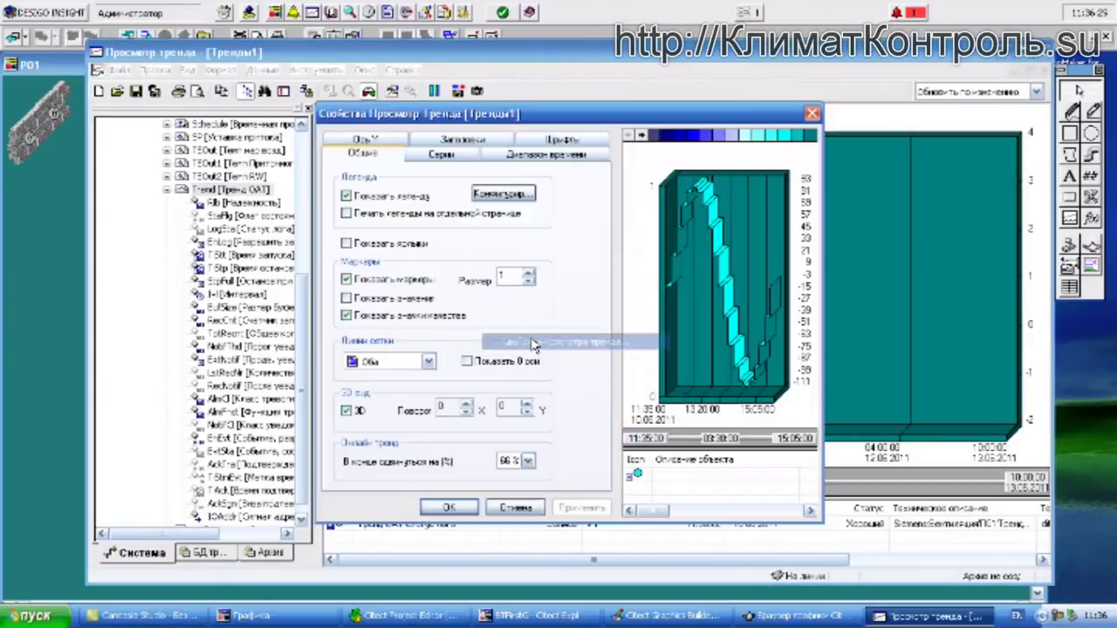
{"action": "left_click", "coordinate": [532, 155]}
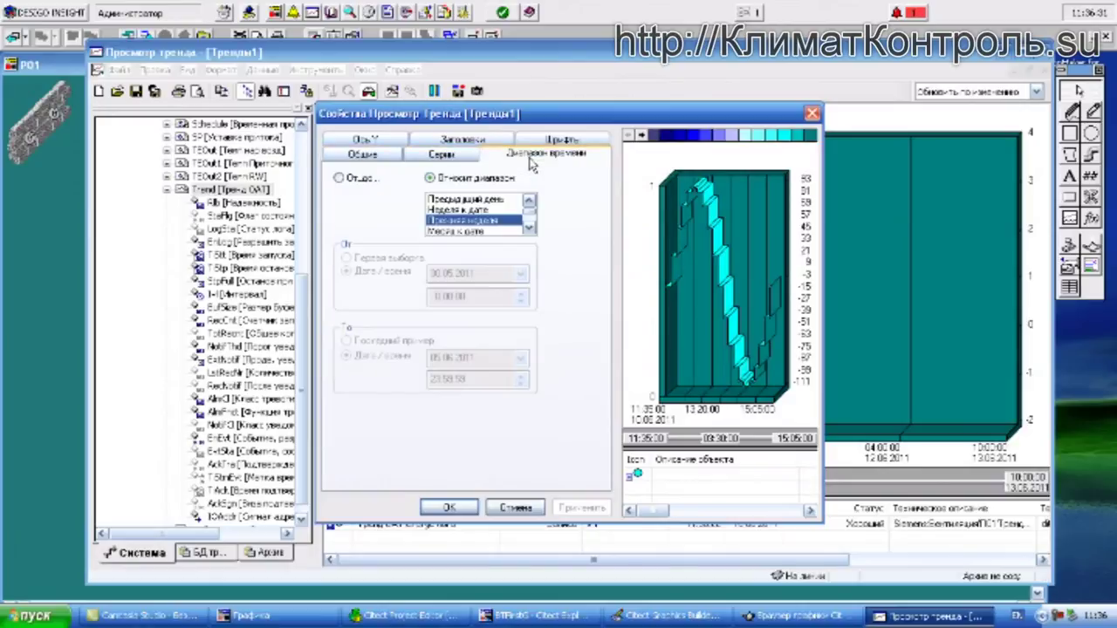
{"action": "left_click", "coordinate": [502, 200]}
{"action": "left_click", "coordinate": [363, 179]}
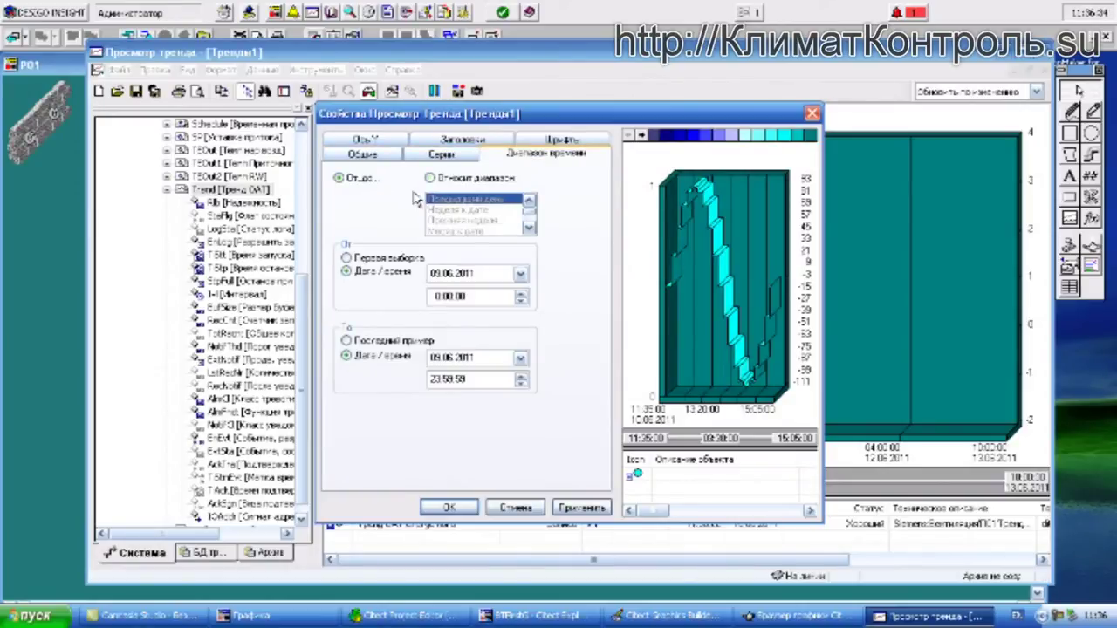
{"action": "left_click", "coordinate": [430, 178]}
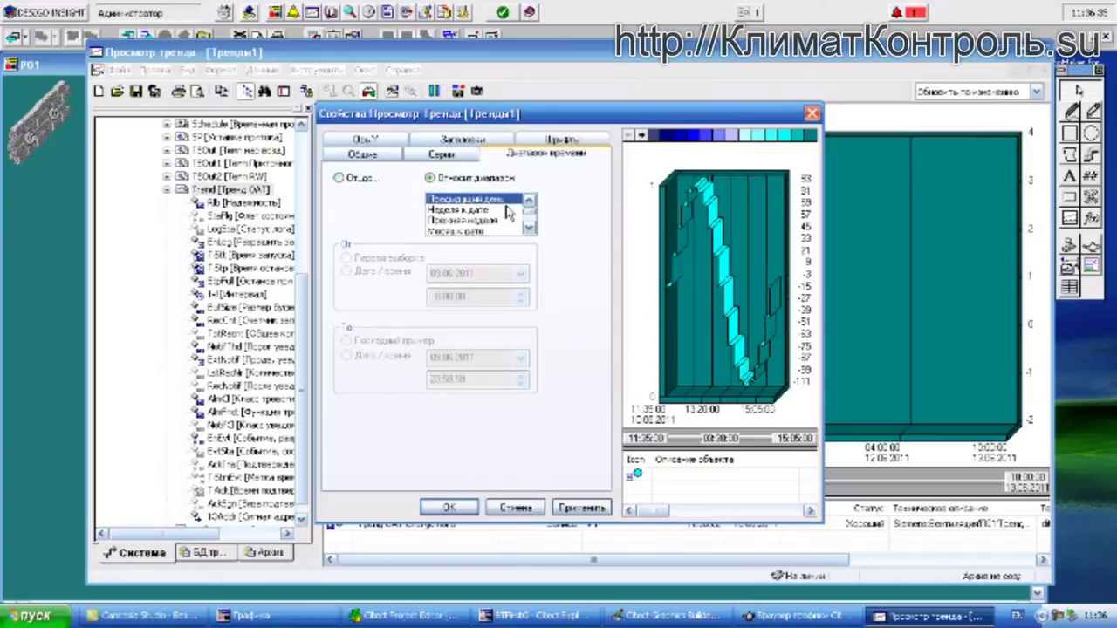
{"action": "left_click", "coordinate": [529, 201]}
{"action": "left_click", "coordinate": [515, 201]}
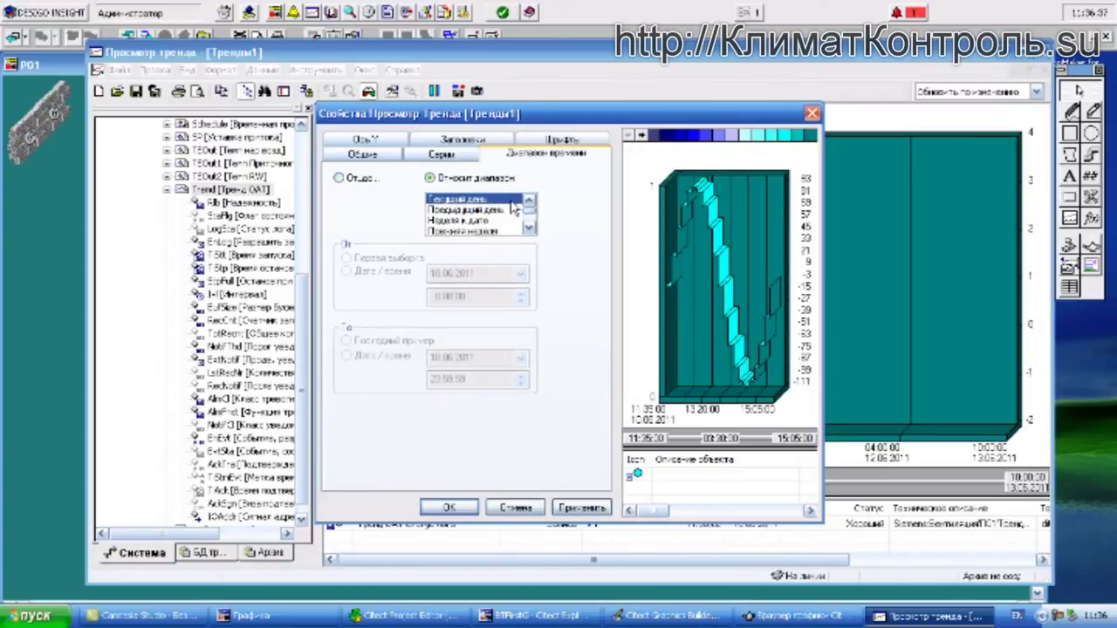
{"action": "left_click", "coordinate": [449, 508]}
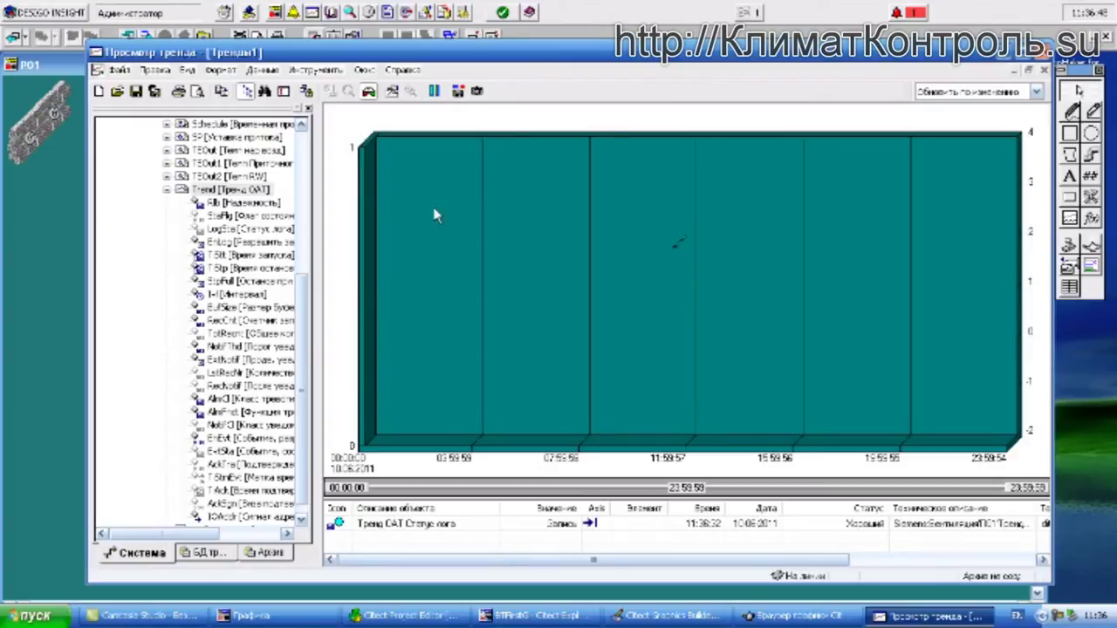
{"action": "left_click", "coordinate": [570, 526]}
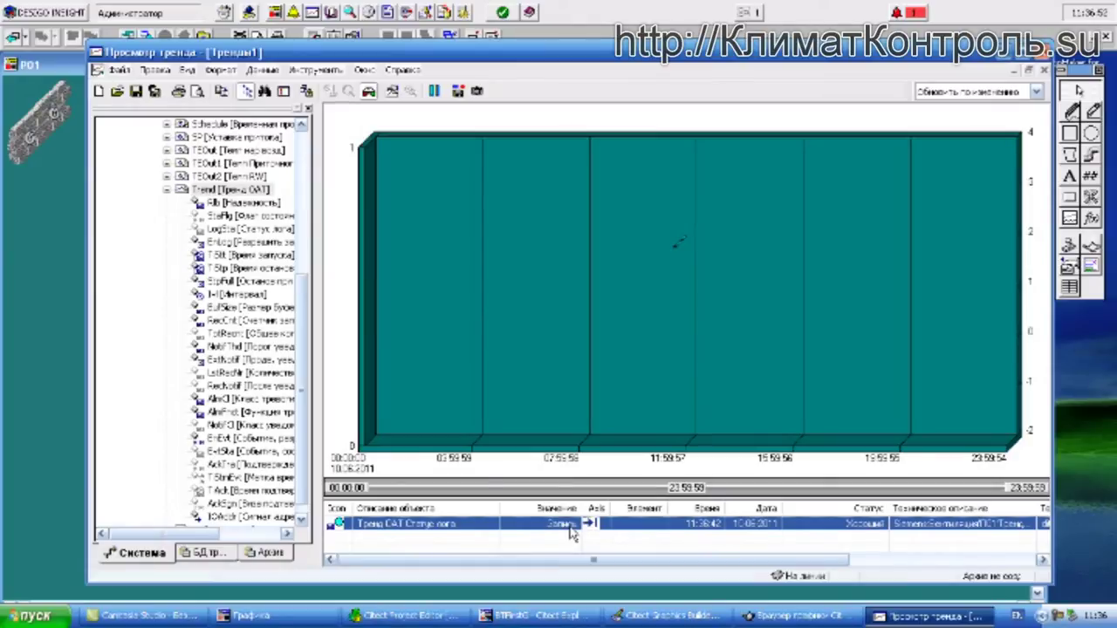
{"action": "left_click", "coordinate": [458, 92]}
{"action": "left_click", "coordinate": [609, 356]}
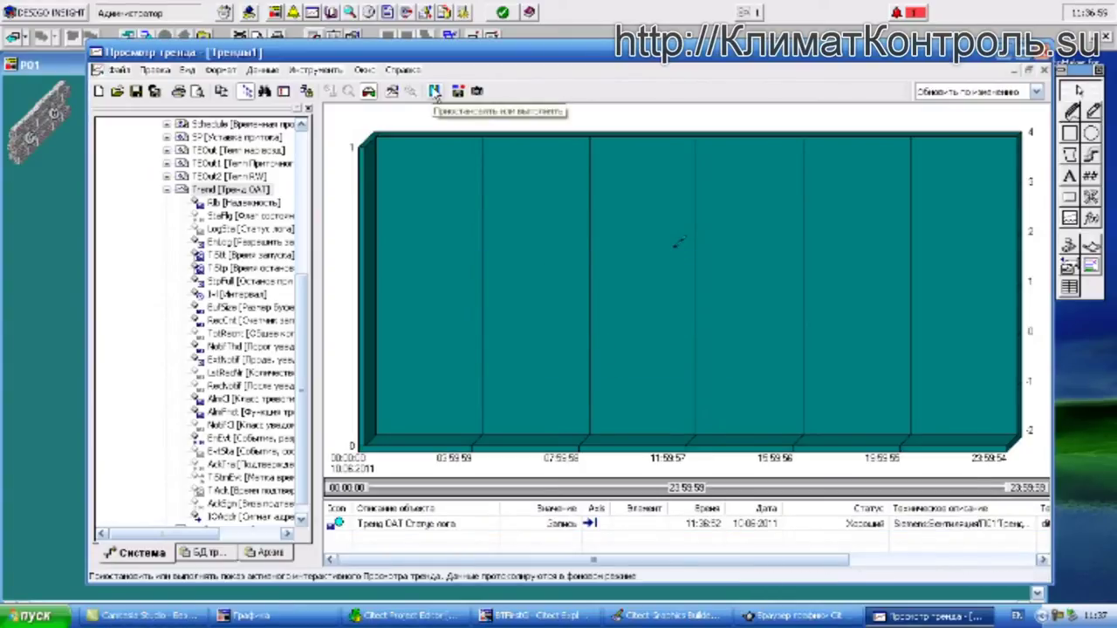
- Collapse the Trend [Тренд OAT] object in the system tree, and close the trend viewer, accepting the loss of recorded data
{"action": "left_click", "coordinate": [167, 191]}
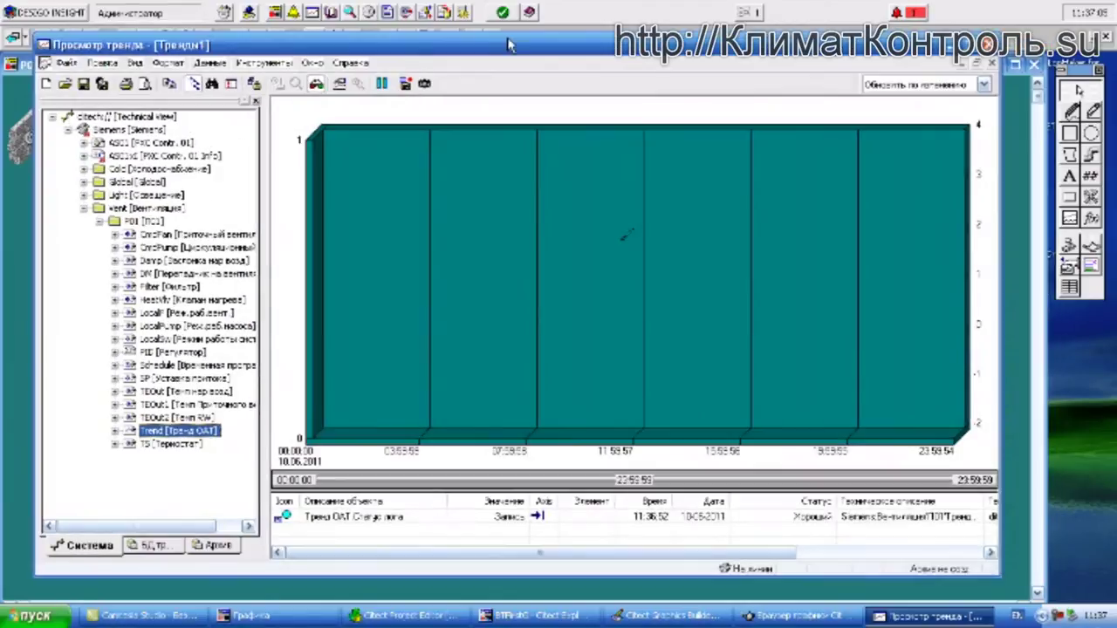
{"action": "left_click_drag", "start_coordinate": [562, 52], "coordinate": [521, 48]}
{"action": "left_click", "coordinate": [1005, 65]}
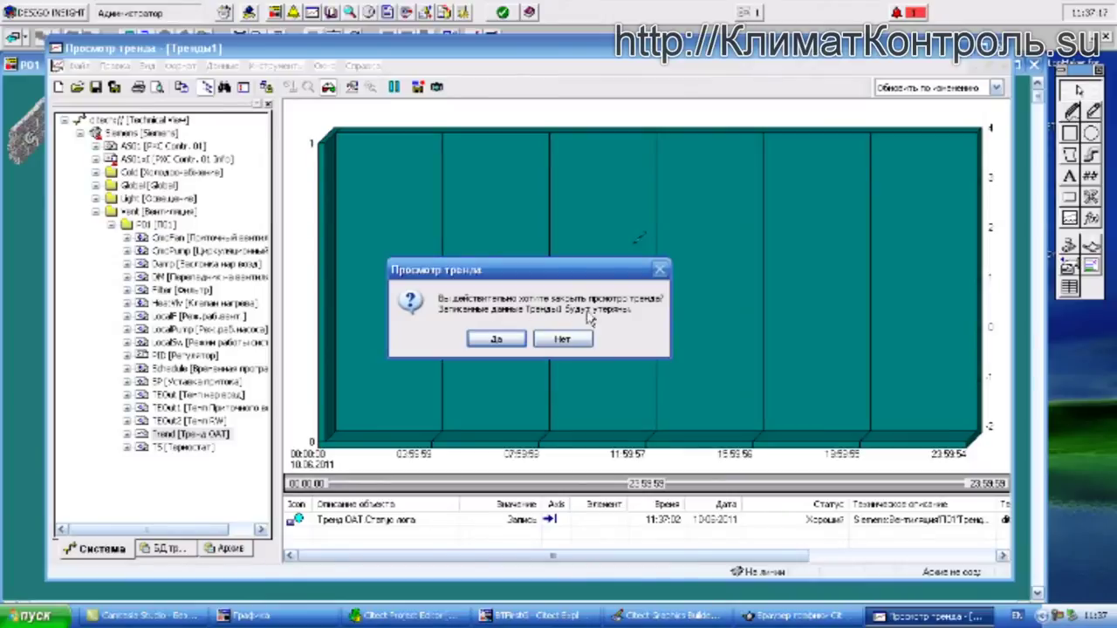
{"action": "left_click", "coordinate": [495, 339]}
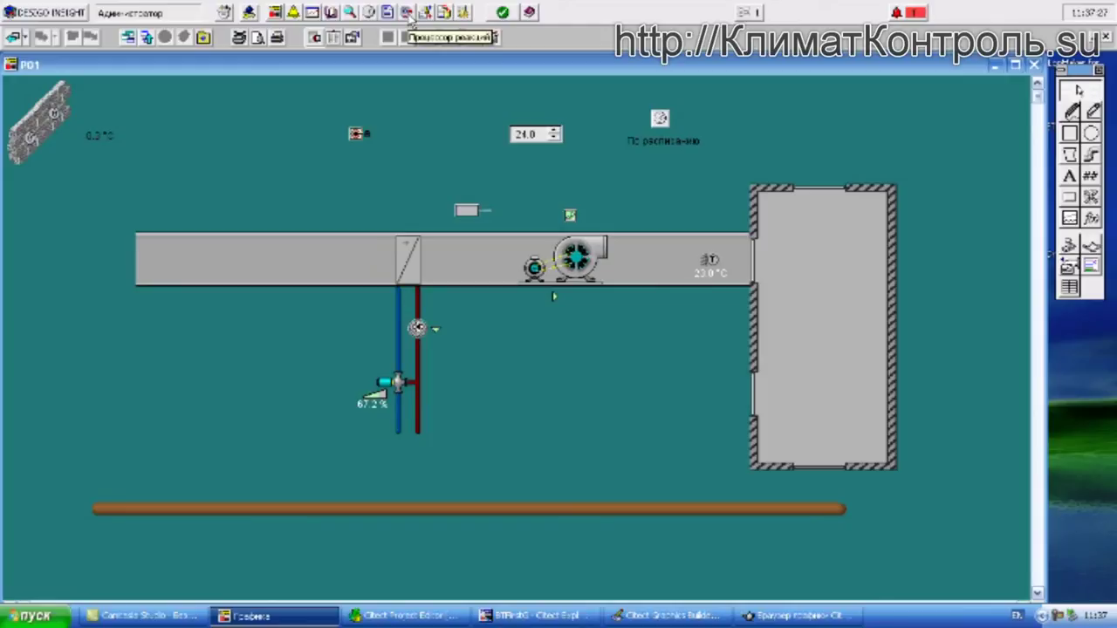
- Display the Reaction Processor [Процессор Реакций], dismiss its missing-server warning, and close it
{"action": "left_click", "coordinate": [408, 14]}
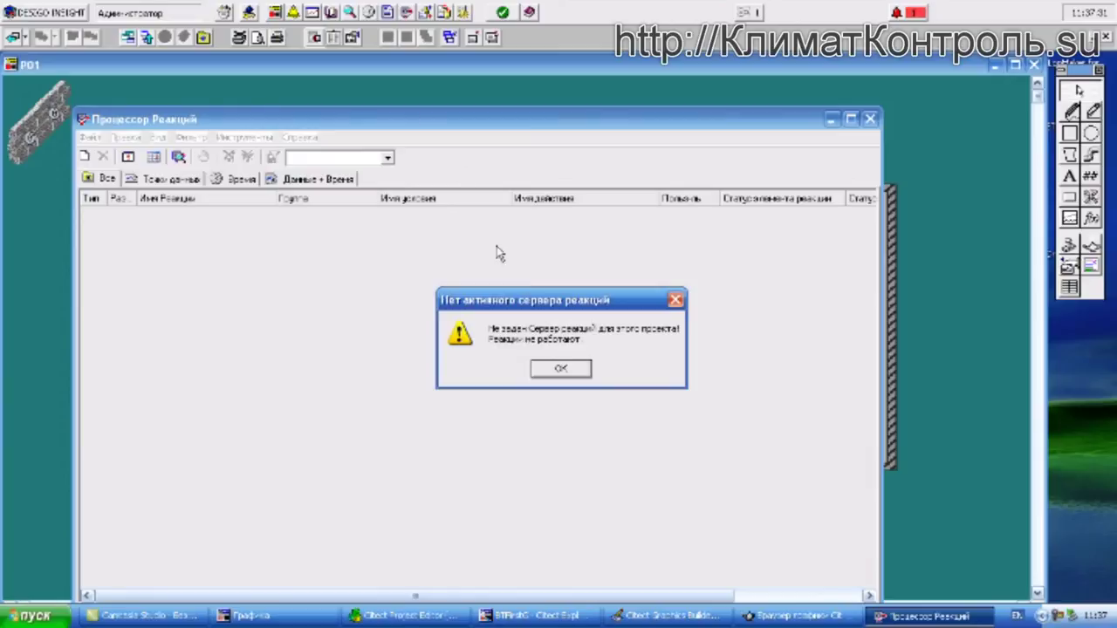
{"action": "left_click", "coordinate": [560, 370]}
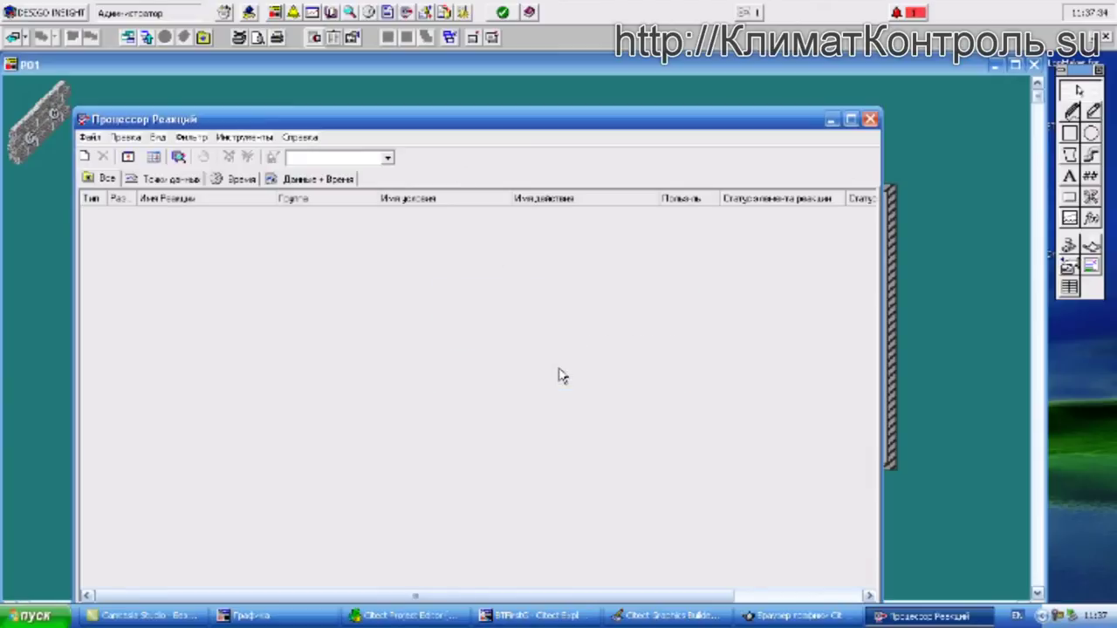
{"action": "left_click_drag", "start_coordinate": [477, 125], "coordinate": [479, 67]}
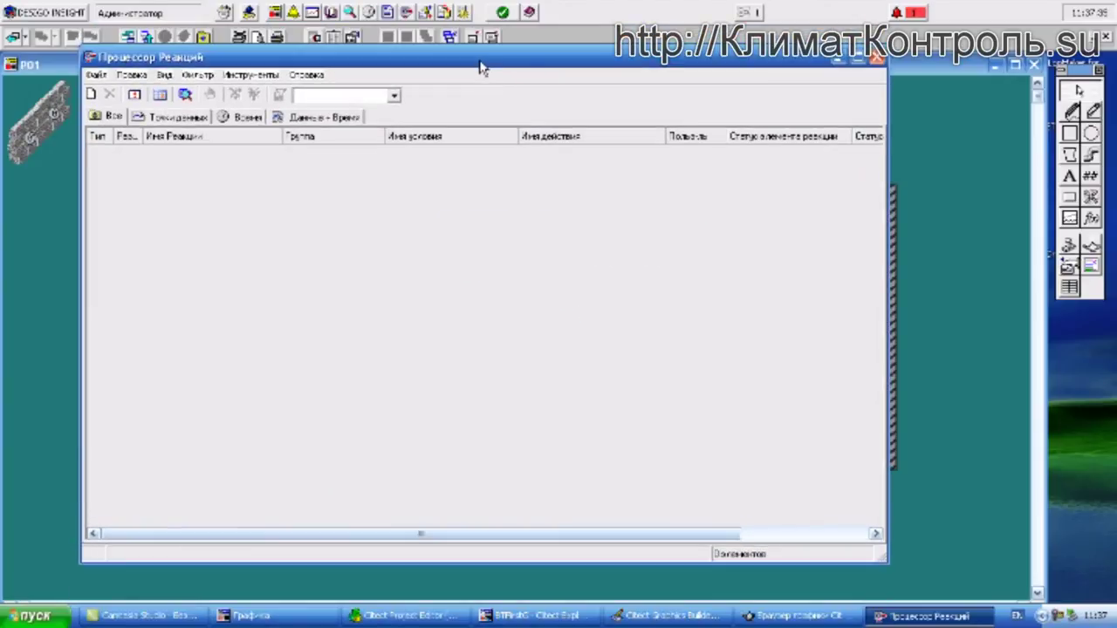
{"action": "left_click", "coordinate": [873, 57]}
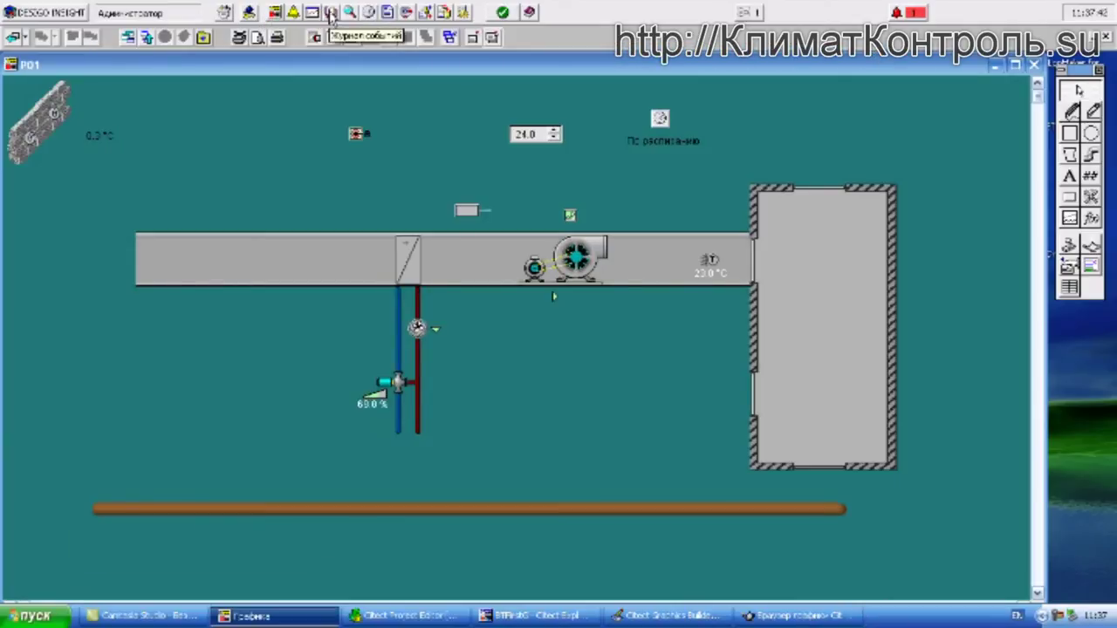
- Open the event log and examine its oldest entries at the end of the list
{"action": "left_click", "coordinate": [335, 17]}
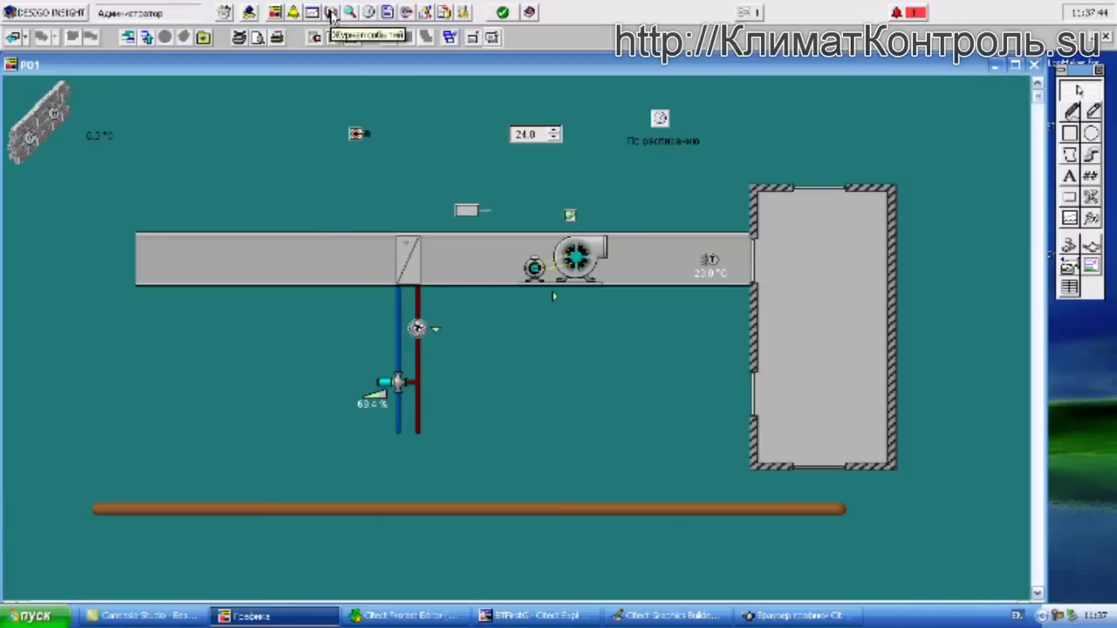
{"action": "left_click_drag", "start_coordinate": [454, 204], "coordinate": [467, 26]}
{"action": "left_click_drag", "start_coordinate": [815, 127], "coordinate": [815, 445]}
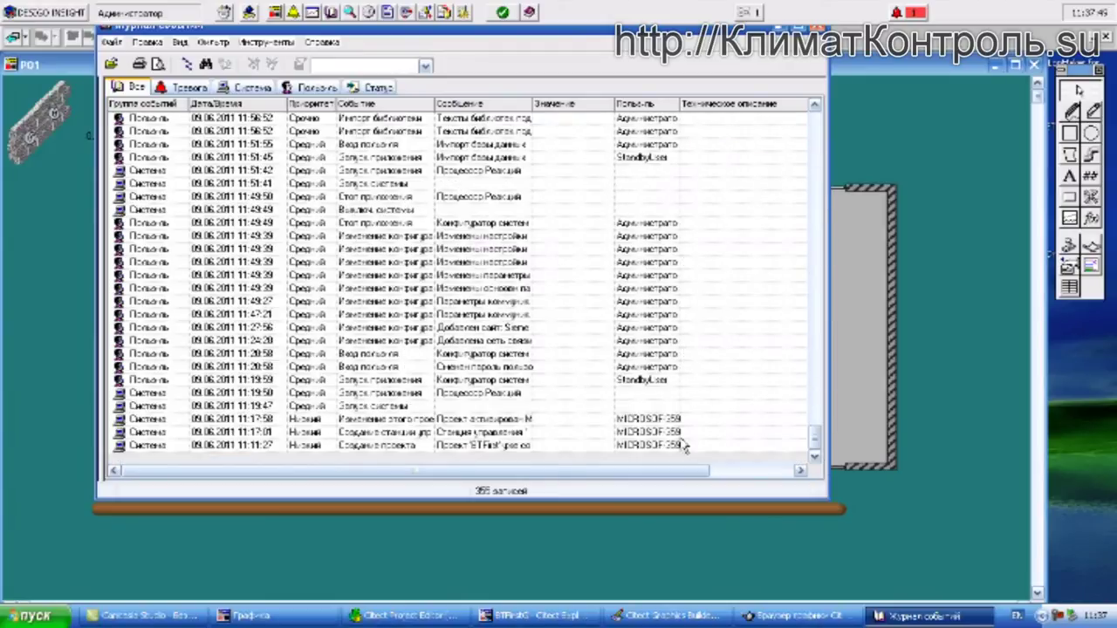
- Select the oldest project creation entry [Создание проекта] and widen the event log window
{"action": "left_click", "coordinate": [574, 421]}
{"action": "left_click", "coordinate": [569, 445]}
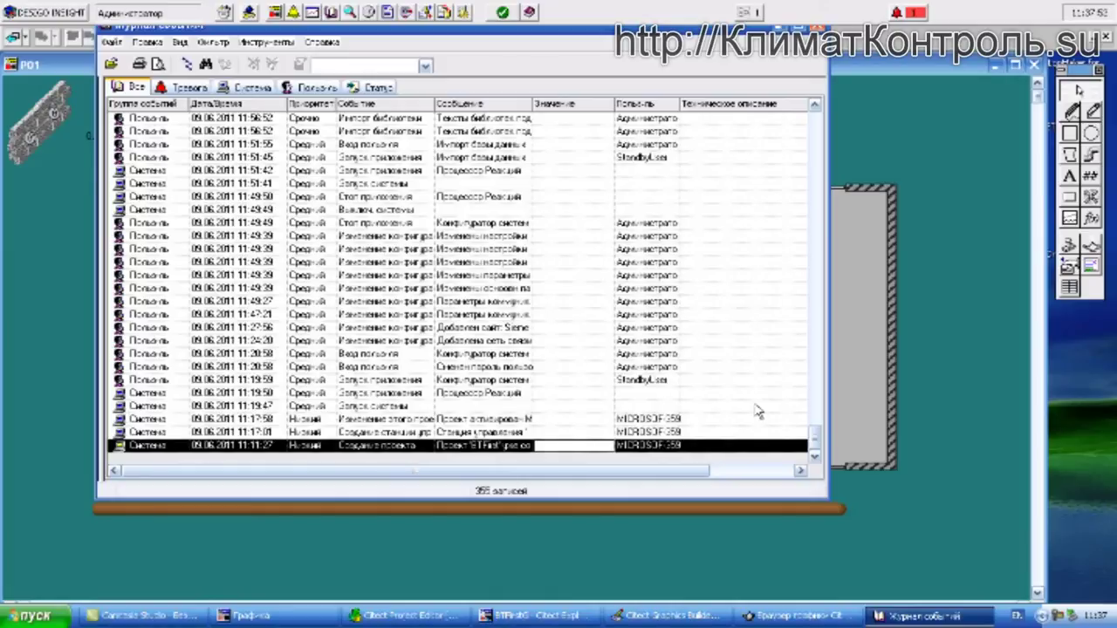
{"action": "left_click_drag", "start_coordinate": [827, 395], "coordinate": [1001, 399]}
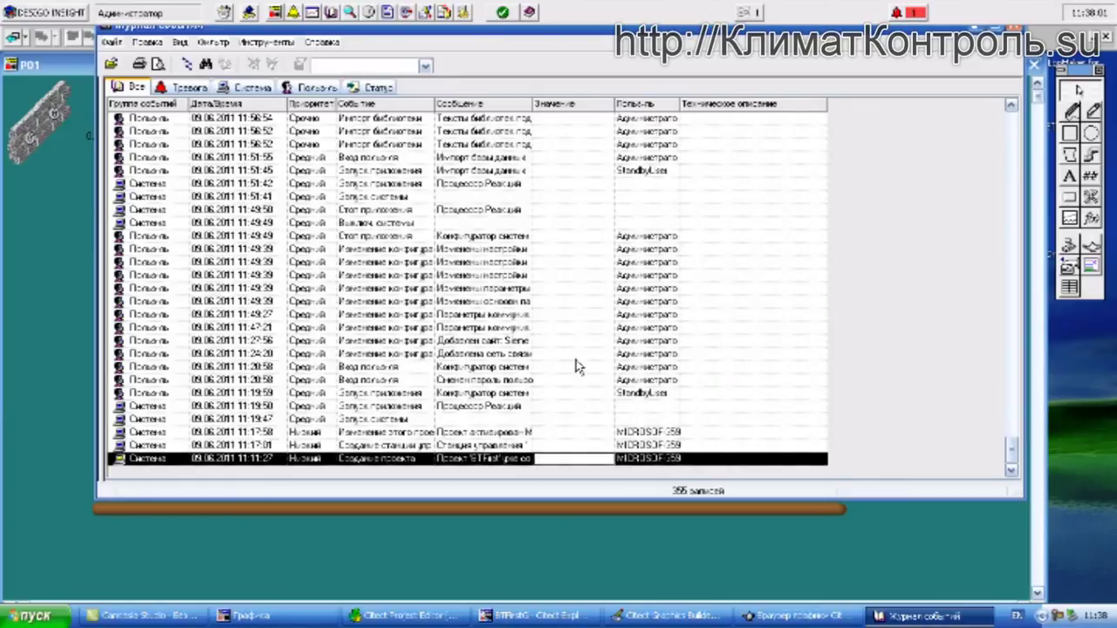
- Examine the event log from its oldest entries back to the newest, and select the 11:30:33 value-change entry [Изменение значения]
{"action": "scroll", "coordinate": [576, 366], "scroll_direction": "up", "scroll_amount": 20}
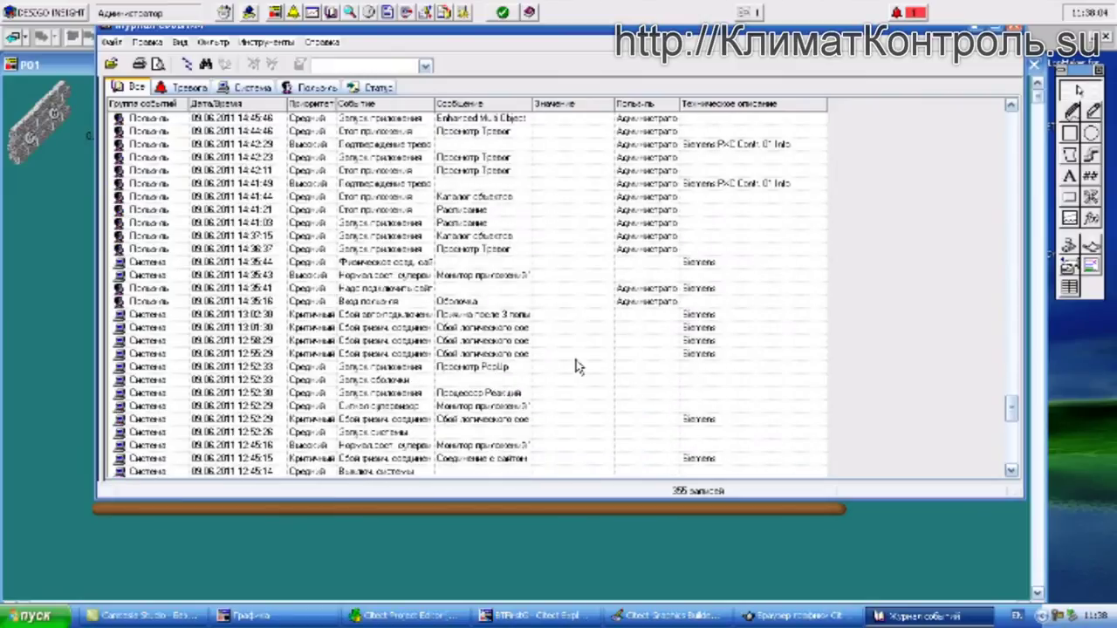
{"action": "scroll", "coordinate": [576, 366], "scroll_direction": "up", "scroll_amount": 20}
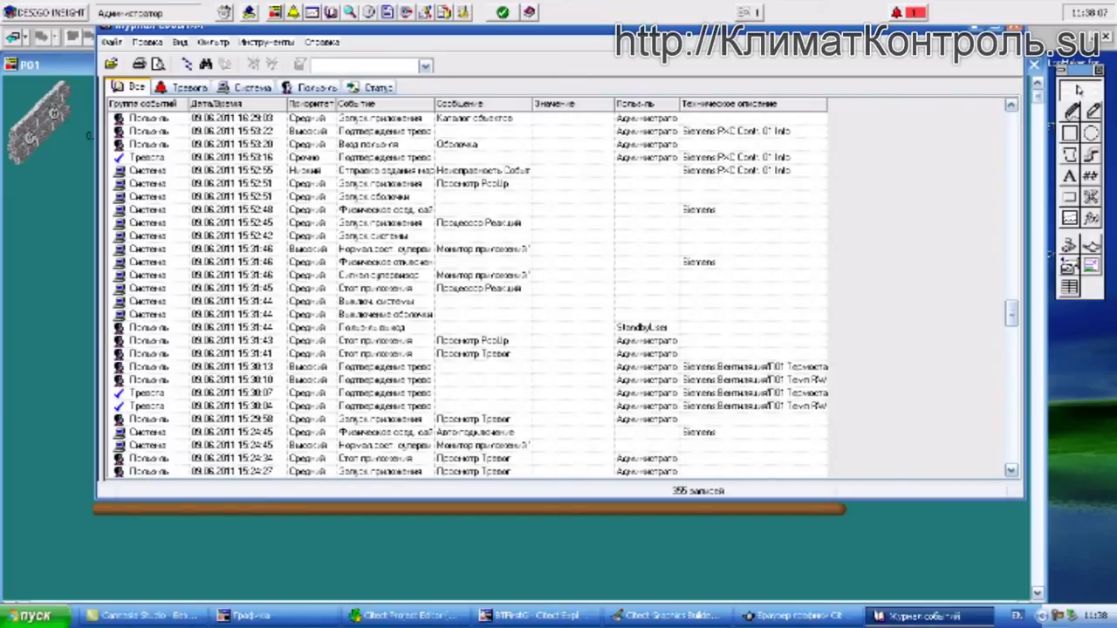
{"action": "mouse_move", "coordinate": [1087, 621]}
{"action": "scroll", "coordinate": [294, 310], "scroll_direction": "up", "scroll_amount": 15}
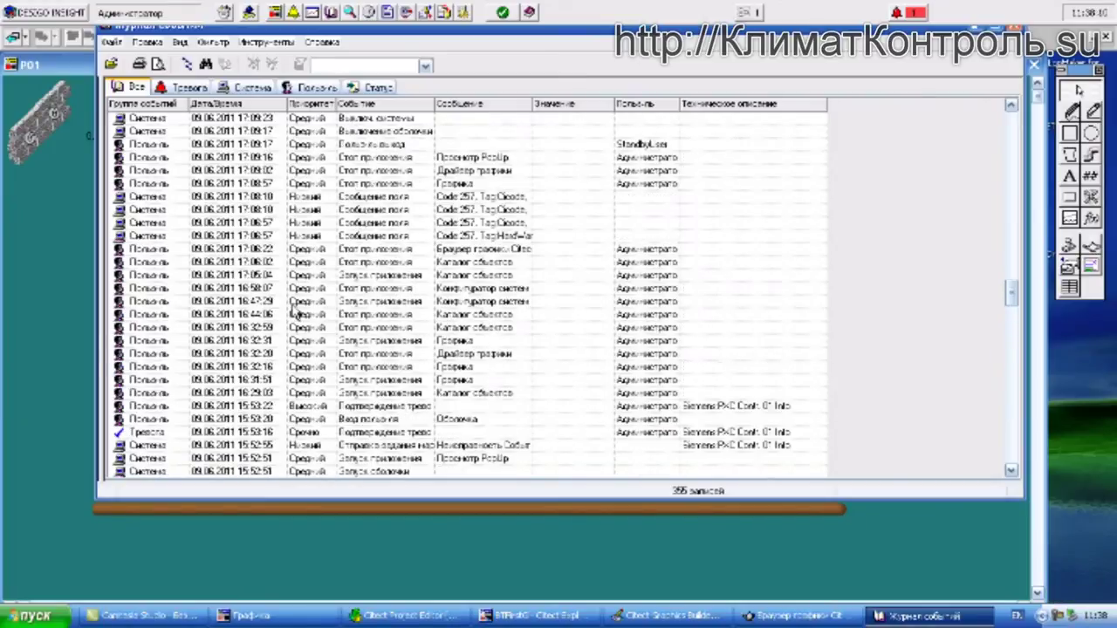
{"action": "scroll", "coordinate": [295, 312], "scroll_direction": "up", "scroll_amount": 15}
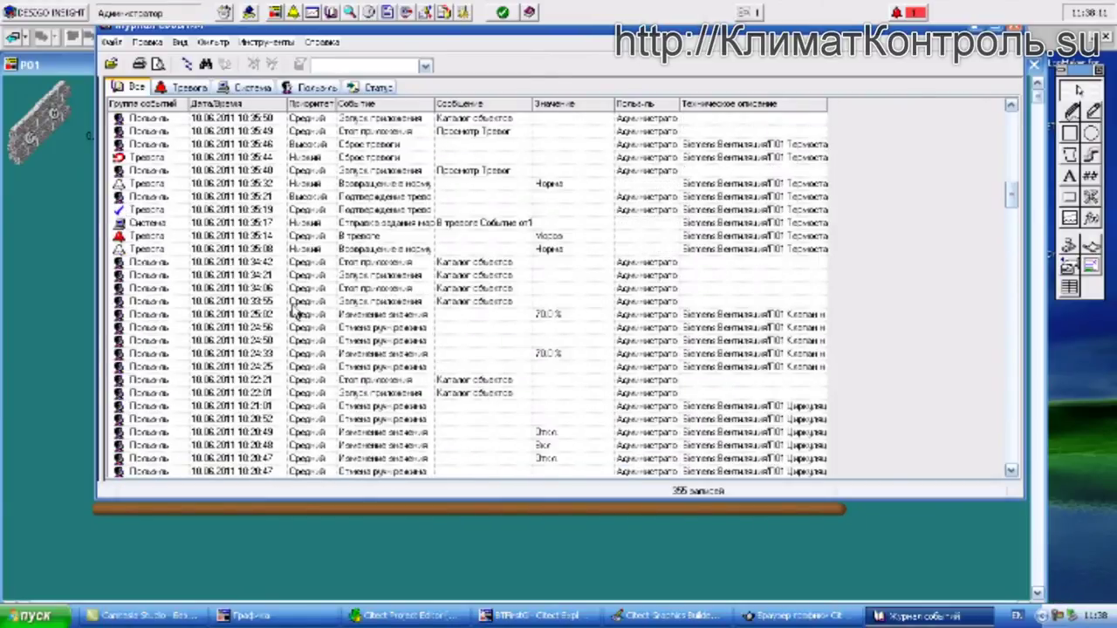
{"action": "scroll", "coordinate": [295, 314], "scroll_direction": "up", "scroll_amount": 3}
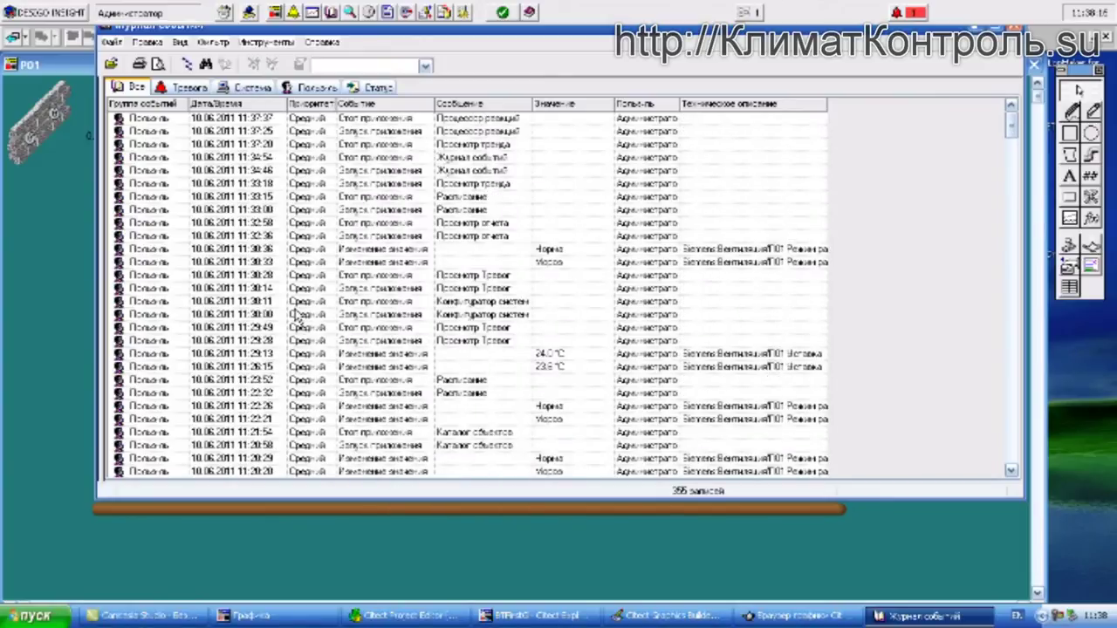
{"action": "left_click", "coordinate": [295, 250]}
{"action": "left_click", "coordinate": [279, 262]}
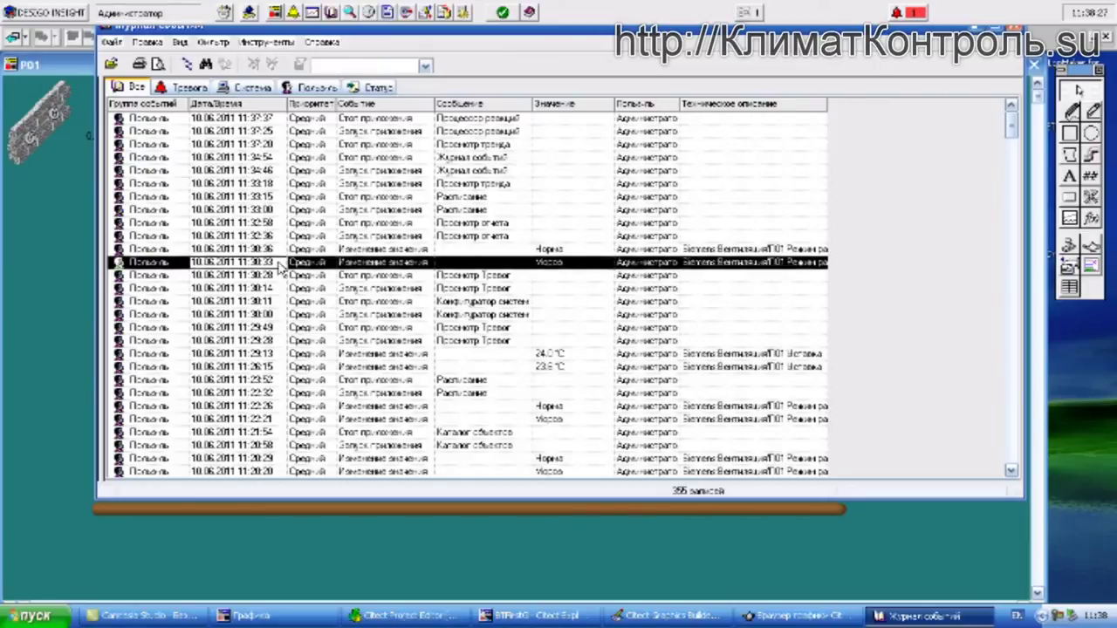
- Restrict the event log to the alarm group [Тревога] and select the 10:36:08 return-to-normal event
{"action": "left_click", "coordinate": [175, 88]}
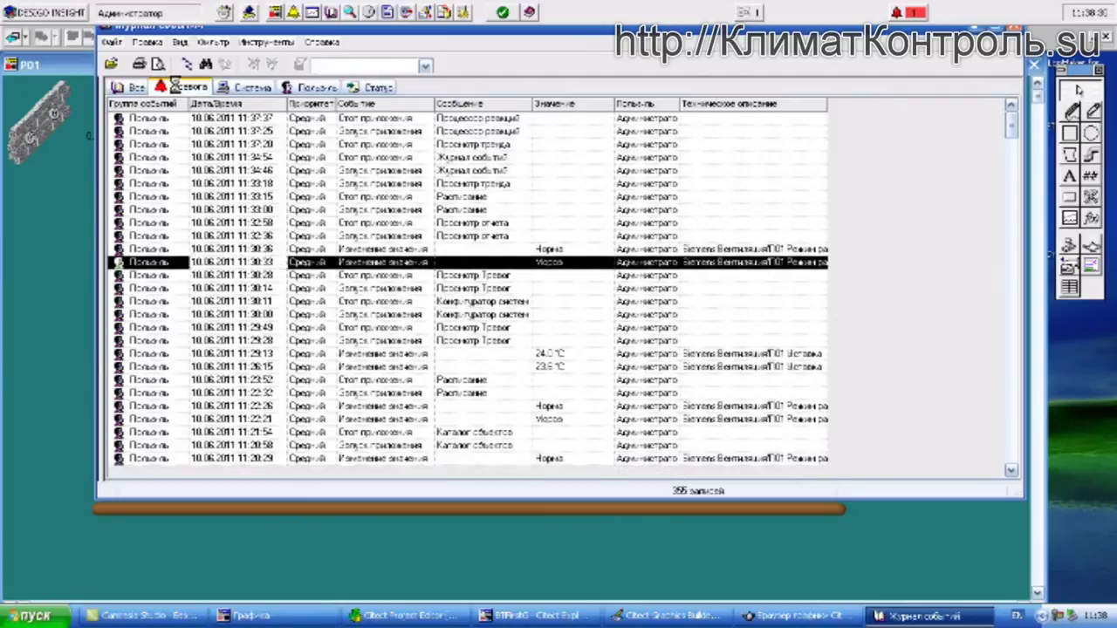
{"action": "left_click", "coordinate": [370, 225]}
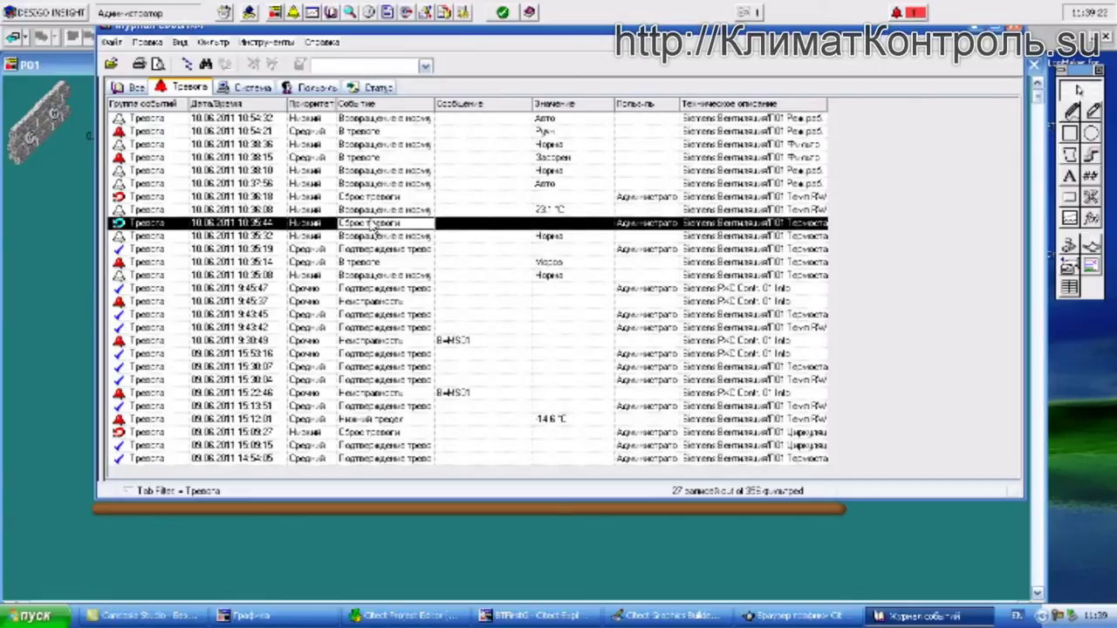
{"action": "left_click", "coordinate": [456, 213]}
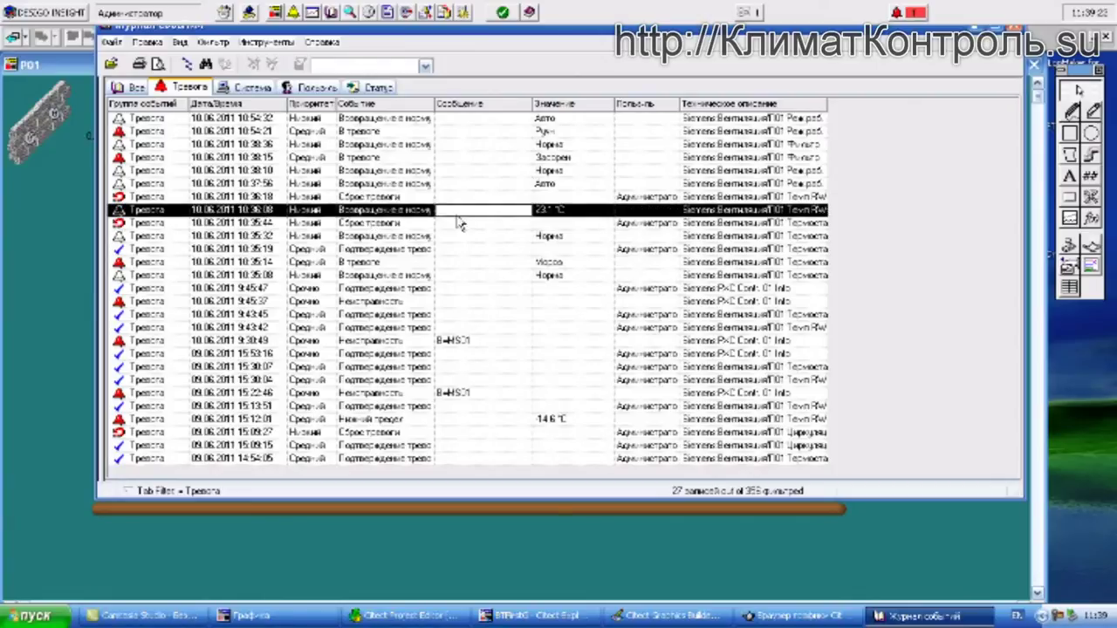
- View the properties of the selected return-to-normal event, and close both the properties and the event log
{"action": "double_click", "coordinate": [417, 213]}
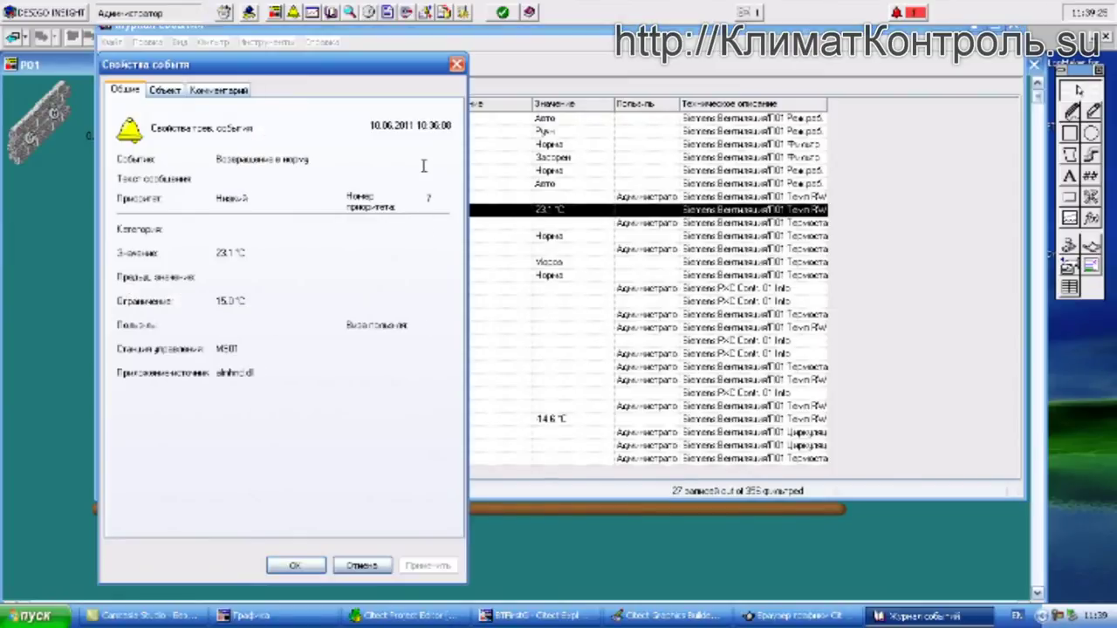
{"action": "left_click", "coordinate": [457, 64]}
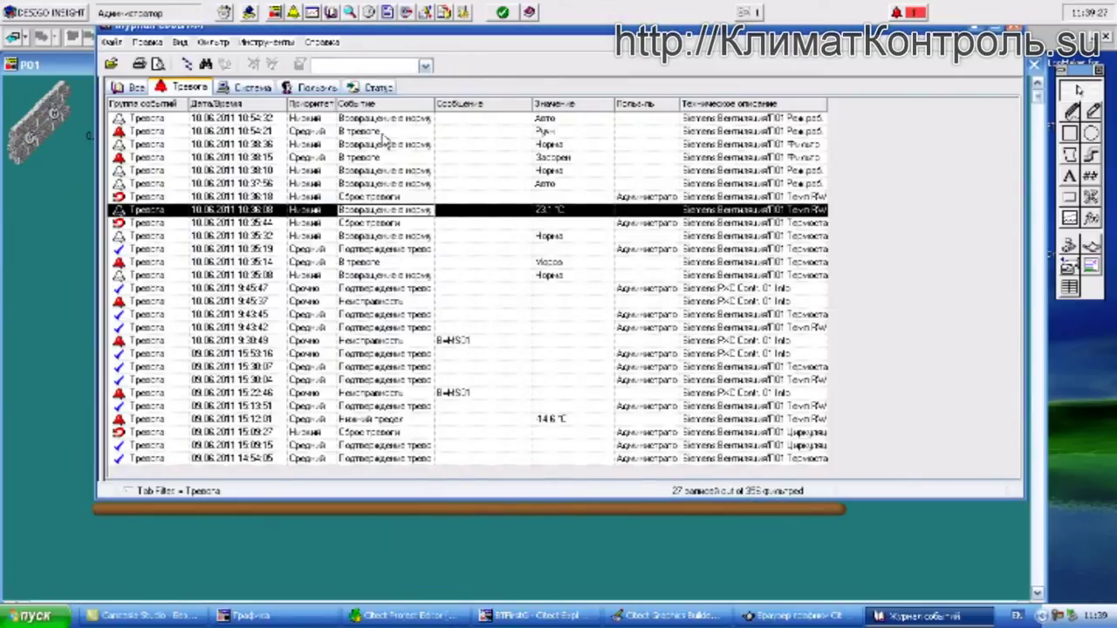
{"action": "double_click", "coordinate": [949, 38]}
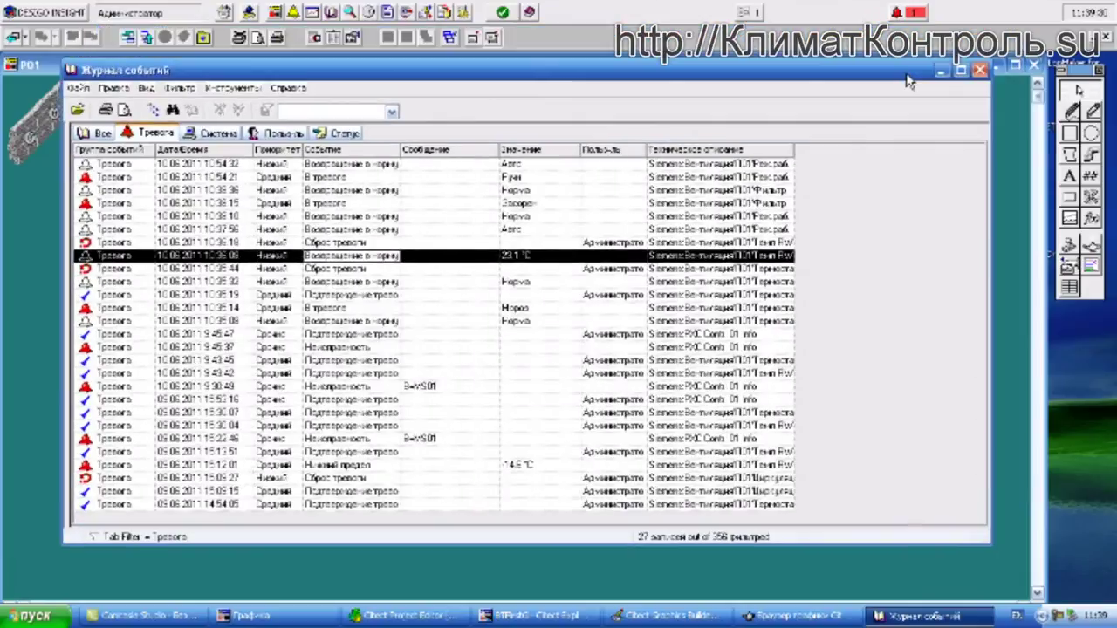
{"action": "left_click", "coordinate": [983, 75]}
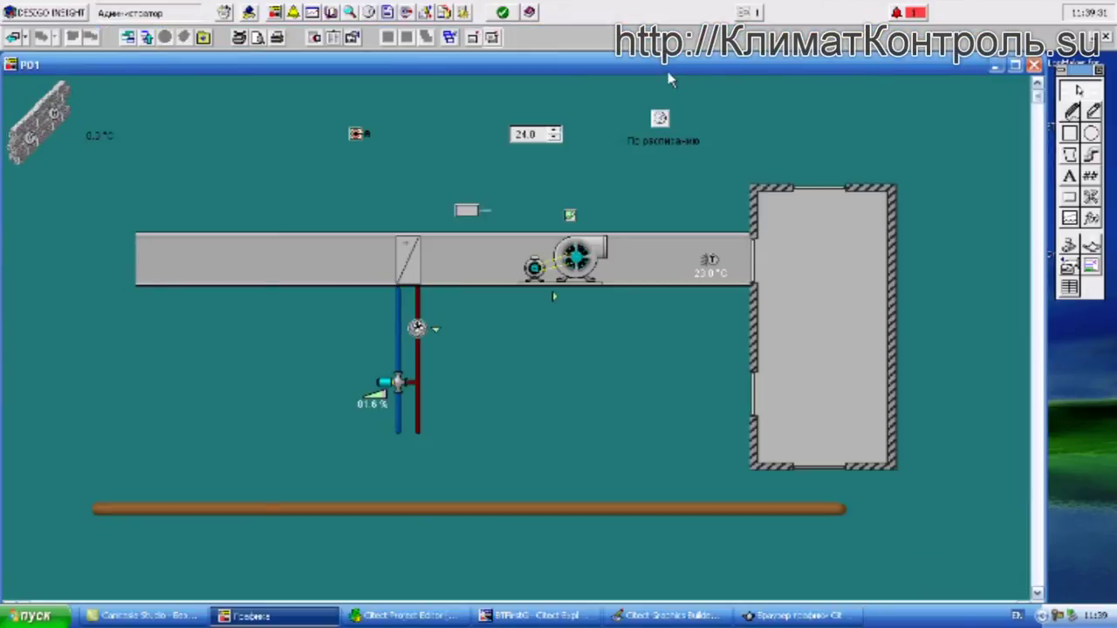
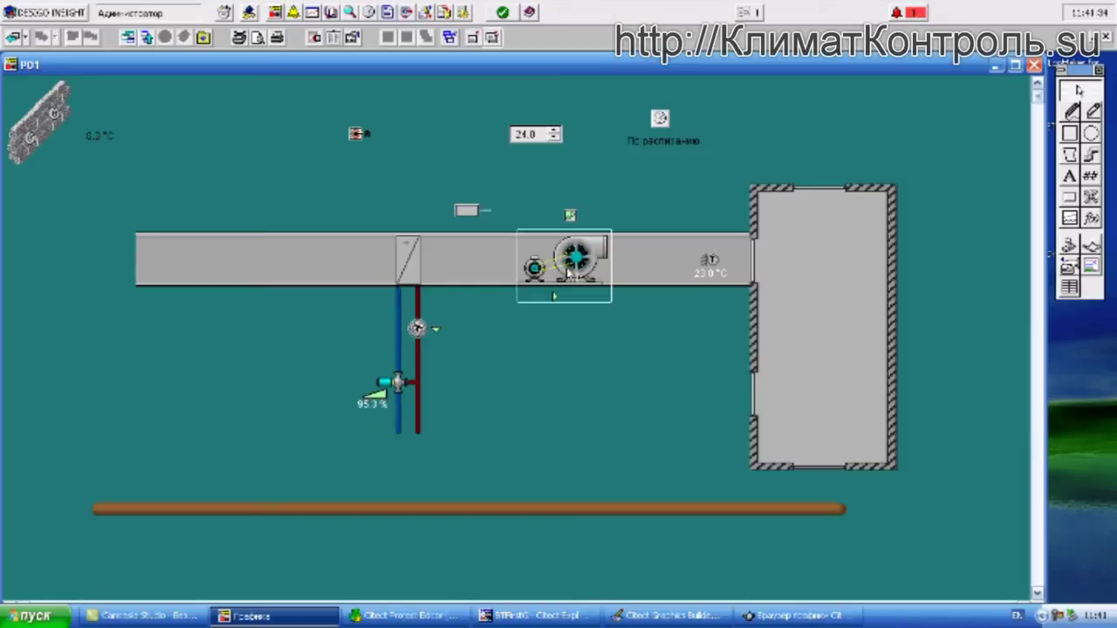
- Open the heating valve's operating dialog [Клапан нагрева] from the P01 graphic, and view its priority array
{"action": "left_click", "coordinate": [397, 386]}
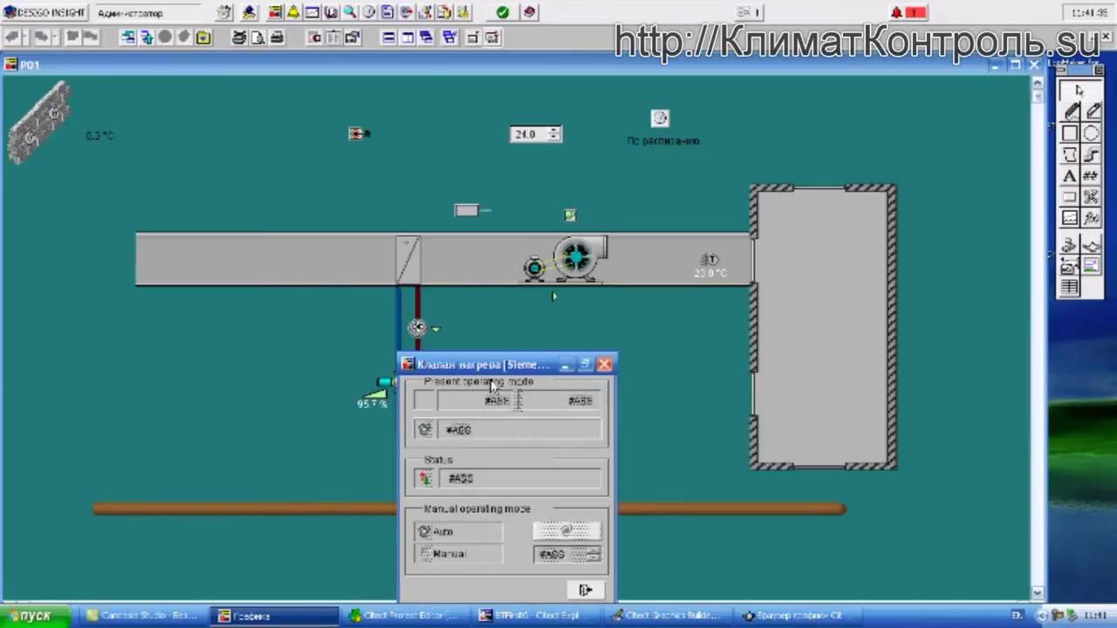
{"action": "left_click_drag", "start_coordinate": [516, 370], "coordinate": [609, 251]}
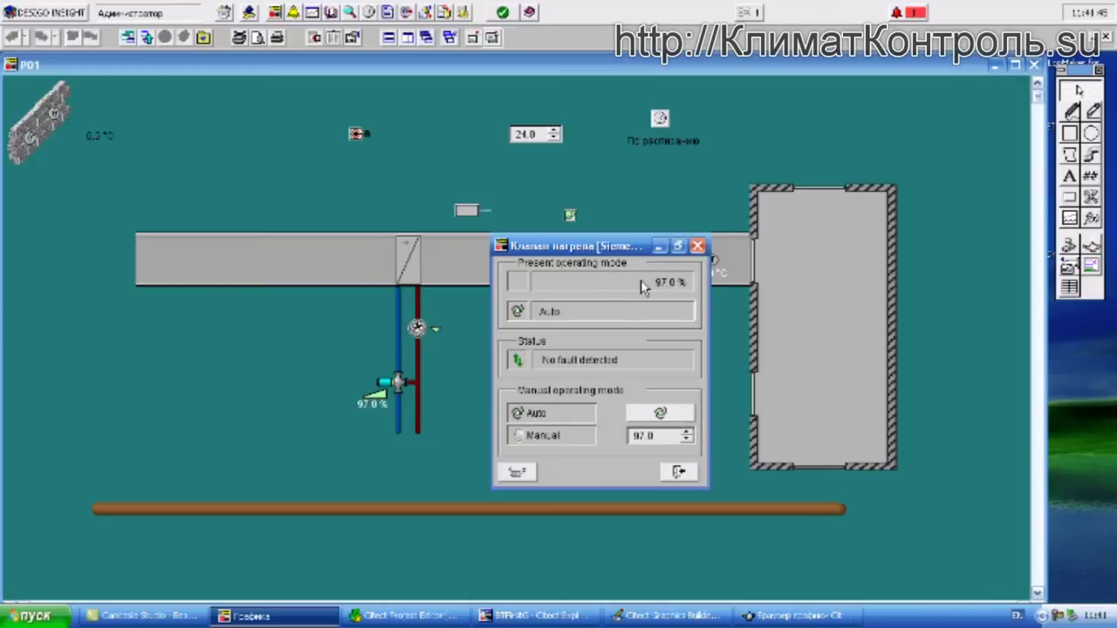
{"action": "left_click", "coordinate": [554, 320]}
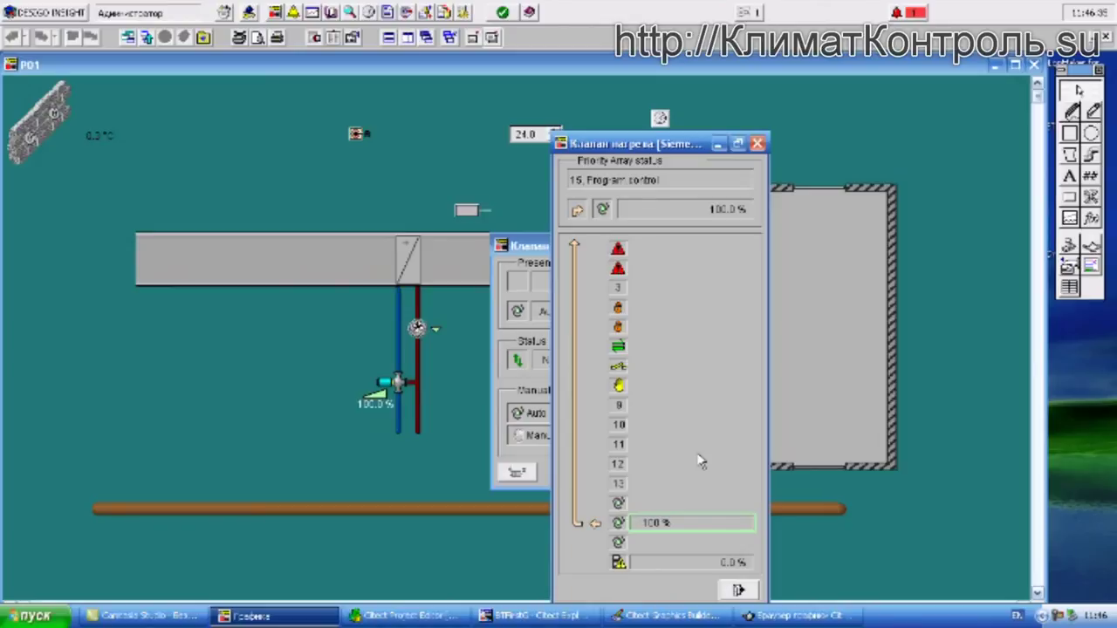
{"action": "left_click", "coordinate": [757, 143]}
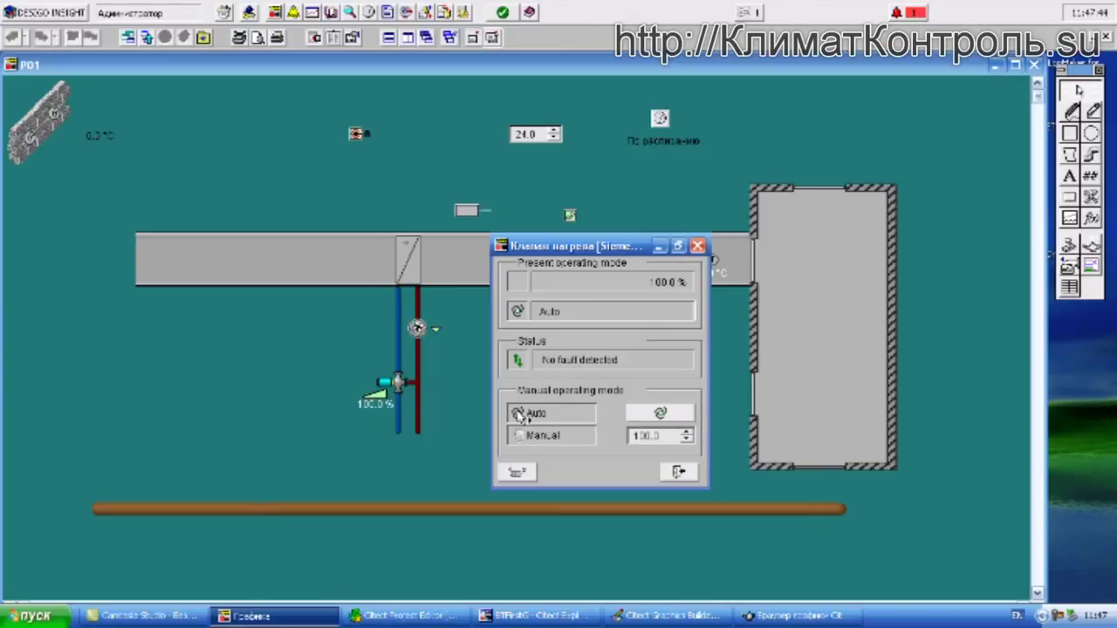
- Override the heating valve manually with an output value of 70 %
{"action": "left_click", "coordinate": [647, 436]}
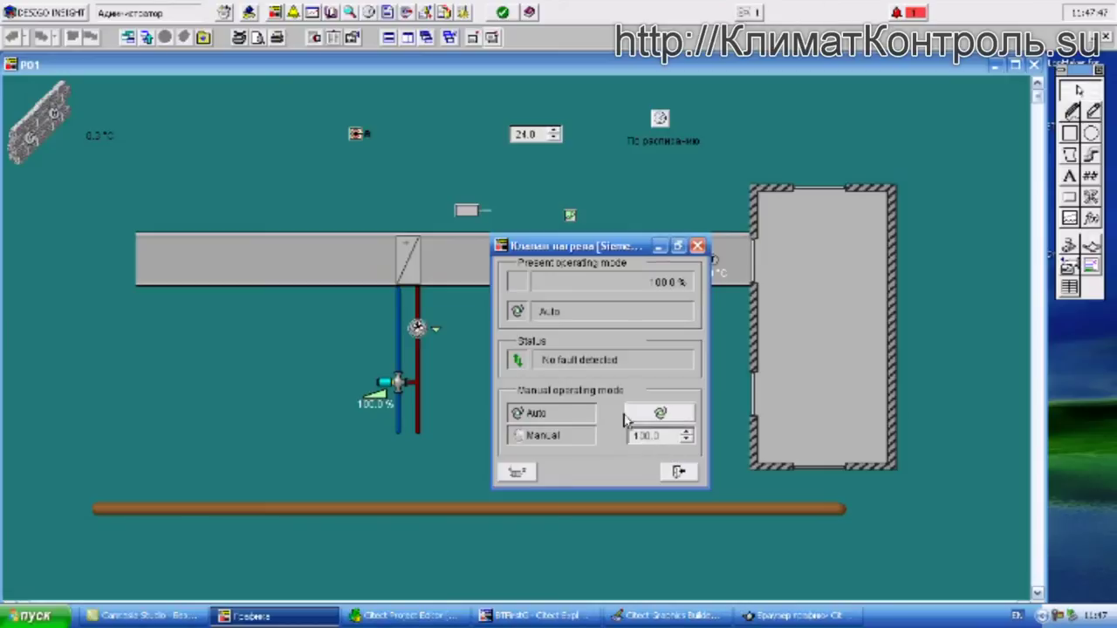
{"action": "double_click", "coordinate": [647, 436]}
{"action": "type", "text": "70"}
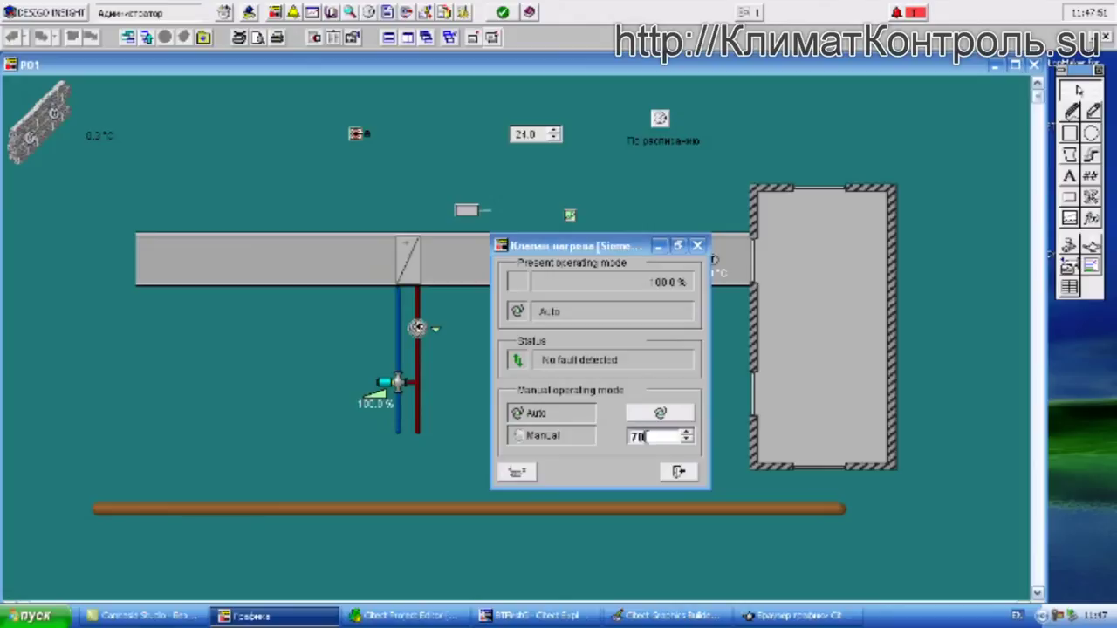
{"action": "left_click", "coordinate": [661, 413]}
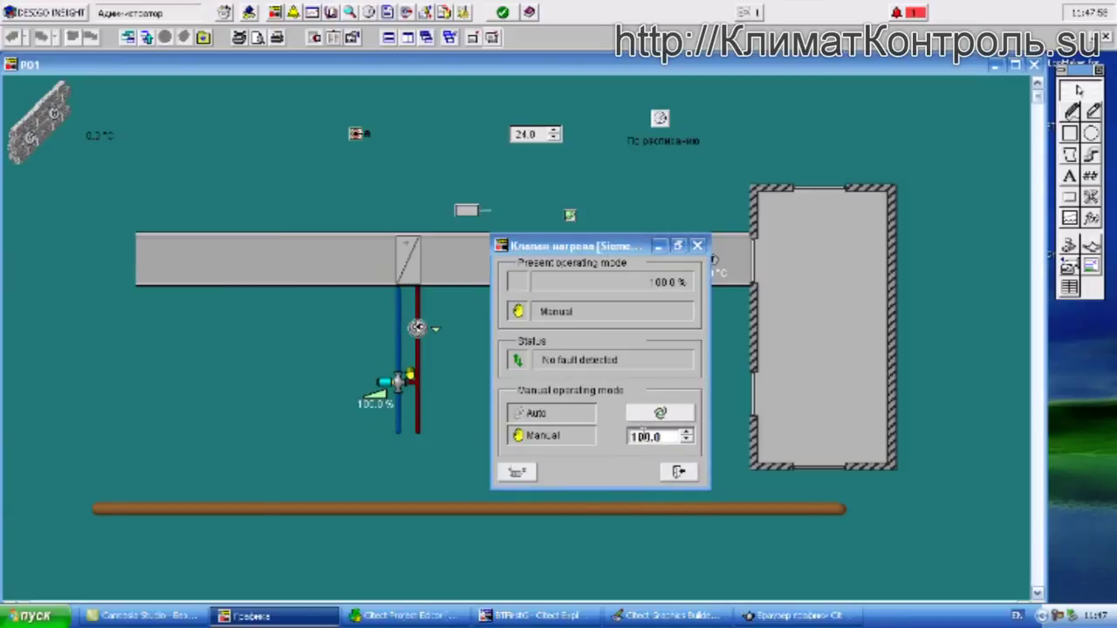
{"action": "left_click", "coordinate": [643, 437]}
{"action": "key", "text": "Delete"}
{"action": "type", "text": "1"}
{"action": "double_click", "coordinate": [643, 437]}
{"action": "type", "text": "70"}
{"action": "key", "text": "Return"}
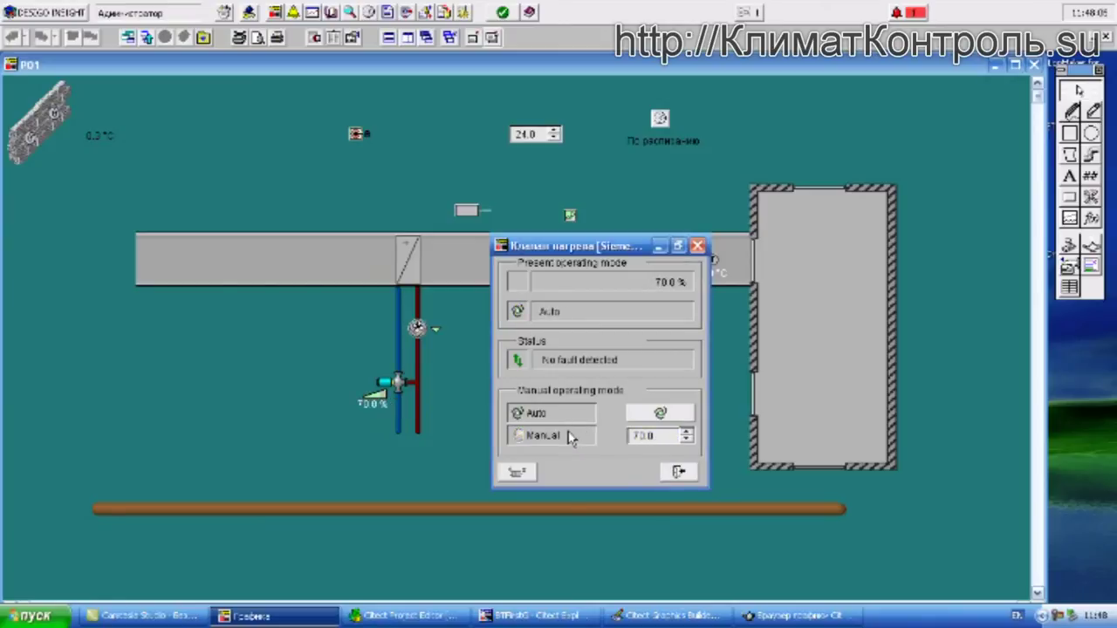
{"action": "left_click", "coordinate": [657, 438]}
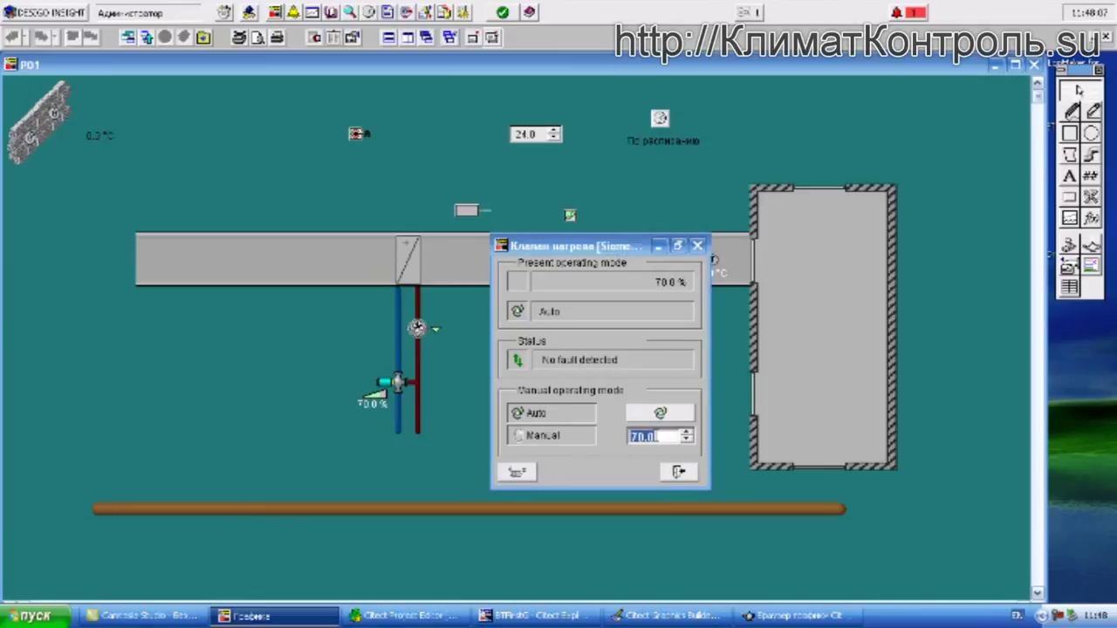
{"action": "left_click", "coordinate": [563, 439]}
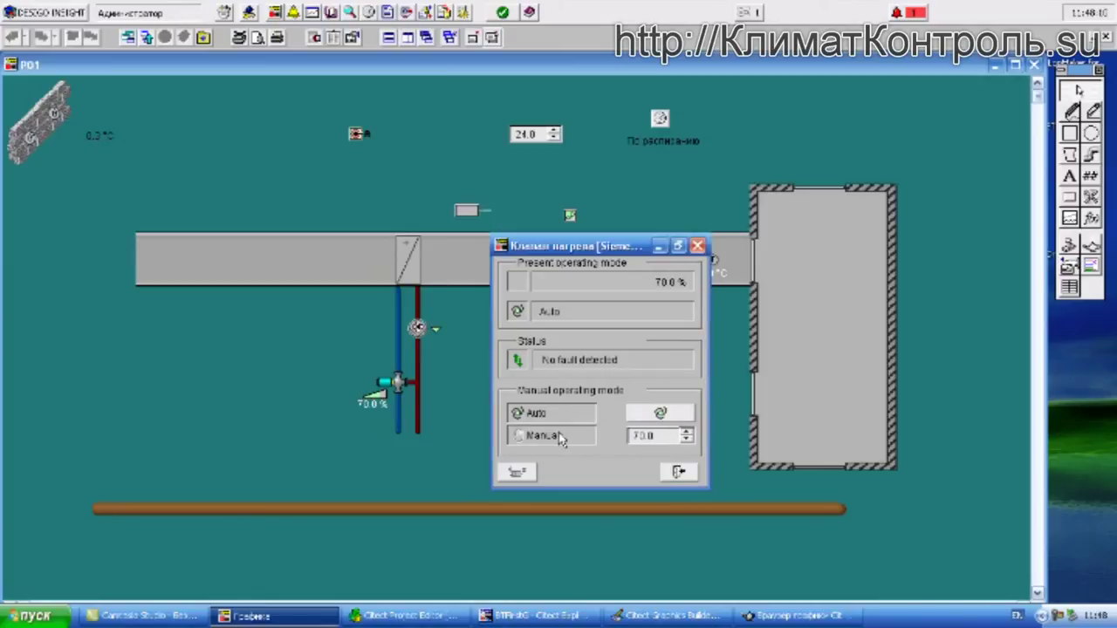
- Check the heating valve's priority array for the manual operator level, and close the array
{"action": "left_click", "coordinate": [574, 315]}
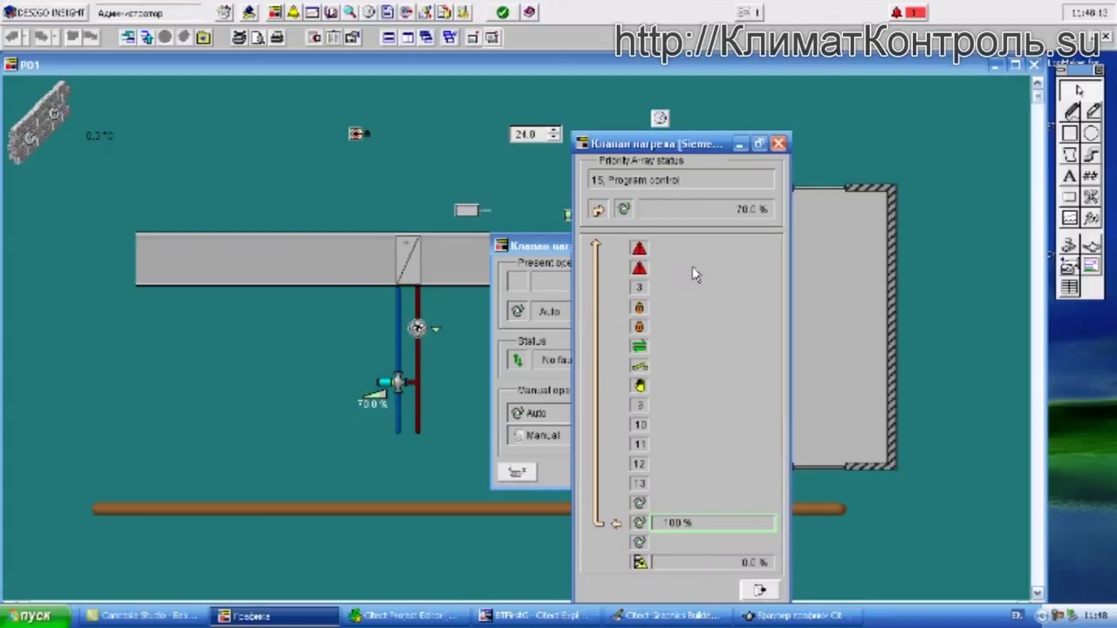
{"action": "left_click", "coordinate": [640, 385]}
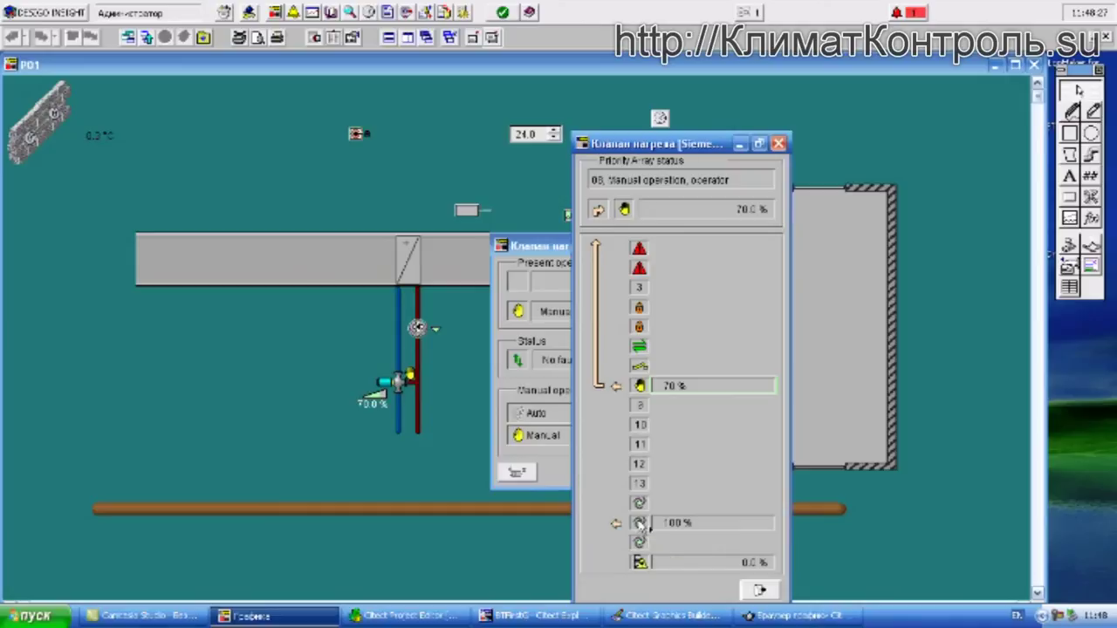
{"action": "left_click", "coordinate": [778, 144]}
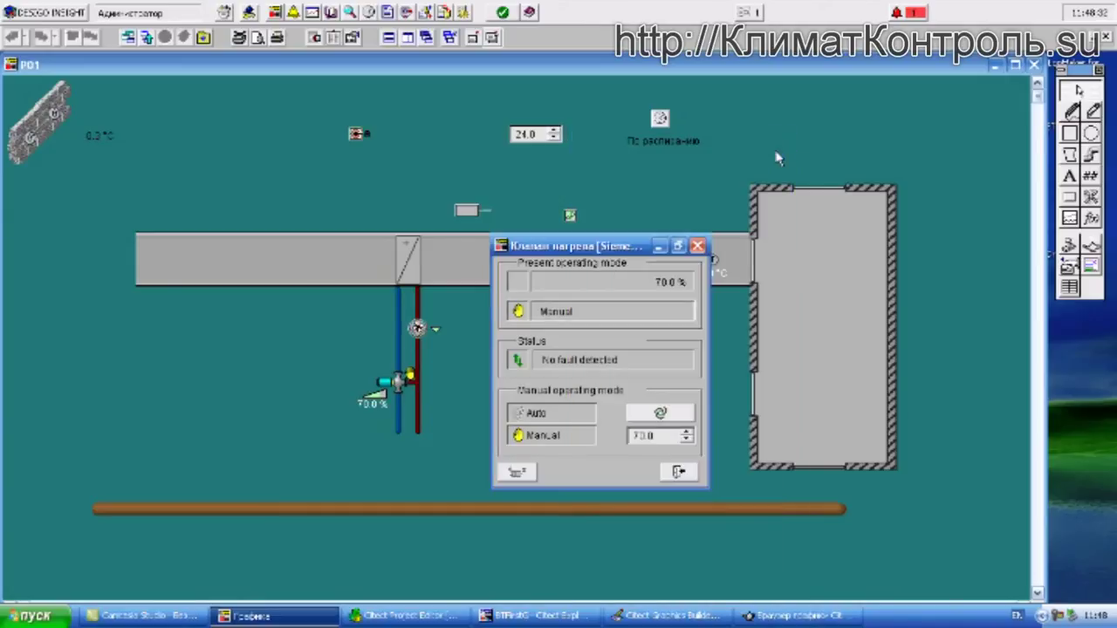
- Release the heating valve's manual override back to automatic mode
{"action": "left_click", "coordinate": [655, 417]}
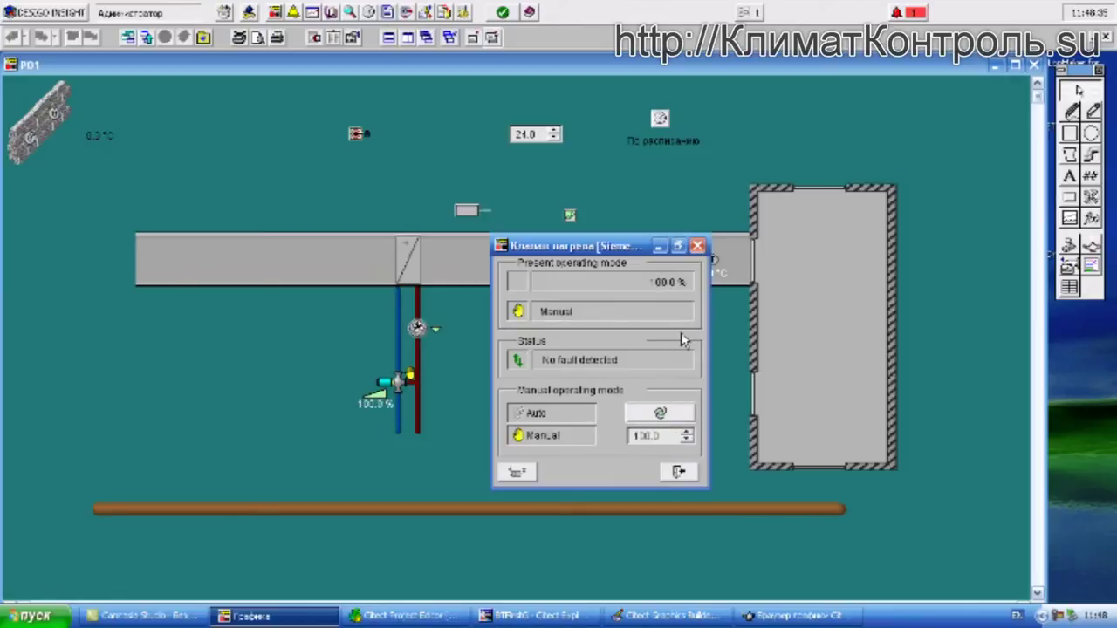
{"action": "left_click", "coordinate": [654, 415]}
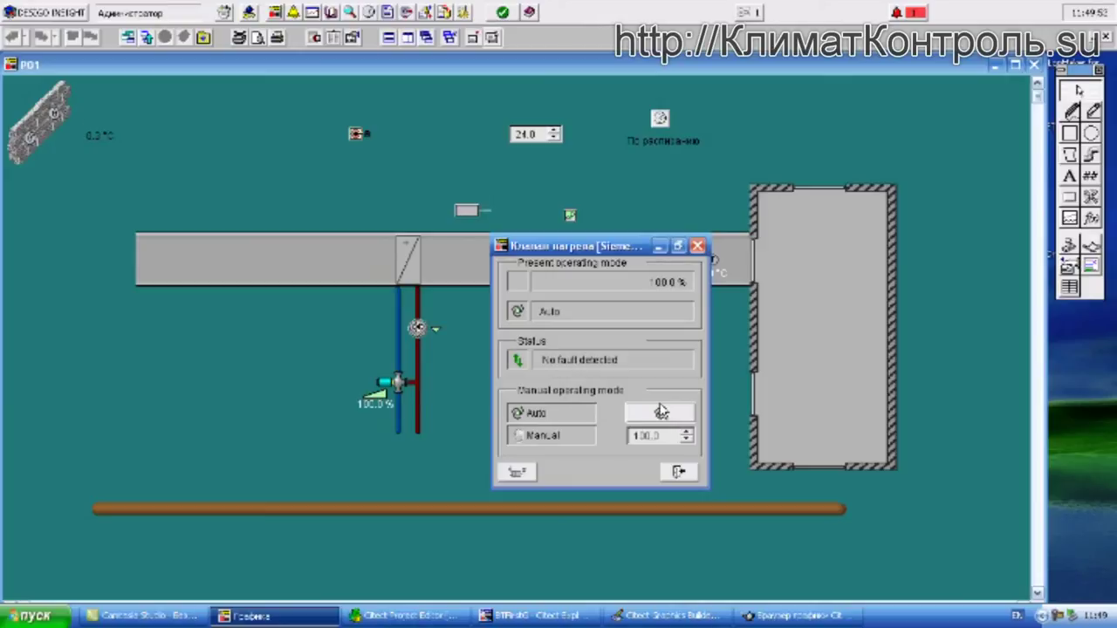
- Open the heating valve's PID controller [Регулятор] and display its gain, integral and derivative time, dead zone and ramp time parameters
{"action": "left_click", "coordinate": [516, 474]}
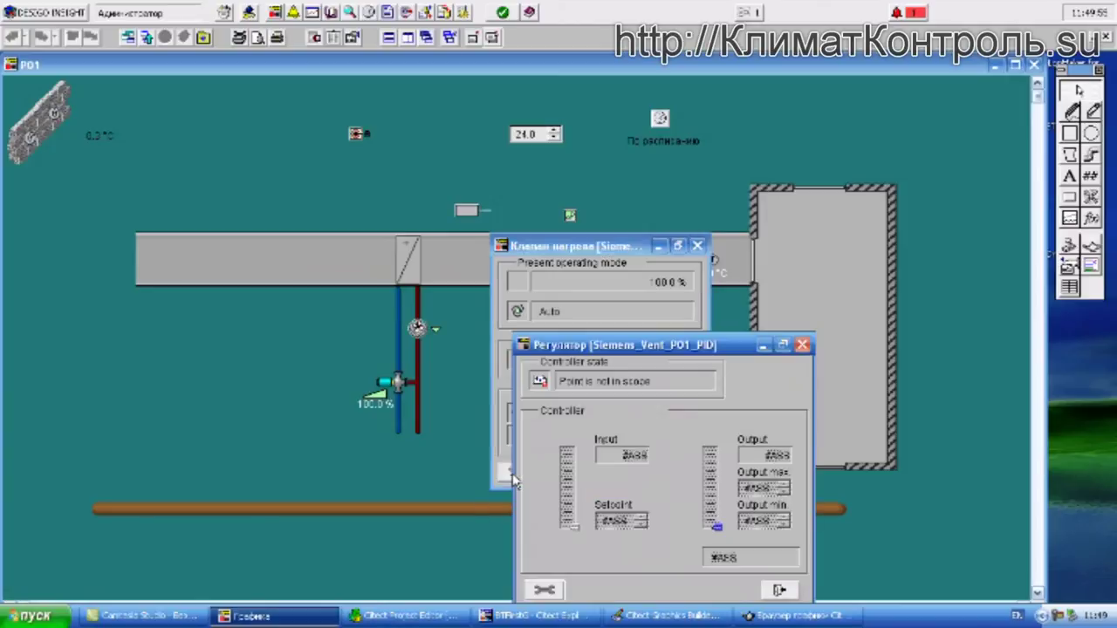
{"action": "left_click_drag", "start_coordinate": [667, 348], "coordinate": [611, 212]}
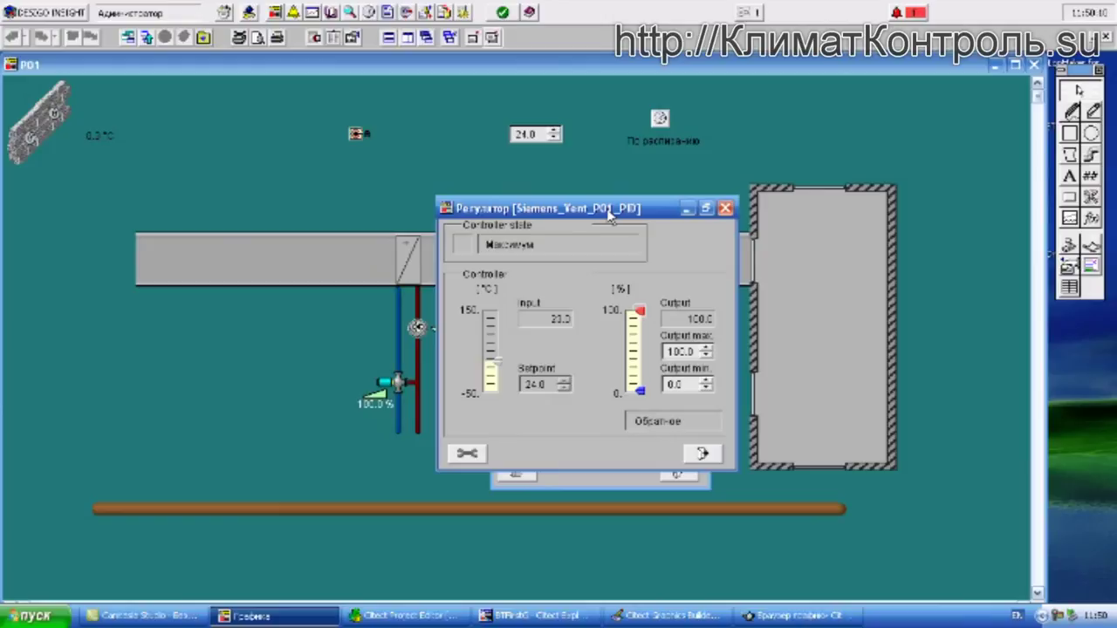
{"action": "left_click", "coordinate": [467, 452]}
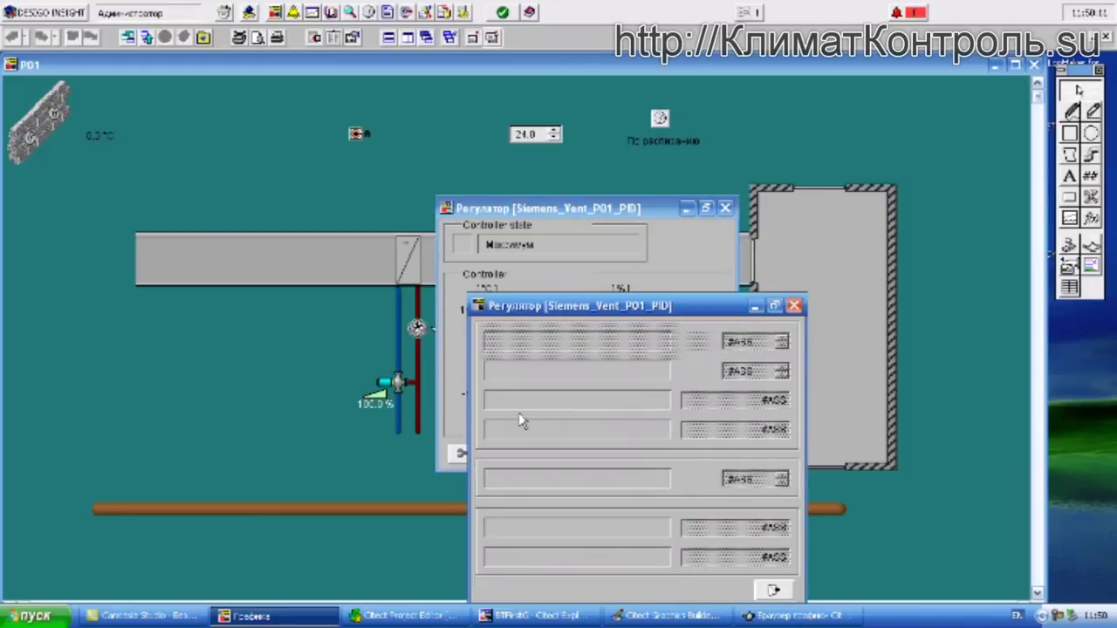
{"action": "left_click_drag", "start_coordinate": [643, 307], "coordinate": [608, 215]}
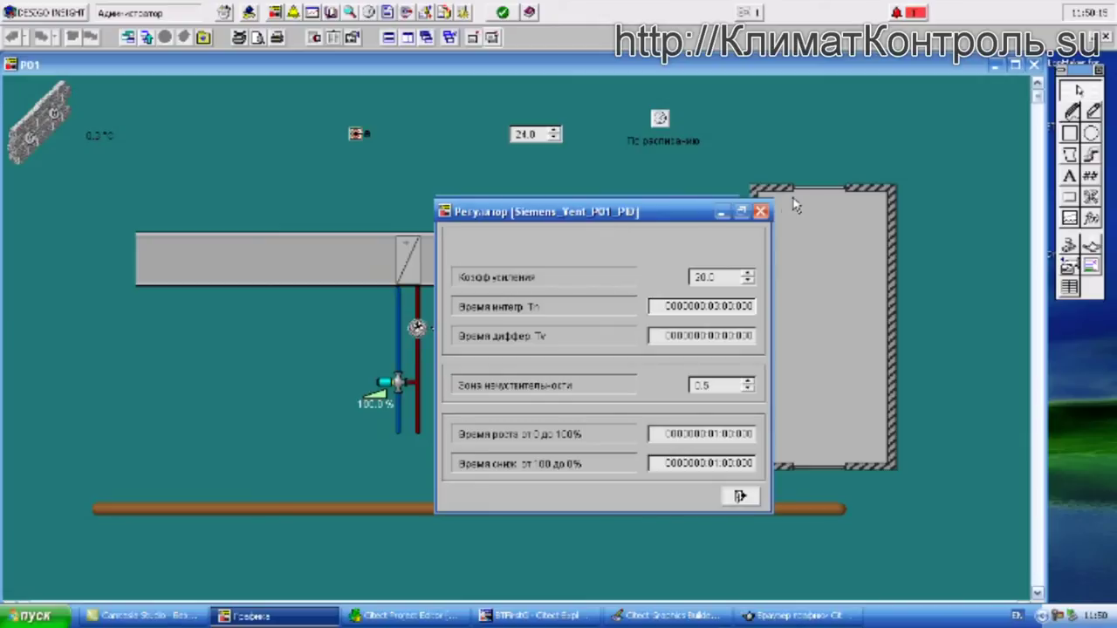
- Close the PID controller [Регулятор] window and the heating valve window
{"action": "left_click", "coordinate": [761, 213]}
{"action": "left_click", "coordinate": [735, 214]}
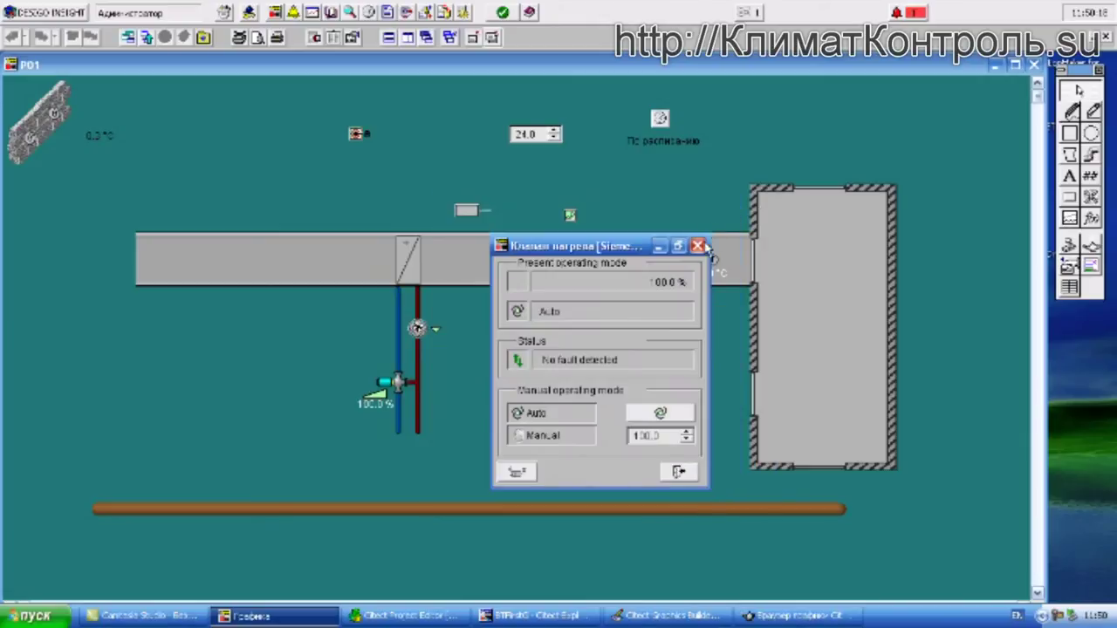
{"action": "left_click", "coordinate": [705, 218]}
- Open the circulation pump's operating window, check its priority array, and close the array
{"action": "left_click", "coordinate": [417, 327]}
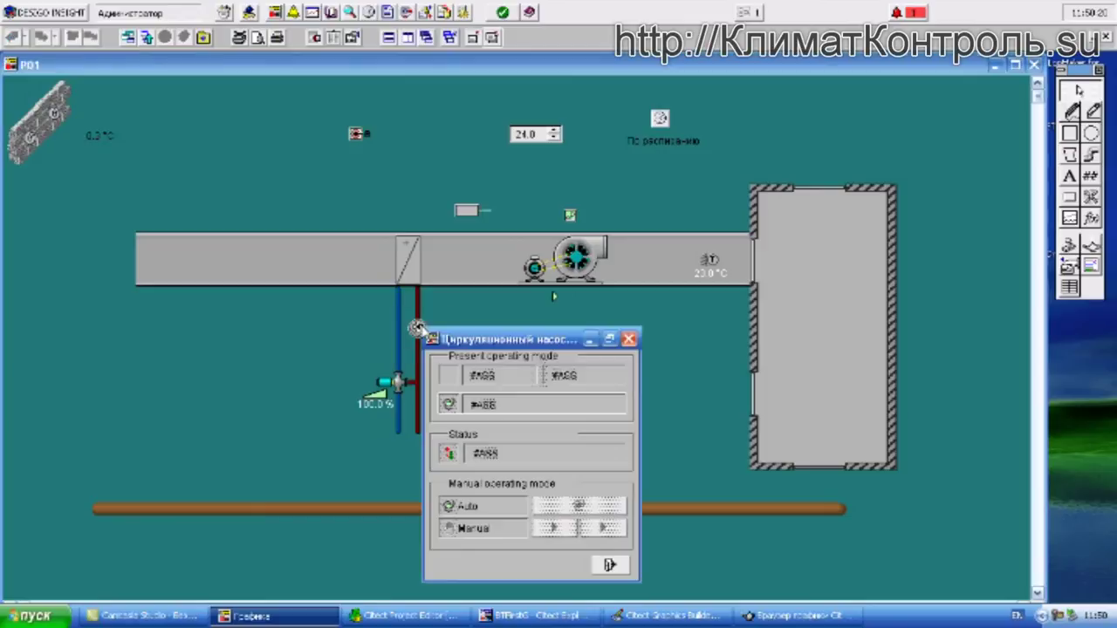
{"action": "left_click_drag", "start_coordinate": [525, 344], "coordinate": [510, 218]}
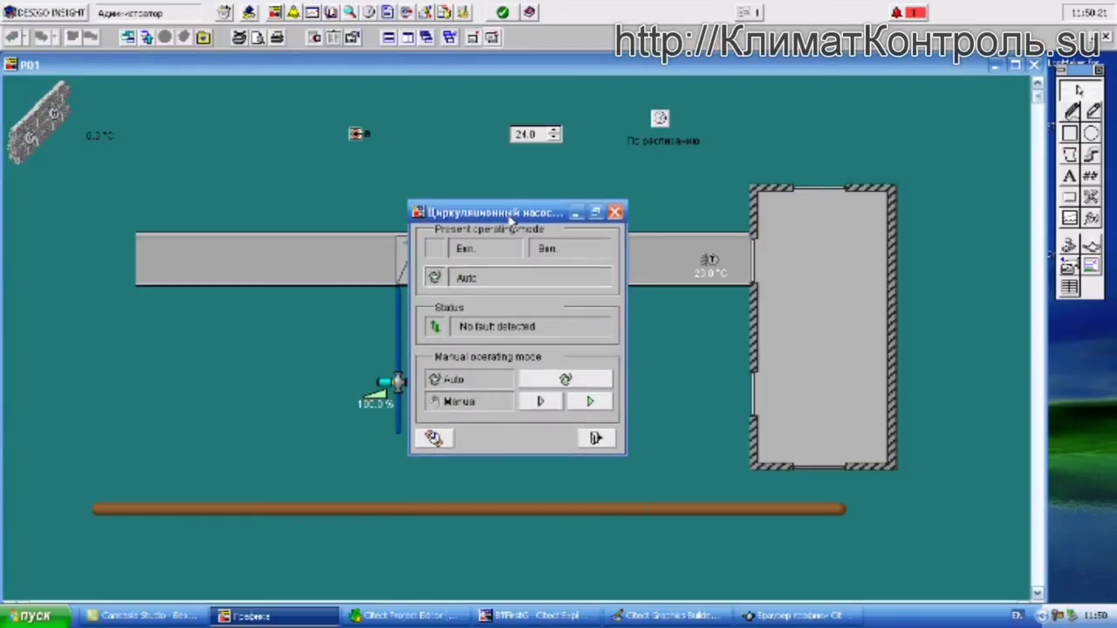
{"action": "left_click", "coordinate": [482, 279]}
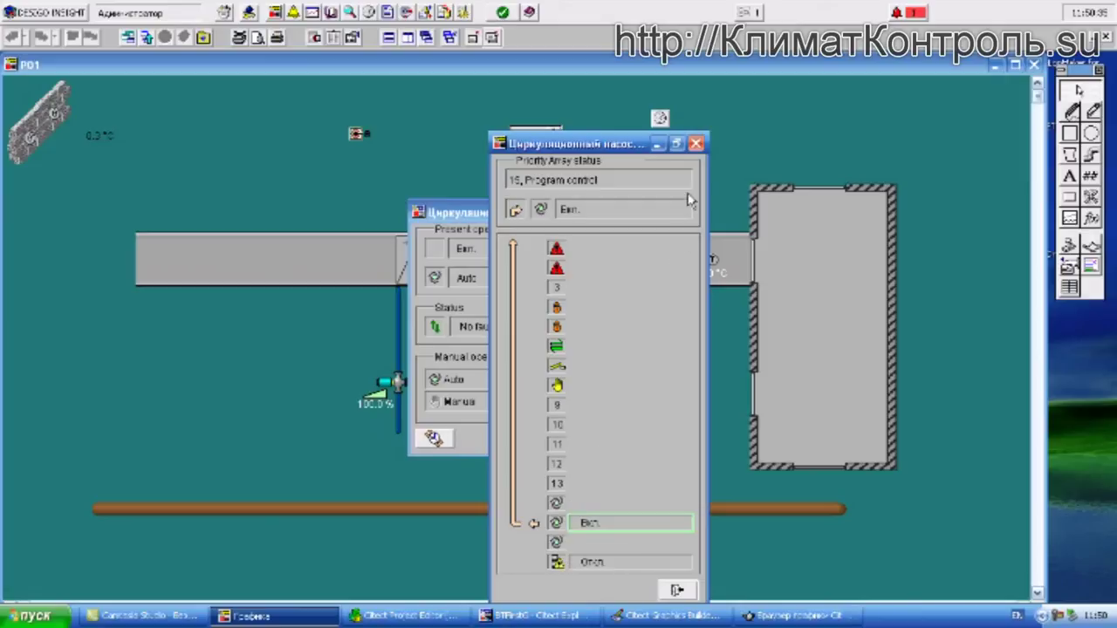
{"action": "left_click", "coordinate": [697, 144]}
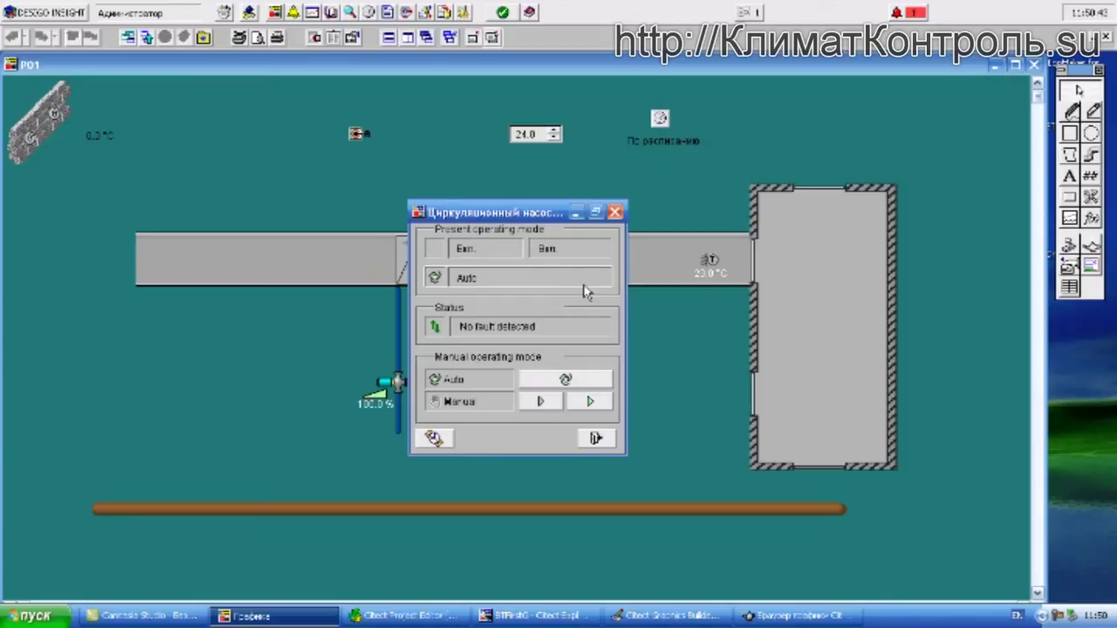
- View the circulation pump's Hours Counter with its run-hour limit and service date fields, and close the pump windows
{"action": "left_click", "coordinate": [432, 439]}
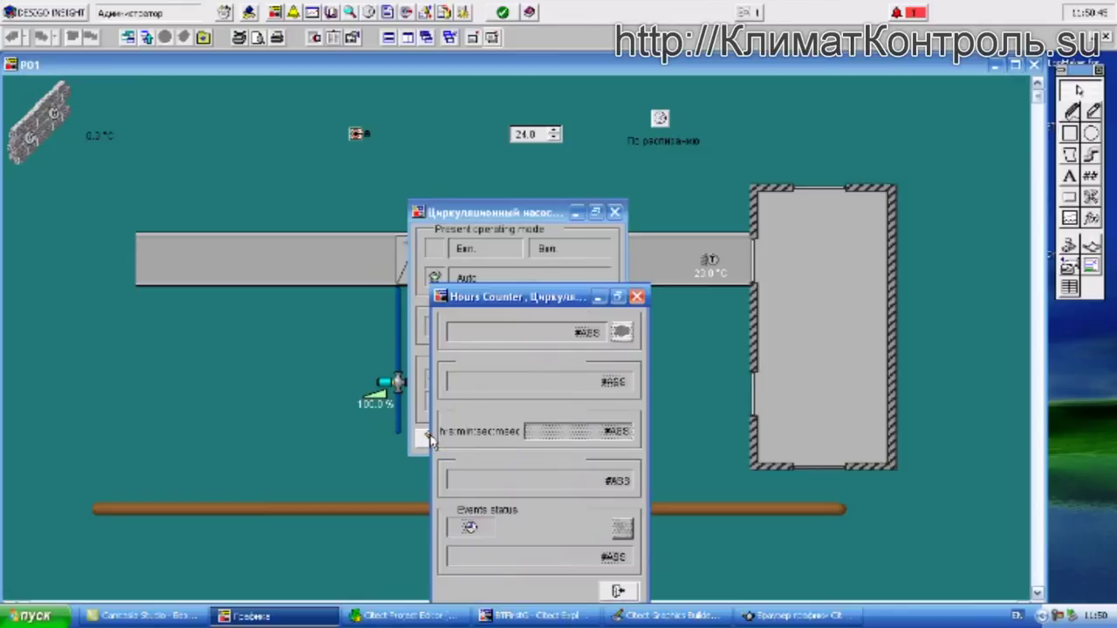
{"action": "left_click_drag", "start_coordinate": [552, 296], "coordinate": [527, 169]}
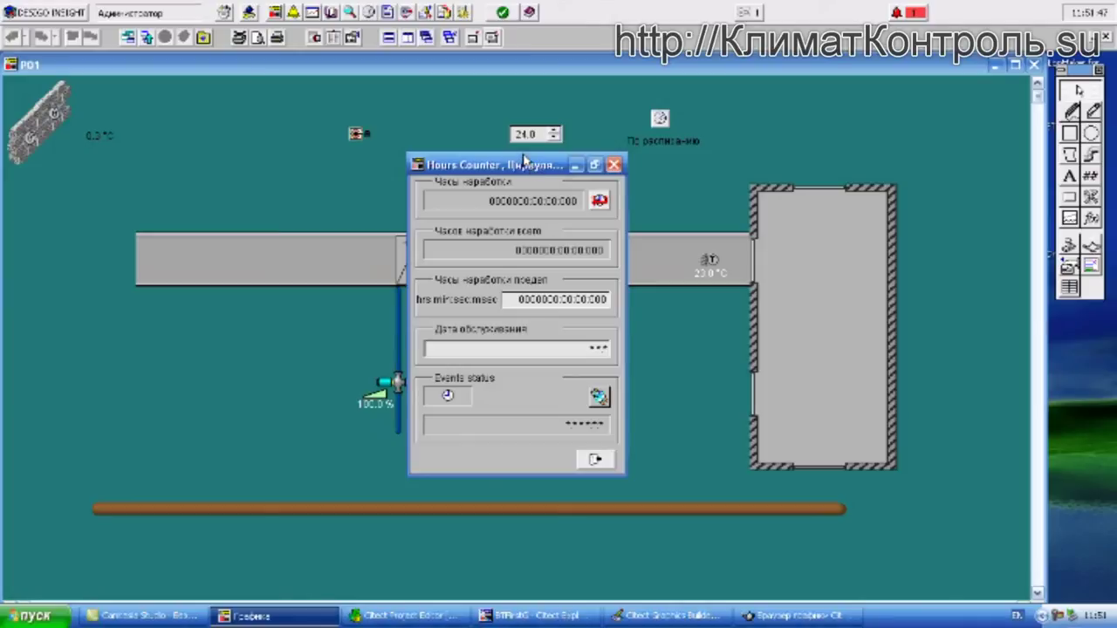
{"action": "left_click", "coordinate": [613, 166]}
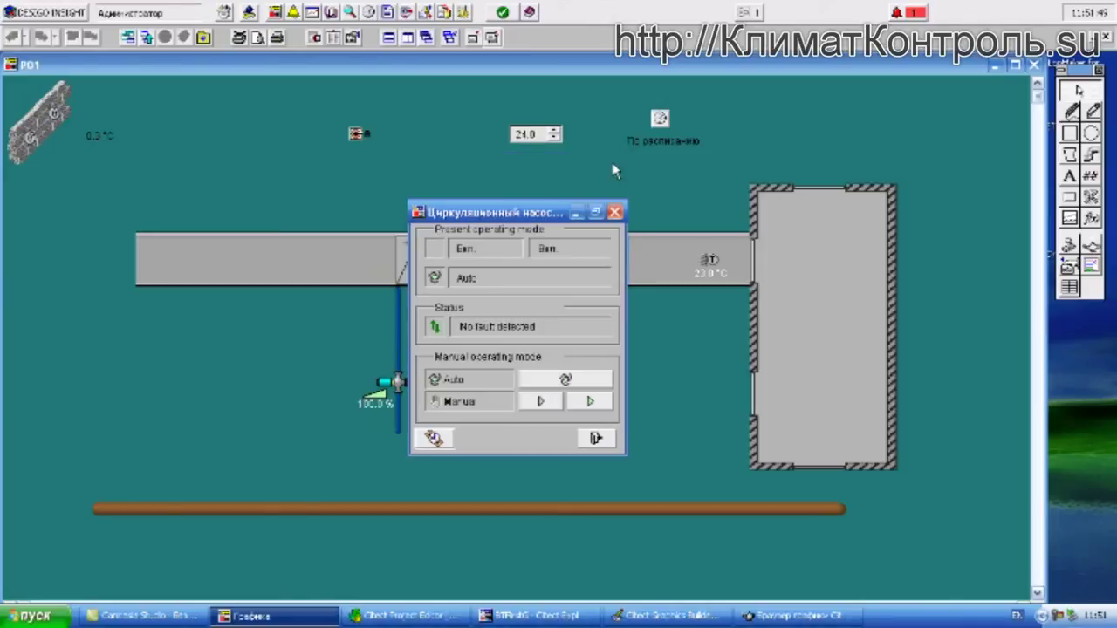
{"action": "left_click", "coordinate": [615, 213]}
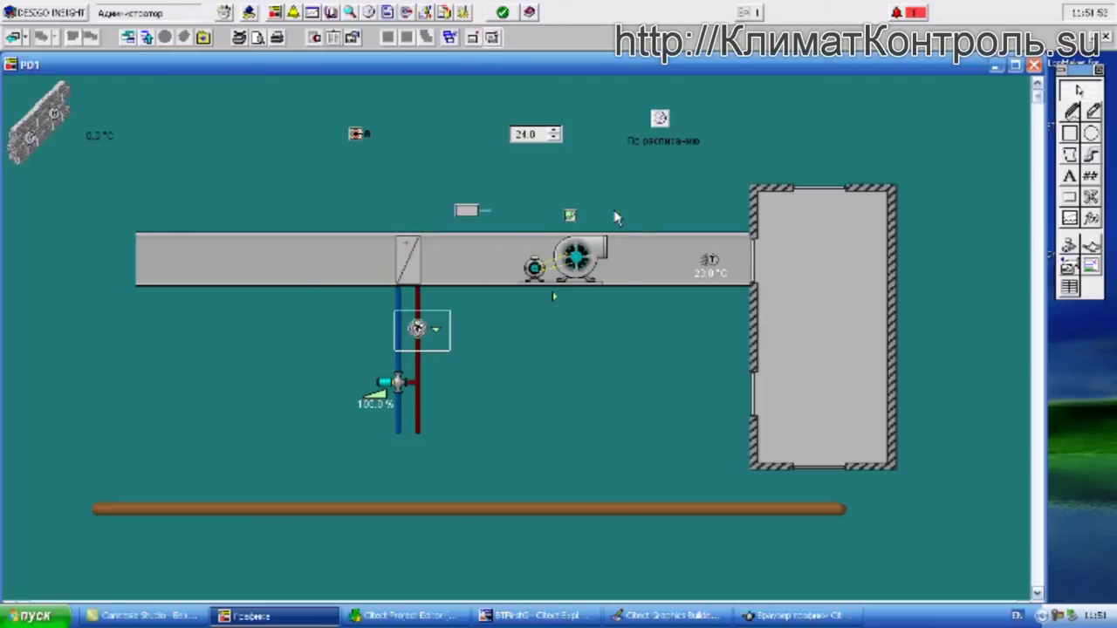
- Activate alarming for the supply air temperature sensor and close its window
{"action": "left_click", "coordinate": [709, 260]}
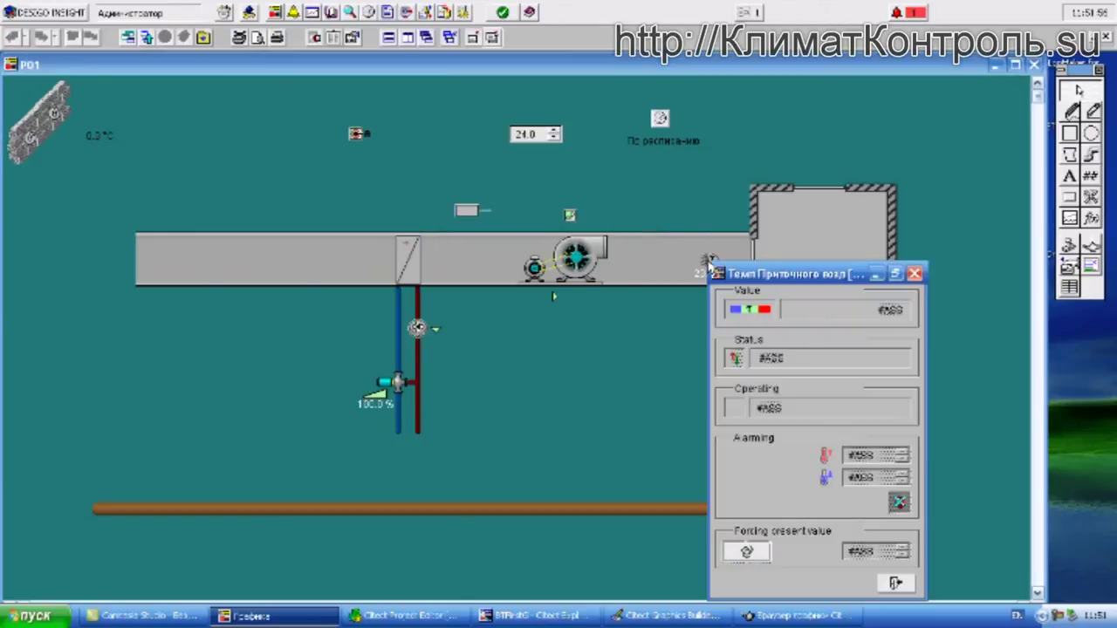
{"action": "left_click_drag", "start_coordinate": [796, 278], "coordinate": [490, 184]}
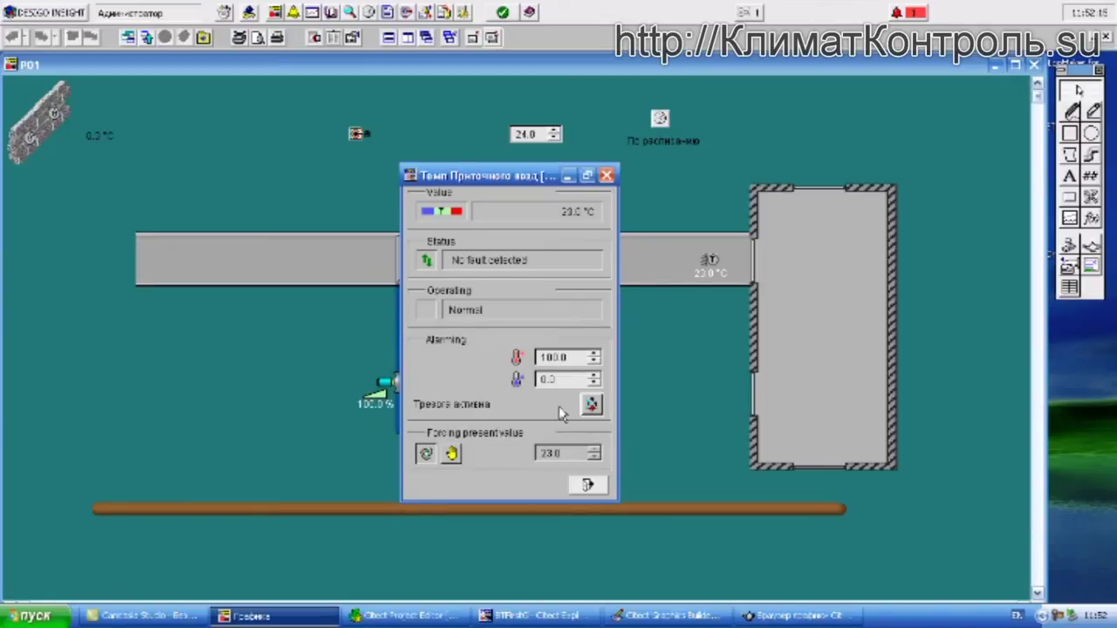
{"action": "left_click", "coordinate": [592, 405]}
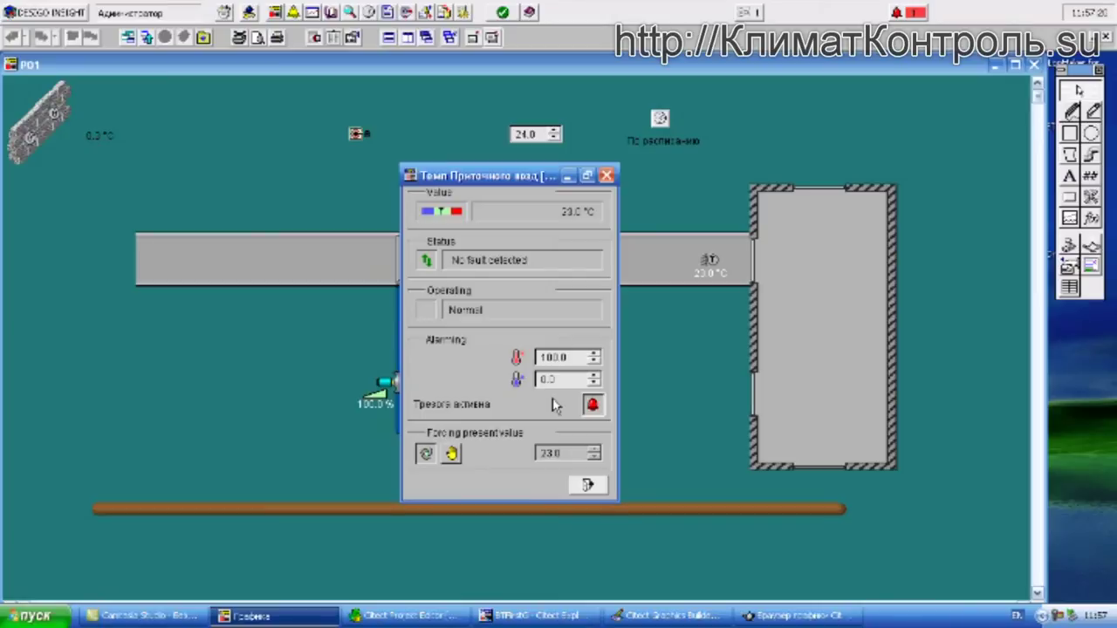
{"action": "left_click", "coordinate": [607, 177]}
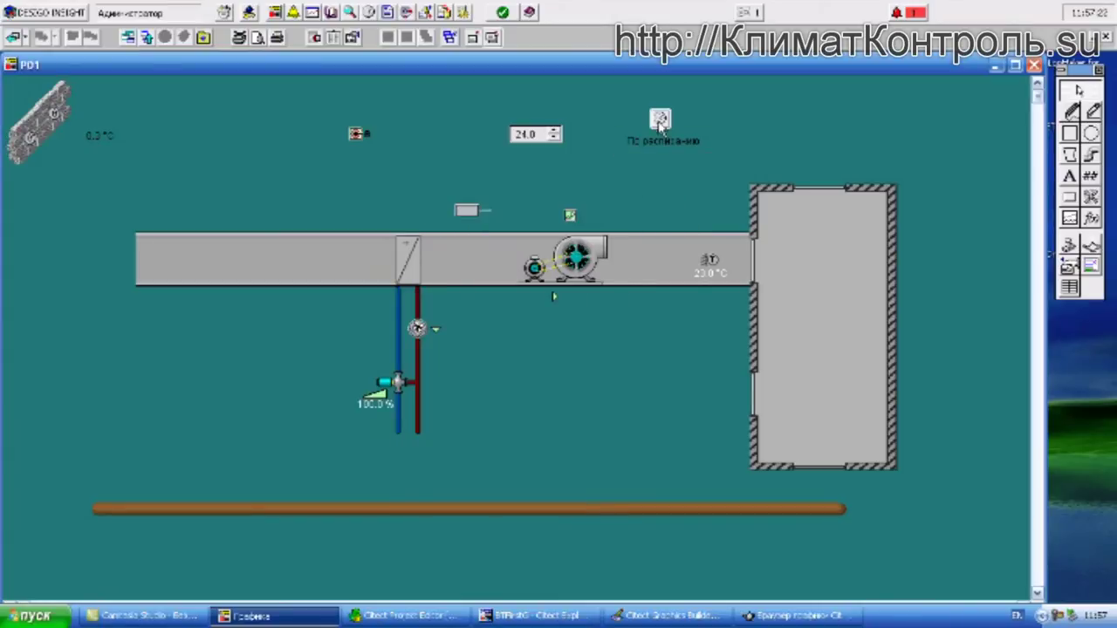
- Open the P01 schedule and add a Вкл. (on) exception period on Friday 10.06.2011 from 00:00 to about 08:00
{"action": "left_click", "coordinate": [491, 161]}
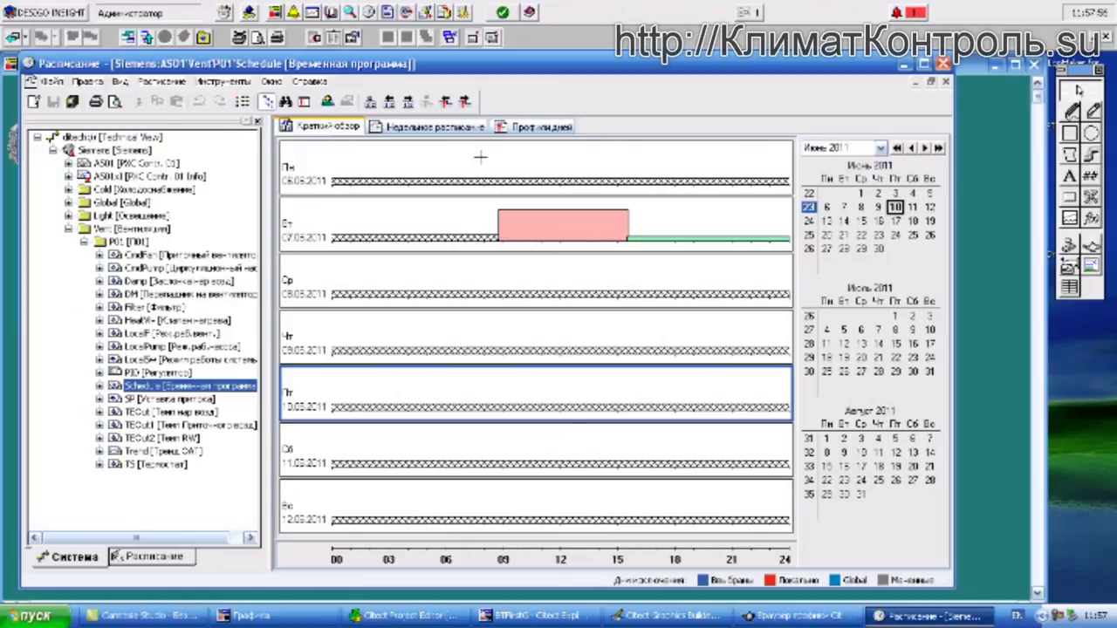
{"action": "mouse_move", "coordinate": [411, 168]}
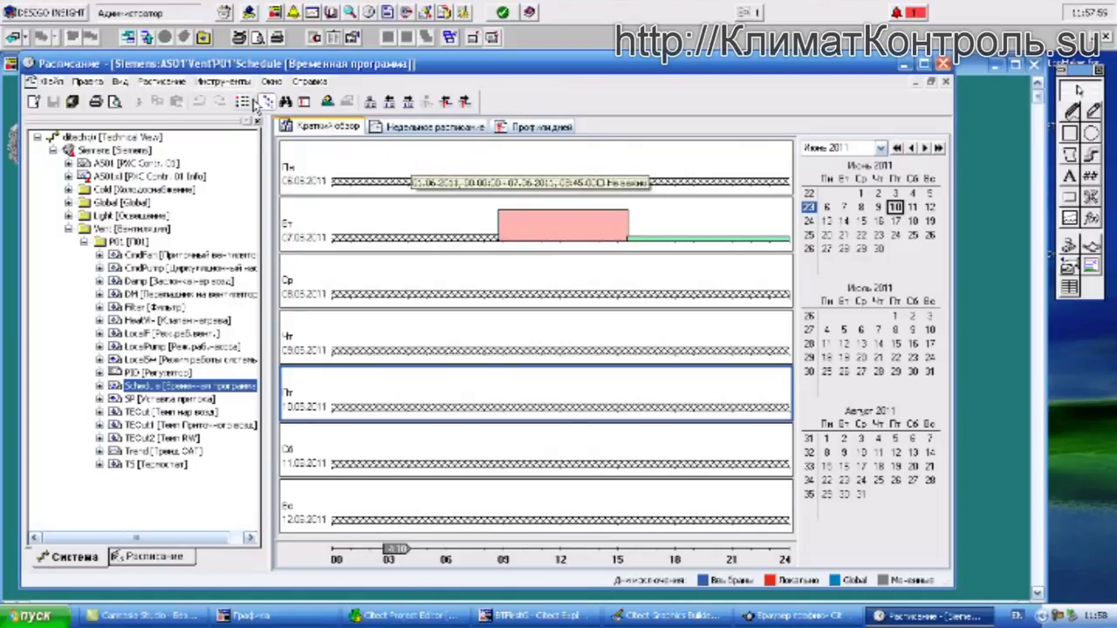
{"action": "left_click", "coordinate": [244, 105]}
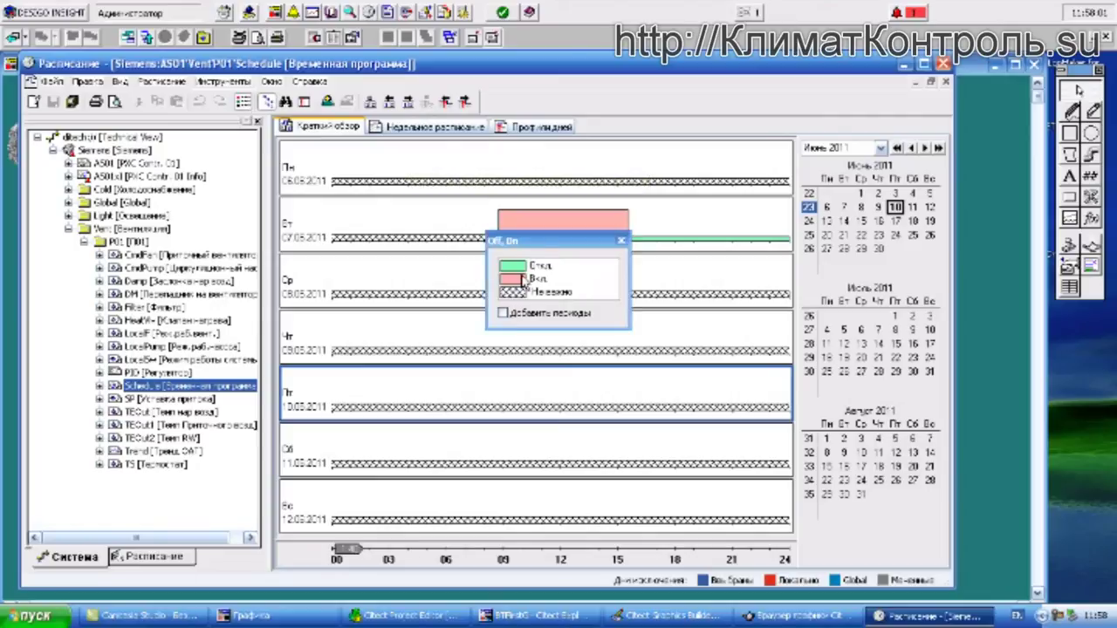
{"action": "left_click", "coordinate": [504, 312]}
{"action": "left_click_drag", "start_coordinate": [539, 244], "coordinate": [650, 171]}
{"action": "left_click", "coordinate": [625, 206]}
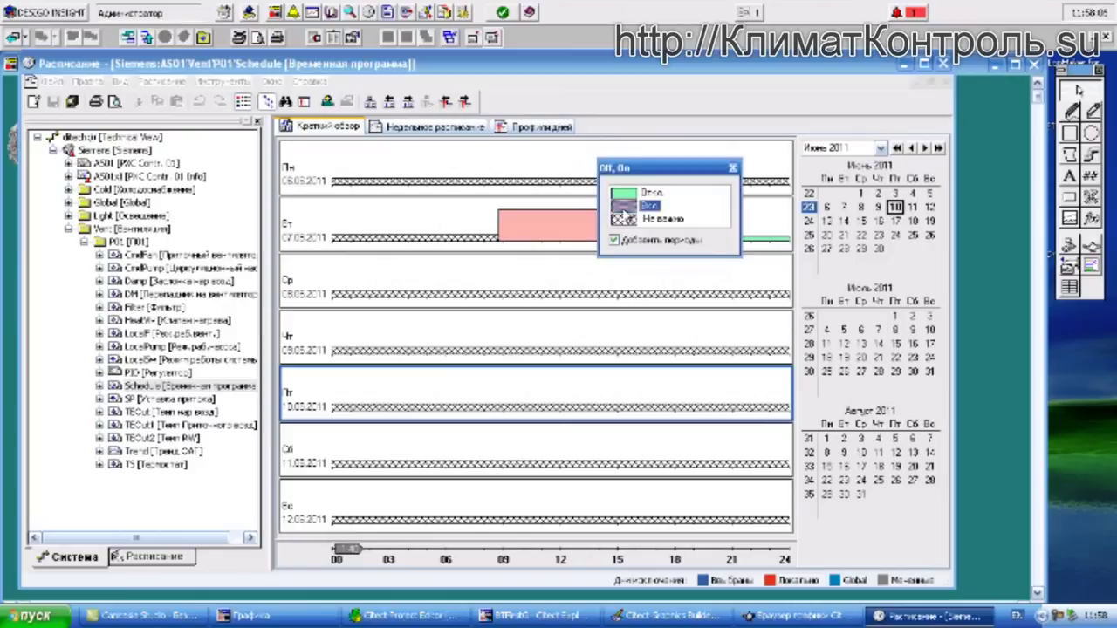
{"action": "left_click_drag", "start_coordinate": [339, 415], "coordinate": [491, 418]}
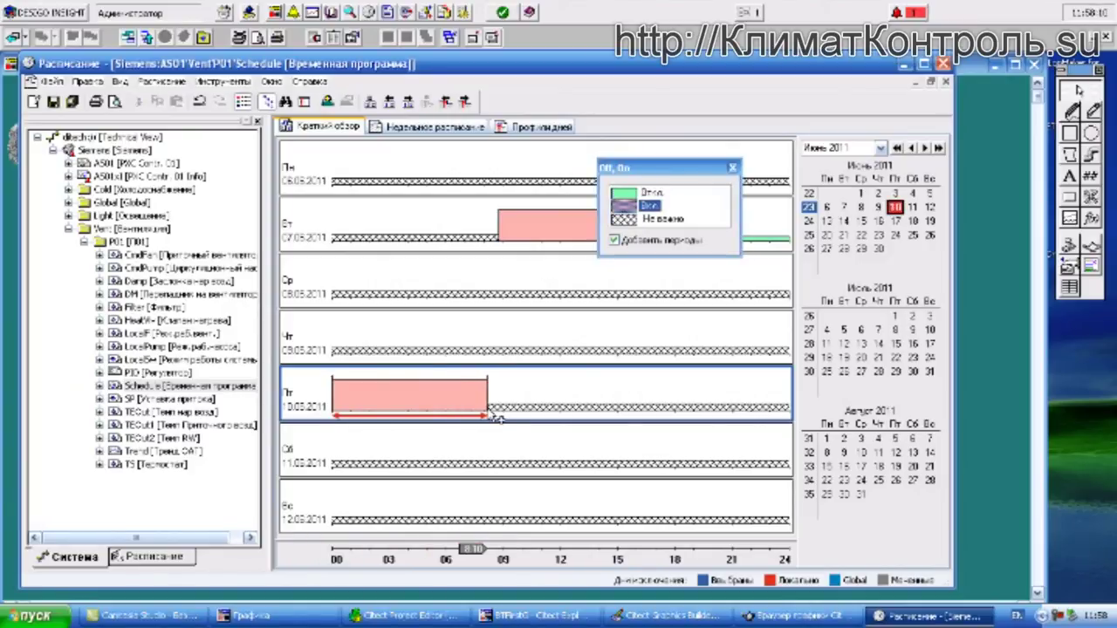
- Add an Откл. (off) period on Friday 10.06.2011 from about 08:00 to about 17:00, and turn off adding periods
{"action": "left_click", "coordinate": [637, 194]}
{"action": "left_click_drag", "start_coordinate": [486, 416], "coordinate": [663, 417]}
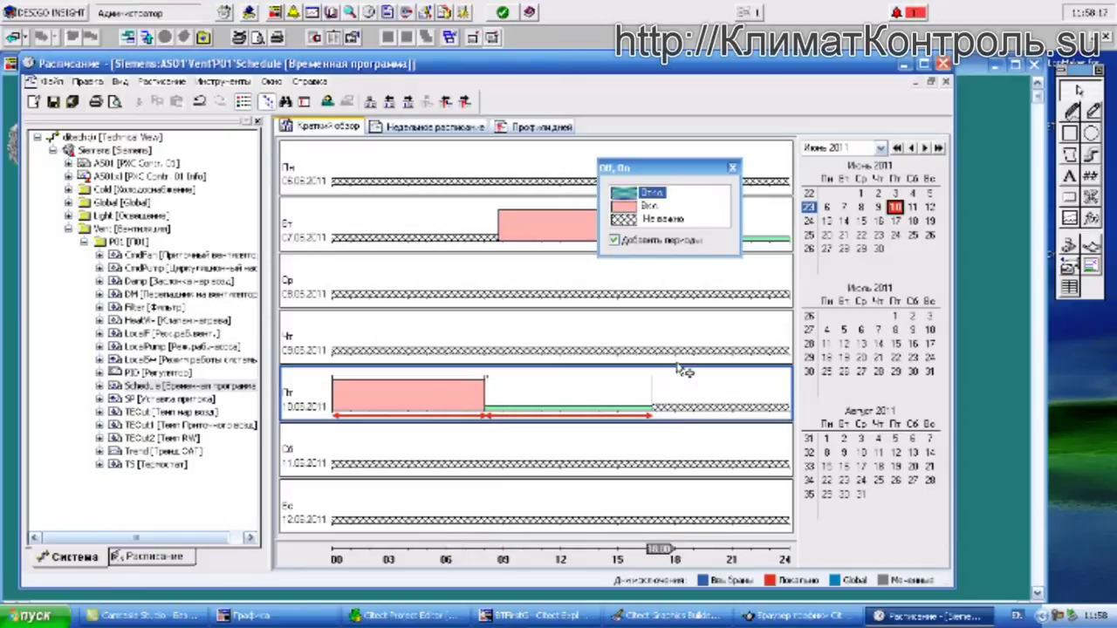
{"action": "left_click", "coordinate": [615, 240]}
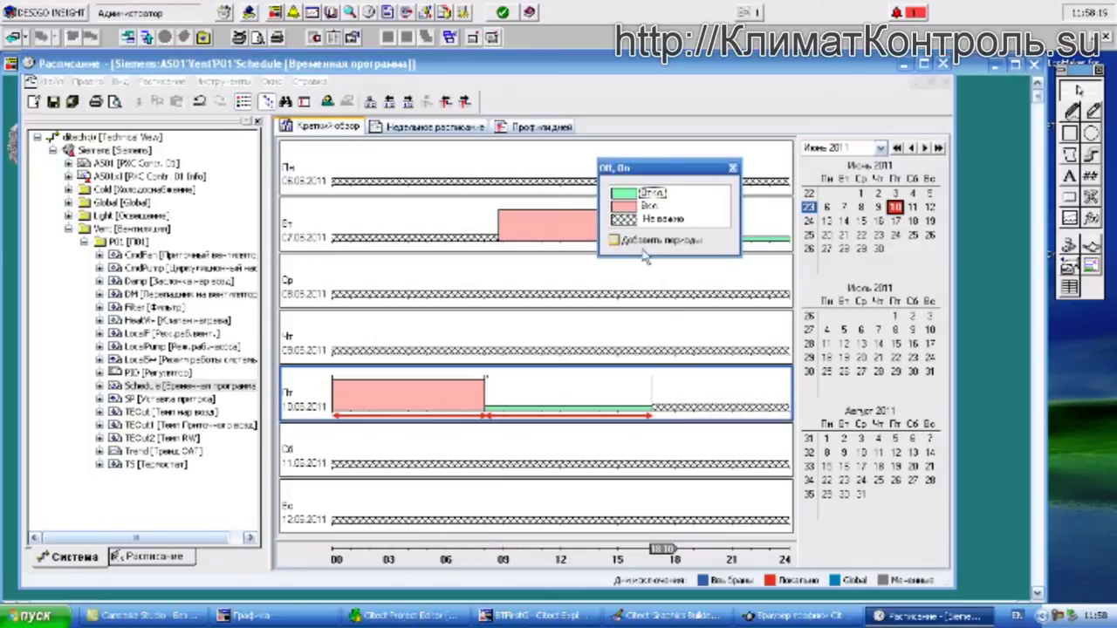
{"action": "left_click", "coordinate": [712, 390]}
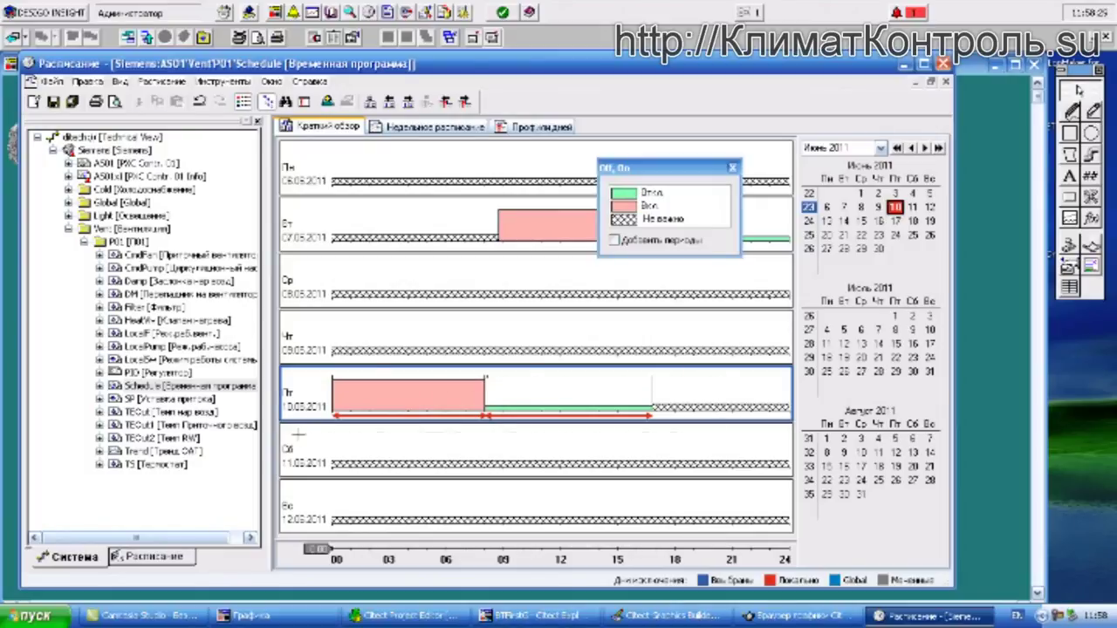
{"action": "right_click", "coordinate": [389, 387]}
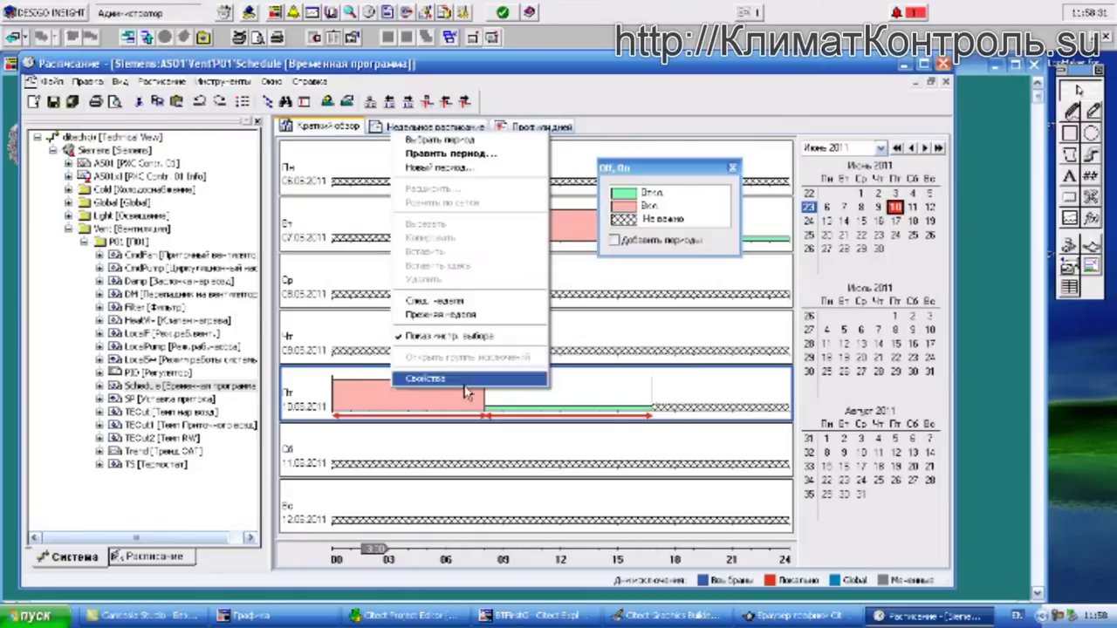
{"action": "left_click", "coordinate": [733, 382]}
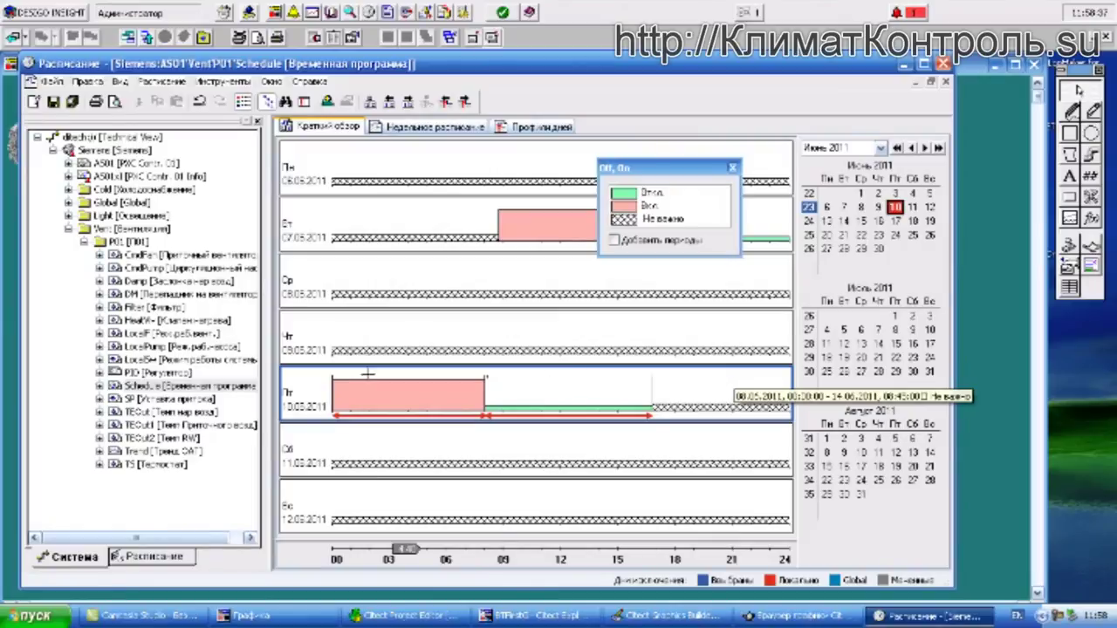
{"action": "right_click", "coordinate": [303, 382]}
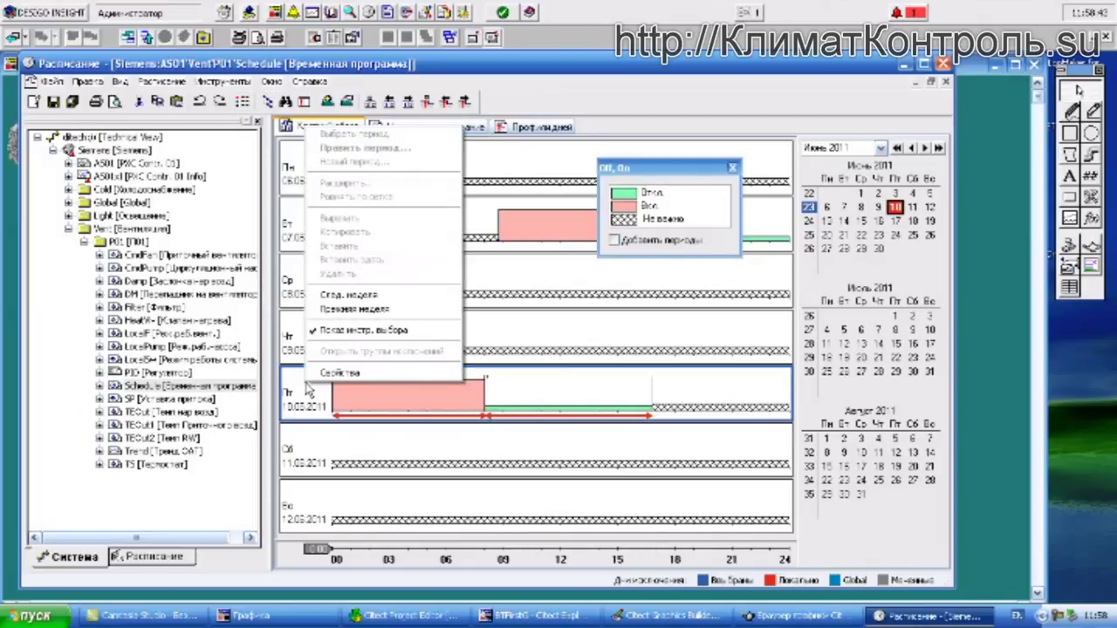
{"action": "left_click", "coordinate": [297, 386]}
{"action": "left_click", "coordinate": [314, 330]}
{"action": "left_click", "coordinate": [306, 381]}
{"action": "right_click", "coordinate": [306, 386]}
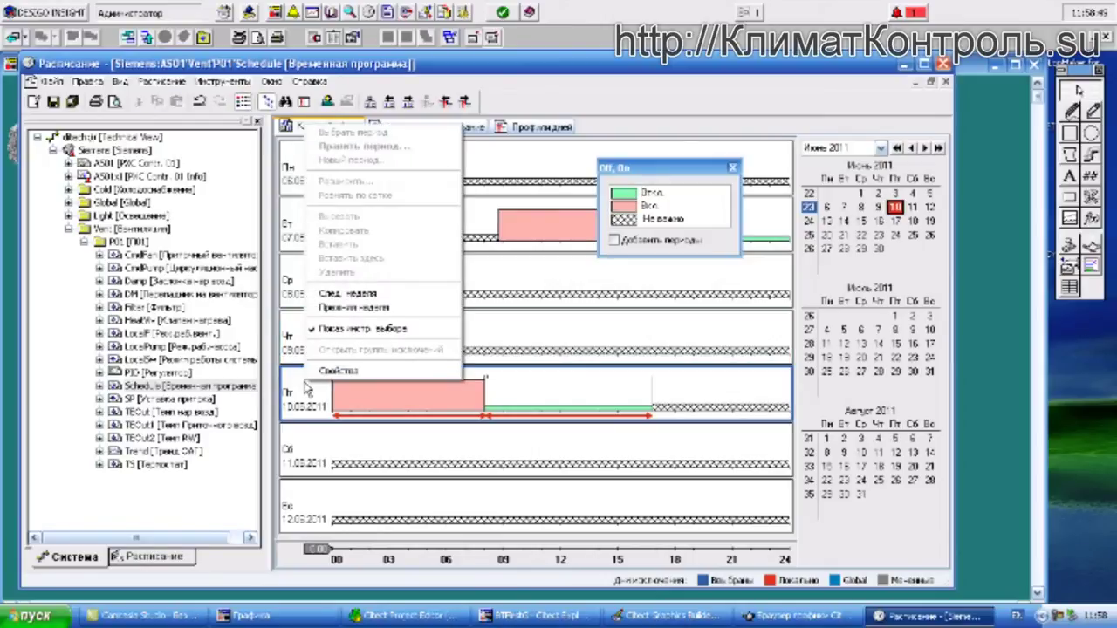
- Close the Off, On value palette and select Friday's exception periods in the overview
{"action": "left_click", "coordinate": [732, 168]}
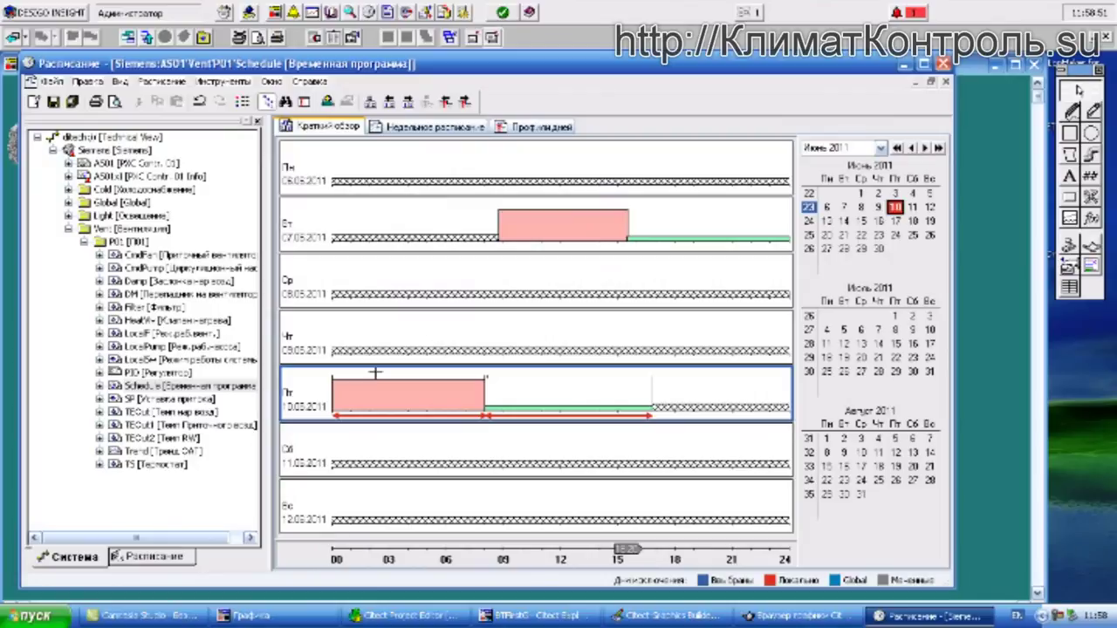
{"action": "left_click", "coordinate": [310, 334]}
{"action": "left_click", "coordinate": [297, 285]}
{"action": "right_click", "coordinate": [300, 390]}
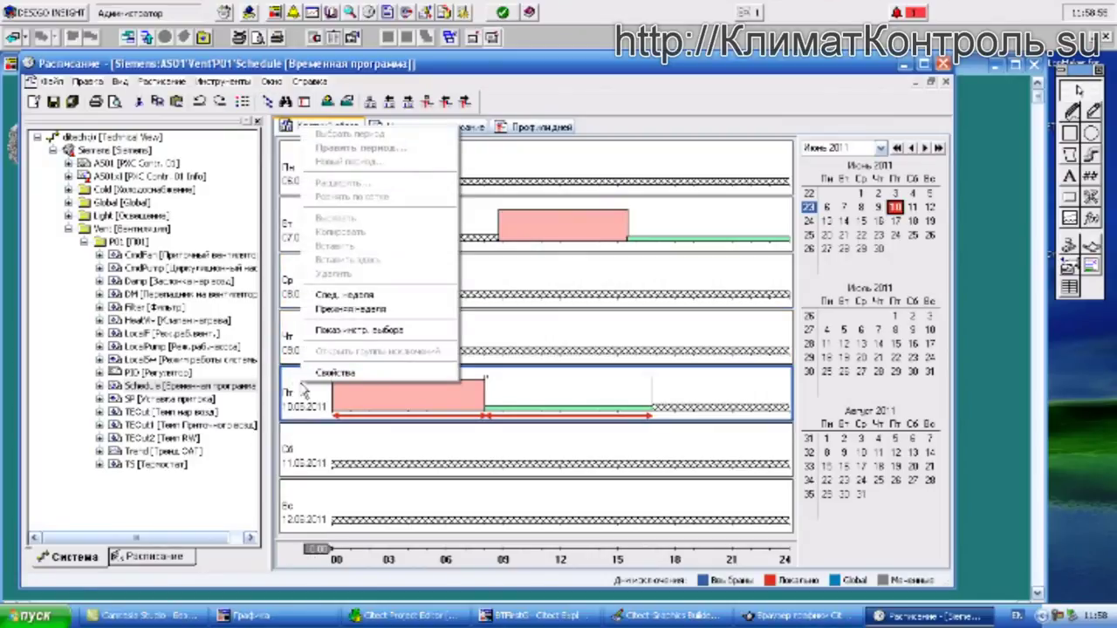
{"action": "left_click", "coordinate": [303, 390]}
{"action": "right_click", "coordinate": [355, 399]}
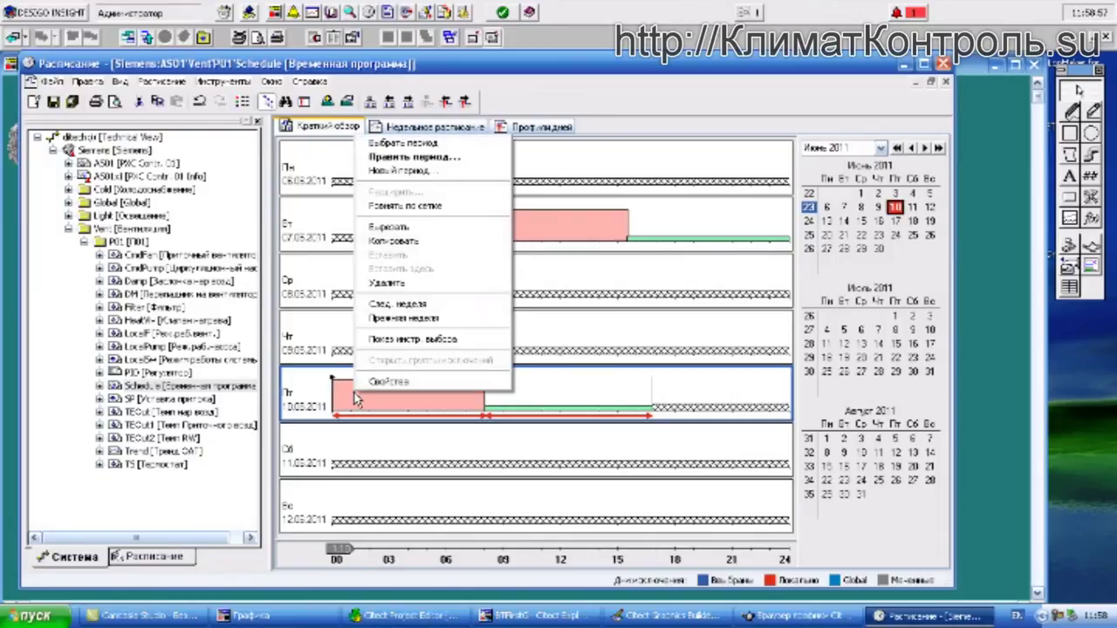
{"action": "mouse_move", "coordinate": [305, 381]}
{"action": "left_mouse_down"}
{"action": "mouse_move", "coordinate": [756, 402]}
{"action": "mouse_move", "coordinate": [815, 423]}
{"action": "mouse_move", "coordinate": [672, 387]}
{"action": "left_mouse_up"}
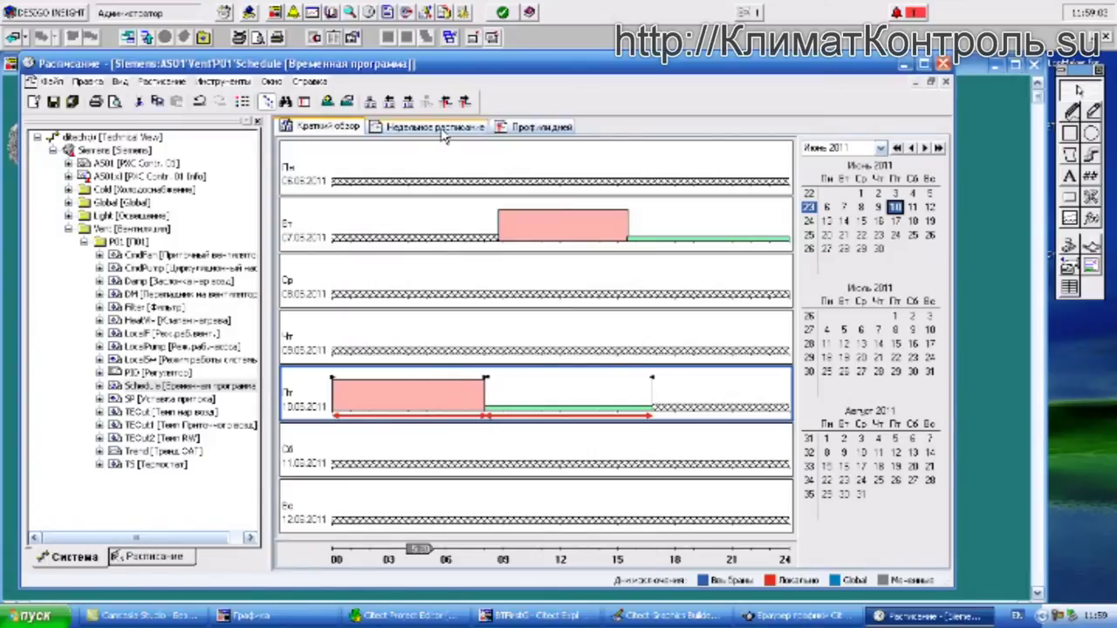
- Show the weekly schedule [Недельное расписание] and copy Tuesday's periods
{"action": "left_click", "coordinate": [442, 127]}
{"action": "left_click", "coordinate": [447, 232]}
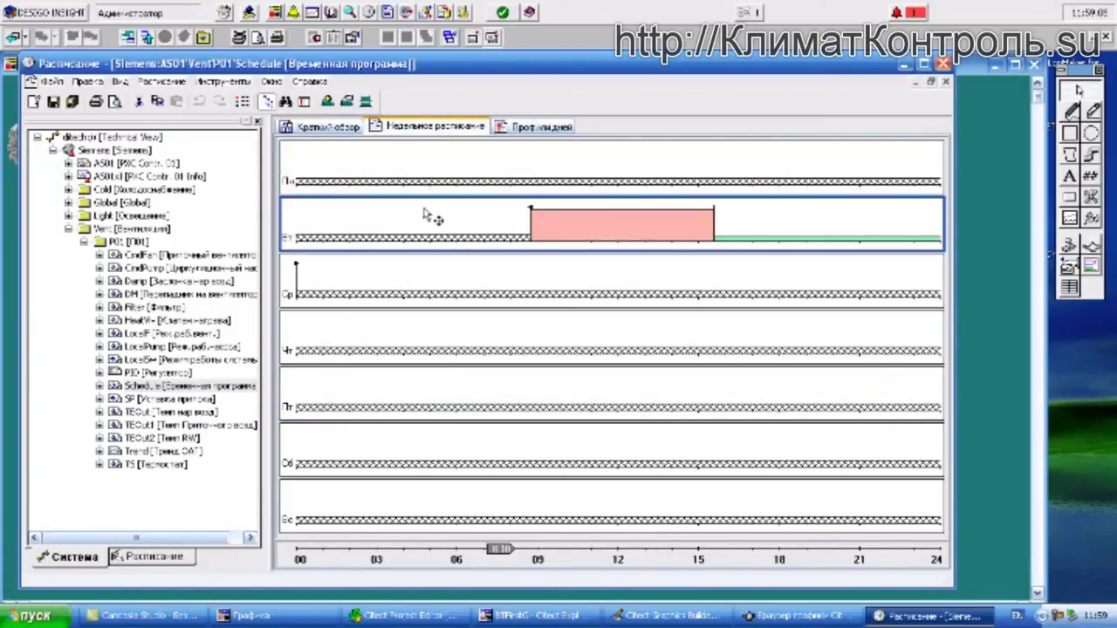
{"action": "right_click", "coordinate": [389, 229]}
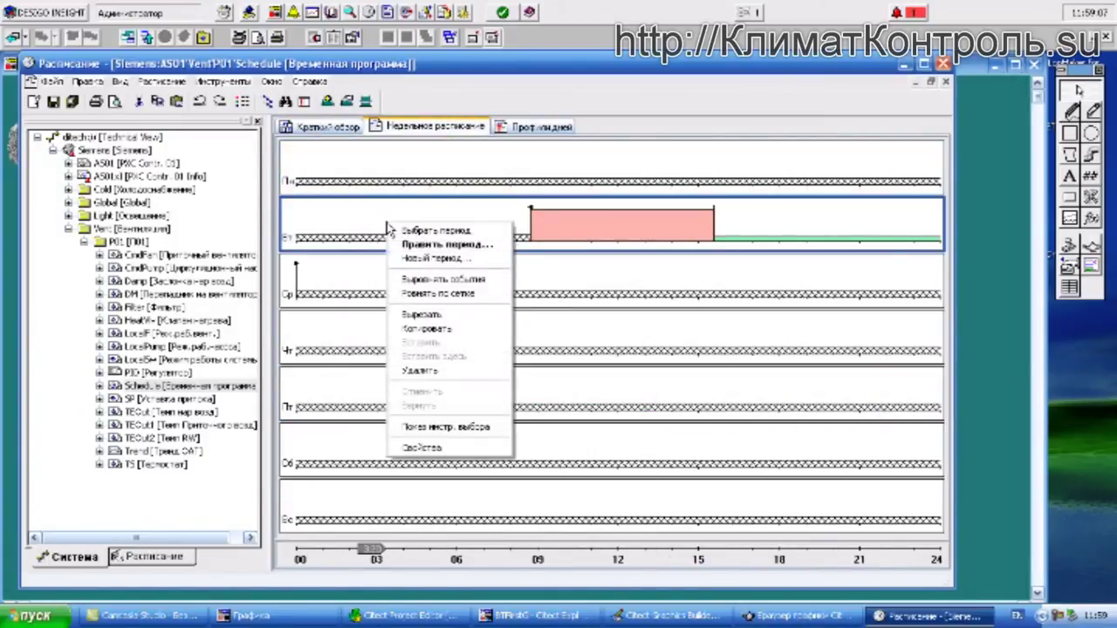
{"action": "left_click", "coordinate": [427, 328]}
- Try to paste the copied Tuesday periods into Wednesday of the weekly schedule
{"action": "right_click", "coordinate": [317, 274]}
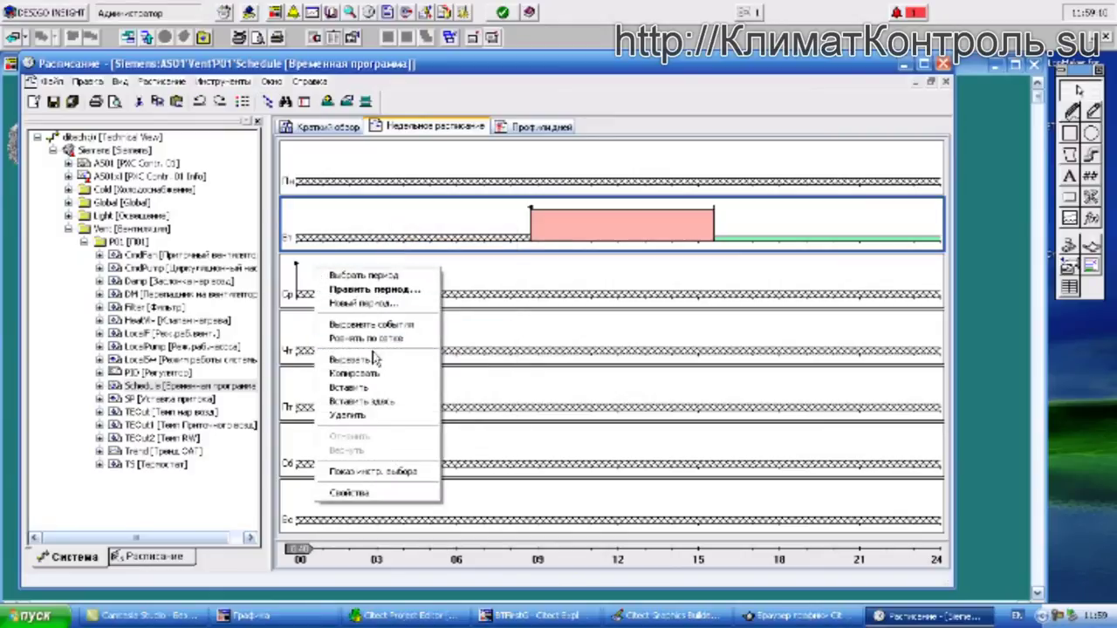
{"action": "left_click", "coordinate": [377, 387]}
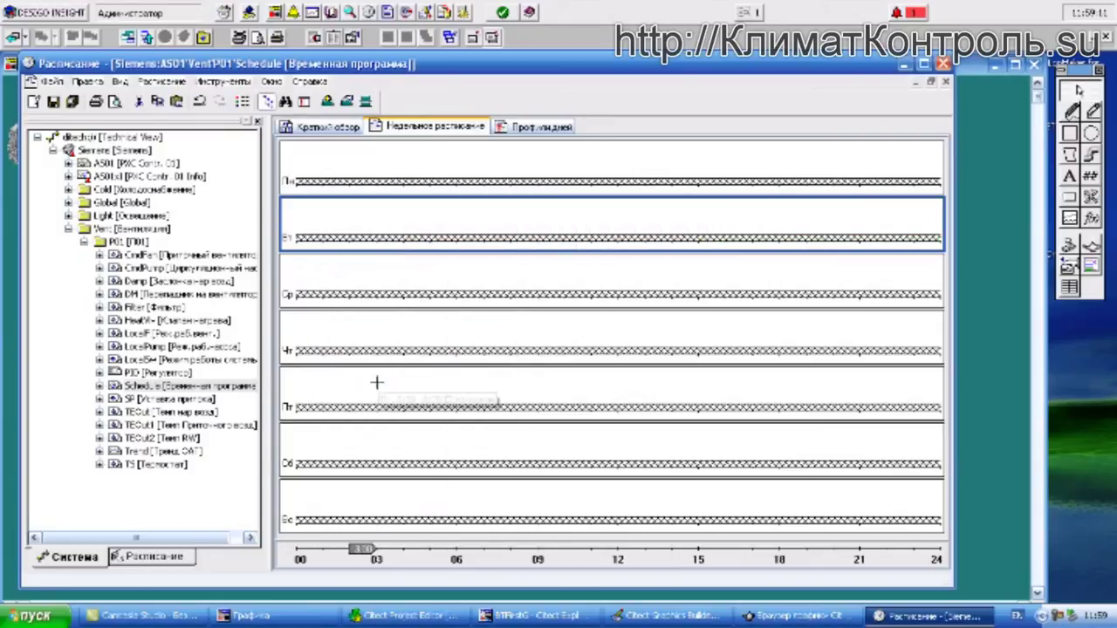
{"action": "left_click", "coordinate": [374, 278]}
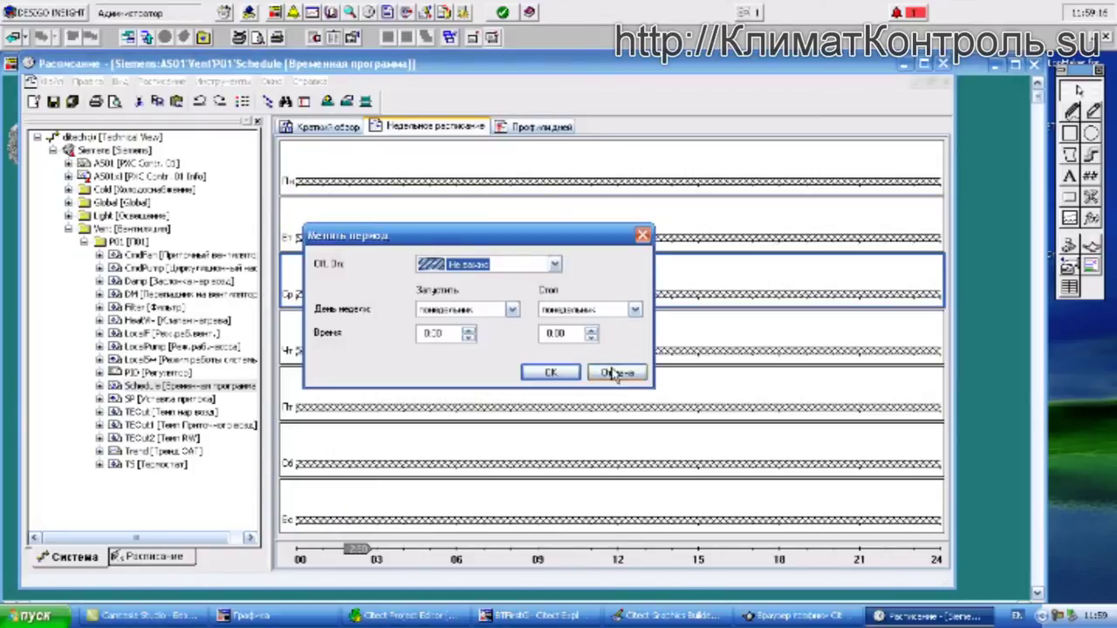
{"action": "left_click", "coordinate": [615, 373]}
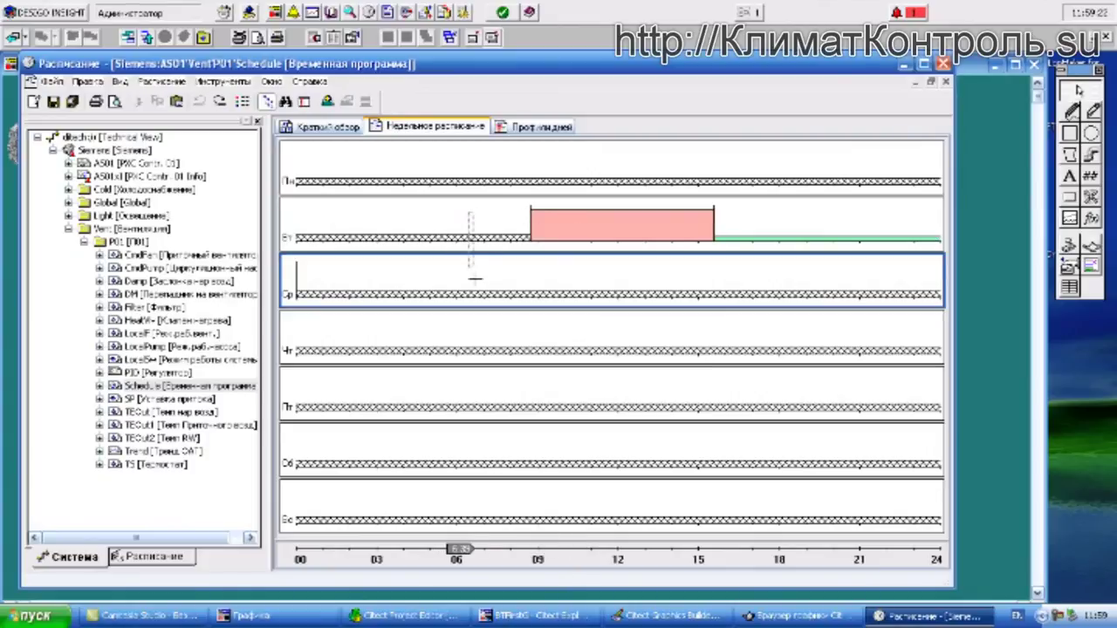
- Cut Tuesday's periods from the weekly schedule and paste them back into Tuesday
{"action": "left_click", "coordinate": [475, 231]}
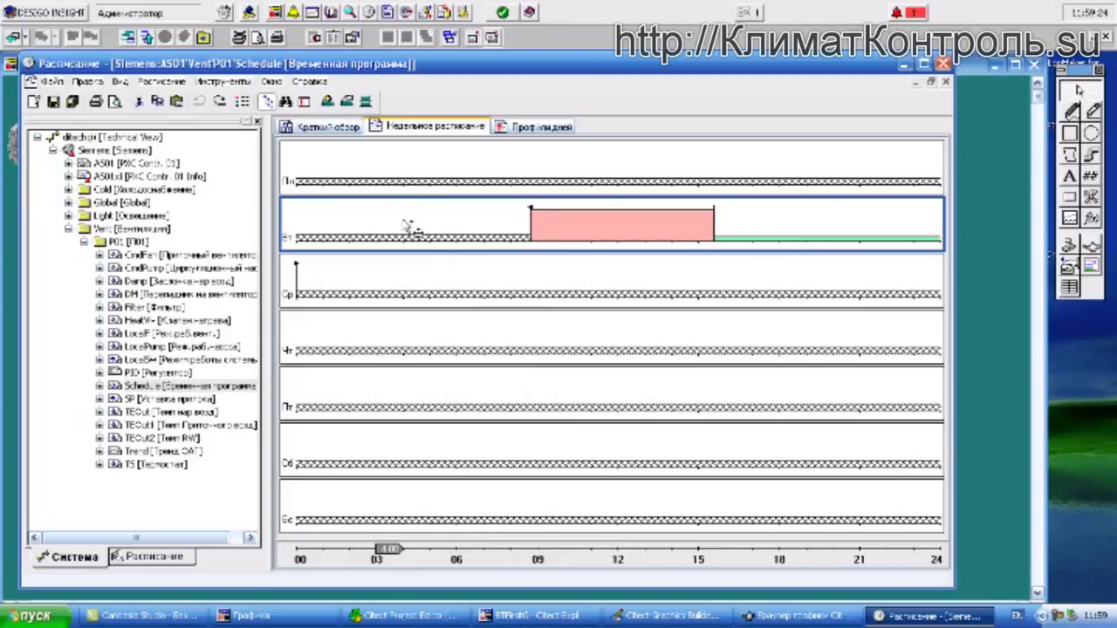
{"action": "key", "text": "ctrl+x"}
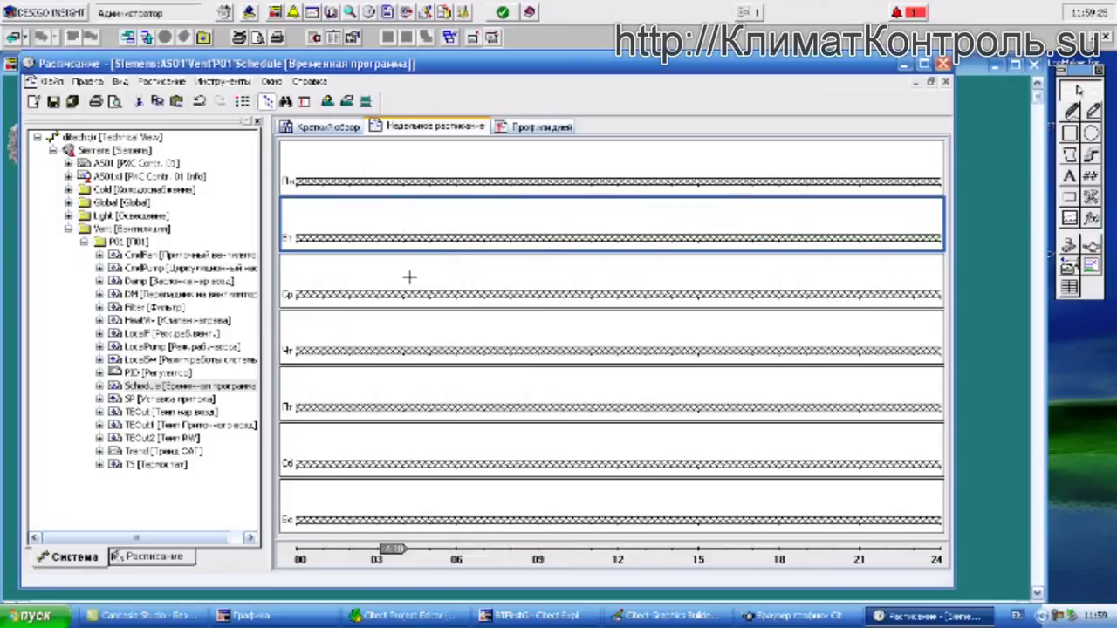
{"action": "key", "text": "ctrl+v"}
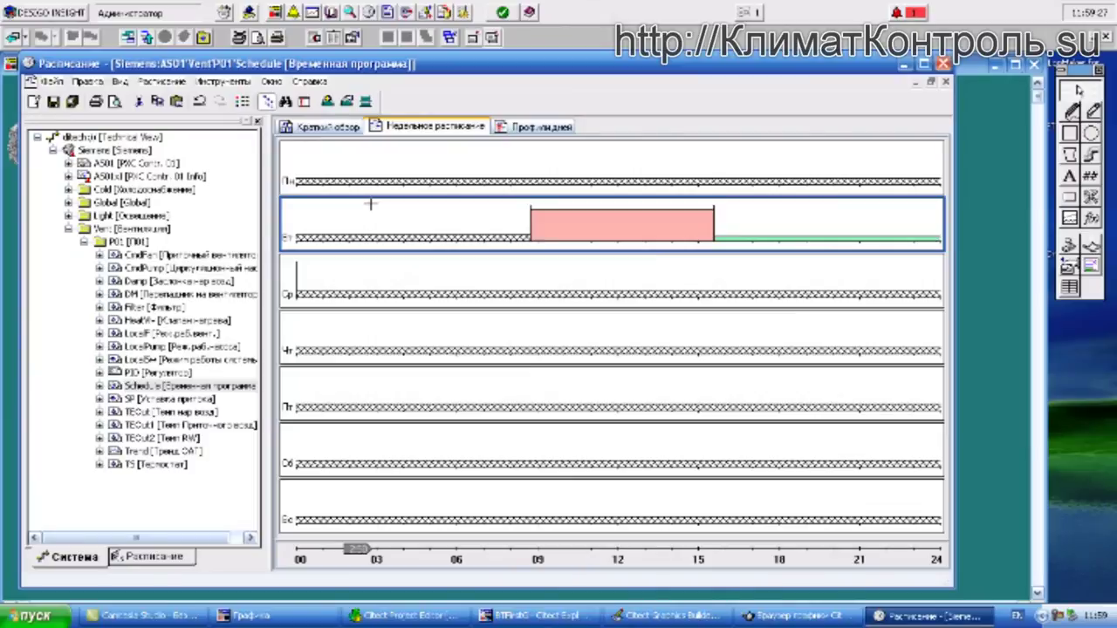
- Try to move Tuesday's selected period straight onto Wednesday, and undo the attempt
{"action": "left_click", "coordinate": [317, 154]}
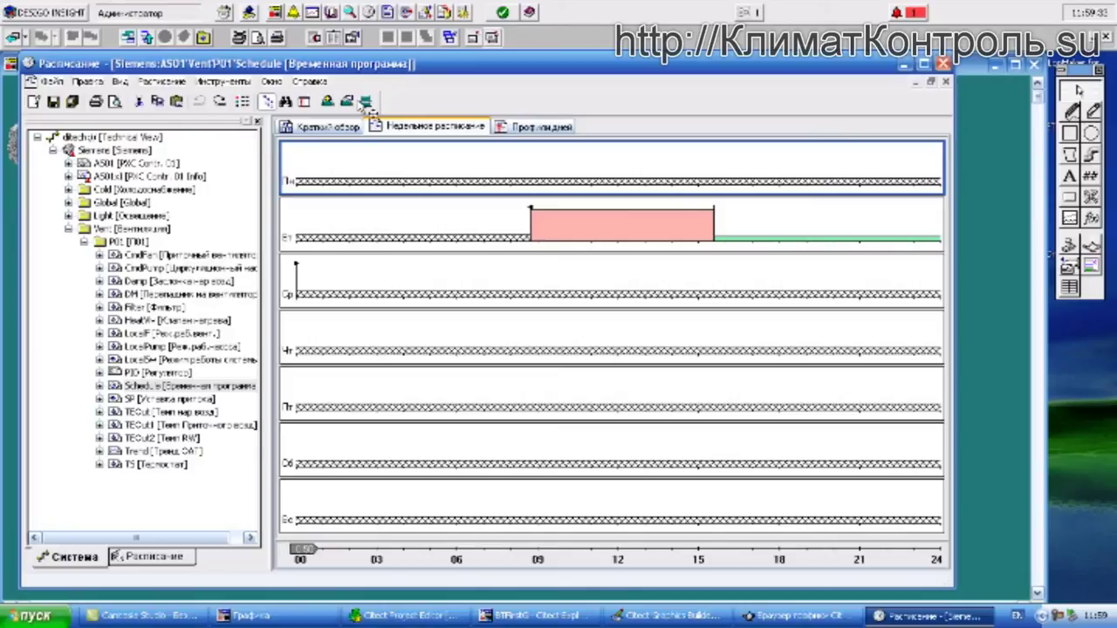
{"action": "left_click", "coordinate": [423, 225]}
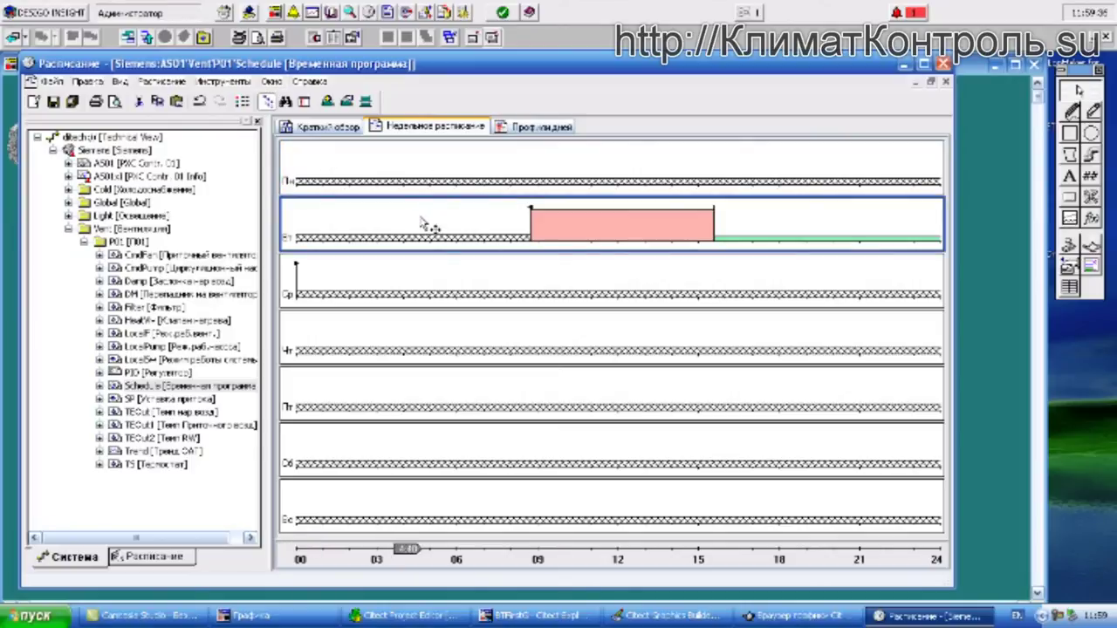
{"action": "mouse_move", "coordinate": [422, 223]}
{"action": "left_mouse_down"}
{"action": "mouse_move", "coordinate": [425, 281]}
{"action": "mouse_move", "coordinate": [428, 267]}
{"action": "left_mouse_up"}
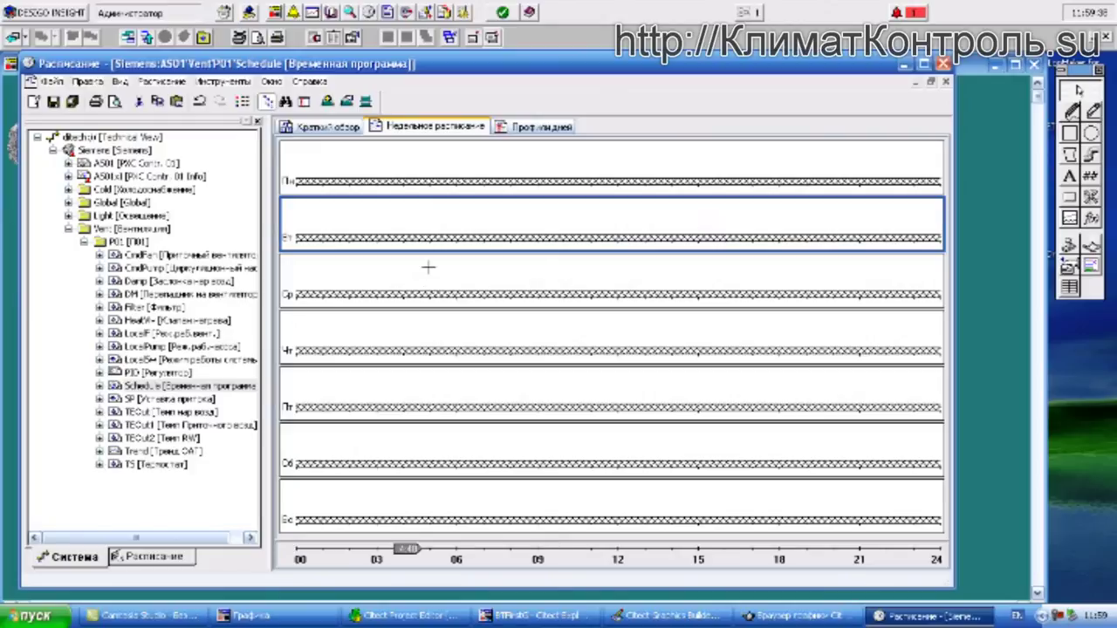
{"action": "key", "text": "ctrl+z"}
- Copy Tuesday's period again and try to insert it into Wednesday with both Вставить and Вставить здесь
{"action": "right_click", "coordinate": [390, 227]}
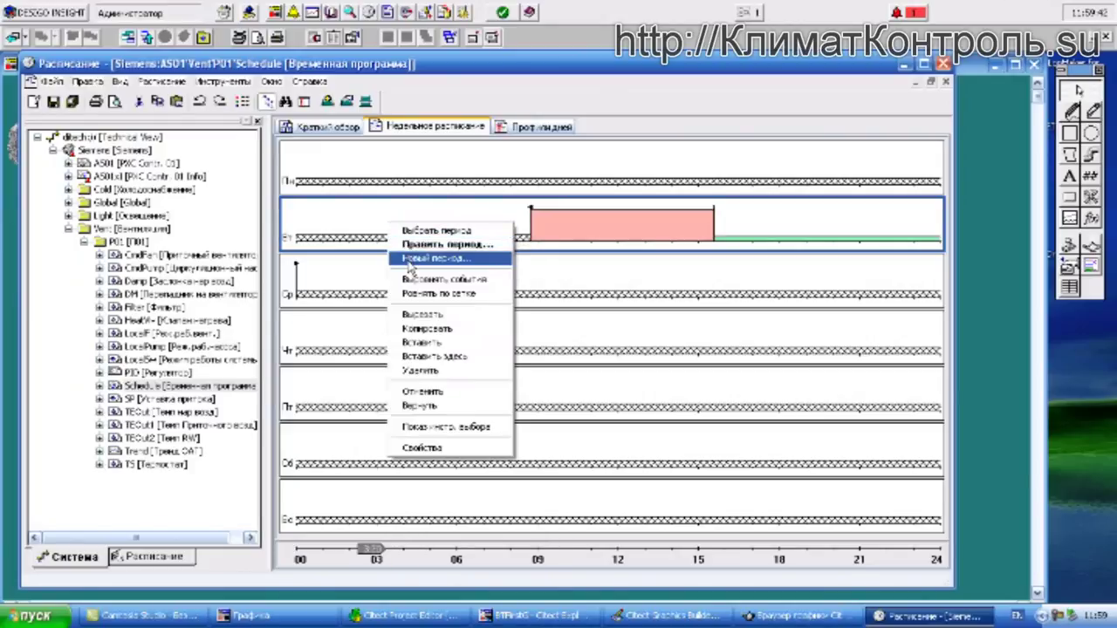
{"action": "left_click", "coordinate": [418, 328]}
{"action": "left_click", "coordinate": [382, 282]}
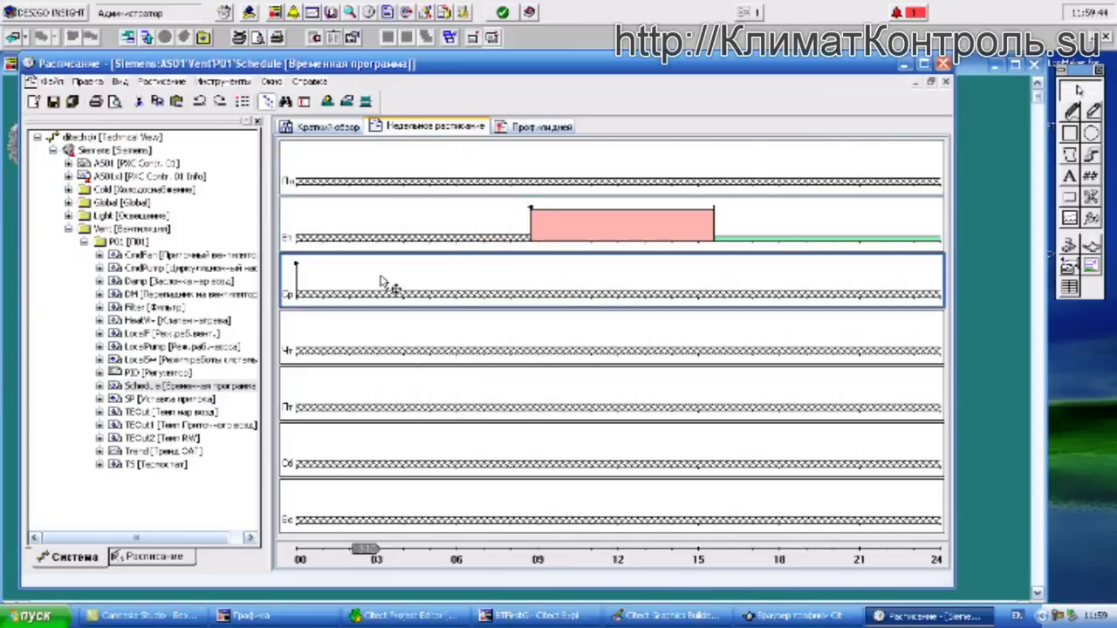
{"action": "right_click", "coordinate": [381, 281]}
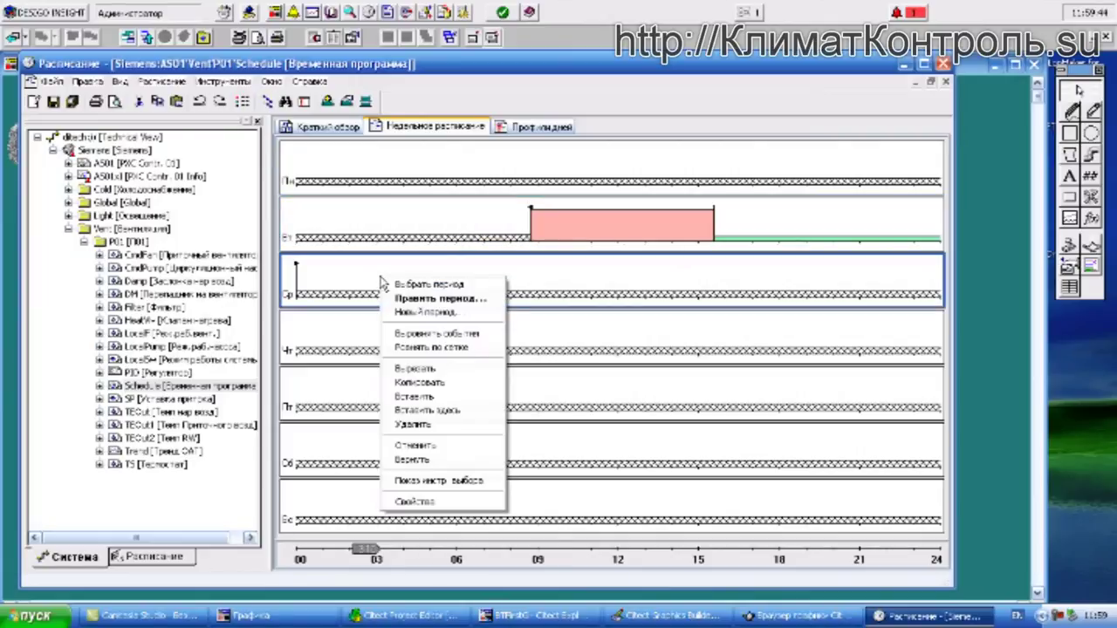
{"action": "left_click", "coordinate": [421, 398]}
{"action": "right_click", "coordinate": [350, 281]}
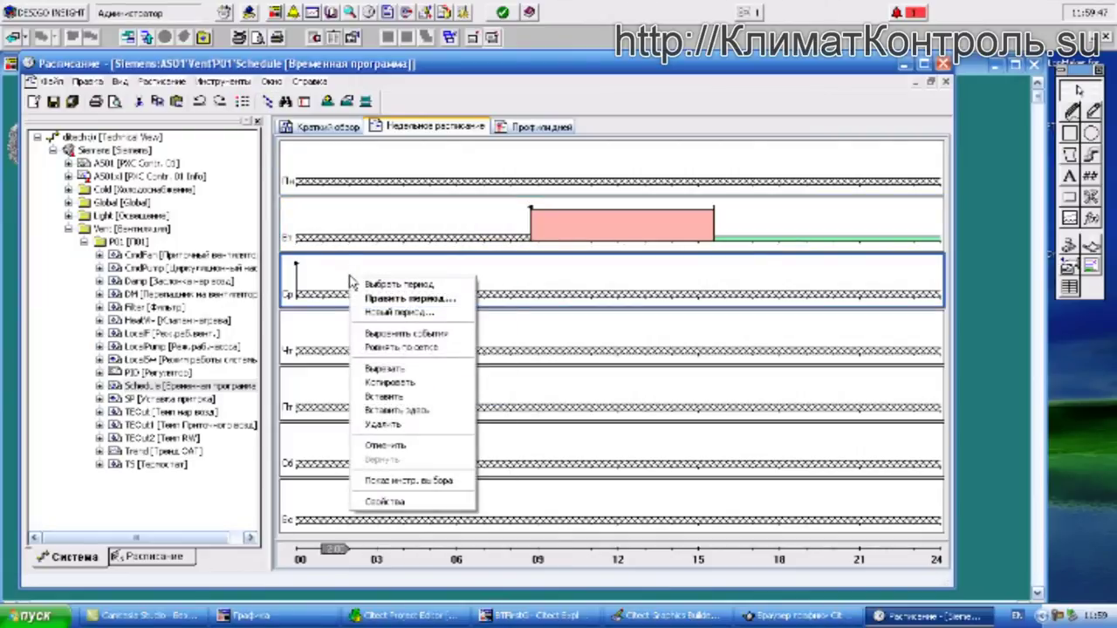
{"action": "left_click", "coordinate": [396, 409]}
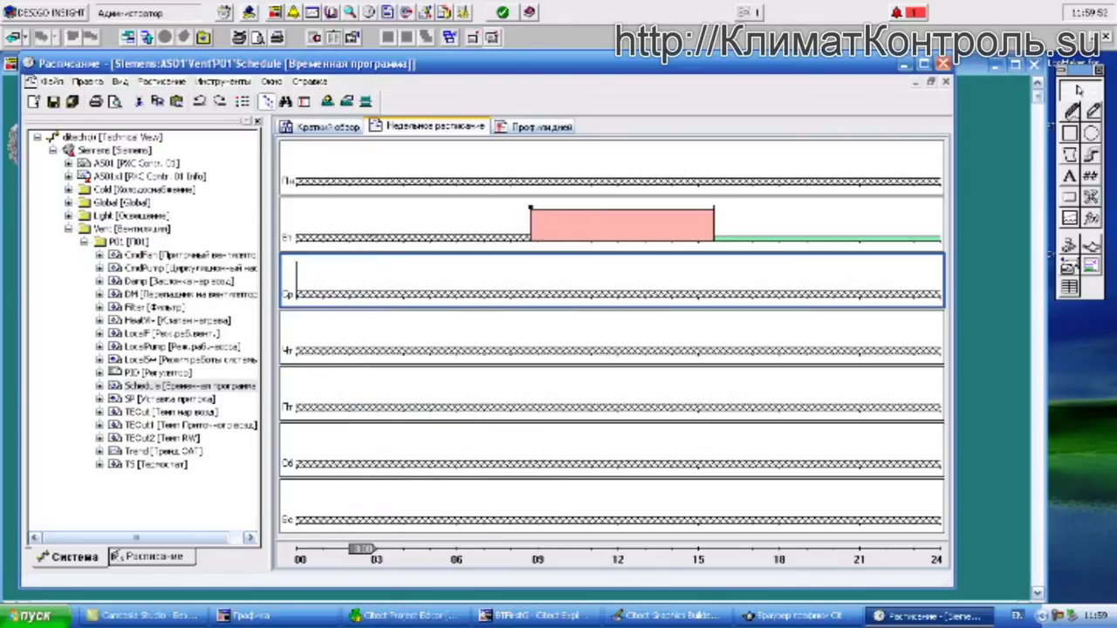
- Copy Tuesday's period and try to insert it into Friday with Вставить здесь
{"action": "left_click", "coordinate": [375, 228]}
{"action": "right_click", "coordinate": [375, 228]}
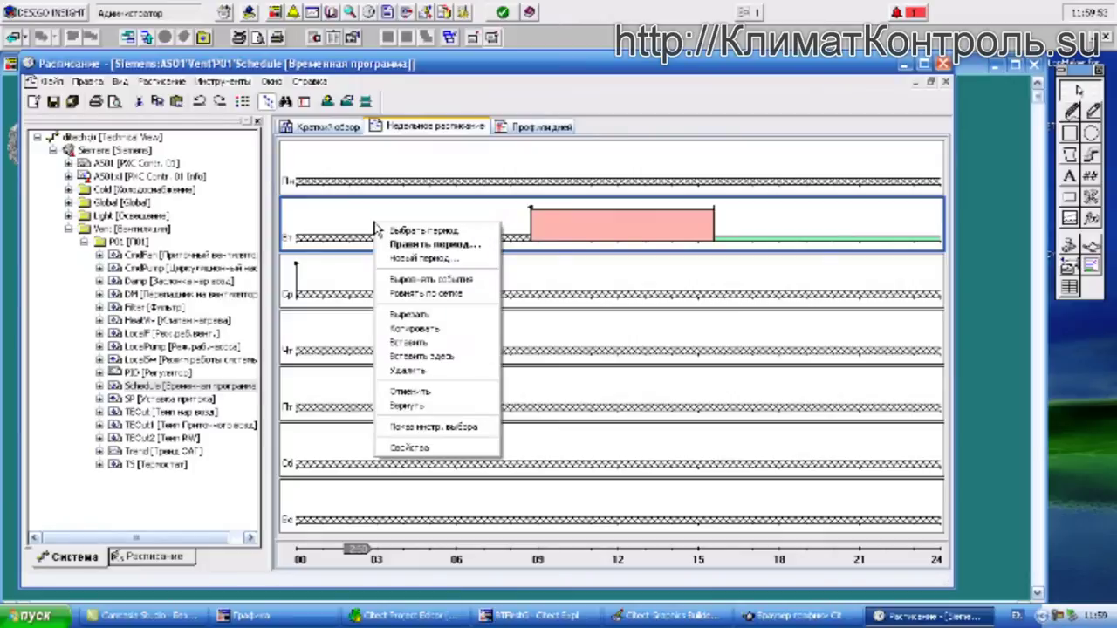
{"action": "left_click", "coordinate": [399, 329]}
{"action": "left_click", "coordinate": [395, 393]}
{"action": "right_click", "coordinate": [395, 393]}
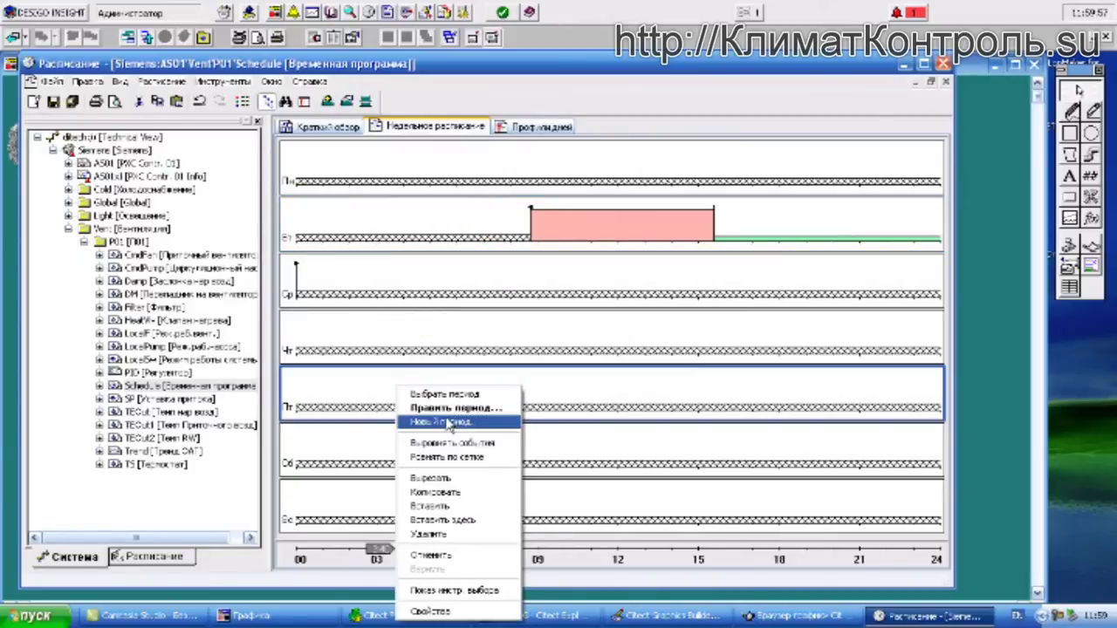
{"action": "left_click", "coordinate": [451, 519]}
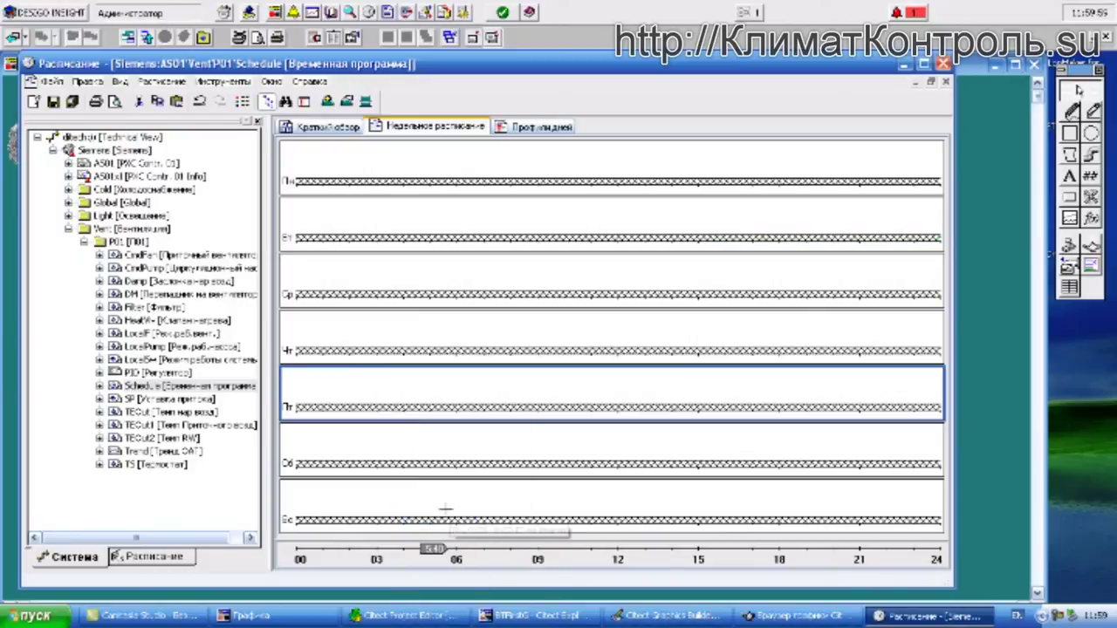
{"action": "right_click", "coordinate": [414, 392]}
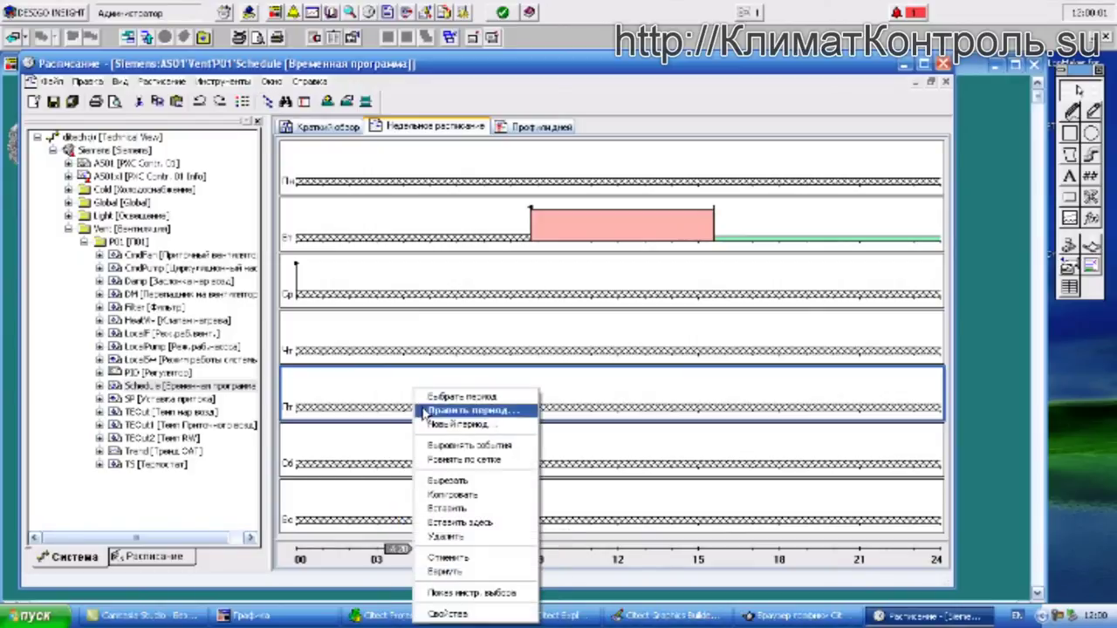
{"action": "left_click", "coordinate": [441, 497]}
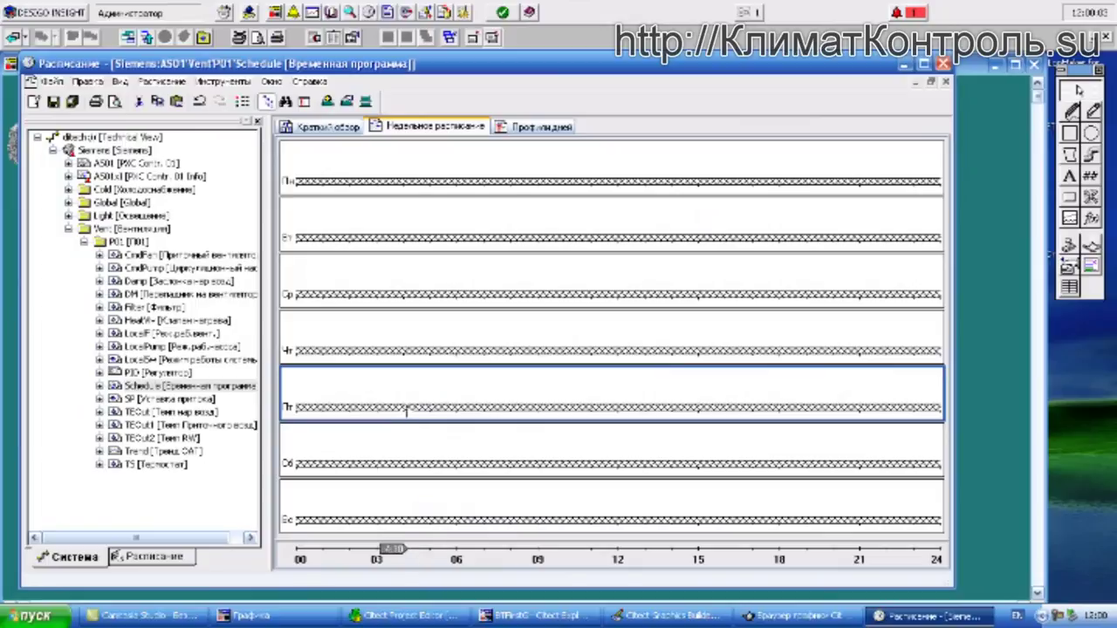
{"action": "right_click", "coordinate": [402, 378]}
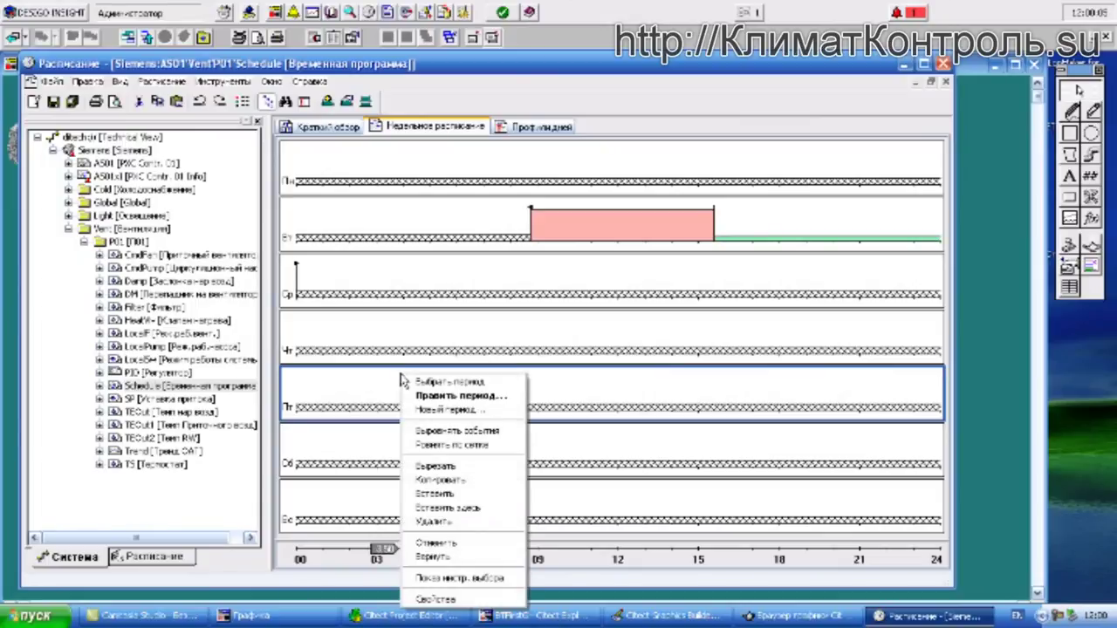
- Select Tuesday's early-morning period with Выбрать период as the source for a copy to Thursday
{"action": "left_click", "coordinate": [392, 232]}
{"action": "right_click", "coordinate": [393, 225]}
{"action": "left_click", "coordinate": [419, 232]}
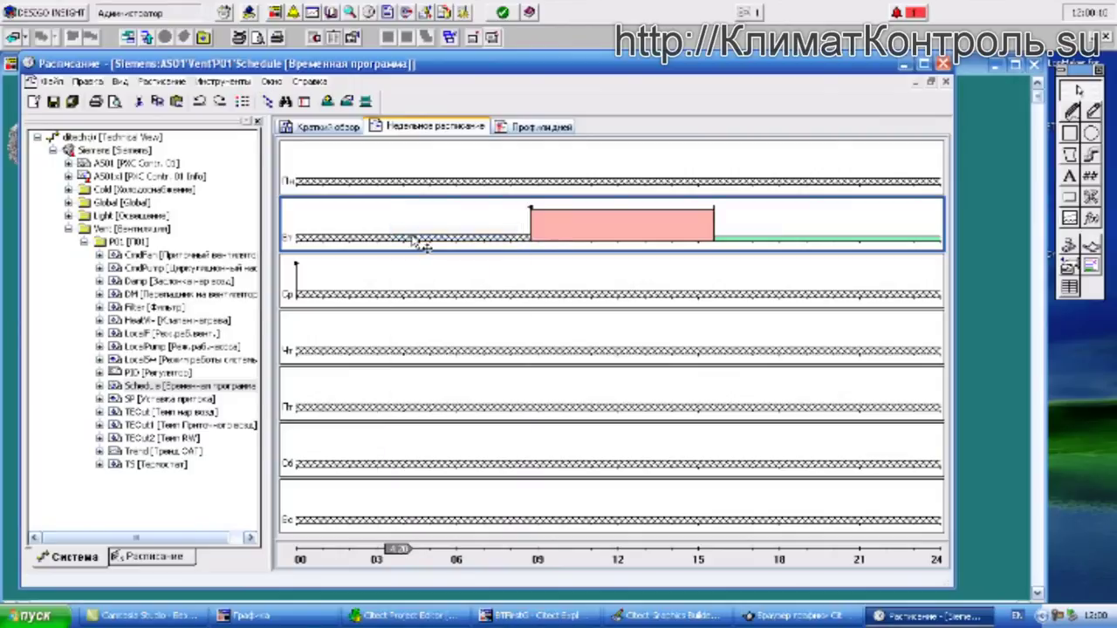
{"action": "left_click", "coordinate": [382, 335]}
{"action": "right_click", "coordinate": [381, 336]}
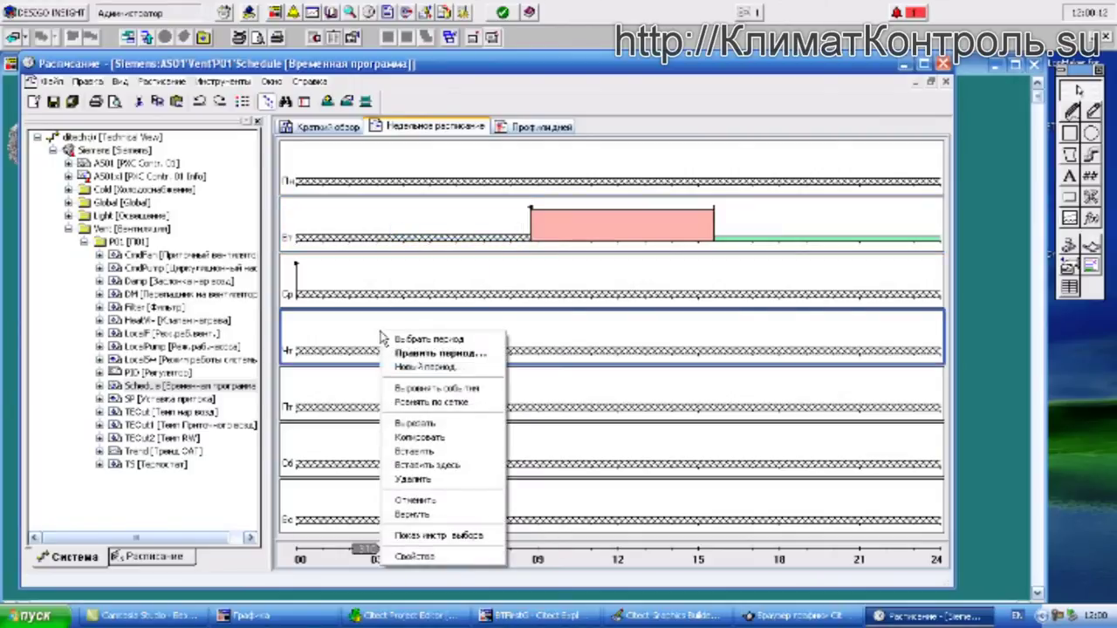
{"action": "left_click", "coordinate": [381, 237]}
{"action": "right_click", "coordinate": [381, 226]}
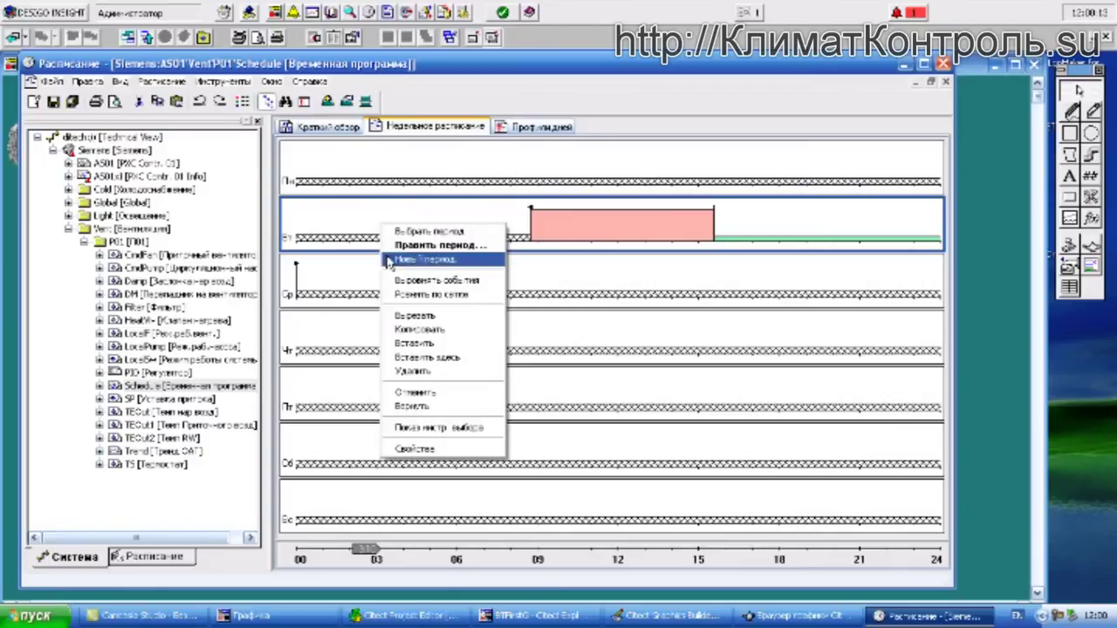
{"action": "left_click", "coordinate": [408, 232]}
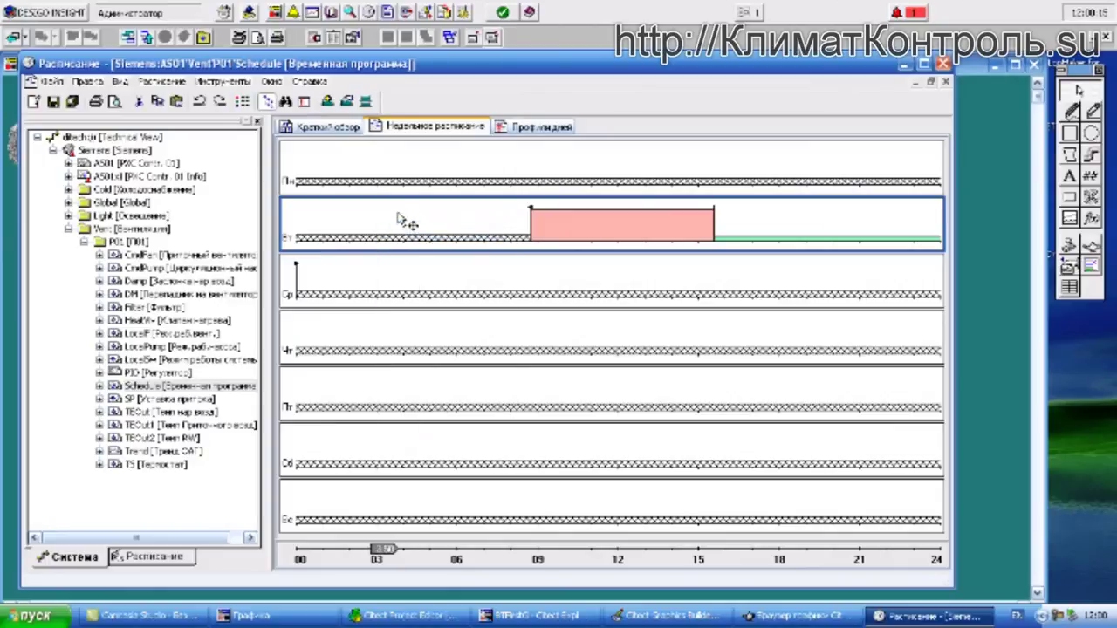
- Copy Tuesday's period and try to insert it into Thursday with both Вставить and Вставить здесь
{"action": "right_click", "coordinate": [400, 214]}
{"action": "left_click", "coordinate": [417, 321]}
{"action": "left_click", "coordinate": [379, 343]}
{"action": "right_click", "coordinate": [379, 340]}
{"action": "left_click", "coordinate": [382, 340]}
{"action": "right_click", "coordinate": [379, 341]}
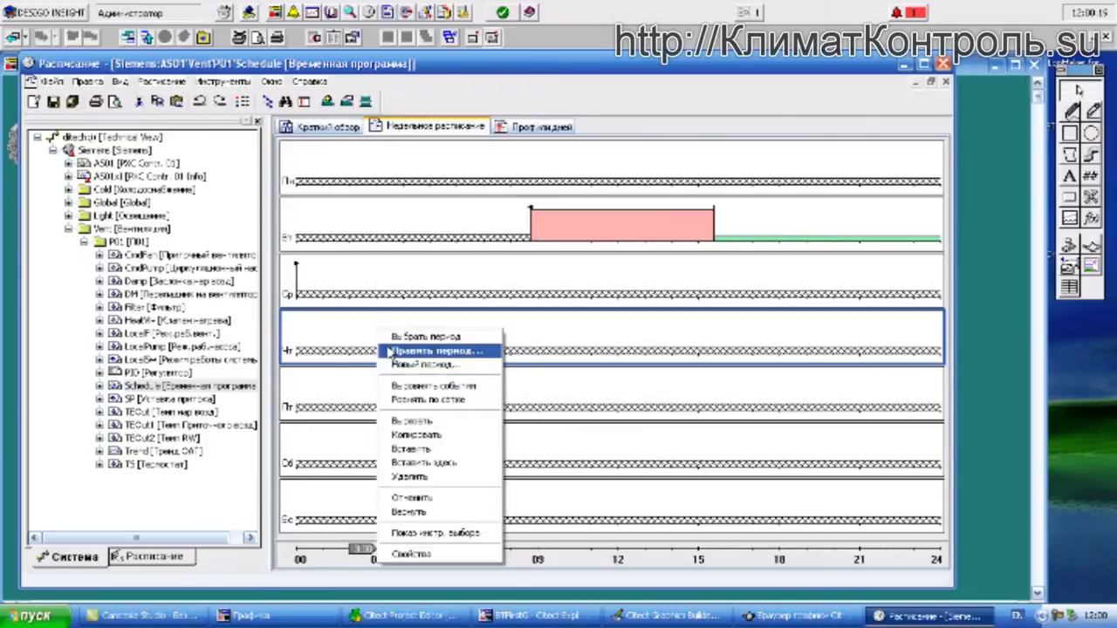
{"action": "left_click", "coordinate": [415, 448]}
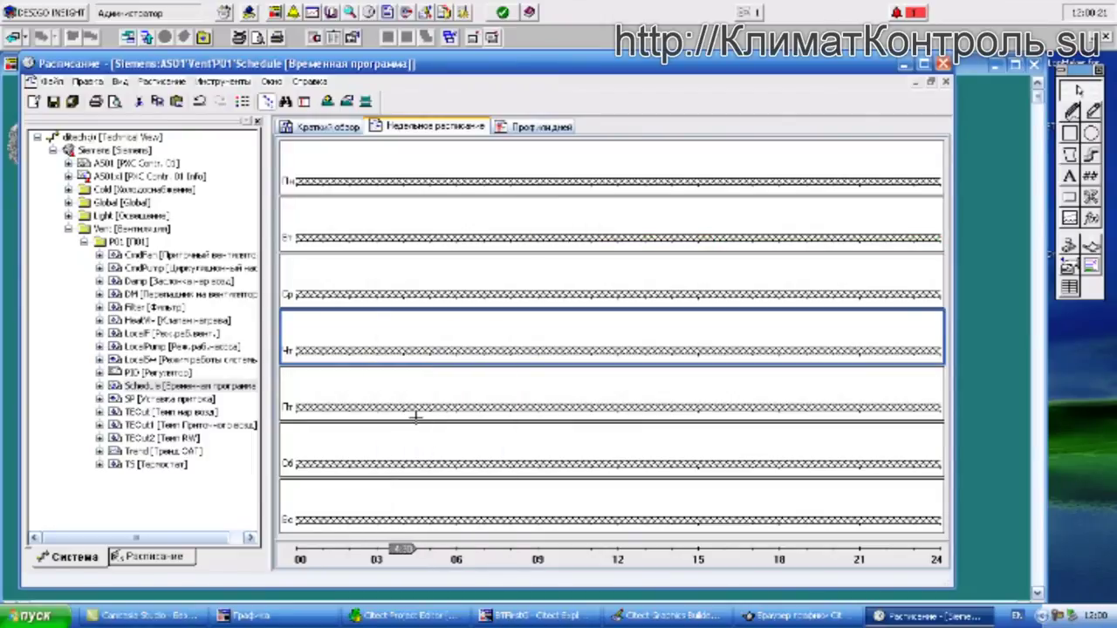
{"action": "right_click", "coordinate": [376, 323]}
{"action": "left_click", "coordinate": [384, 325]}
{"action": "right_click", "coordinate": [379, 328]}
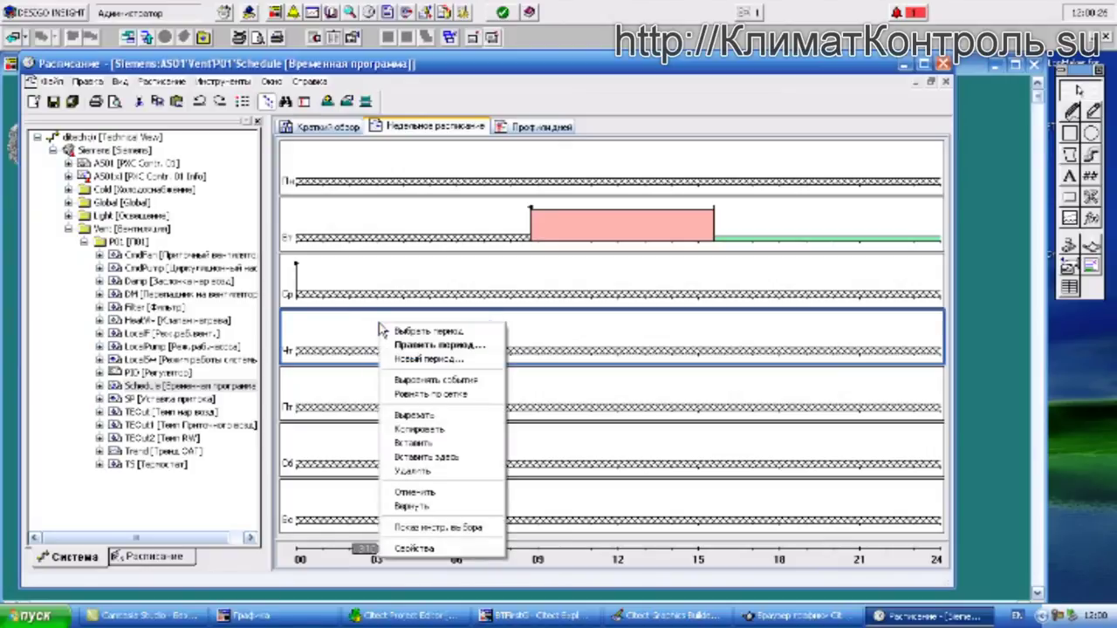
{"action": "left_click", "coordinate": [415, 455]}
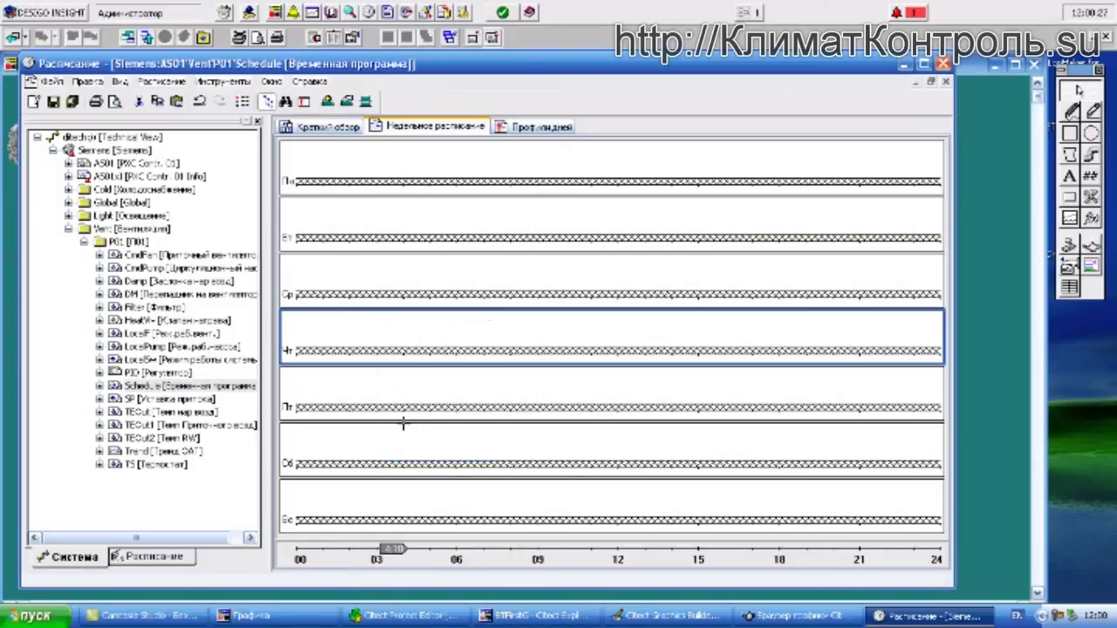
- Copy Tuesday's daytime period directly onto Wednesday, from about 08:45 to about 15:35
{"action": "left_click", "coordinate": [427, 216]}
{"action": "right_click", "coordinate": [457, 219]}
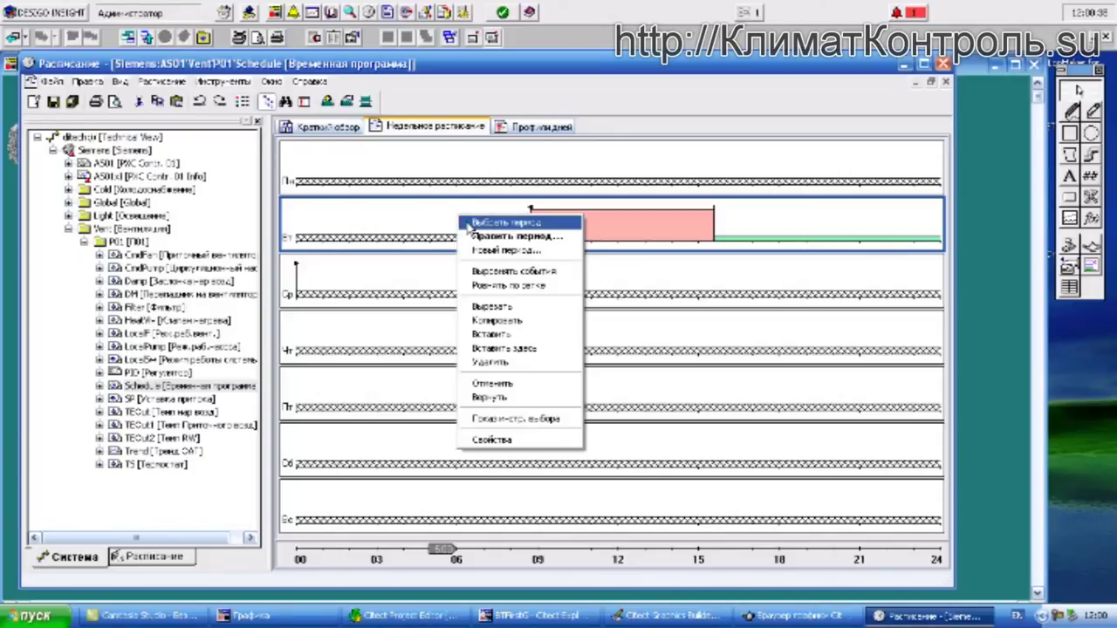
{"action": "left_click", "coordinate": [469, 225]}
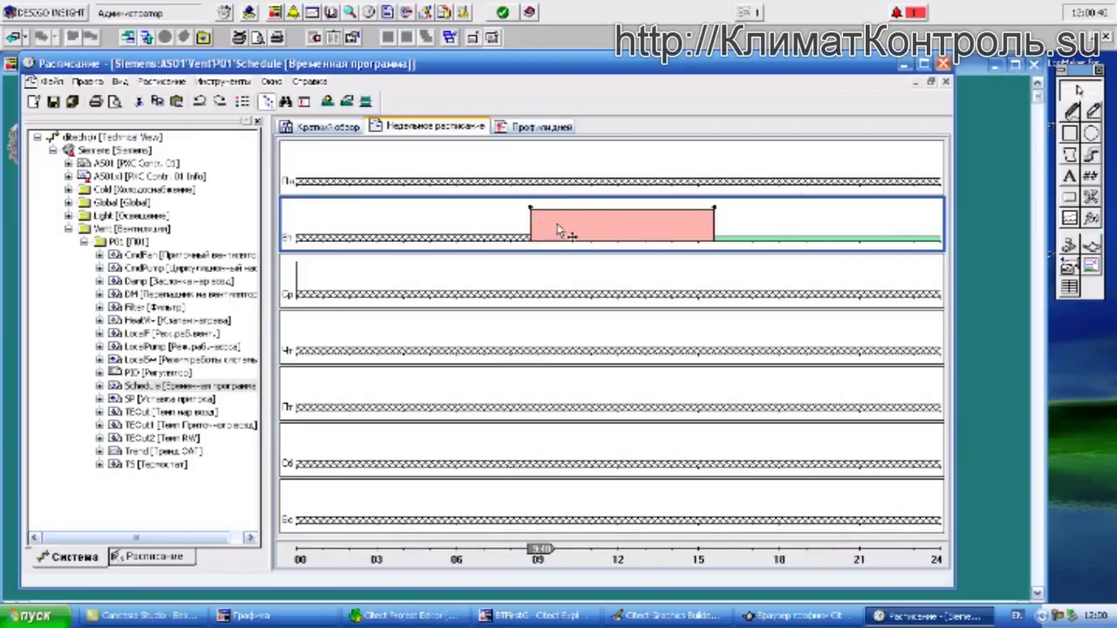
{"action": "left_click_drag", "start_coordinate": [561, 230], "coordinate": [563, 269]}
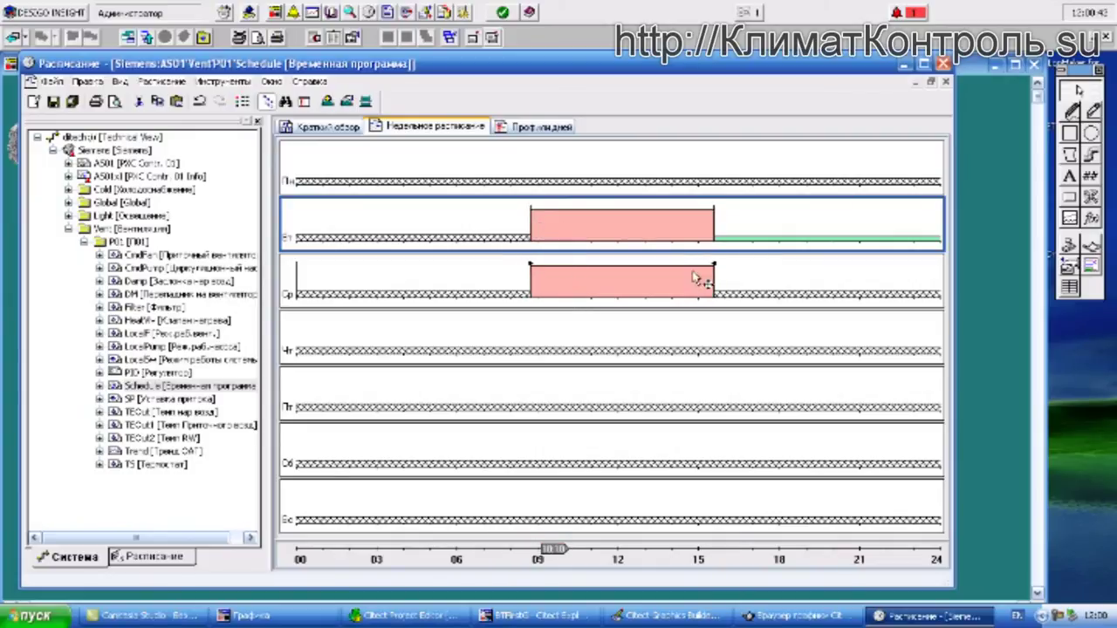
- Try to transfer Tuesday's and Wednesday's daytime periods together to Thursday and Friday, and undo the transfer
{"action": "left_click", "coordinate": [733, 270]}
{"action": "left_click", "coordinate": [737, 237]}
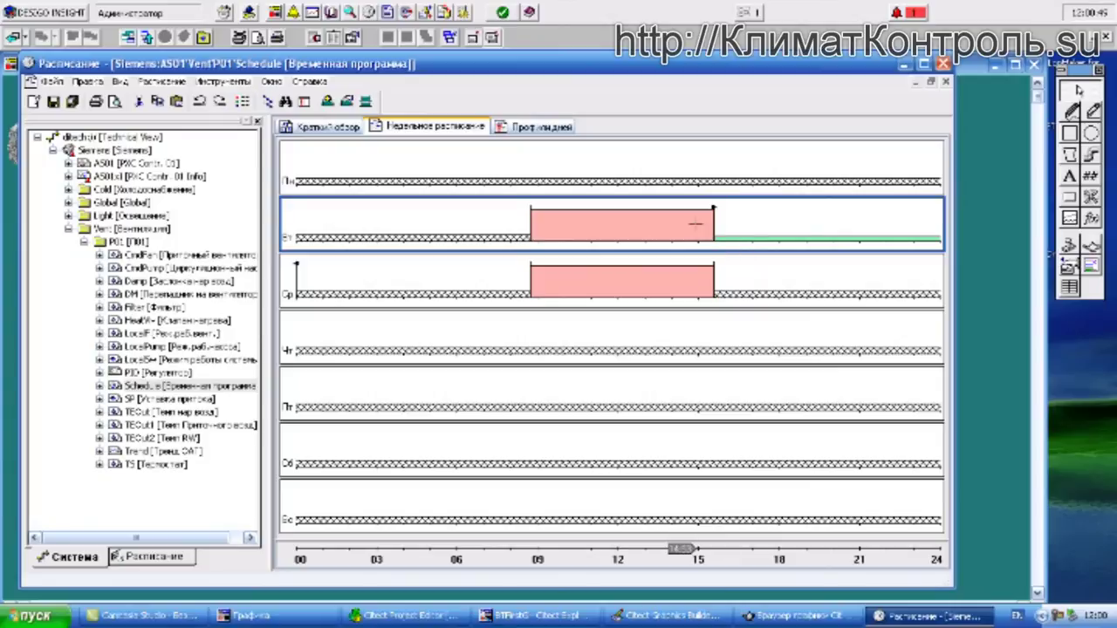
{"action": "left_click_drag", "start_coordinate": [504, 160], "coordinate": [939, 257]}
{"action": "left_click_drag", "start_coordinate": [693, 234], "coordinate": [696, 346]}
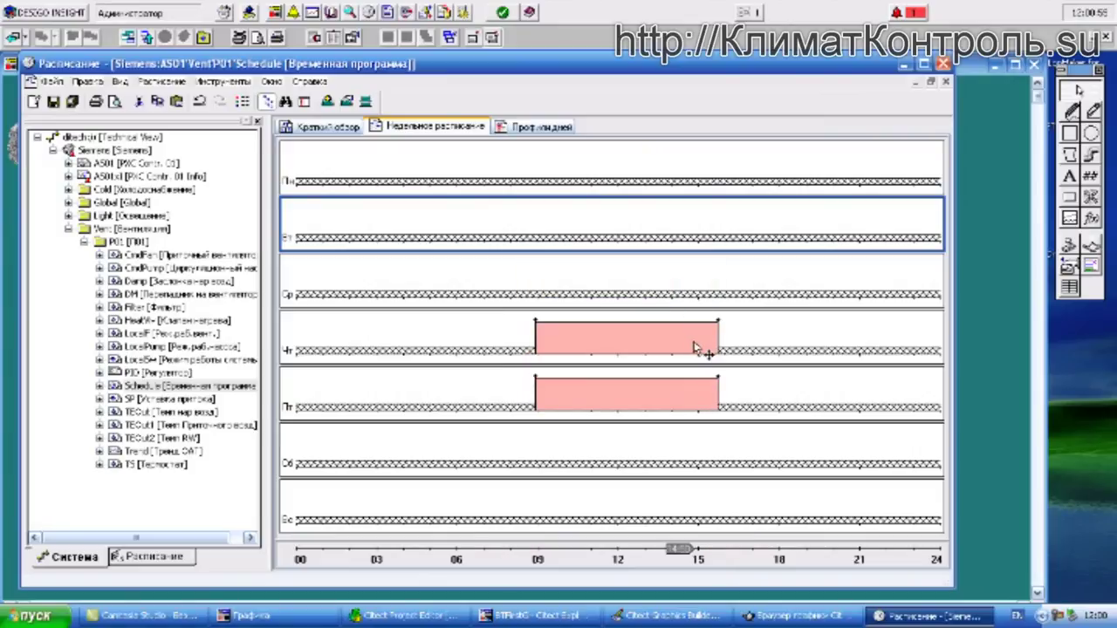
{"action": "key", "text": "ctrl+z"}
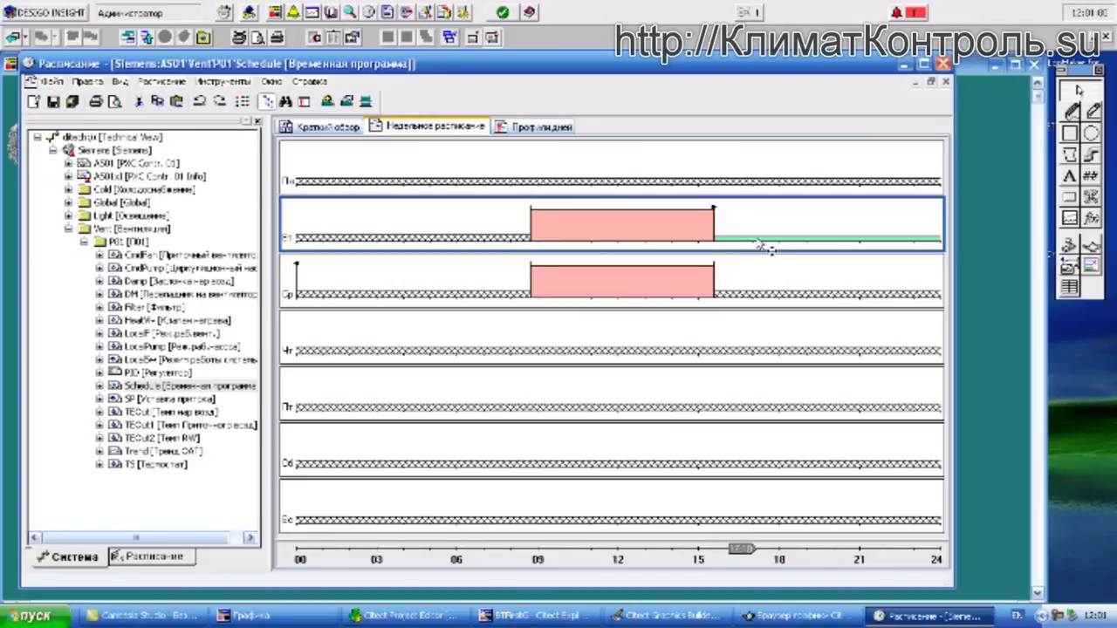
- Copy Wednesday's daytime period onto Thursday, from about 09:00 to about 15:45
{"action": "mouse_move", "coordinate": [761, 246]}
{"action": "left_mouse_down"}
{"action": "mouse_move", "coordinate": [772, 349]}
{"action": "mouse_move", "coordinate": [764, 303]}
{"action": "mouse_move", "coordinate": [749, 307]}
{"action": "left_mouse_up"}
{"action": "left_click", "coordinate": [682, 290]}
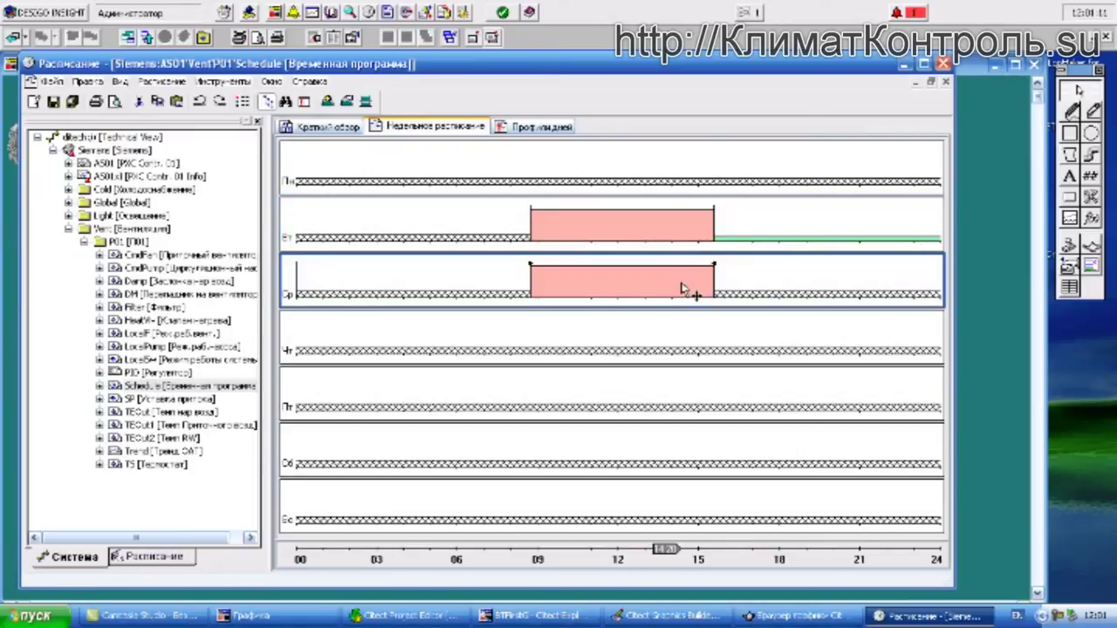
{"action": "left_click_drag", "start_coordinate": [683, 290], "coordinate": [688, 327]}
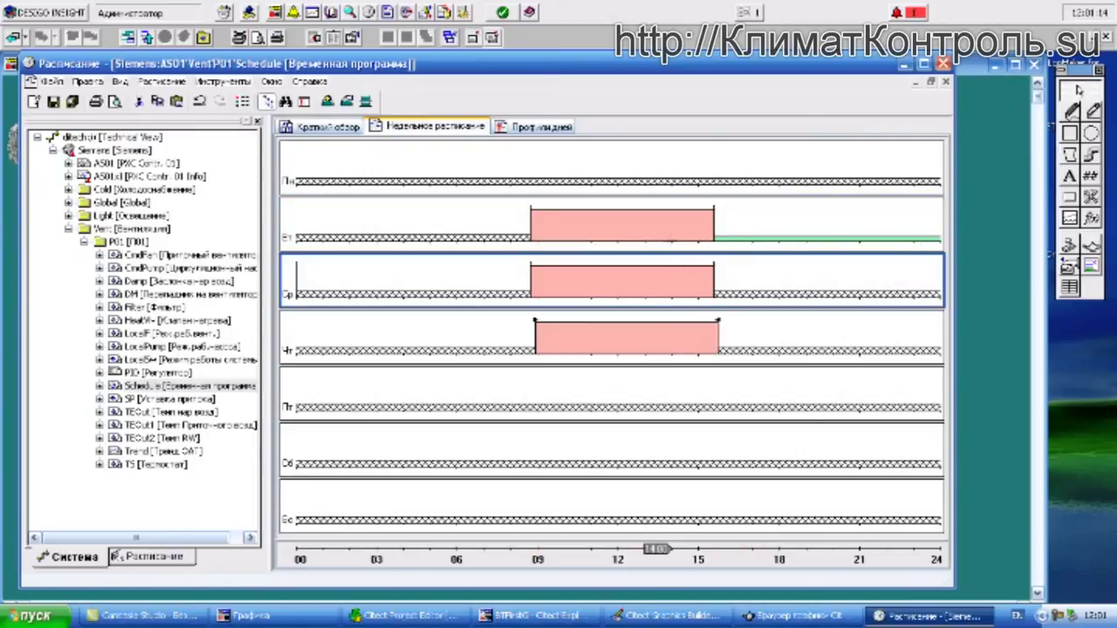
- Transfer Tuesday's daytime period to Friday, from about 08:35 to about 15:25, and show the schedule overview [Краткий обзор]
{"action": "left_click", "coordinate": [674, 240]}
{"action": "left_click_drag", "start_coordinate": [674, 240], "coordinate": [666, 389]}
{"action": "left_click", "coordinate": [744, 378]}
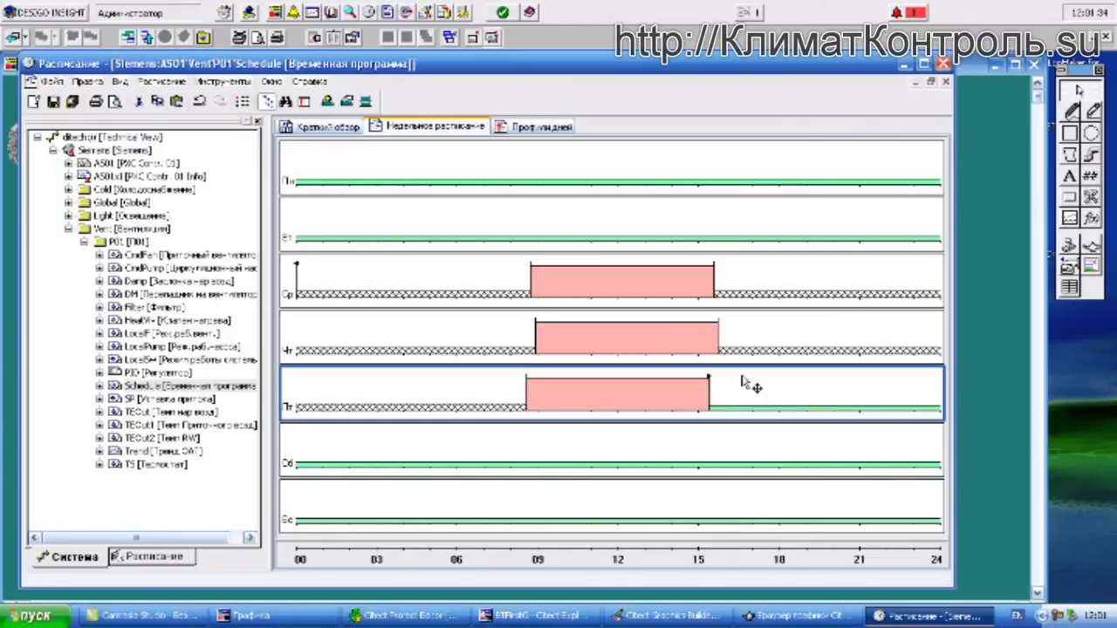
{"action": "left_click", "coordinate": [322, 129]}
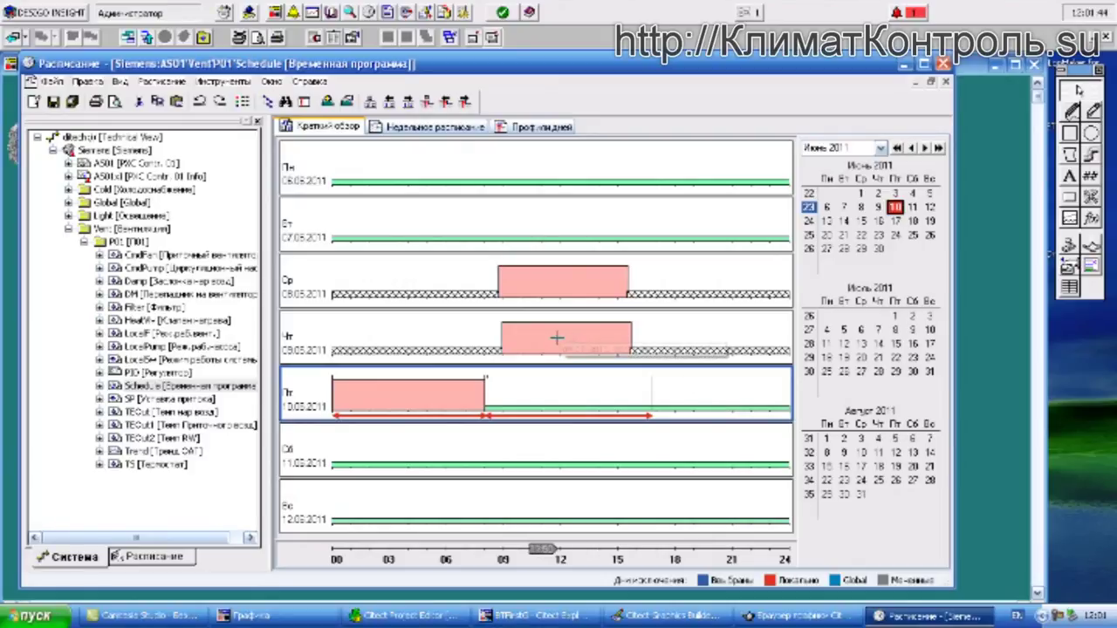
- Examine the two exception day profiles dated 10.06.2011 in the day profiles view [Профили дней]
{"action": "left_click", "coordinate": [591, 343]}
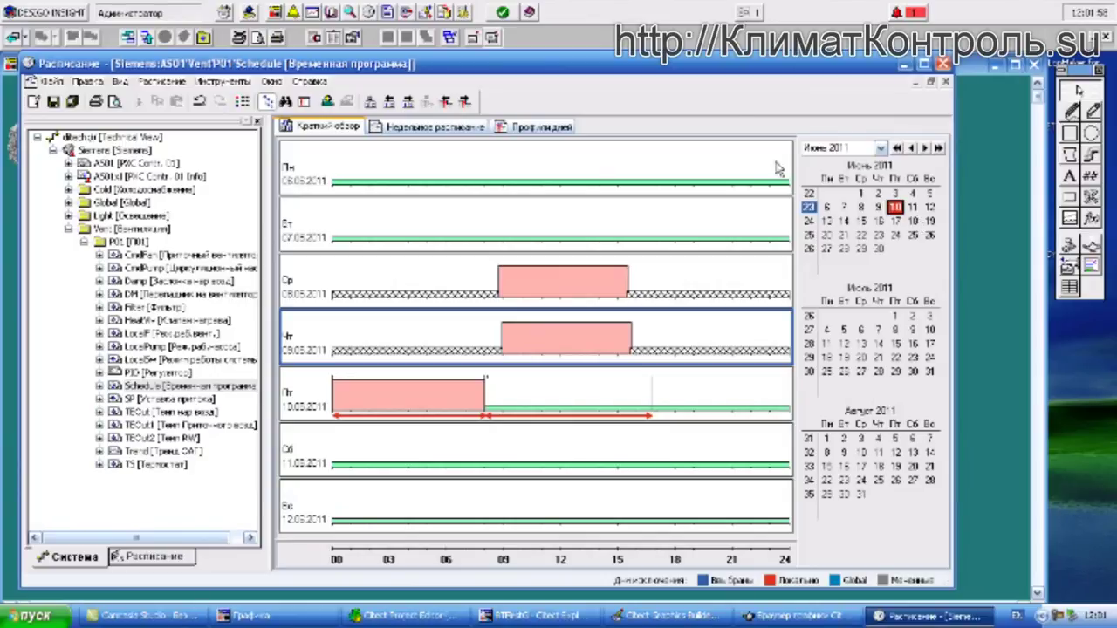
{"action": "left_click", "coordinate": [516, 128]}
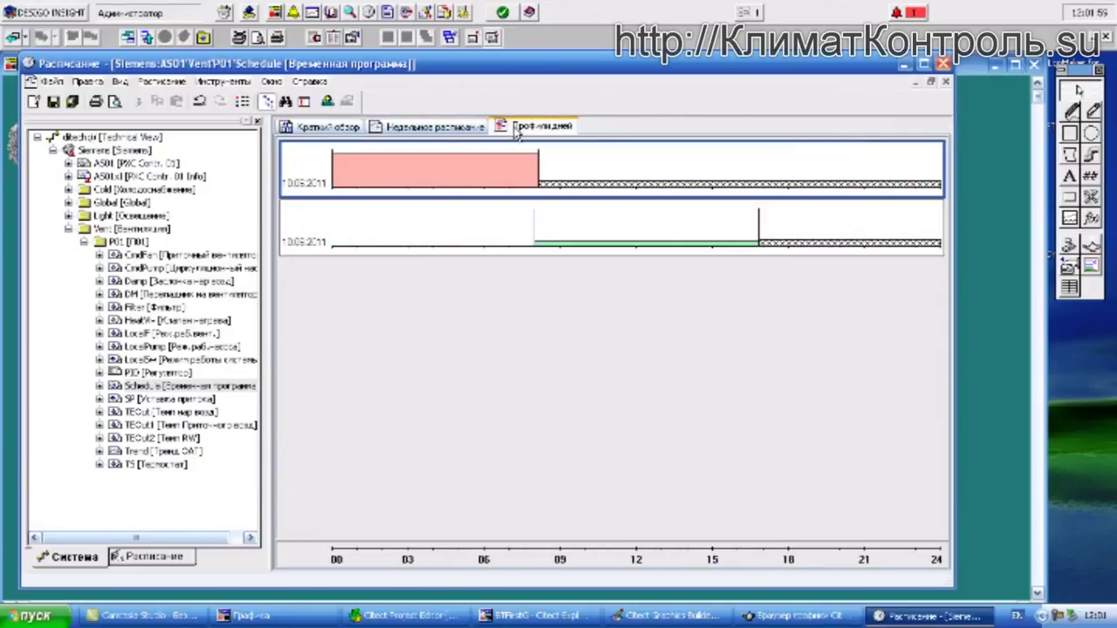
{"action": "left_click", "coordinate": [441, 231]}
{"action": "right_click", "coordinate": [440, 232]}
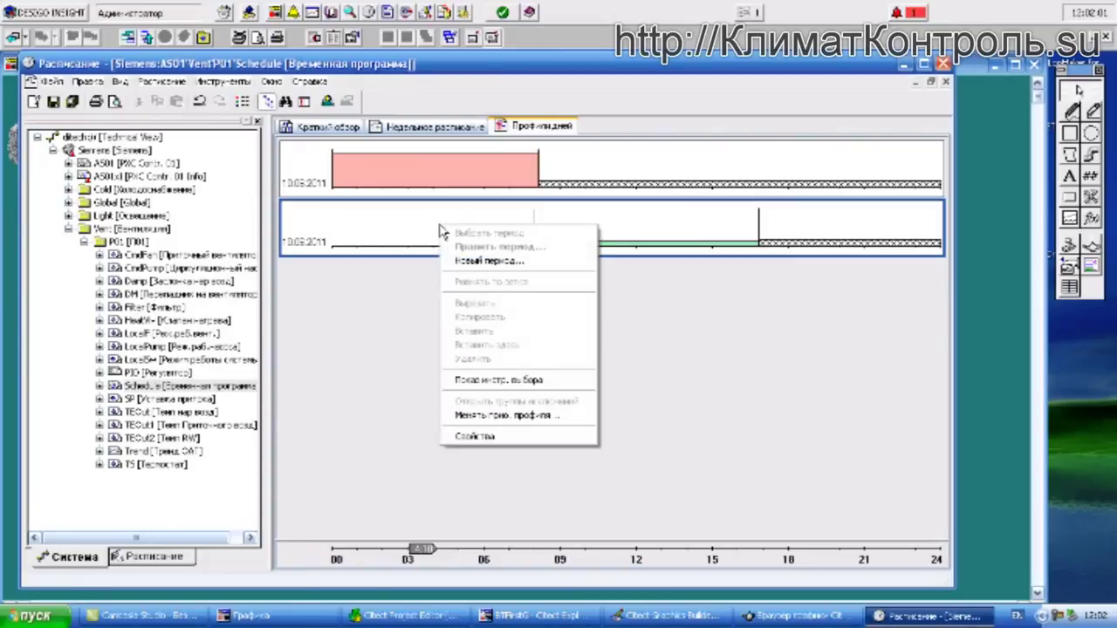
{"action": "left_click", "coordinate": [442, 180]}
{"action": "left_click", "coordinate": [296, 179]}
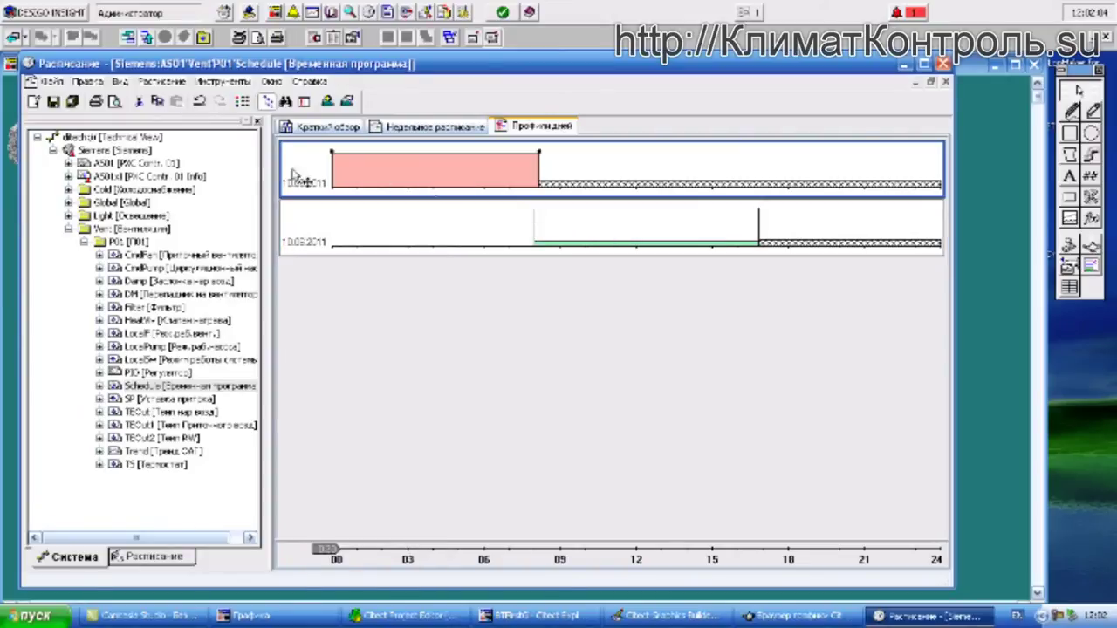
{"action": "key", "text": "Down"}
{"action": "key", "text": "Up"}
{"action": "key", "text": "Down"}
{"action": "key", "text": "Up"}
{"action": "key", "text": "Down"}
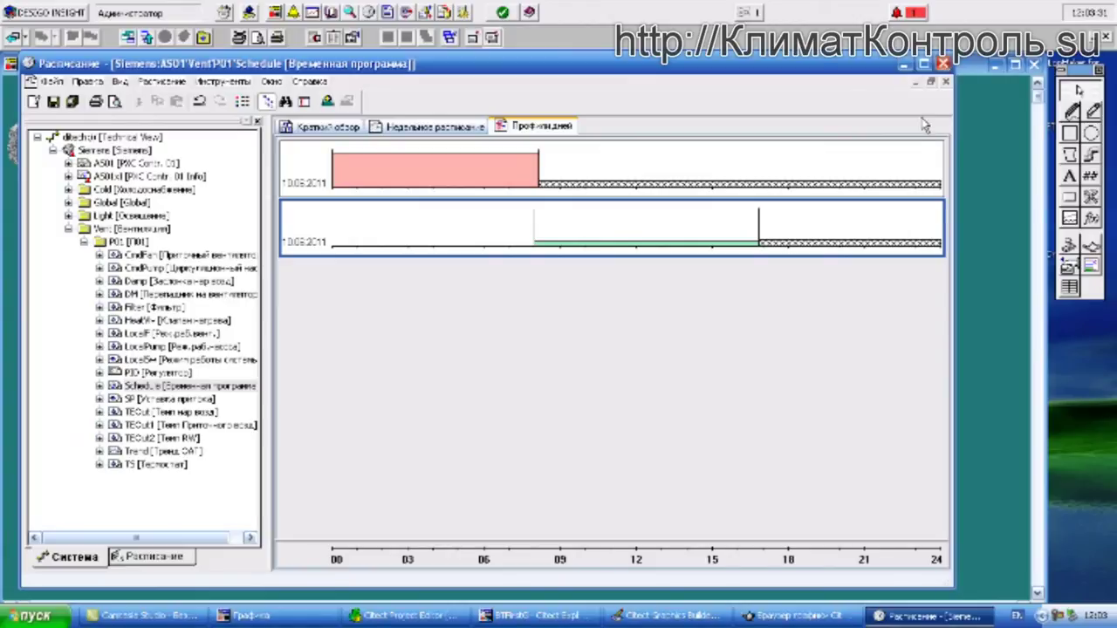
{"action": "left_click", "coordinate": [672, 178]}
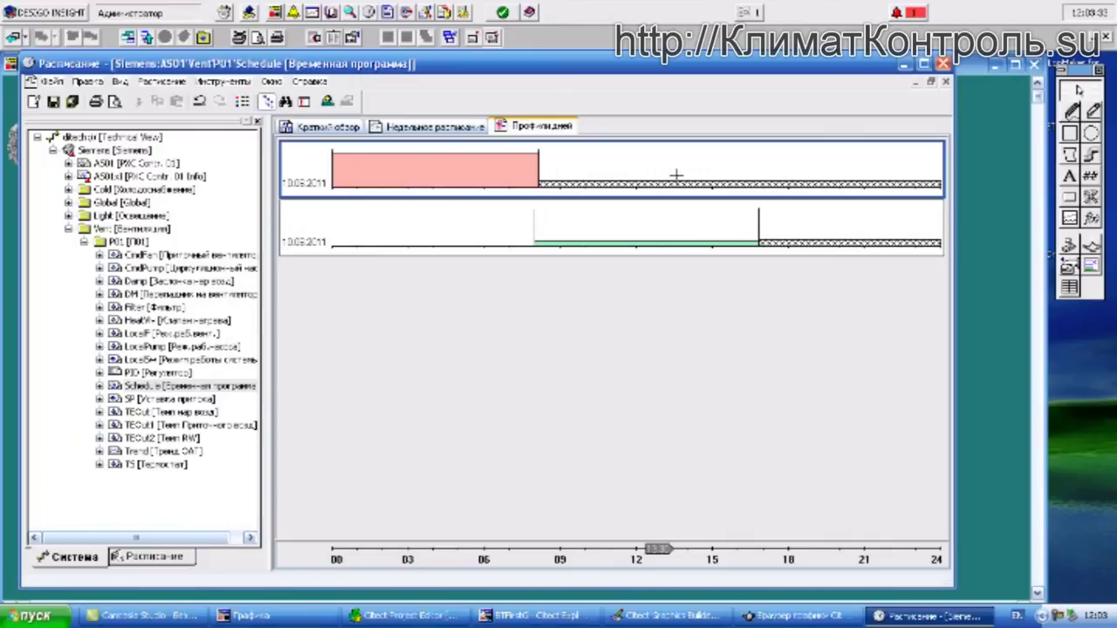
- Review the weekly schedule, overview and day profiles once more, and close the schedule editor without saving the changes
{"action": "left_click", "coordinate": [434, 127]}
{"action": "left_click", "coordinate": [328, 130]}
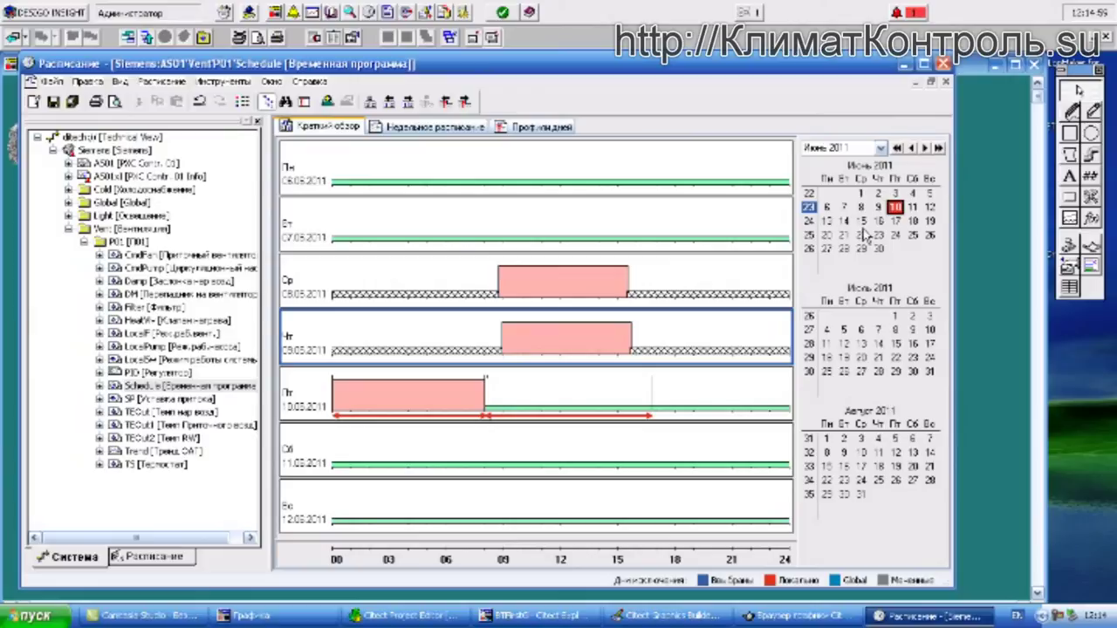
{"action": "left_click", "coordinate": [536, 126]}
{"action": "left_click", "coordinate": [454, 127]}
{"action": "left_click", "coordinate": [536, 126]}
{"action": "left_click", "coordinate": [946, 66]}
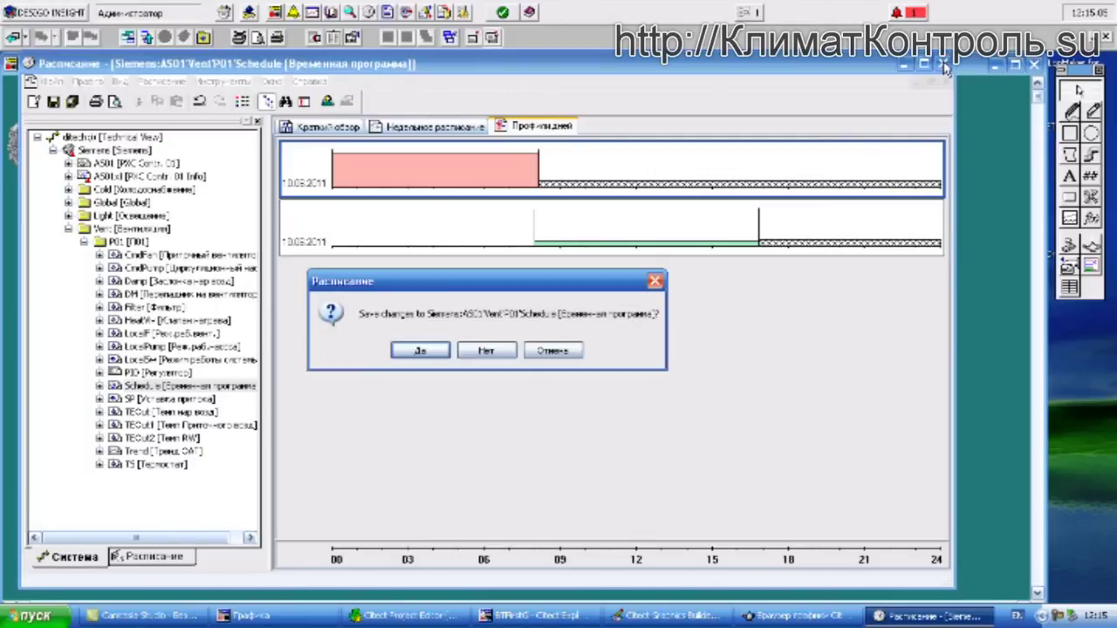
{"action": "left_click", "coordinate": [492, 352]}
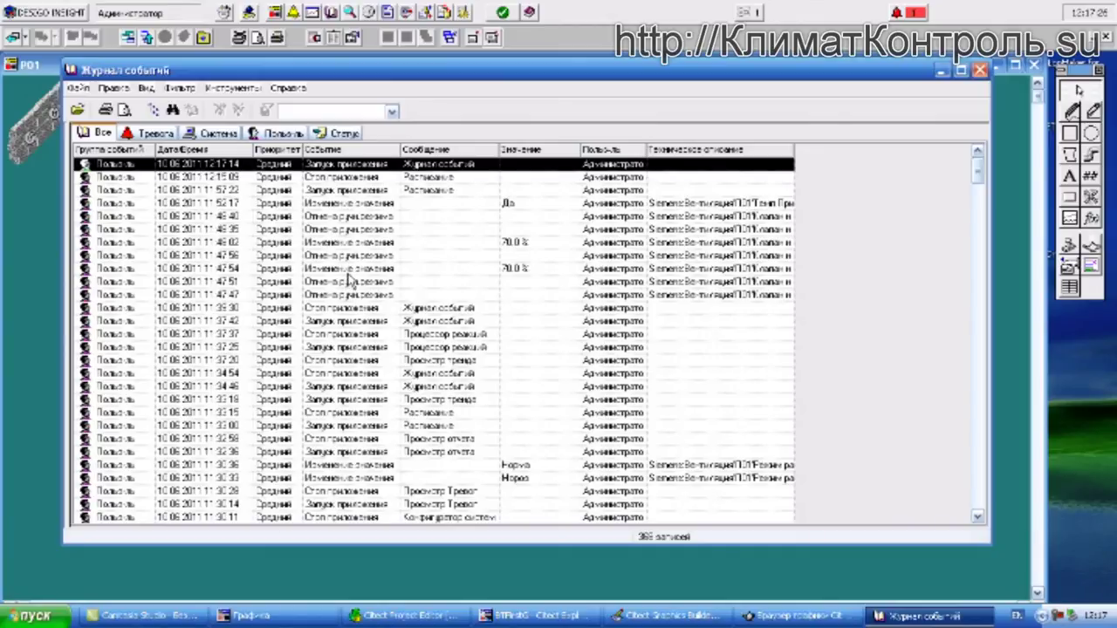
- Widen the technical description column [Техническое описание] in the event log and look through the recorded events
{"action": "left_click", "coordinate": [348, 273]}
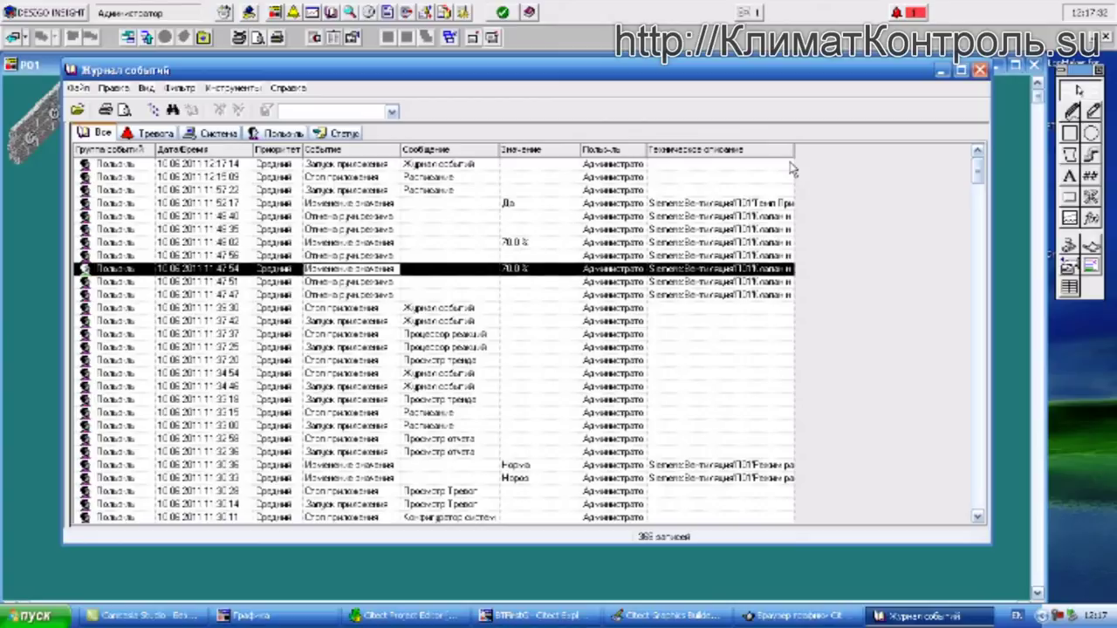
{"action": "left_click_drag", "start_coordinate": [794, 151], "coordinate": [964, 154]}
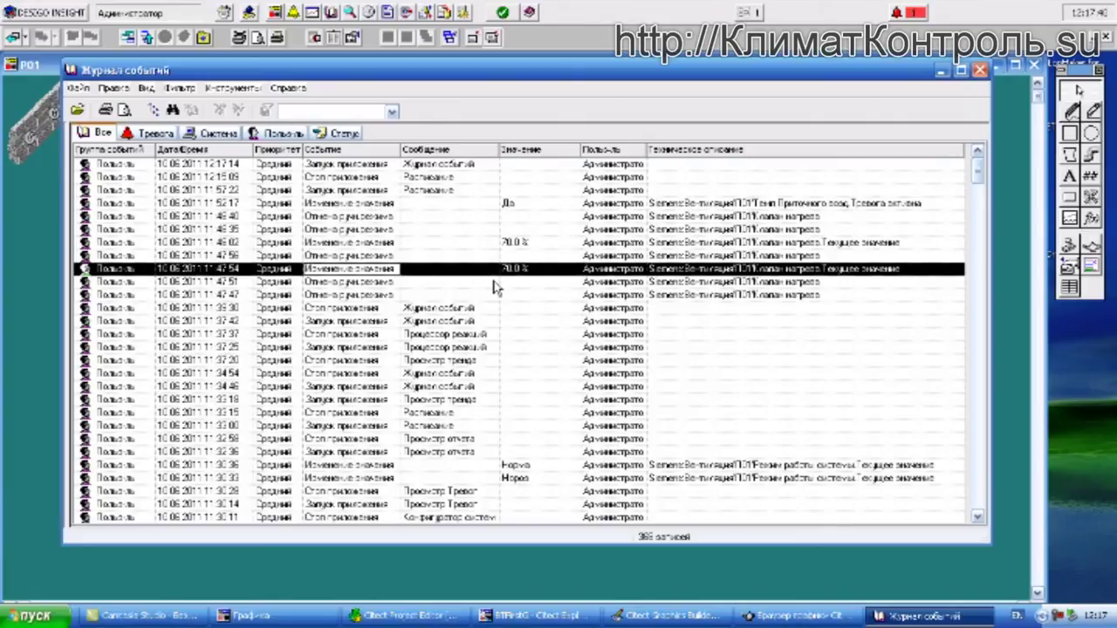
{"action": "scroll", "coordinate": [494, 288], "scroll_direction": "down", "scroll_amount": 6}
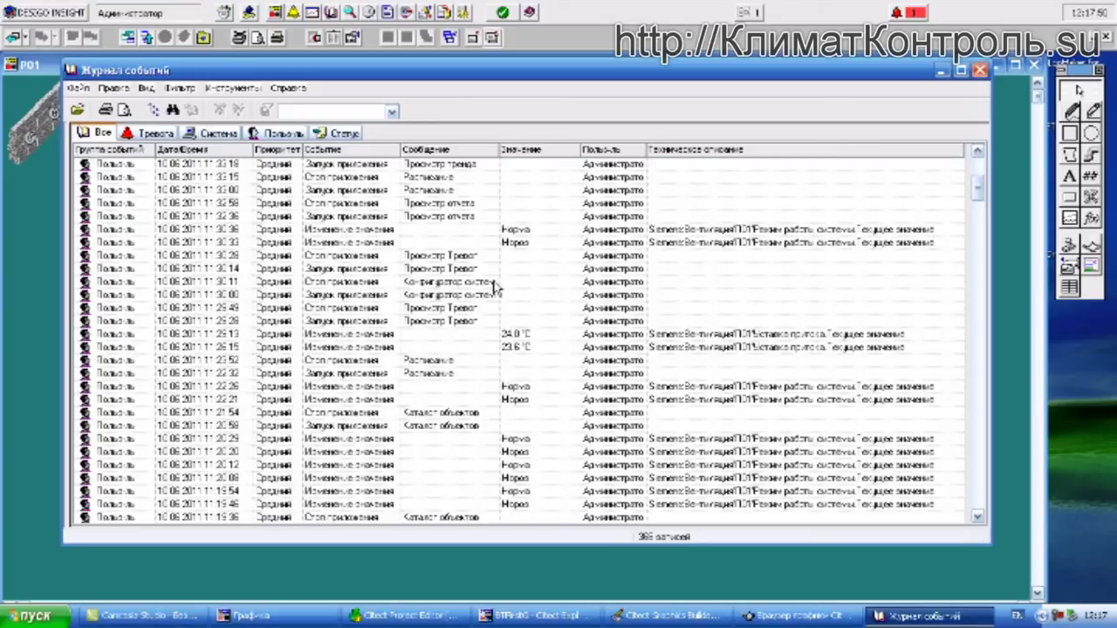
{"action": "left_click", "coordinate": [78, 88]}
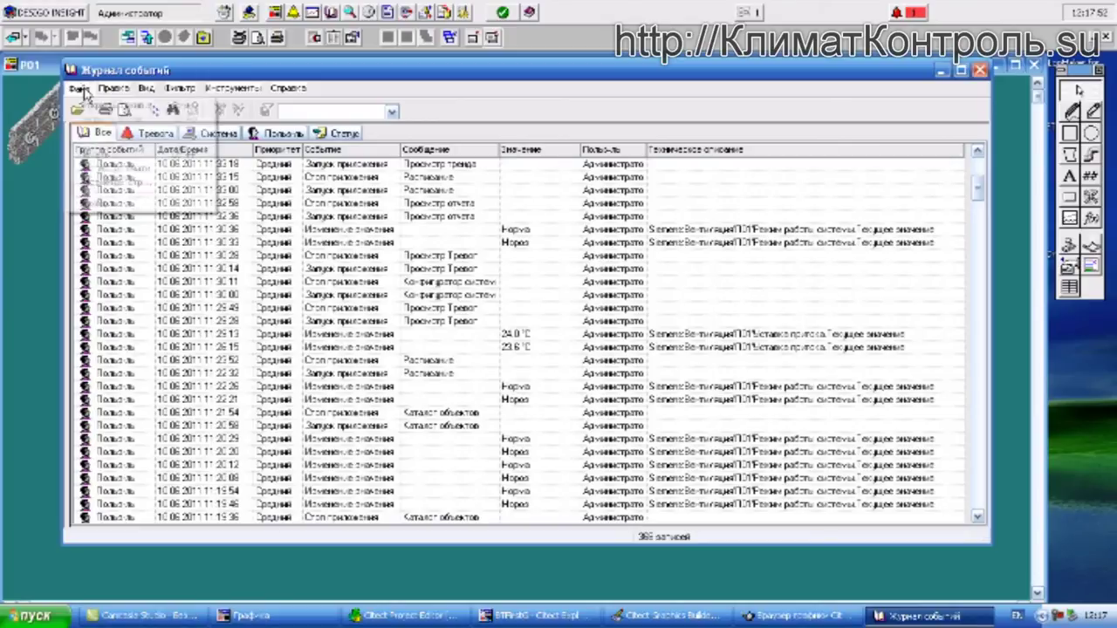
{"action": "left_click", "coordinate": [79, 89]}
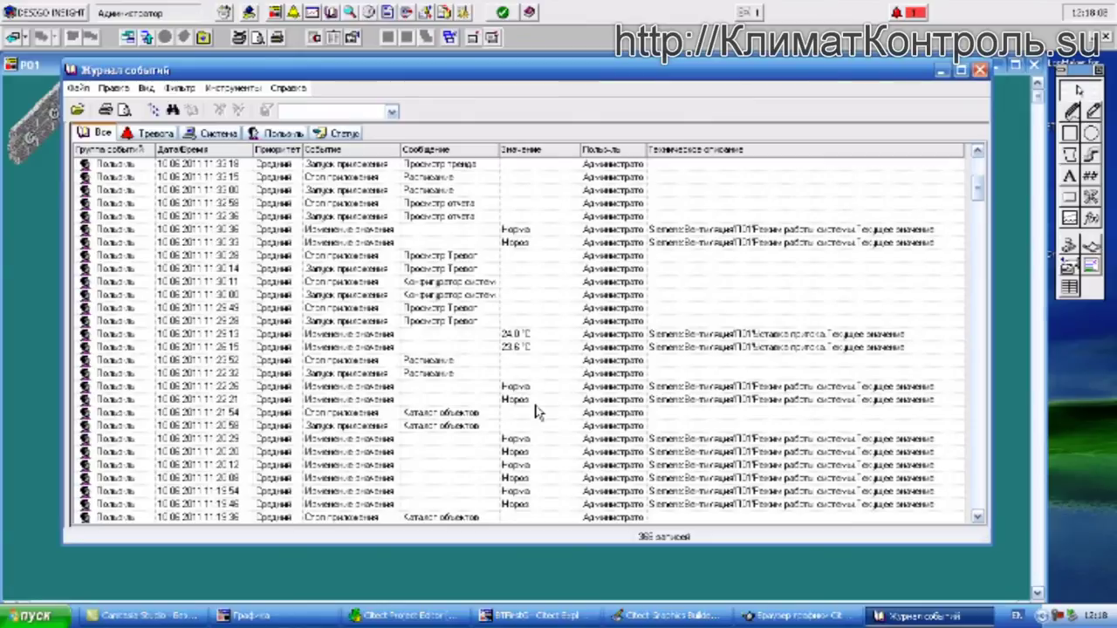
{"action": "scroll", "coordinate": [399, 413], "scroll_direction": "down", "scroll_amount": 6}
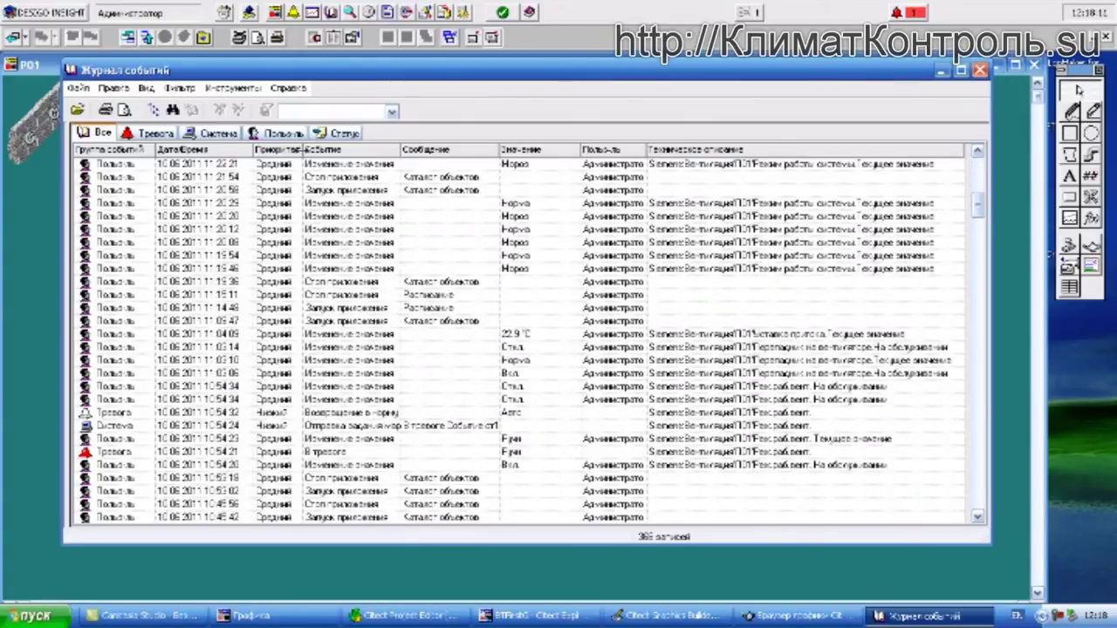
- View the event log filtered by user, status, system and alarm, return to all events, and close the log
{"action": "left_click", "coordinate": [293, 137]}
{"action": "left_click", "coordinate": [341, 132]}
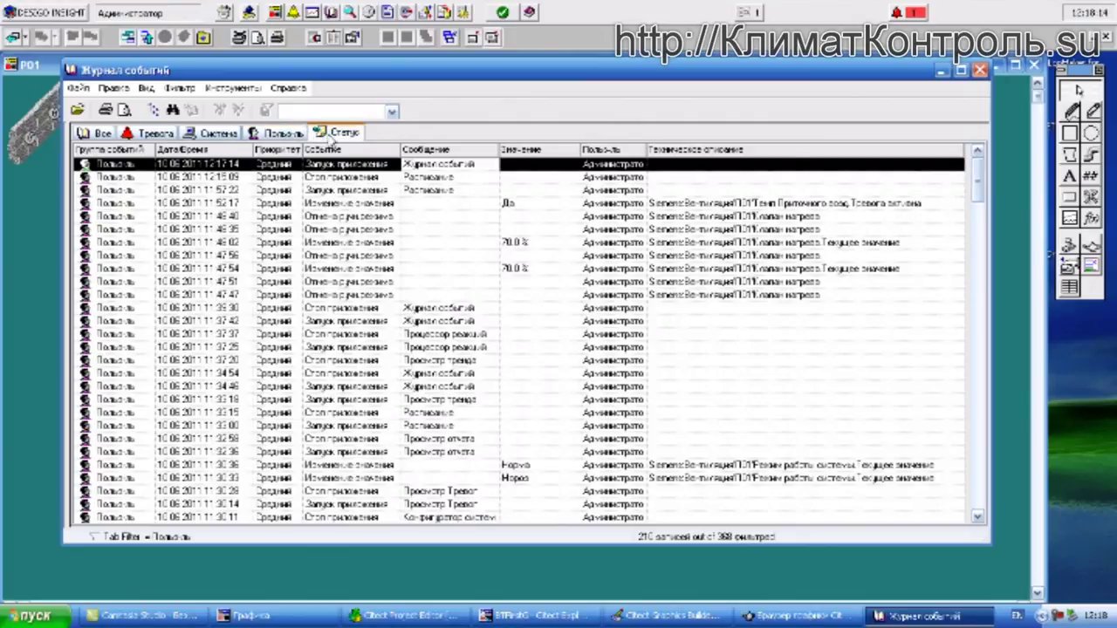
{"action": "left_click", "coordinate": [218, 135]}
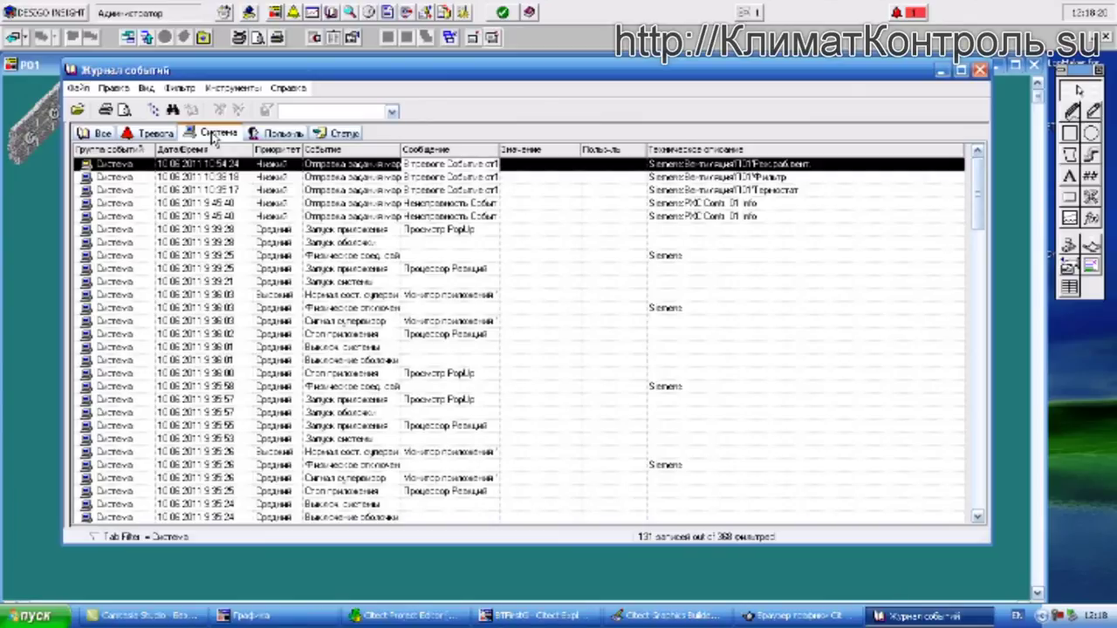
{"action": "left_click", "coordinate": [150, 133]}
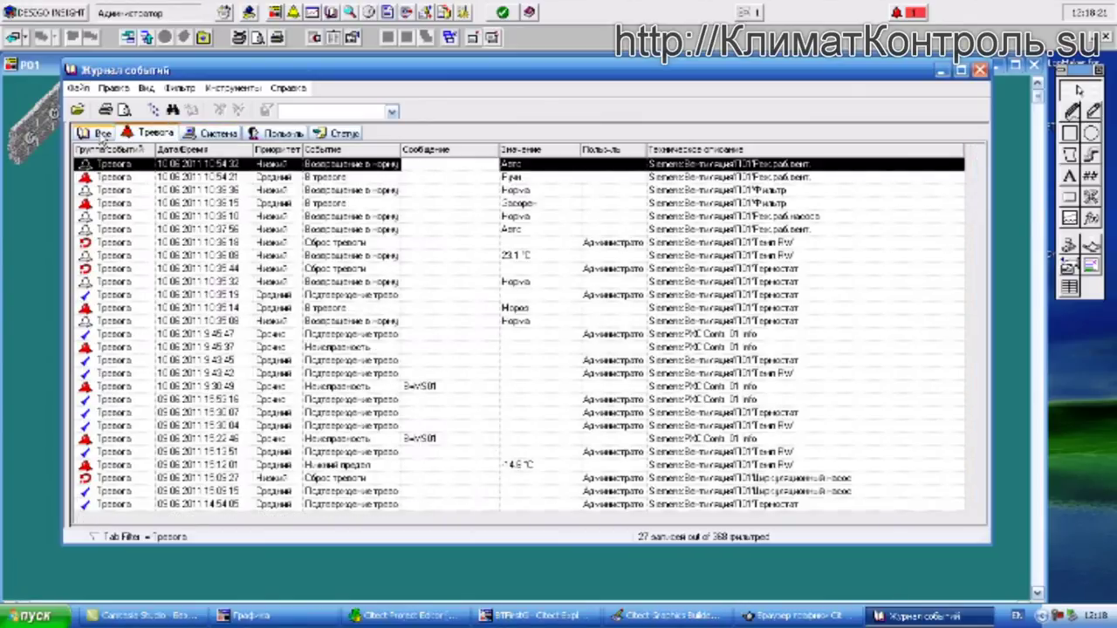
{"action": "left_click", "coordinate": [102, 133]}
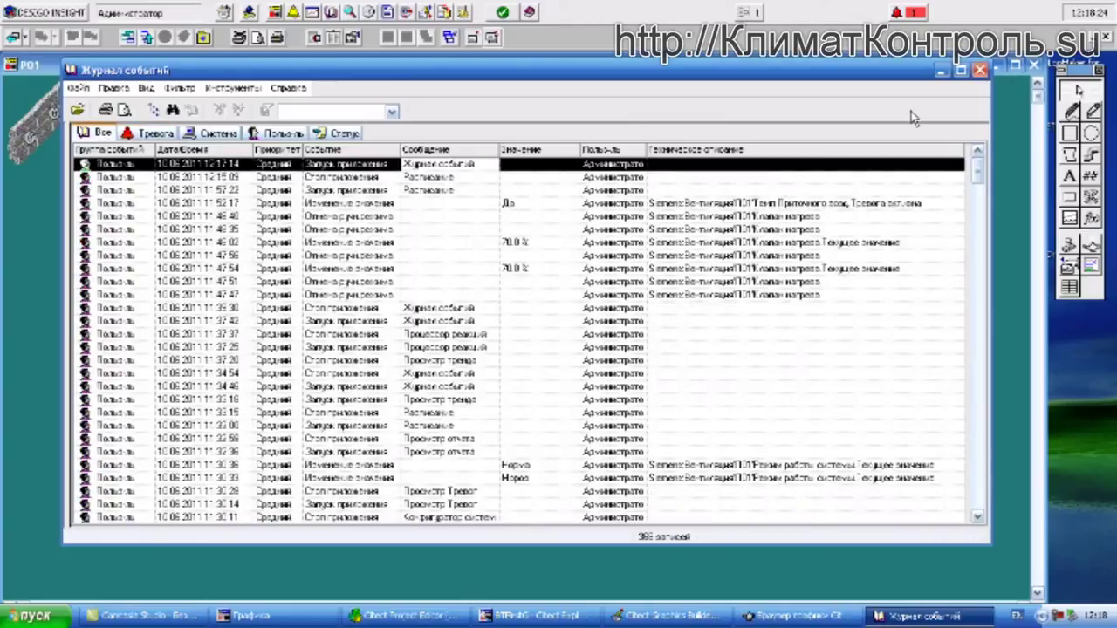
{"action": "left_click", "coordinate": [232, 89]}
{"action": "mouse_move", "coordinate": [305, 92]}
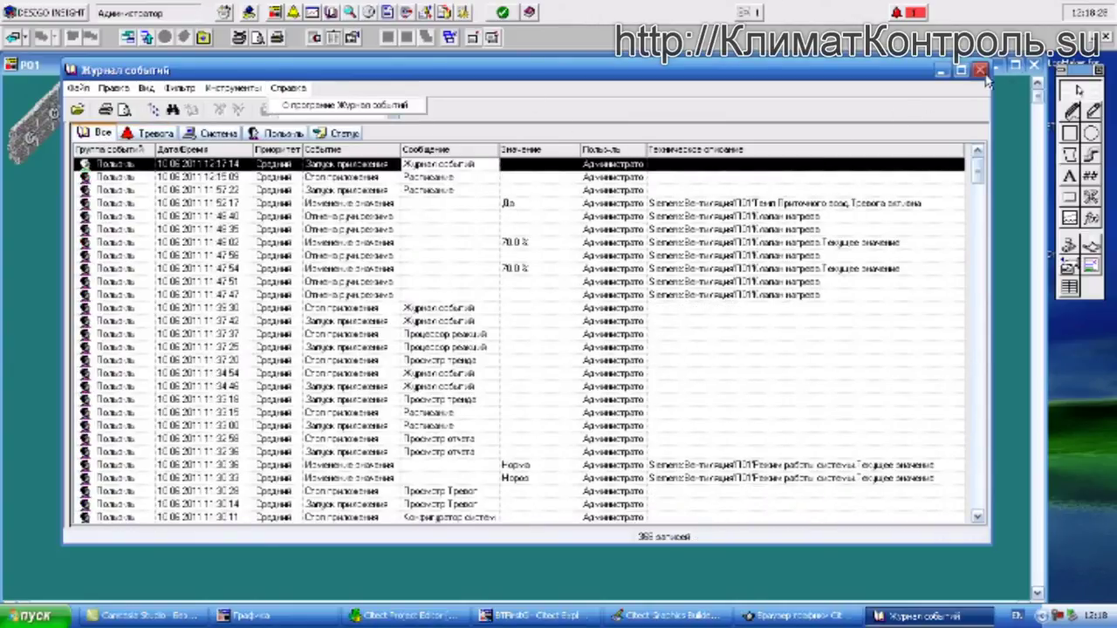
{"action": "left_click", "coordinate": [980, 70]}
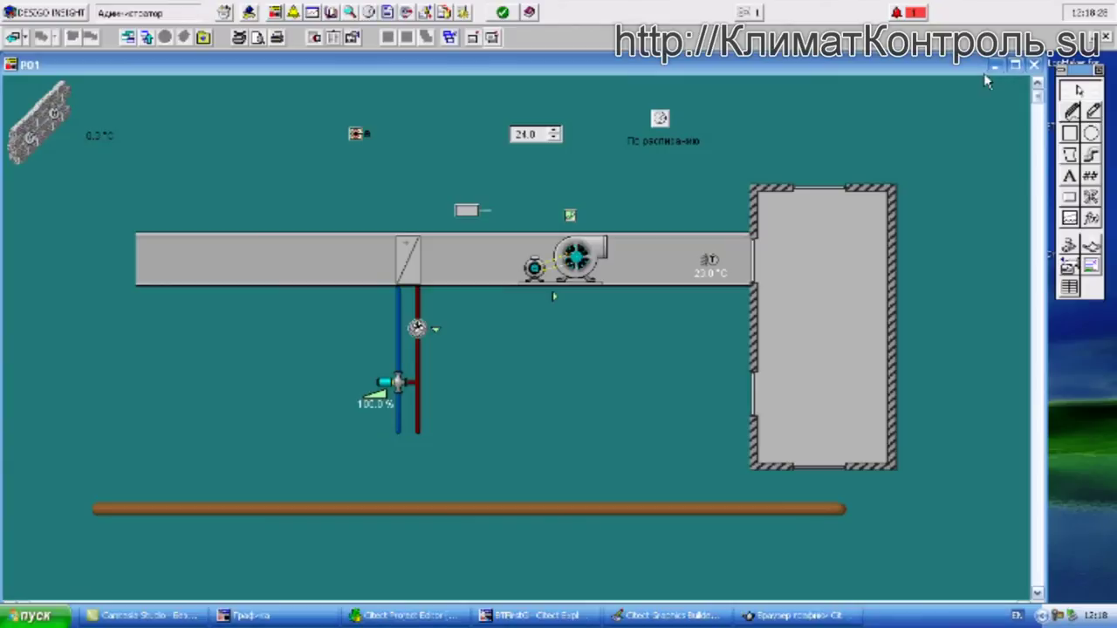
- Open the trend viewer [Просмотр тренда] and maximize both the viewer and its empty trend chart
{"action": "left_click", "coordinate": [323, 35]}
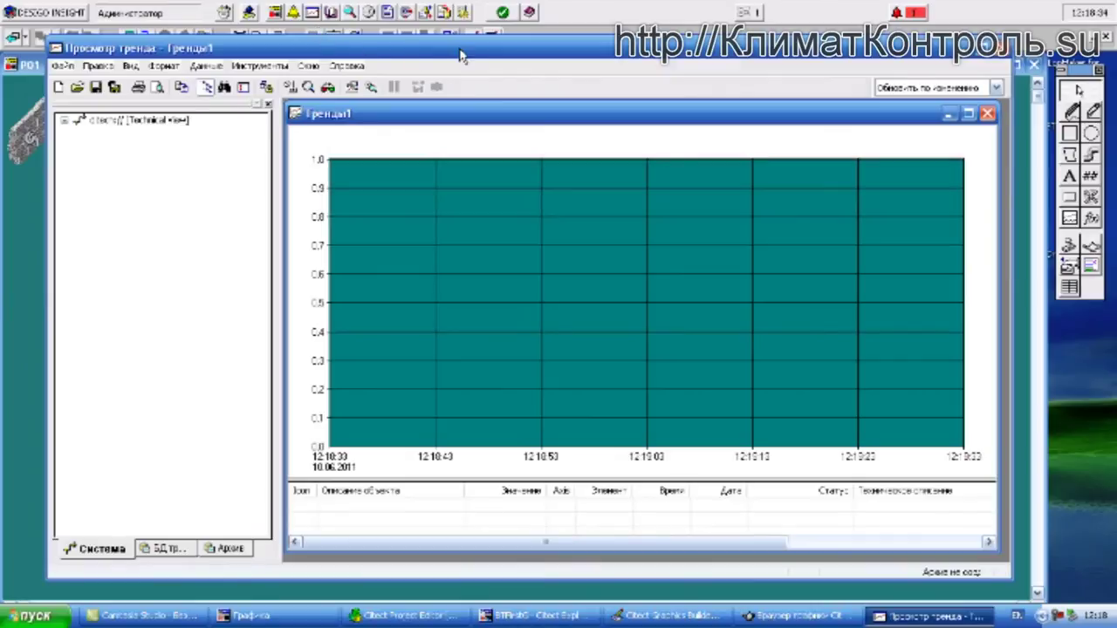
{"action": "double_click", "coordinate": [491, 49]}
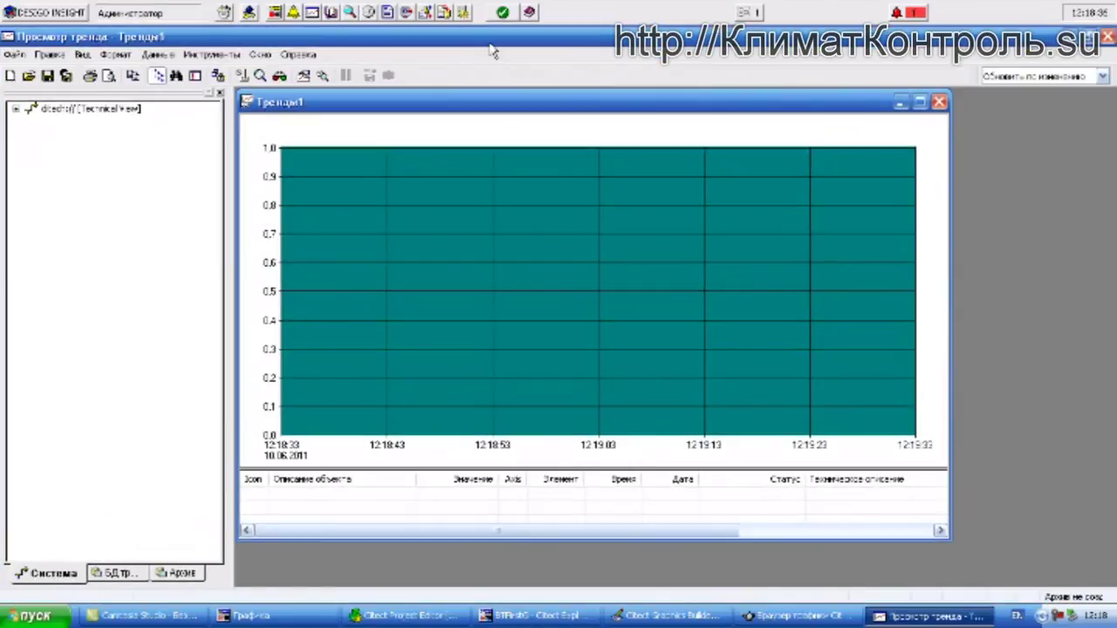
{"action": "double_click", "coordinate": [370, 103]}
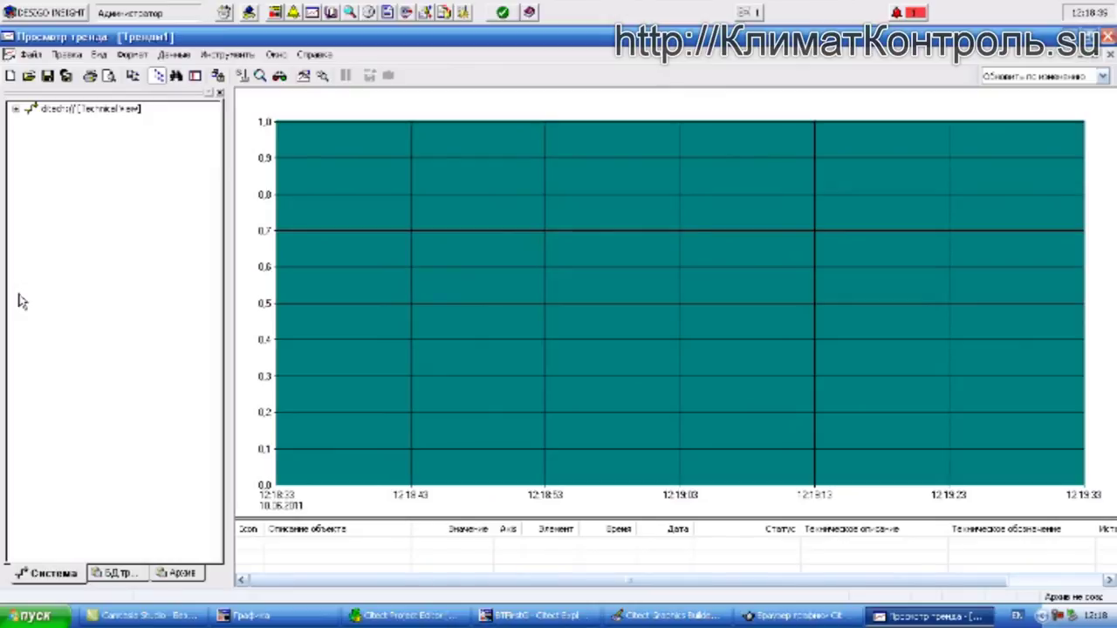
- Add the supply air temperature TEOut1 and the heating valve HeatVlv from Vent > P01 to the trend chart
{"action": "double_click", "coordinate": [26, 110]}
{"action": "left_click", "coordinate": [47, 201]}
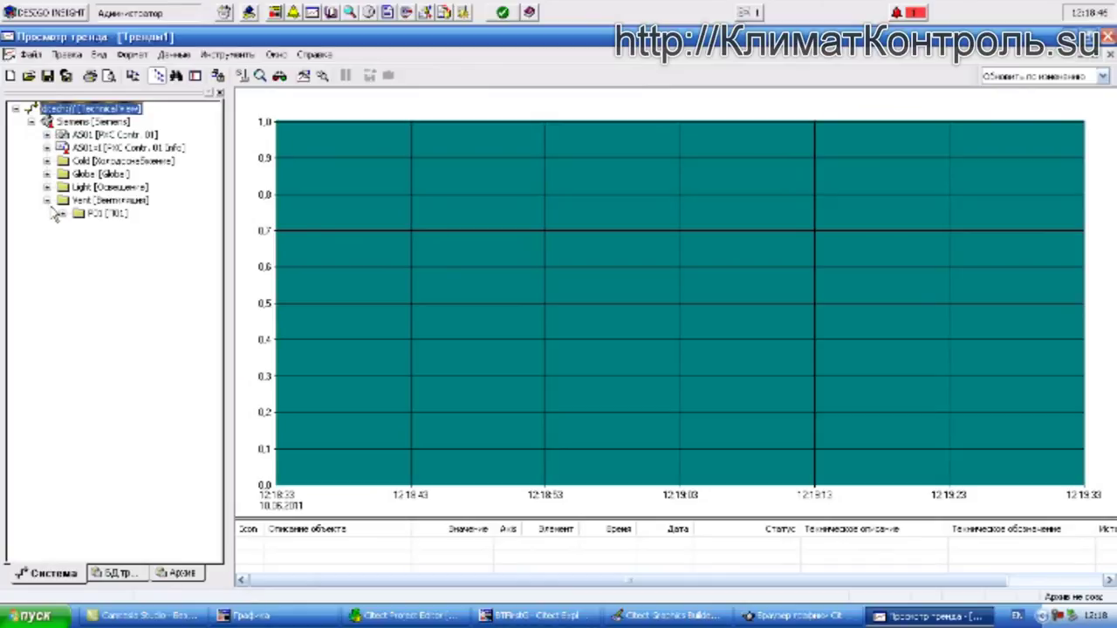
{"action": "right_click", "coordinate": [257, 175]}
{"action": "right_click", "coordinate": [384, 137]}
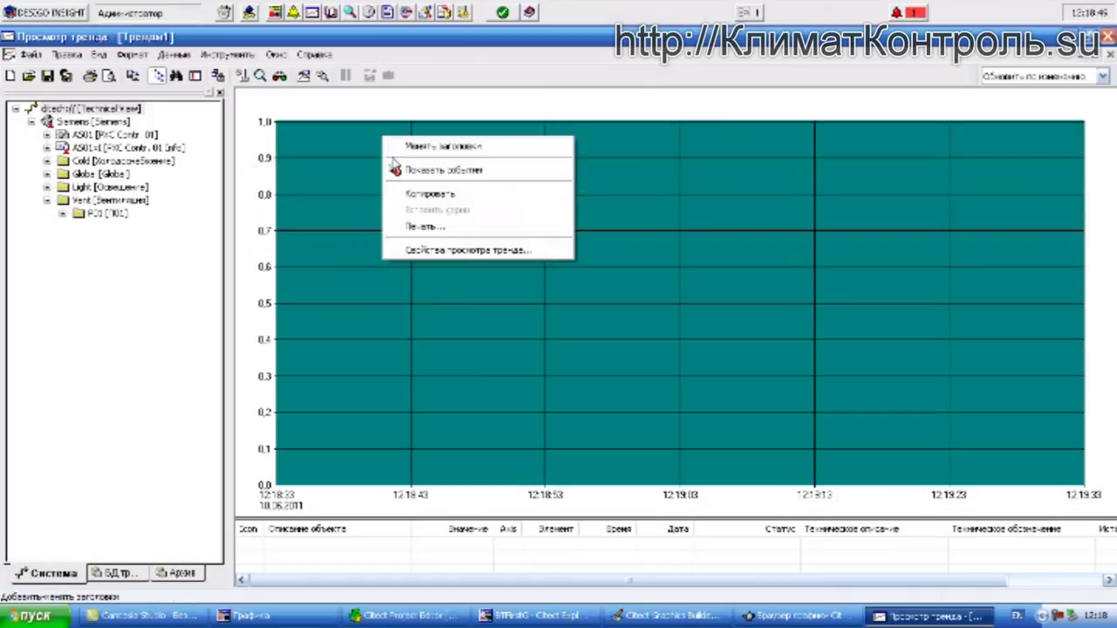
{"action": "left_click", "coordinate": [150, 282]}
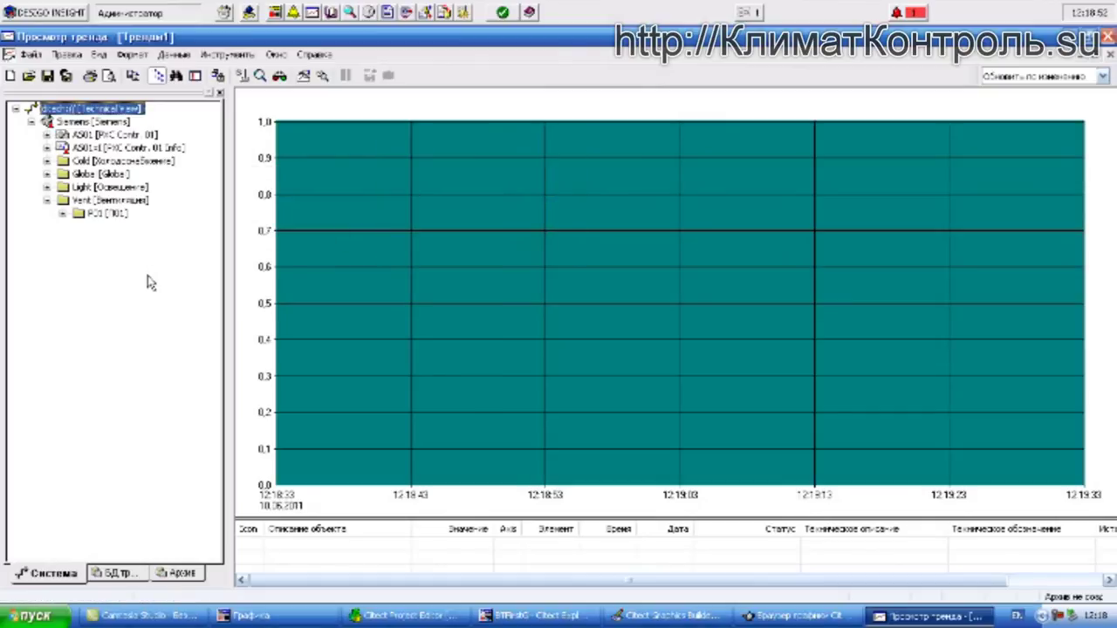
{"action": "left_click", "coordinate": [63, 214]}
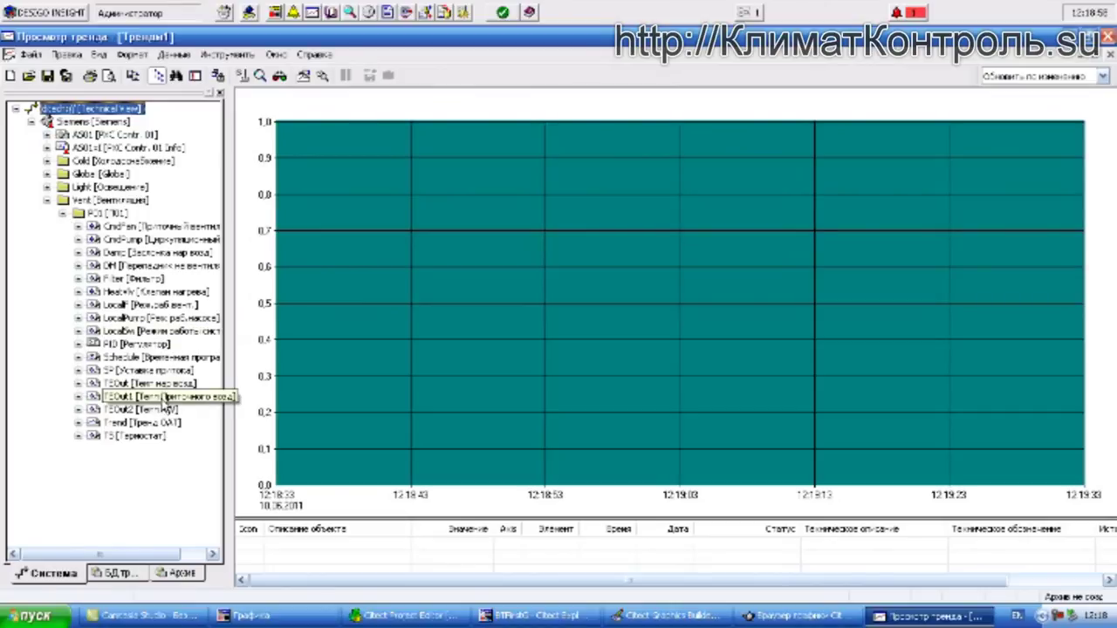
{"action": "left_click_drag", "start_coordinate": [152, 406], "coordinate": [396, 293]}
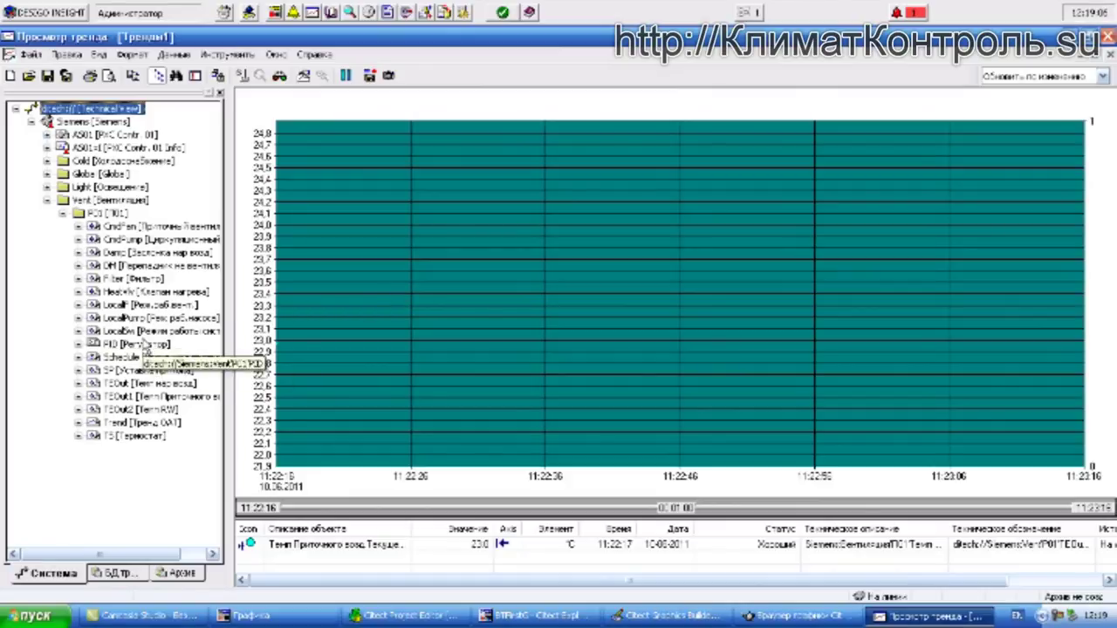
{"action": "left_click_drag", "start_coordinate": [142, 294], "coordinate": [454, 276]}
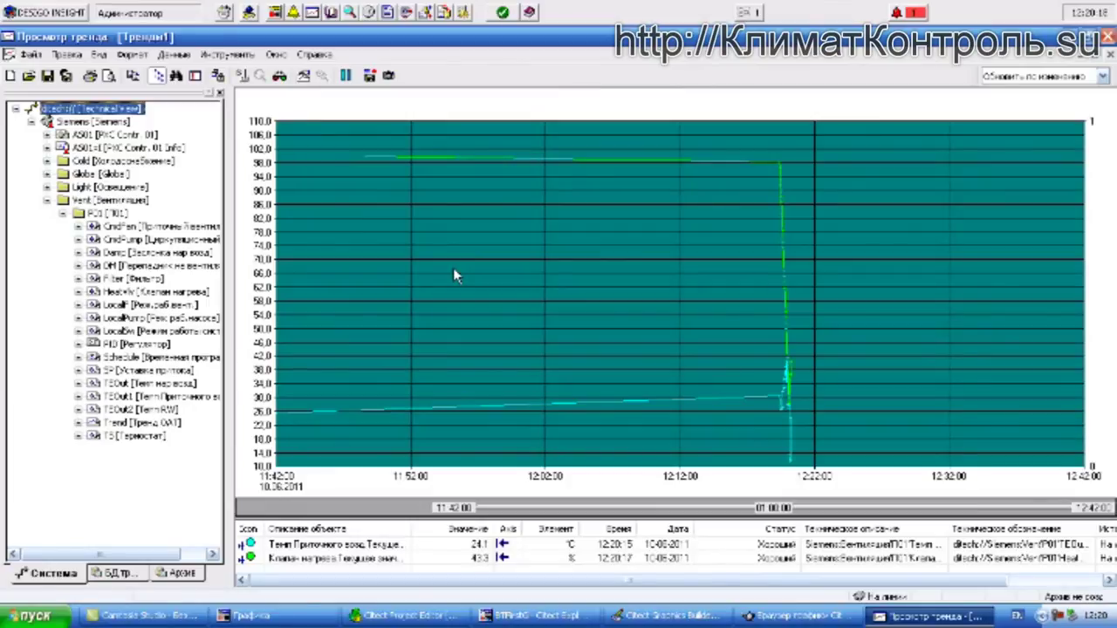
- Enable the 3D view in the trend viewer properties, and toggle the chart's 3D display off and on again
{"action": "left_click", "coordinate": [605, 281]}
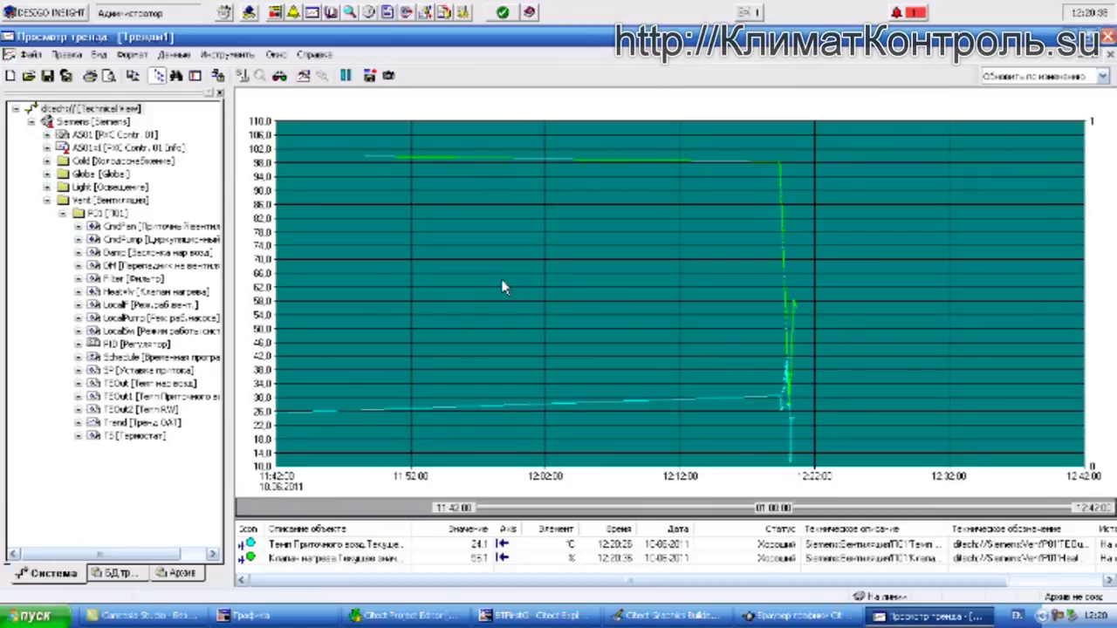
{"action": "right_click", "coordinate": [441, 274]}
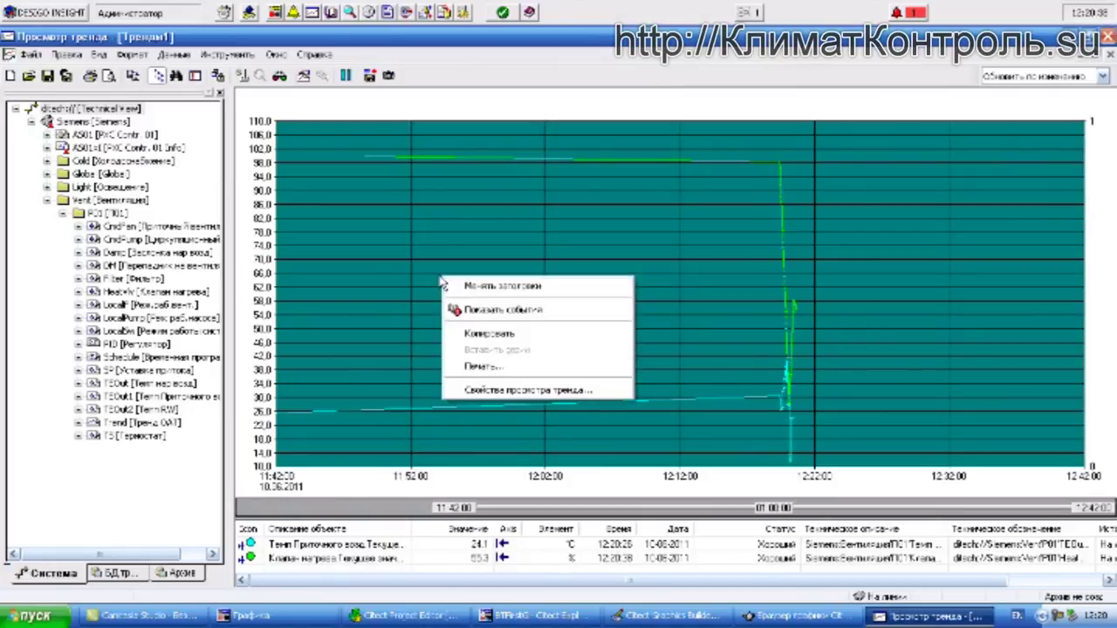
{"action": "left_click", "coordinate": [484, 389]}
{"action": "left_click", "coordinate": [335, 413]}
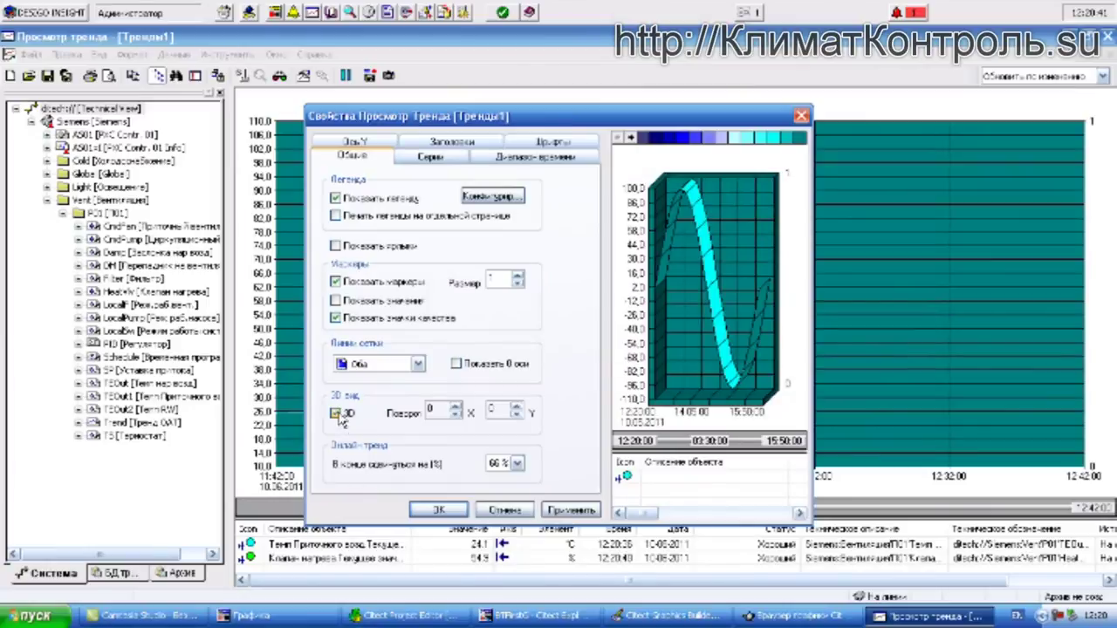
{"action": "left_click", "coordinate": [569, 511]}
{"action": "left_click", "coordinate": [441, 511]}
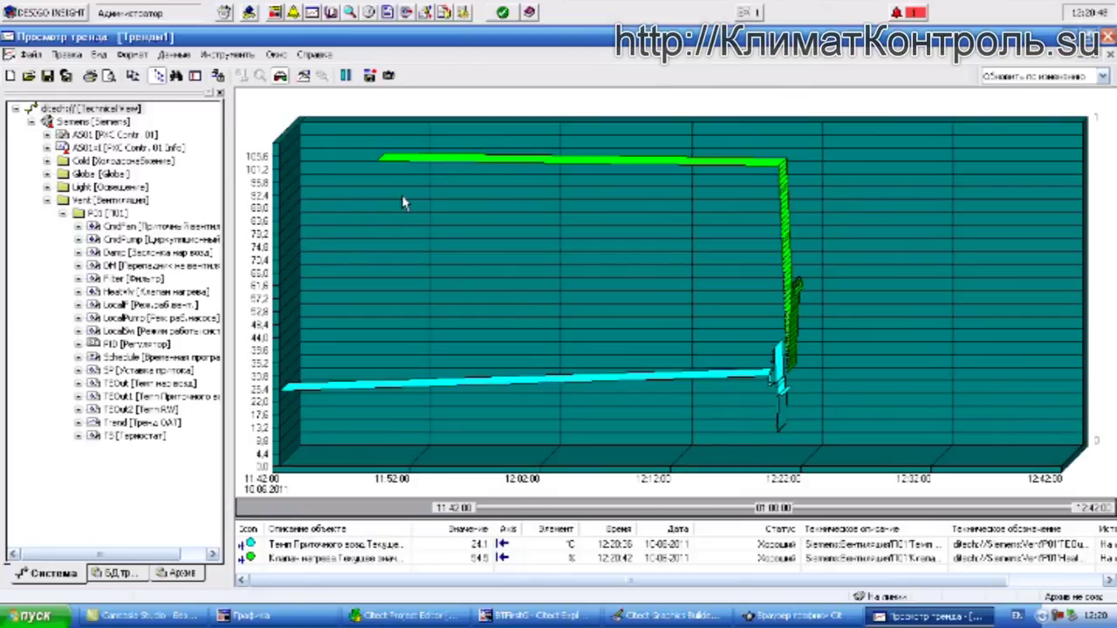
{"action": "left_click", "coordinate": [280, 76]}
{"action": "left_click", "coordinate": [280, 75]}
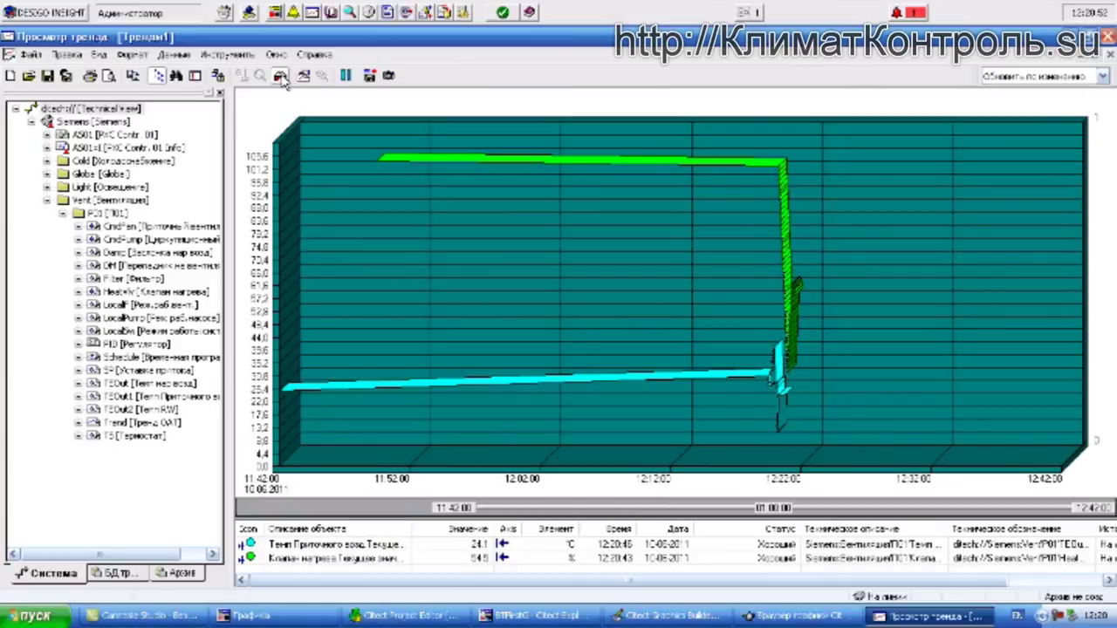
- Start continuous saving of the online trend data to the database, then switch the chart's 3D display off and on again
{"action": "left_click", "coordinate": [370, 77]}
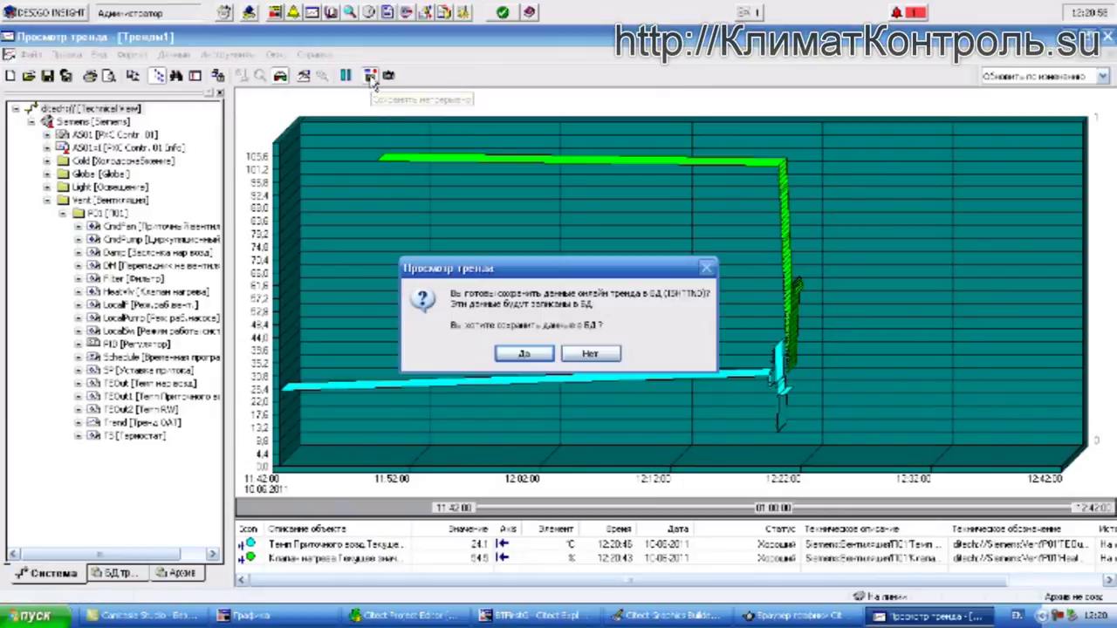
{"action": "left_click", "coordinate": [525, 353]}
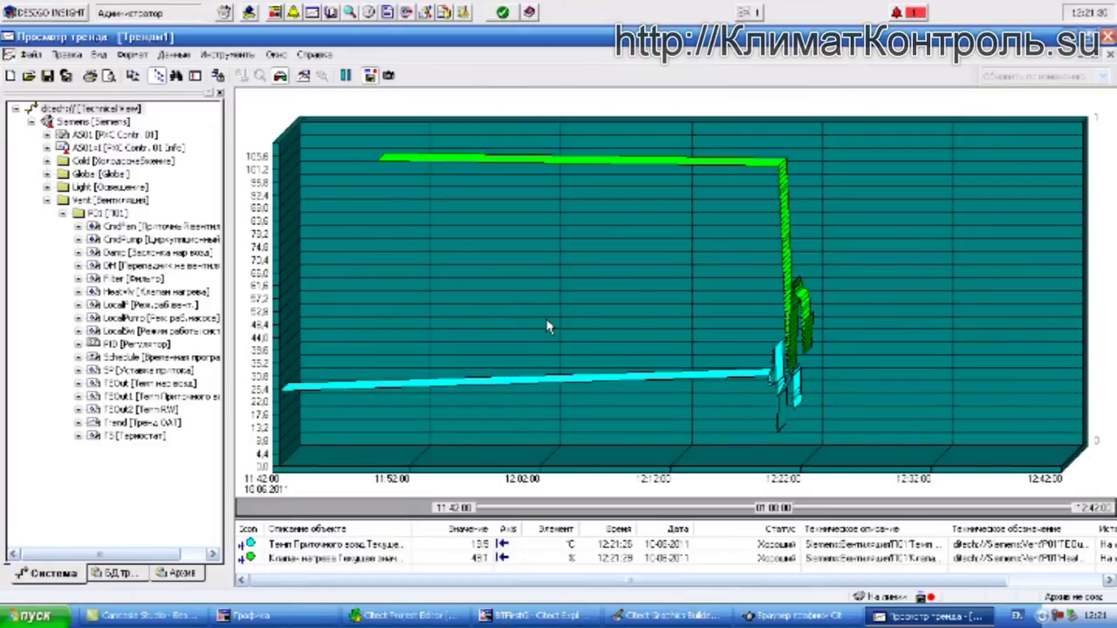
{"action": "left_click", "coordinate": [280, 76]}
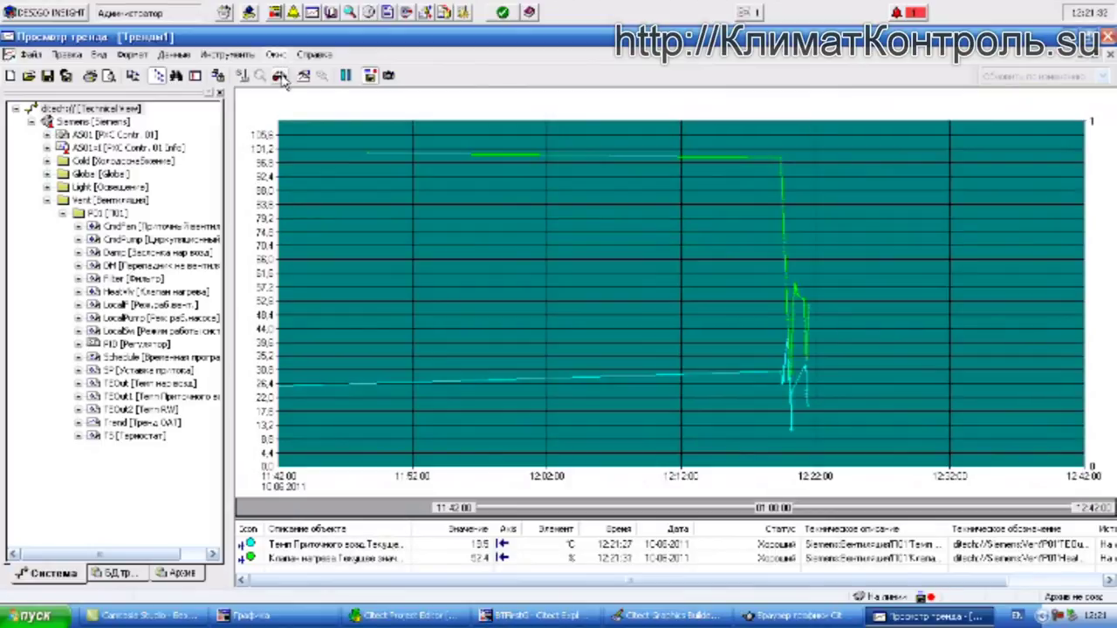
{"action": "left_click", "coordinate": [280, 76]}
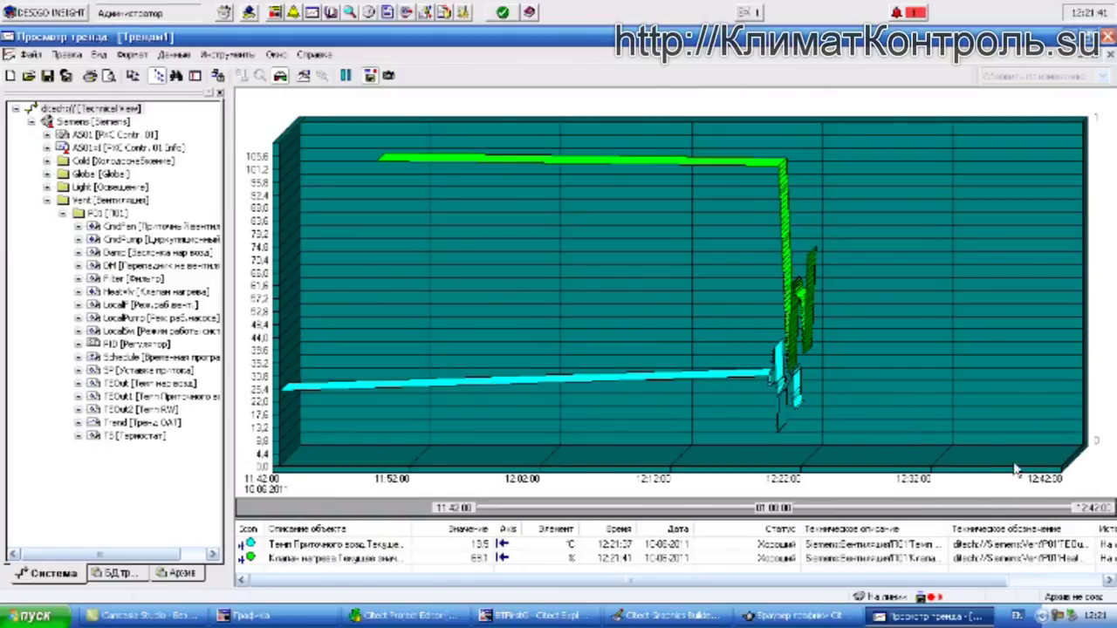
- Review the series, time range, font, title and Y-axis settings in the trend viewer properties, and close them without changes
{"action": "right_click", "coordinate": [574, 309]}
{"action": "left_click", "coordinate": [629, 425]}
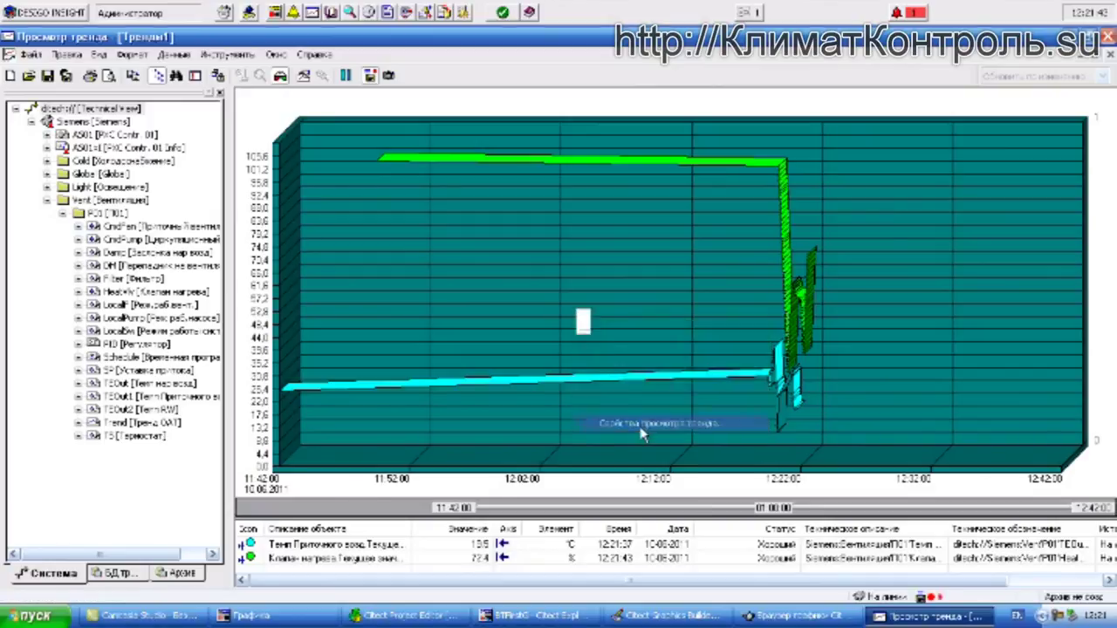
{"action": "left_click", "coordinate": [429, 156]}
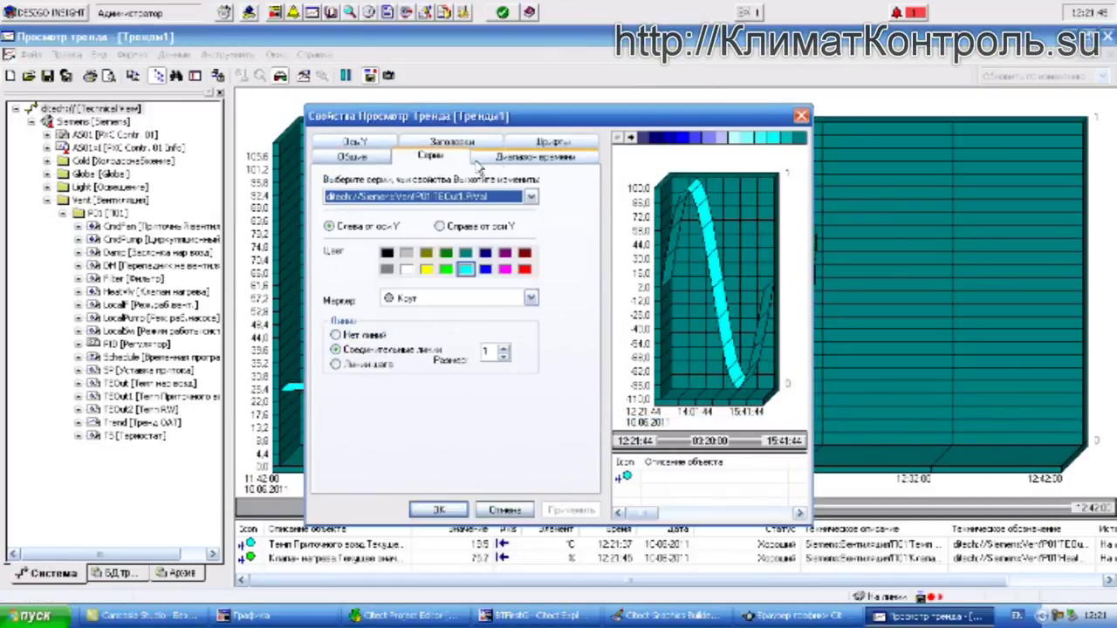
{"action": "left_click", "coordinate": [517, 155]}
{"action": "left_click", "coordinate": [534, 141]}
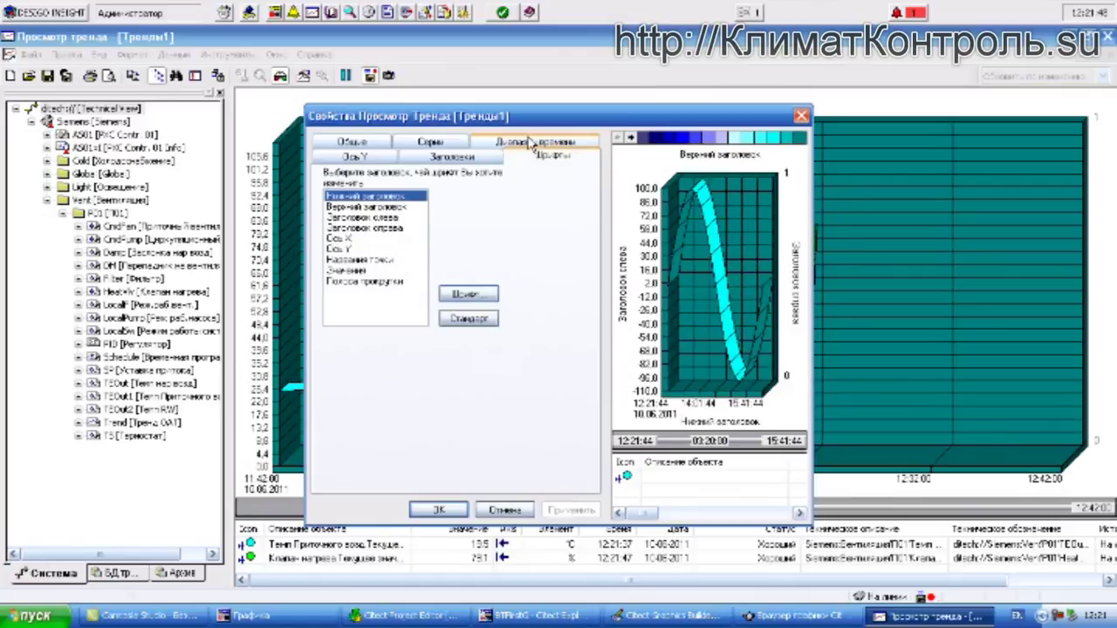
{"action": "left_click", "coordinate": [447, 157]}
{"action": "left_click", "coordinate": [355, 155]}
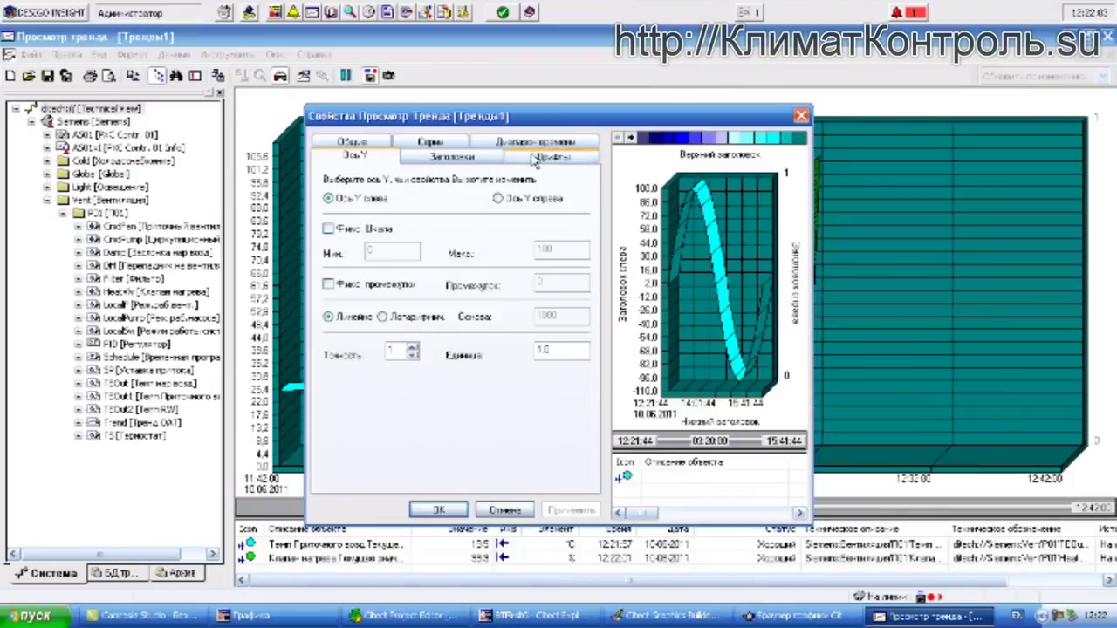
{"action": "left_click", "coordinate": [801, 116]}
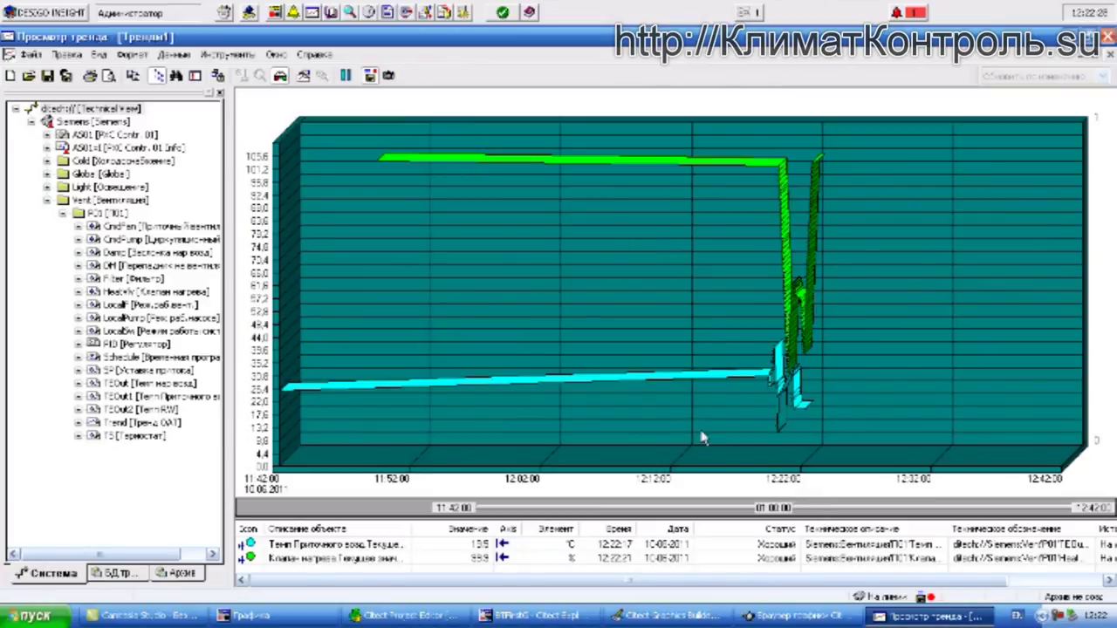
- Reopen the trend viewer properties from the time axis, check the time range, series and general settings, and close them
{"action": "double_click", "coordinate": [792, 484]}
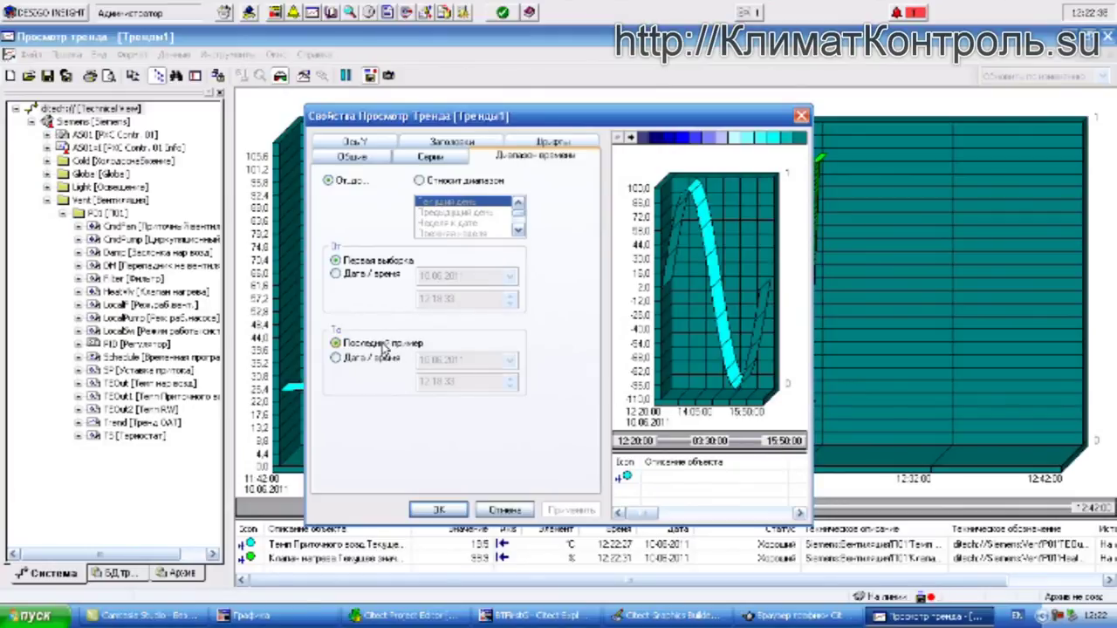
{"action": "left_click", "coordinate": [430, 157]}
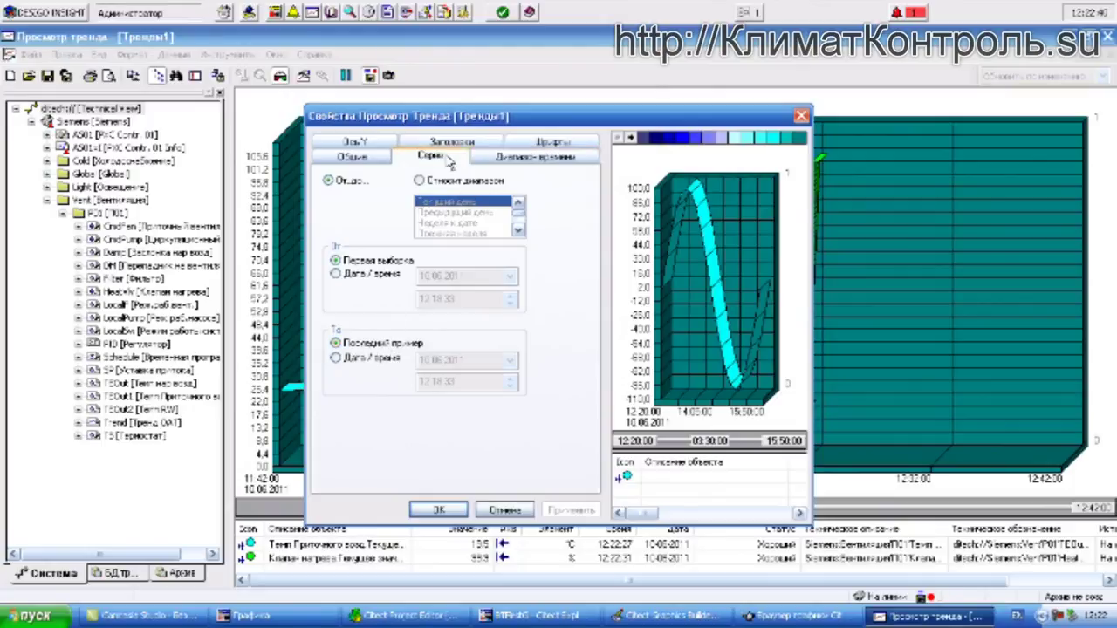
{"action": "left_click", "coordinate": [354, 157]}
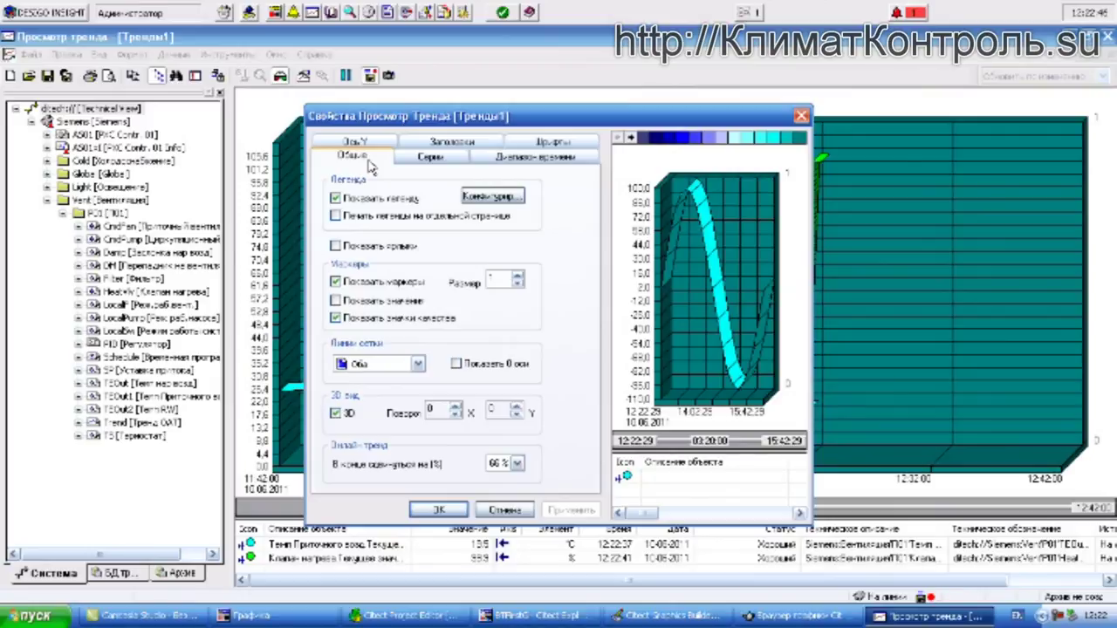
{"action": "left_click", "coordinate": [801, 116]}
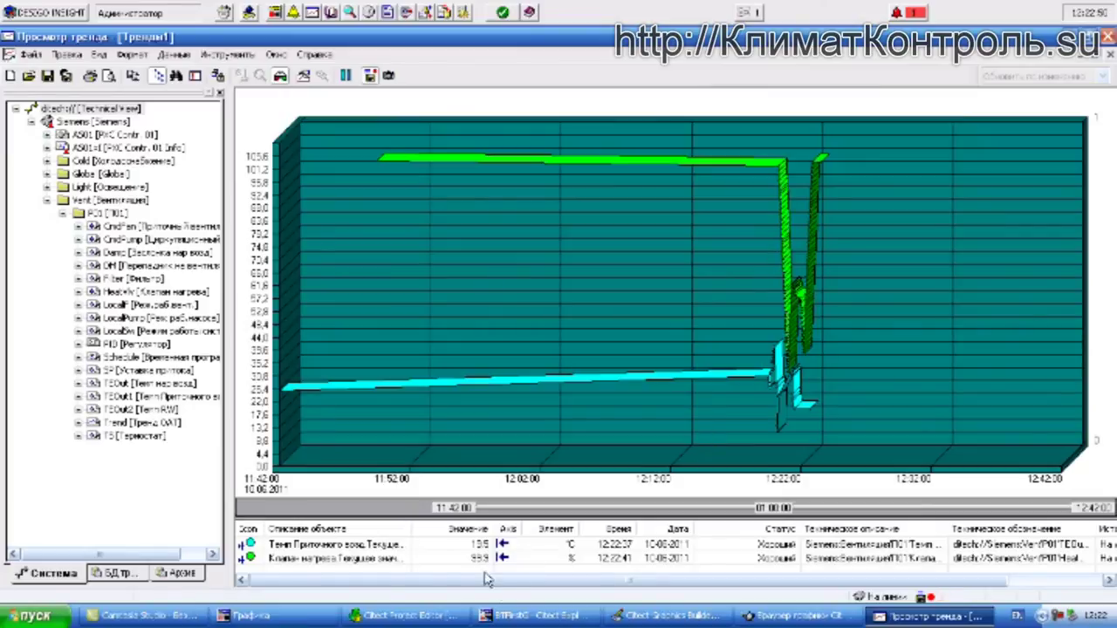
- Narrow the trend chart's displayed time range to 12:16:00–12:28:00
{"action": "left_click_drag", "start_coordinate": [470, 513], "coordinate": [894, 505]}
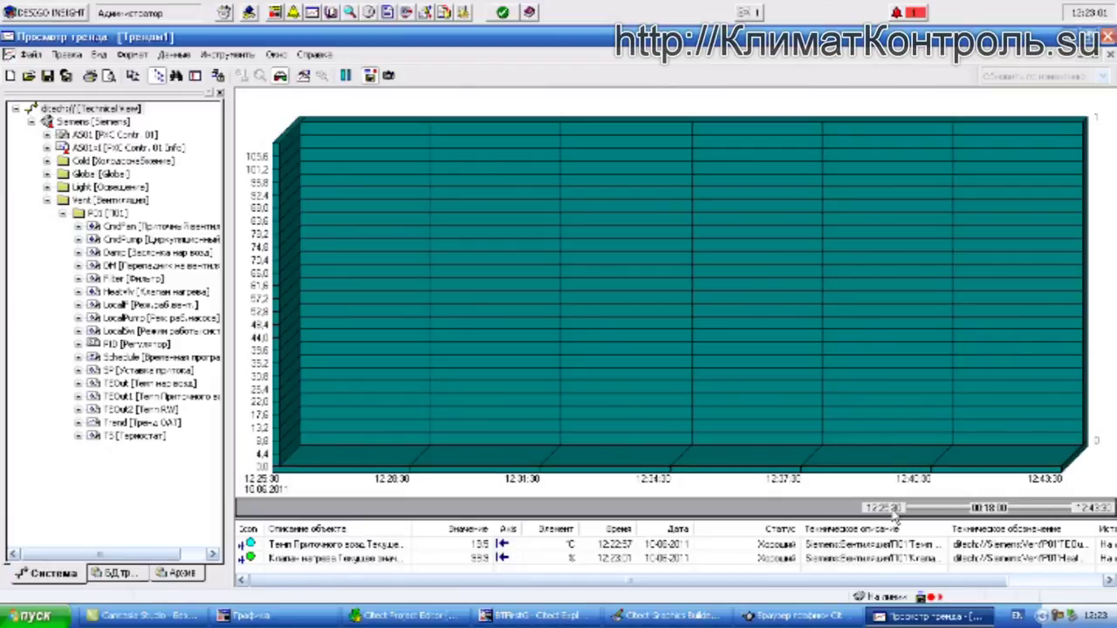
{"action": "left_click_drag", "start_coordinate": [892, 513], "coordinate": [801, 516]}
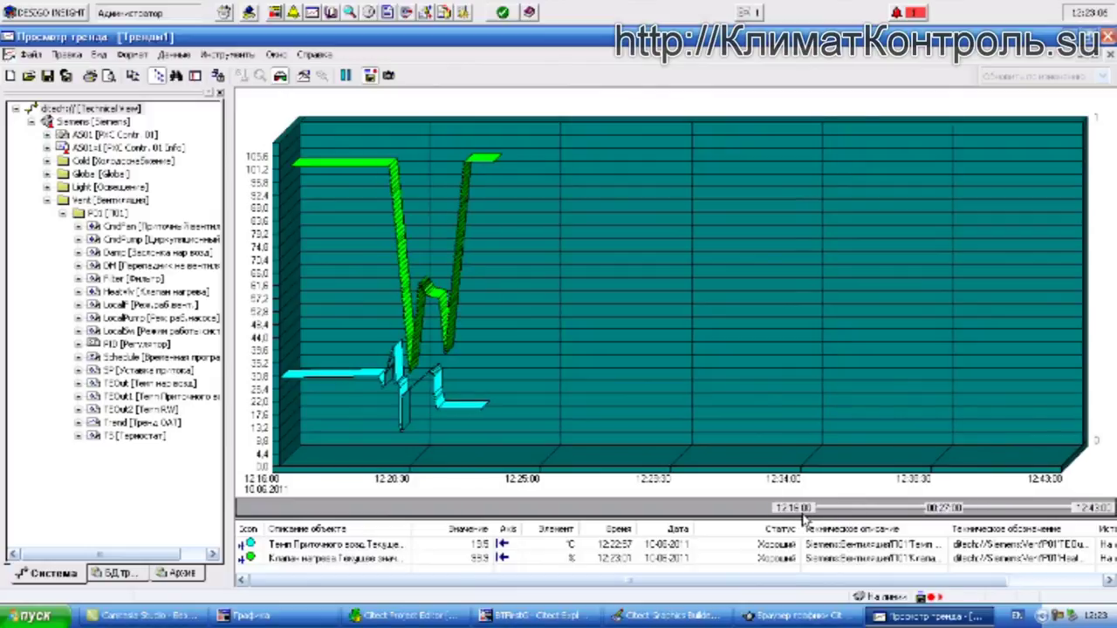
{"action": "left_click_drag", "start_coordinate": [1082, 515], "coordinate": [988, 517]}
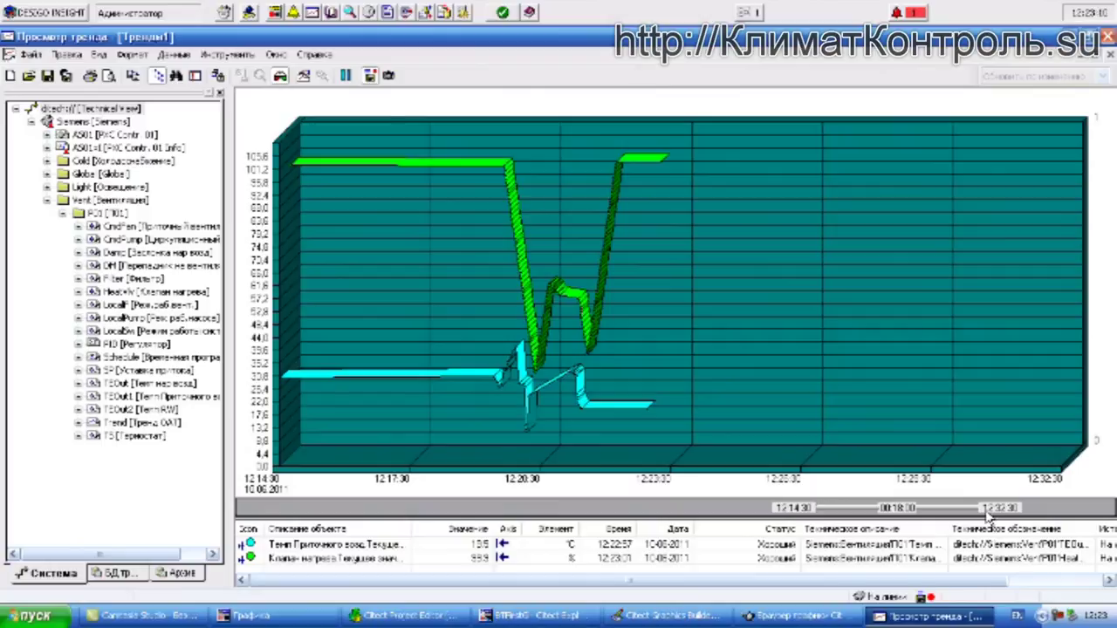
{"action": "left_click_drag", "start_coordinate": [990, 515], "coordinate": [950, 517]}
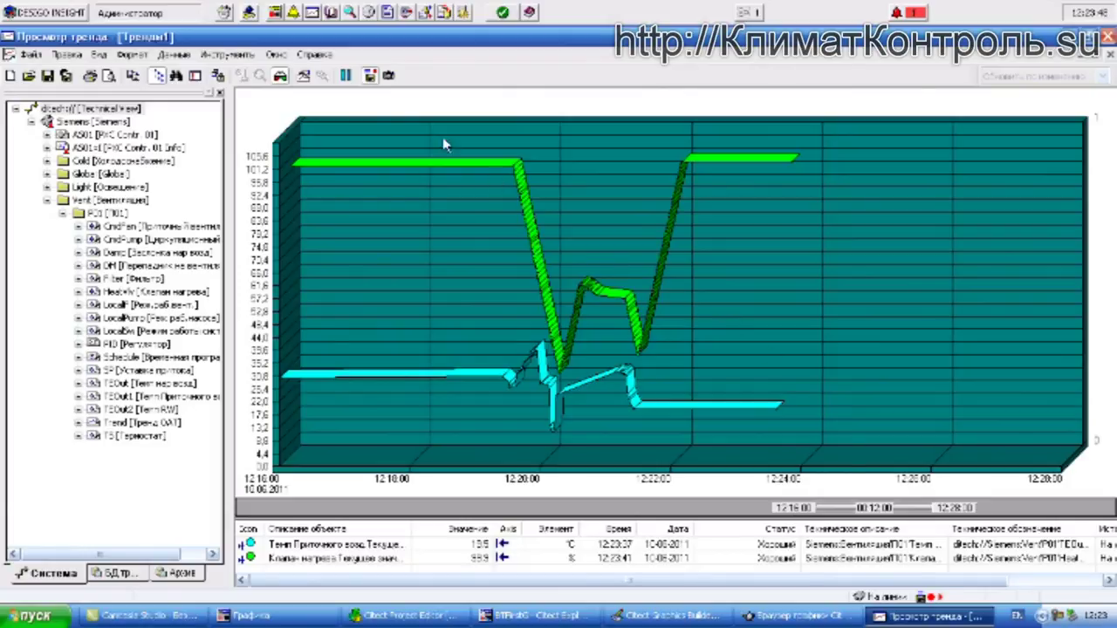
- Stop the continuous saving of trend data, and check the folder of saved trend views without opening a file
{"action": "left_click", "coordinate": [371, 76]}
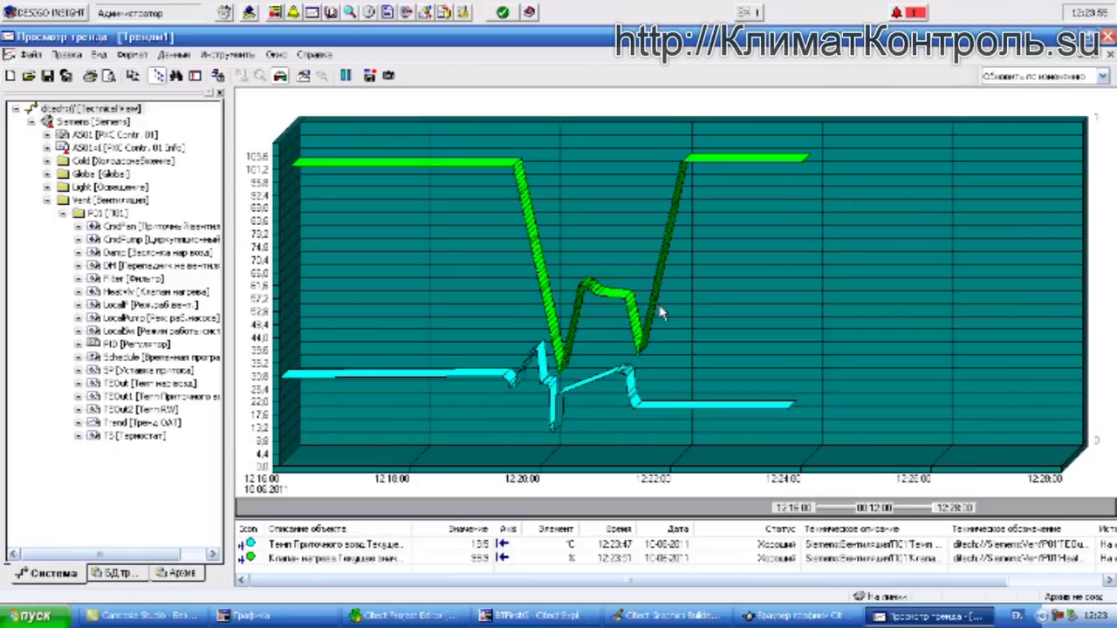
{"action": "left_click", "coordinate": [31, 55]}
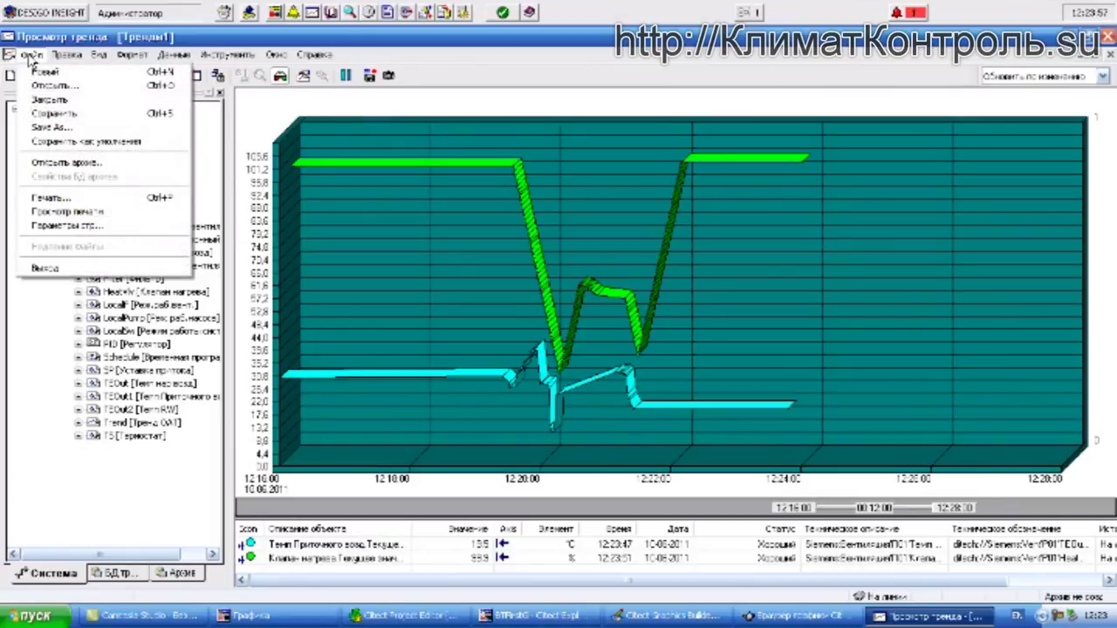
{"action": "left_click", "coordinate": [48, 87]}
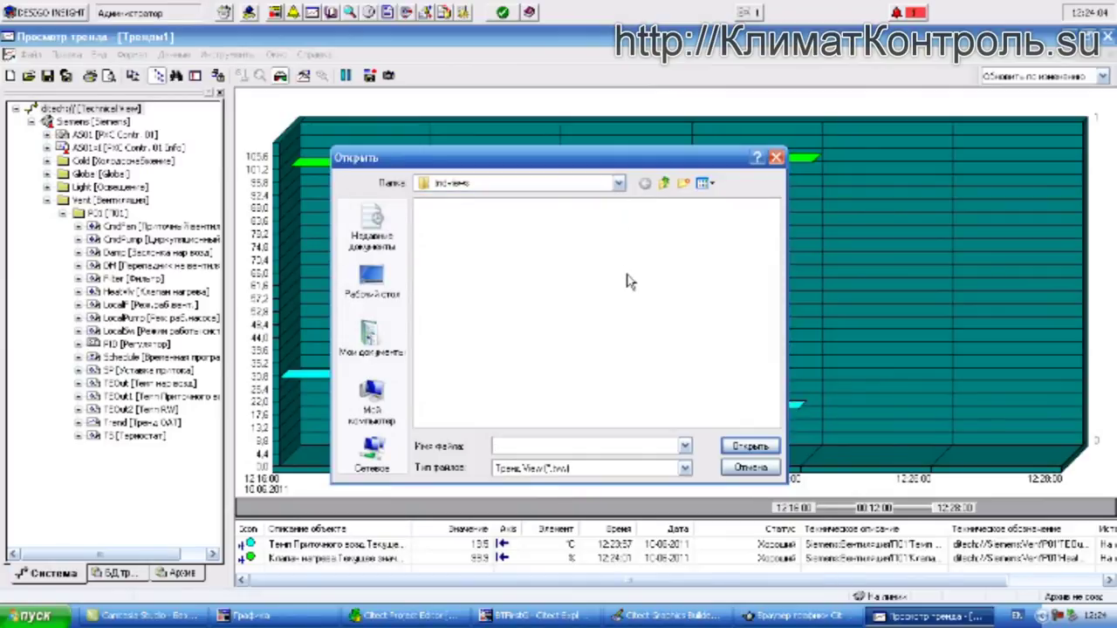
{"action": "left_click", "coordinate": [776, 158]}
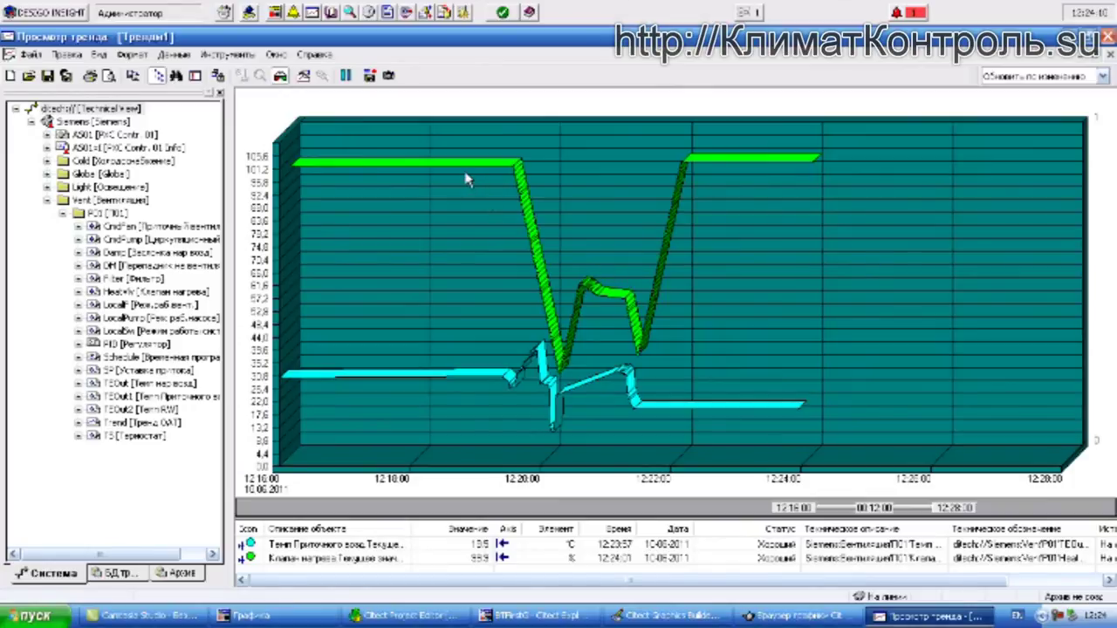
- Pause the online trend and close the Тренды1 chart, discarding its recorded data
{"action": "left_click", "coordinate": [347, 77]}
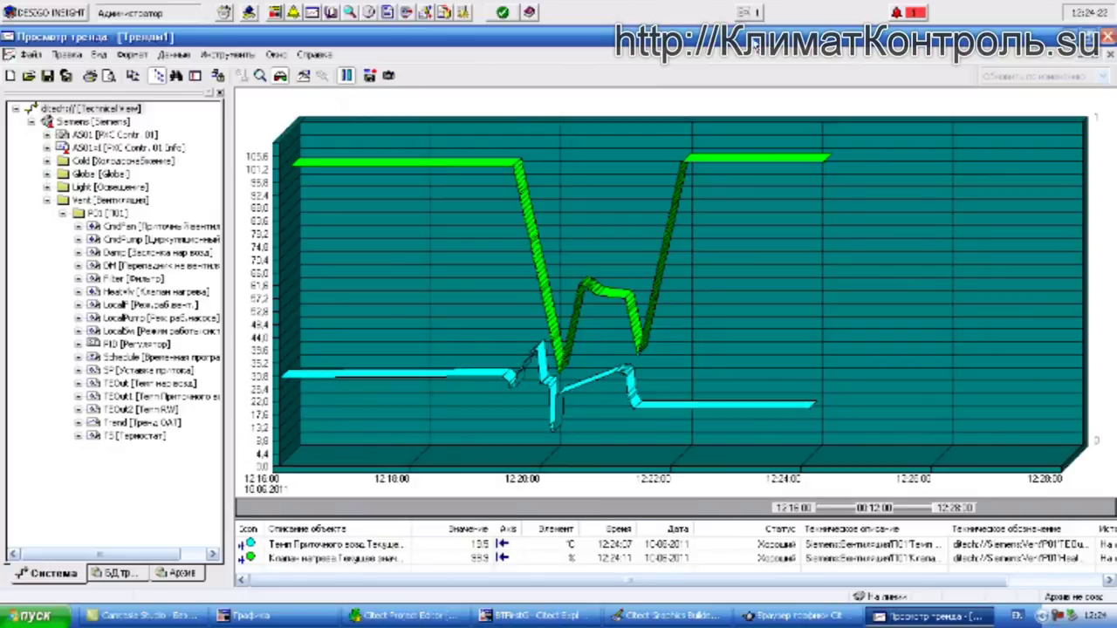
{"action": "left_click", "coordinate": [1108, 55]}
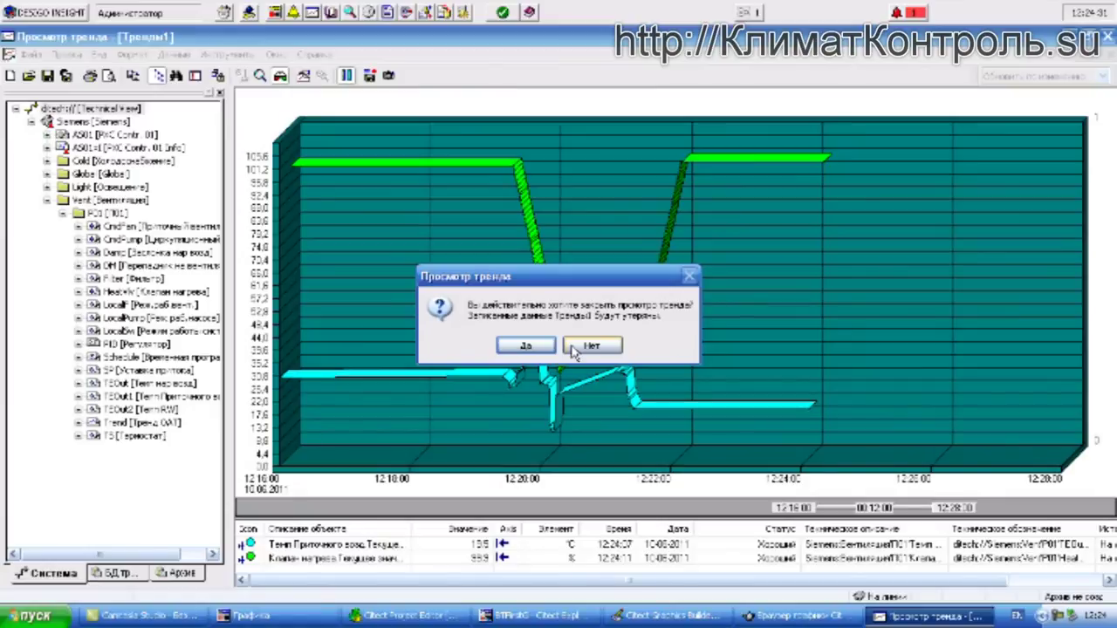
{"action": "left_click", "coordinate": [532, 347]}
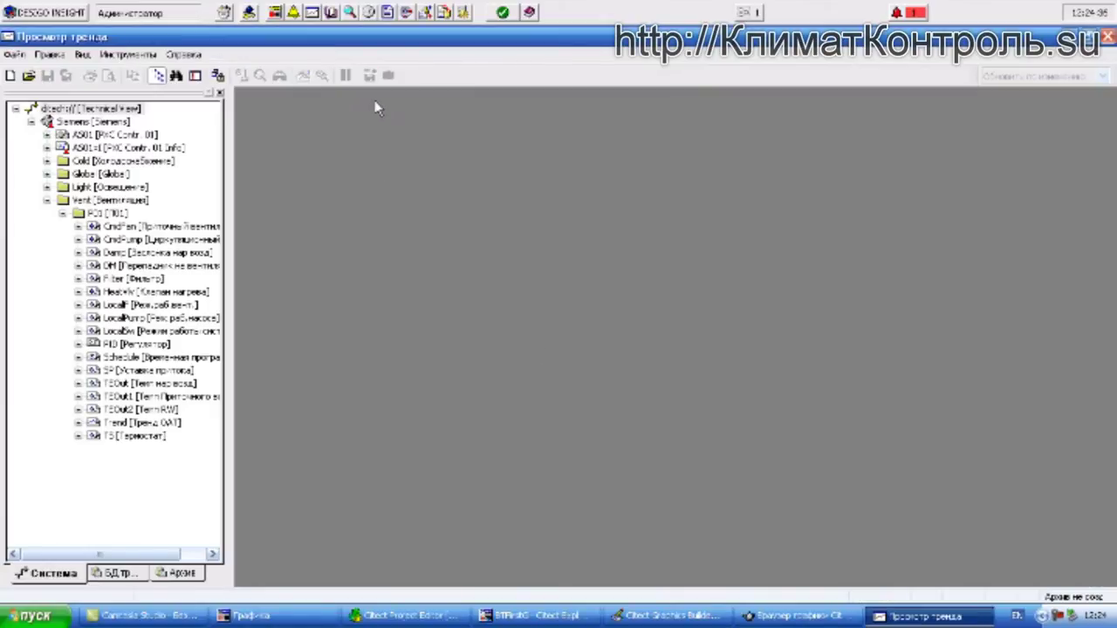
- Display the trend database tree and open the user-defined trend upload dialog [Загрузить тренды]
{"action": "left_click", "coordinate": [120, 575]}
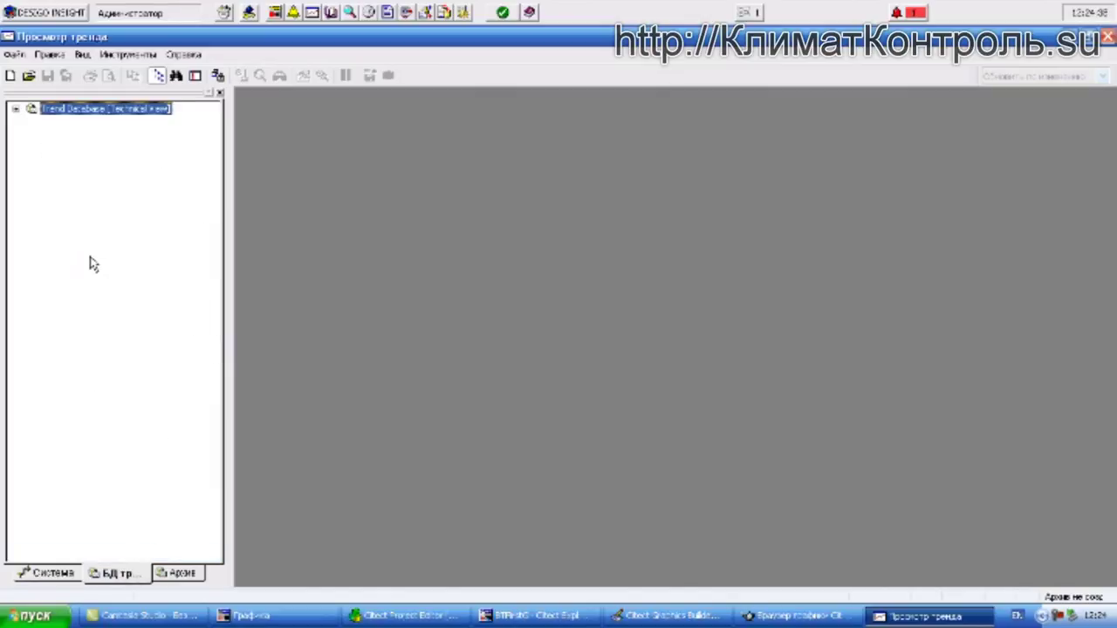
{"action": "left_click", "coordinate": [15, 110]}
{"action": "left_click", "coordinate": [128, 56]}
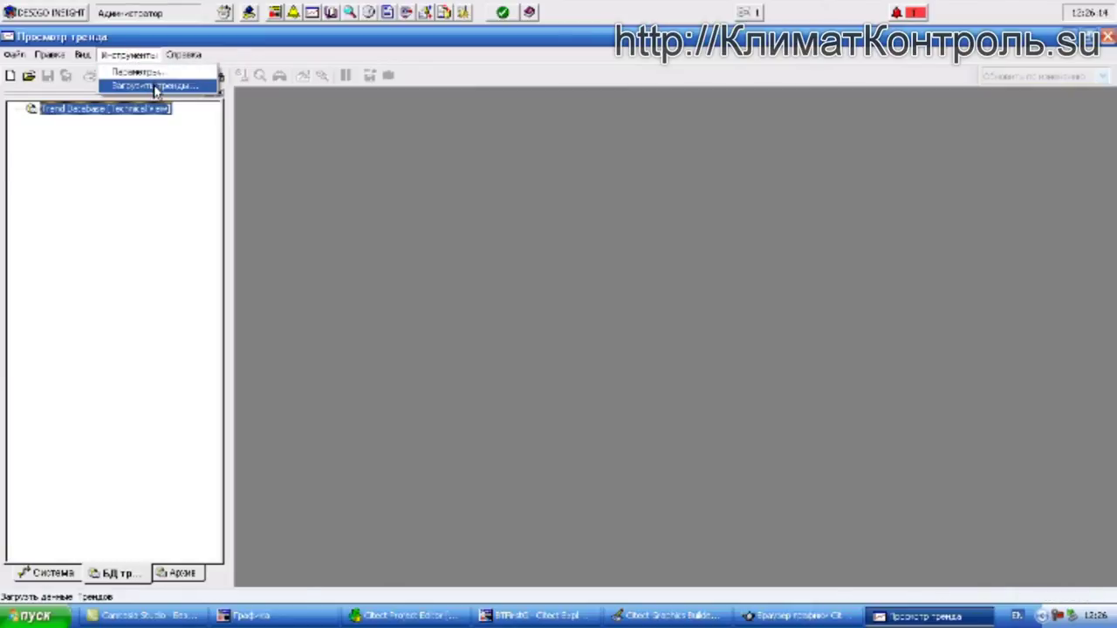
{"action": "left_click", "coordinate": [155, 86]}
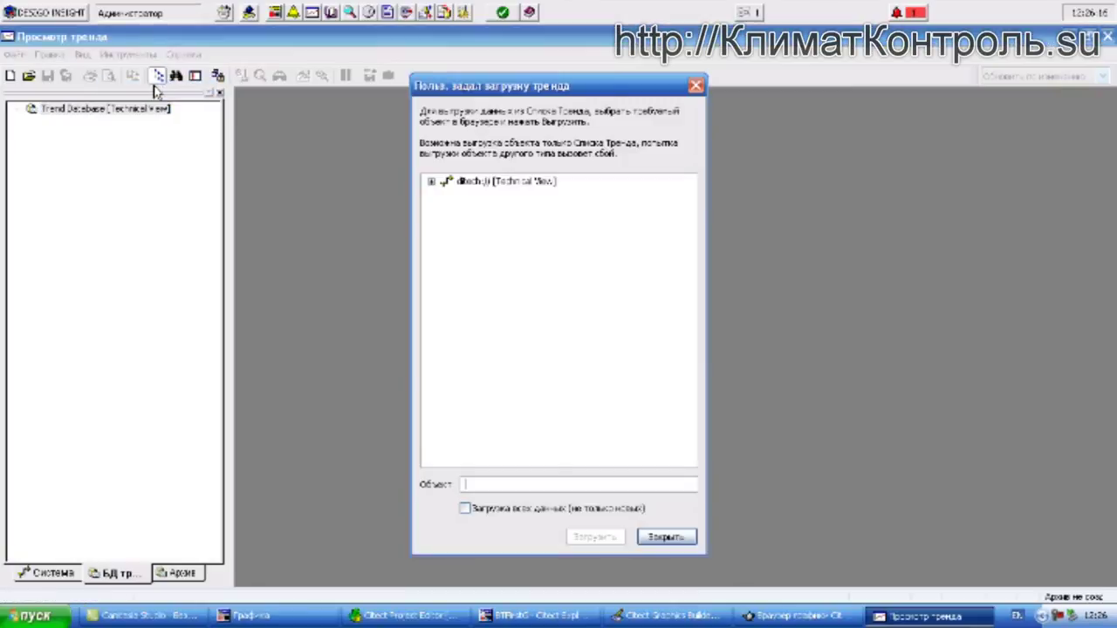
- Upload the Trend [Тренд OAT] log from Siemens > Vent > P01 into the trend database and close the upload dialog
{"action": "left_click", "coordinate": [431, 181]}
{"action": "left_click", "coordinate": [447, 195]}
{"action": "left_click", "coordinate": [462, 208]}
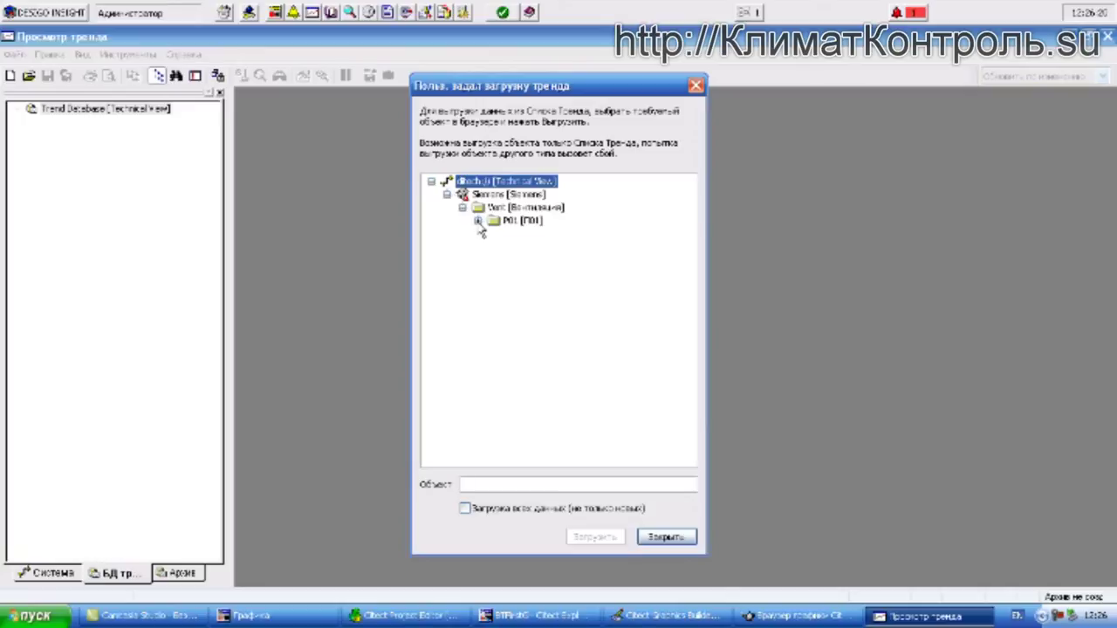
{"action": "left_click", "coordinate": [478, 220]}
{"action": "left_click", "coordinate": [540, 235]}
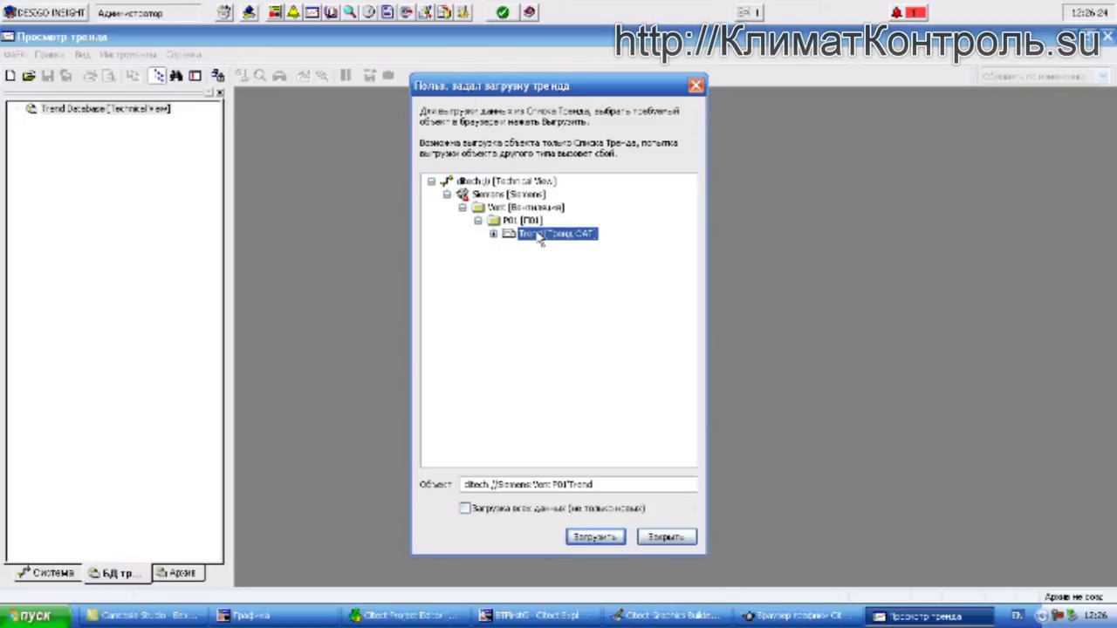
{"action": "left_click", "coordinate": [494, 233]}
{"action": "left_click", "coordinate": [599, 539]}
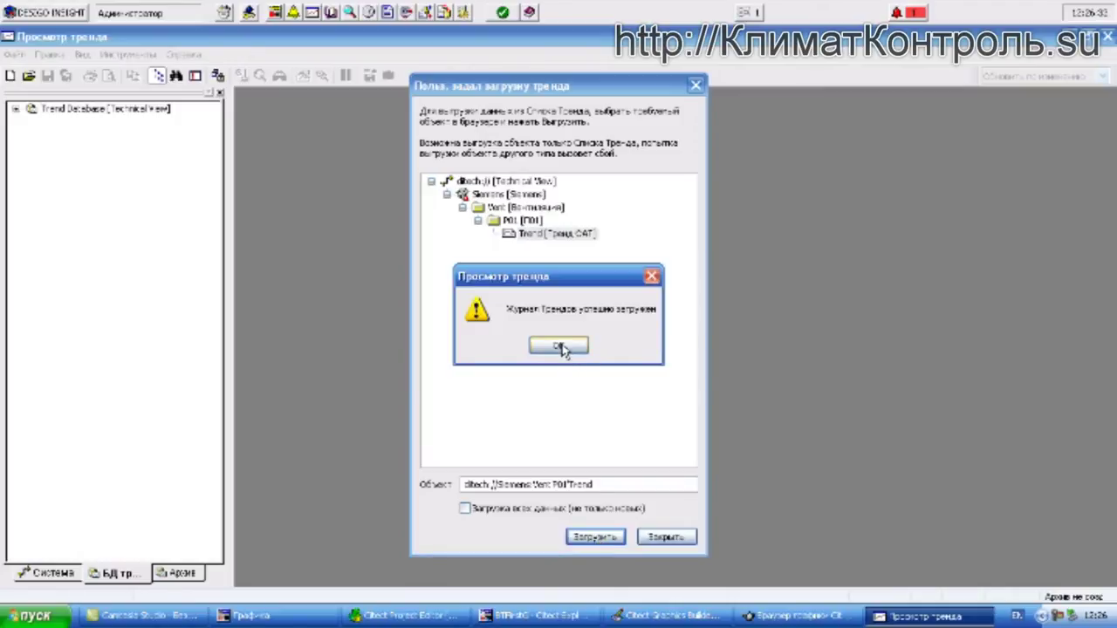
{"action": "left_click", "coordinate": [559, 346]}
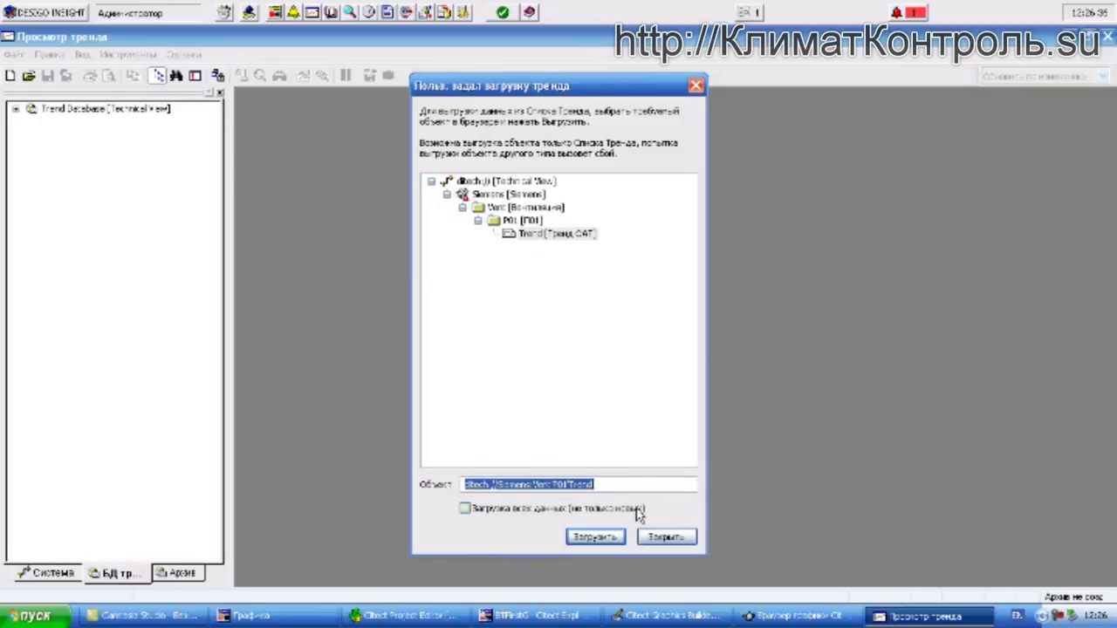
{"action": "left_click", "coordinate": [666, 536]}
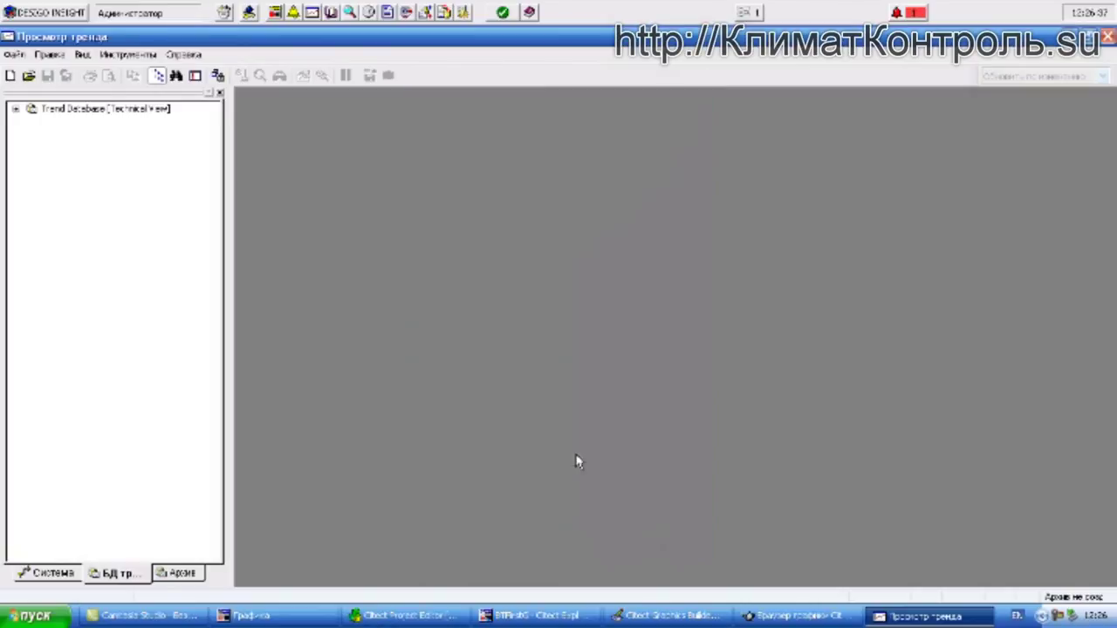
- Examine the uploaded trend objects in the trend database under Siemens > Vent > P01, and refresh the tree
{"action": "left_click", "coordinate": [15, 108]}
{"action": "left_click", "coordinate": [30, 121]}
{"action": "left_click", "coordinate": [46, 135]}
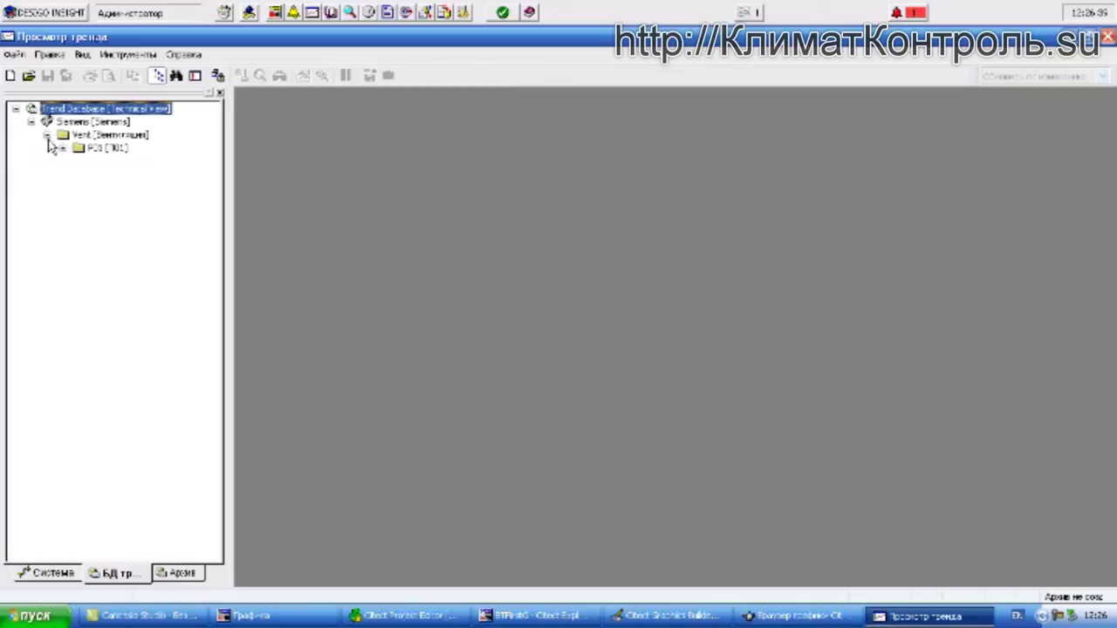
{"action": "left_click", "coordinate": [62, 147]}
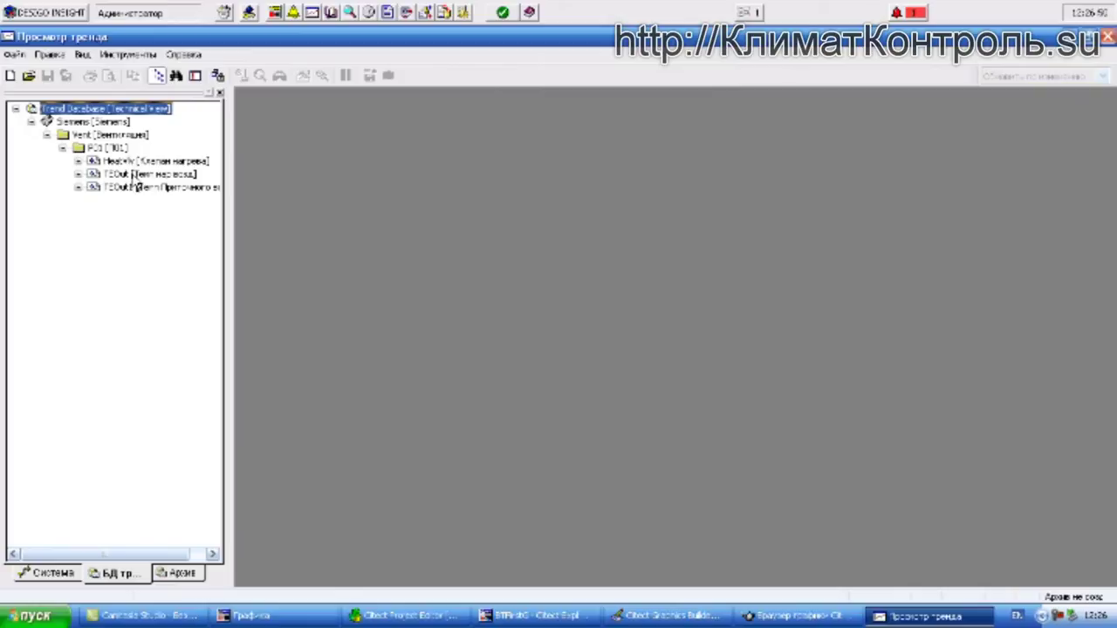
{"action": "right_click", "coordinate": [61, 246]}
{"action": "left_click", "coordinate": [92, 259]}
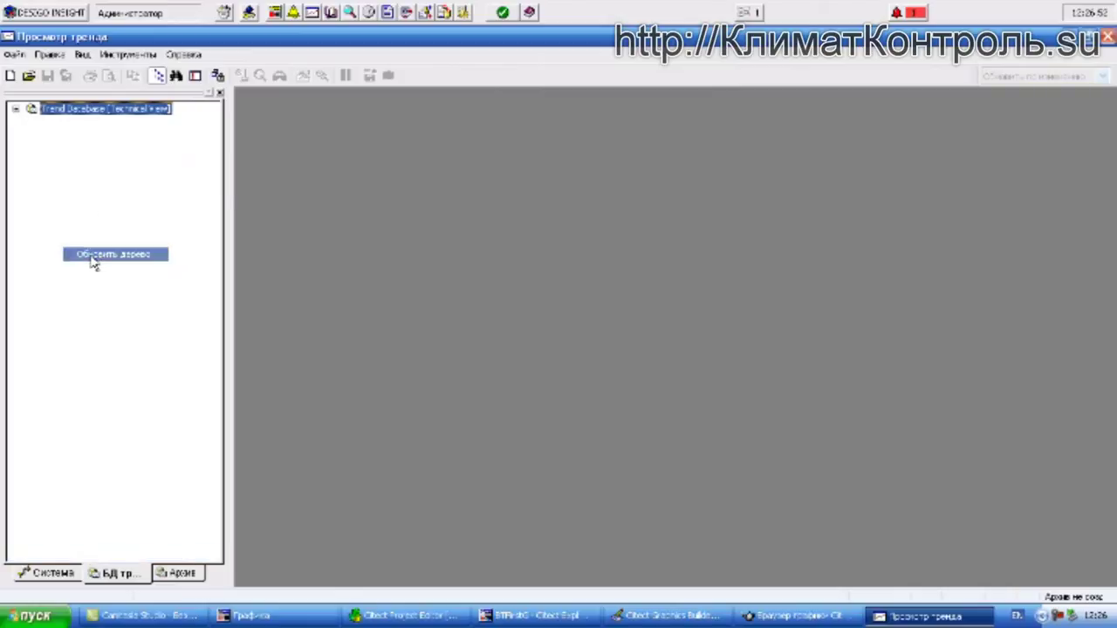
- Expand the trend database to the TEOut and TEOut1 present values under Siemens > Vent > P01, and widen the tree pane
{"action": "left_click", "coordinate": [15, 109]}
{"action": "left_click", "coordinate": [31, 122]}
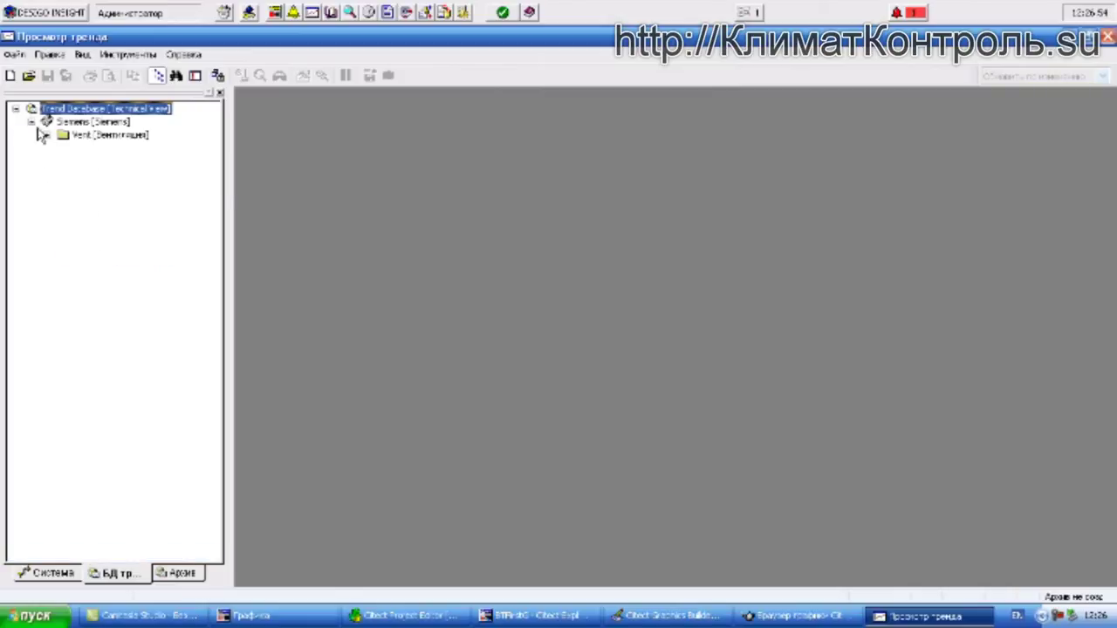
{"action": "left_click", "coordinate": [46, 136]}
{"action": "left_click", "coordinate": [62, 148]}
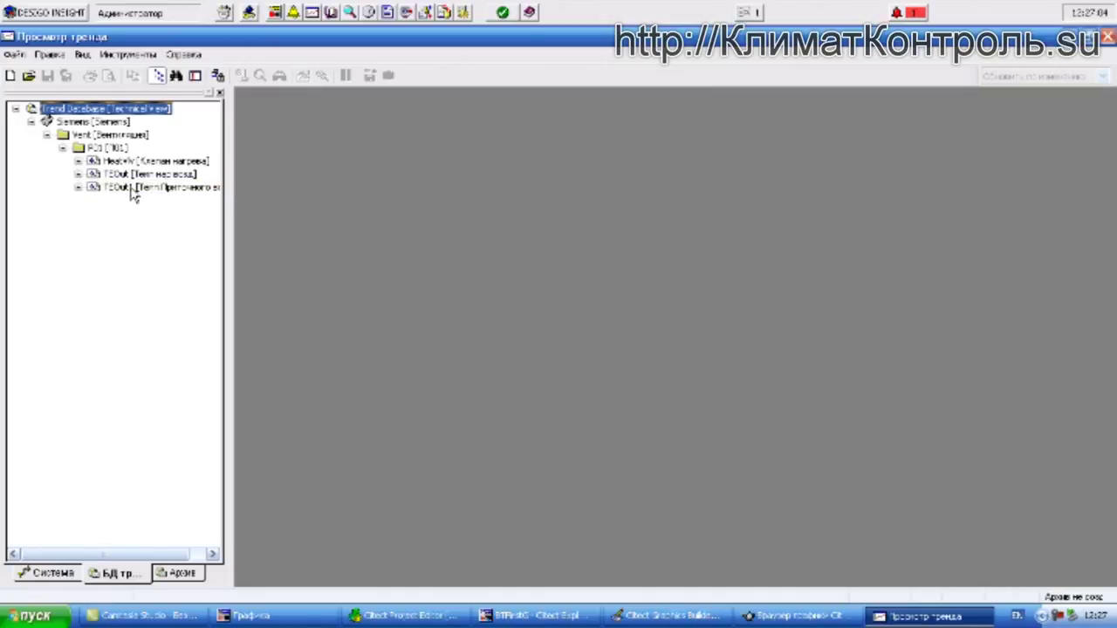
{"action": "left_click", "coordinate": [78, 187]}
{"action": "left_click", "coordinate": [93, 202]}
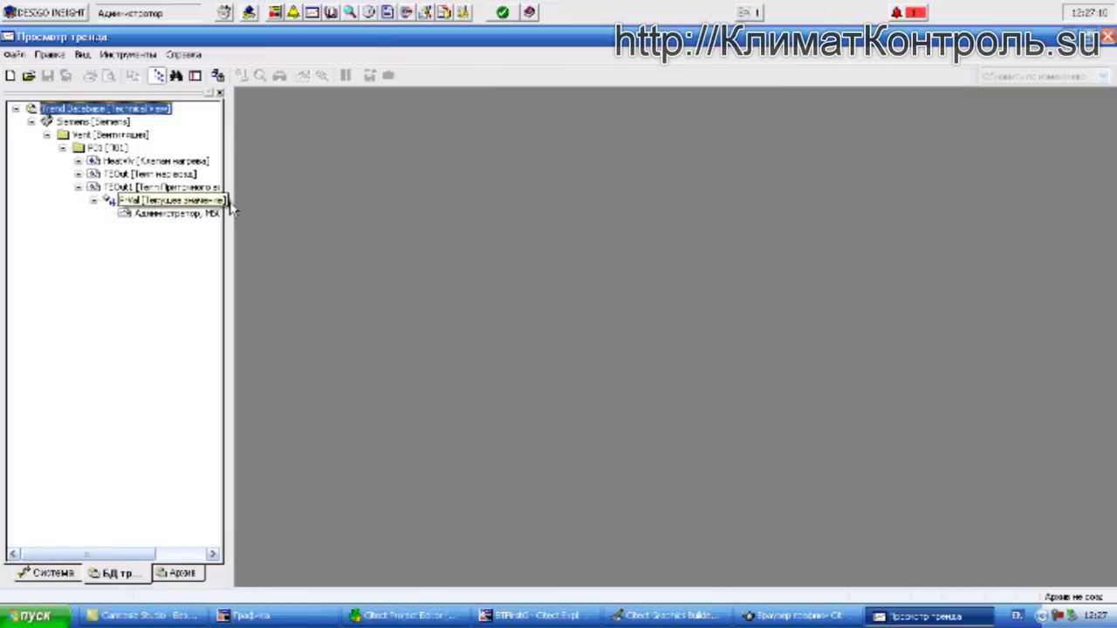
{"action": "left_click_drag", "start_coordinate": [231, 213], "coordinate": [299, 213]}
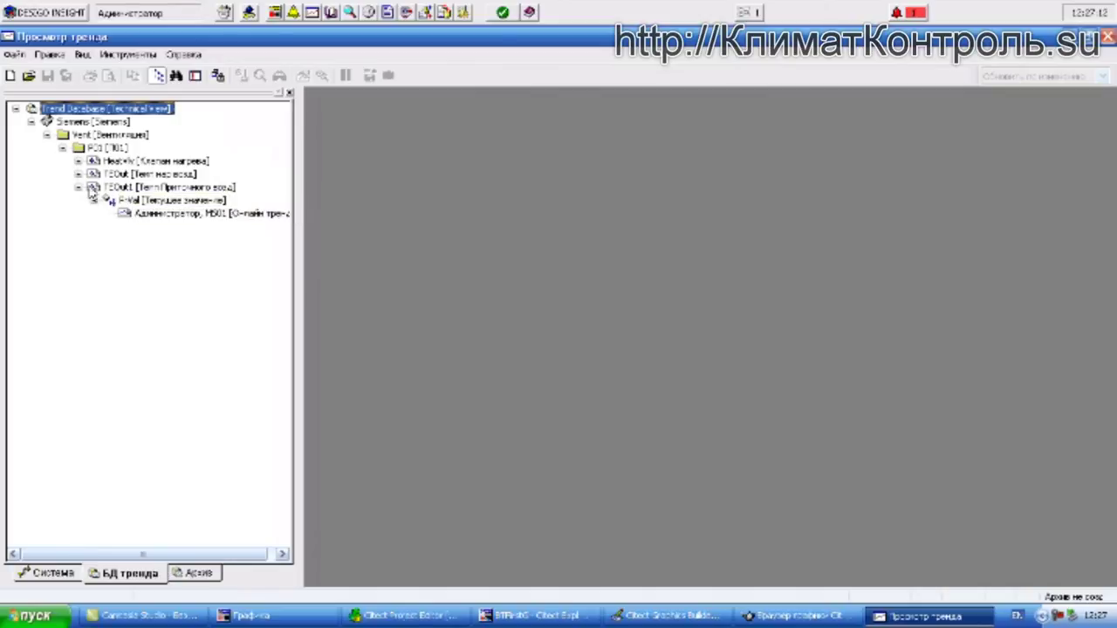
{"action": "left_click", "coordinate": [78, 174]}
{"action": "left_click", "coordinate": [94, 187]}
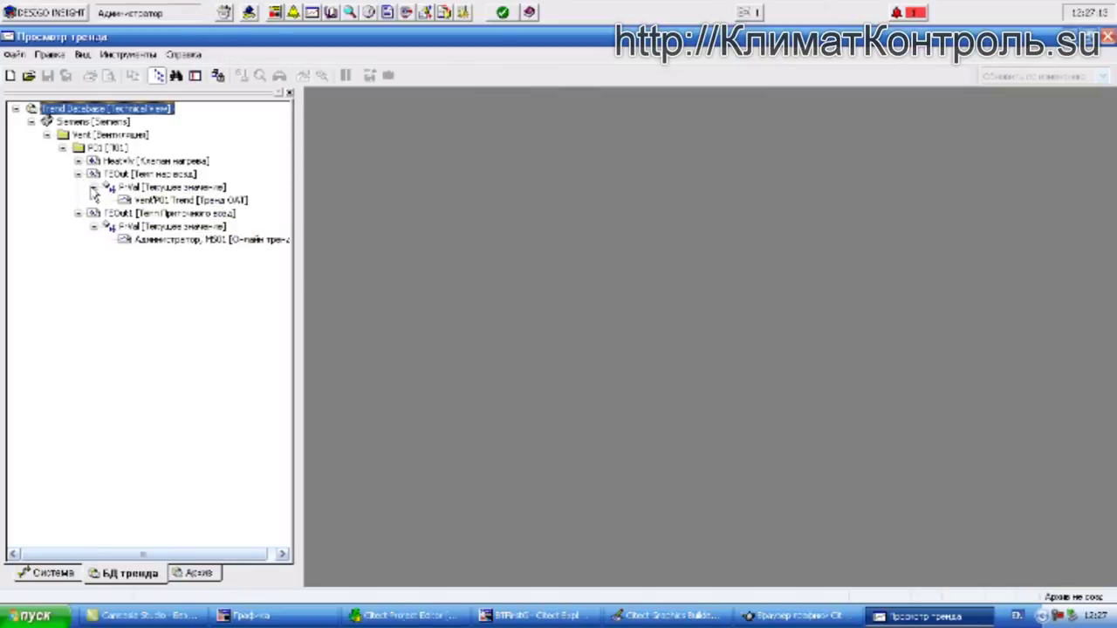
- Create a new trend chart, plot the uploaded Vent'P01 Trend [Тренд OAT] in it, and maximize the chart
{"action": "left_click_drag", "start_coordinate": [157, 202], "coordinate": [344, 214]}
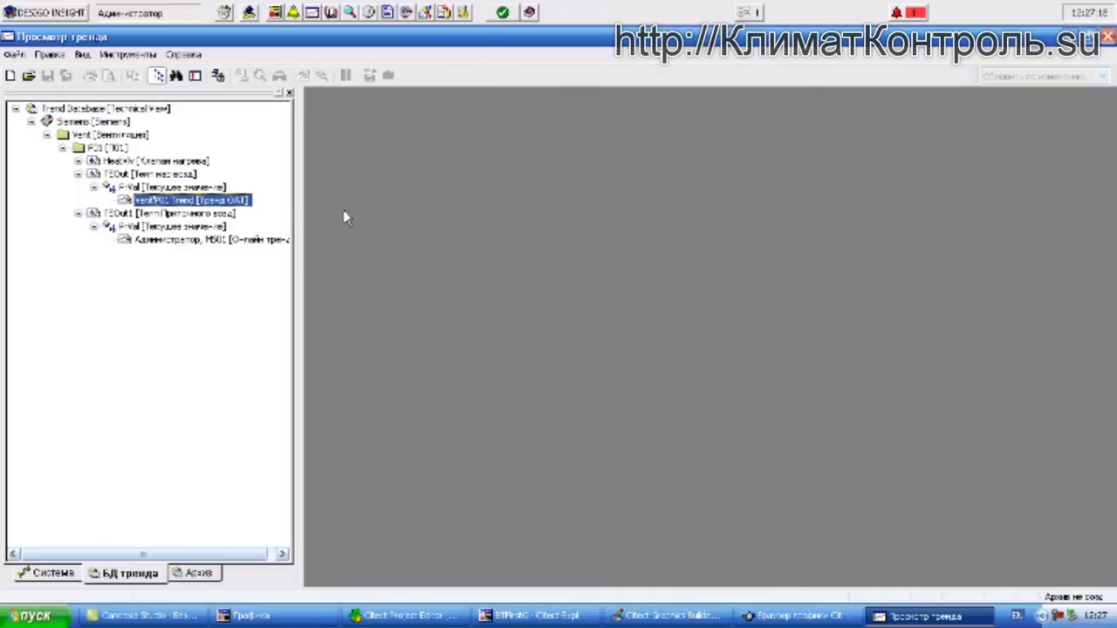
{"action": "left_click", "coordinate": [10, 75]}
{"action": "left_click_drag", "start_coordinate": [188, 208], "coordinate": [437, 252]}
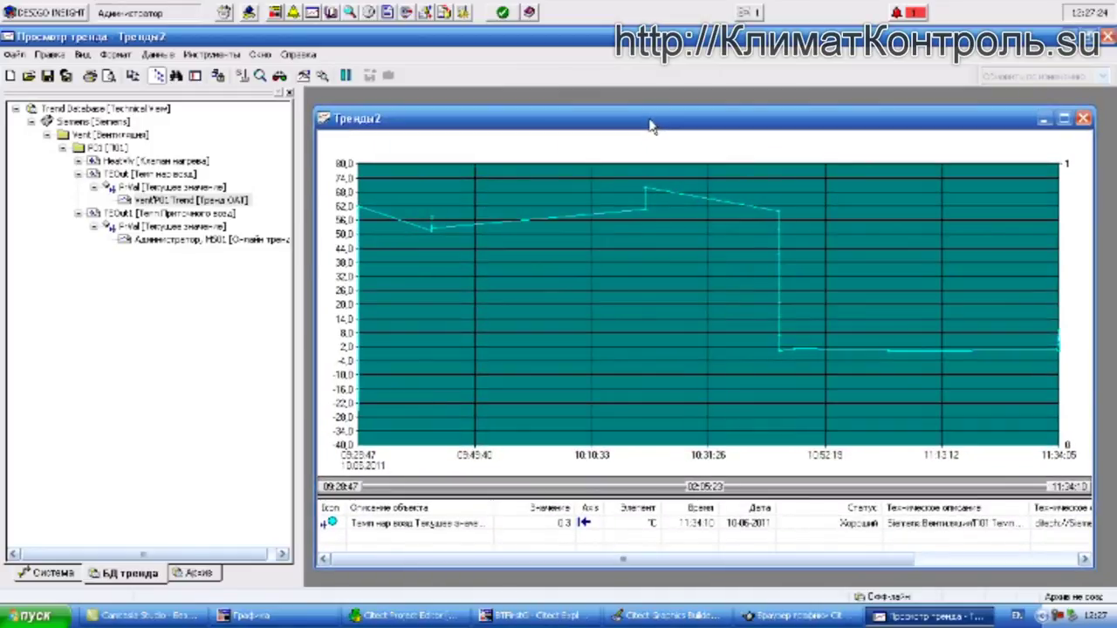
{"action": "double_click", "coordinate": [650, 126]}
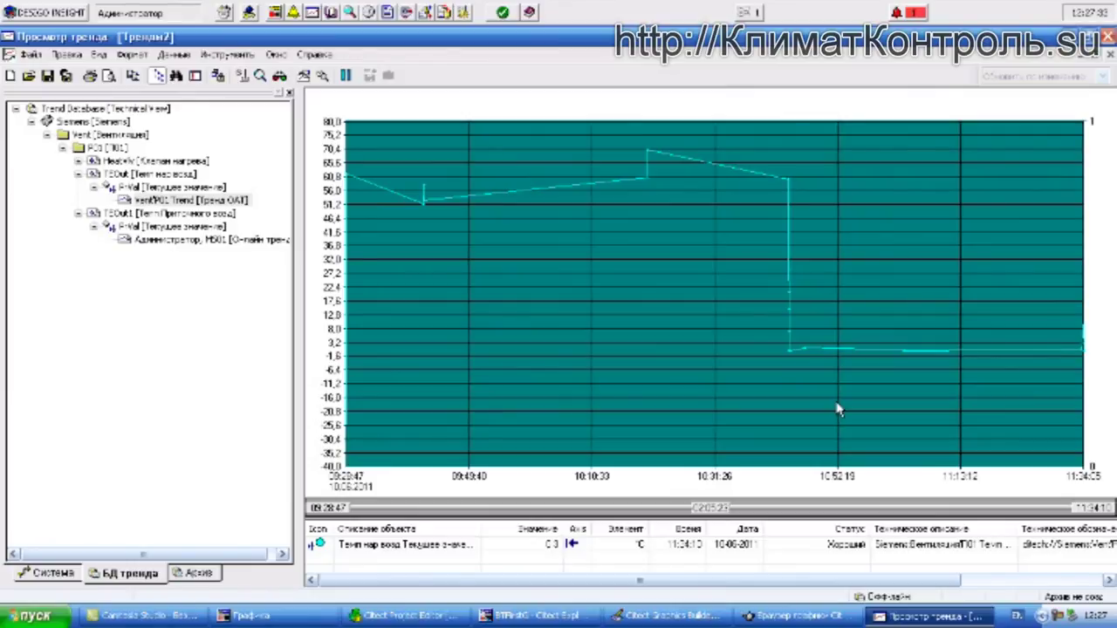
- Set the chart's time range to the relative range Предыдущий день in the trend view properties
{"action": "right_click", "coordinate": [521, 303]}
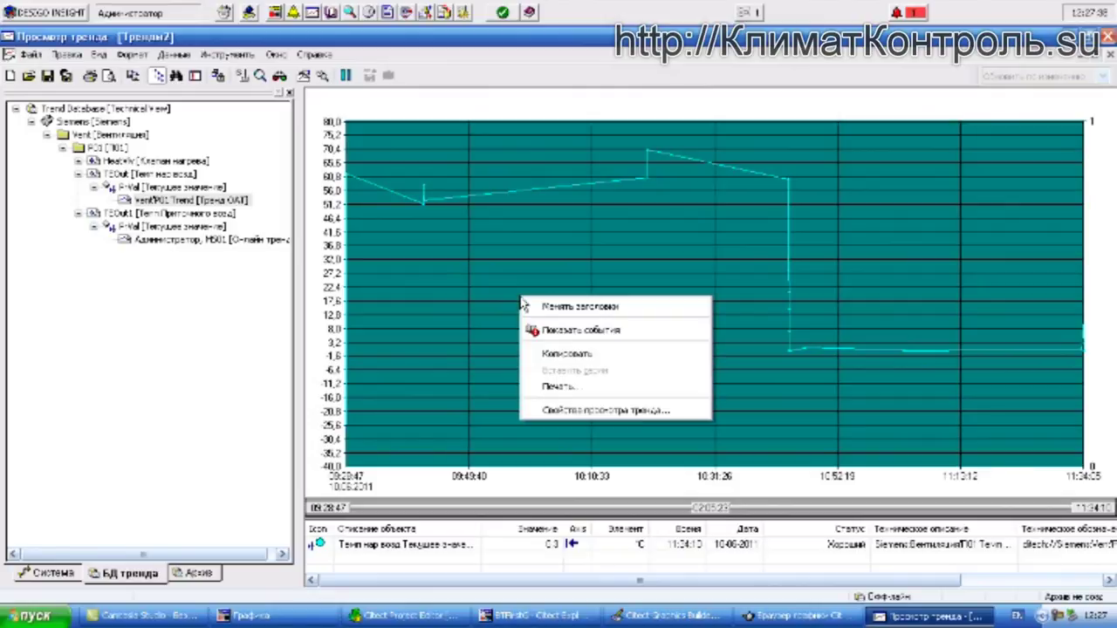
{"action": "left_click", "coordinate": [615, 414]}
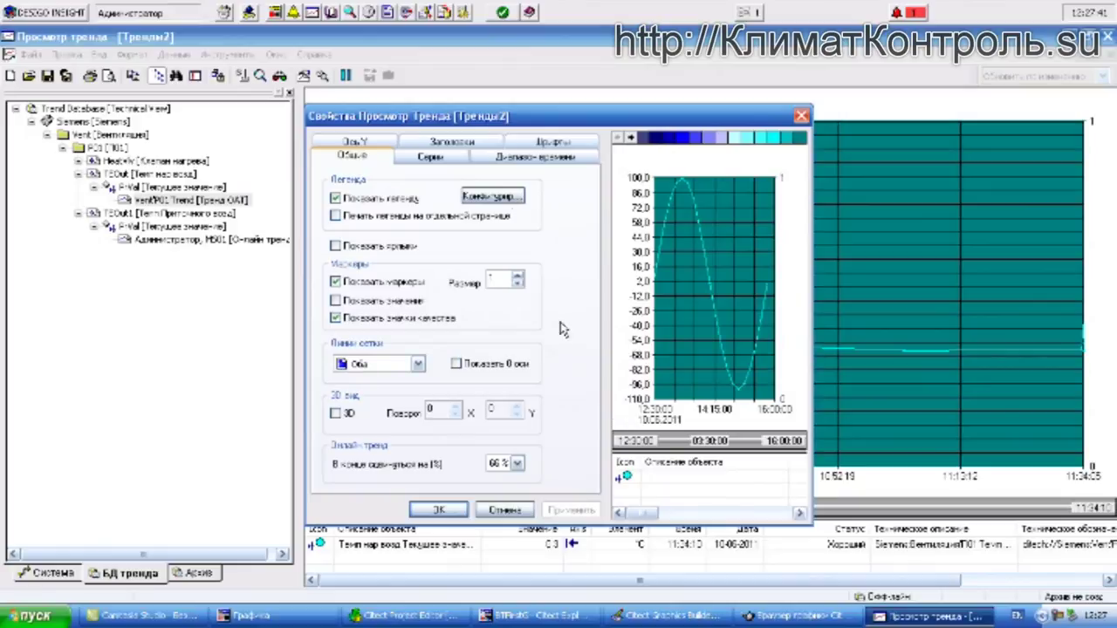
{"action": "left_click", "coordinate": [523, 161]}
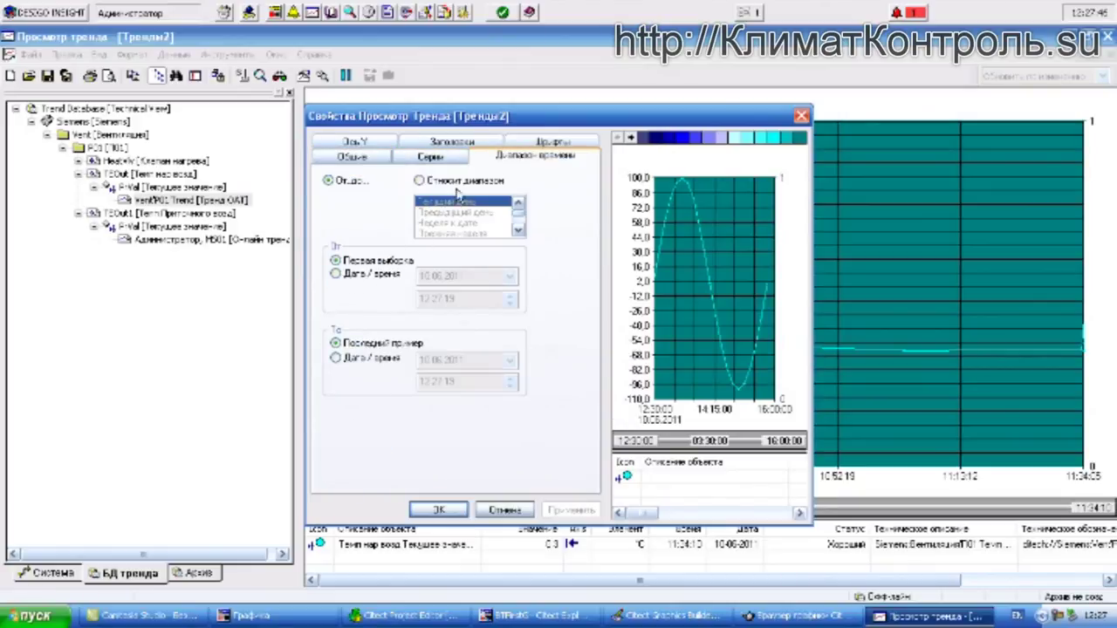
{"action": "left_click", "coordinate": [420, 181]}
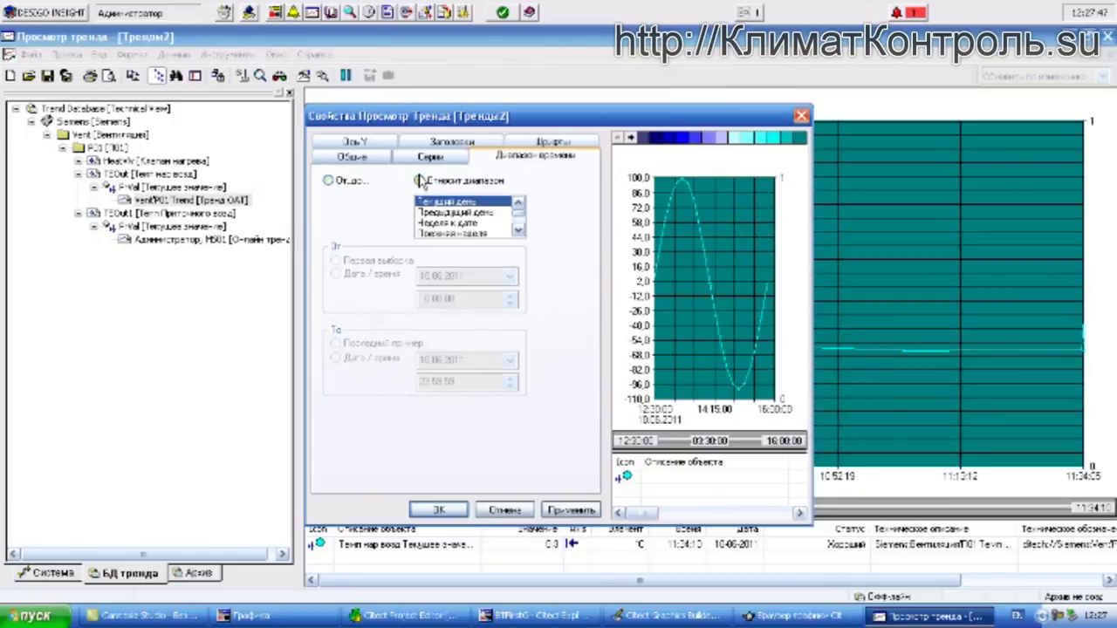
{"action": "left_click", "coordinate": [452, 212]}
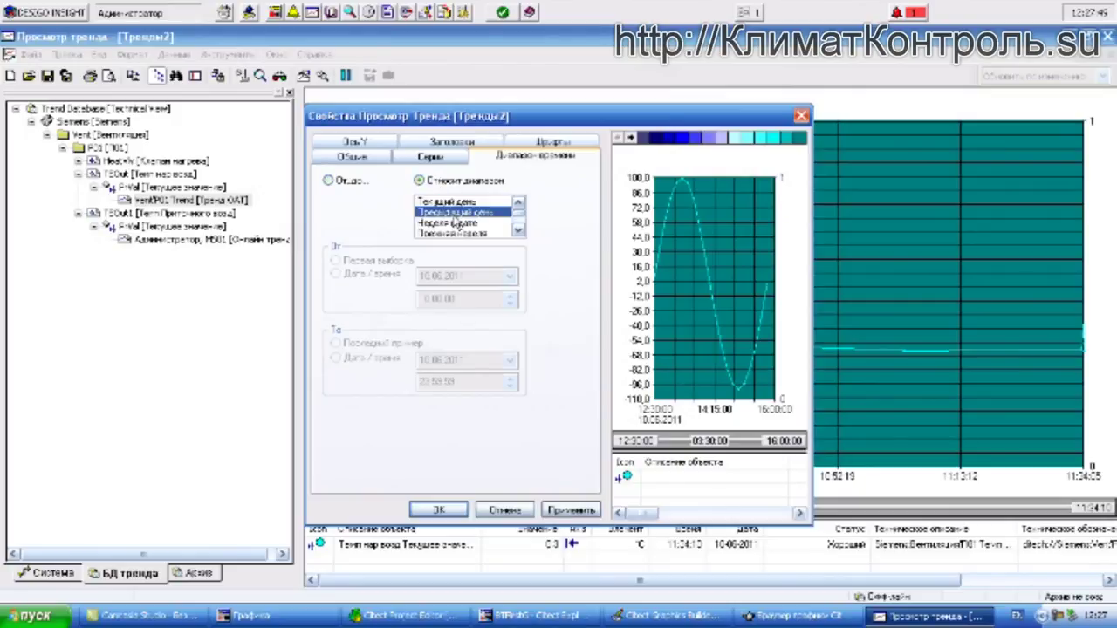
{"action": "left_click", "coordinate": [568, 511]}
{"action": "left_click", "coordinate": [441, 510]}
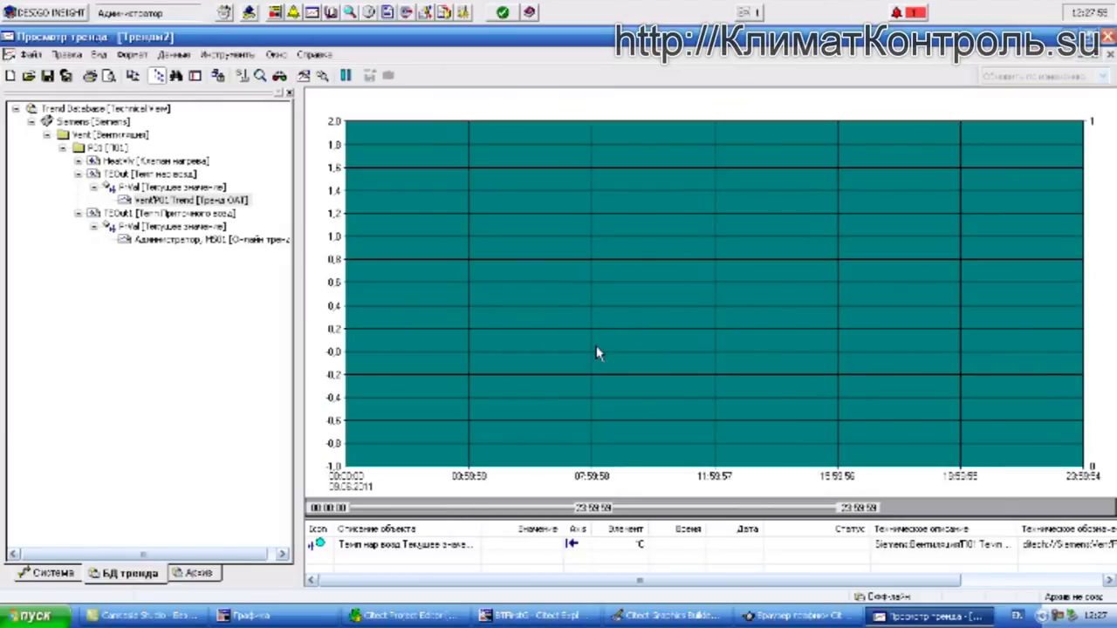
- Change the chart's relative time range to Текущий день in the trend view properties
{"action": "right_click", "coordinate": [461, 239]}
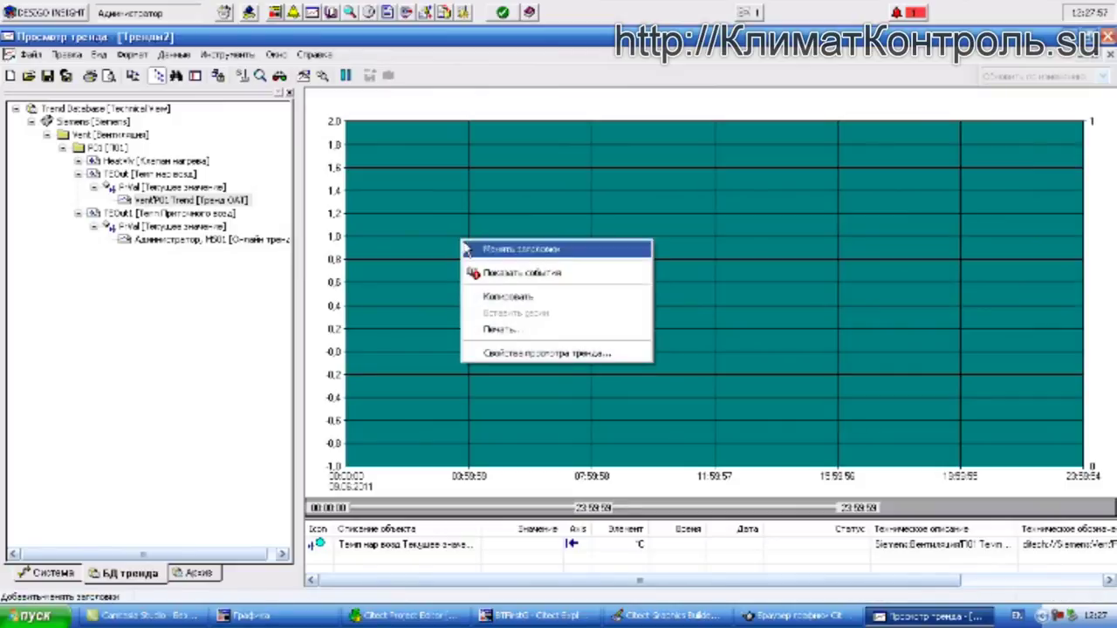
{"action": "left_click", "coordinate": [523, 352]}
{"action": "left_click", "coordinate": [506, 158]}
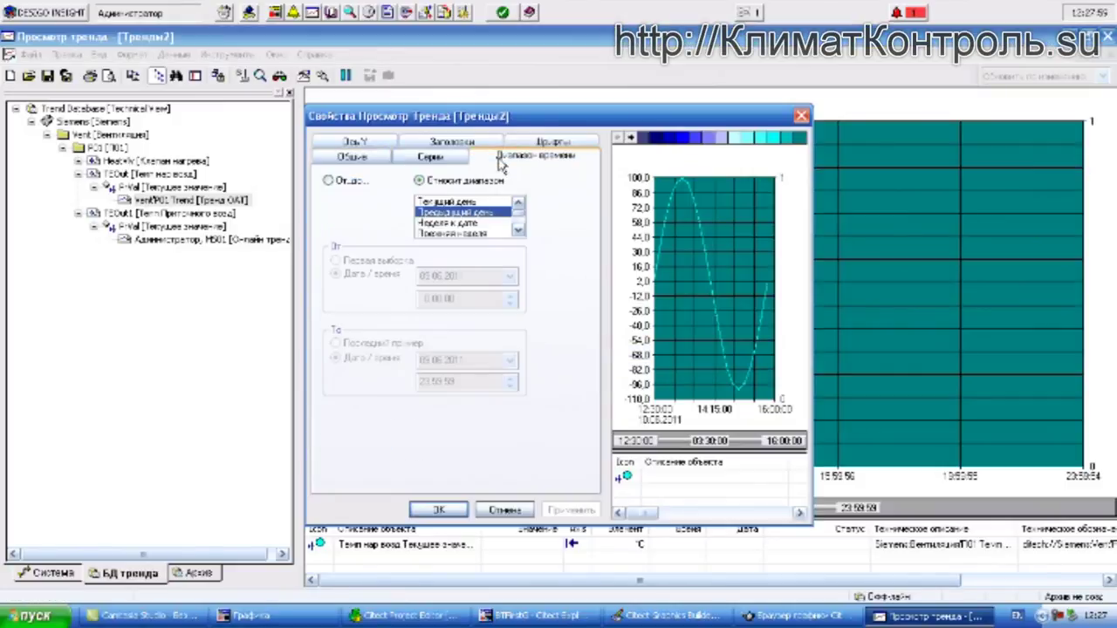
{"action": "left_click", "coordinate": [483, 202]}
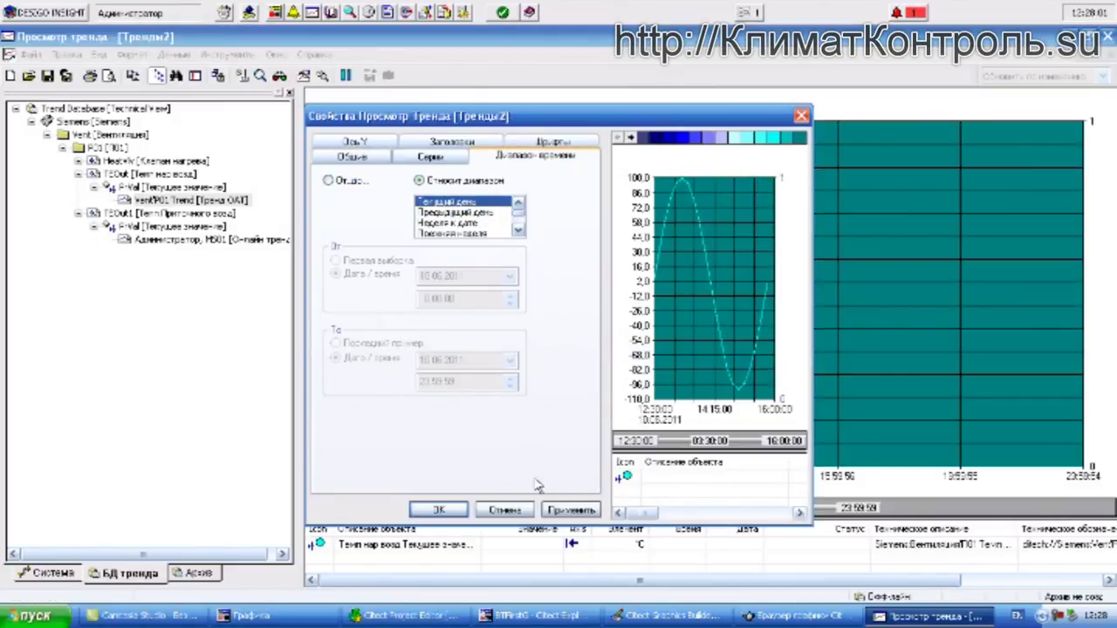
{"action": "left_click", "coordinate": [572, 509]}
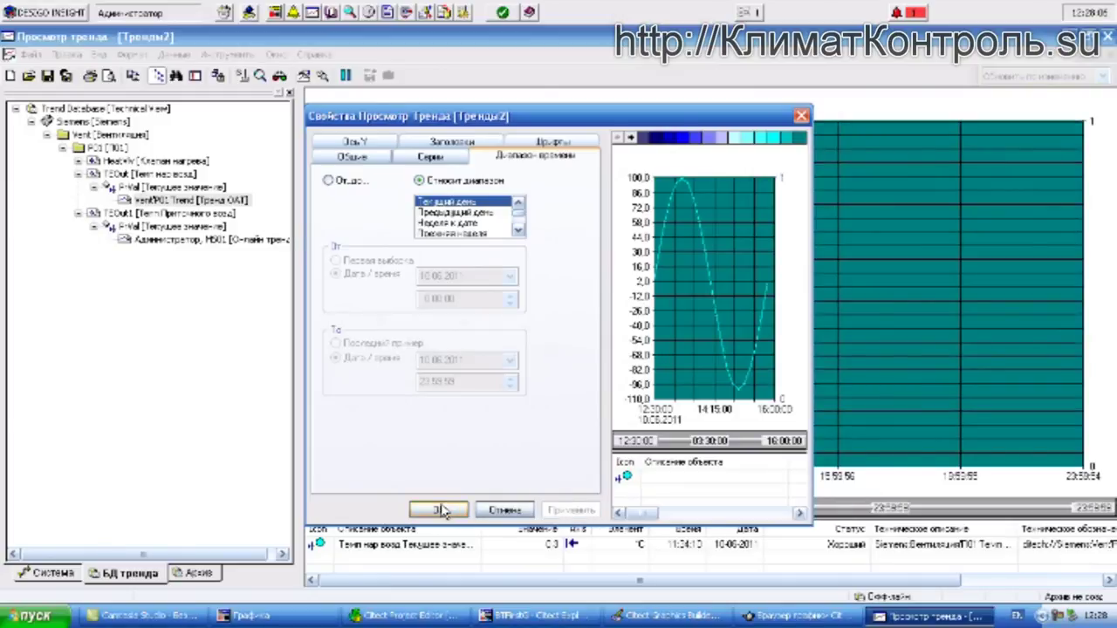
{"action": "left_click", "coordinate": [441, 510]}
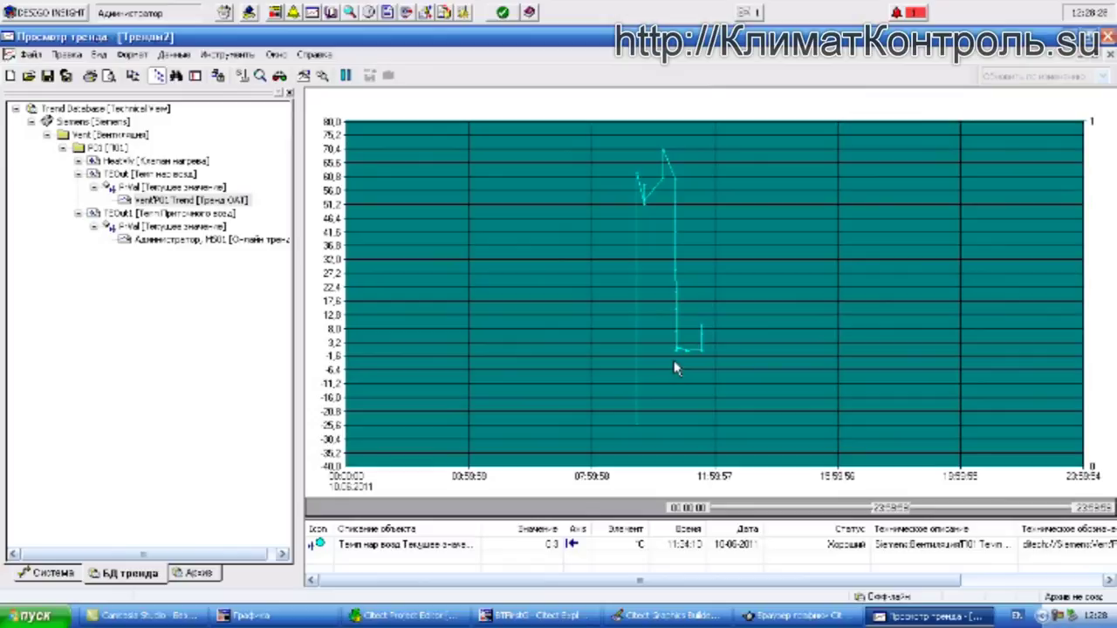
- Examine the full list of relative time ranges in the trend view properties, and close the dialog without changes
{"action": "right_click", "coordinate": [470, 229]}
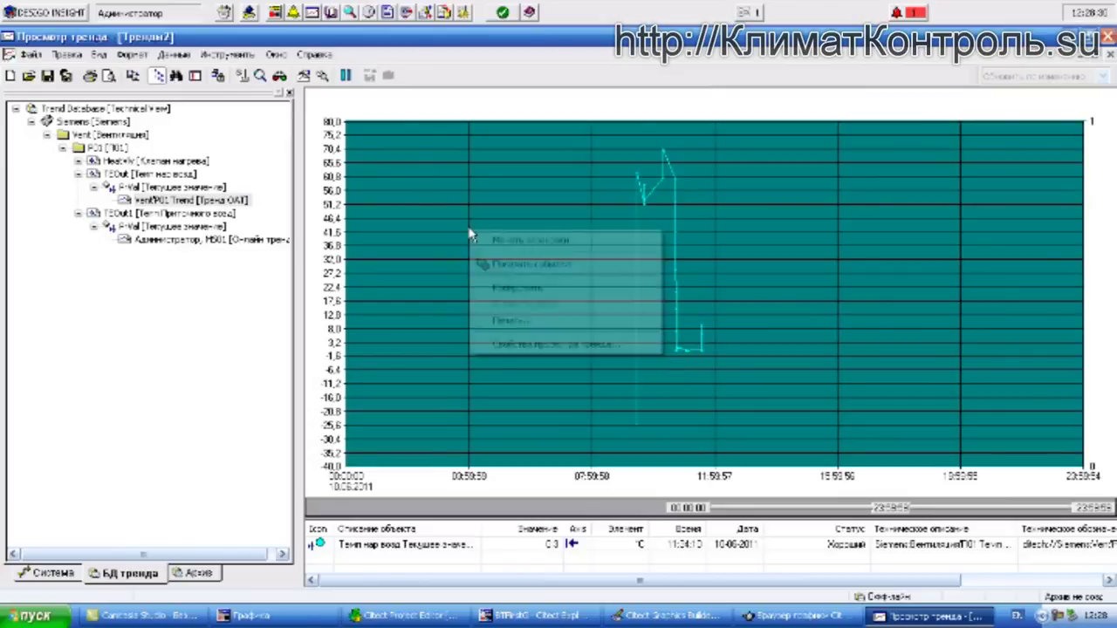
{"action": "left_click", "coordinate": [565, 345]}
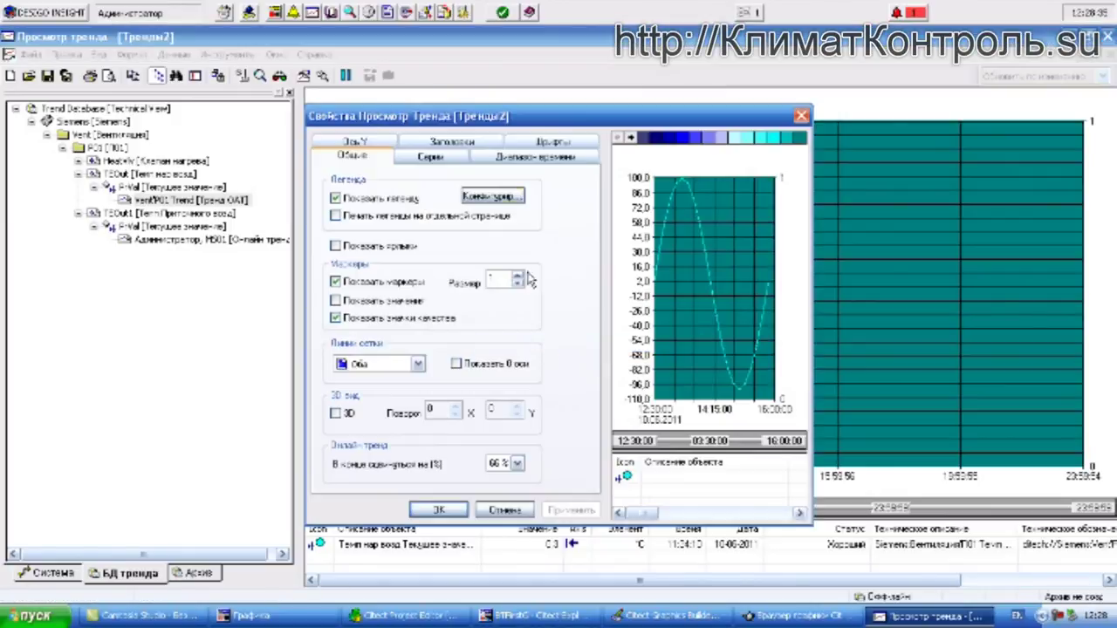
{"action": "left_click", "coordinate": [517, 160]}
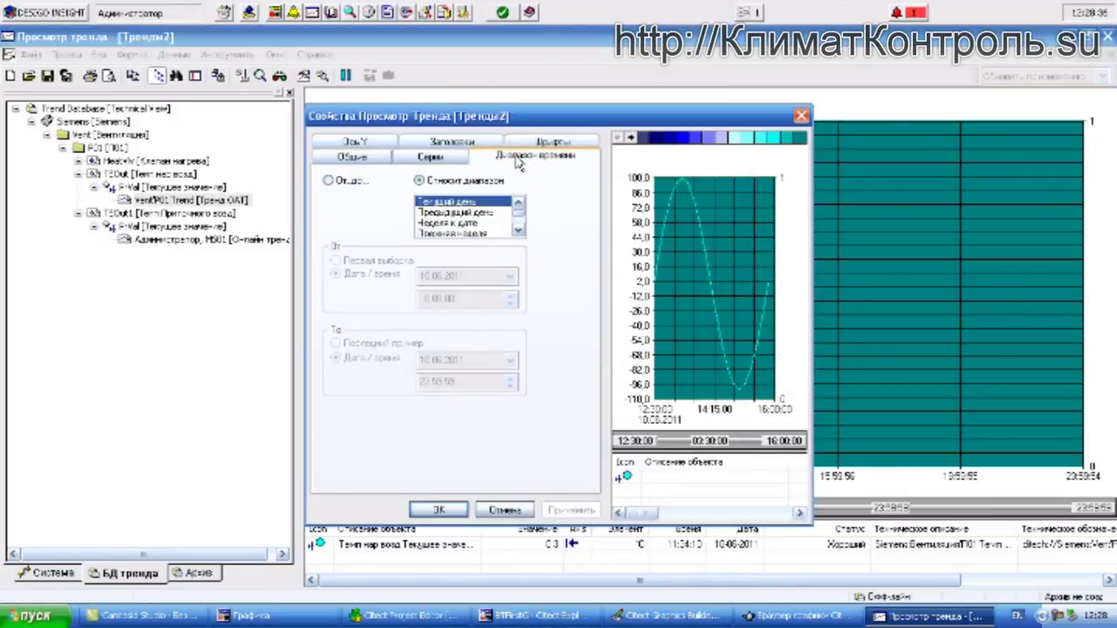
{"action": "left_click", "coordinate": [518, 231]}
{"action": "left_click", "coordinate": [518, 231]}
{"action": "left_click", "coordinate": [519, 231]}
{"action": "left_click", "coordinate": [519, 231]}
{"action": "left_click", "coordinate": [519, 231]}
{"action": "left_click", "coordinate": [519, 231]}
{"action": "left_click", "coordinate": [519, 231]}
{"action": "left_click", "coordinate": [519, 231]}
{"action": "left_click", "coordinate": [518, 231]}
{"action": "left_click", "coordinate": [518, 205]}
{"action": "left_click", "coordinate": [801, 116]}
- Collapse the TEOut branch in the trend database and close the Тренды2 chart
{"action": "left_click", "coordinate": [77, 175]}
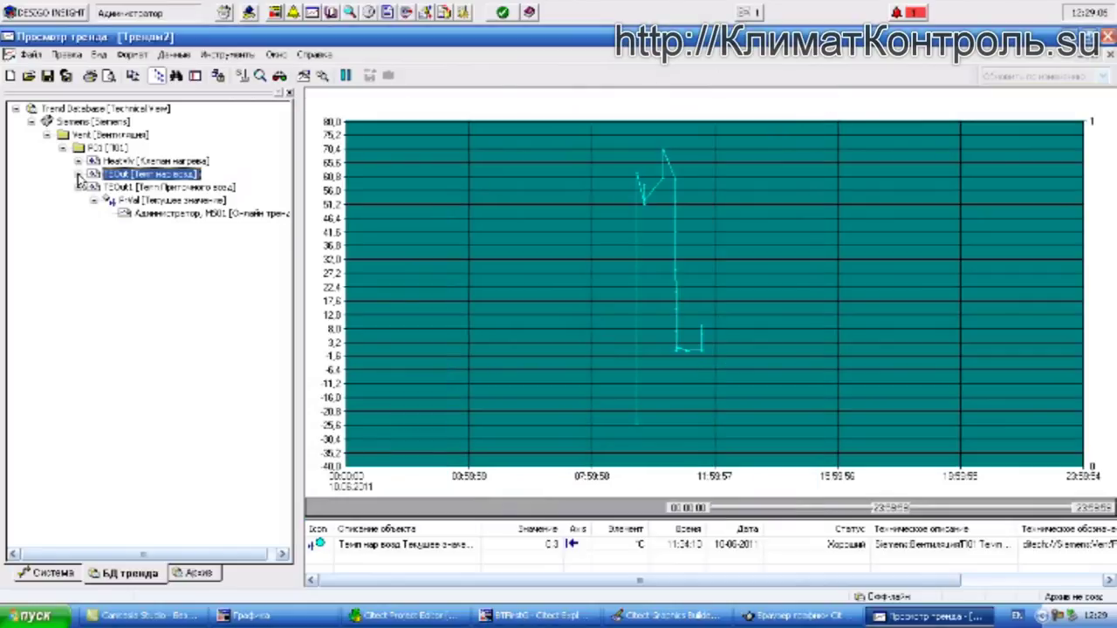
{"action": "right_click", "coordinate": [379, 194]}
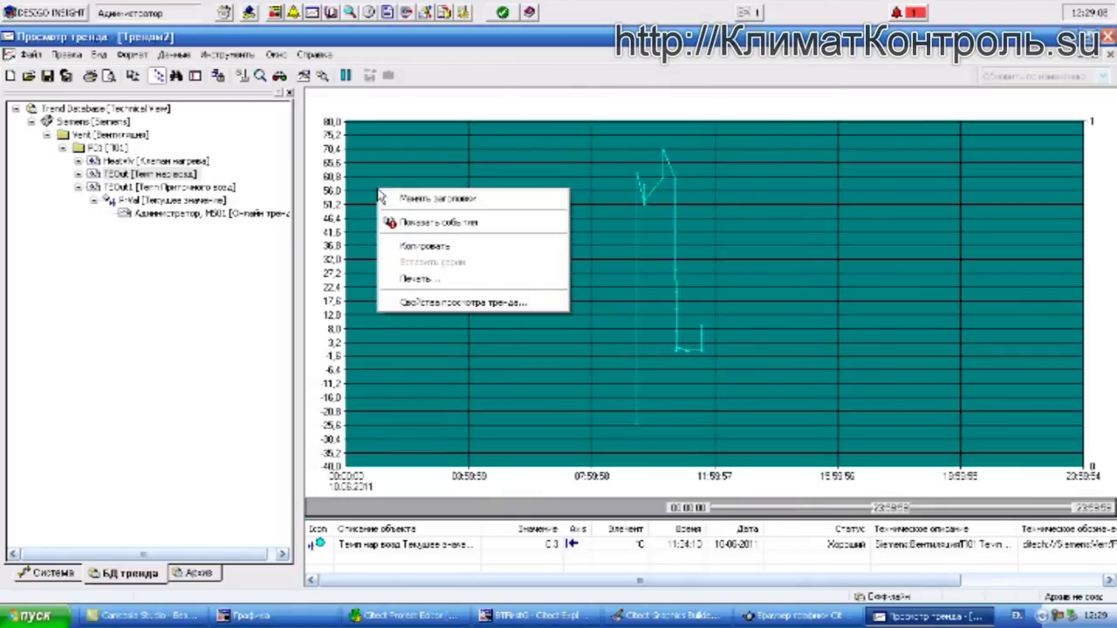
{"action": "left_click", "coordinate": [1109, 54]}
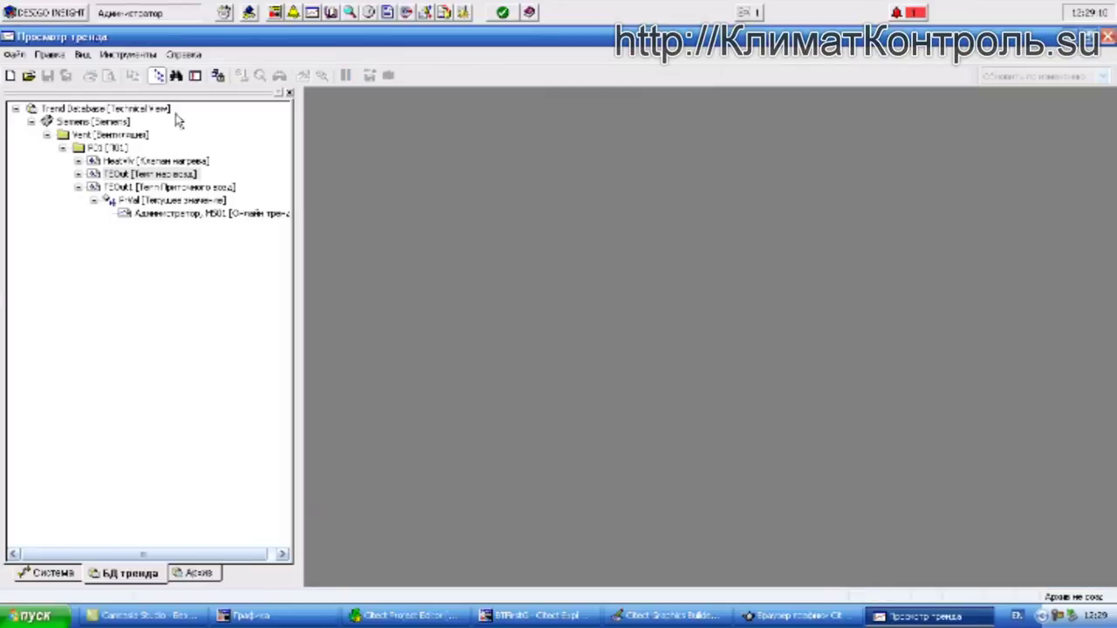
- Create a new trend chart, plot the present value of HeatVlv [Клапан нагрева] from the trend database, and maximize it
{"action": "left_click", "coordinate": [10, 75]}
{"action": "left_click_drag", "start_coordinate": [133, 166], "coordinate": [440, 264]}
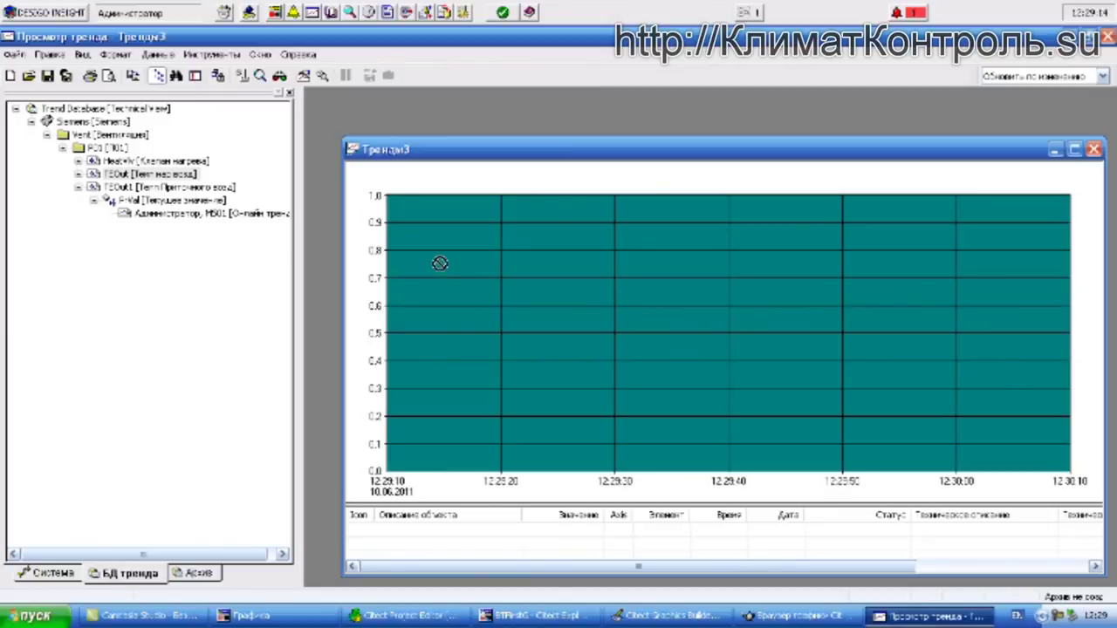
{"action": "left_click", "coordinate": [157, 190]}
{"action": "left_click_drag", "start_coordinate": [157, 190], "coordinate": [450, 267]}
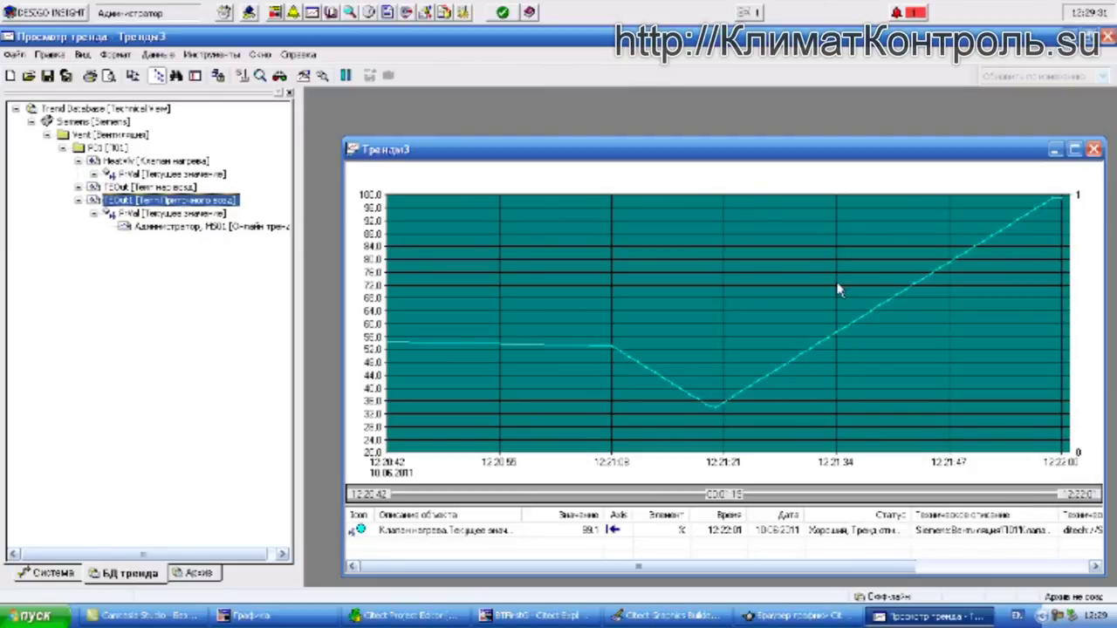
{"action": "double_click", "coordinate": [695, 152]}
- Expand the TEOut branch and add the TEOut1 supply air temperature's present value to the heating valve chart
{"action": "left_click_drag", "start_coordinate": [127, 164], "coordinate": [150, 180]}
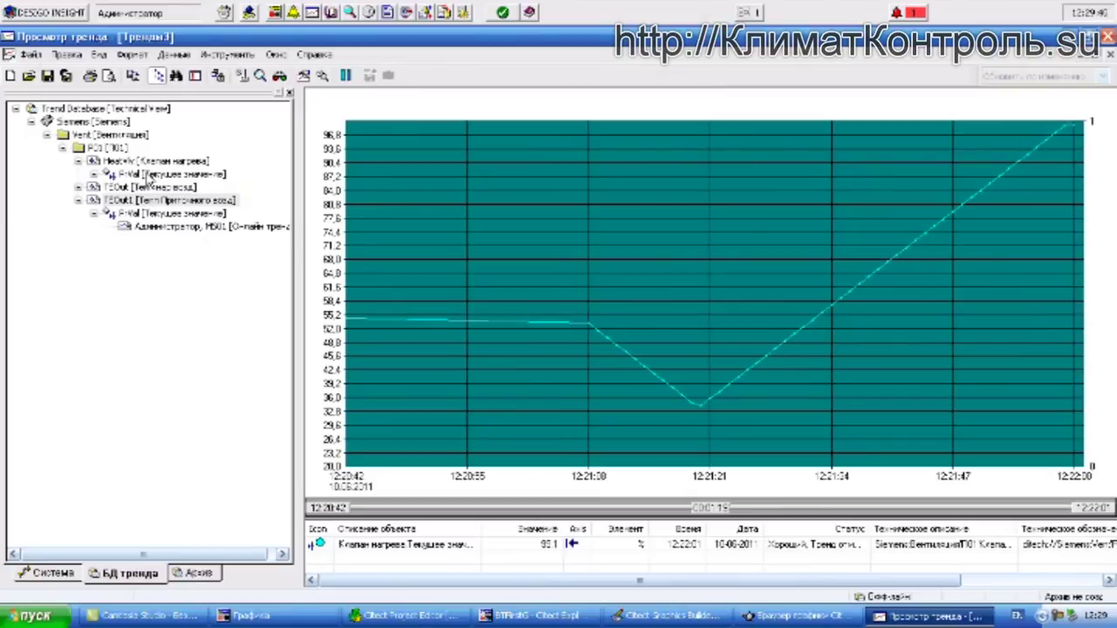
{"action": "left_click", "coordinate": [78, 187]}
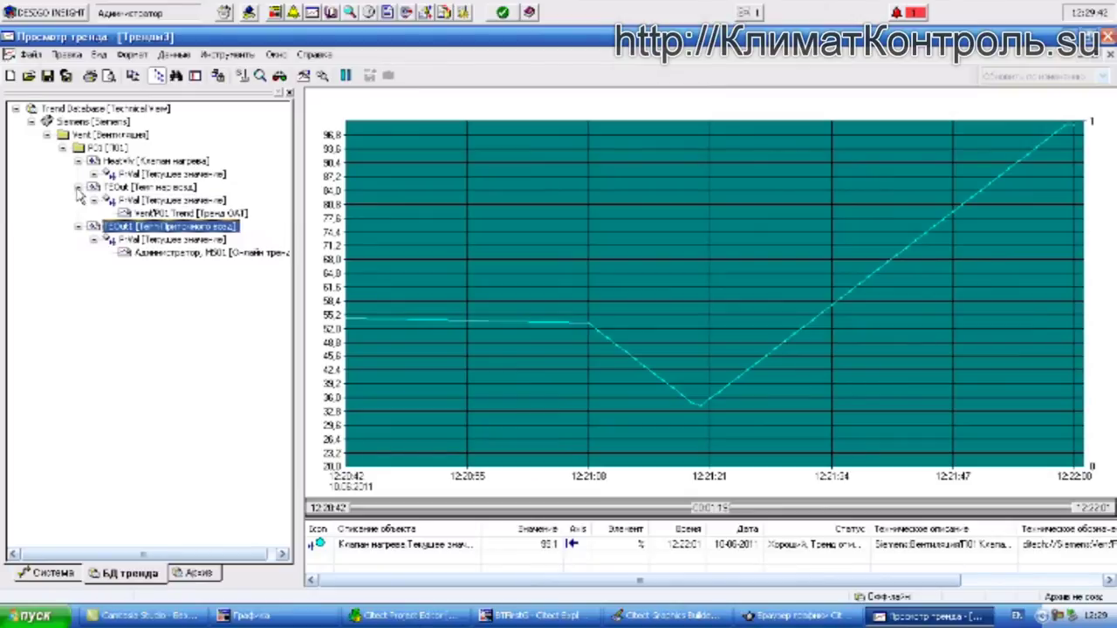
{"action": "left_click", "coordinate": [154, 242]}
{"action": "left_click_drag", "start_coordinate": [153, 247], "coordinate": [520, 227]}
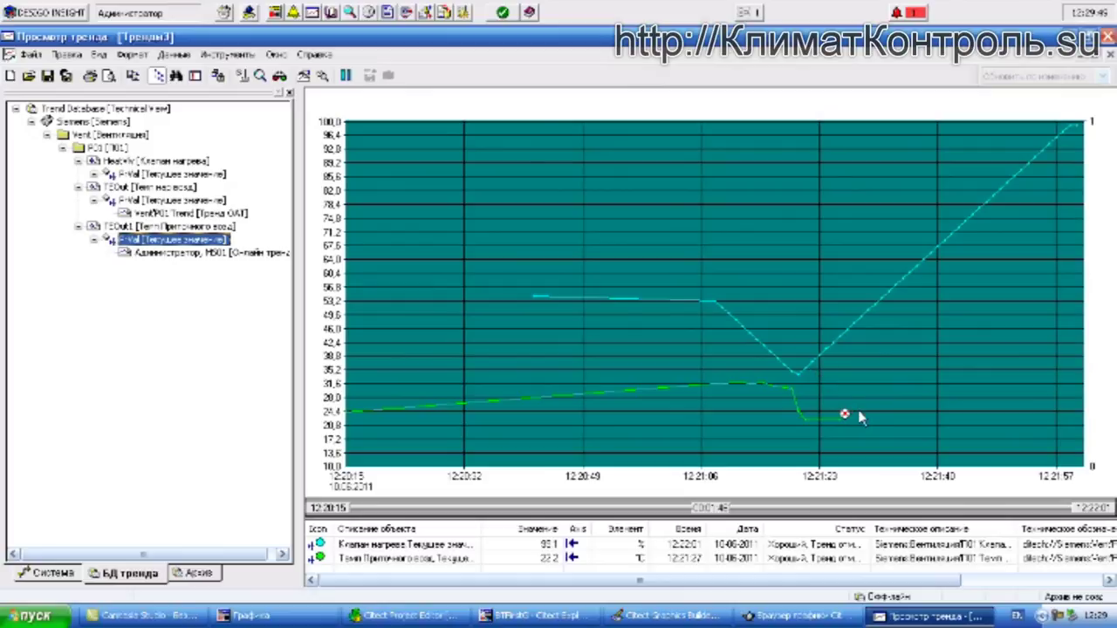
- Select the supply air temperature series in the legend and narrow the displayed time range to 12:20:19–12:22:01
{"action": "left_click", "coordinate": [881, 374]}
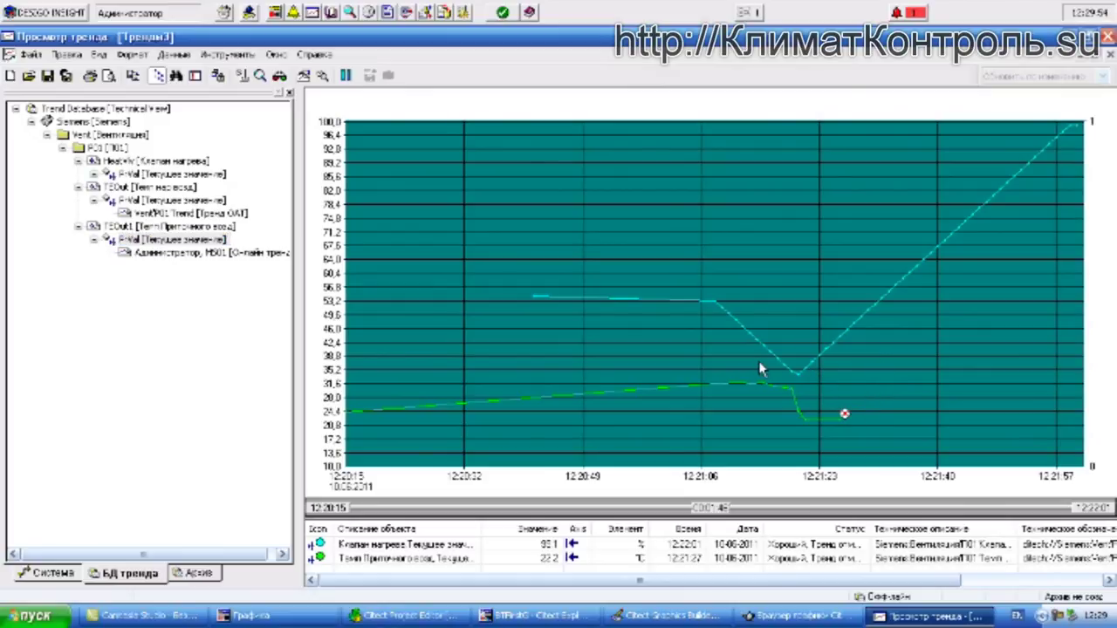
{"action": "left_click", "coordinate": [409, 557]}
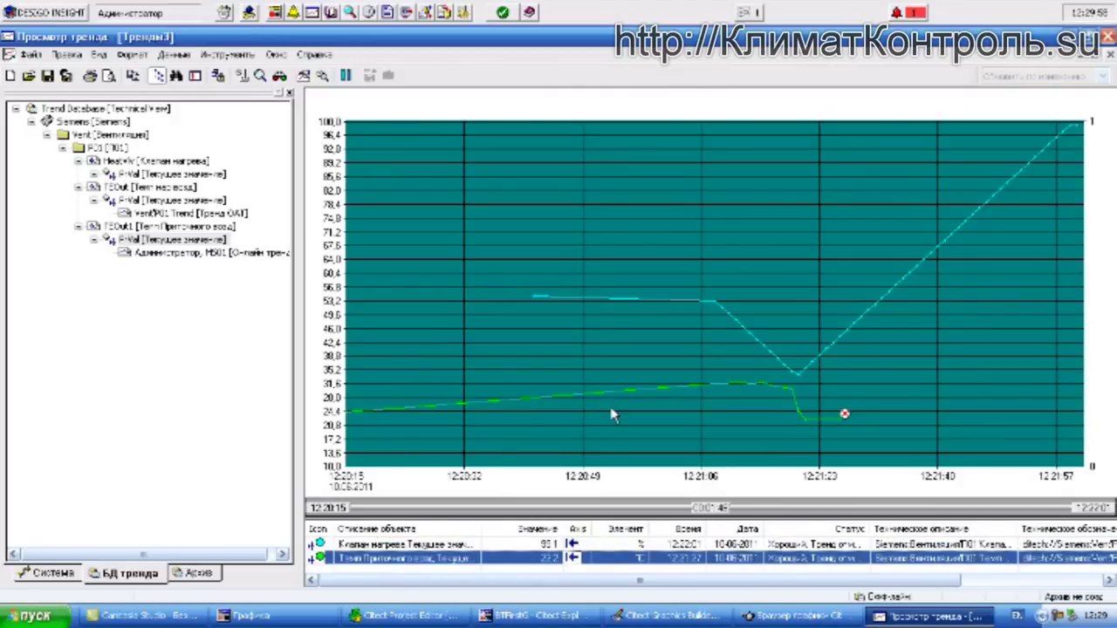
{"action": "left_click", "coordinate": [1105, 508]}
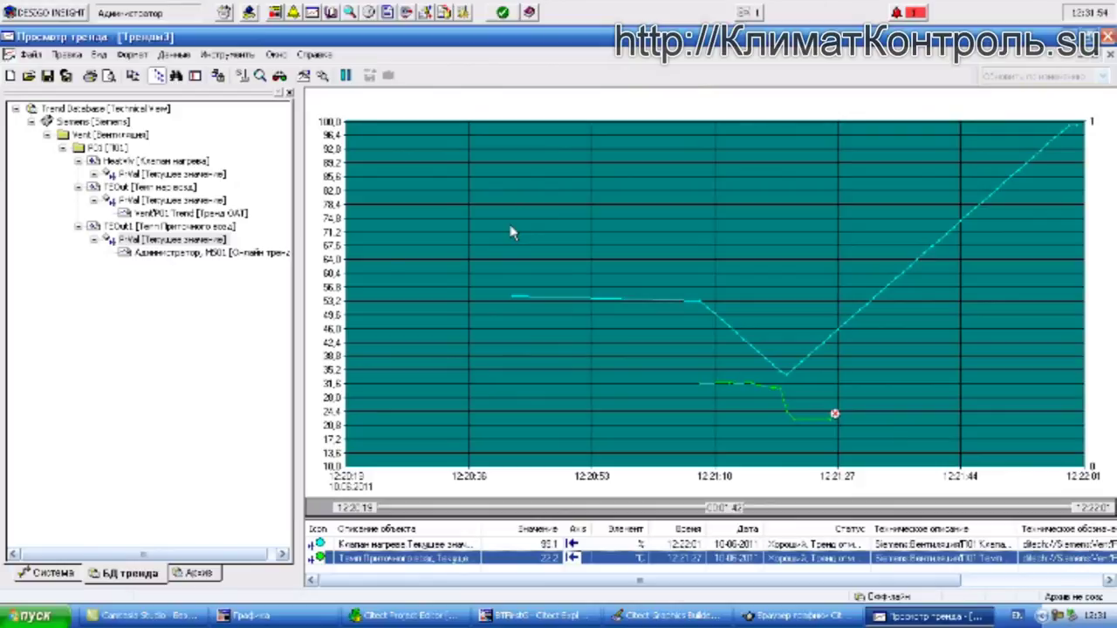
- Close the trend viewer and select the supply fan in the P01 ventilation graphic
{"action": "left_click", "coordinate": [1106, 37]}
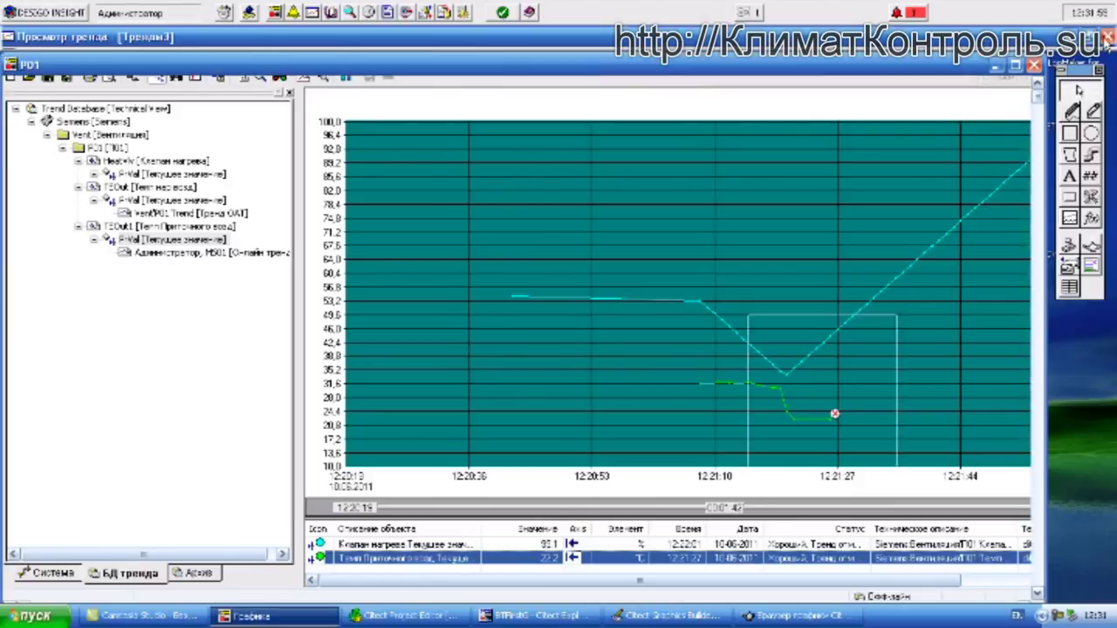
{"action": "left_click", "coordinate": [576, 244]}
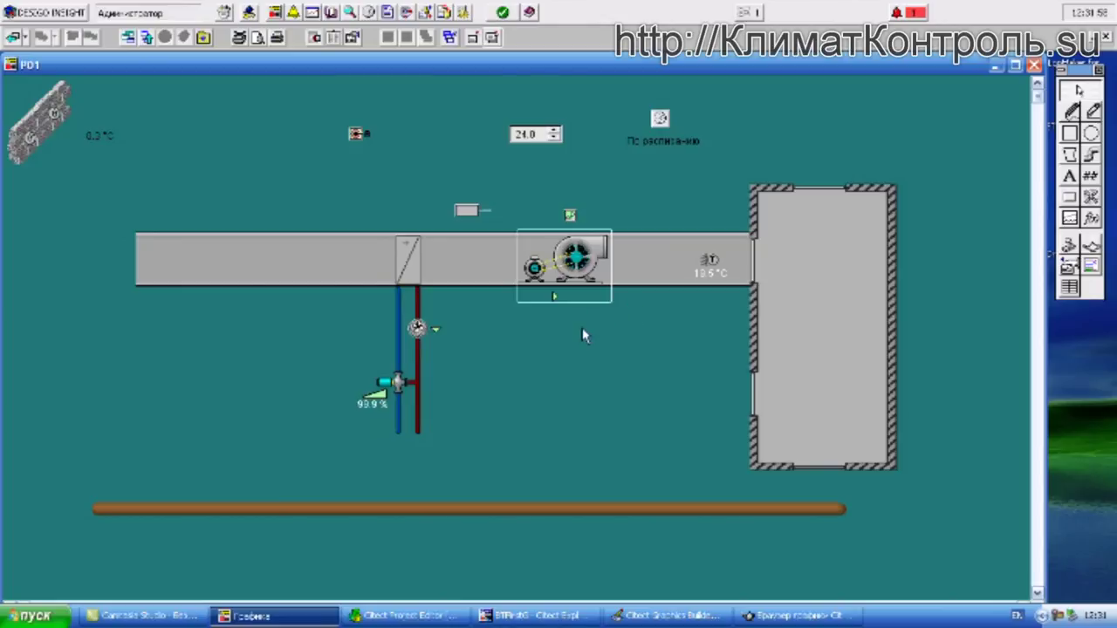
- Clear the desktop by minimizing the Citect graphics browser, Citect Project Editor and Citect Explorer windows
{"action": "key", "text": "Tab"}
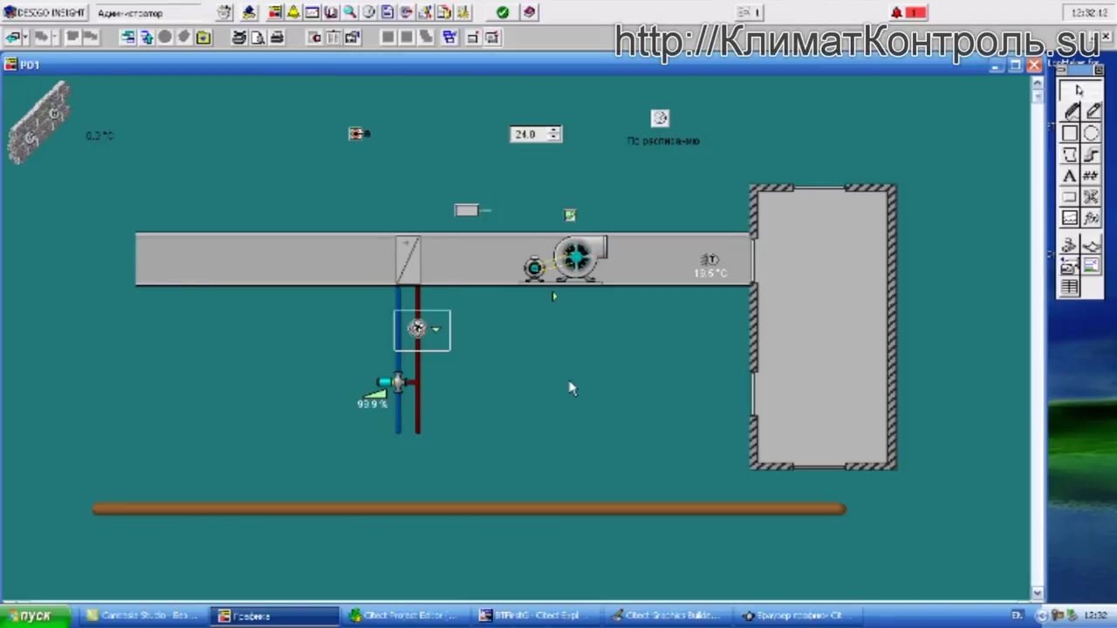
{"action": "left_click", "coordinate": [749, 616]}
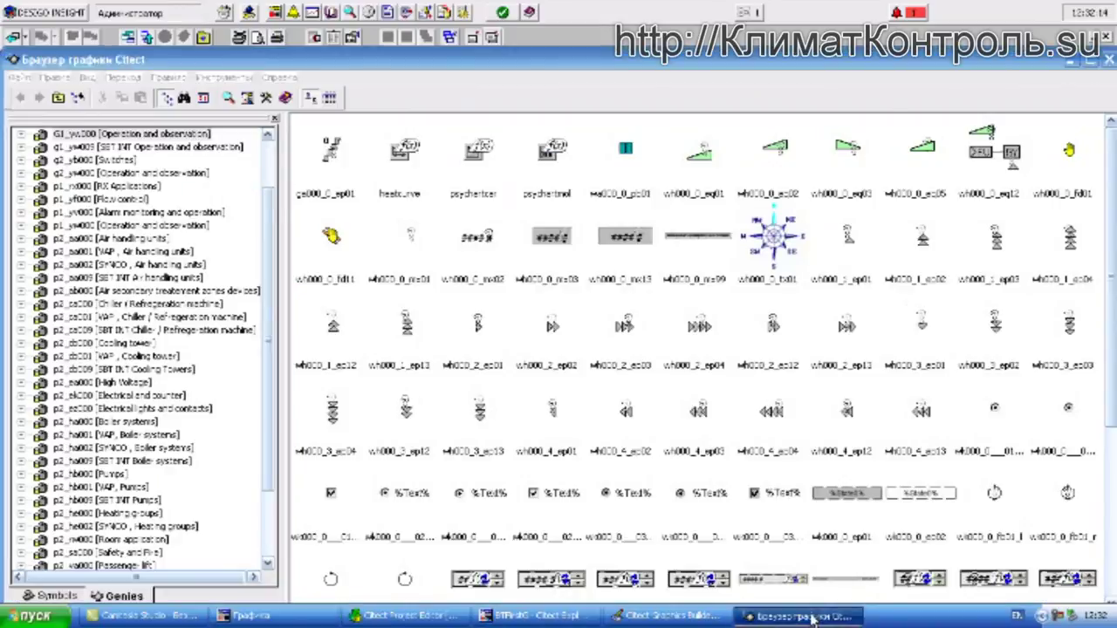
{"action": "left_click", "coordinate": [747, 617]}
{"action": "left_click", "coordinate": [403, 617]}
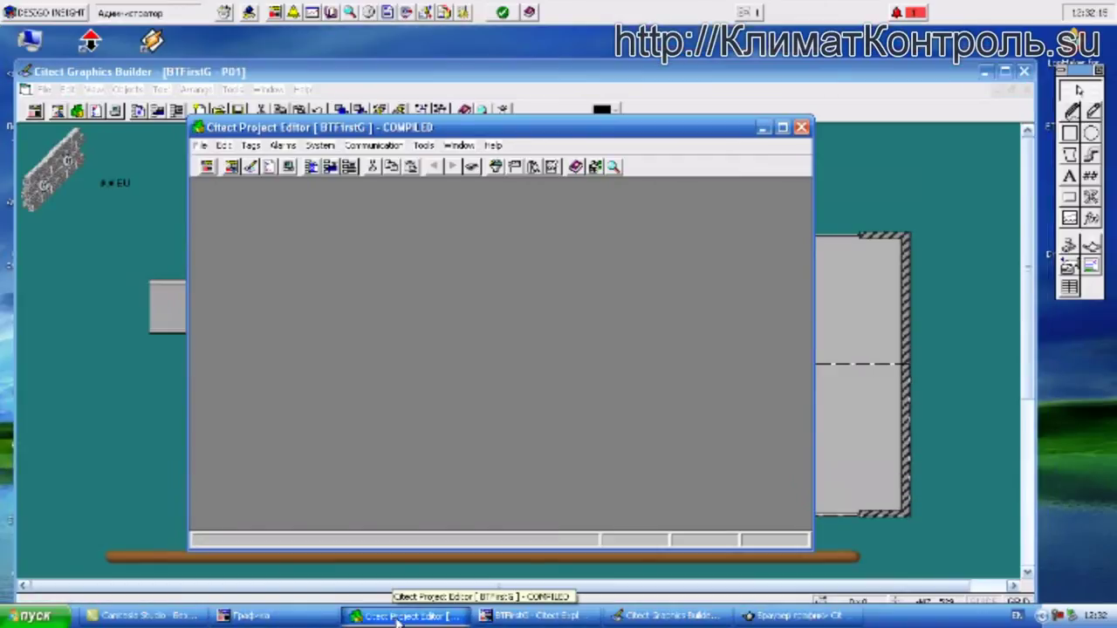
{"action": "left_click", "coordinate": [423, 616]}
{"action": "left_click", "coordinate": [577, 616]}
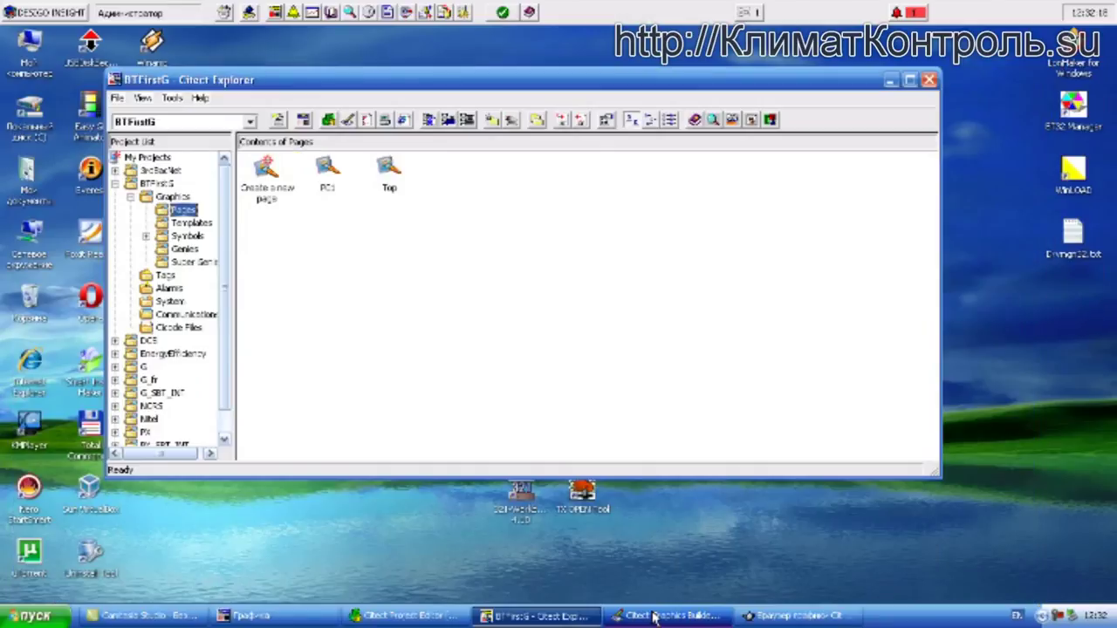
{"action": "left_click", "coordinate": [596, 618]}
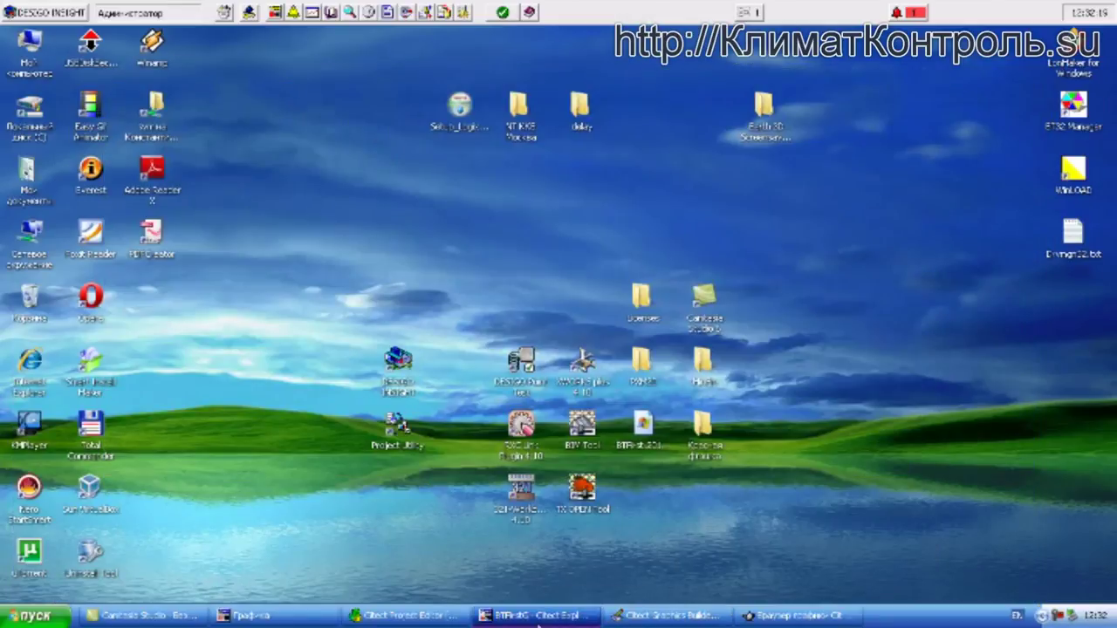
{"action": "left_click", "coordinate": [1060, 618]}
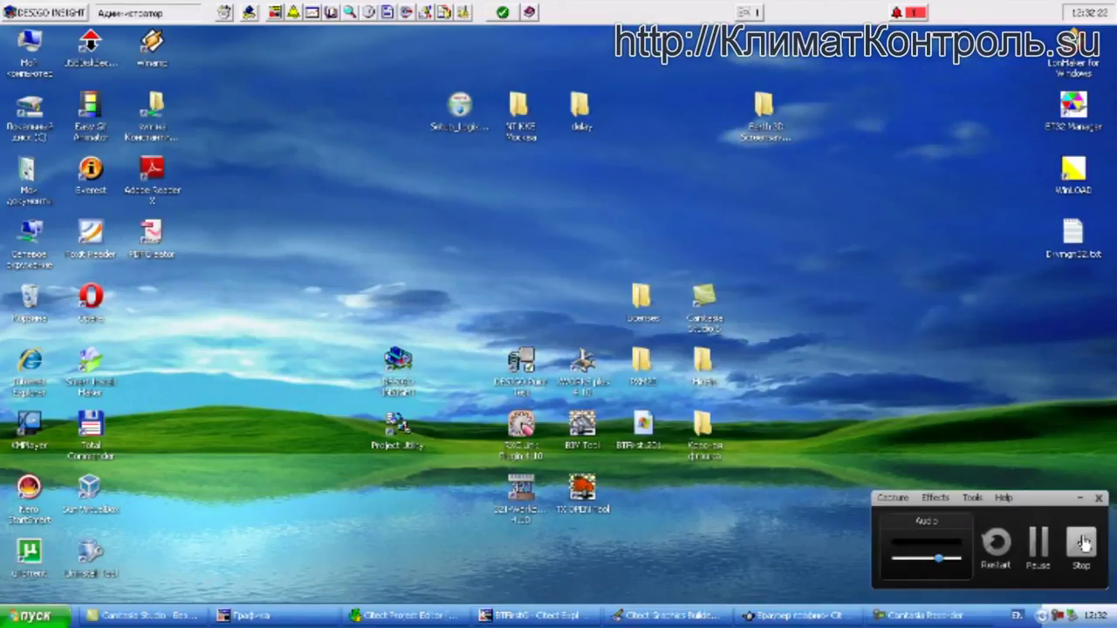
{"action": "left_click", "coordinate": [1039, 543]}
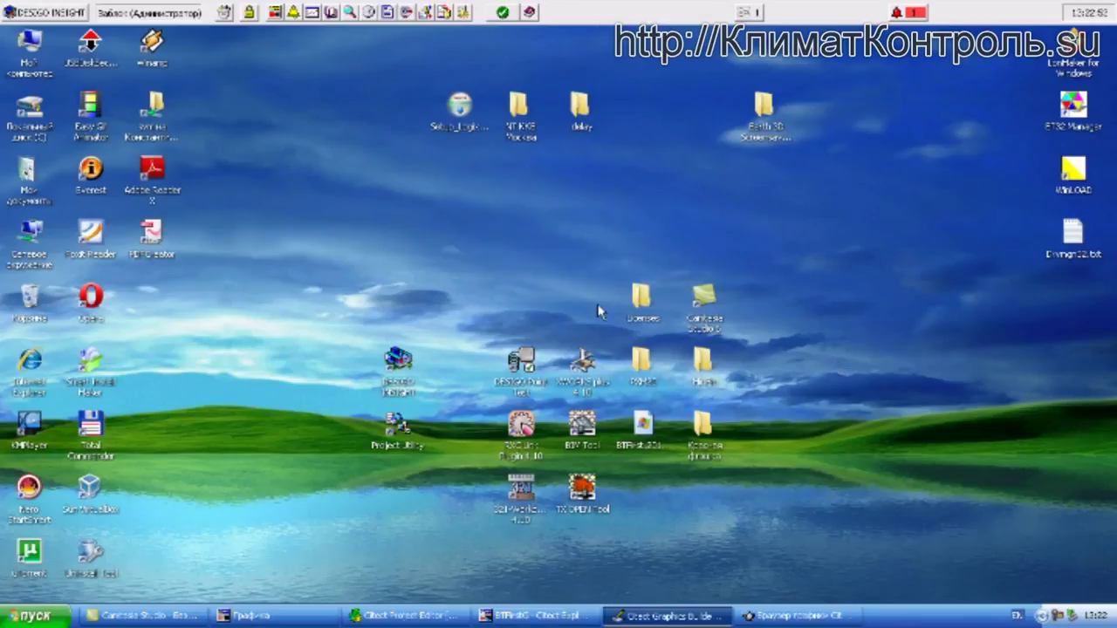
{"action": "left_click", "coordinate": [494, 290]}
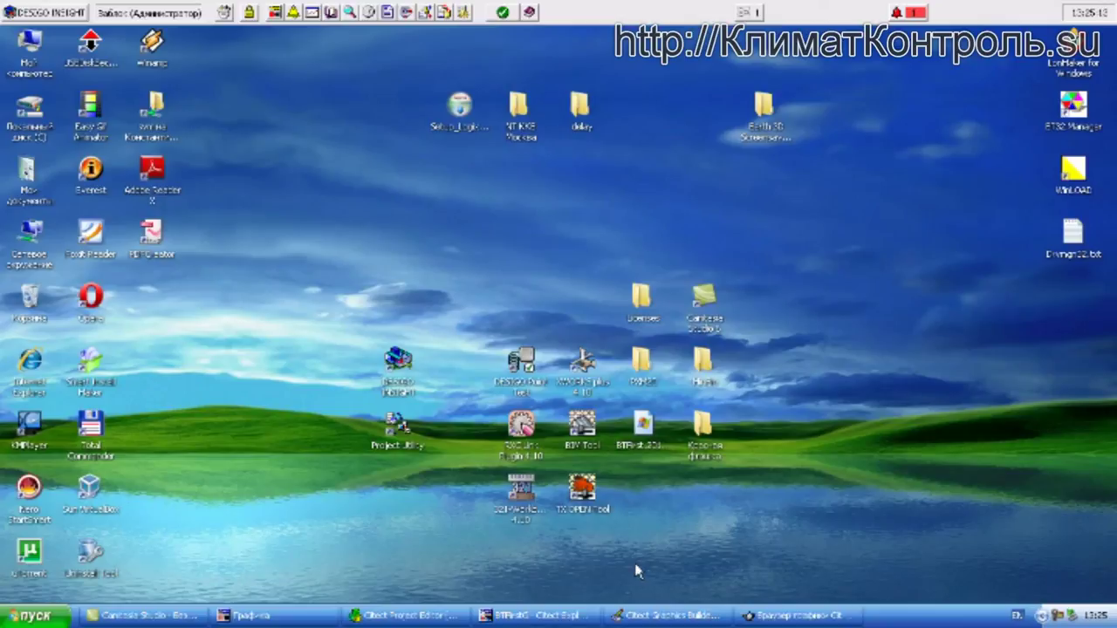
- Bring the DESIGO INSIGHT graphics viewer forward and close the P01 ventilation graphic
{"action": "left_click", "coordinate": [252, 619]}
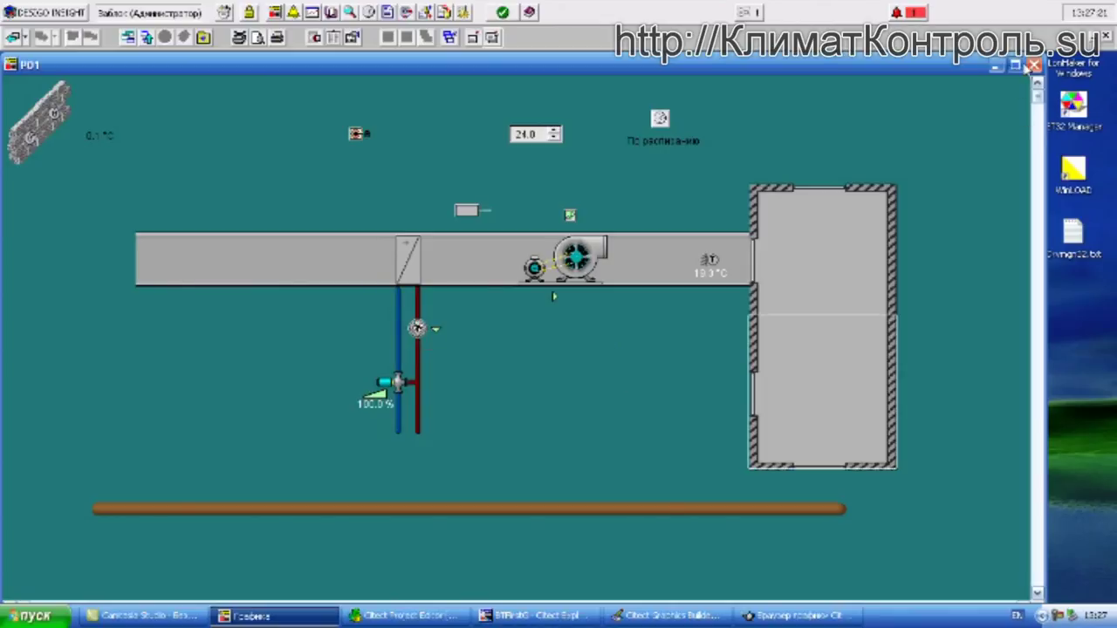
{"action": "left_click", "coordinate": [1033, 65]}
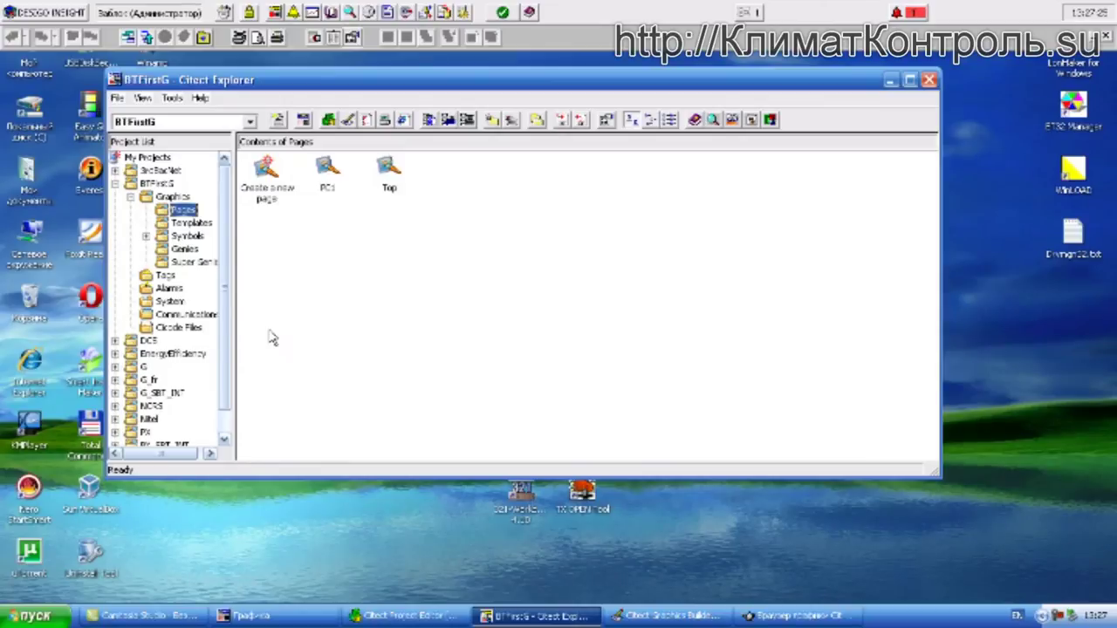
- Examine the project commands for BTFirstG in Citect Explorer, including Backup and Restore, without running any
{"action": "left_click", "coordinate": [157, 184]}
{"action": "right_click", "coordinate": [158, 186]}
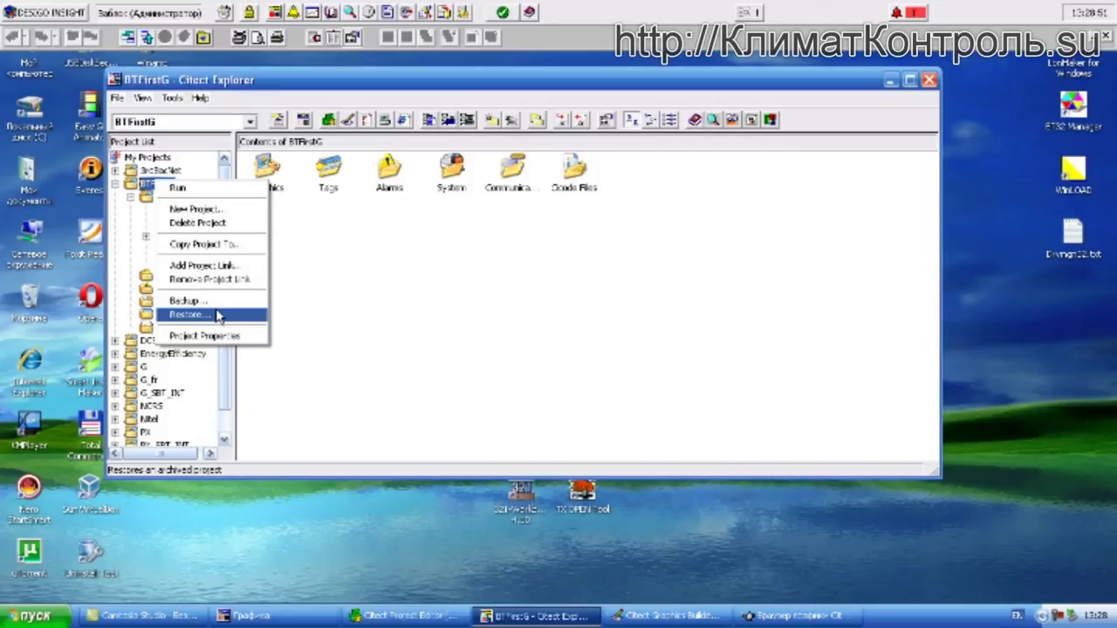
{"action": "left_click", "coordinate": [345, 222]}
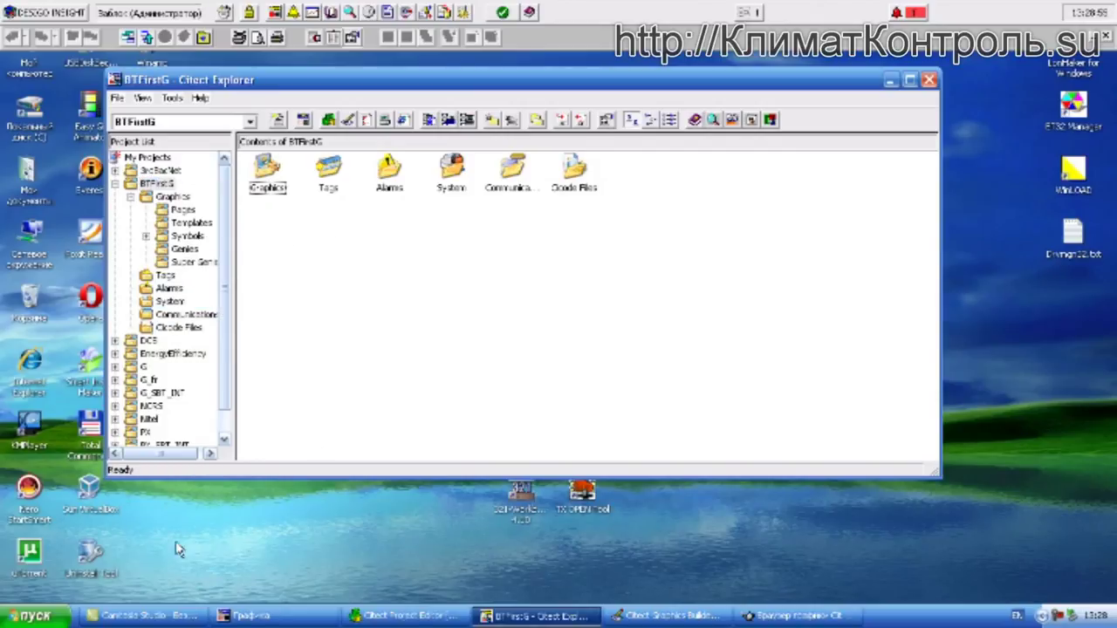
- Close the Citect Project Editor, Citect Explorer and the Citect graphics browser
{"action": "left_click", "coordinate": [366, 617]}
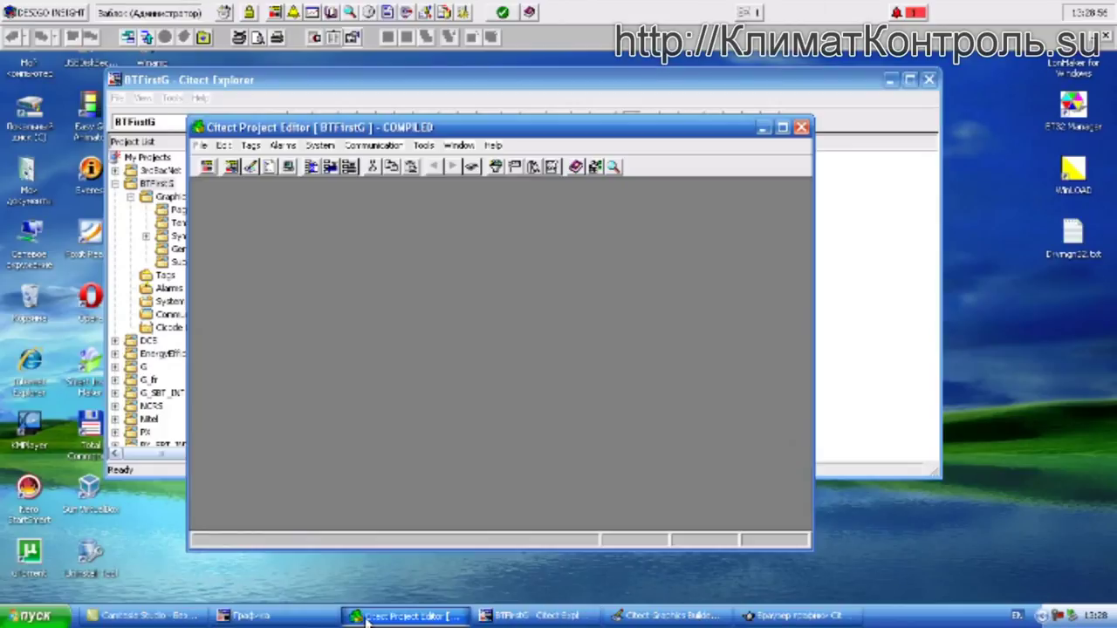
{"action": "left_click", "coordinate": [801, 128]}
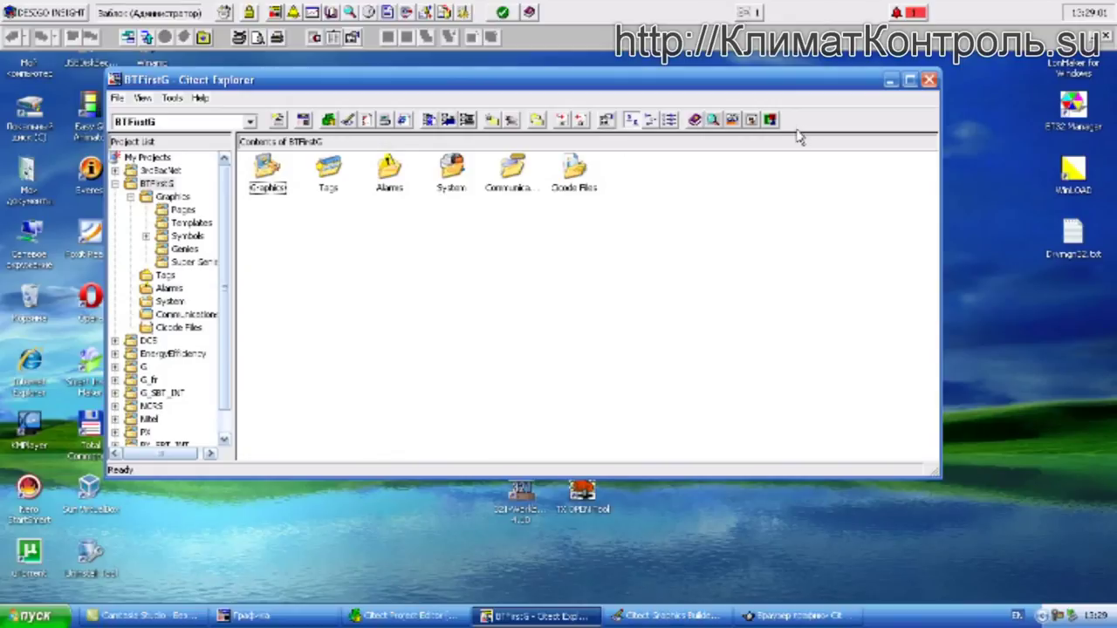
{"action": "left_click", "coordinate": [928, 79]}
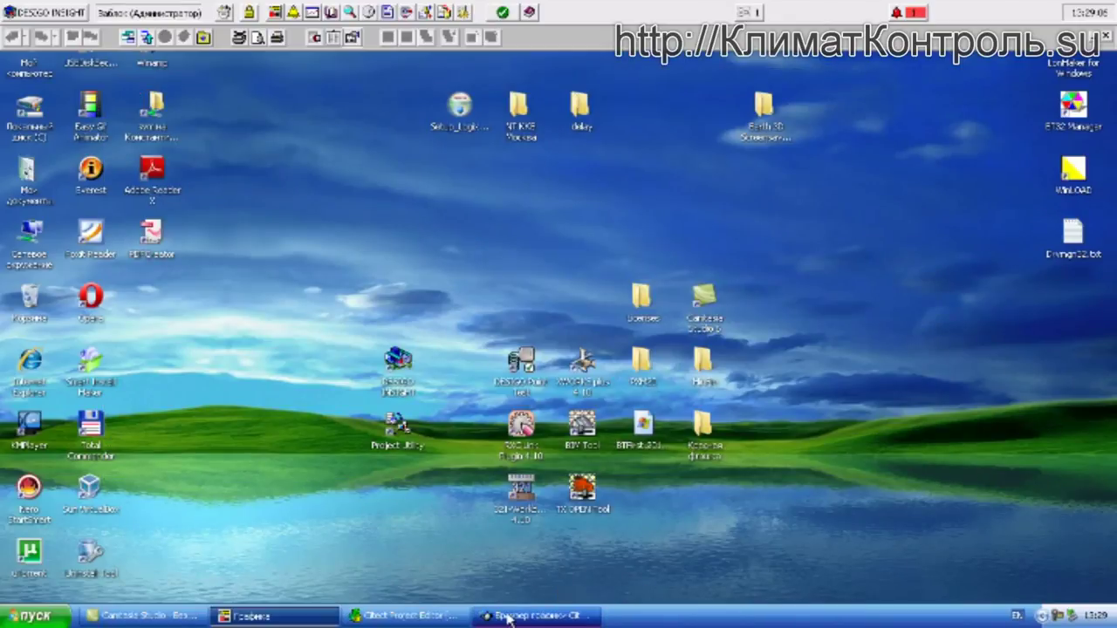
{"action": "left_click", "coordinate": [509, 617]}
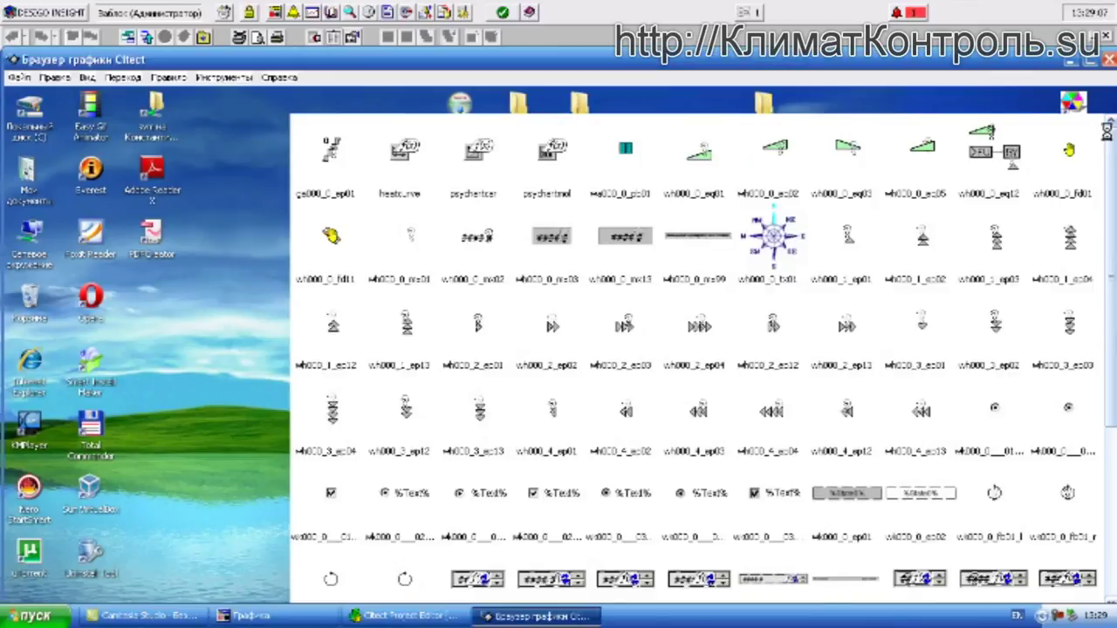
{"action": "left_click", "coordinate": [1107, 59]}
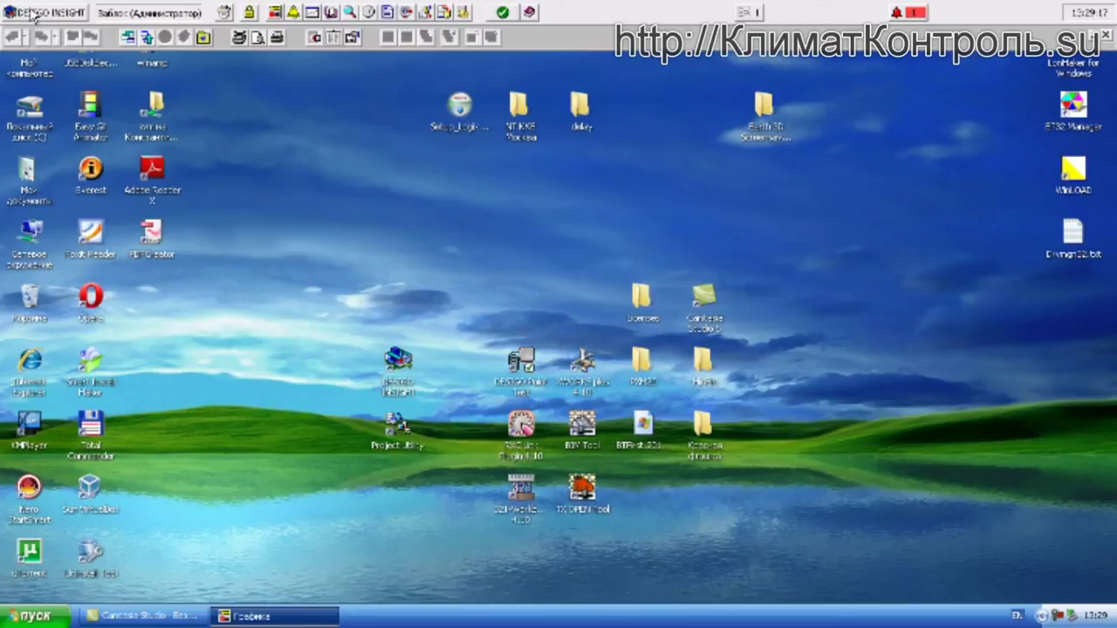
- Dismiss the Runtime unlock prompt and unlock the DESIGO INSIGHT shell by entering the administrator account's password
{"action": "left_click", "coordinate": [33, 13]}
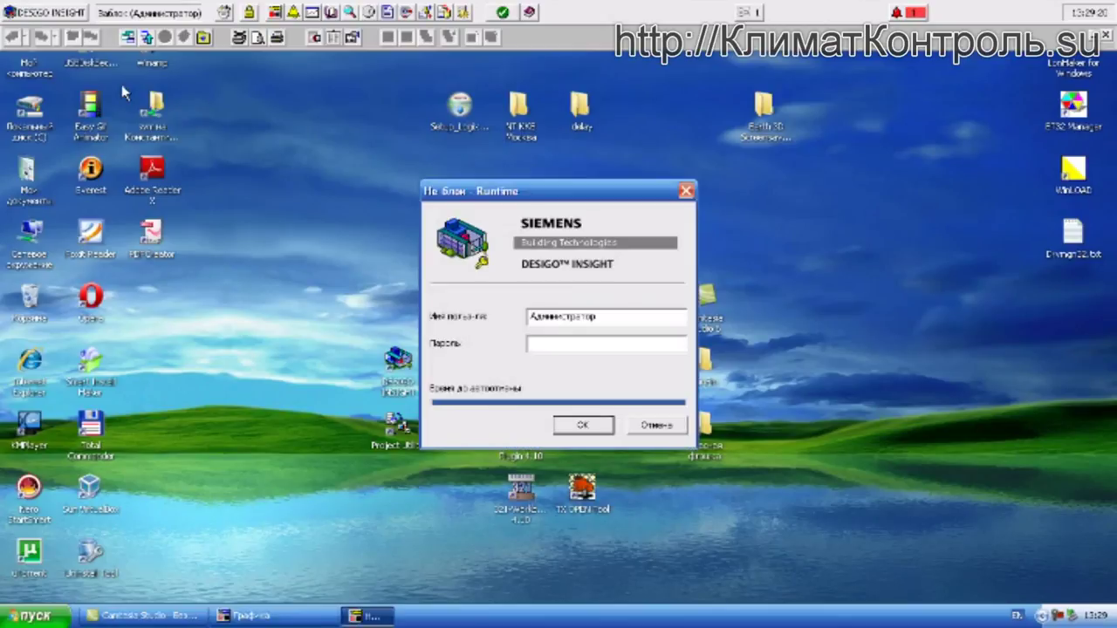
{"action": "left_click", "coordinate": [663, 428]}
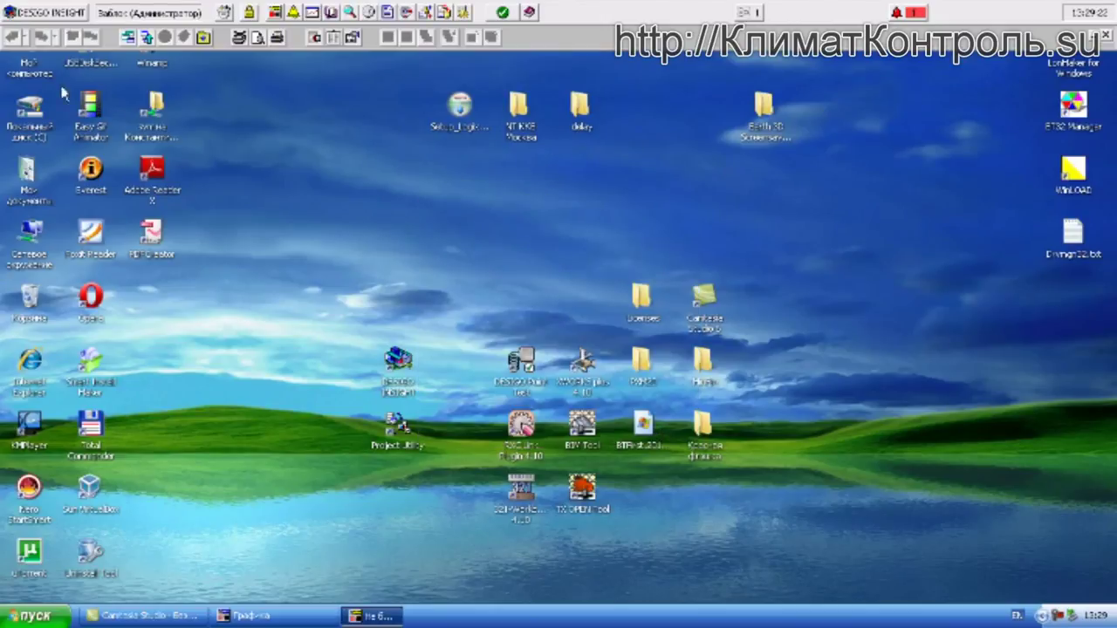
{"action": "left_click", "coordinate": [29, 14]}
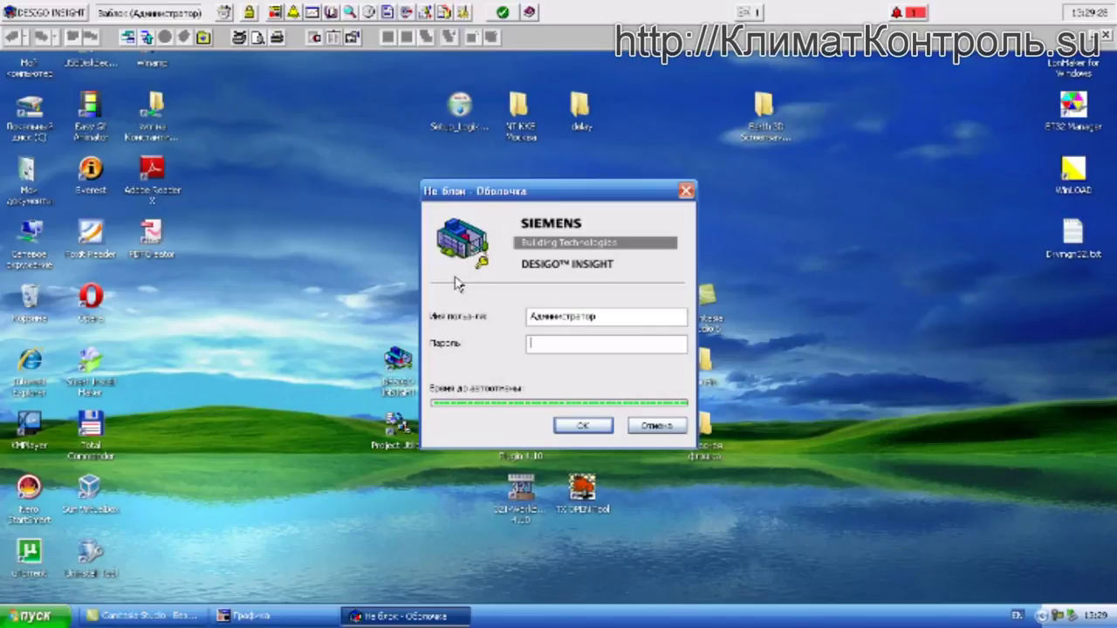
{"action": "type", "text": "111111"}
{"action": "left_click", "coordinate": [601, 428]}
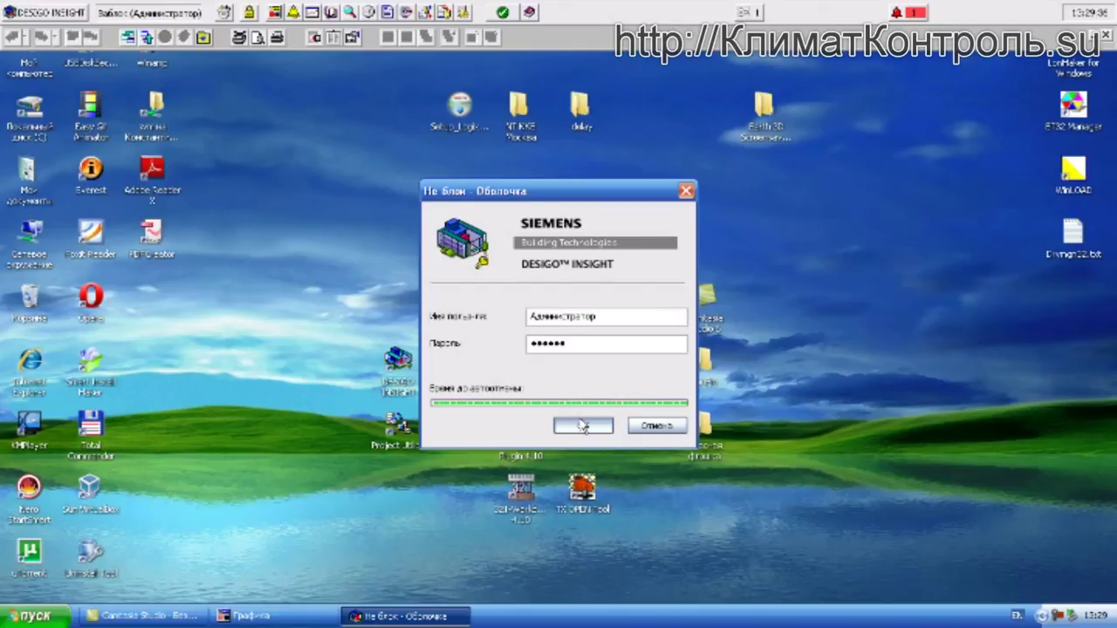
{"action": "left_click", "coordinate": [583, 425]}
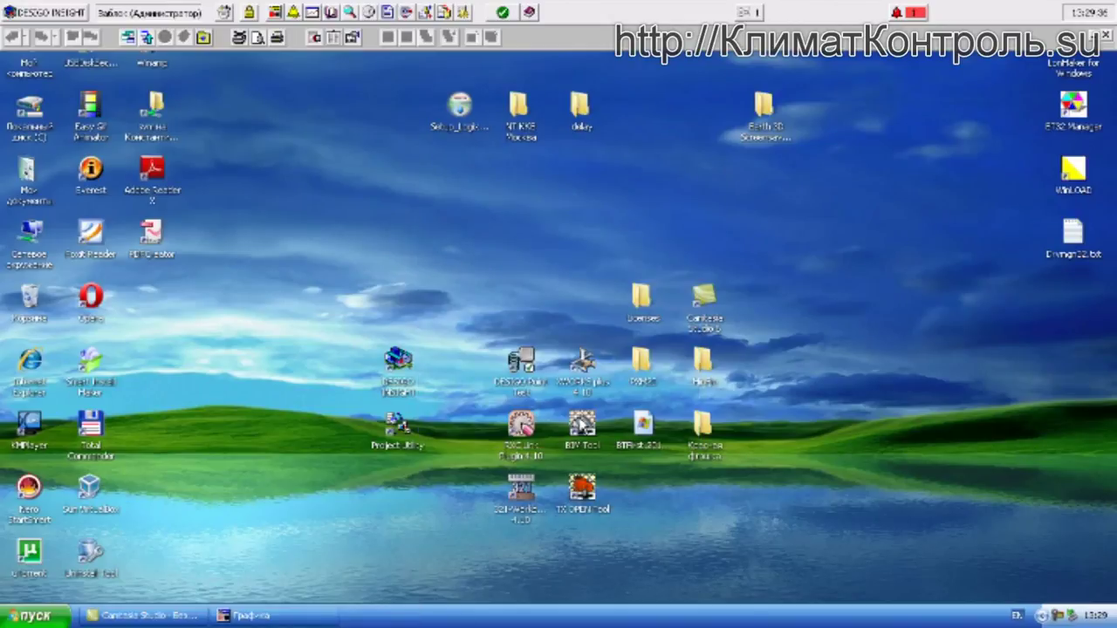
- Shut down DESIGO INSIGHT on this management station using the Завершить option
{"action": "left_click", "coordinate": [48, 14]}
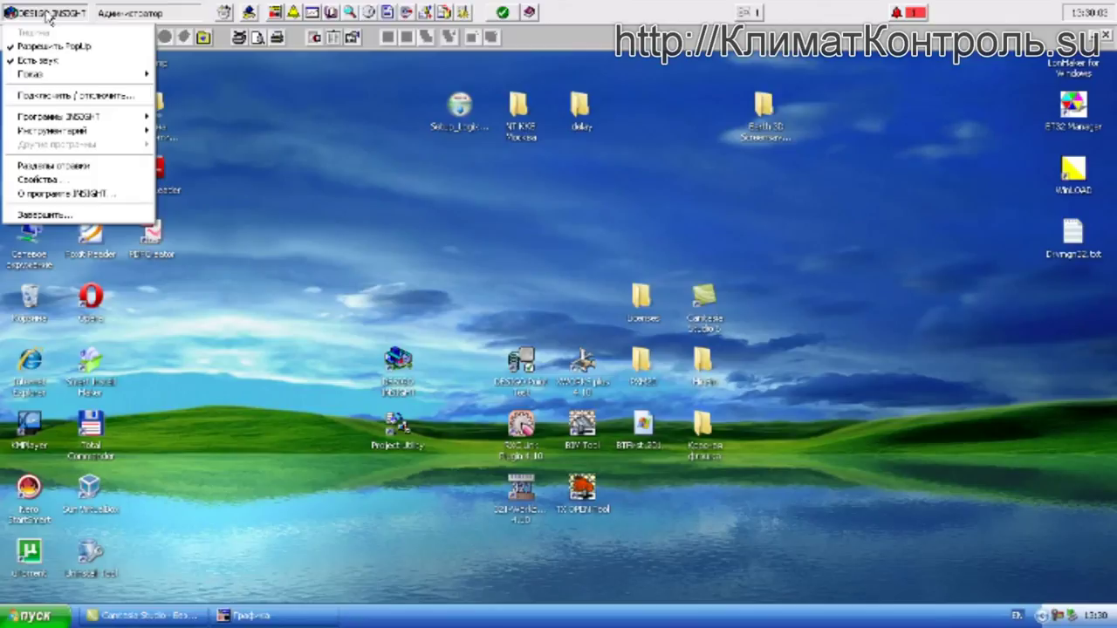
{"action": "left_click", "coordinate": [44, 214]}
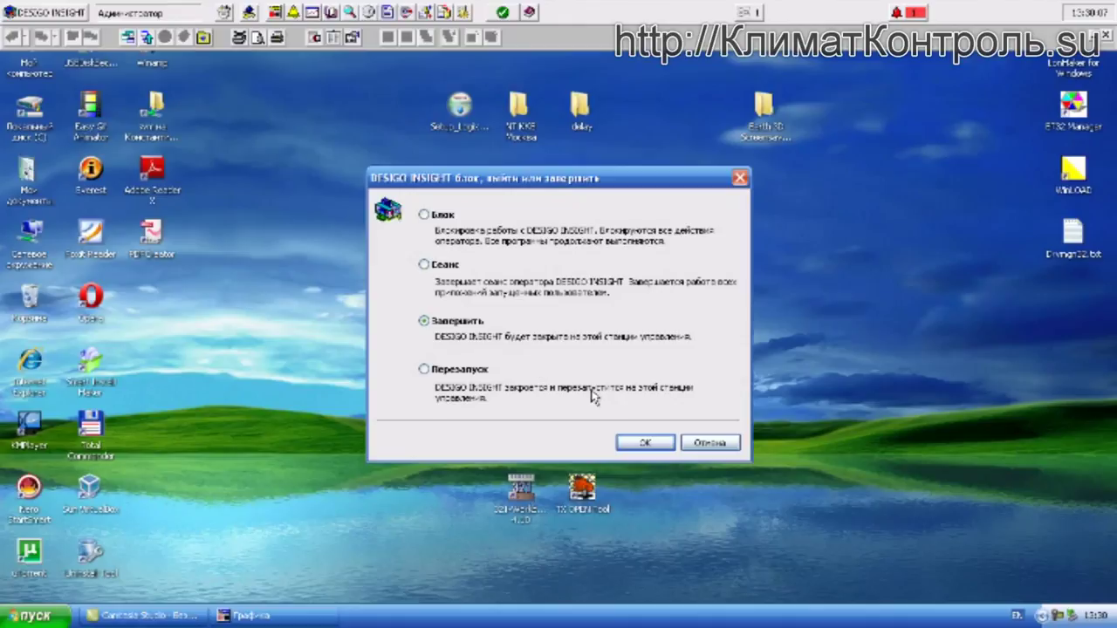
{"action": "left_click", "coordinate": [644, 442]}
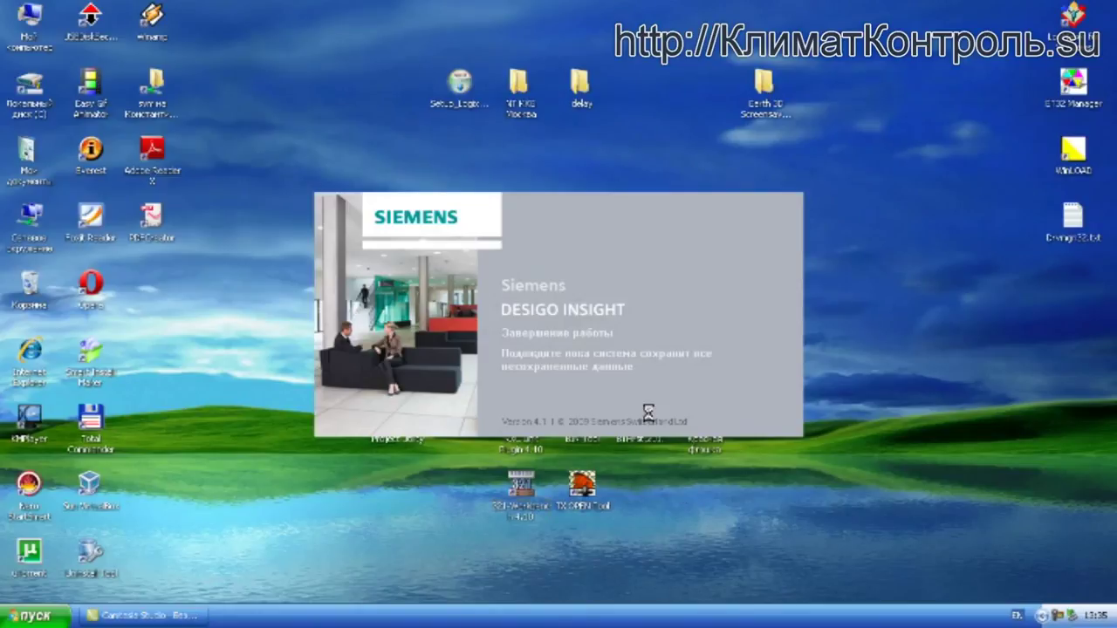
- Force-end the unresponsive Insight Shell Splash Screen task in Windows Task Manager and close the manager
{"action": "key", "text": "ctrl+alt+Delete"}
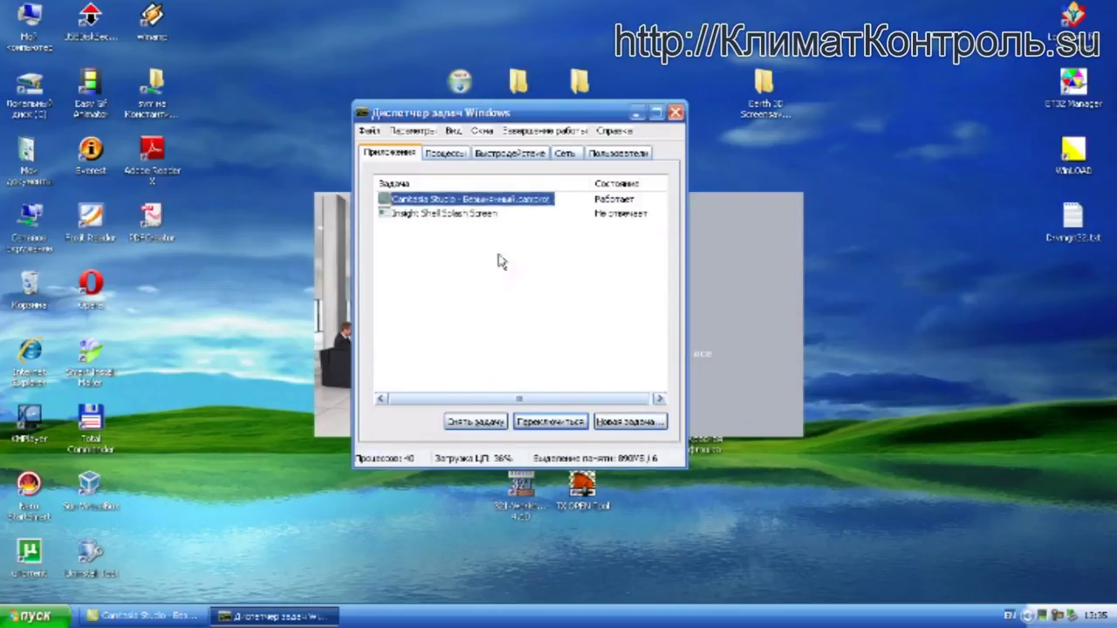
{"action": "left_click", "coordinate": [467, 218]}
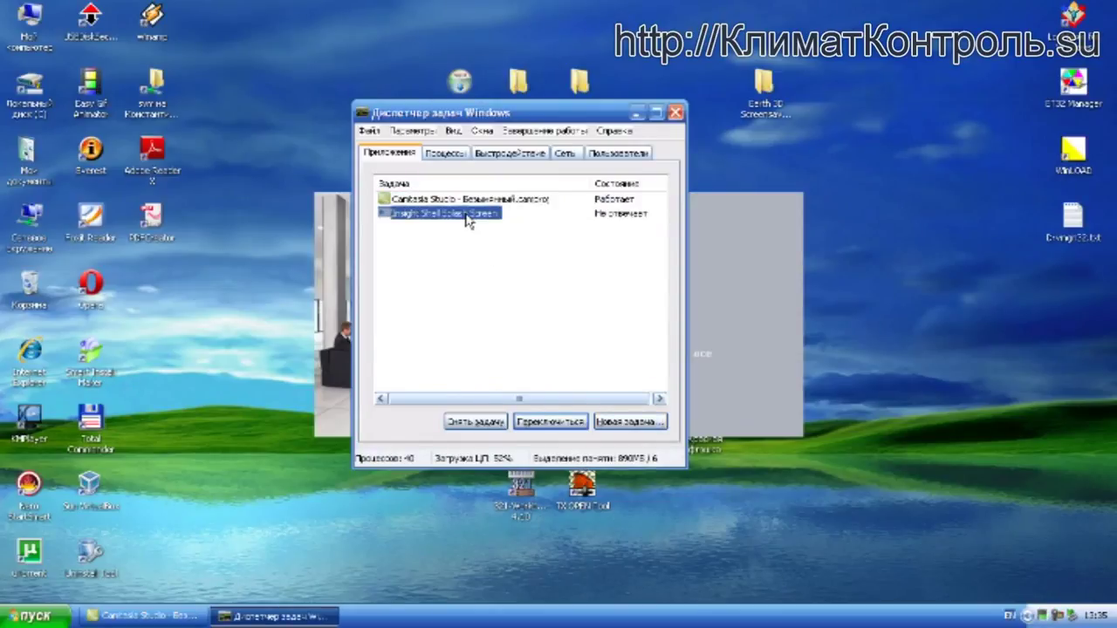
{"action": "left_click", "coordinate": [477, 423]}
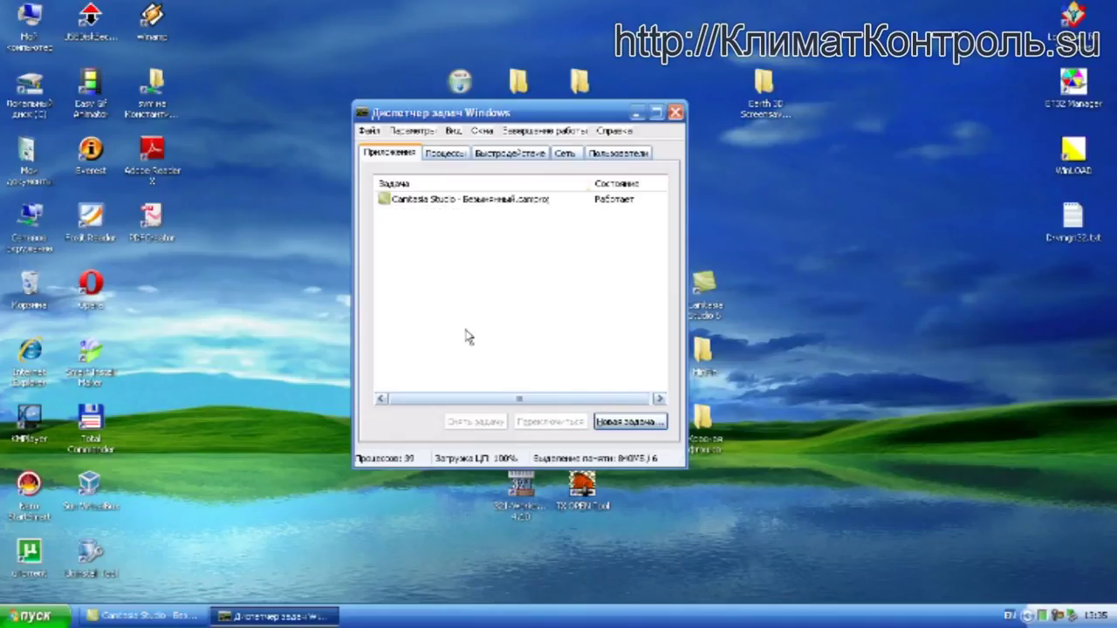
{"action": "left_click", "coordinate": [674, 114]}
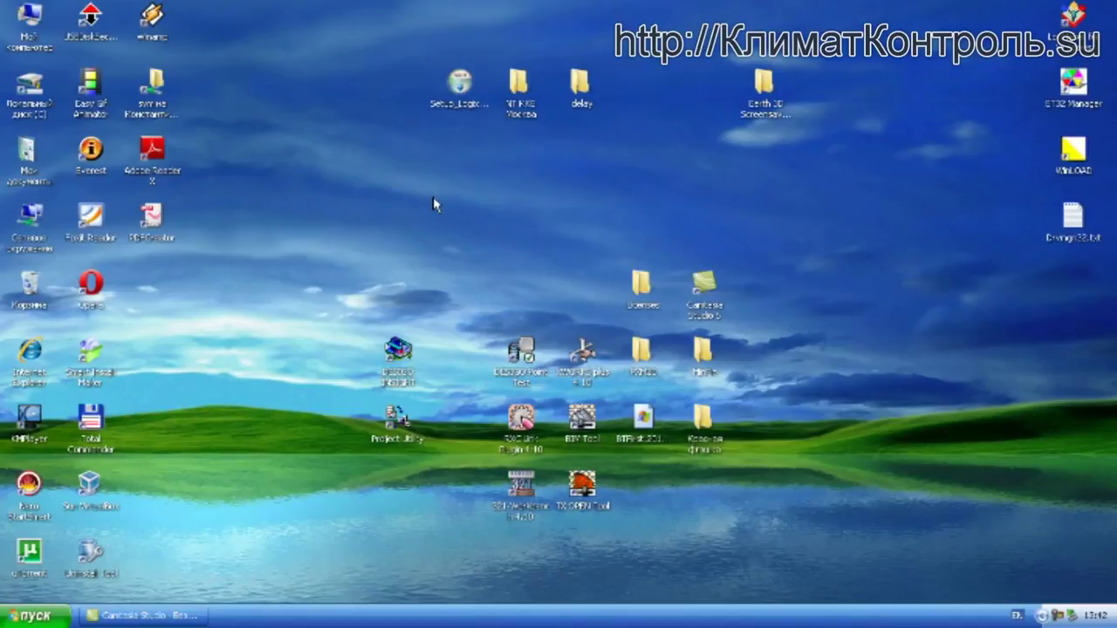
- Launch DESIGO INSIGHT from the desktop, force-end its Insight Shell Splash Screen task during startup and close Windows Task Manager
{"action": "double_click", "coordinate": [395, 370]}
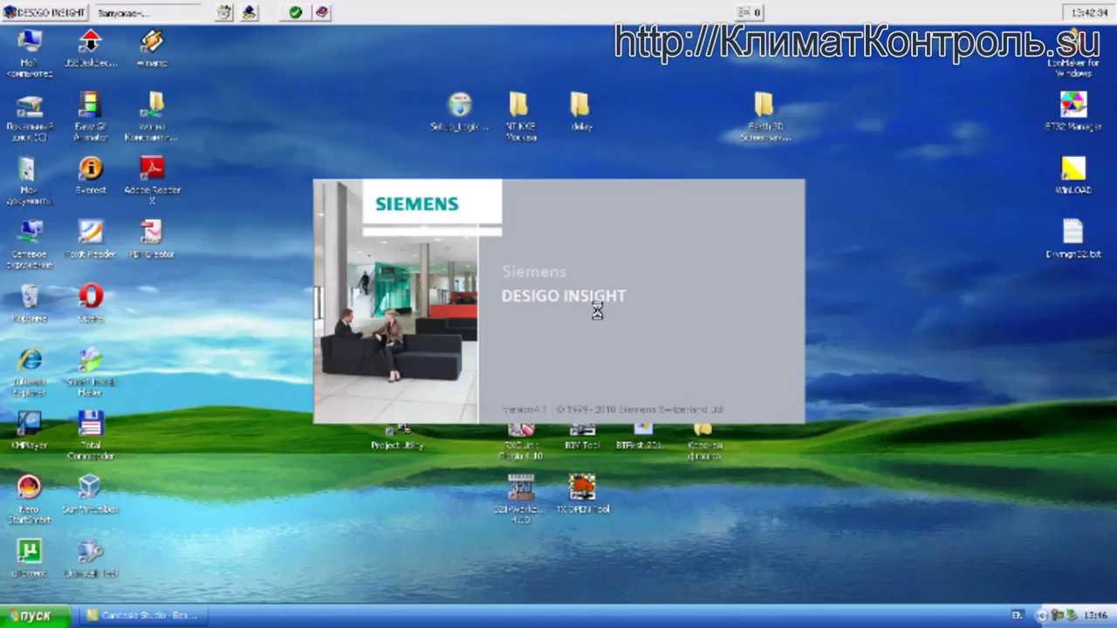
{"action": "key", "text": "ctrl+alt+Delete"}
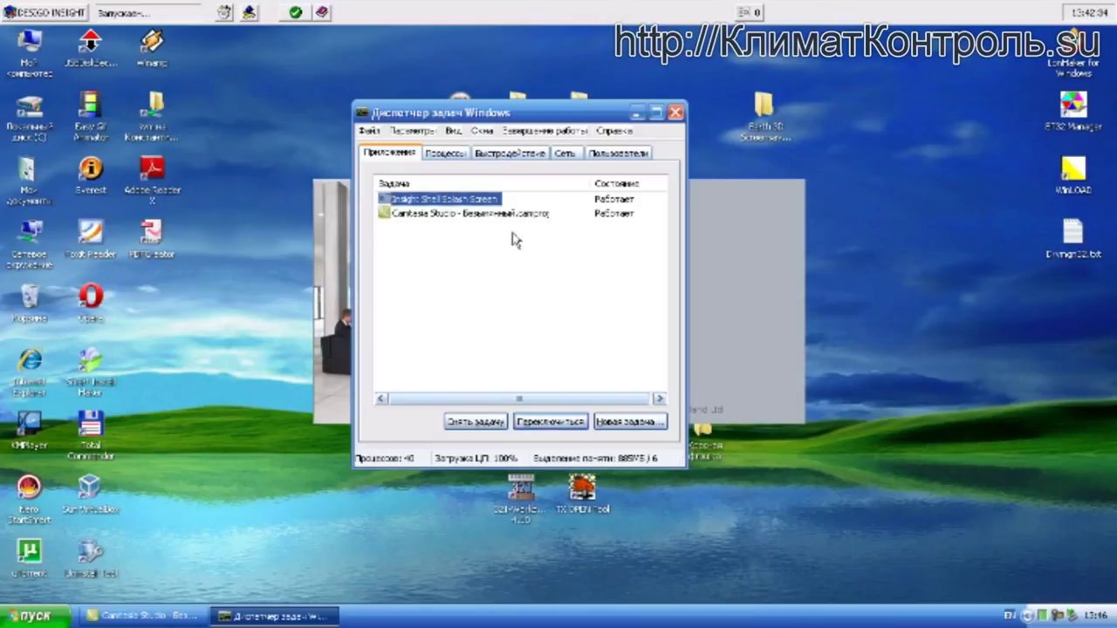
{"action": "left_click", "coordinate": [457, 213]}
{"action": "left_click", "coordinate": [460, 201]}
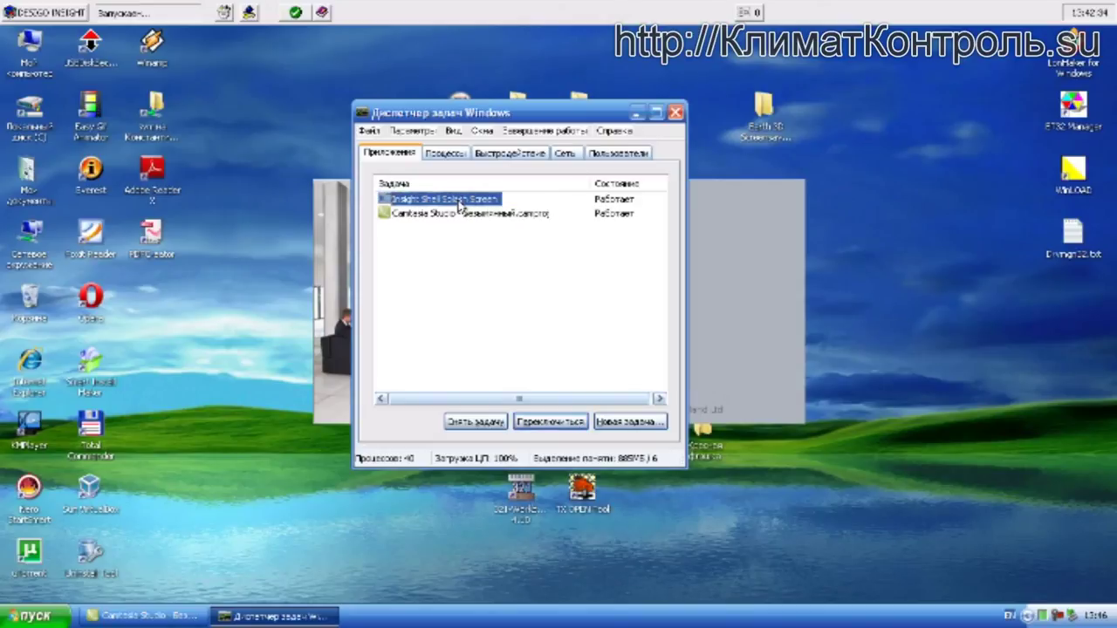
{"action": "left_click", "coordinate": [485, 425]}
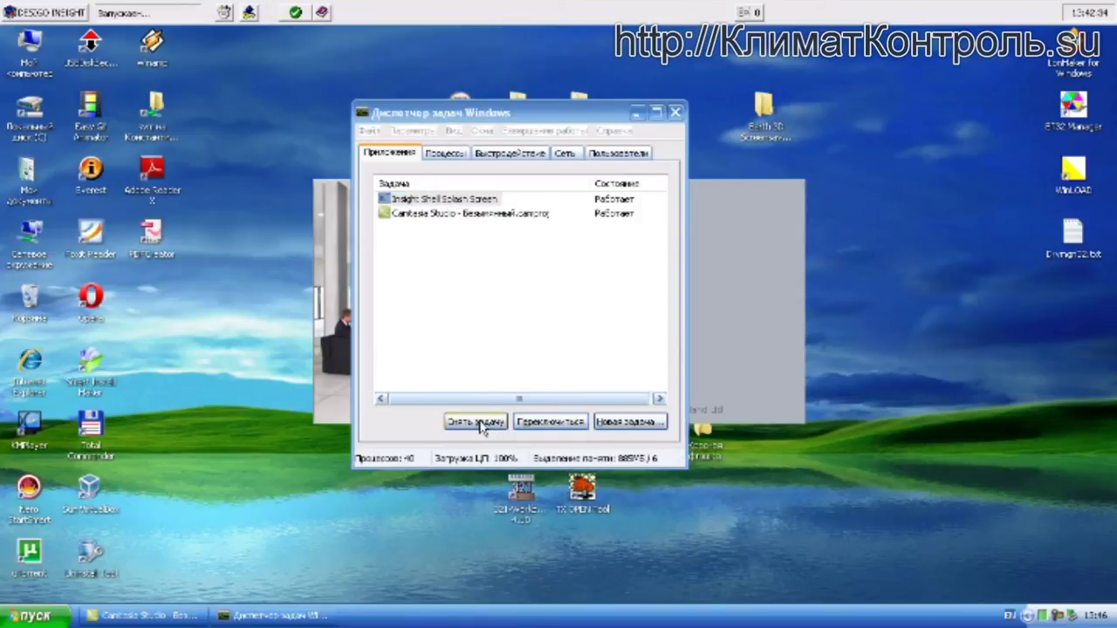
{"action": "left_click", "coordinate": [494, 202]}
{"action": "left_click", "coordinate": [494, 421]}
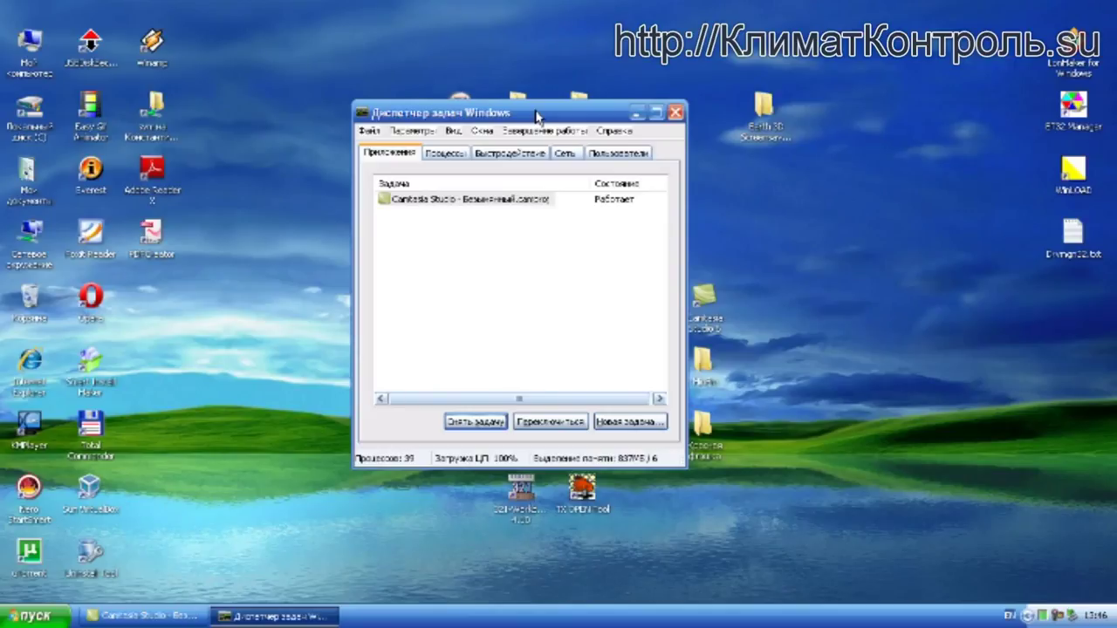
{"action": "left_click", "coordinate": [675, 112]}
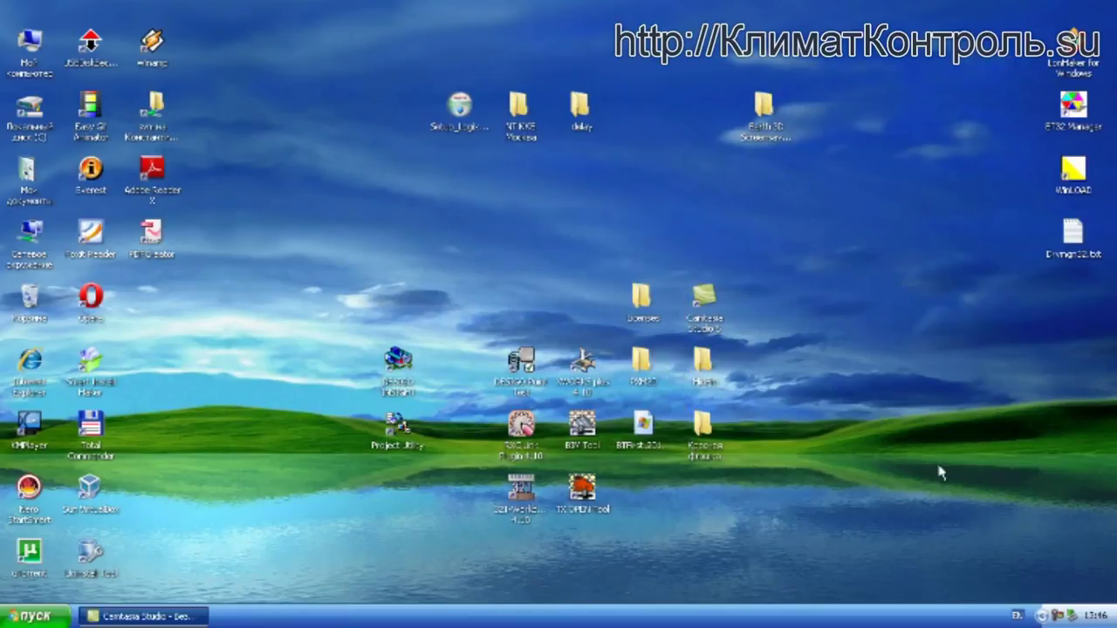